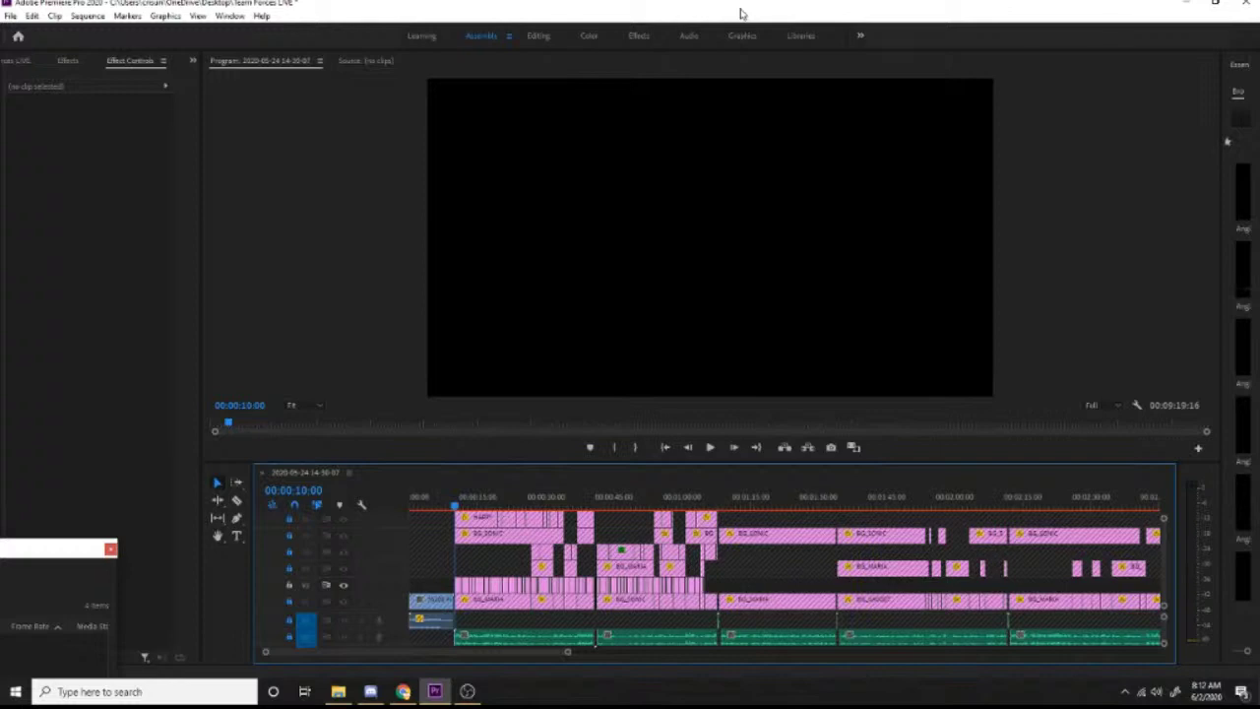
Step: Play the sequence from 00:00:10:00 and lower the system volume during playback
key("space")
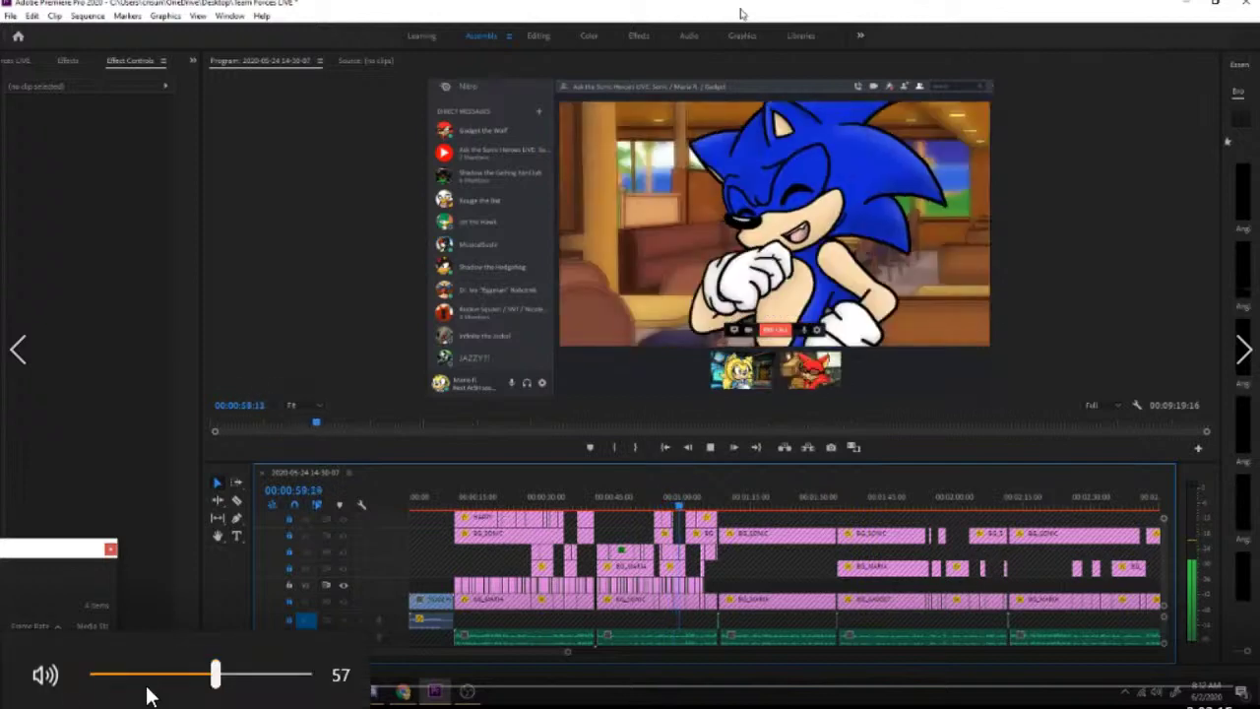
left_click(154, 675)
left_click(124, 675)
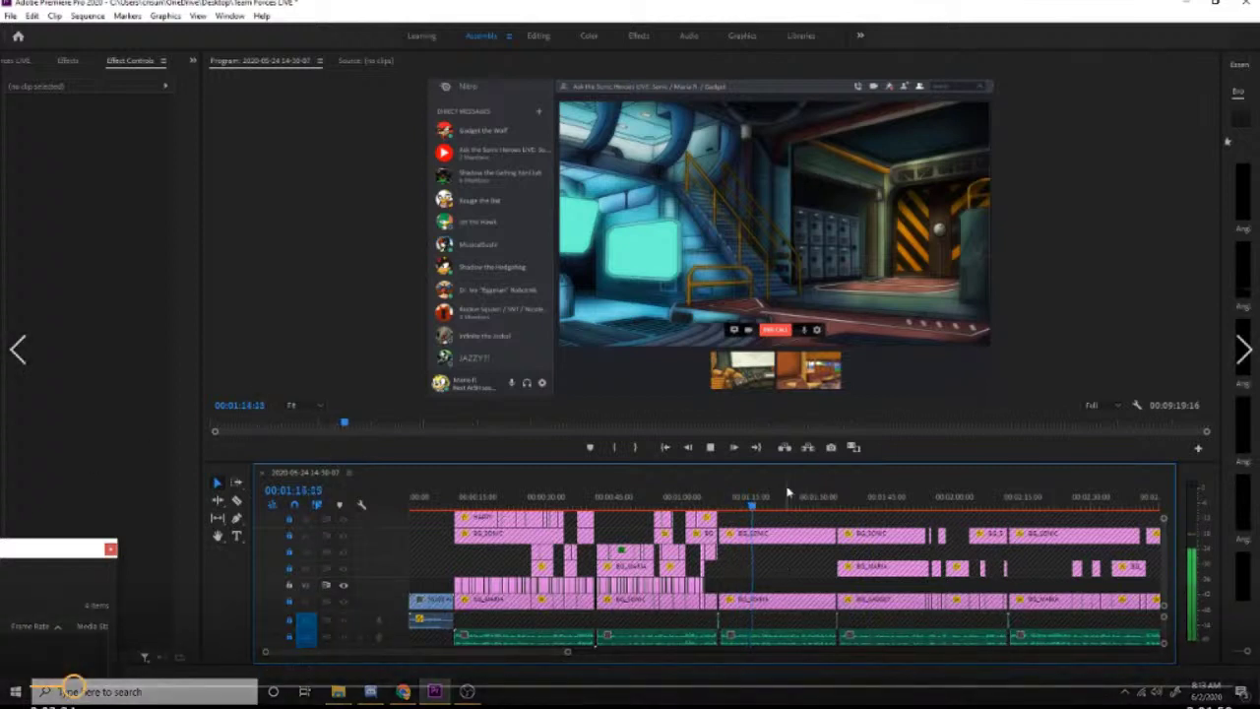
mouse_move(126, 674)
left_mouse_down()
mouse_move(390, 676)
mouse_move(107, 689)
left_mouse_up()
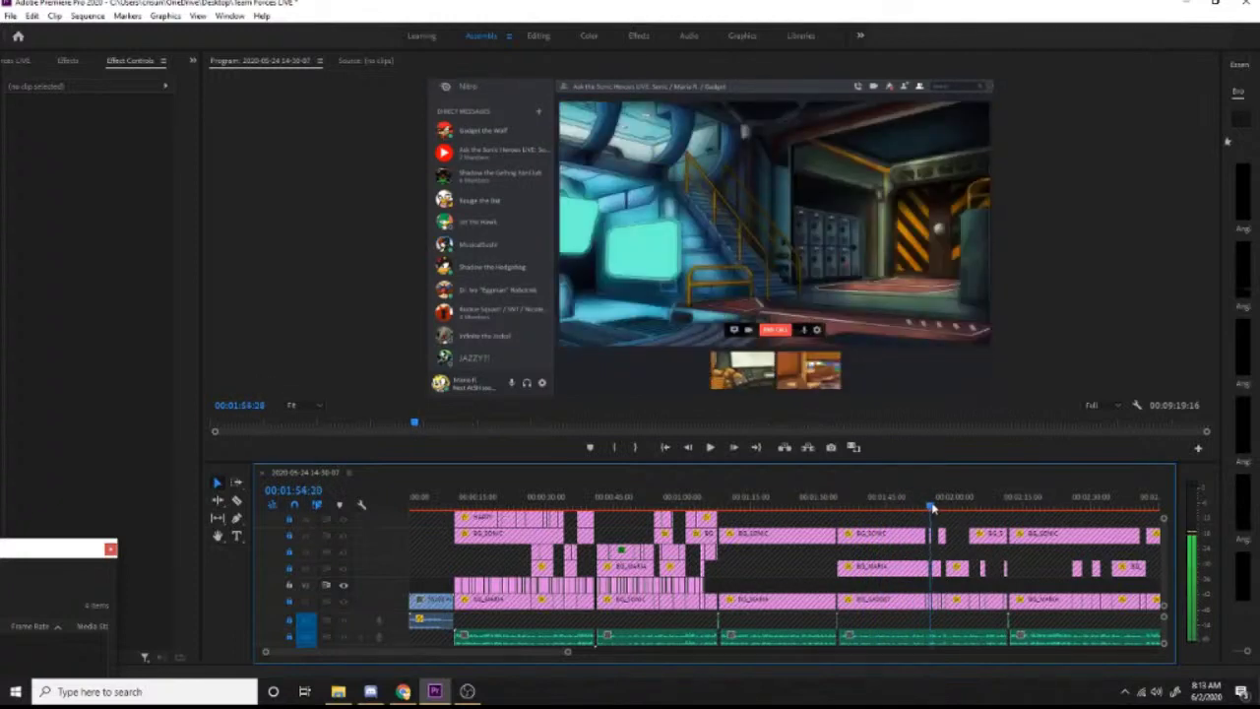
Step: Park the playhead at 00:01:55:20 and unlock video tracks V1, V3, V4 and V5
left_click_drag(942, 504, 936, 504)
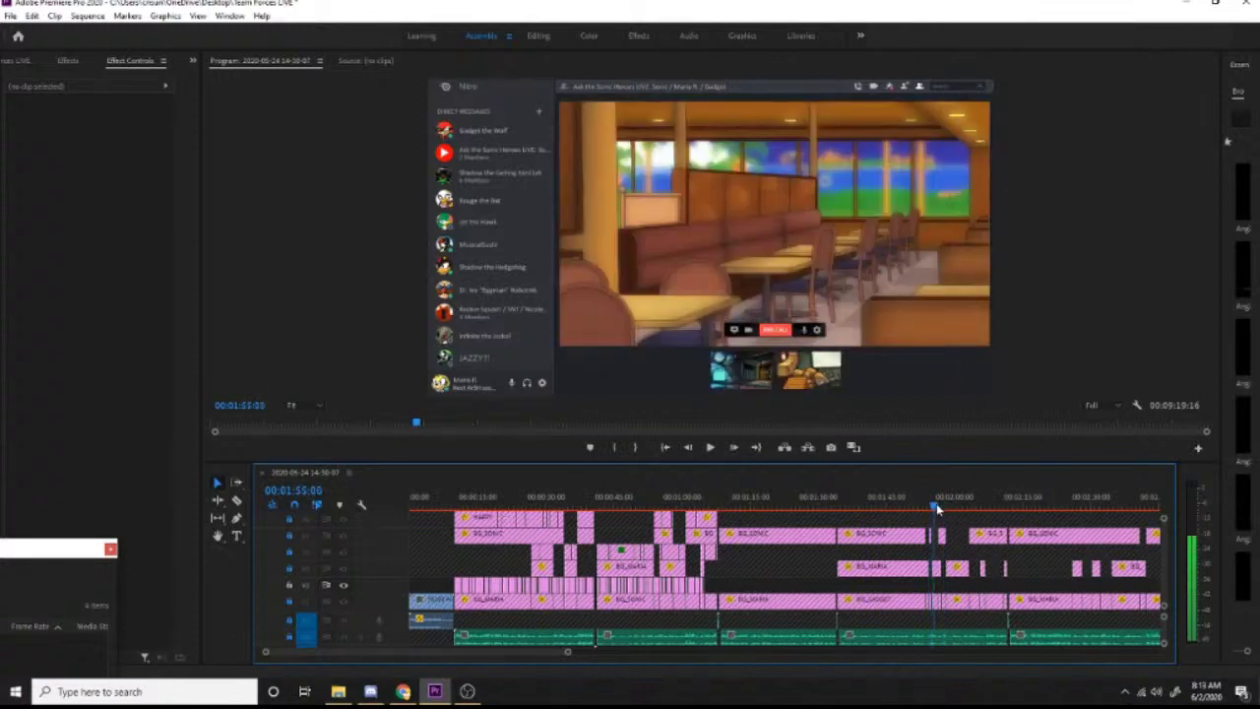
left_click(290, 568)
left_click(290, 551)
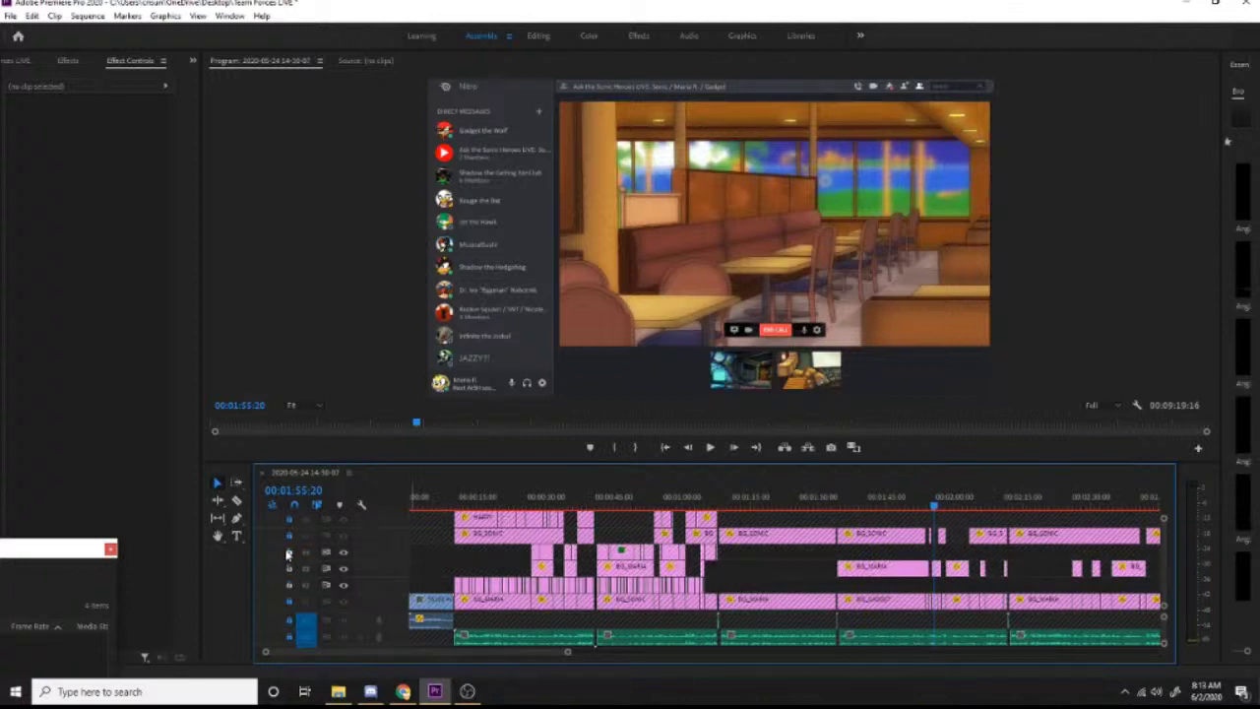
left_click(289, 537)
Step: Toggle the visibility of track V1 off and on to examine the main call background it supplies
left_click(342, 601)
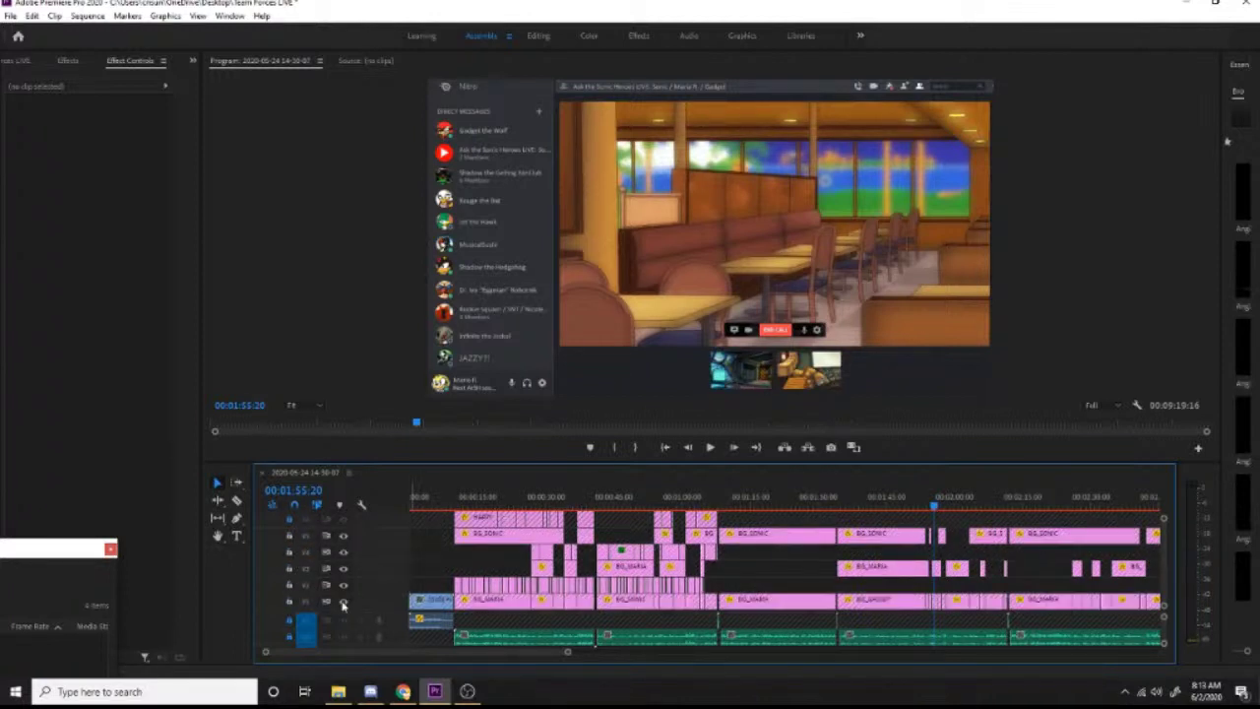
left_click(343, 603)
left_click(343, 602)
left_click(342, 602)
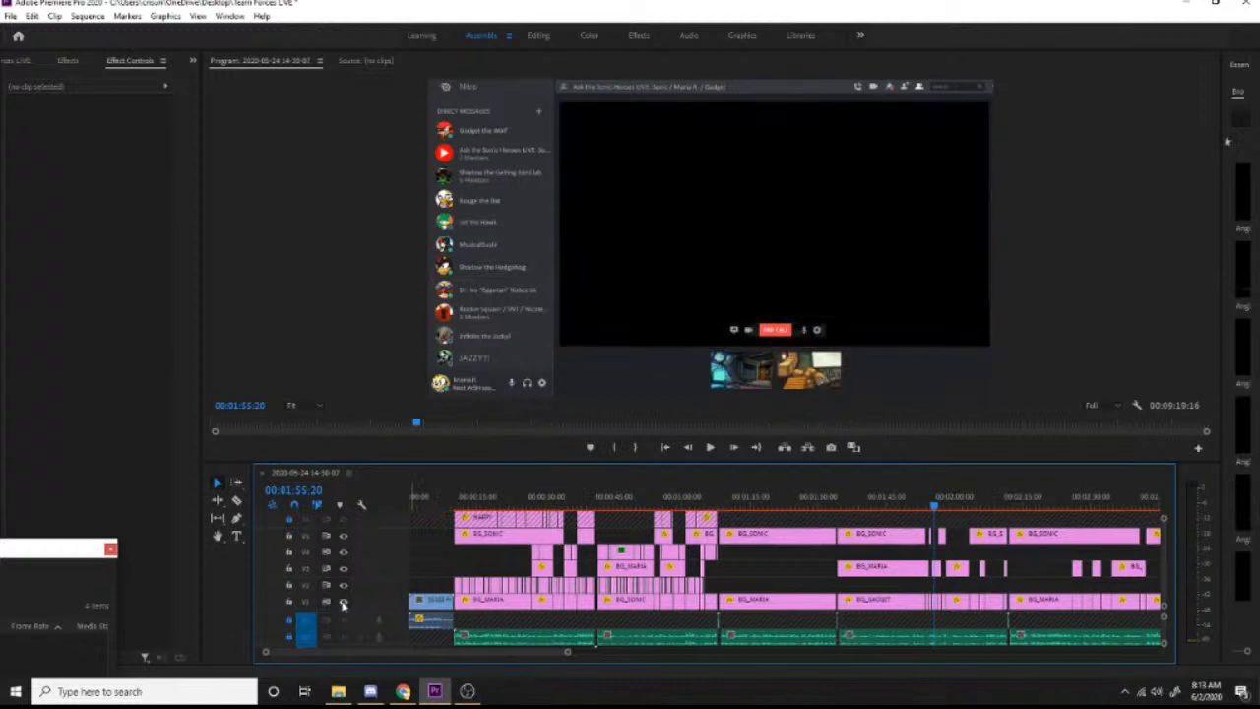
left_click(343, 602)
left_click(342, 602)
left_click(342, 603)
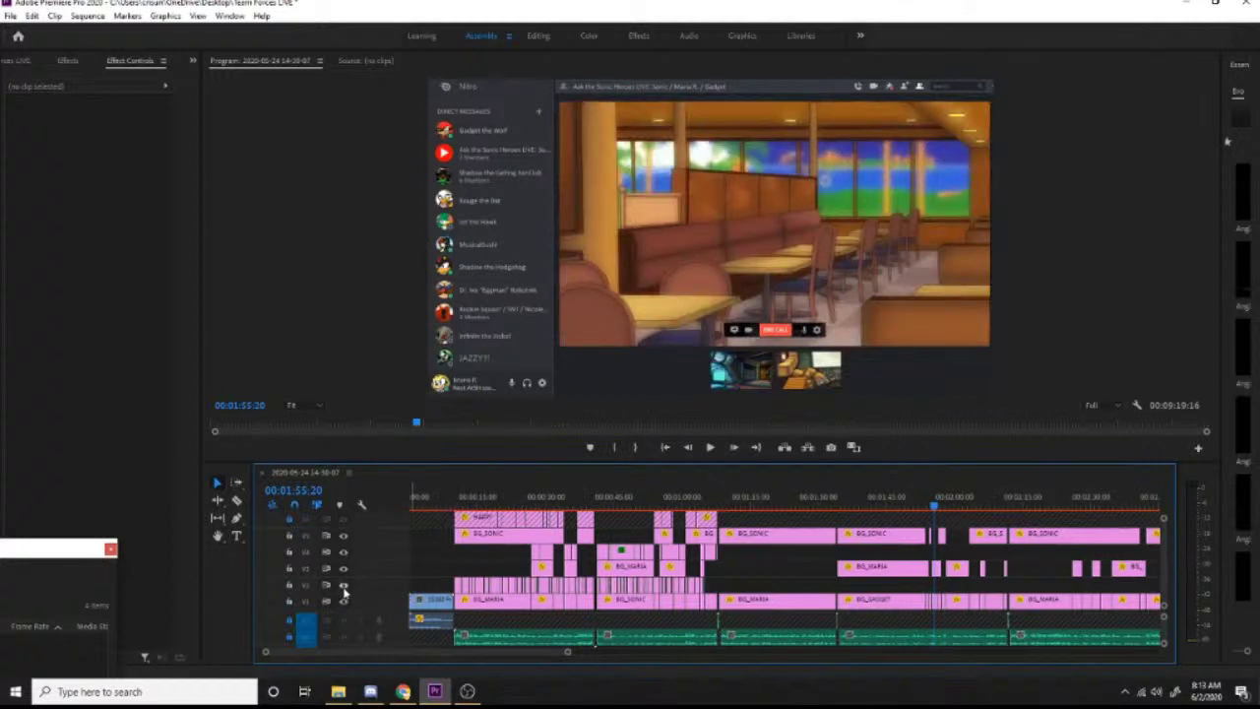
Step: Toggle the visibility of track V3 off and on to examine which call thumbnail background it supplies
left_click(344, 569)
left_click(344, 569)
left_click(344, 569)
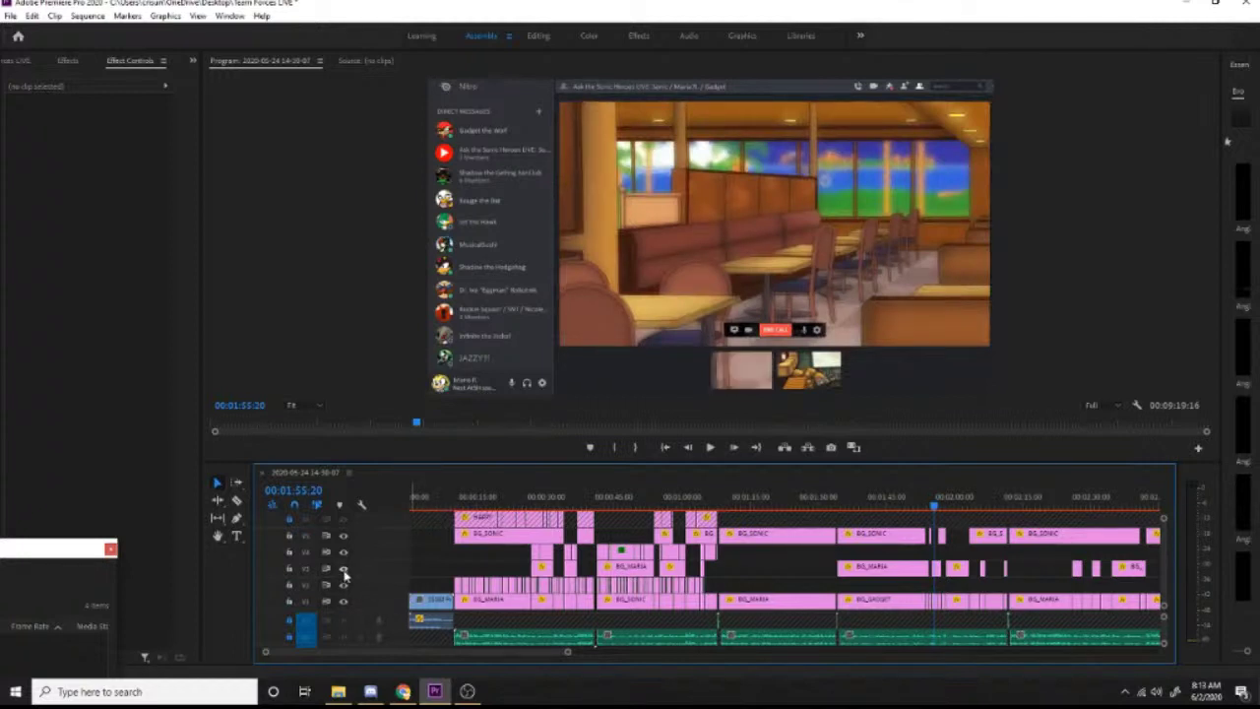
left_click(344, 570)
left_click(343, 570)
left_click(343, 570)
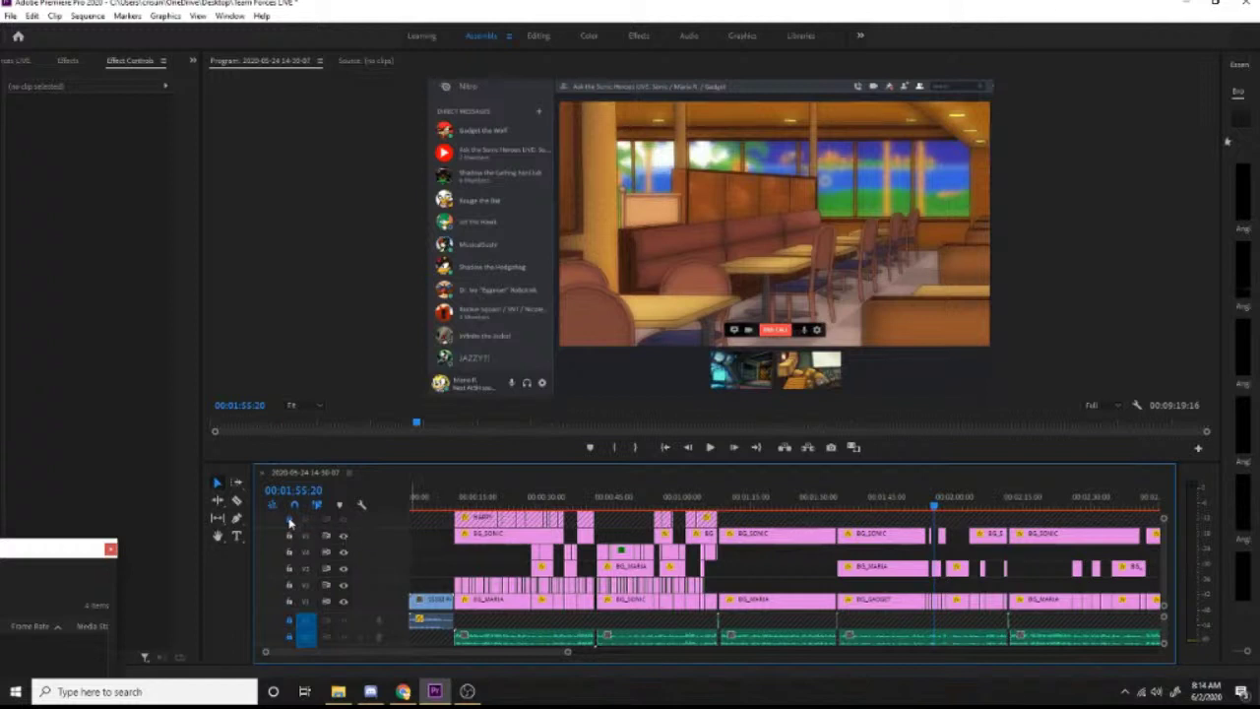
Step: Unlock tracks V6 and V7 and hide video tracks V1 through V7, enlarging the timeline to reach the upper tracks
left_click(344, 521)
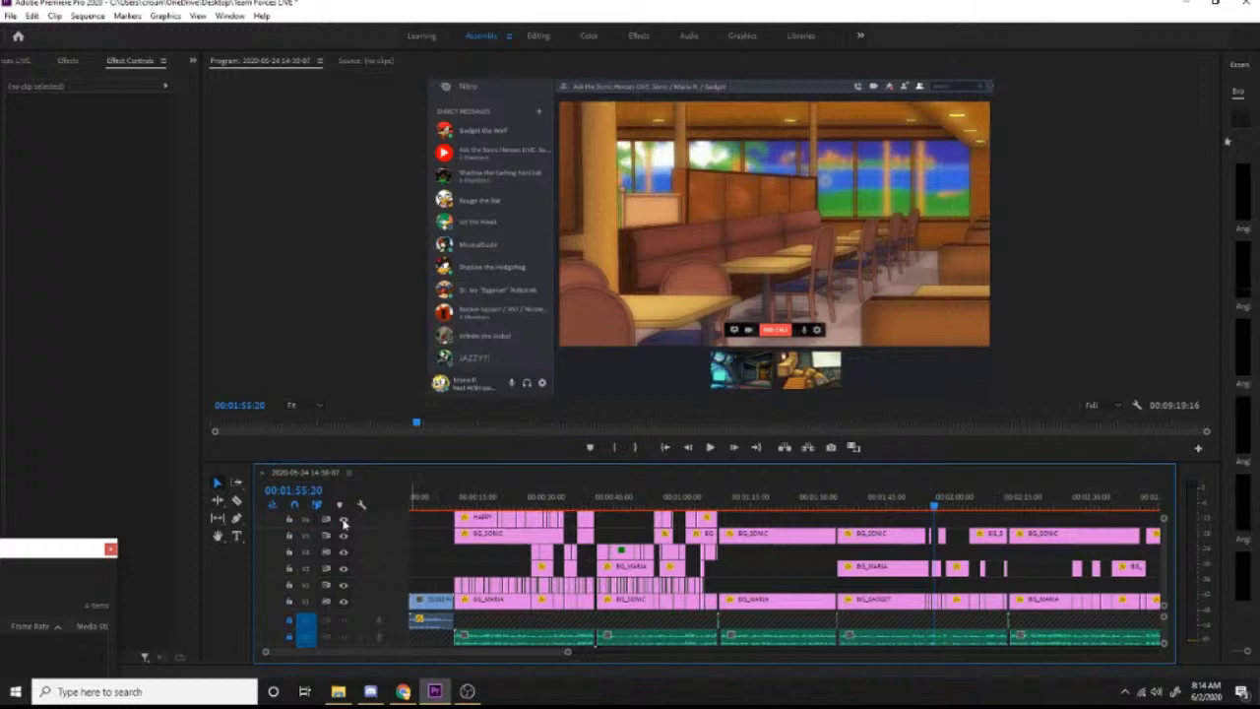
left_click_drag(344, 527, 341, 601)
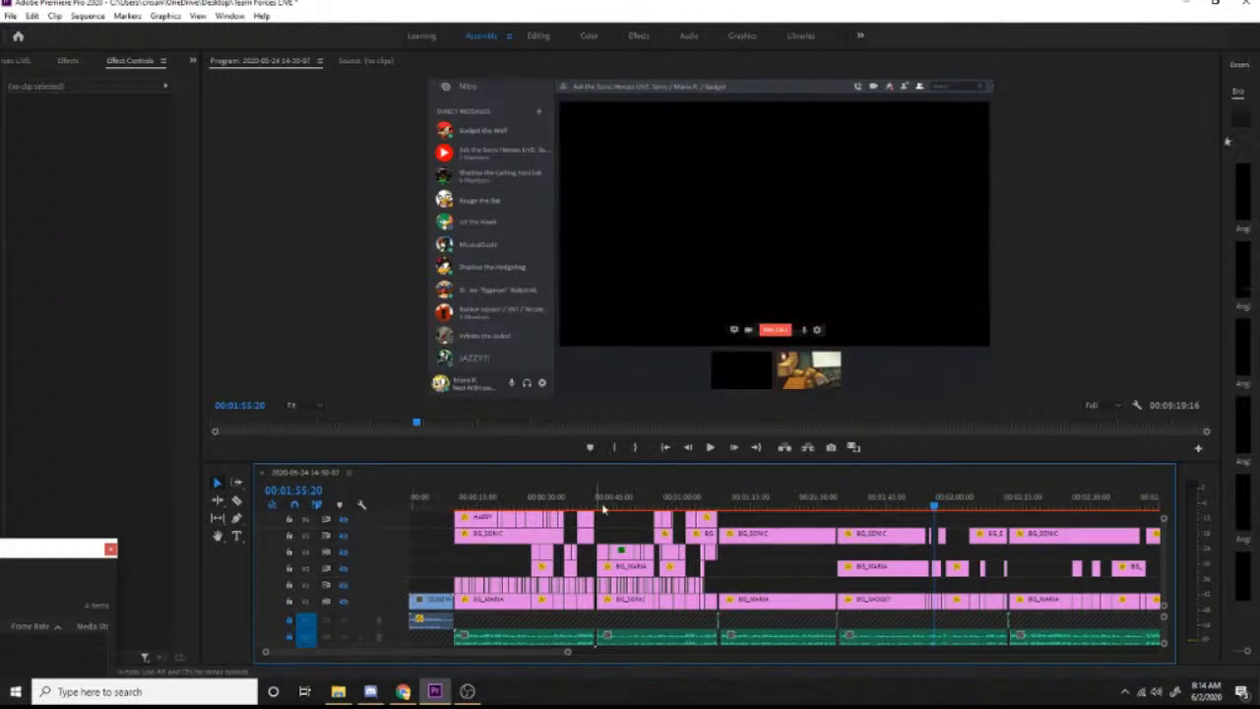
left_click_drag(622, 460, 622, 333)
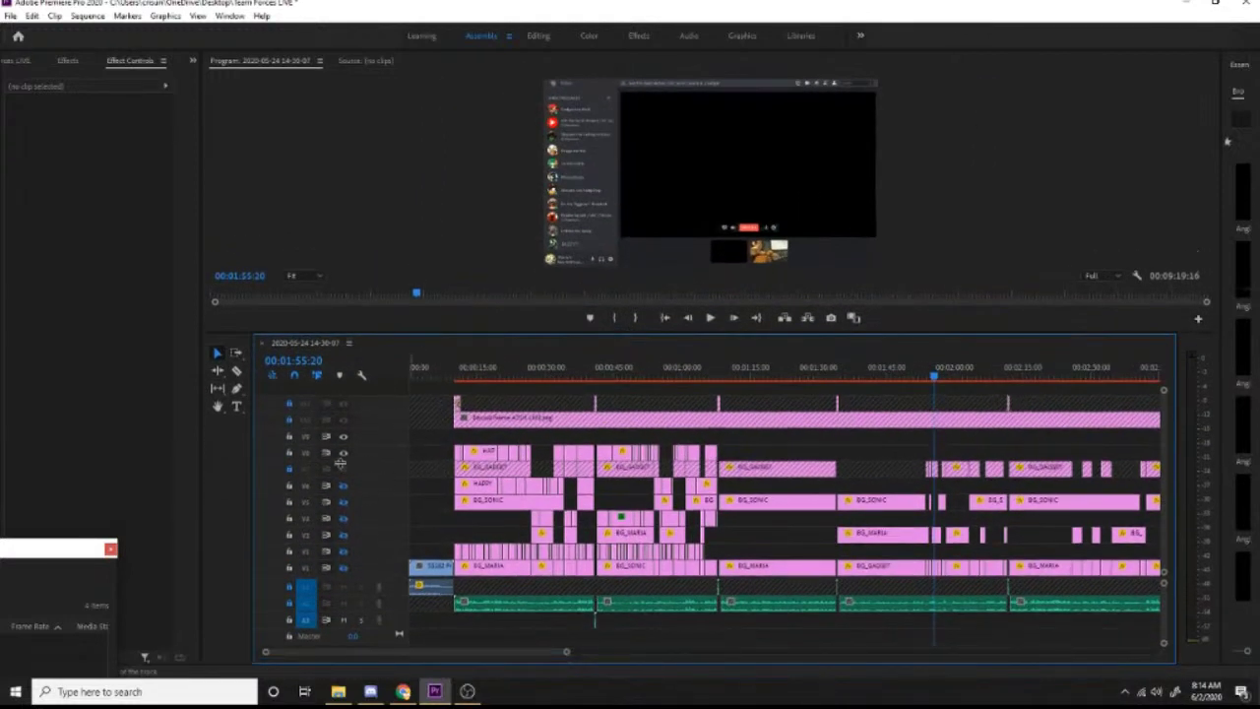
left_click(343, 470)
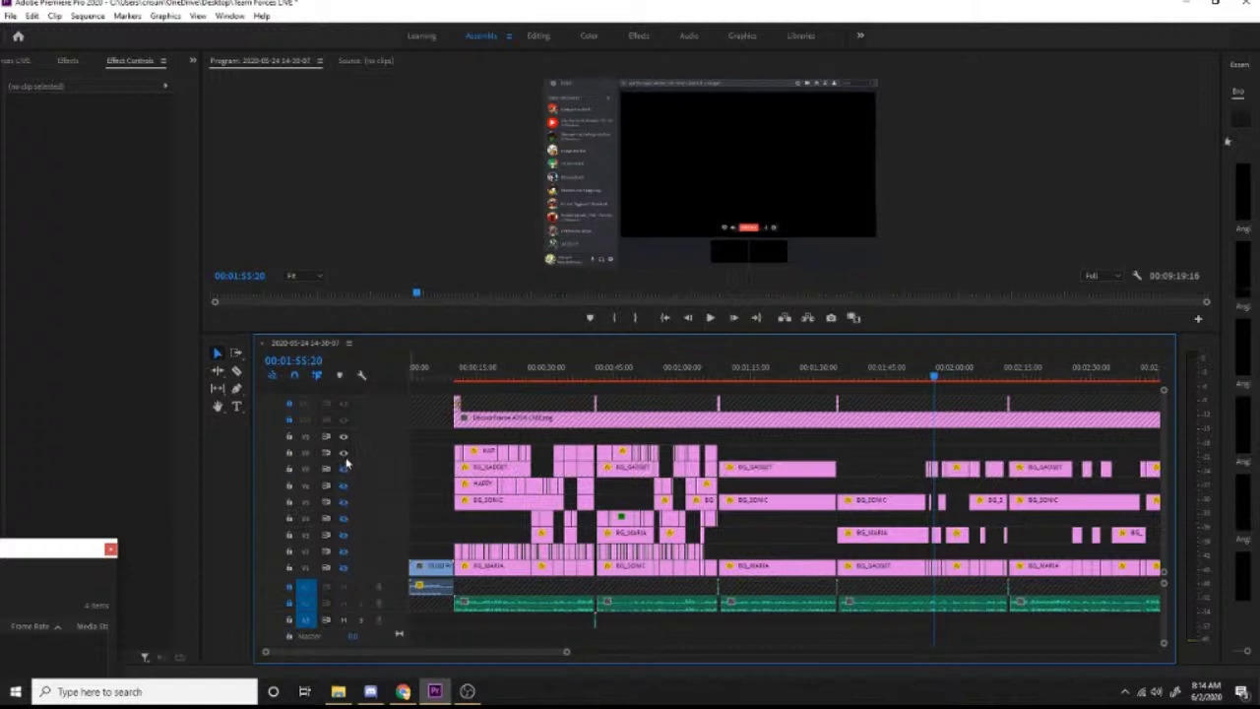
Step: Unlock tracks V10 and V11 and toggle V10's visibility to examine the Discord frame overlay on its own
left_click(344, 420)
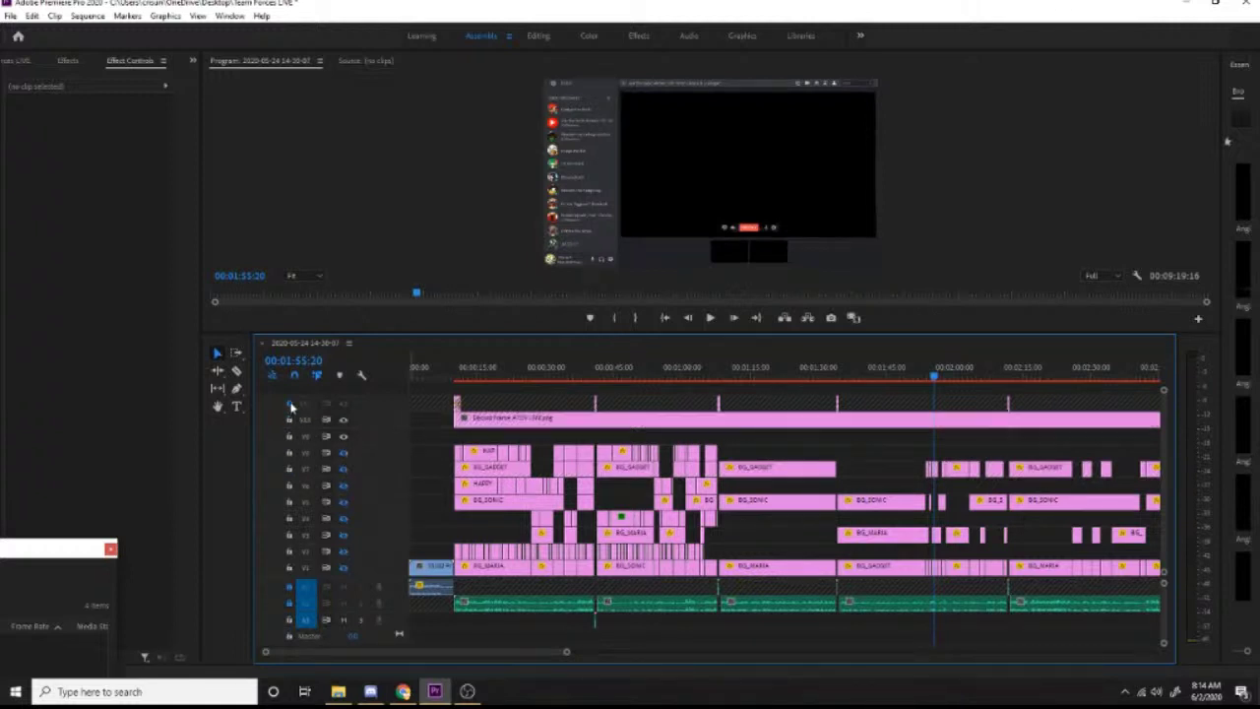
left_click(343, 419)
left_click(343, 419)
left_click(343, 419)
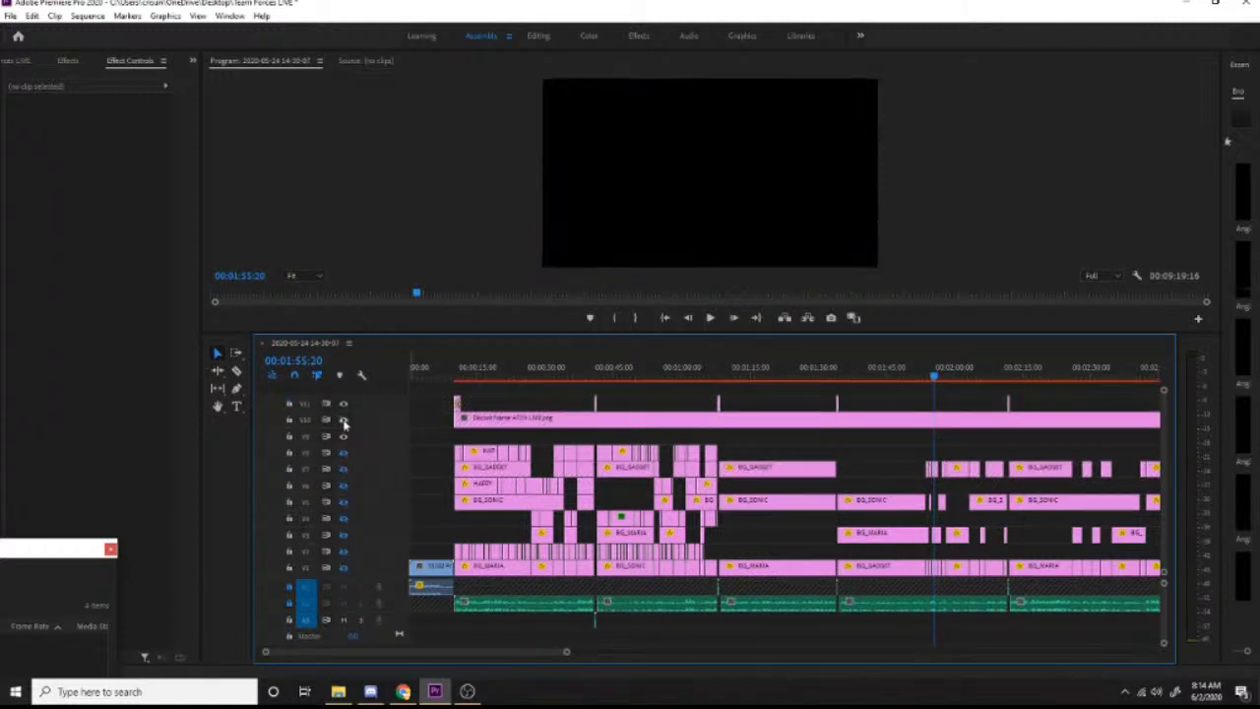
left_click(343, 419)
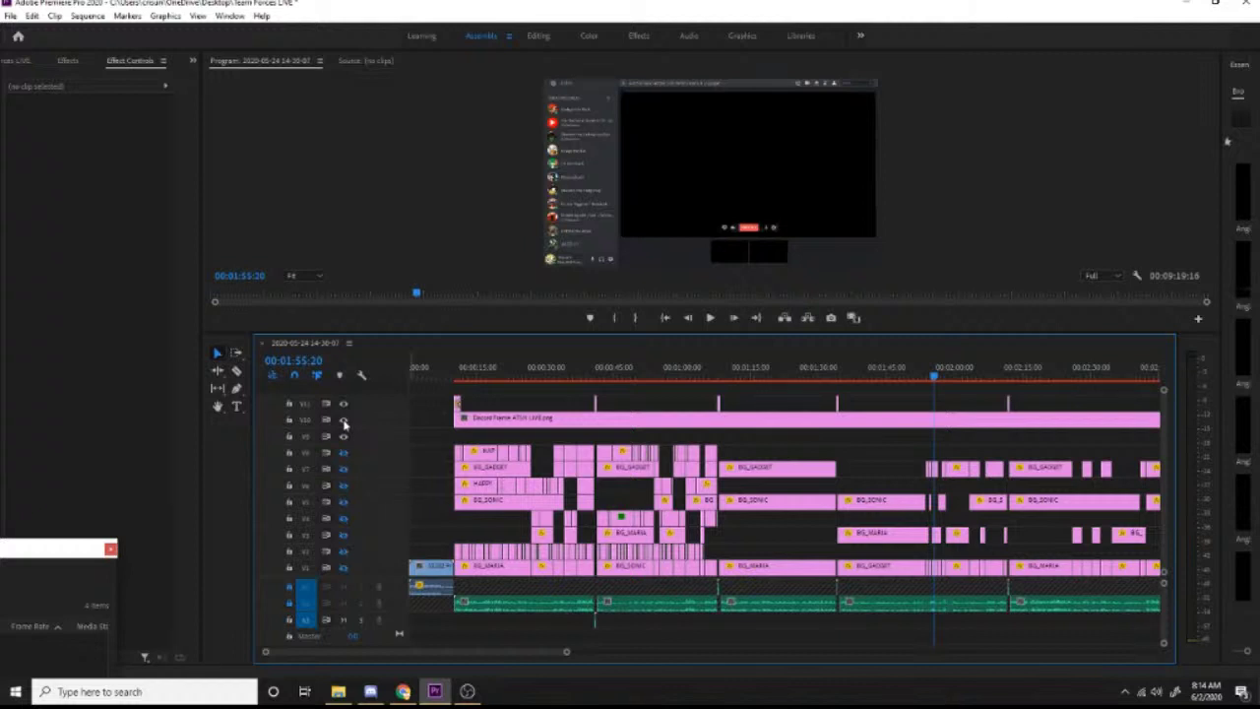
left_click(343, 420)
left_click(343, 420)
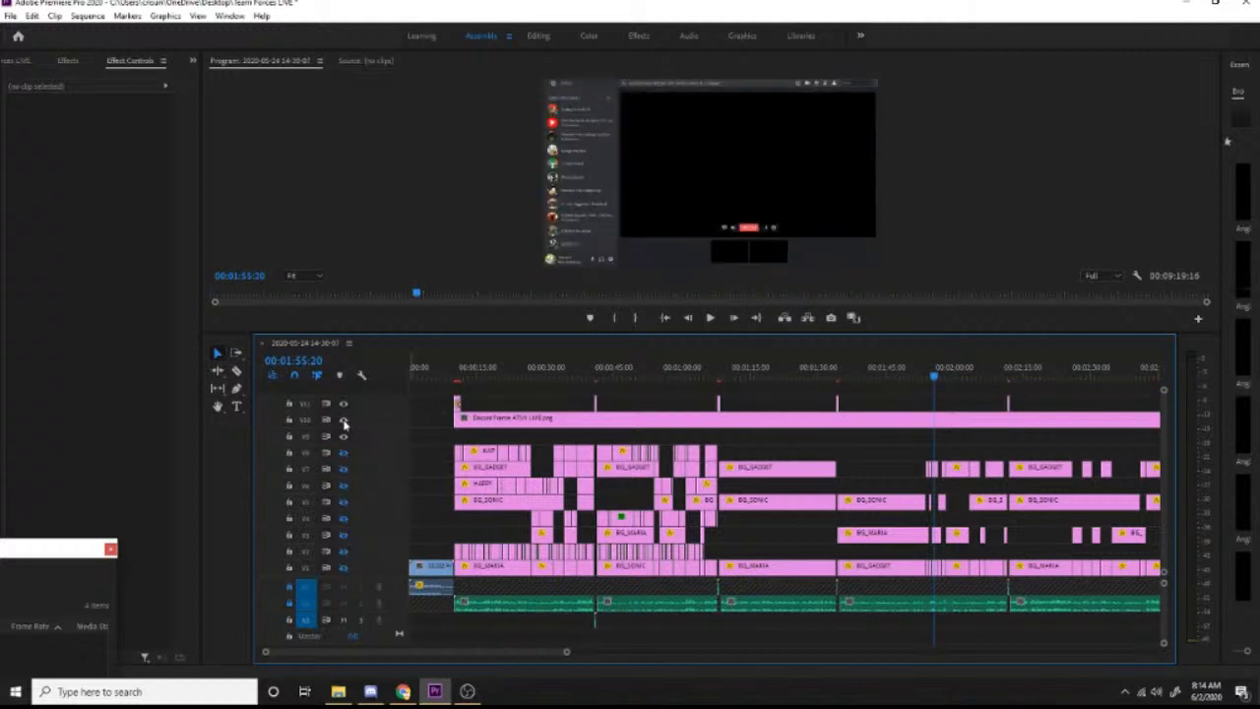
Step: Make the hidden video tracks V1 through V7 visible again
left_click(343, 486)
left_click(345, 532)
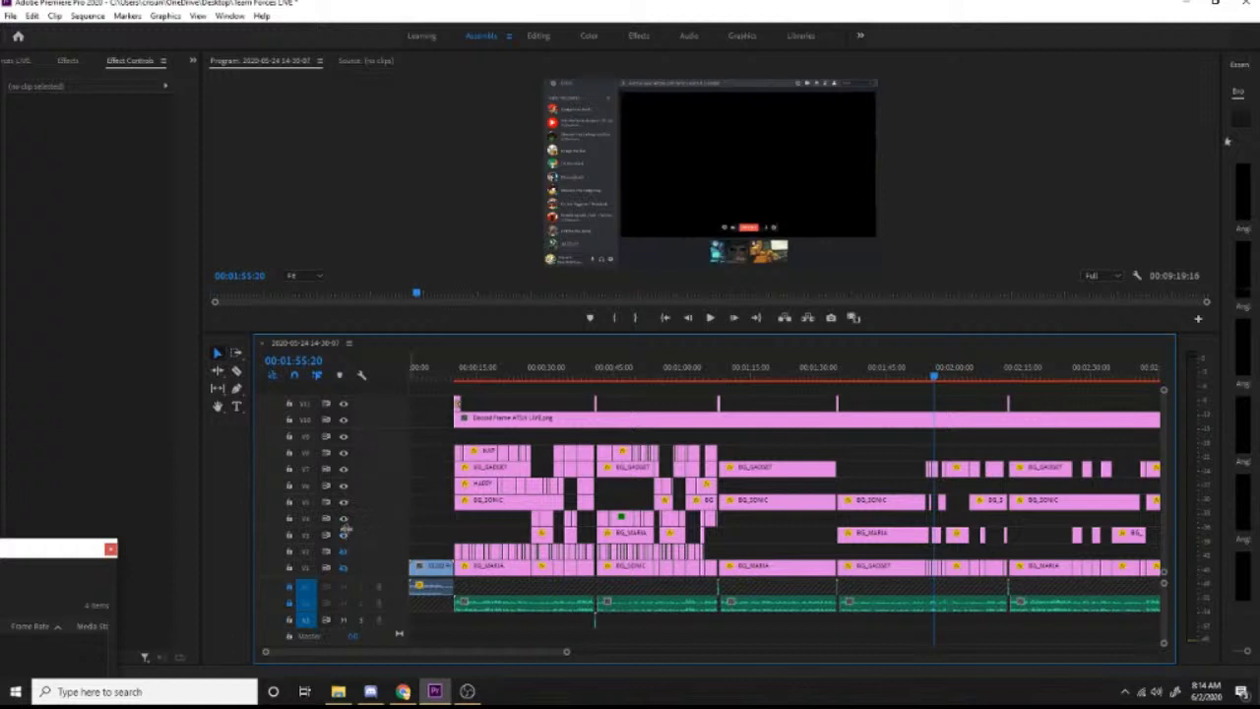
left_click(344, 568)
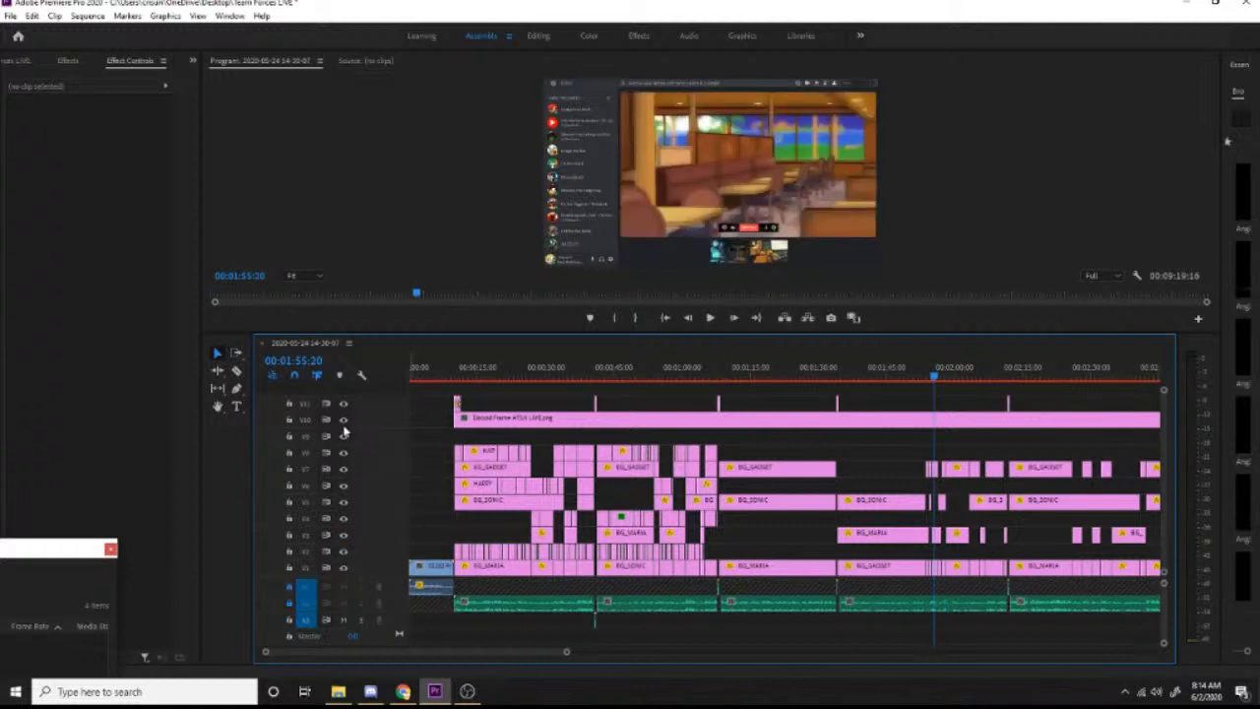
Step: Toggle the Discord frame track V10 off and on, leaving it visible, and lock all video tracks V1 through V11
left_click(344, 420)
left_click(343, 419)
left_click(344, 419)
left_click(343, 419)
left_click(343, 419)
left_click(343, 420)
left_click_drag(289, 404, 291, 569)
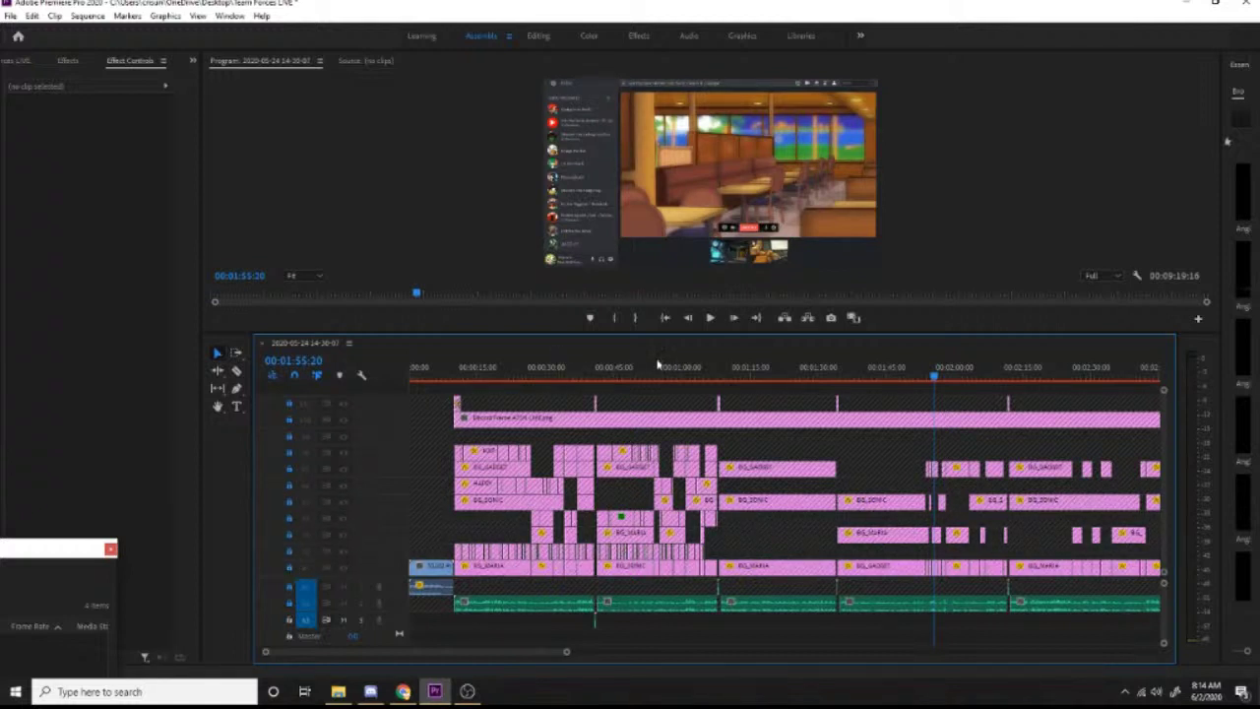
Step: Zoom the timeline in around 00:01:07 and move the playhead just past the 182 title clip
left_click(717, 368)
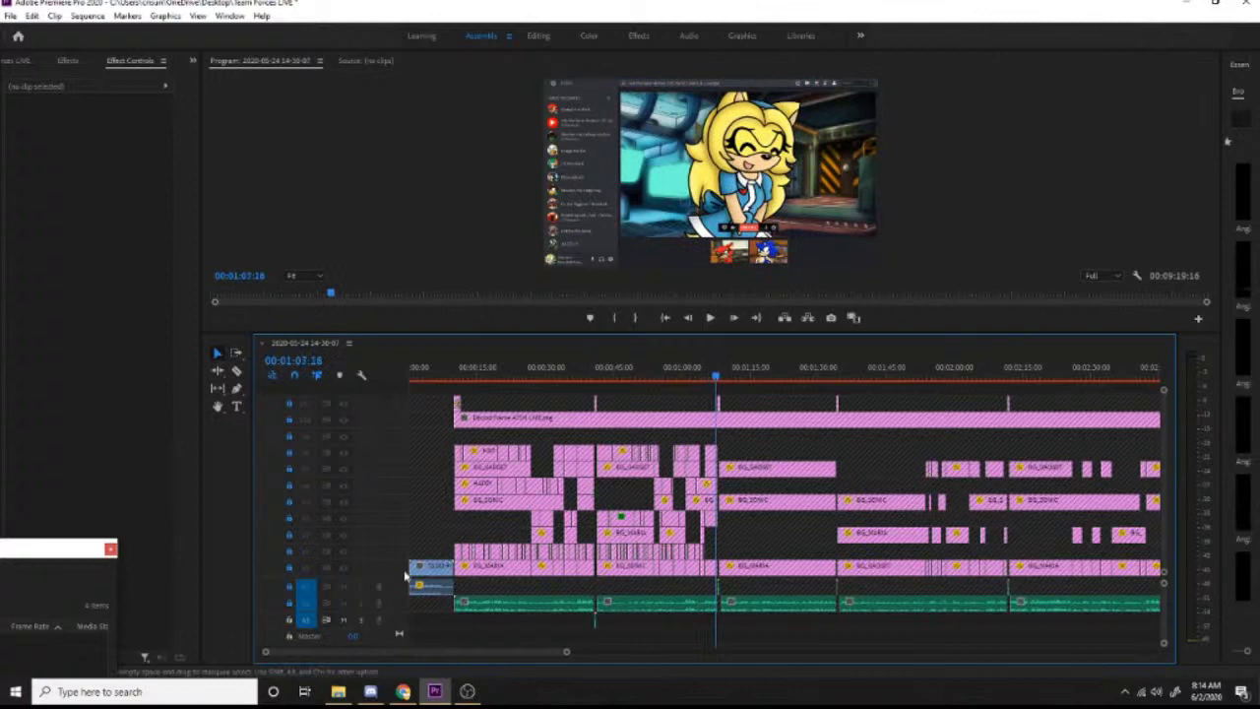
scroll(300, 653, "up", 1)
scroll(300, 654, "up", 10)
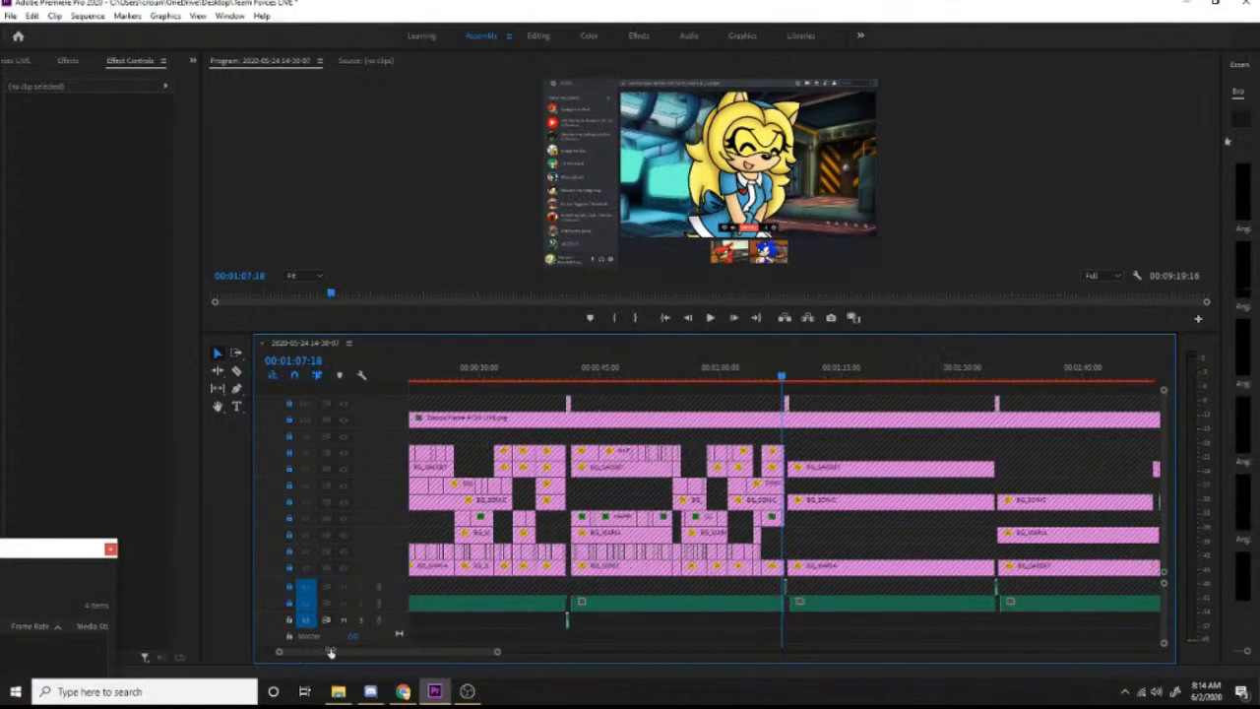
scroll(399, 642, "down", 4)
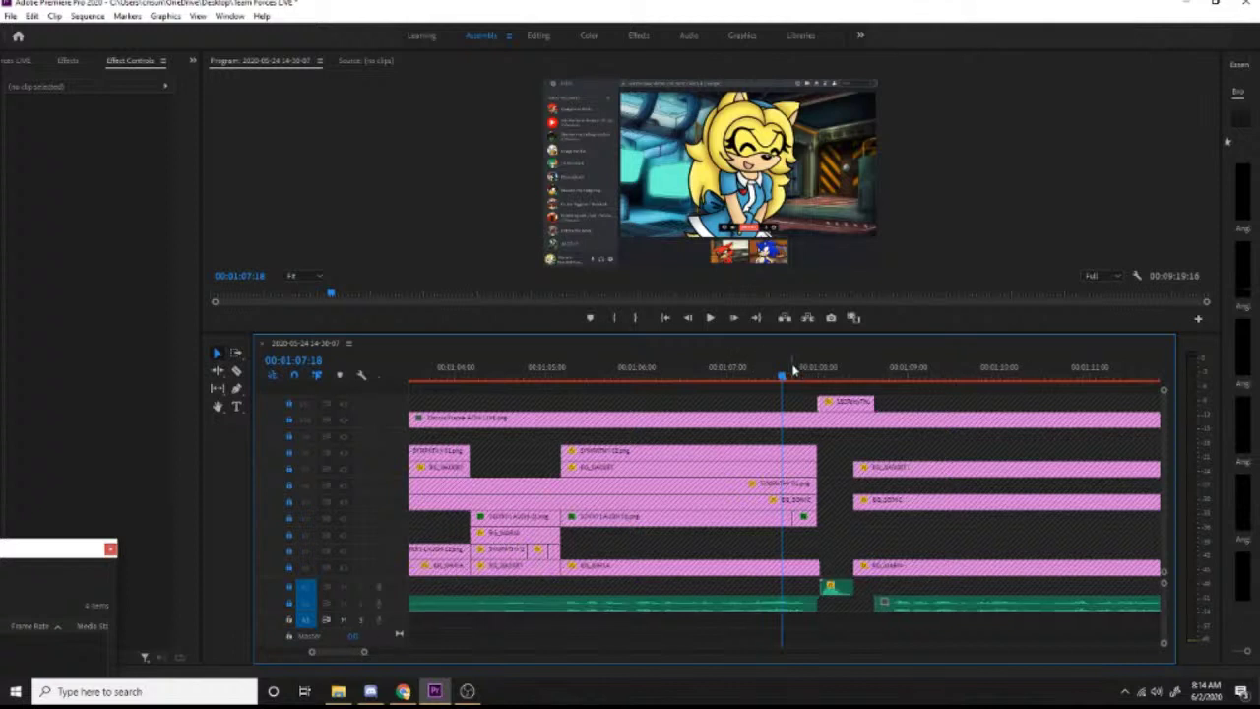
left_click_drag(793, 369, 565, 374)
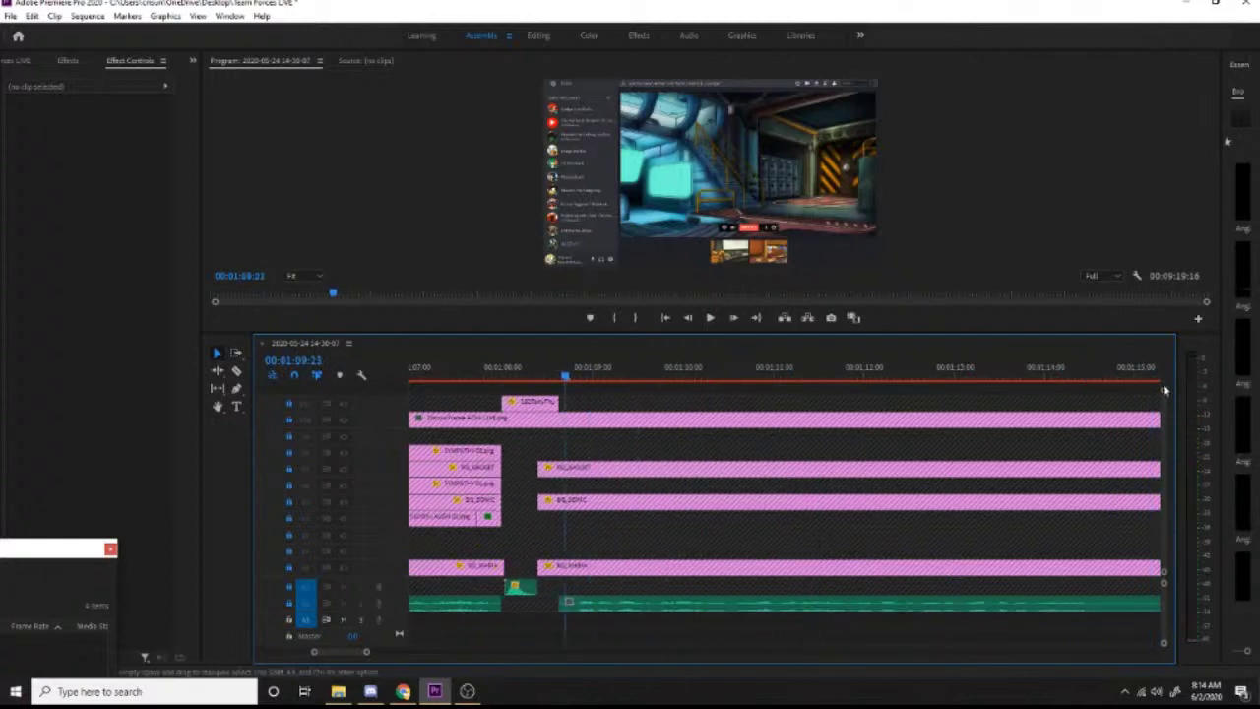
Step: Unlock track V2 and cue the playhead at 00:01:08:13 after playing the section that follows the 182 title
left_click_drag(1045, 335, 1059, 512)
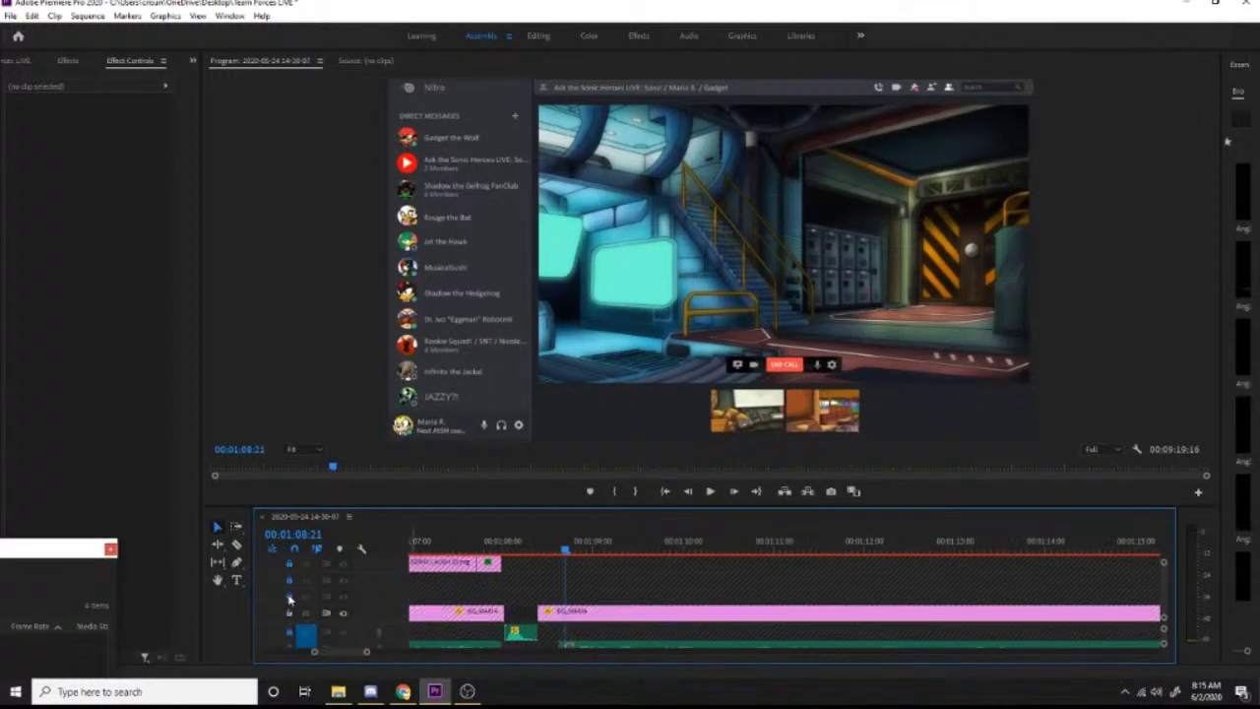
left_click(539, 544)
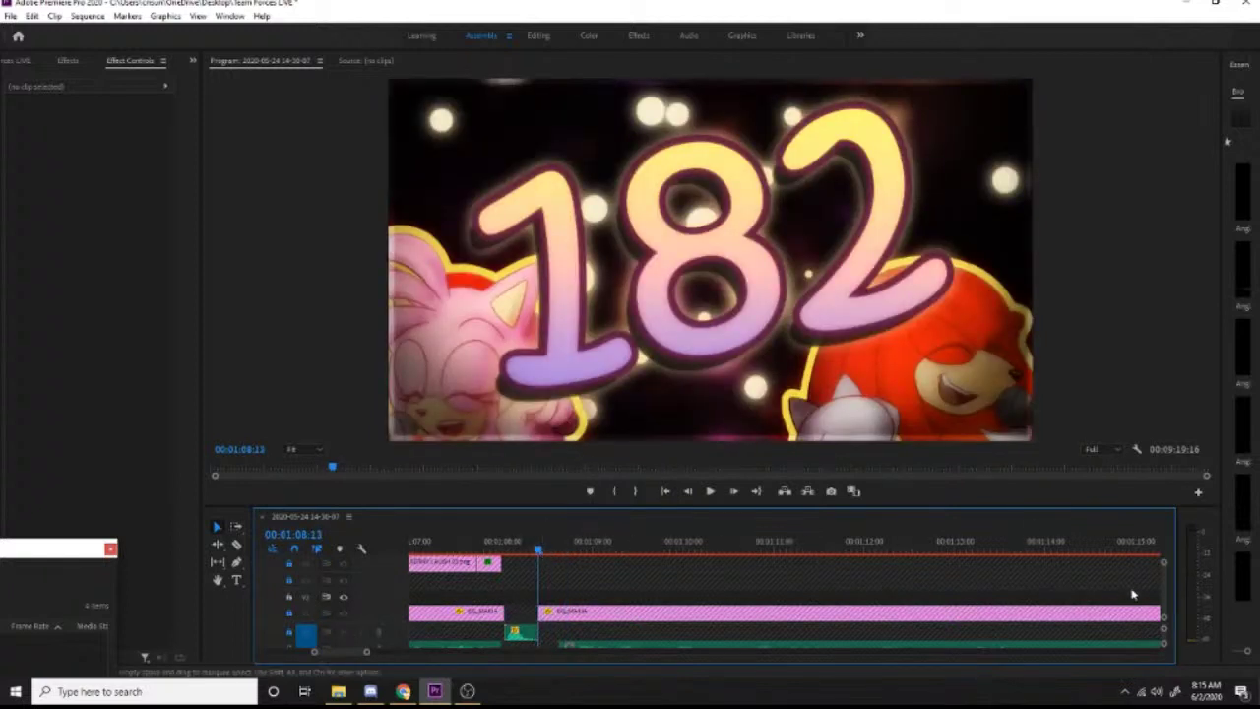
key("Left")
left_click_drag(1075, 507, 1076, 469)
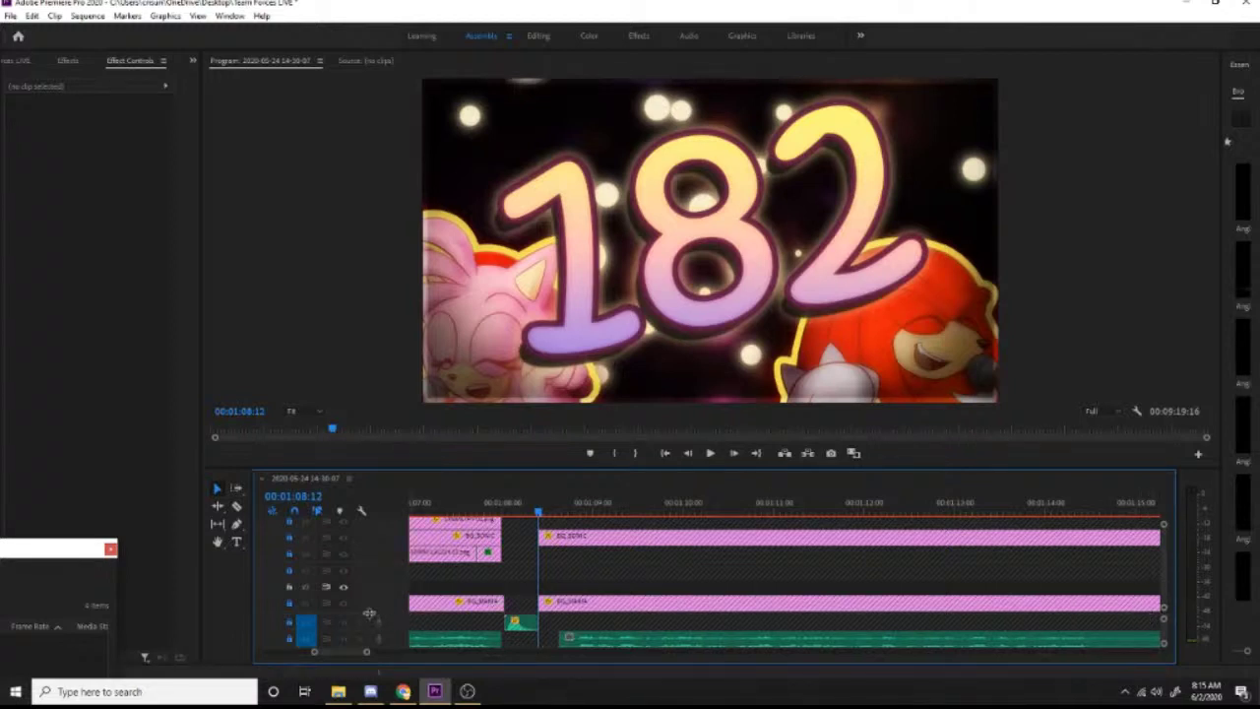
left_click_drag(369, 613, 369, 607)
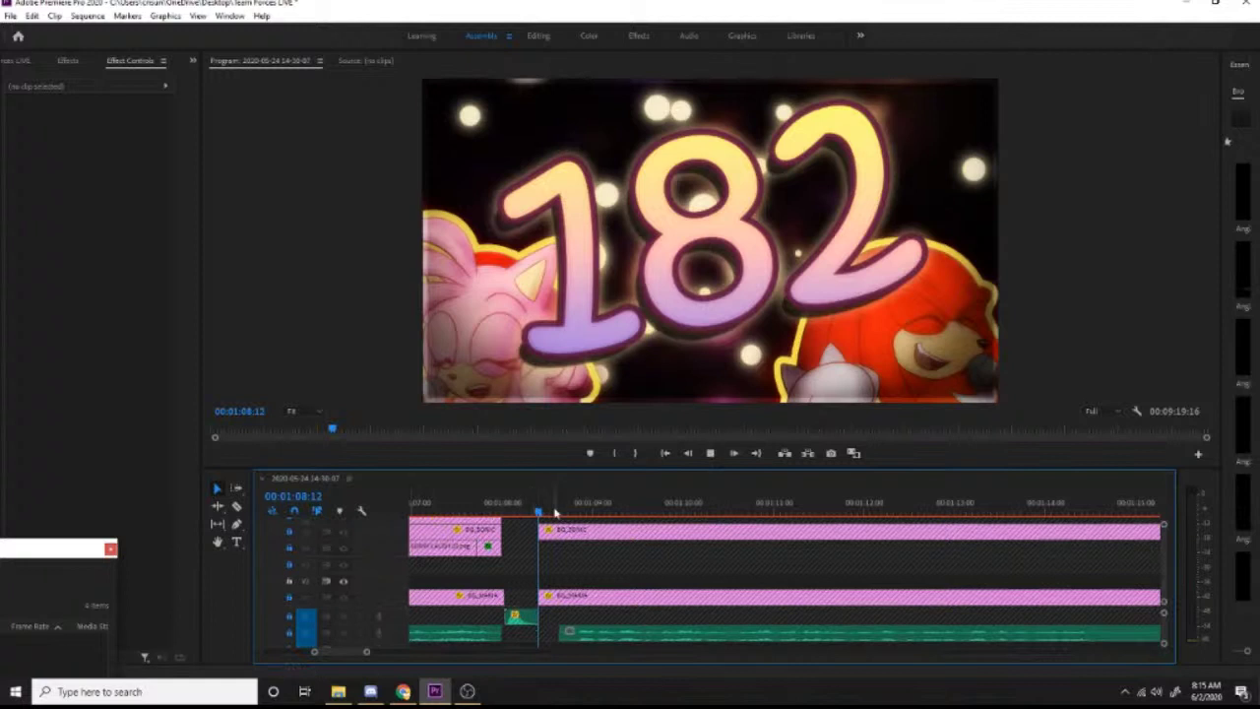
key("space")
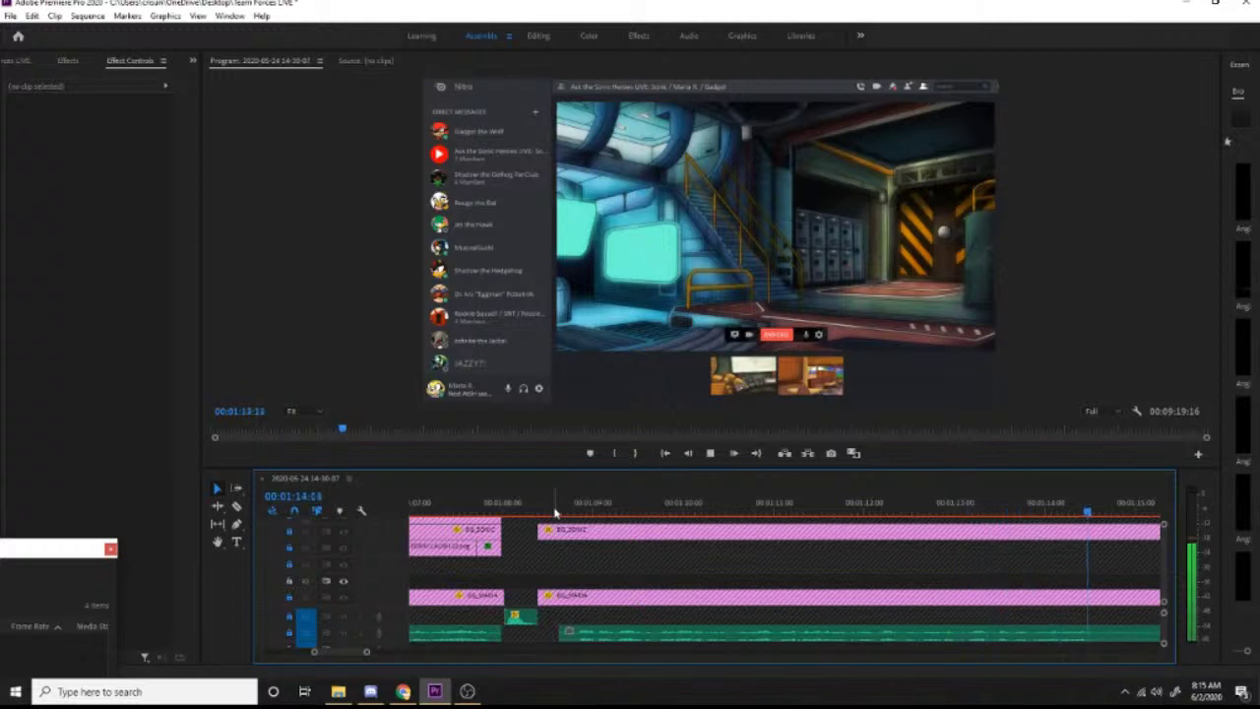
left_click(542, 511)
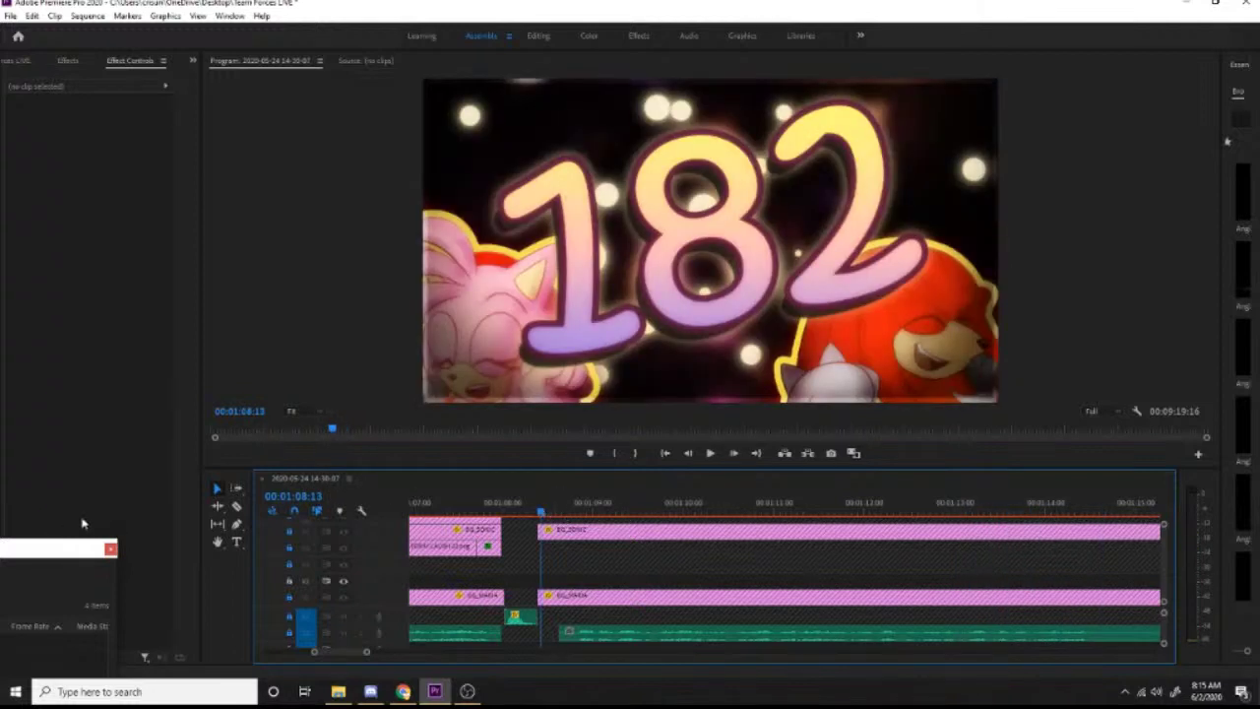
Step: Open the project's [CHARACTERS] bin in its own window and open the MARIA bin inside it
left_click(14, 61)
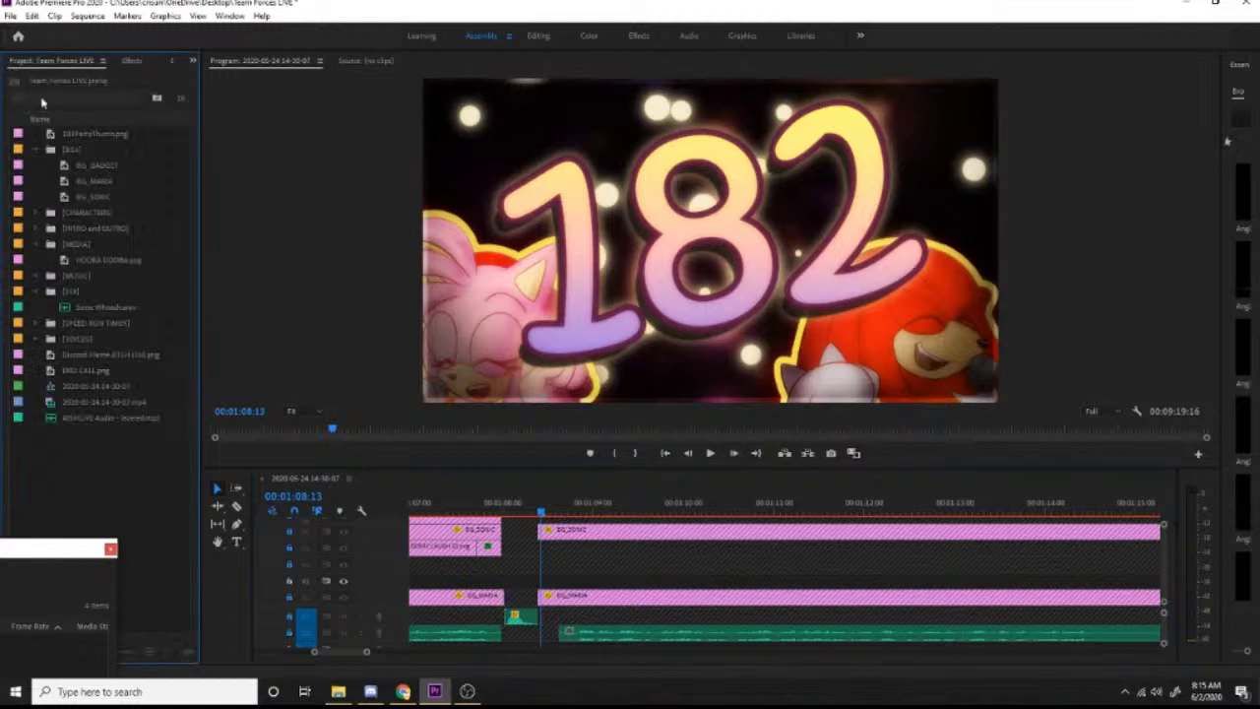
left_click(57, 214)
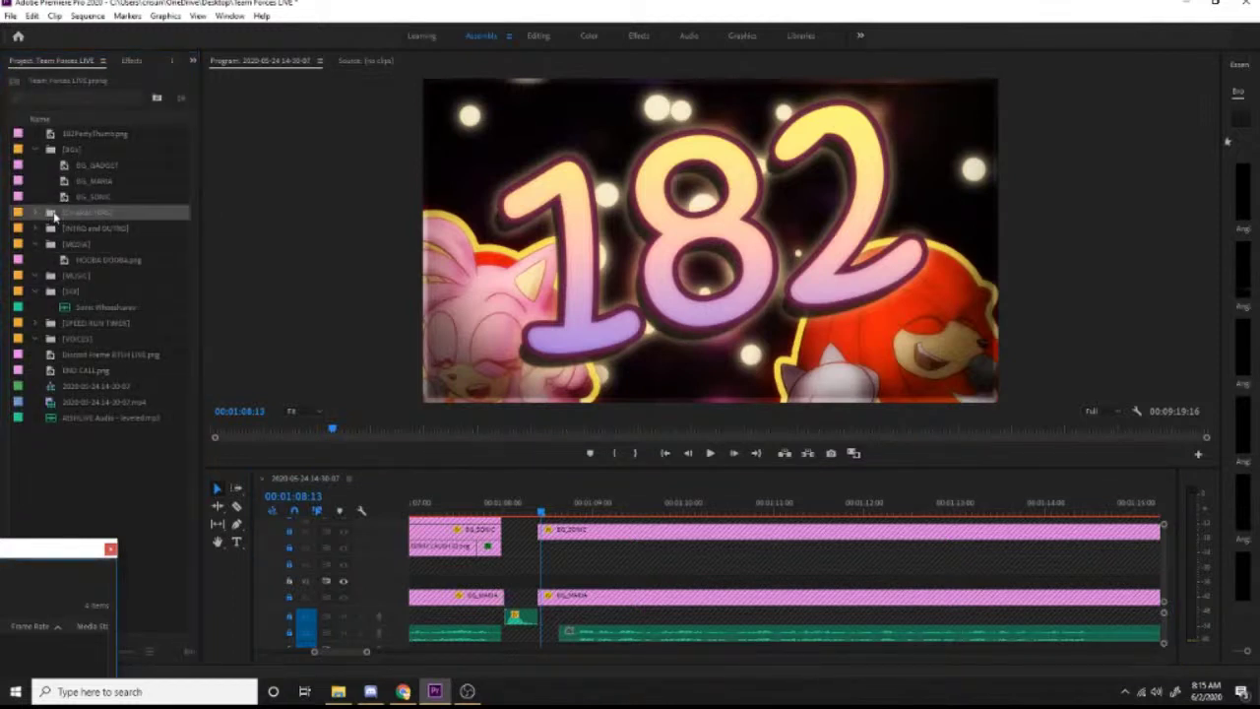
left_click_drag(55, 554, 260, 168)
double_click(63, 275)
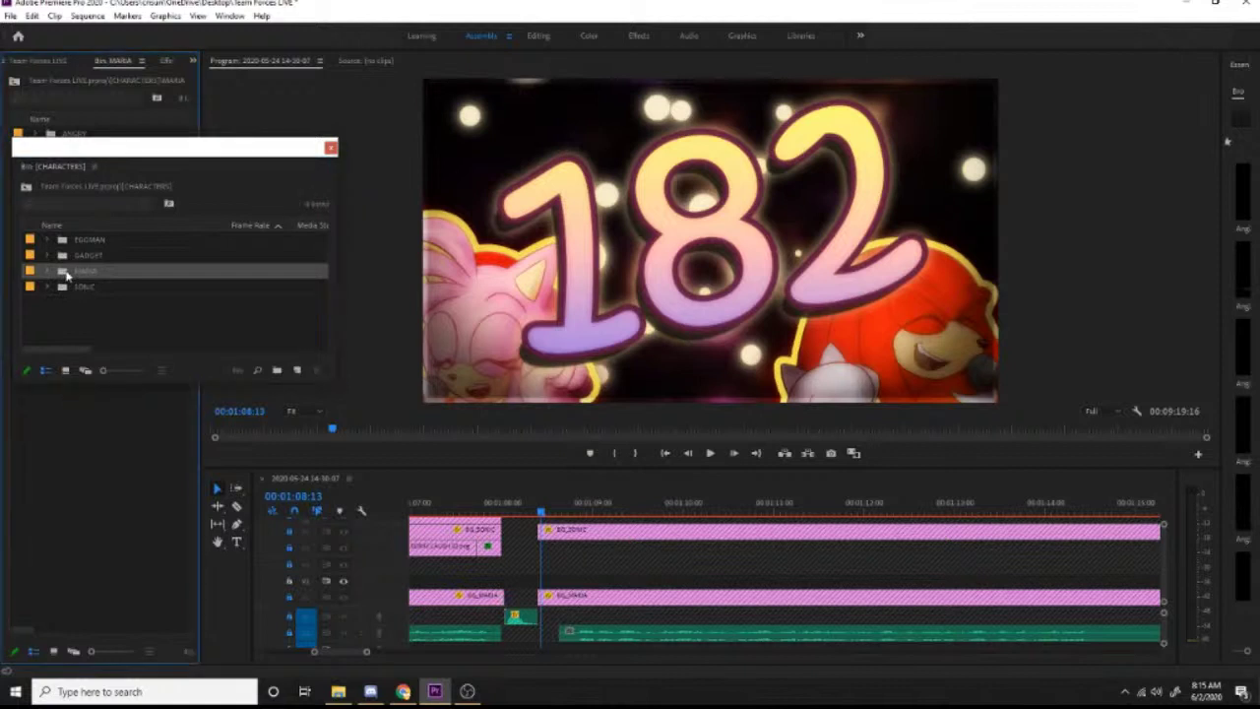
left_click(91, 273)
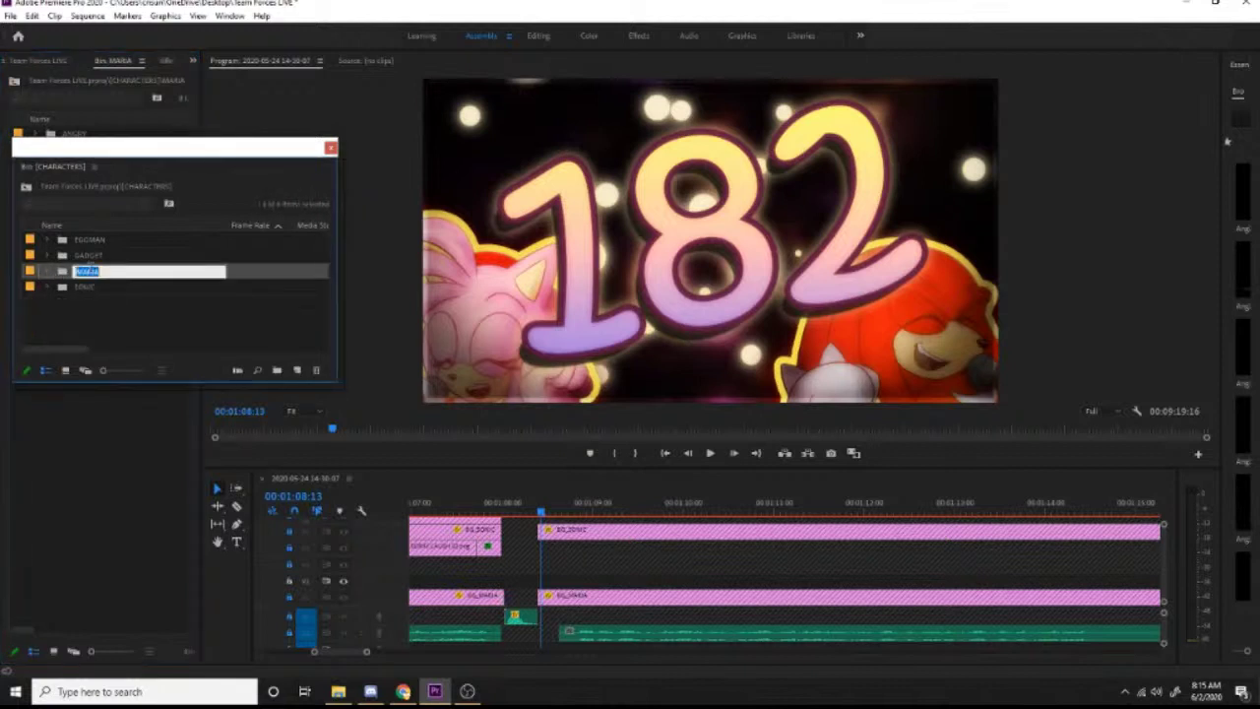
Step: Cancel renaming MARIA in the [CHARACTERS] bin, expand it, and open its NEUTRAL bin
left_click(72, 278)
right_click(56, 273)
key("Escape")
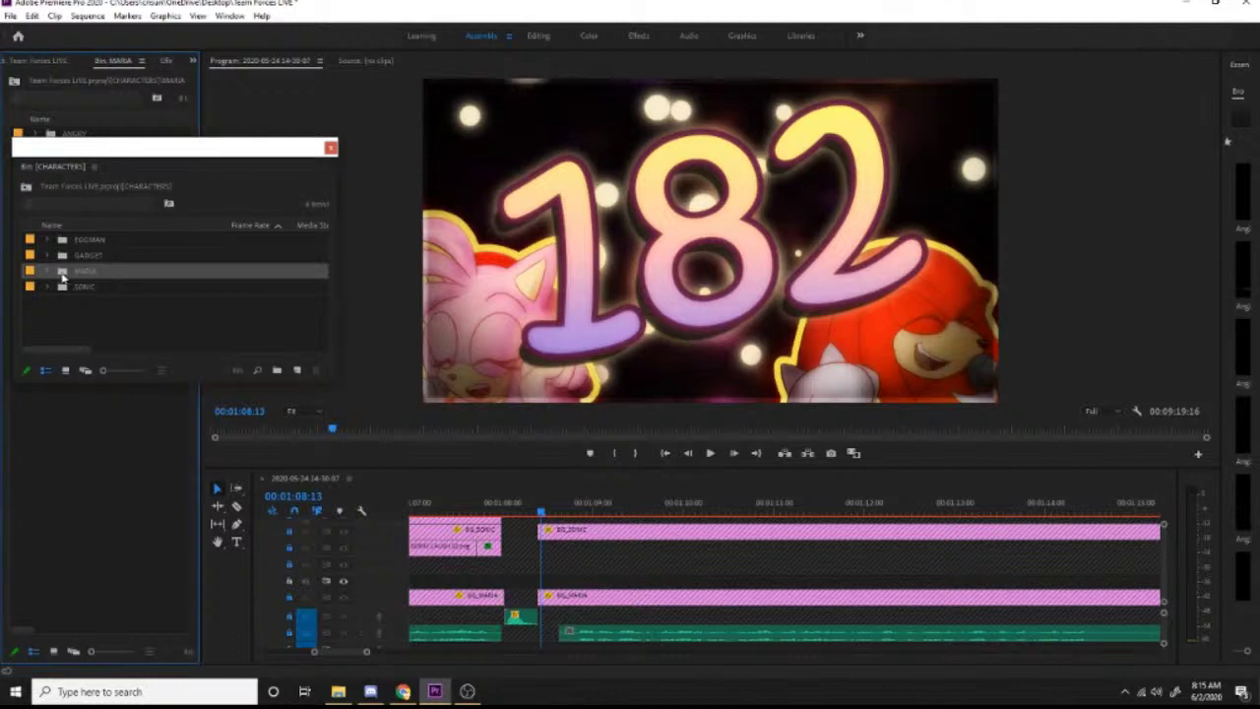
left_click_drag(97, 150, 96, 118)
left_click(46, 241)
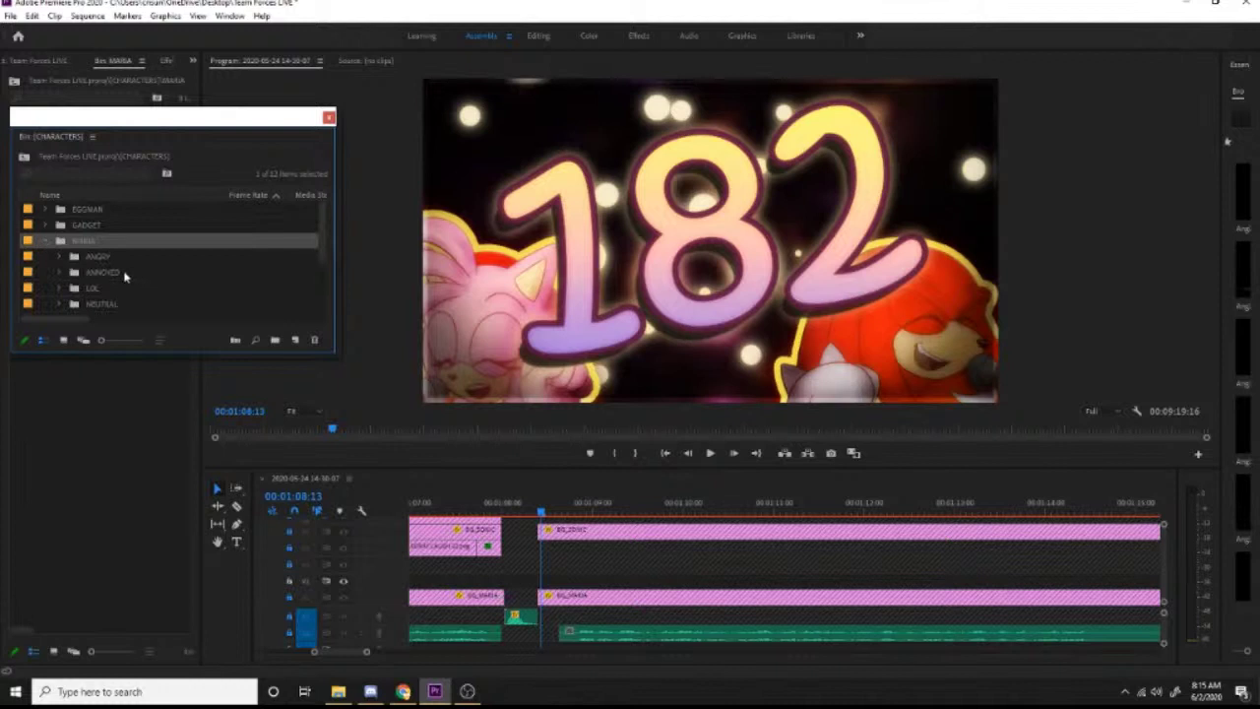
scroll(99, 278, "down", 1)
double_click(76, 288)
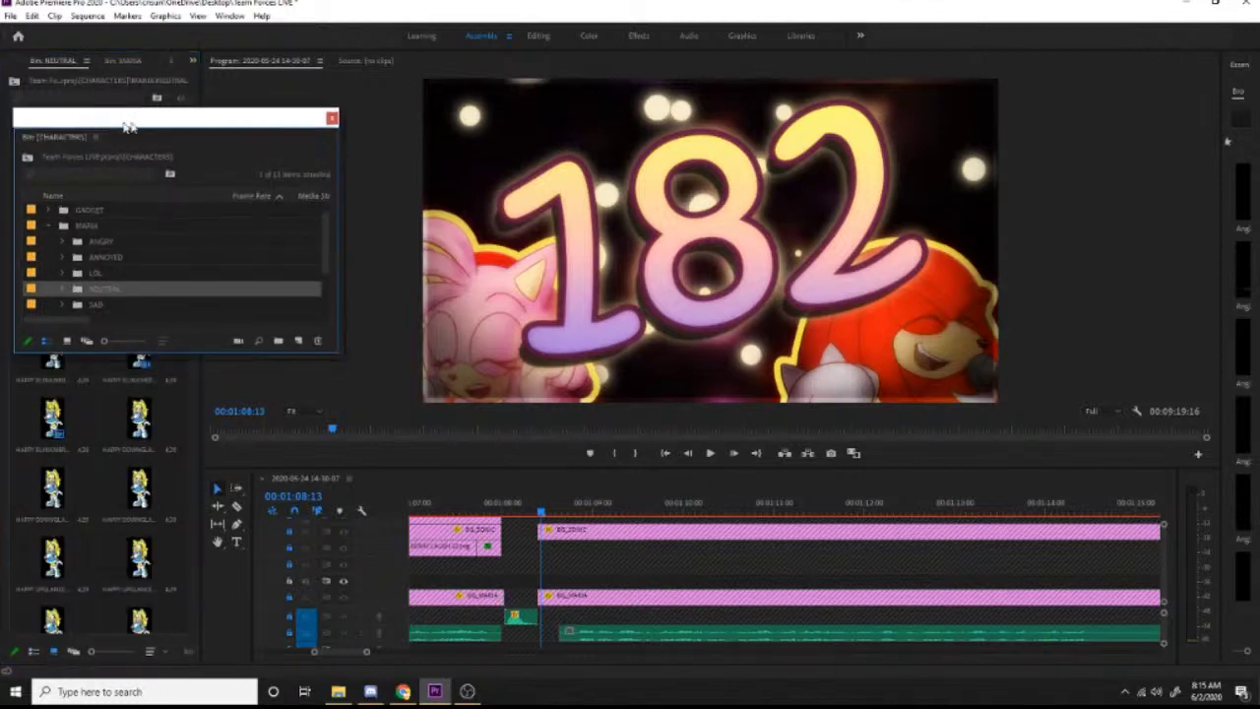
Step: Undock the NEUTRAL bin into its own floating window
left_click_drag(93, 128, 128, 152)
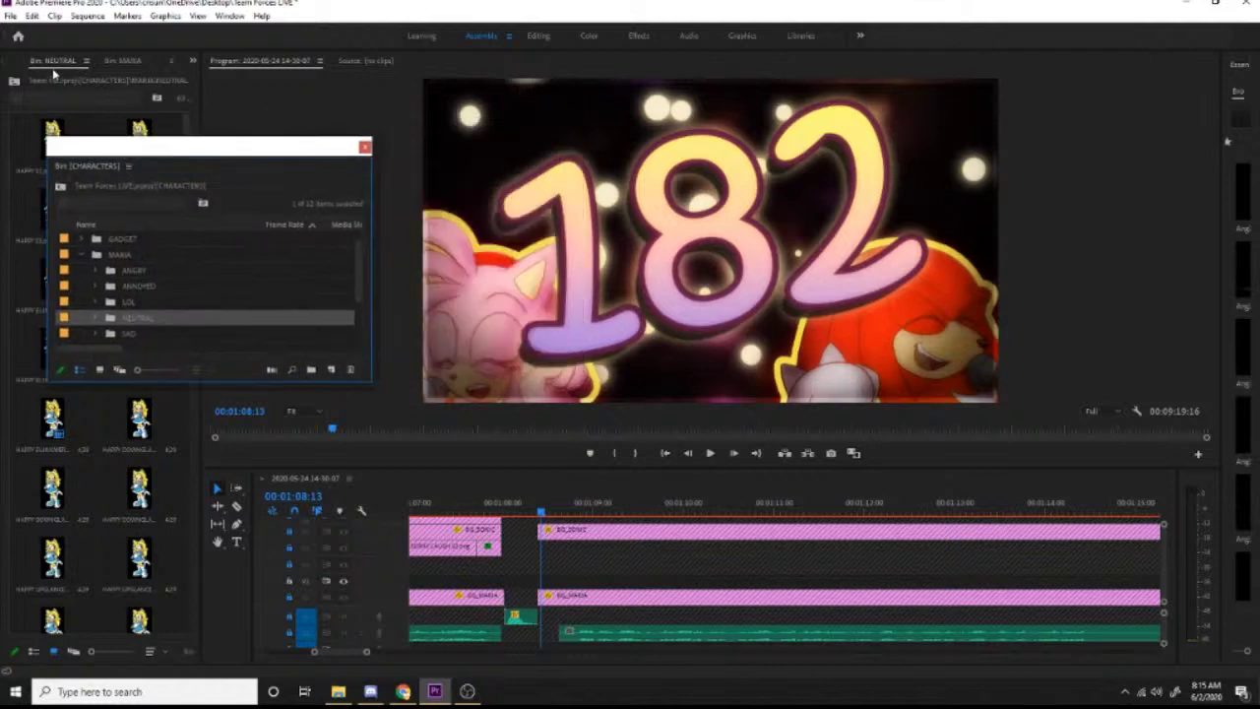
left_click_drag(54, 63, 239, 47)
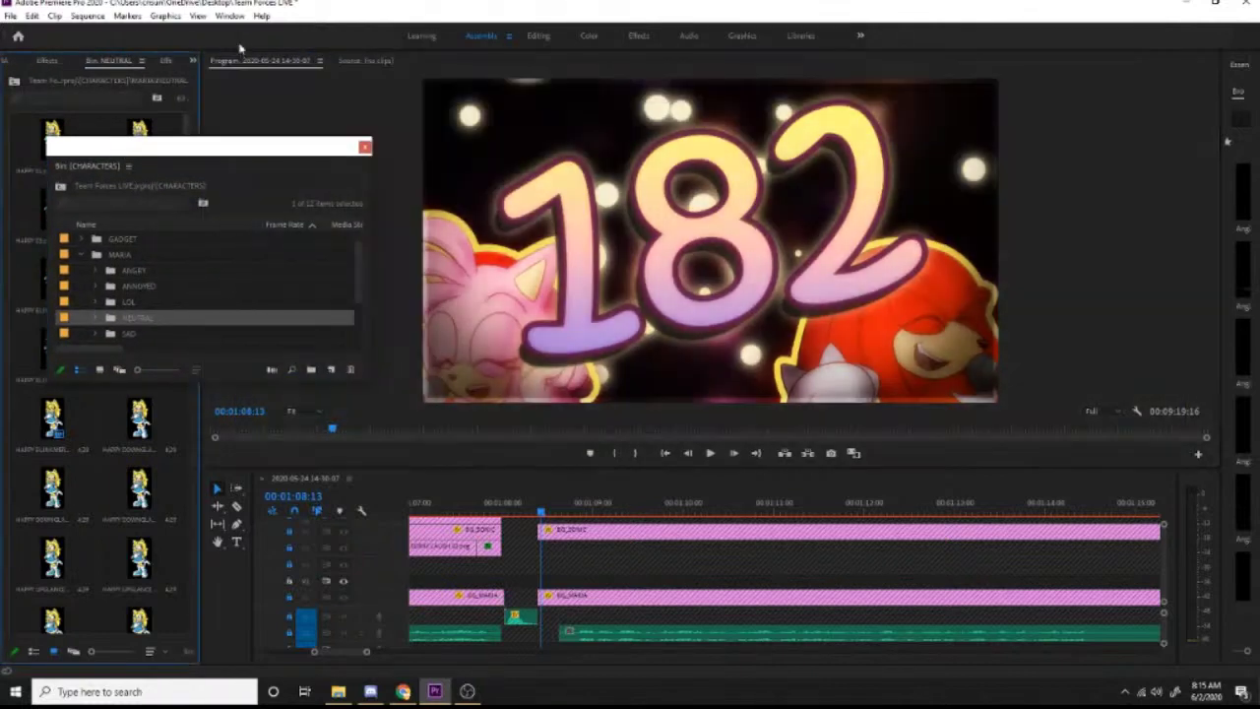
left_click_drag(92, 71, 212, 44)
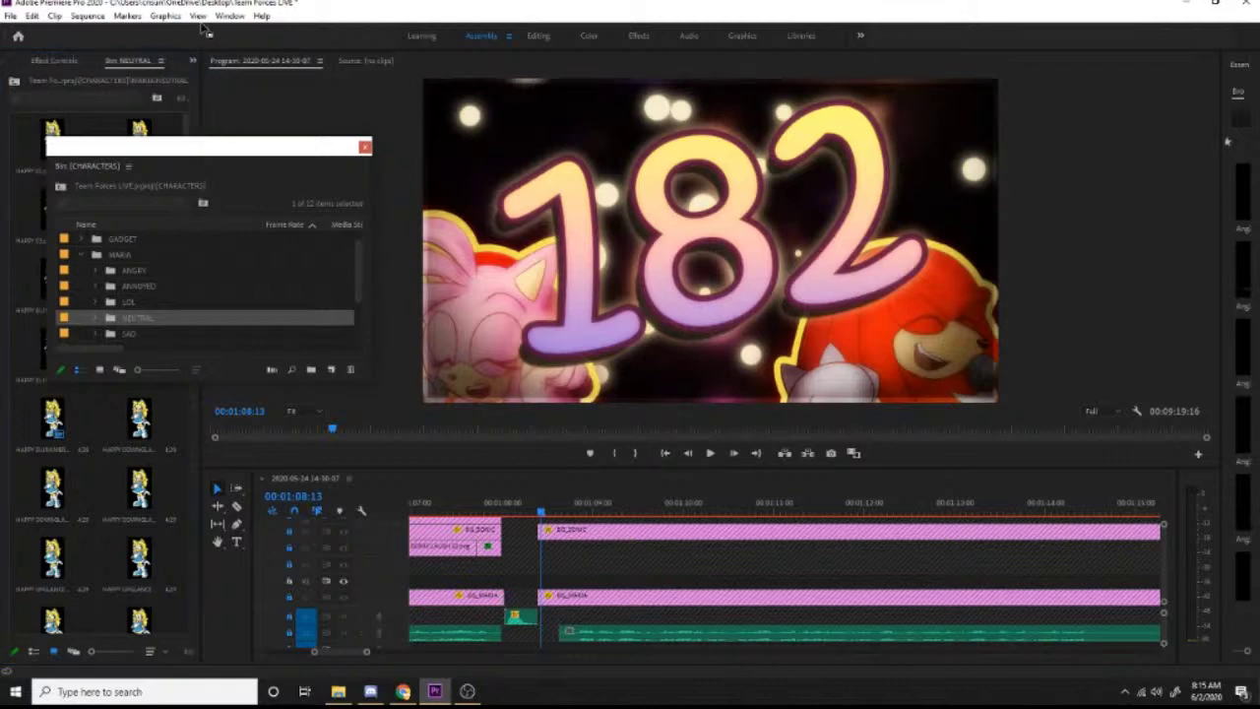
left_click_drag(220, 162, 260, 38)
right_click(129, 61)
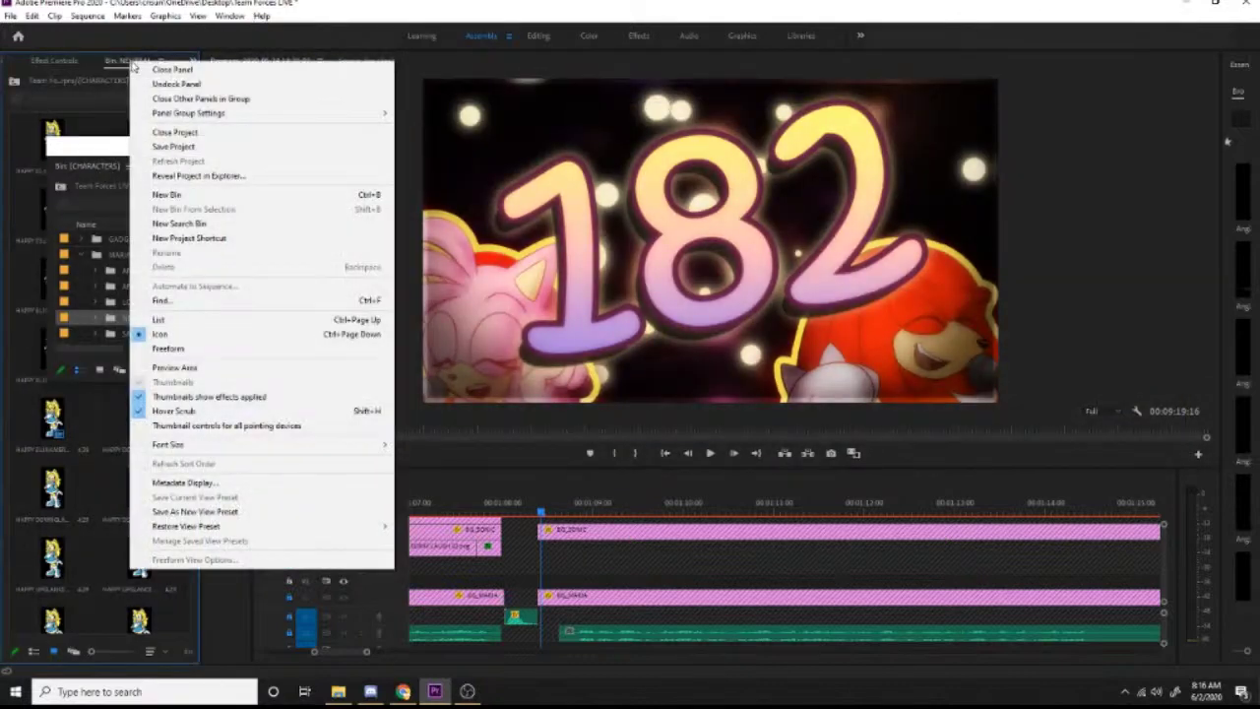
left_click(138, 84)
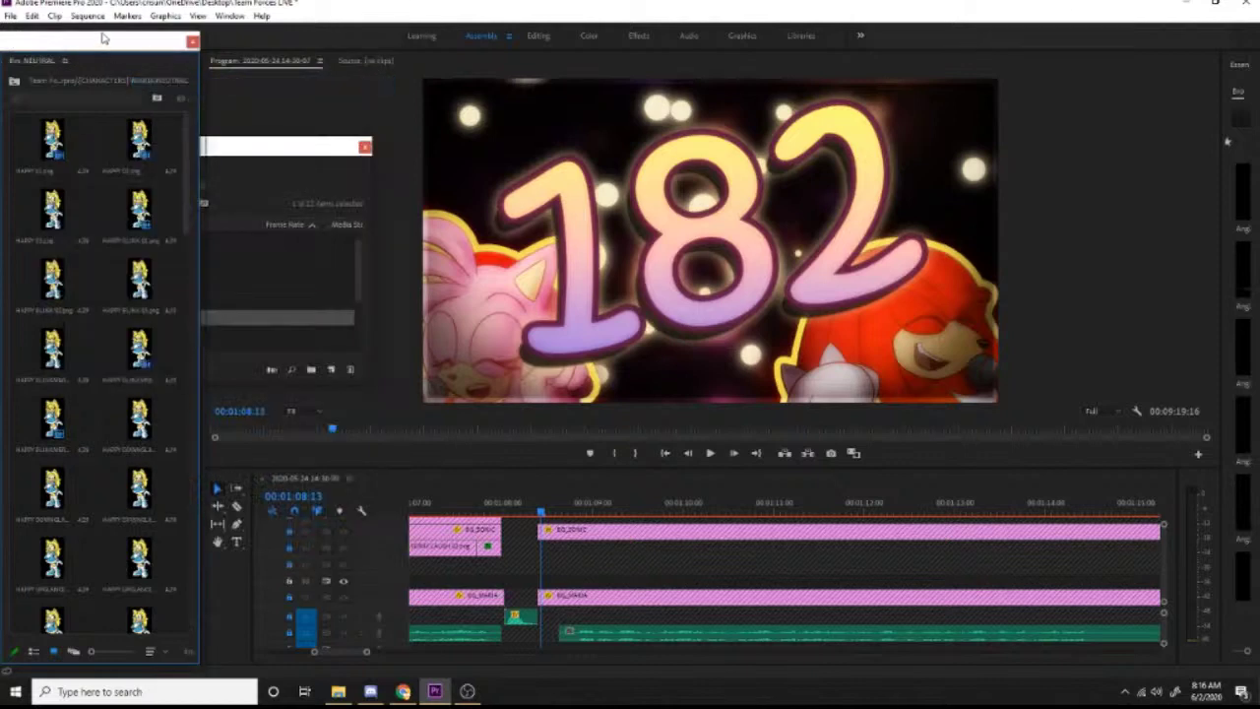
Step: Arrange the floating NEUTRAL and [CHARACTERS] bin windows clear of the timeline and make the NEUTRAL window tall enough for two thumbnail rows
left_click_drag(103, 38, 336, 73)
left_click_drag(225, 158, 143, 252)
left_click_drag(261, 172, 157, 186)
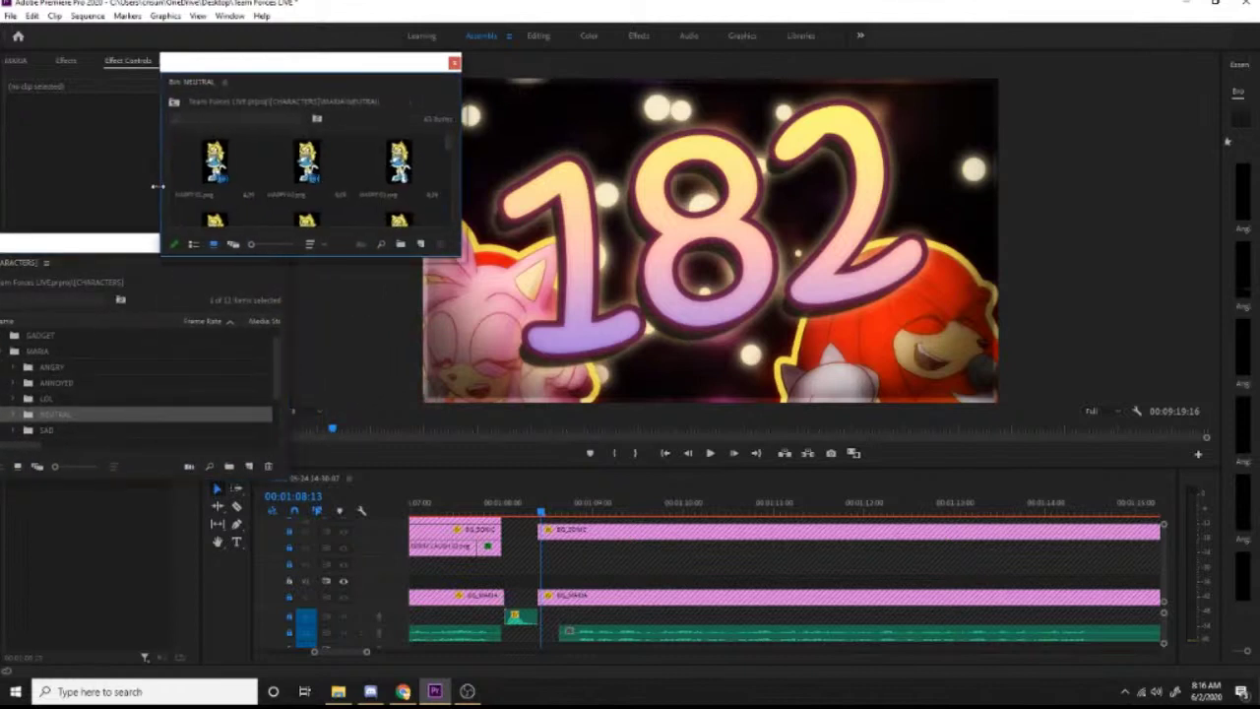
left_click_drag(355, 258, 350, 319)
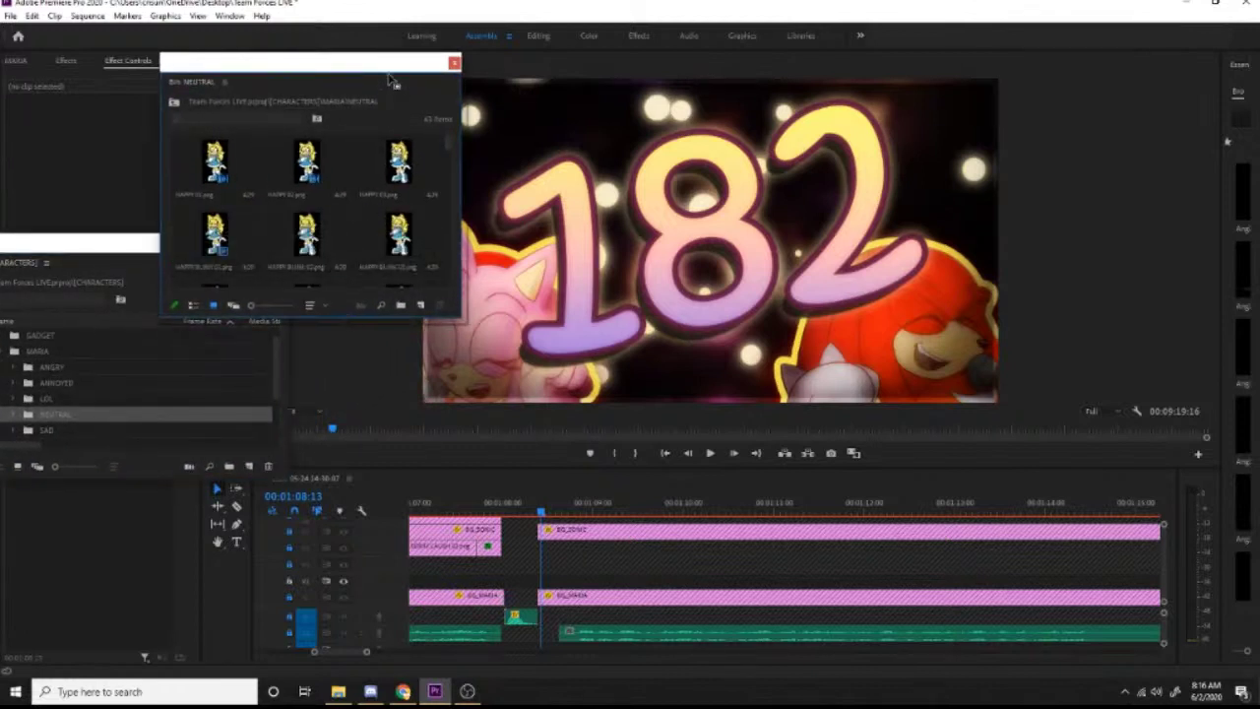
left_click_drag(388, 65, 306, 90)
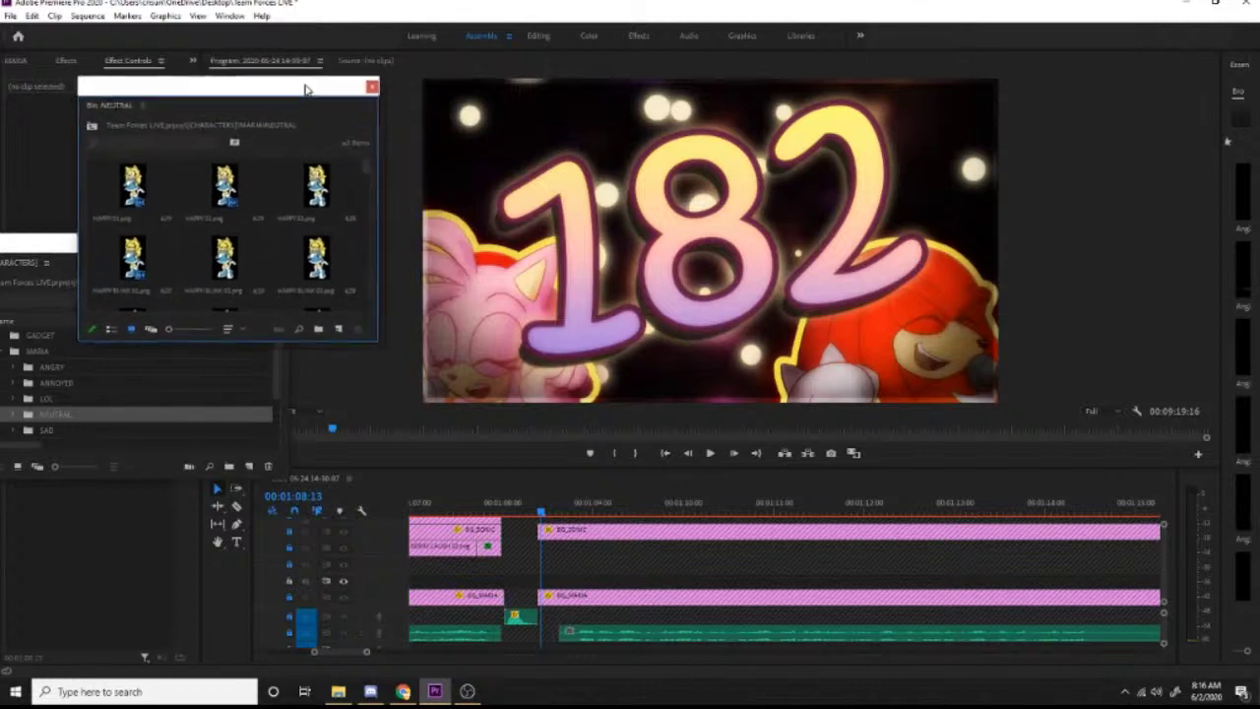
Step: Place HAPPY 01.png on track V2 at the start of the BG_MARIA clip and trim its end to 00:01:08:24
left_click(539, 513)
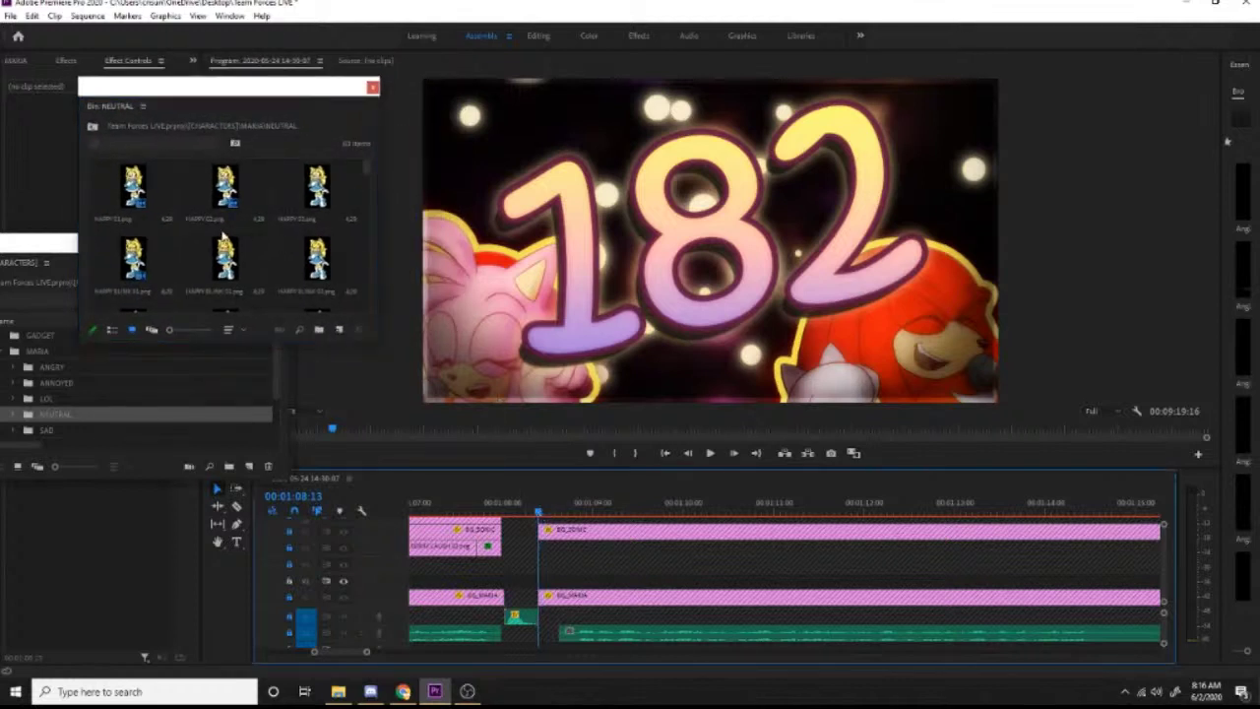
left_click_drag(138, 177, 604, 569)
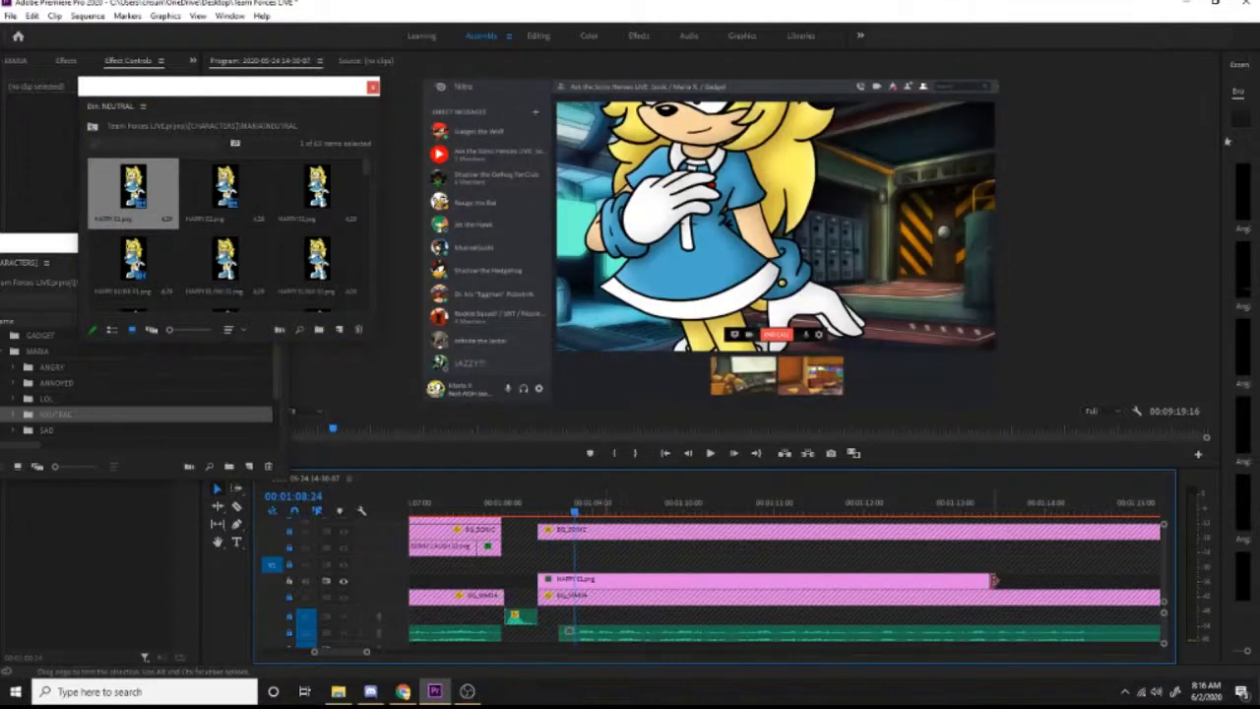
left_click_drag(989, 580, 577, 581)
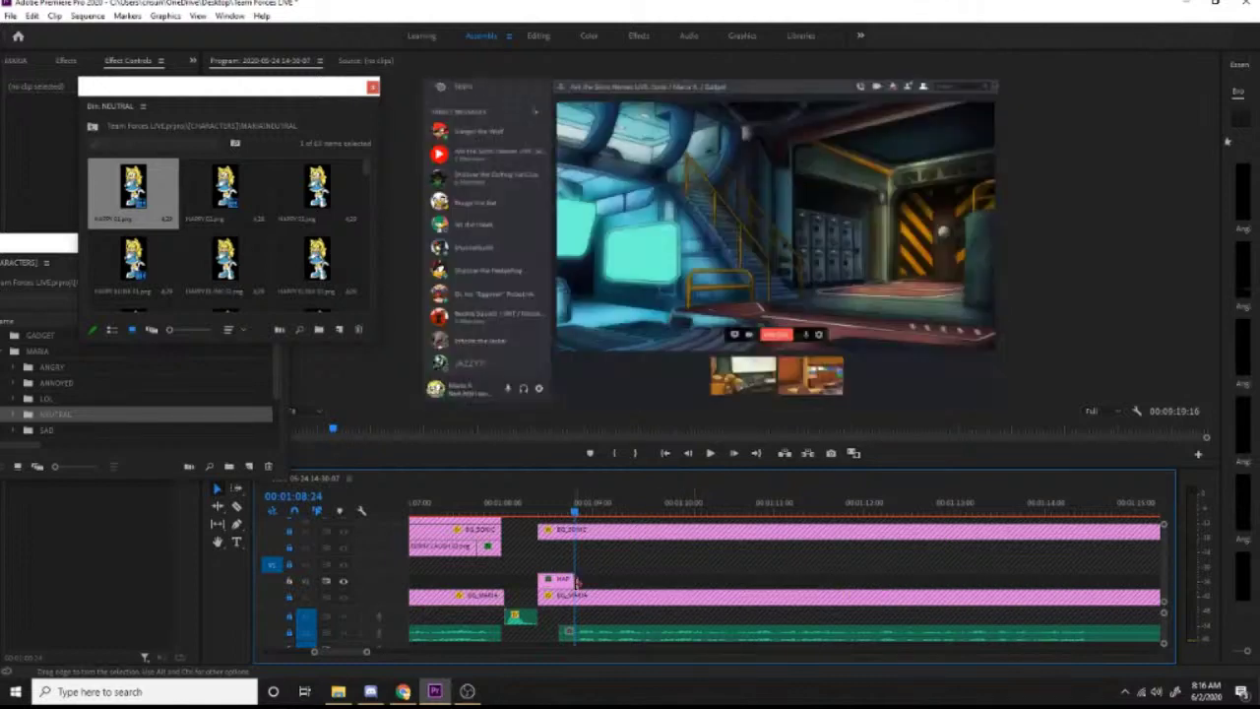
Step: Add HAPPY 02.png on V2 directly after the trimmed HAPPY 01.png clip and play the section
left_click_drag(225, 187, 615, 579)
key("space")
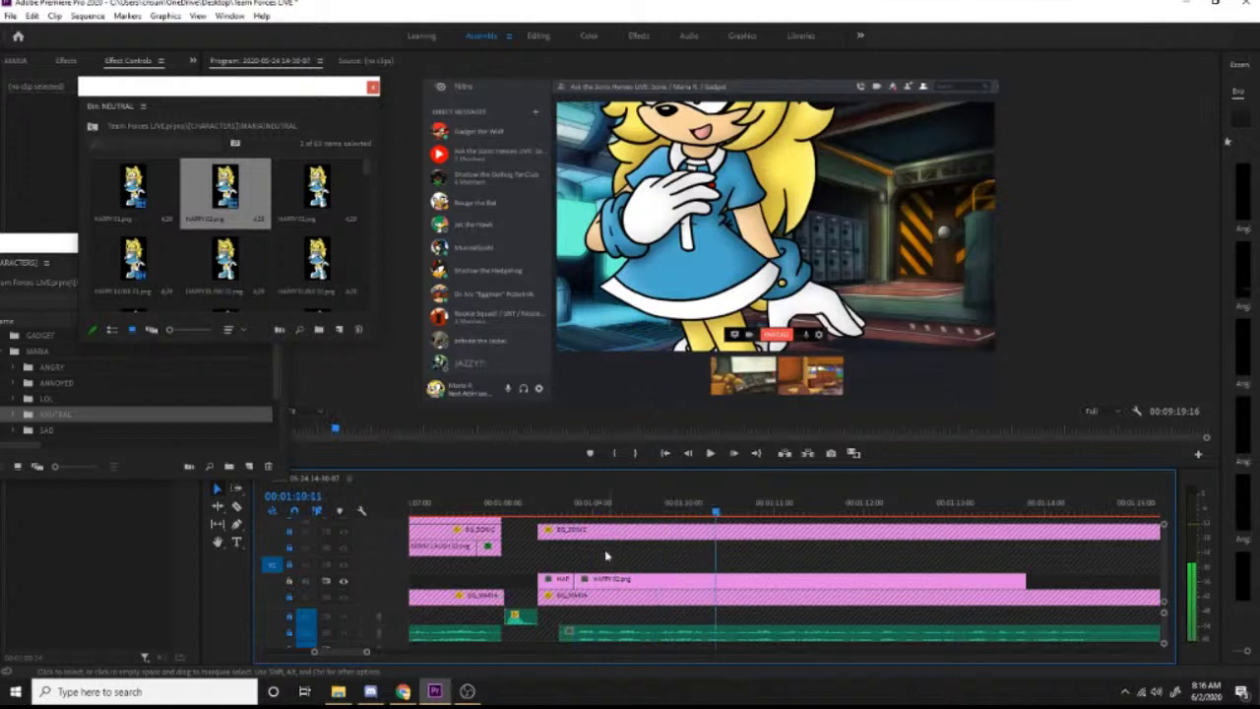
key("space")
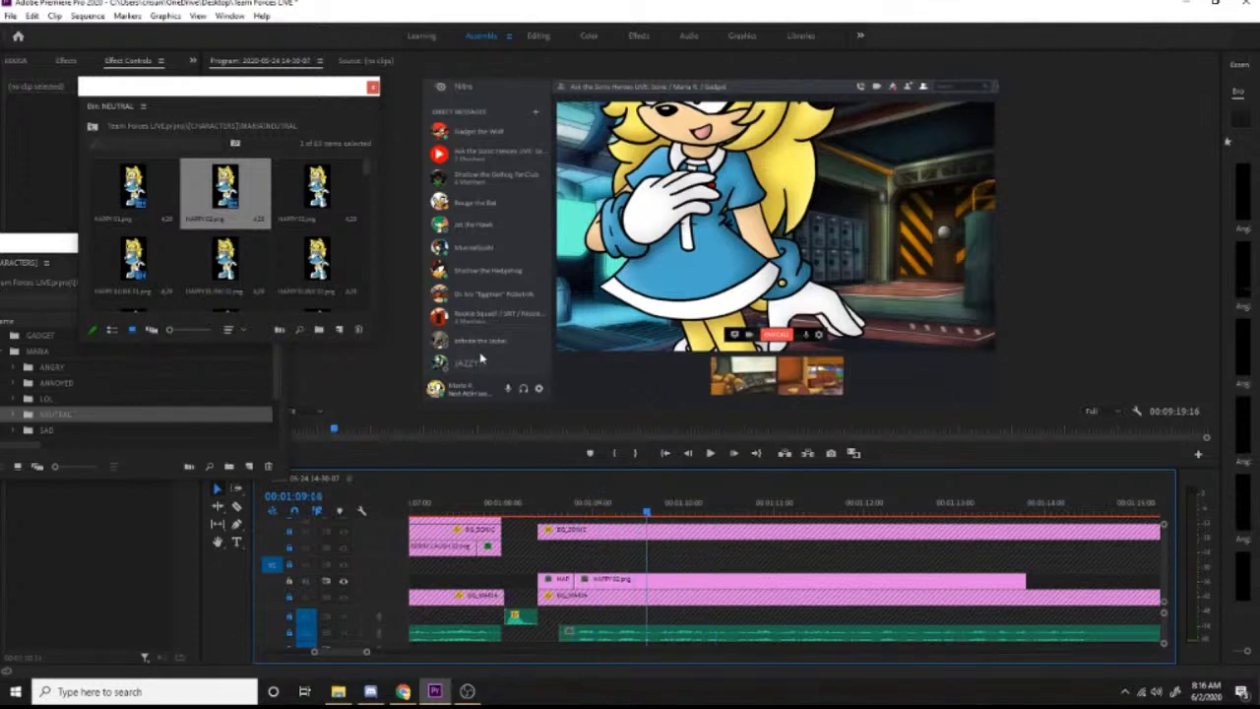
Step: Insert a short HAPPY 01.png mouth pose over HAPPY 02.png at about 00:01:09:19, followed by HAPPY 02.png again at 00:01:09:23
left_click(605, 511)
key("space")
key("space")
left_click_drag(133, 187, 656, 579)
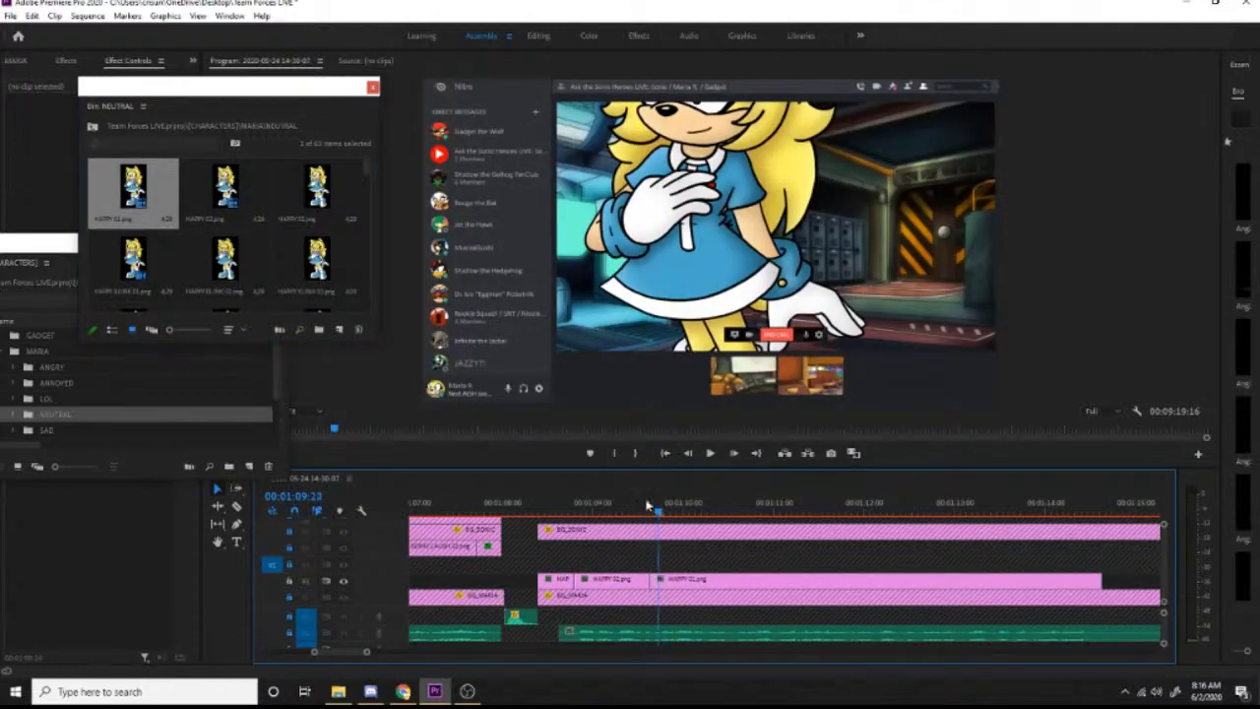
left_click_drag(225, 183, 666, 579)
Step: Overlay HAPPY 03.png on V2 at about 00:01:10:12 and HAPPY BLINK 02.png at about 00:01:10:17, matching the voice audio
key("space")
key("space")
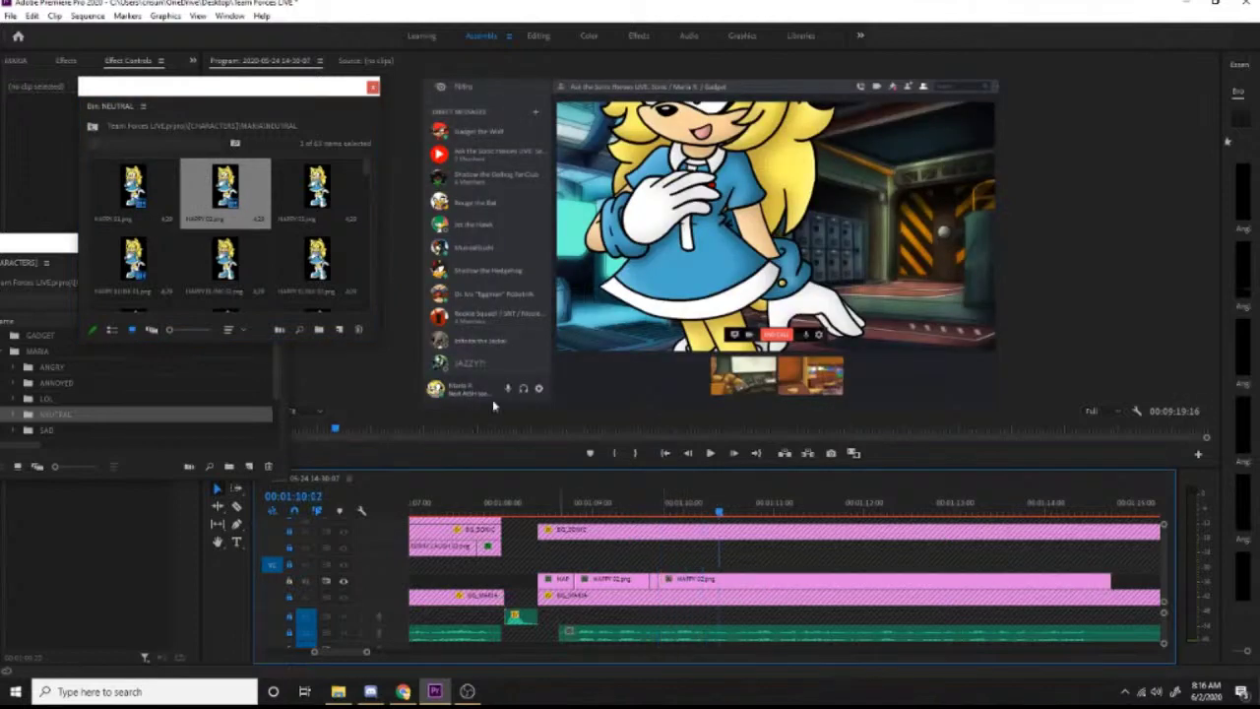
left_click_drag(308, 196, 726, 583)
key("space")
key("space")
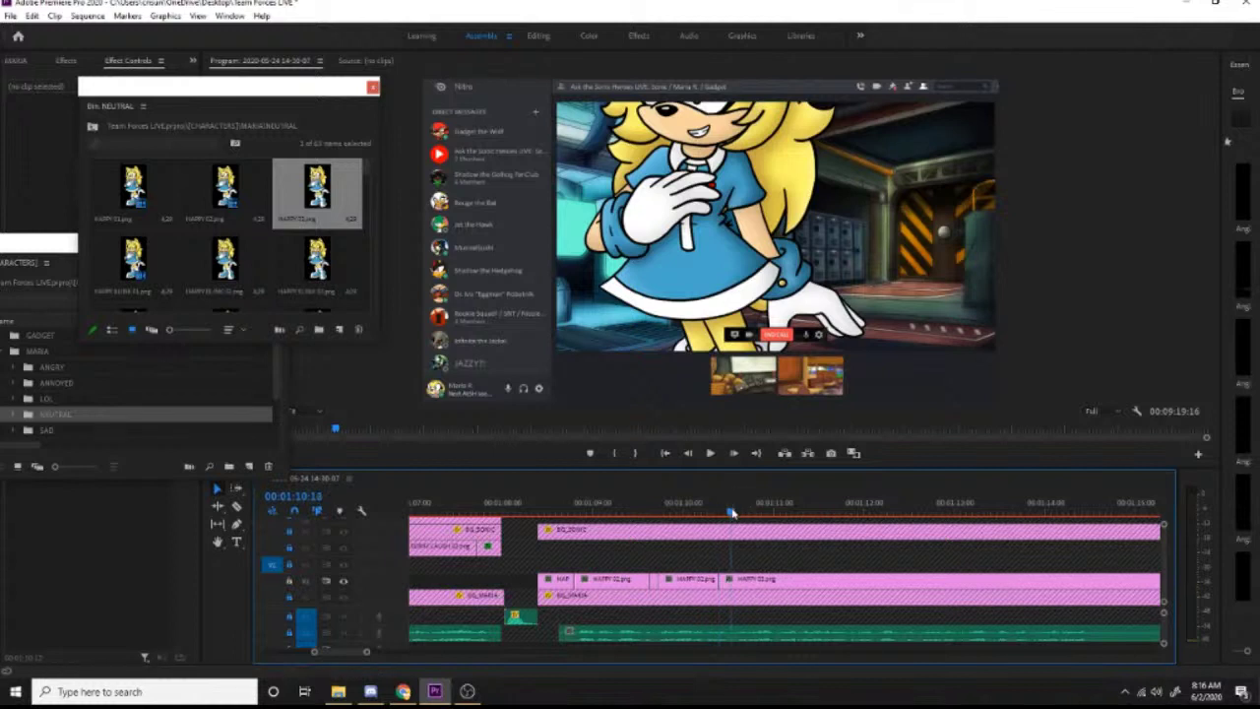
mouse_move(738, 514)
left_mouse_down()
mouse_move(721, 516)
mouse_move(734, 514)
left_mouse_up()
left_click_drag(223, 261, 743, 581)
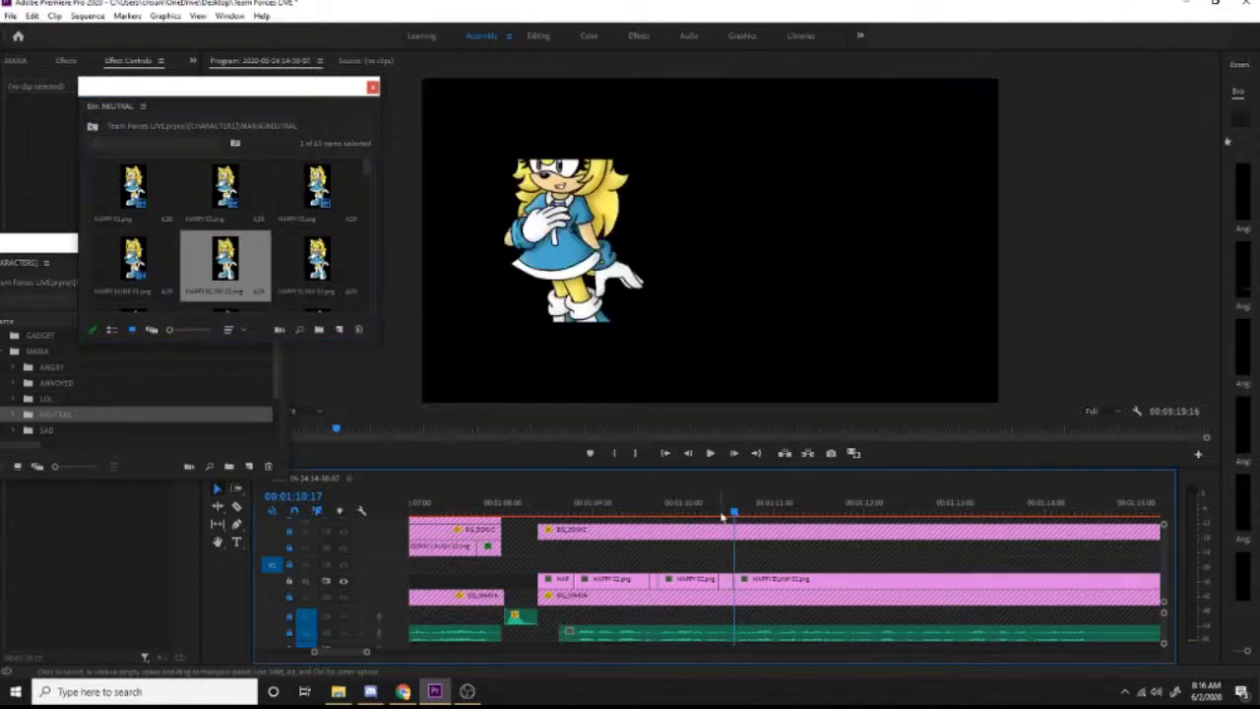
Step: Place LISTENING 02.png from the NEUTRAL bin on V2 at 00:01:10:26 and play on to 00:01:12:13
key("space")
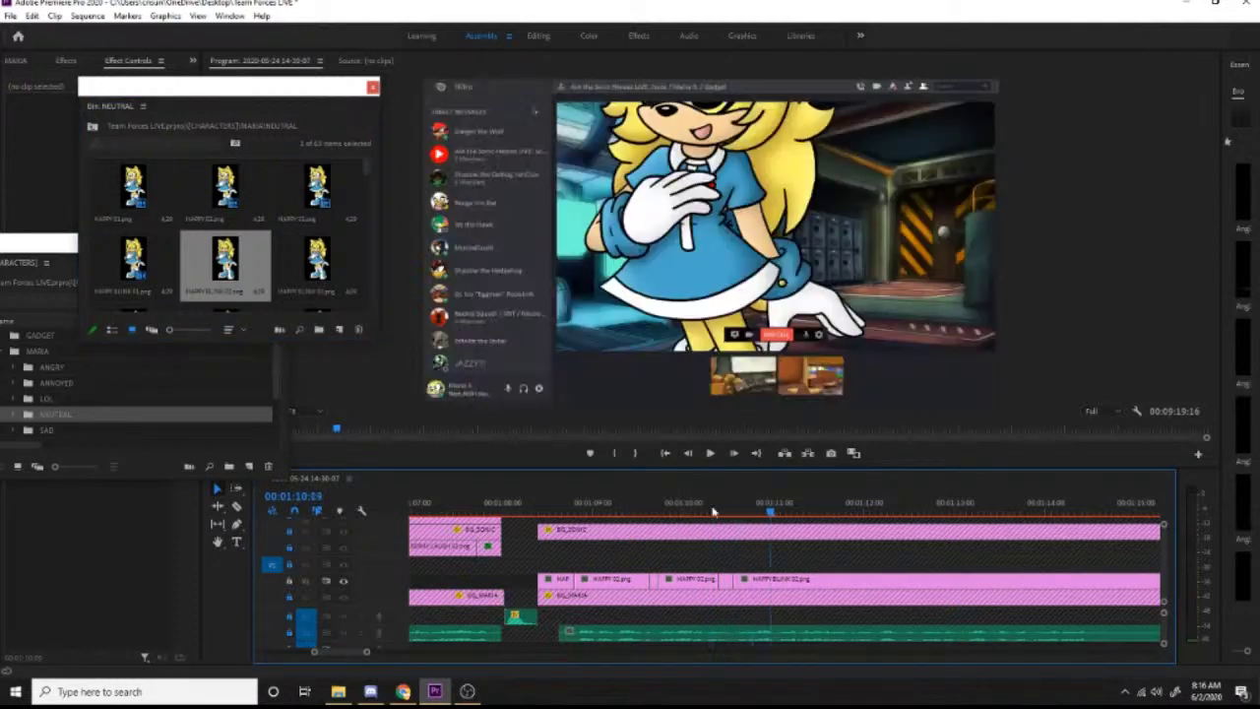
left_click_drag(772, 509, 524, 510)
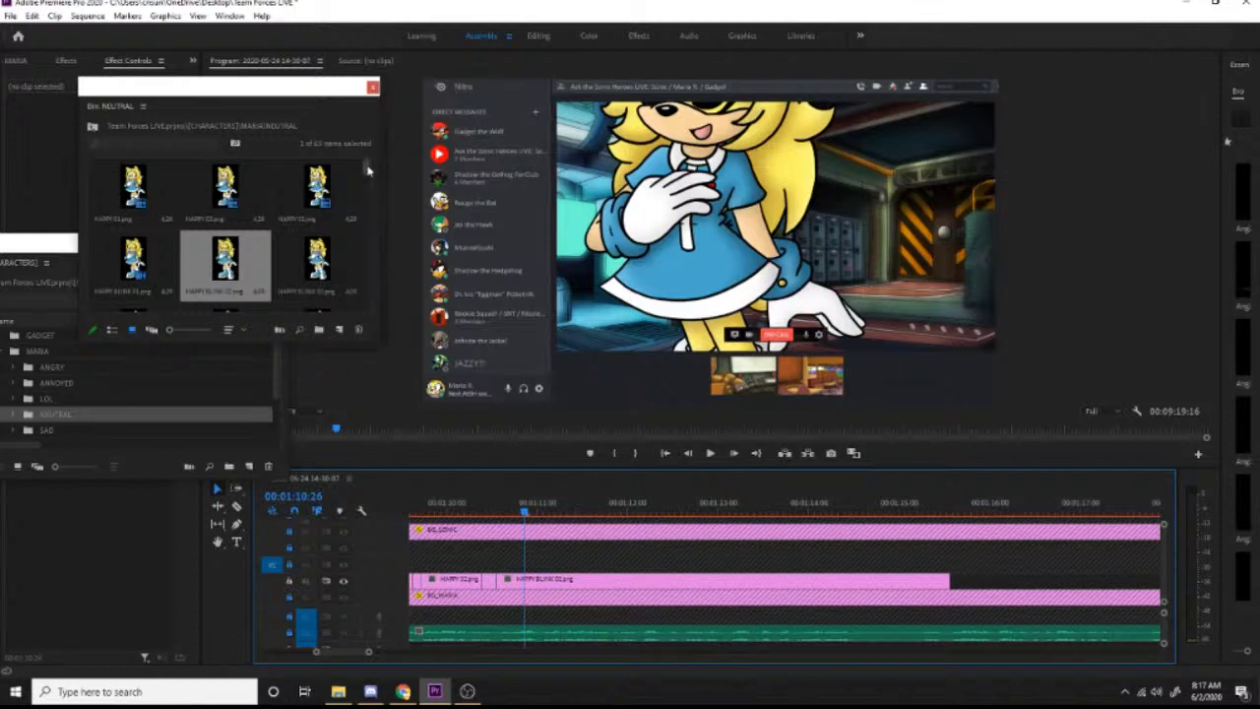
left_click_drag(367, 170, 366, 203)
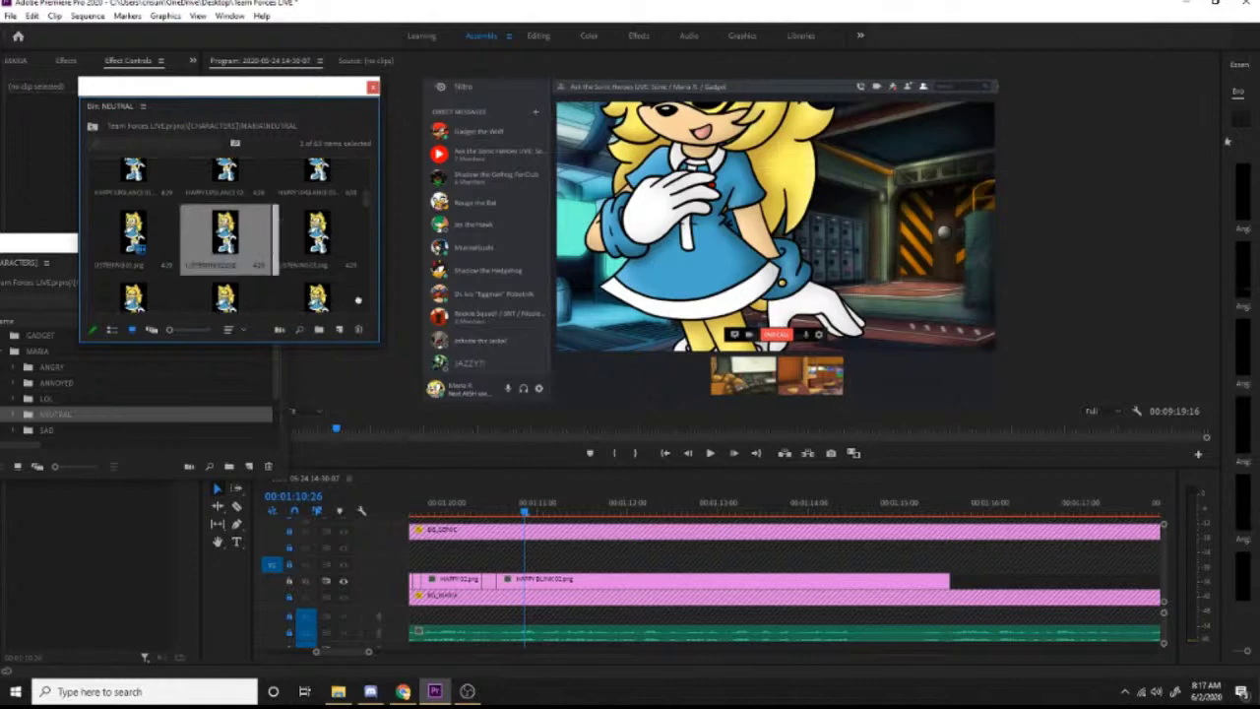
left_click_drag(225, 236, 528, 580)
key("space")
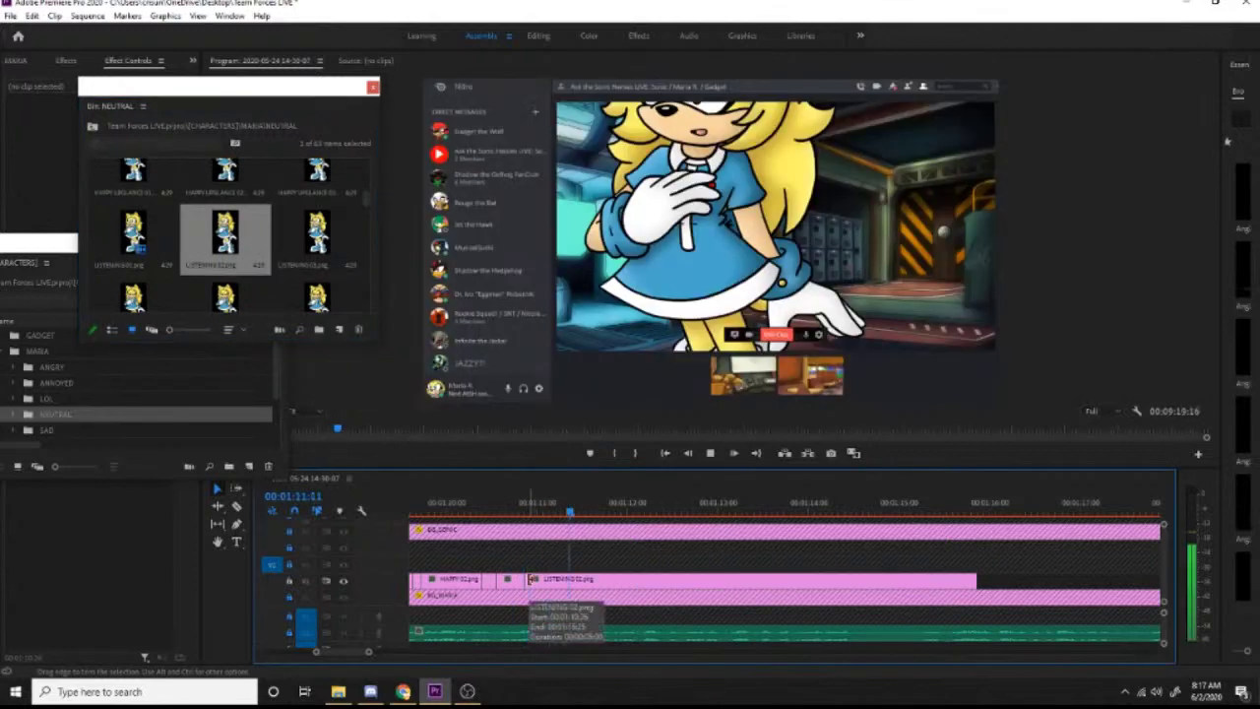
key("space")
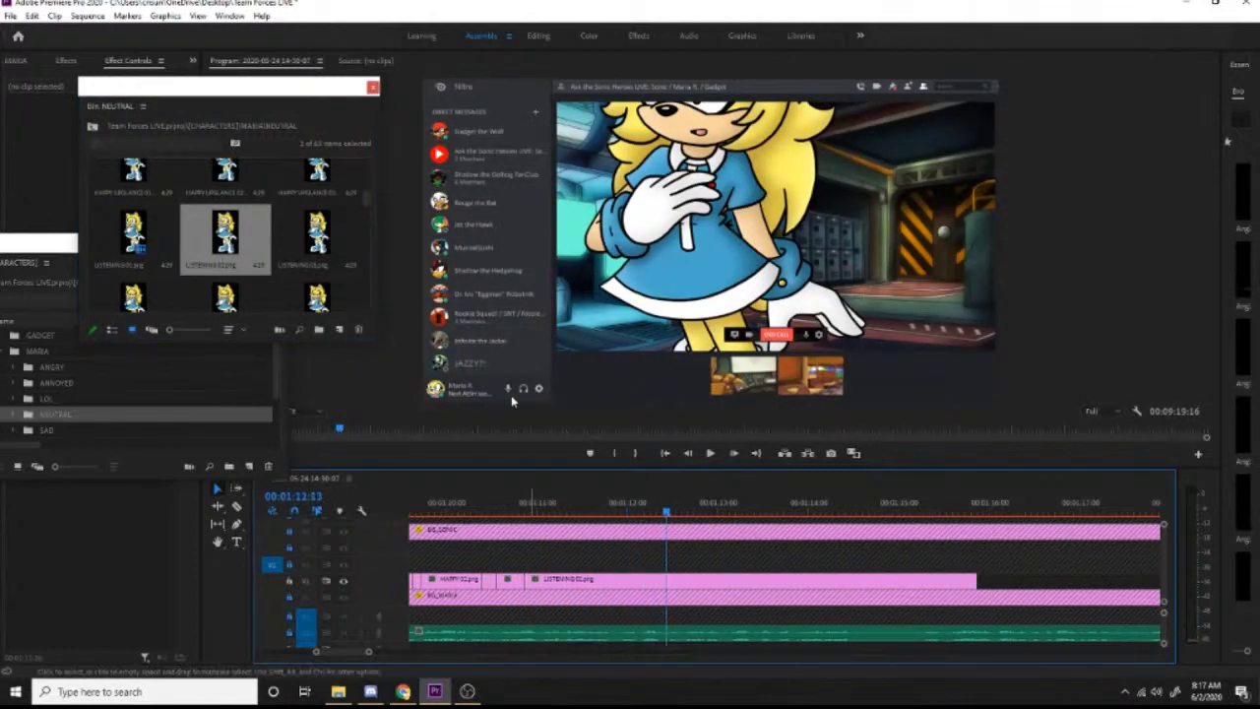
Step: Close the NEUTRAL bin window and open MARIA's SORRY bin in its own undocked, widened window
left_click(372, 86)
key("ctrl+s")
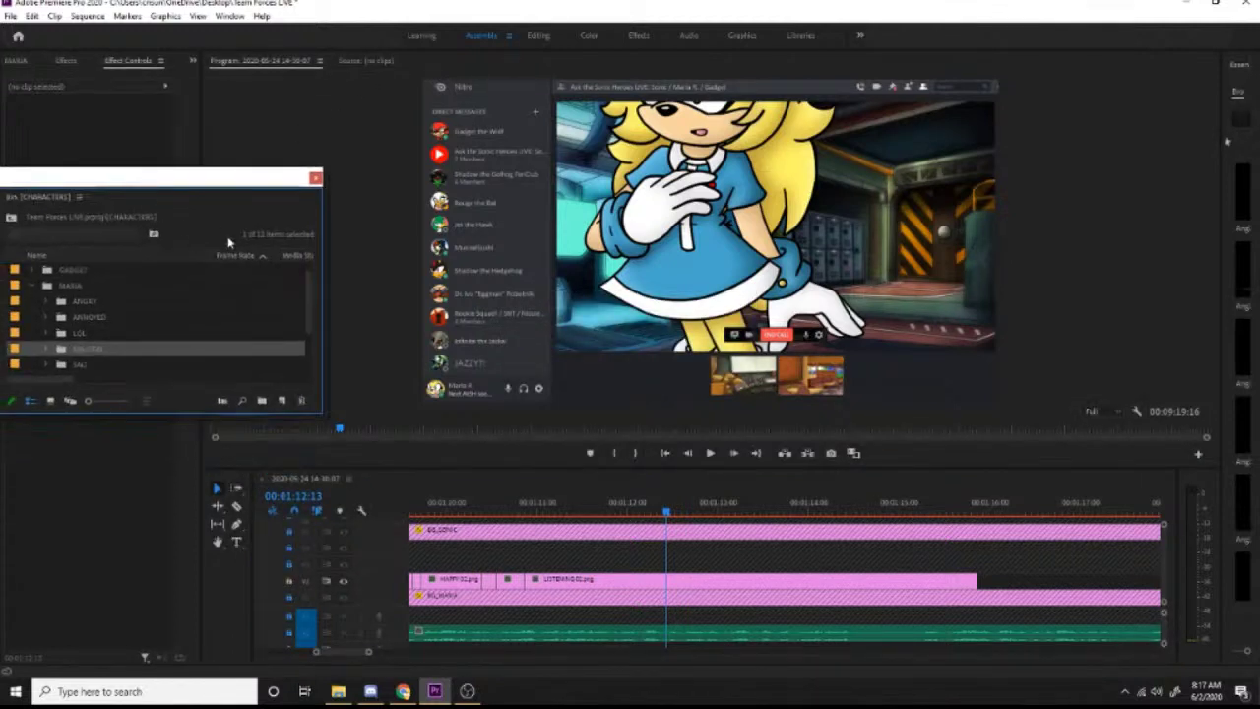
scroll(164, 338, "down", 3)
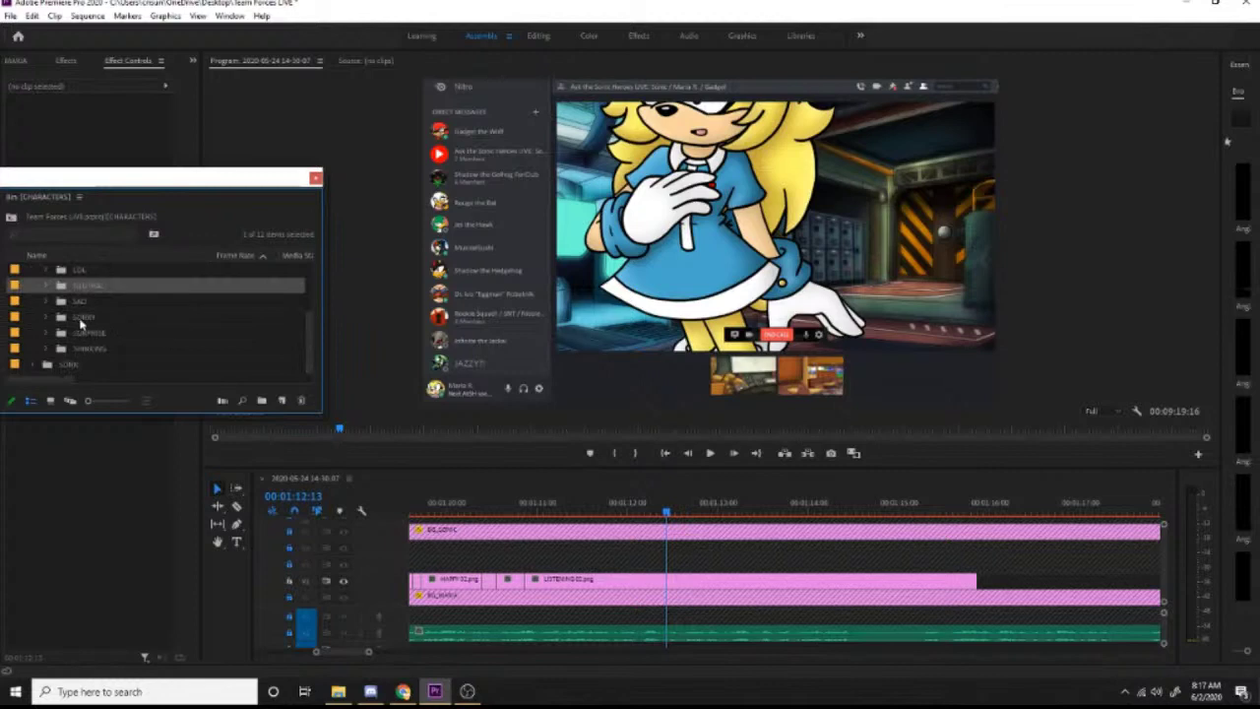
double_click(83, 318)
left_click(78, 61)
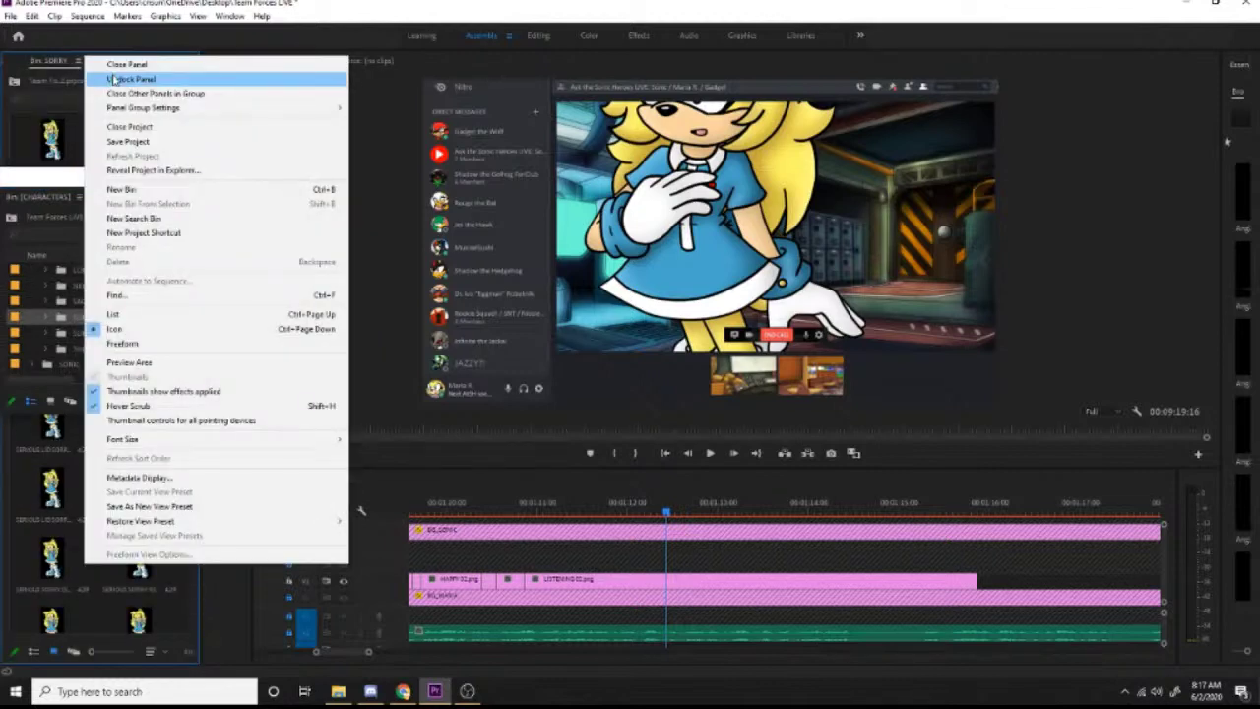
left_click(128, 79)
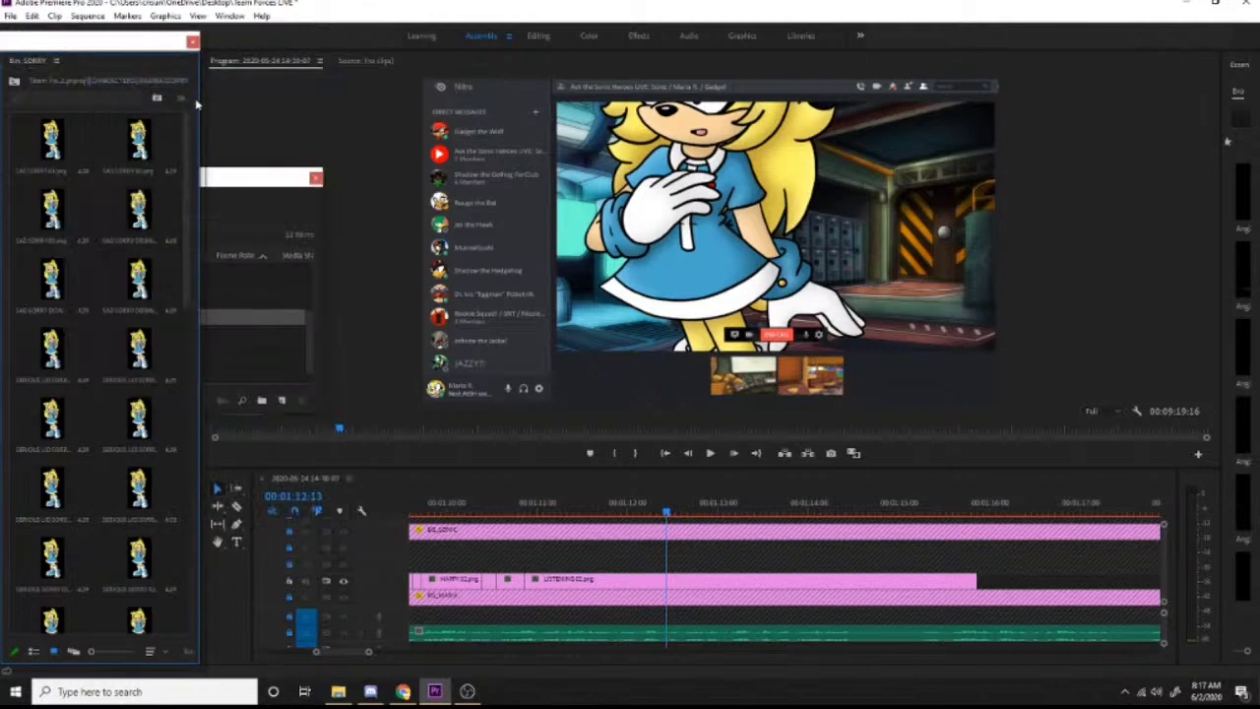
left_click_drag(199, 108, 305, 133)
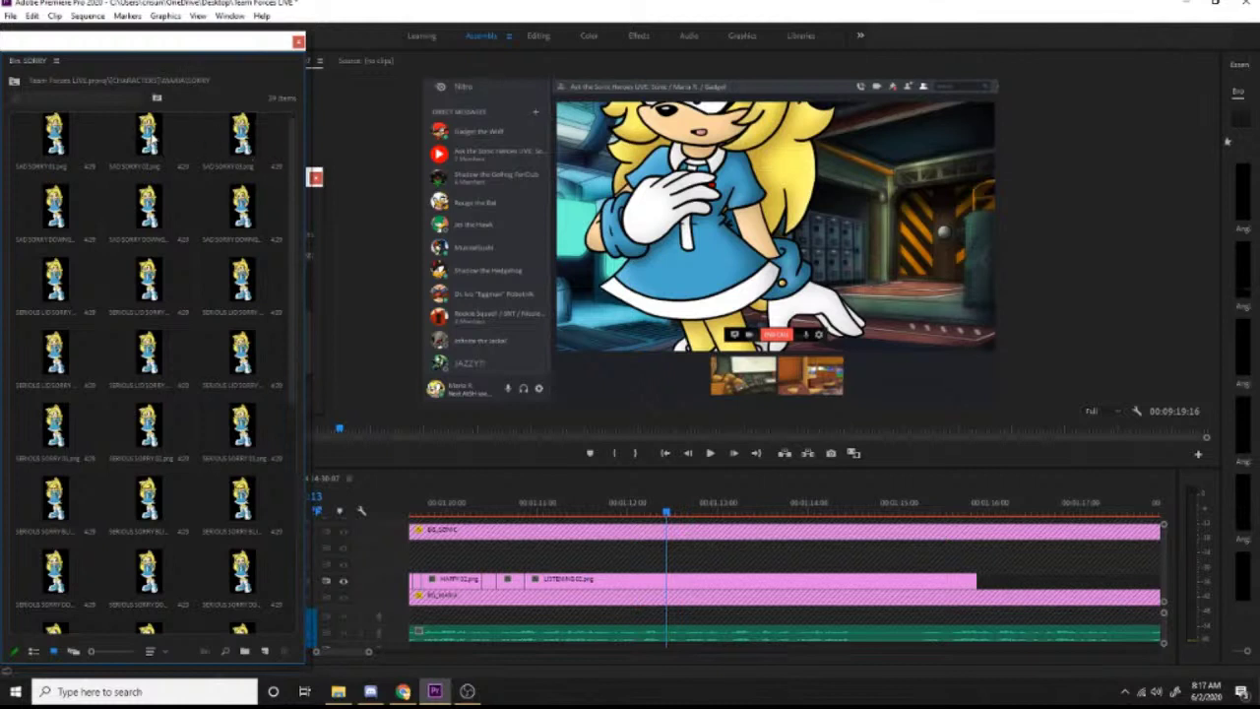
Step: Browse the SORRY bin's poses, place SAD SORRY 02.png on V2 at 00:01:12:13, and play the result
scroll(164, 311, "down", 3)
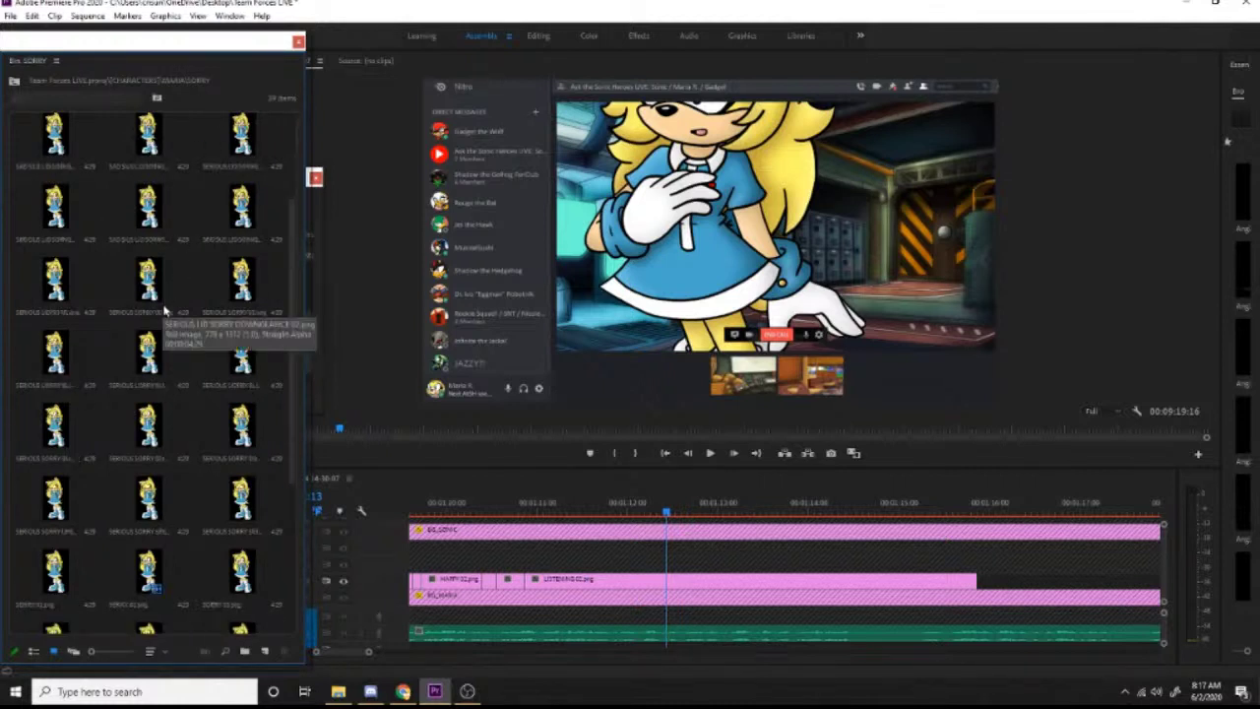
scroll(164, 311, "down", 3)
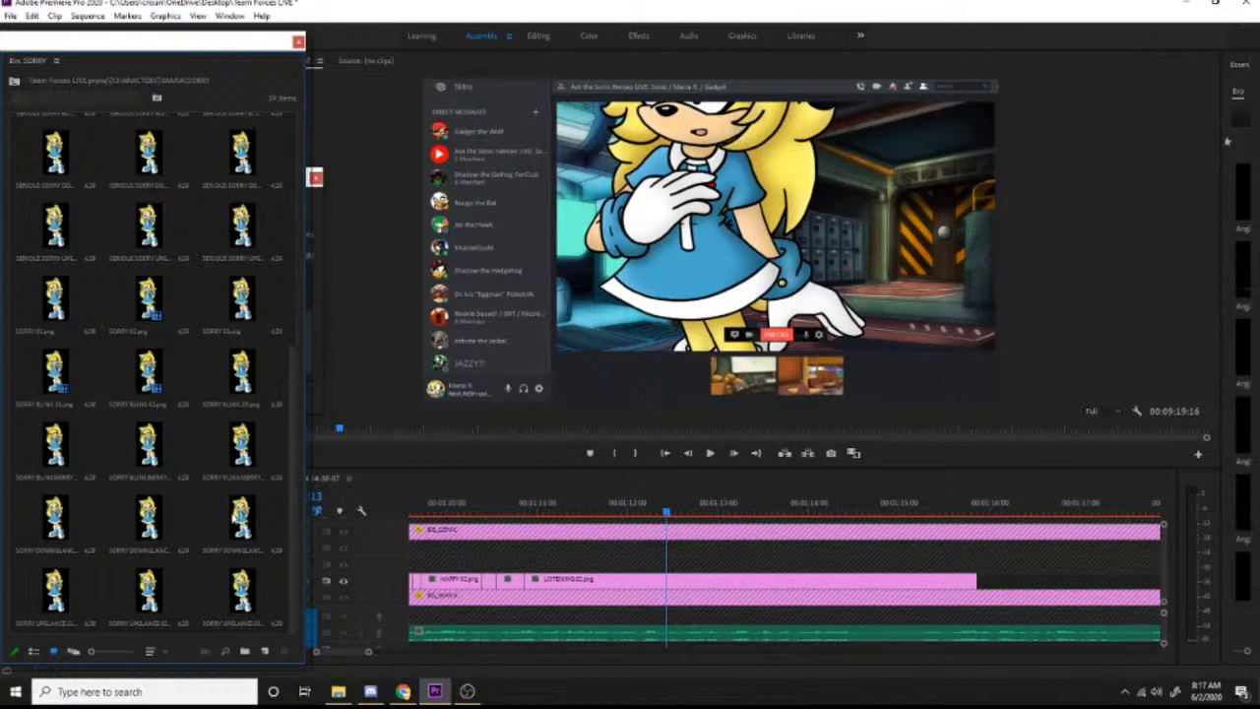
left_click_drag(291, 510, 292, 269)
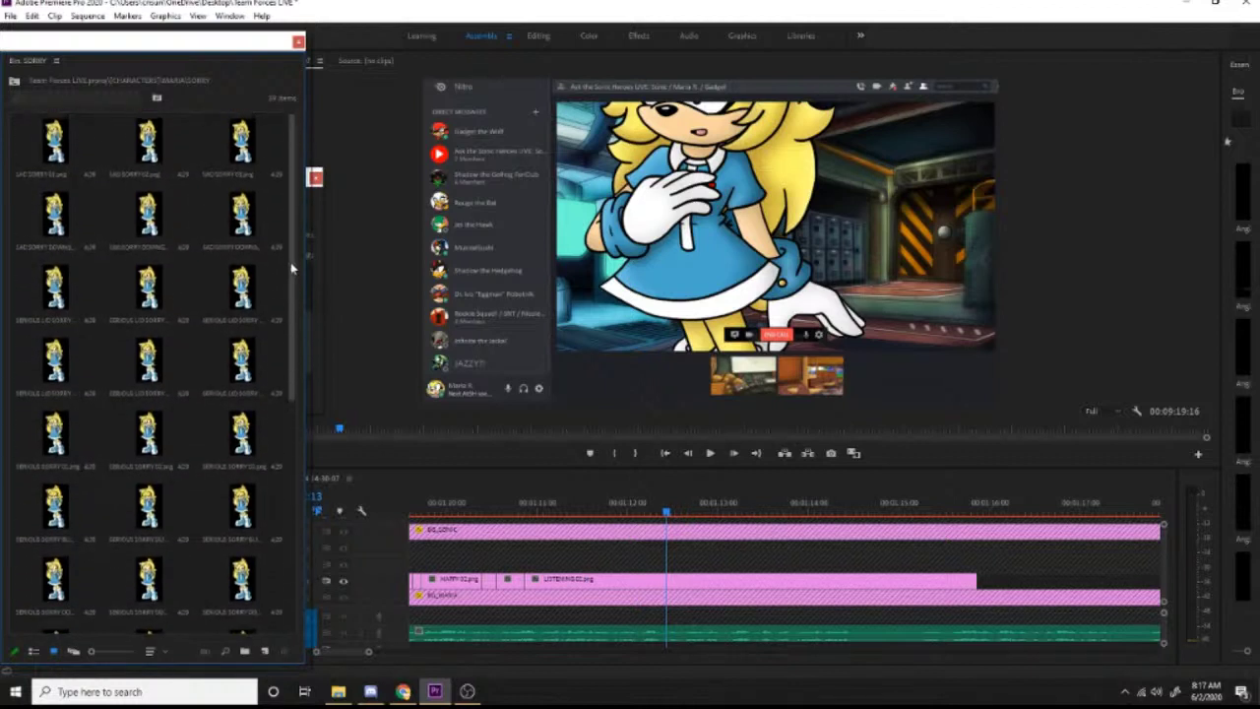
key("Menu")
key("Escape")
left_click(149, 145)
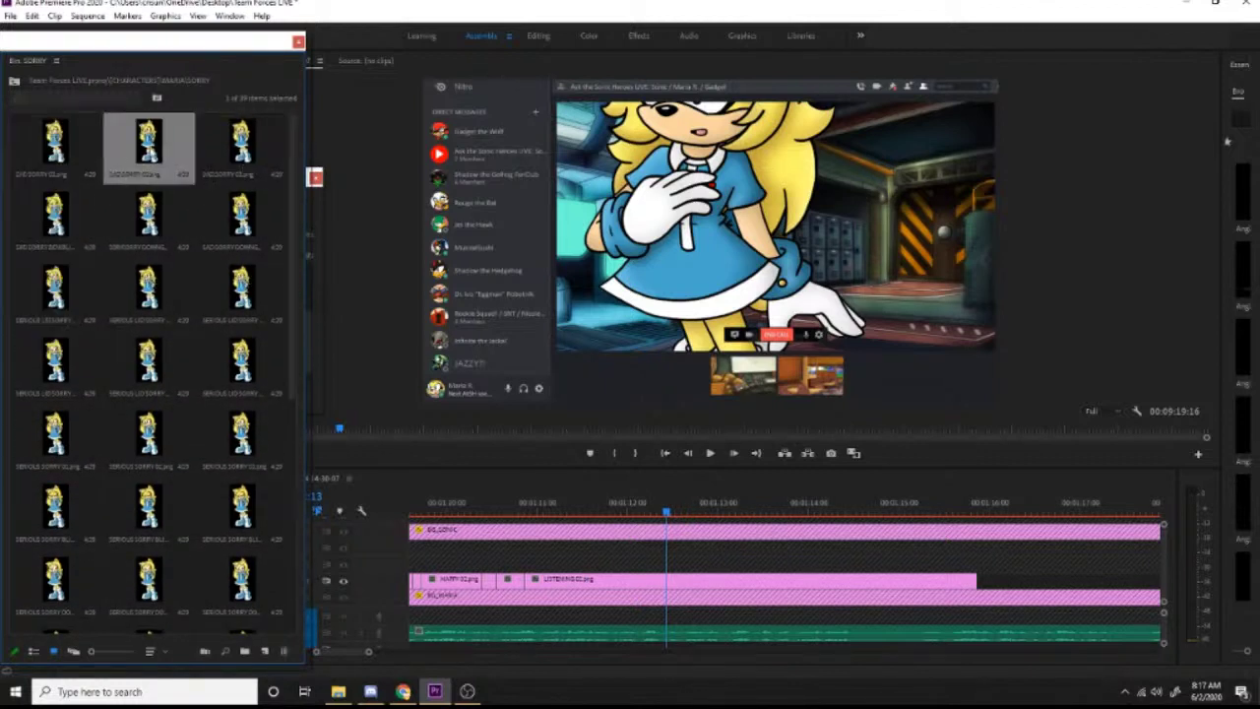
left_click_drag(180, 157, 672, 581)
key("space")
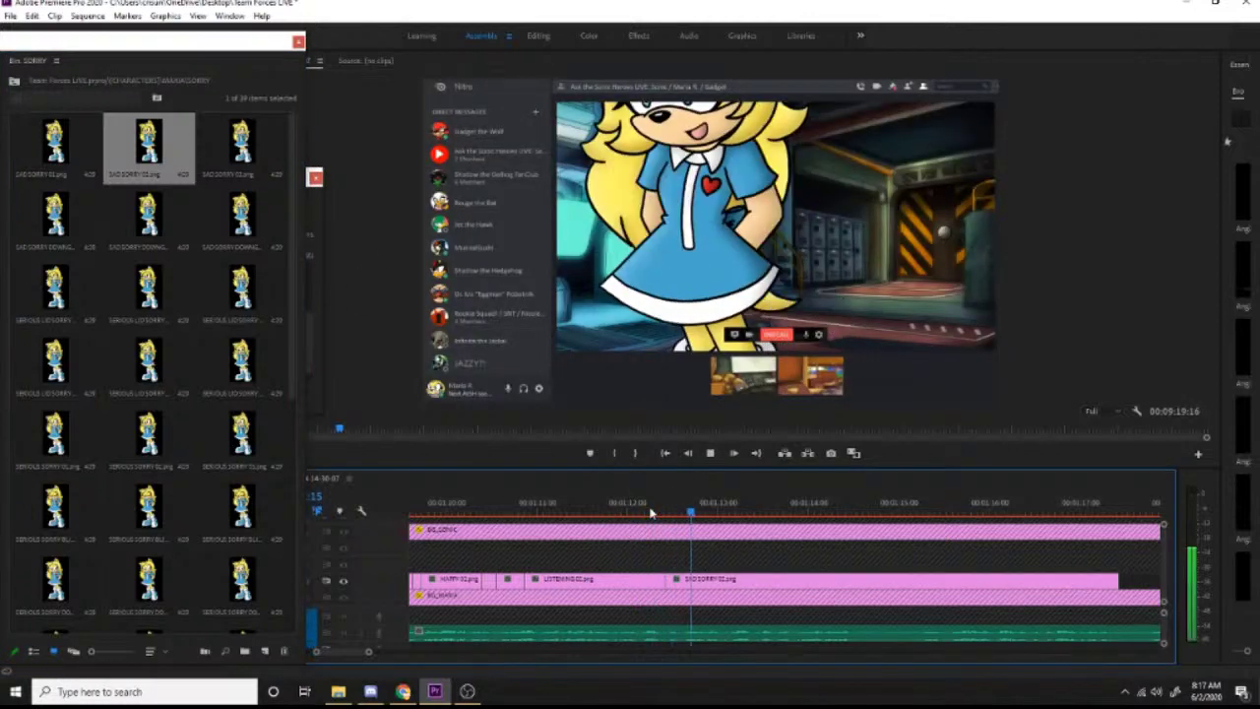
Step: Place SAD SORRY 01.png on V2 at about 00:01:13:09 and SAD SORRY DOWNGLANCE 02.png at about 00:01:13:13
key("space")
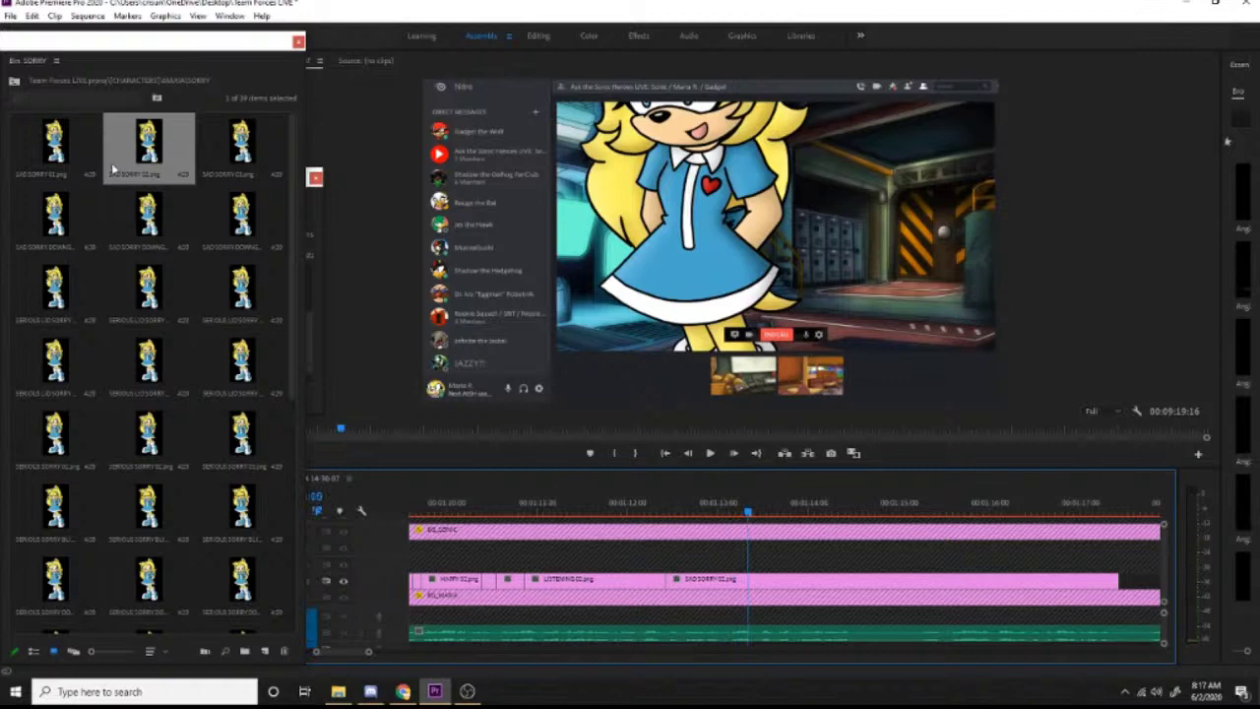
left_click_drag(54, 147, 754, 581)
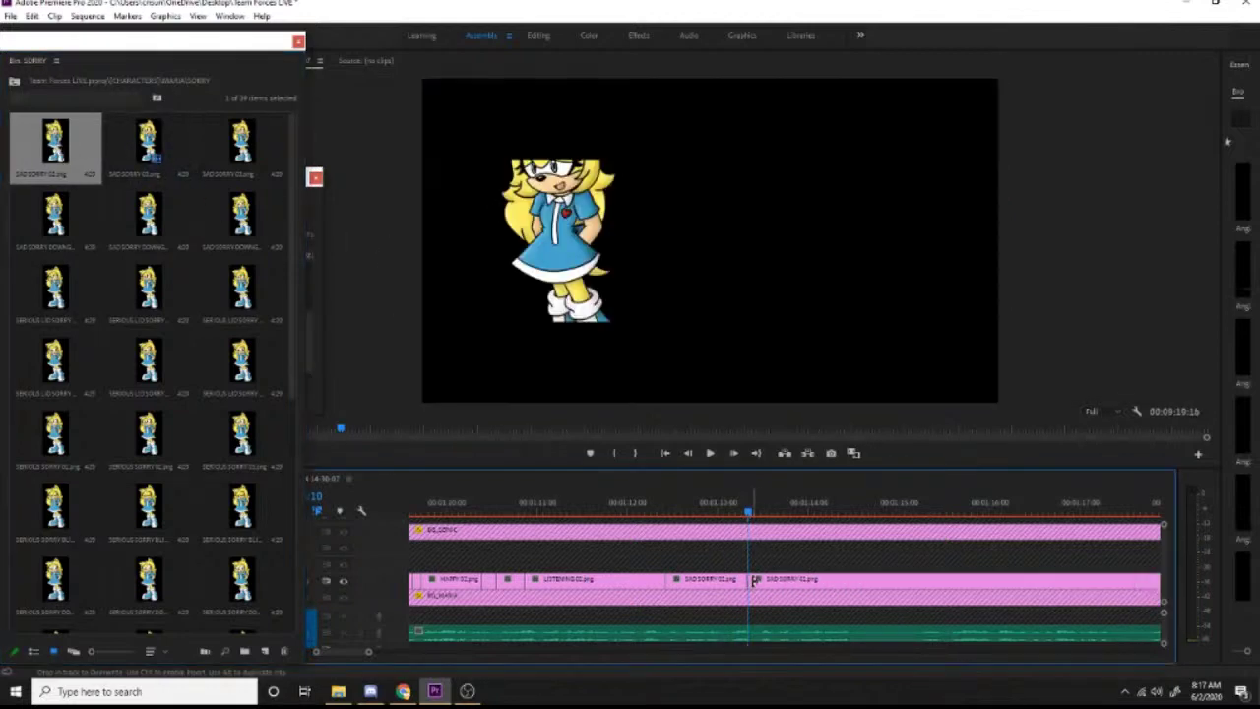
left_click(759, 507)
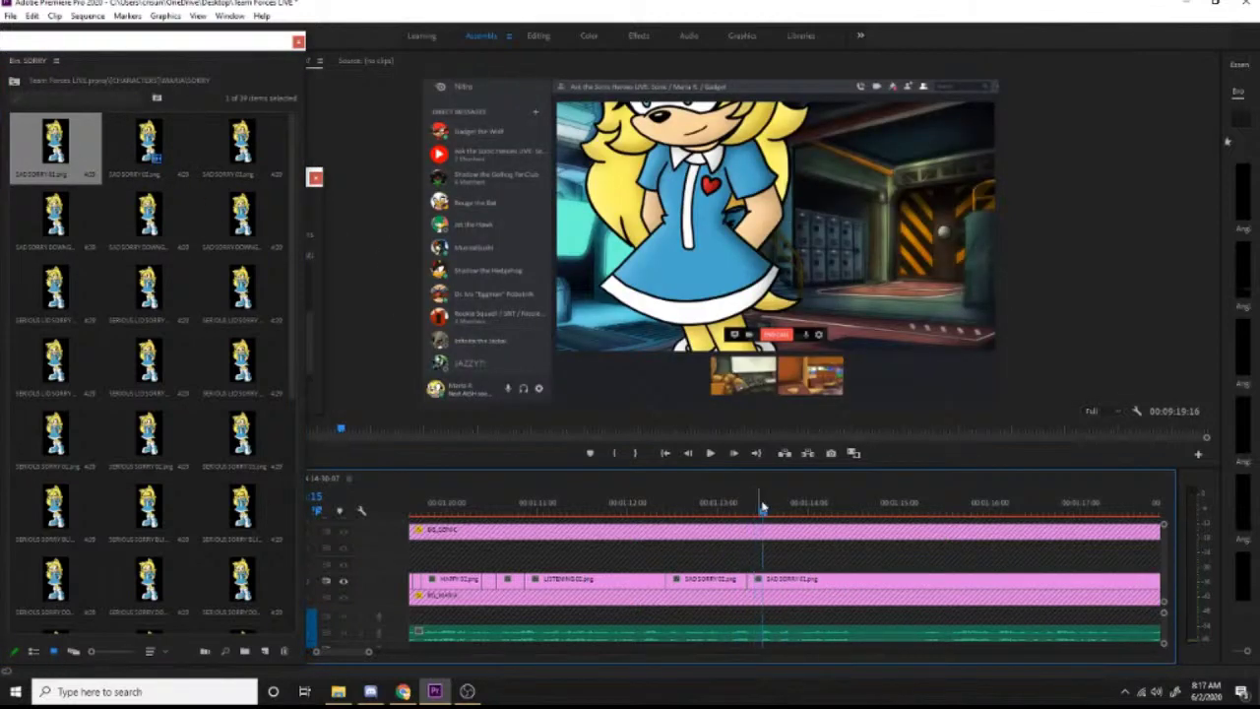
left_click_drag(763, 511, 757, 511)
left_click_drag(148, 216, 763, 581)
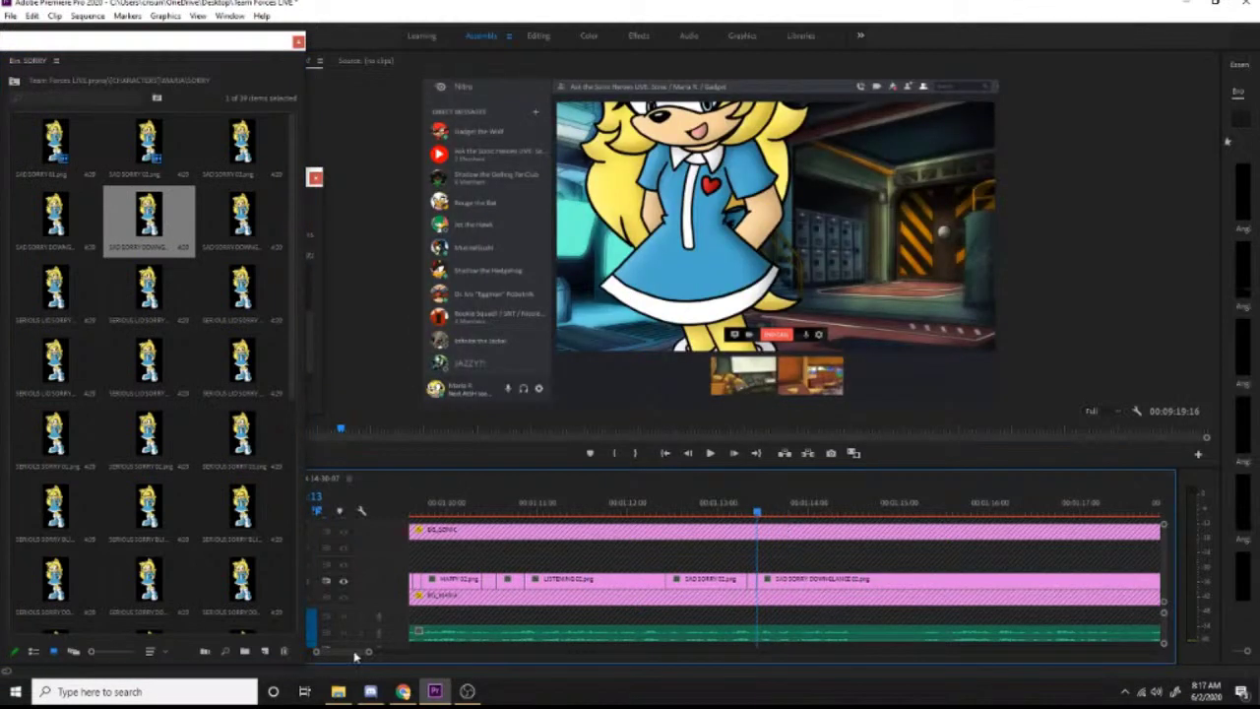
Step: Play on to 00:01:14:14, place SAD SORRY DOWNGLANCE 01.png there on V2, and play the result
left_click_drag(354, 651, 360, 654)
key("space")
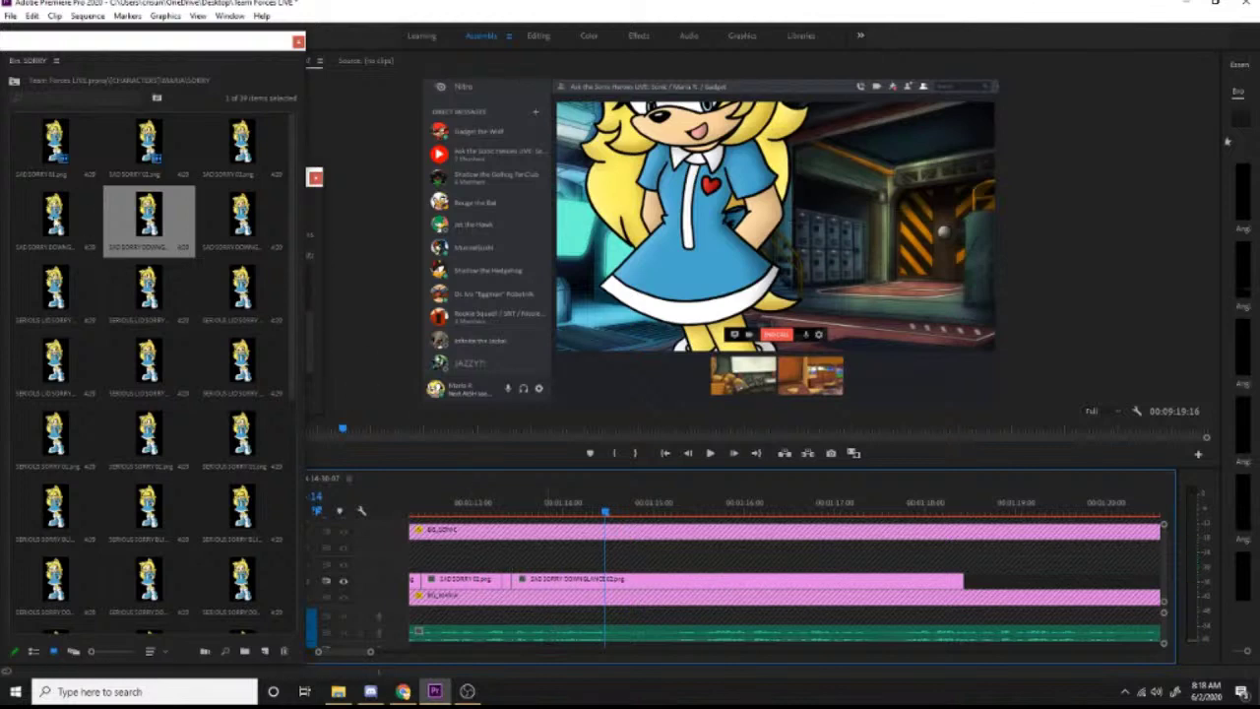
left_click_drag(54, 214, 607, 576)
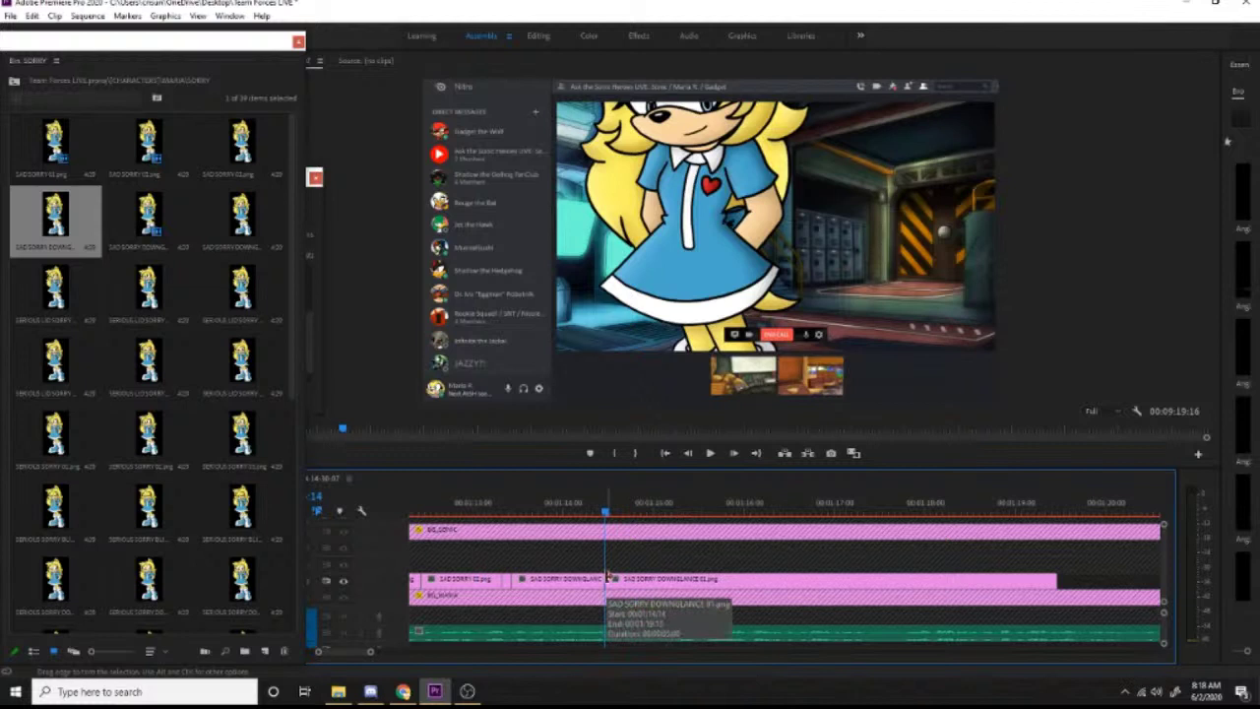
key("space")
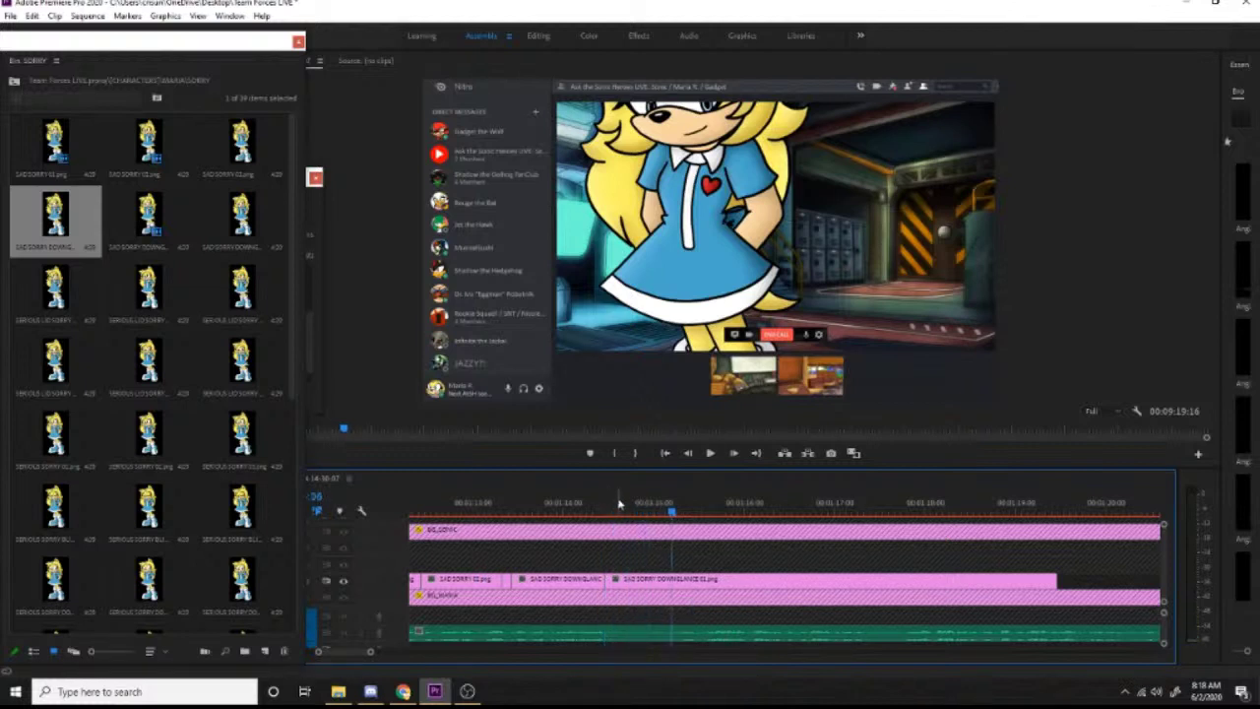
Step: Place SERIOUS SORRY BLINK 02.png on V2 at about 00:01:15:04, play on to 00:01:15:26, and close the SORRY bin window
left_click(609, 506)
key("space")
left_click_drag(150, 508, 667, 580)
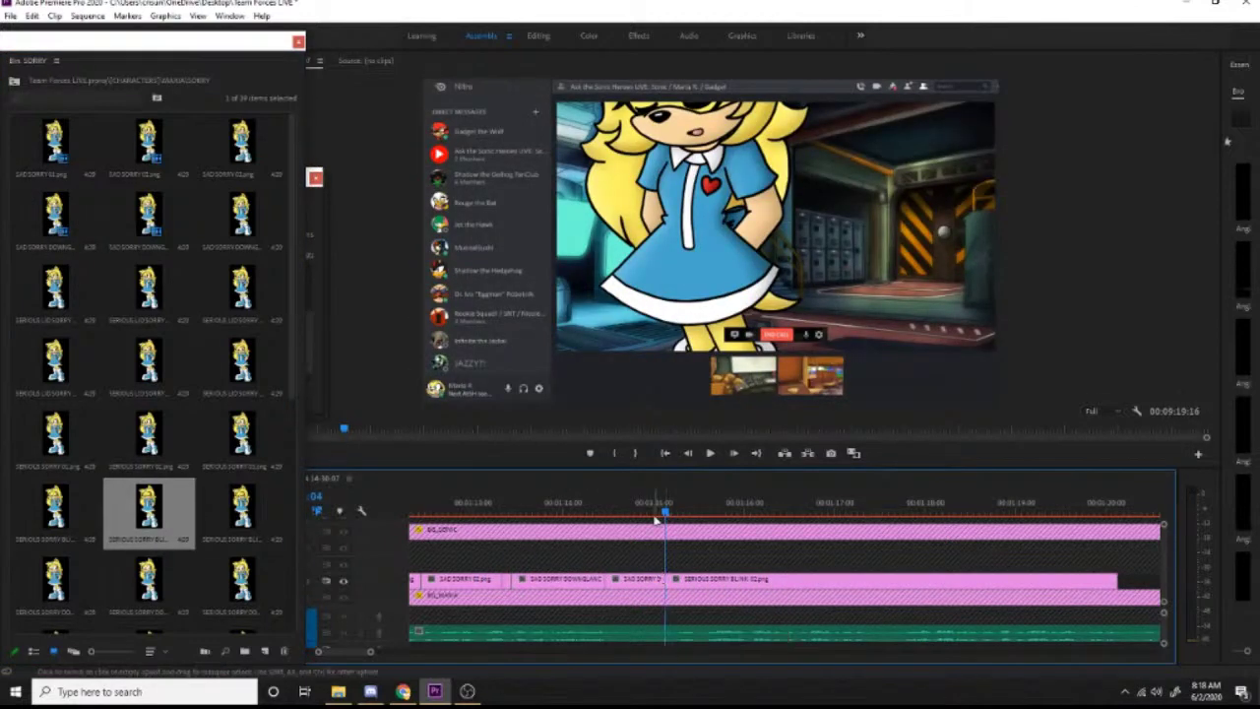
key("space")
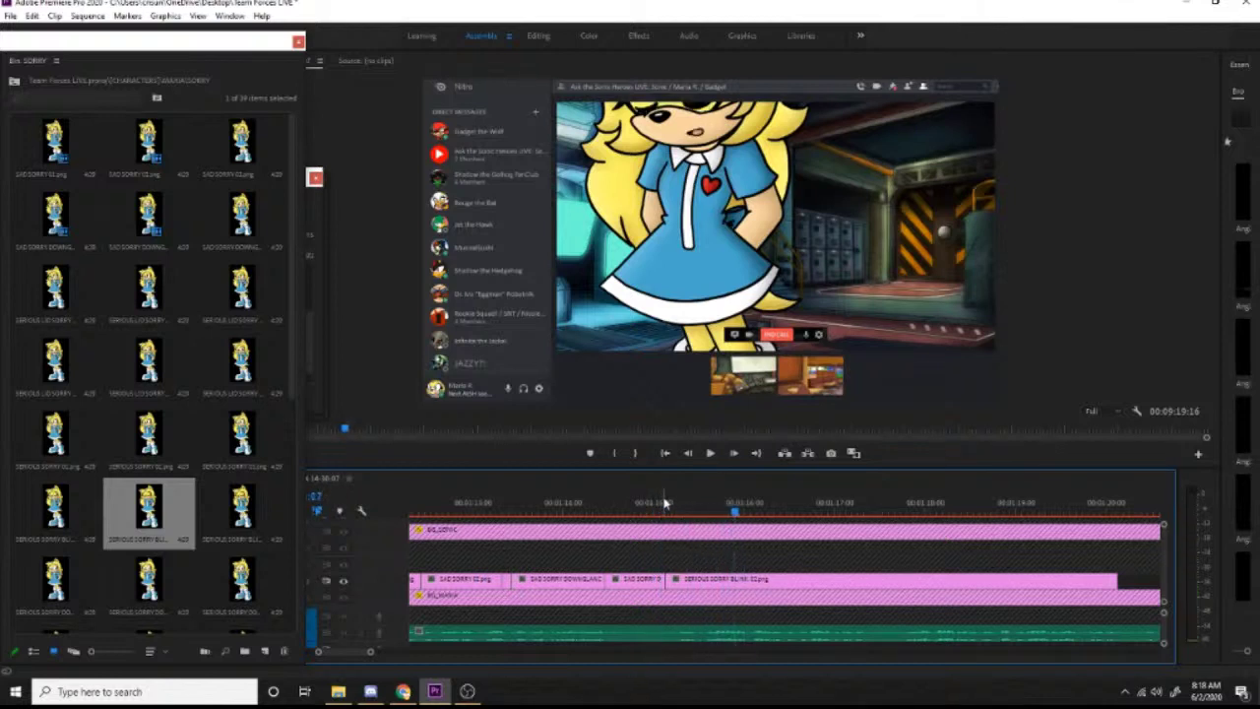
key("space")
left_click(298, 44)
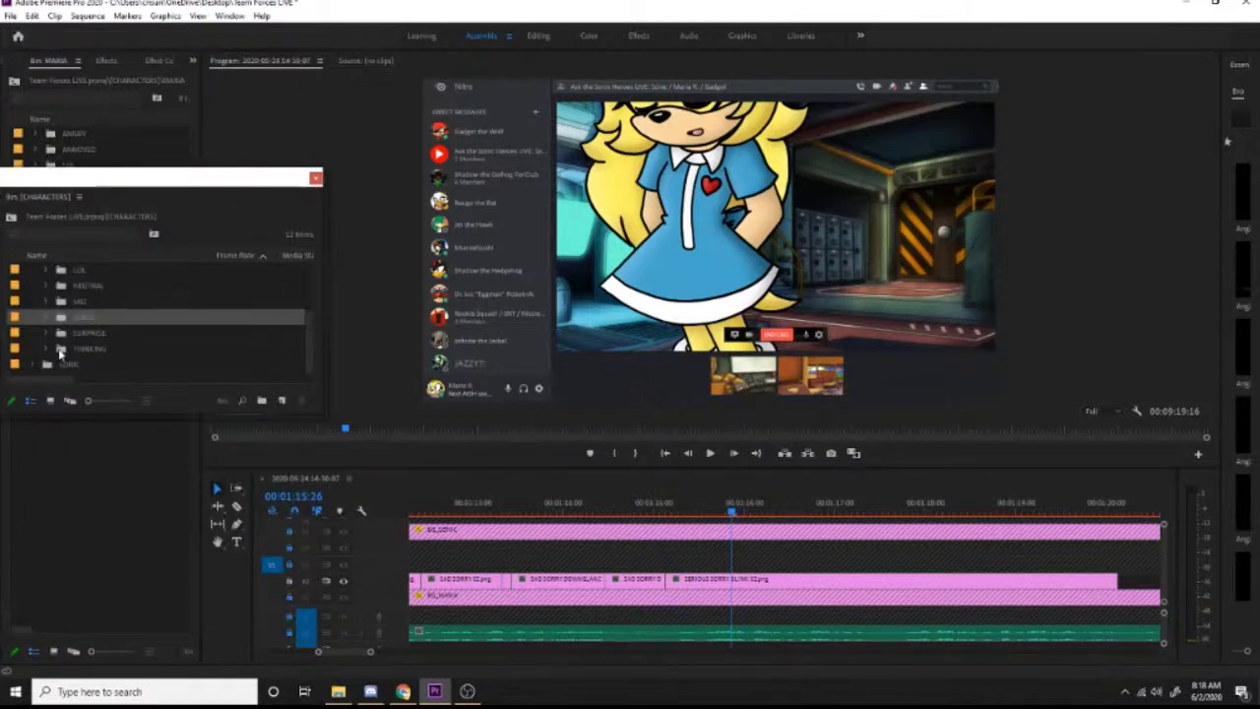
double_click(61, 351)
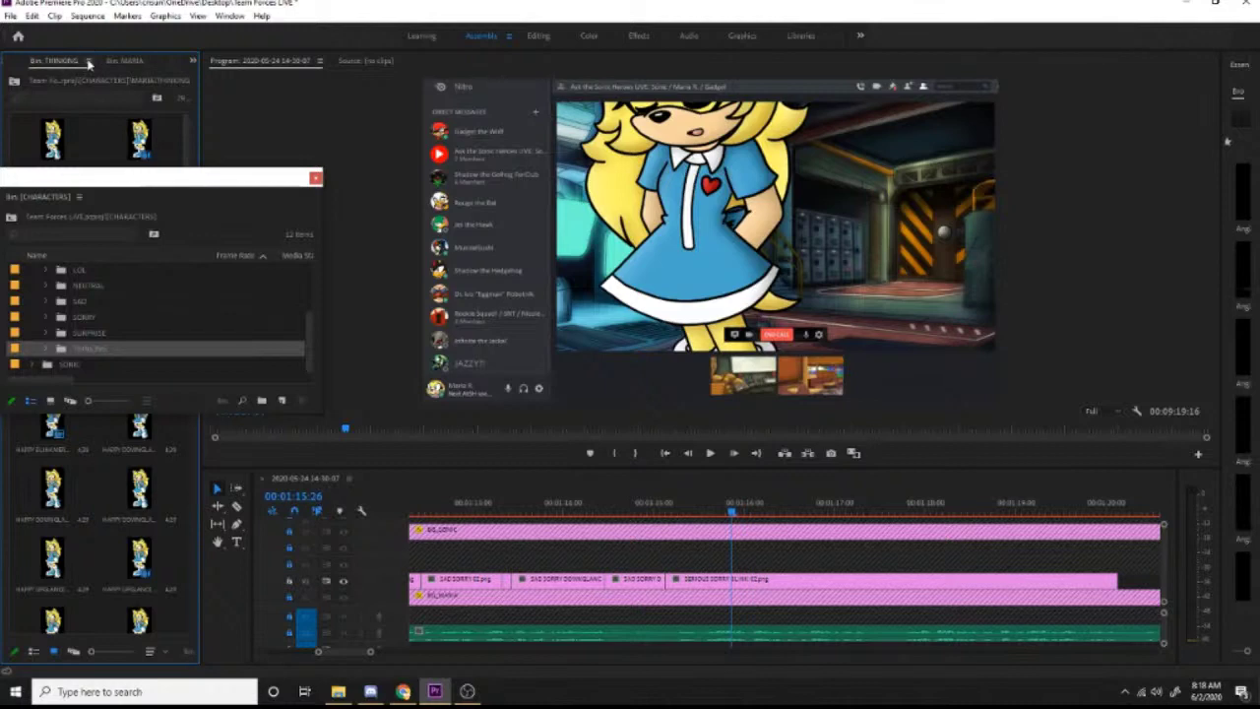
right_click(89, 63)
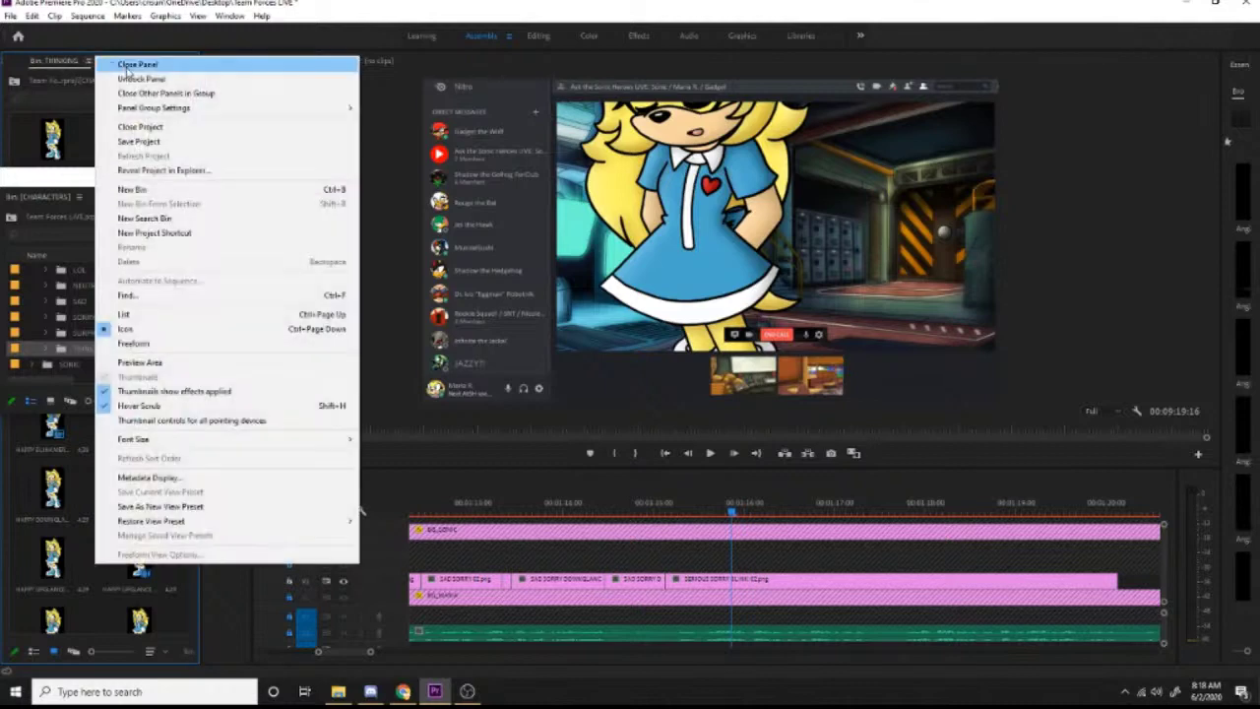
left_click(104, 65)
Step: Open MARIA's SAD bin, show its poses as thumbnails, and move the CHARACTERS bin window clear of them
double_click(62, 302)
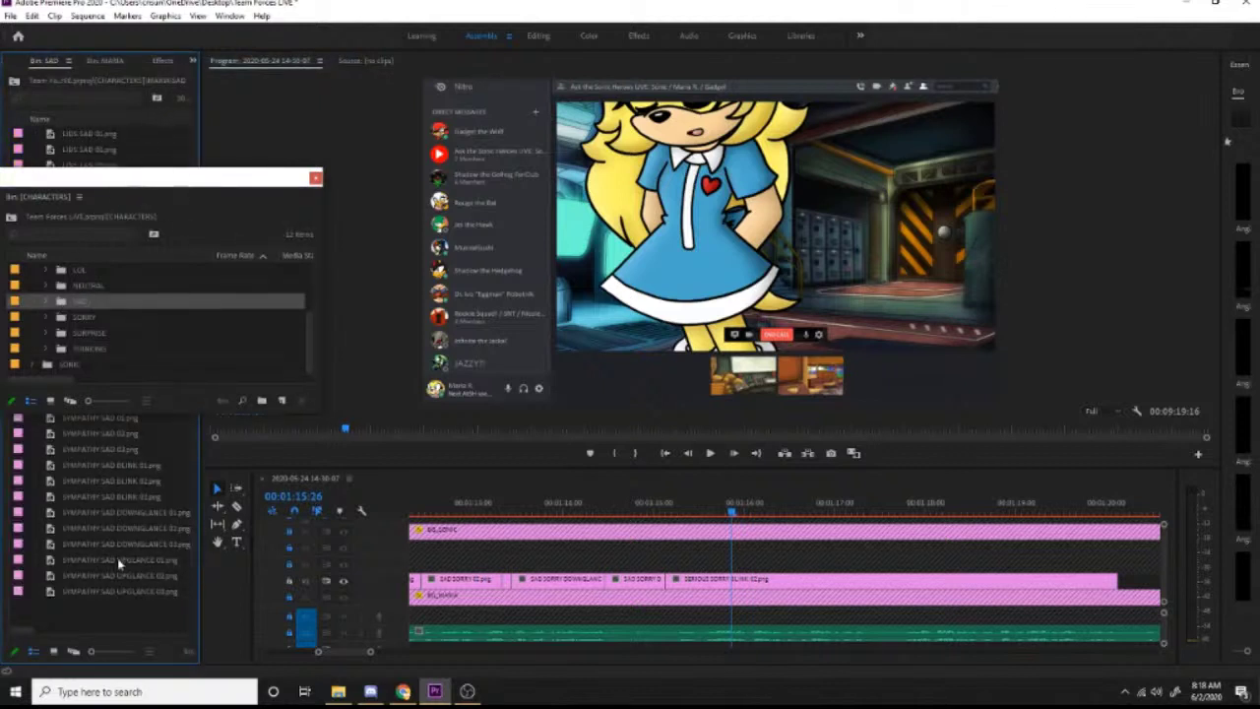
left_click(54, 650)
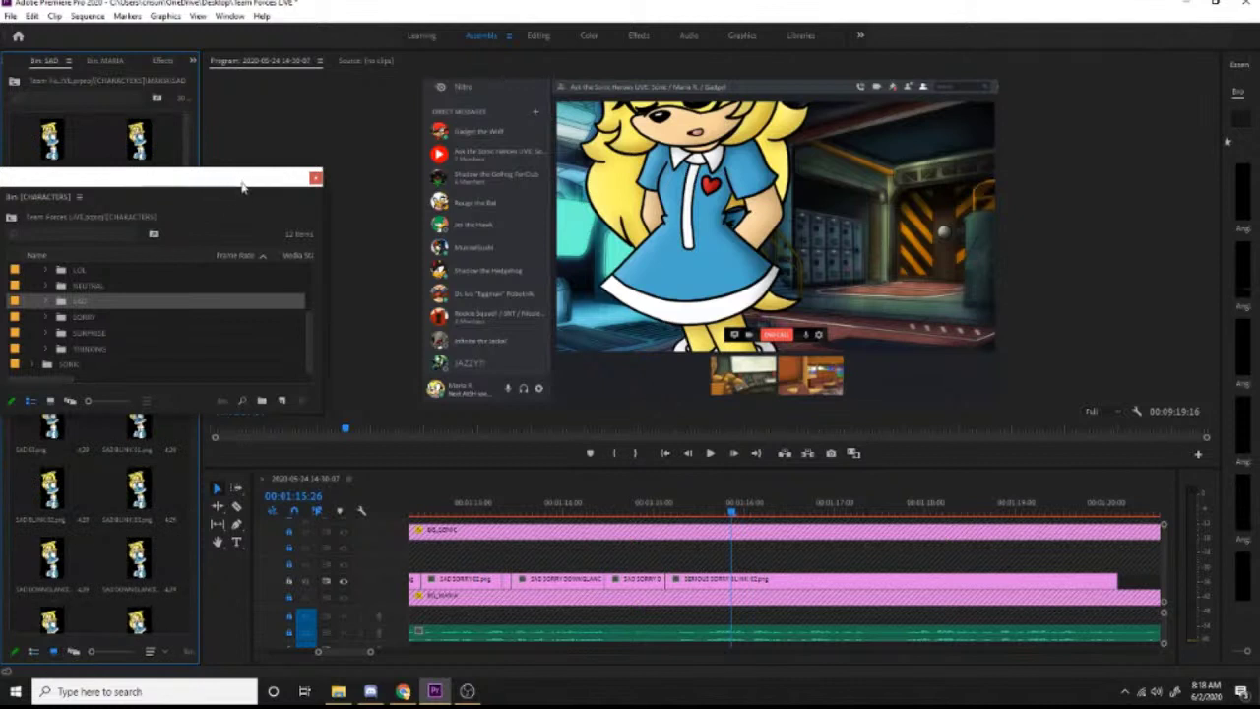
left_click_drag(243, 187, 126, 589)
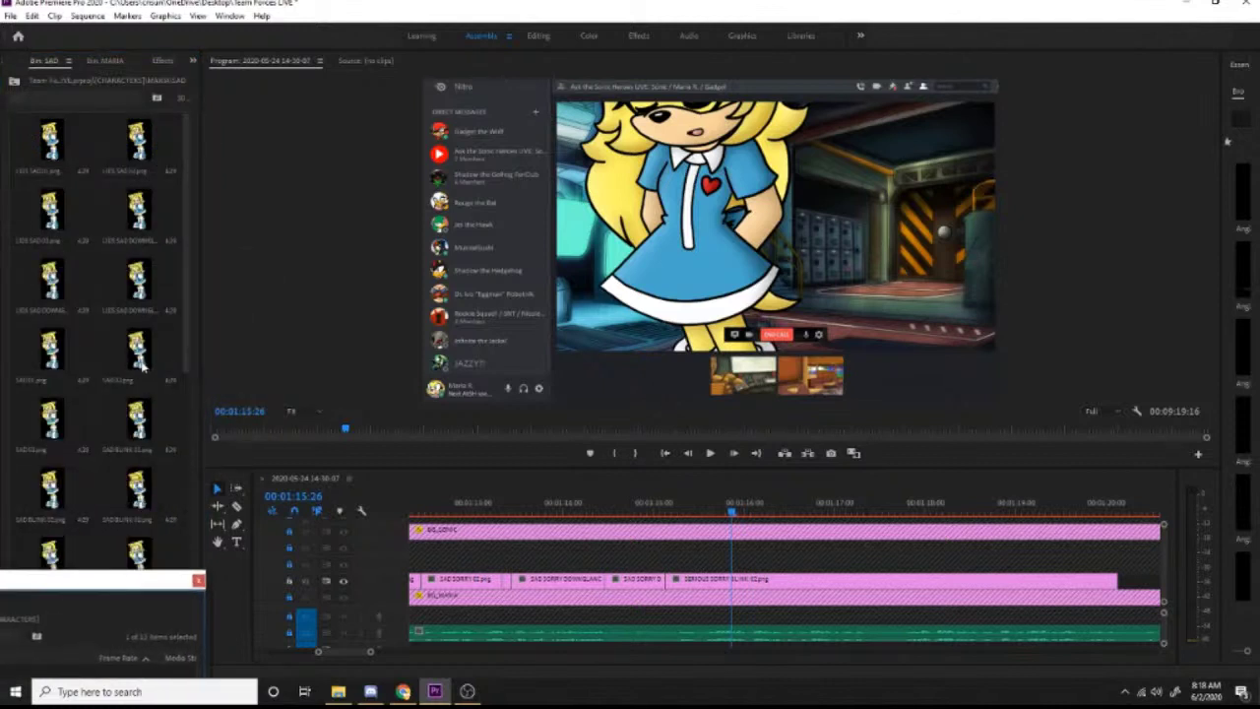
scroll(142, 366, "down", 5)
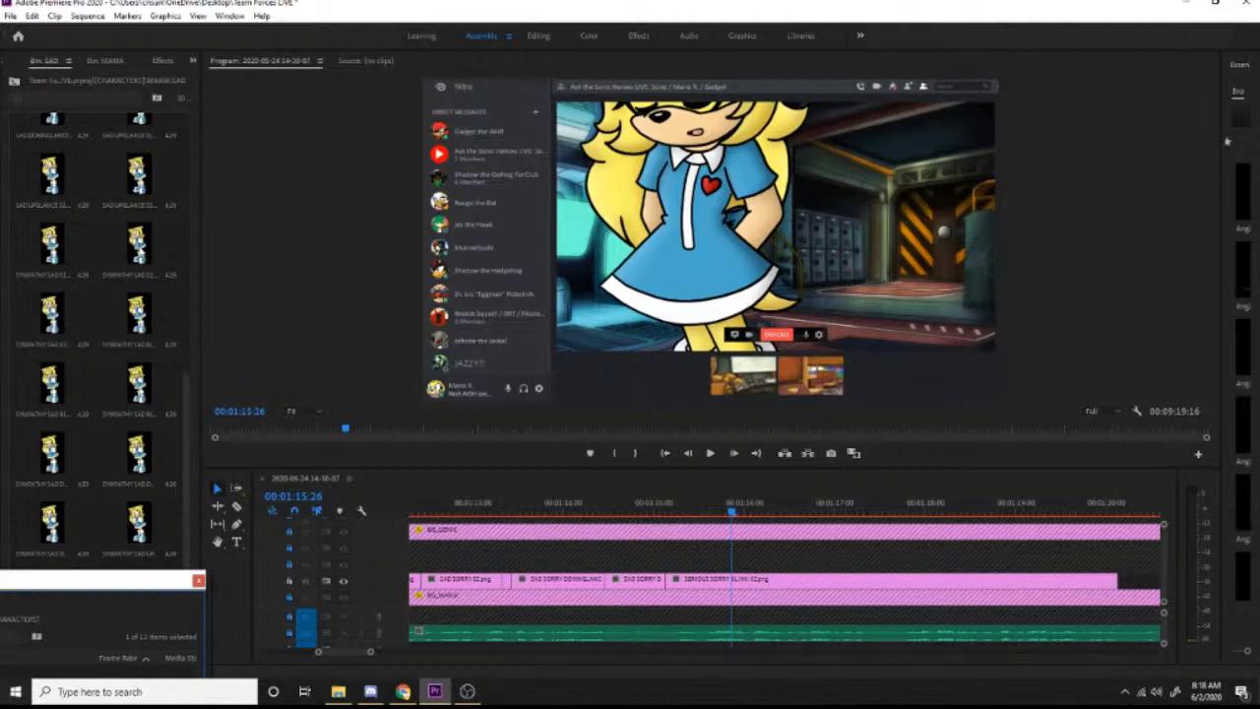
Step: Place SAD UPGLANCE 03.png on V2 at about 00:01:15:26, overwrite it with SAD UPGLANCE 02.png, and play on to 00:01:17:10
left_click_drag(138, 177, 739, 580)
left_click(718, 508)
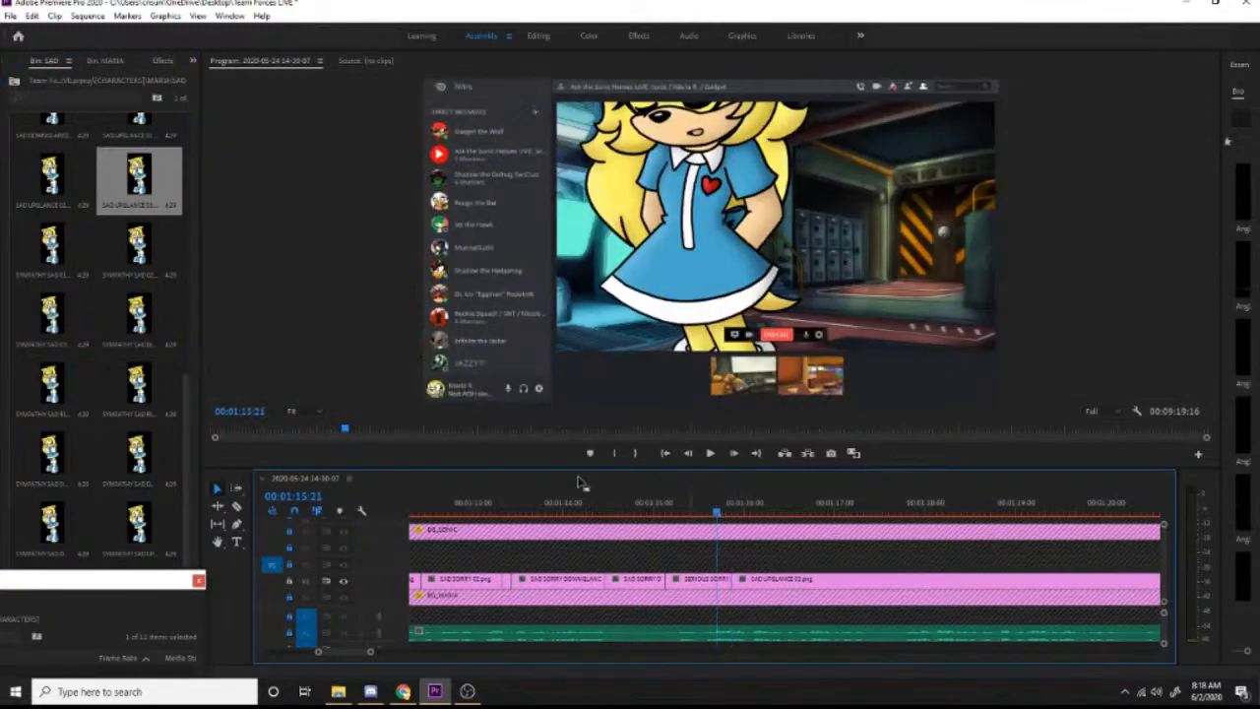
left_click_drag(56, 185, 740, 582)
key("space")
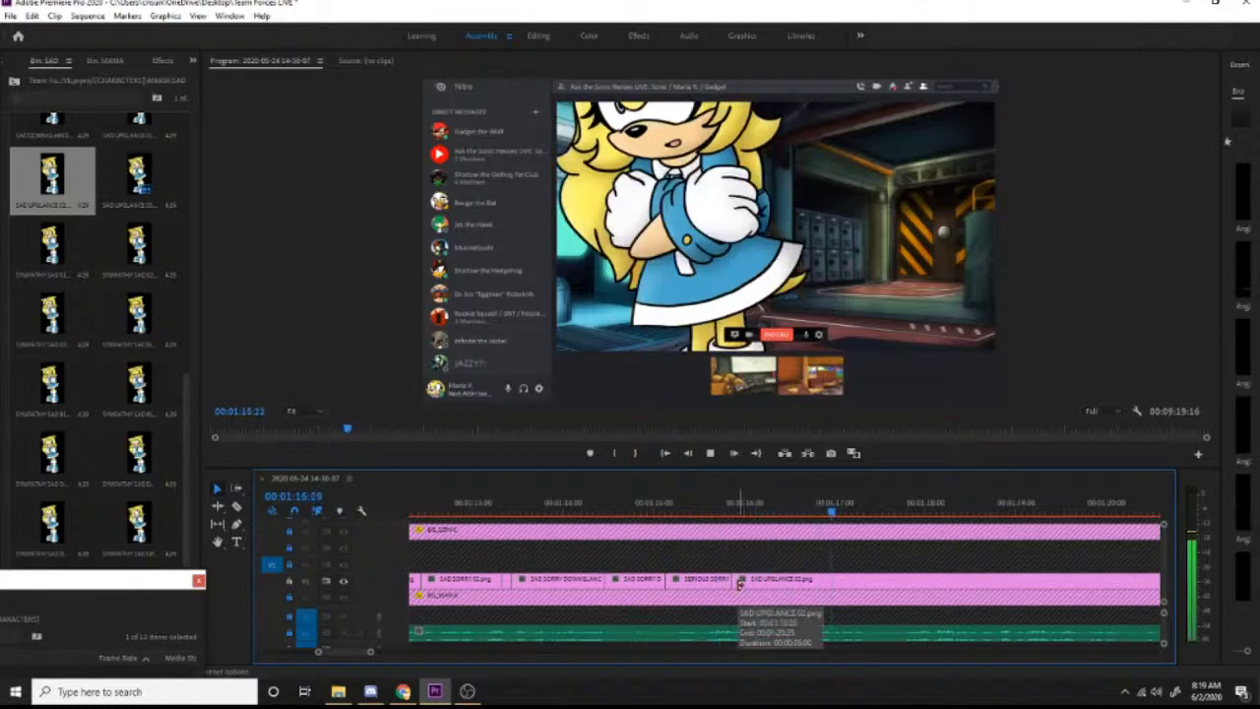
key("space")
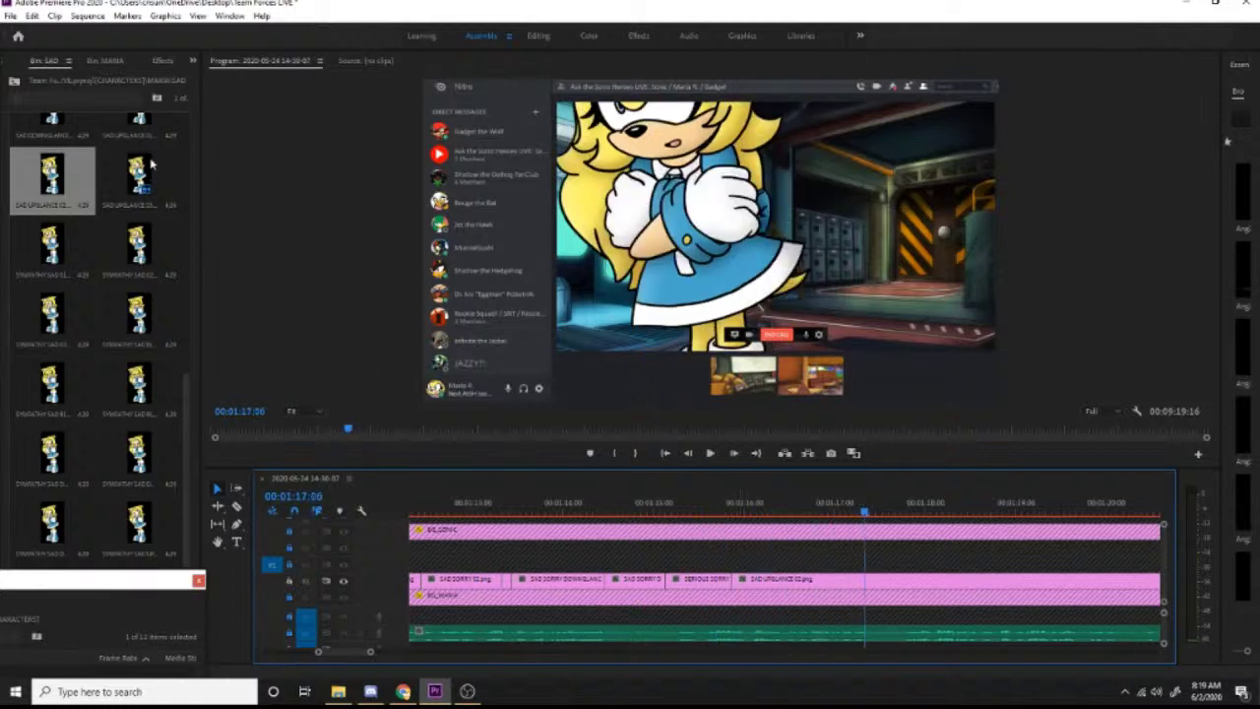
Step: Place SAD UPGLANCE 01.png on V2 at 00:01:17:10 and replay that line, stopping at 00:01:17:22
scroll(188, 414, "up", 2)
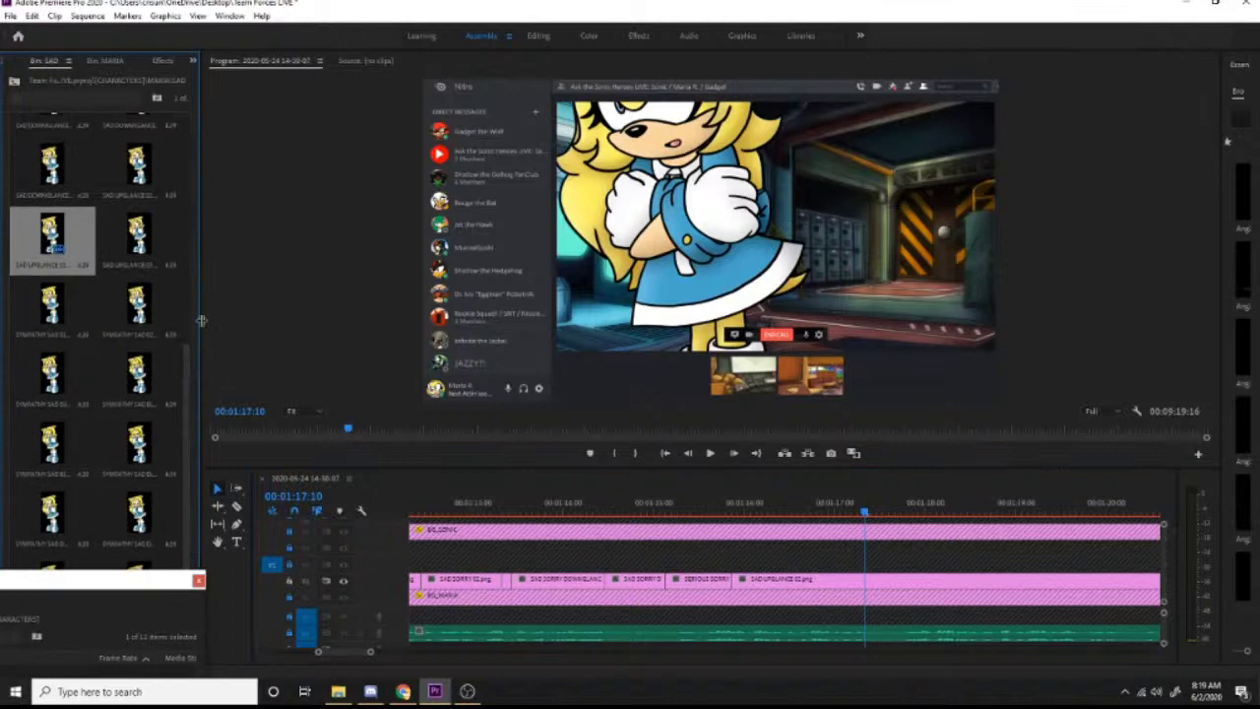
left_click(140, 169)
left_click_drag(739, 484, 866, 559)
key("space")
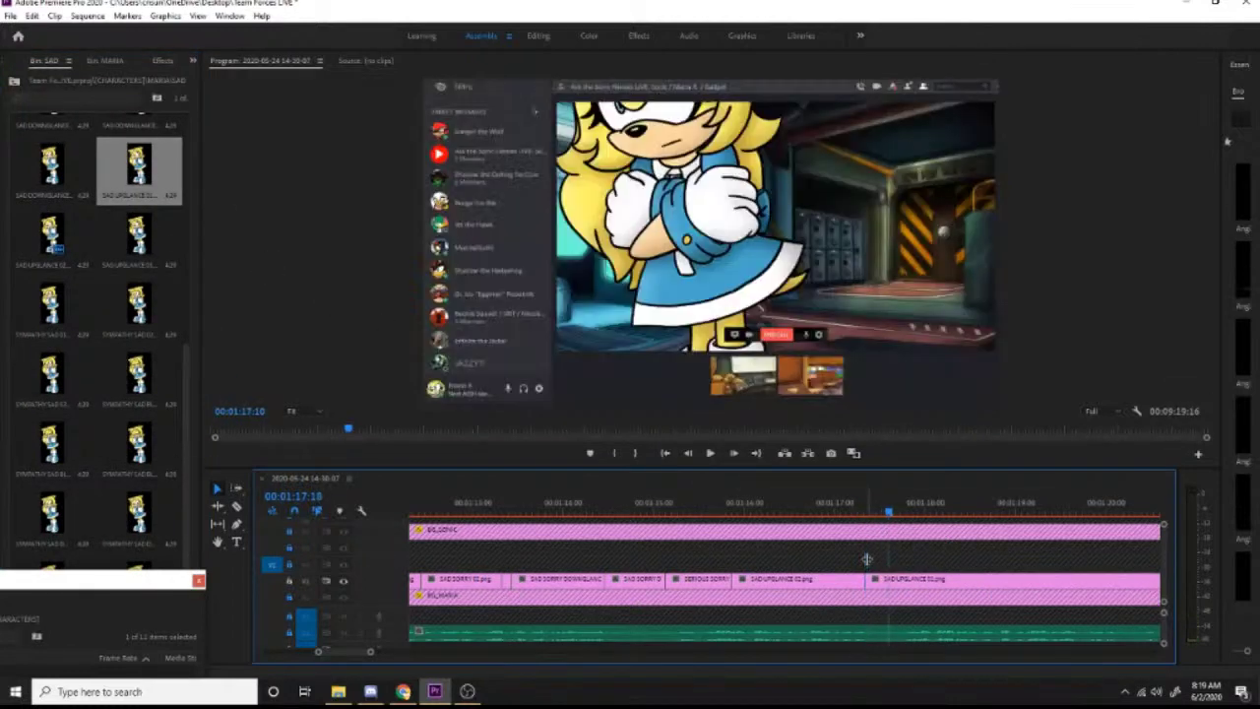
key("space")
left_click_drag(709, 510, 597, 533)
key("space")
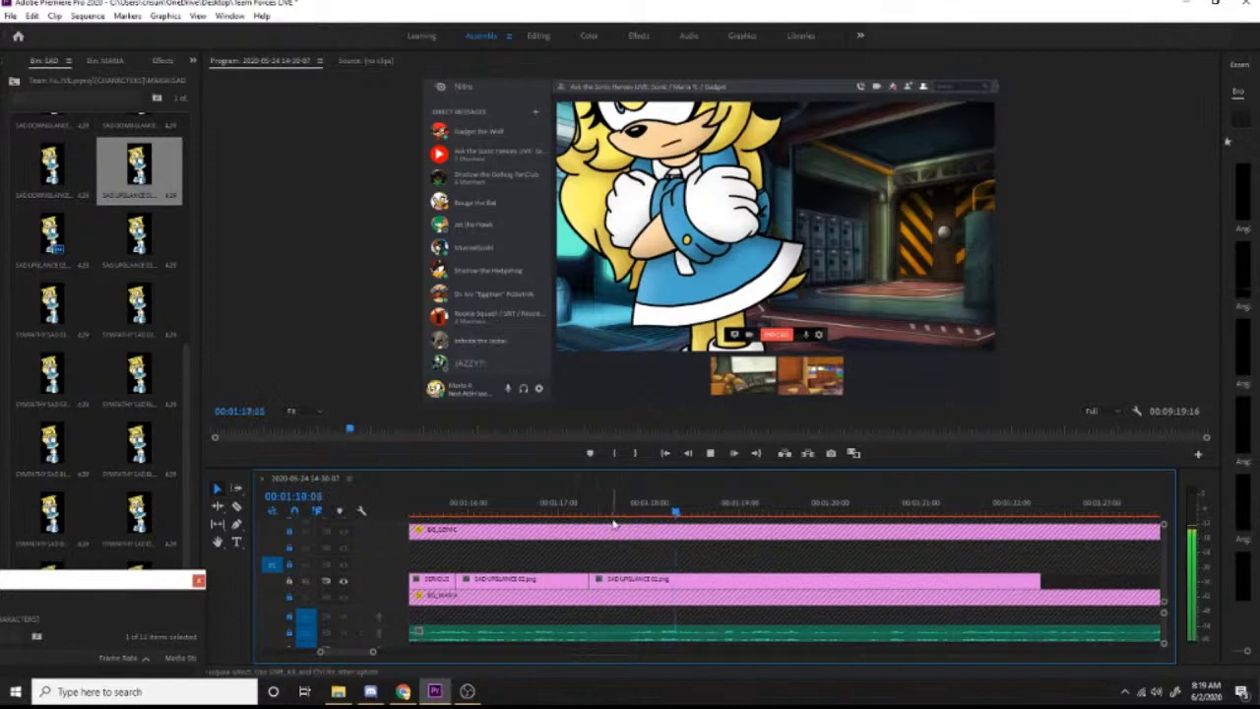
left_click(588, 510)
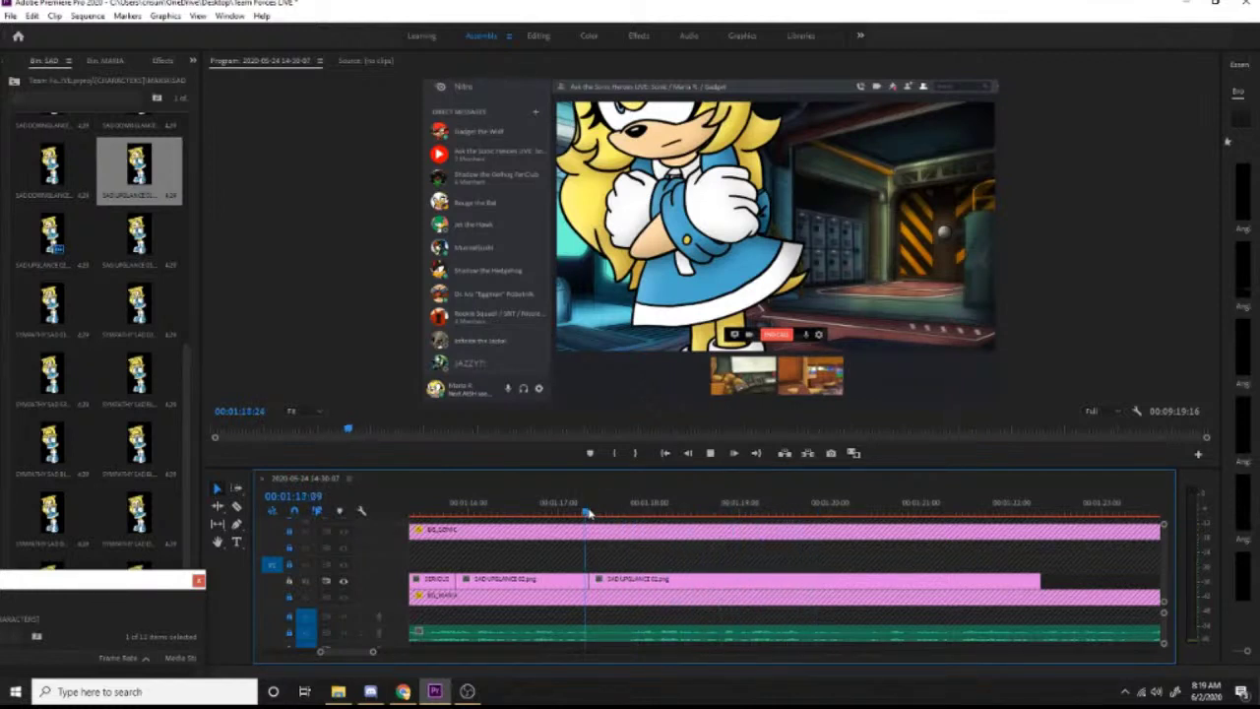
key("space")
Step: Place SYMPATHY SAD BLINK 02.png on V2 at 00:01:17:22 and play on to 00:01:20:02
left_click_drag(186, 358, 193, 431)
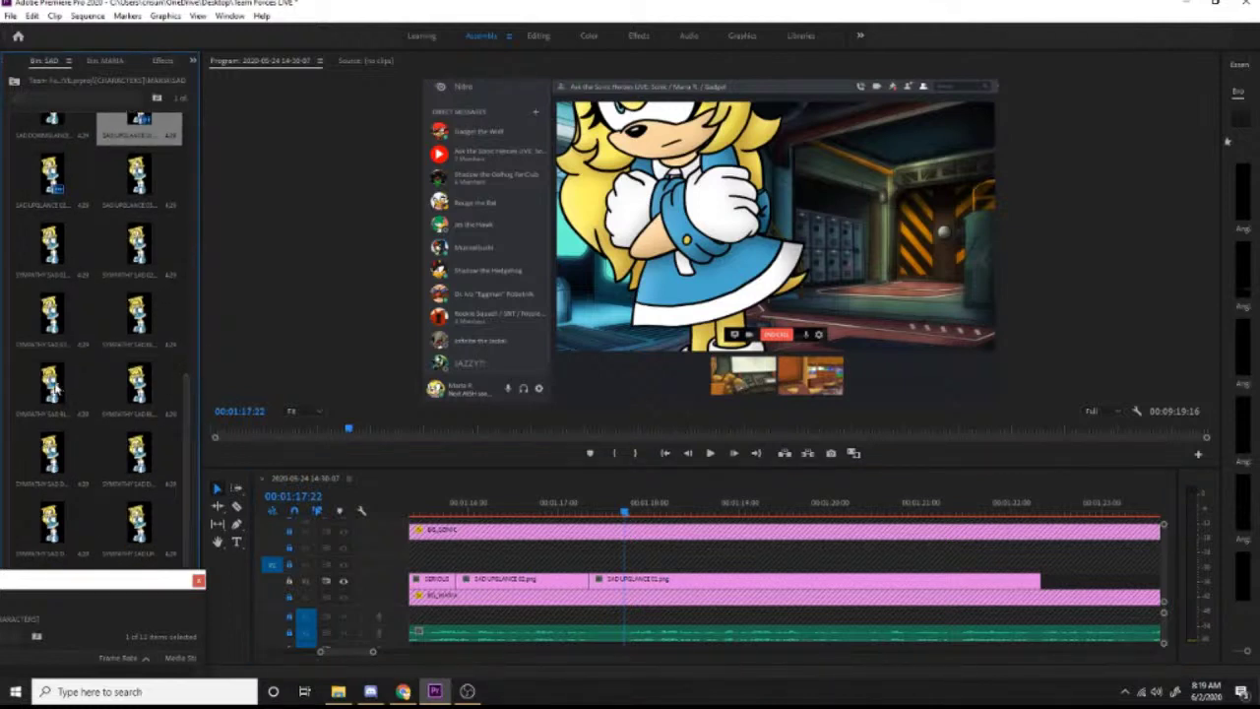
left_click_drag(56, 389, 631, 584)
key("space")
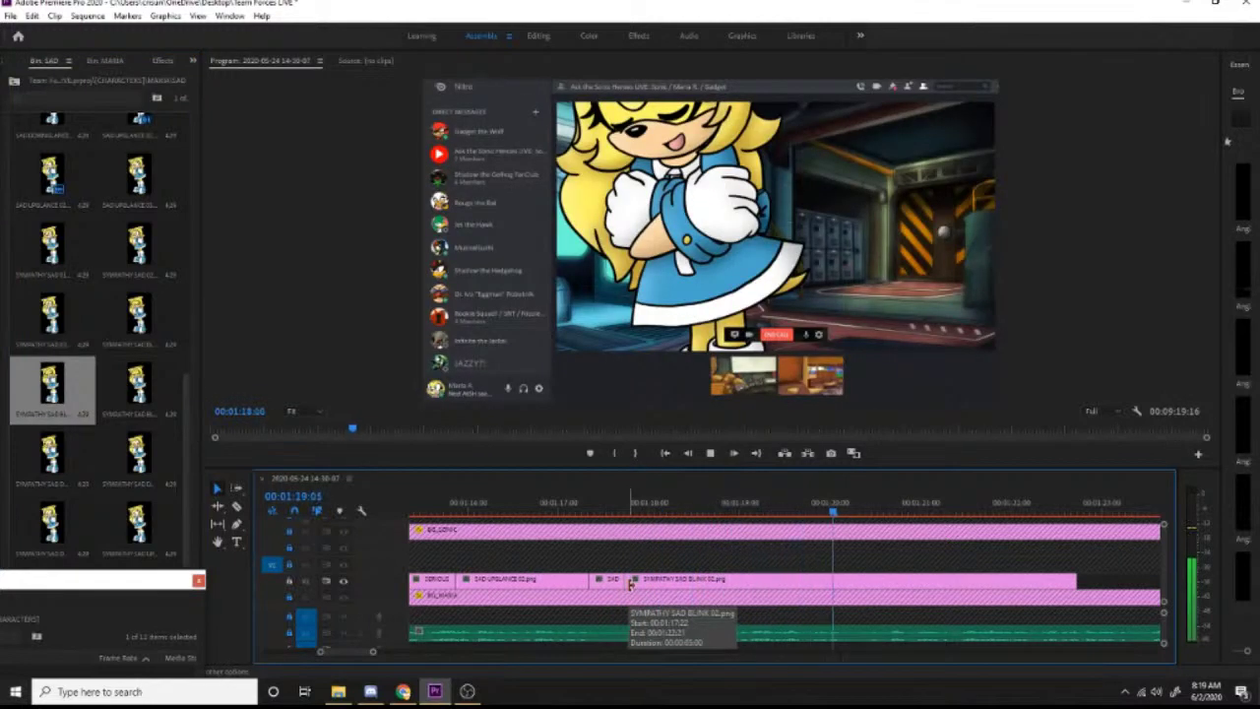
key("space")
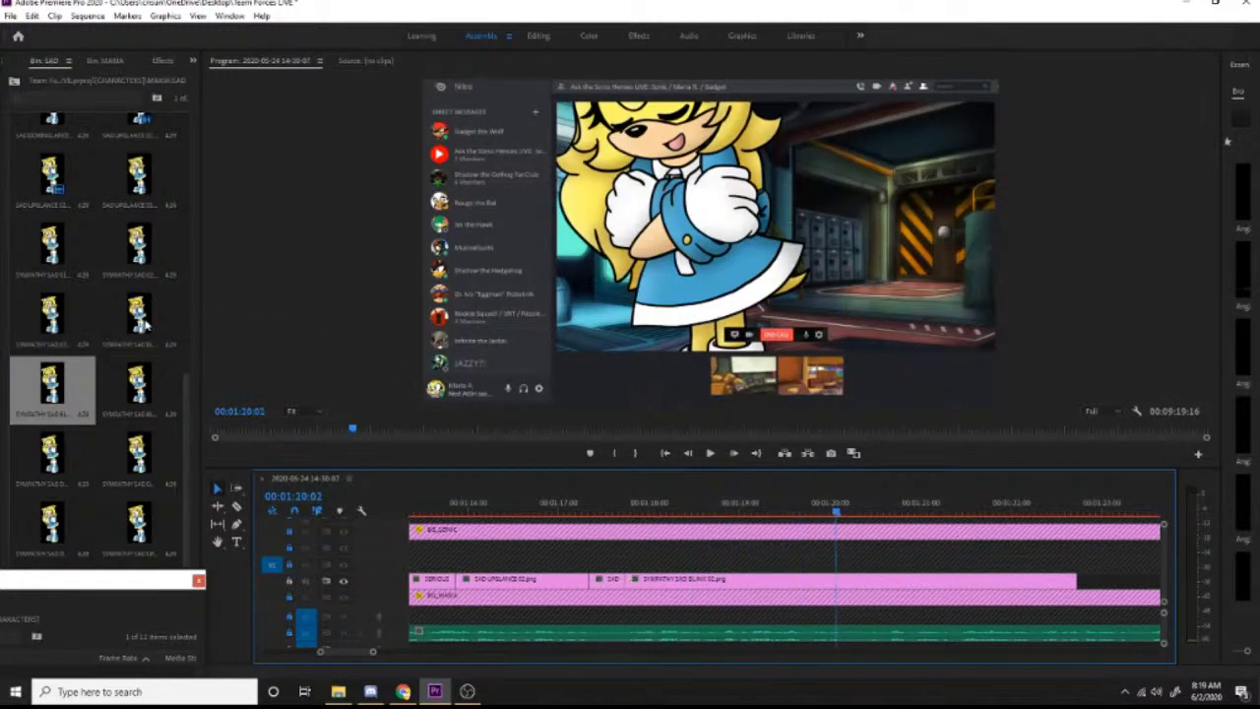
Step: Place SYMPATHY SAD BLINK 01.png on V2 at 00:01:20:02 and SYMPATHY SAD DOWNGLANCE 02.png at about 00:01:20:11
left_click_drag(138, 315, 838, 580)
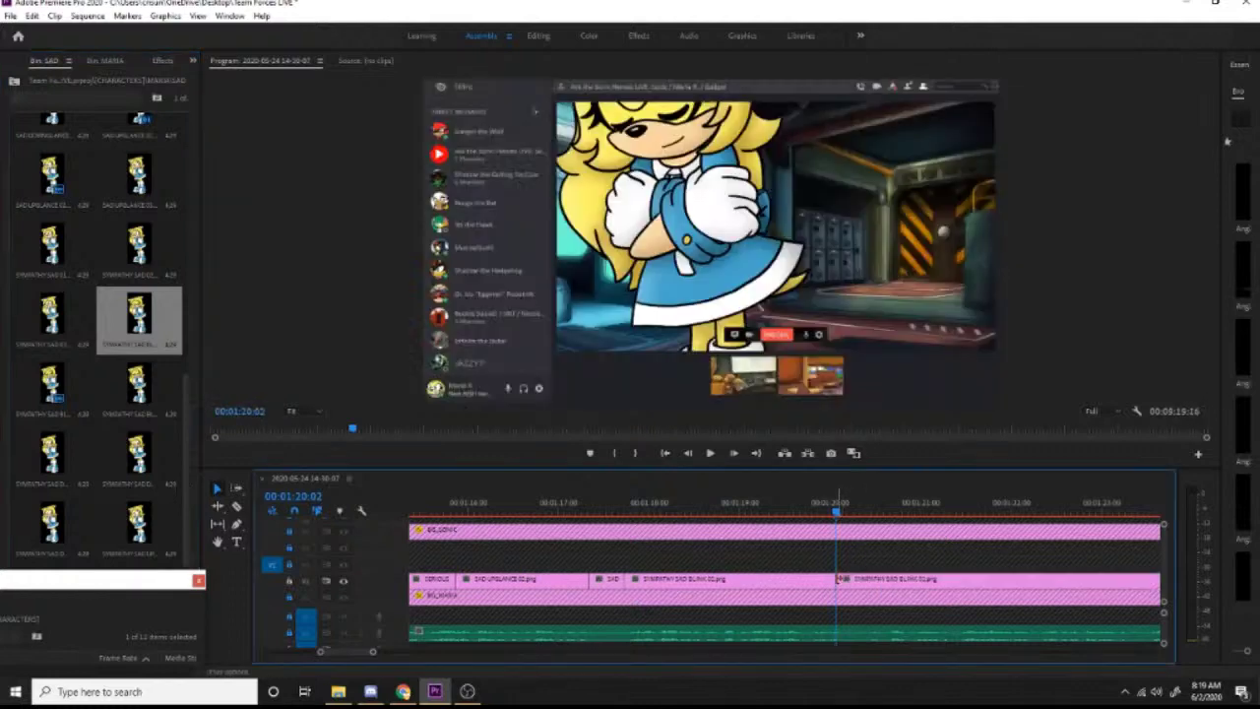
left_click_drag(837, 504, 547, 508)
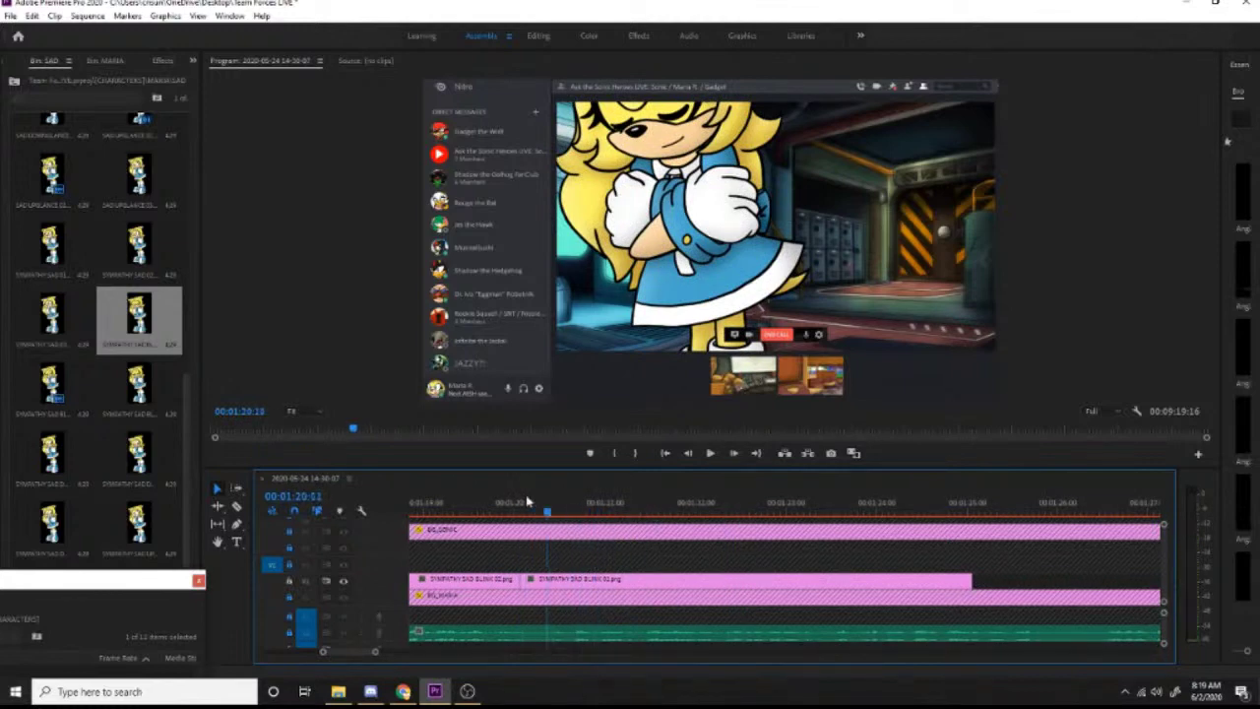
left_click_drag(178, 448, 540, 582)
key("space")
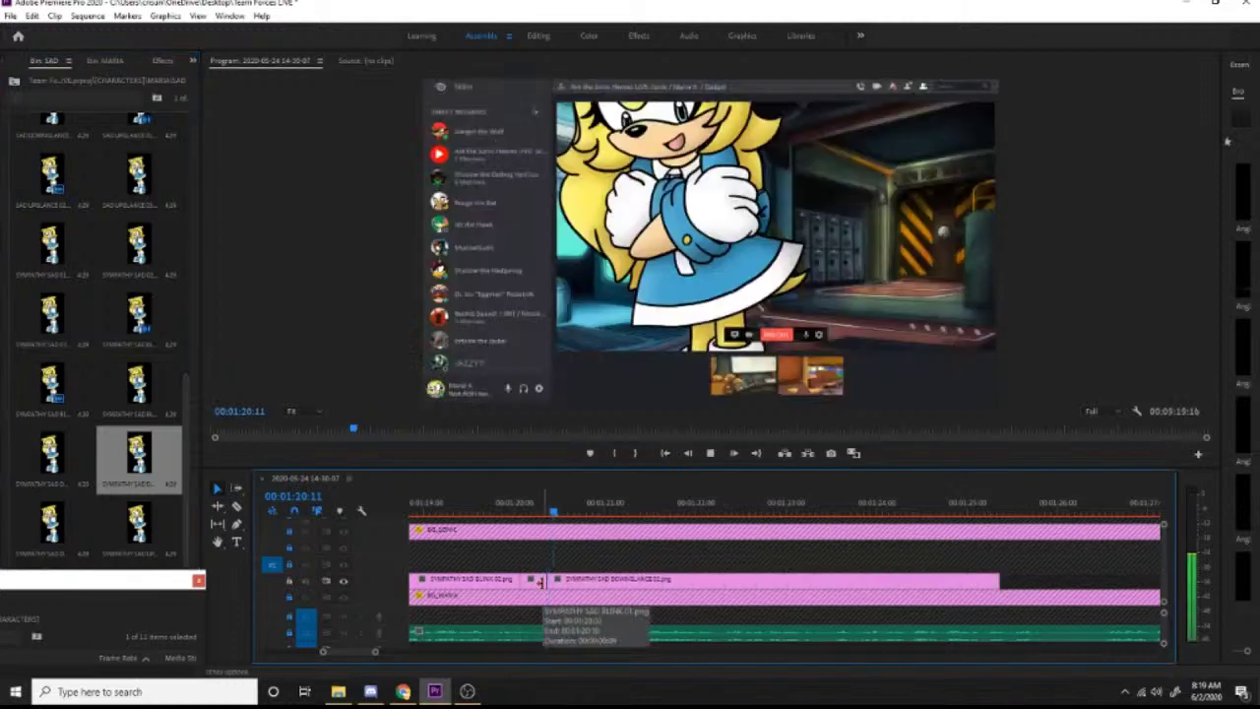
Step: Place SYMPATHY SAD DOWNGLANCE 01.png on V2 at about 00:01:21:05 and overwrite it with SYMPATHY SAD DOWNGLANCE 03.png at 00:01:21:04
left_click_drag(51, 452, 634, 588)
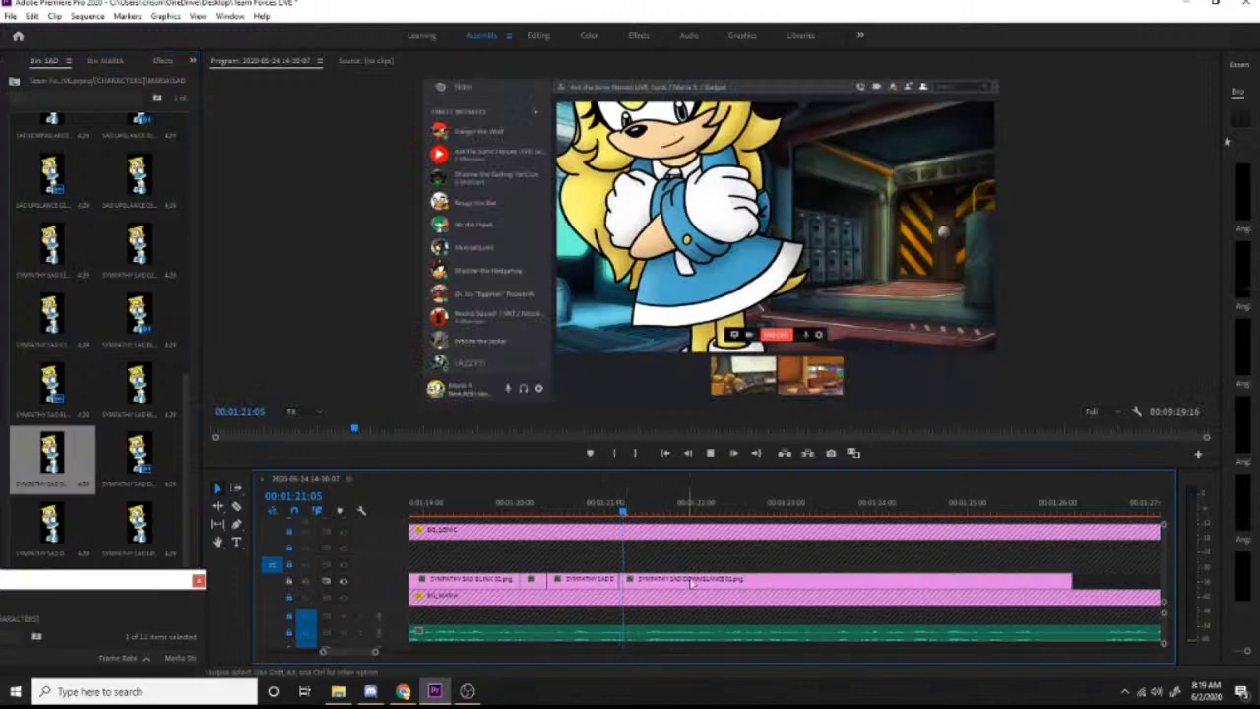
key("space")
left_click(619, 509)
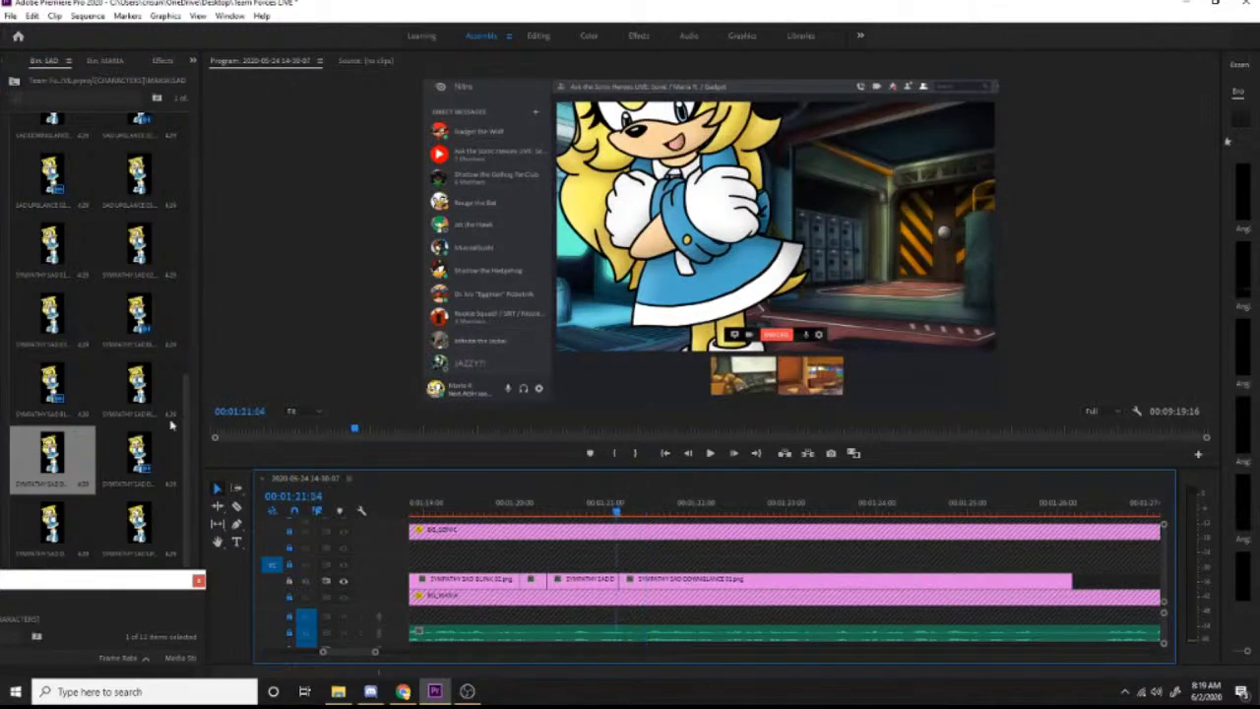
left_click(143, 462)
left_click_drag(63, 522, 623, 594)
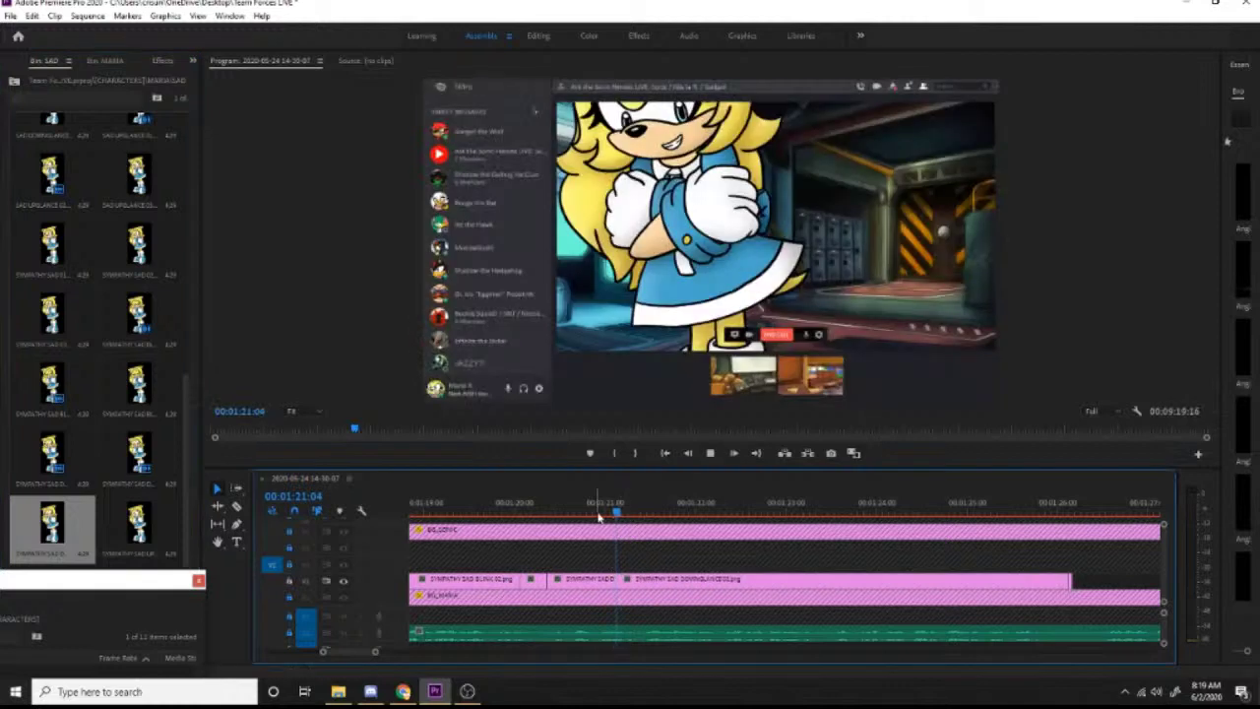
Step: Replay from 00:01:20:03, place LIDS SAD DOWNGLANCE 02.png on V2 at 00:01:21:11, and play on to 00:01:21:29
left_click(515, 507)
key("space")
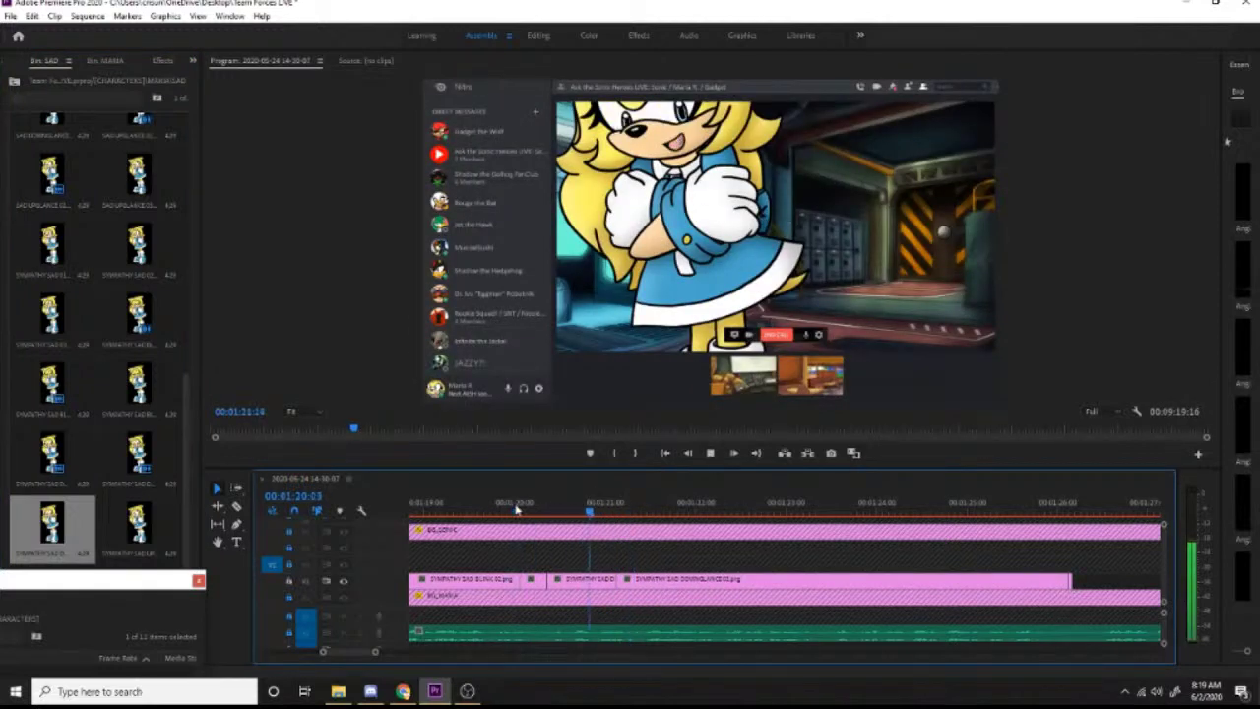
key("space")
key("Left")
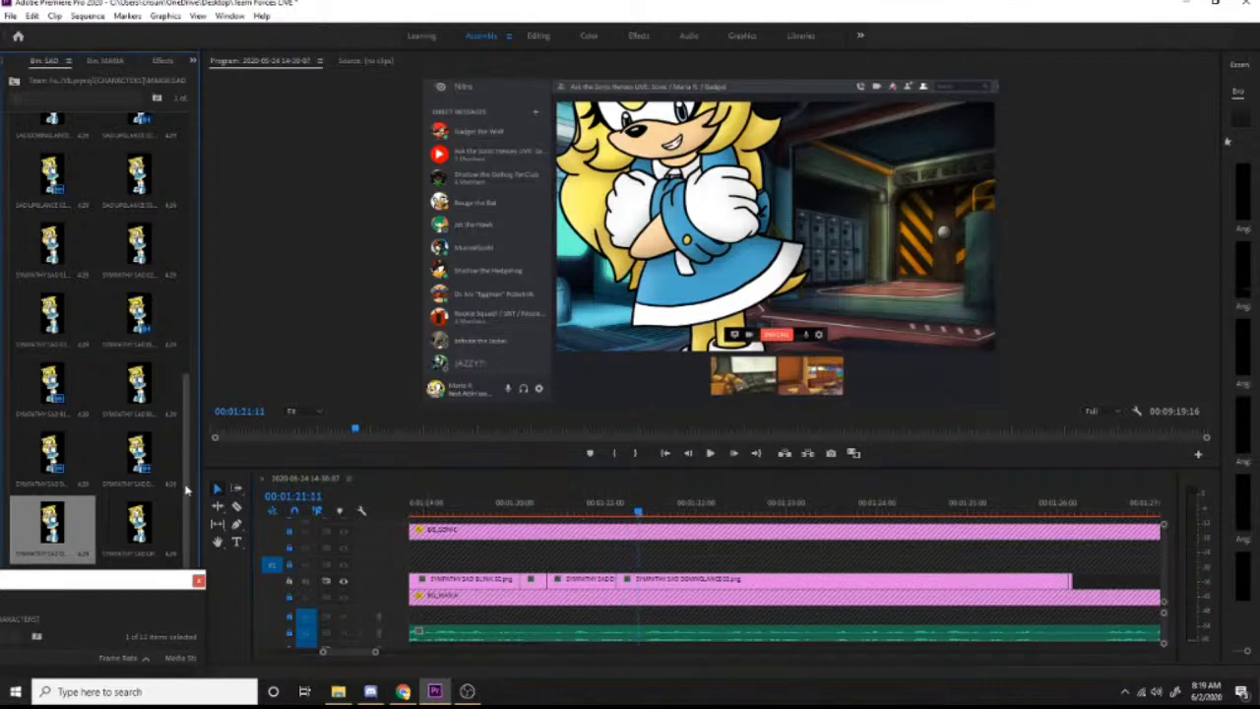
left_click_drag(188, 487, 196, 236)
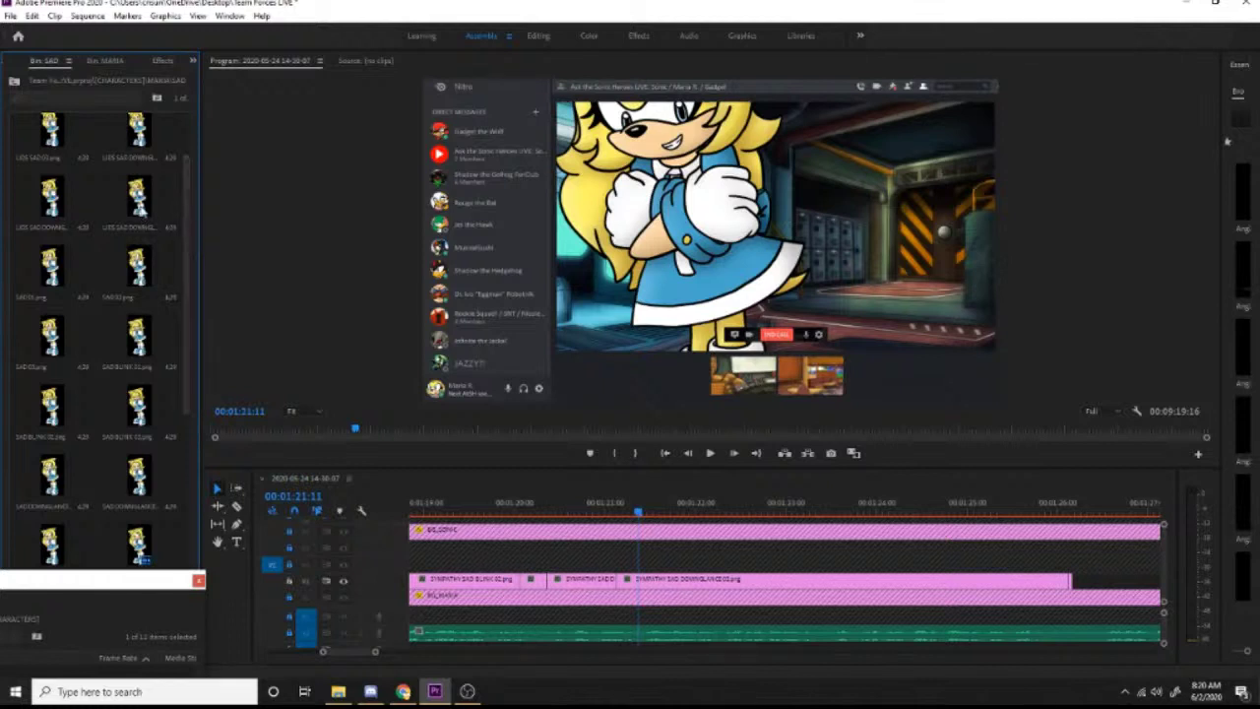
left_click(141, 207)
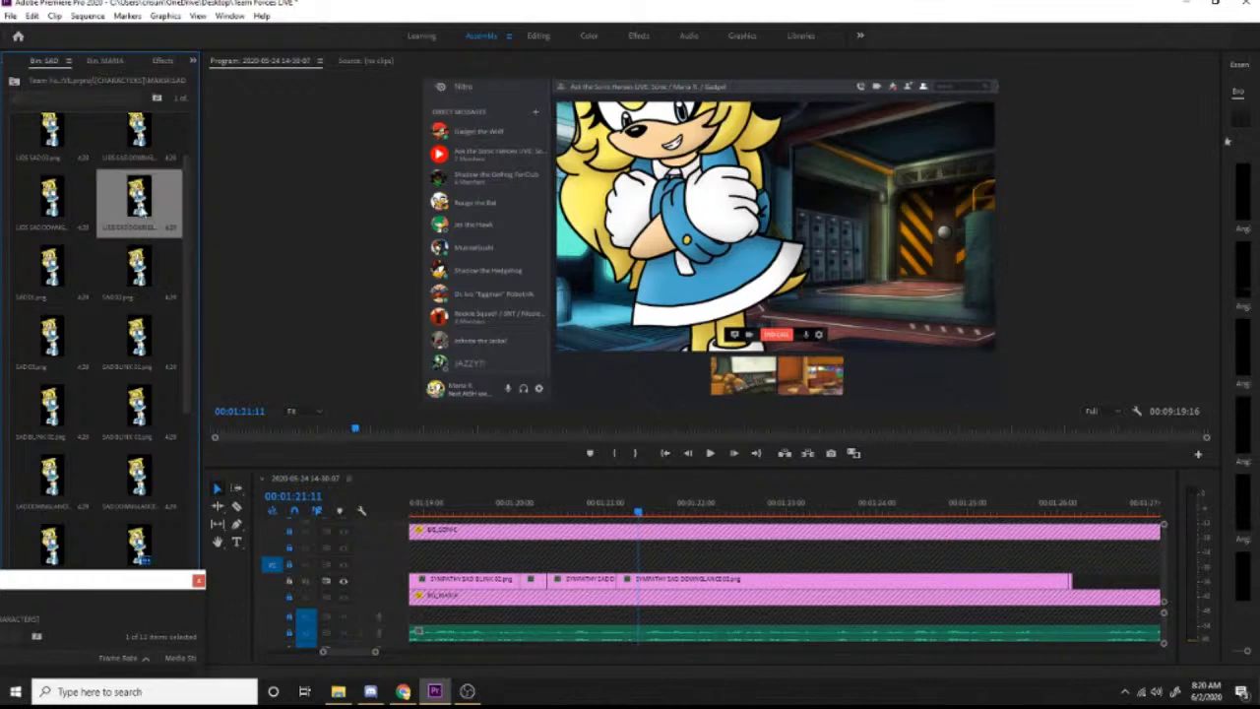
left_click(43, 204)
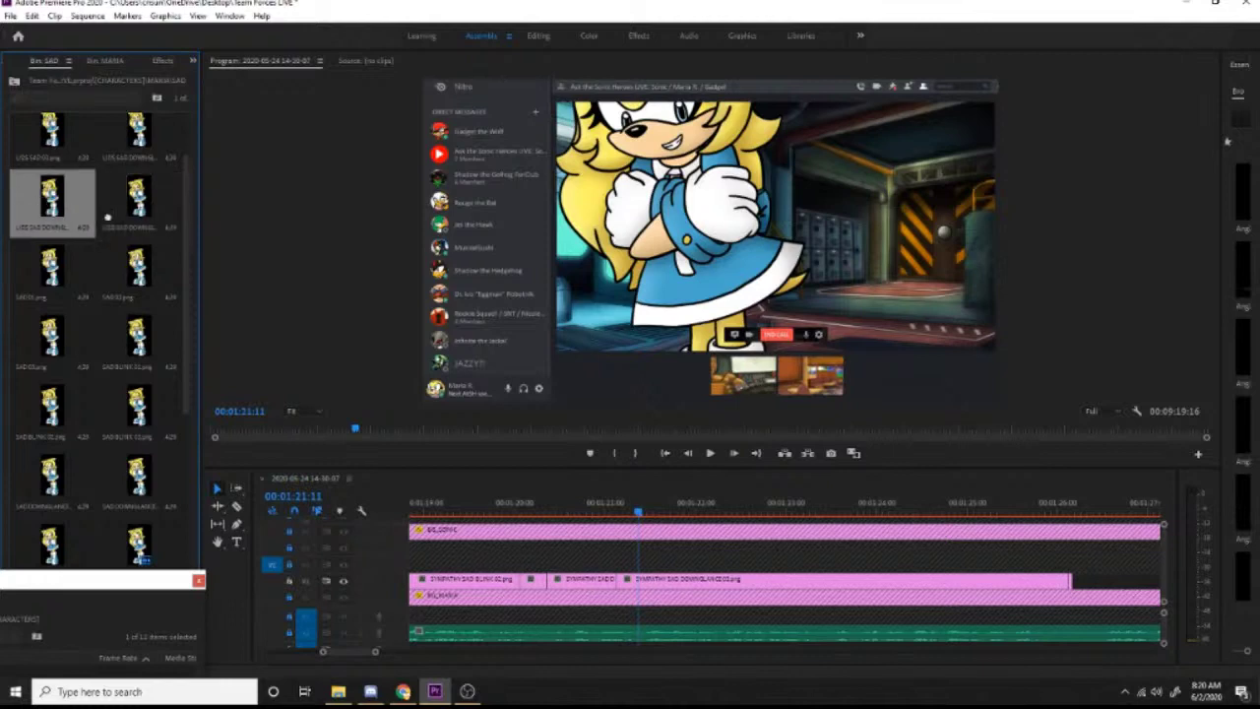
left_click_drag(647, 514, 640, 582)
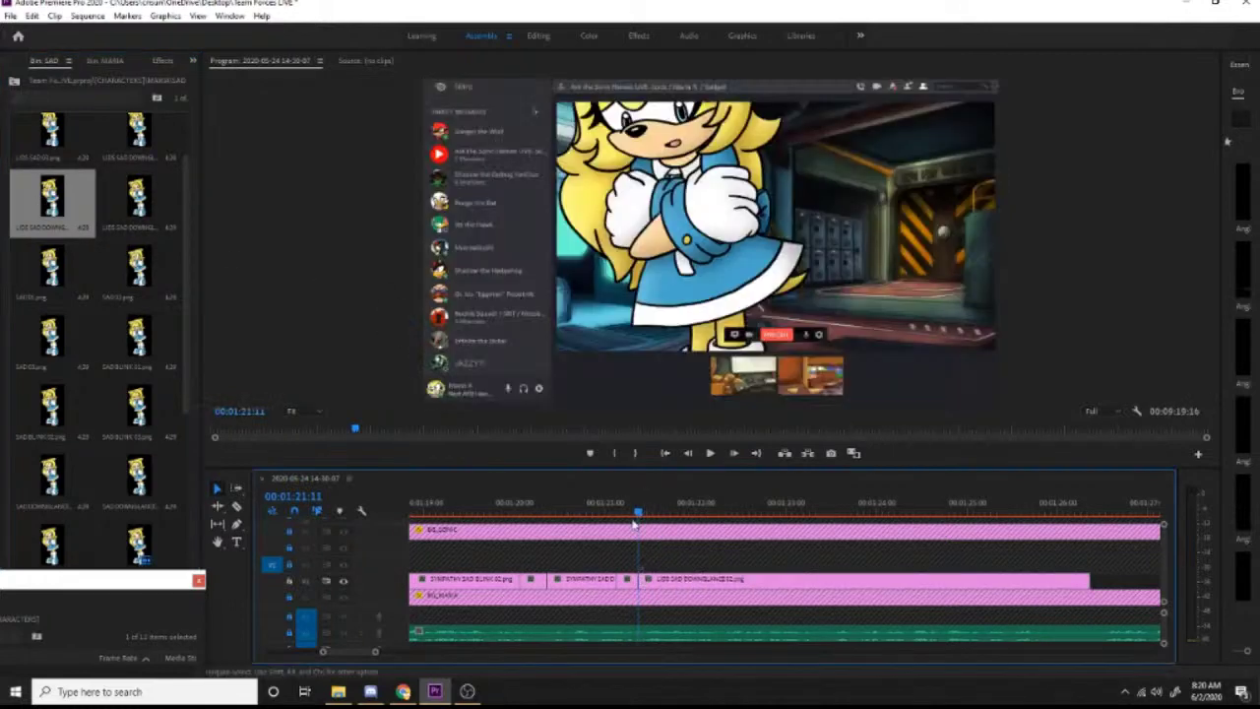
left_click(620, 504)
key("space")
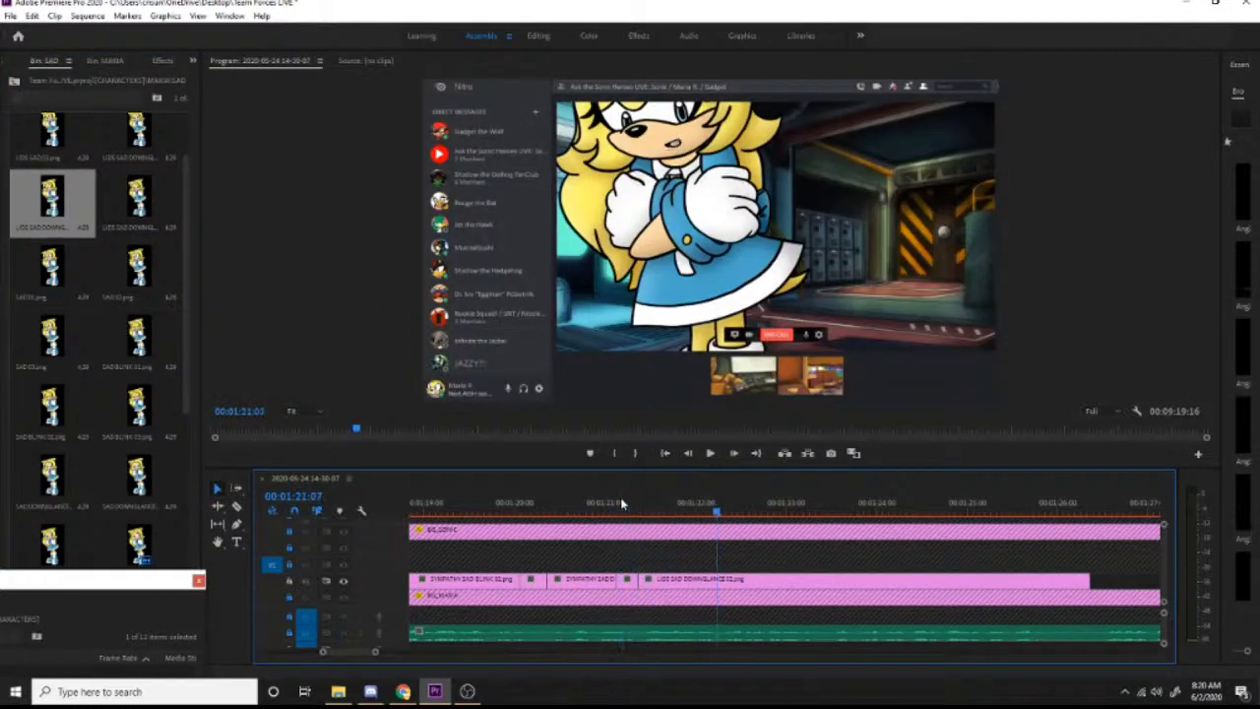
key("space")
Step: Close the SAD bin and open Maria's SORRY bin from the CHARACTERS bin
left_click(178, 512)
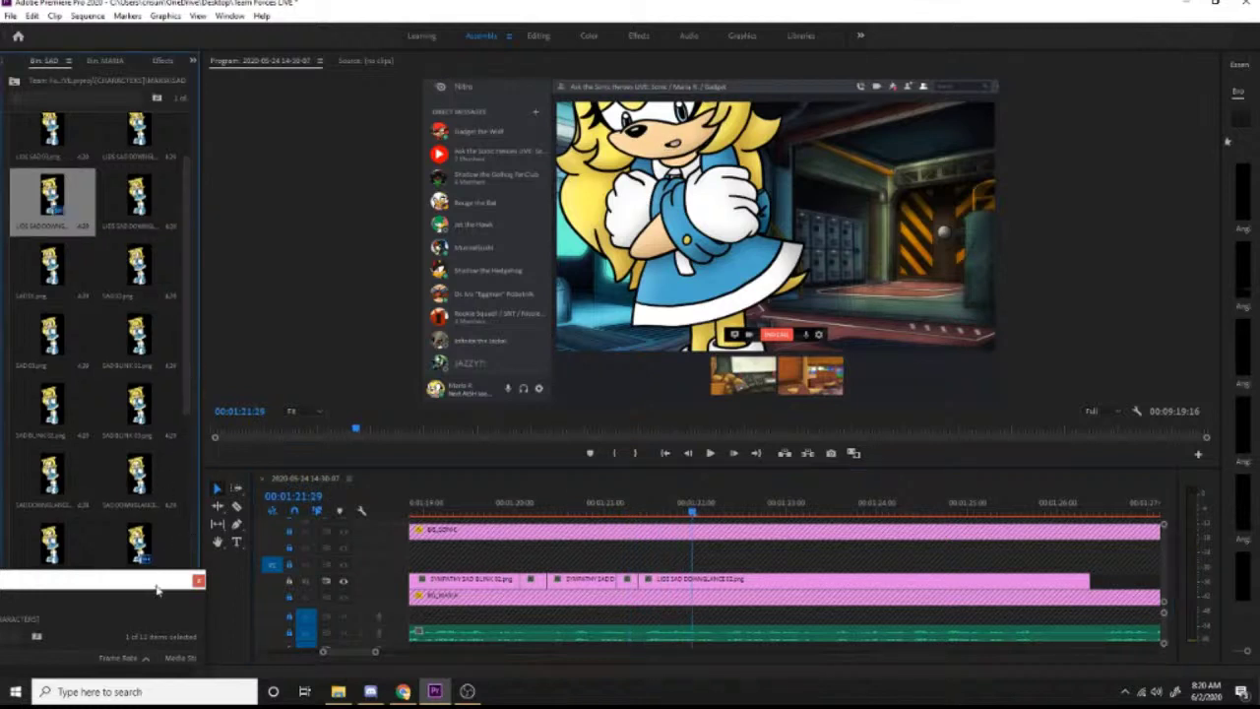
left_click_drag(157, 589, 270, 262)
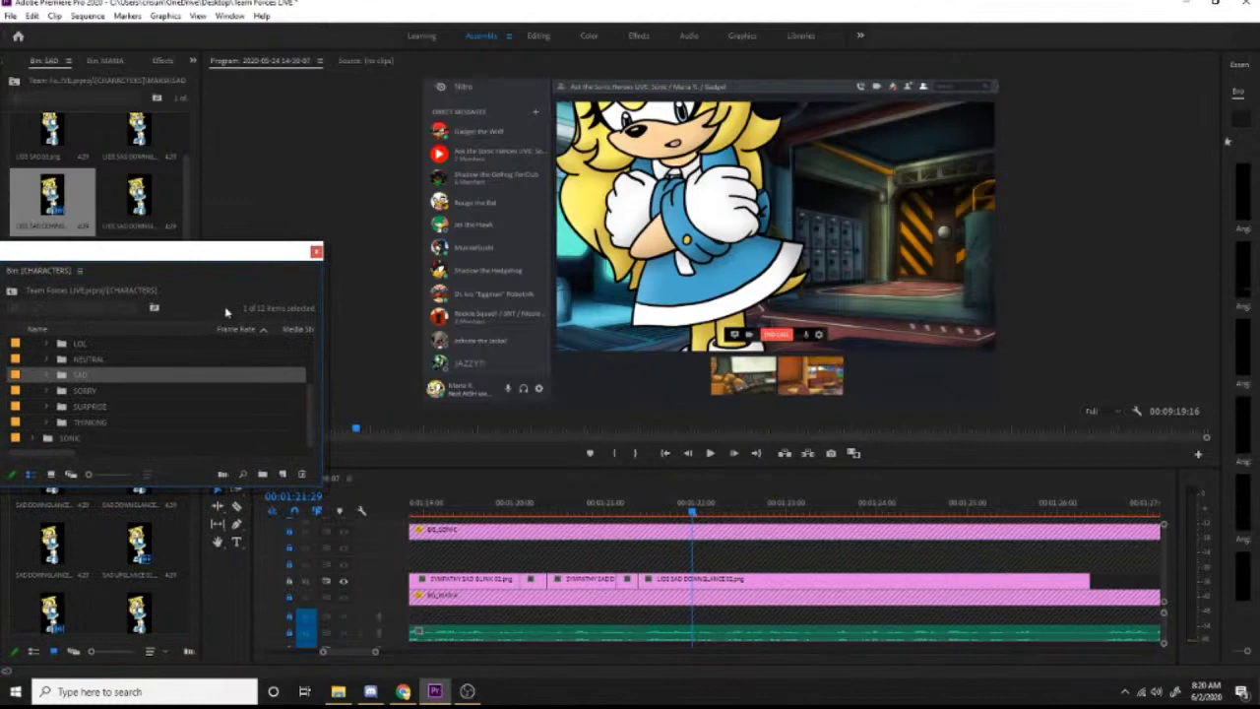
left_click(69, 62)
left_click(98, 63)
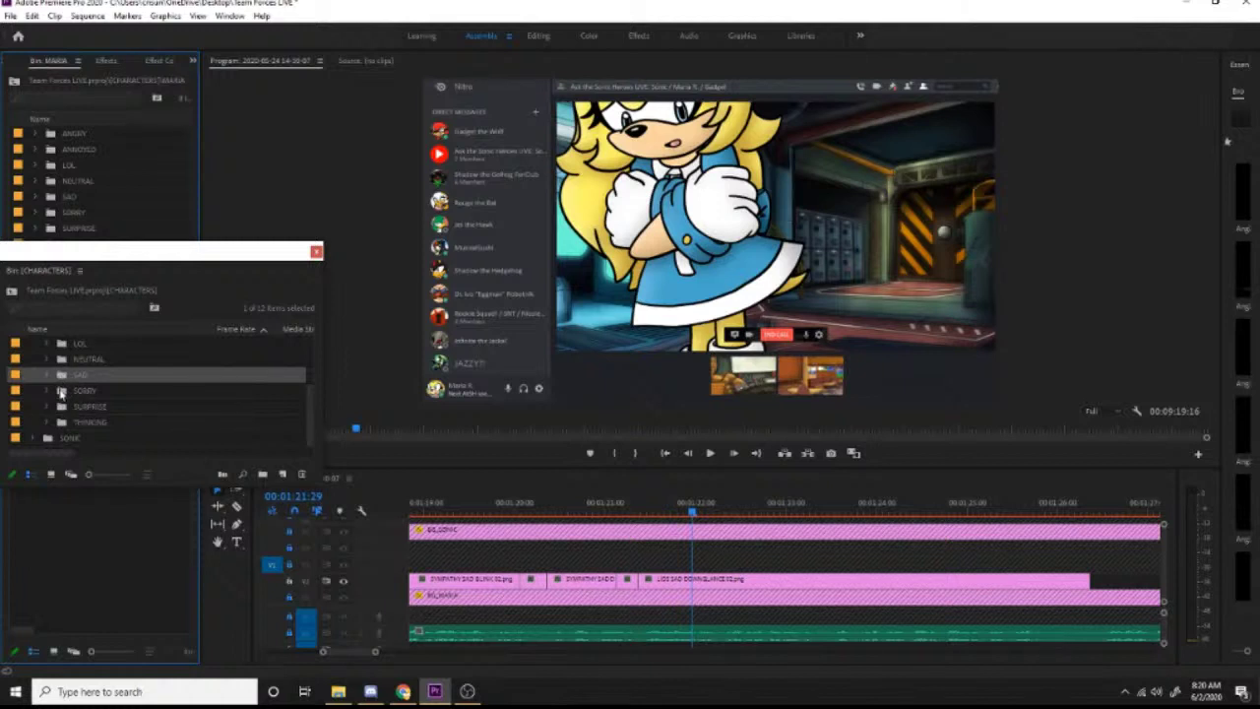
double_click(61, 391)
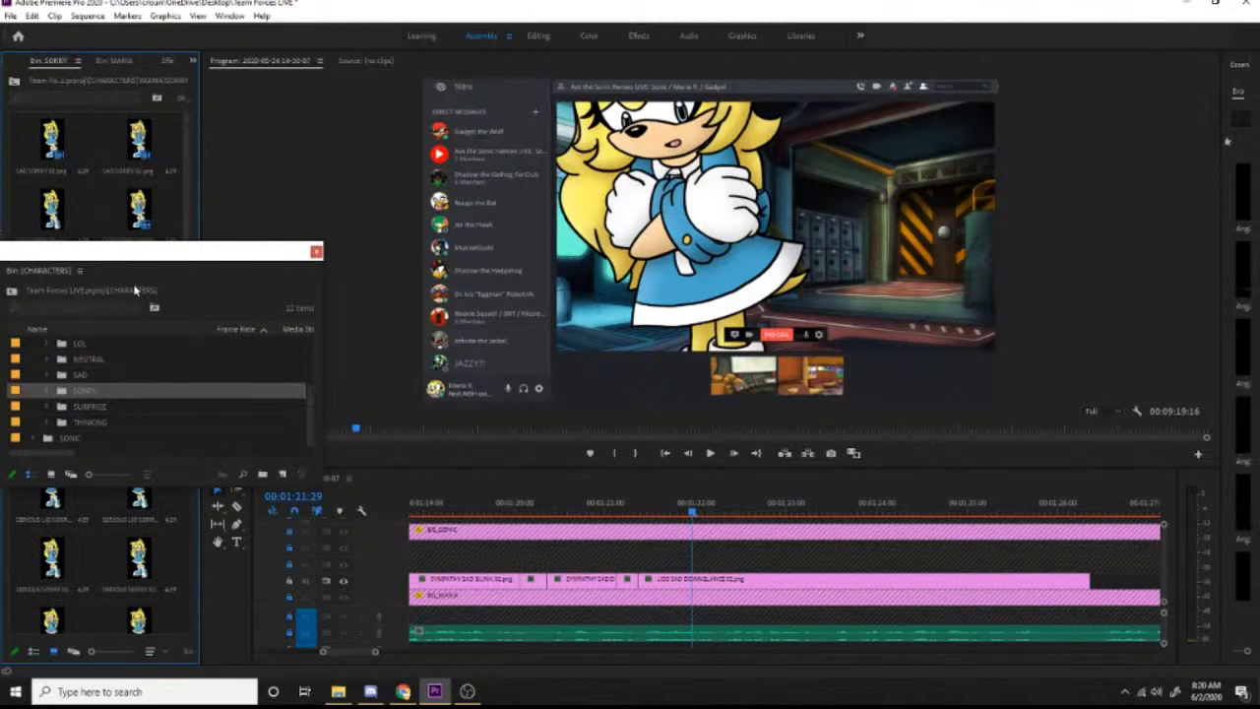
left_click_drag(165, 256, 115, 563)
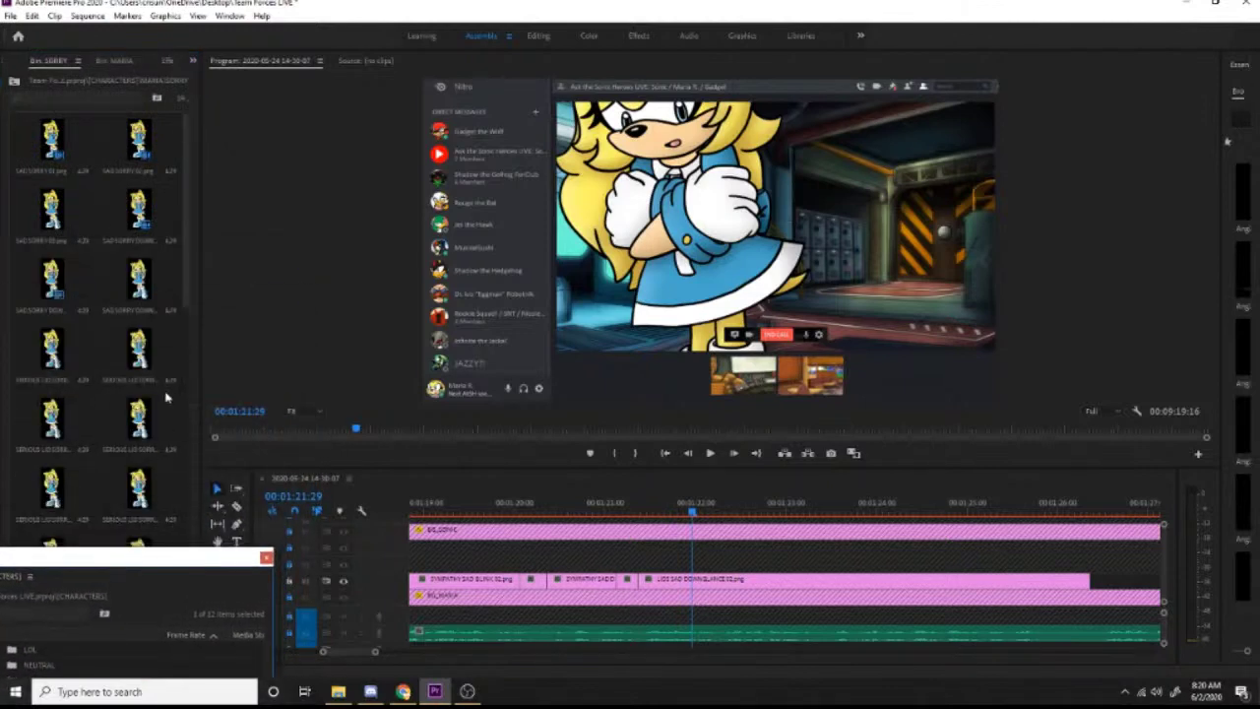
Step: Place SORRY DOWNGLANCE 02.png on V2 at 00:01:21:29 and play on to 00:01:23:08
scroll(186, 290, "down", 1)
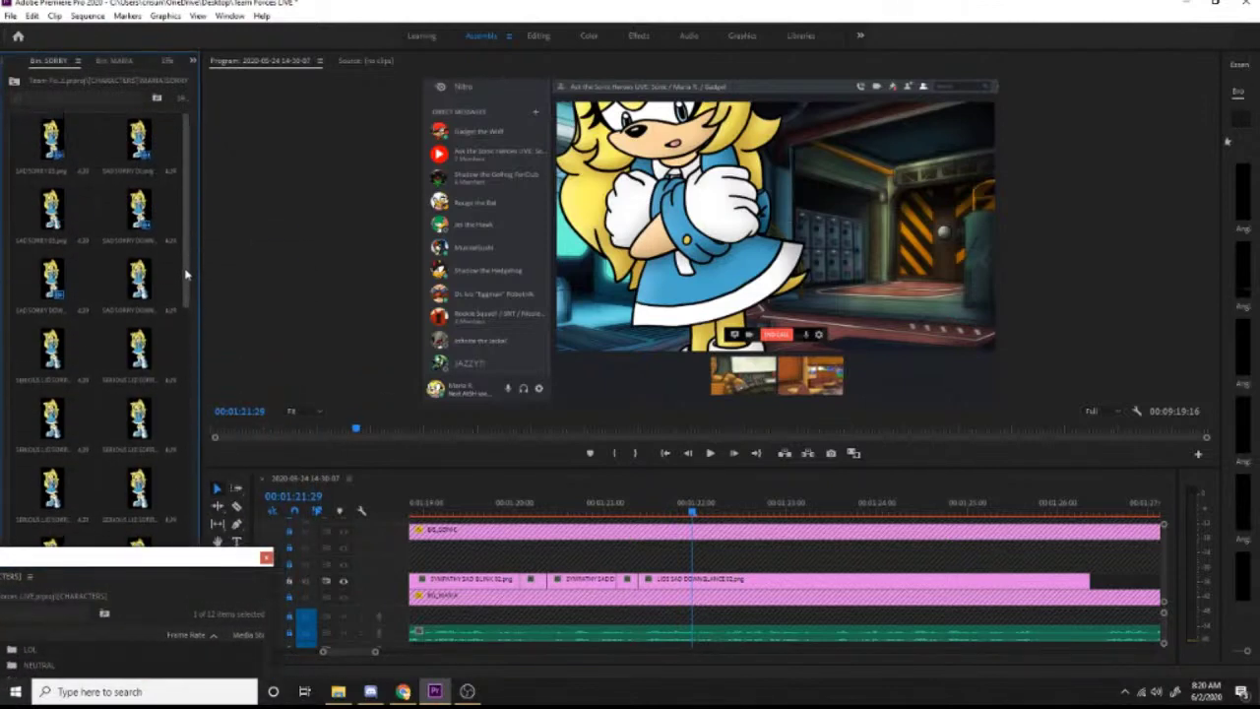
scroll(181, 313, "down", 4)
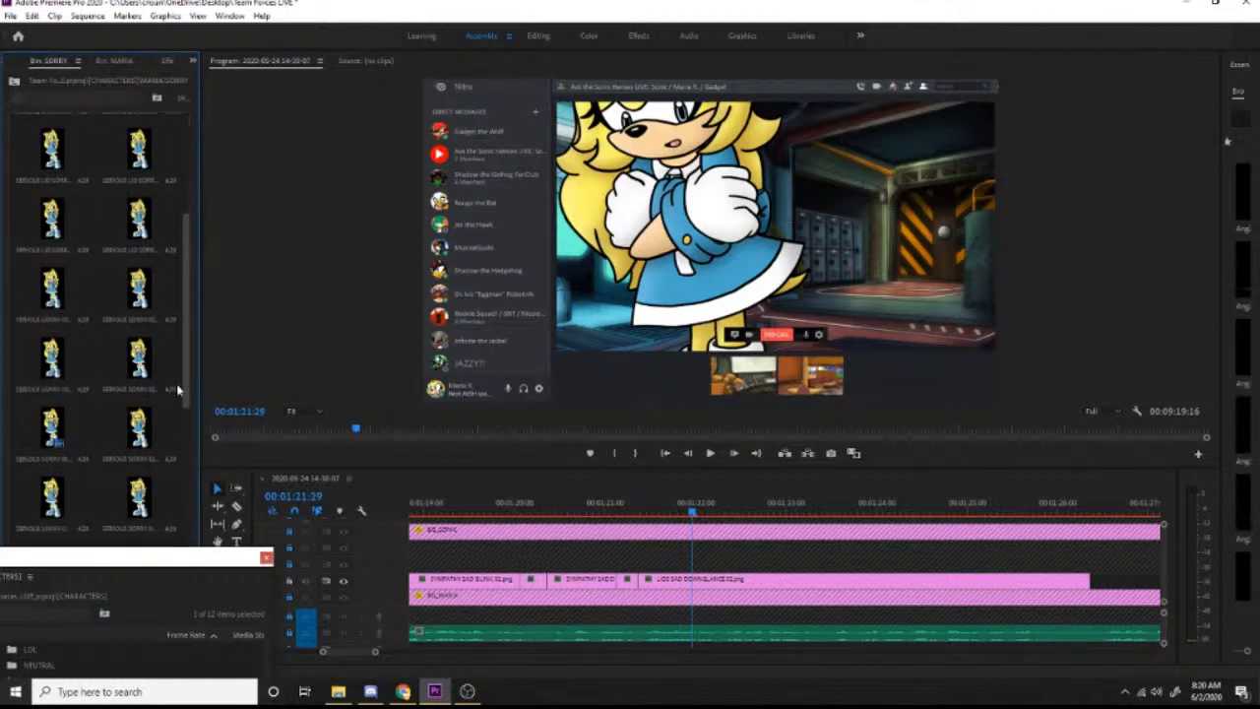
scroll(176, 389, "down", 3)
scroll(179, 452, "down", 3)
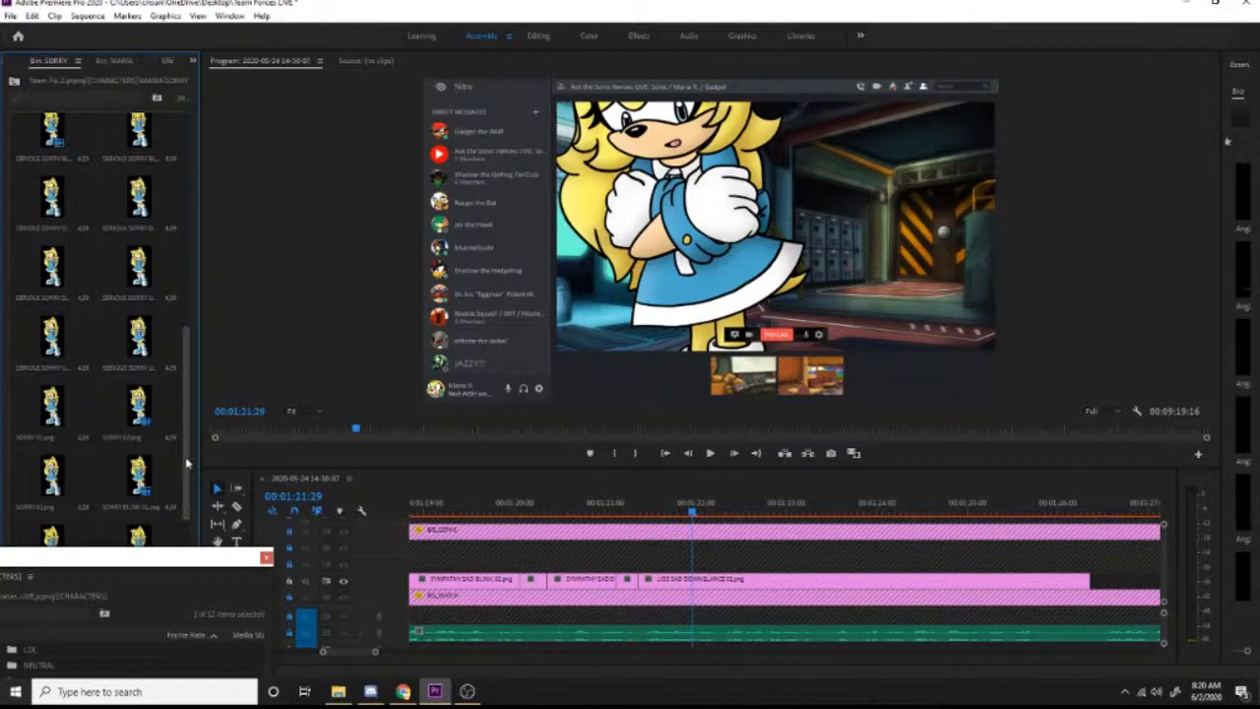
scroll(180, 507, "down", 3)
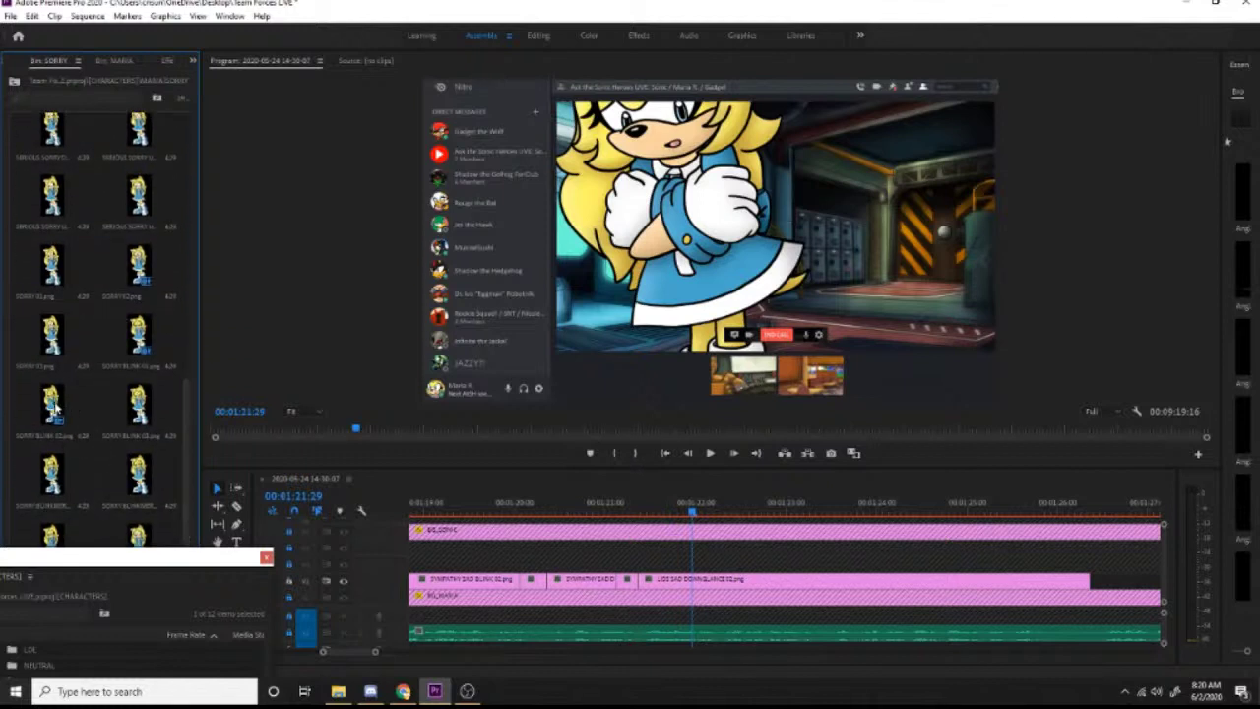
left_click_drag(185, 397, 186, 147)
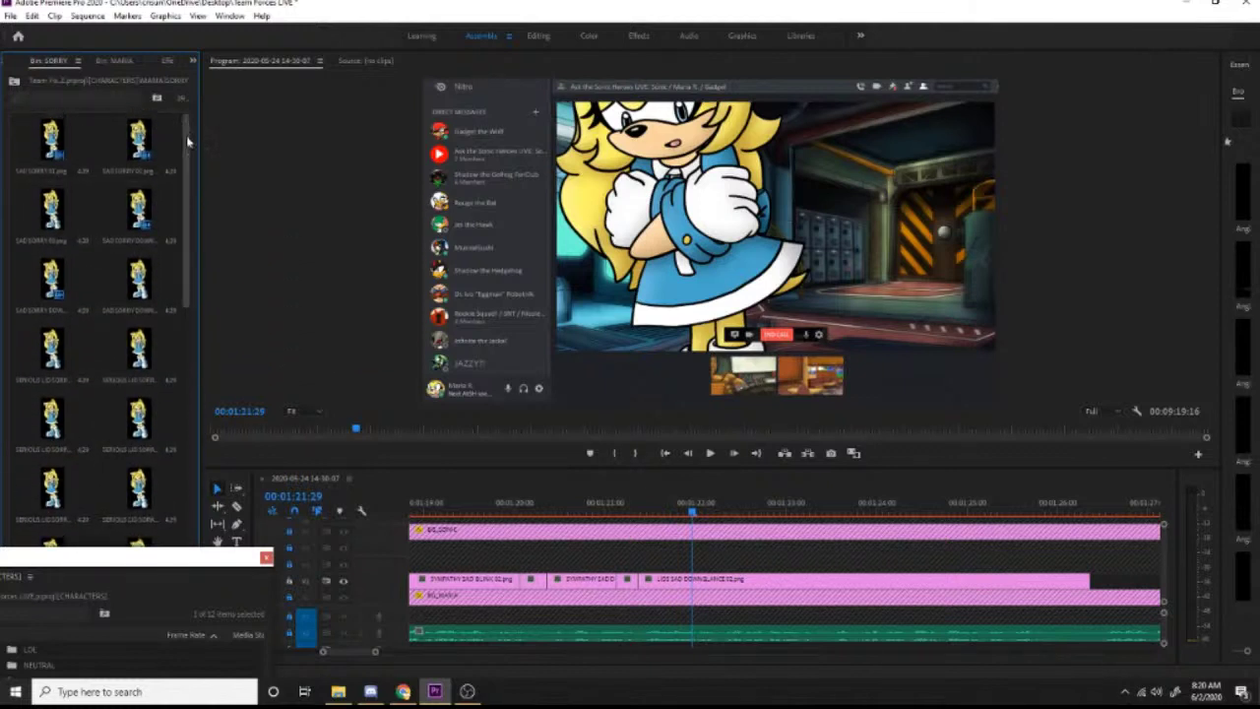
scroll(186, 142, "down", 1)
left_click_drag(187, 155, 192, 478)
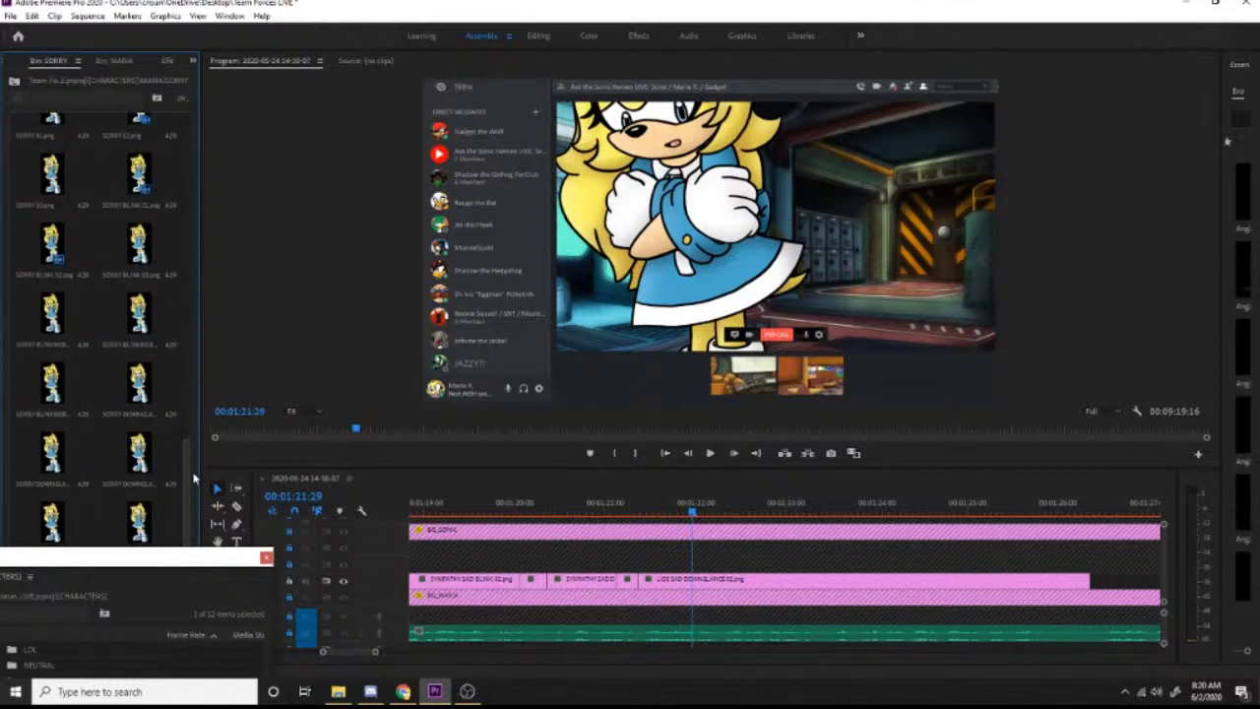
left_click_drag(76, 462, 704, 590)
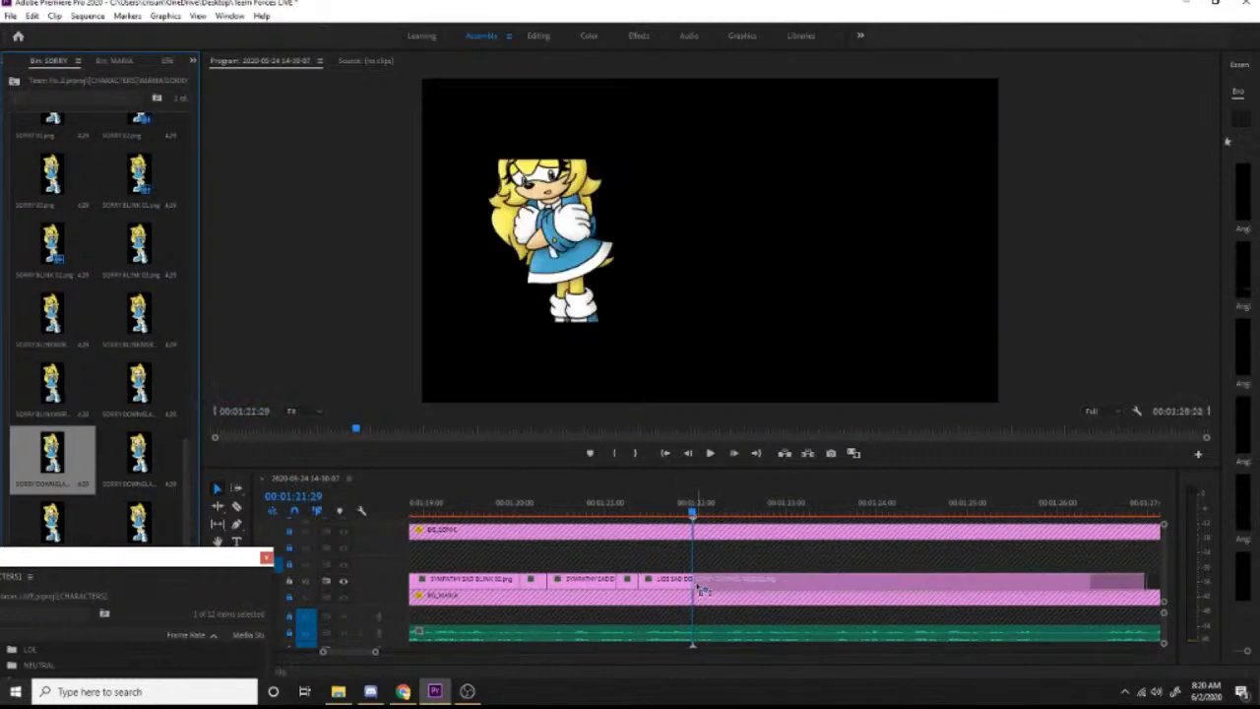
left_click(674, 509)
key("space")
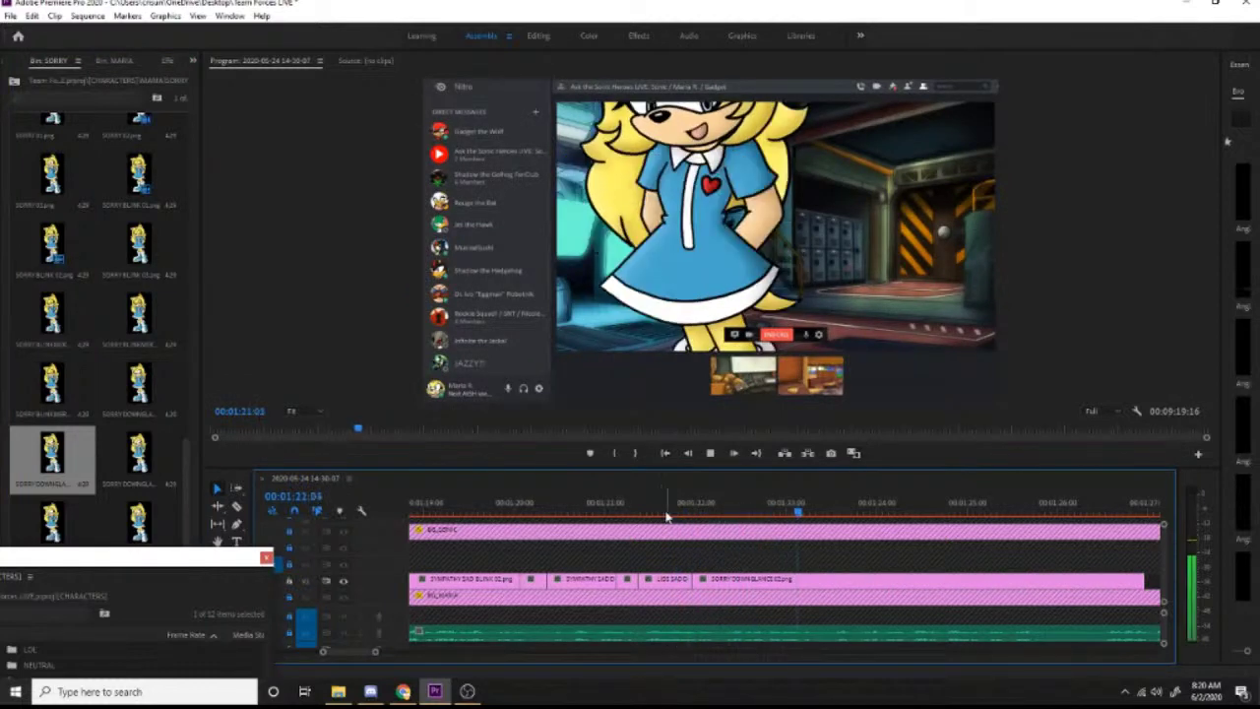
key("space")
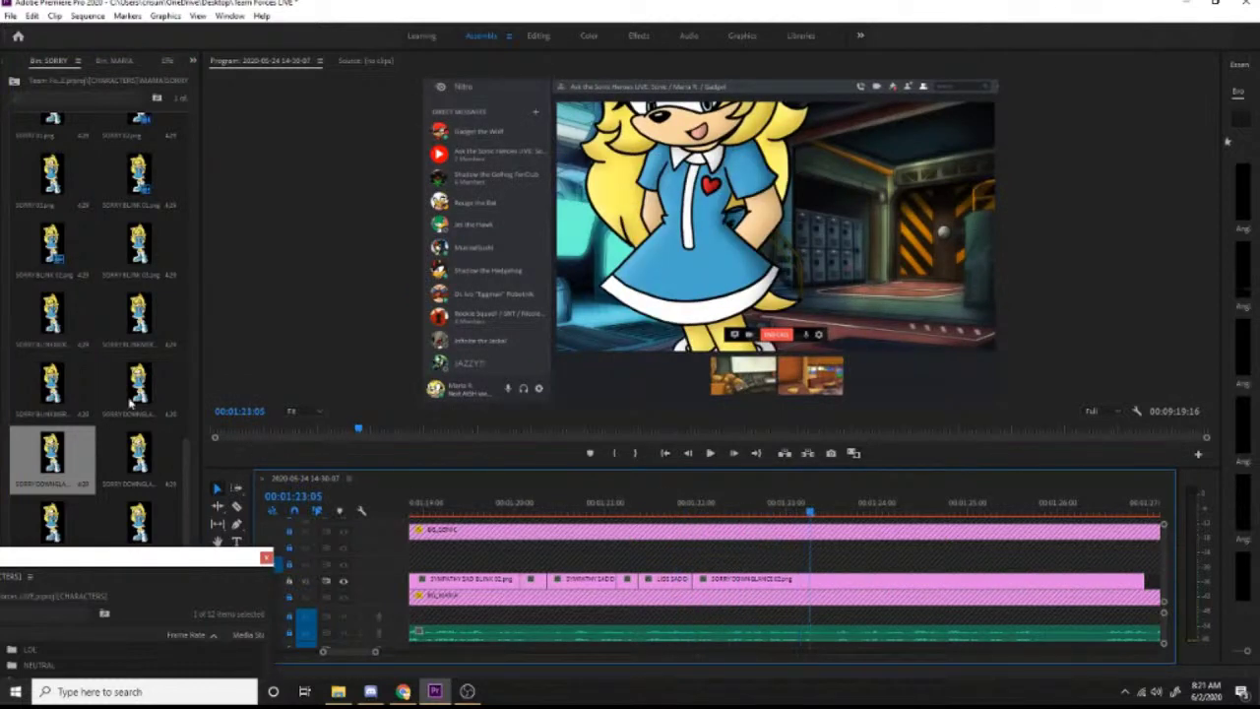
Step: Place SORRY DOWNGLANCE 01.png on V2 at 00:01:23:08 and SORRY DOWNGLANCE 03.png at 00:01:23:15
left_click_drag(143, 394, 805, 576)
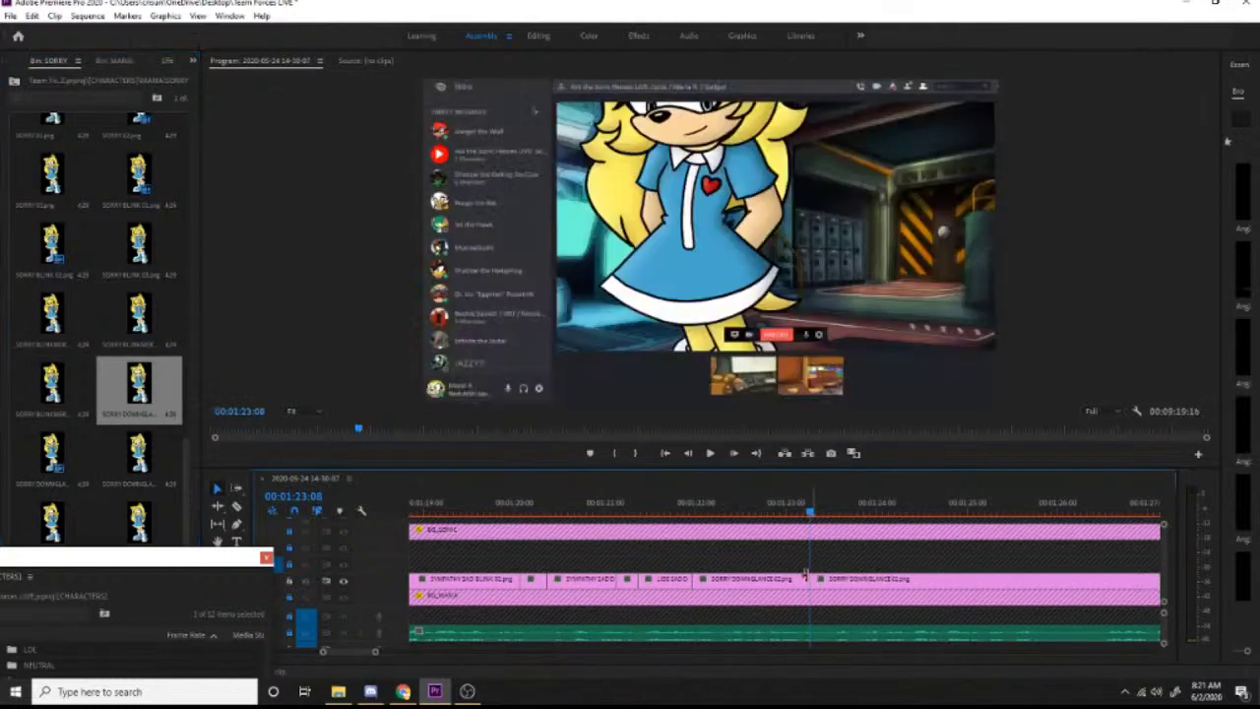
left_click_drag(842, 501, 572, 507)
key("space")
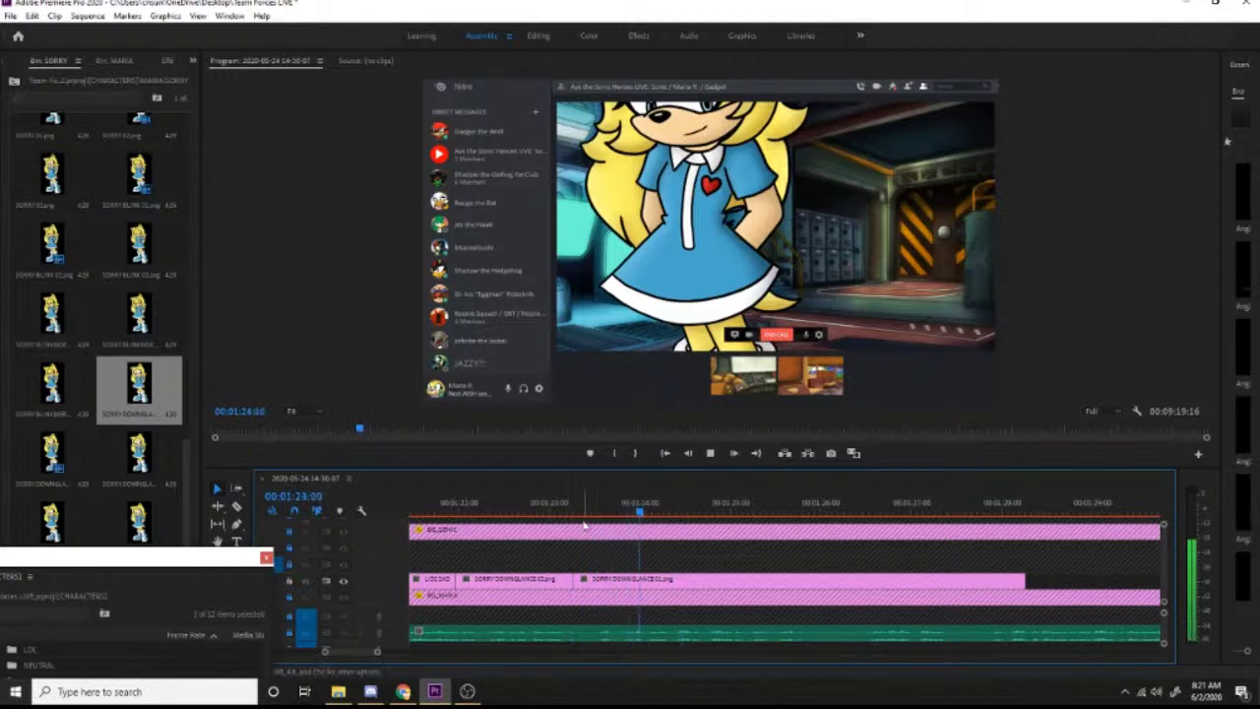
key("space")
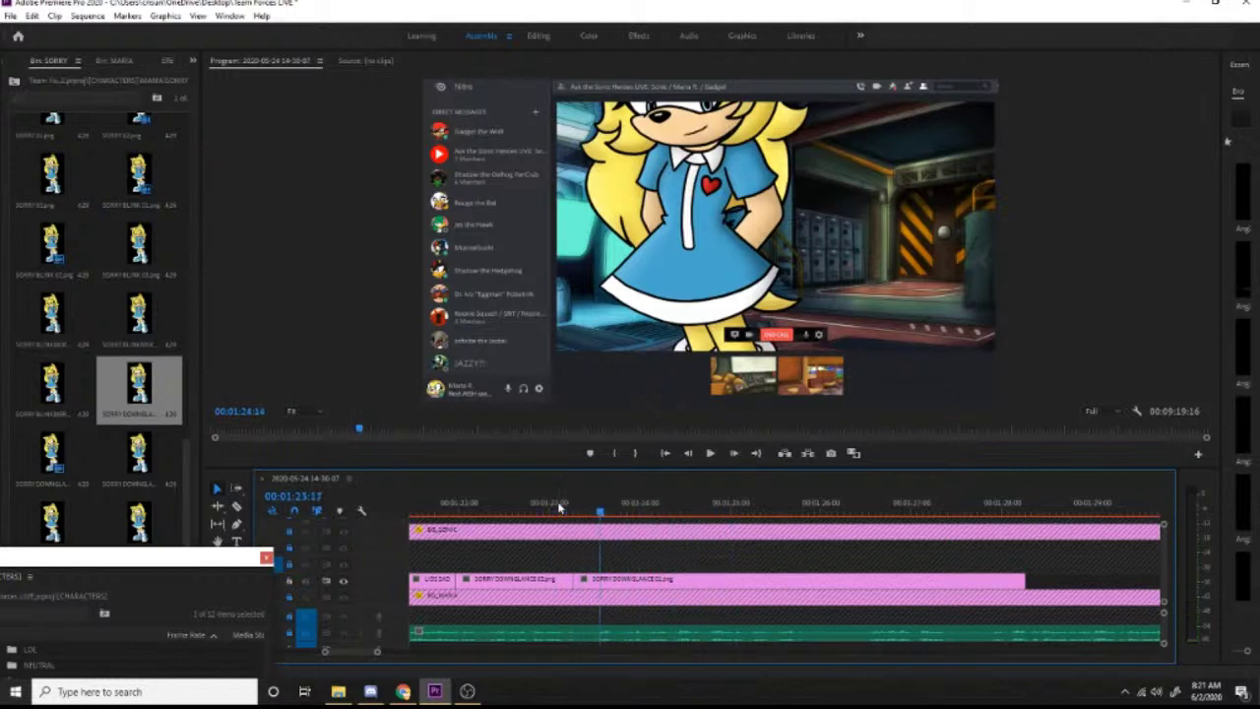
left_click_drag(605, 506, 596, 511)
left_click_drag(137, 452, 616, 580)
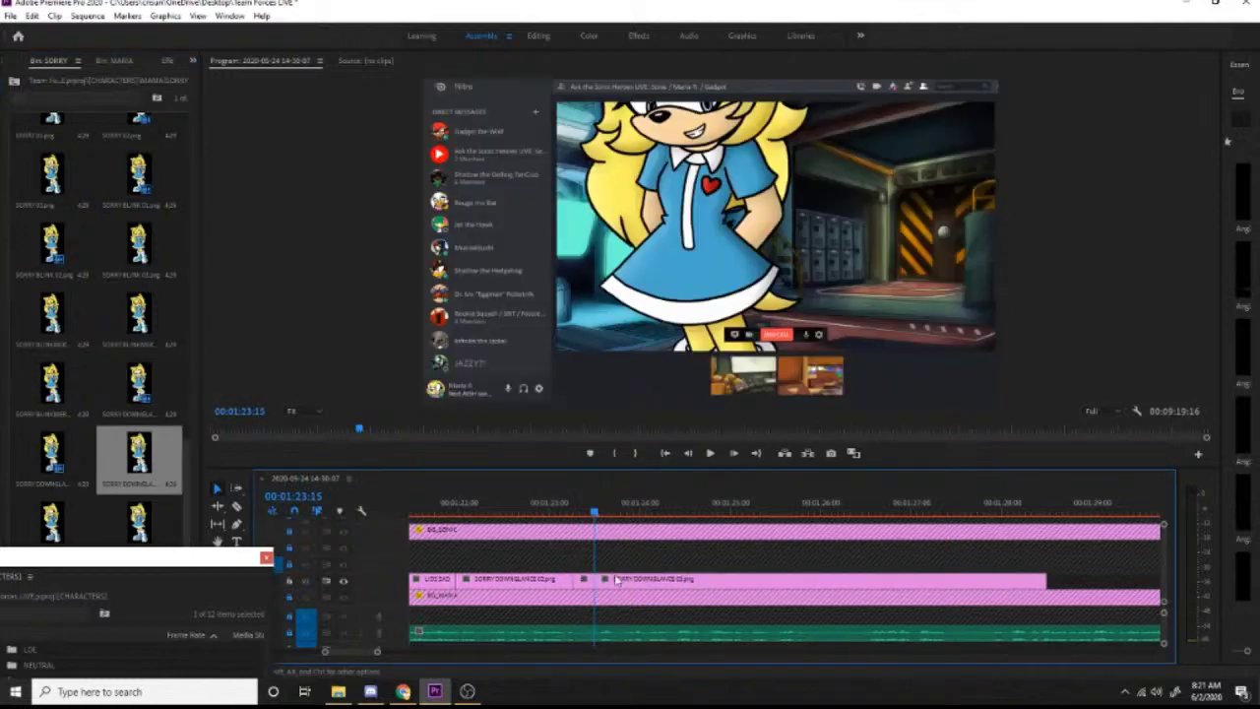
Step: Place SORRY UPGLANCE 02.png on V2 at about 00:01:24:09 and play on to 00:01:25:27
left_click(52, 452)
left_click(585, 509)
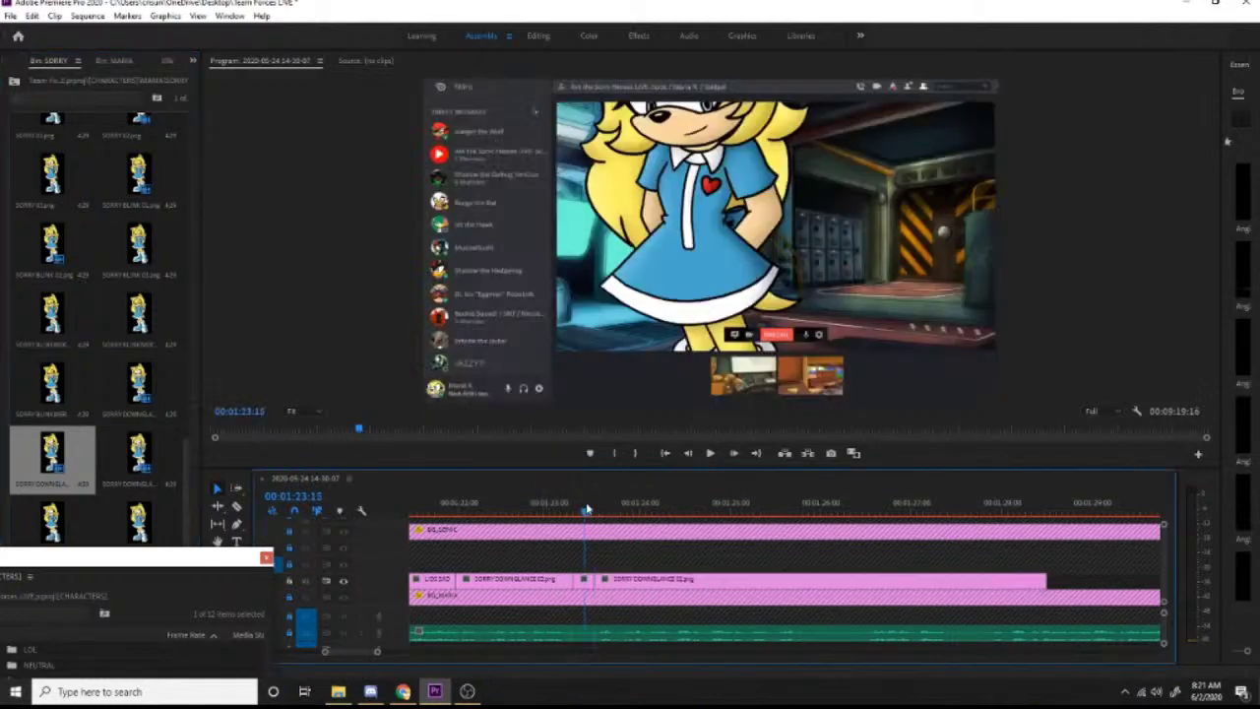
key("space")
left_click_drag(138, 516, 674, 584)
key("space")
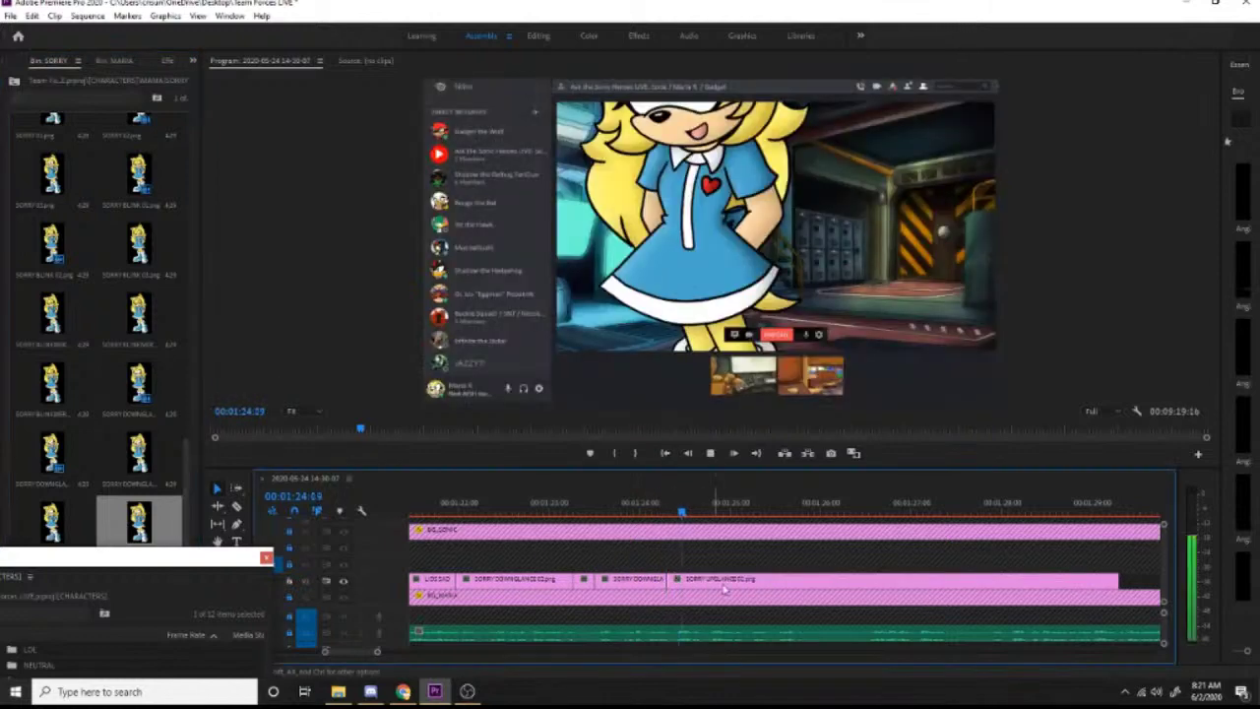
key("space")
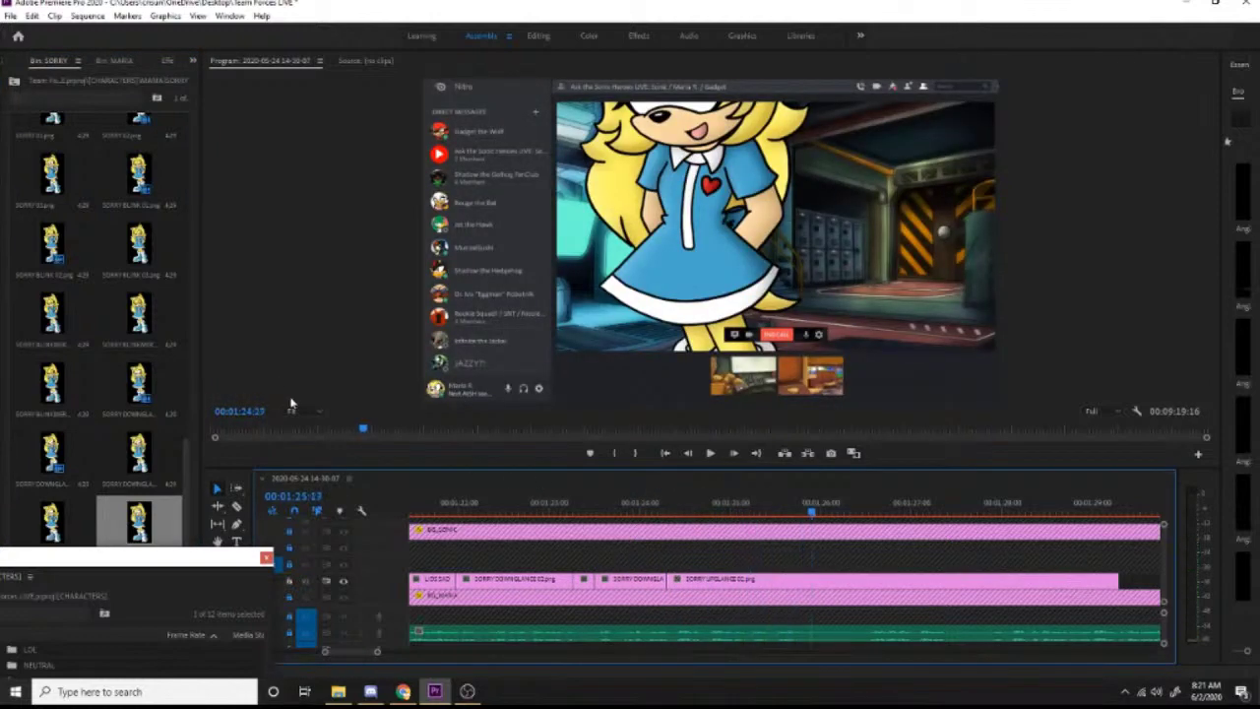
Step: Place SERIOUS SORRY 01.png on V2 at 00:01:25:27 and replay that moment, stopping at 00:01:26:15
left_click_drag(187, 487, 190, 126)
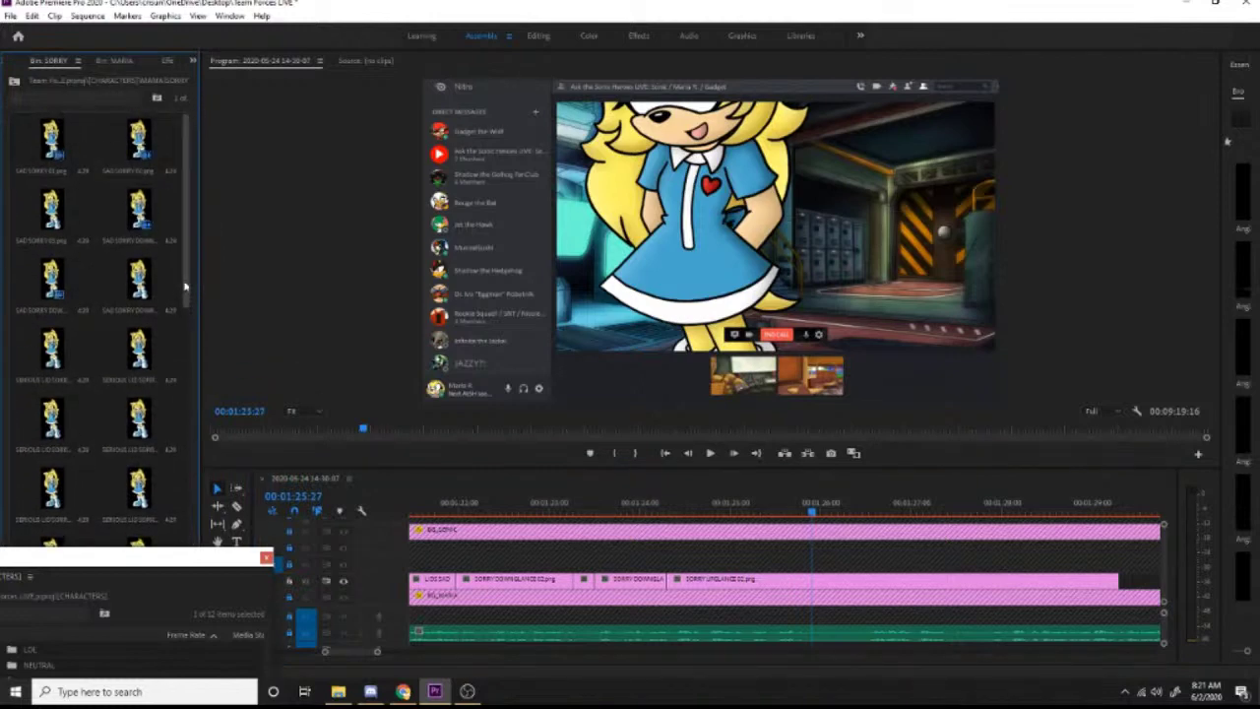
left_click_drag(186, 278, 181, 339)
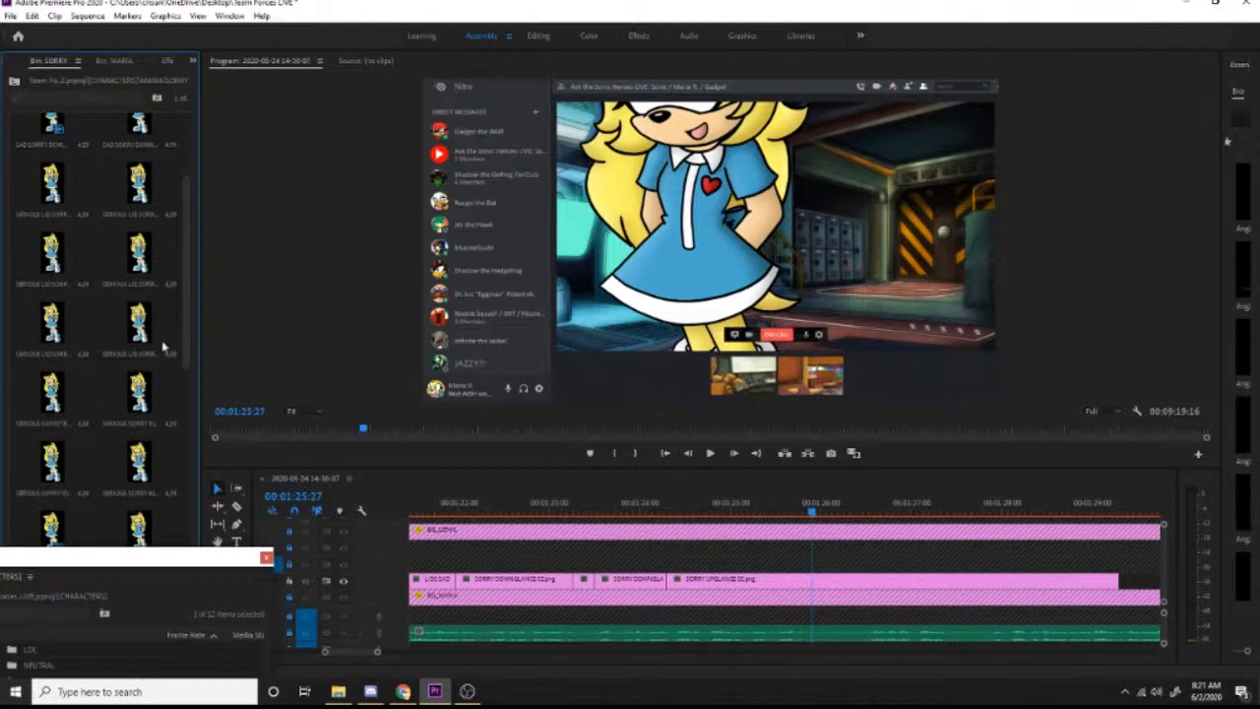
left_click_drag(54, 394, 630, 415)
left_click_drag(793, 522, 817, 579)
left_click(1122, 509)
left_click_drag(1158, 511, 529, 504)
key("space")
key("space")
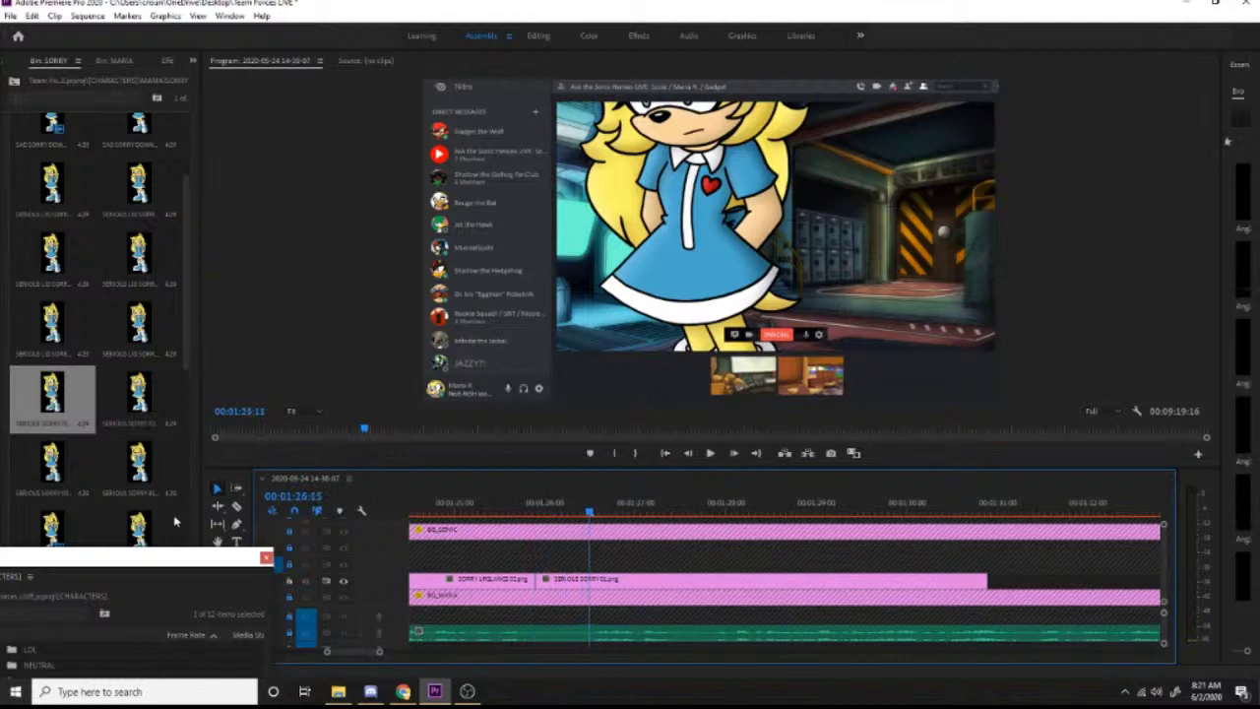
Step: Bring the floating CHARACTERS bin back into view and close the SORRY and MARIA bins
left_click_drag(195, 559, 268, 271)
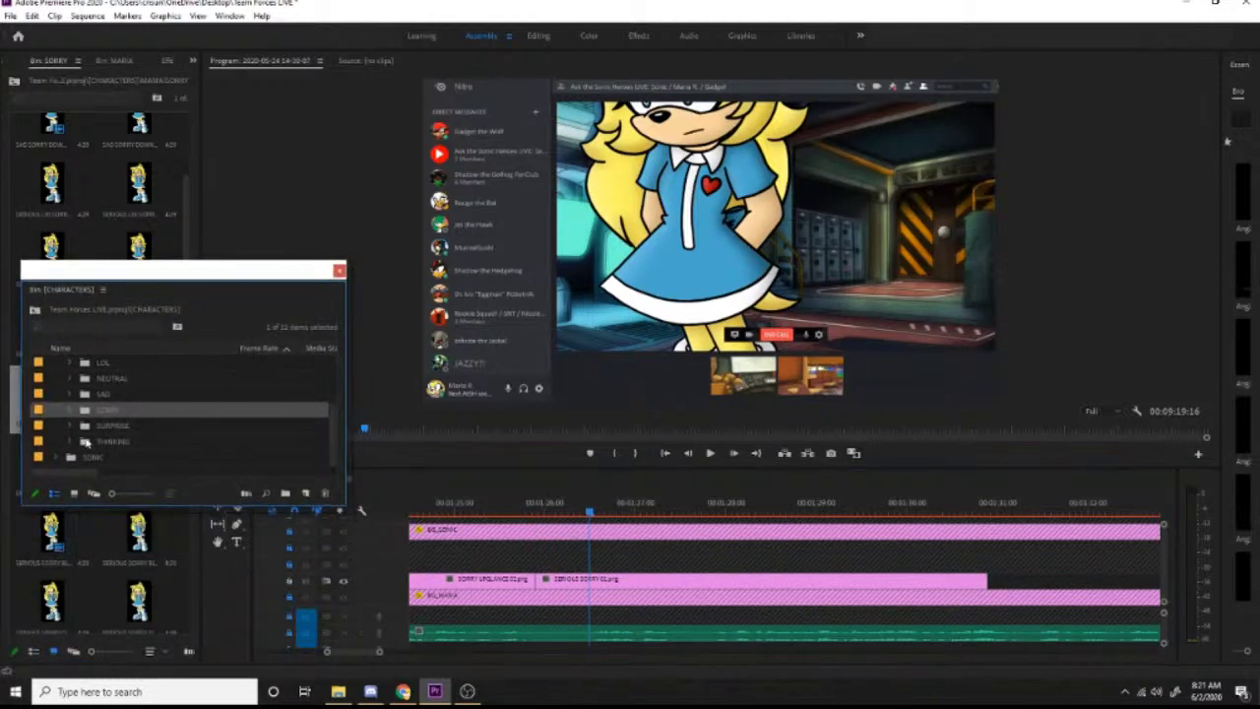
left_click(77, 61)
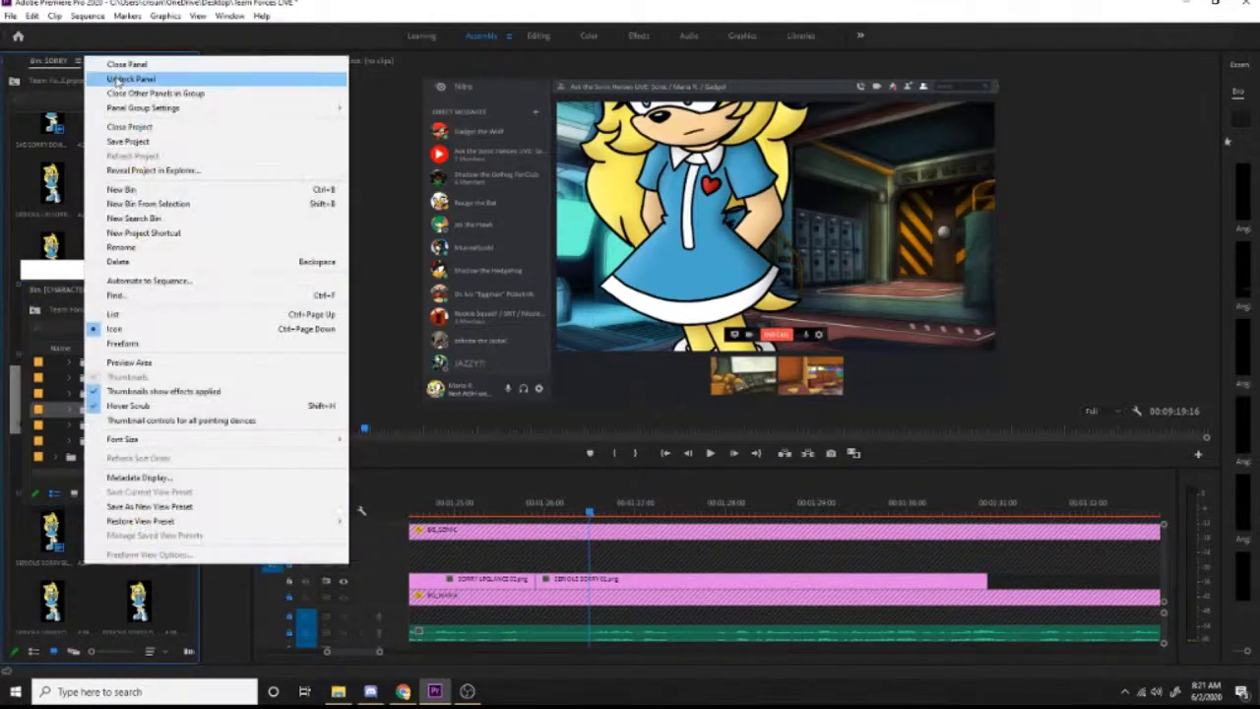
left_click(119, 65)
left_click(78, 61)
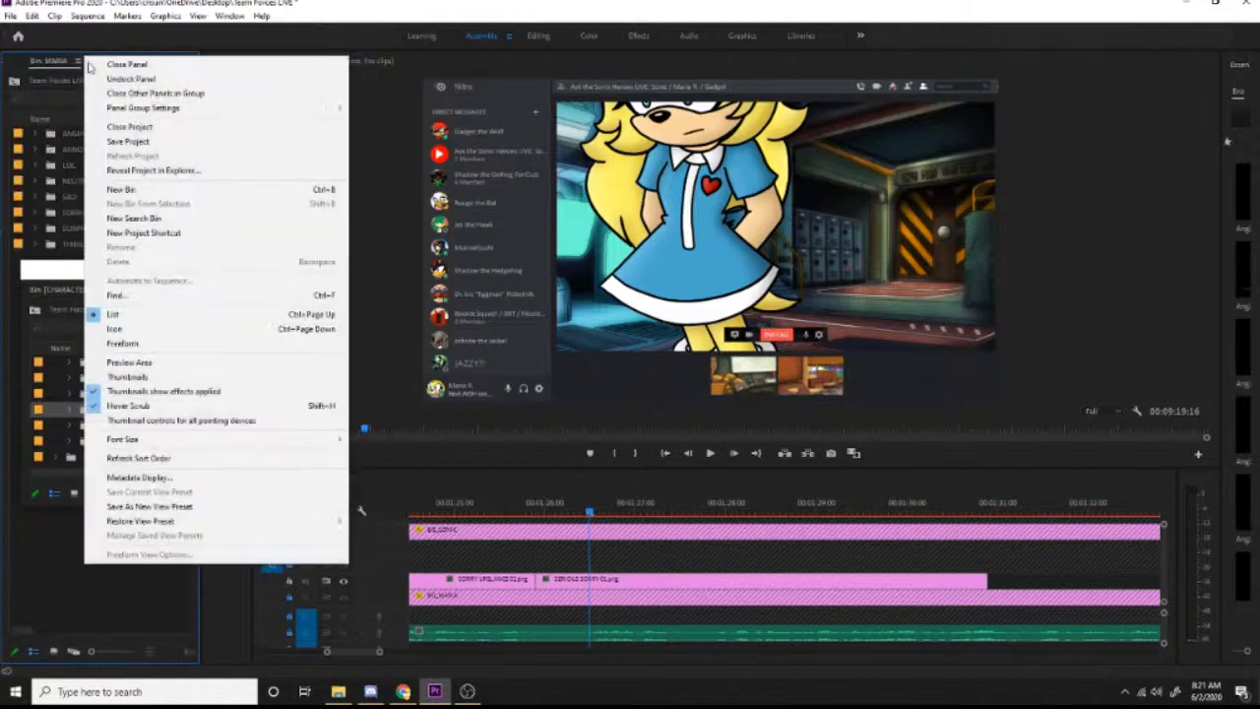
left_click(119, 65)
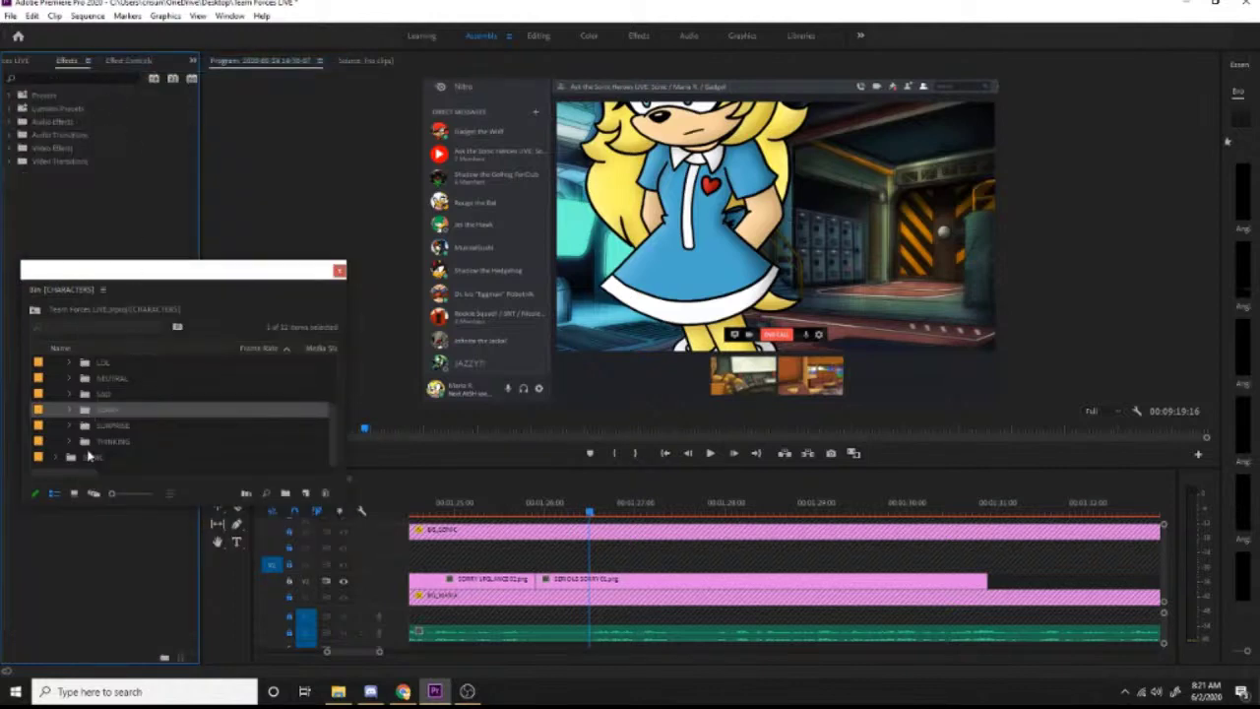
Step: Open Maria's THINKING bin, clear the floating CHARACTERS bin away and place SYMPATHY BLINKMERRY 02.png on V2 at 00:01:26:15
double_click(90, 441)
left_click_drag(272, 282, 105, 562)
left_click_drag(190, 259, 200, 525)
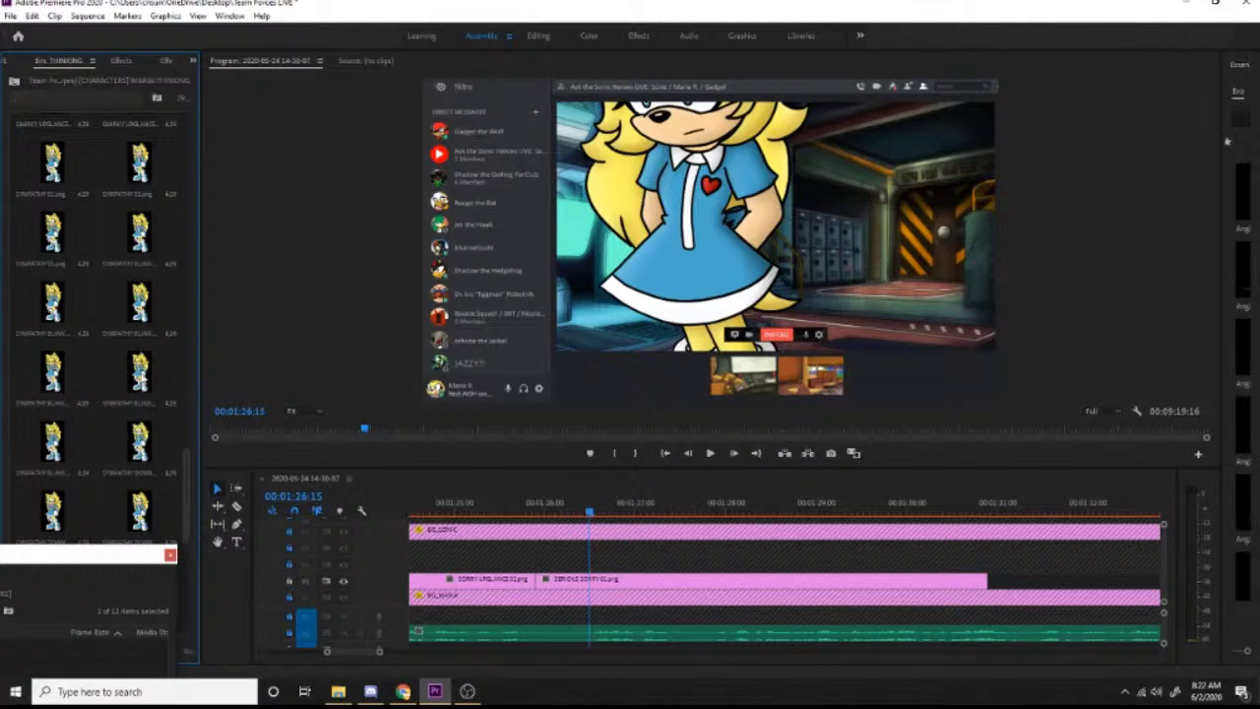
left_click_drag(148, 379, 589, 579)
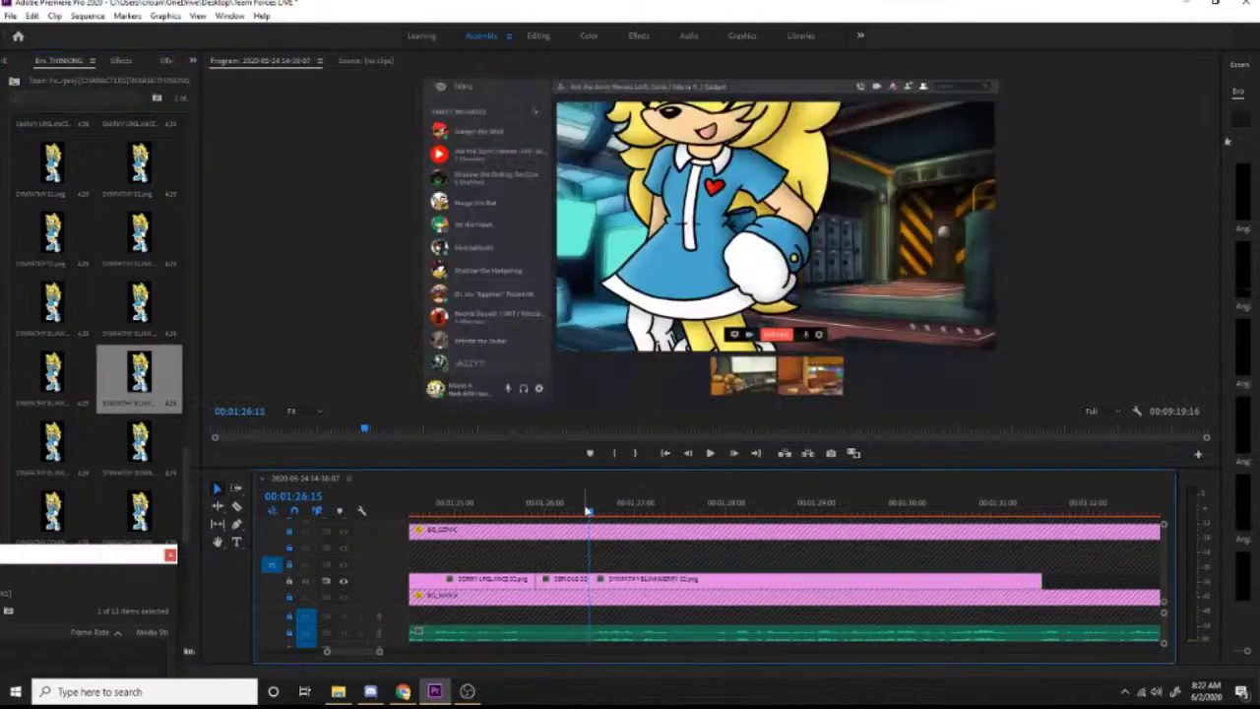
Step: Place SYMPATHY BLINKMERRY 01.png on V2 at about 00:01:27:10 and replay that moment, stopping at about 00:01:27:26
left_click_drag(587, 510, 665, 511)
left_click_drag(65, 386, 661, 576)
key("space")
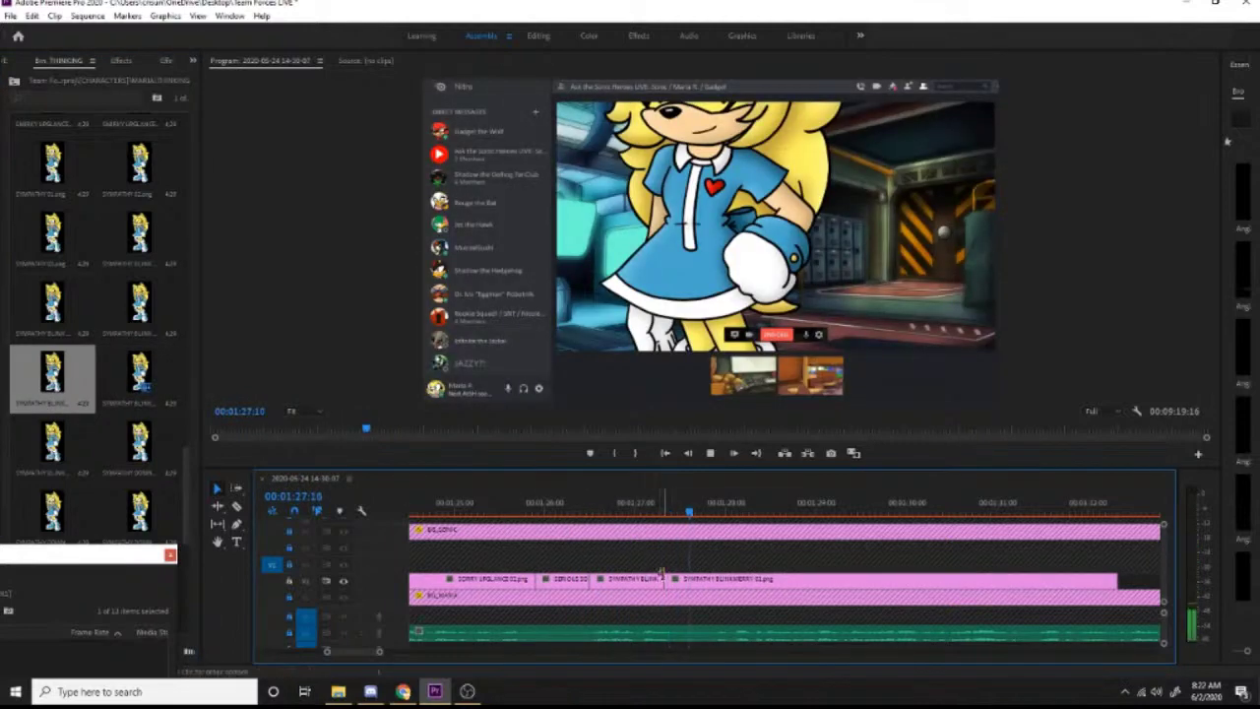
left_click_drag(666, 510, 659, 509)
key("space")
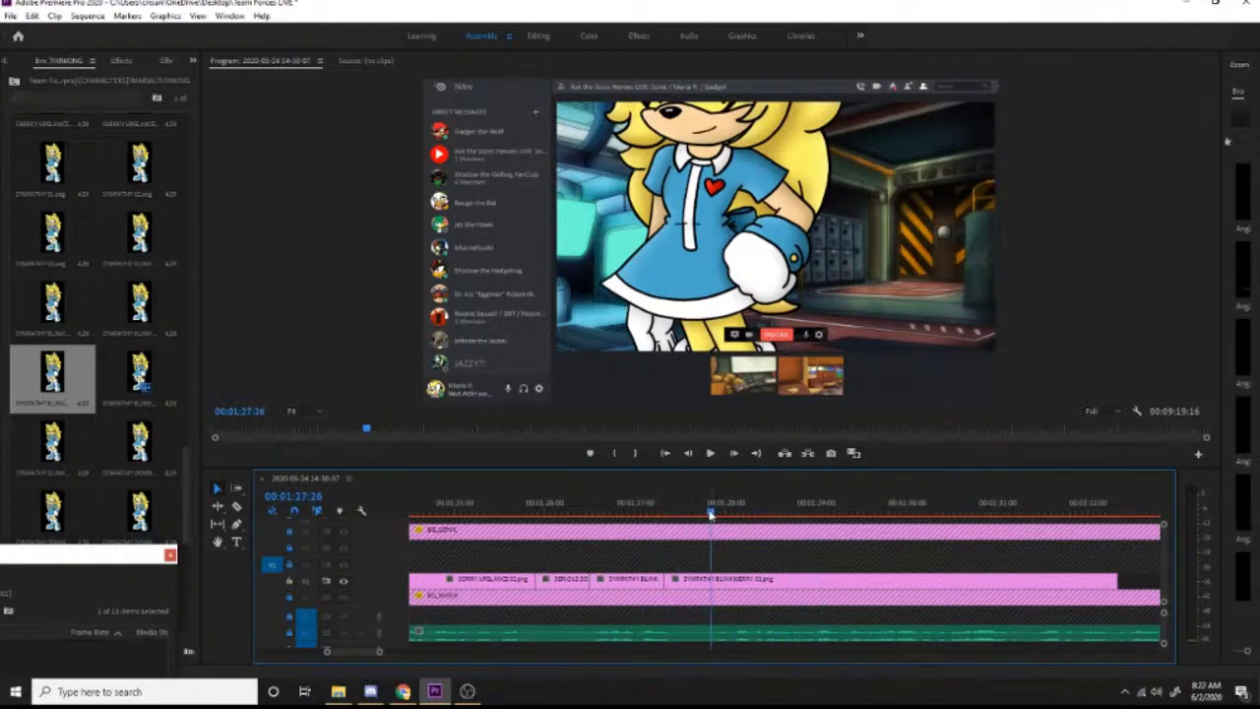
Step: Close the THINKING bin, open Maria's NEUTRAL bin and move the floating CHARACTERS bin out of the way
left_click(92, 62)
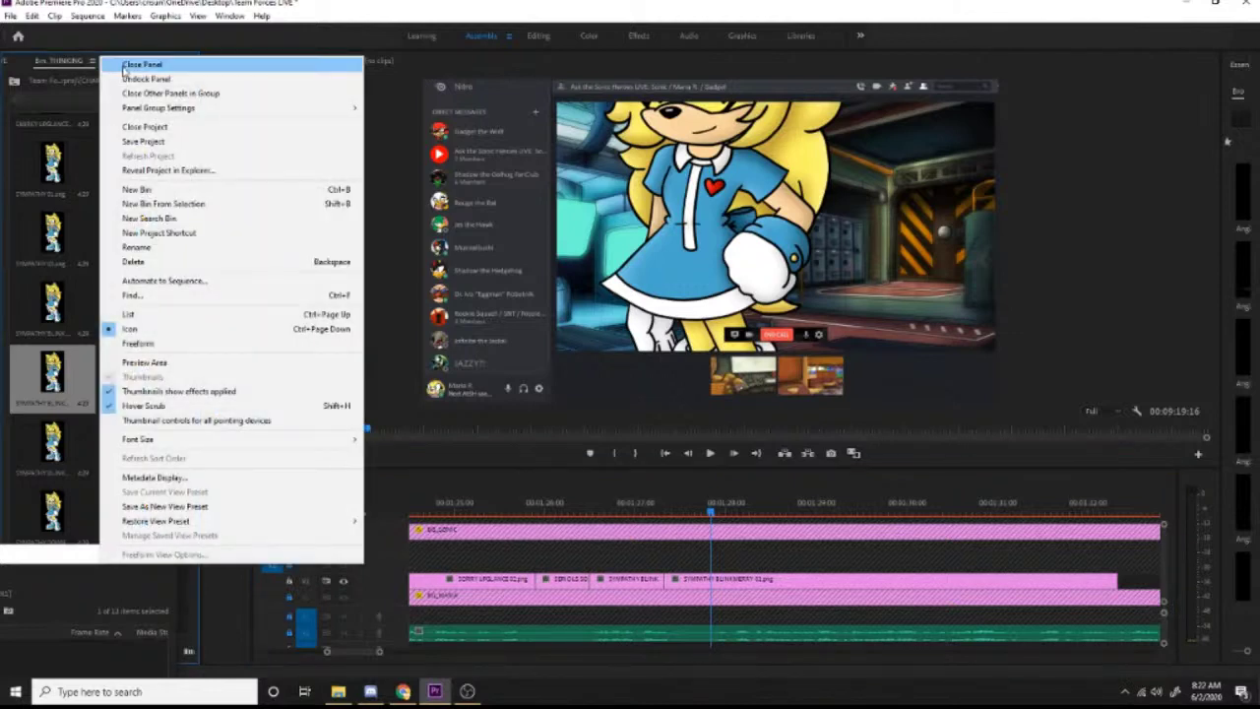
left_click(124, 66)
left_click_drag(91, 563, 261, 229)
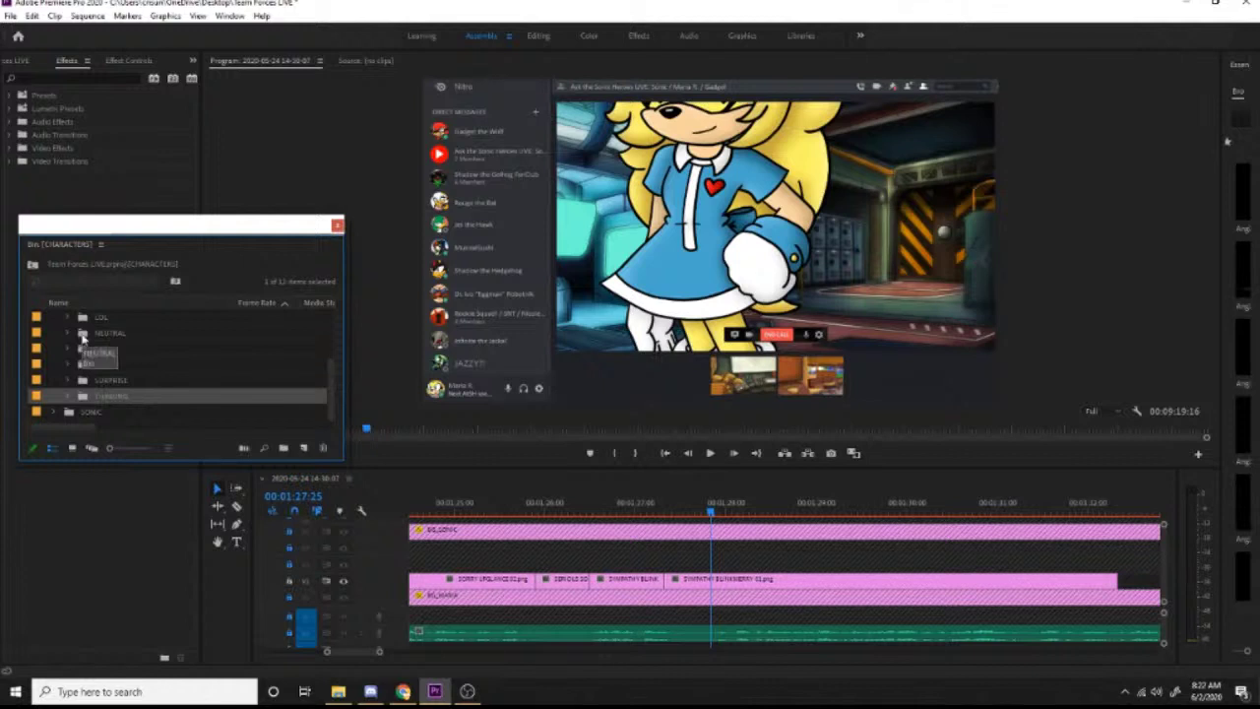
double_click(82, 336)
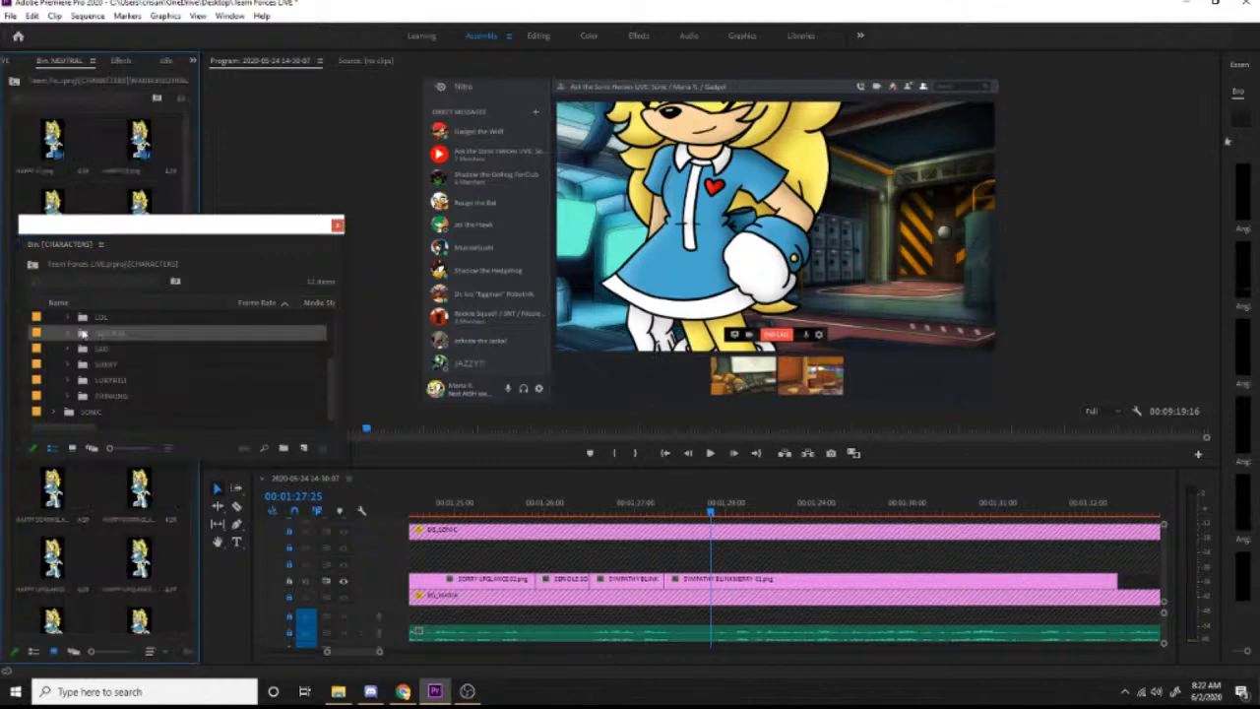
left_click_drag(223, 229, 157, 597)
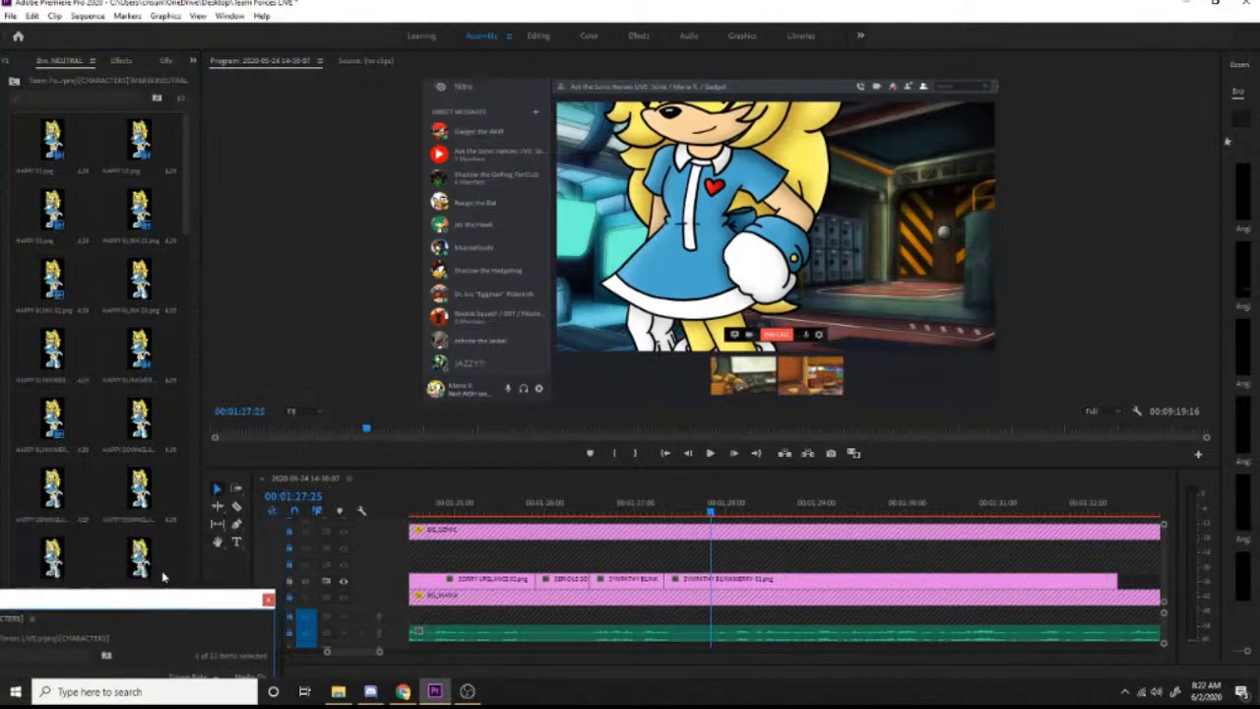
Step: Place LISTENING DOWNGLANCE 02.png on V2 at 00:01:27:25 and play through it, stopping at 00:01:29:18
scroll(128, 364, "down", 5)
scroll(128, 364, "down", 4)
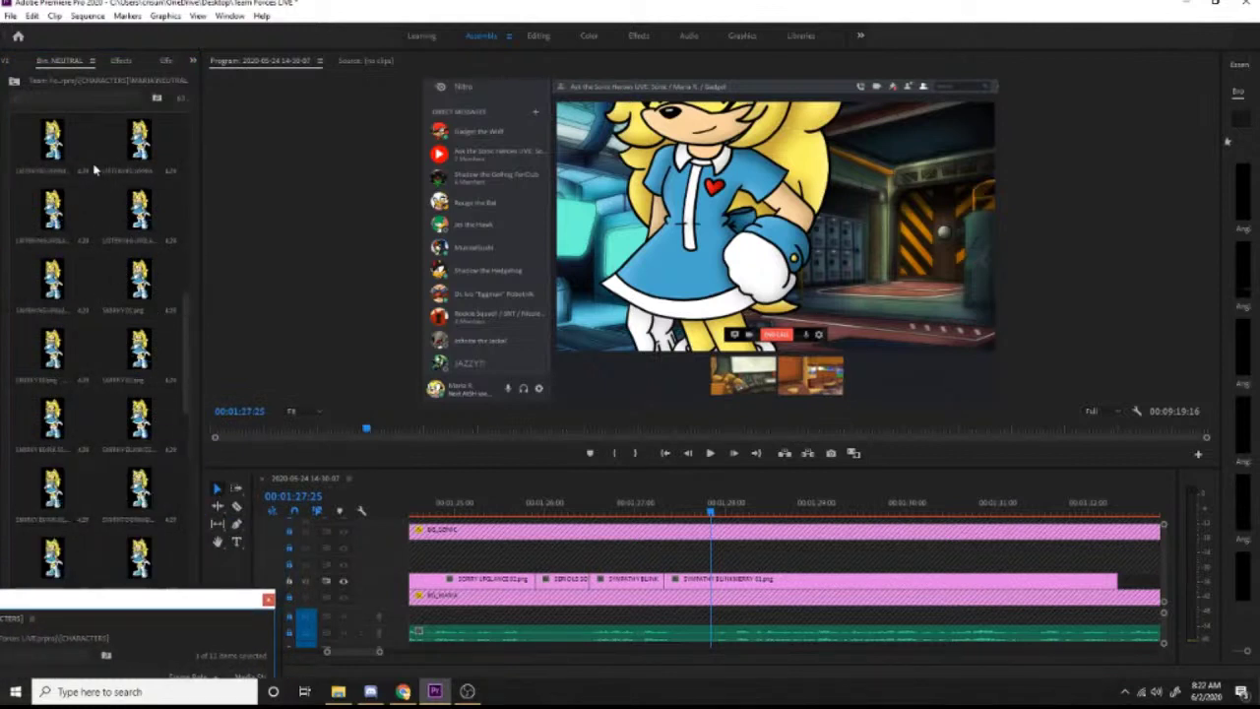
left_click_drag(141, 150, 715, 579)
left_click_drag(55, 148, 718, 582)
key("space")
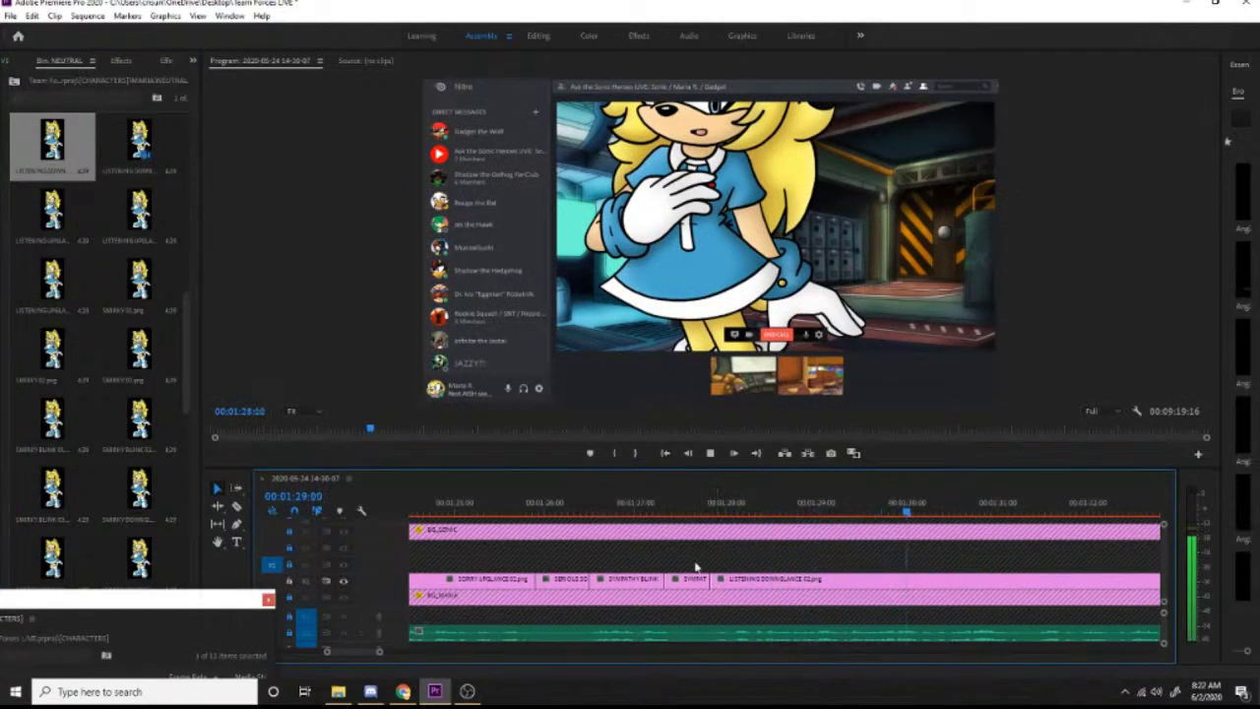
key("Up")
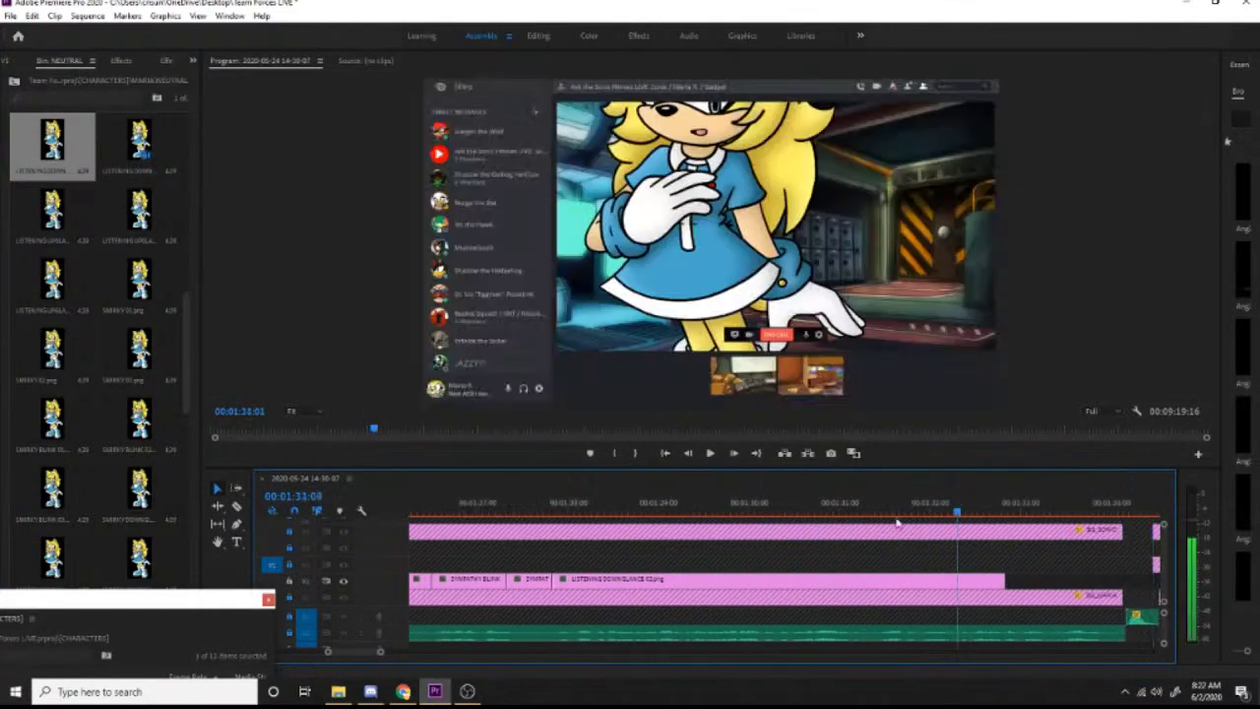
key("space")
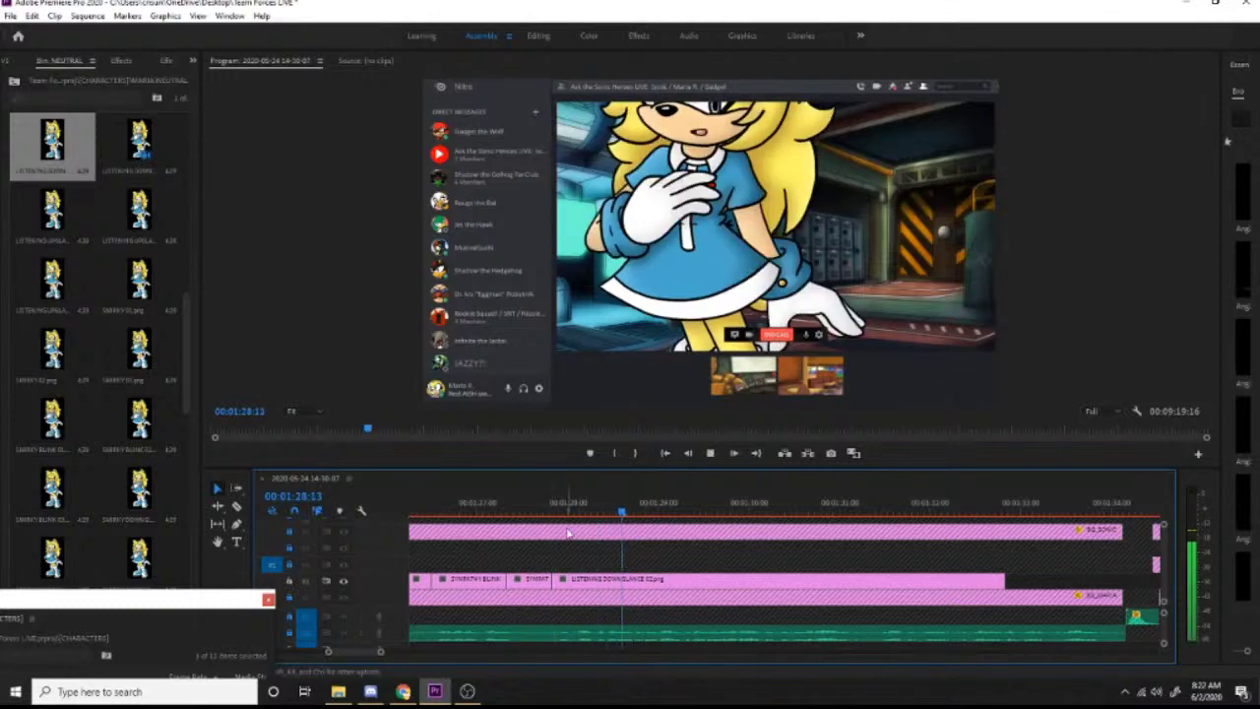
key("space")
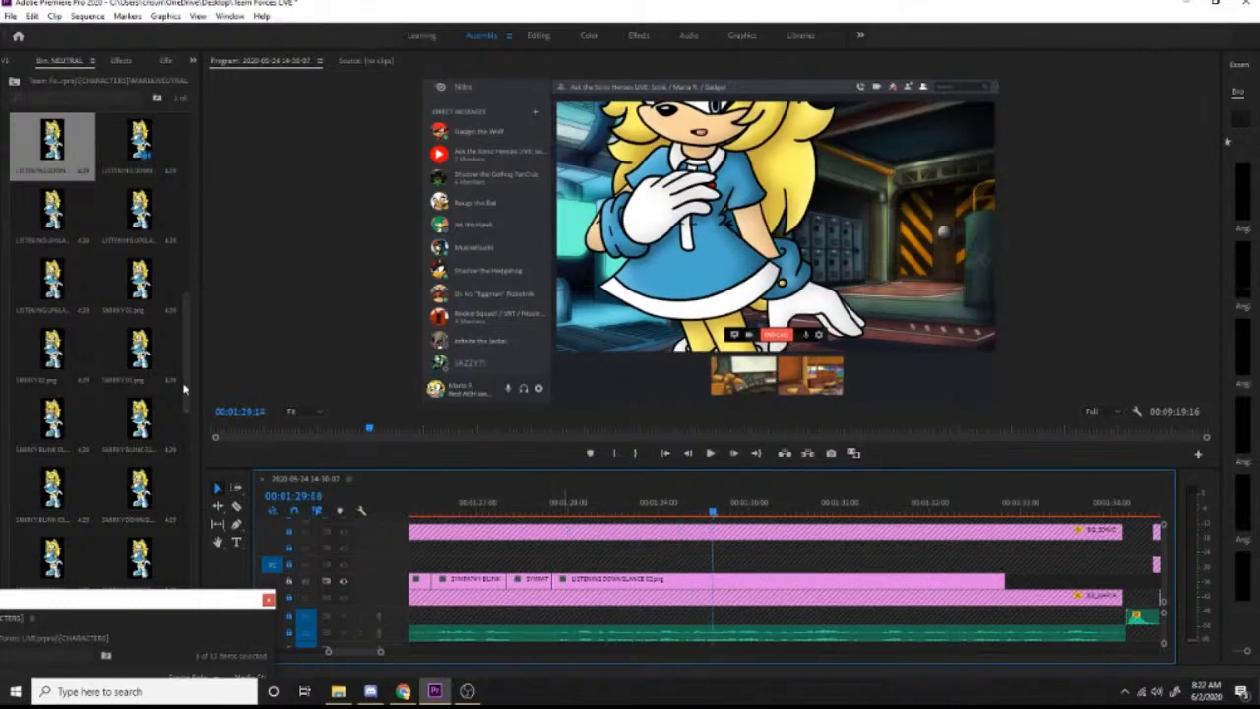
Step: Place SYMPATHY DOWNGLANCE 02.png on V2 at 00:01:29:18 and SYMPATHY BLINKMERRY 02.png at 00:01:30:07
left_click_drag(183, 389, 185, 554)
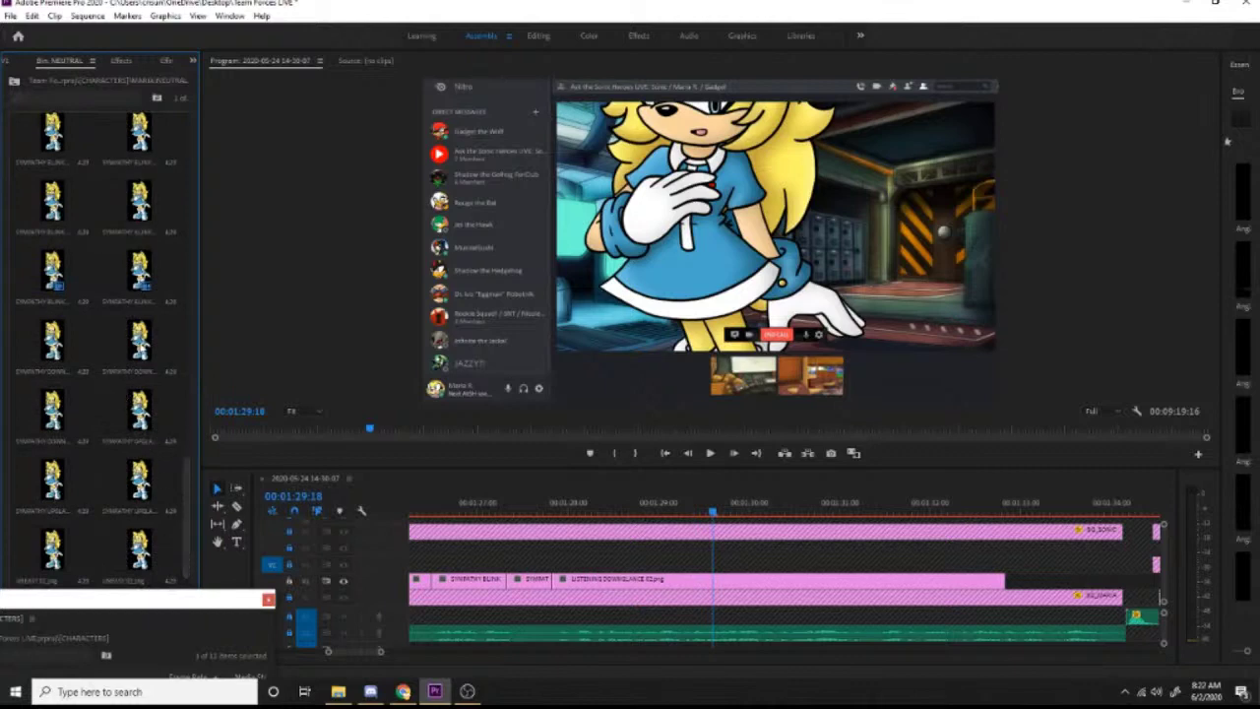
left_click_drag(153, 345, 719, 579)
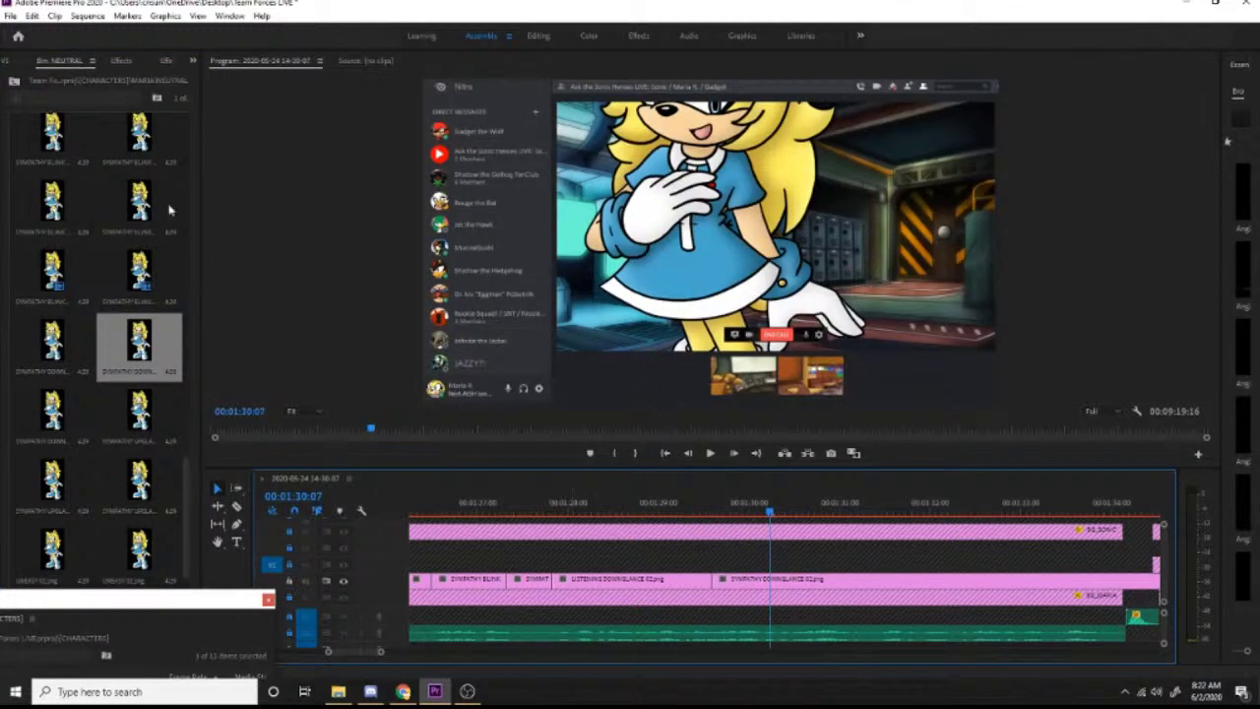
left_click_drag(56, 286, 762, 582)
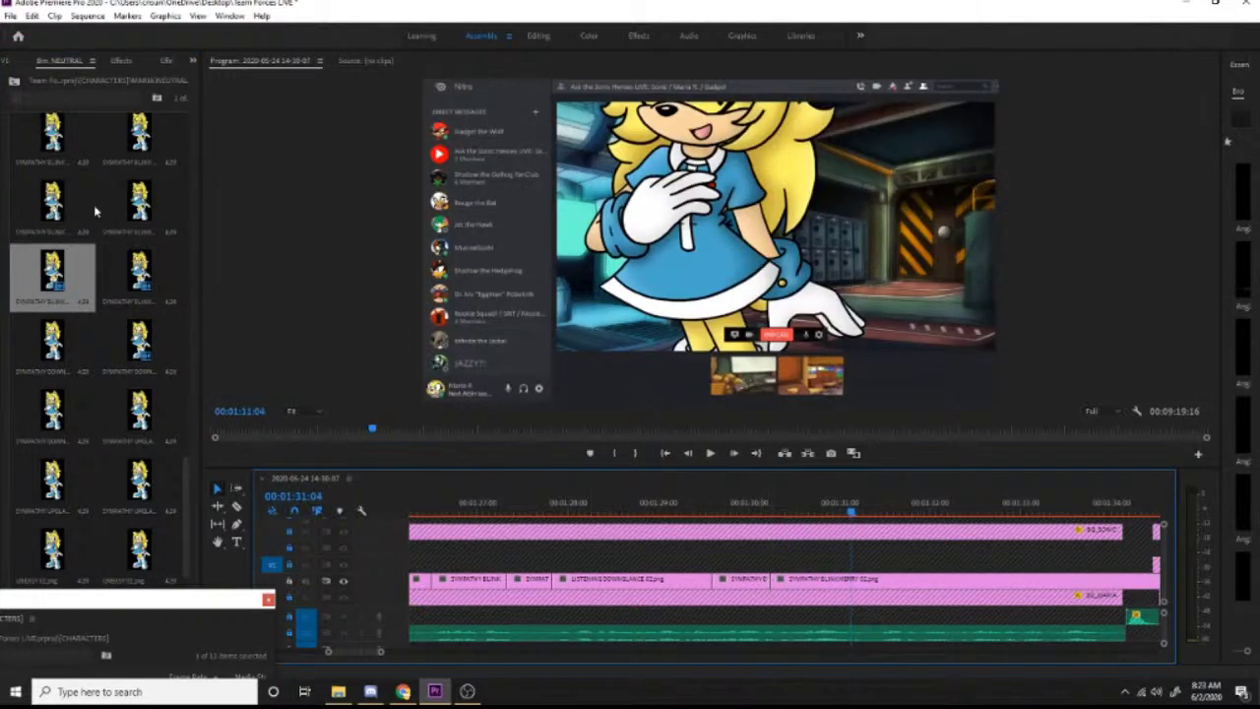
Step: Place SYMPATHY BLINKMERRY 01.png on V2 at 00:01:31:04 and replay that moment, stopping at 00:01:31:14
left_click_drag(139, 202, 848, 576)
key("space")
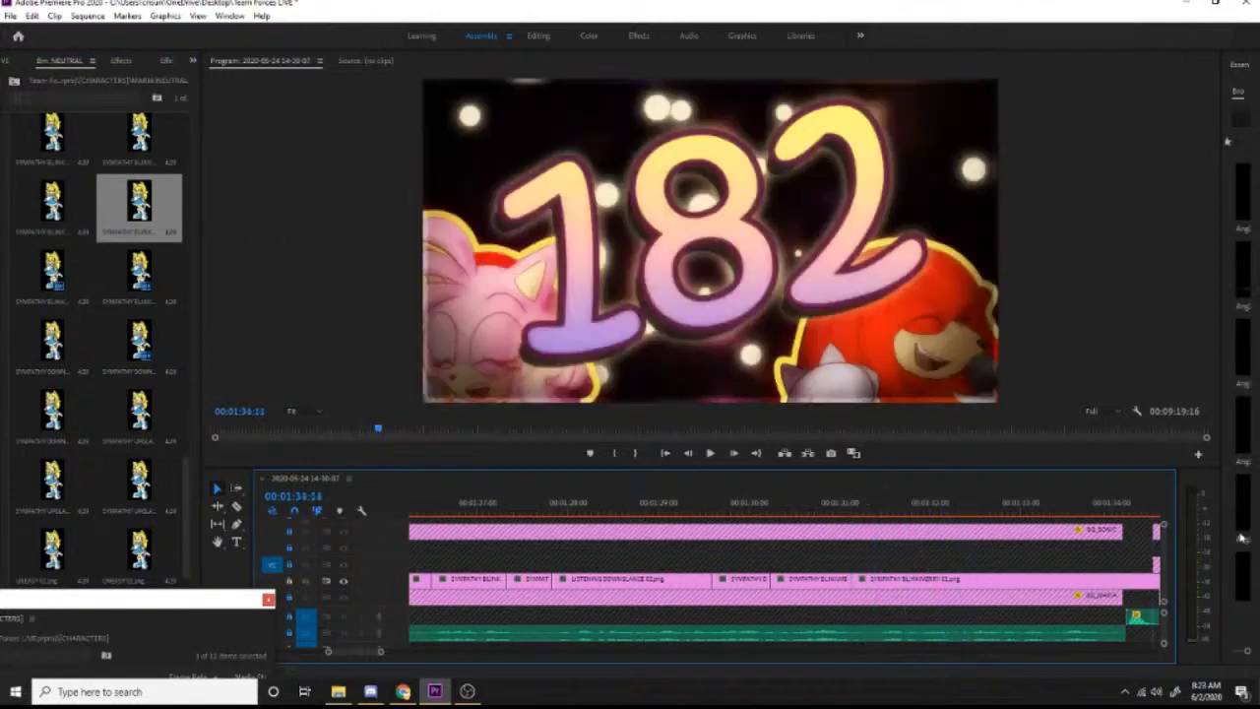
key("space")
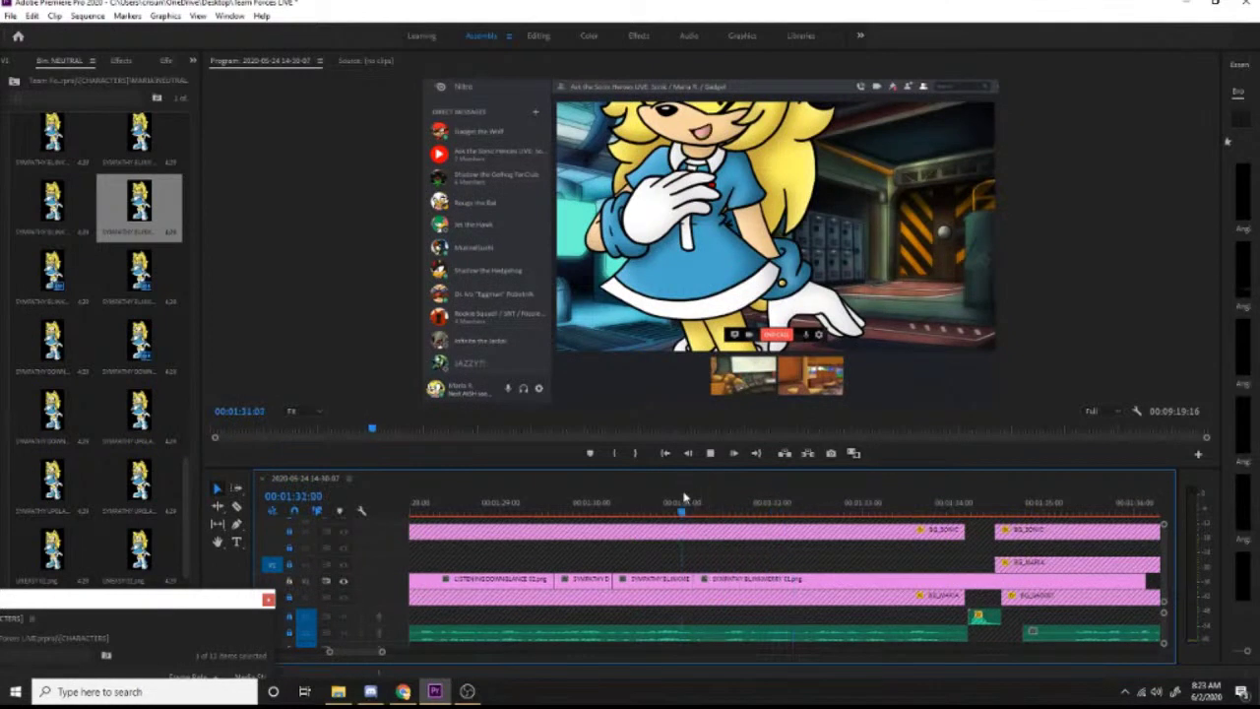
key("space")
Step: Place LISTENING DOWNGLANCE 02.png on V2 at 00:01:31:14 and play on to about 00:01:31:21
left_click_drag(185, 461, 191, 303)
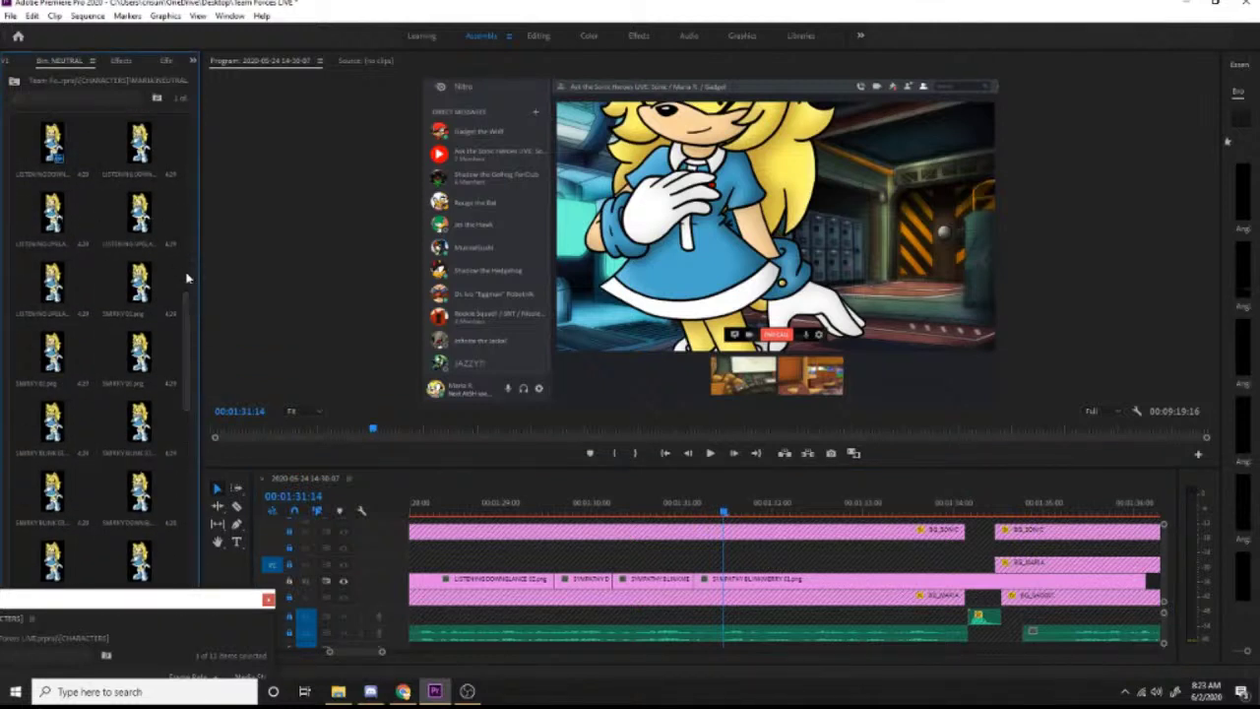
left_click_drag(188, 313, 191, 317)
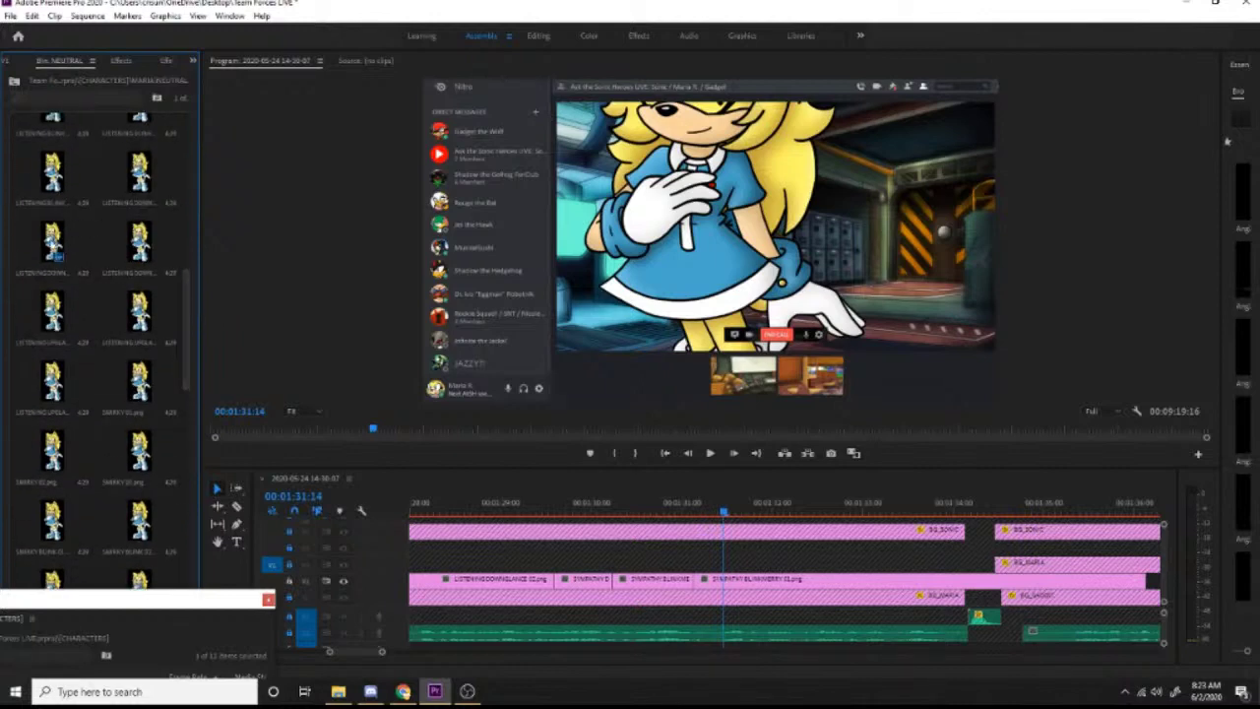
left_click_drag(56, 246, 732, 583)
key("space")
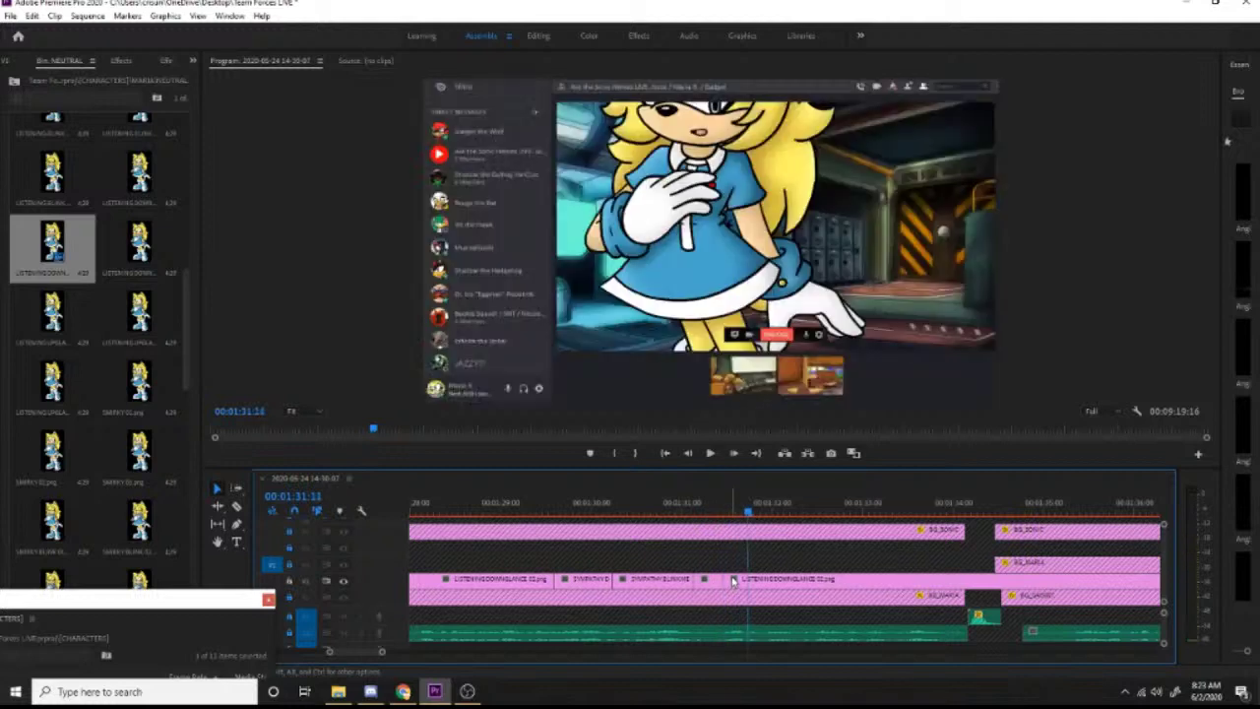
key("Left")
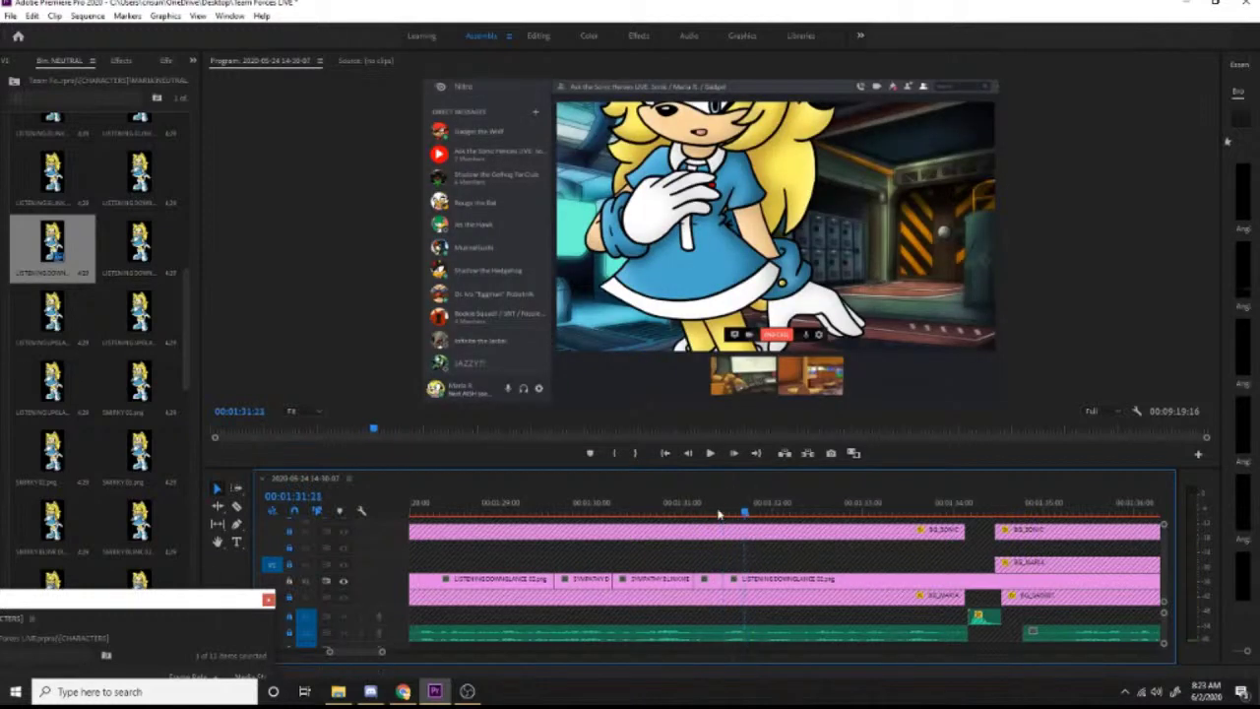
Step: Try LISTENING DOWNGLANCE 01.png on V2 at 00:01:31:21
left_click_drag(148, 190, 751, 581)
key("Right")
key("Right")
key("Right")
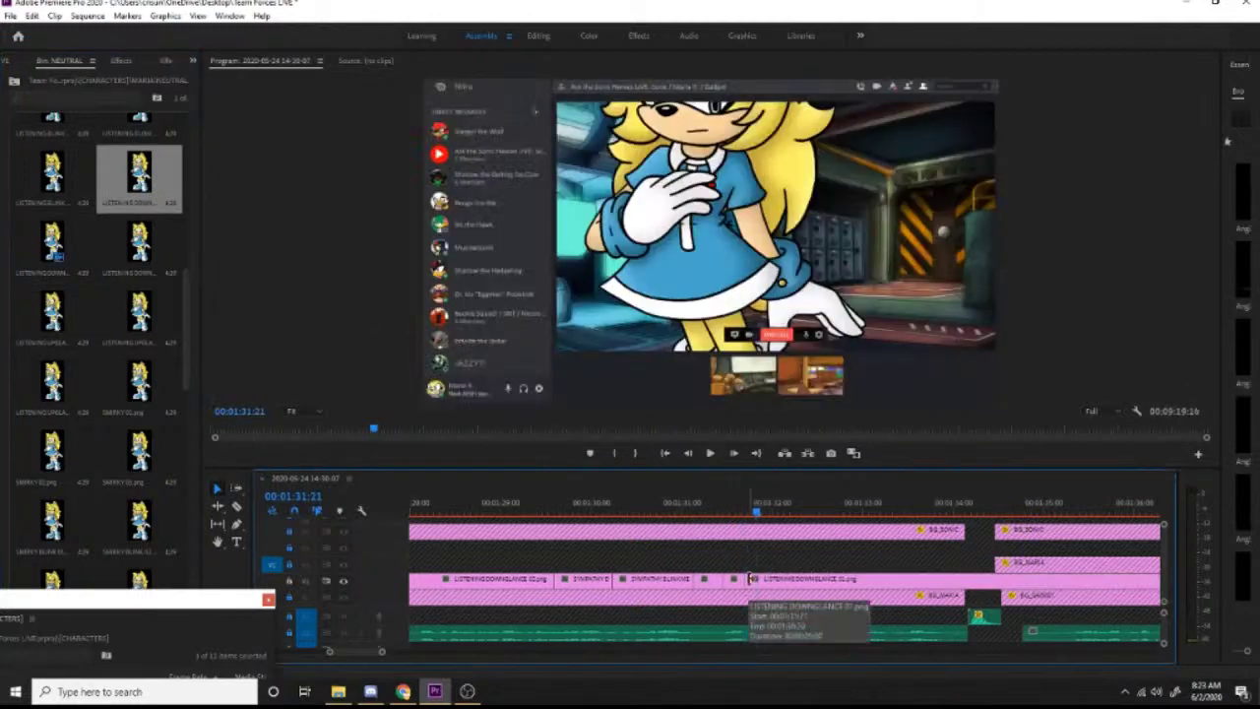
left_click_drag(52, 243, 384, 318)
Step: Place LISTENING DOWNGLANCE 03.png on V2 at 00:01:31:21 and advance to 00:01:31:27
left_click_drag(158, 251, 754, 582)
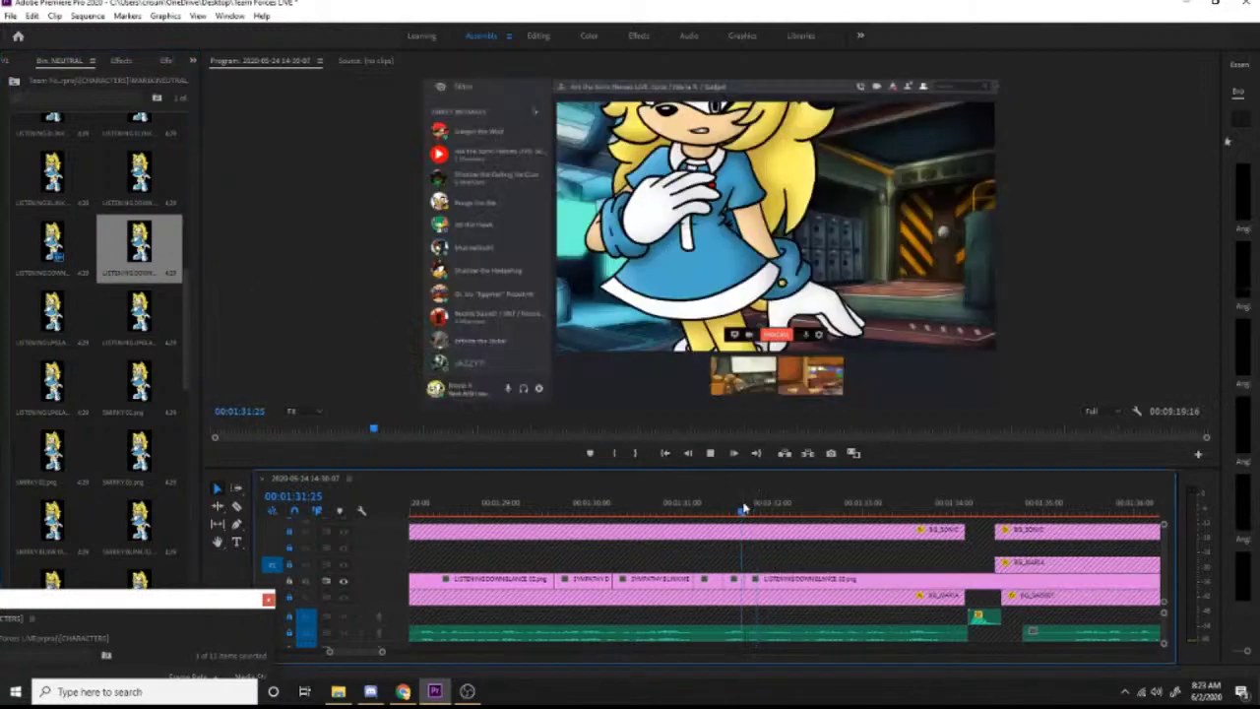
key("Right")
key("Right")
key("Right")
left_click_drag(767, 512, 764, 512)
Step: Place UNEASY DOWNGLANCE 02.png on V2 at 00:01:31:27 and UNEASY DOWNGLANCE 01.png at 00:01:32:05
left_click_drag(183, 313, 185, 558)
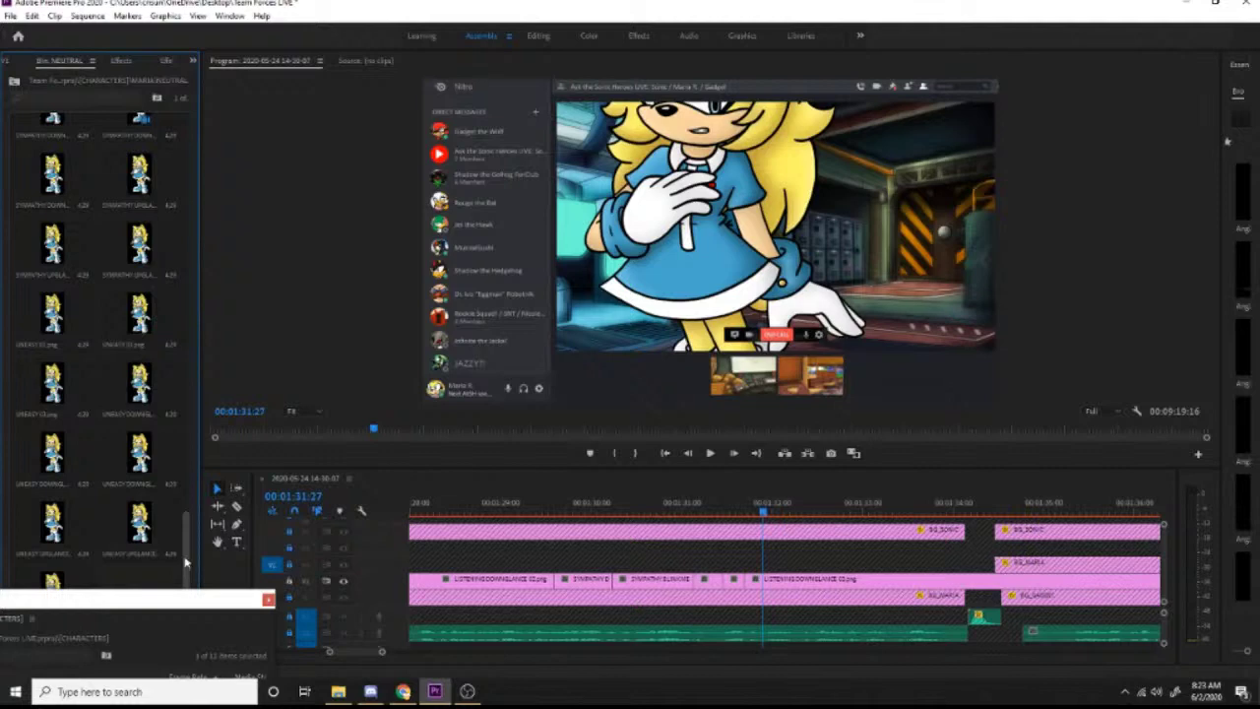
left_click_drag(57, 455, 771, 584)
key("space")
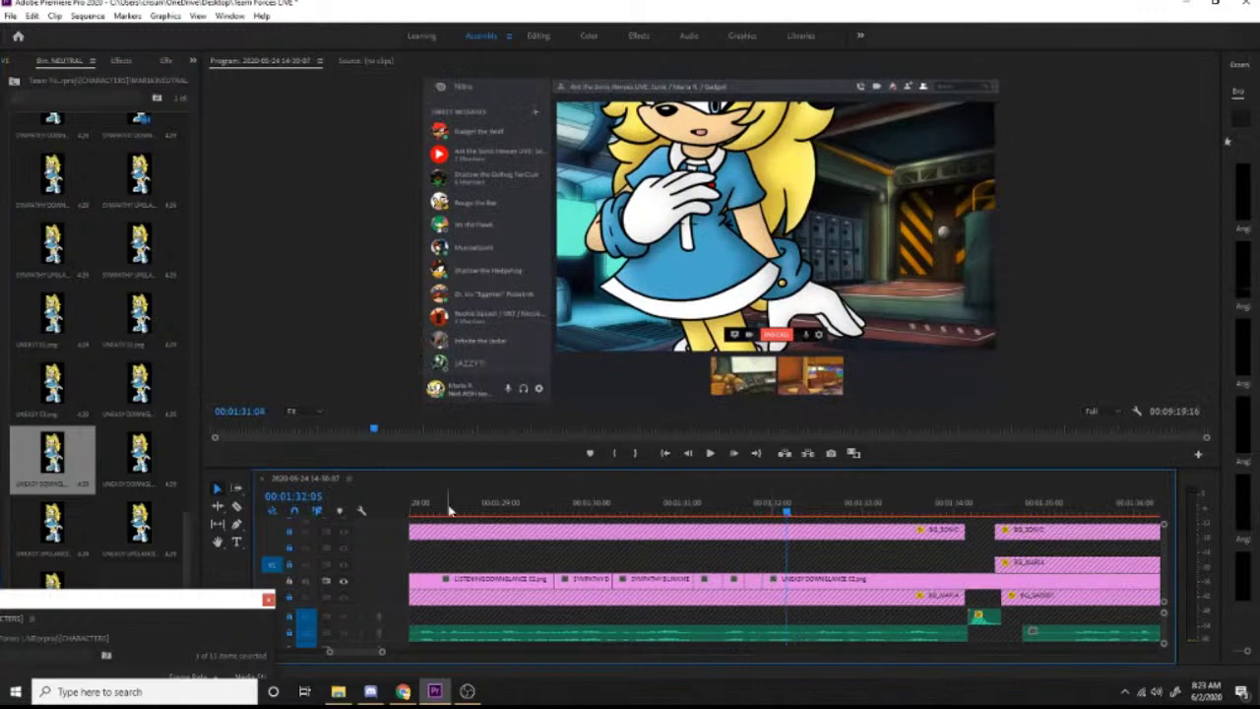
left_click_drag(139, 384, 797, 581)
left_click(784, 509)
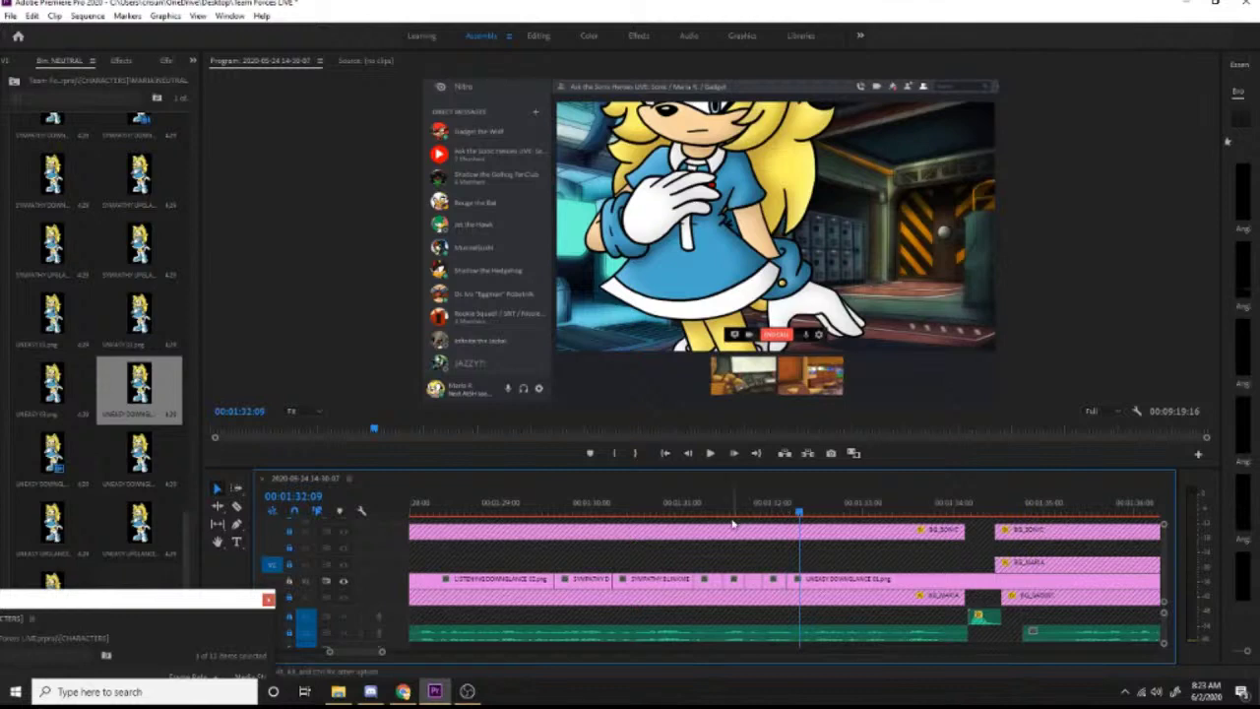
Step: Close the NEUTRAL bin, open Maria's SORRY bin and widen its panel slightly
left_click(90, 62)
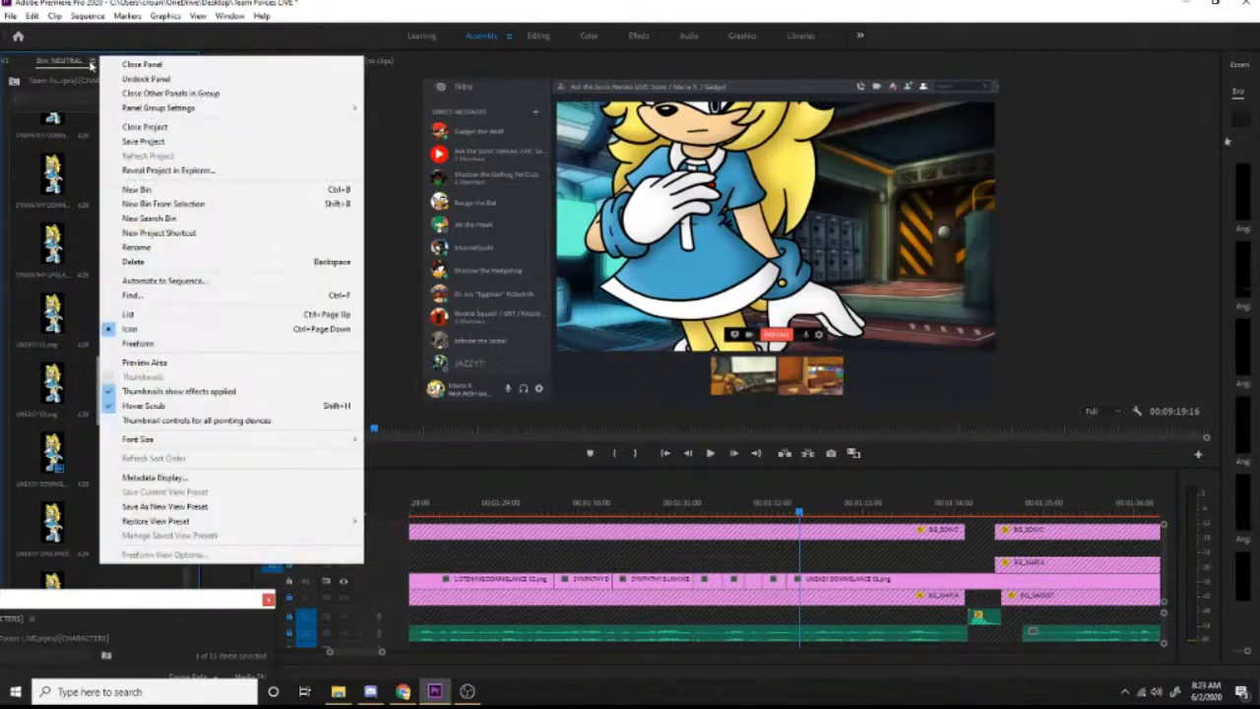
left_click(125, 75)
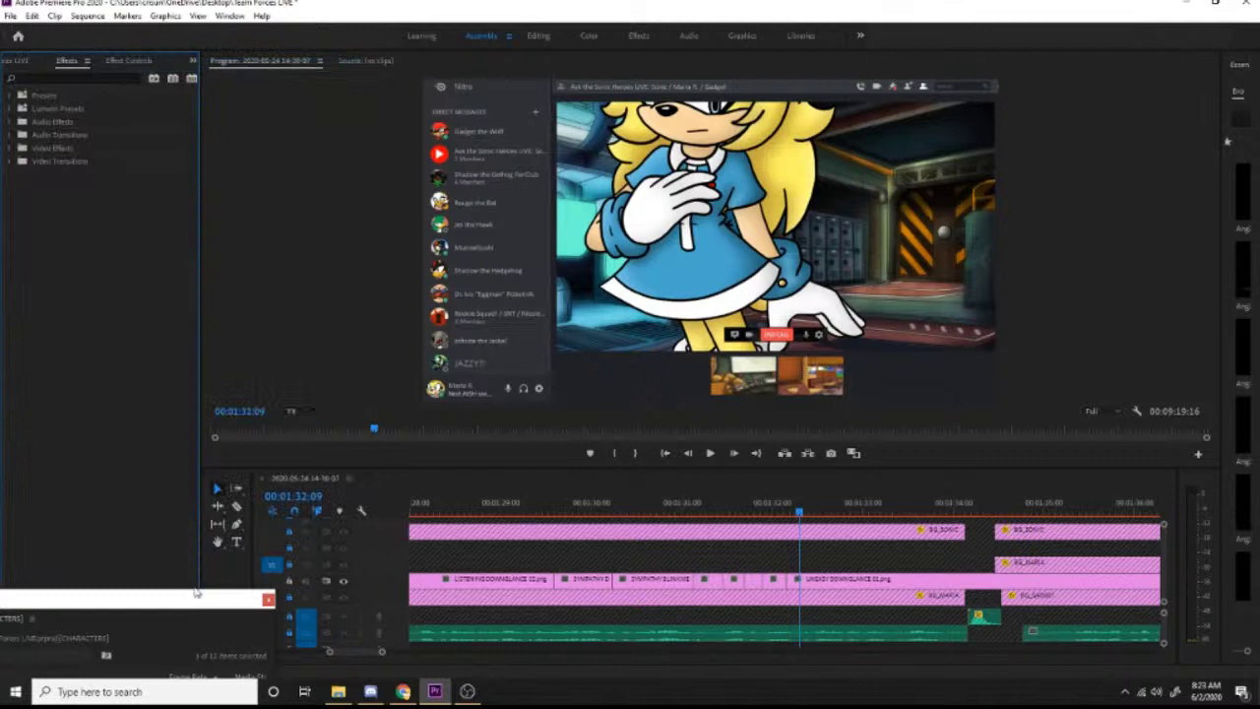
left_click_drag(196, 592, 180, 630)
double_click(131, 331)
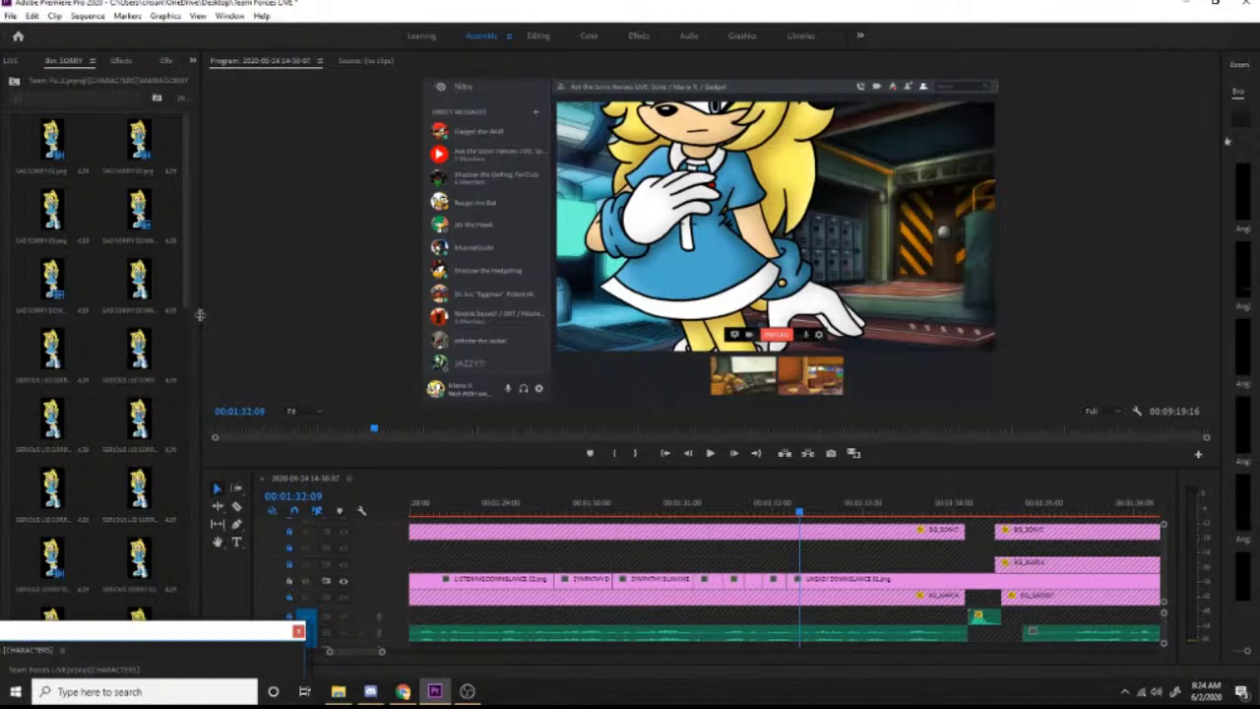
left_click_drag(199, 314, 215, 316)
Step: Place SORRY BLINKMERRY 02.png on V2 at 00:01:32:09 and SORRY BLINKMERRY 01.png at 00:01:33:16
scroll(166, 319, "down", 5)
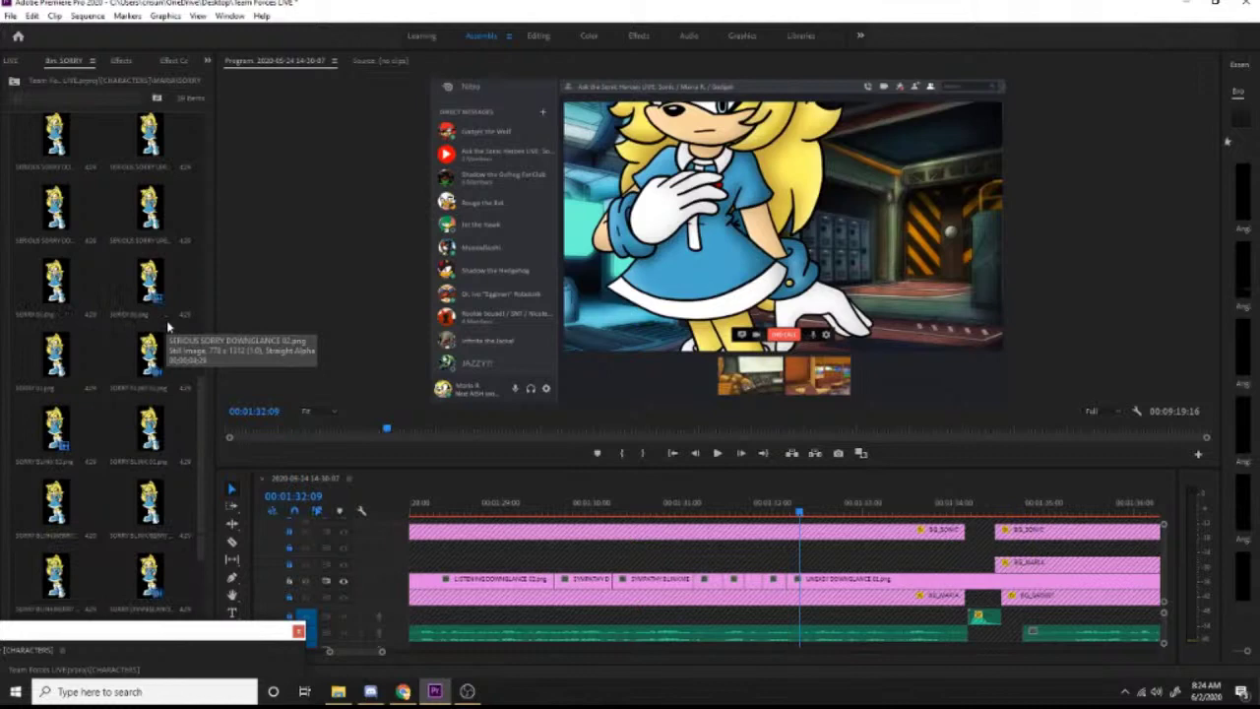
left_click(57, 425)
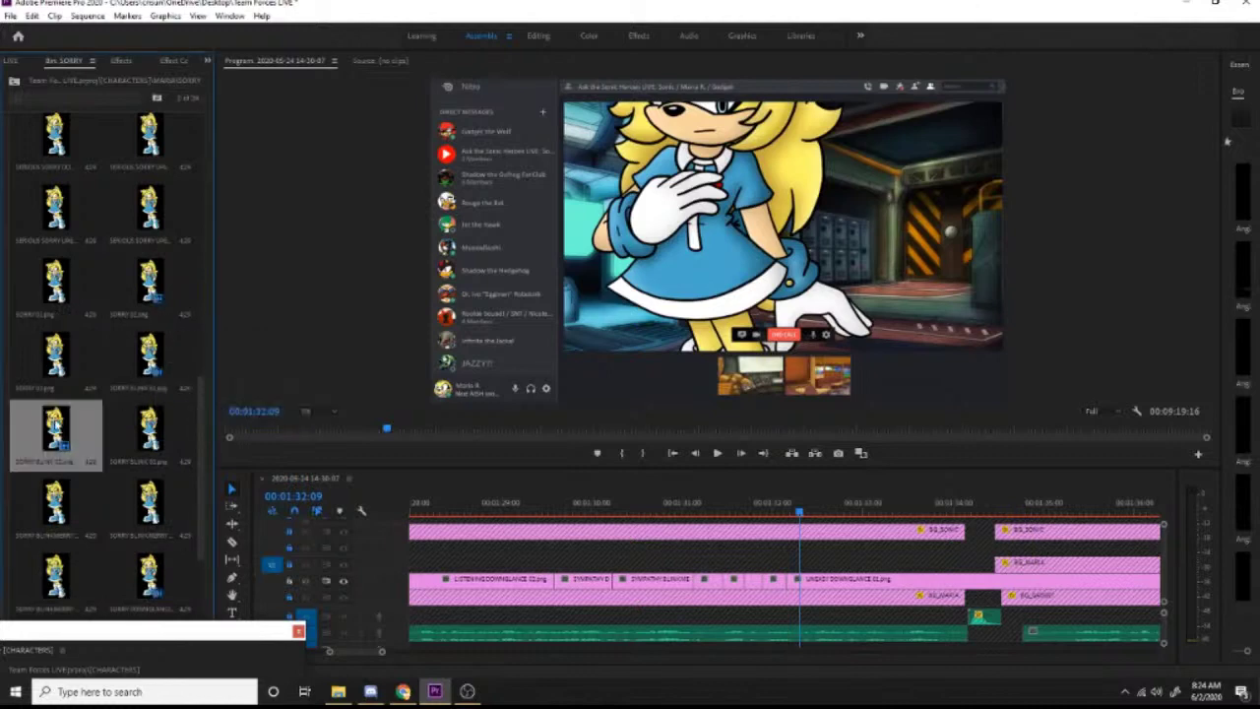
left_click_drag(147, 498, 799, 585)
key("space")
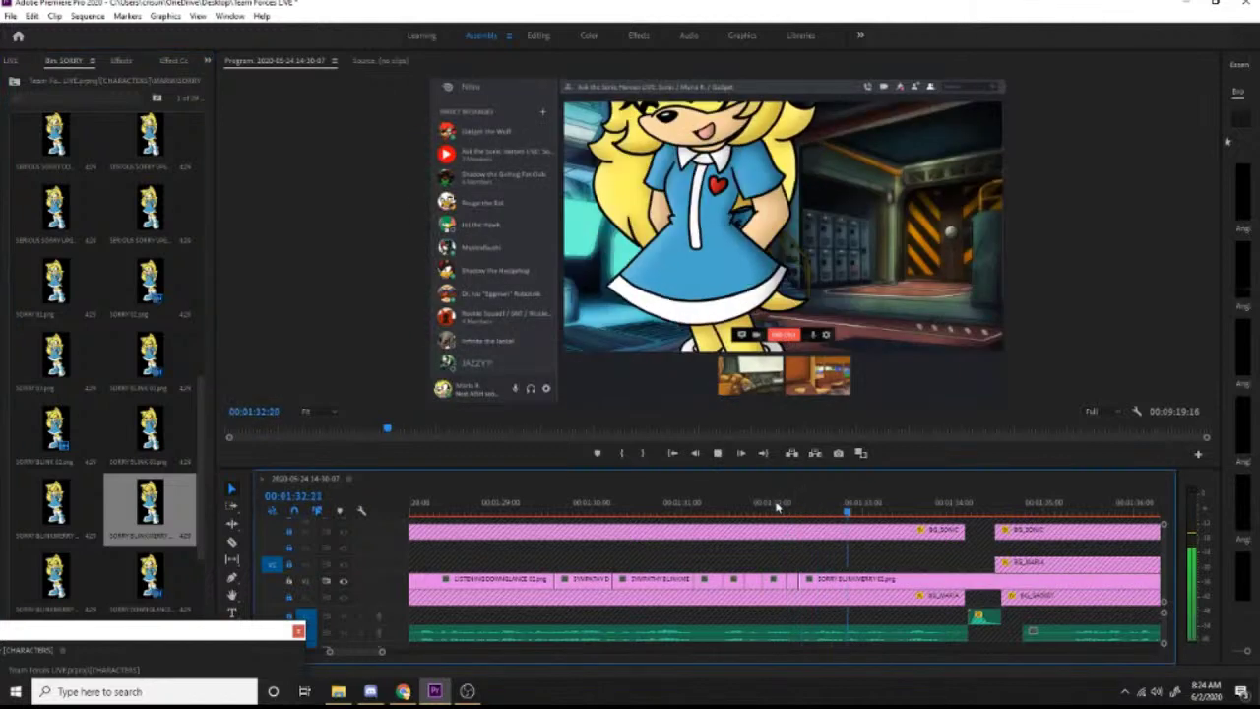
key("space")
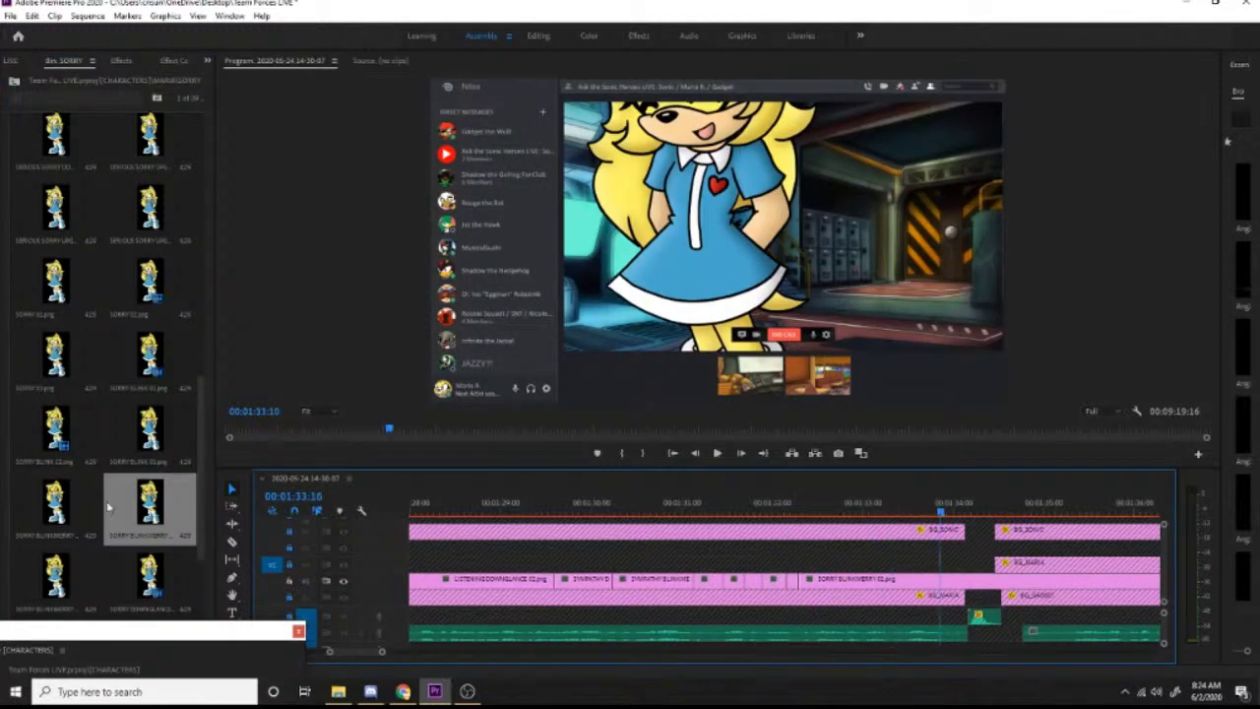
left_click(70, 508)
left_click_drag(947, 587, 940, 581)
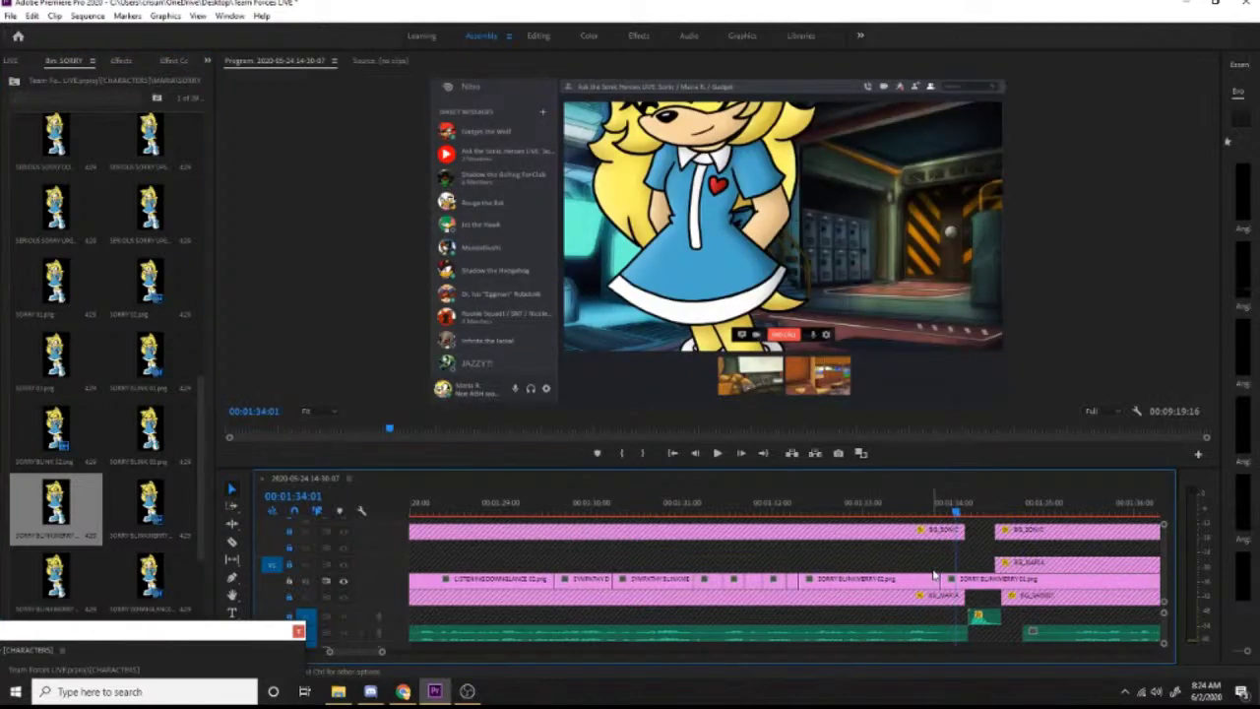
Step: Trim SORRY BLINKMERRY 01.png on V2 to end with the BG_MARIA clip beneath it, and play back the cut
key("space")
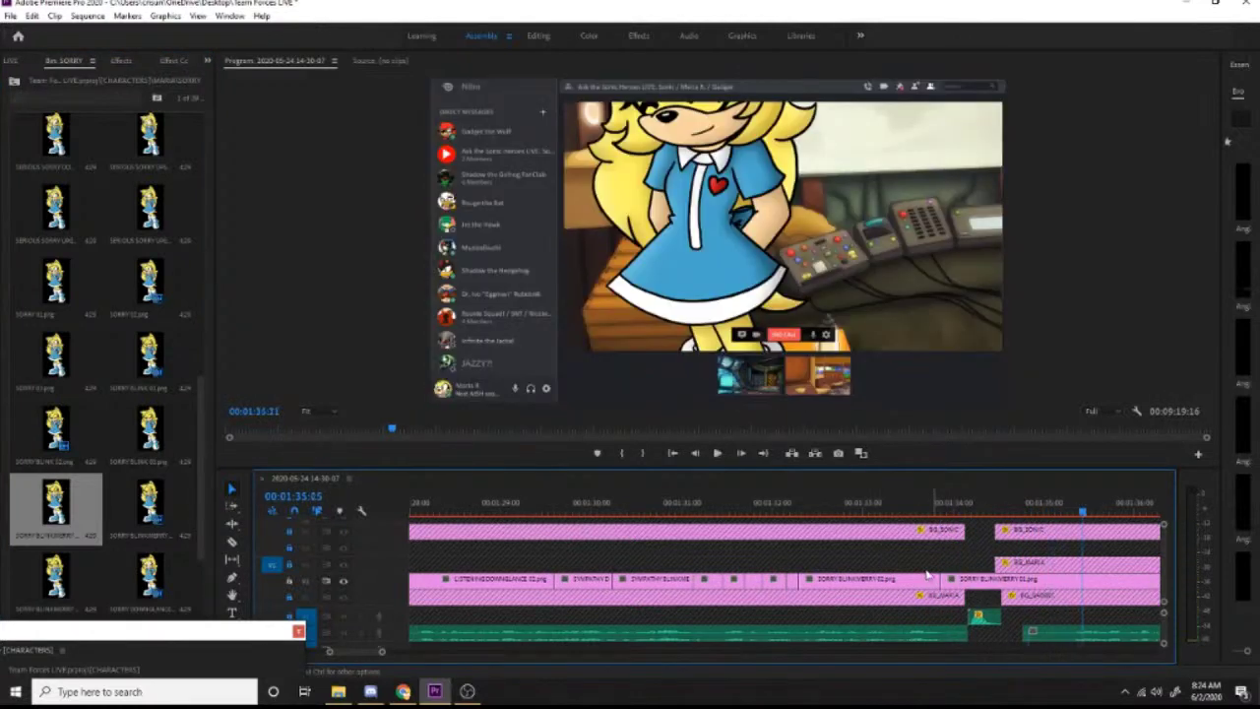
scroll(372, 656, "down", 4)
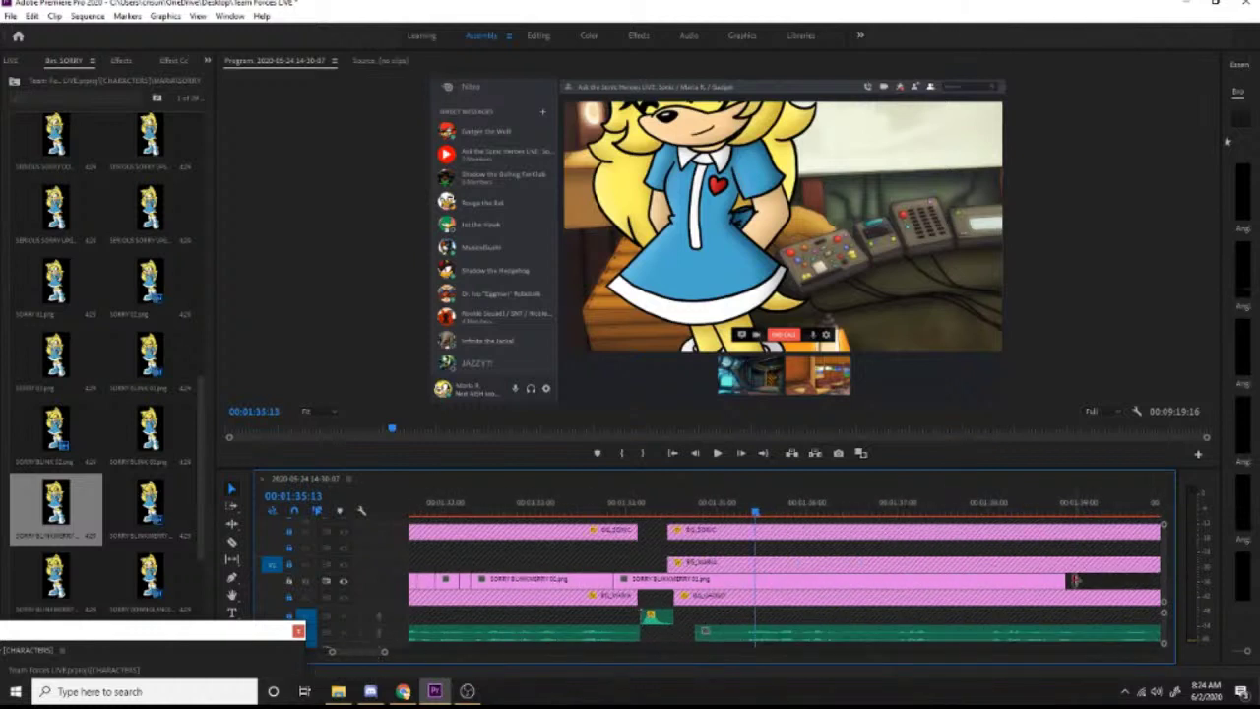
left_click_drag(1064, 580, 1068, 580)
left_click_drag(674, 574, 638, 578)
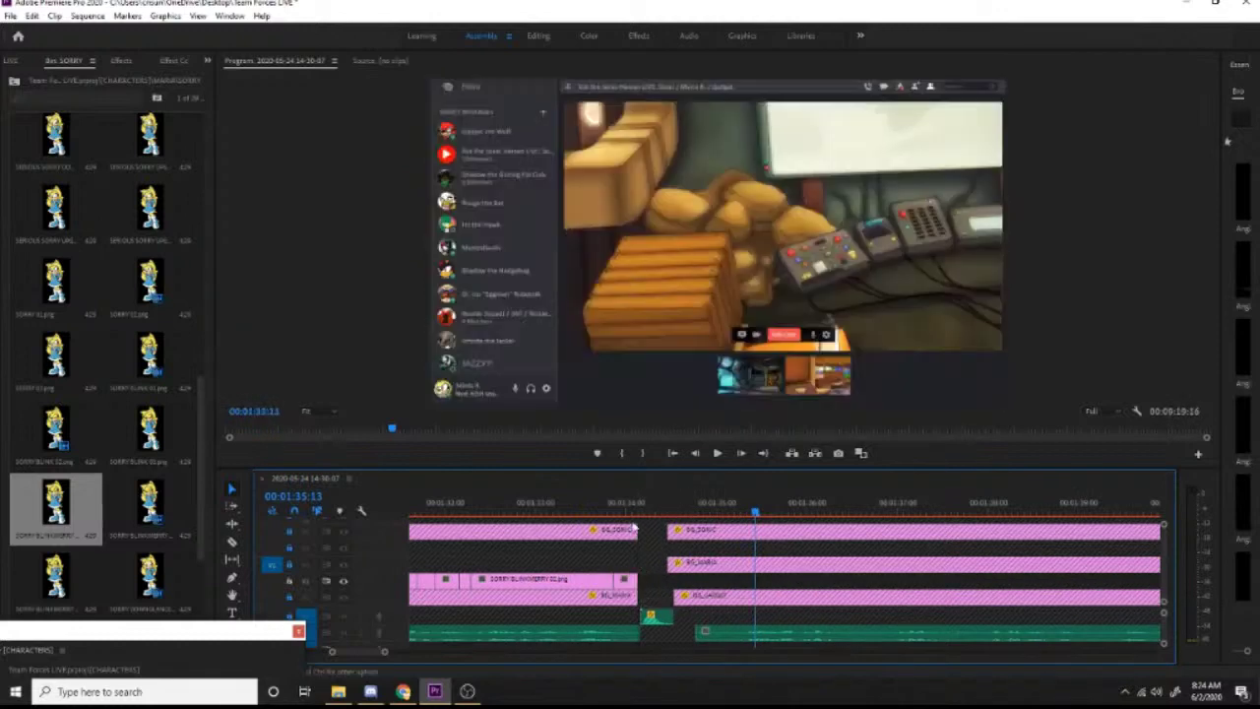
left_click(617, 508)
key("space")
key("space")
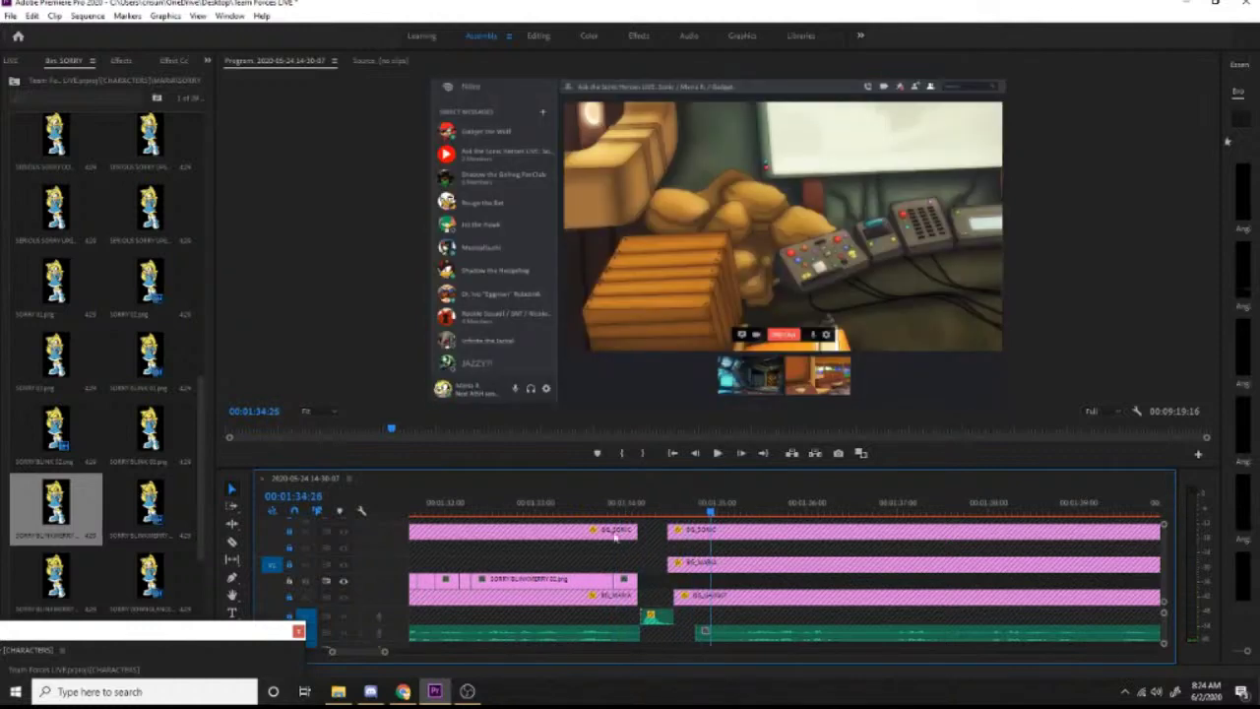
Step: Zoom the timeline out, find the already positioned SORRY LAUGH 03.png clip on V2 near 00:01:03:20 and copy it
left_click_drag(254, 633, 119, 617)
left_click(328, 658)
key("minus")
key("minus")
key("minus")
key("minus")
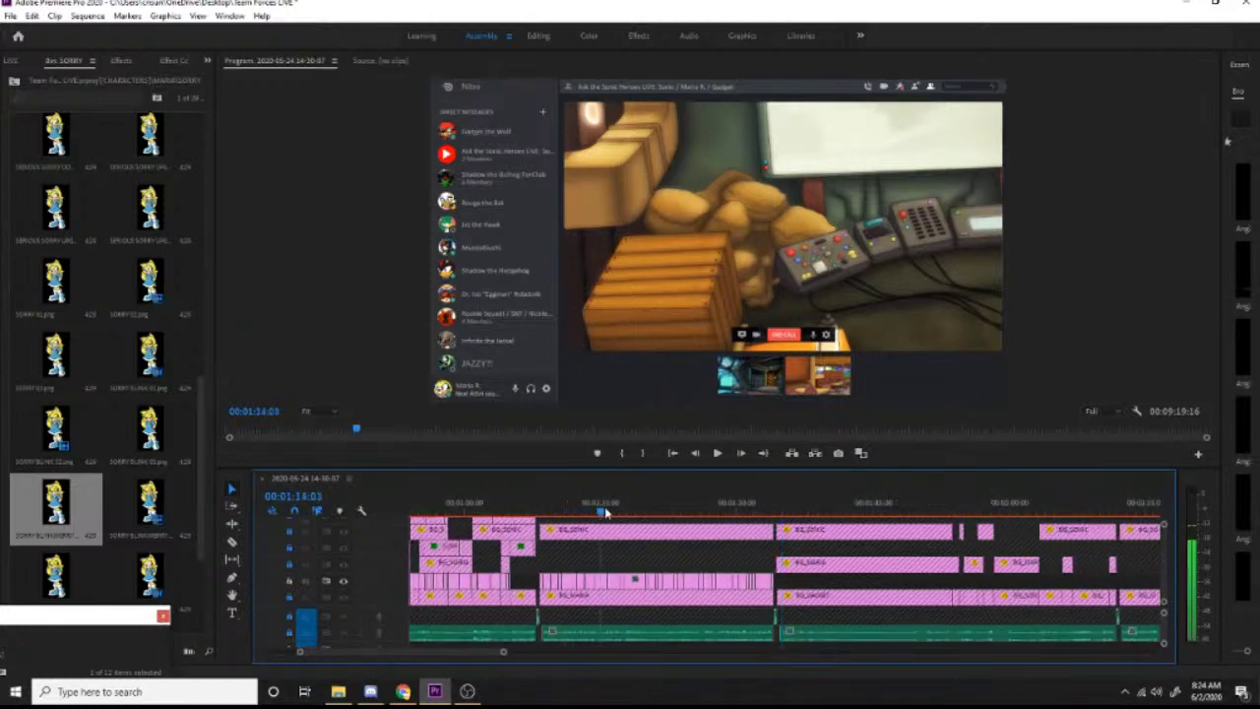
left_click(612, 512)
left_click(502, 507)
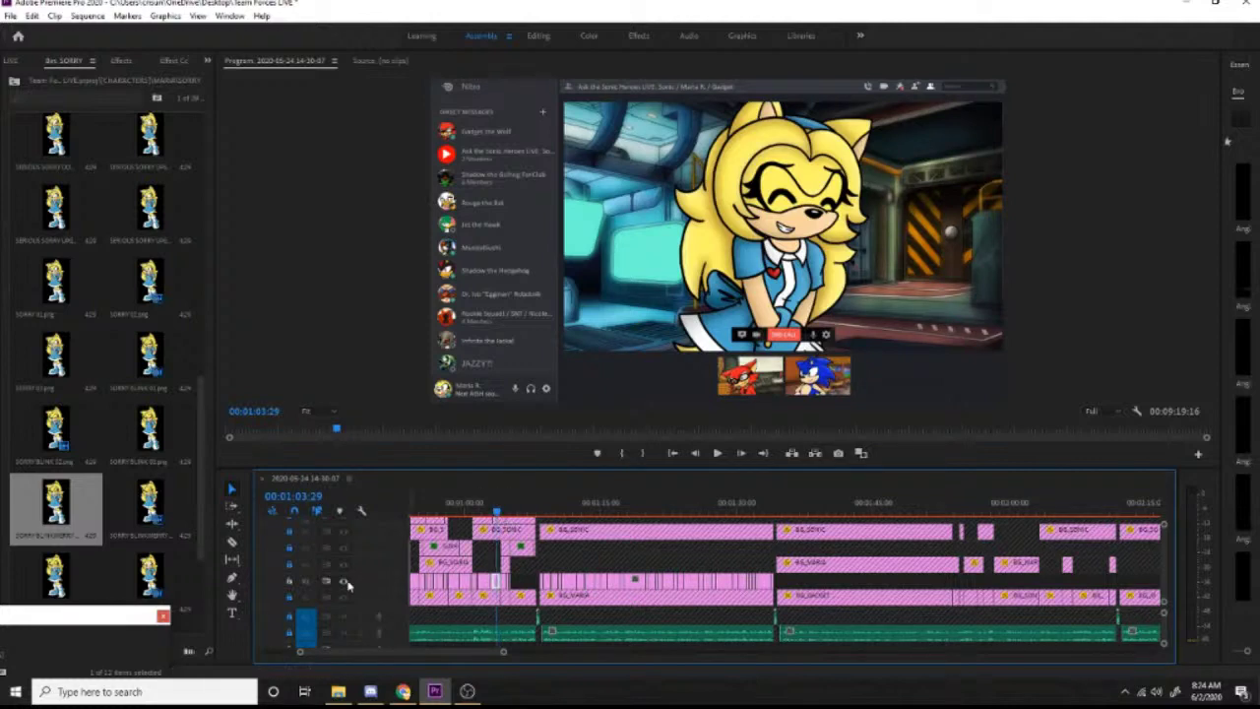
left_click(343, 582)
left_click(343, 581)
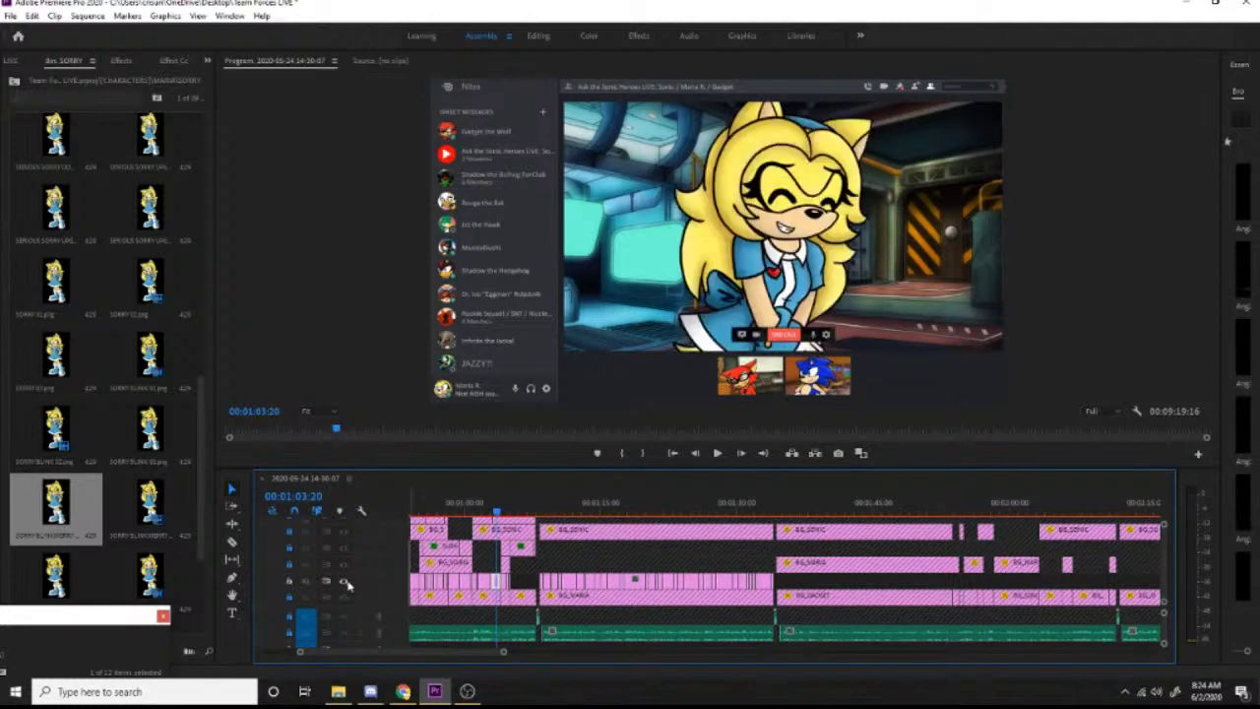
right_click(498, 586)
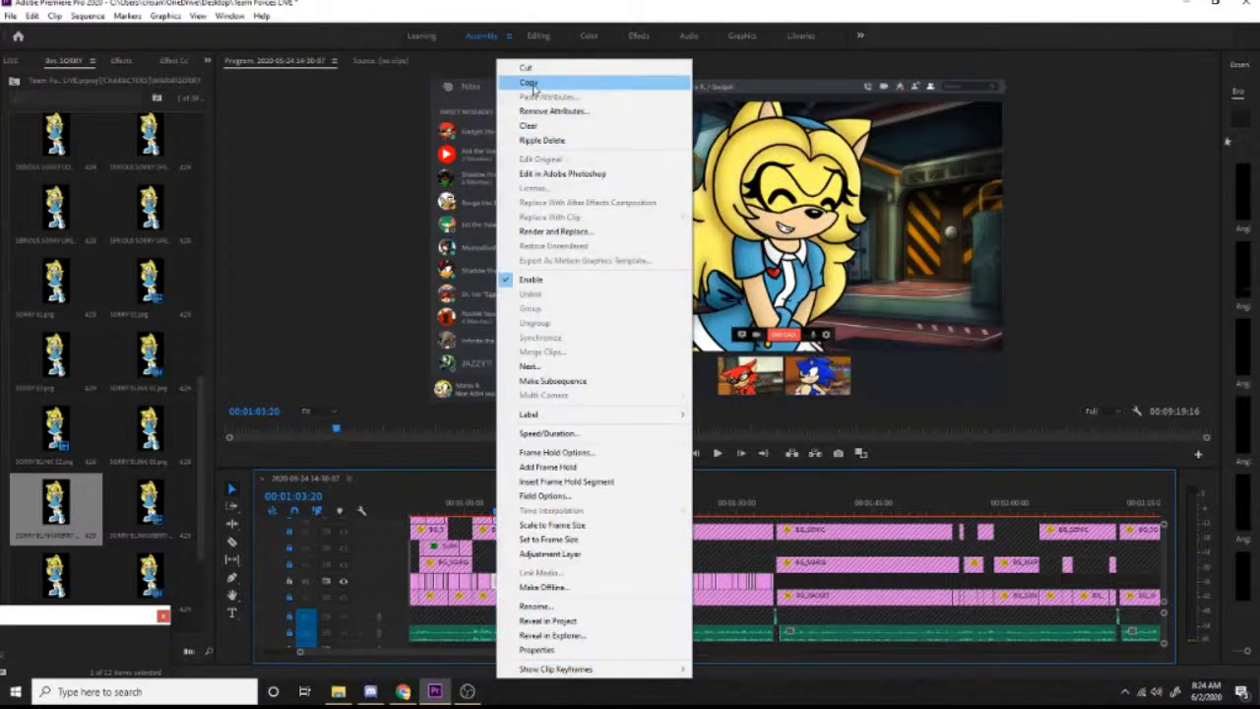
left_click(536, 85)
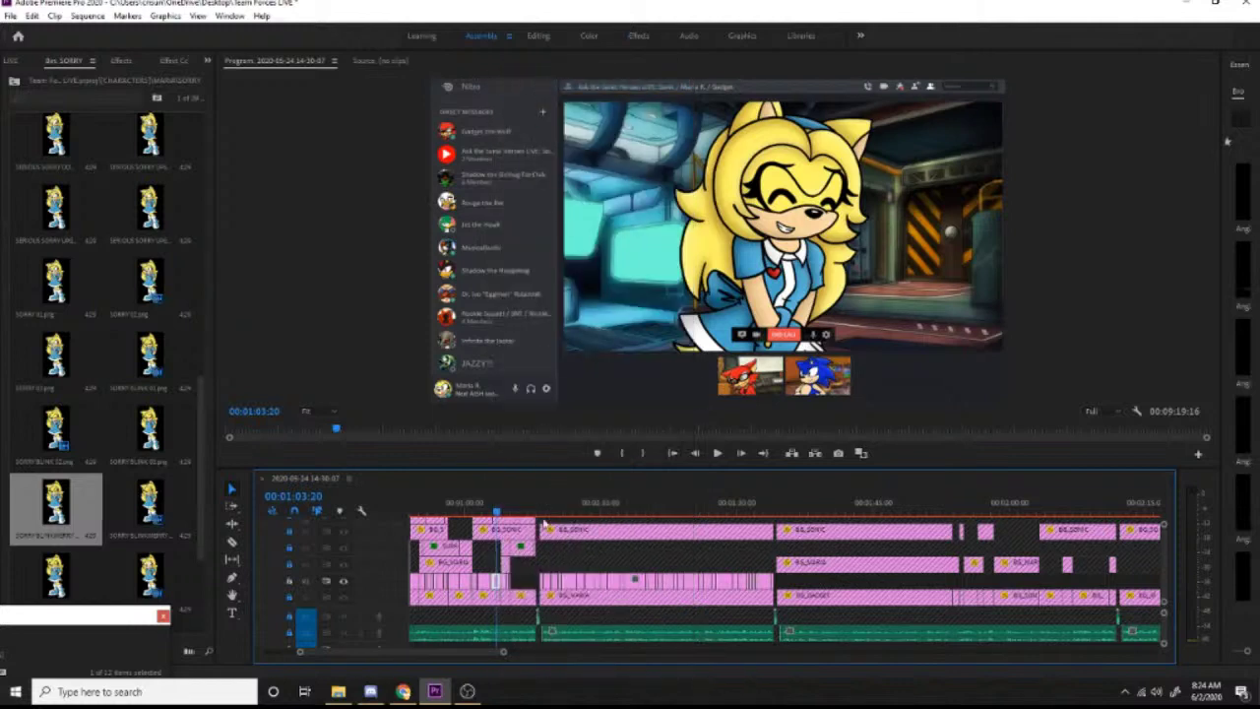
Step: Show the effect settings of the SORRY LAUGH 03.png clip and widen their panel to read the Motion and Horizontal Flip values
right_click(494, 587)
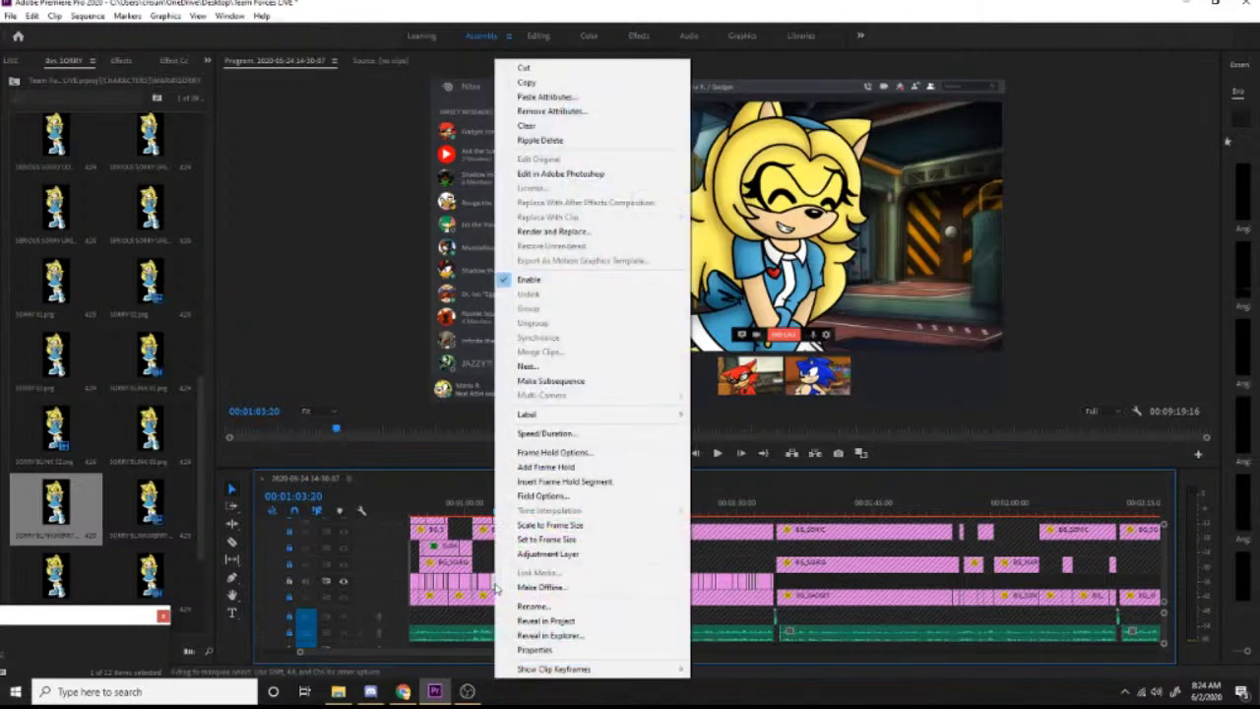
left_click(496, 585)
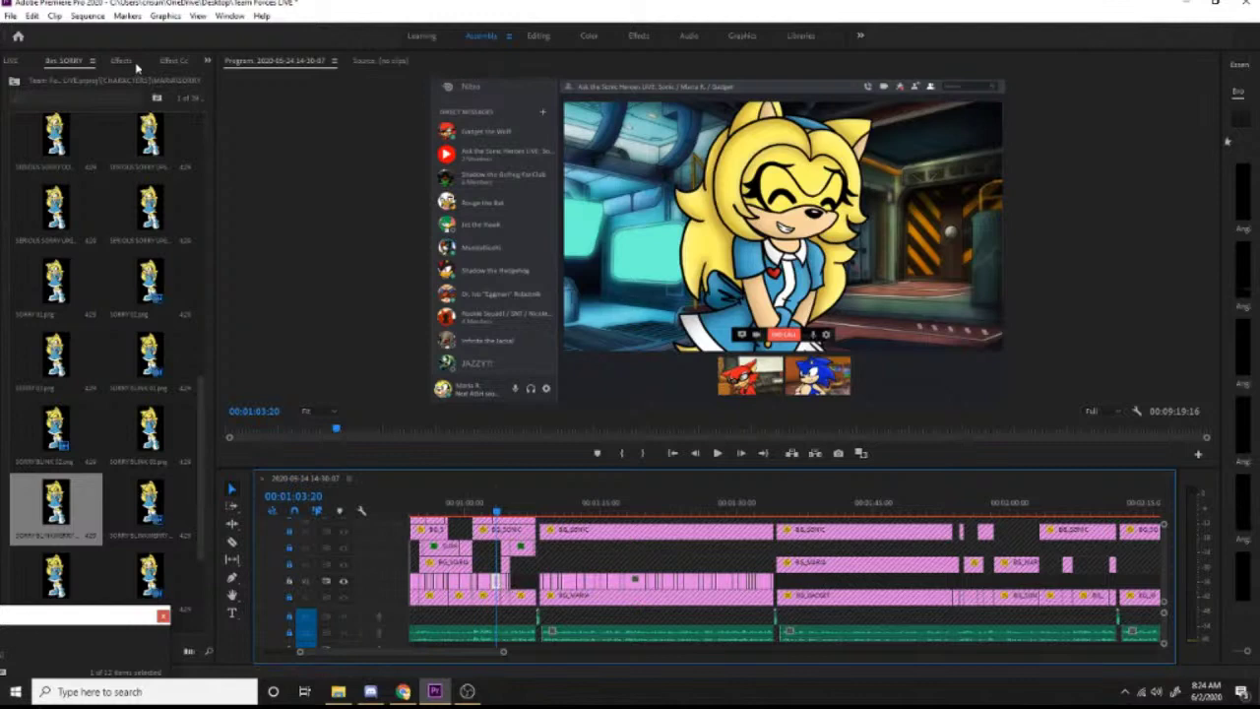
left_click(175, 63)
left_click_drag(213, 119, 533, 162)
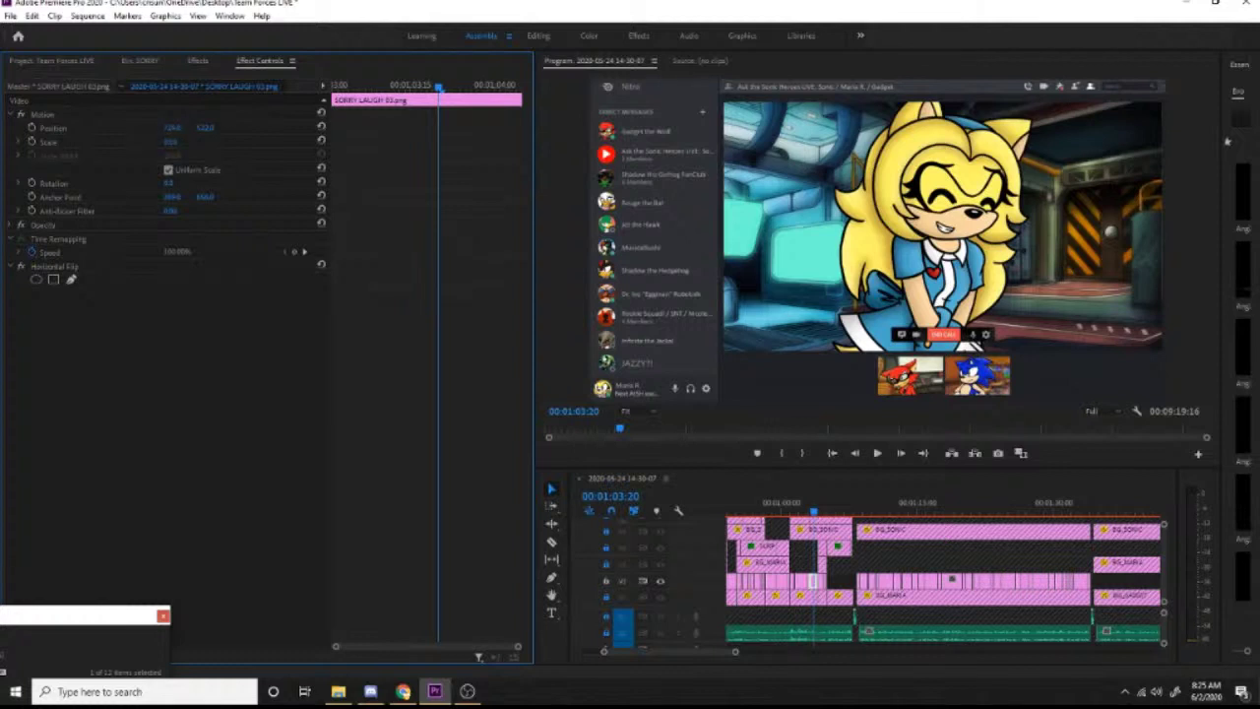
Step: Try shrinking the pose with Scale, restore its size, and return the effect settings panel and timeline to their earlier widths
left_click(177, 127)
left_click(216, 265)
left_click_drag(182, 127, 225, 130)
left_click_drag(170, 141, 170, 141)
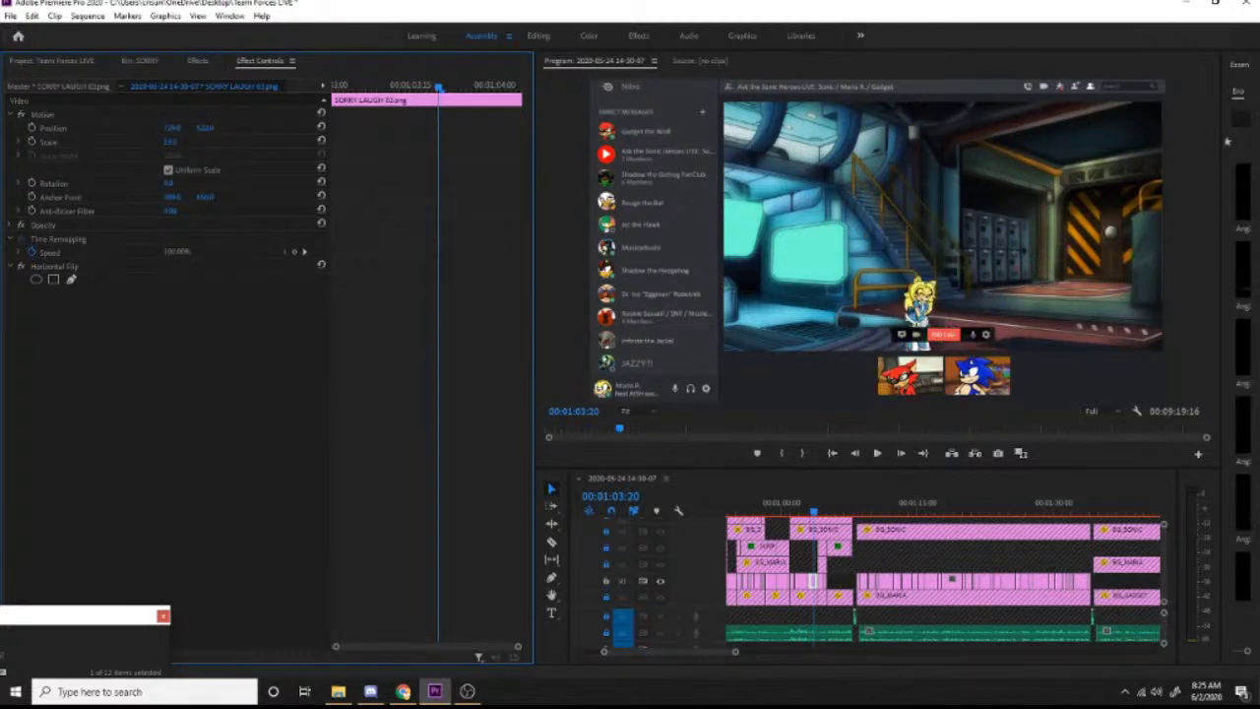
left_click_drag(170, 141, 177, 186)
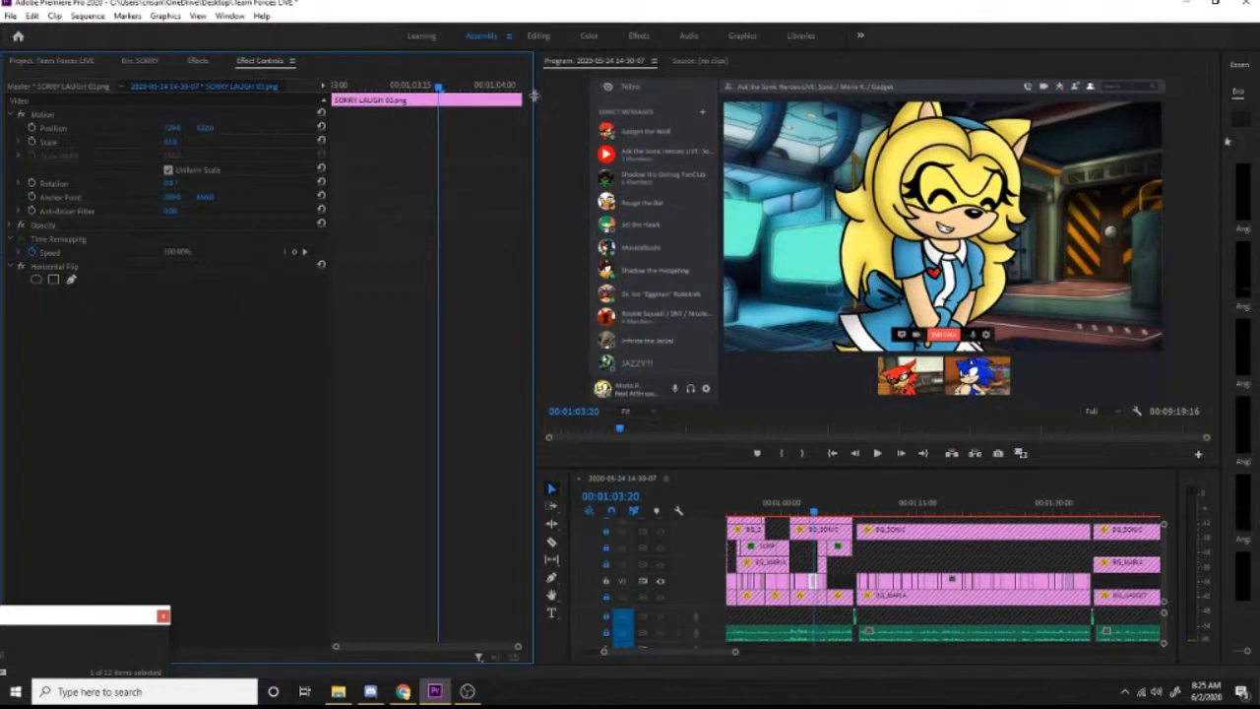
left_click_drag(533, 96, 248, 96)
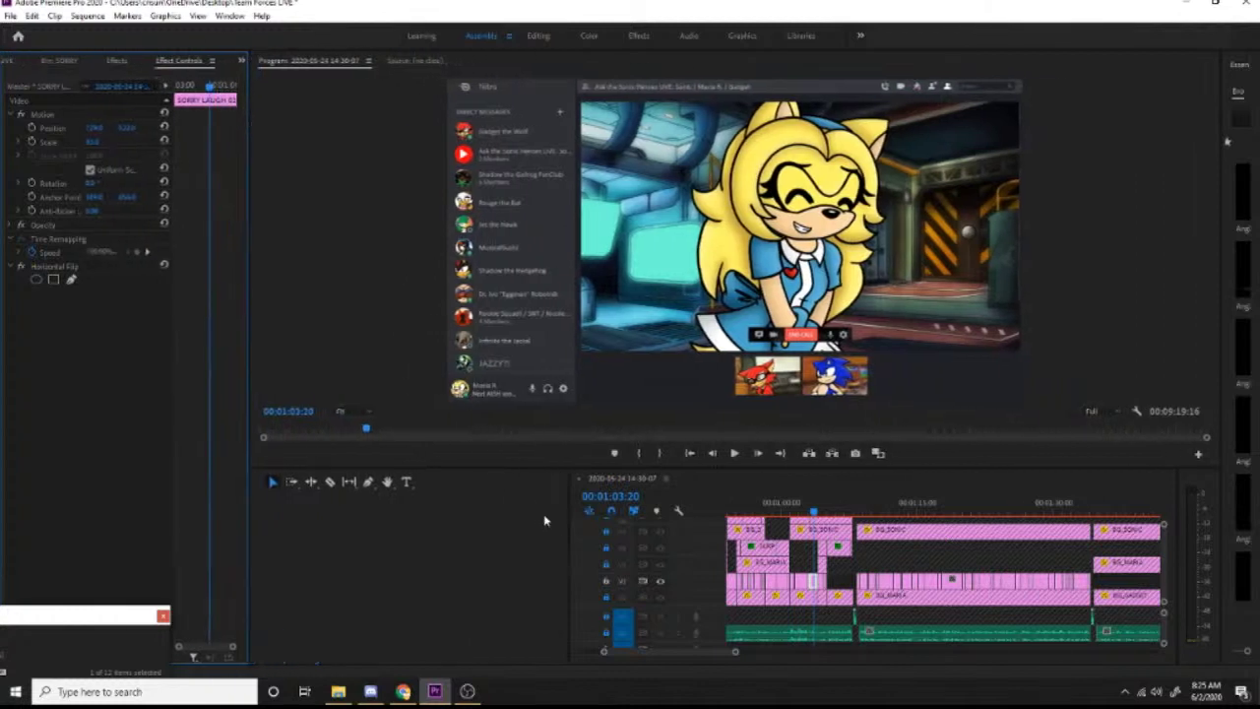
left_click_drag(568, 522, 281, 522)
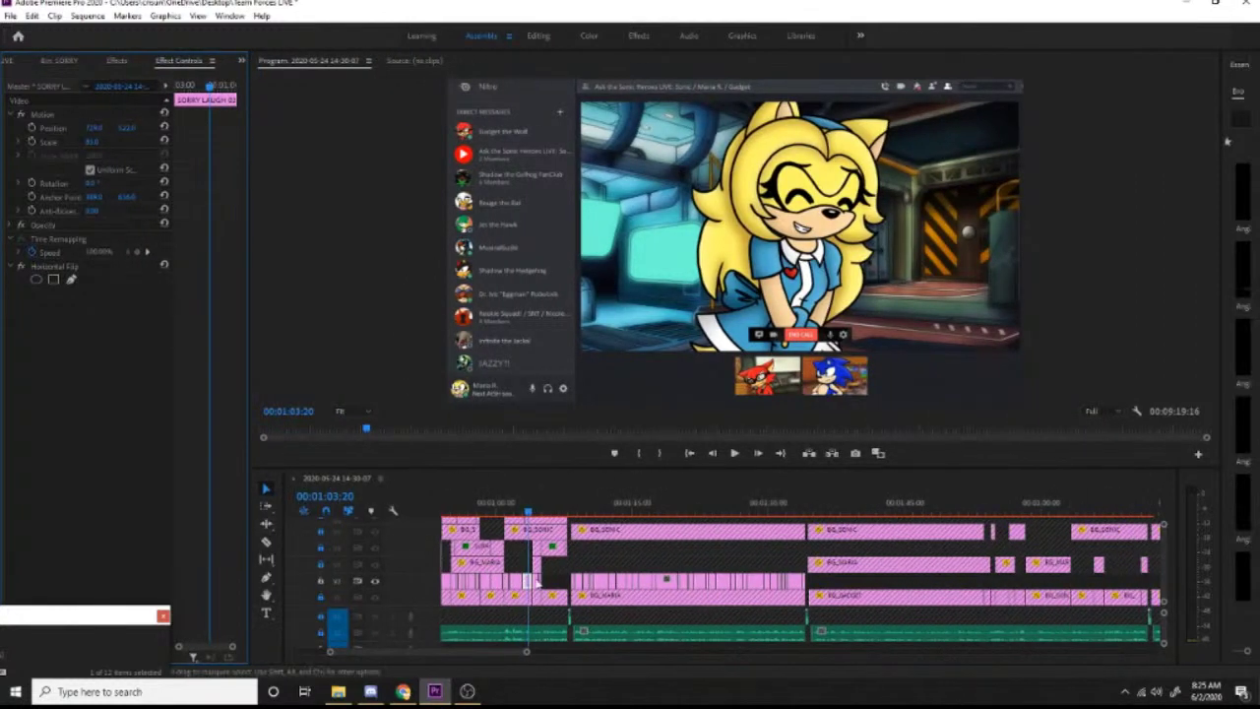
Step: Copy the SORRY LAUGH 03.png clip on V2 again with the playhead at 00:01:03:27
mouse_move(527, 512)
left_mouse_down()
mouse_move(542, 517)
mouse_move(531, 517)
left_mouse_up()
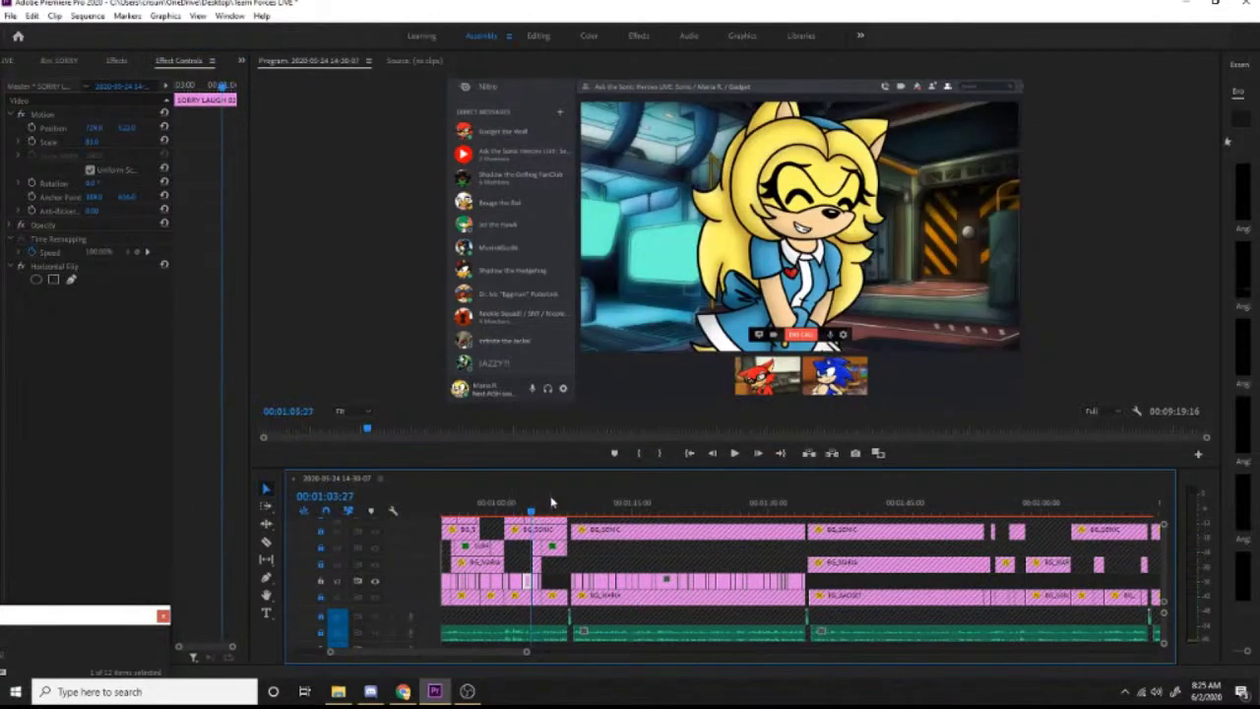
right_click(529, 584)
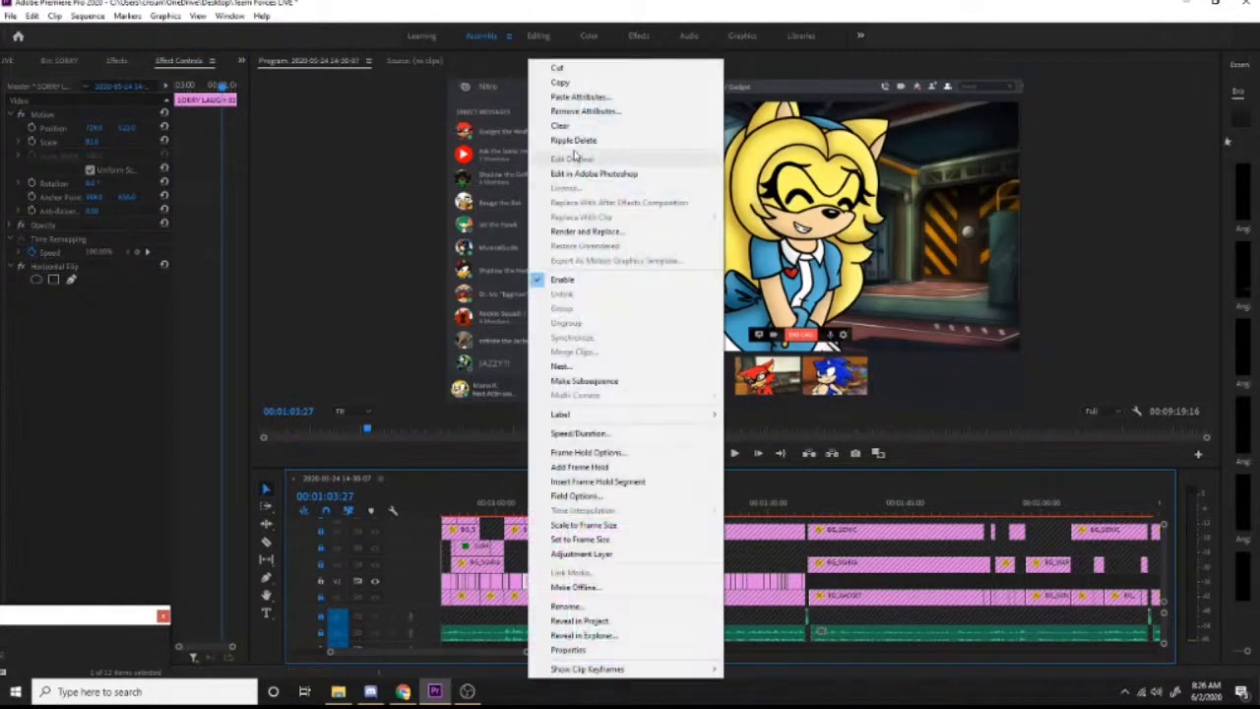
left_click(536, 159)
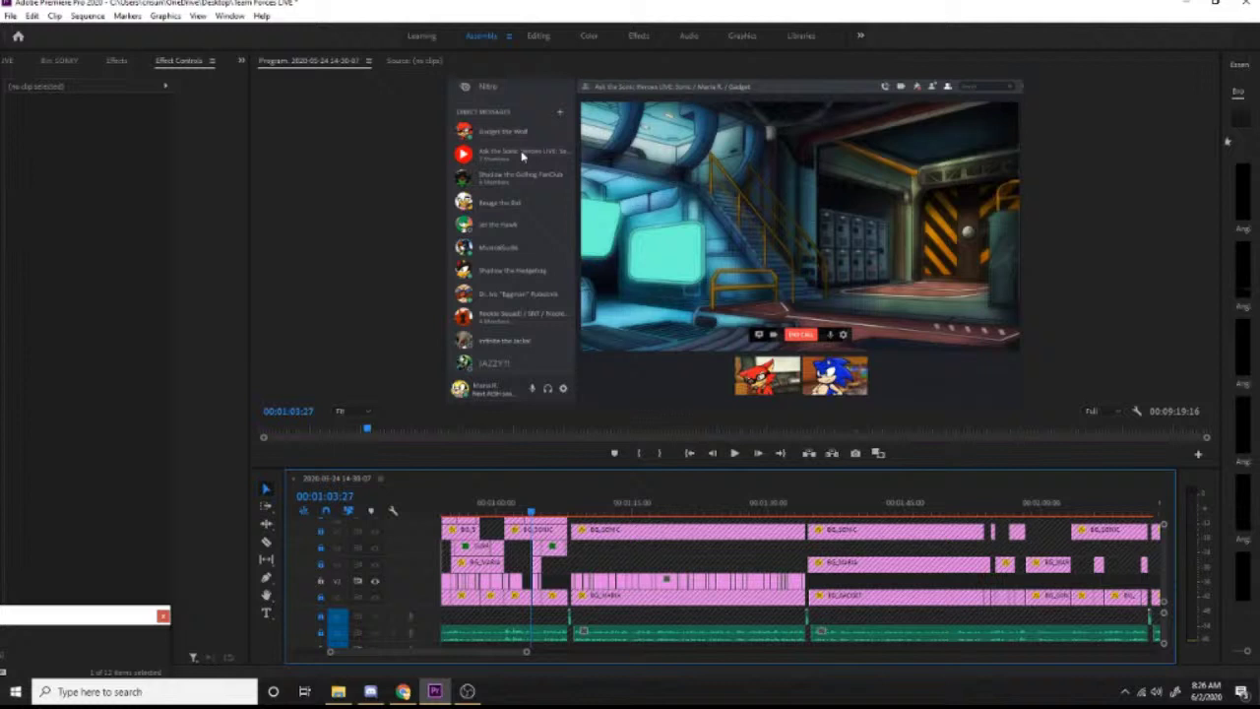
right_click(528, 580)
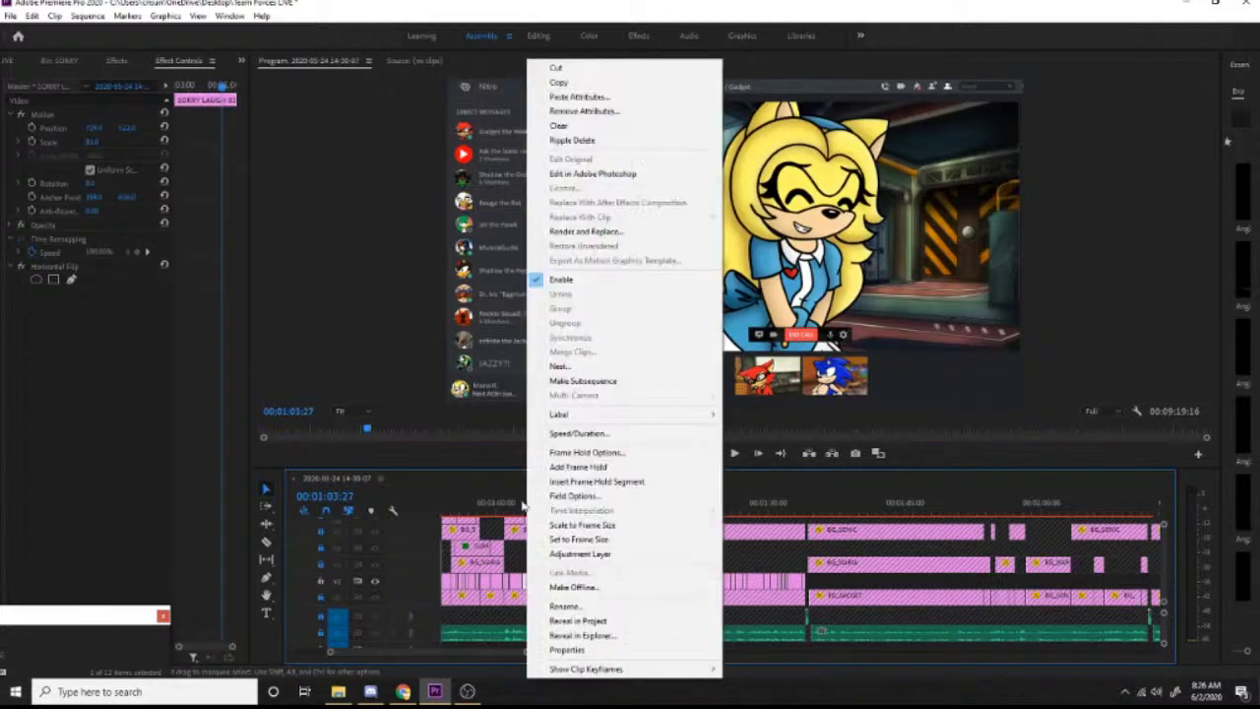
left_click(559, 81)
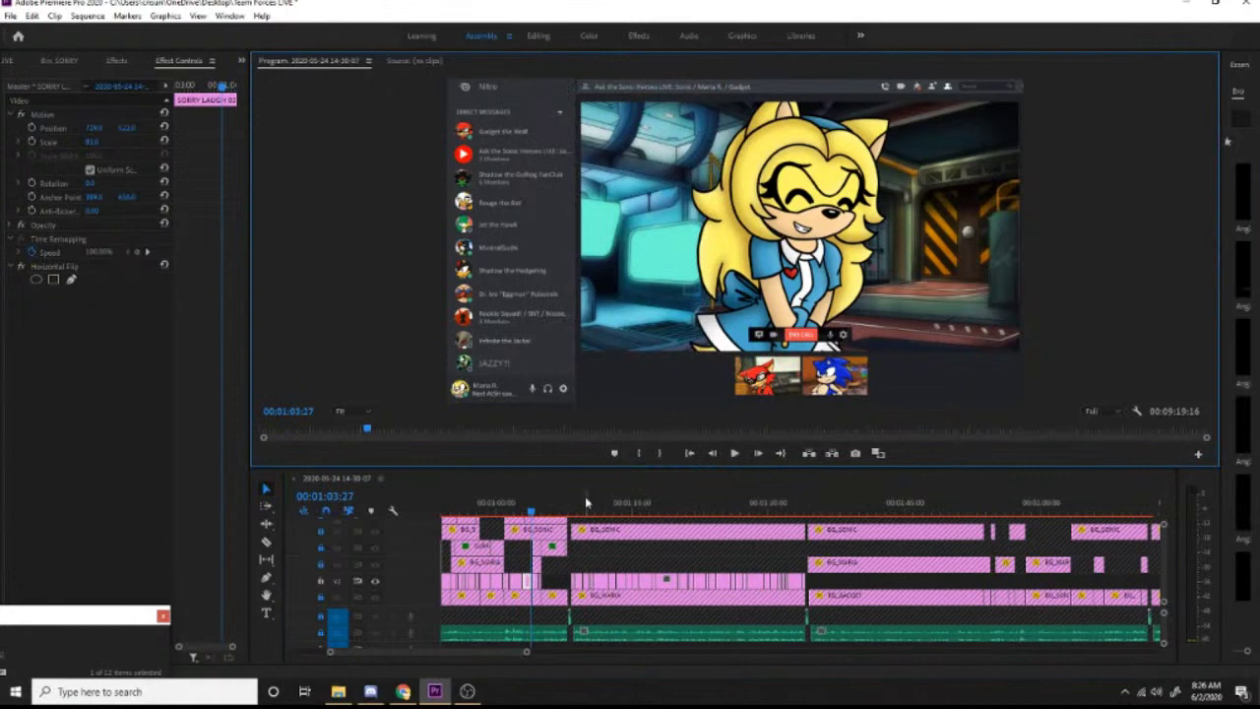
Step: Select all of Maria's new pose clips on V2 beneath the long BG_SONIC clip and paste the copied attributes, including Motion and Horizontal Flip
left_click_drag(584, 502, 736, 509)
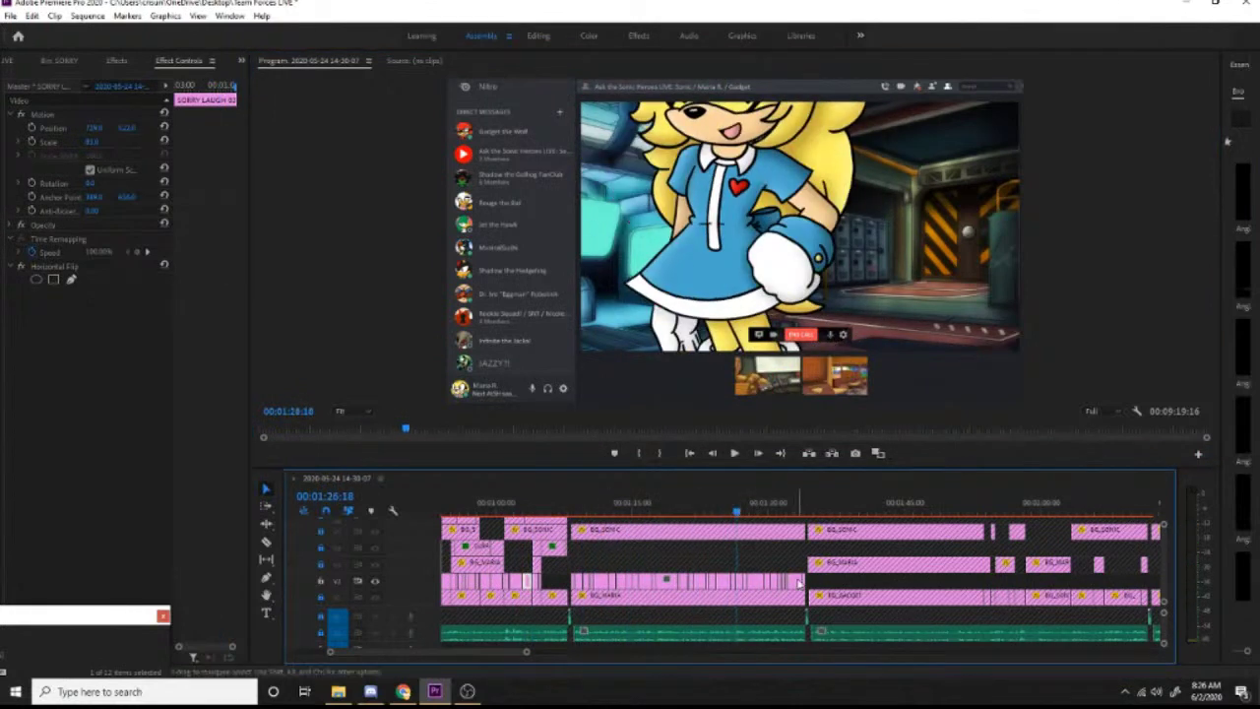
left_click_drag(819, 585, 565, 583)
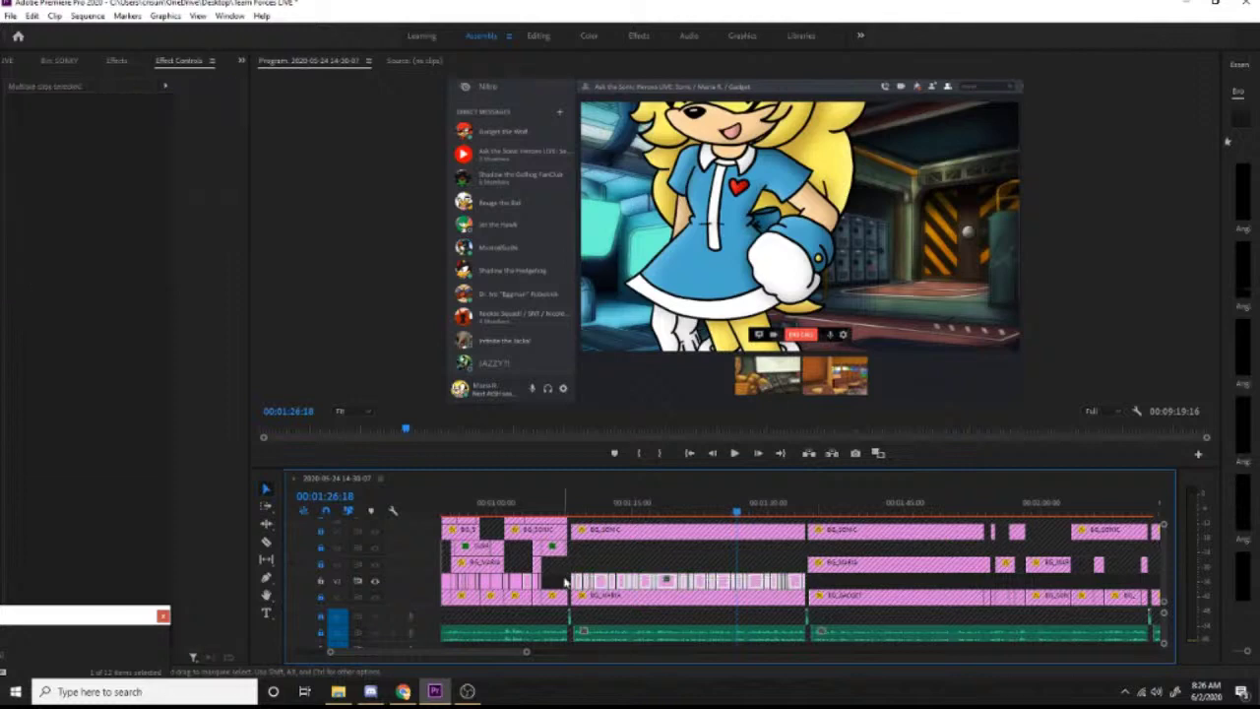
right_click(738, 582)
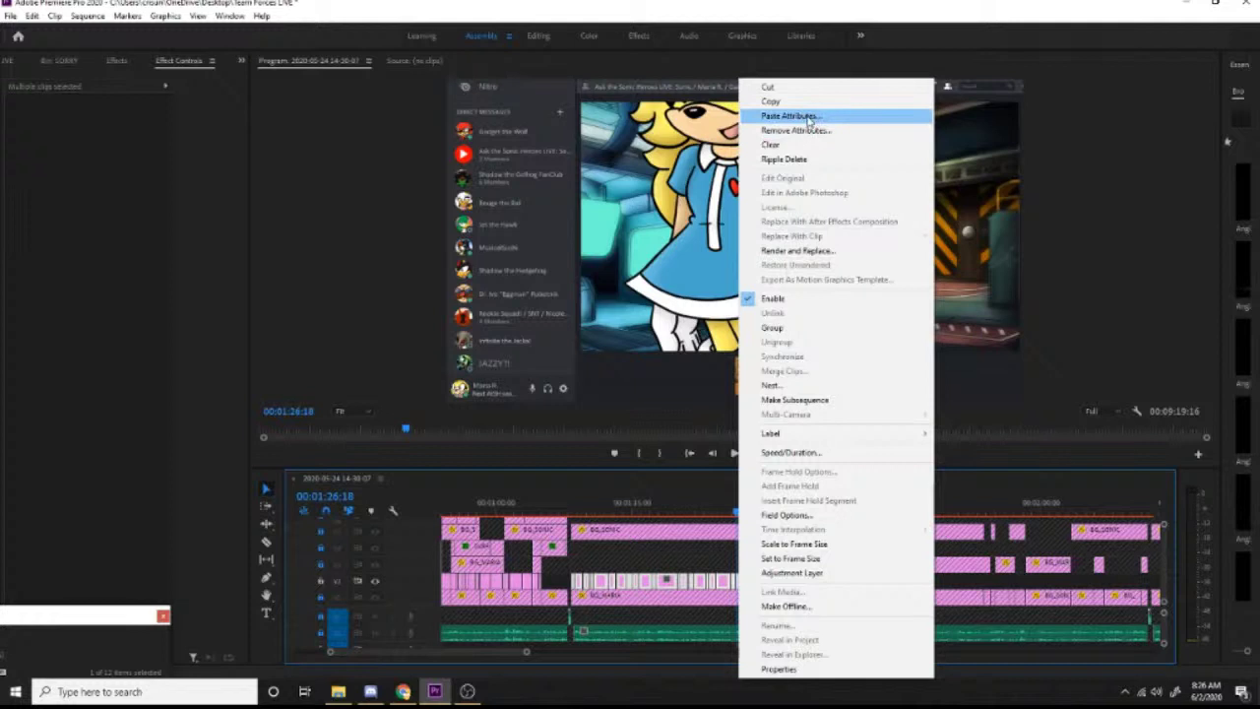
left_click(809, 117)
left_click(552, 232)
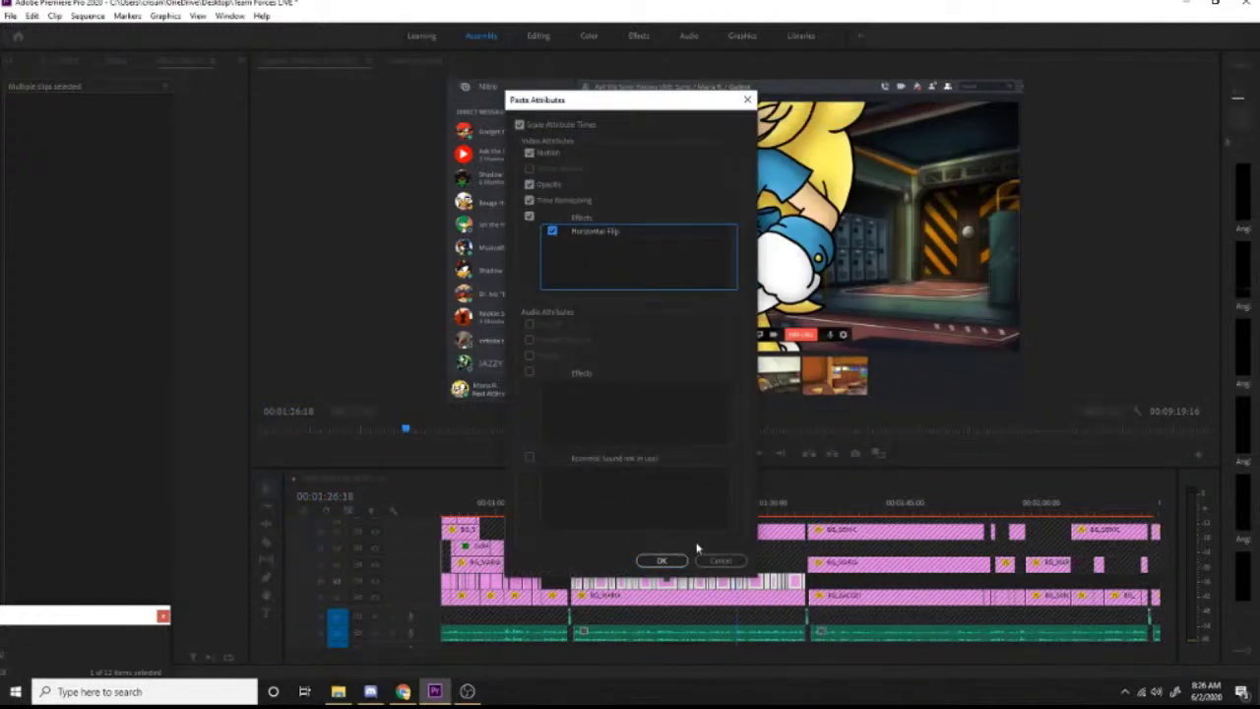
left_click(664, 560)
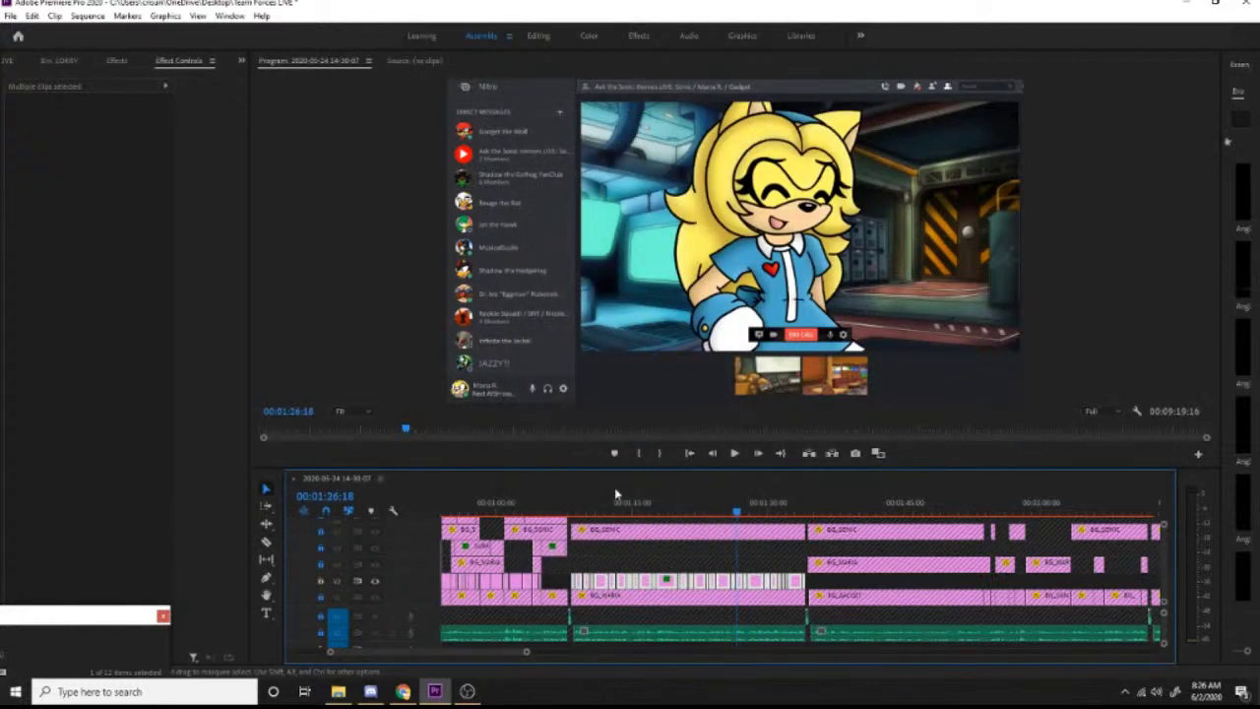
Step: Play Maria's repositioned pose sequence from 00:01:08:03 through its end, return to 00:01:08:18 and save the project
left_click(570, 512)
key("alt")
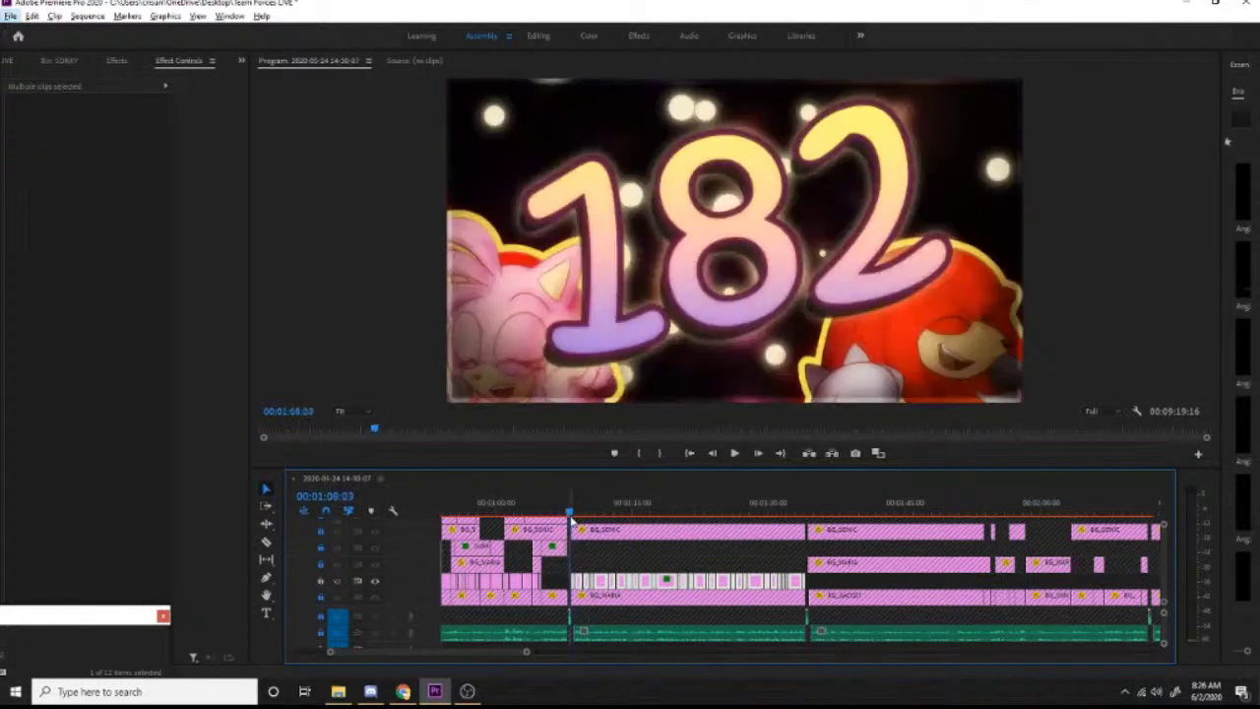
key("alt+space")
key("Escape")
key("space")
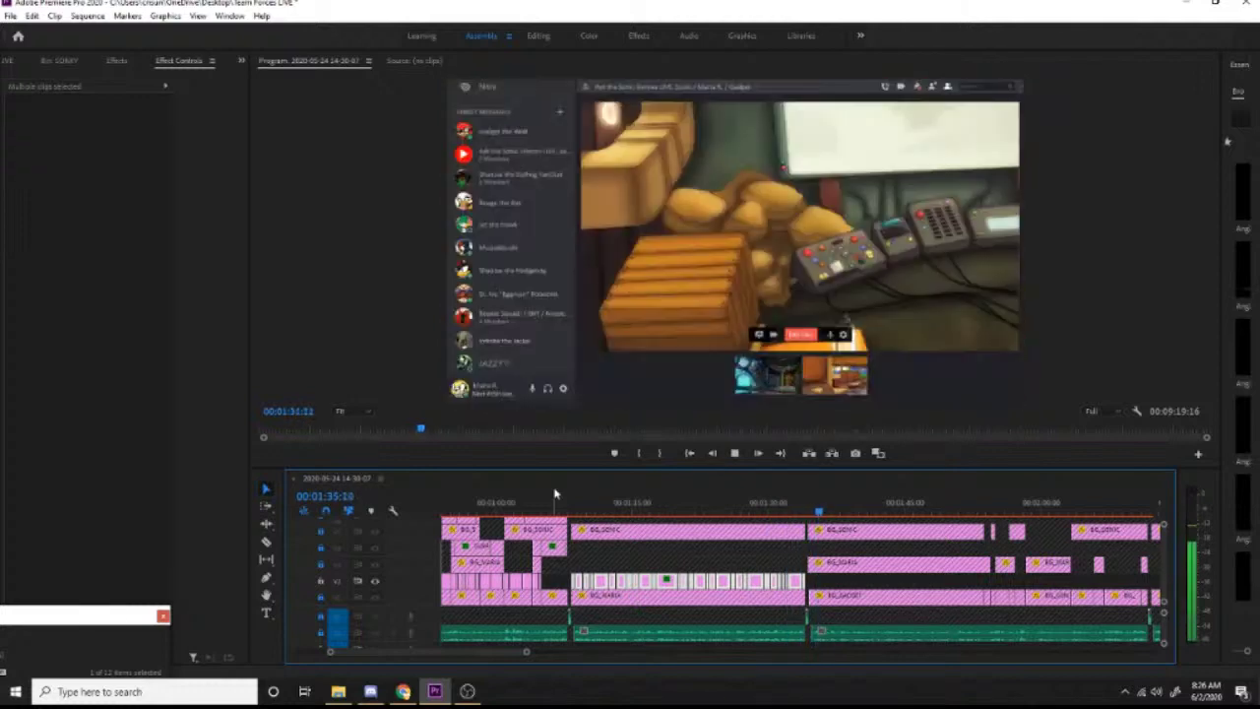
key("space")
left_click(575, 503)
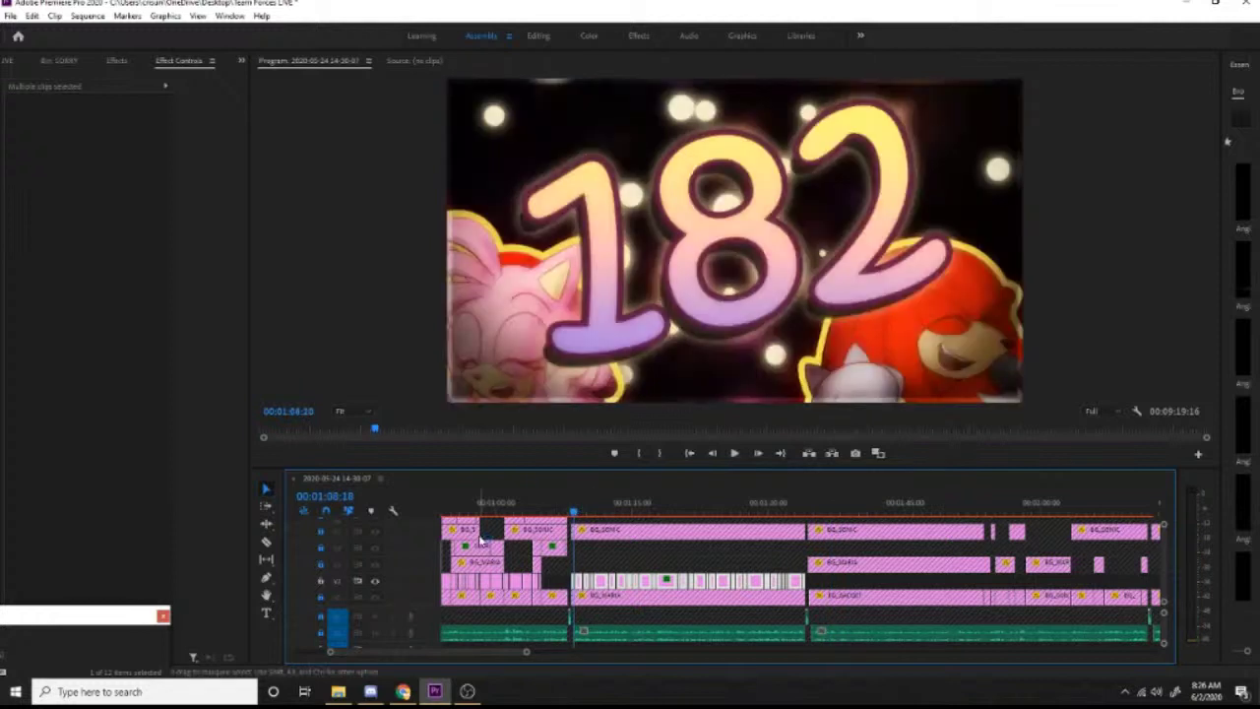
key("ctrl+s")
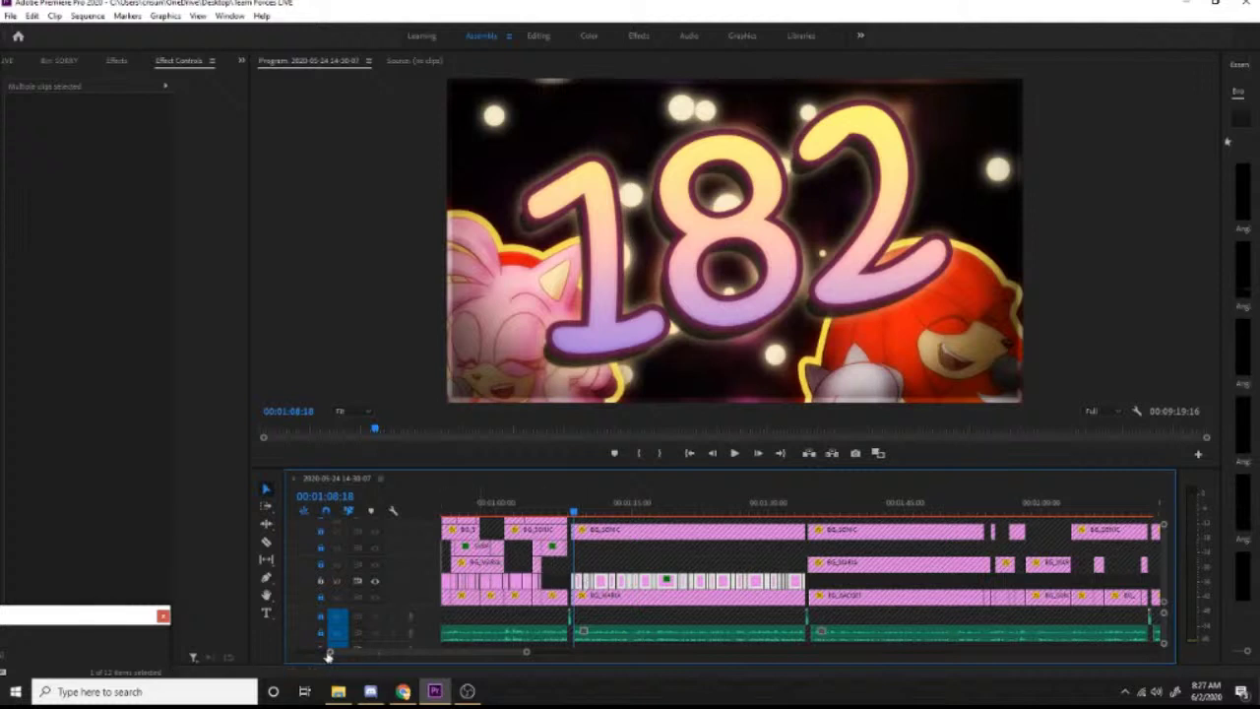
Step: Zoom in around 00:01:08:21 and lock the V2 track holding Maria's pose clips
left_click_drag(327, 656, 407, 667)
left_click_drag(797, 511, 809, 513)
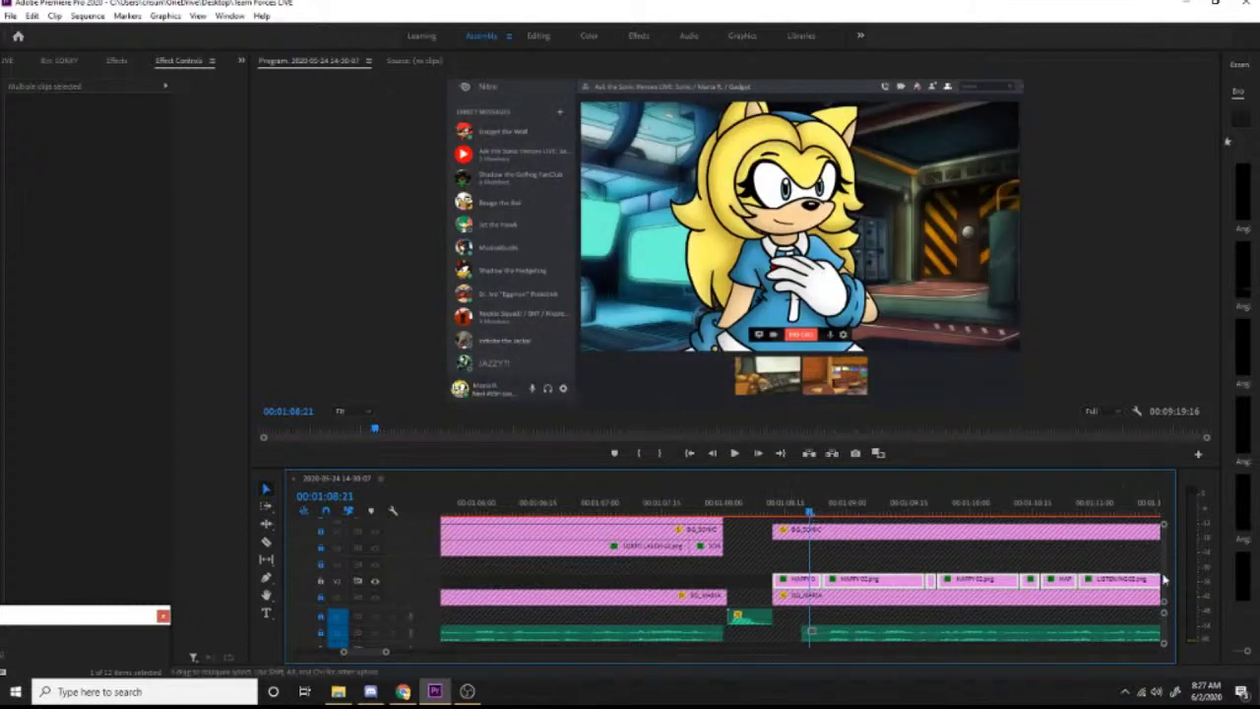
scroll(1164, 580, "up", 3)
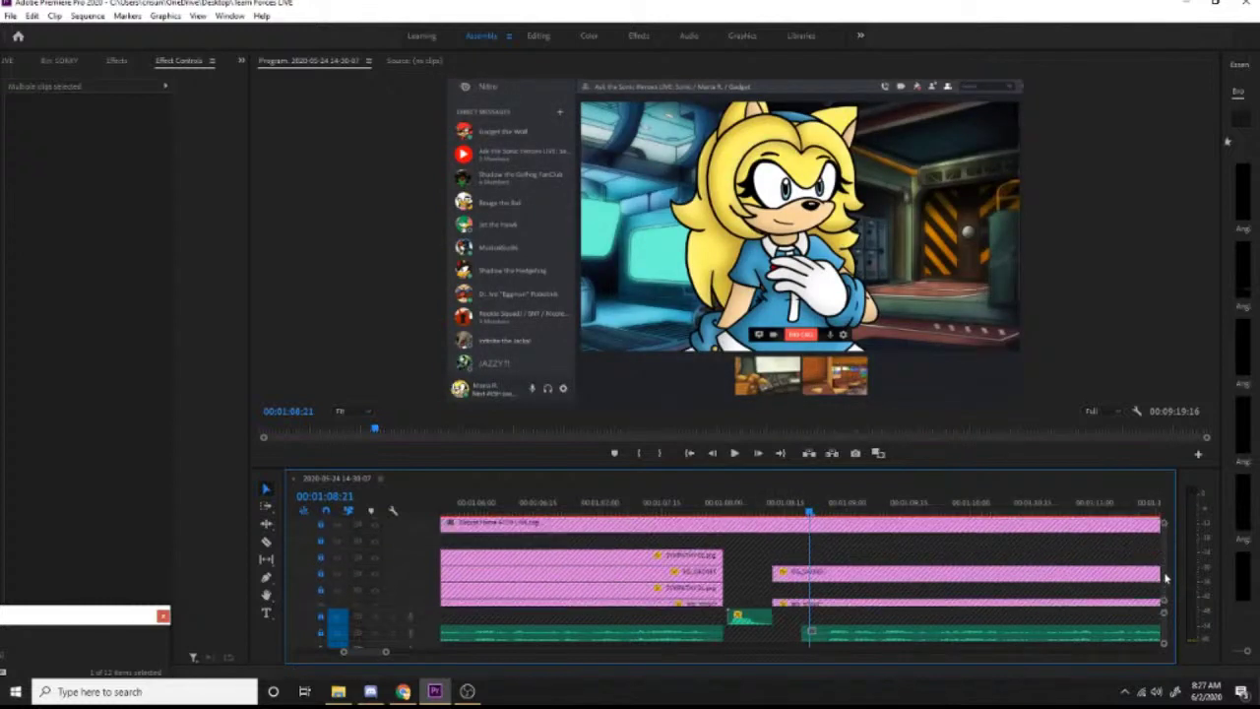
scroll(1167, 580, "down", 3)
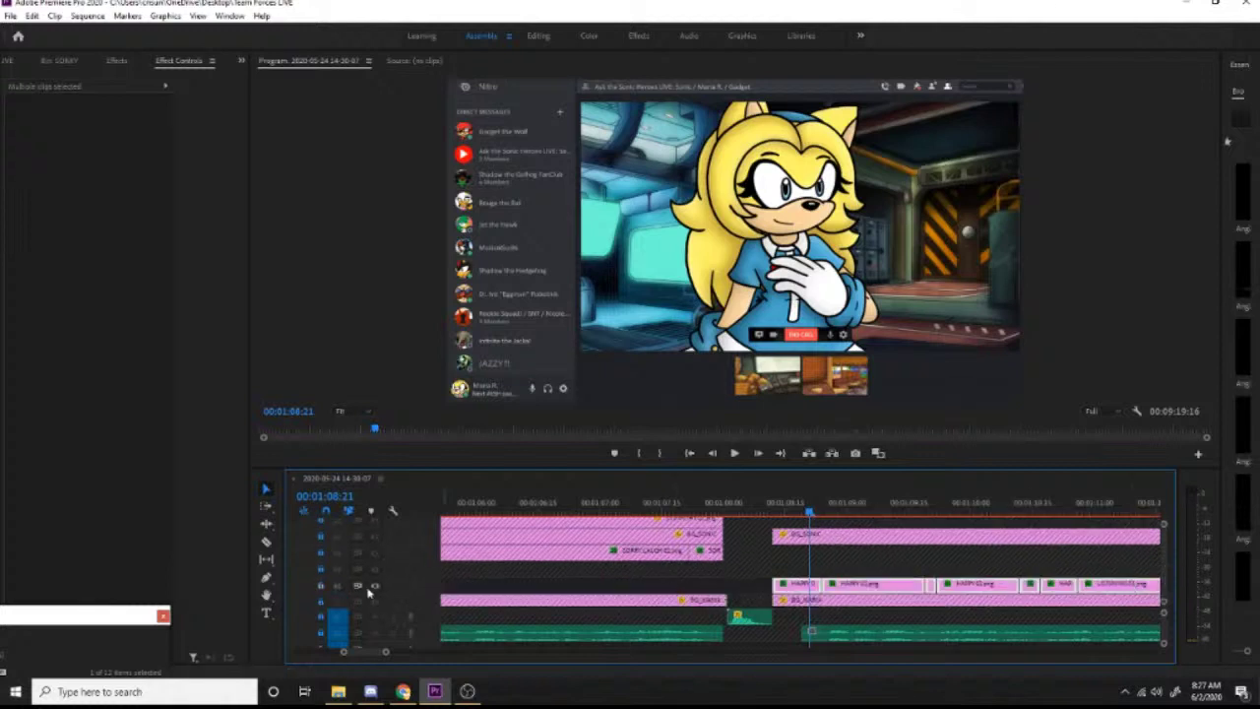
left_click(321, 585)
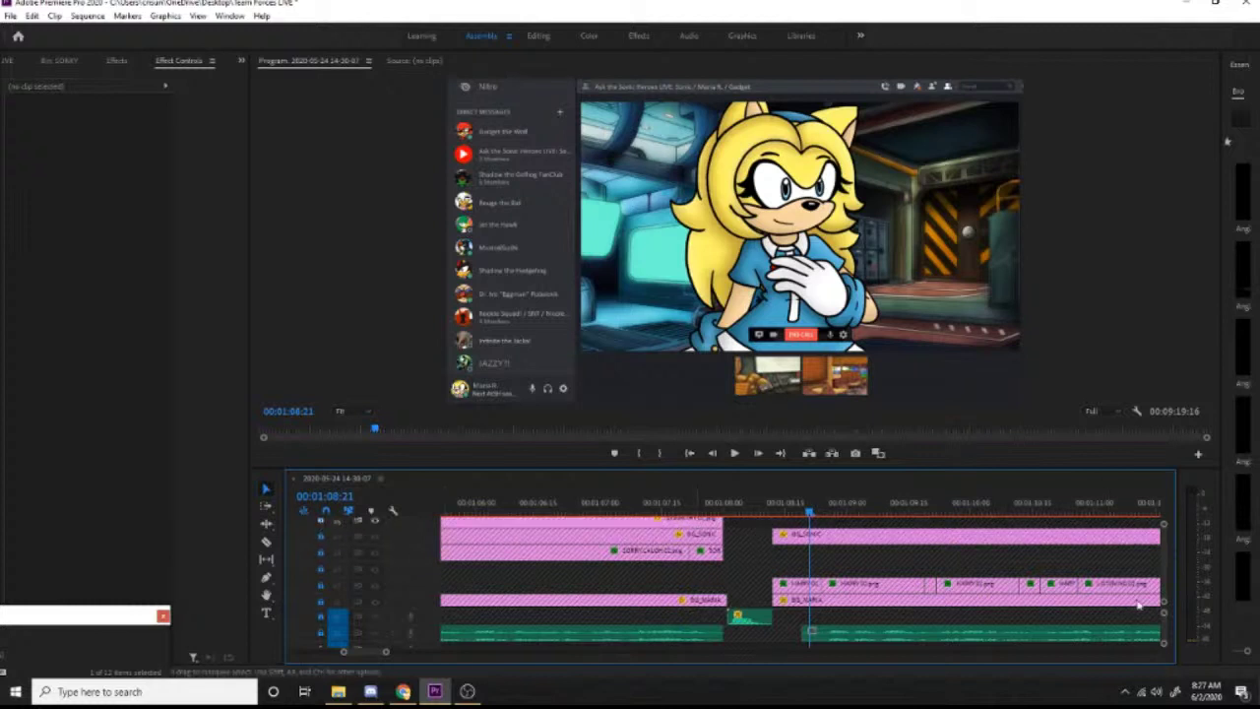
scroll(1164, 626, "down", 2)
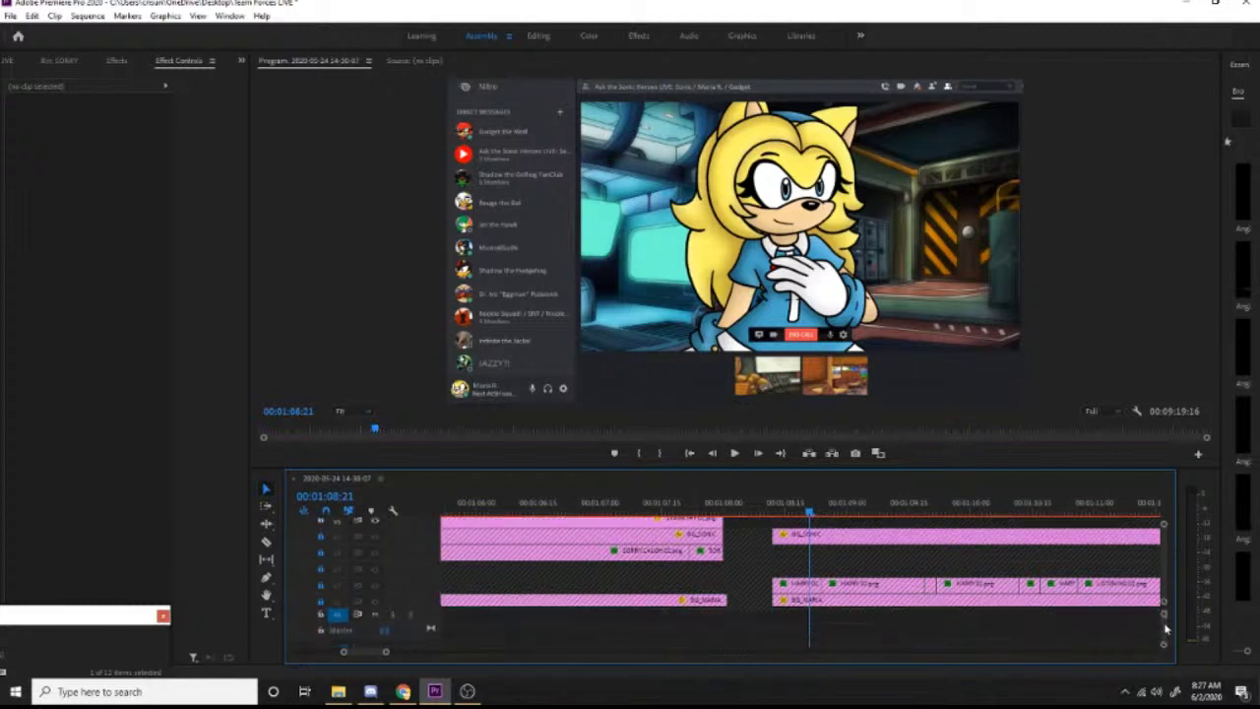
Step: Move the playhead to 00:01:08:20 with the tracks around the BG_GADGET and BG_SONIC clips in view
scroll(1166, 626, "up", 2)
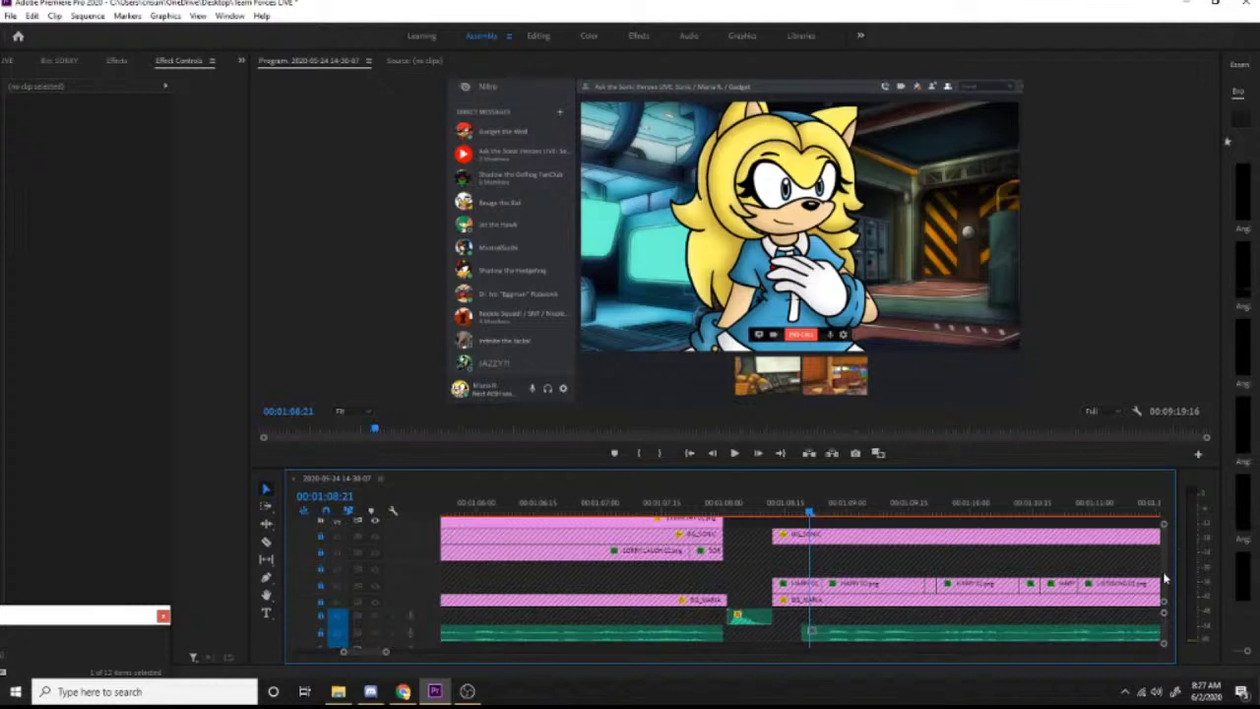
scroll(1164, 580, "up", 3)
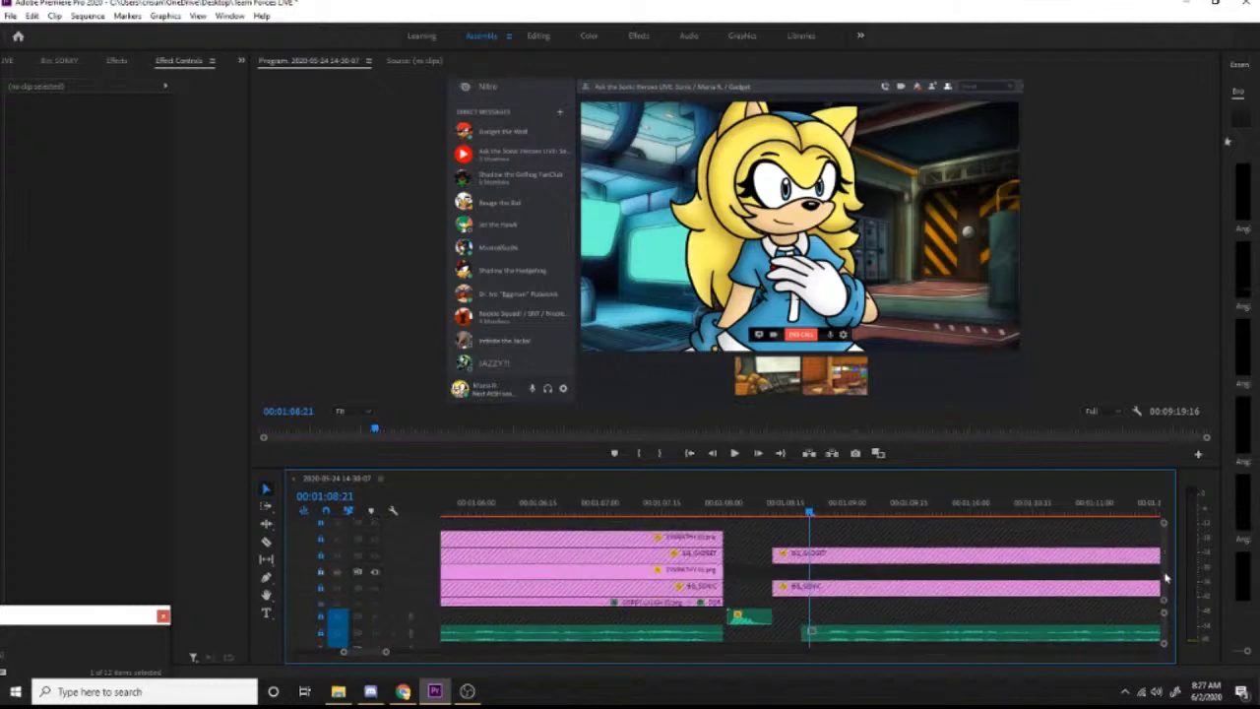
scroll(1166, 579, "down", 3)
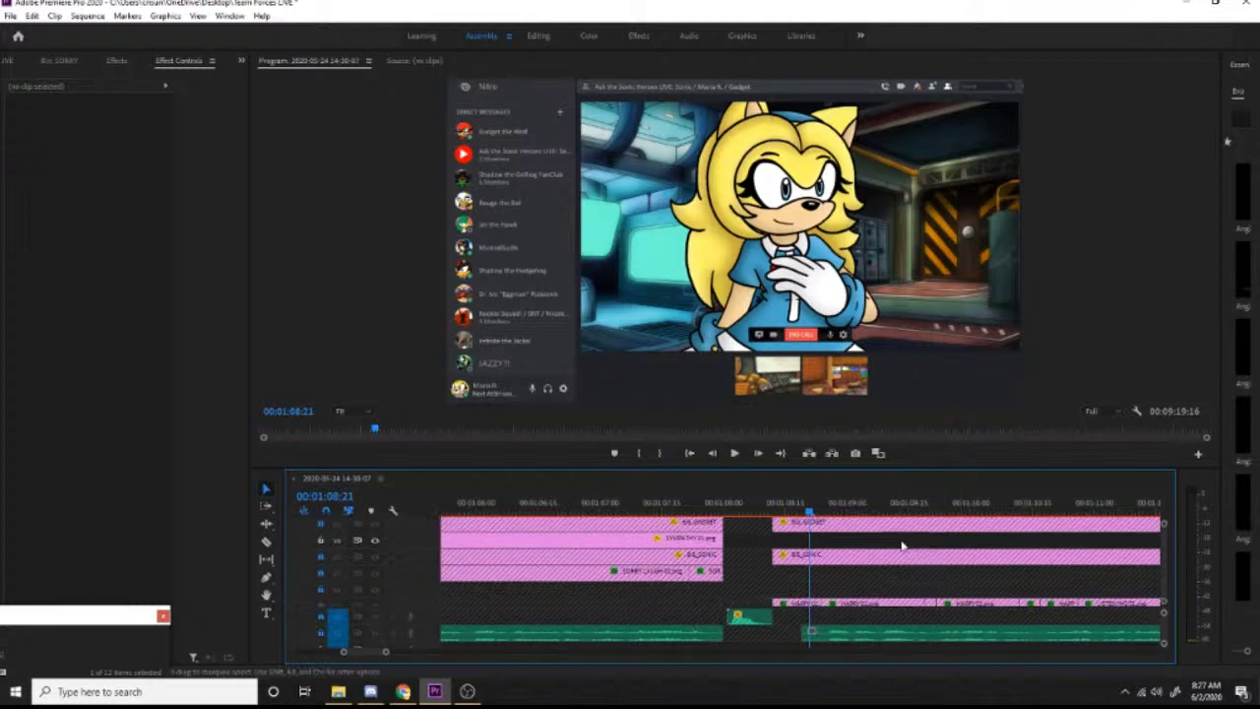
mouse_move(802, 508)
left_mouse_down()
mouse_move(786, 512)
mouse_move(808, 514)
left_mouse_up()
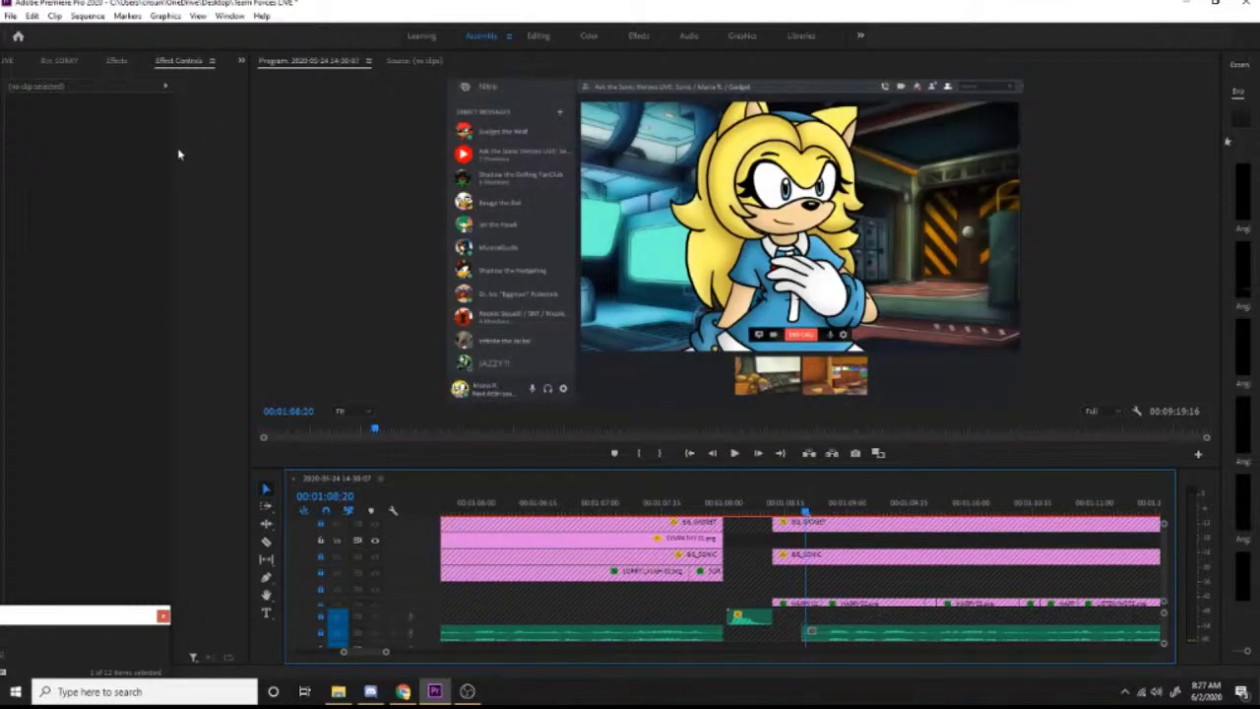
Step: Close the SORRY bin that holds Maria's pose images
left_click(57, 61)
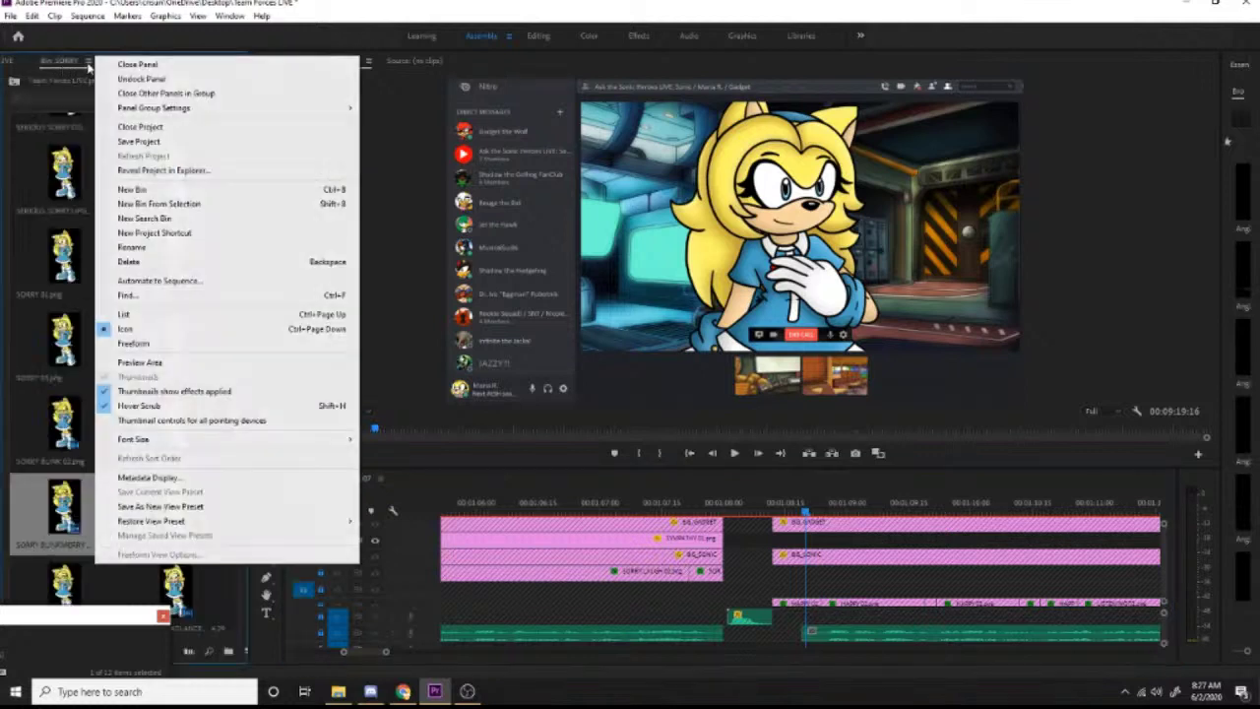
left_click(87, 62)
left_click(135, 65)
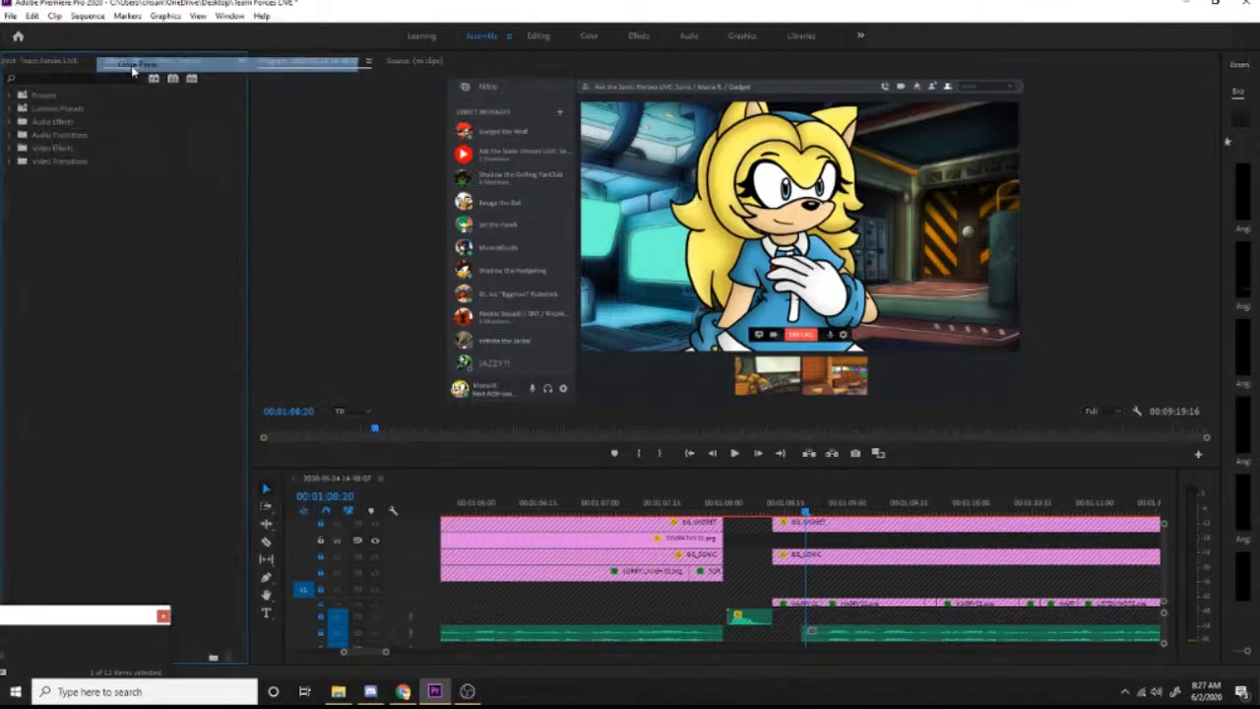
Step: Bring the floating CHARACTERS bin fully into view, open its SONIC bin and dock it in the same floating window
left_click_drag(93, 621, 98, 179)
scroll(79, 307, "up", 2)
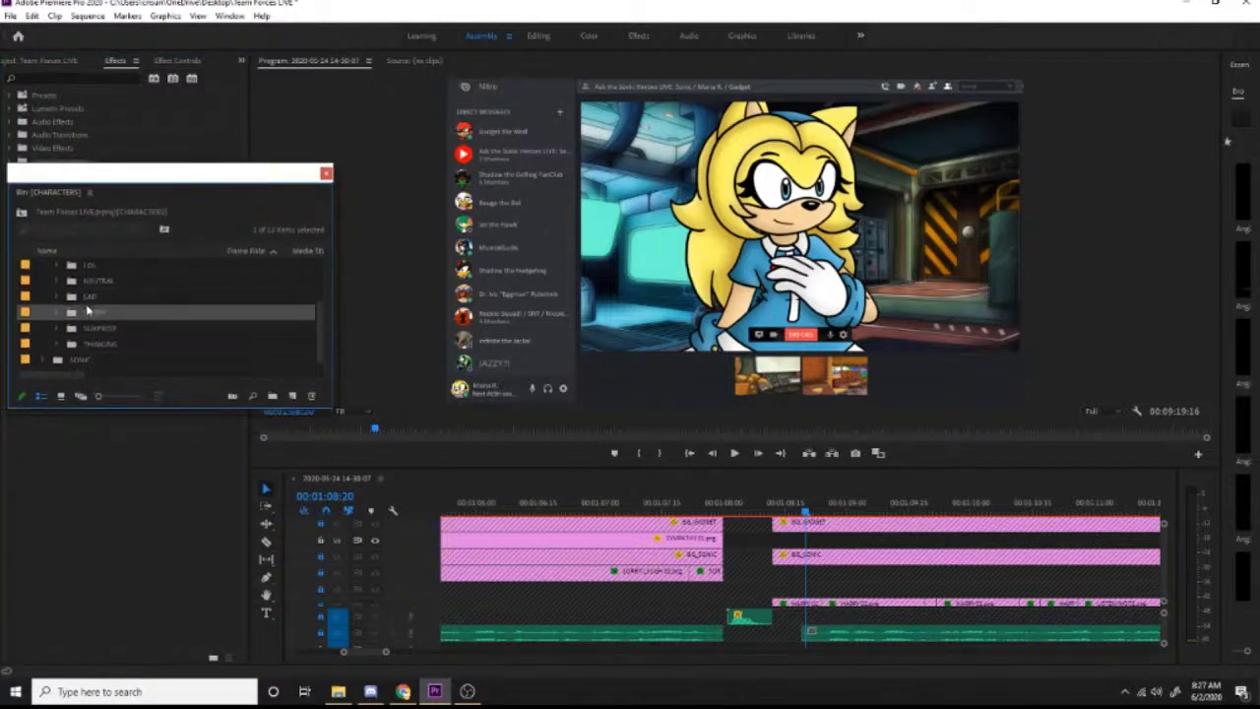
left_click(45, 298)
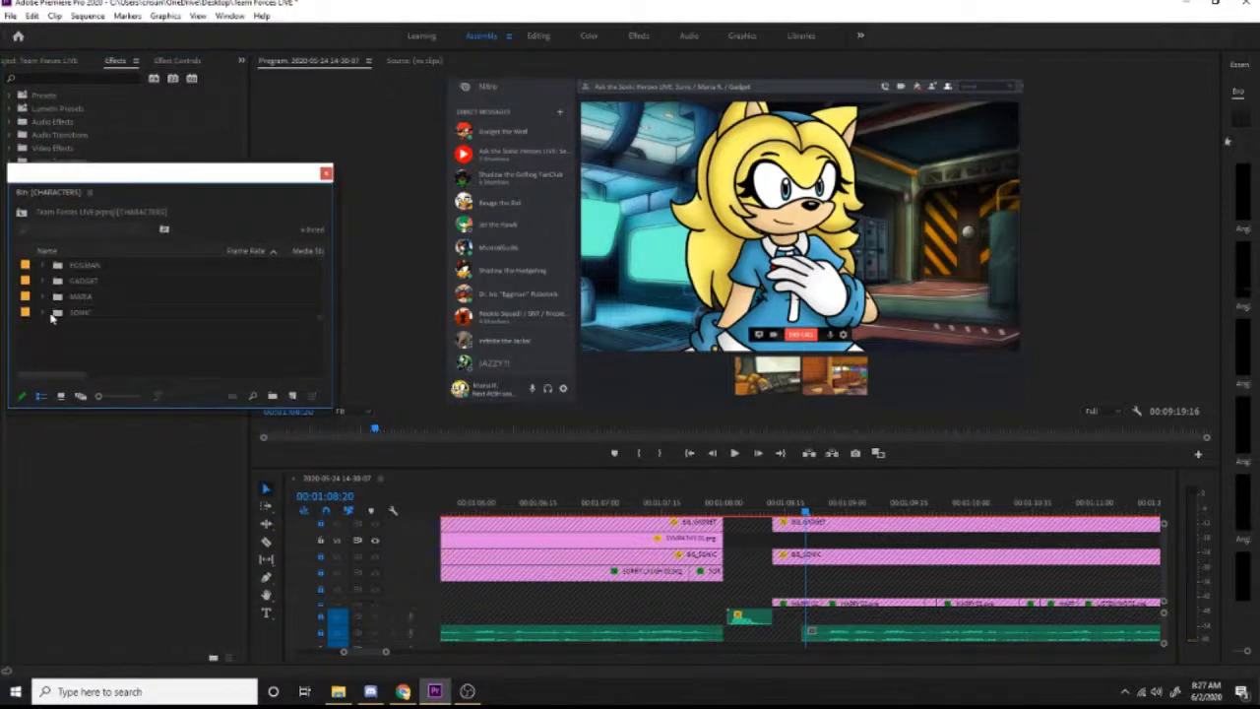
left_click(43, 313)
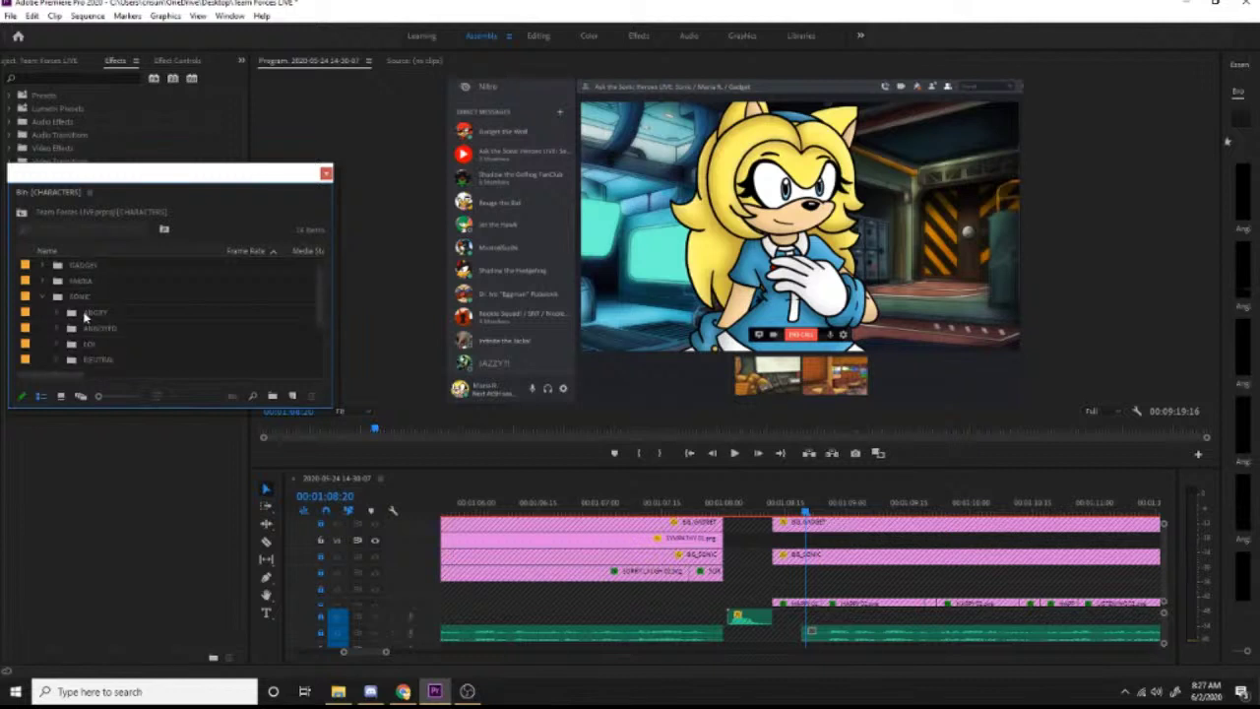
scroll(85, 315, "down", 2)
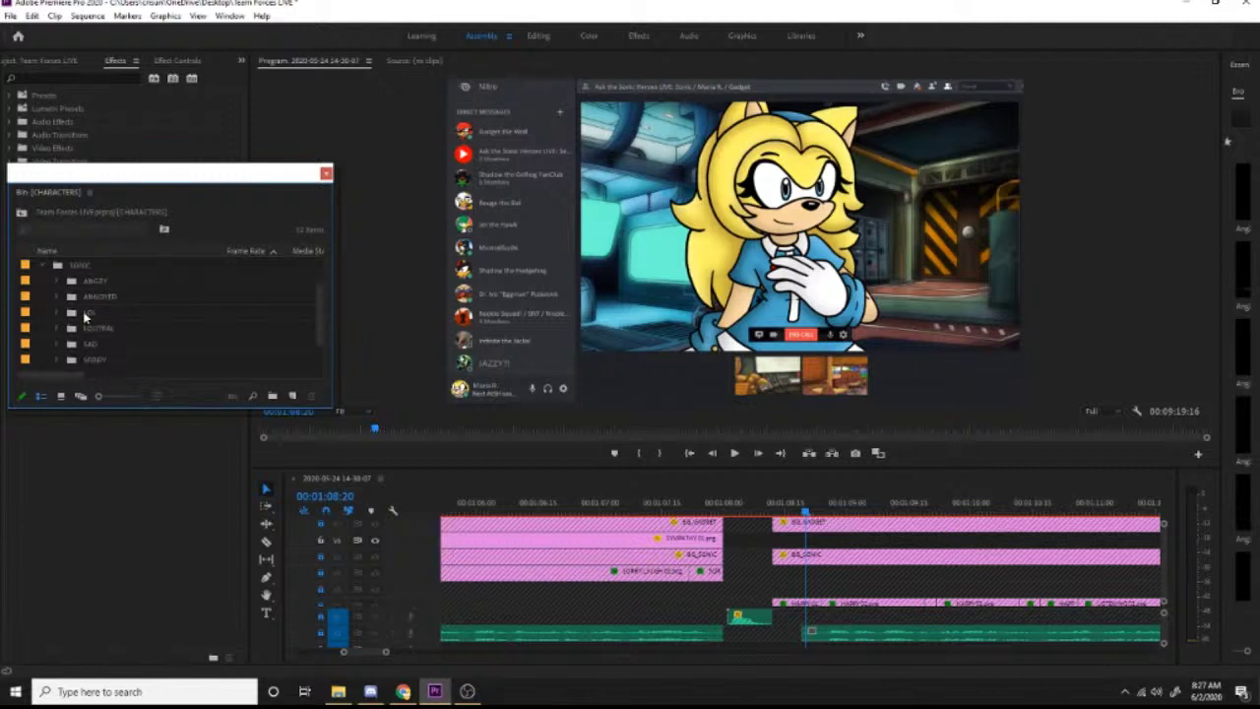
double_click(57, 266)
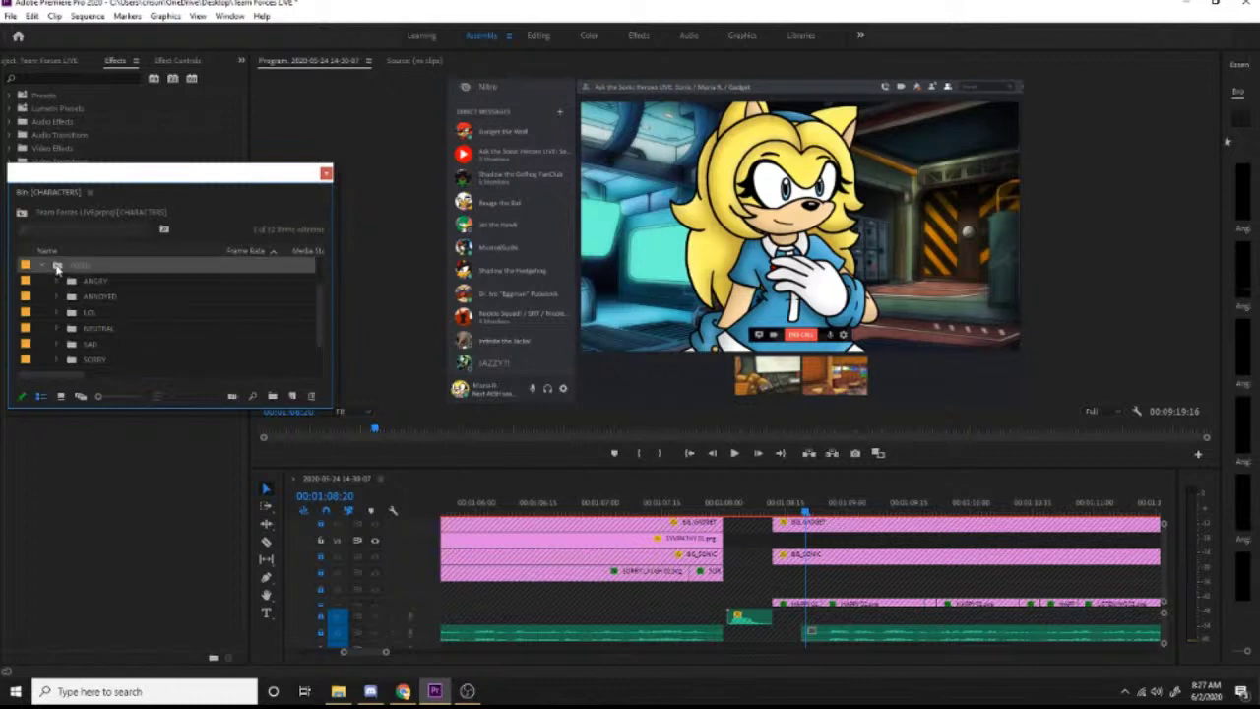
left_click_drag(121, 66, 147, 197)
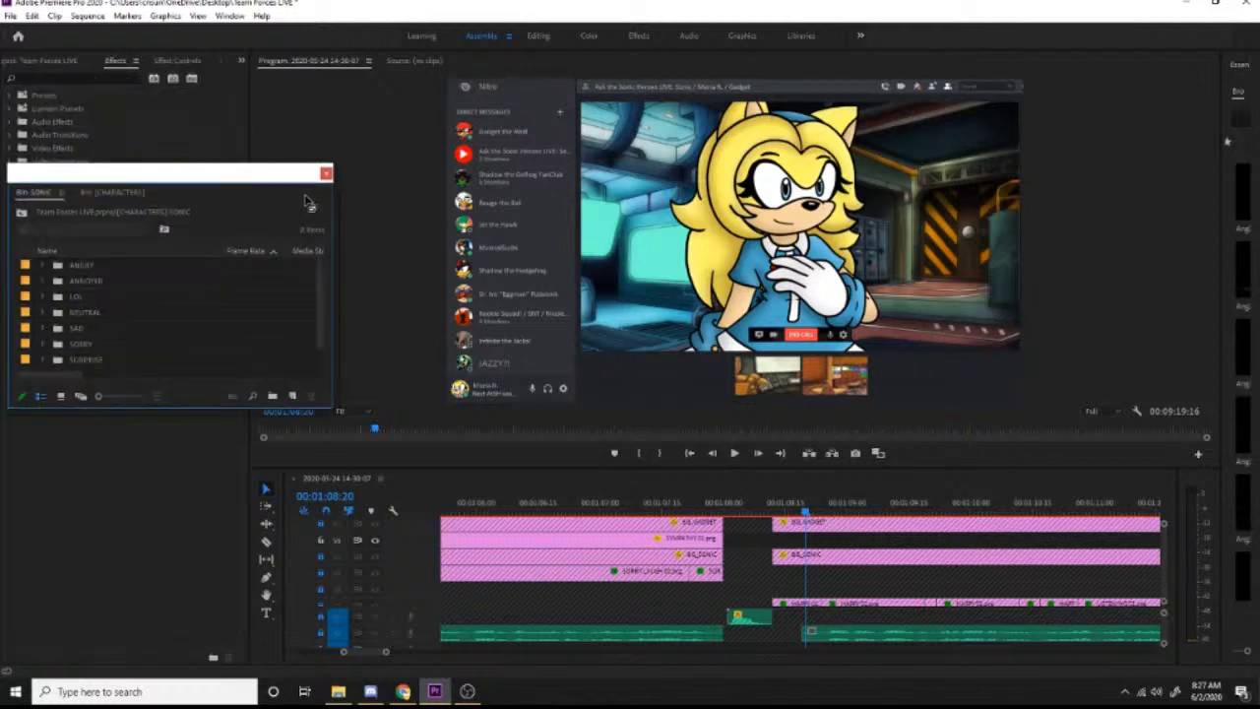
right_click(65, 199)
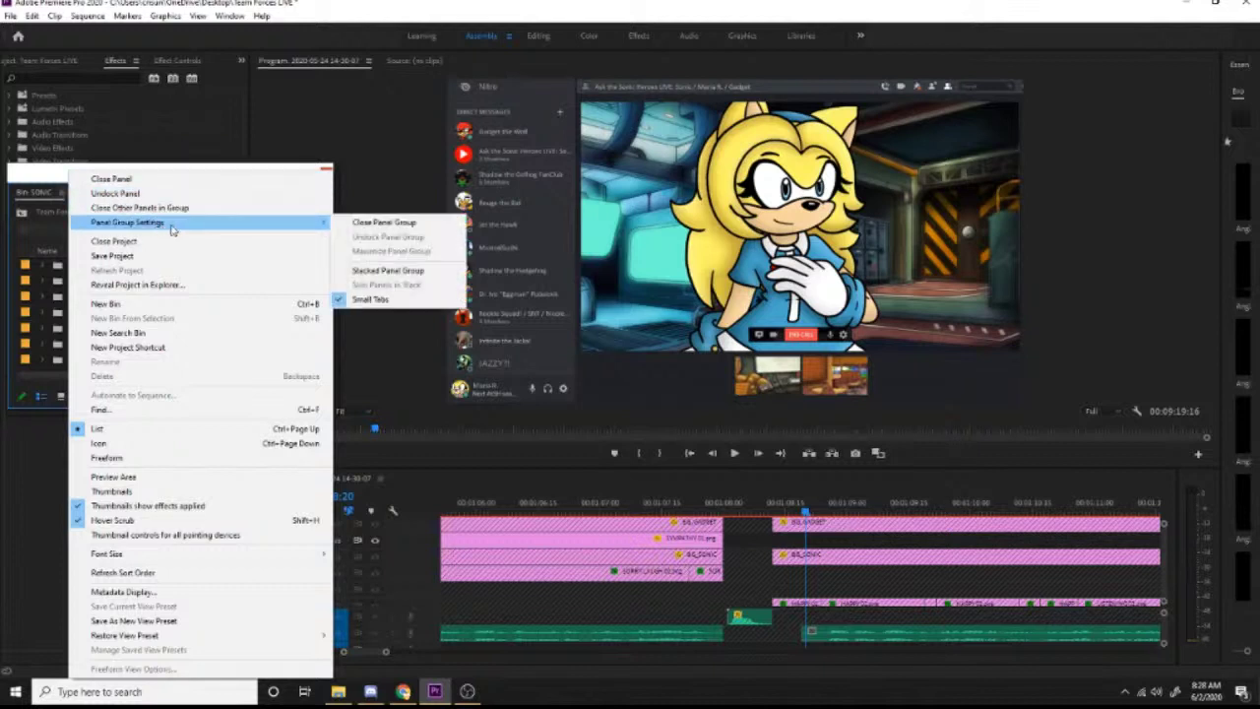
left_click(202, 206)
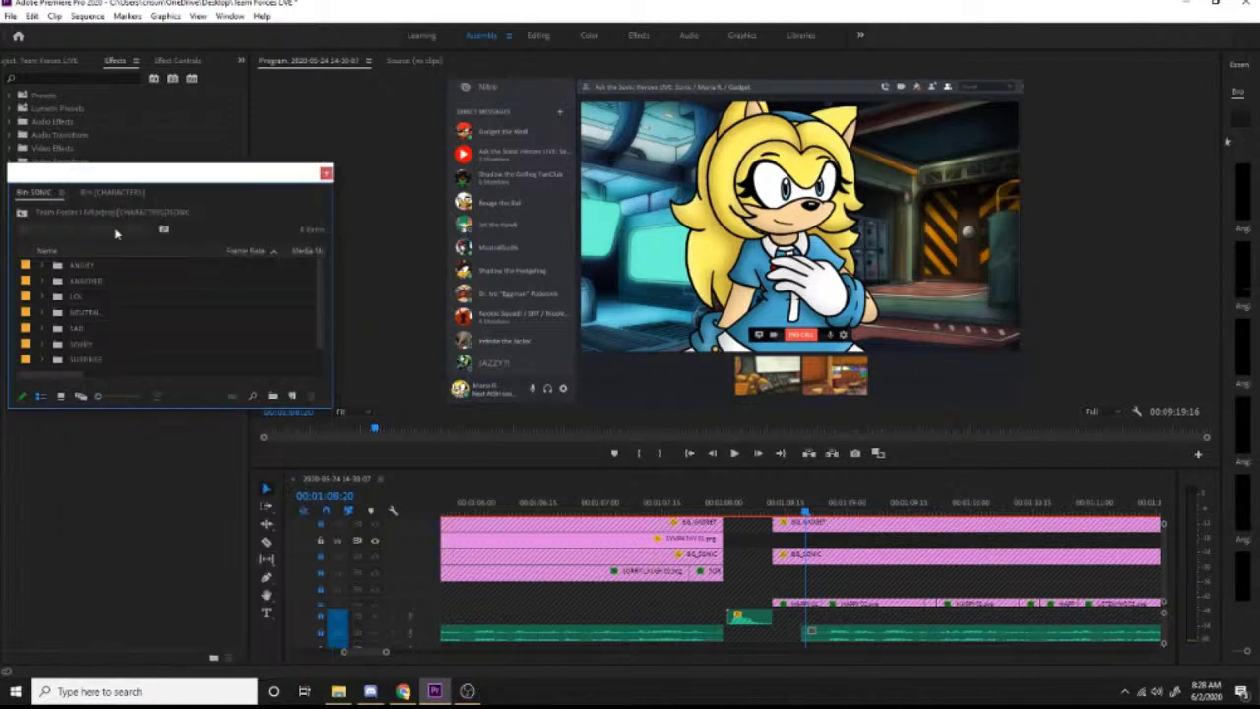
Step: Open the MARIA bin from CHARACTERS and dock it beside the SONIC bin in the floating window
left_click(103, 193)
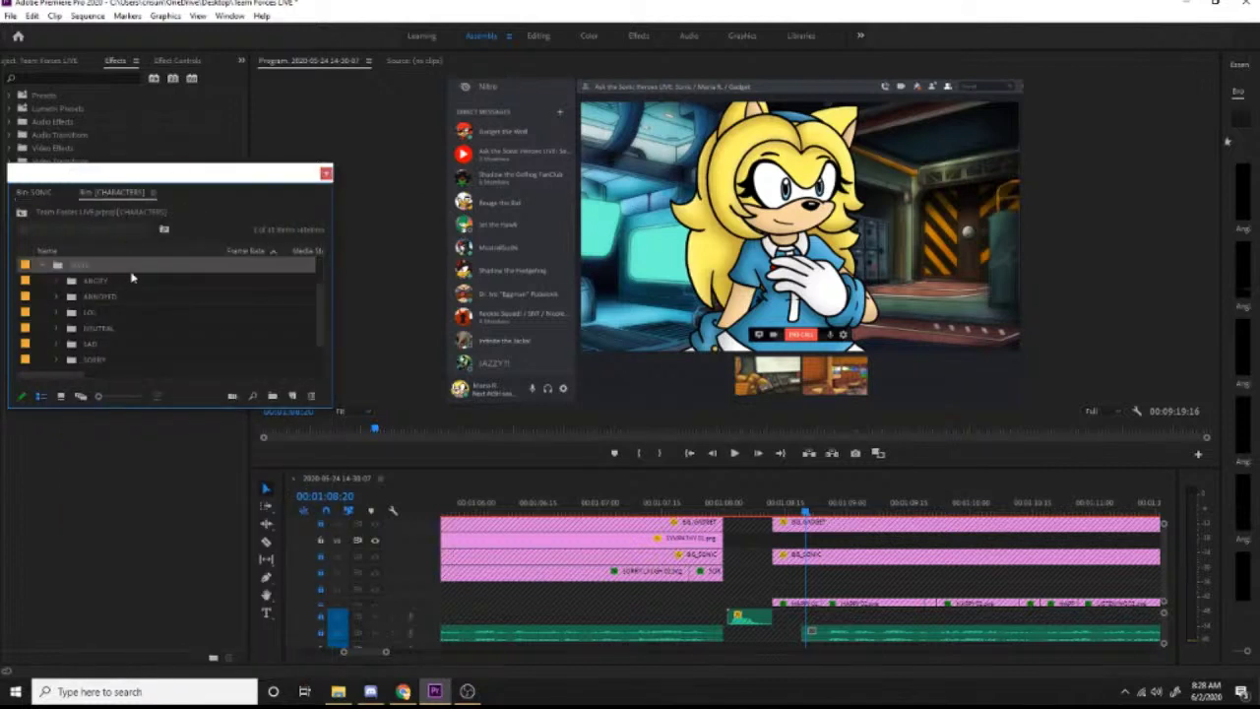
left_click(43, 267)
double_click(57, 297)
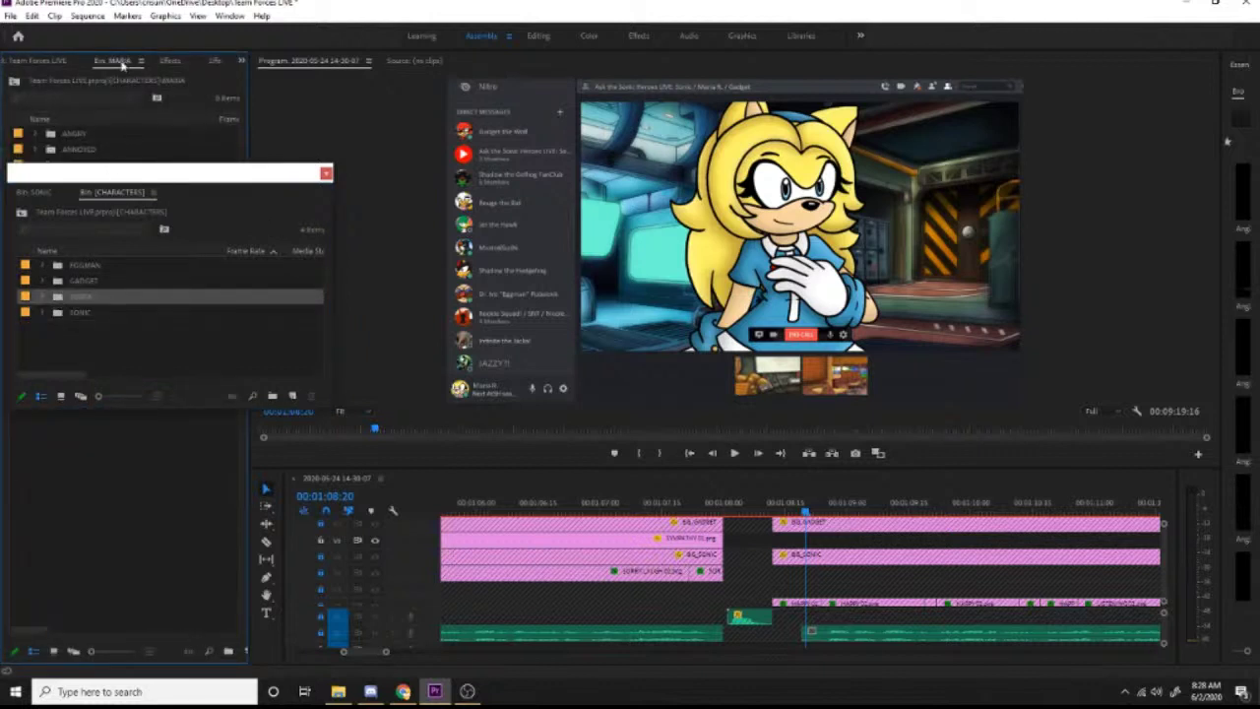
left_click_drag(122, 64, 179, 197)
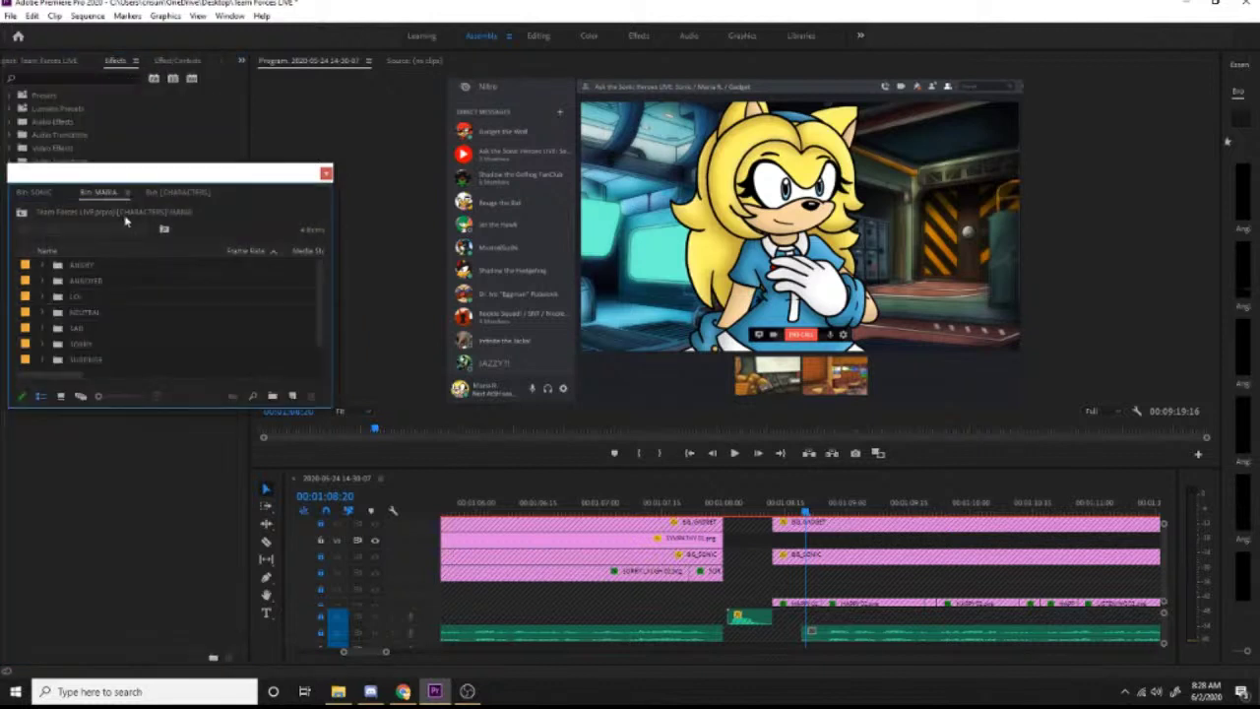
Step: Add the GADGET bin to the floating bin group and close the CHARACTERS bin
left_click(162, 192)
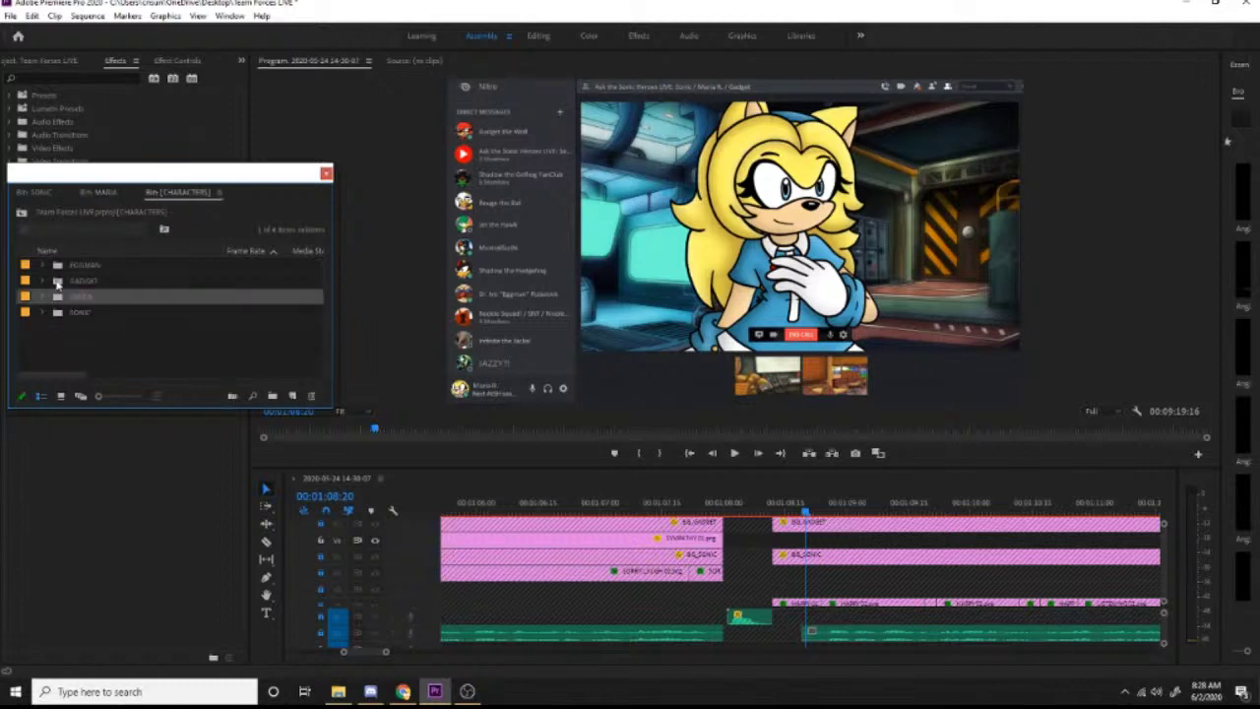
double_click(57, 281)
left_click_drag(106, 66, 224, 196)
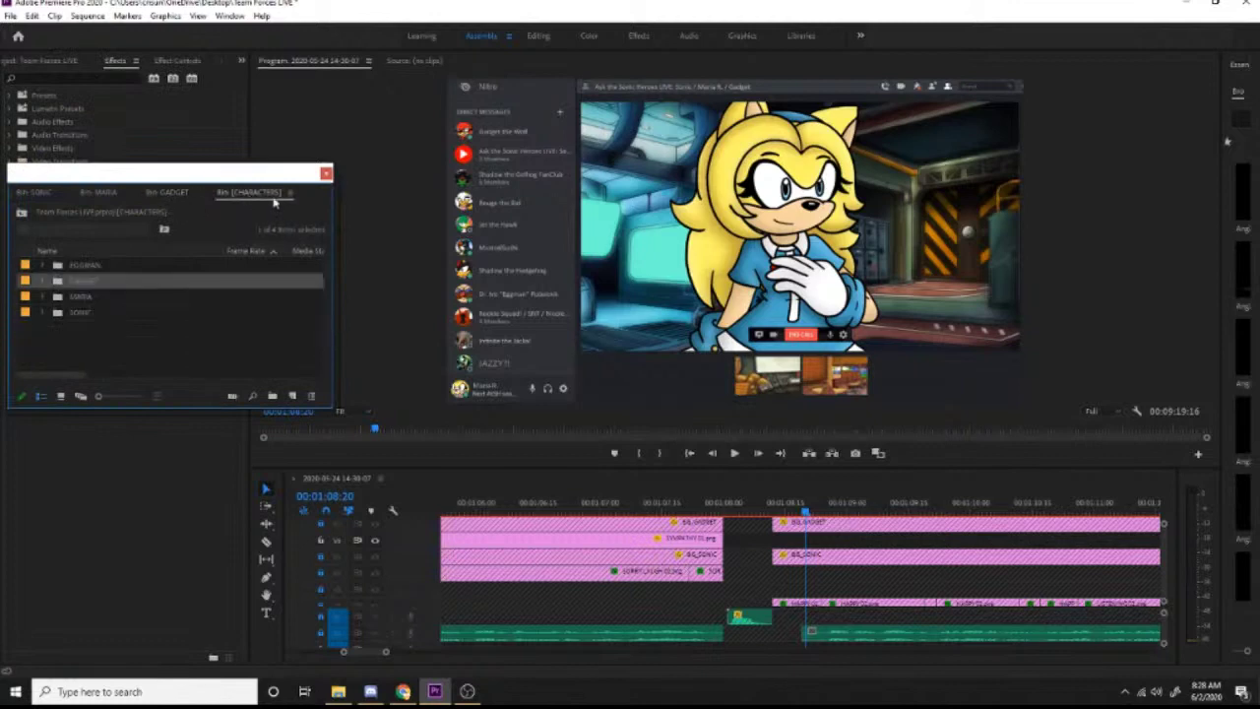
right_click(293, 198)
left_click(333, 181)
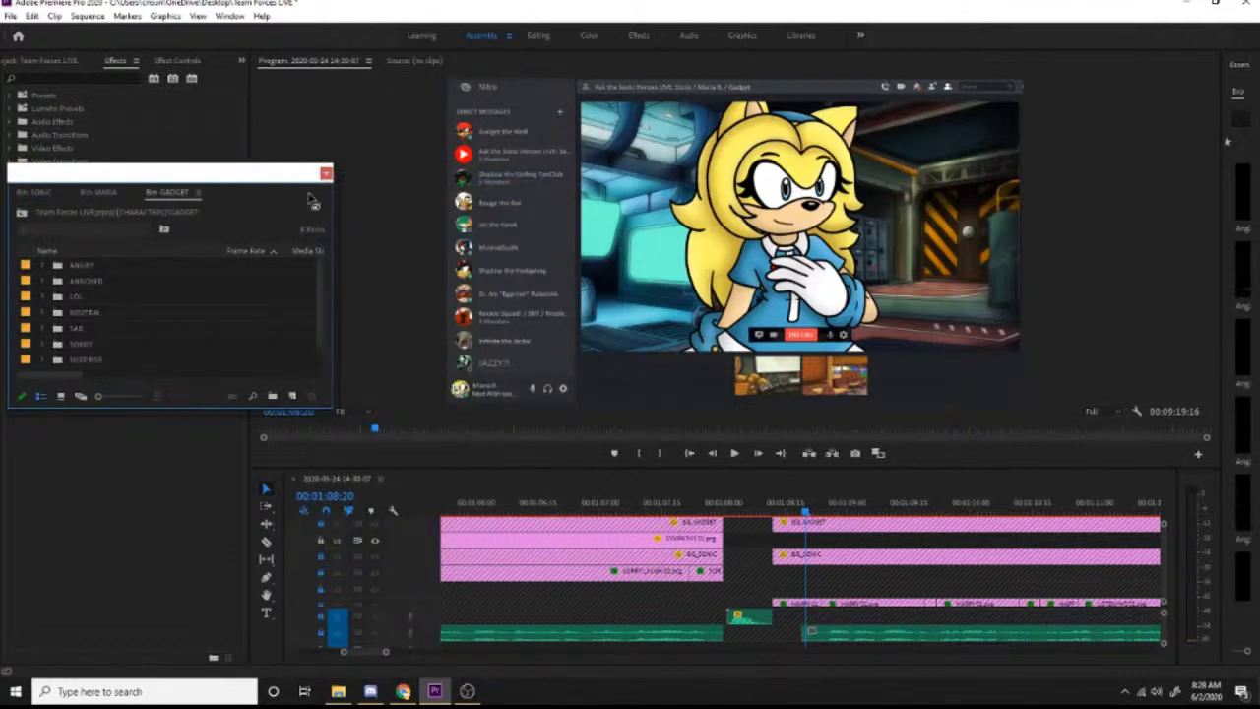
Step: Switch to the SONIC bin and narrow the floating bin window to about the width of the side panel
left_click(54, 197)
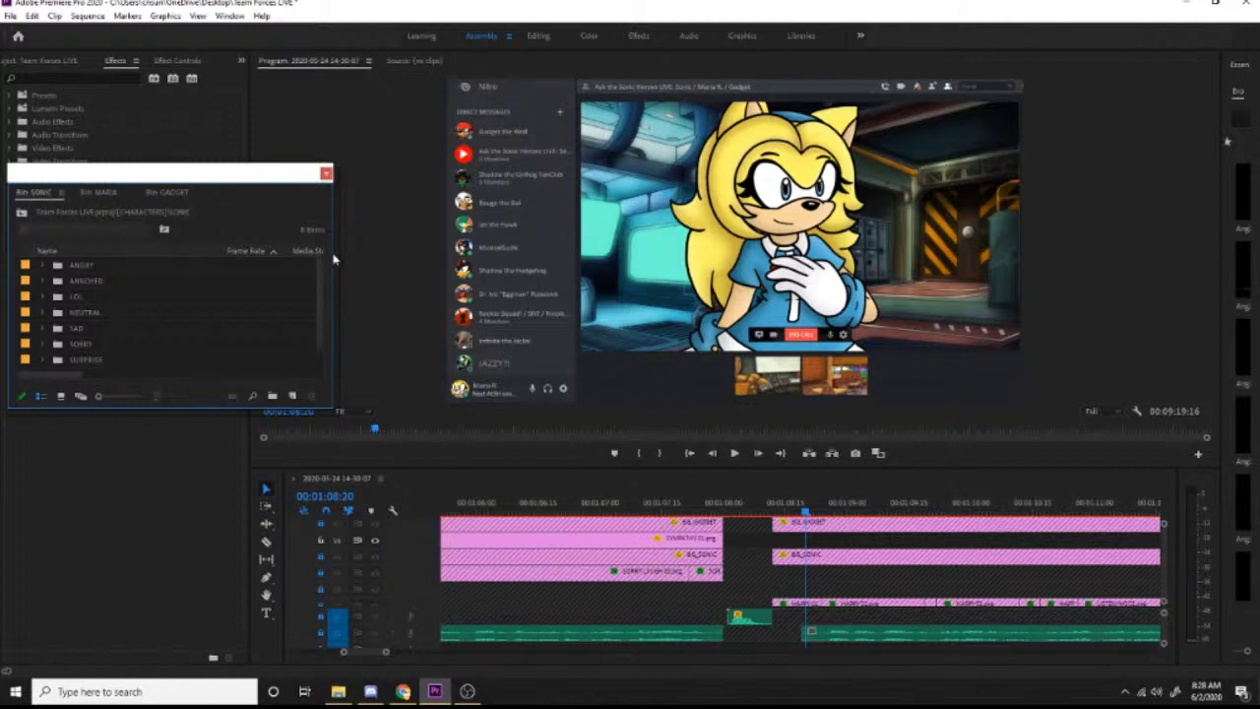
left_click_drag(335, 256, 236, 258)
scroll(128, 292, "down", 1)
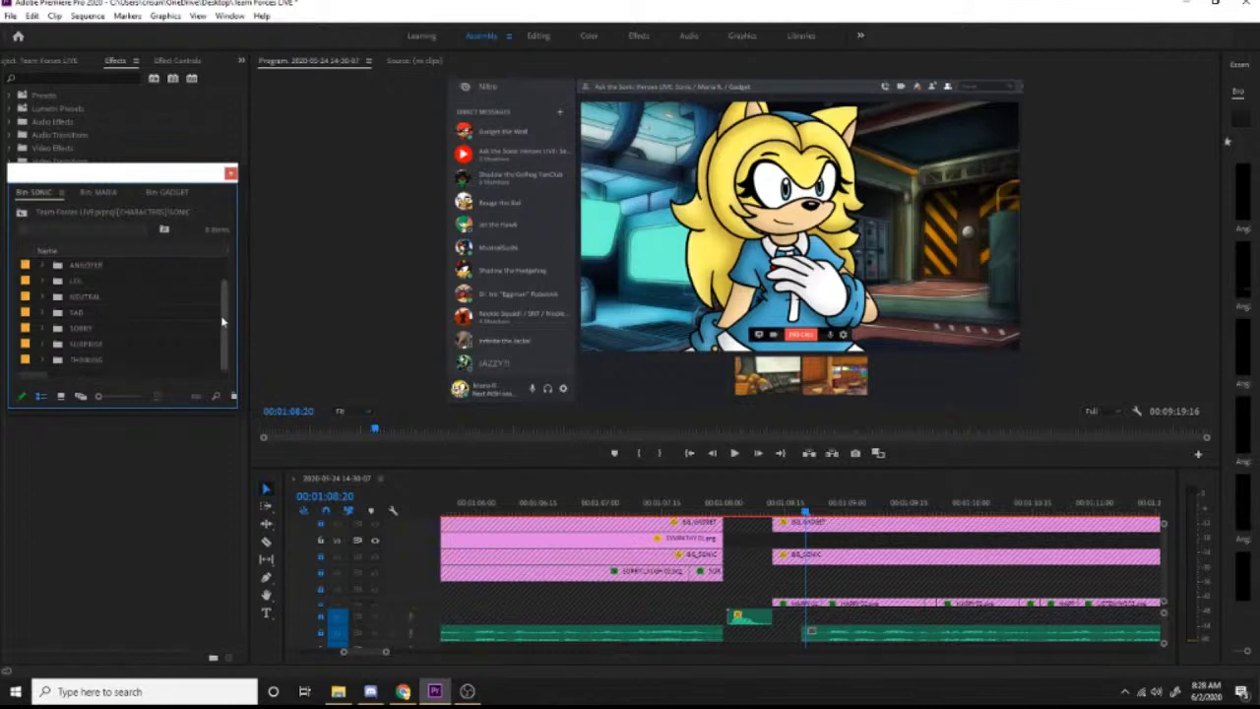
scroll(221, 335, "up", 1)
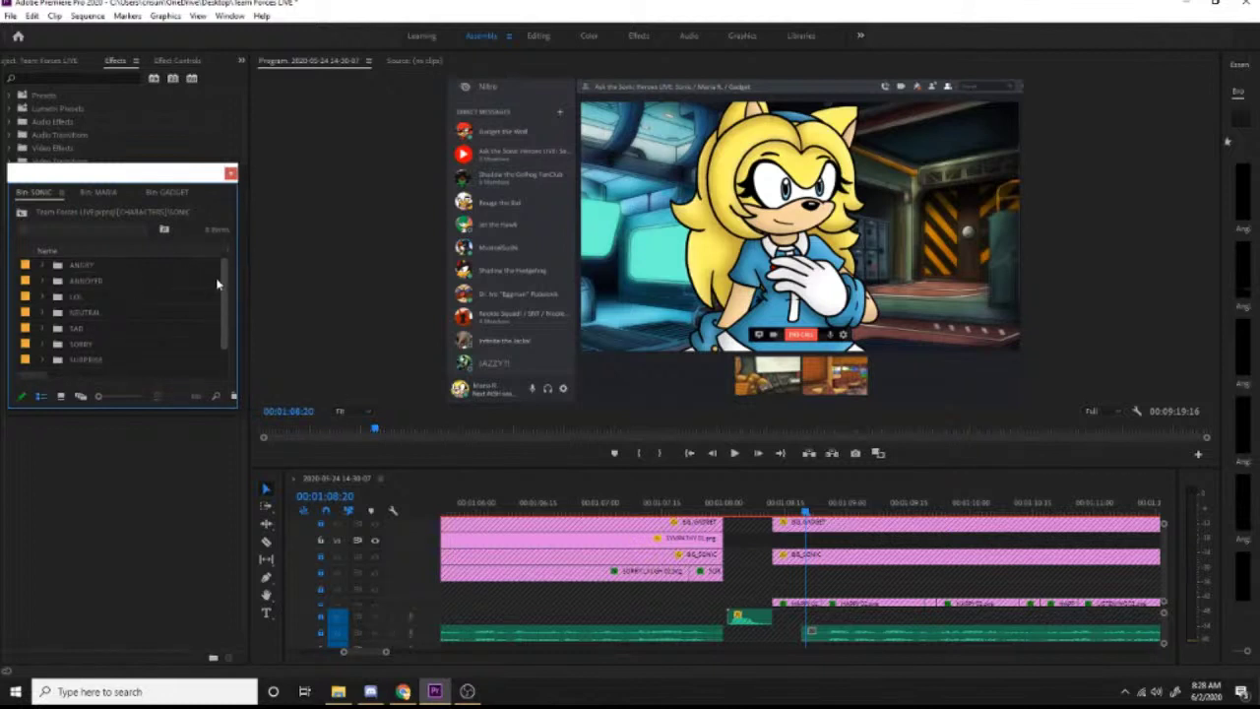
Step: Open Sonic's NEUTRAL bin and undock it into its own floating window
double_click(61, 313)
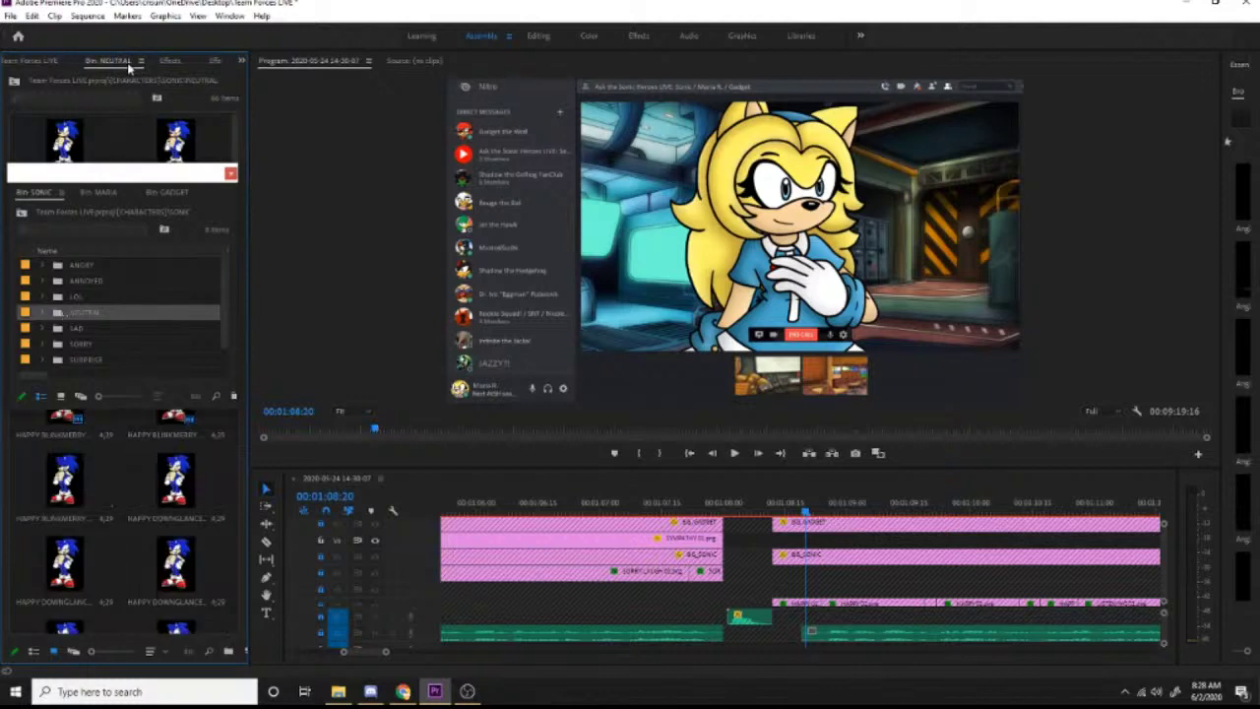
left_click(139, 62)
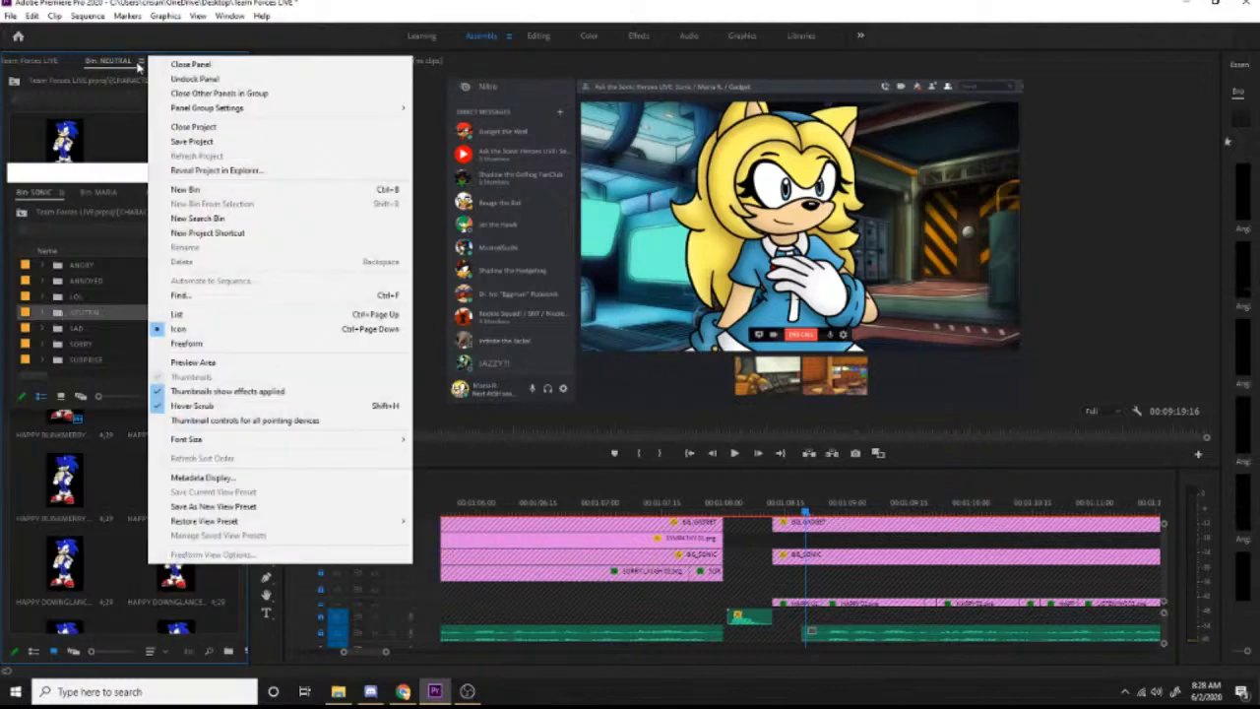
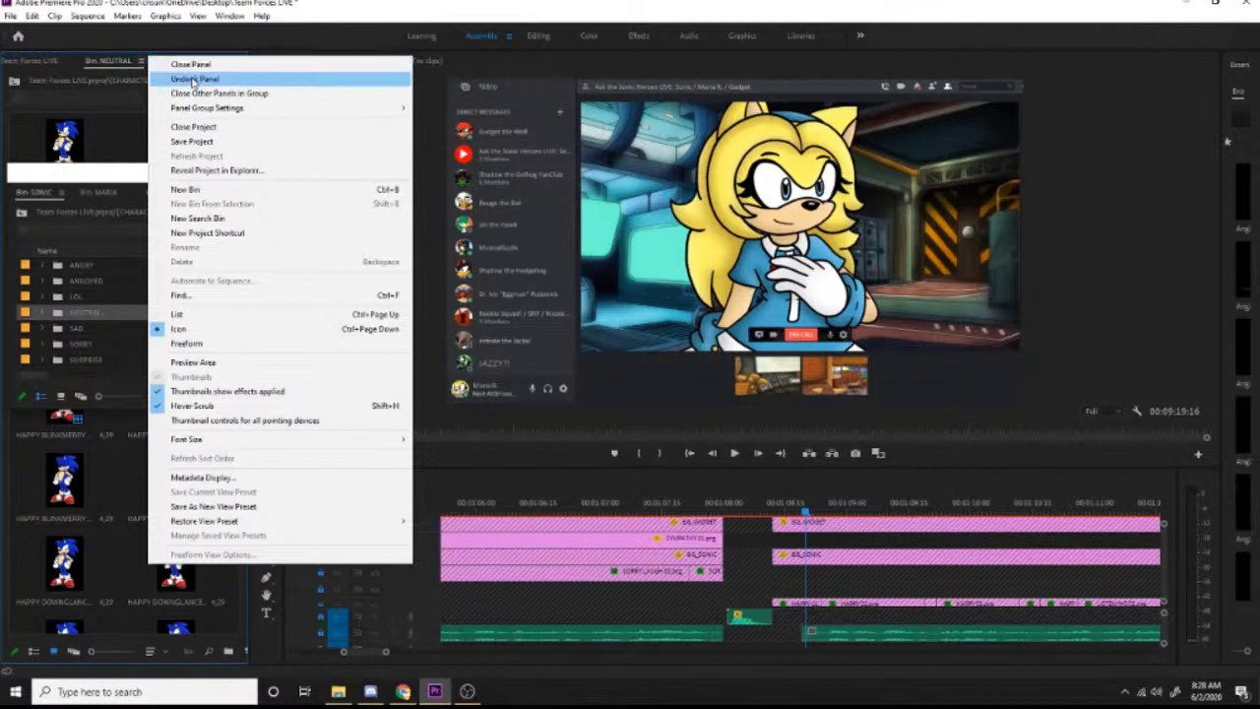
mouse_move(201, 113)
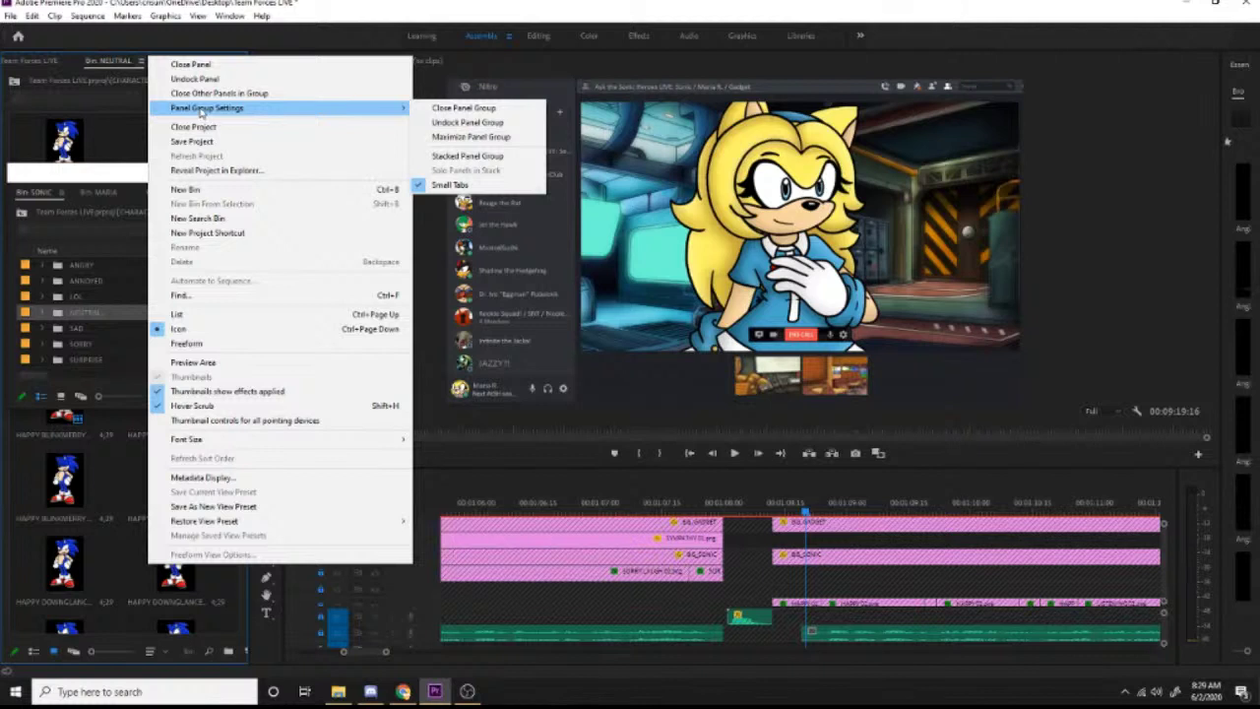
left_click(194, 78)
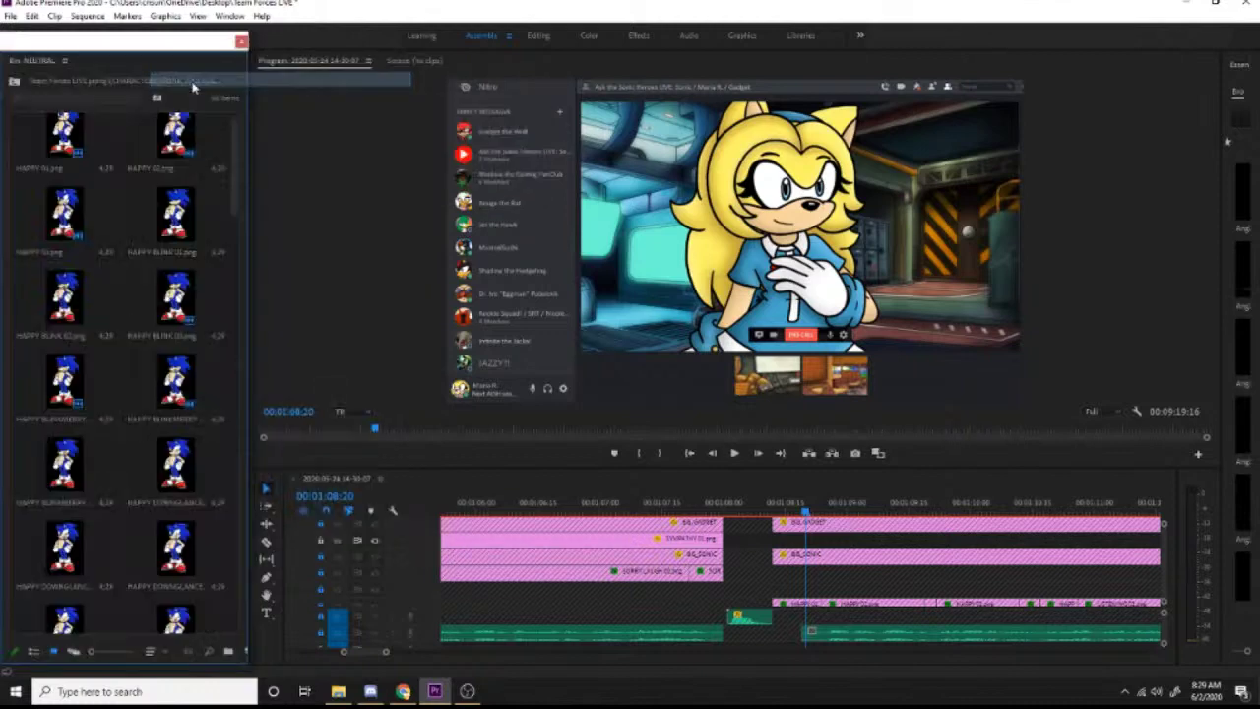
Step: Place HAPPY 01.png from Sonic's NEUTRAL bin on the track between BG_SONIC and BG_GADGET, aligned with the start of those backgrounds
scroll(206, 192, "up", 1)
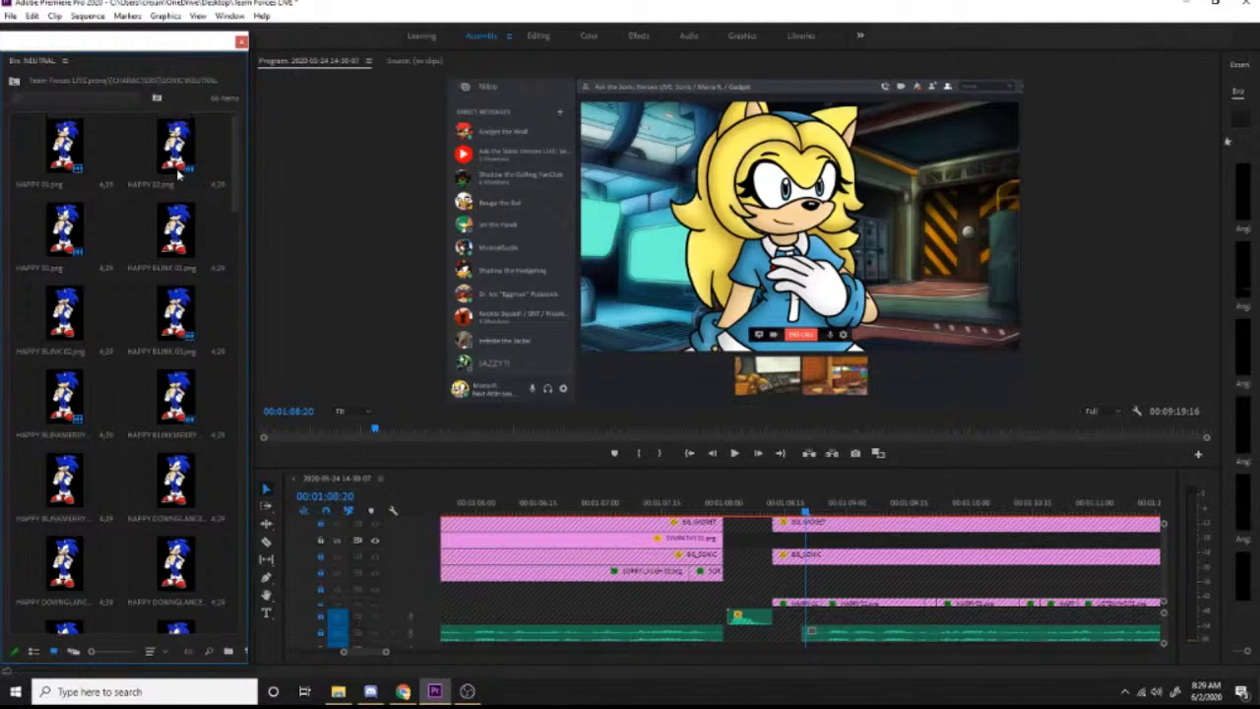
left_click_drag(67, 143, 783, 547)
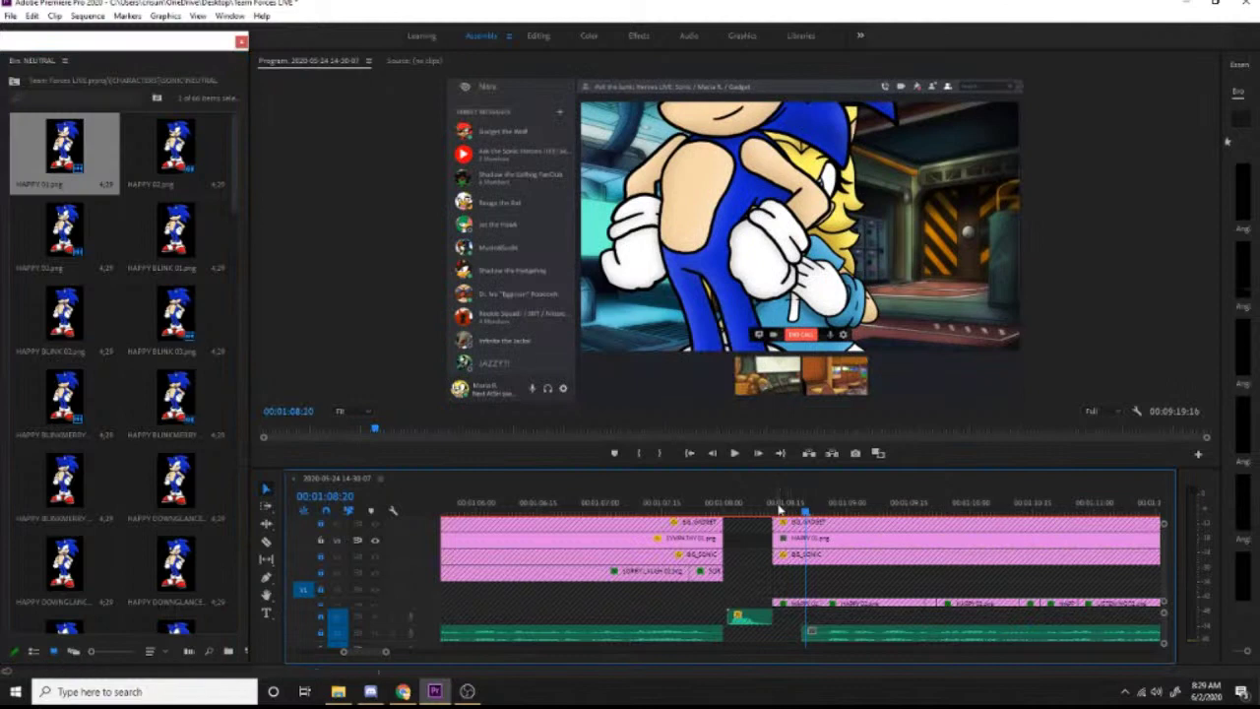
Step: Play the scene from the start of Sonic's HAPPY 01.png clip to about 00:01:10:08
left_click(782, 504)
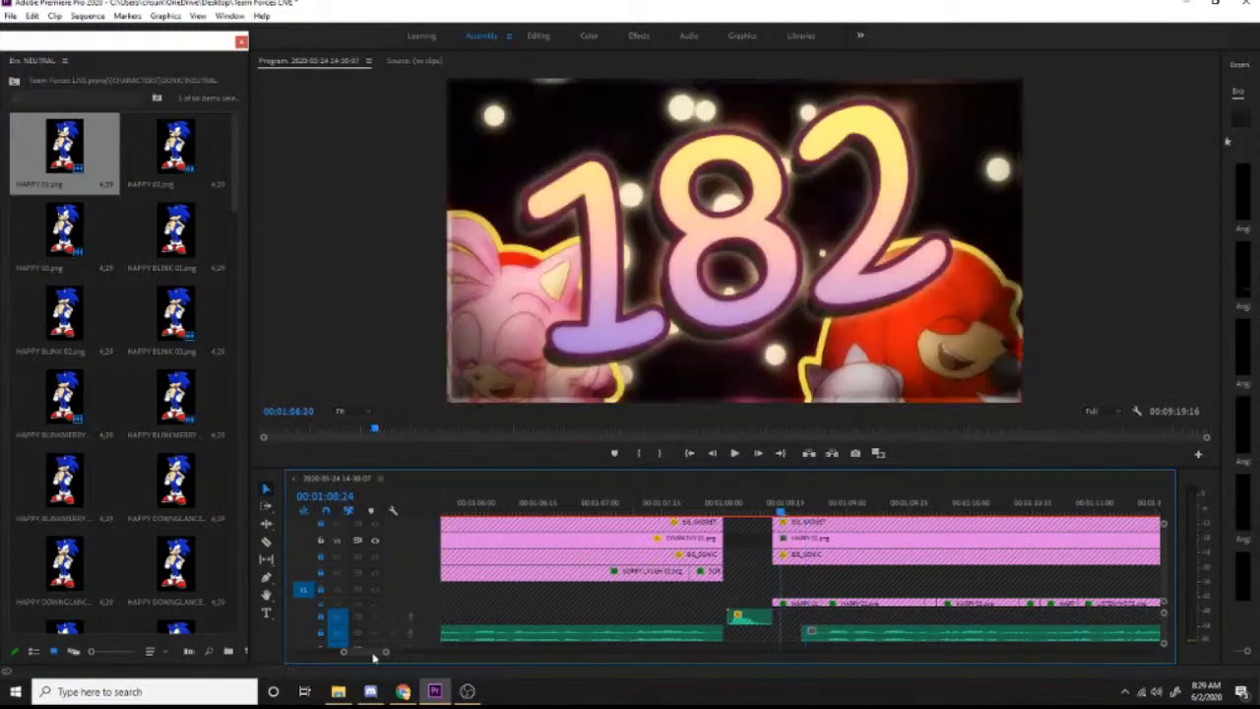
scroll(374, 657, "down", 3)
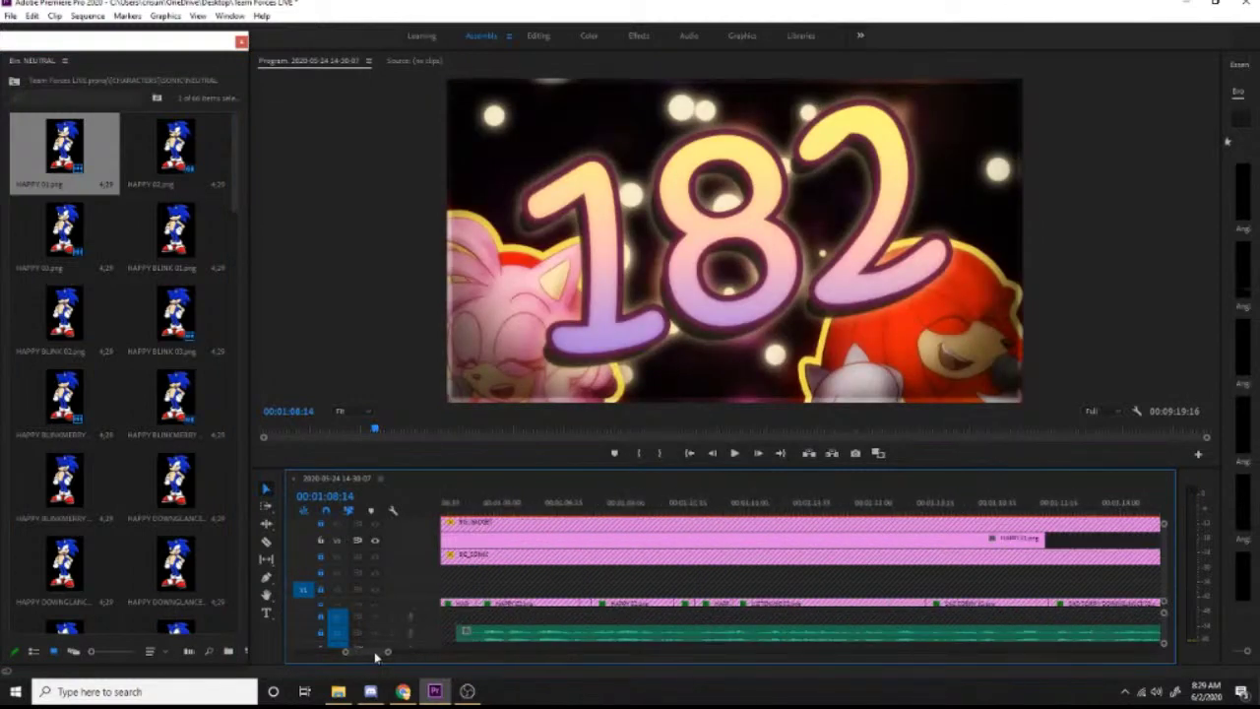
scroll(374, 652, "up", 4)
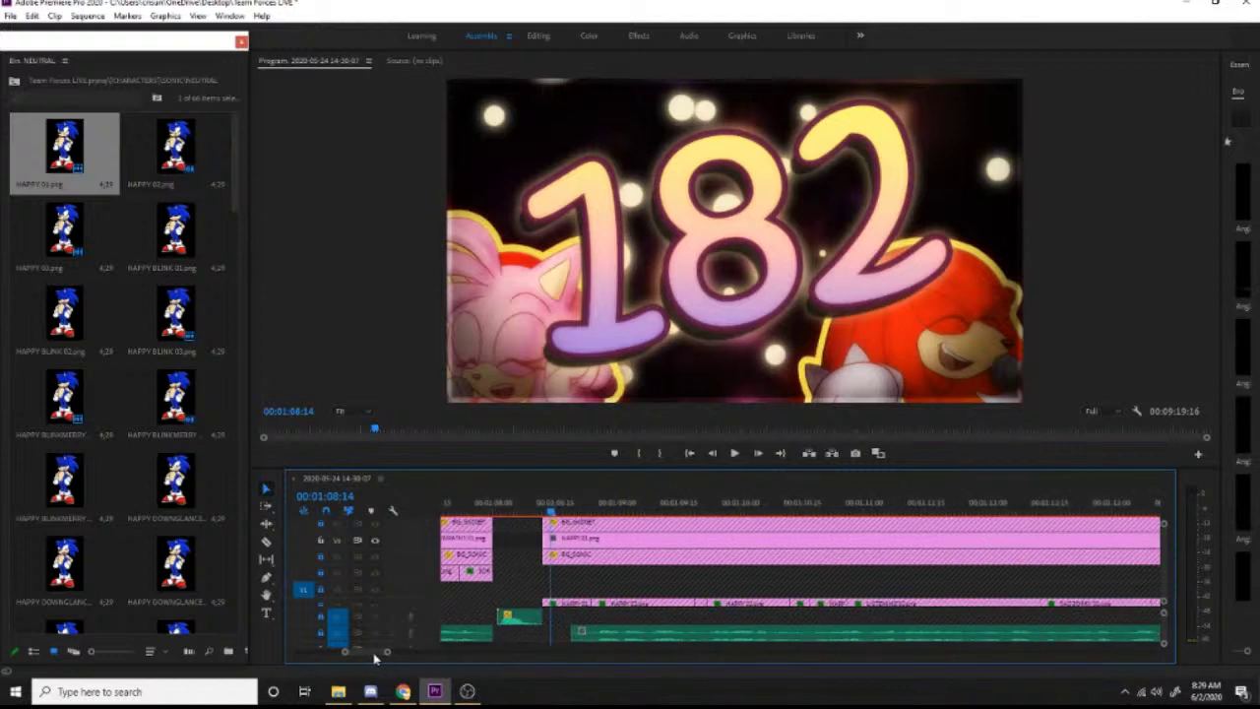
left_click(543, 512)
key("space")
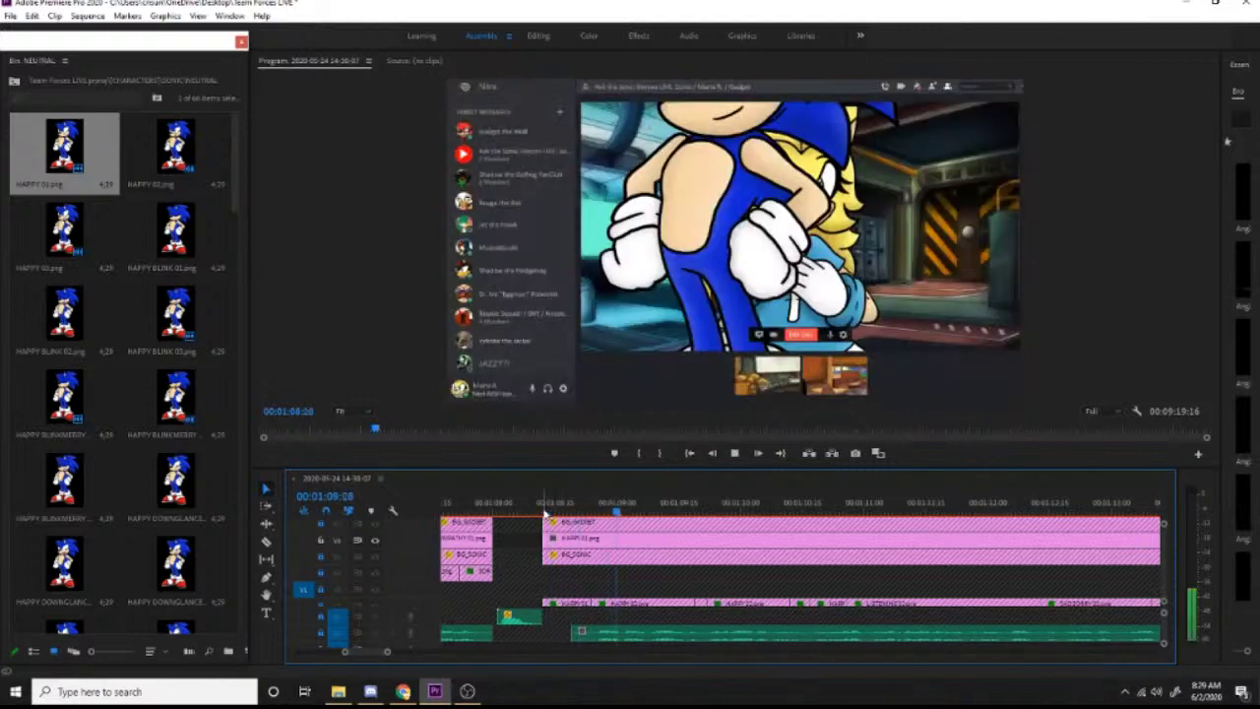
key("space")
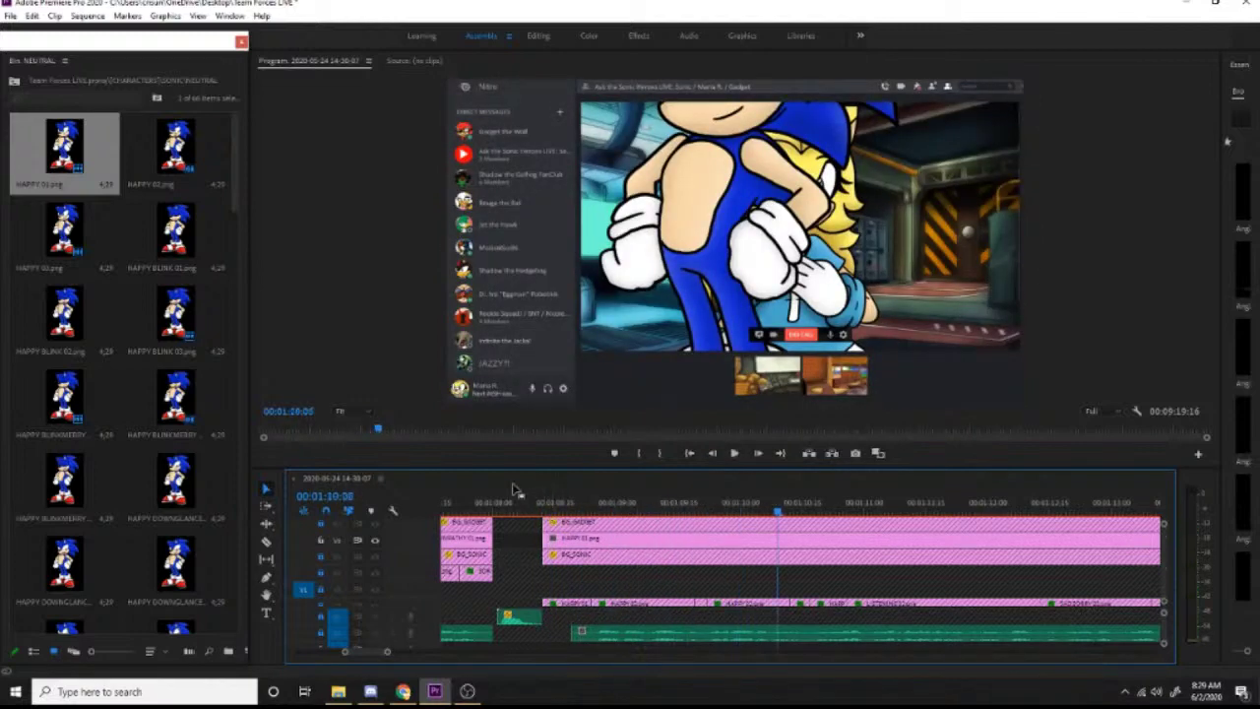
Step: Place HAPPY BLINK 01.png on Sonic's track at 00:01:10:08 and play the scene to 00:01:10:20
left_click_drag(175, 231, 797, 544)
key("space")
key("space")
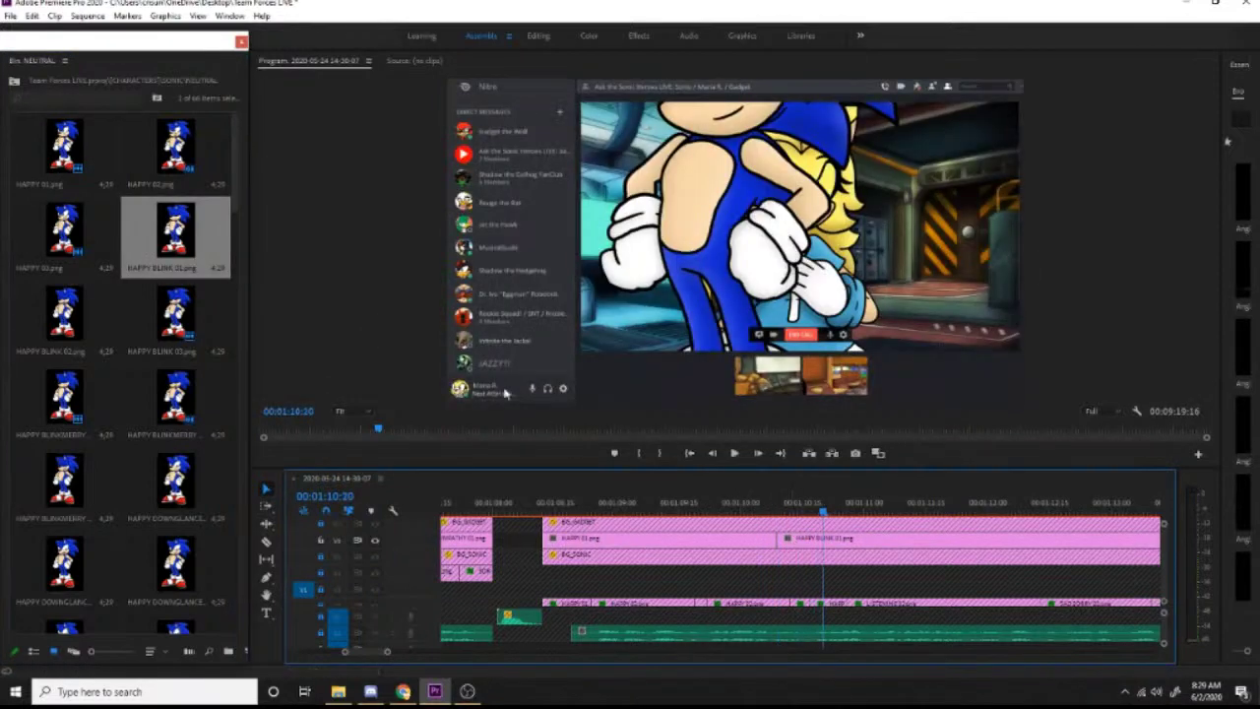
Step: Place HAPPY 01.png on Sonic's track at 00:01:10:20 and HAPPY BLINK 01.png at 00:01:12:11, following the audio
left_click_drag(69, 162, 812, 546)
key("space")
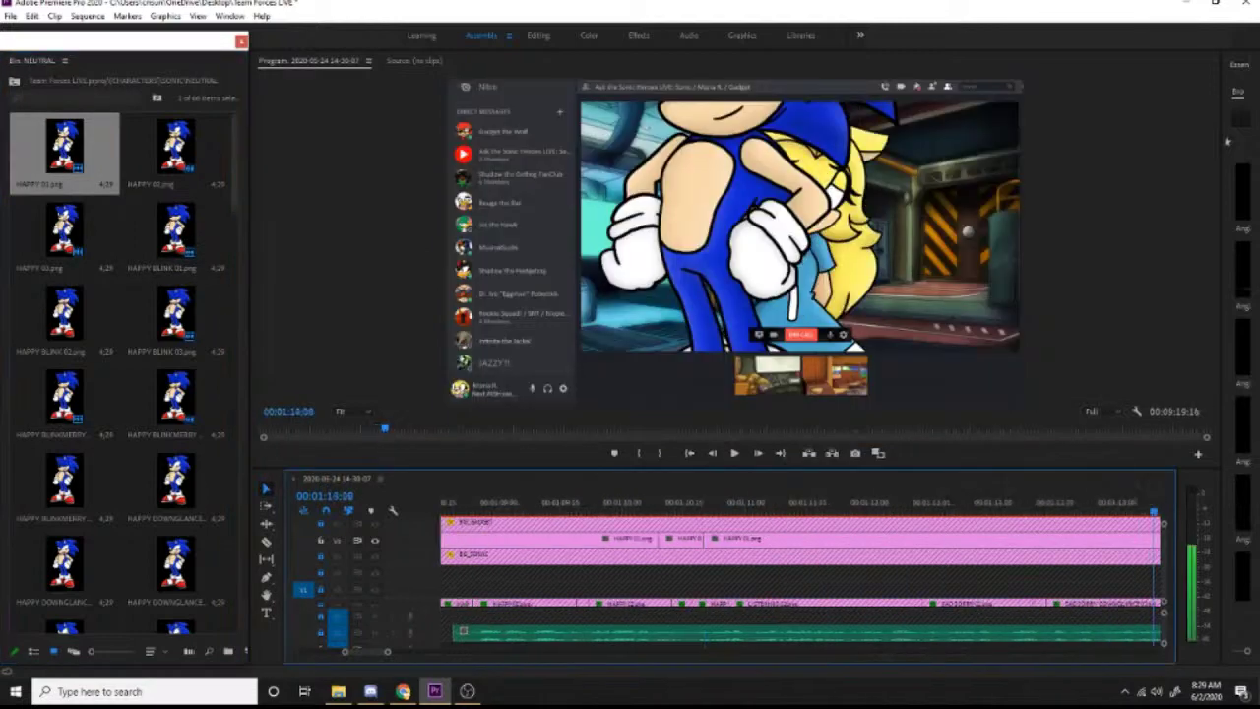
left_click(613, 512)
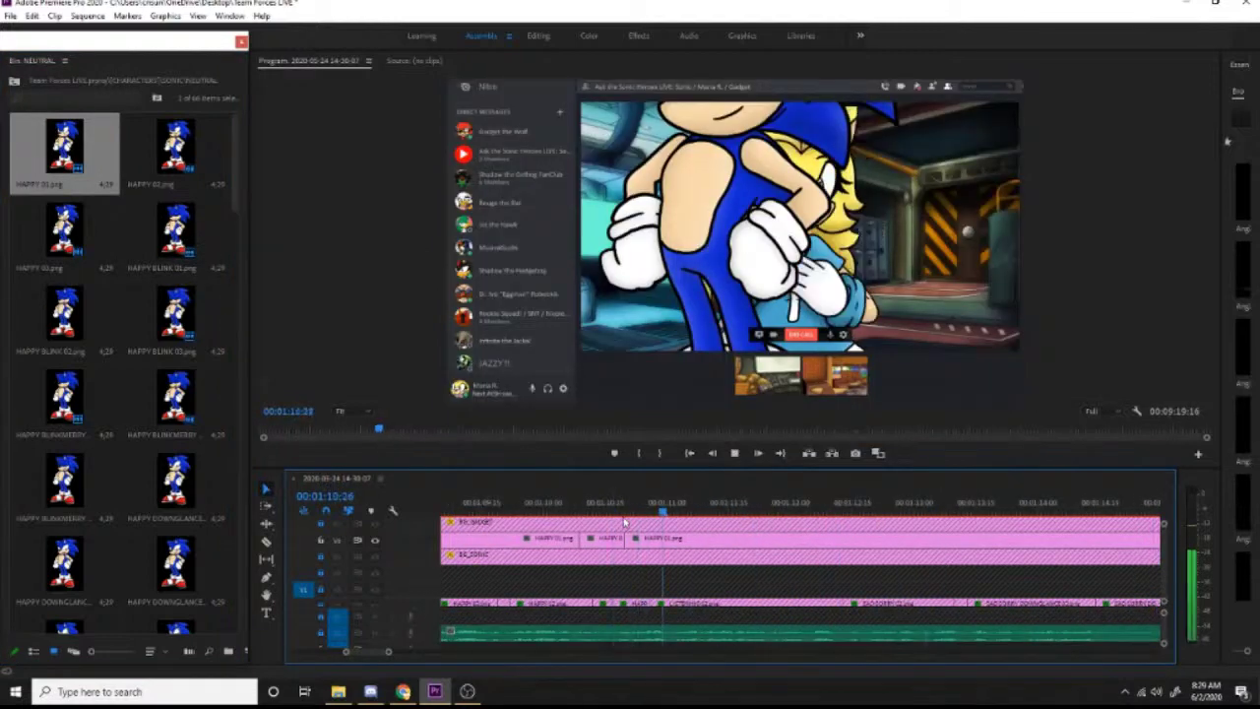
key("space")
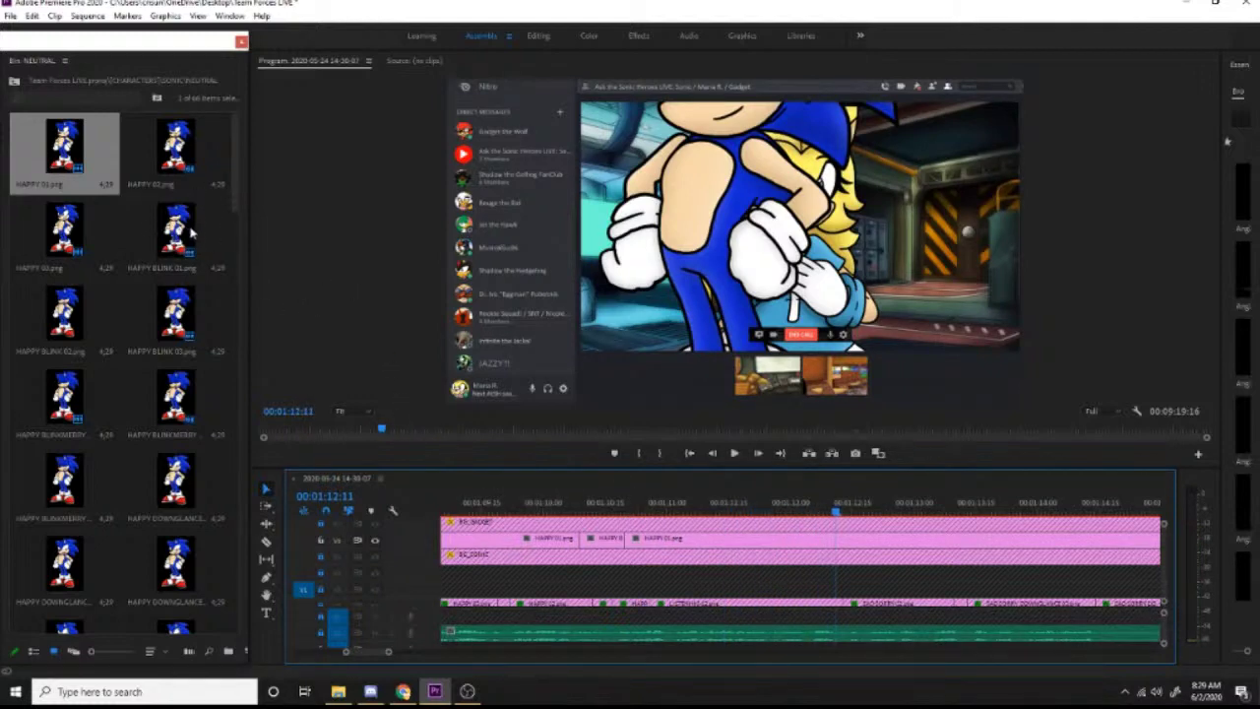
left_click_drag(175, 229, 840, 549)
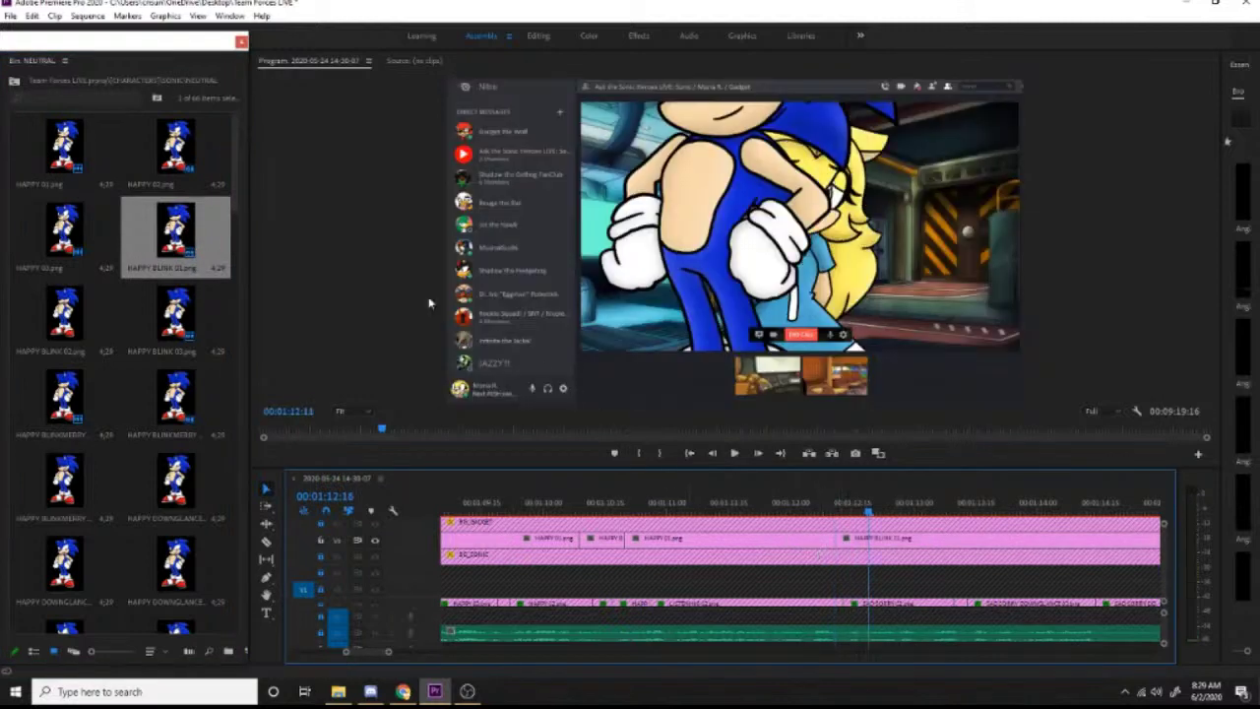
Step: Close the floating NEUTRAL bin, open Sonic's THINKING bin and move the SONIC bin window clear of its thumbnails
left_click_drag(236, 174, 207, 266)
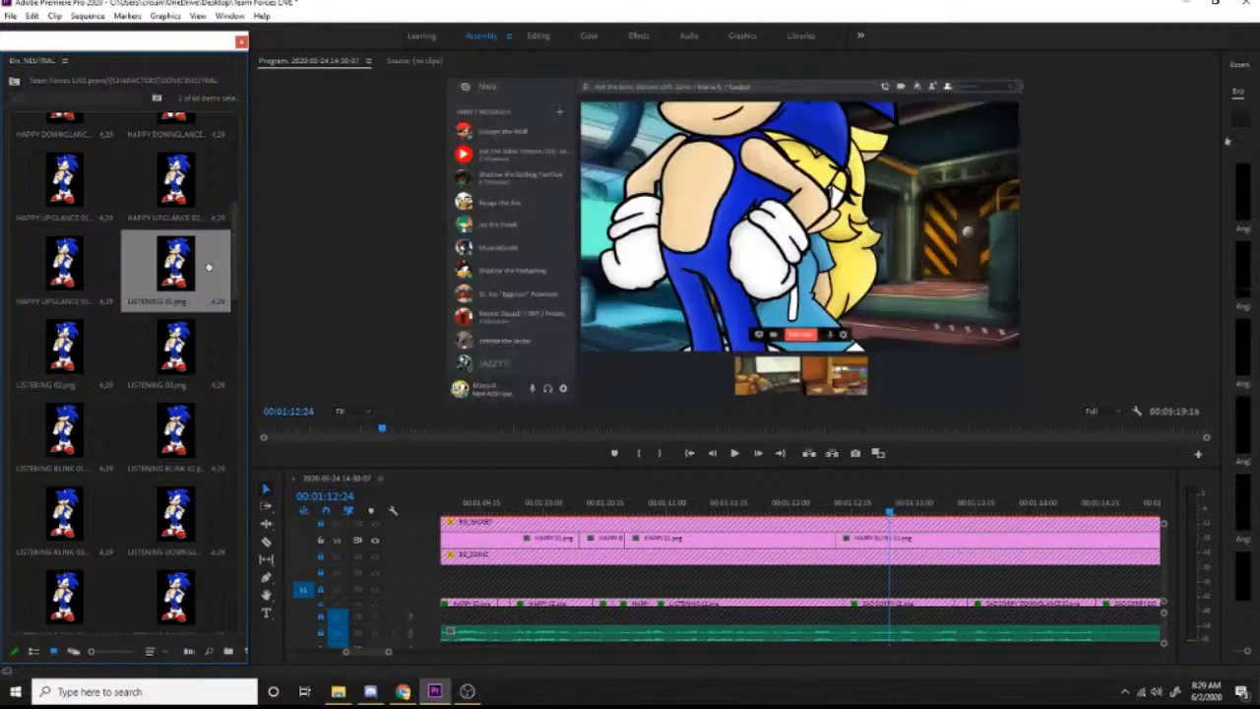
left_click(241, 42)
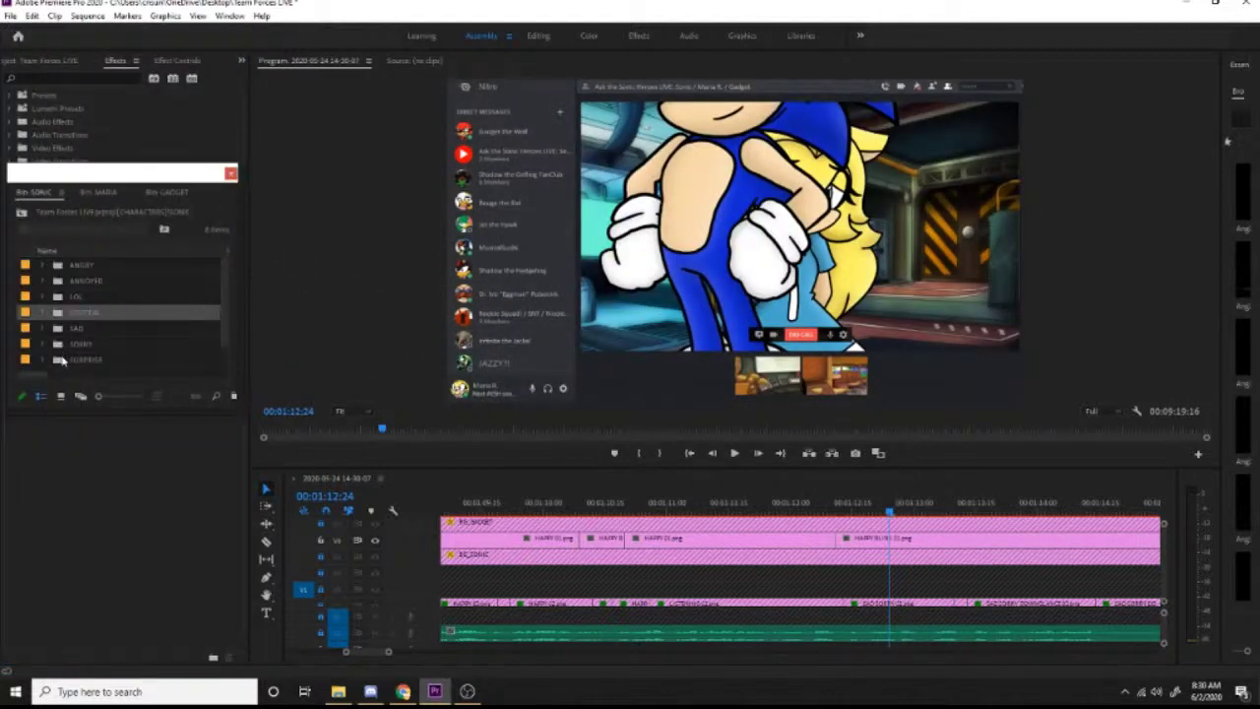
scroll(59, 360, "down", 1)
double_click(59, 361)
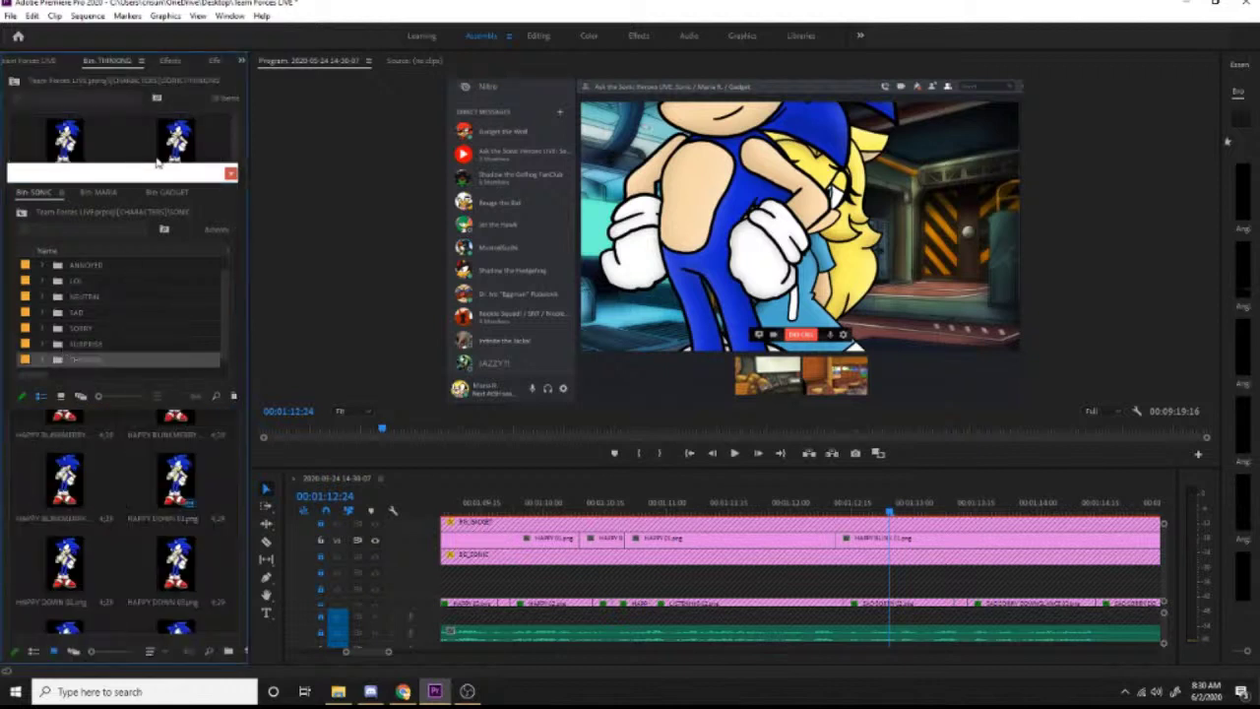
left_click_drag(179, 175, 411, 138)
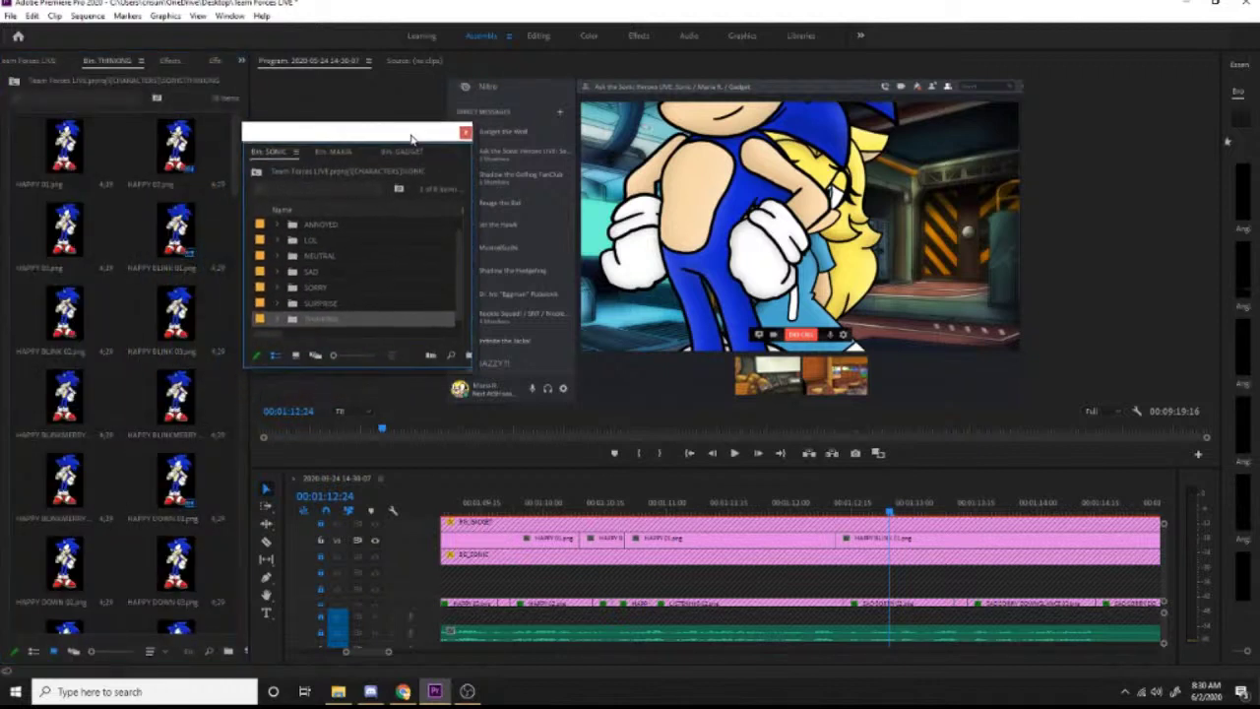
Step: Place LISTENING 01.png from the THINKING bin on Sonic's track at 00:01:12:24 and play the scene to 00:01:16:01
scroll(197, 232, "down", 5)
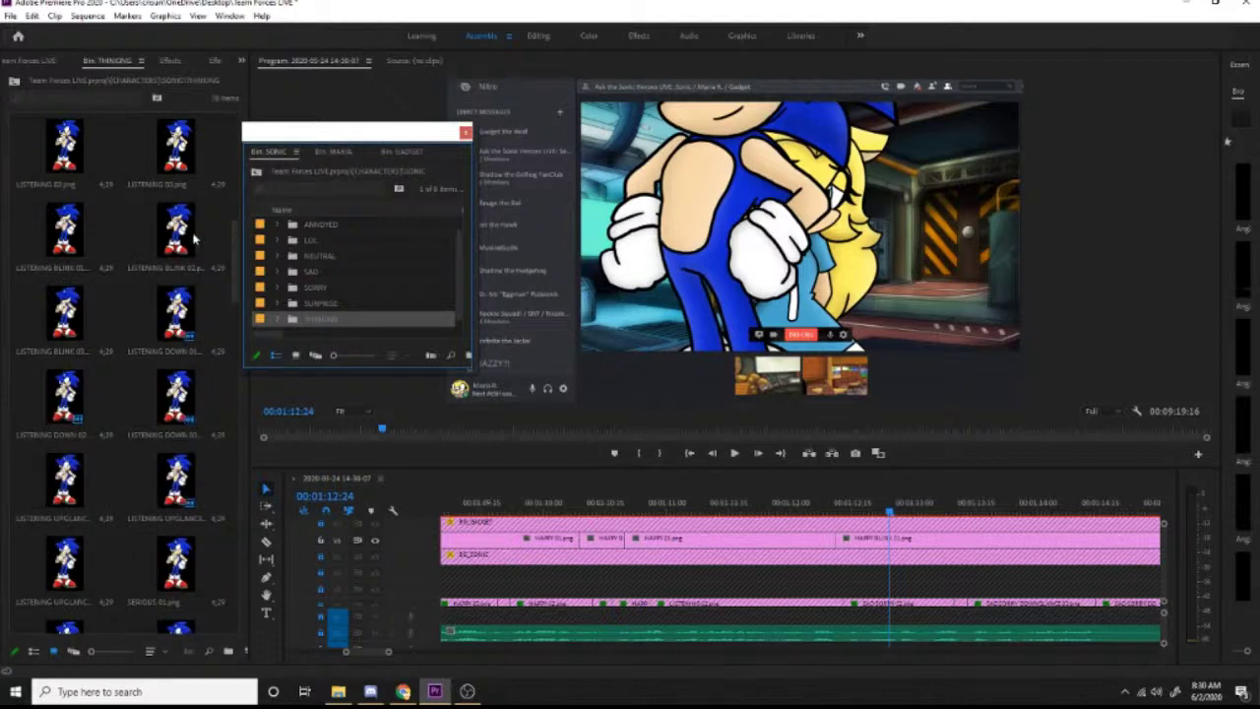
scroll(194, 236, "up", 1)
left_click_drag(181, 163, 905, 547)
key("space")
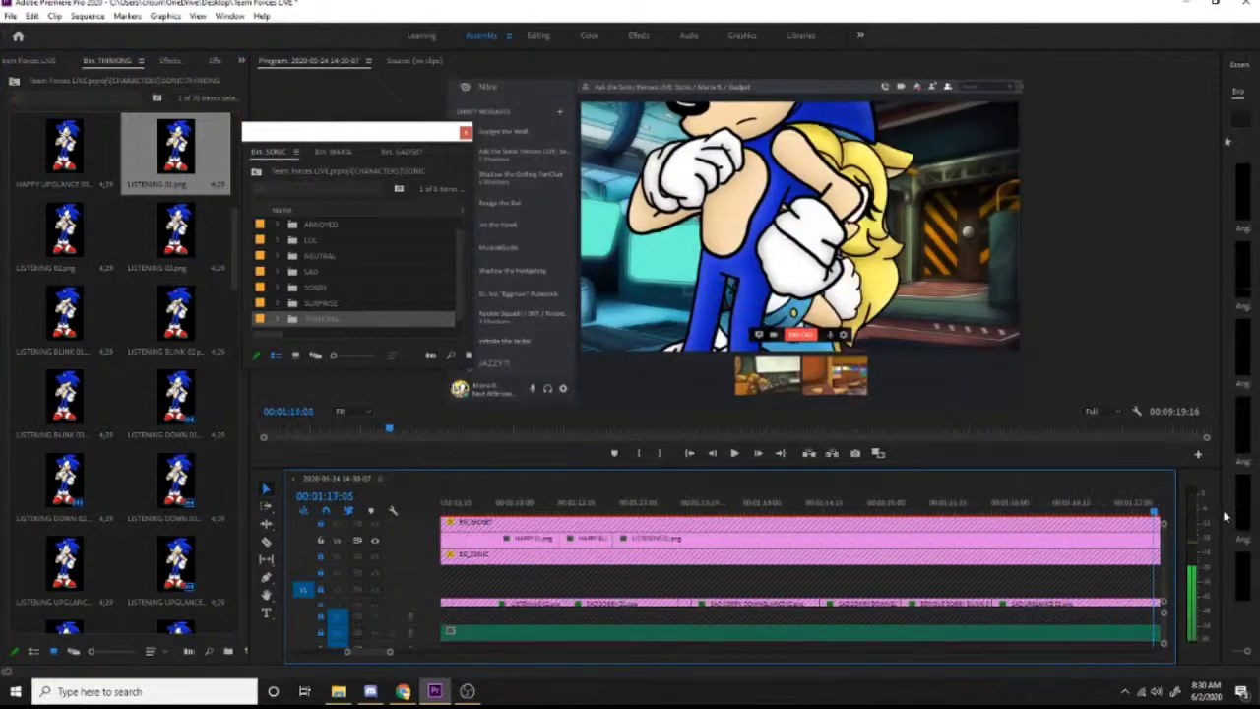
left_click(620, 510)
left_click(537, 508)
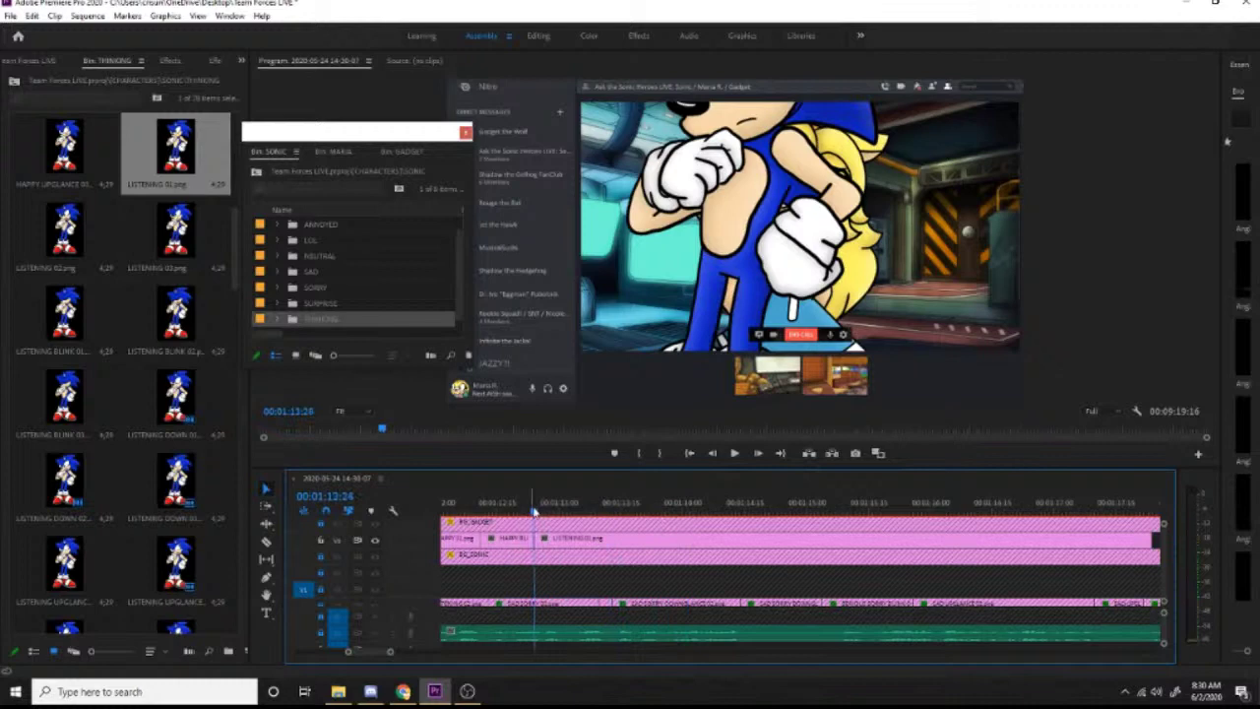
key("space")
key("space")
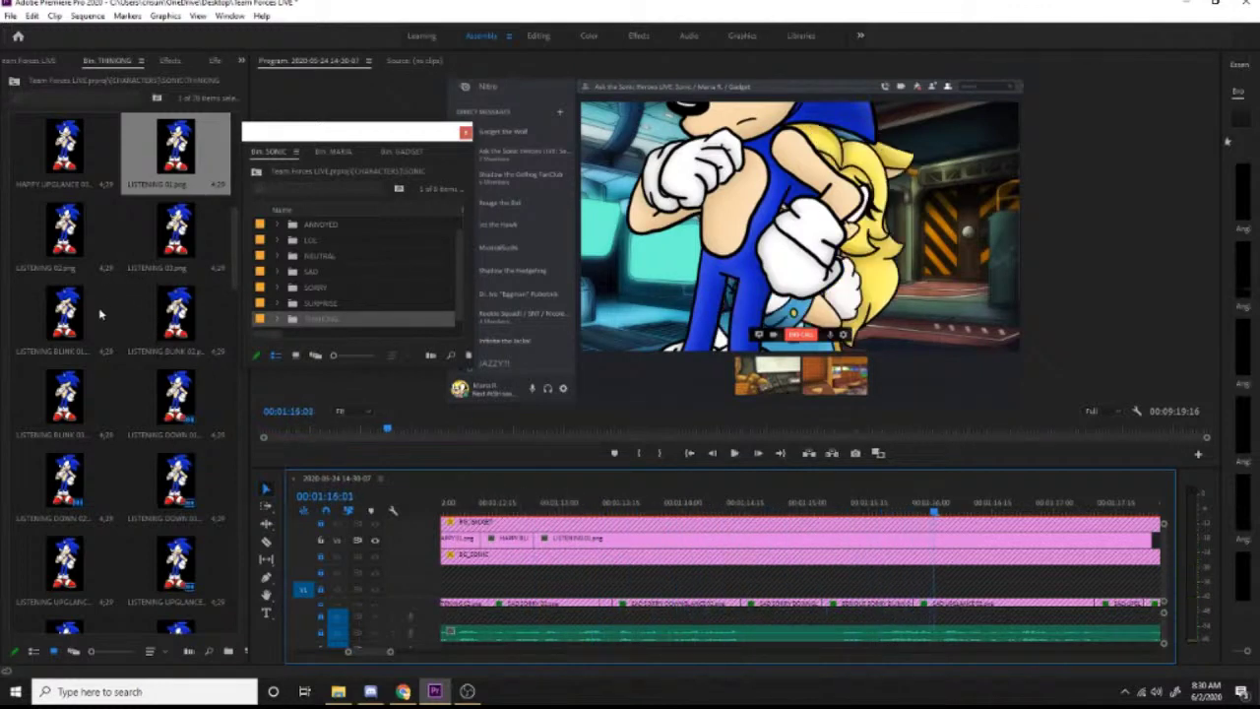
Step: Place LISTENING BLINK 01.png on Sonic's track at 00:01:16:01 and LISTENING 03.png at 00:01:16:16
left_click_drag(98, 313, 934, 552)
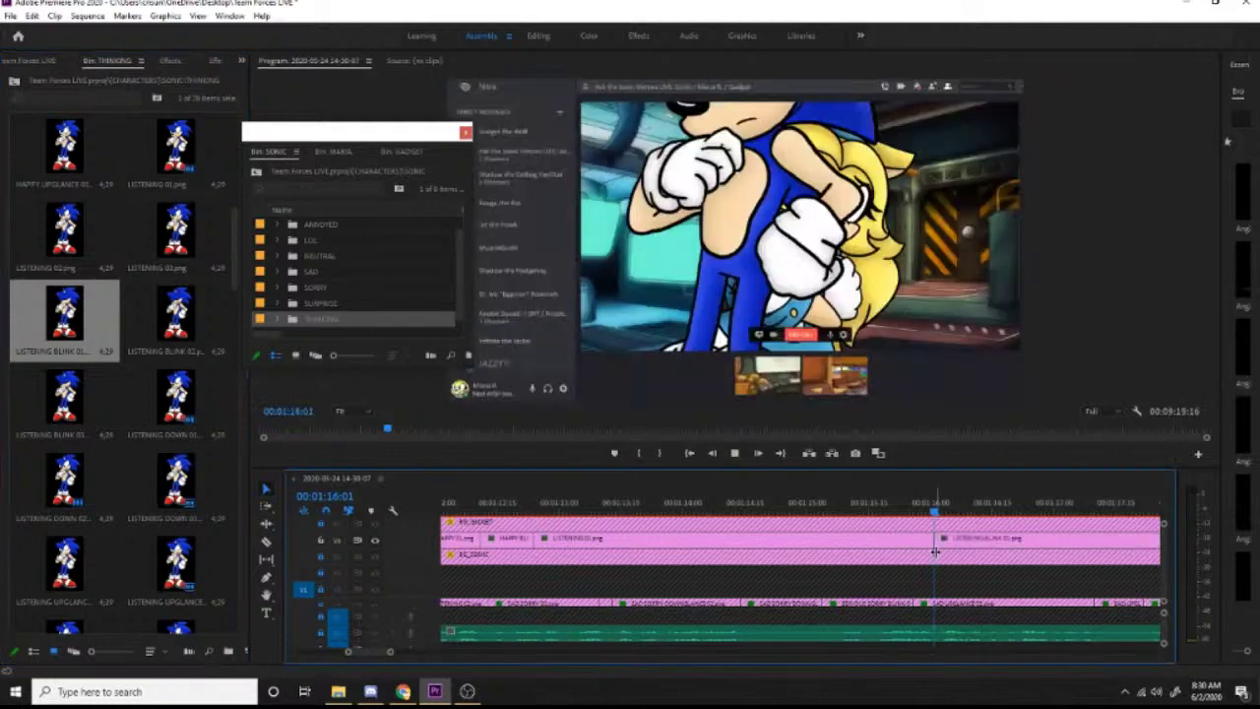
key("space")
left_click(184, 246)
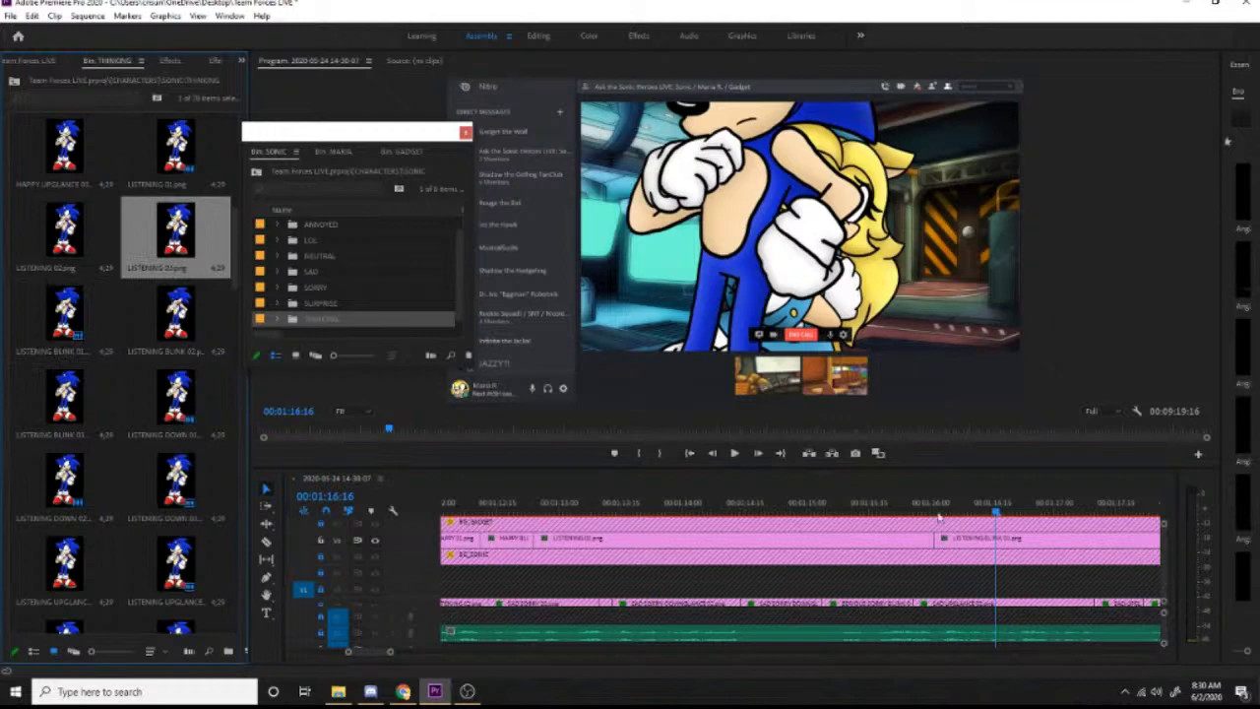
left_click_drag(940, 514, 1001, 535)
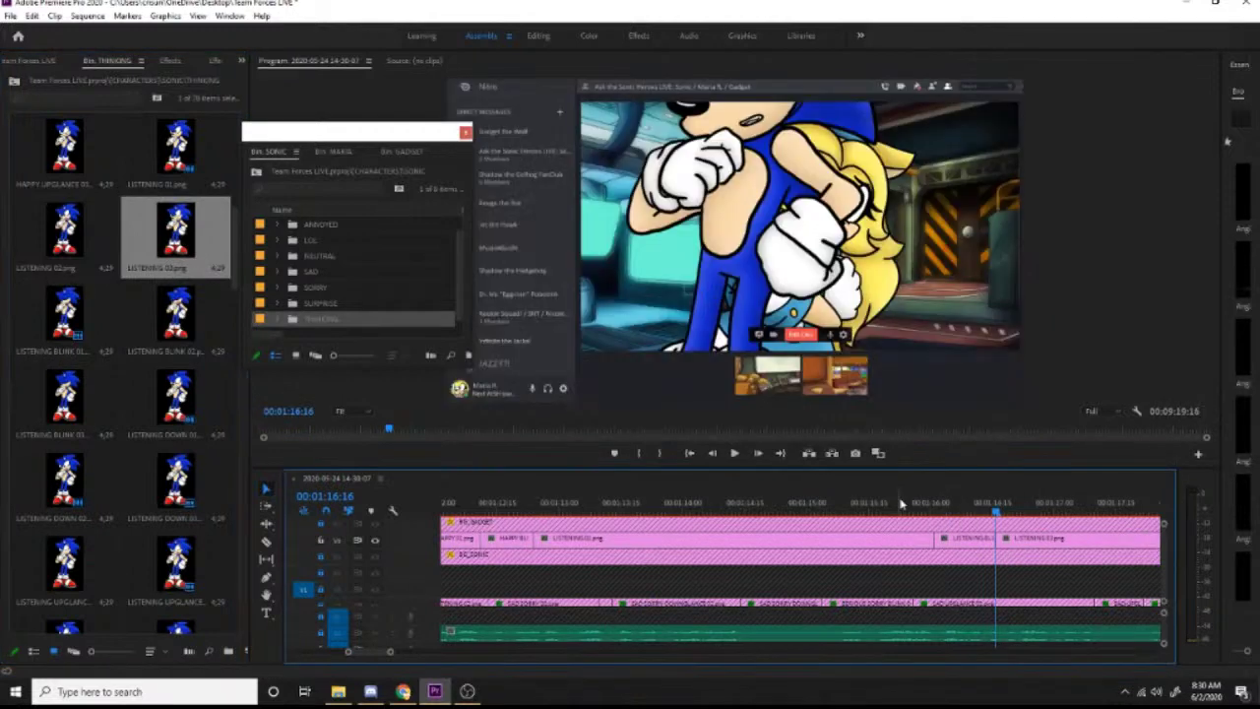
Step: Place LISTENING UPGLANCE 01.png on Sonic's track at about 00:01:21:06 and play the scene to 00:01:23:01
left_click(901, 503)
key("space")
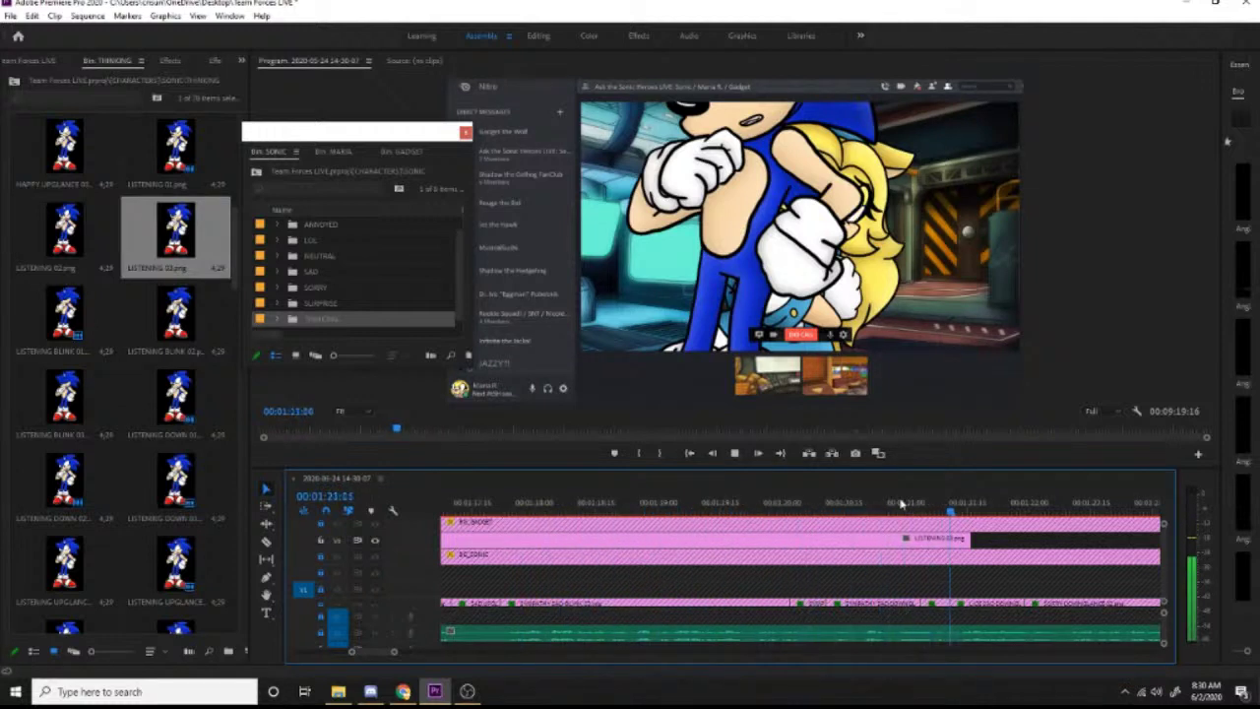
key("space")
left_click_drag(62, 557, 960, 547)
key("space")
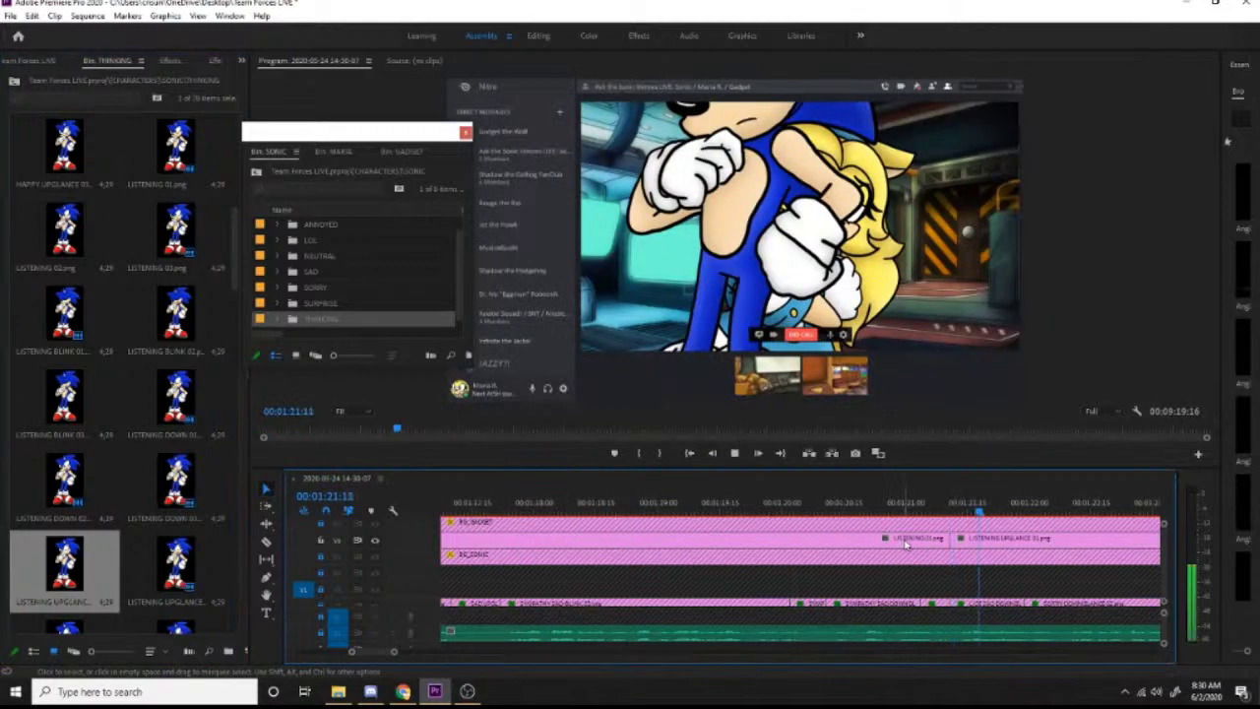
key("space")
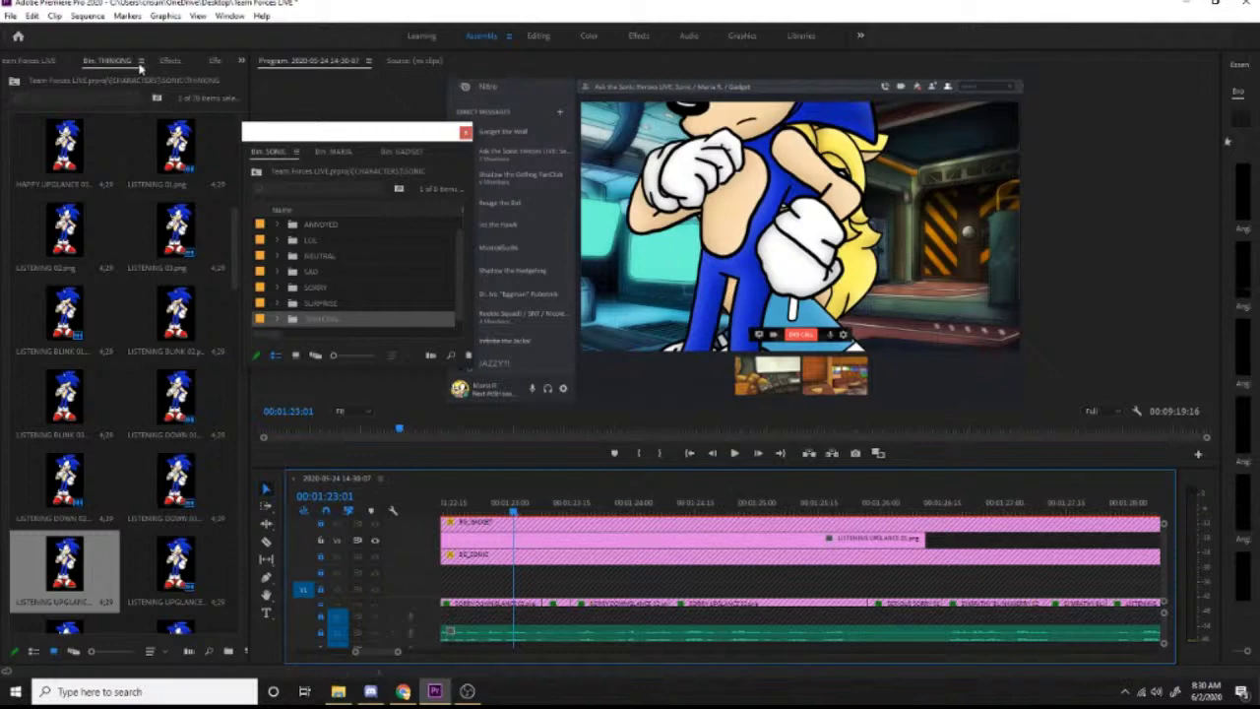
Step: Close the THINKING bin and open Sonic's NEUTRAL bin
left_click(141, 61)
left_click(187, 60)
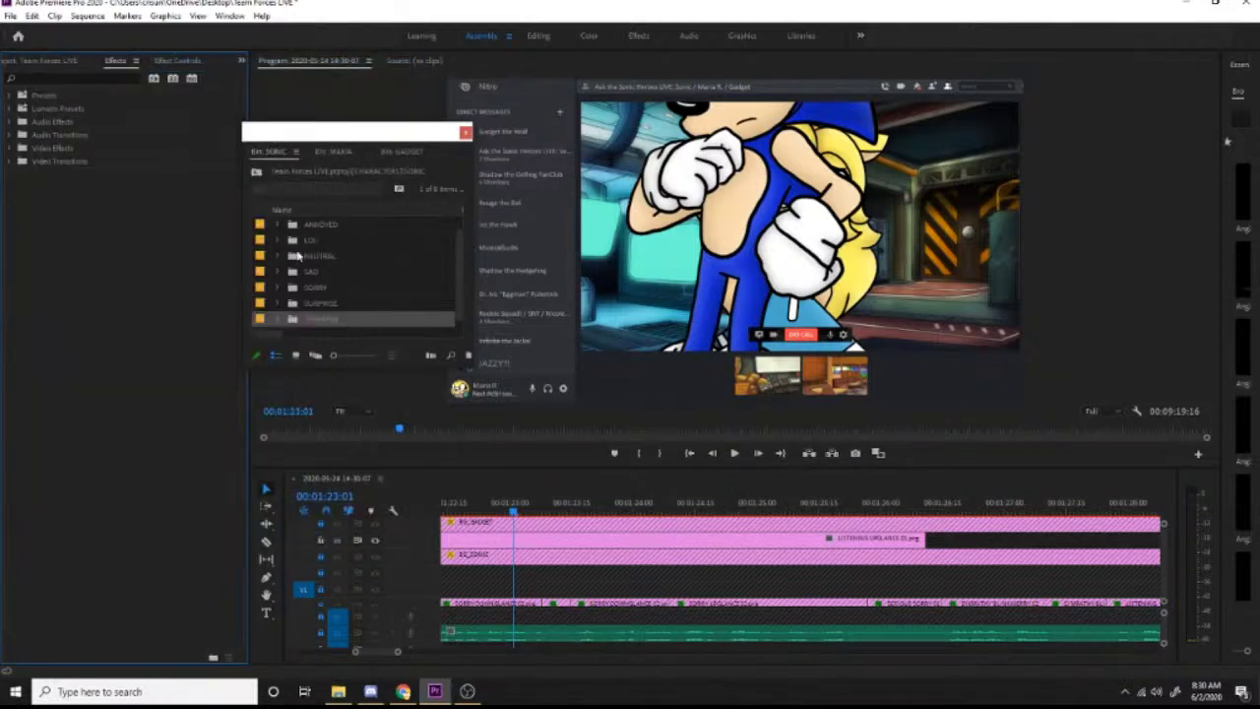
double_click(296, 255)
Step: Place SYMPATHY 01.png from the NEUTRAL bin on Sonic's track at 00:01:23:01 and play the scene to 00:01:27:11
scroll(205, 256, "down", 5)
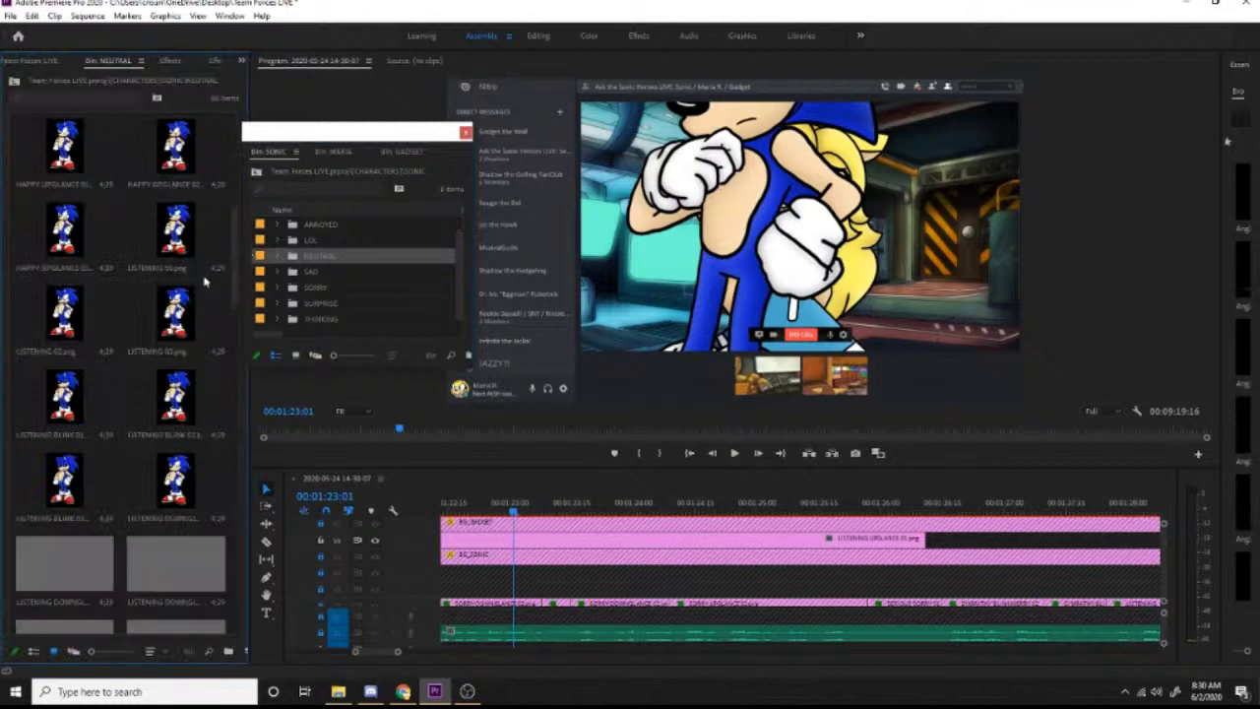
scroll(205, 283, "down", 5)
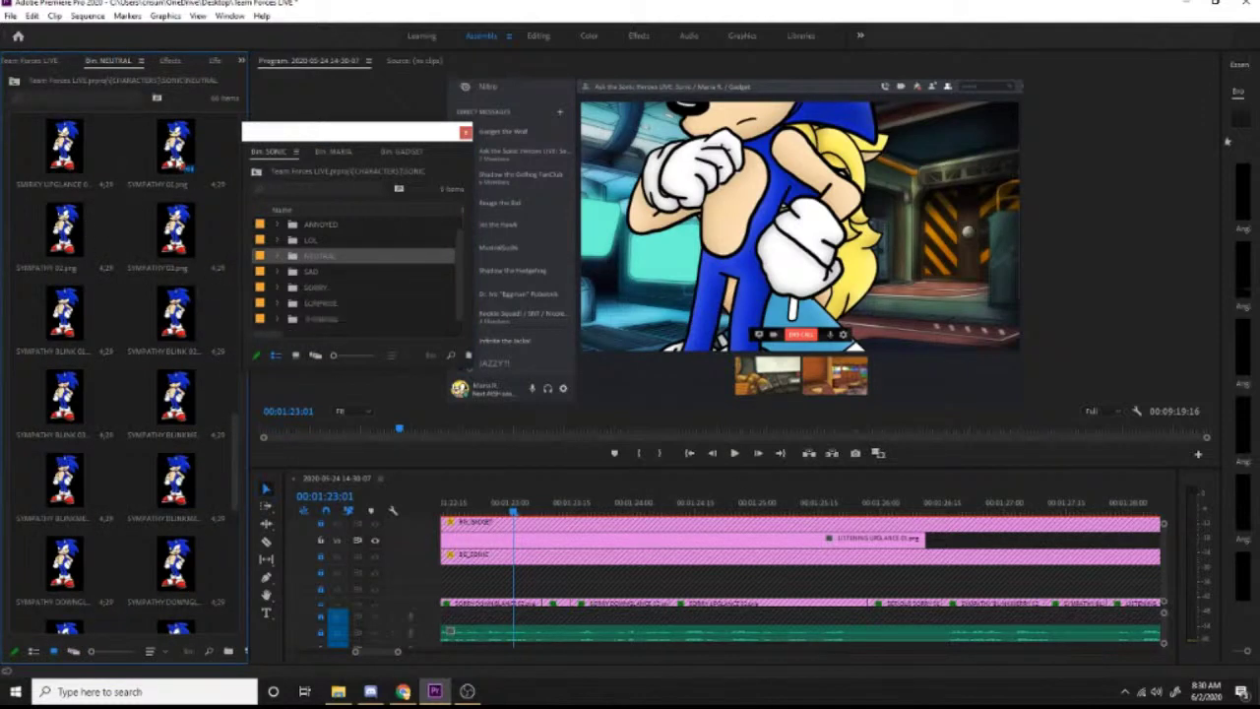
left_click(173, 162)
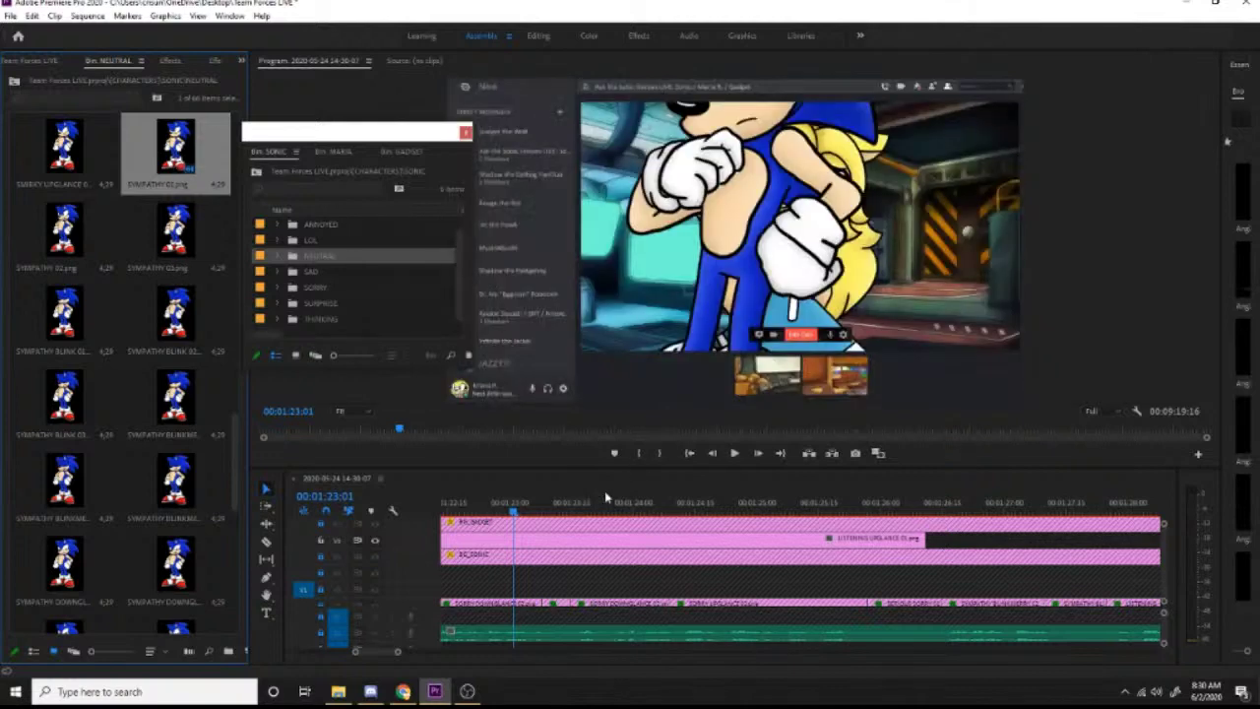
left_click_drag(604, 498, 528, 545)
key("space")
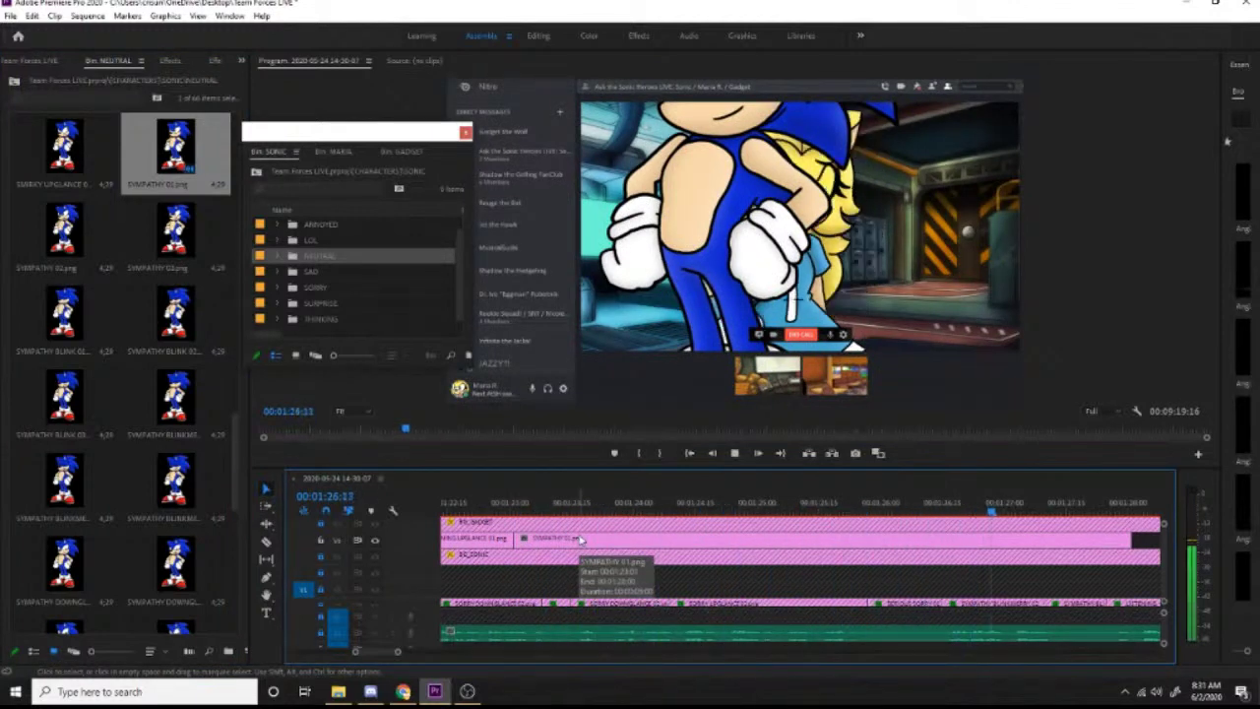
key("space")
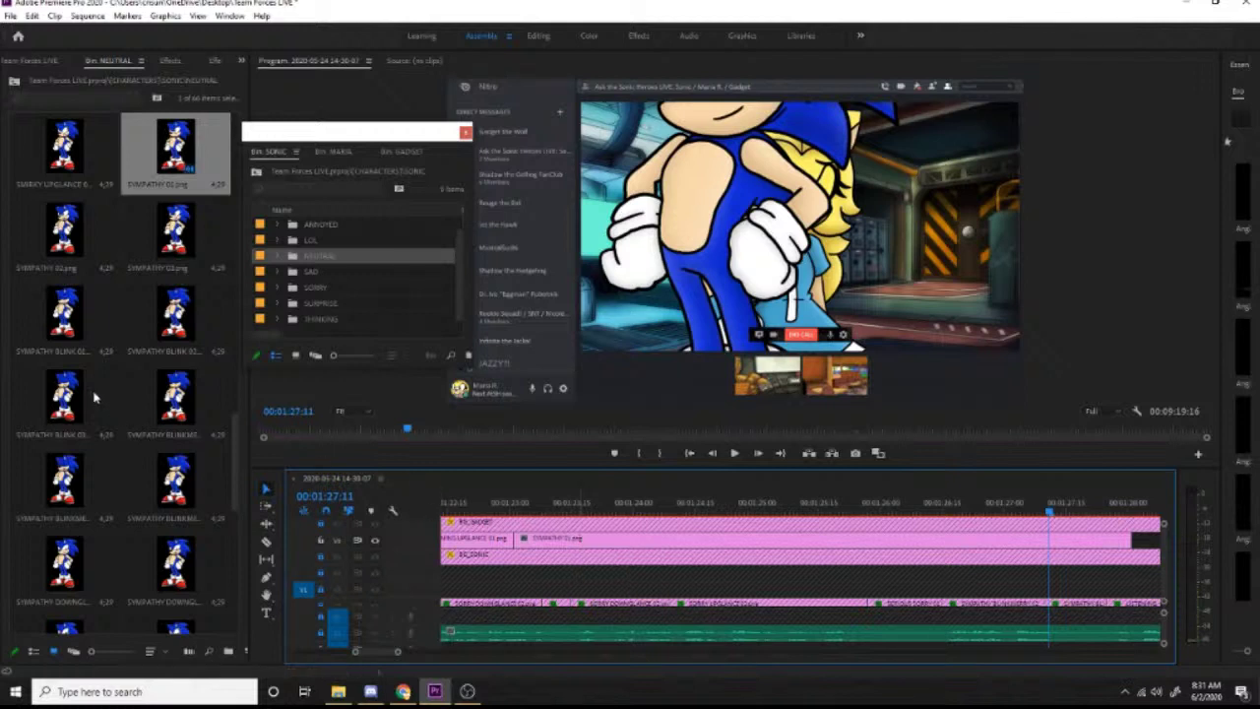
Step: Place SYMPATHY BLINKMERRY 03.png on Sonic's track at 00:01:27:11 and play the scene to 00:01:30:10
left_click(67, 395)
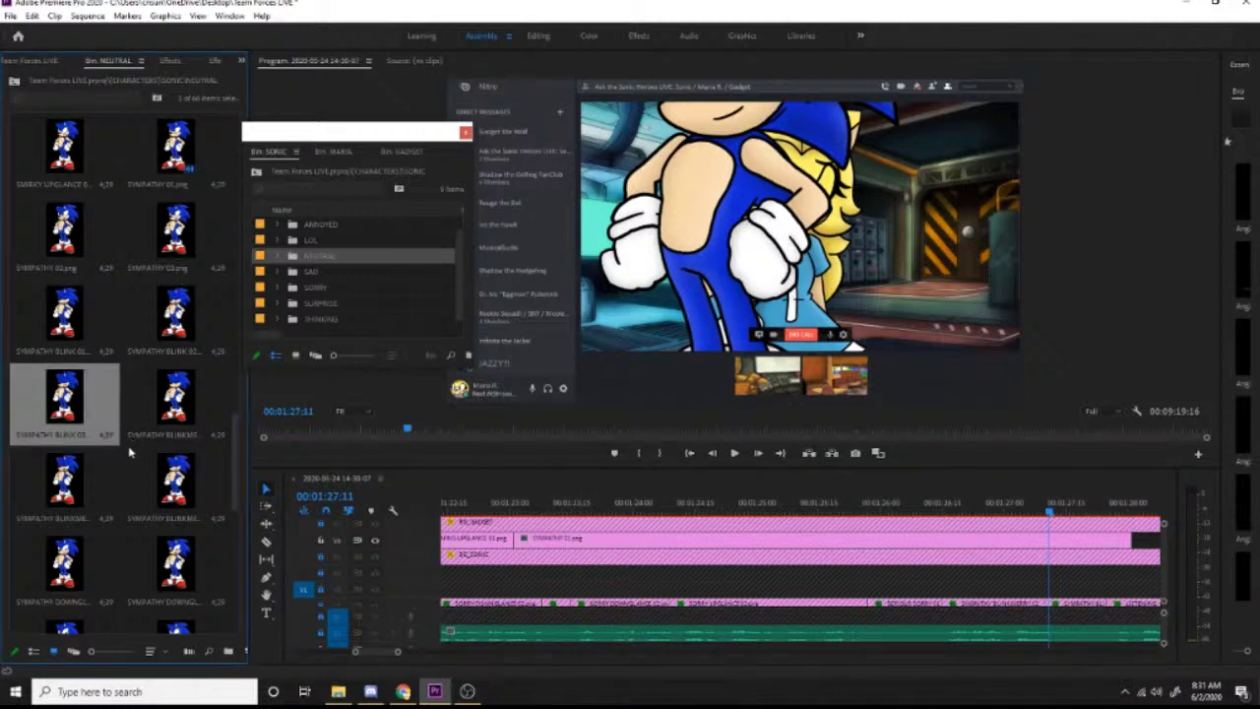
left_click(196, 477)
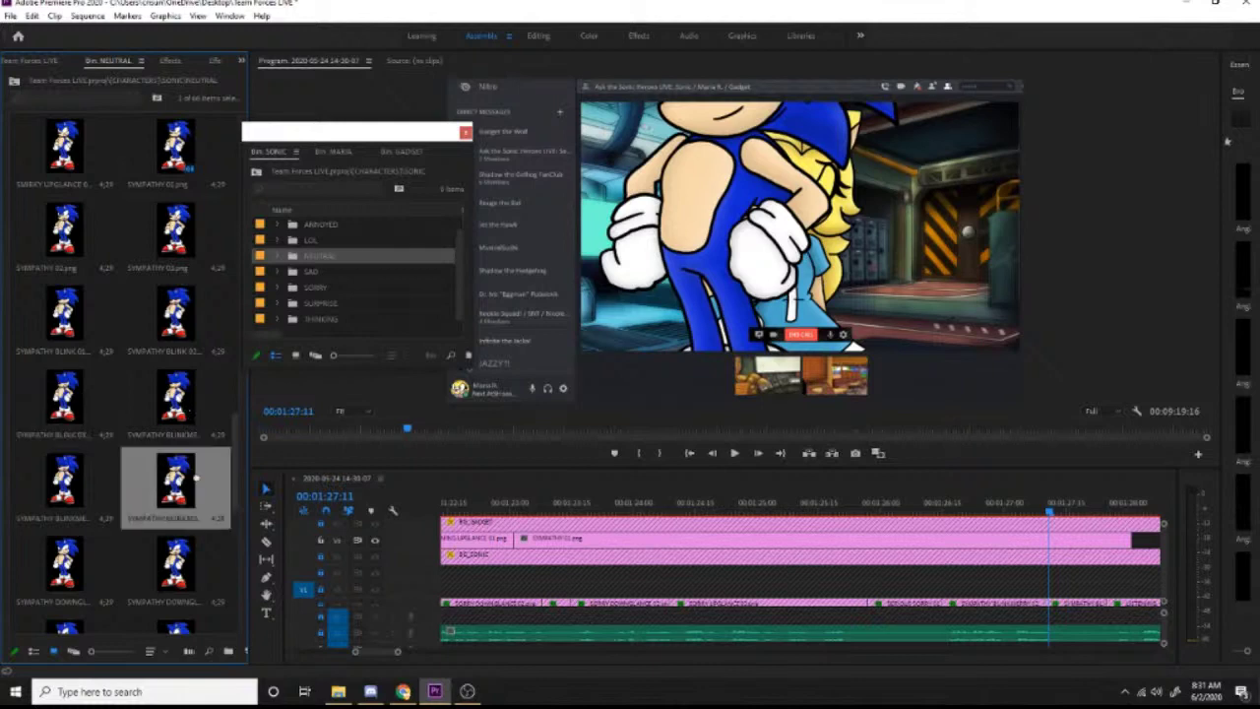
left_click_drag(723, 496, 565, 506)
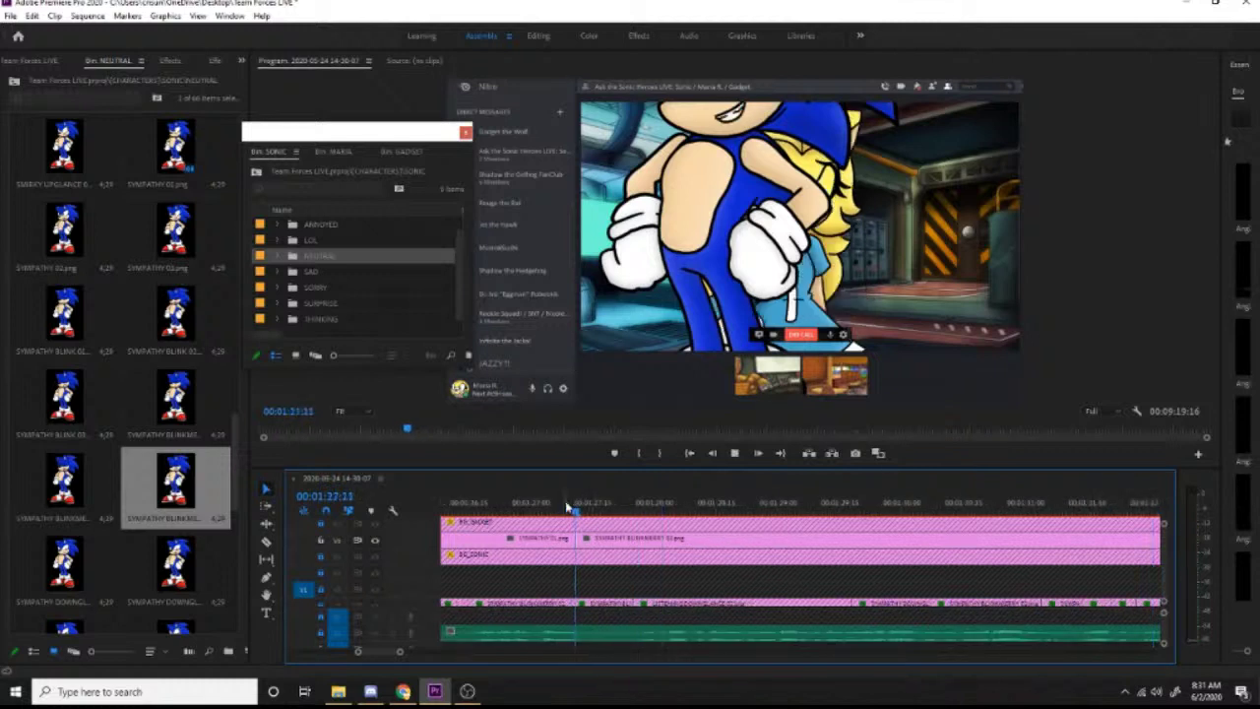
key("space")
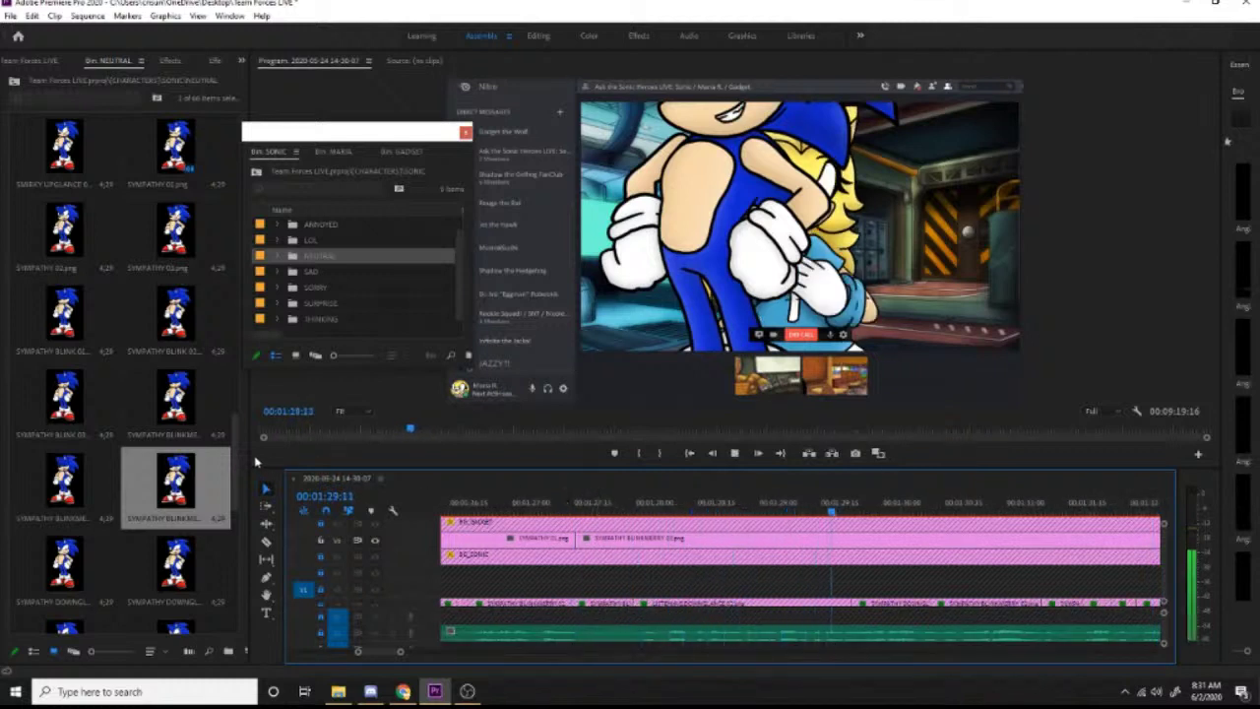
key("space")
key("space")
key("space")
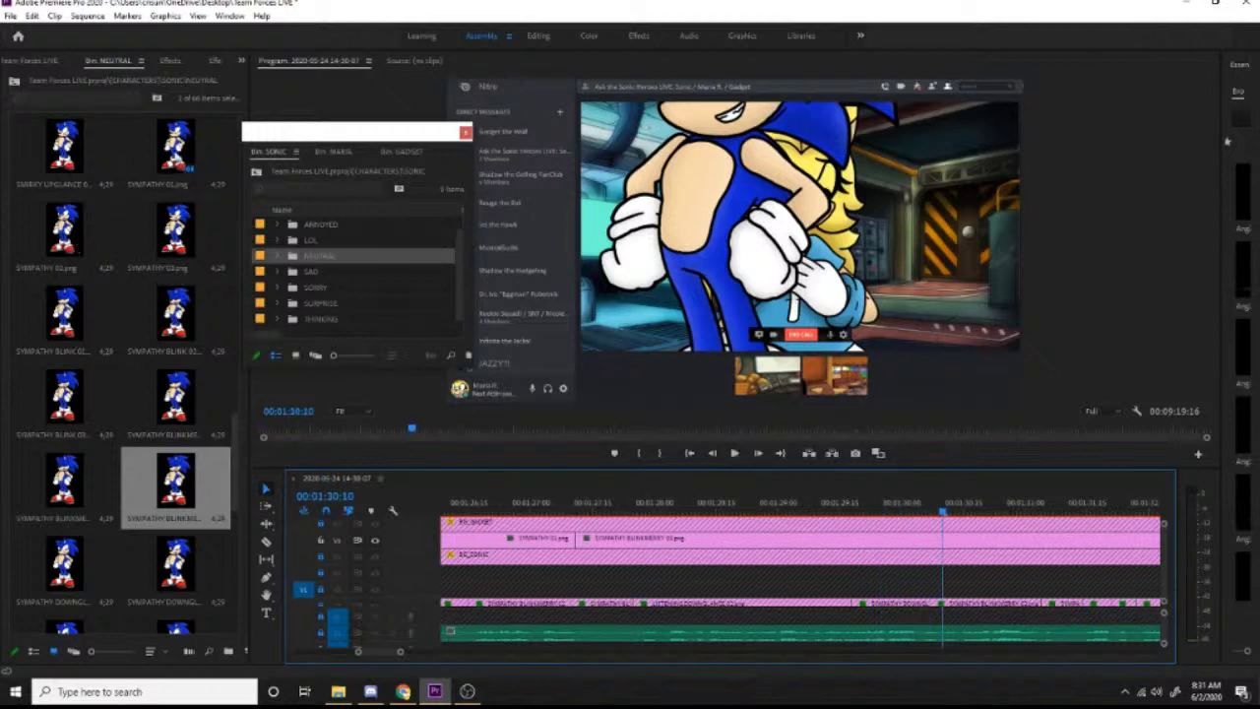
Step: Place SYMPATHY 01.png on Sonic's track at 00:01:30:10 and trim its end to where the BG_GADGET and BG_SONIC clips end
left_click_drag(175, 148, 933, 556)
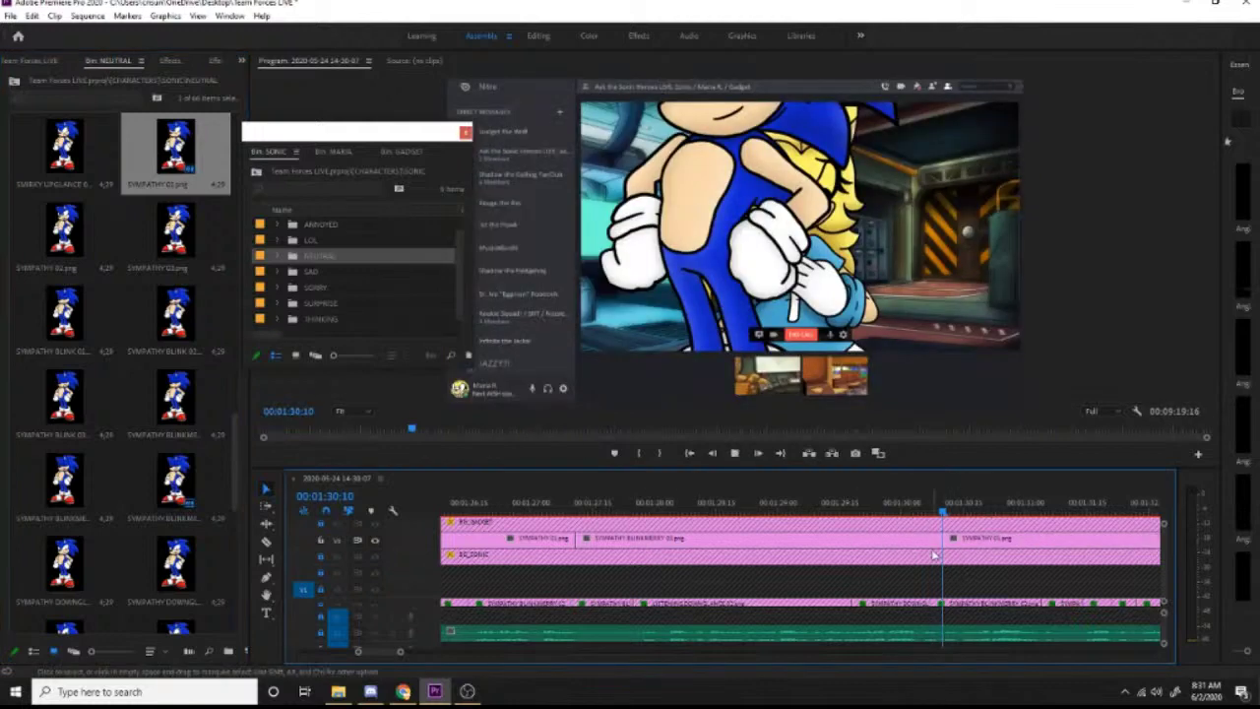
key("space")
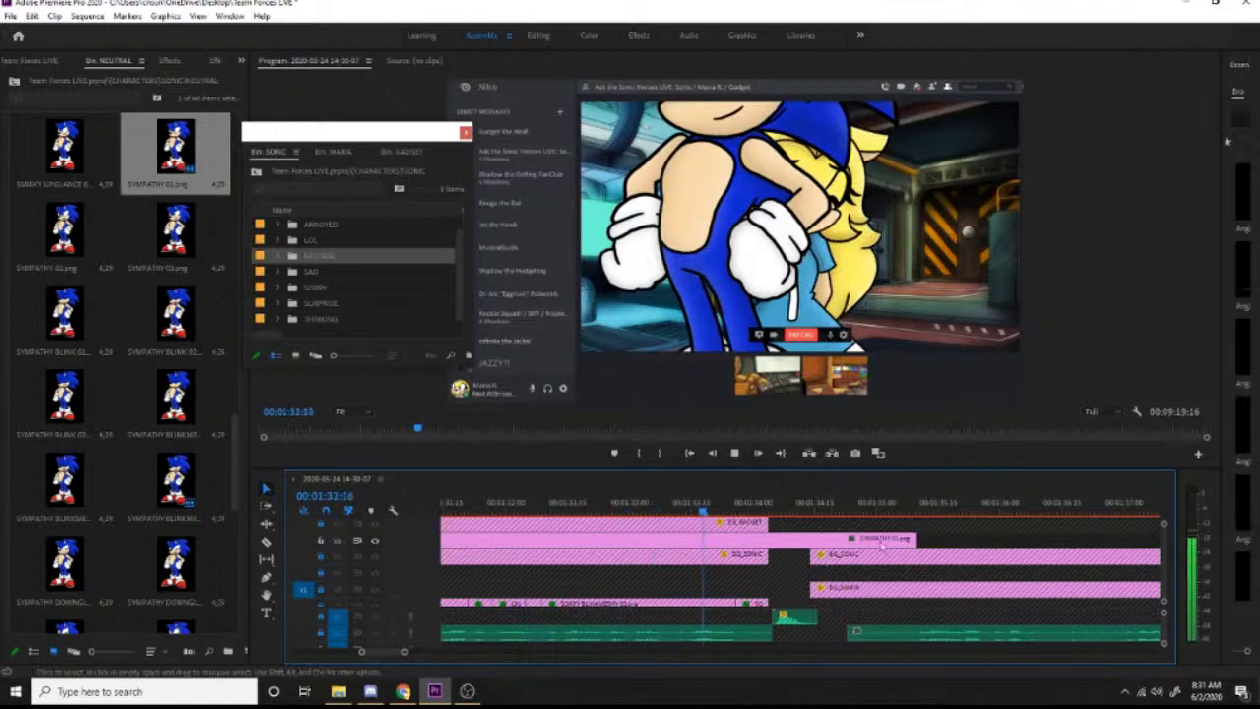
key("space")
left_click_drag(915, 542, 772, 551)
Step: Go back to 00:01:04:10 and copy the earlier Sonic pose clip on his track there
left_click_drag(755, 508, 564, 513)
left_click_drag(361, 652, 295, 668)
left_click_drag(593, 505, 516, 515)
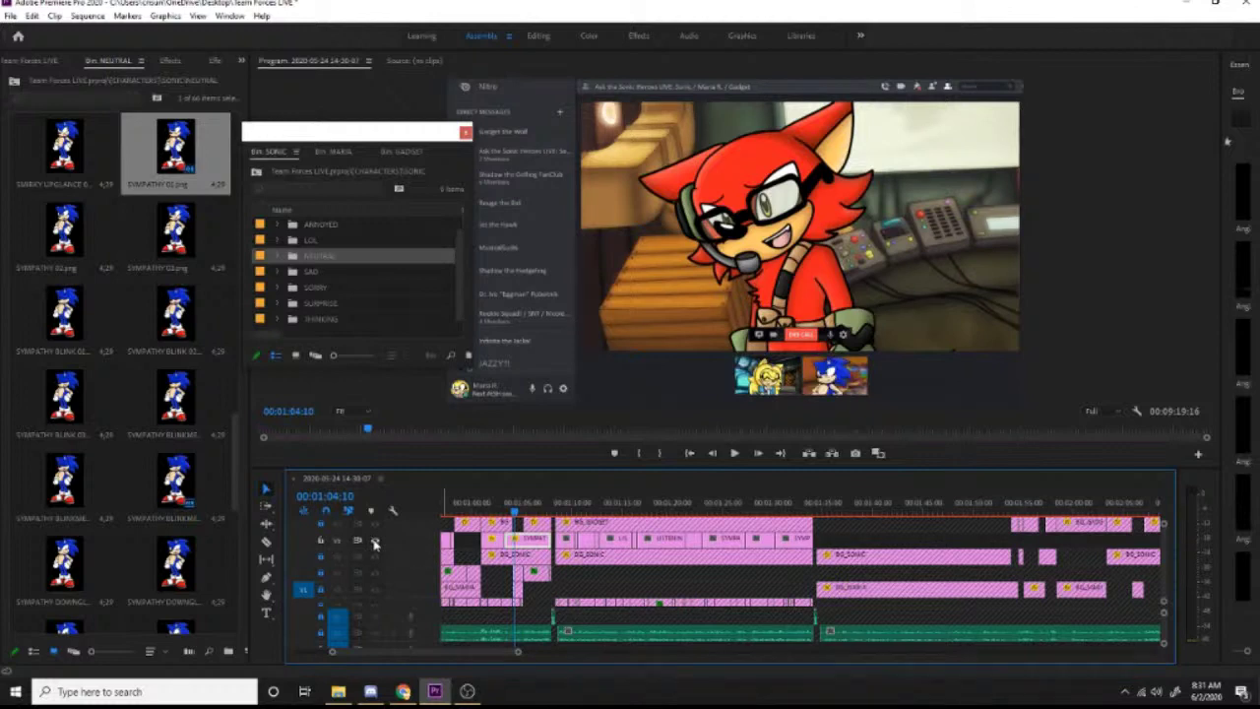
right_click(528, 553)
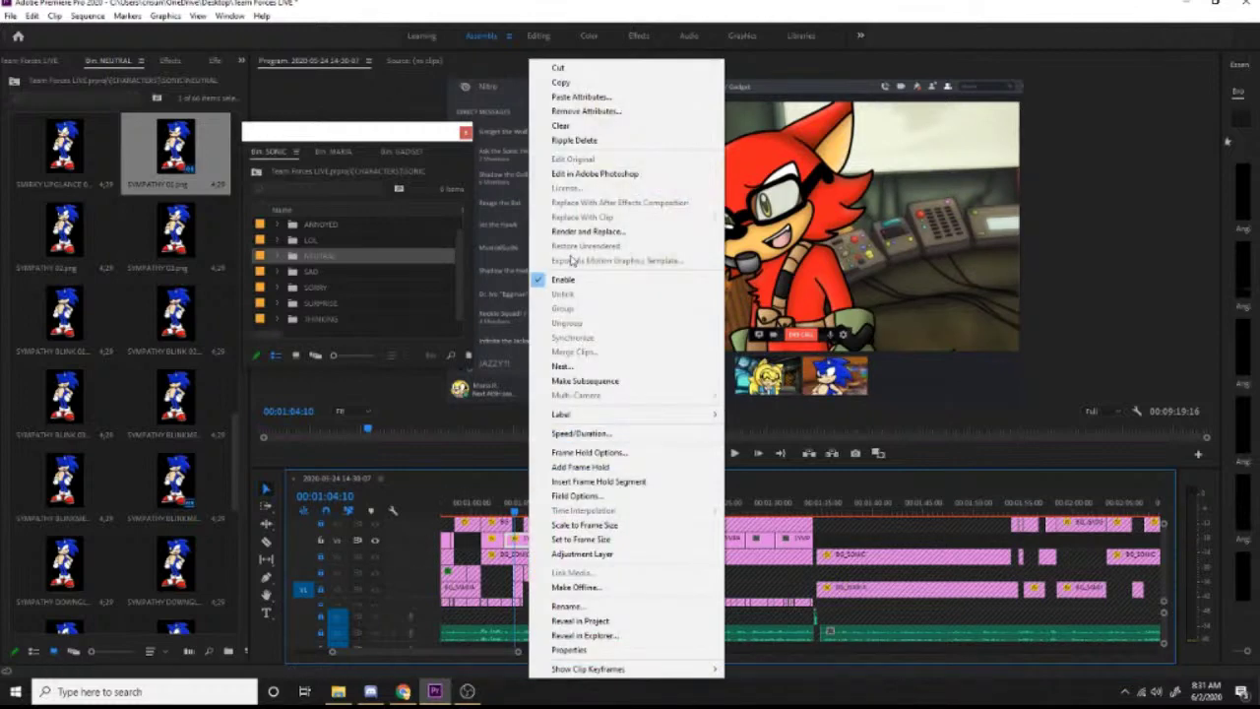
left_click(560, 86)
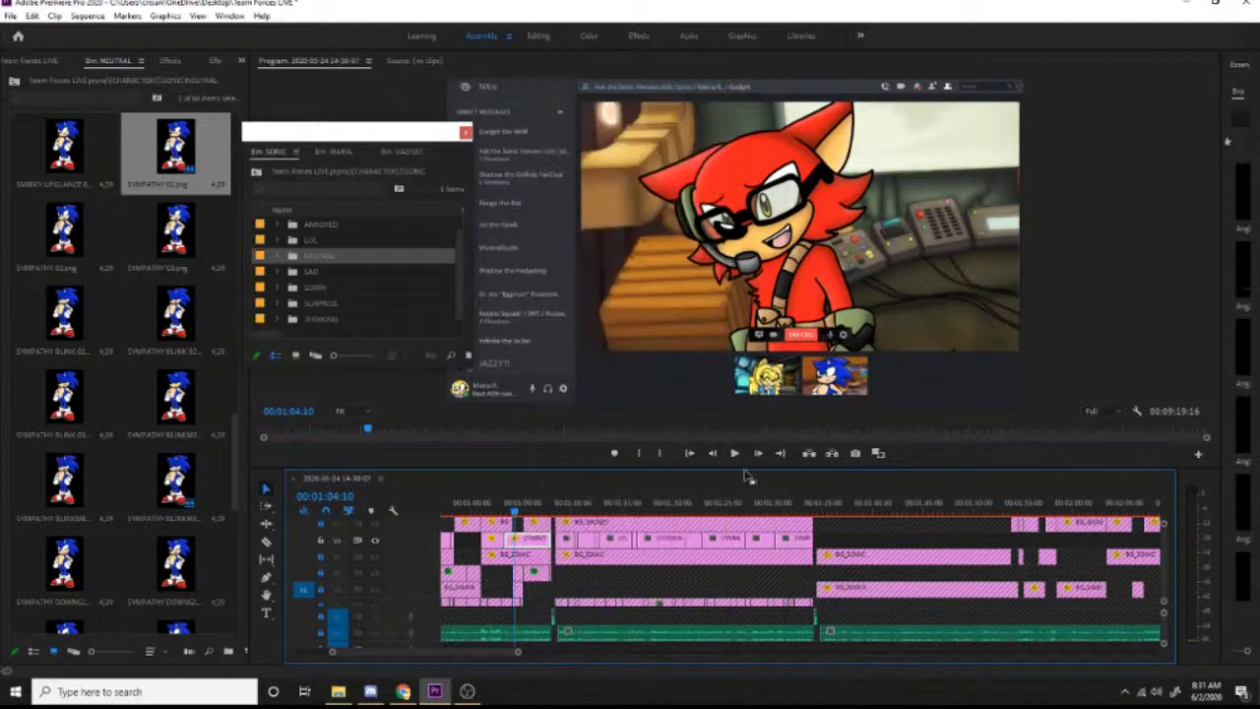
Step: Paste the copied clip's Motion, Opacity and Time Remapping attributes onto all of Sonic's pose clips beneath the long BG_GADGET clip
left_click_drag(846, 538, 554, 539)
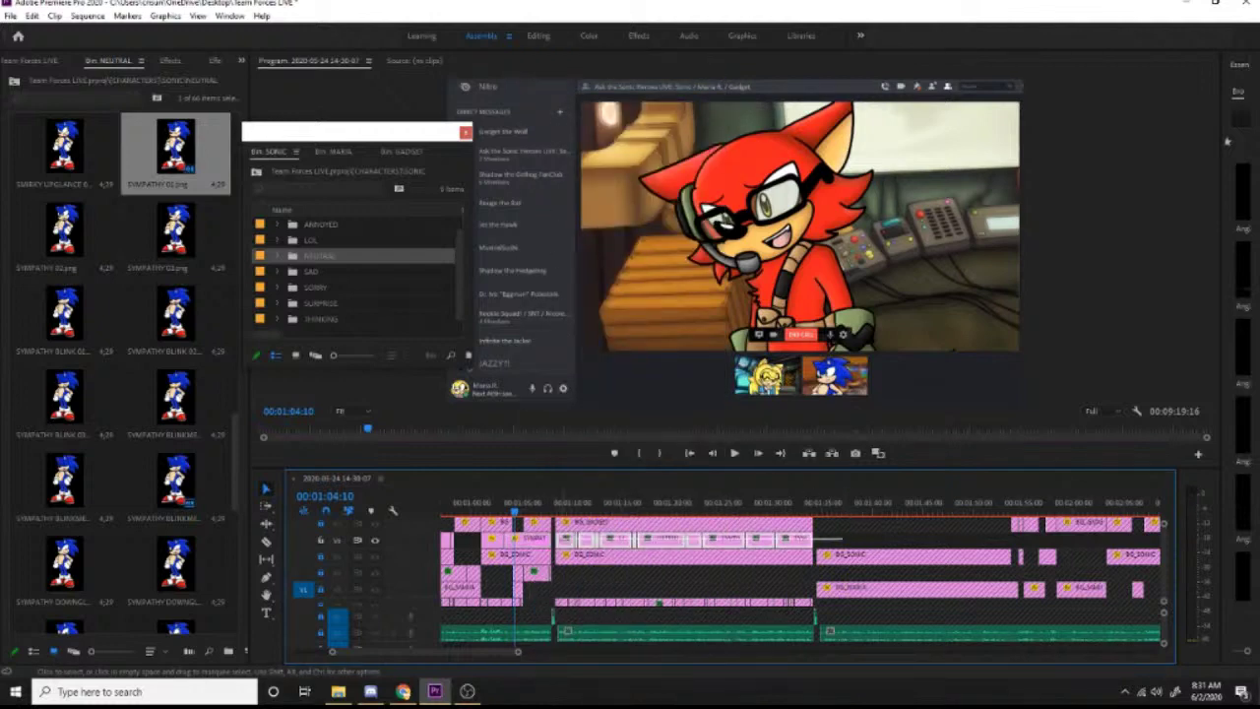
right_click(666, 539)
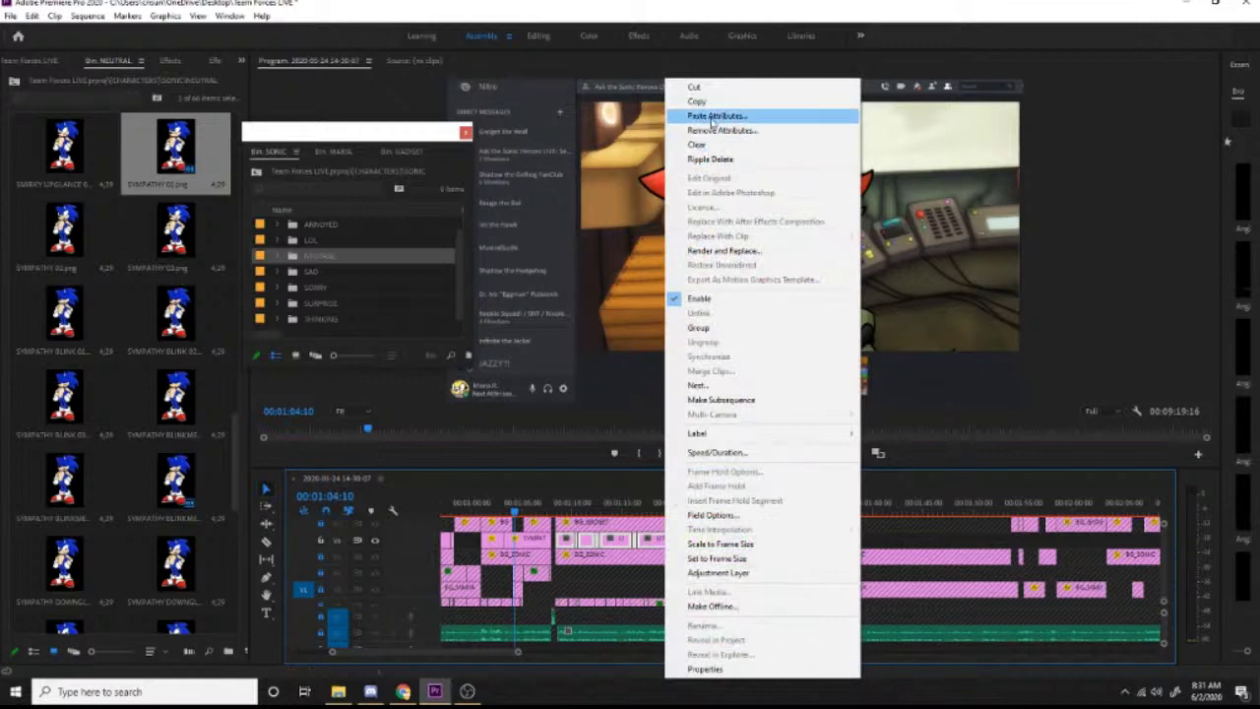
left_click(713, 116)
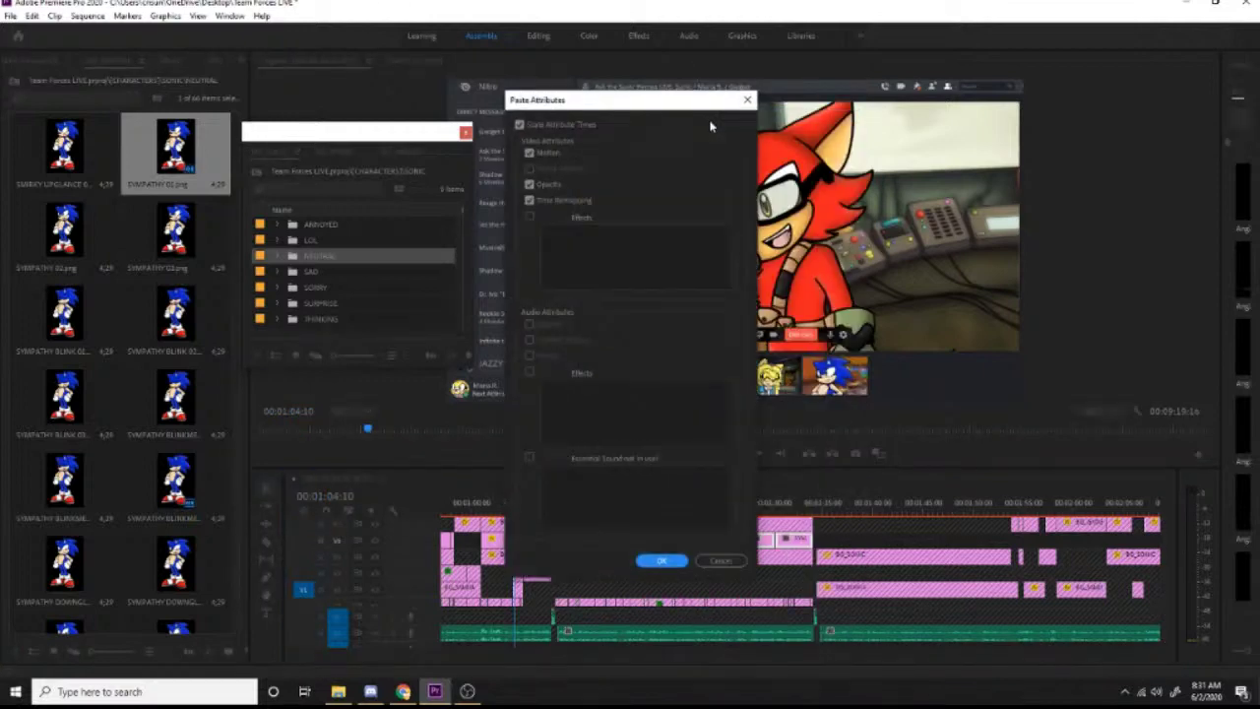
left_click(663, 561)
Step: Play the scene from 00:01:09:02 to 00:01:34:17 to review Sonic's poses
left_click_drag(532, 504, 565, 507)
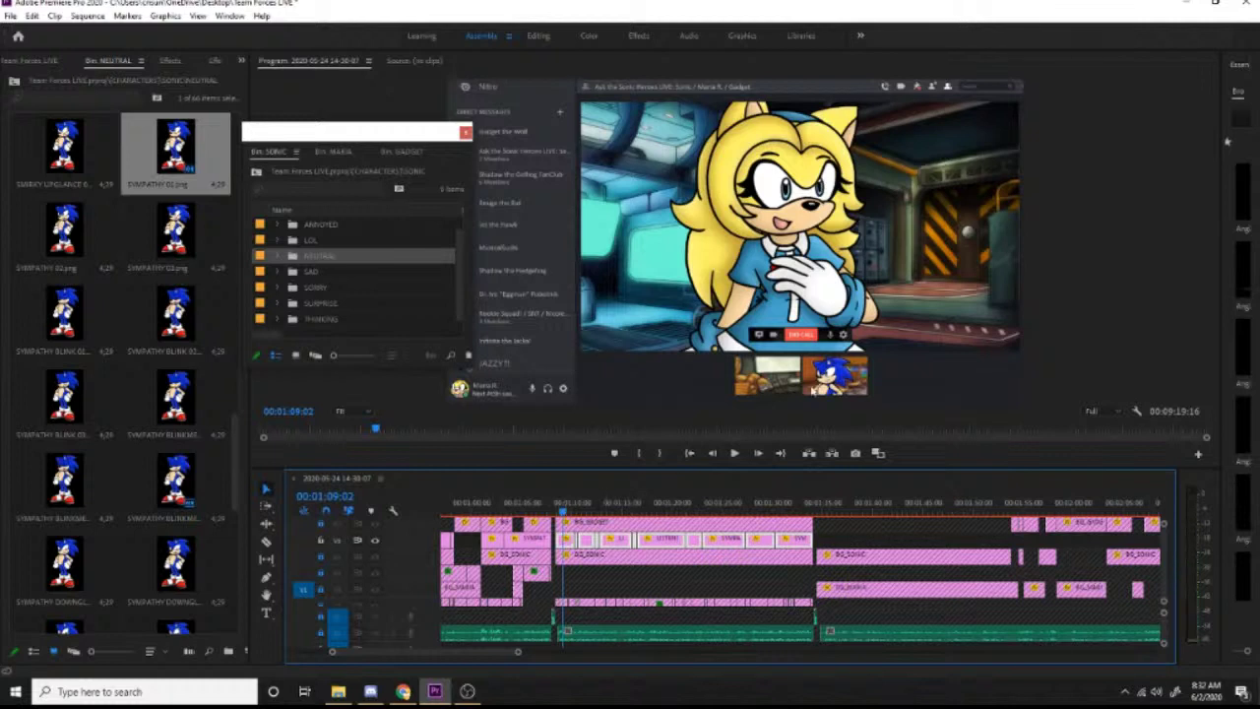
mouse_move(563, 510)
left_mouse_down()
mouse_move(793, 513)
mouse_move(564, 518)
left_mouse_up()
key("space")
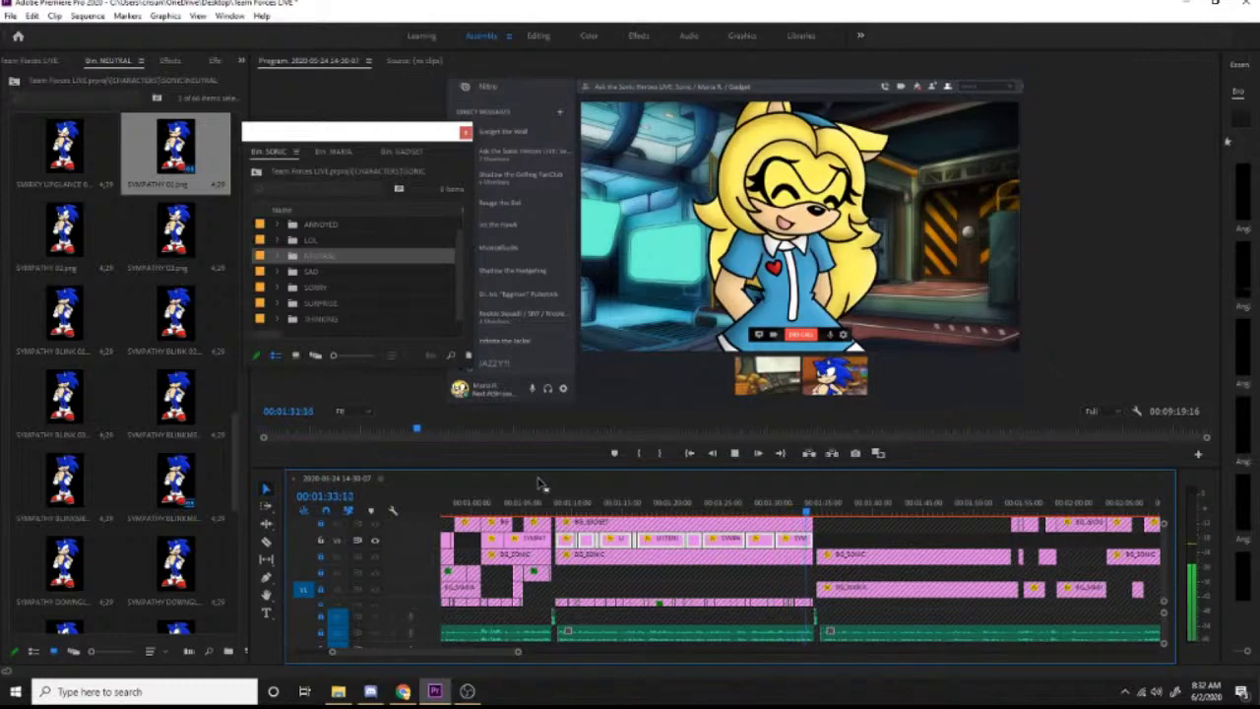
key("space")
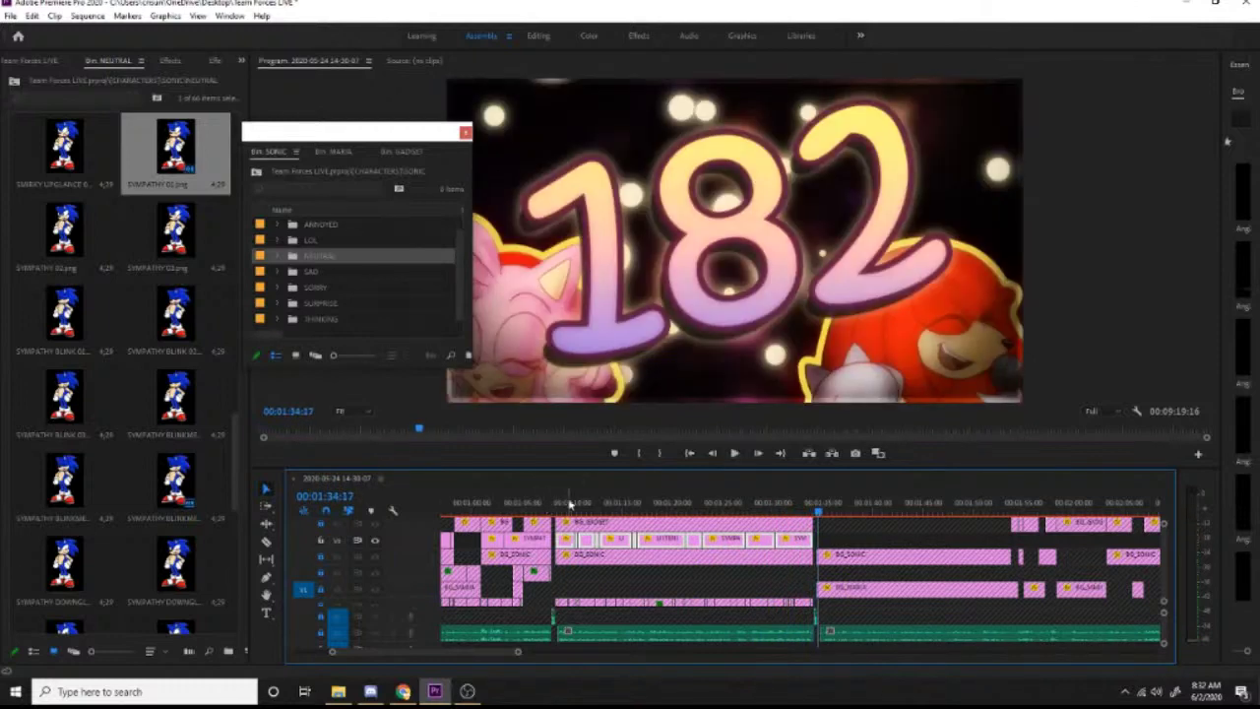
Step: Return to 00:01:09:20, close Sonic's NEUTRAL bin and open Gadget's NEUTRAL bin instead
left_click(569, 504)
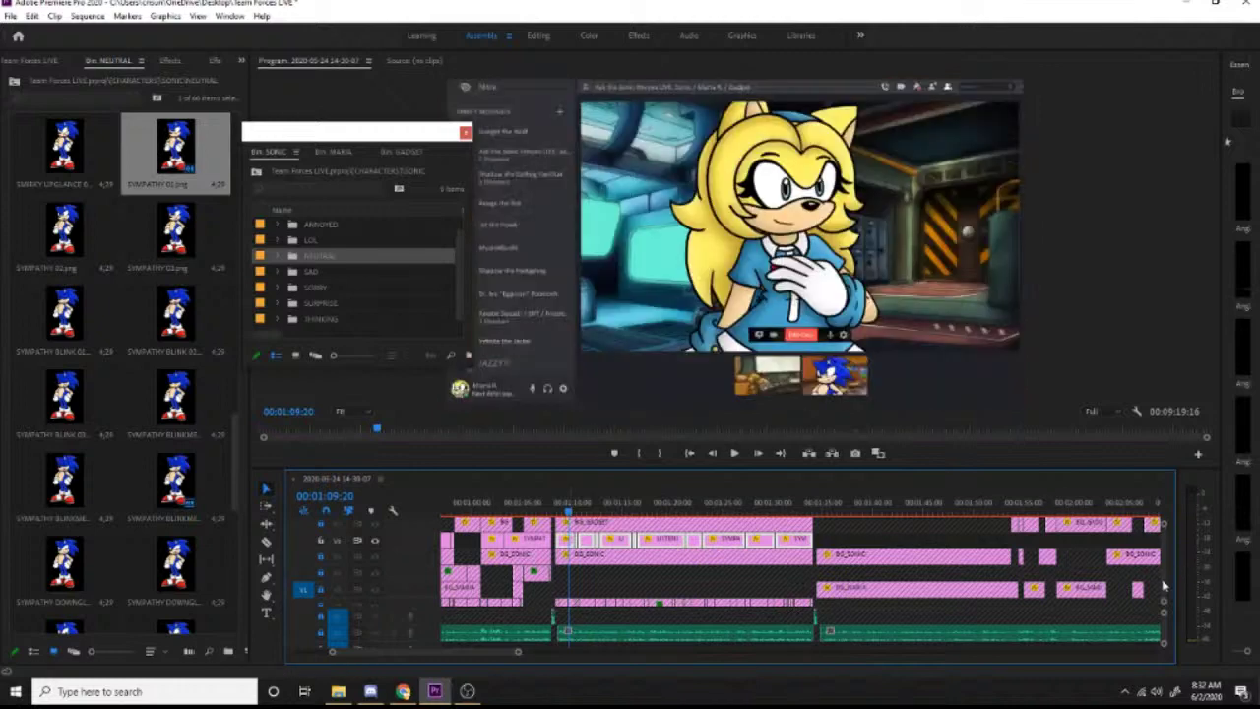
scroll(1163, 586, "up", 1)
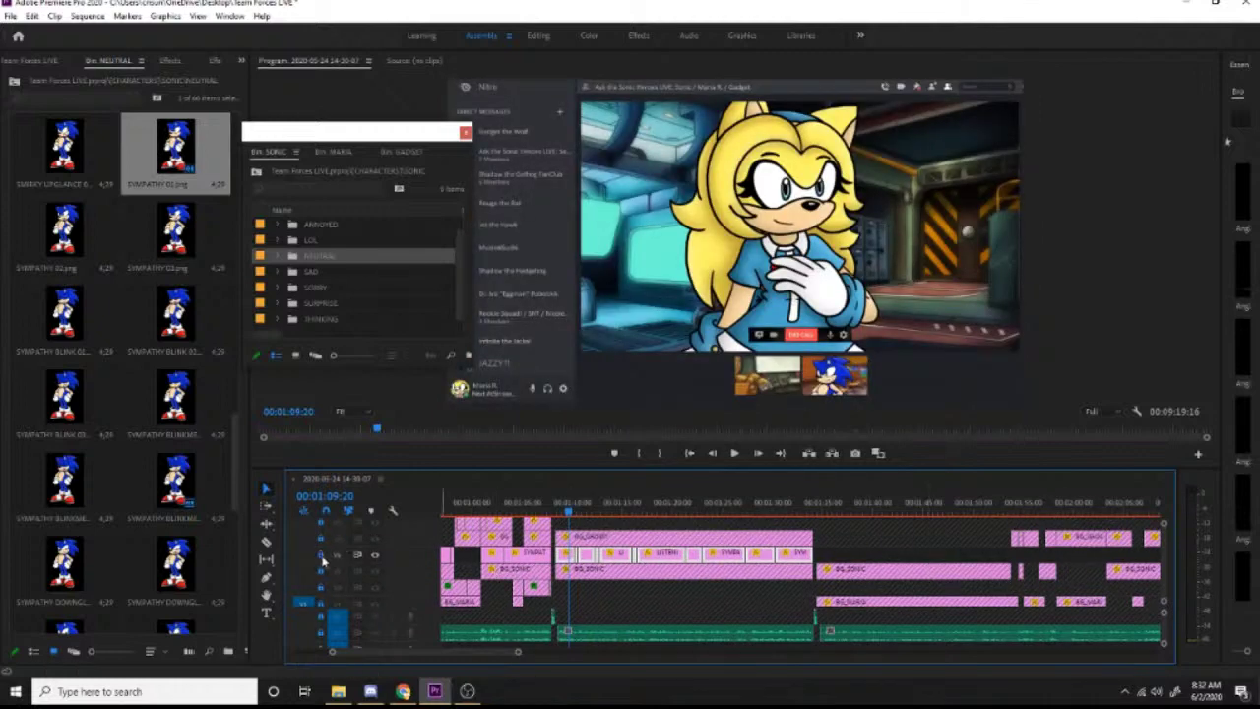
scroll(1166, 575, "up", 2)
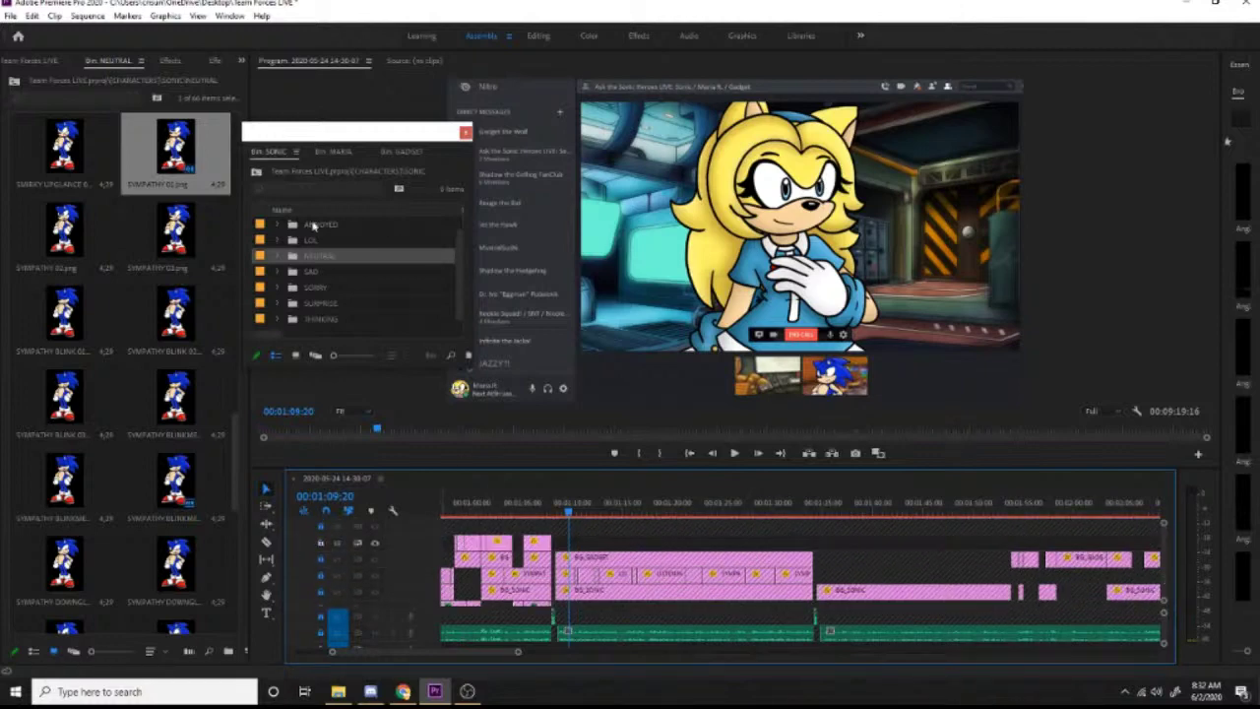
left_click(142, 61)
left_click(158, 62)
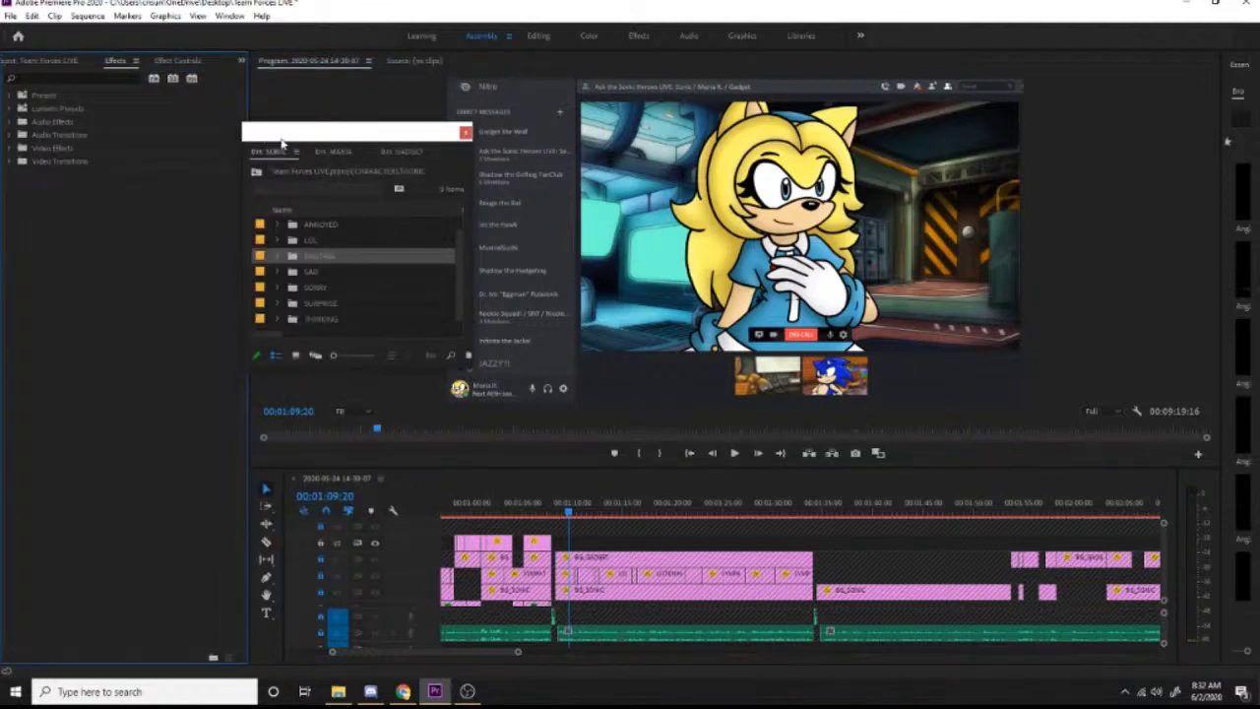
left_click_drag(307, 140, 78, 98)
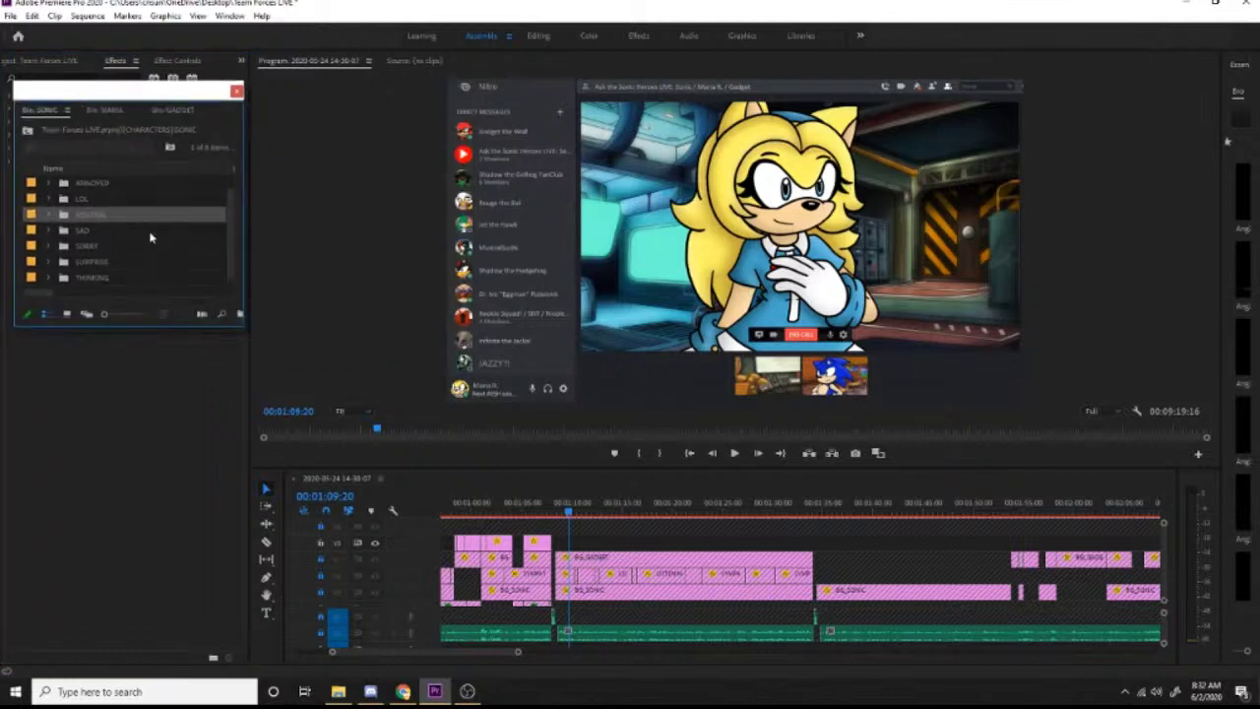
left_click(173, 110)
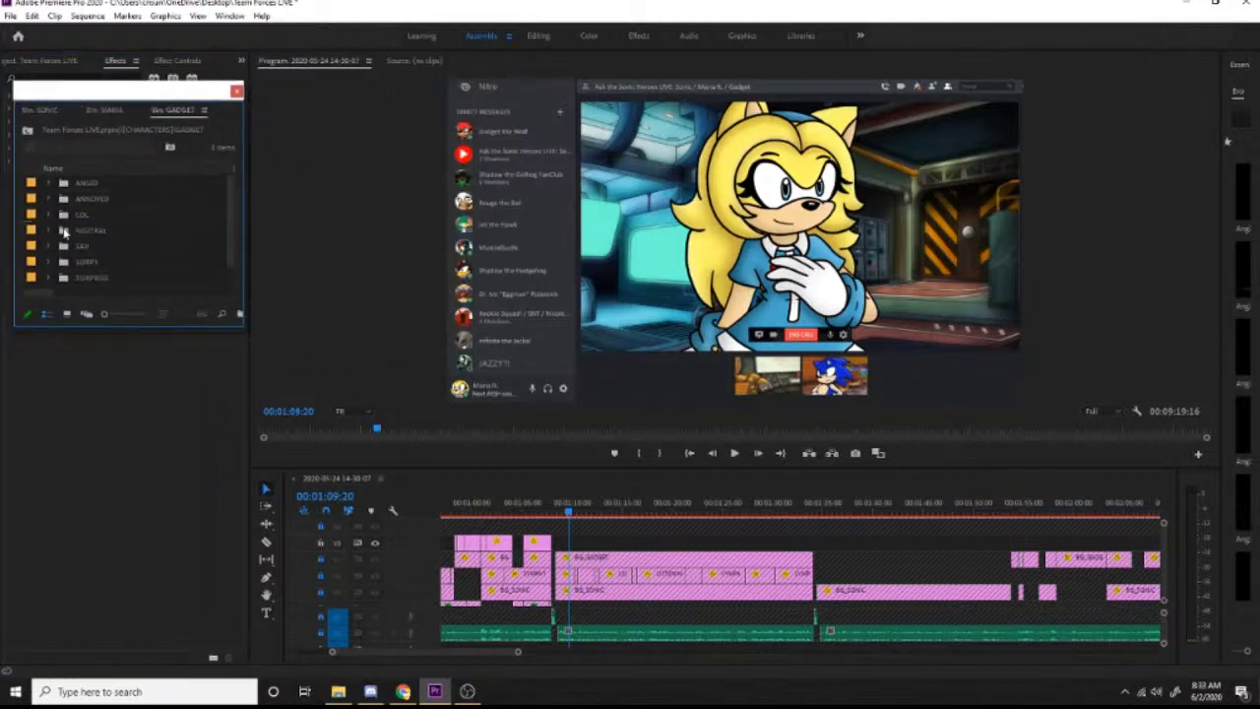
double_click(64, 232)
left_click_drag(158, 92, 380, 123)
Step: Place HAPPY 01.png on Gadget's track at the start of the long BG_GADGET clip and HAPPY 07.png at about 00:01:12:03
left_click_drag(61, 153, 566, 543)
left_click(556, 508)
key("space")
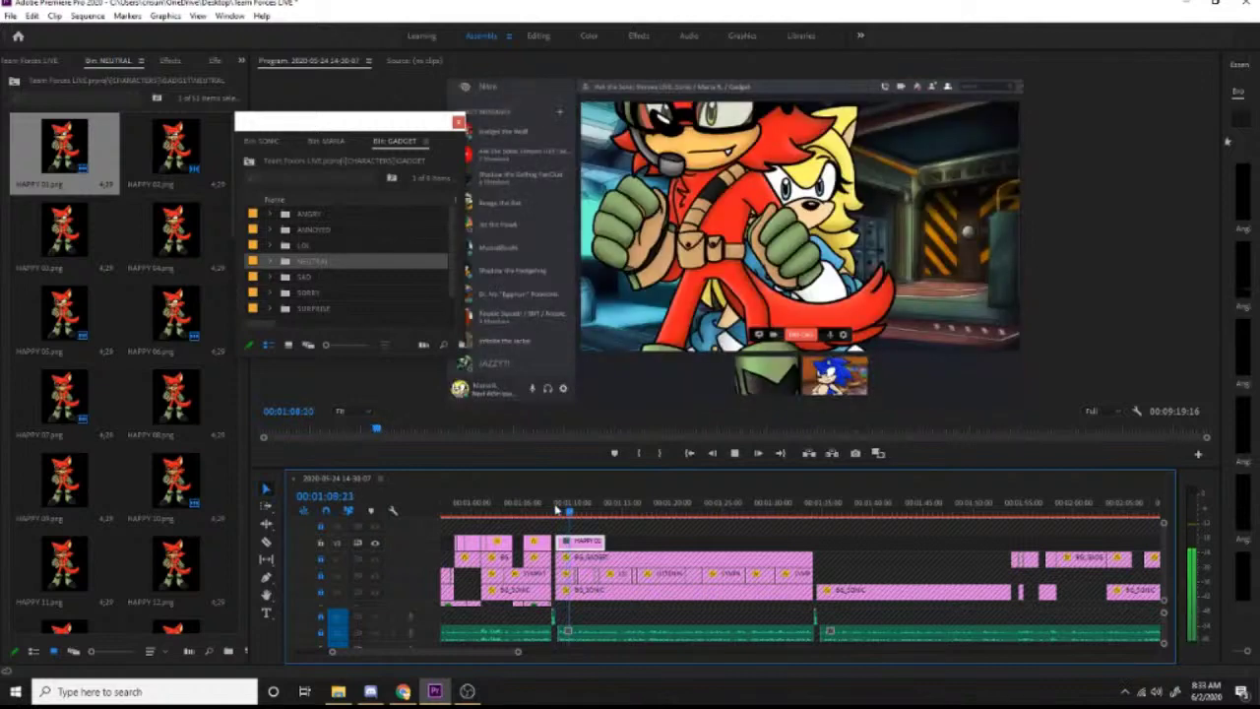
key("space")
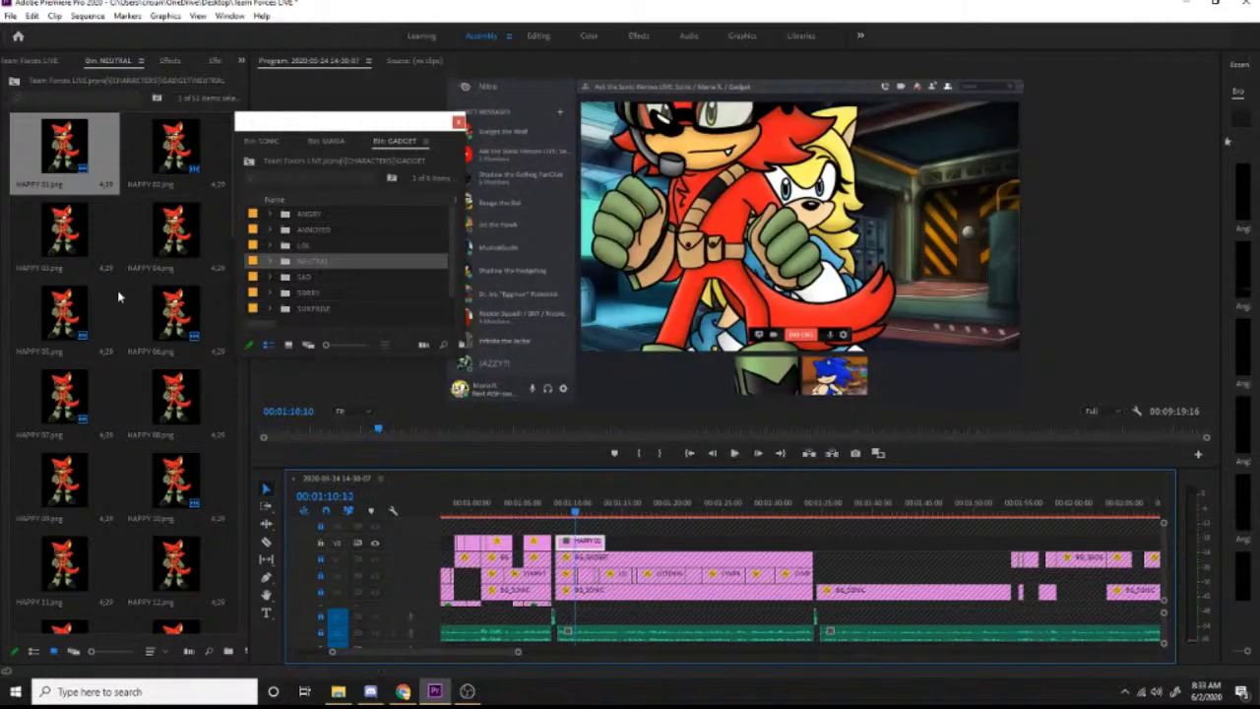
key("space")
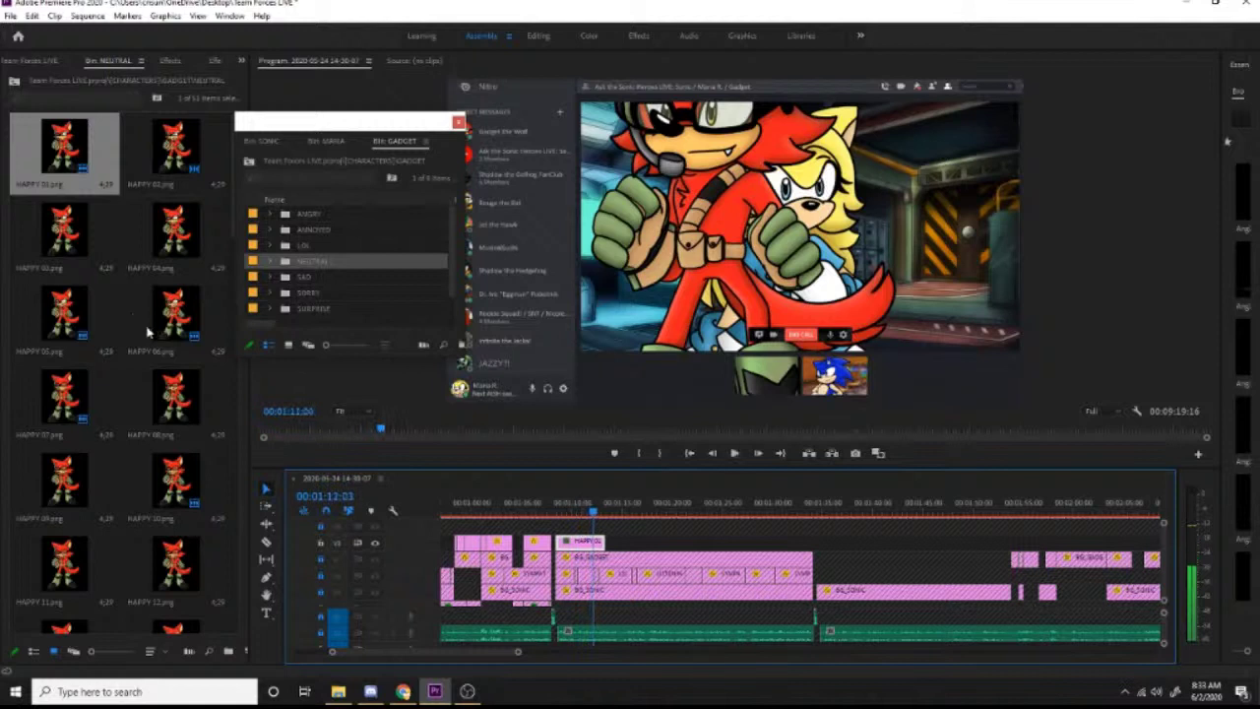
key("space")
left_click_drag(74, 403, 600, 551)
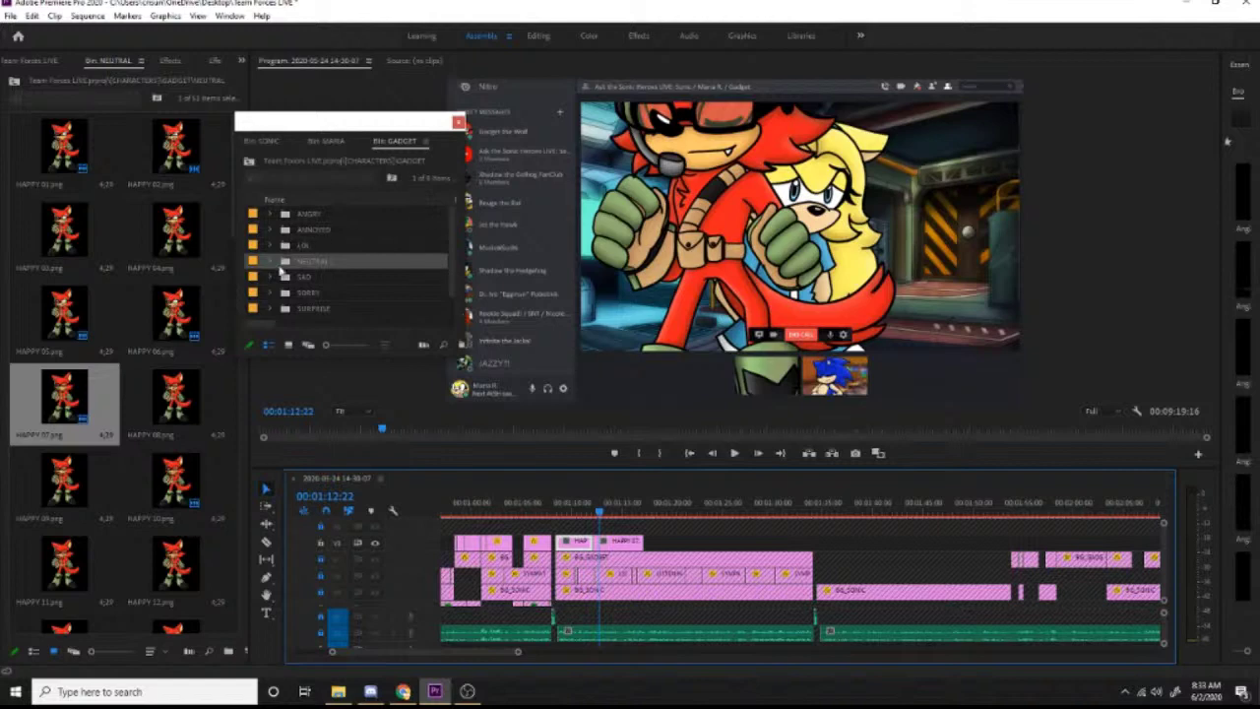
Step: Switch to Gadget's THINKING bin, place LISTENING 01.png on his track at 00:01:12:22 and play the scene to 00:01:16:19
left_click(142, 61)
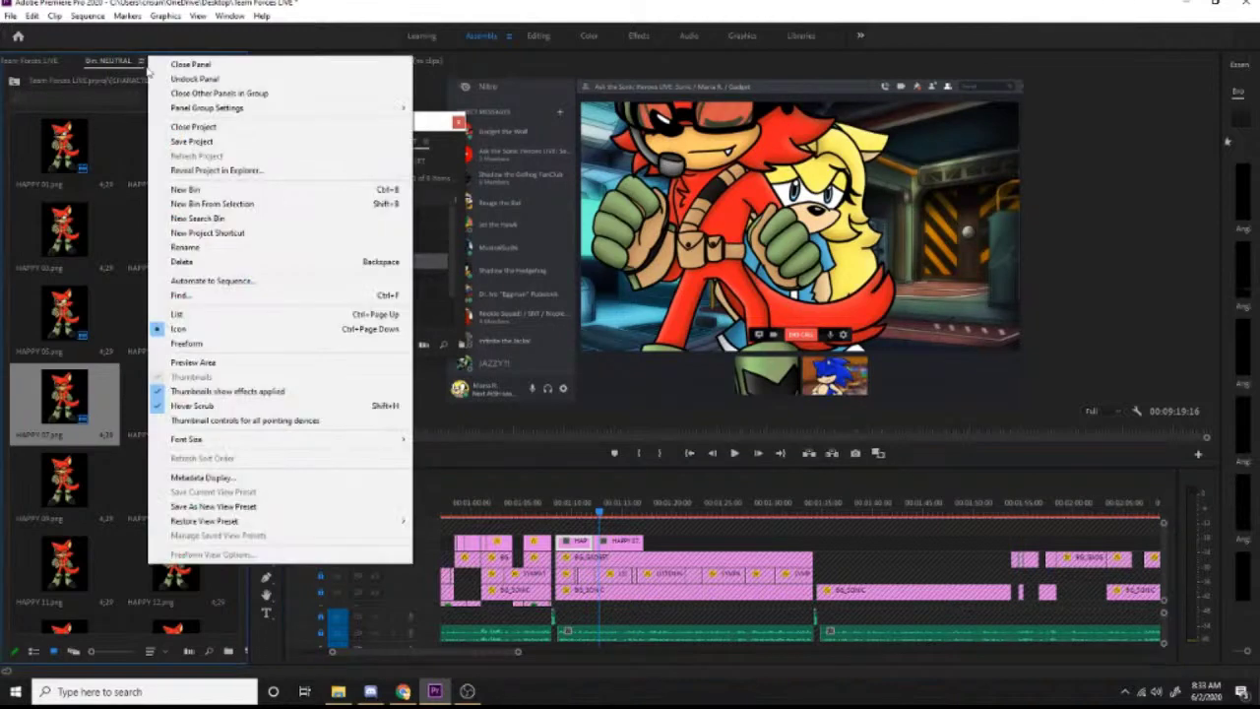
left_click(180, 63)
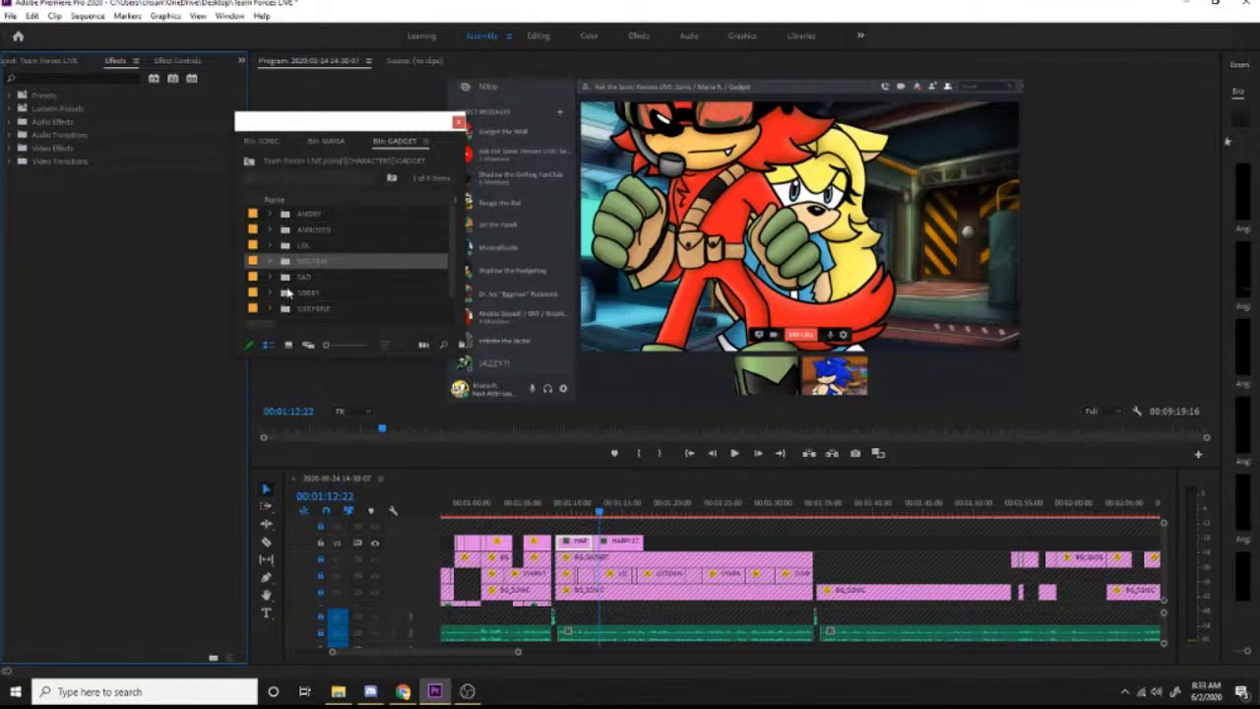
scroll(289, 279, "down", 1)
double_click(294, 311)
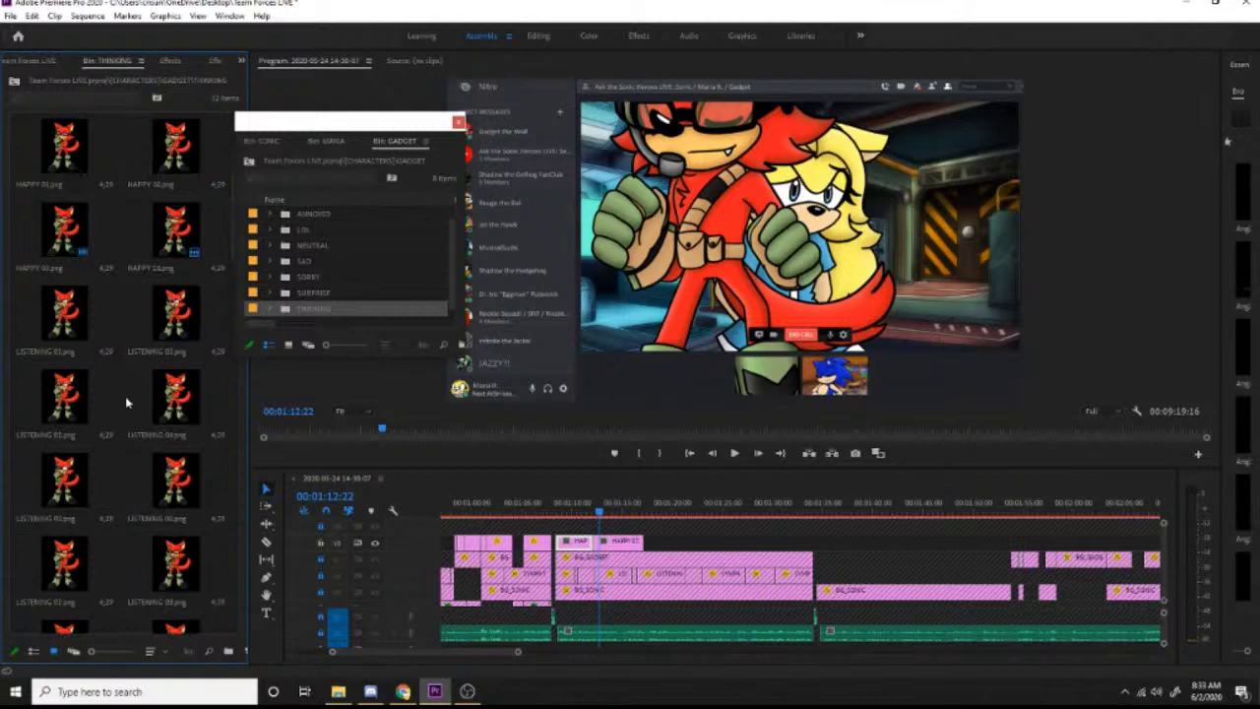
left_click_drag(67, 313, 599, 521)
left_click(583, 514)
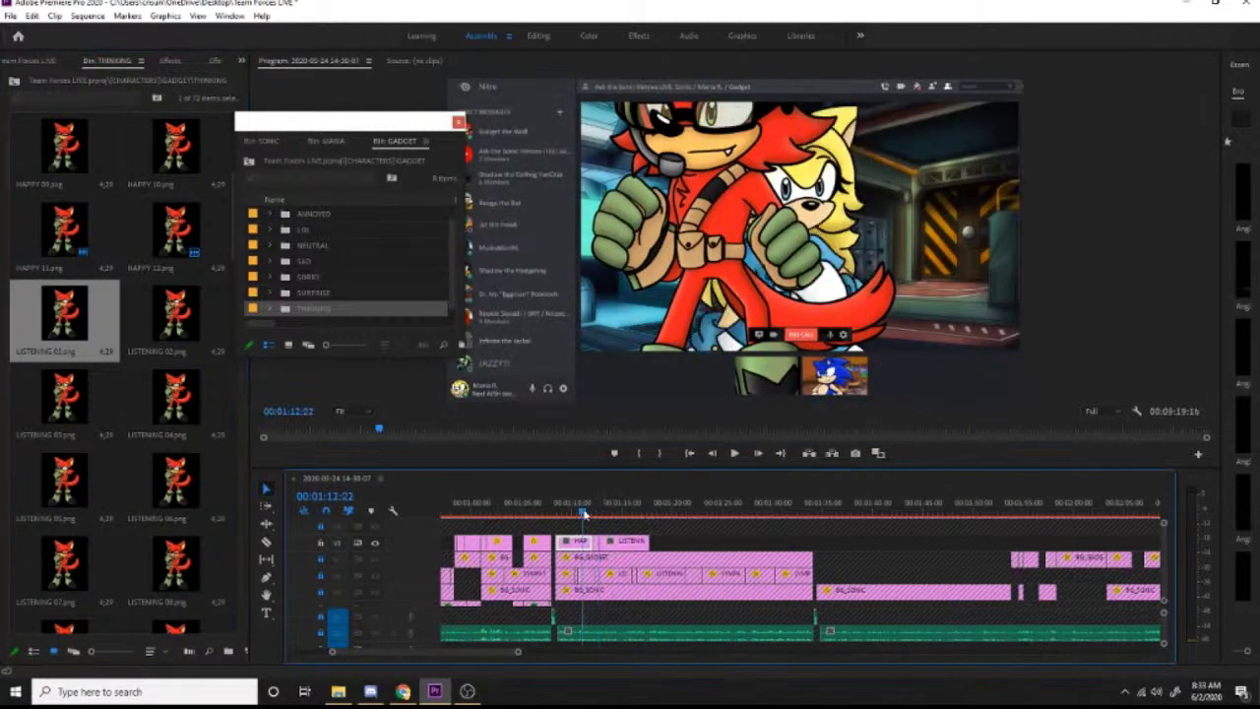
key("space")
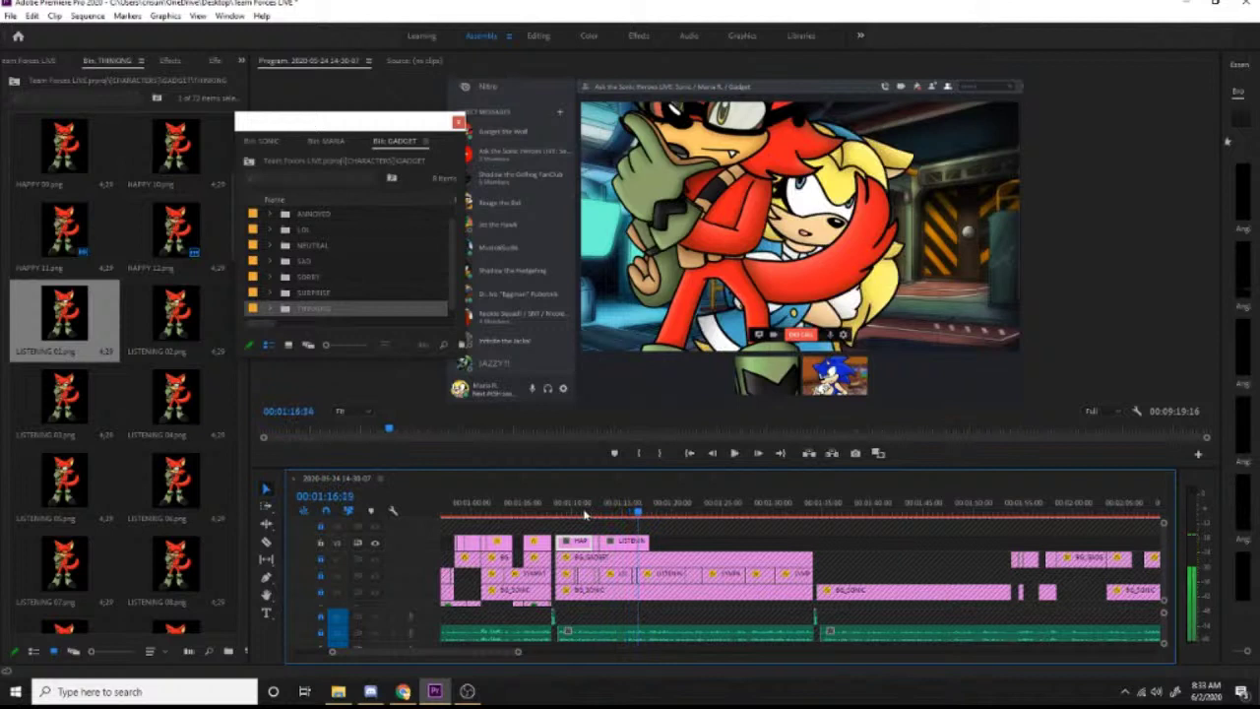
Step: Place SAD 01.png on Gadget's track at 00:01:16:19 and SAD 07.png at 00:01:18:24, playing the scene after each
scroll(165, 448, "down", 2)
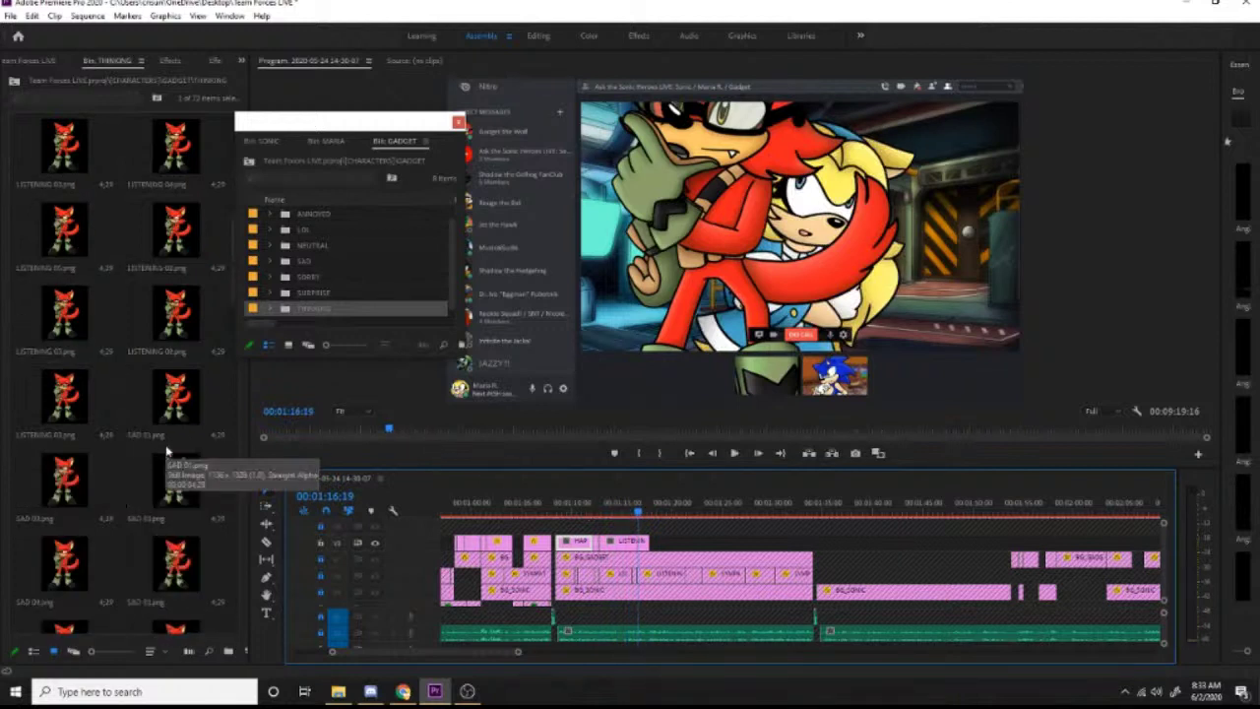
left_click_drag(177, 402, 633, 537)
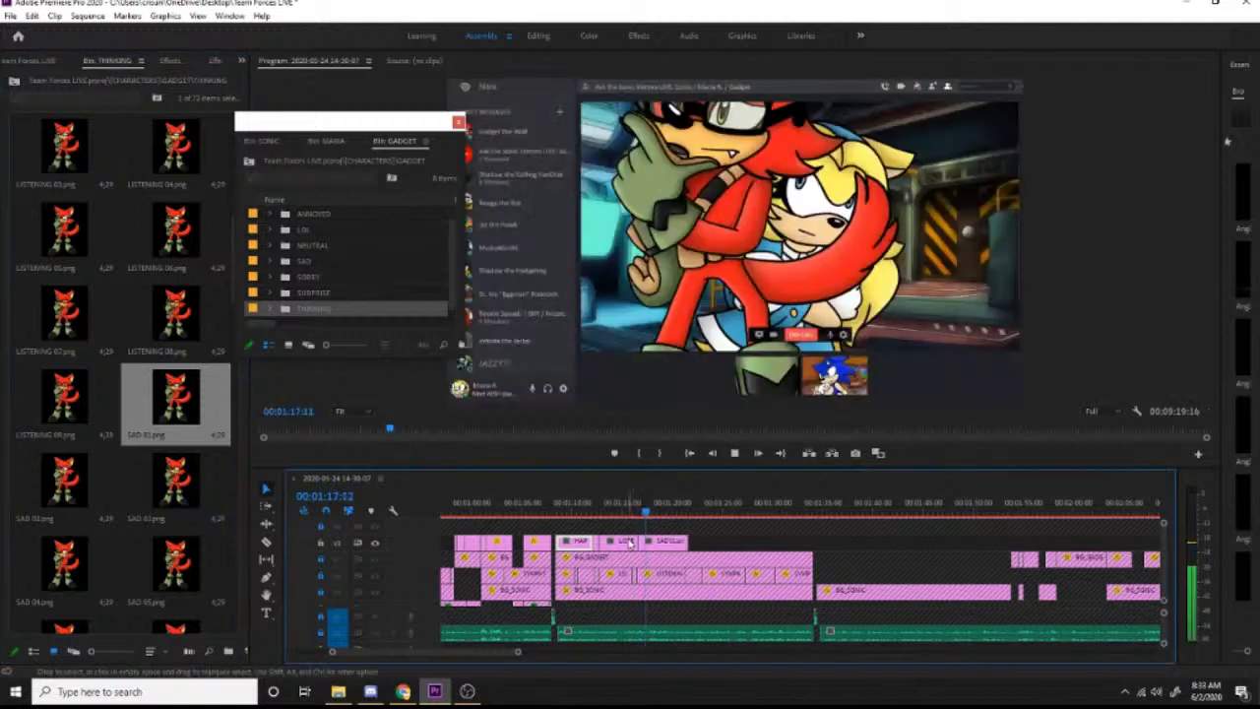
key("space")
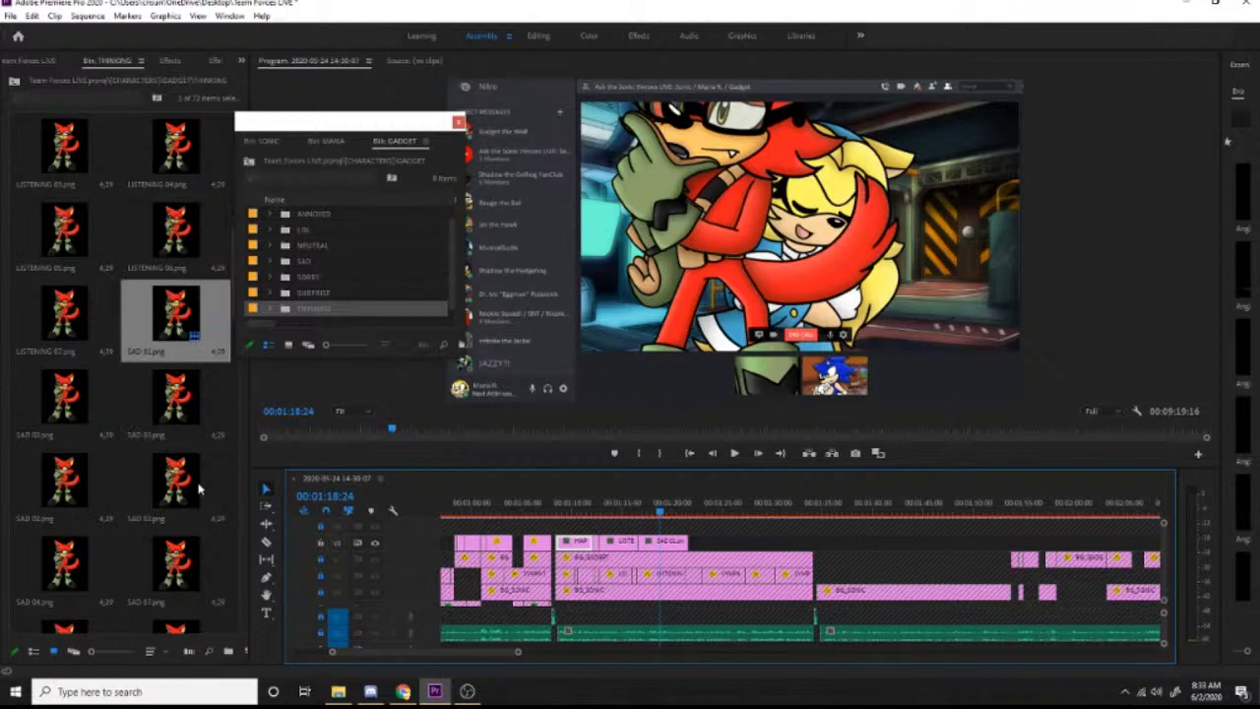
scroll(197, 488, "down", 1)
left_click_drag(198, 488, 659, 536)
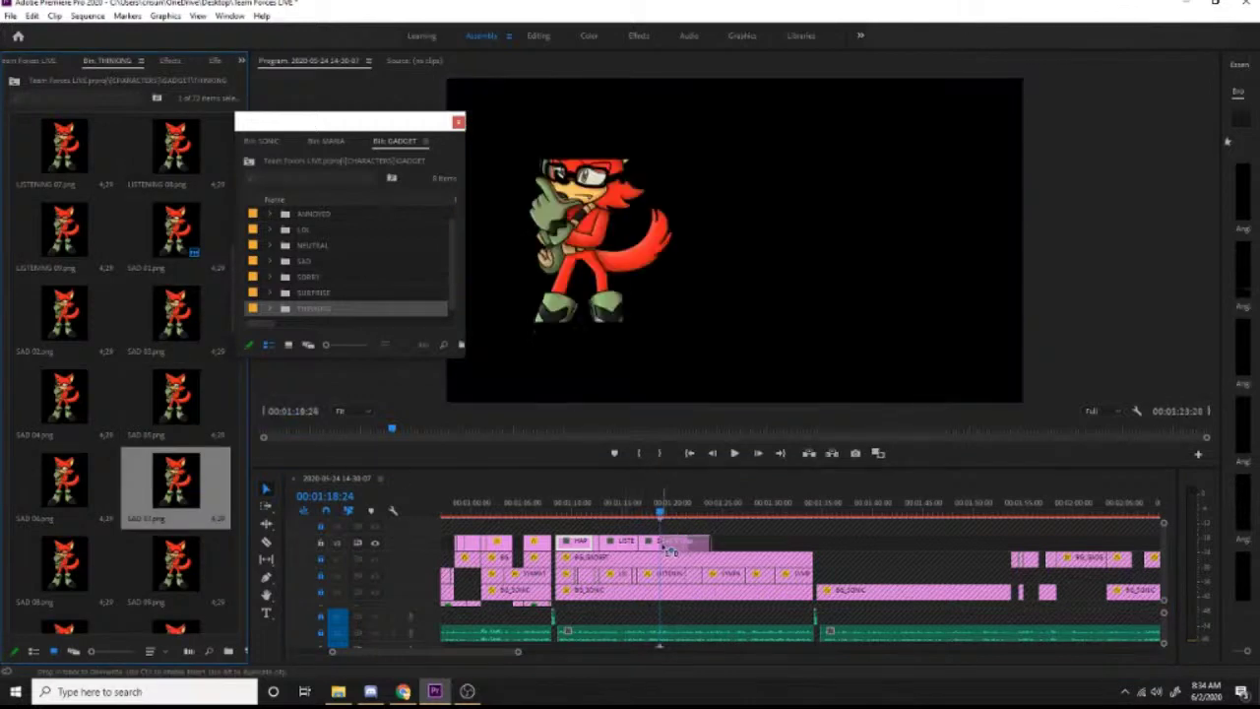
key("space")
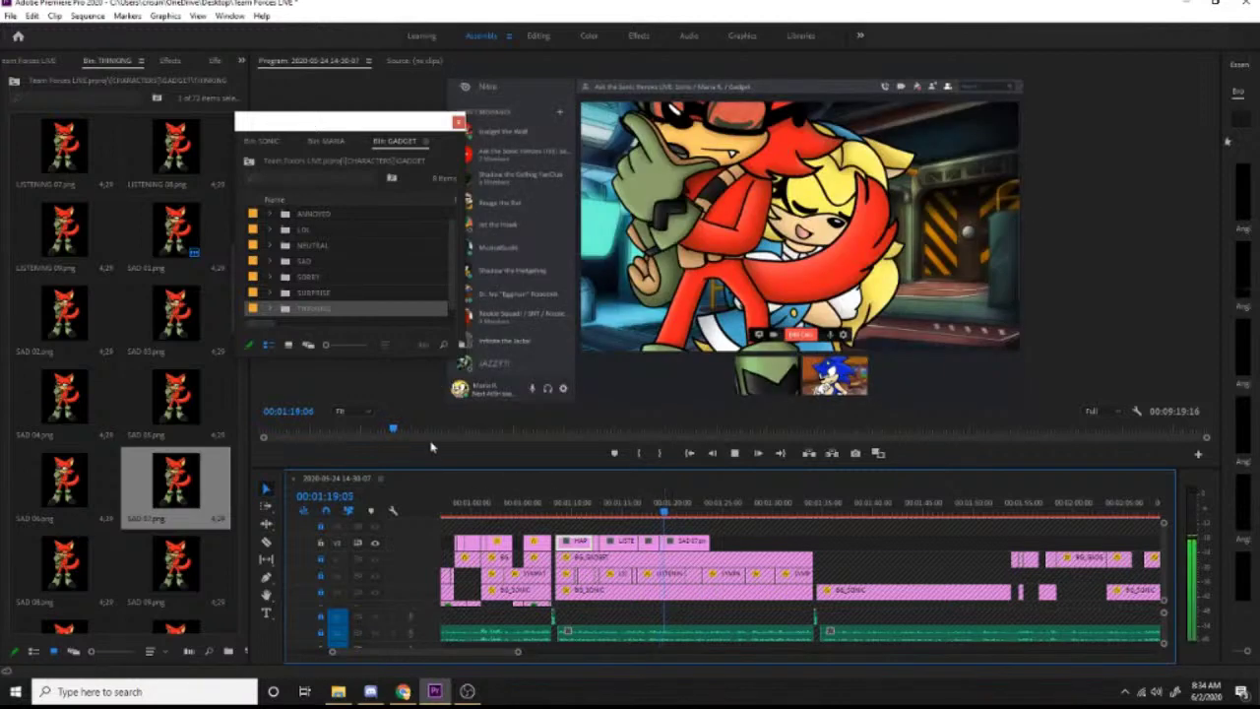
key("space")
Step: Place SAD 03.png on Gadget's track at about 00:01:19:05 and SAD 04.png at about 00:01:23:08, and play to 00:01:25:06
left_click_drag(185, 315, 661, 543)
key("space")
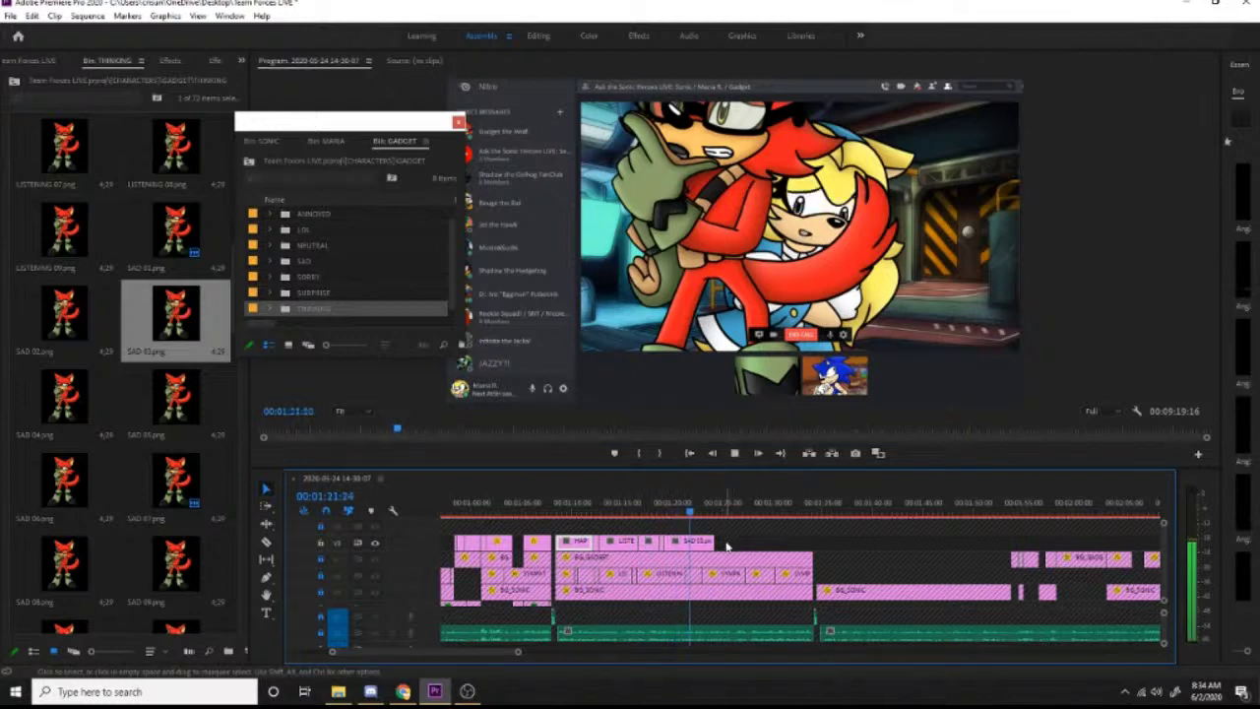
key("space")
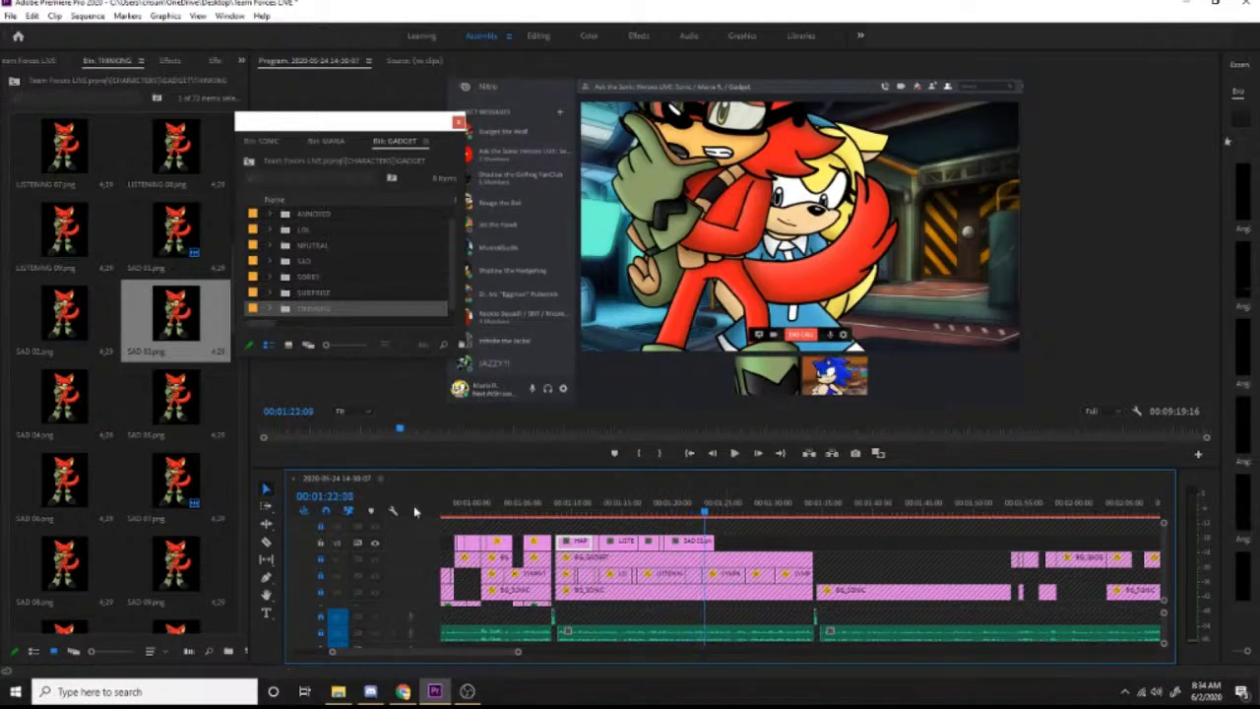
left_click_drag(87, 429, 702, 542)
key("space")
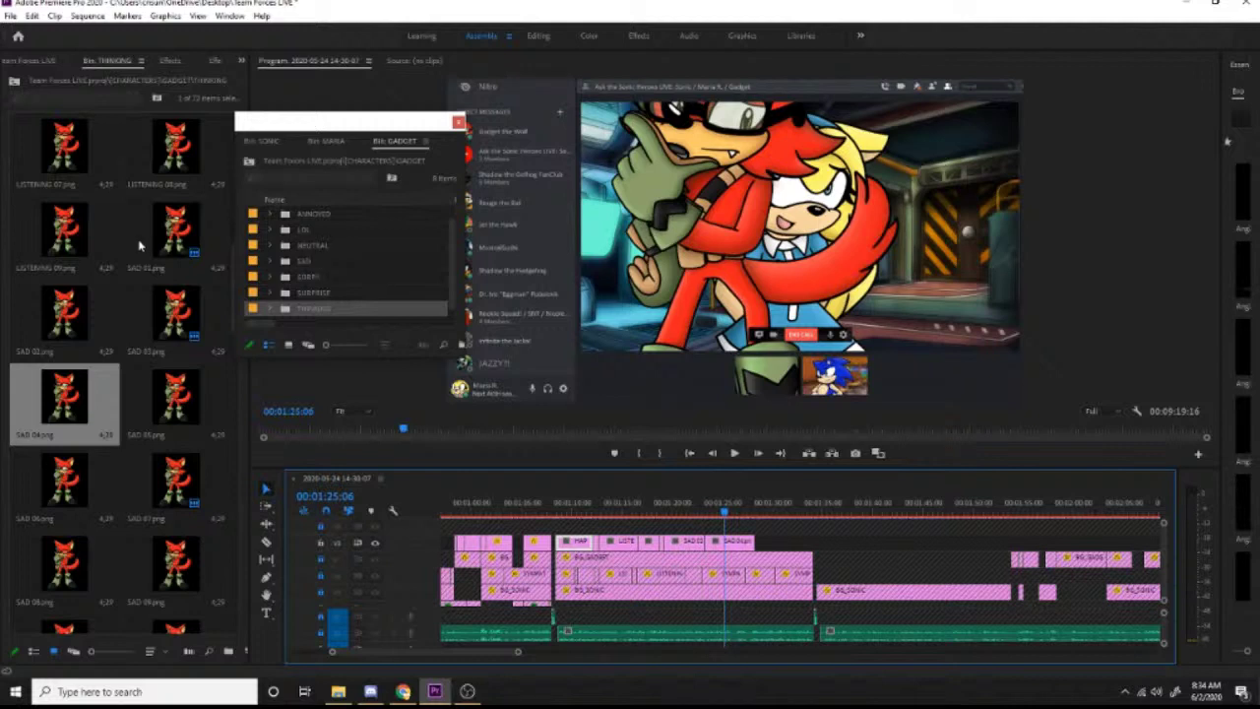
Step: Place LISTENING 01.png on Gadget's track at 00:01:25:06 and LISTENING 07.png at 00:01:25:24, playing the scene after each
scroll(139, 245, "up", 3)
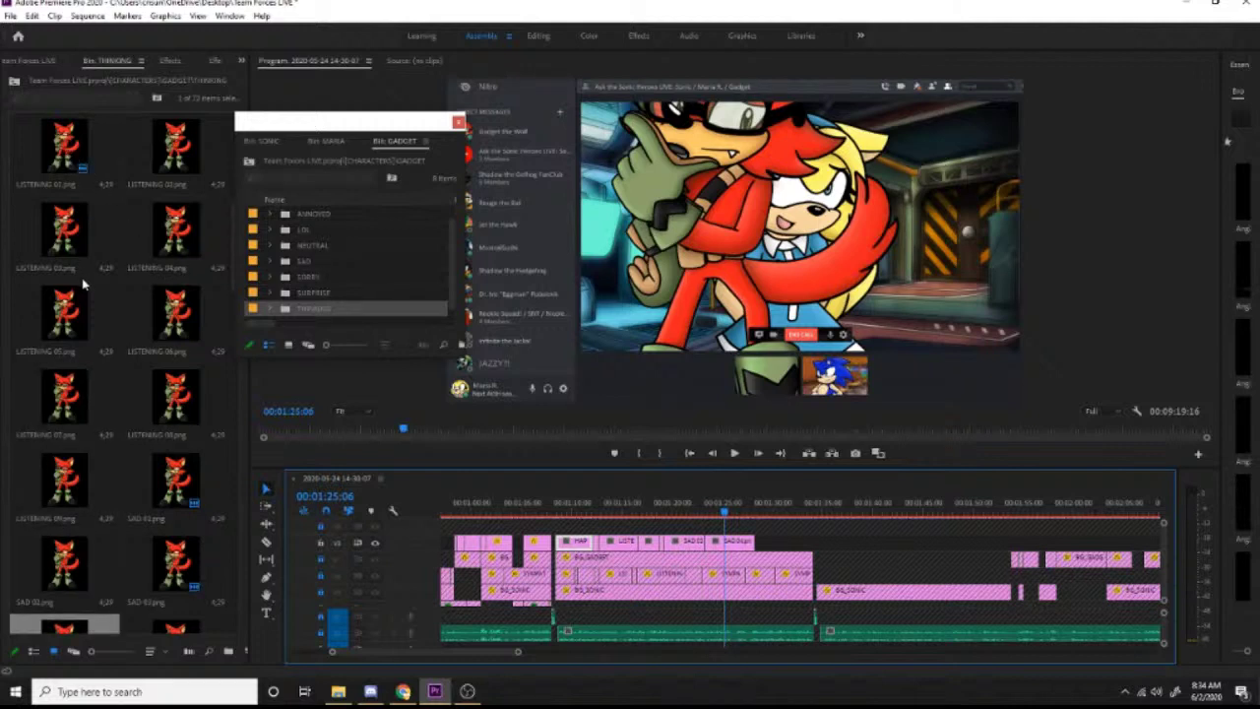
scroll(88, 305, "down", 2)
scroll(96, 335, "up", 2)
left_click_drag(61, 150, 730, 578)
key("space")
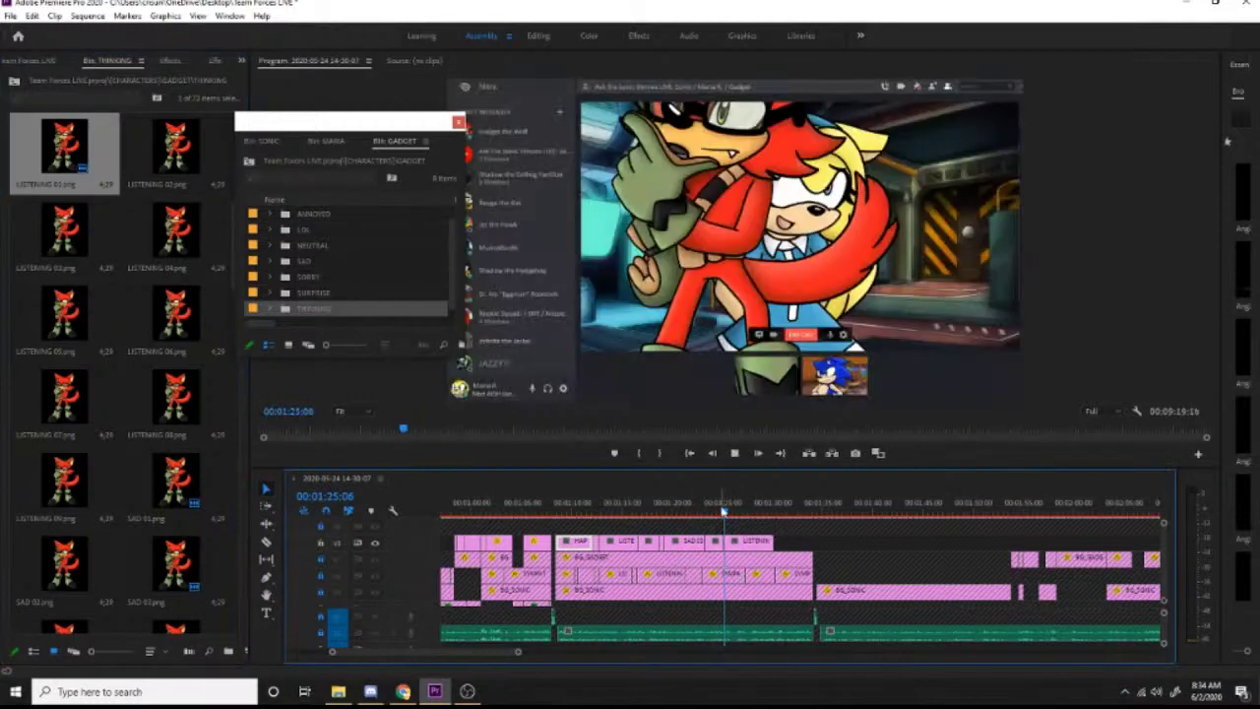
key("space")
left_click_drag(59, 402, 735, 572)
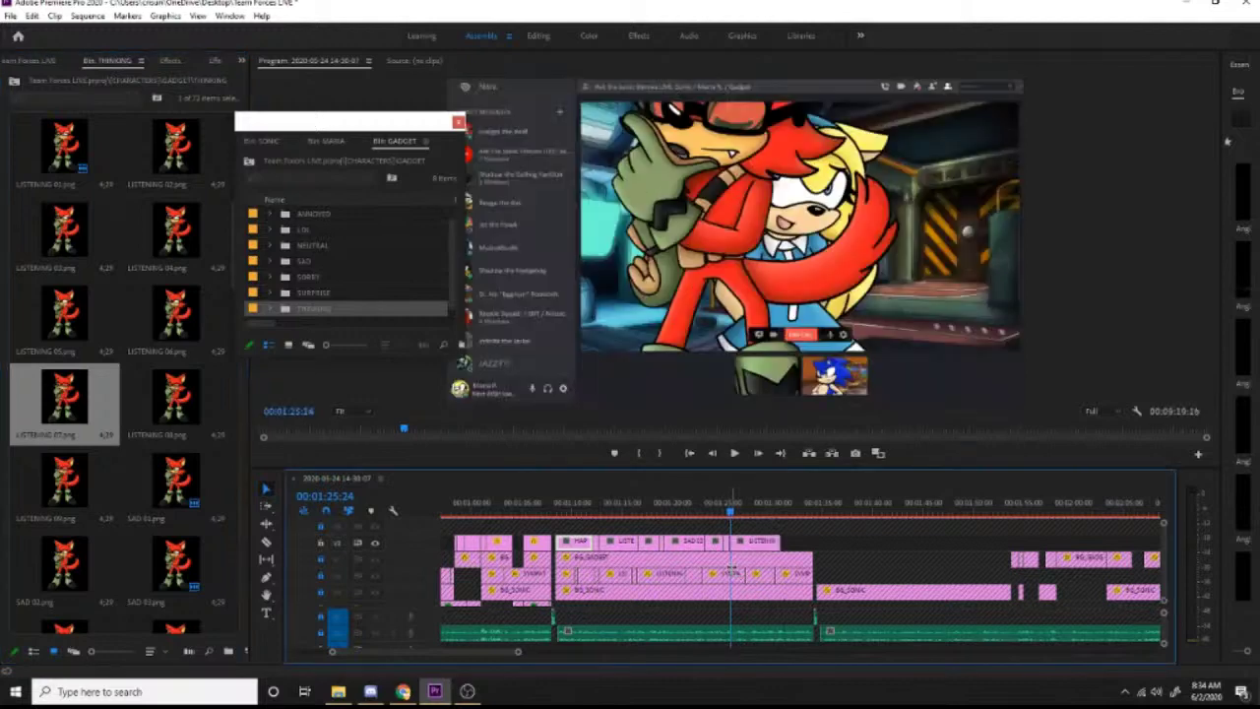
key("space")
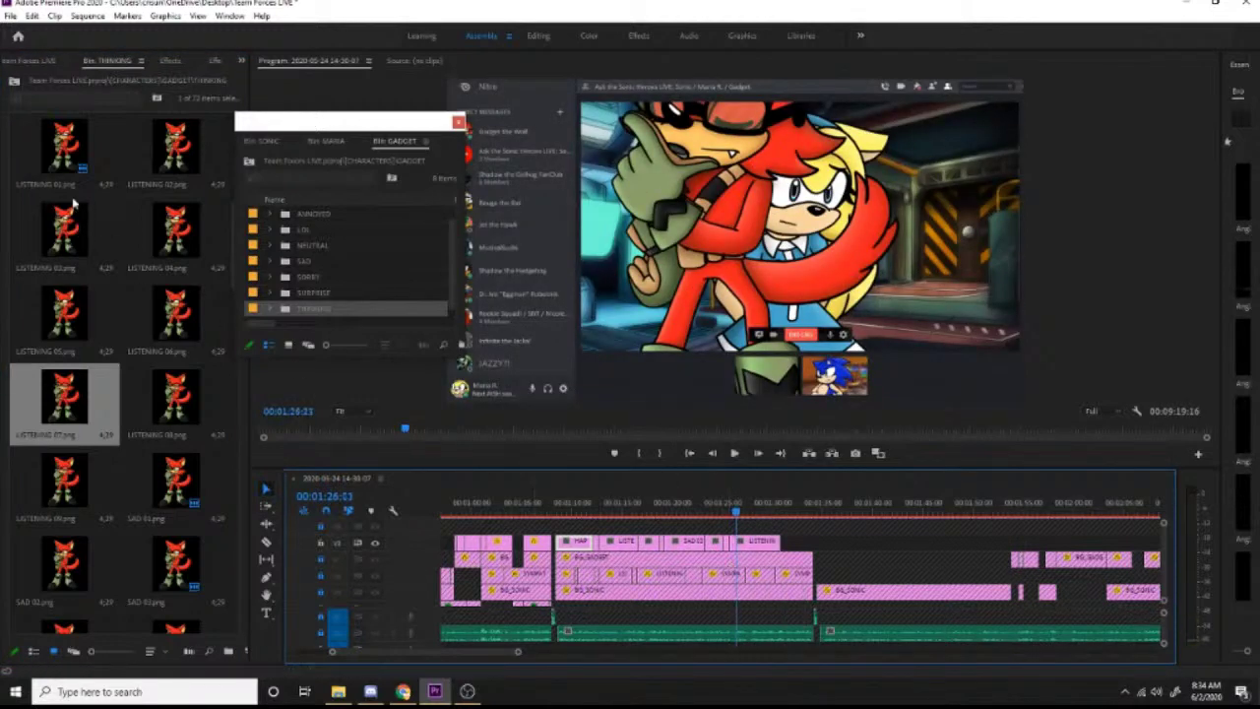
Step: Place LISTENING 01.png on Gadget's track right after the short LISTENING 07 clip and play the scene to 00:01:27:04
left_click(84, 167)
left_click_drag(768, 516, 740, 542)
key("space")
key("space")
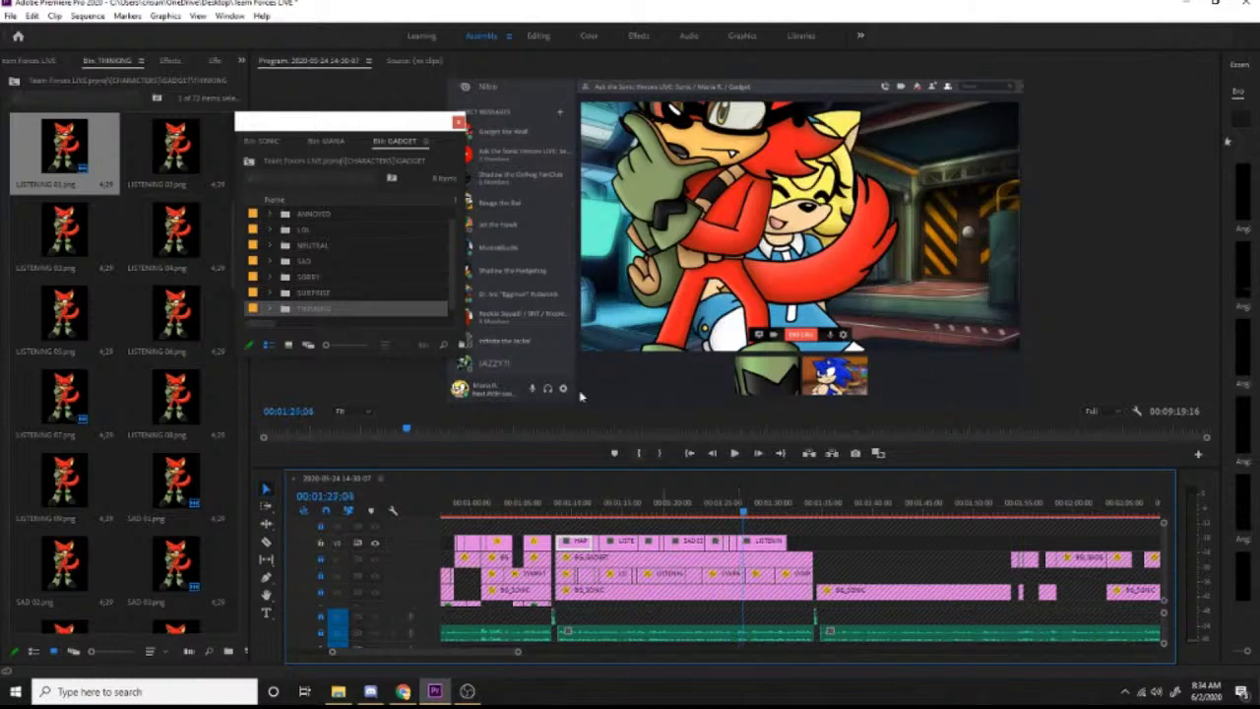
Step: Place SYMPATHY 01.png from the NEUTRAL bin on Gadget's track at about 00:01:27:04 and play the scene to 00:01:31:08
double_click(286, 248)
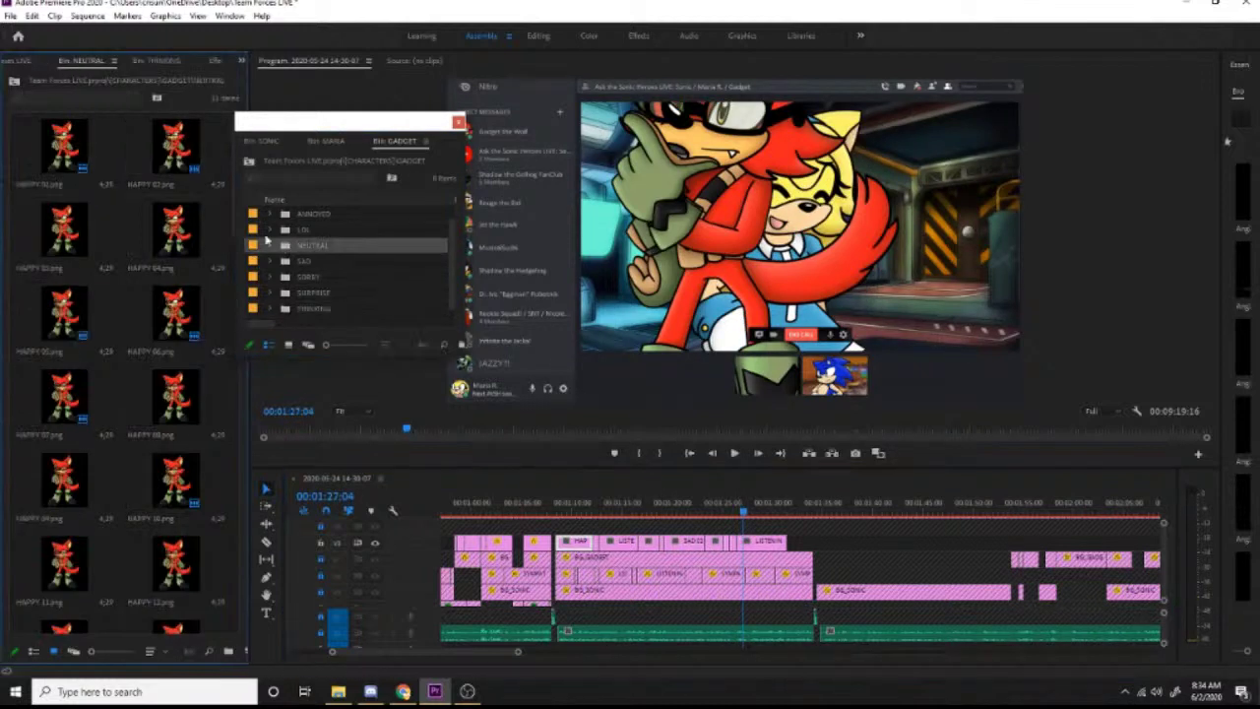
scroll(184, 331, "down", 10)
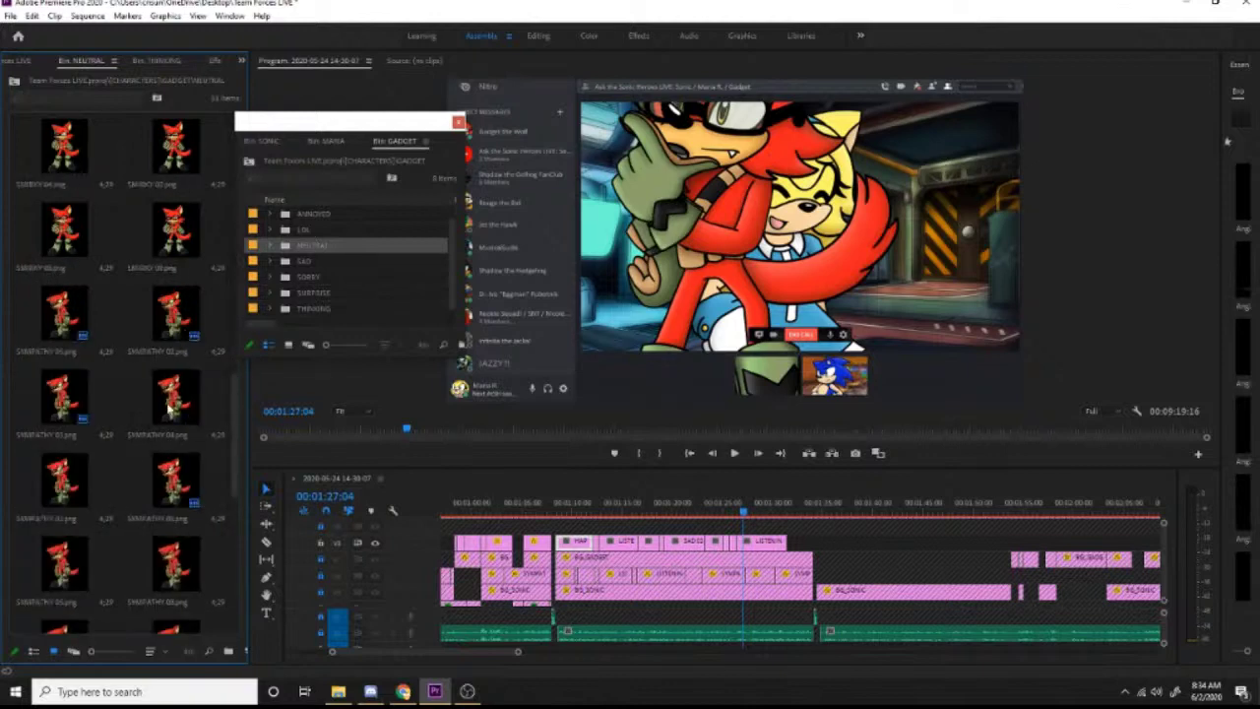
left_click_drag(67, 313, 754, 551)
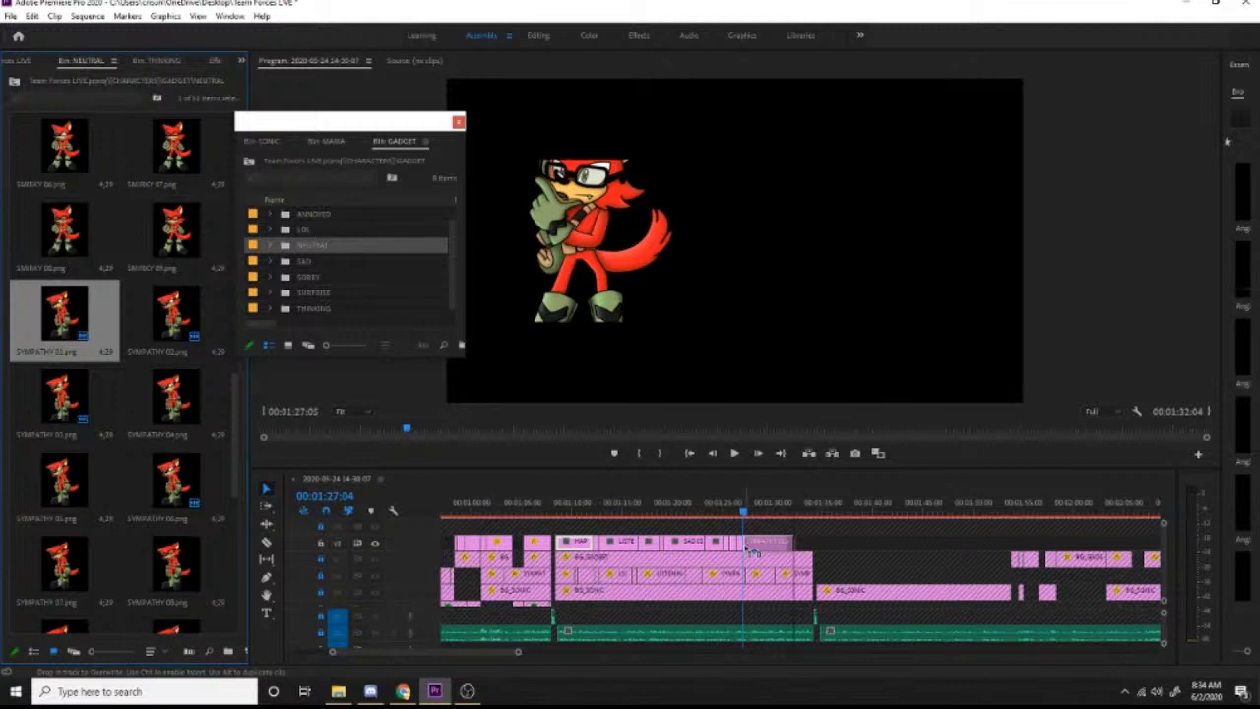
left_click_drag(754, 551, 752, 551)
left_click(733, 510)
key("space")
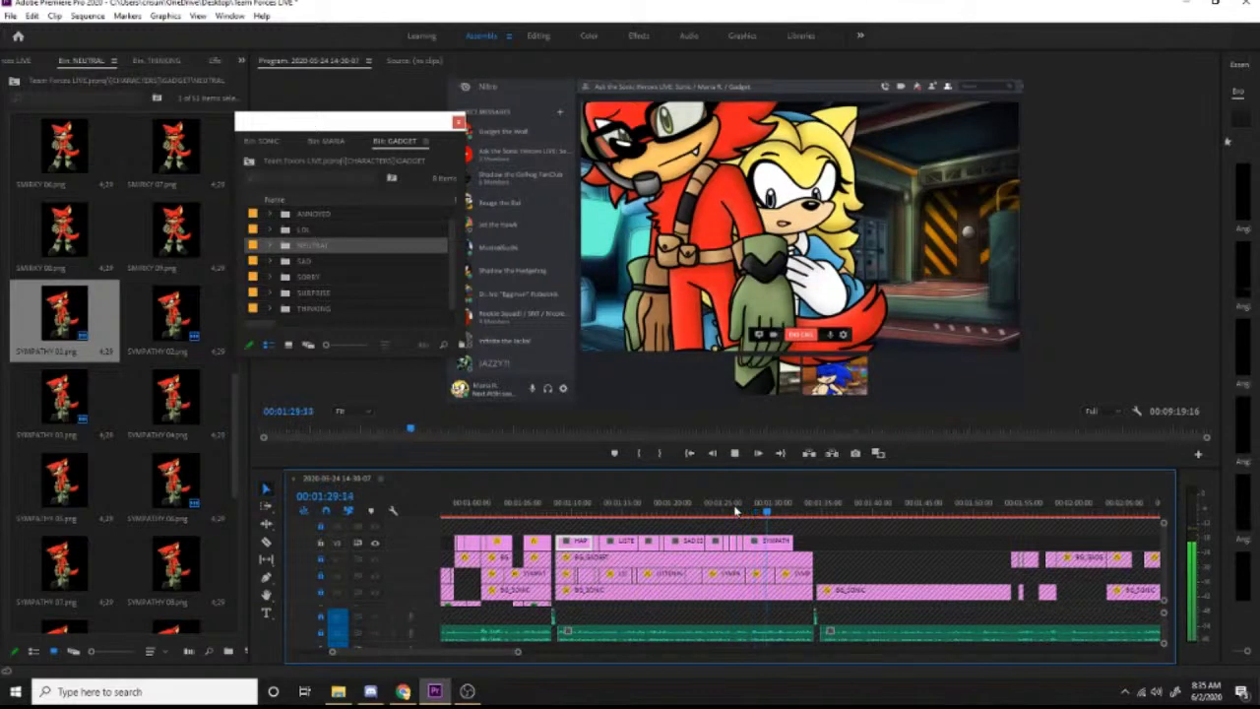
key("space")
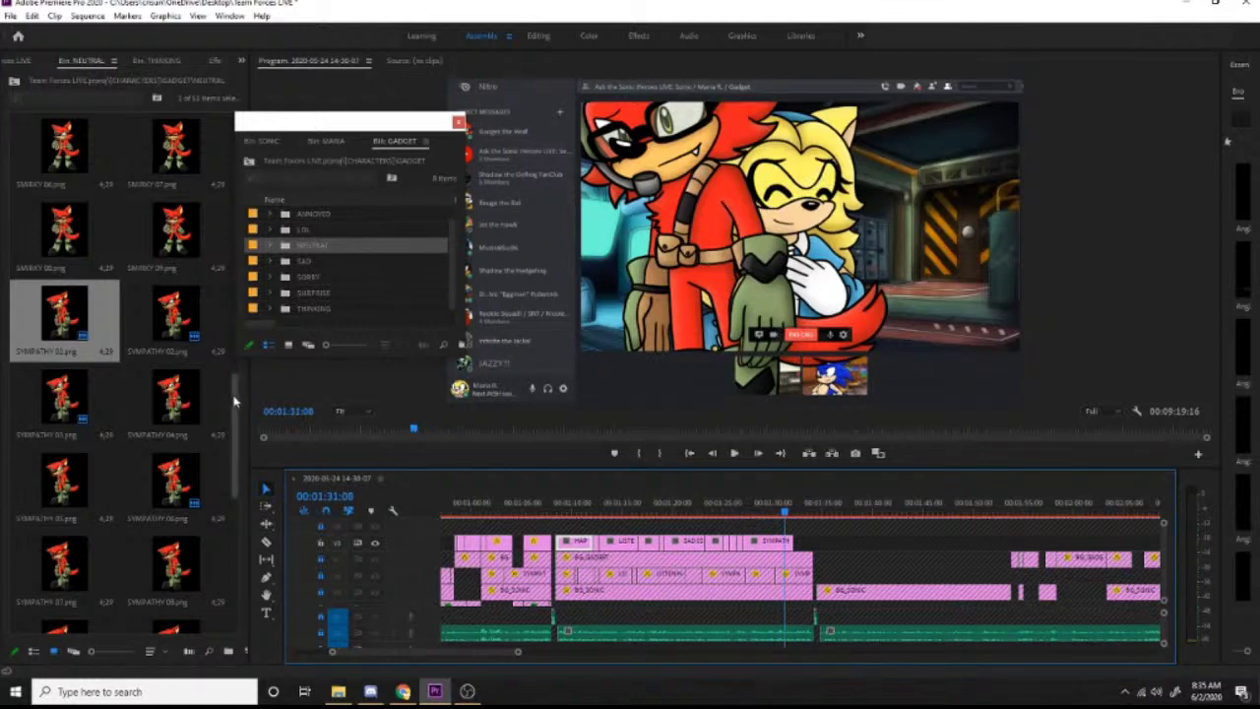
Step: Place HAPPY 01.png on Gadget's track at 00:01:31:08 and play the scene to 00:01:32:18
left_click_drag(234, 393, 226, 131)
left_click_drag(83, 147, 801, 543)
key("space")
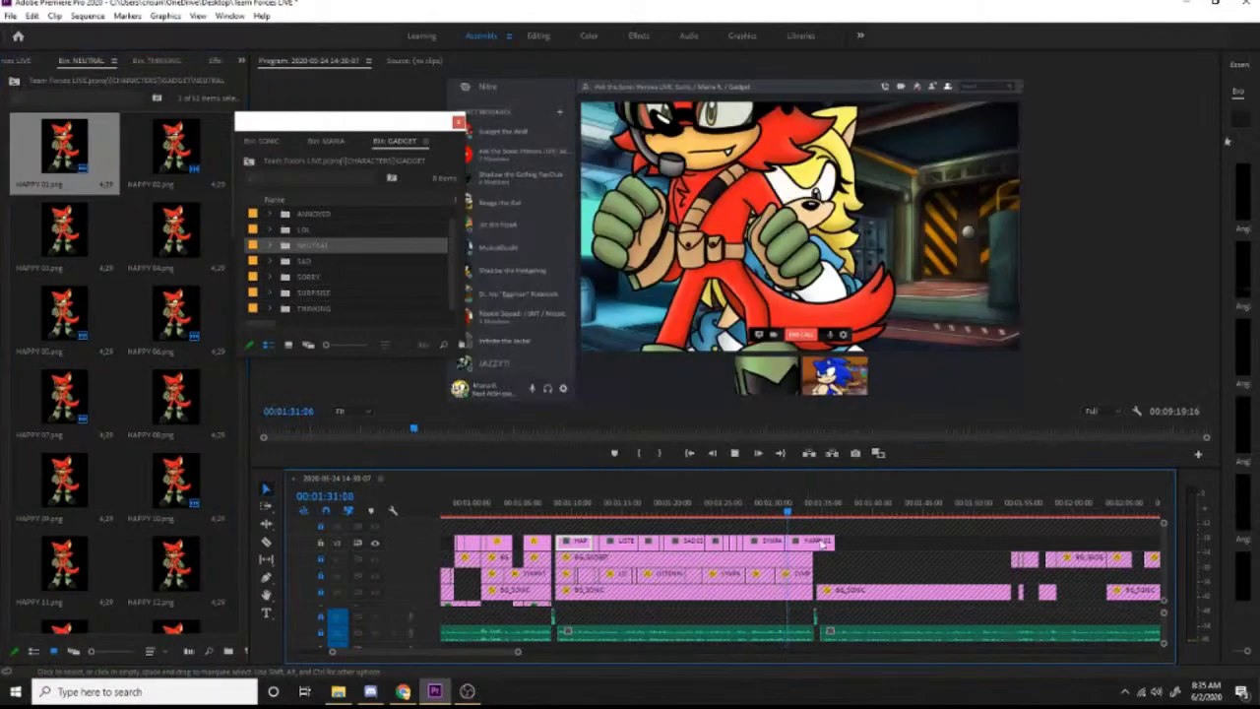
key("space")
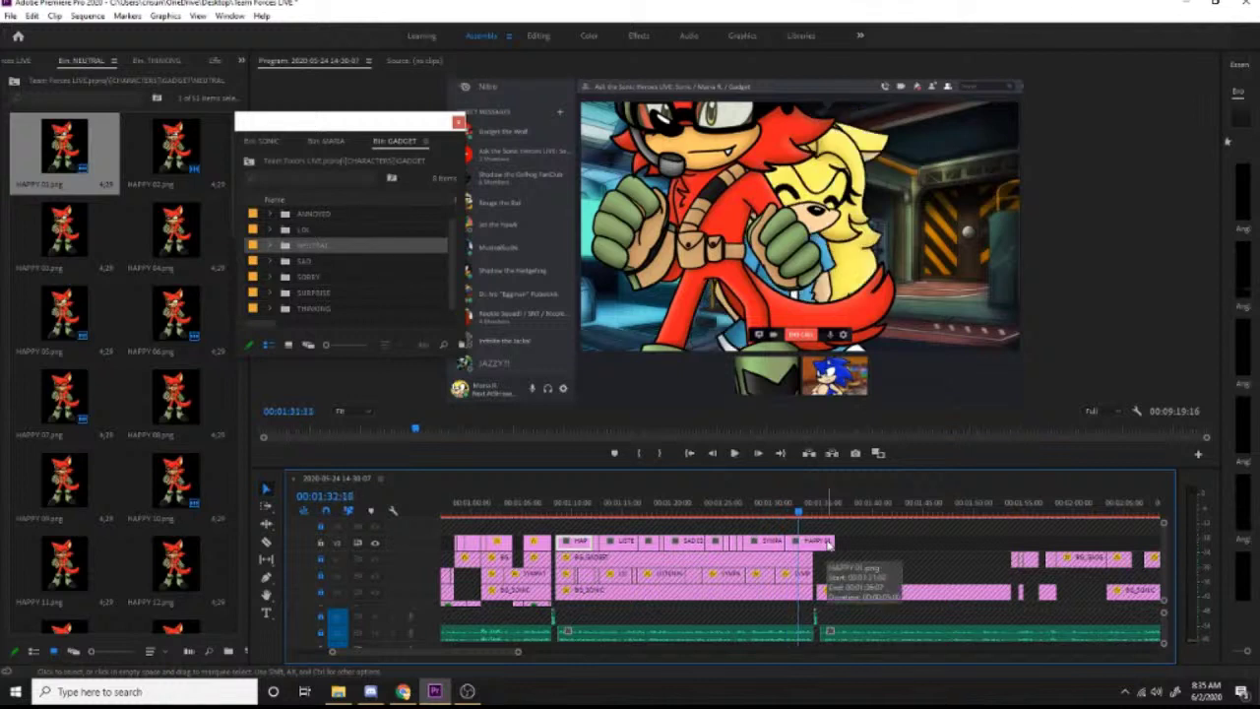
Step: Place SYMPATHY 01.png on Gadget's track at 00:01:32:18, ending it together with the Gadget background clip
scroll(181, 498, "down", 5)
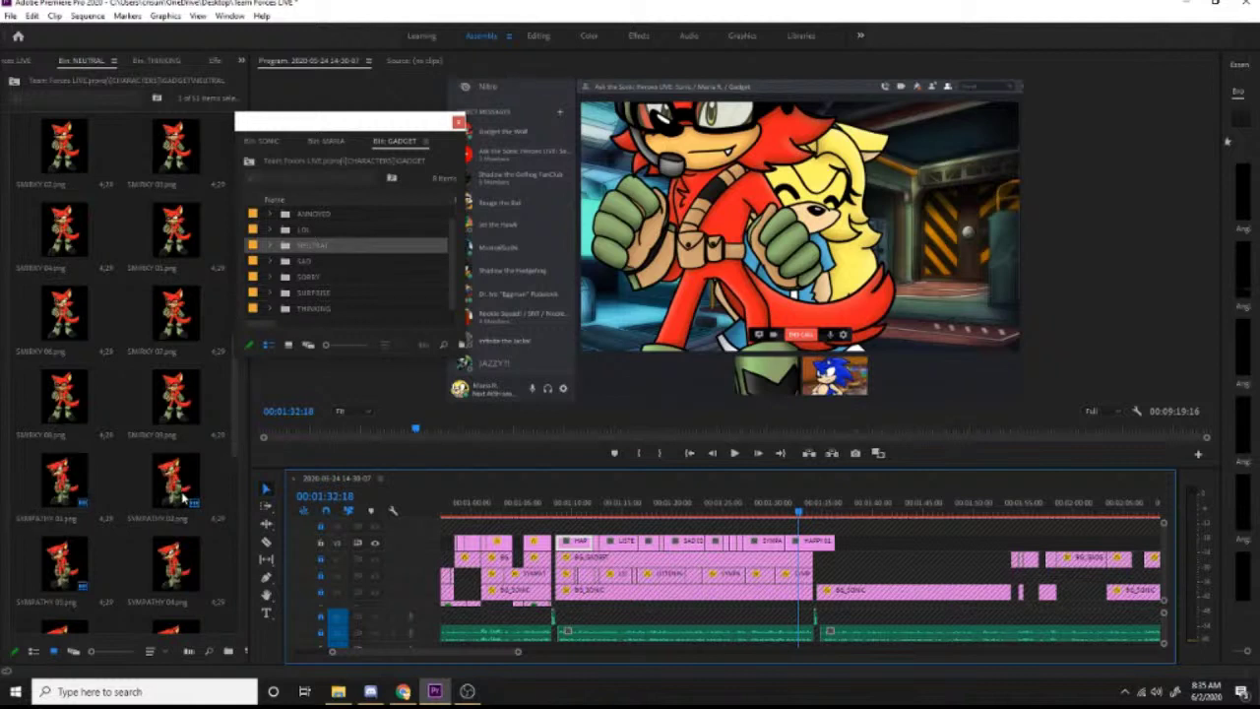
scroll(181, 498, "down", 4)
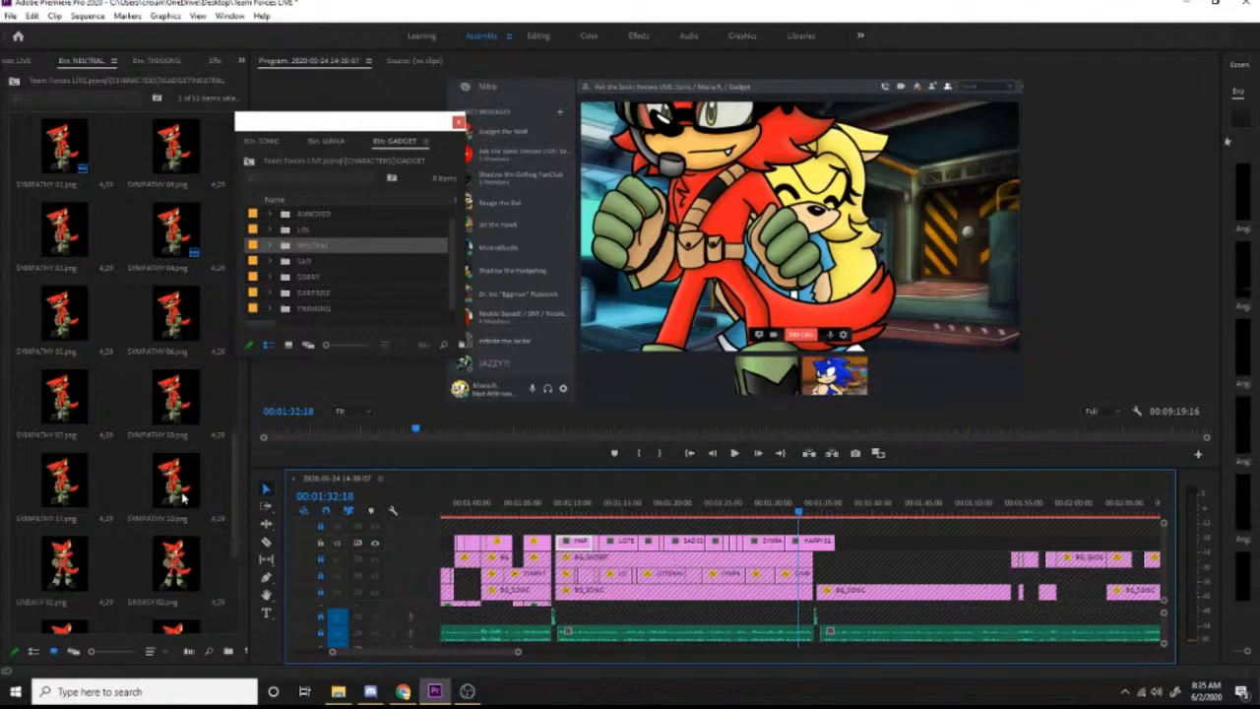
scroll(181, 498, "down", 3)
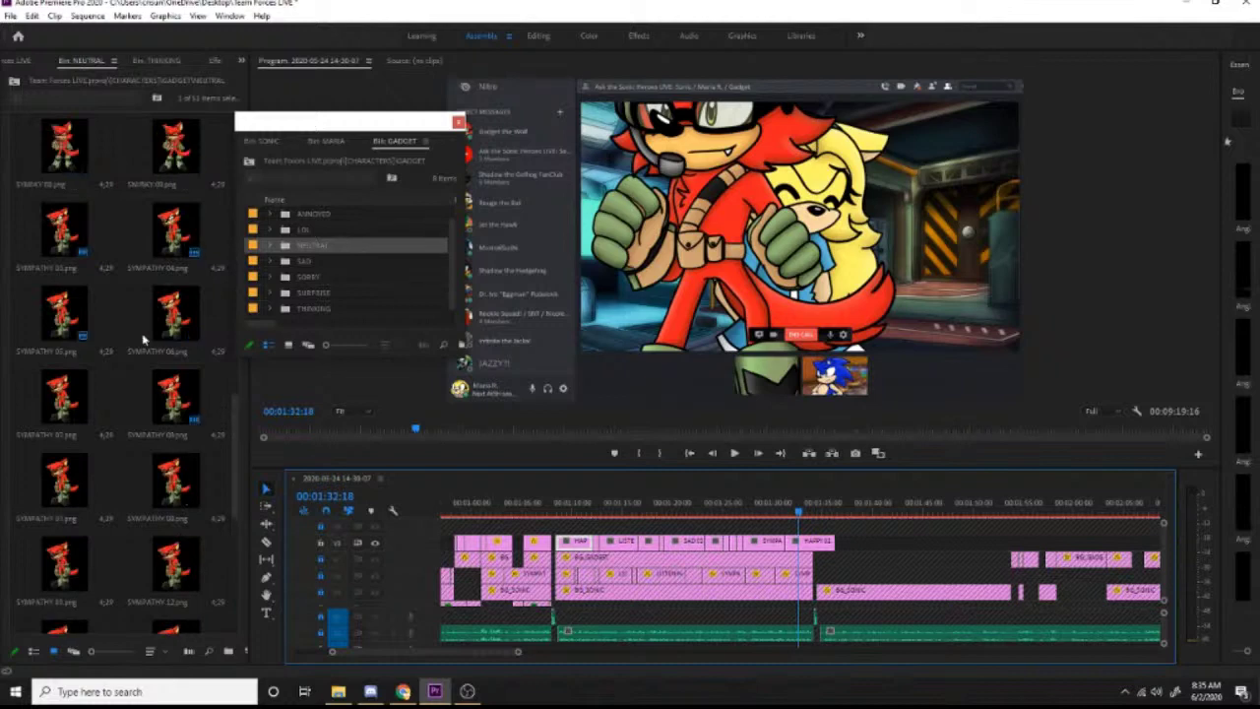
left_click_drag(64, 229, 805, 544)
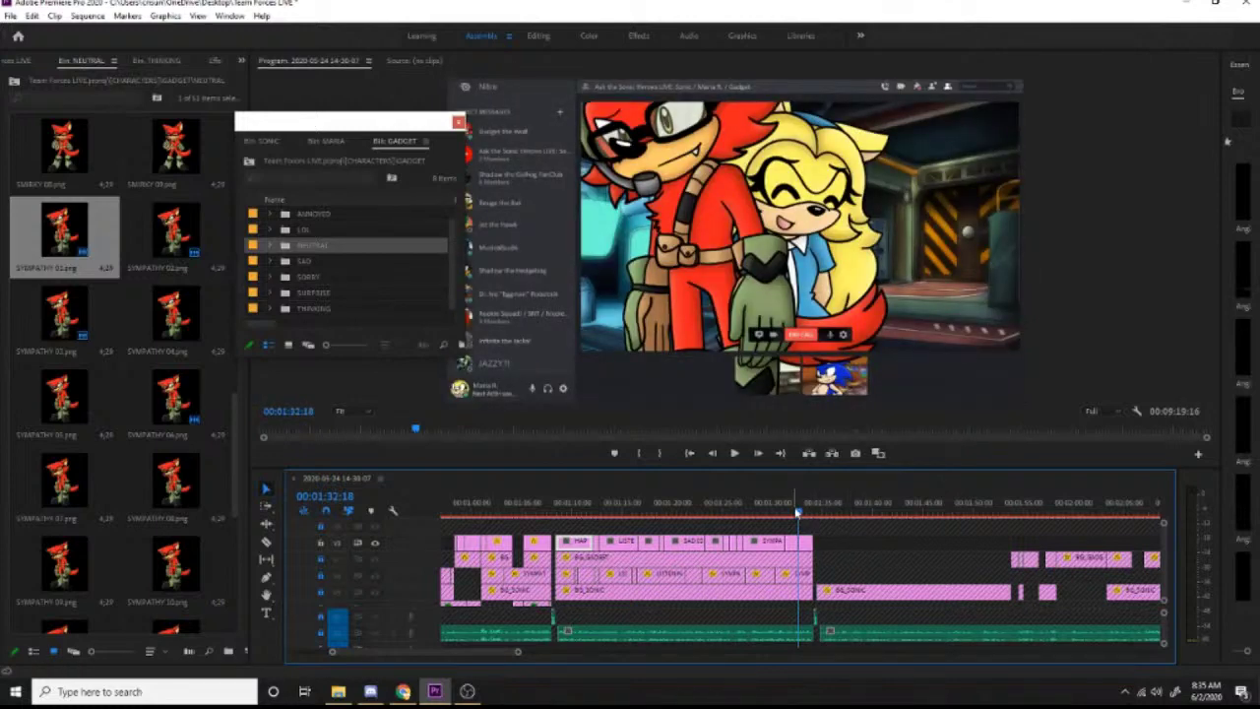
Step: Play a moment from 00:01:32:18 to check the character sizes, and return the playhead to about 00:00:59
key("space")
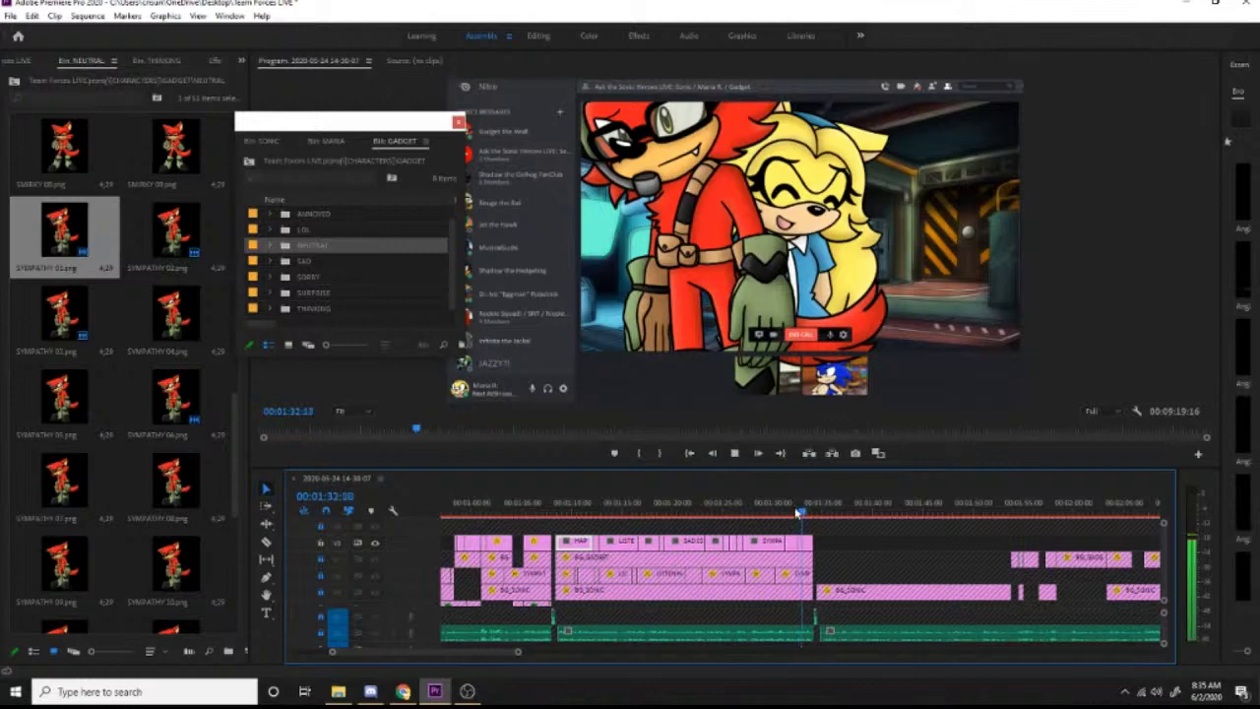
key("space")
left_click_drag(614, 514, 467, 510)
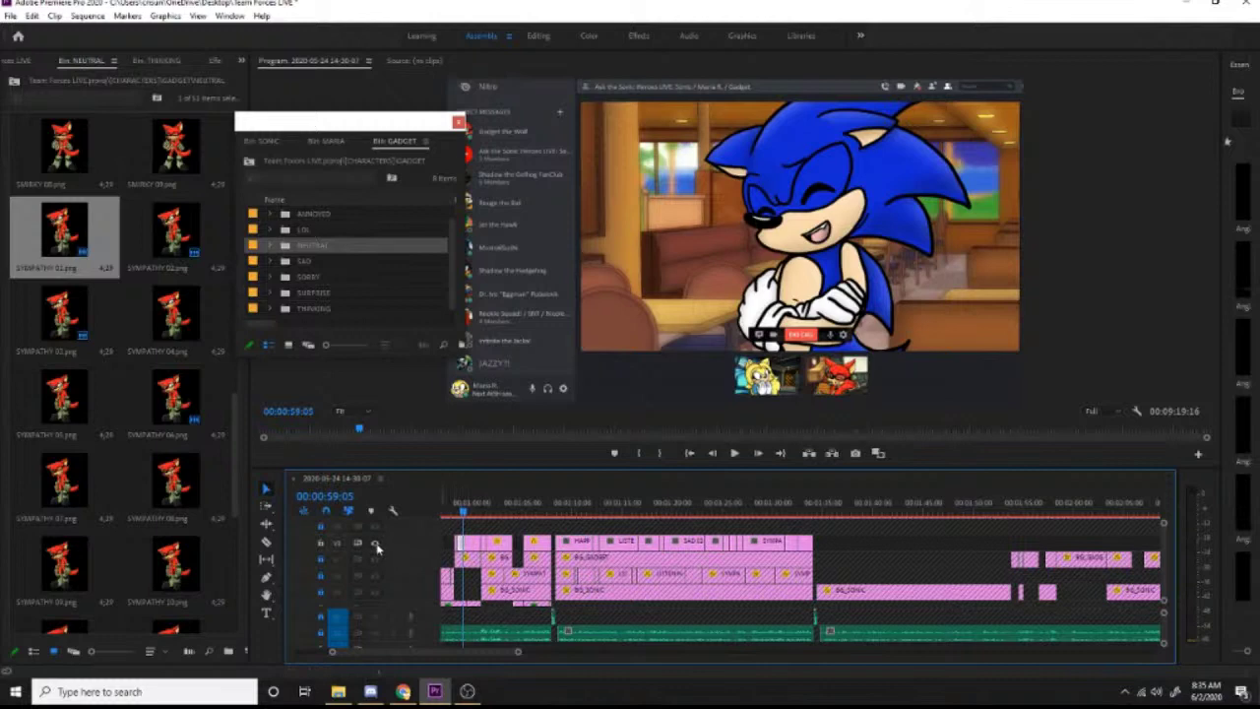
right_click(461, 553)
left_click(547, 159)
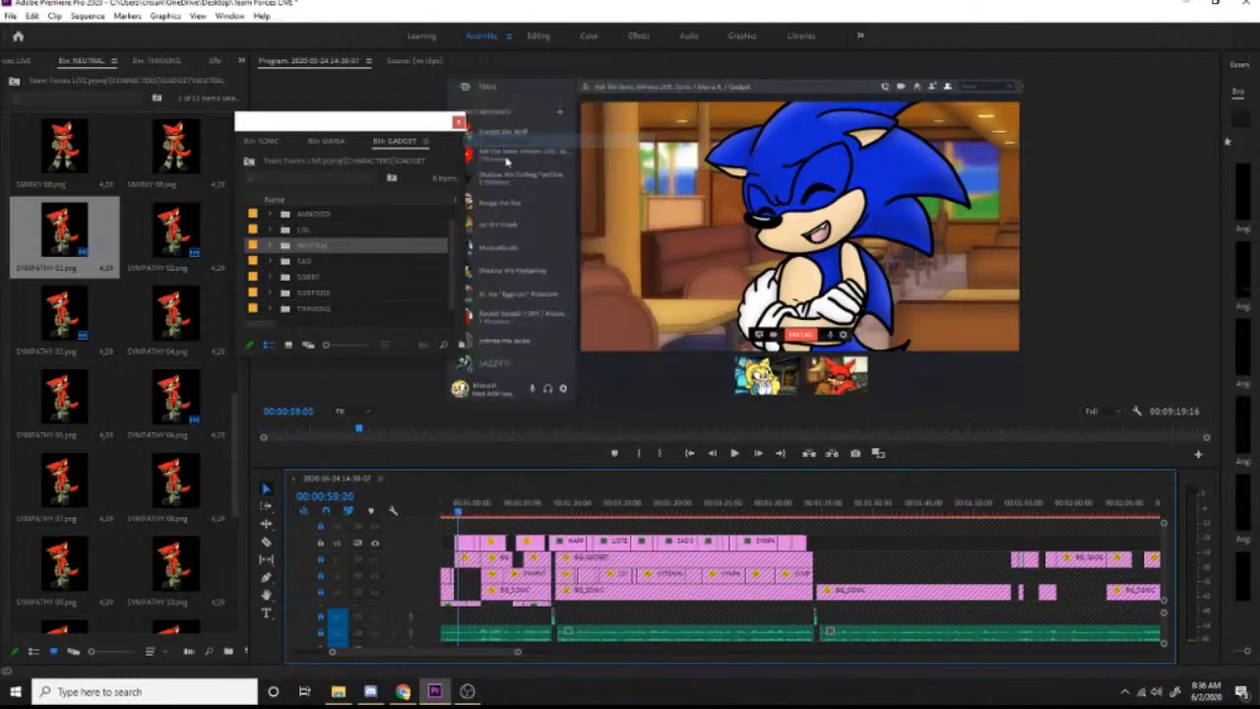
key("ctrl+z")
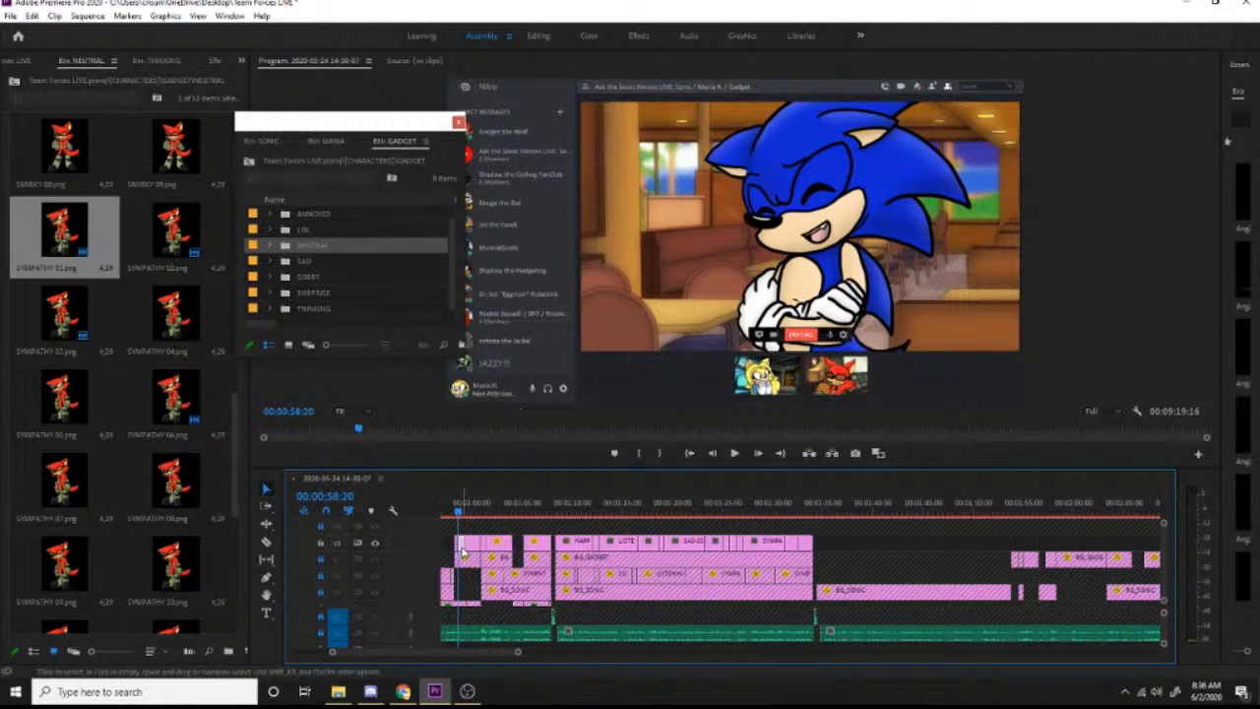
Step: Copy the top-track clip at 00:00:58:20 and paste its attributes onto the top-track Maria clips of the following section
right_click(462, 548)
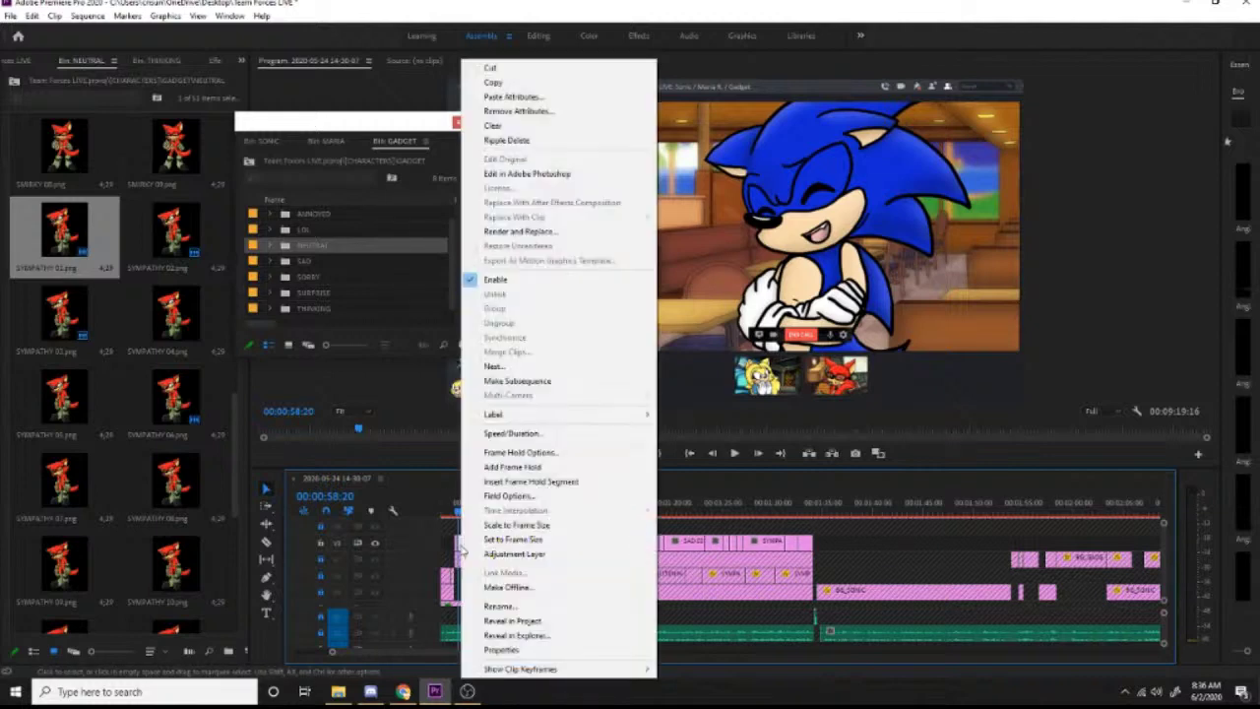
left_click(502, 83)
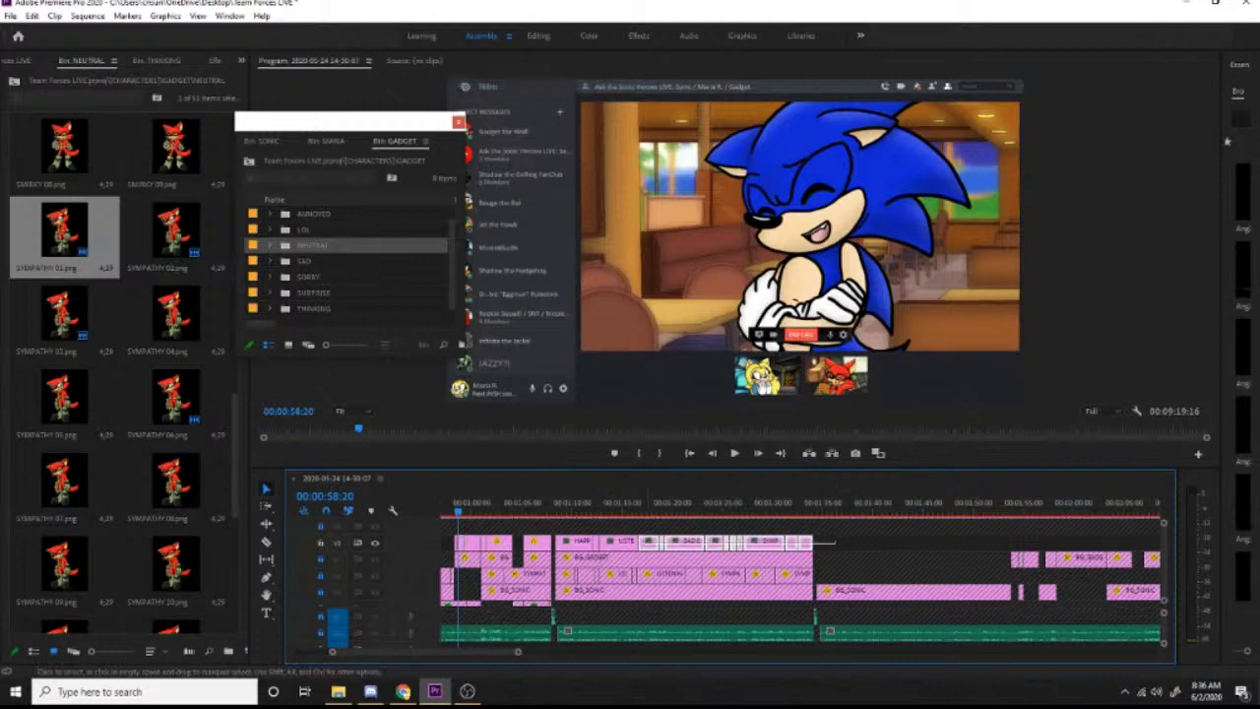
right_click(585, 549)
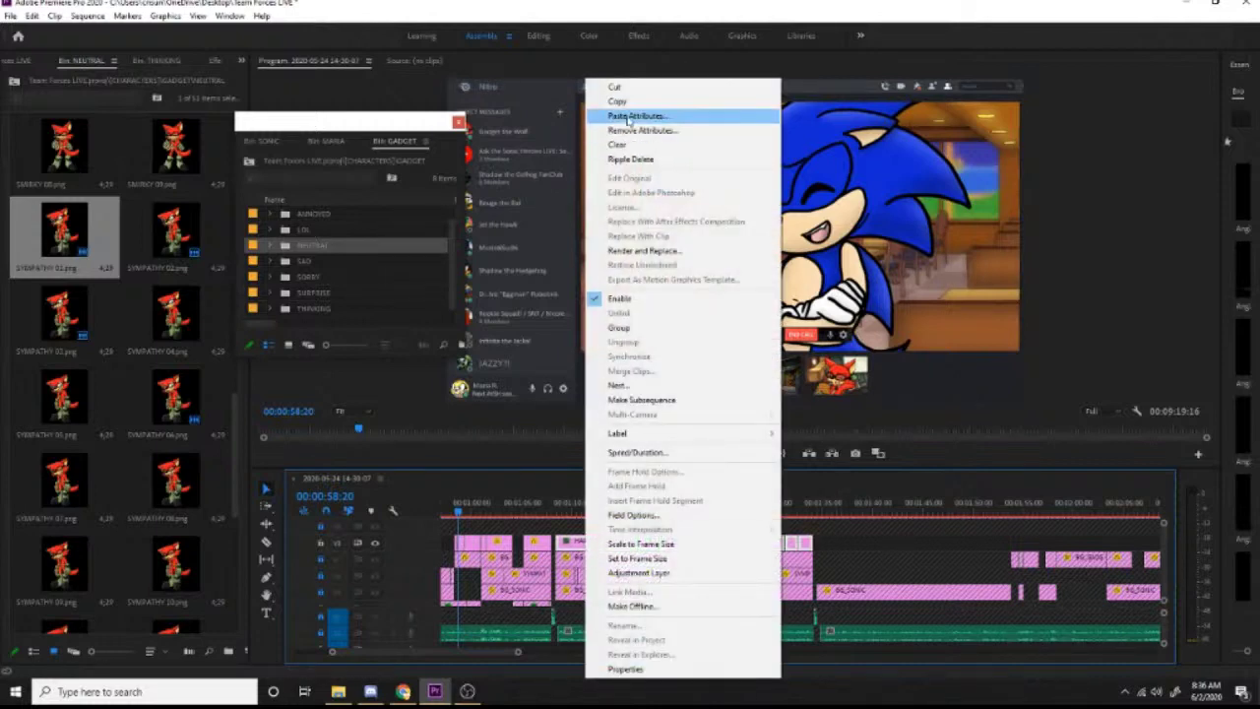
left_click(614, 118)
left_click(661, 561)
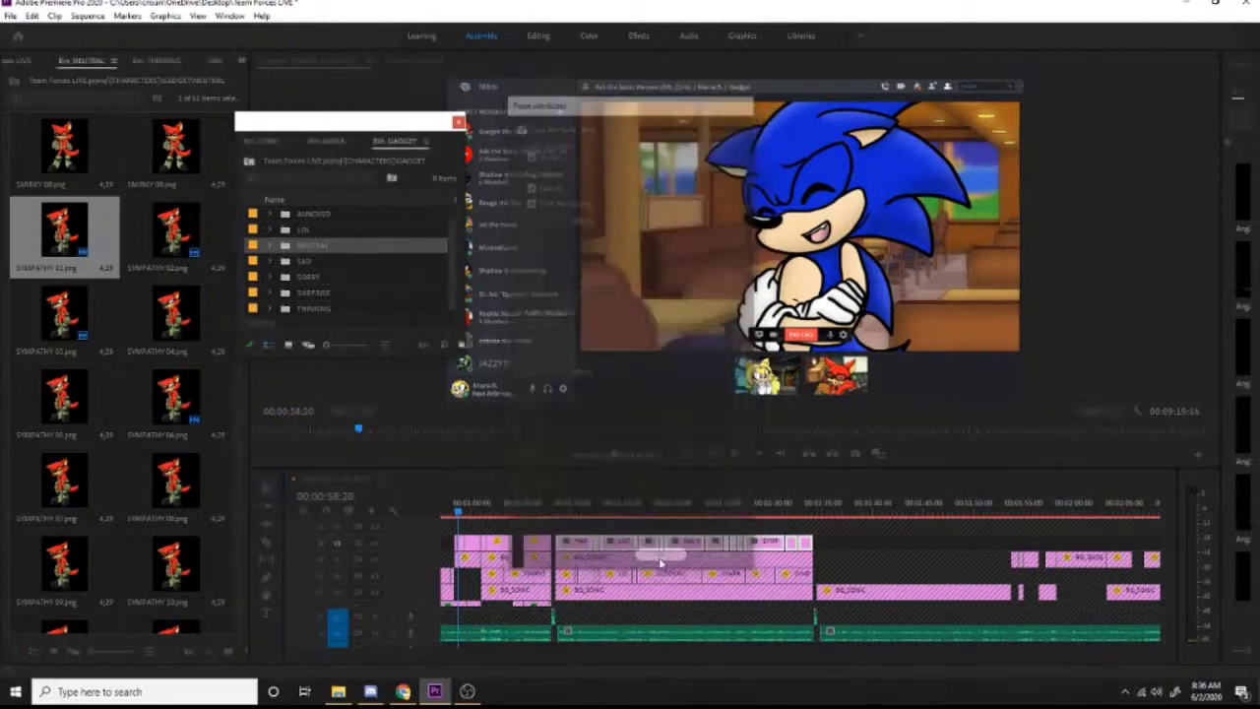
Step: Clear the workspace by moving the floating character bins aside and closing Gadget's NEUTRAL and THINKING bins
left_click_drag(557, 513, 579, 531)
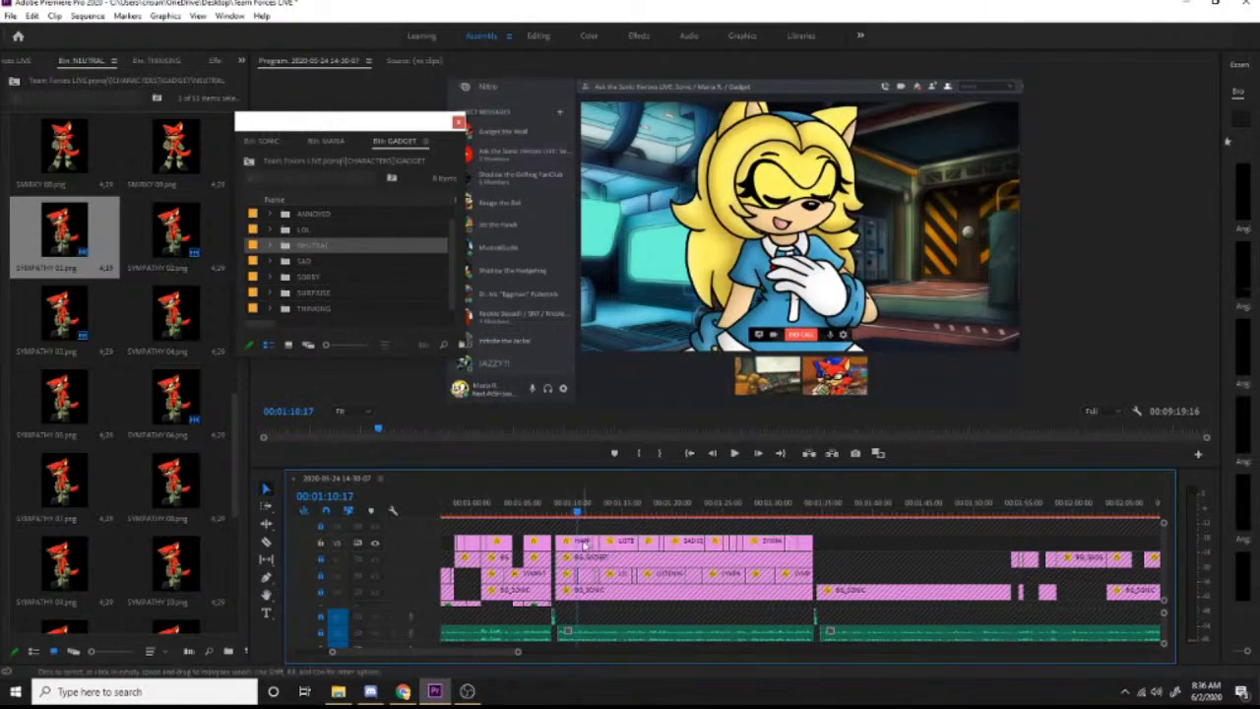
left_click_drag(401, 132, 195, 280)
left_click(118, 61)
left_click(165, 64)
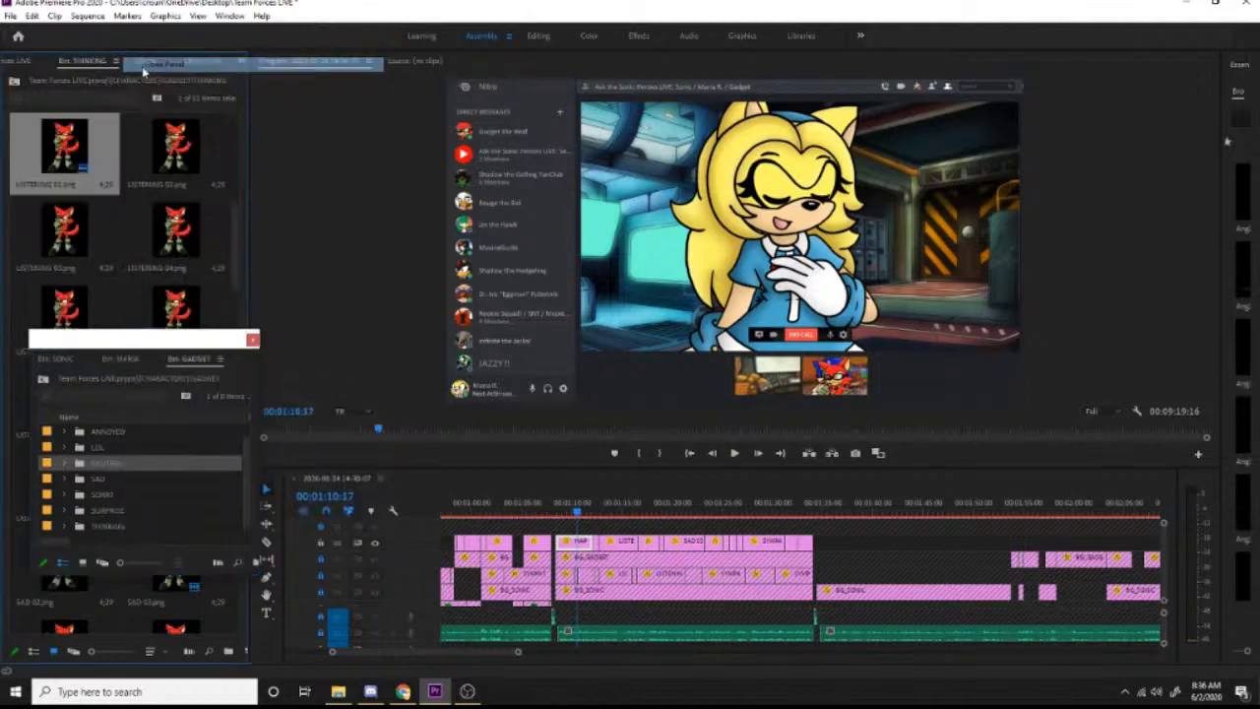
left_click(118, 61)
left_click(145, 67)
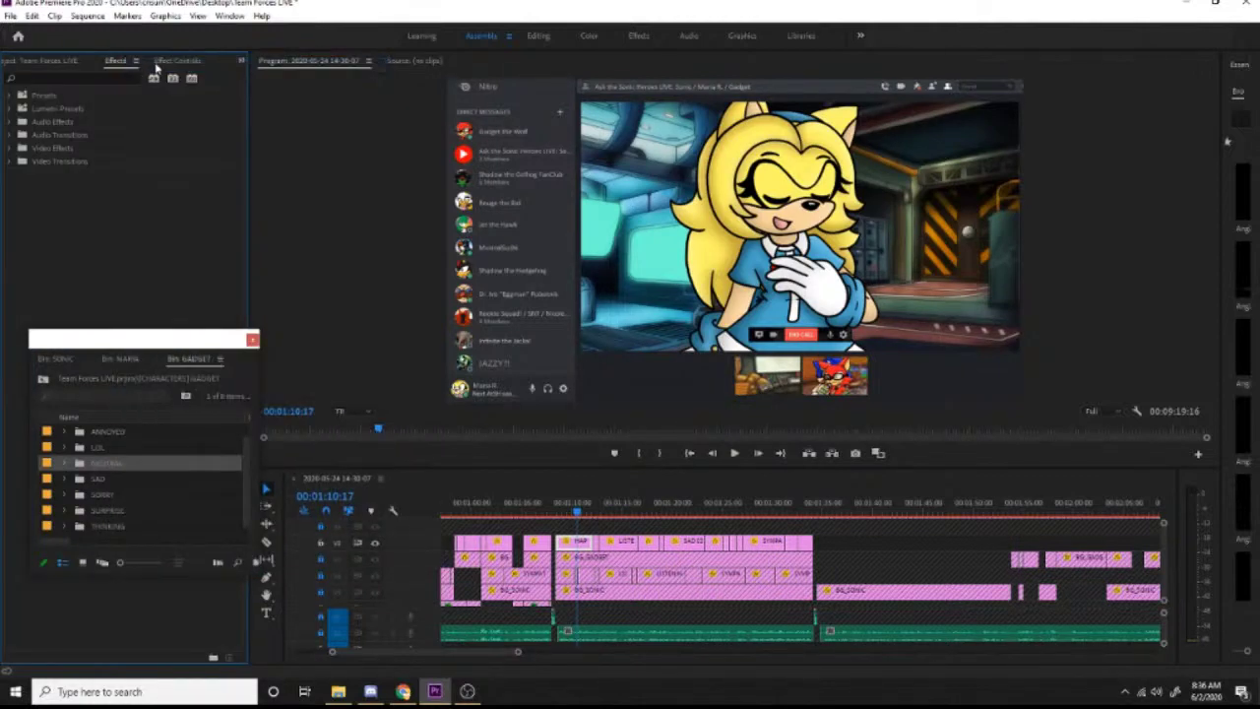
Step: Open the effect controls of Maria's HAPPY clip at 00:01:10:17 and edit its vertical position
left_click(175, 61)
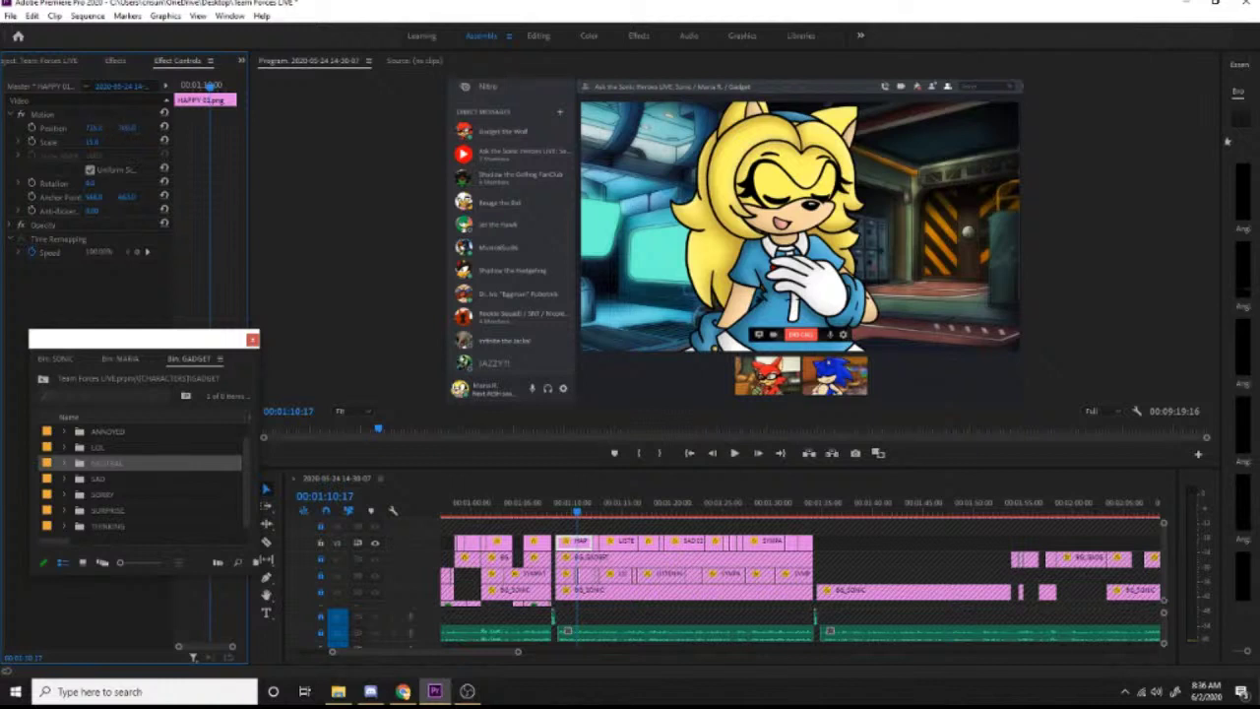
left_click(129, 127)
key("Return")
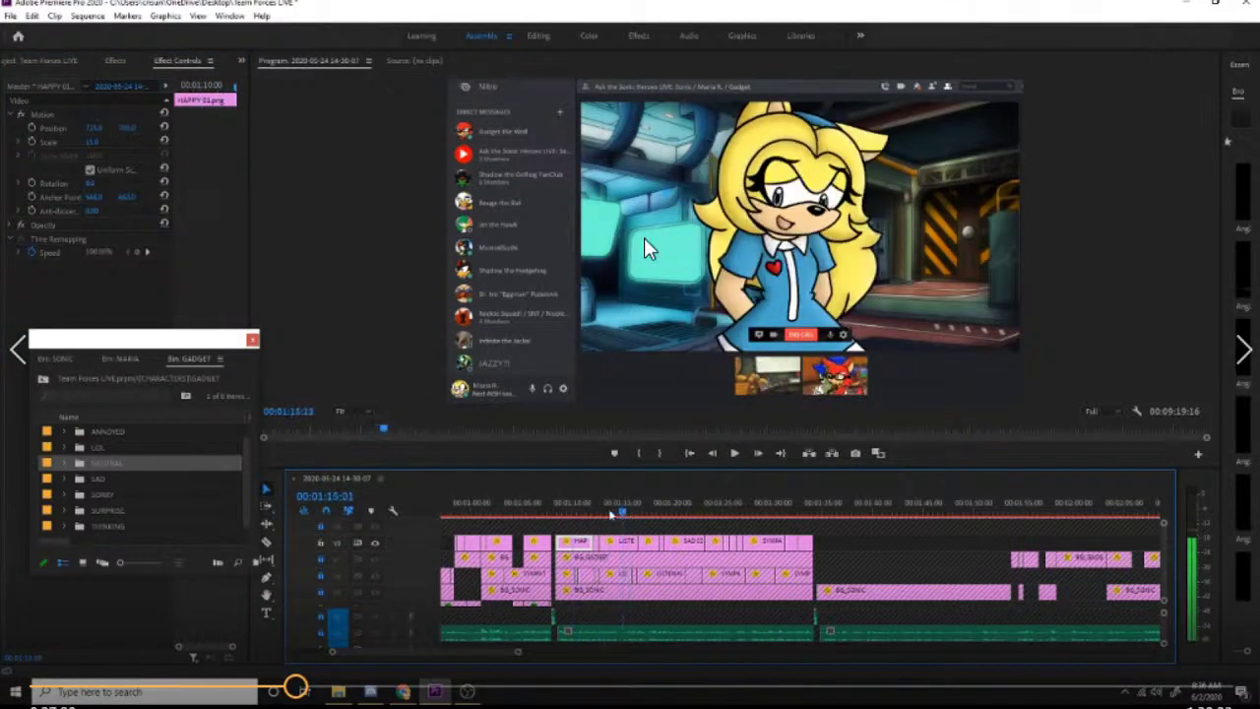
Step: Copy Maria's first HAPPY clip and paste its motion, opacity and time remapping attributes onto the remaining top-track clips in the section
right_click(580, 544)
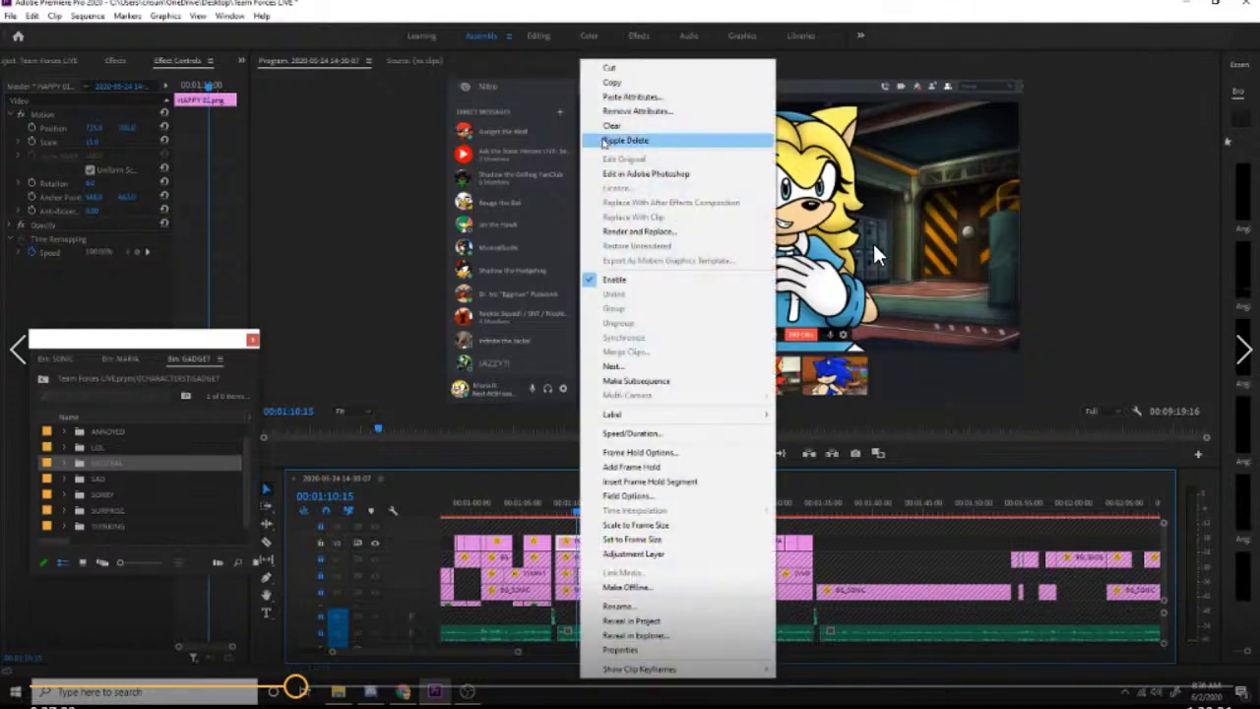
key("Escape")
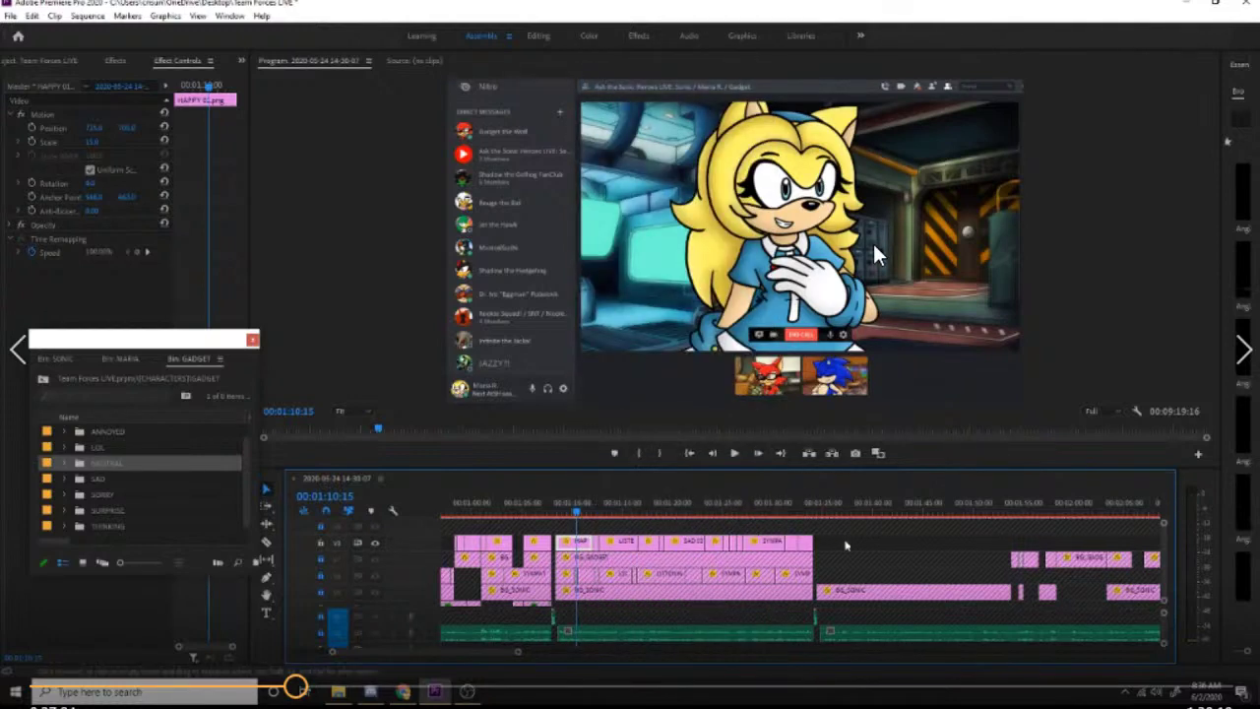
right_click(627, 547)
left_click(676, 116)
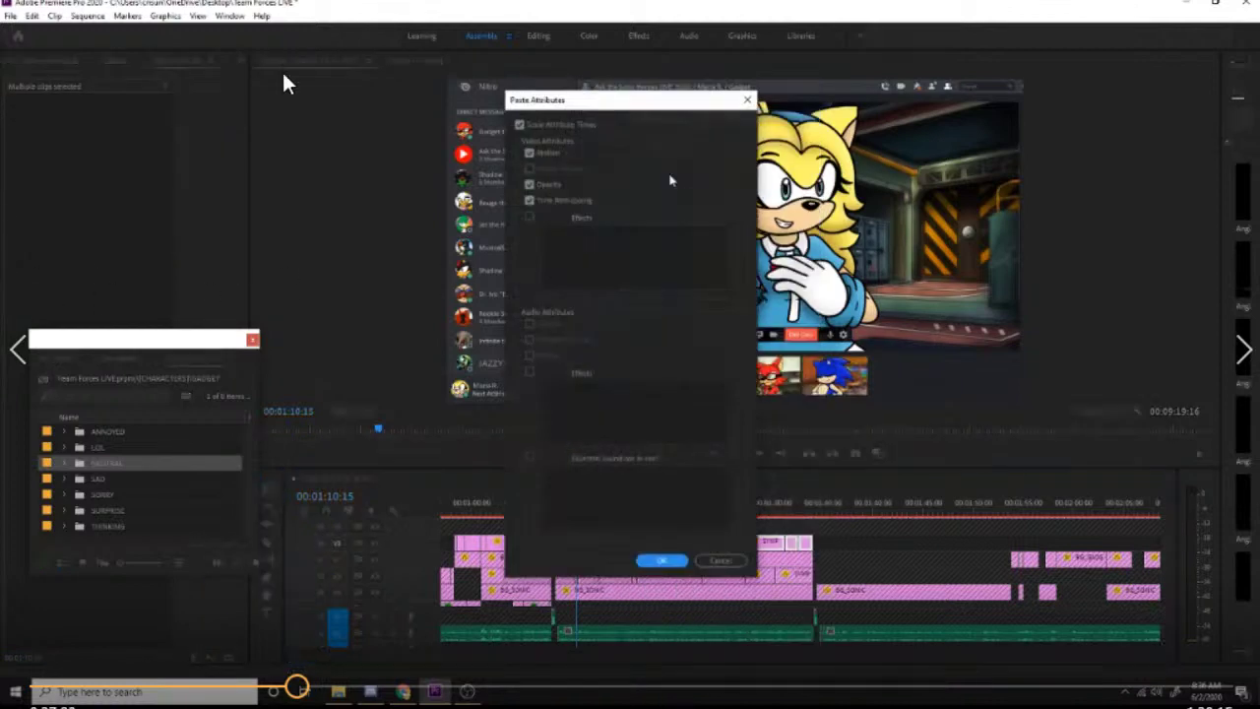
key("Return")
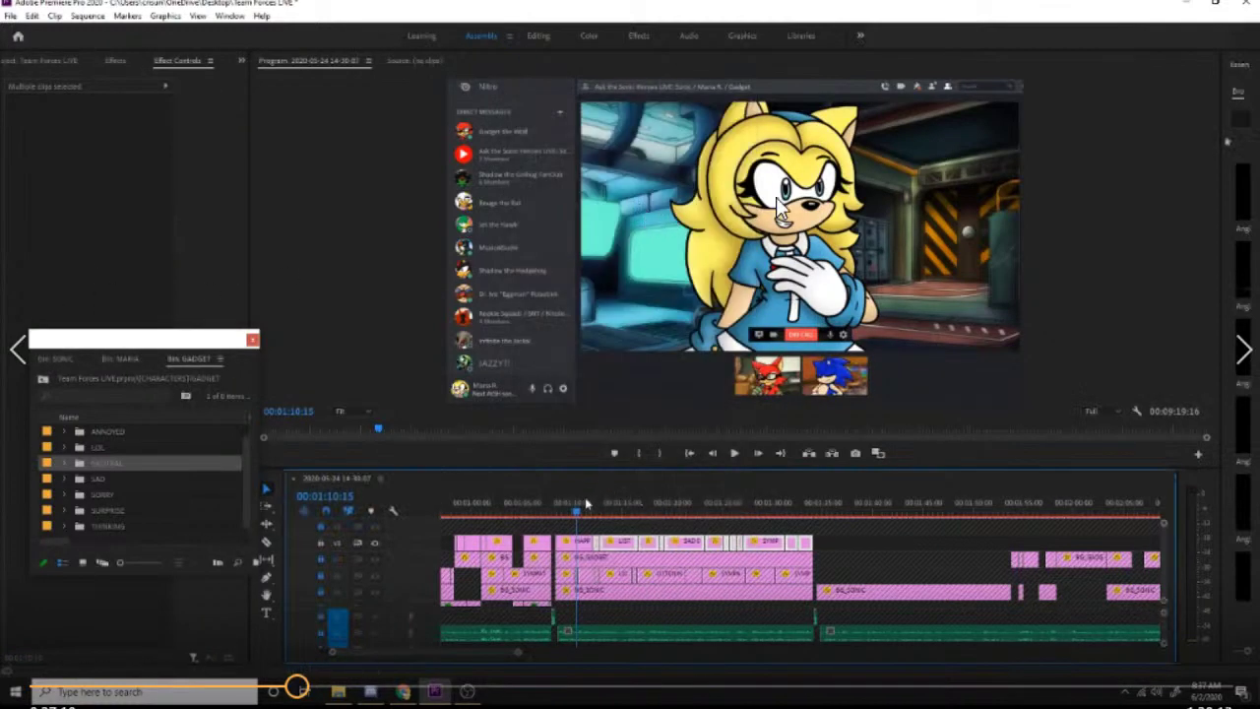
Step: Play and scrub through the section from about 00:01:08 to 00:01:34 to check the characters' placement and expressions
mouse_move(579, 512)
left_mouse_down()
mouse_move(728, 514)
mouse_move(554, 514)
left_mouse_up()
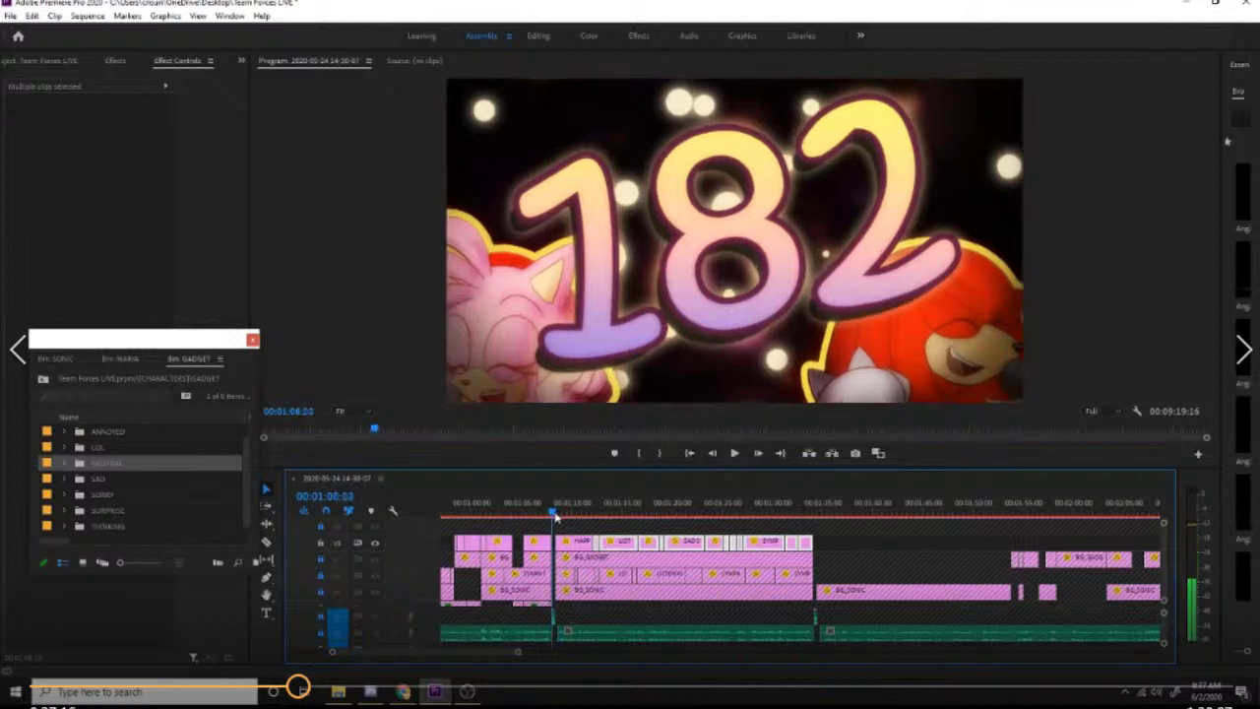
key("space")
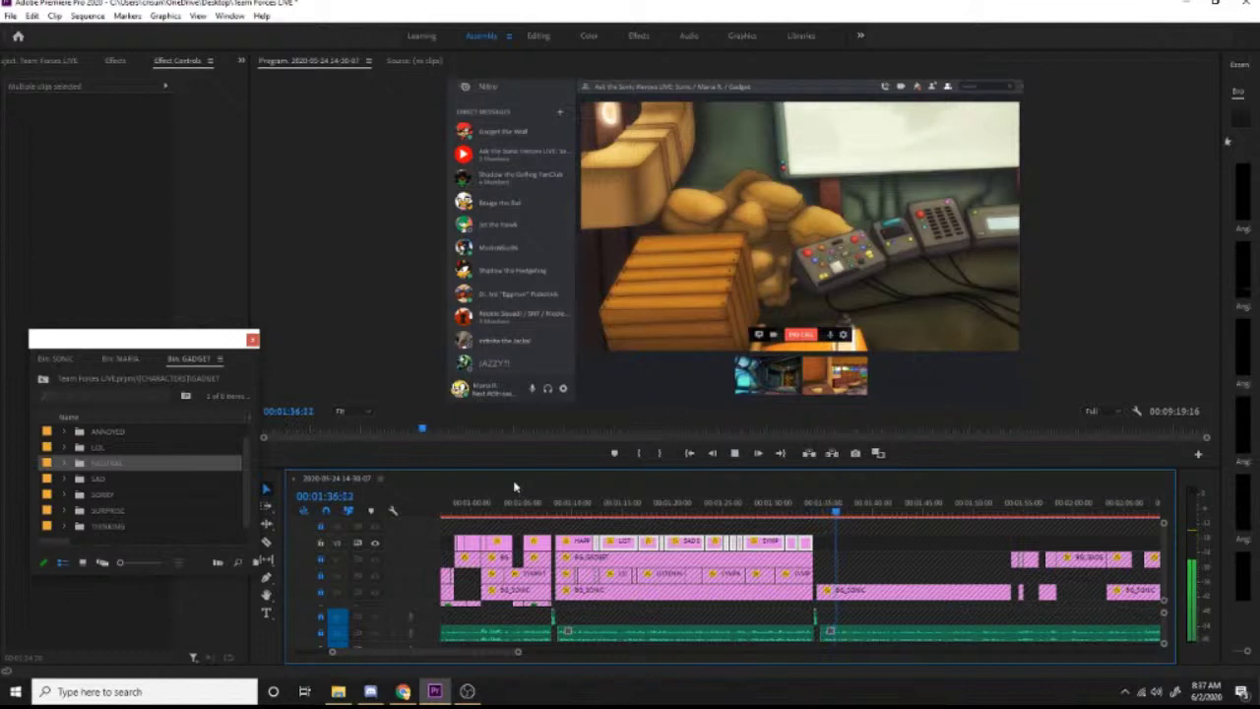
key("space")
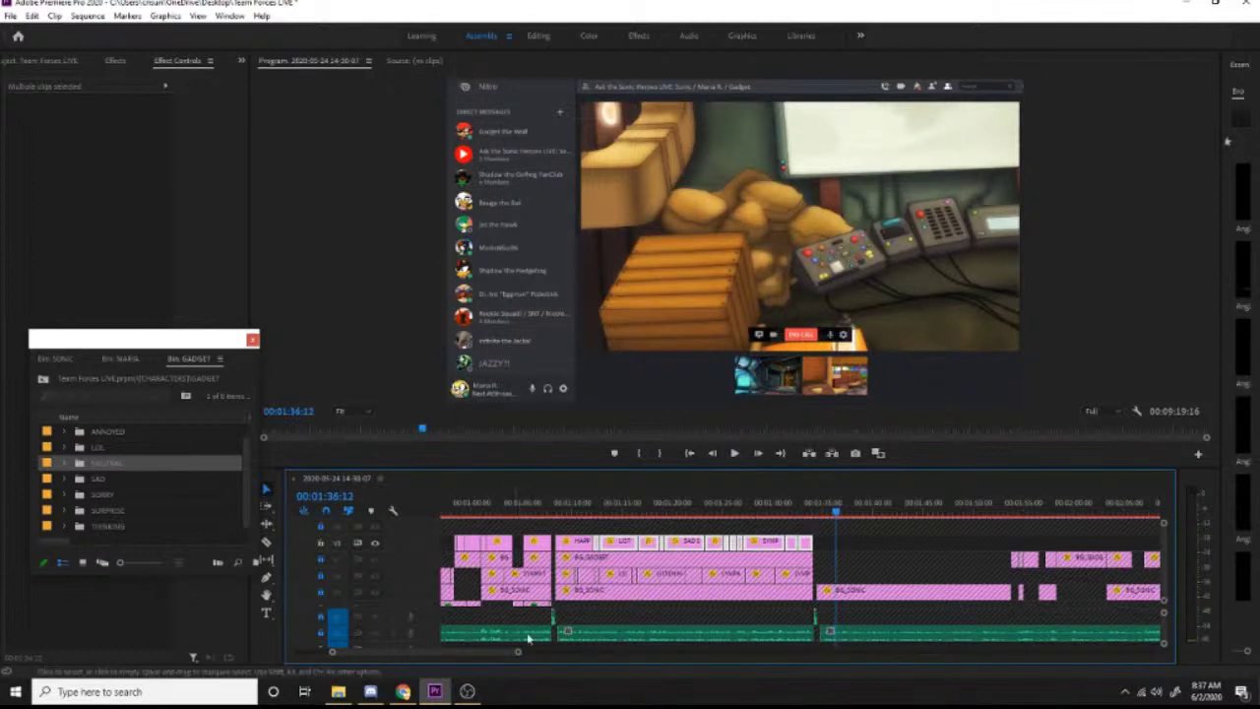
left_click_drag(518, 651, 541, 659)
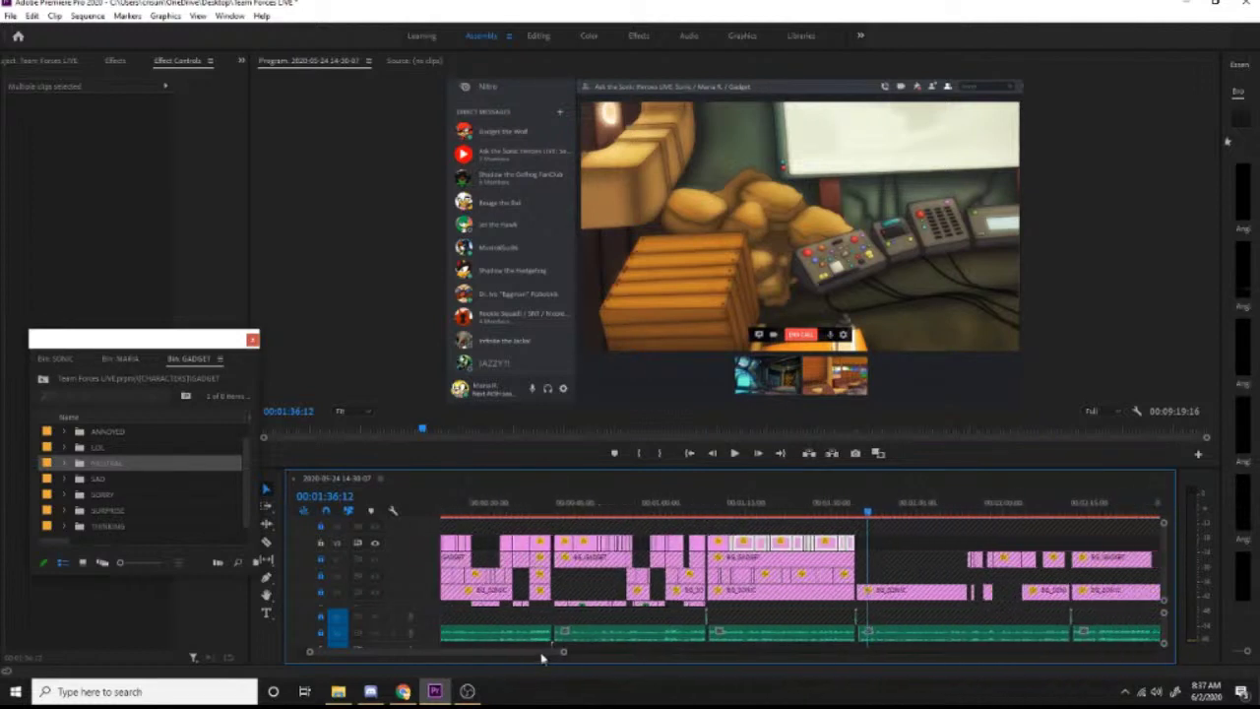
left_click(708, 510)
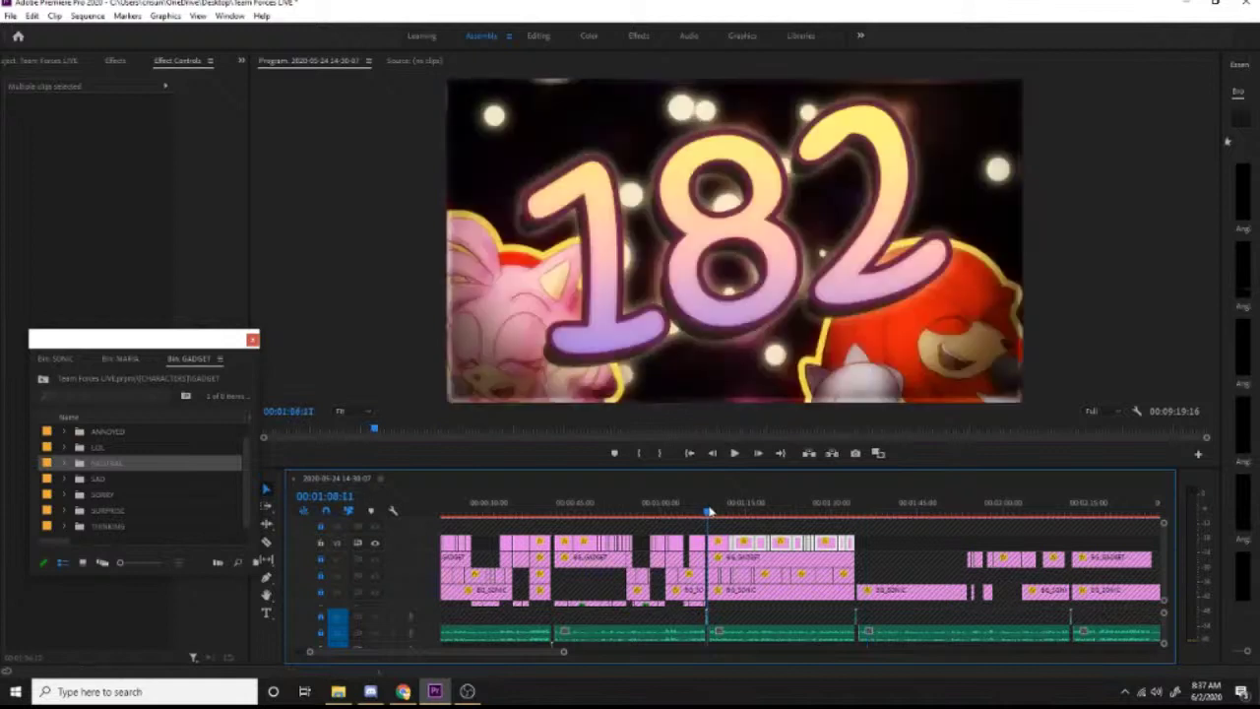
left_click_drag(709, 510, 854, 511)
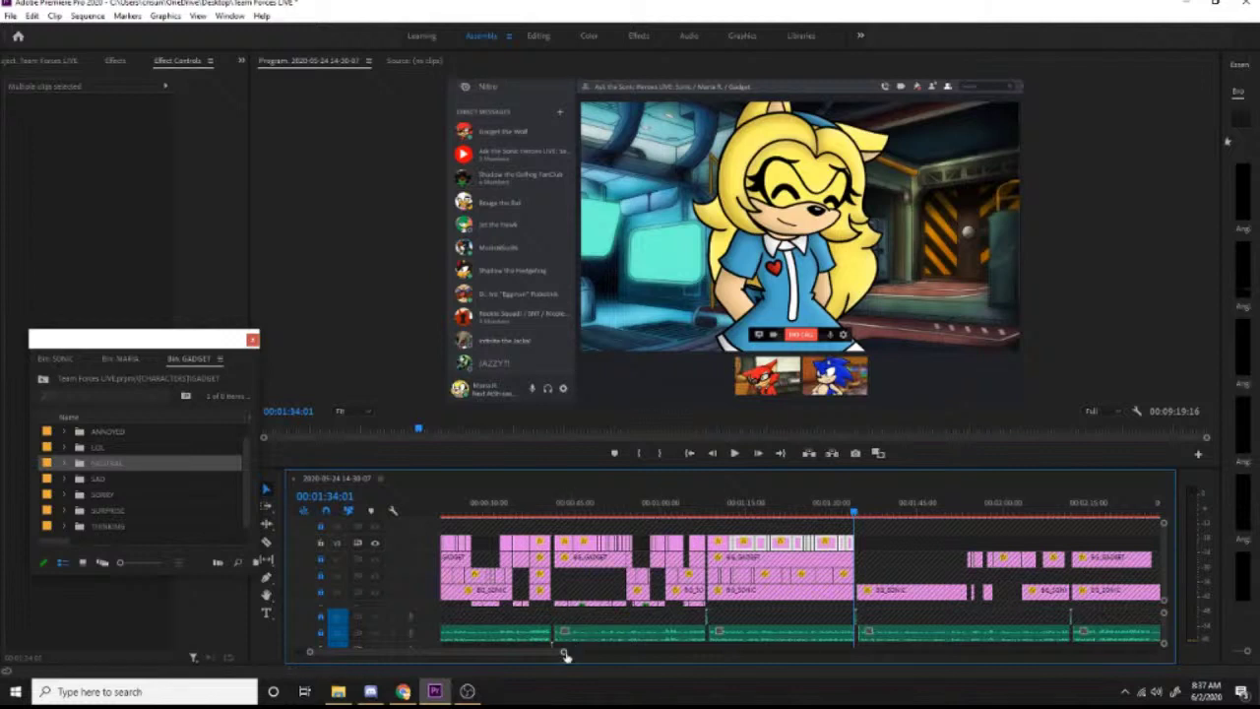
Step: Examine the full sequence through to its end to see which sections still lack character clips
left_click_drag(564, 652, 949, 661)
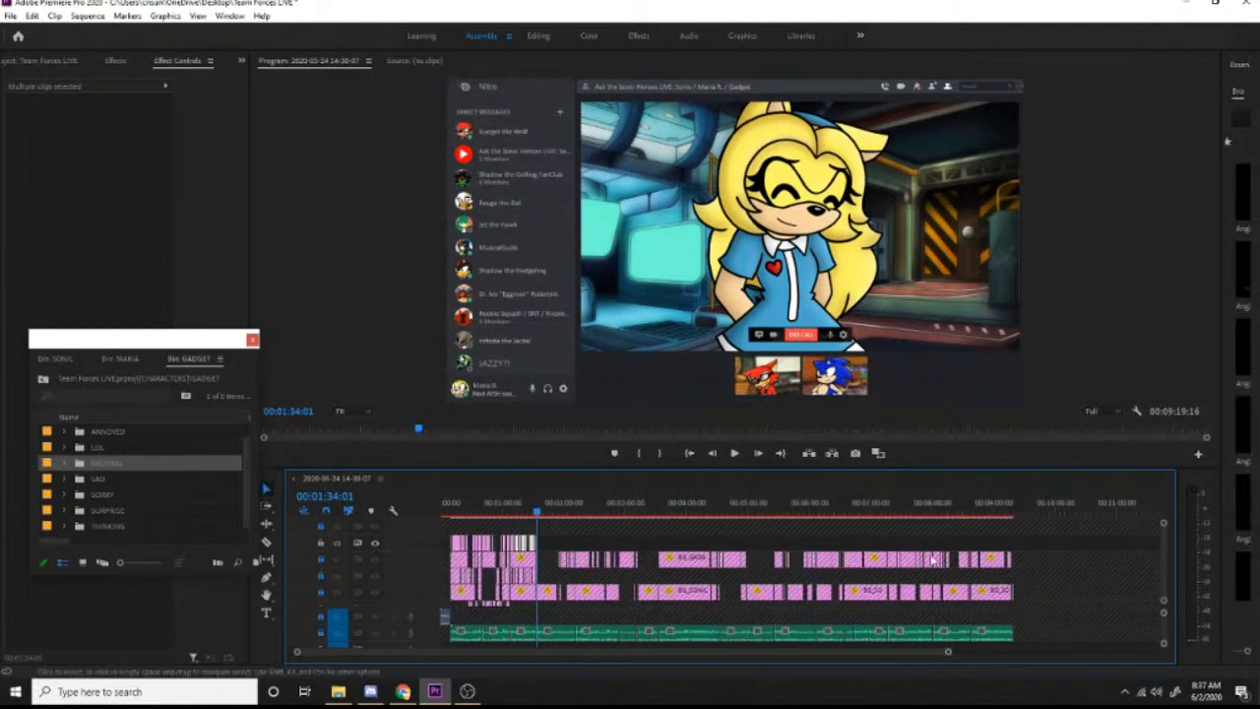
left_click(1011, 513)
left_click_drag(1010, 512, 1014, 514)
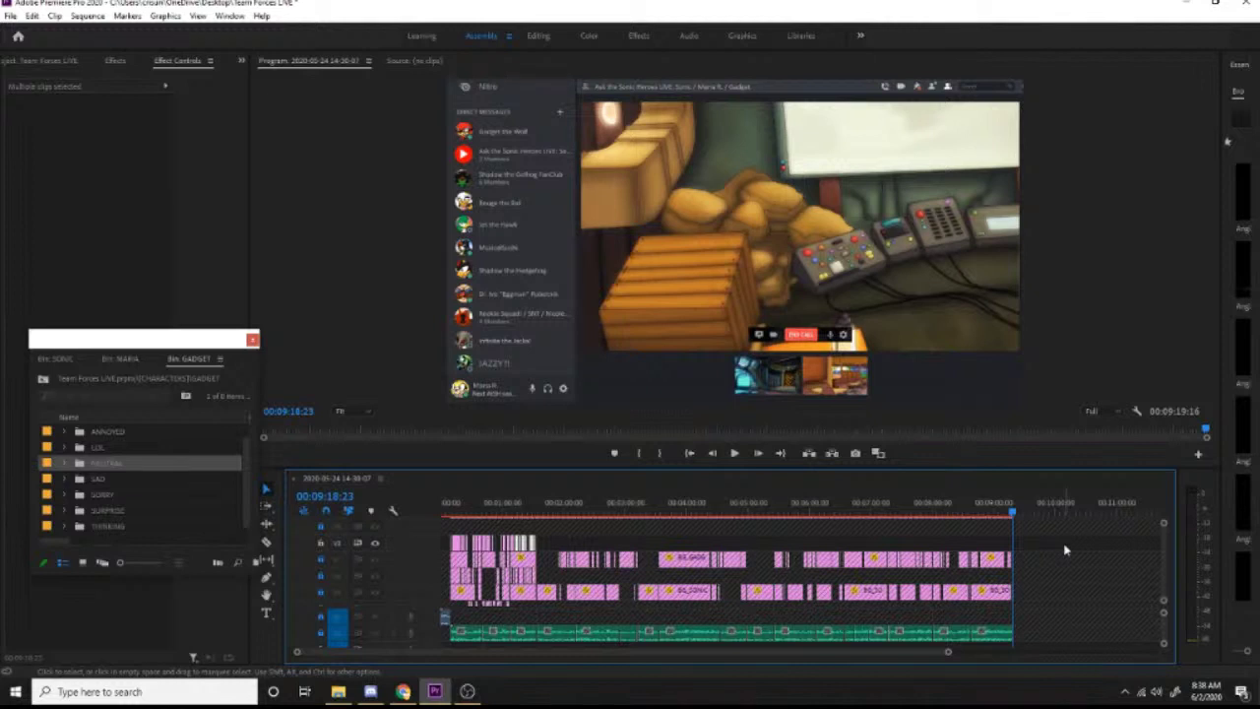
key("minus")
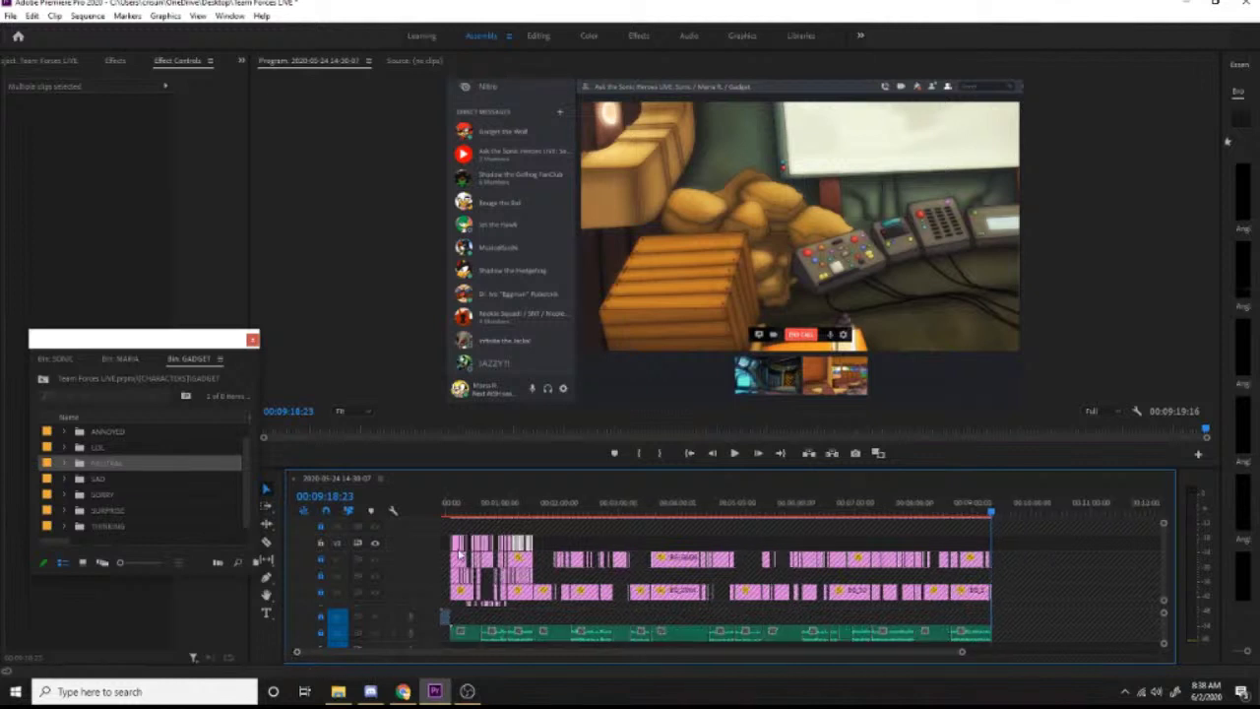
left_click_drag(453, 510, 994, 540)
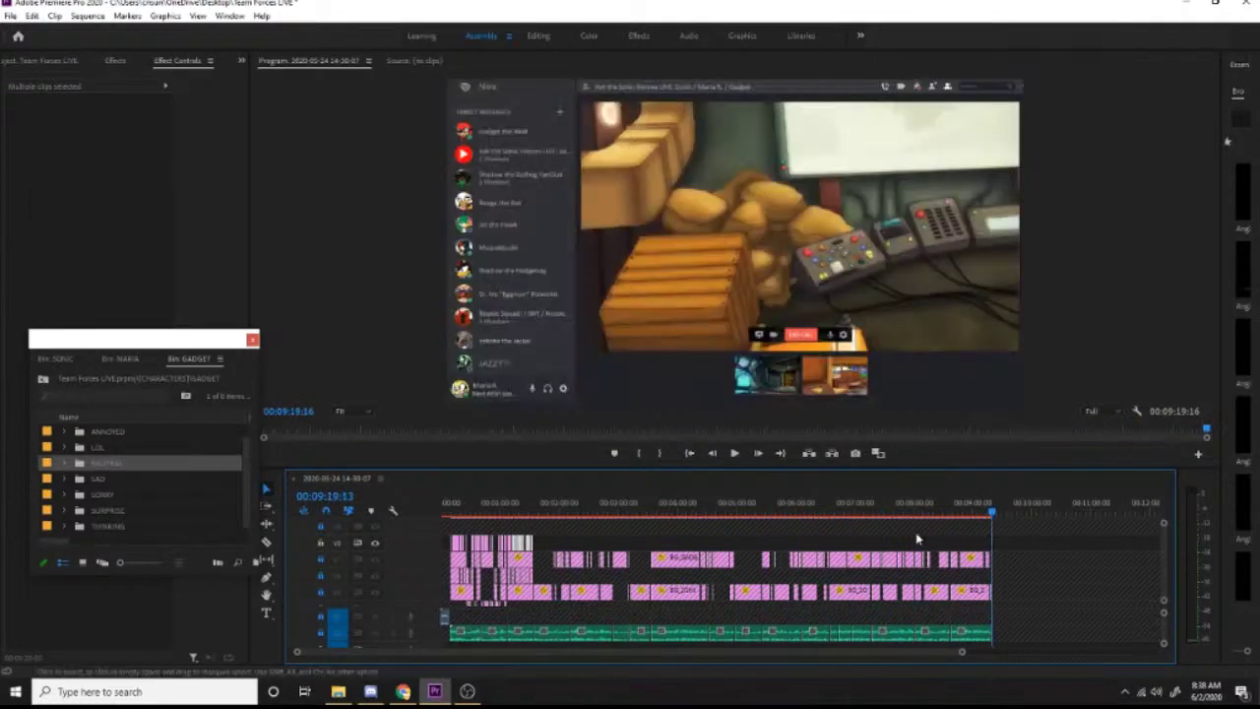
left_click(522, 507)
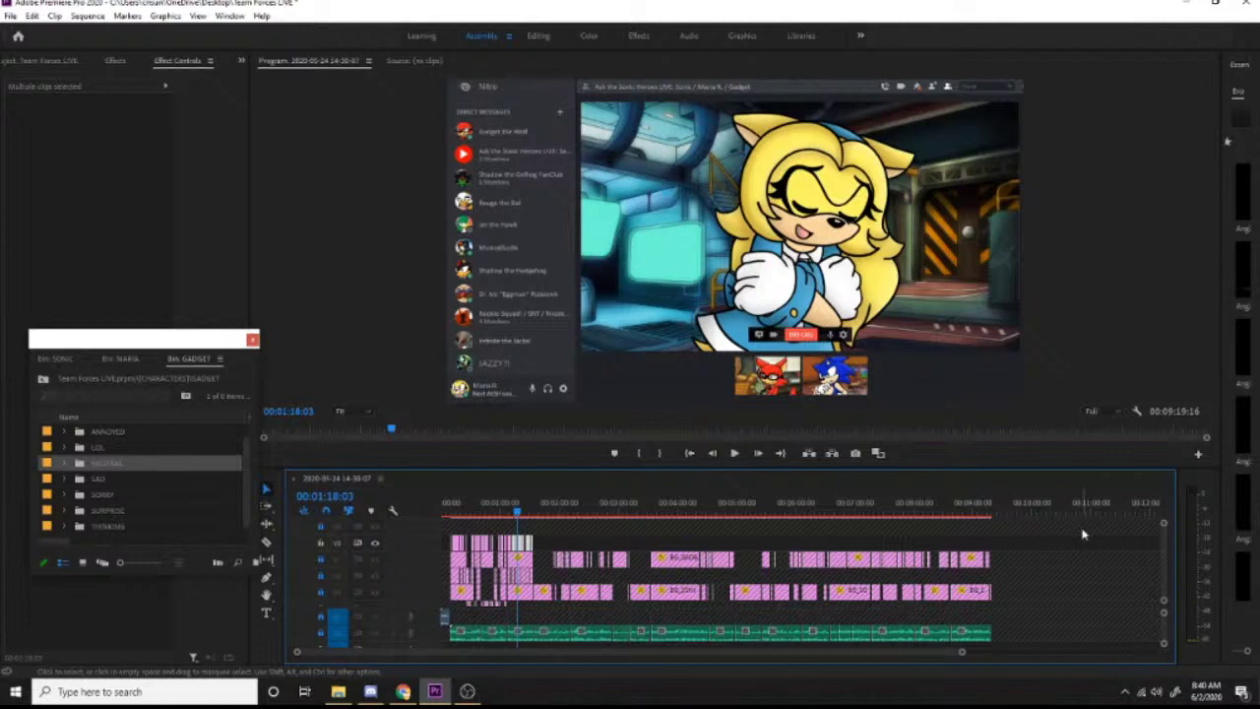
left_click(529, 510)
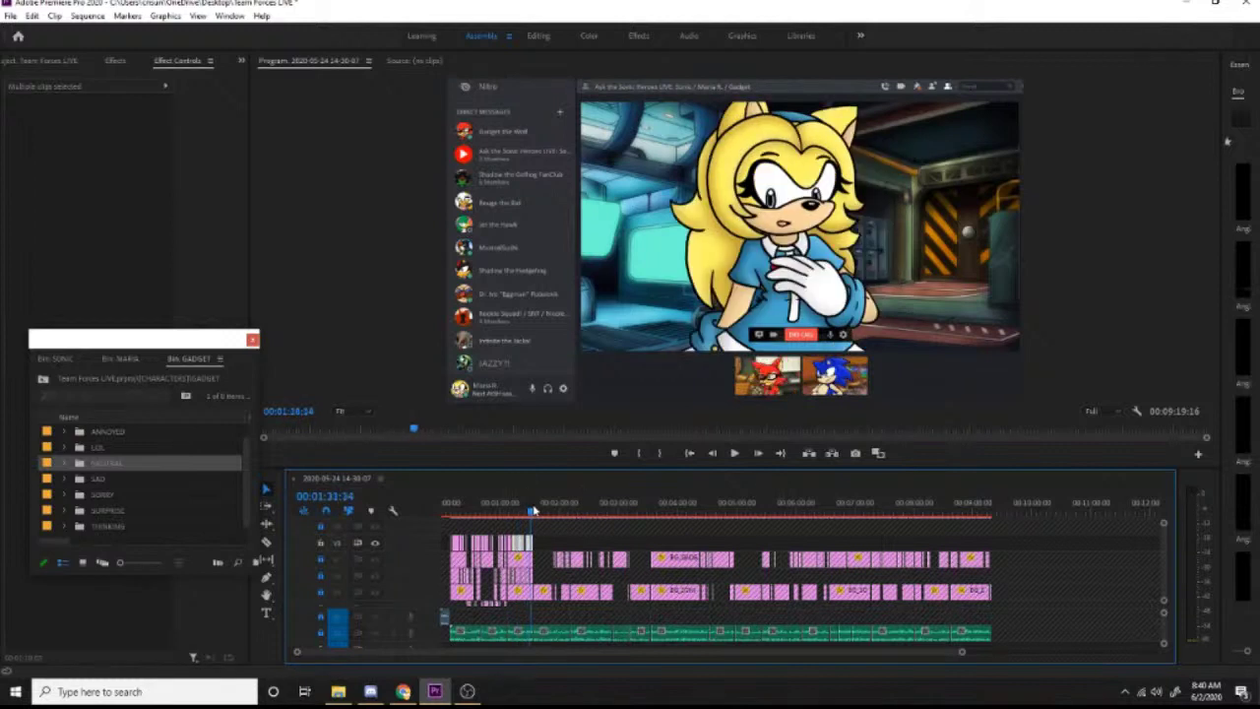
Step: Place the playhead near the start of the next BG_SONIC section, at about 00:01:34
left_click_drag(296, 653, 421, 656)
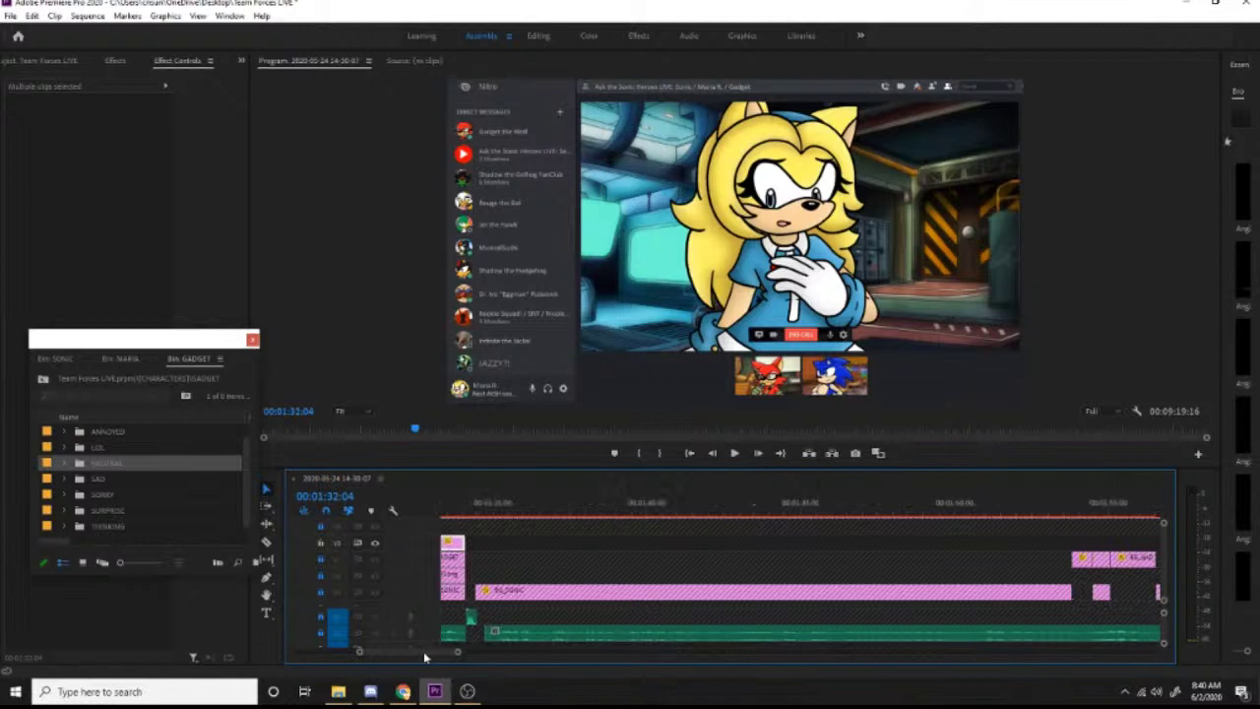
left_click(479, 507)
left_click_drag(481, 507, 485, 509)
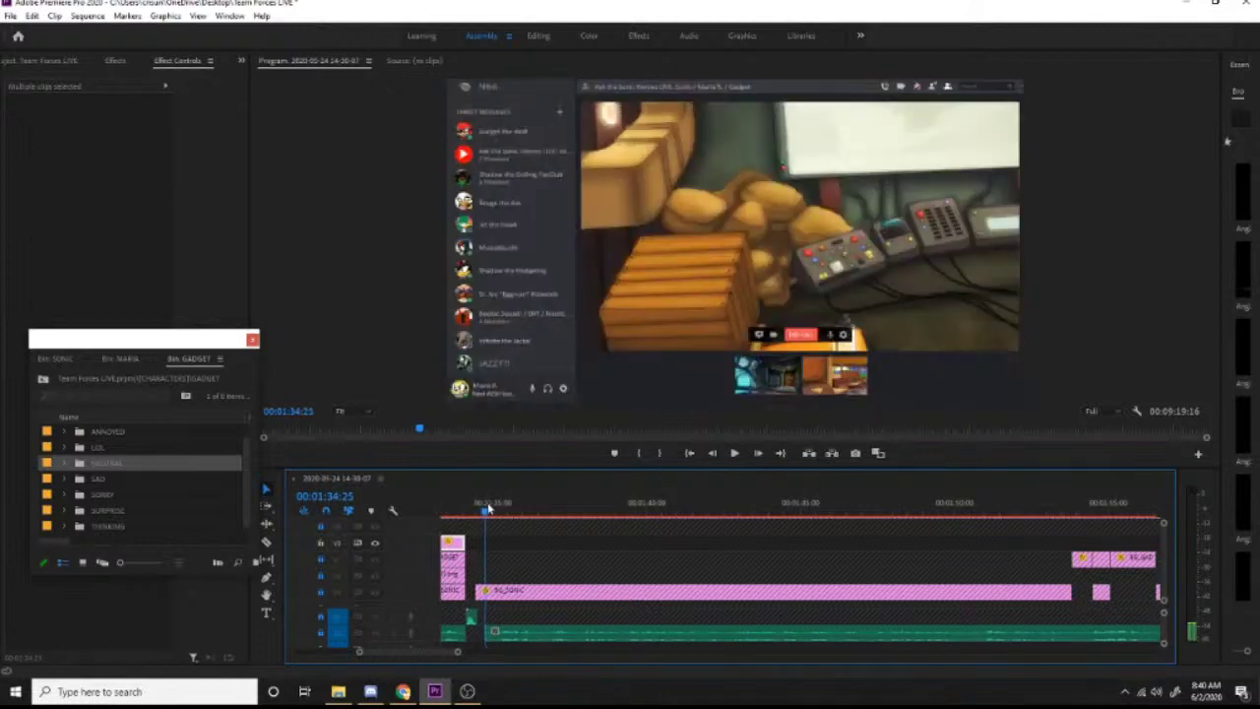
Step: Add HAPPY 01.png from Sonic's NEUTRAL bin at the section's start, on the track directly above BG_SONIC
left_click_drag(187, 344, 174, 240)
left_click(51, 255)
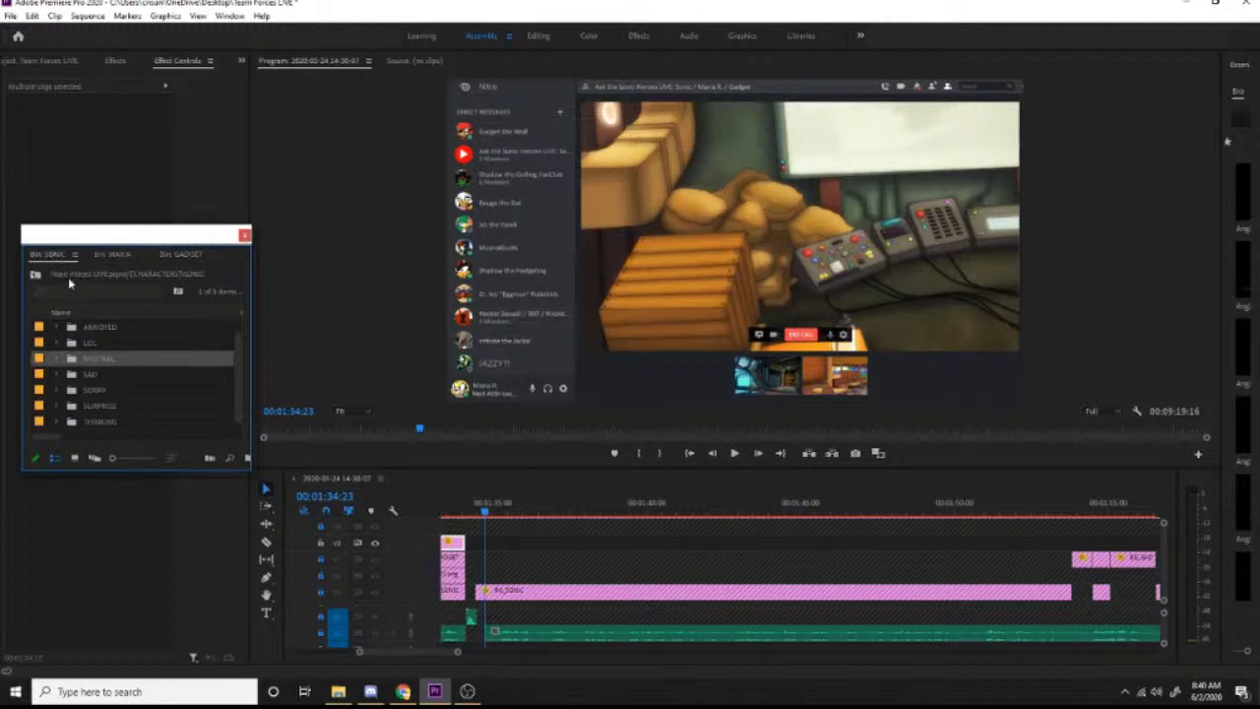
double_click(71, 360)
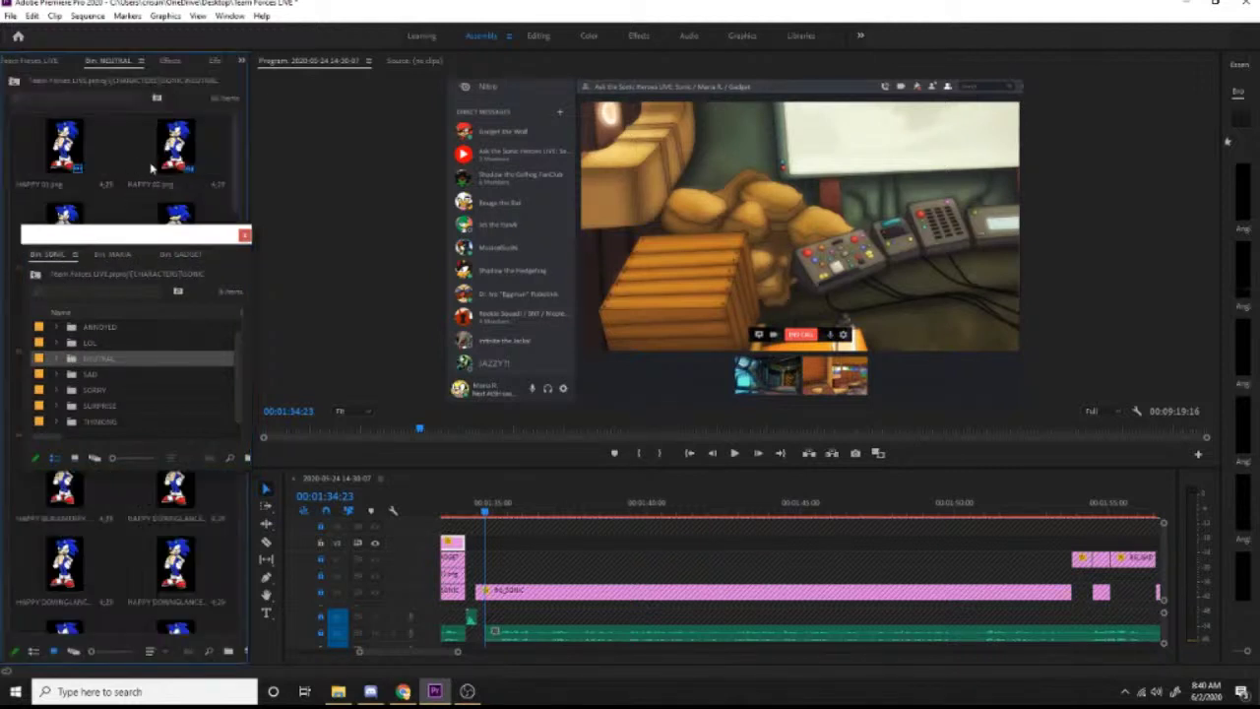
left_click_drag(77, 143, 483, 549)
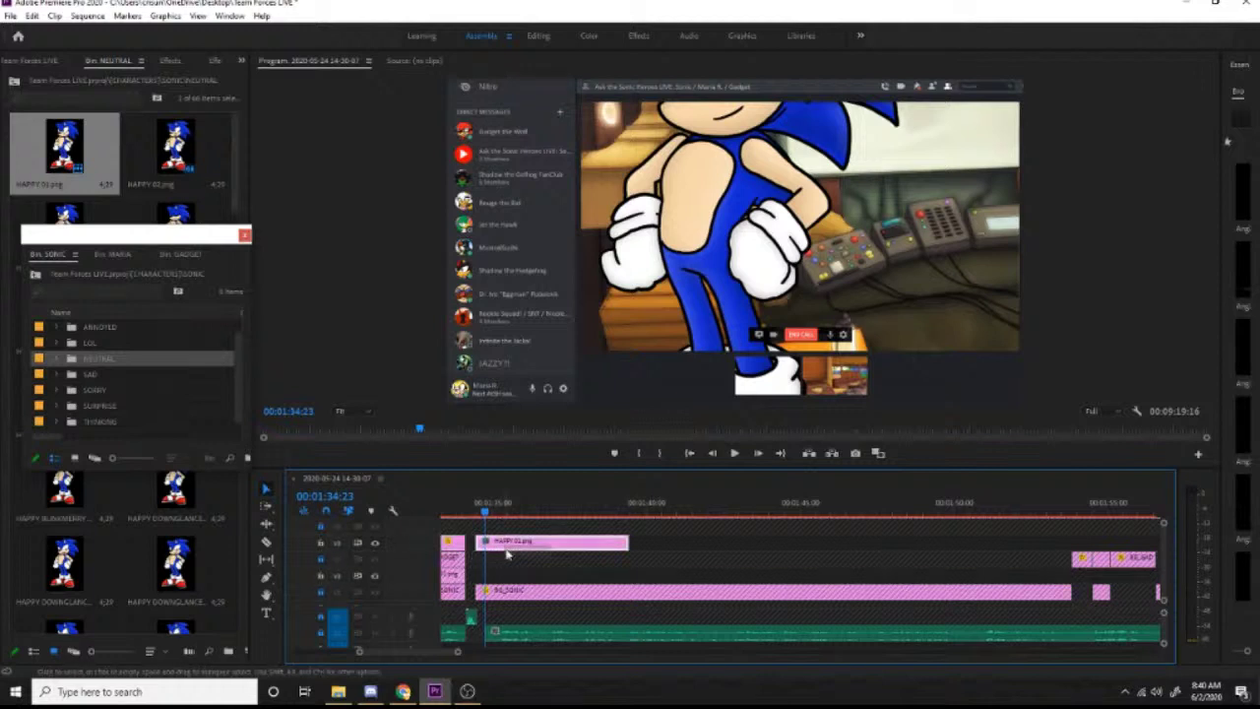
left_click_drag(506, 542, 518, 581)
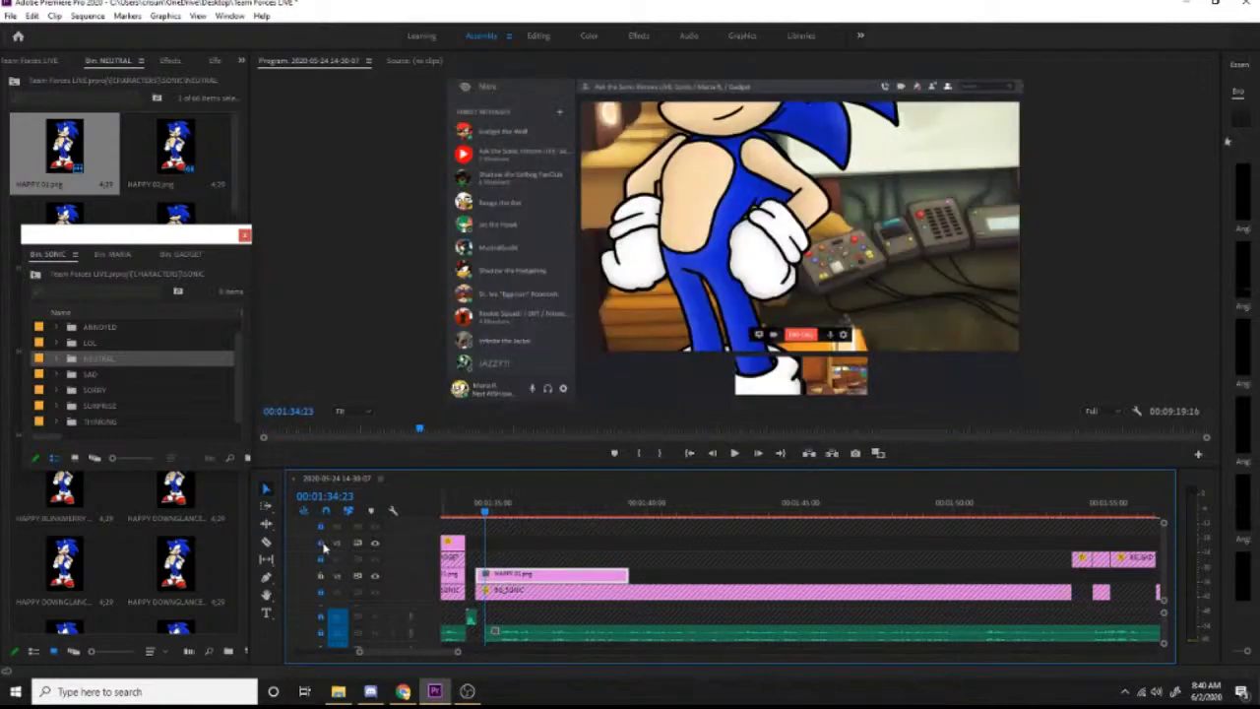
Step: Add HAPPY 03.png from Sonic's NEUTRAL bin to the track above BG_SONIC at about 00:01:35:07, over the end of HAPPY 01.png
mouse_move(466, 517)
left_mouse_down()
mouse_move(454, 514)
mouse_move(477, 511)
left_mouse_up()
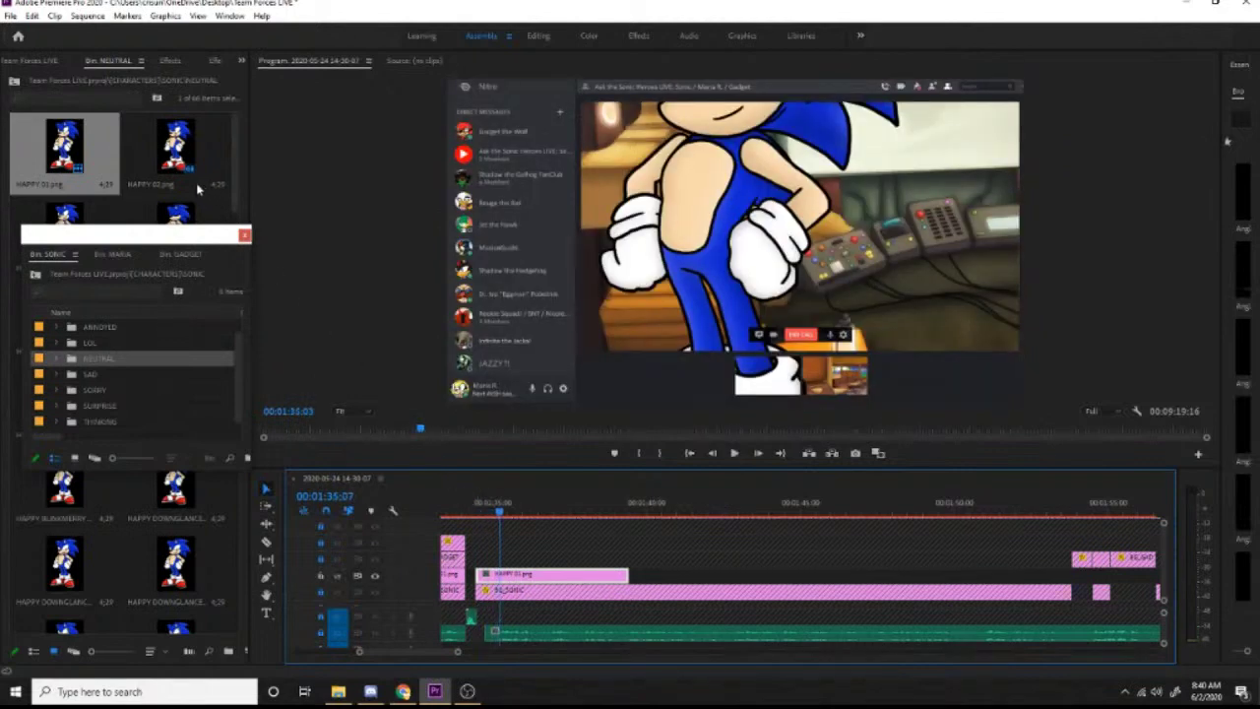
left_click_drag(189, 237, 90, 235)
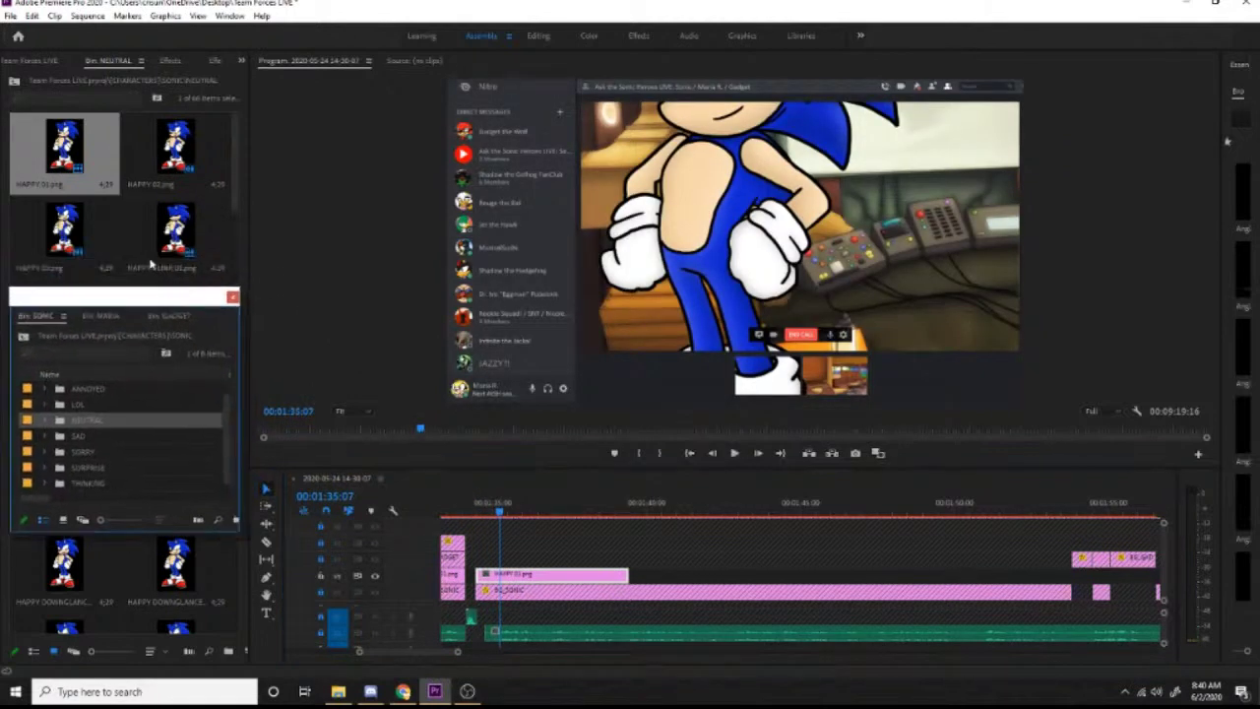
left_click(498, 514)
left_click_drag(88, 242, 540, 578)
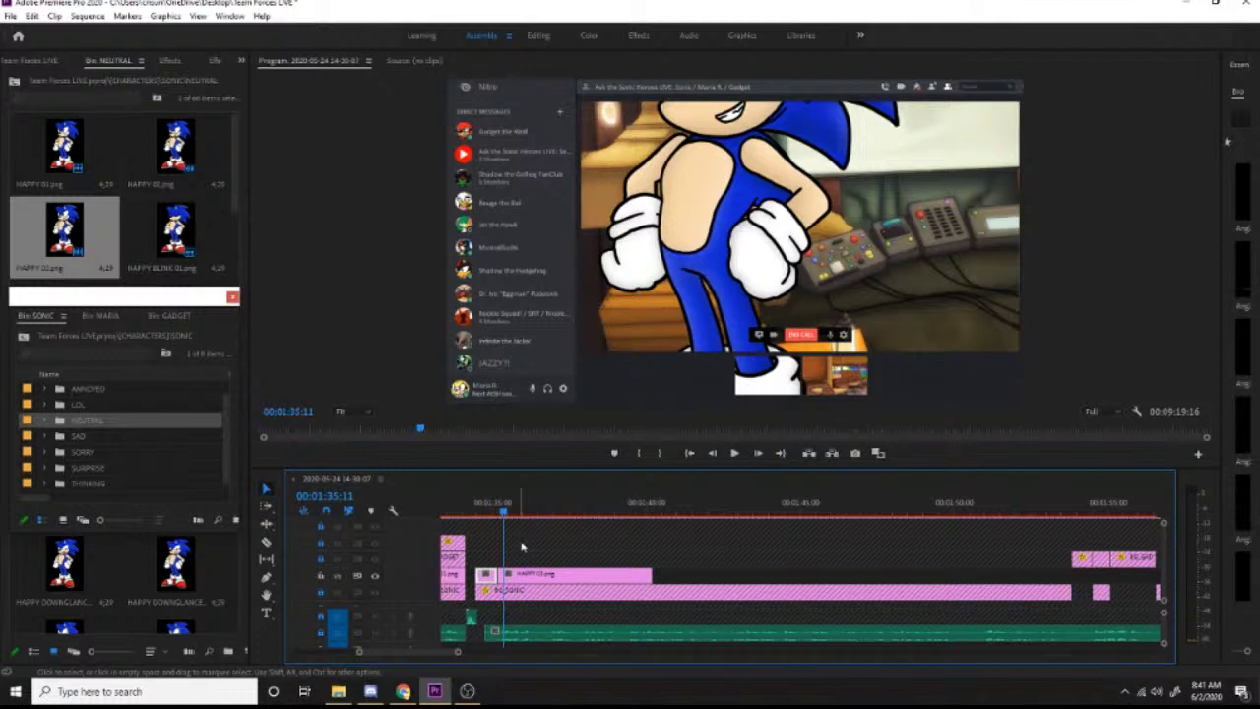
key("ctrl+s")
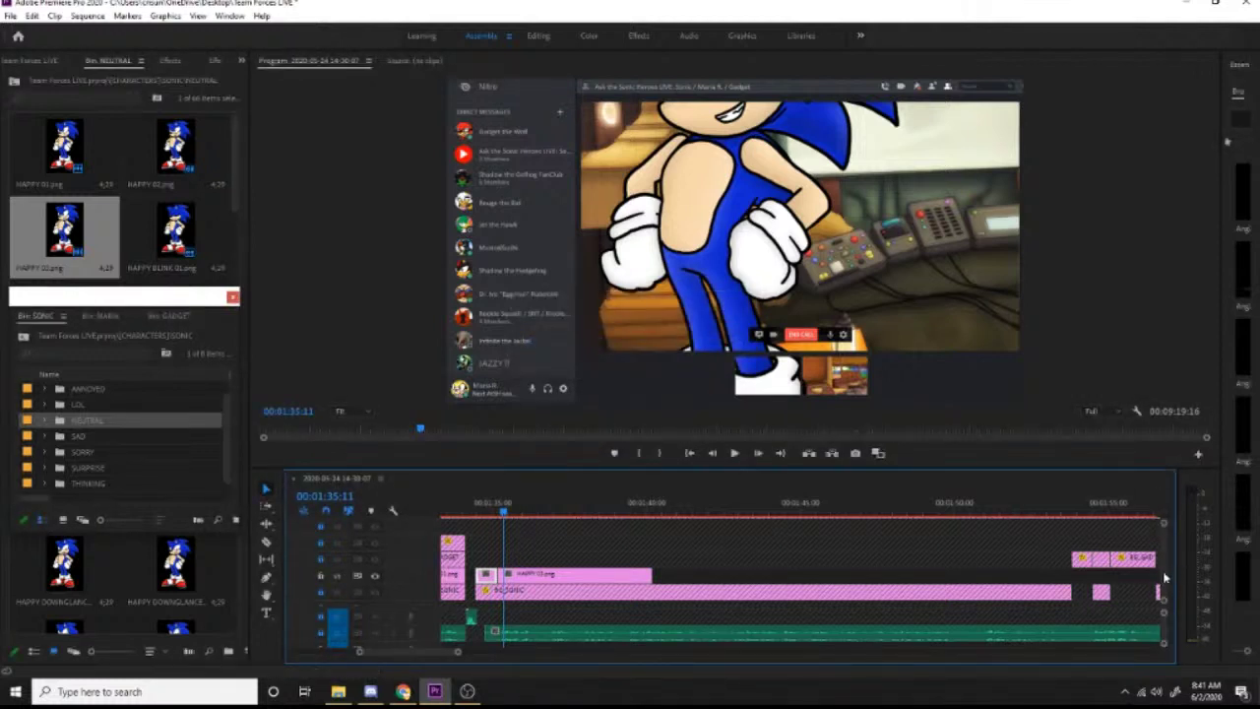
Step: Play Sonic's section up to 00:01:39:07 and add HAPPY 01.png from the NEUTRAL bin at that point on Sonic's track
scroll(1162, 592, "down", 2)
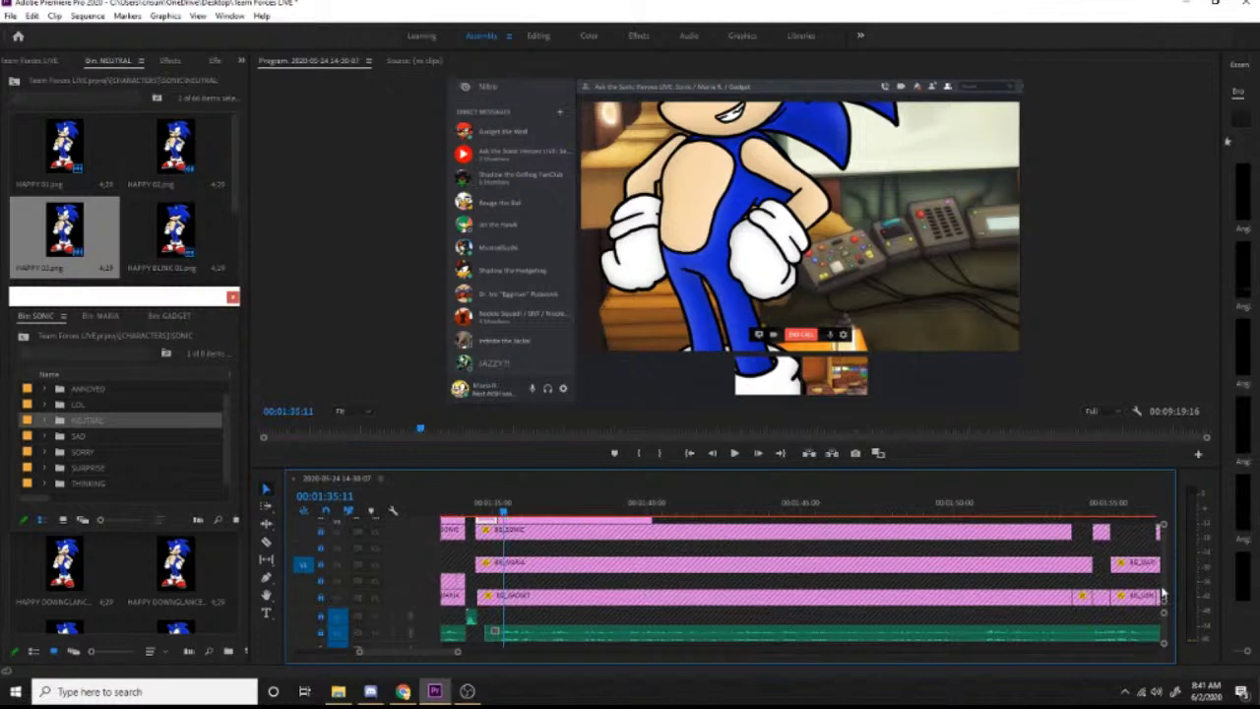
scroll(1170, 580, "up", 4)
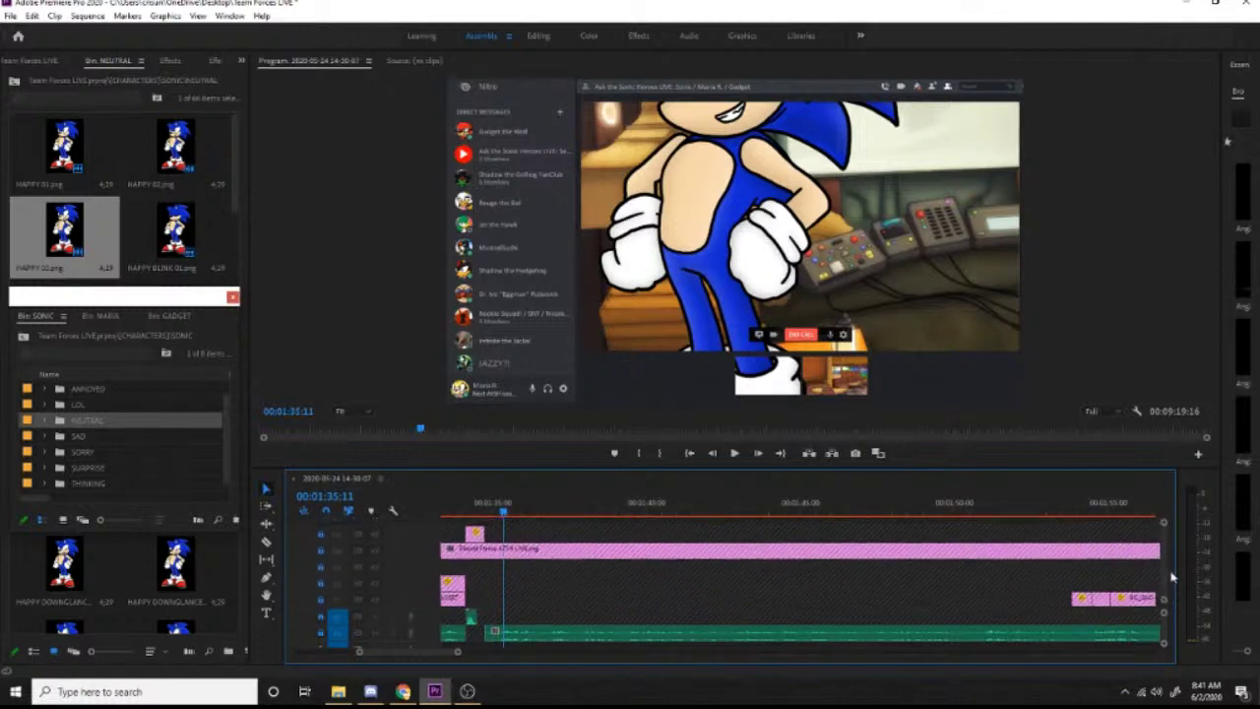
scroll(1171, 580, "down", 1)
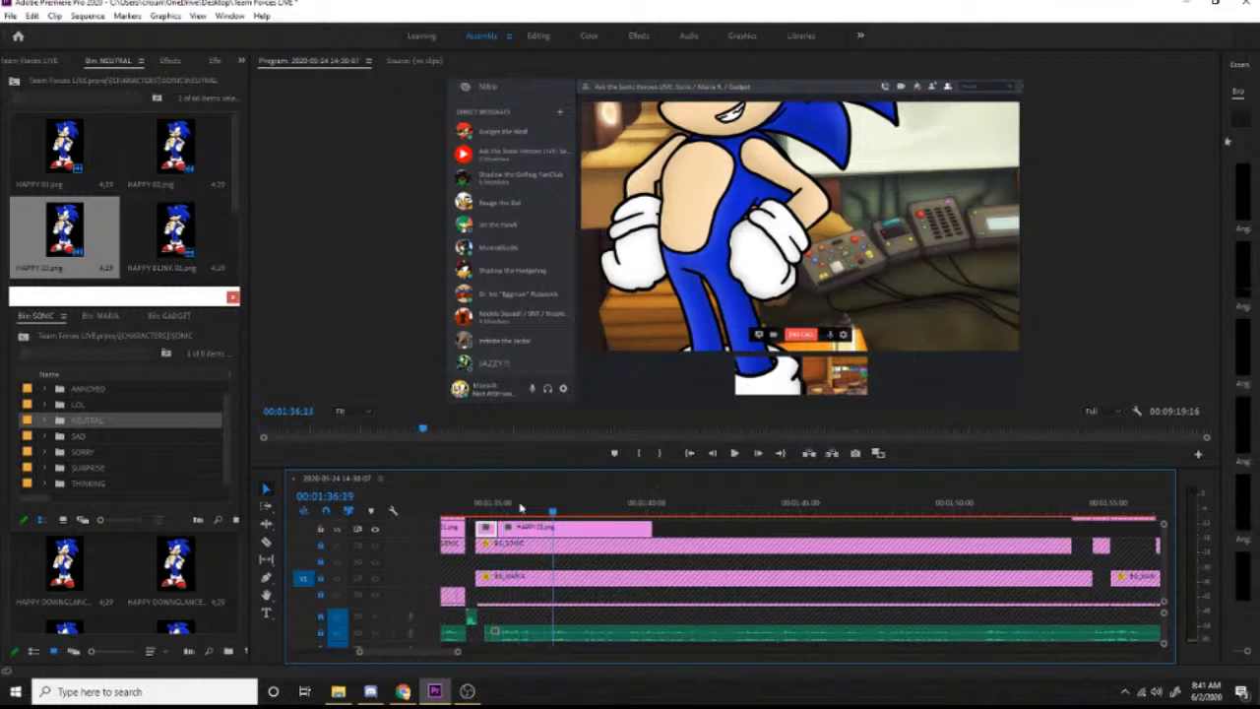
left_click(480, 503)
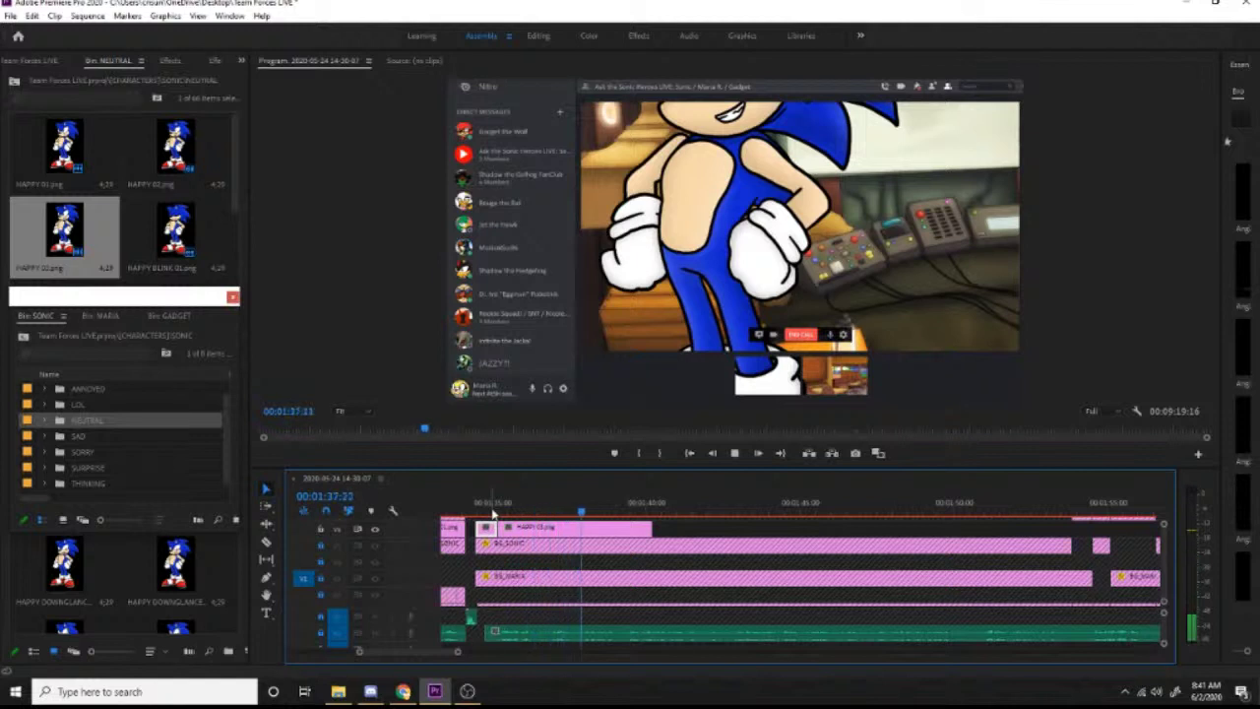
key("space")
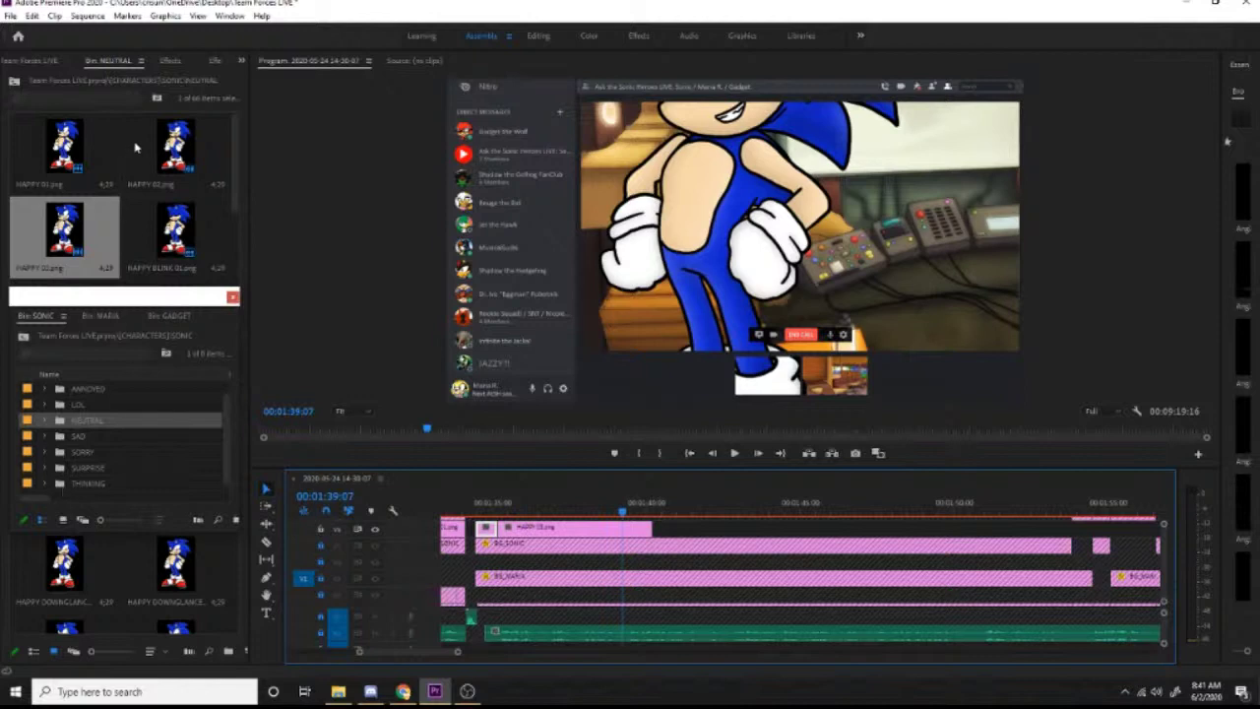
left_click_drag(65, 148, 626, 539)
Step: Play on to 00:01:41:06, close Sonic's NEUTRAL bin and open his THINKING bin instead
key("space")
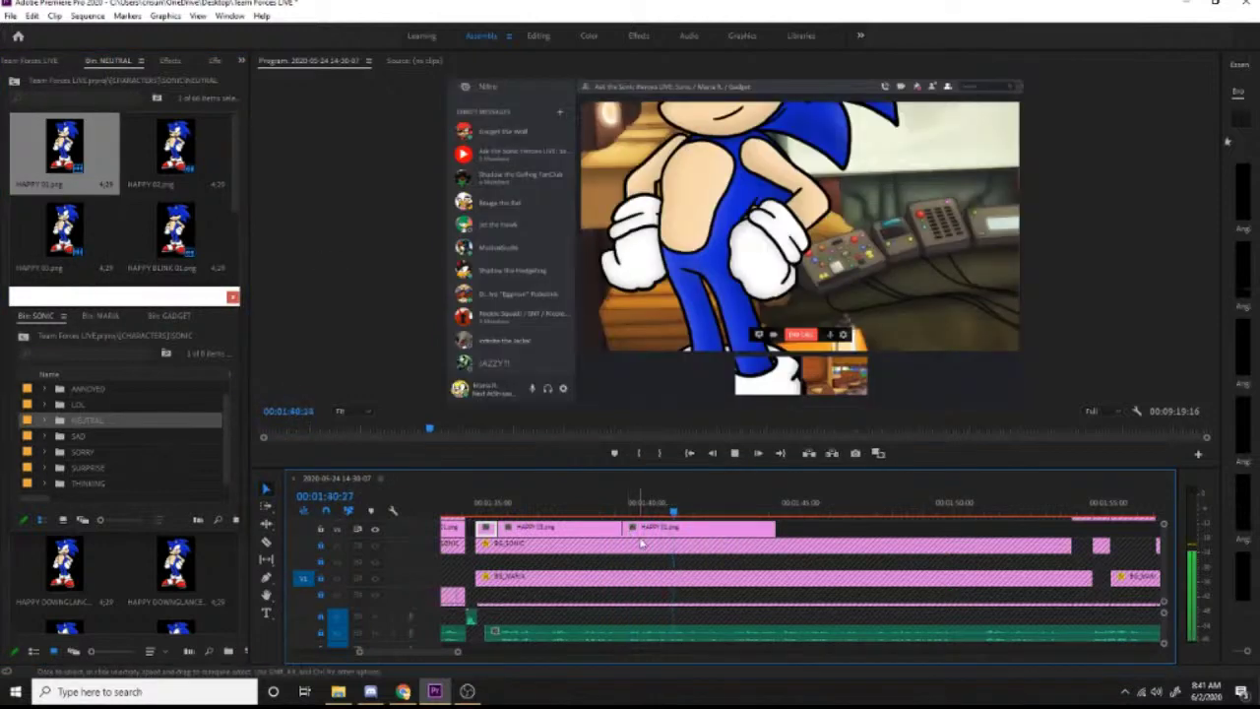
key("space")
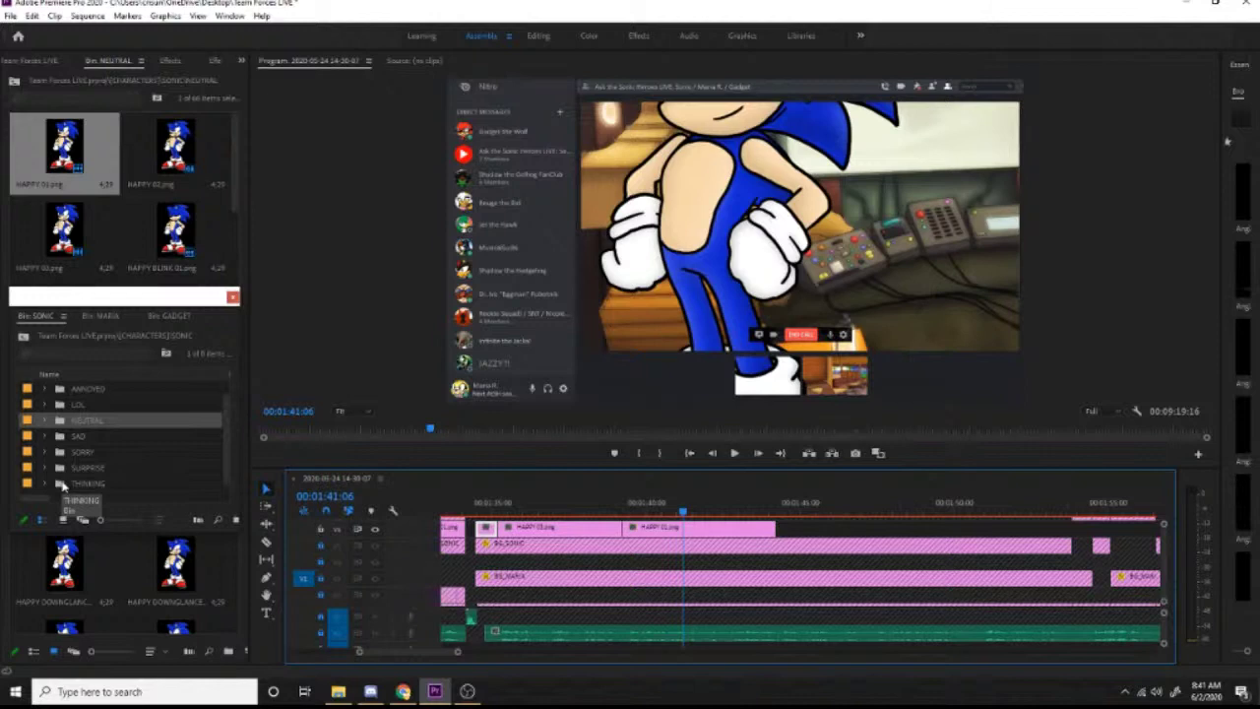
left_click(143, 61)
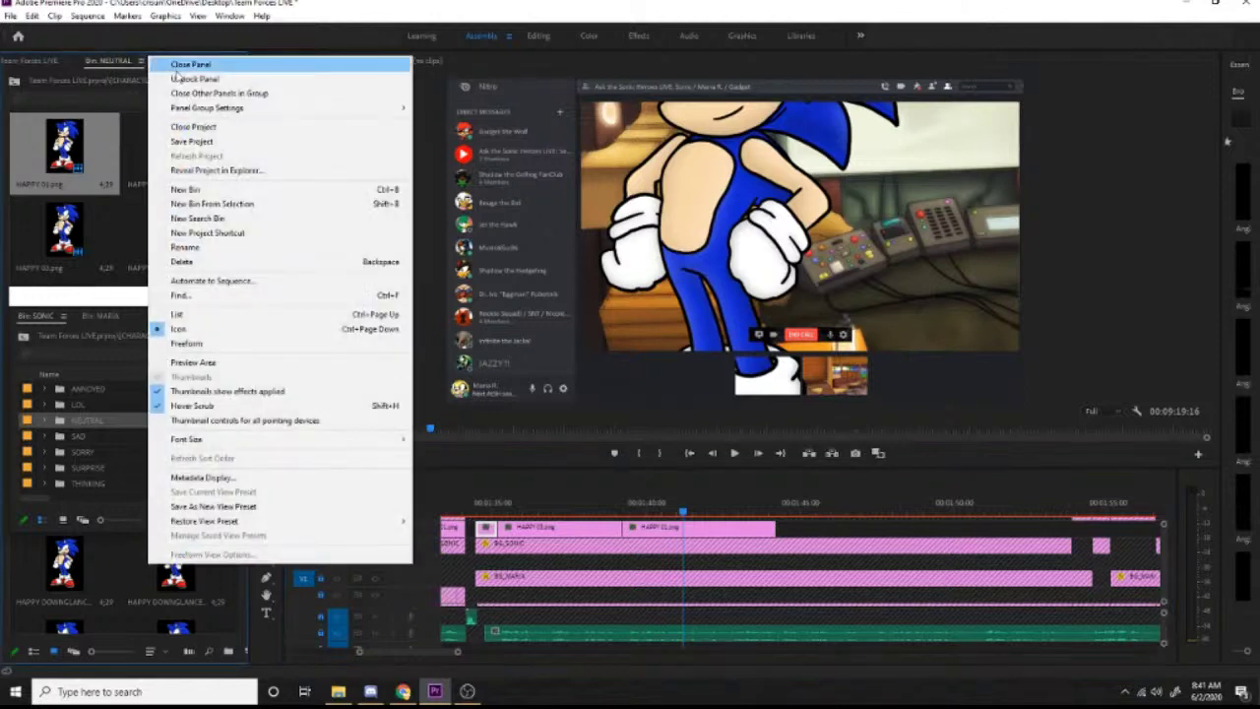
left_click(187, 64)
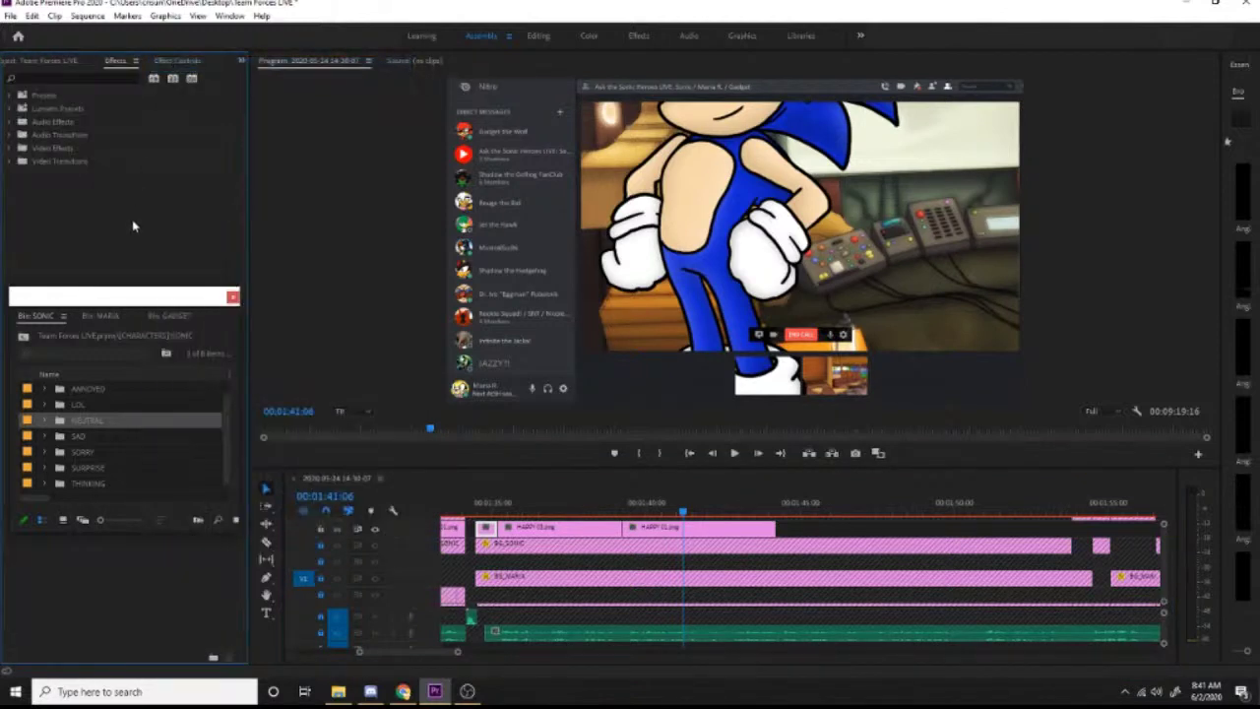
double_click(61, 483)
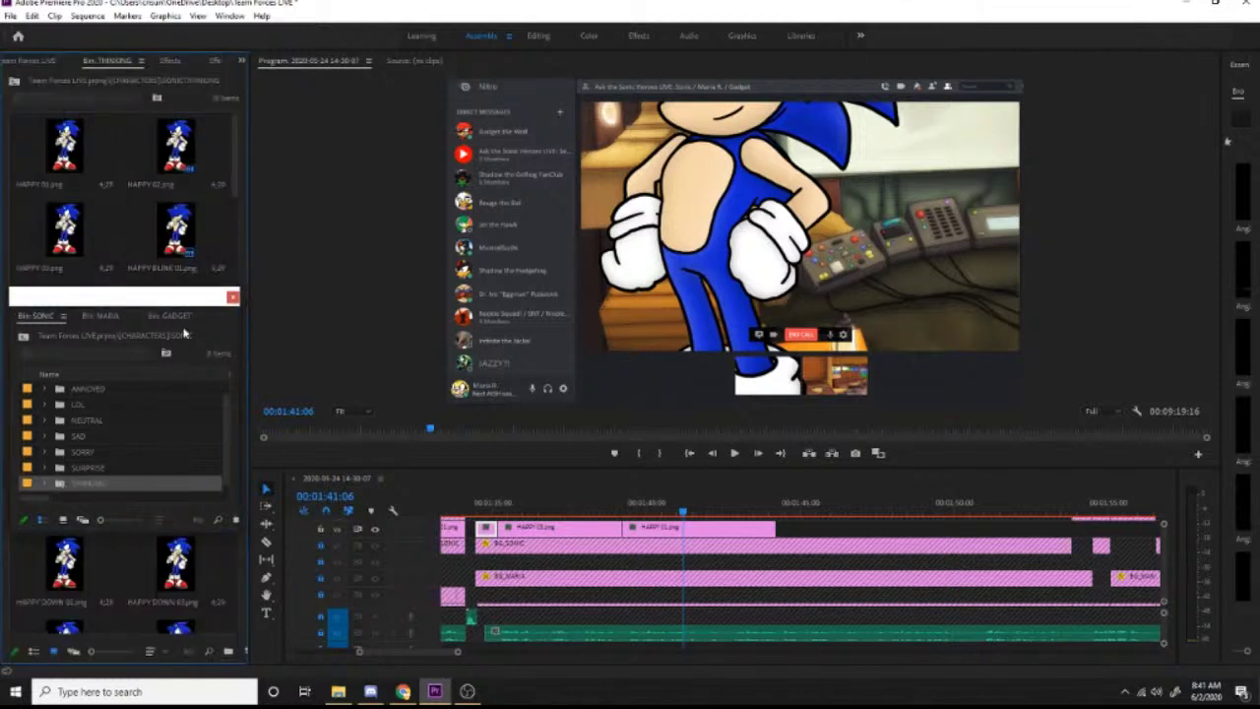
Step: Add HAPPY BLINKMERRY 03.png from the THINKING bin after the second HAPPY 01.png and shift its start to about 00:01:40:20
left_click_drag(195, 299, 694, 536)
left_click_drag(78, 481, 657, 506)
key("space")
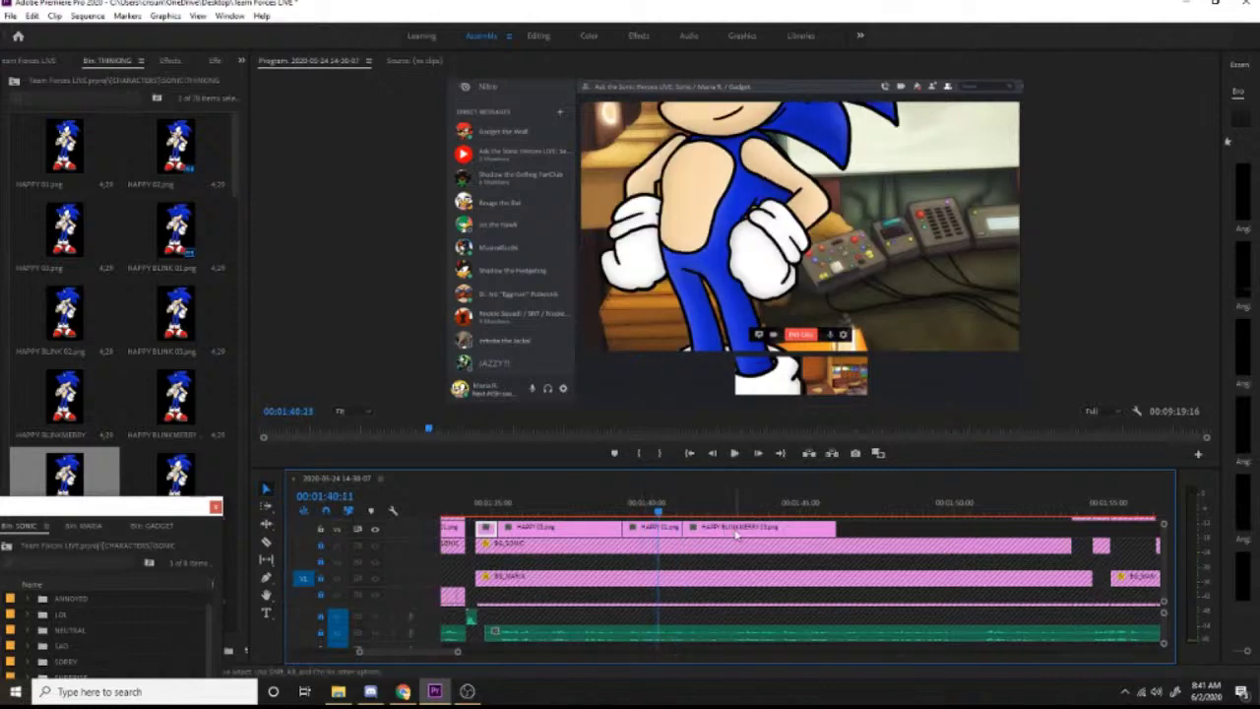
left_click_drag(724, 532, 727, 534)
key("space")
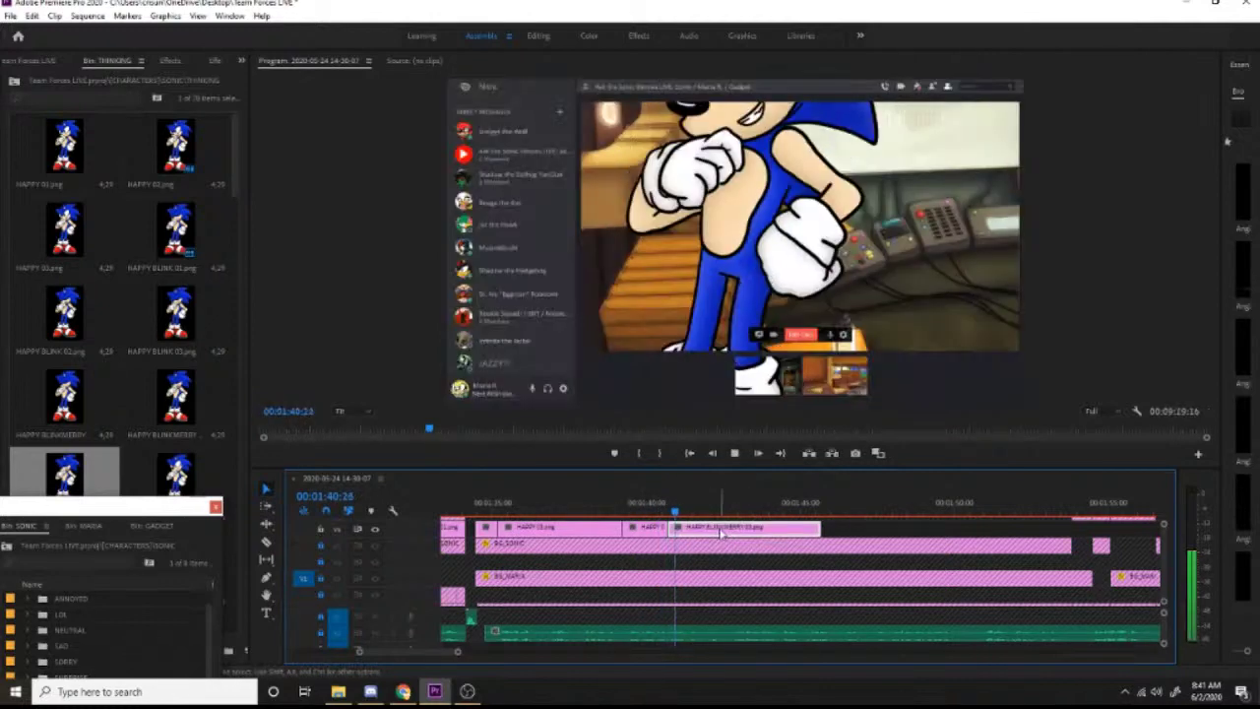
Step: Add HAPPY 03.png from Sonic's THINKING bin to his track at 00:01:42:14
key("space")
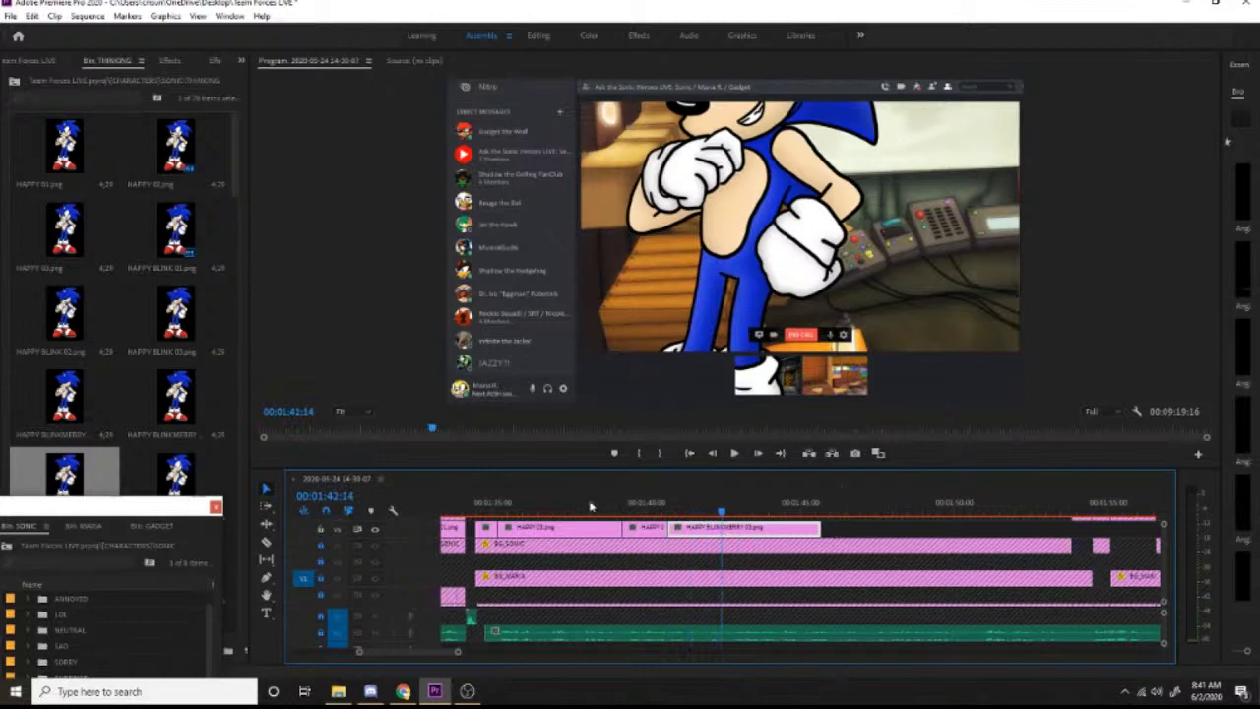
left_click_drag(72, 239, 731, 531)
key("space")
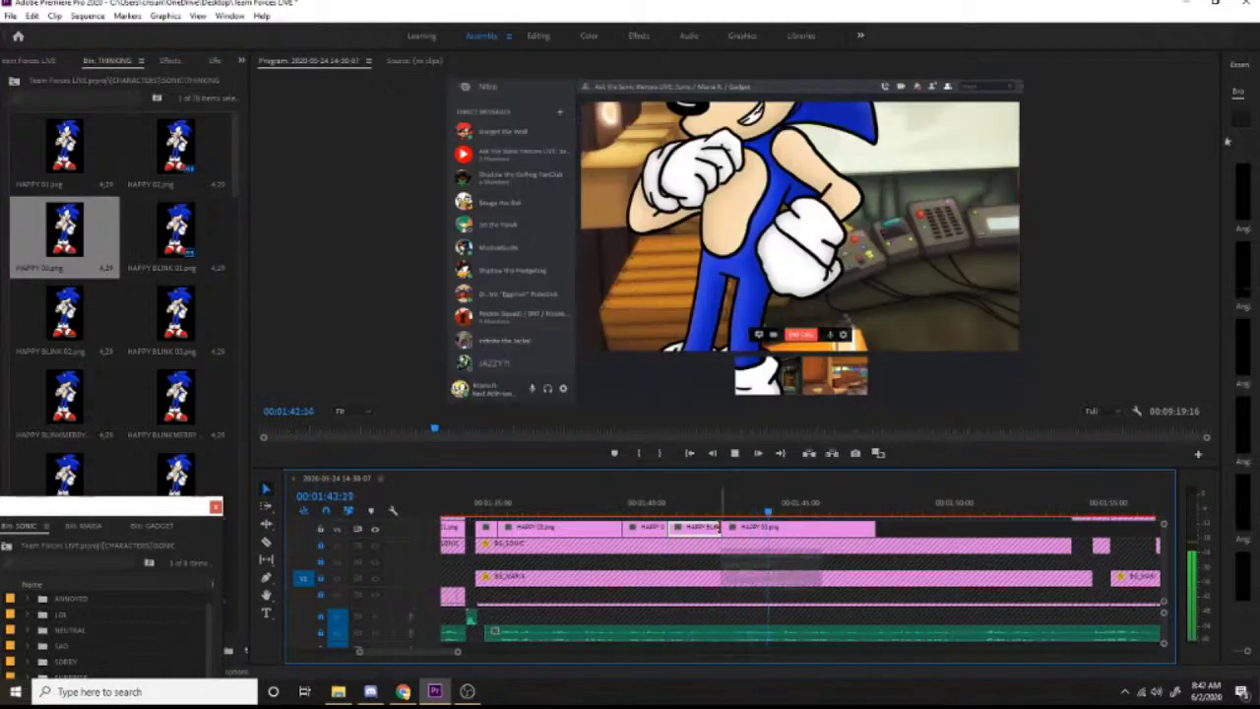
Step: Add a blink with THINKING's HAPPY BLINK 03.png at about 00:01:44:06, followed by HAPPY 03.png at 00:01:44:25
key("space")
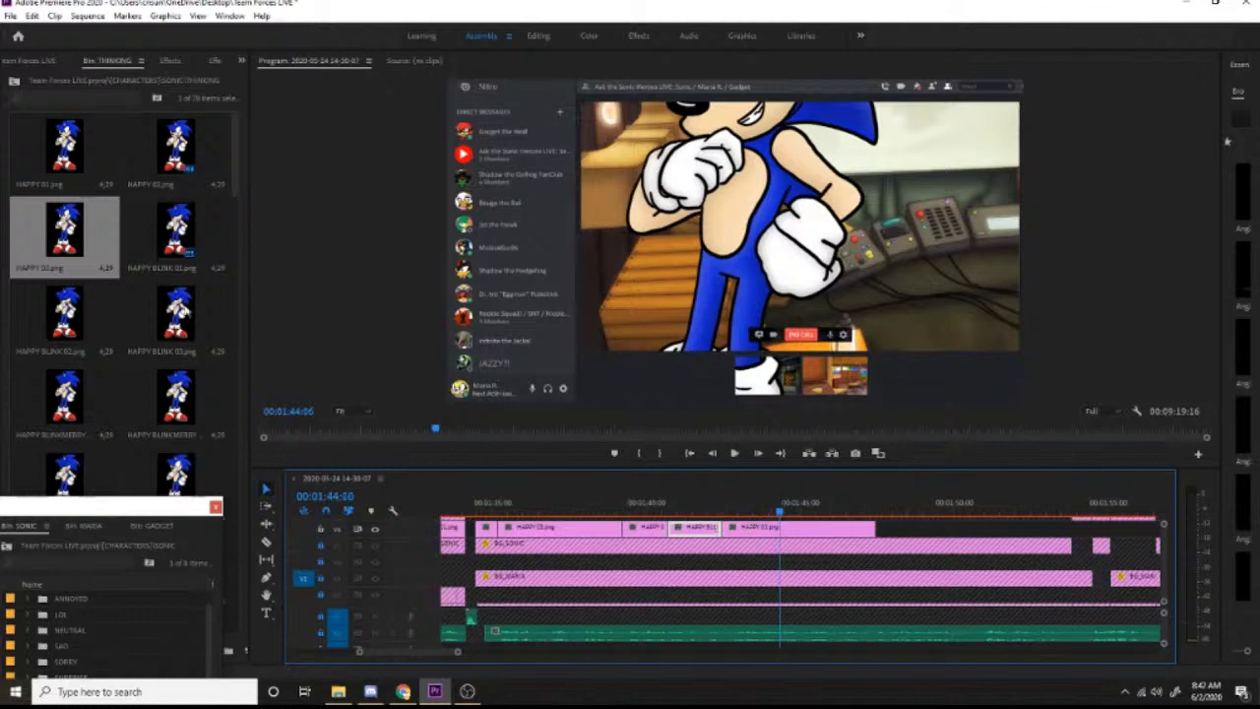
left_click_drag(183, 313, 618, 431)
left_click_drag(772, 513, 787, 526)
key("shift+Right")
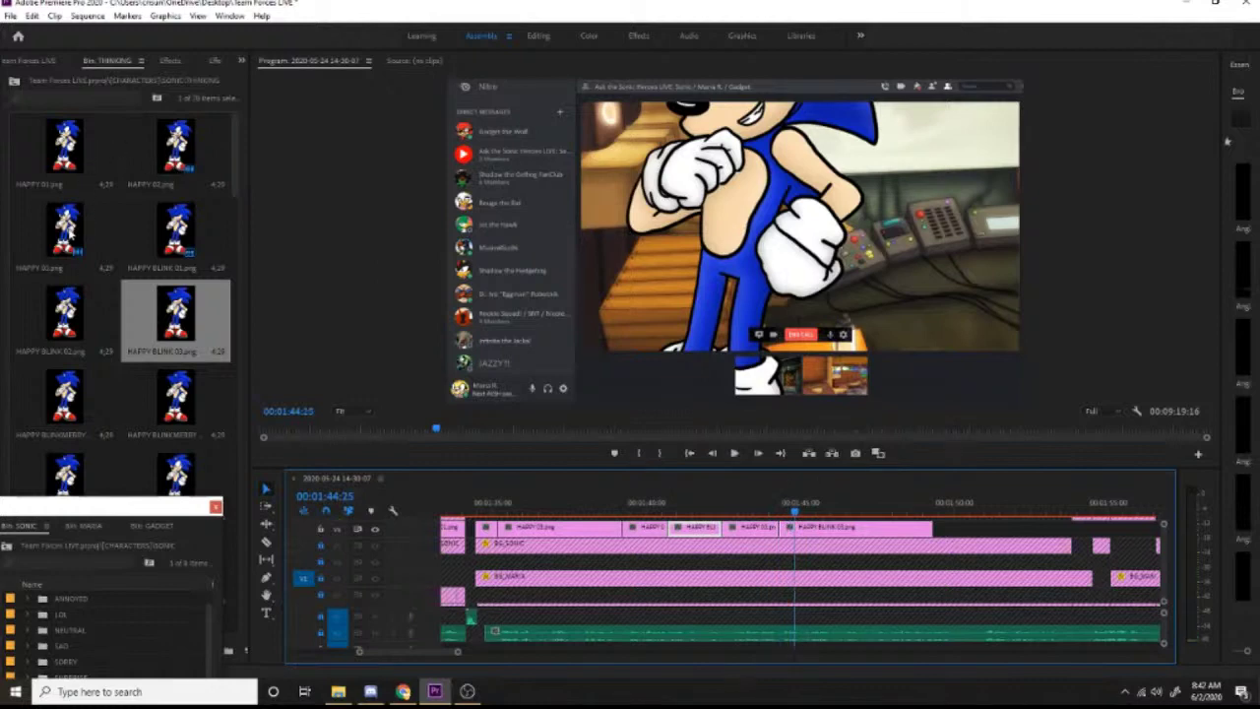
left_click_drag(69, 228, 812, 523)
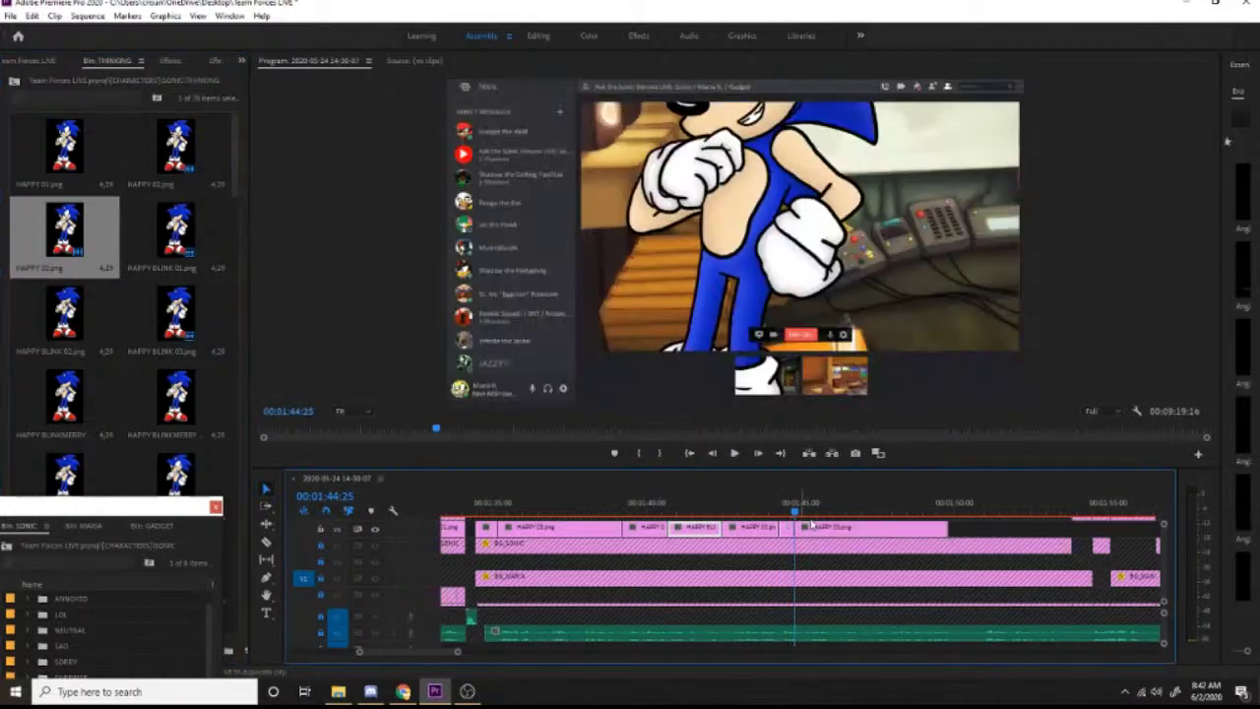
Step: Play on to 00:01:46:10 and add HAPPY BLINKMERRY 01.png from the THINKING bin there on Sonic's track
key("space")
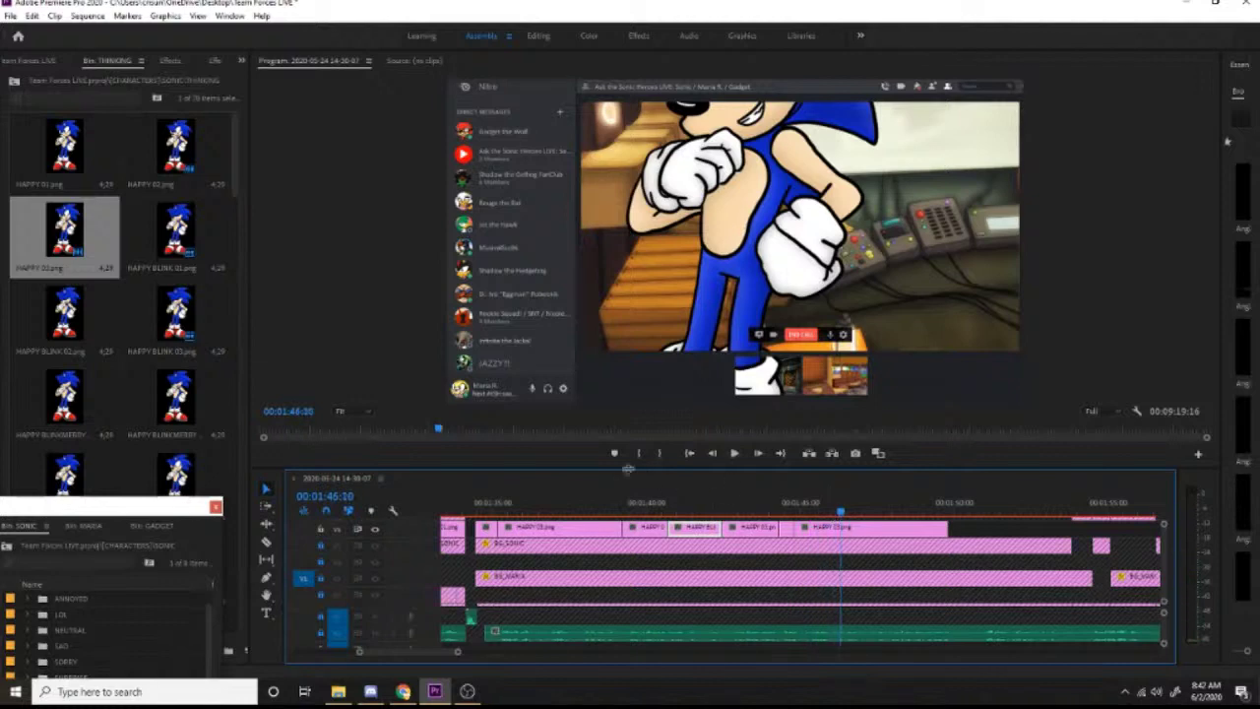
left_click_drag(69, 411, 852, 528)
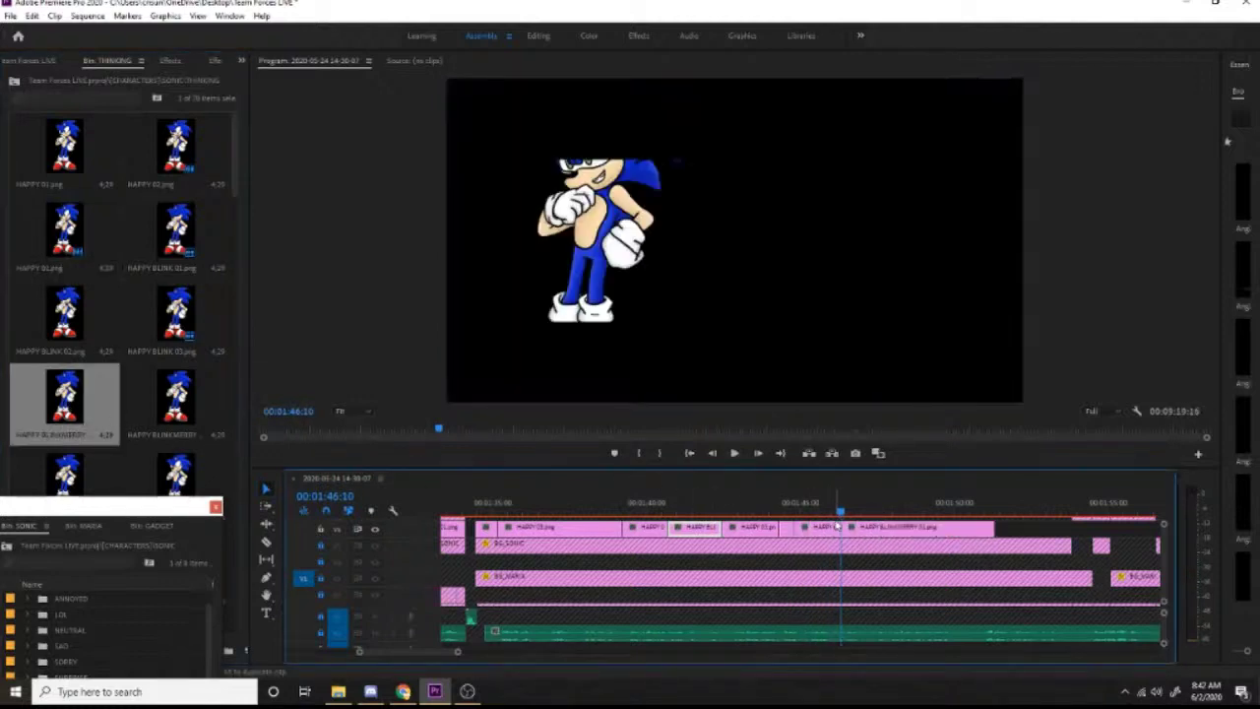
key("space")
Step: Reopen Sonic's NEUTRAL bin and add SMIRKY 01.png to his track at 00:01:49:15
left_click_drag(429, 652, 433, 652)
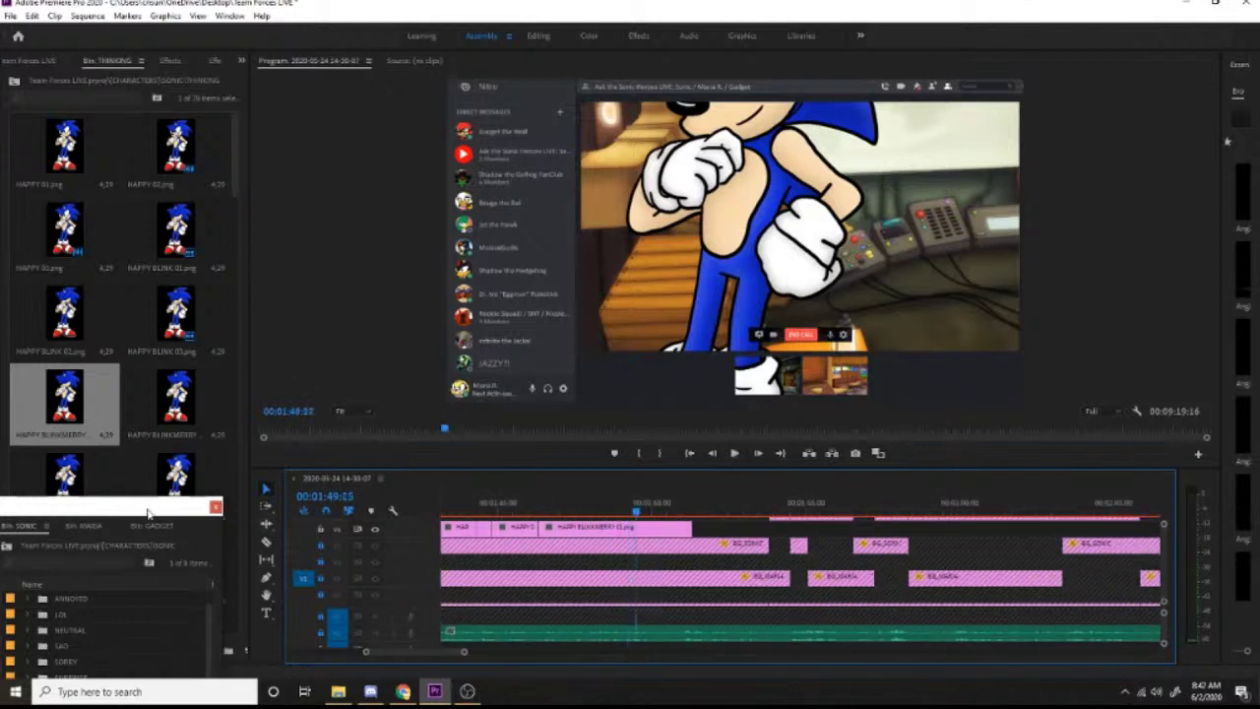
left_click(205, 460)
left_click_drag(150, 509, 209, 351)
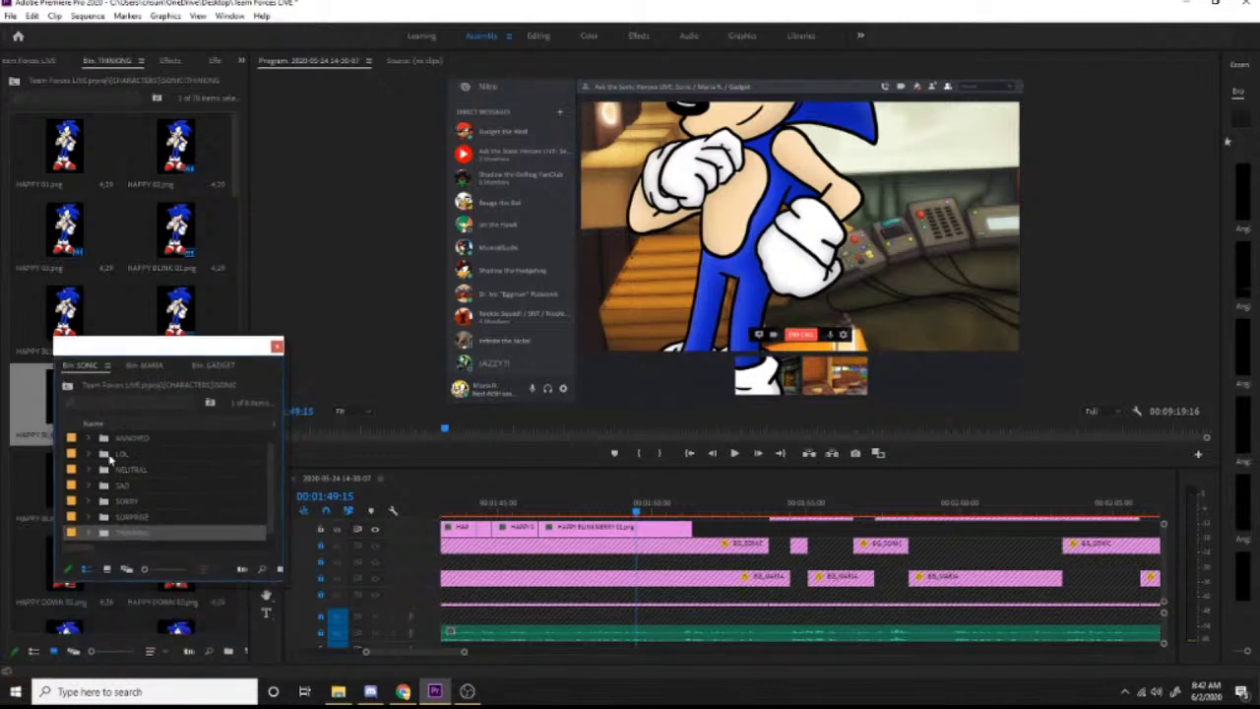
double_click(103, 470)
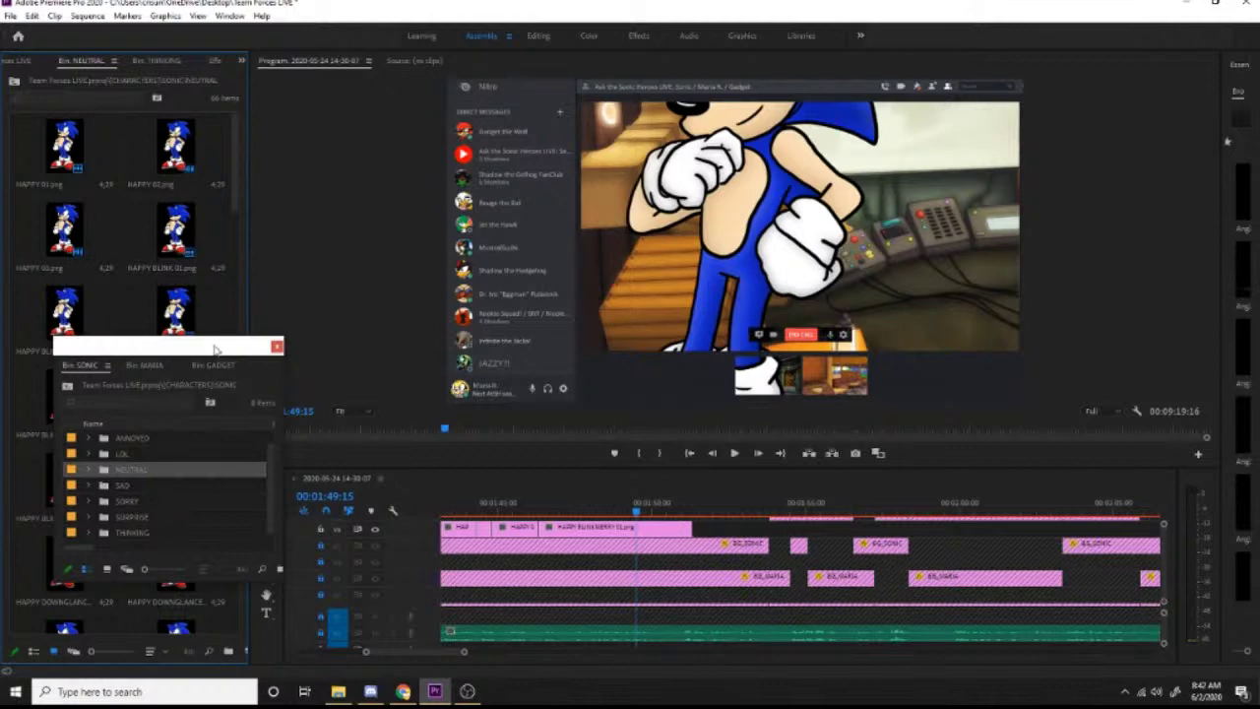
left_click_drag(217, 349, 177, 550)
scroll(118, 295, "down", 5)
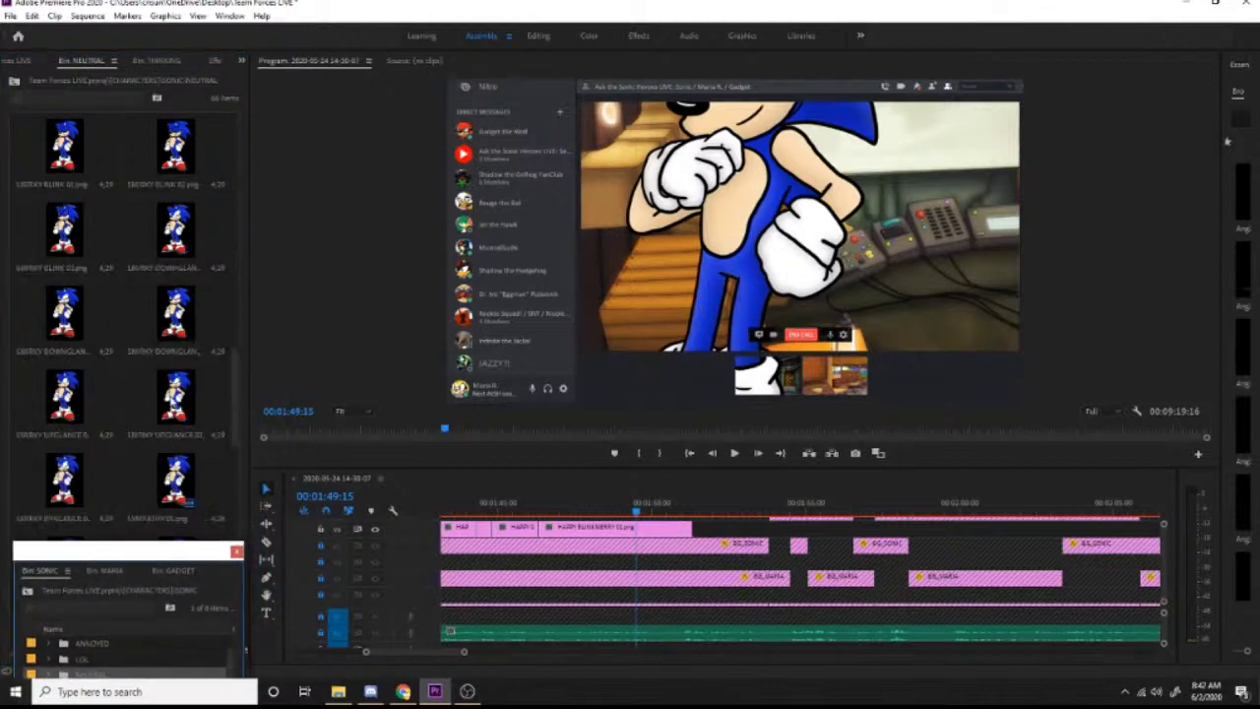
scroll(118, 296, "up", 2)
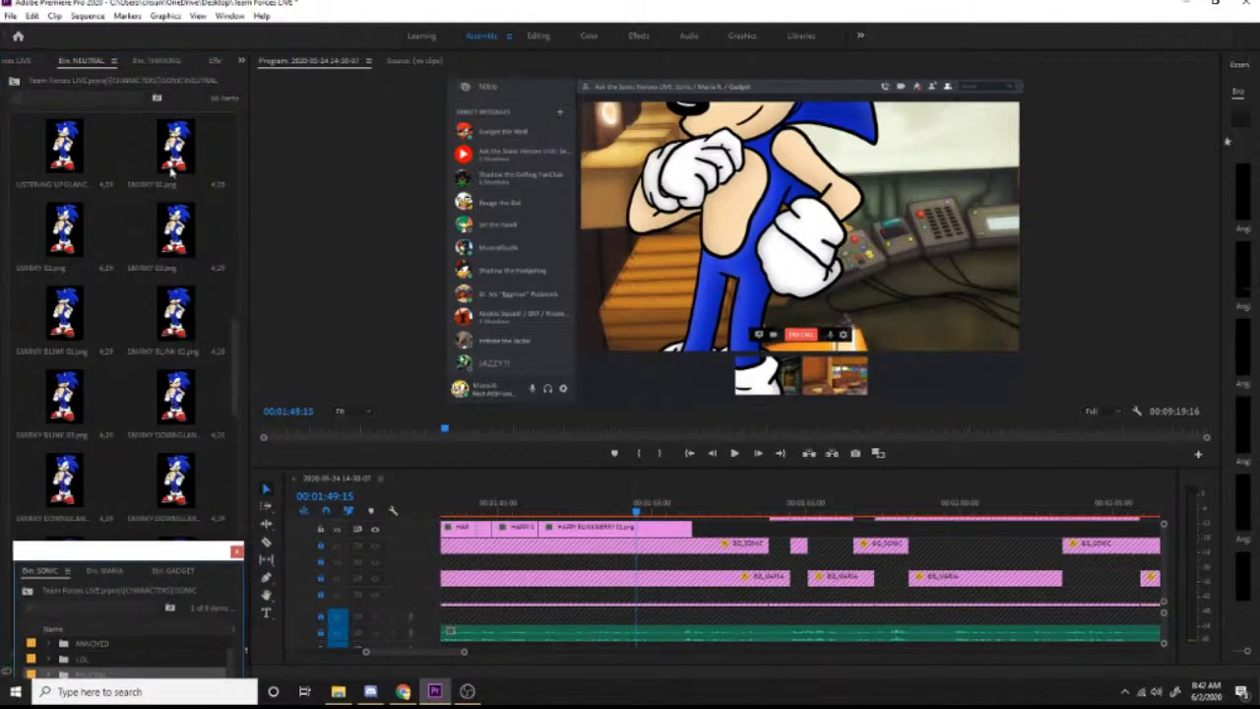
left_click_drag(172, 172, 646, 527)
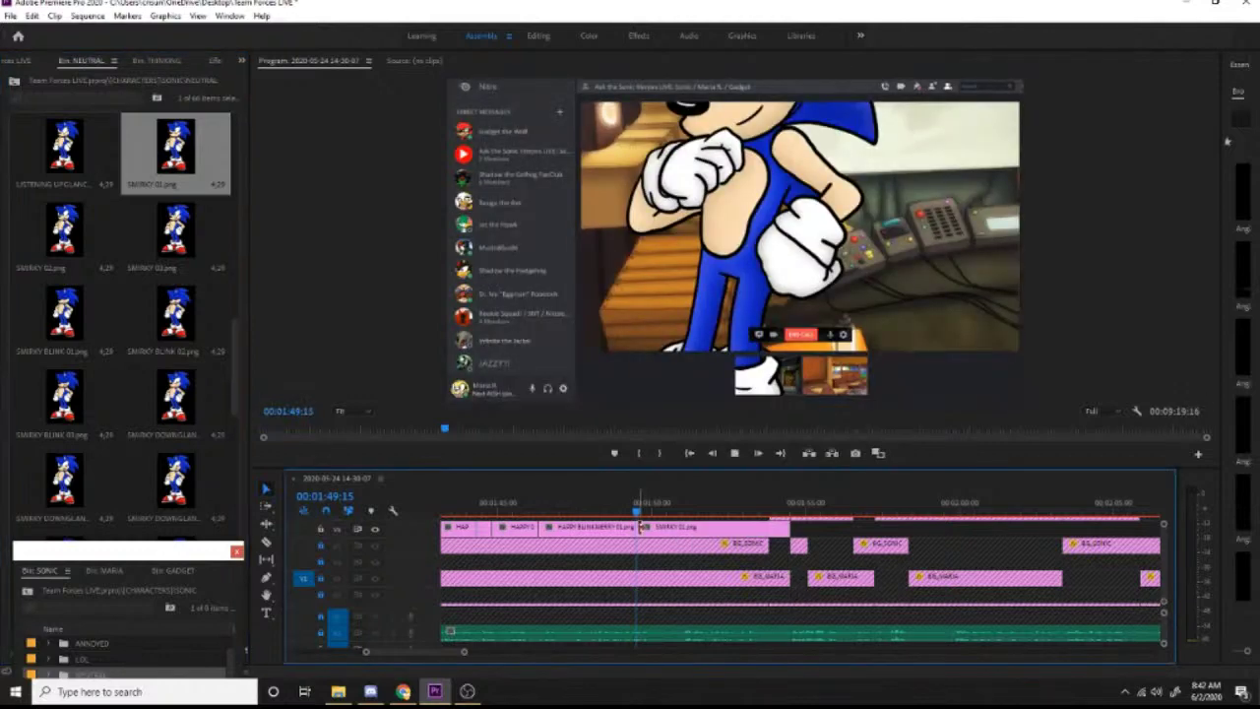
Step: Play on to 00:01:51:21 and add LISTENING BLINK 01.png from Sonic's NEUTRAL bin at that point on his track
key("space")
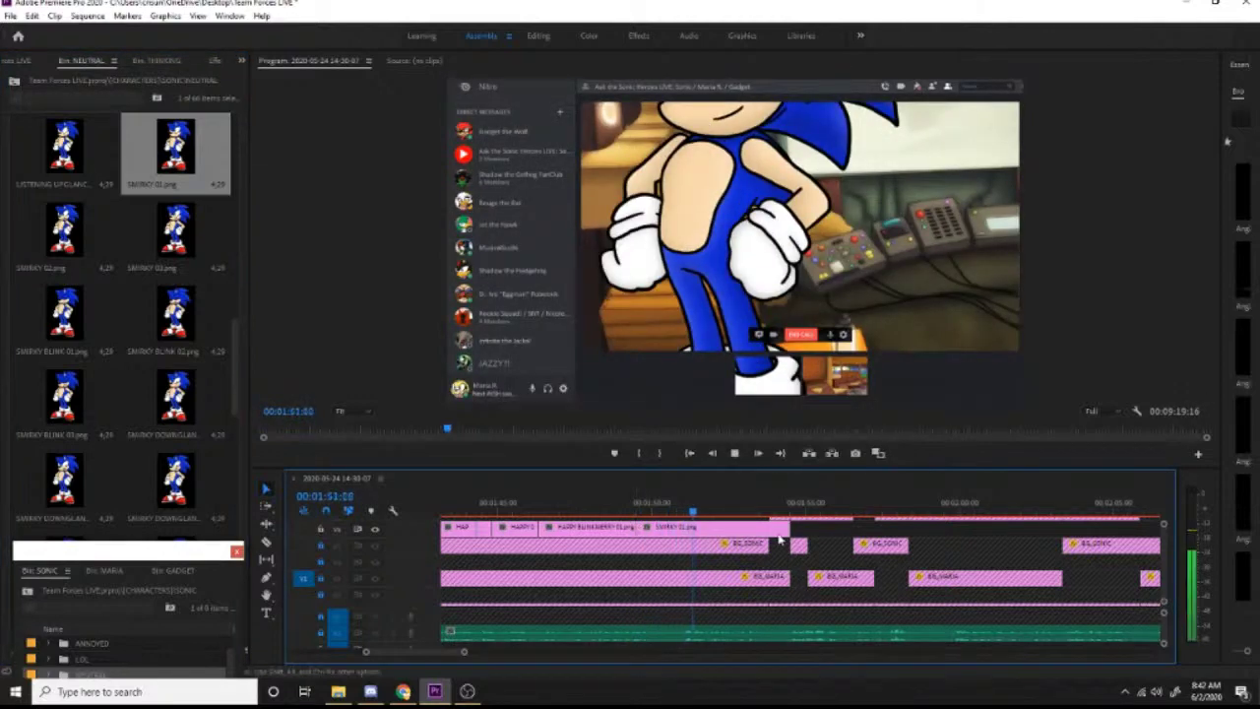
key("space")
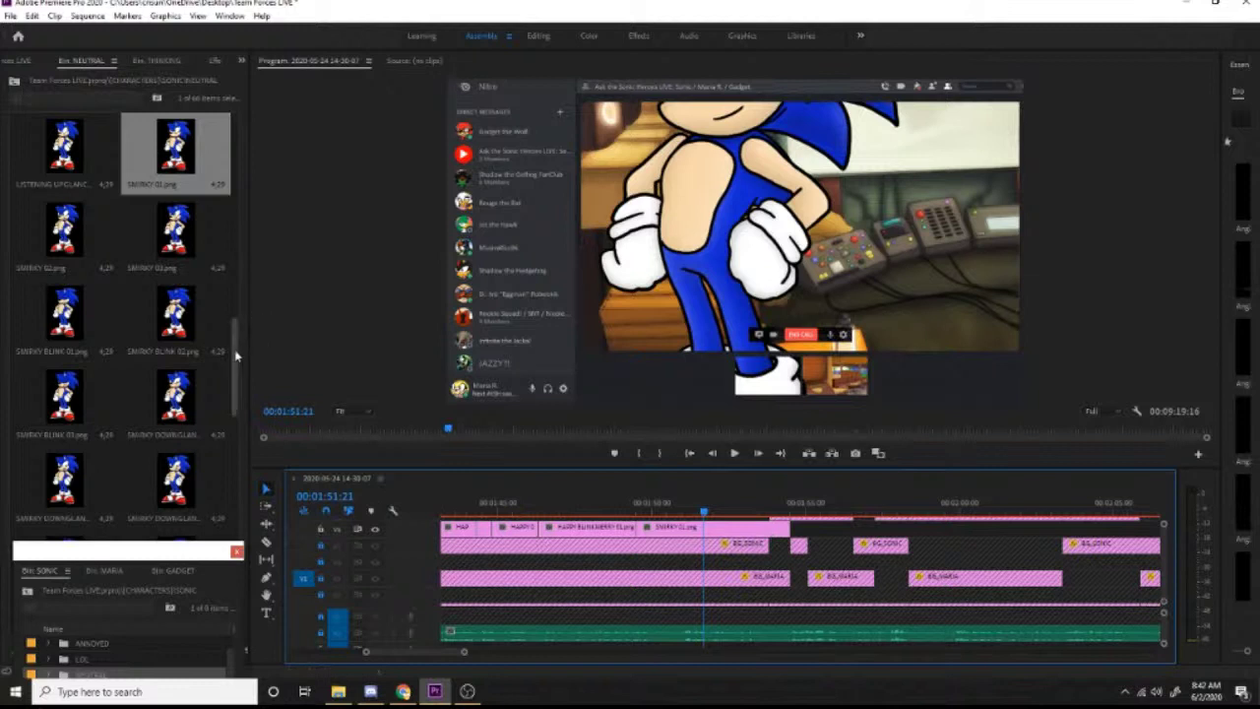
scroll(234, 413, "down", 5)
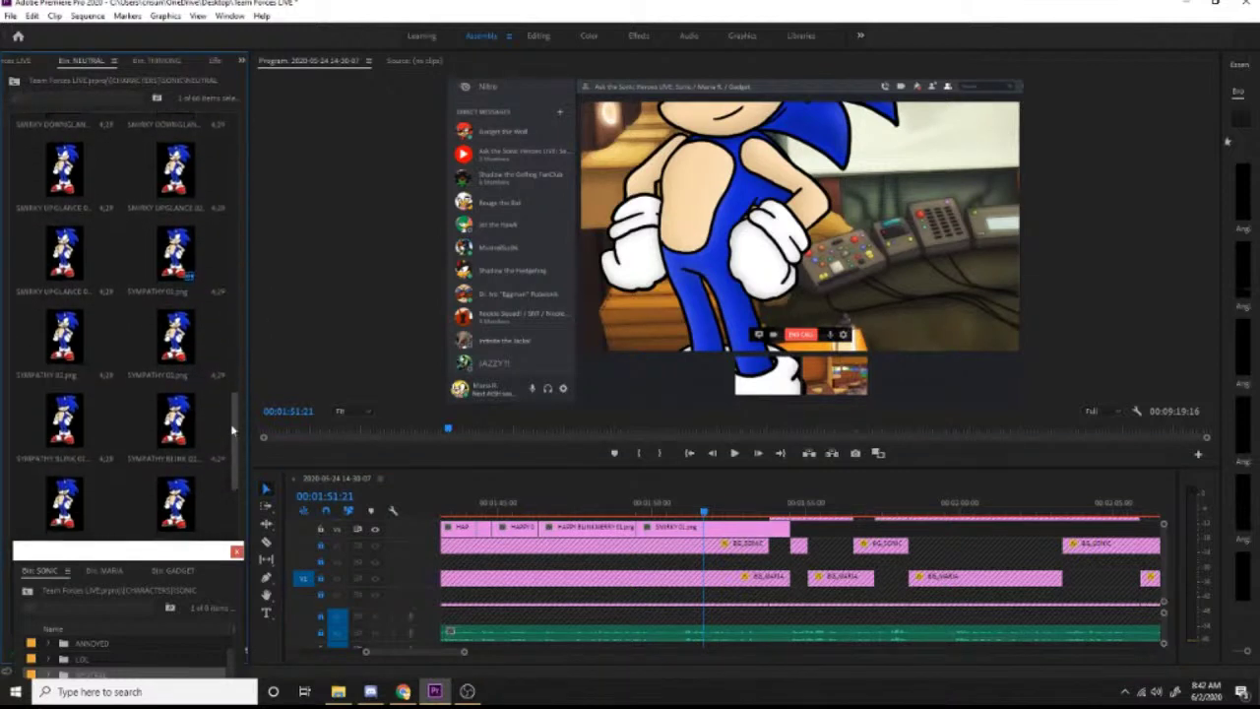
left_click_drag(234, 413, 239, 288)
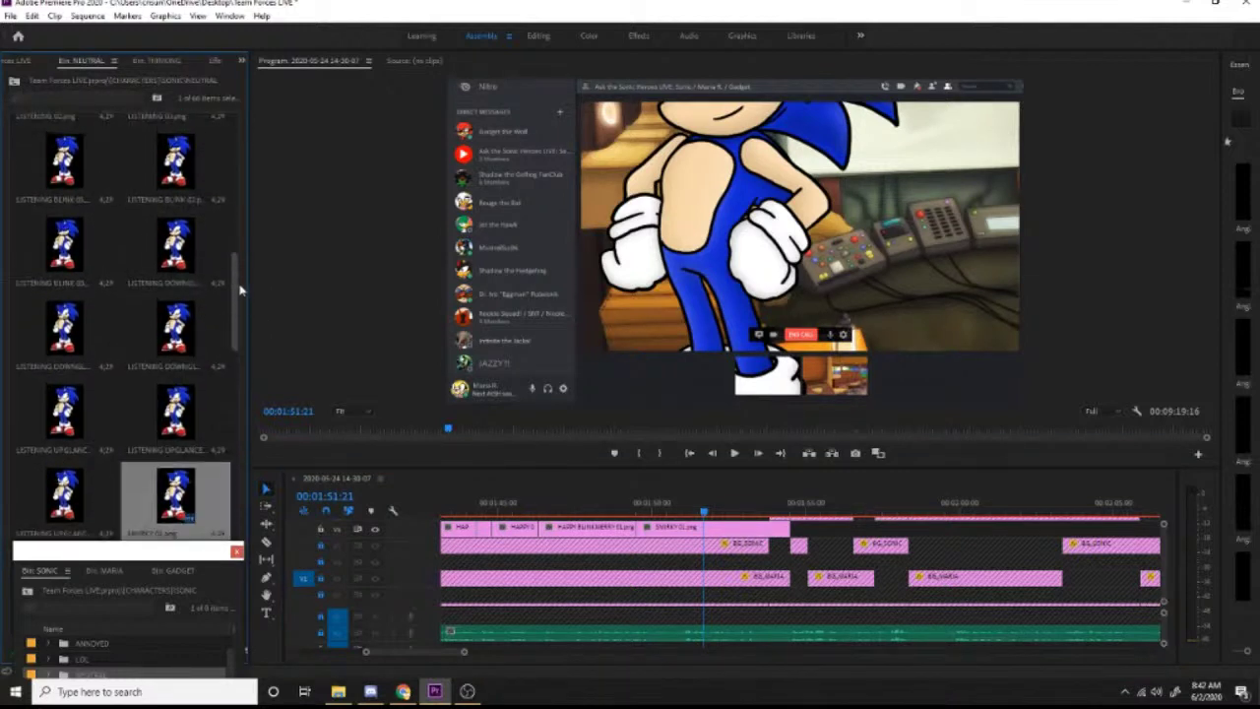
left_click_drag(77, 164, 703, 547)
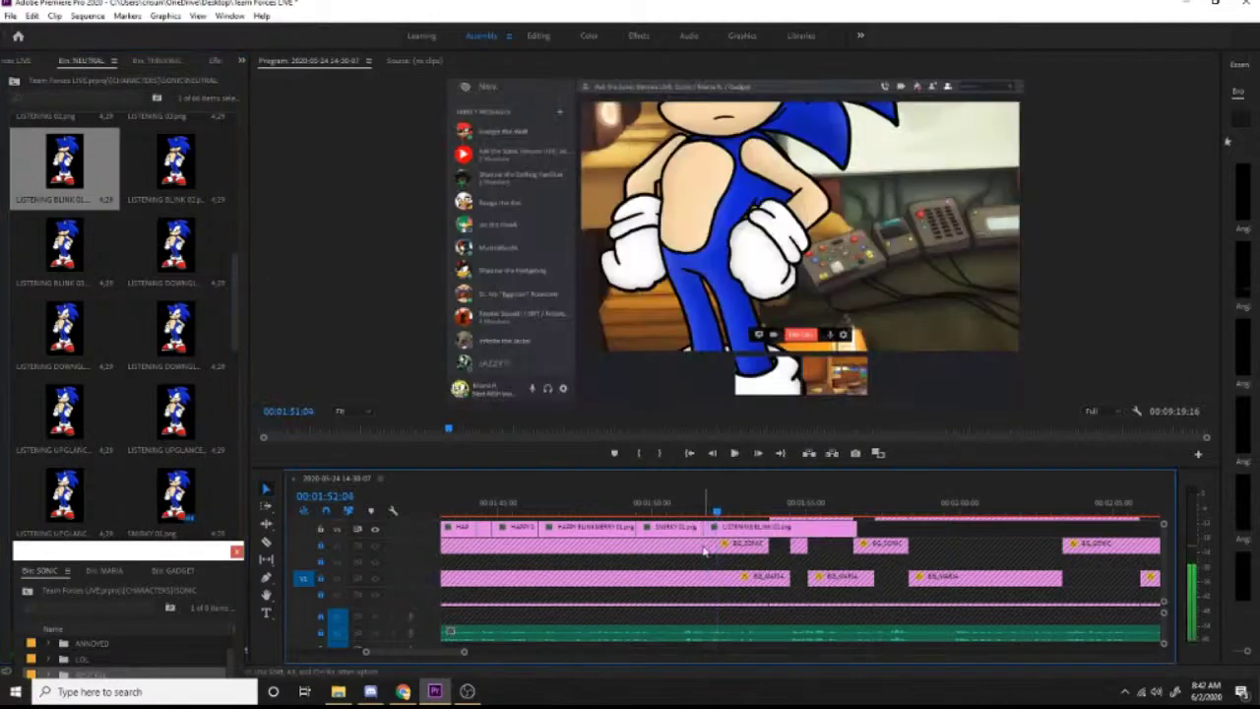
scroll(240, 262, "up", 2)
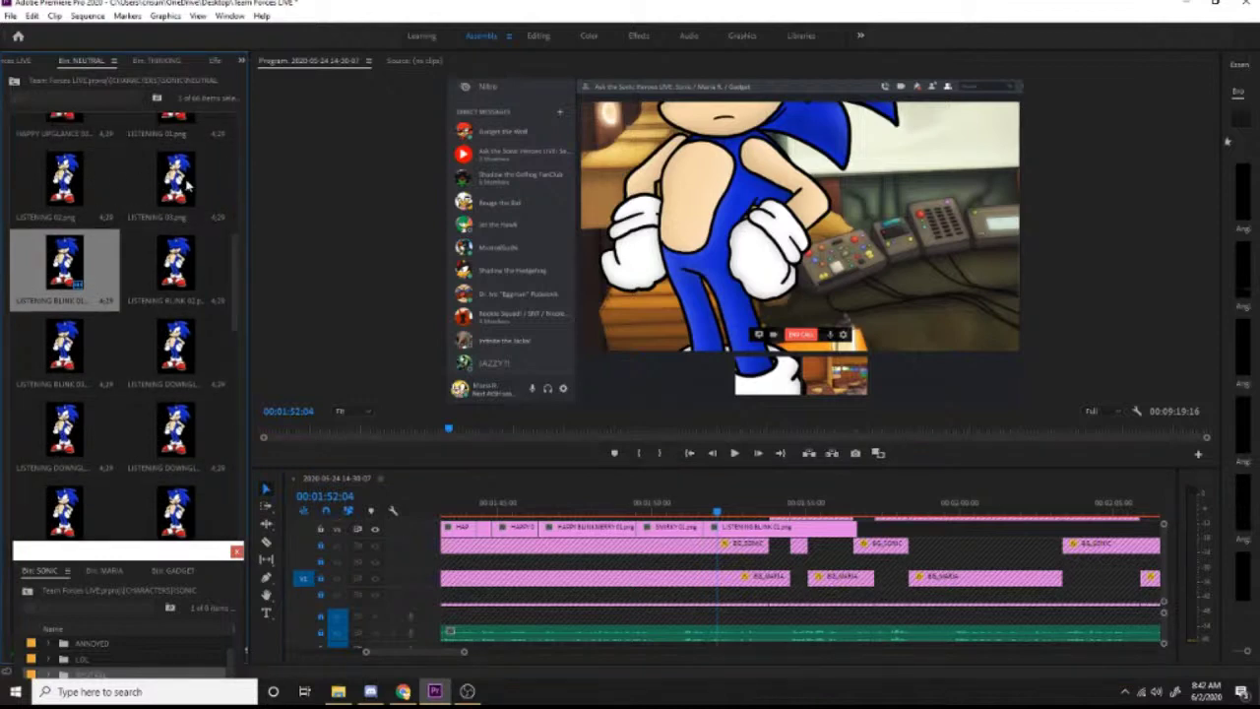
Step: Add LISTENING 01.png from Sonic's NEUTRAL bin to his track at 00:01:52:04
scroll(239, 267, "up", 2)
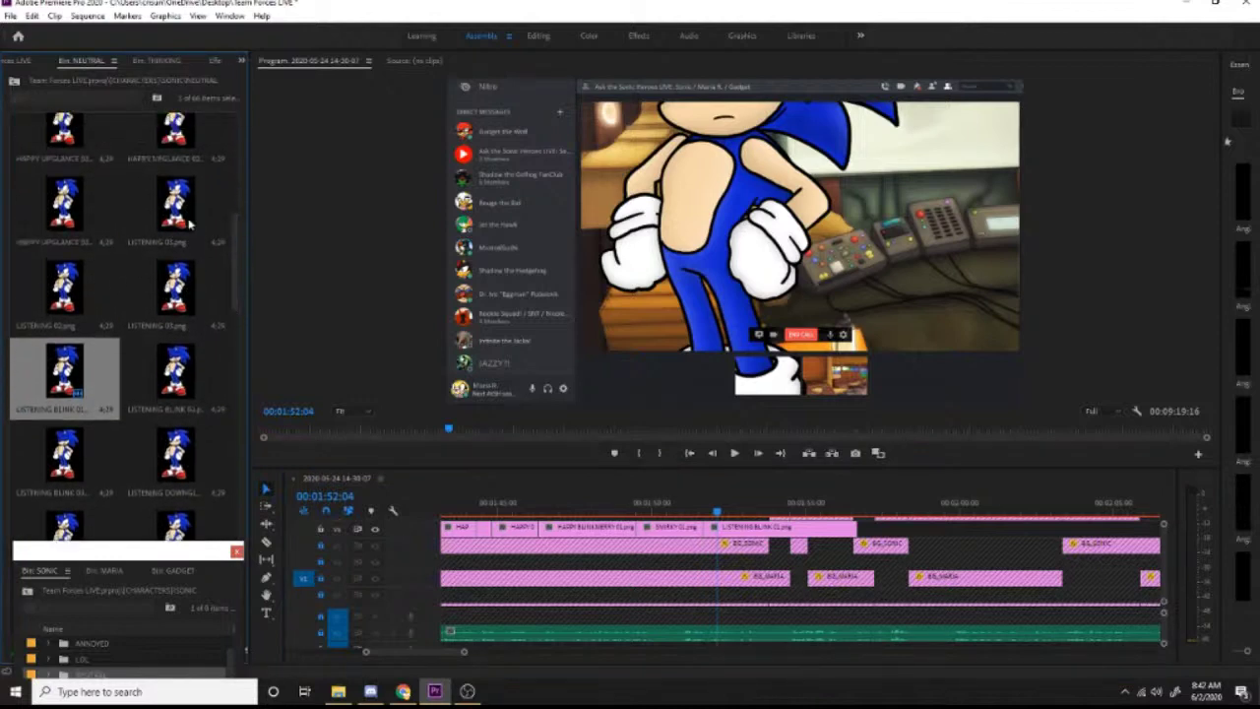
left_click(190, 222)
left_click_drag(731, 437, 718, 530)
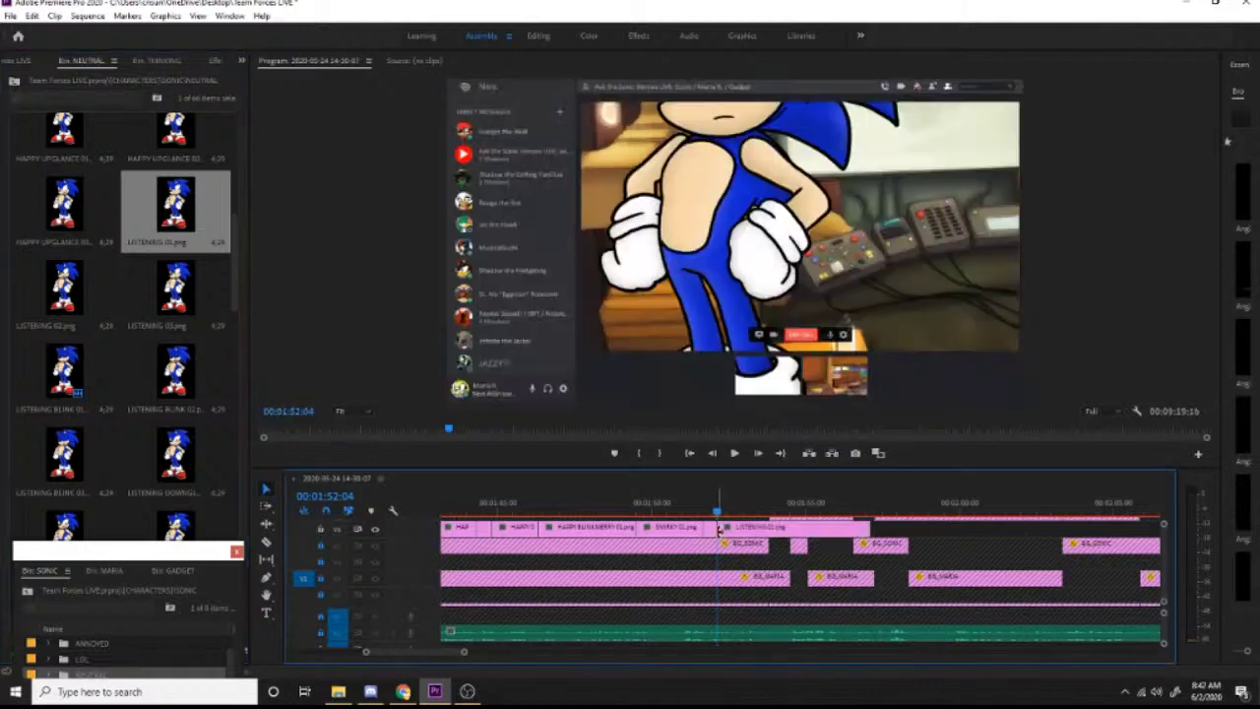
Step: Play on to 00:01:53:03 and switch to Sonic's THINKING bin, moving the floating character bins out of the way
key("space")
key("space")
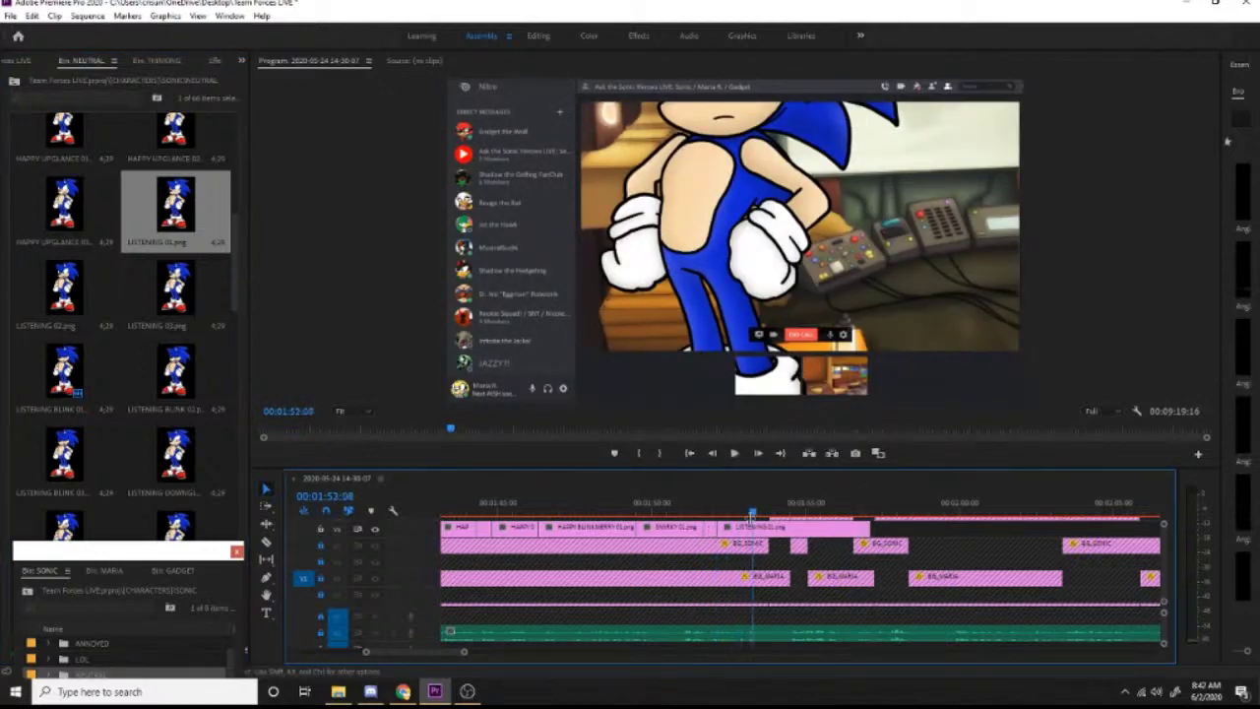
left_click(751, 515)
left_click_drag(716, 510, 746, 513)
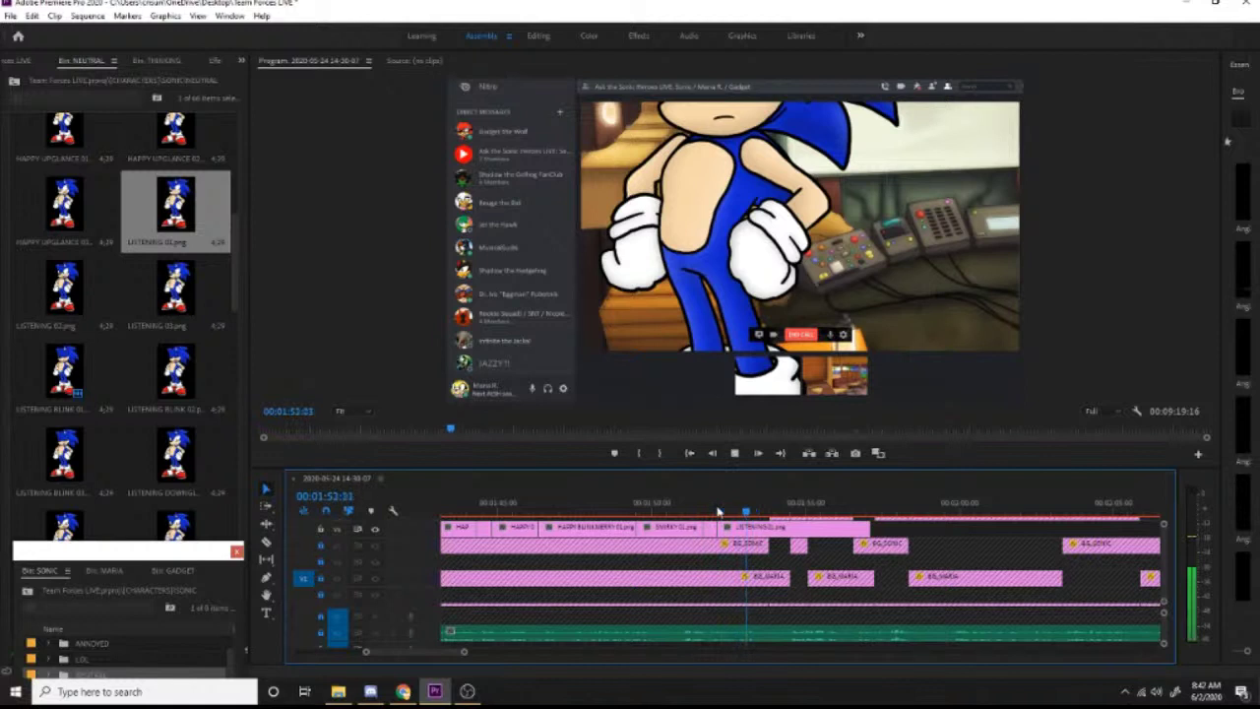
left_click_drag(218, 548, 245, 352)
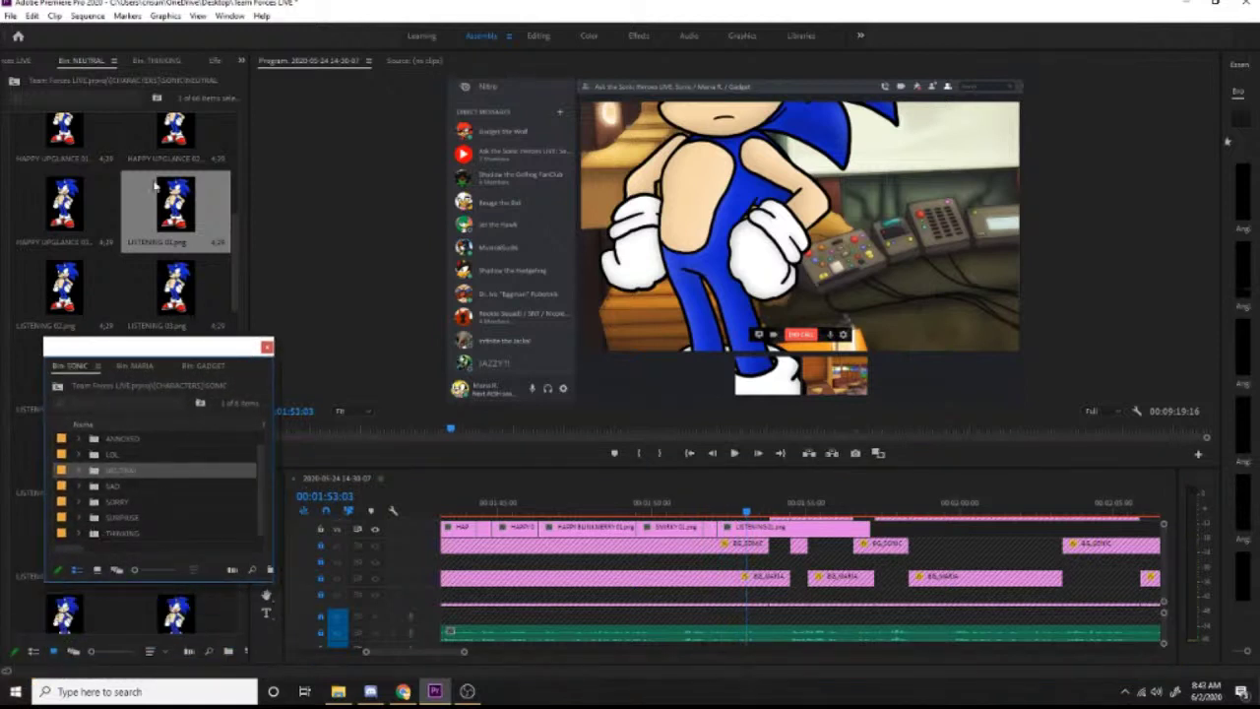
left_click(156, 62)
left_click_drag(224, 364, 180, 547)
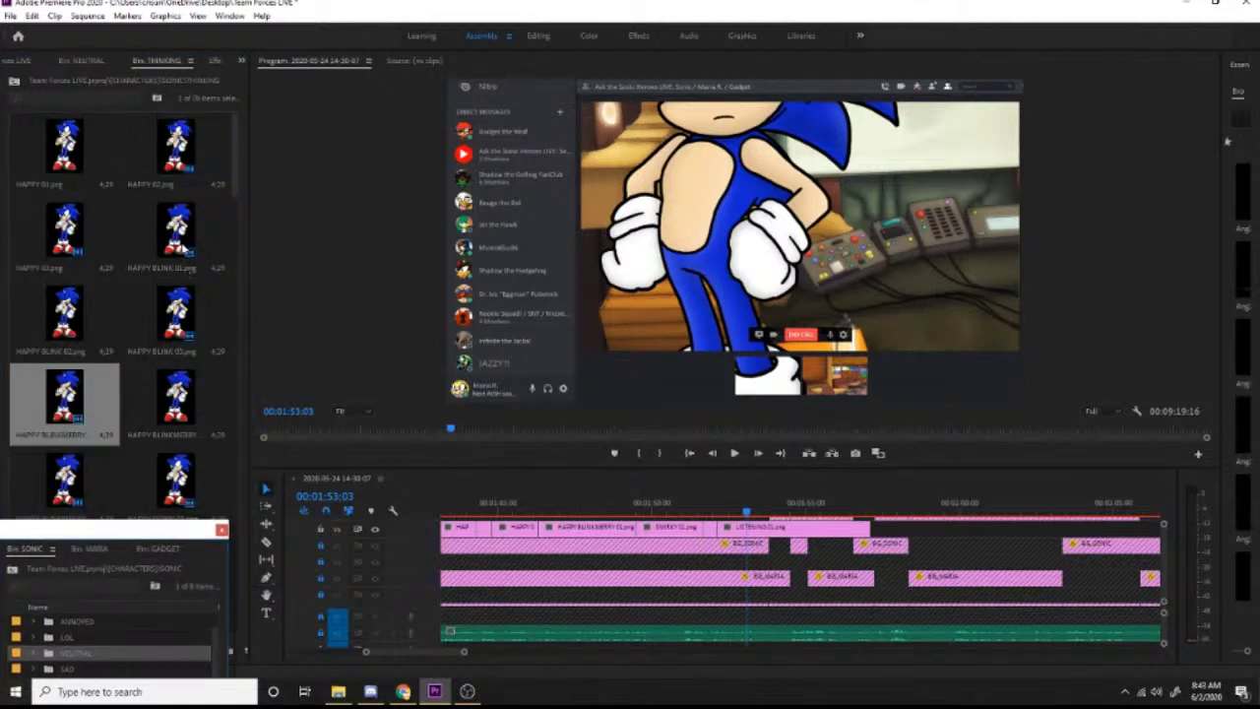
Step: Add THINKING's HAPPY DOWN 01.png to Sonic's track at 00:01:53:03 and trim its end to the end of the BG_SONIC section
scroll(181, 250, "down", 2)
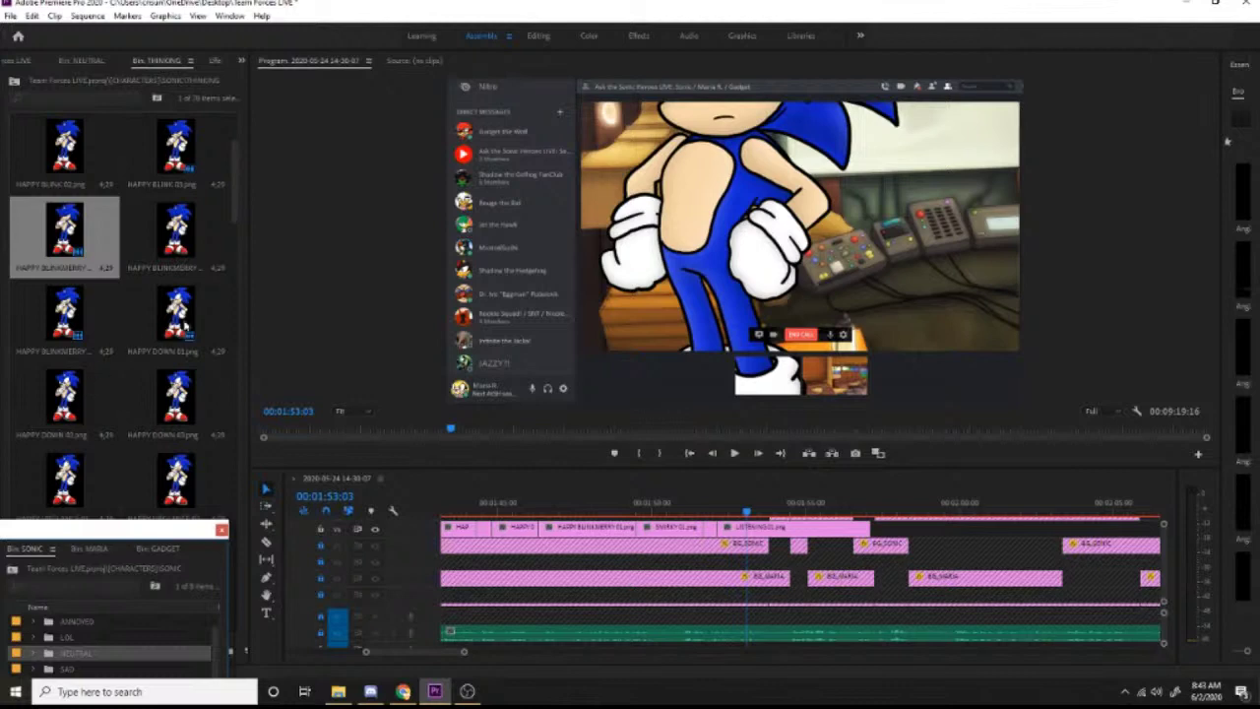
left_click(184, 313)
key(".")
key("space")
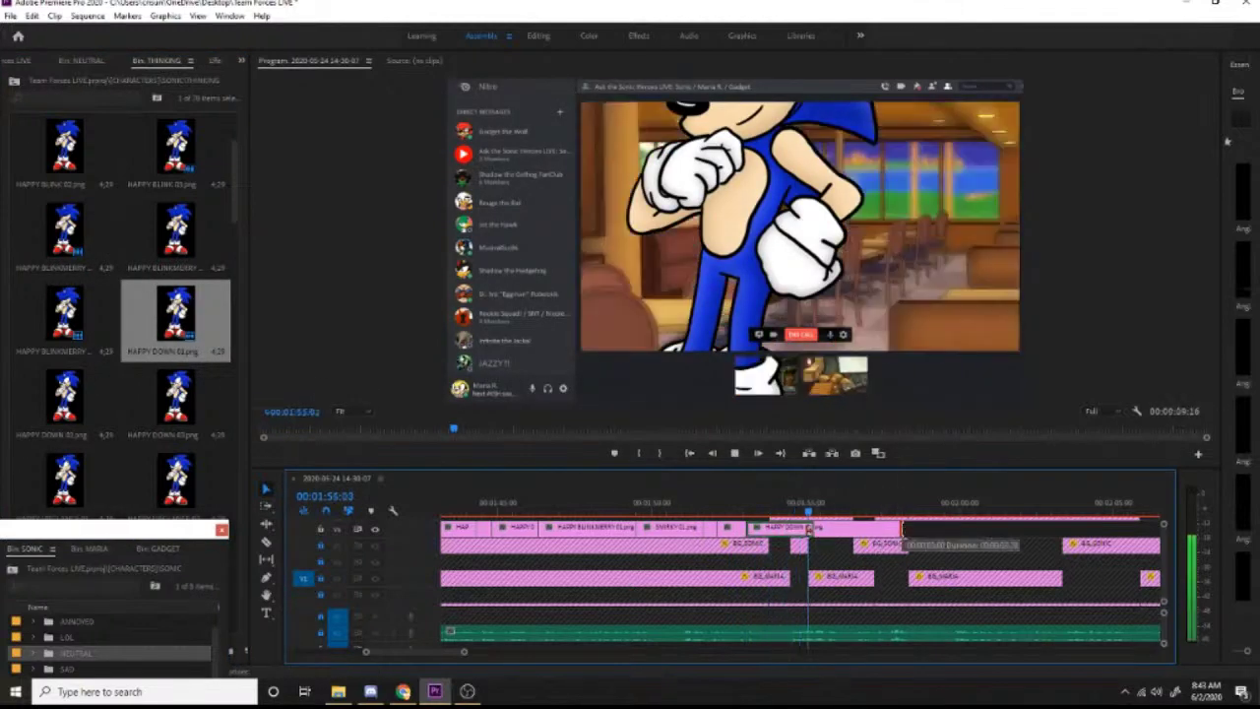
key("ctrl+z")
Step: Play on past 00:01:54 and place HAPPY DOWN 01.png over the short BG_SONIC section before 00:01:55, trimmed to that section's length
left_click(765, 511)
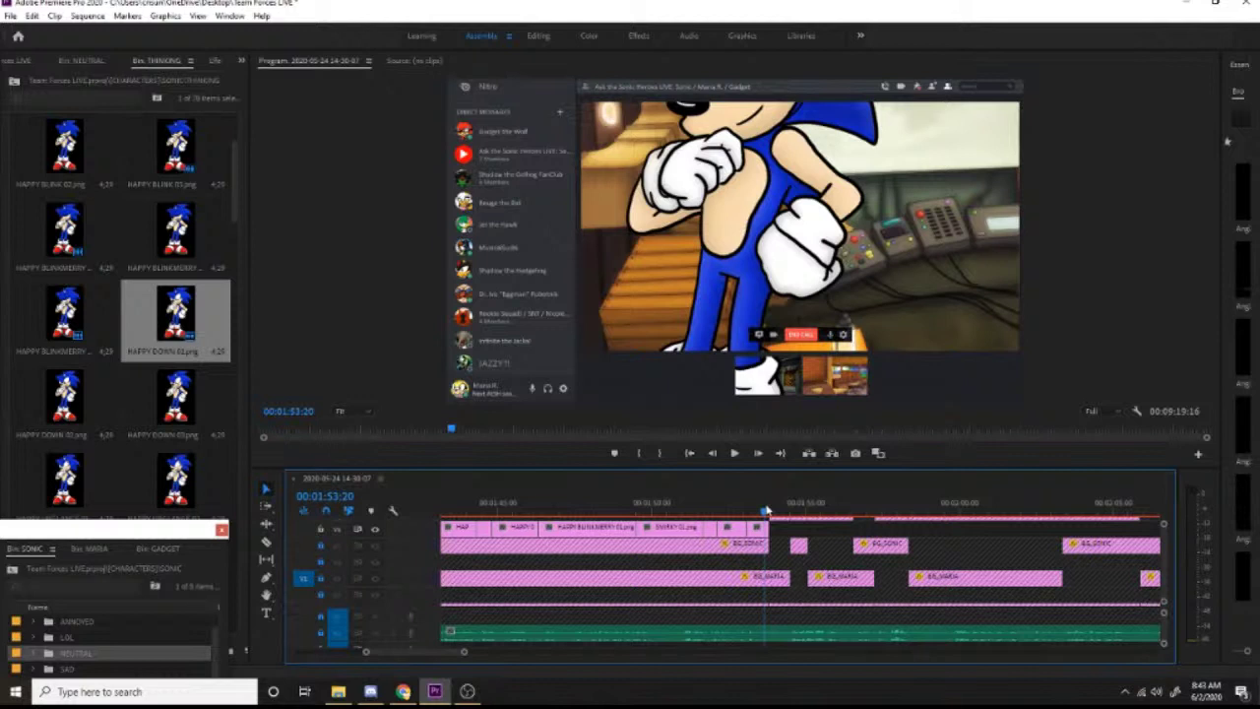
key("space")
key("space")
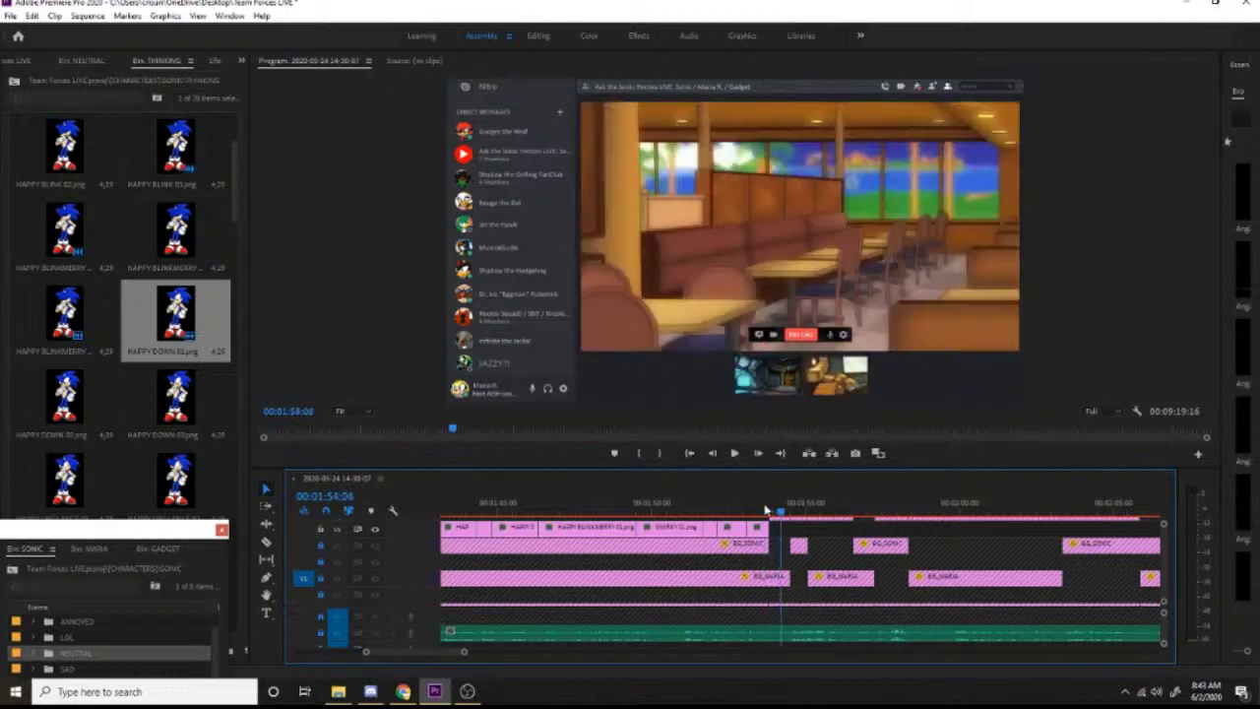
key("space")
key("space")
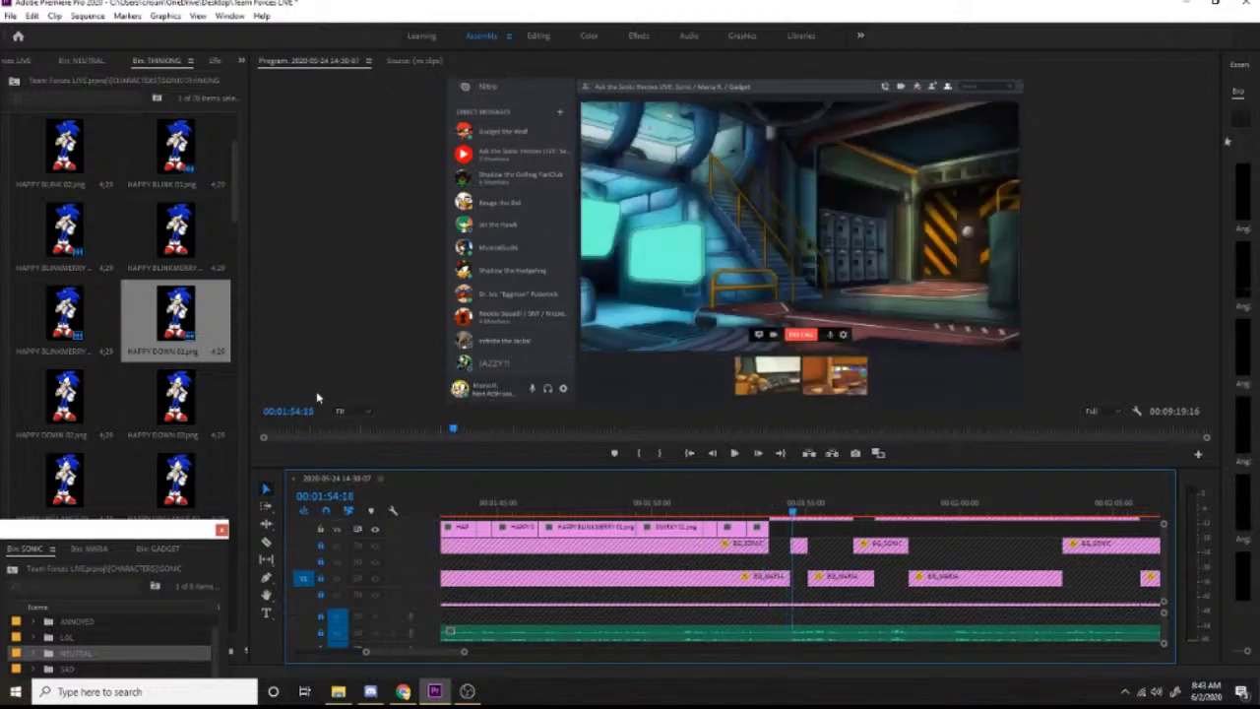
left_click_drag(182, 315, 777, 529)
key("space")
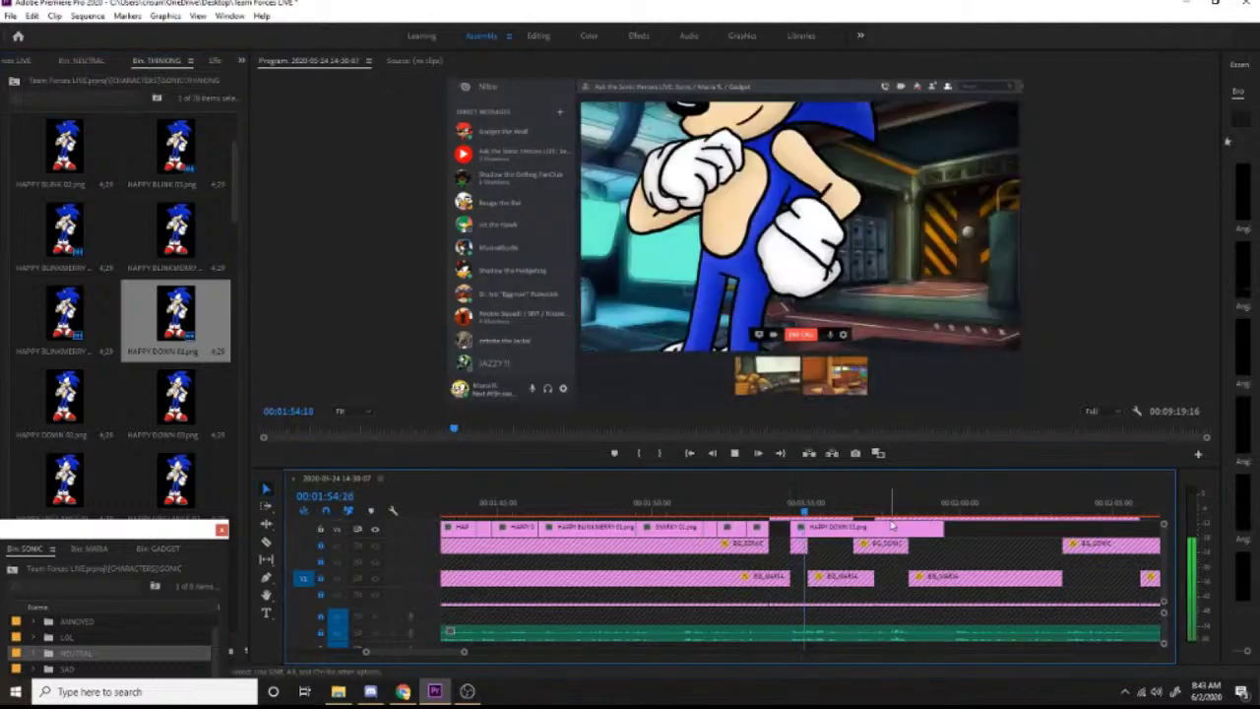
left_click_drag(941, 528, 807, 528)
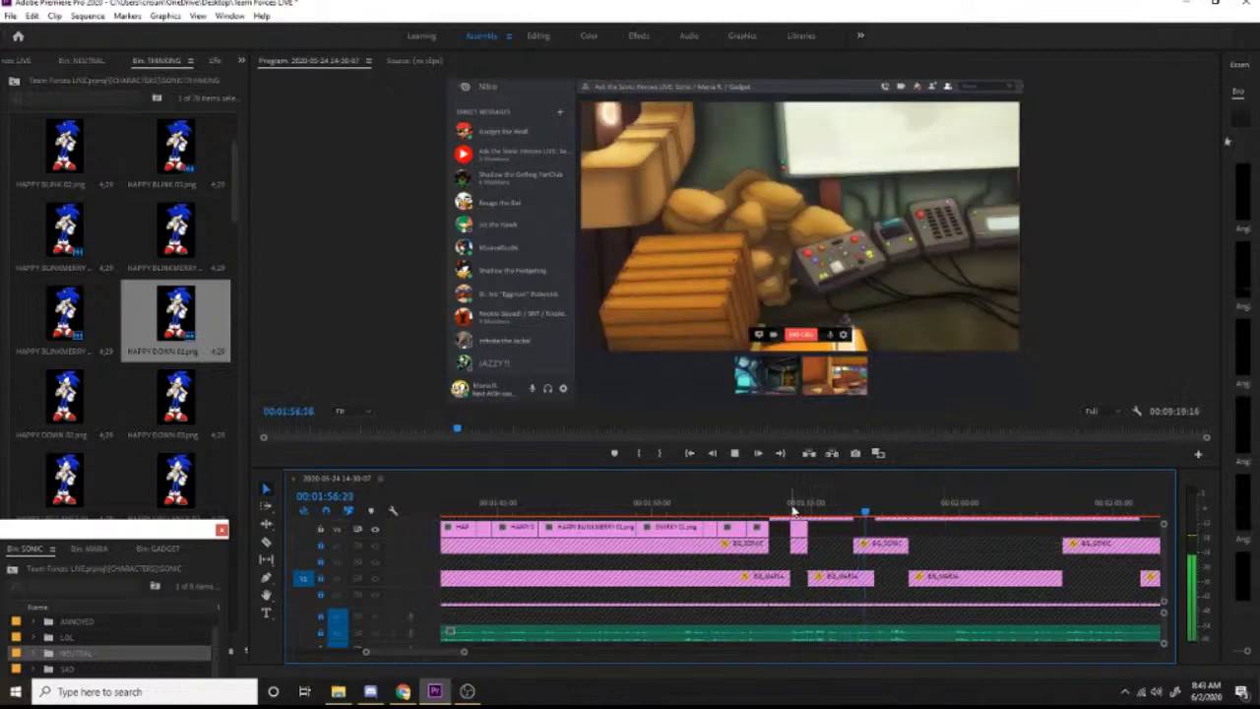
Step: Replay the short BG_SONIC section and shorten its HAPPY DOWN 01.png clip to end at 00:01:54:29
left_click(794, 510)
key("space")
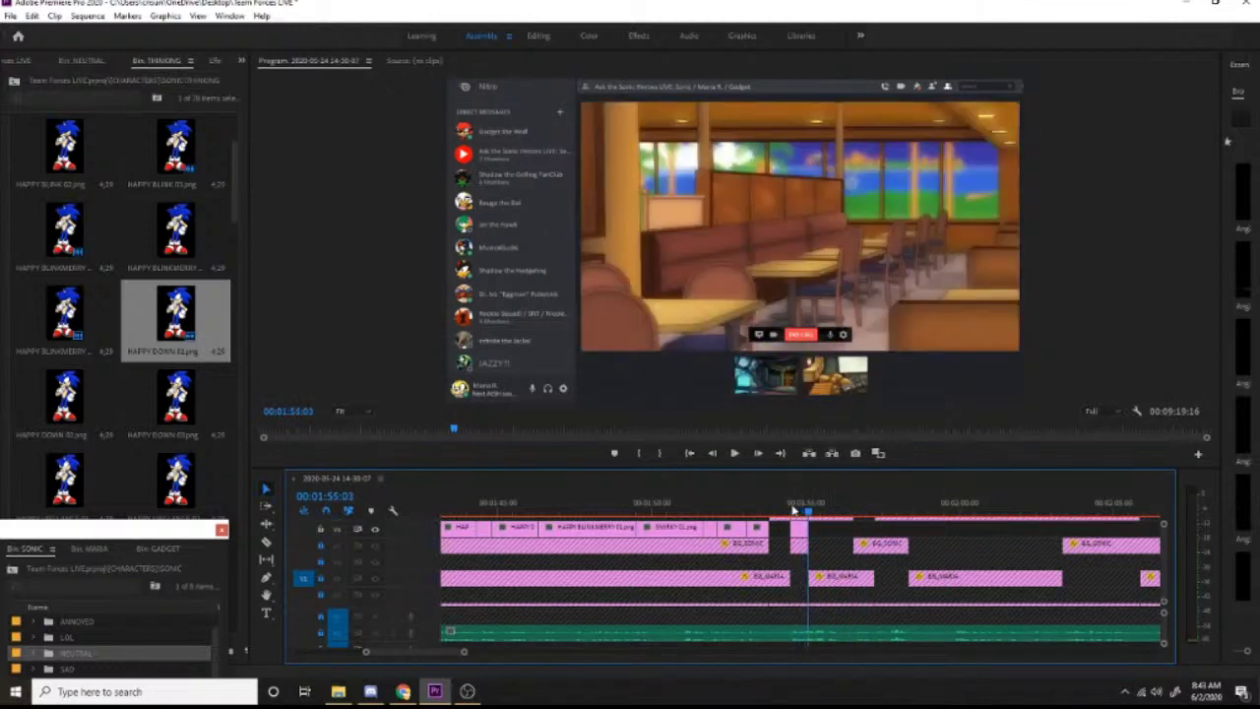
left_click(801, 510)
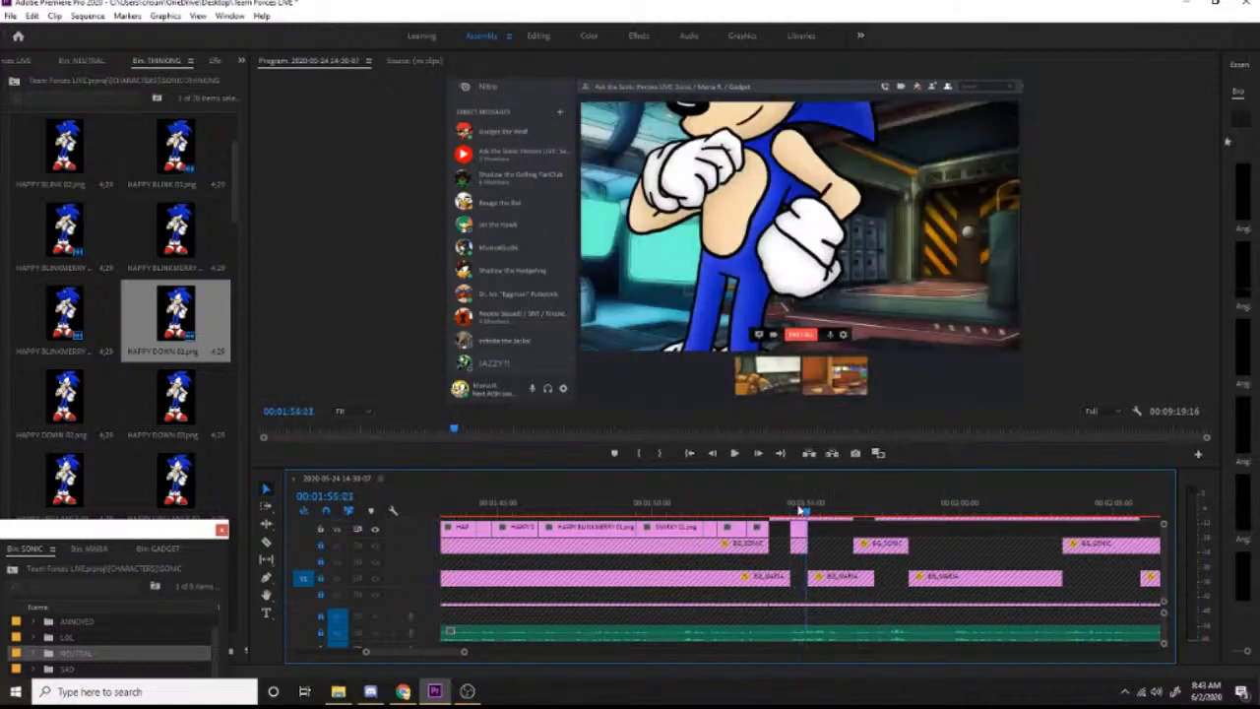
left_click_drag(805, 512, 802, 511)
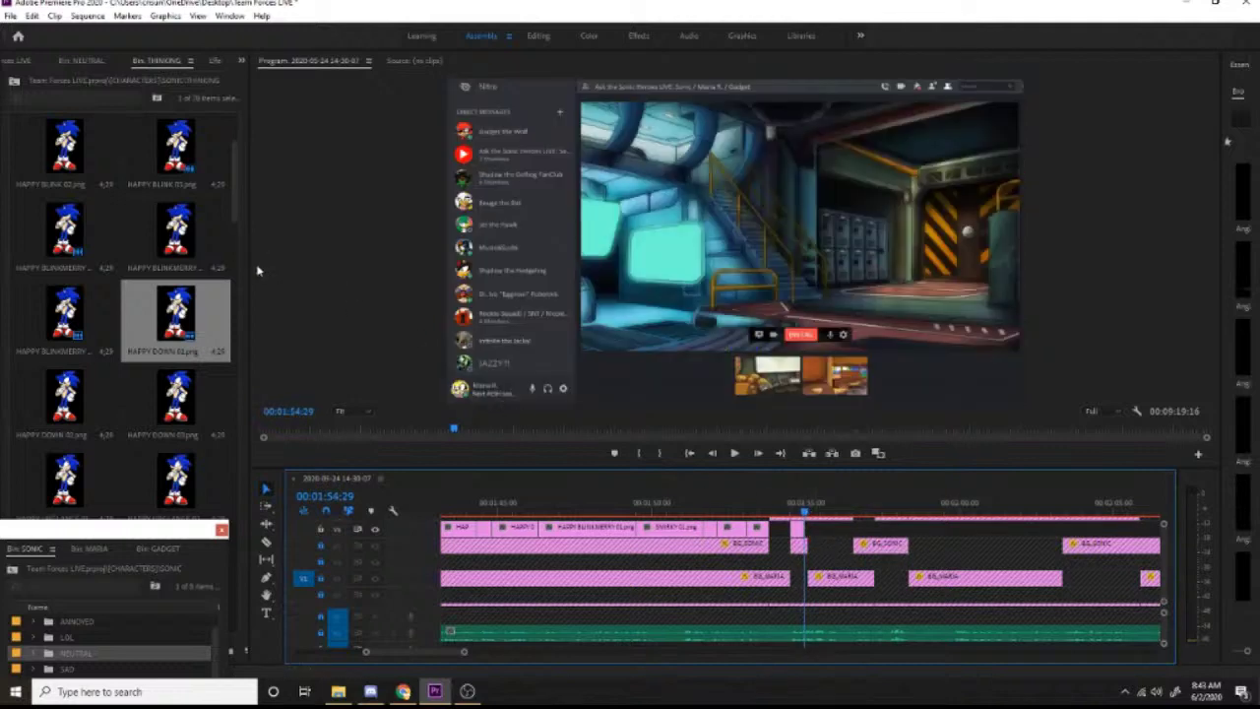
Step: Add HAPPY DOWN 02.png at 00:01:54:29 on Sonic's track and trim it to the end of the short BG_SONIC section
left_click(69, 393)
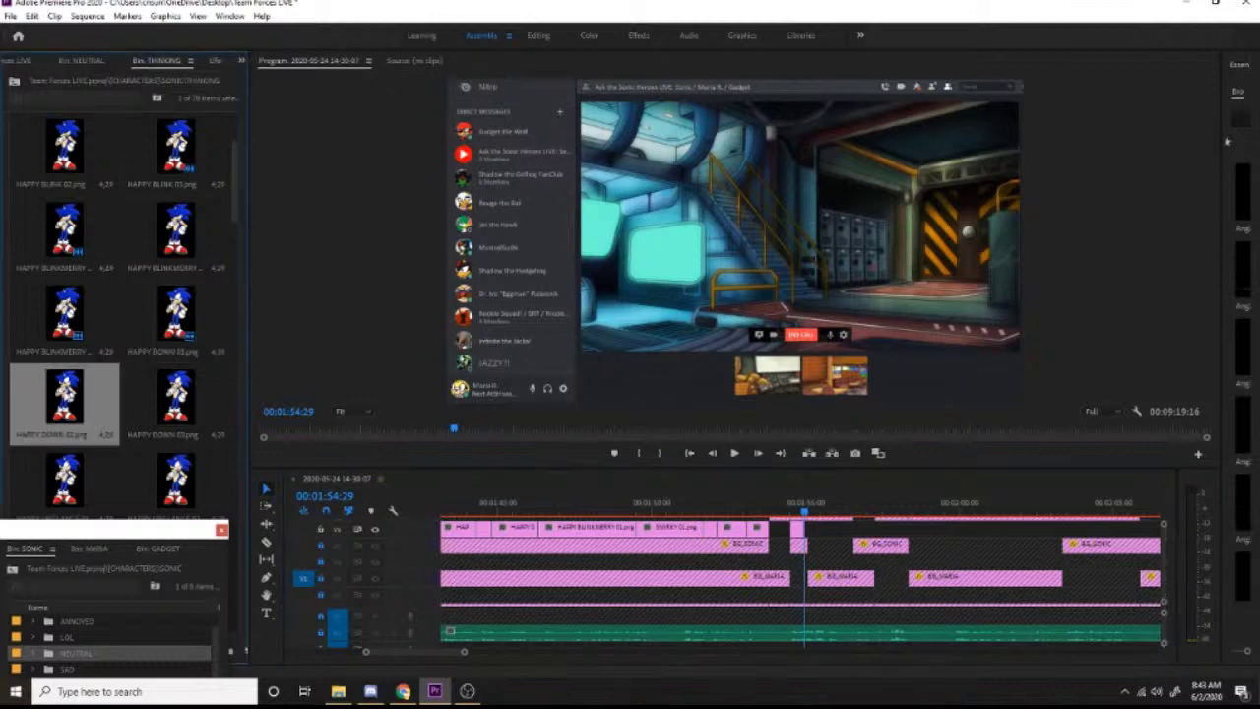
left_click_drag(737, 509, 801, 534)
left_click_drag(948, 529, 807, 529)
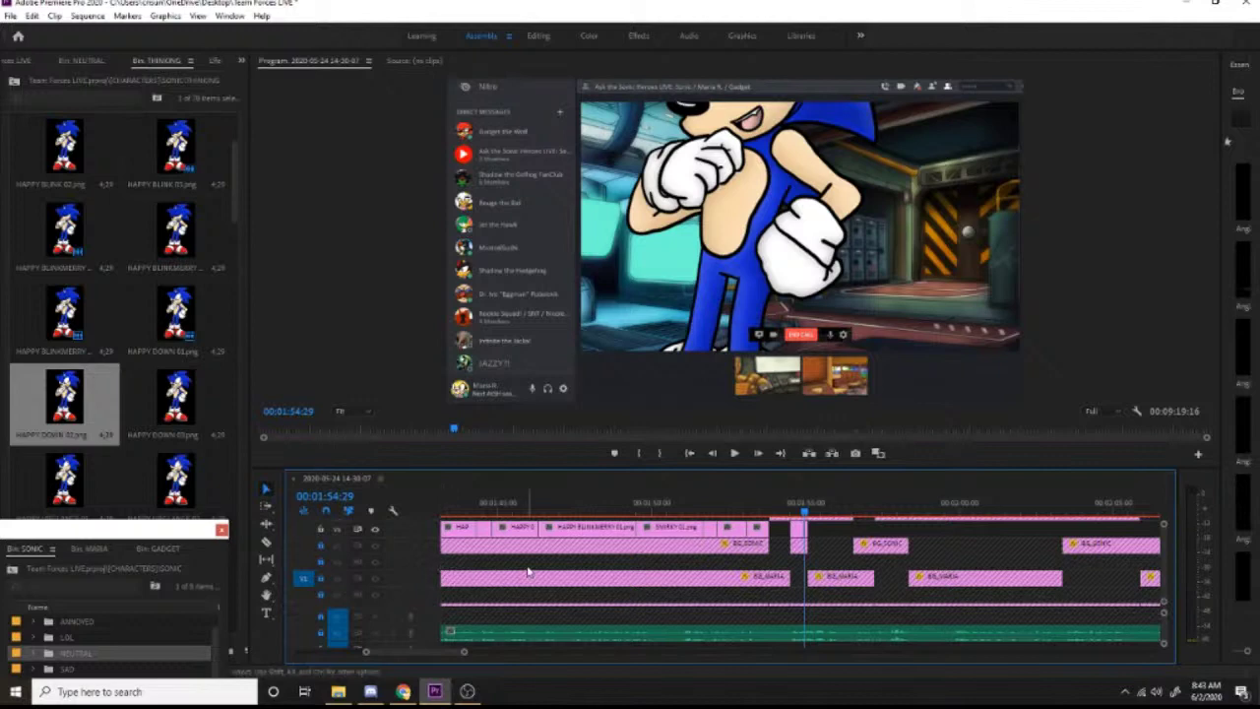
Step: Enlarge the timeline to show the lower tracks and unlock track V2
scroll(529, 571, "down", 1)
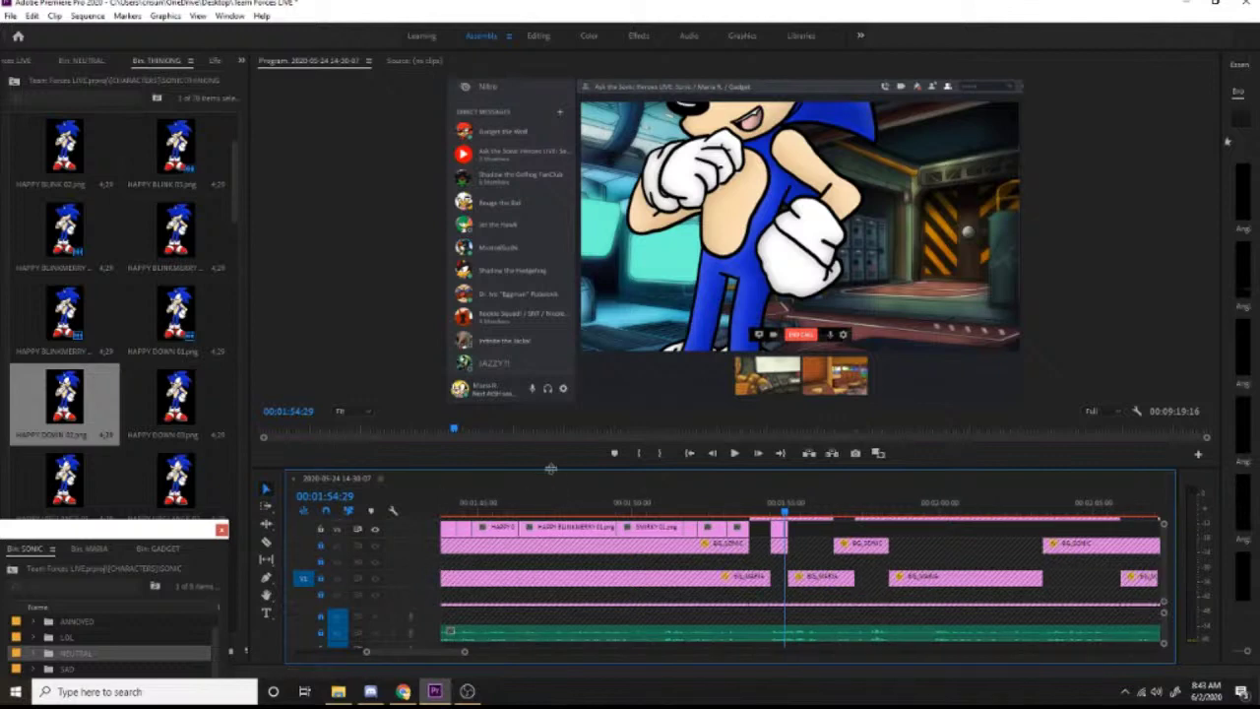
left_click_drag(551, 470, 551, 435)
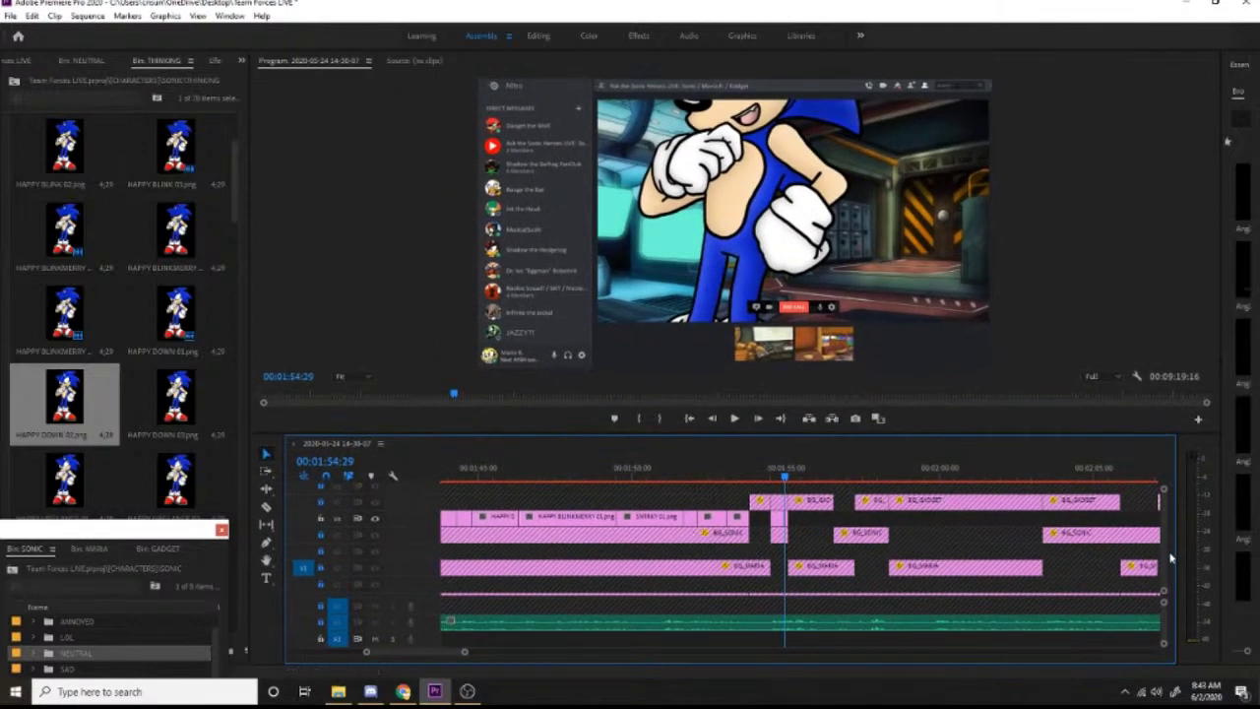
scroll(1171, 559, "down", 2)
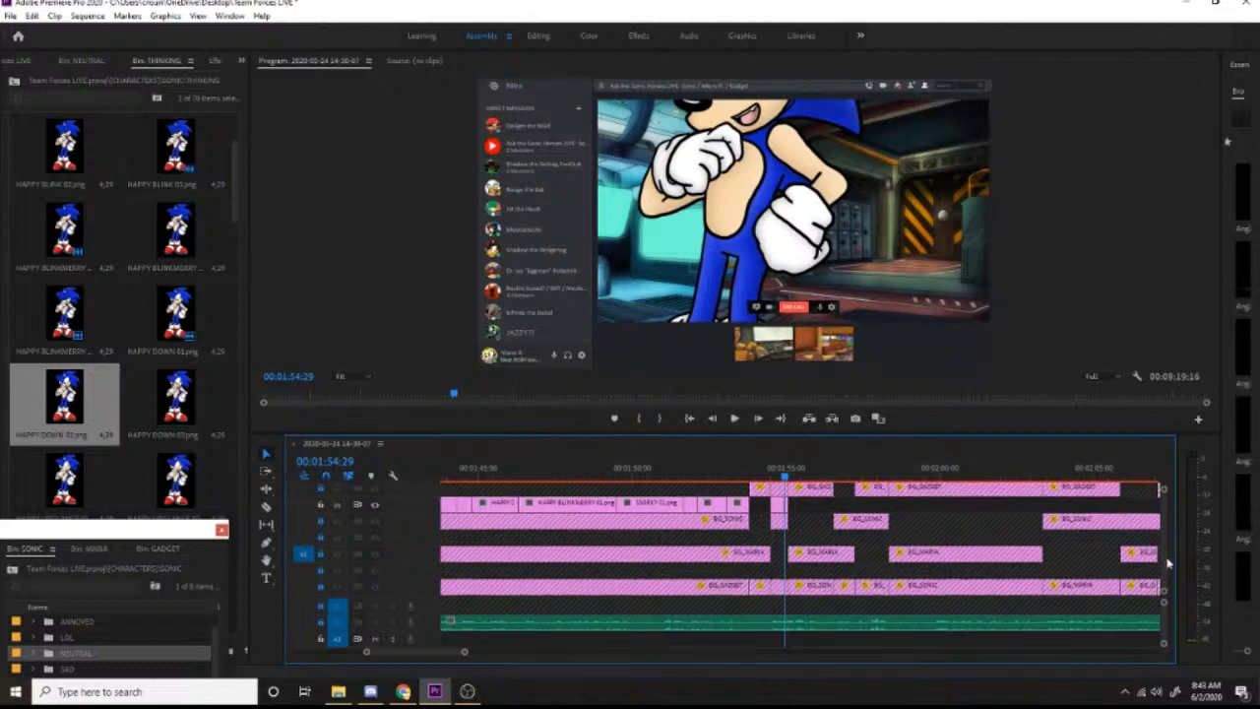
scroll(1168, 559, "up", 3)
scroll(1167, 559, "down", 3)
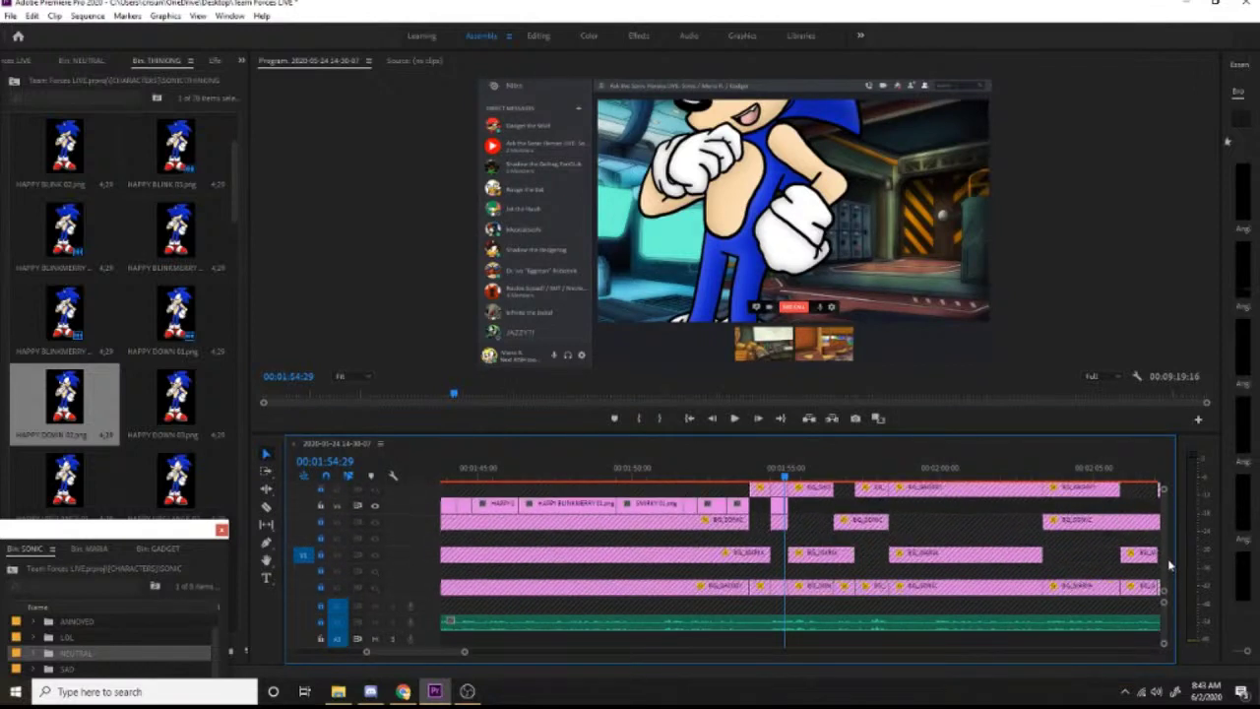
scroll(1170, 564, "down", 1)
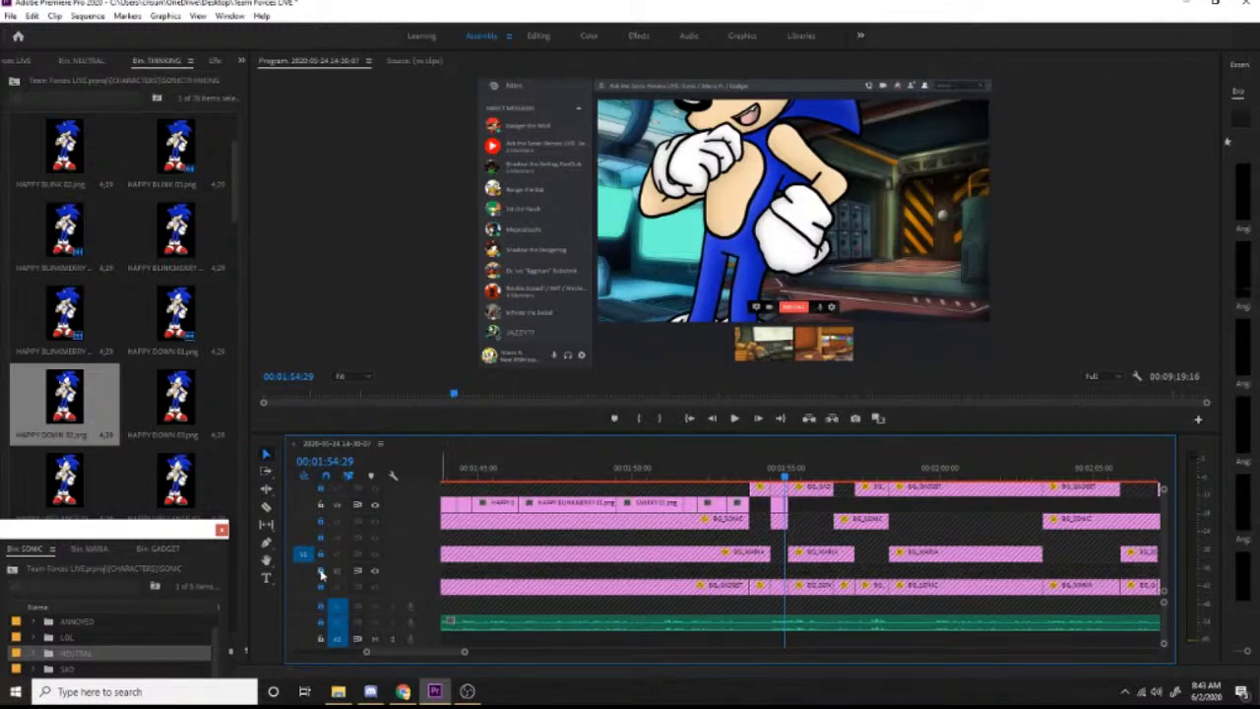
Step: Add HAPPY DOWN 01.png to V2 after the long BG_SONIC section ends and trim it to the start of the short BG_SONIC section
left_click(104, 420)
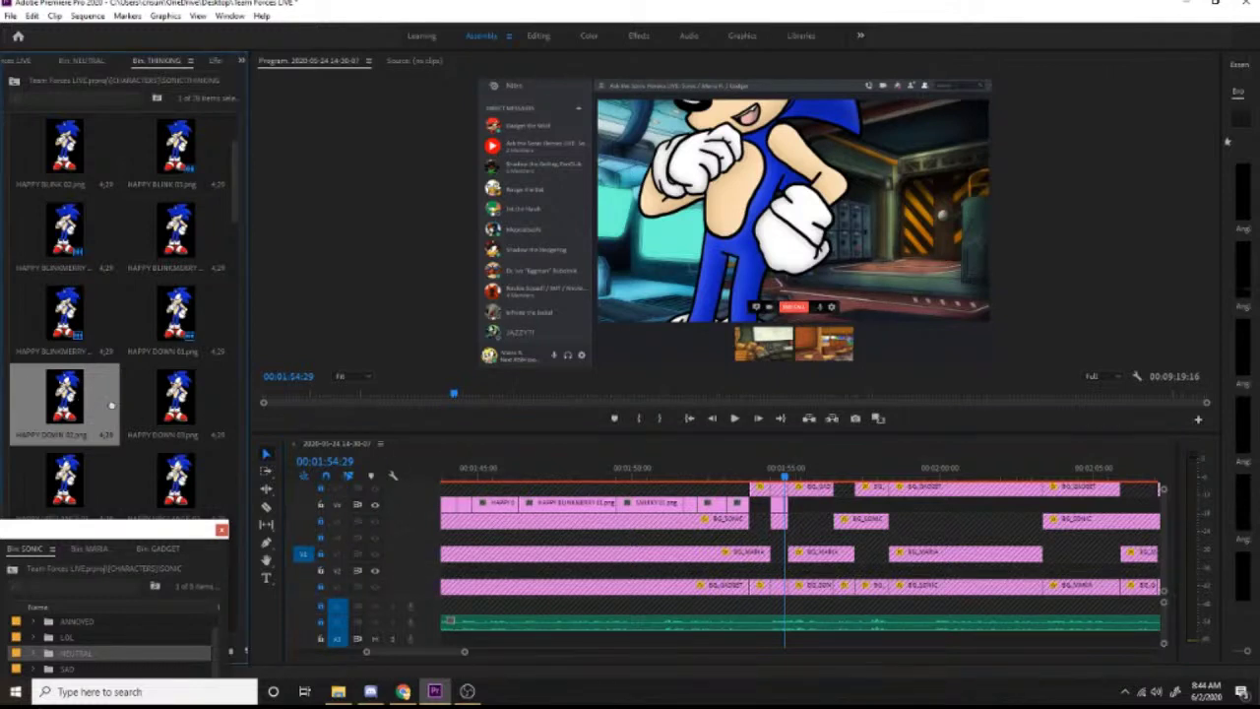
left_click_drag(181, 317, 760, 584)
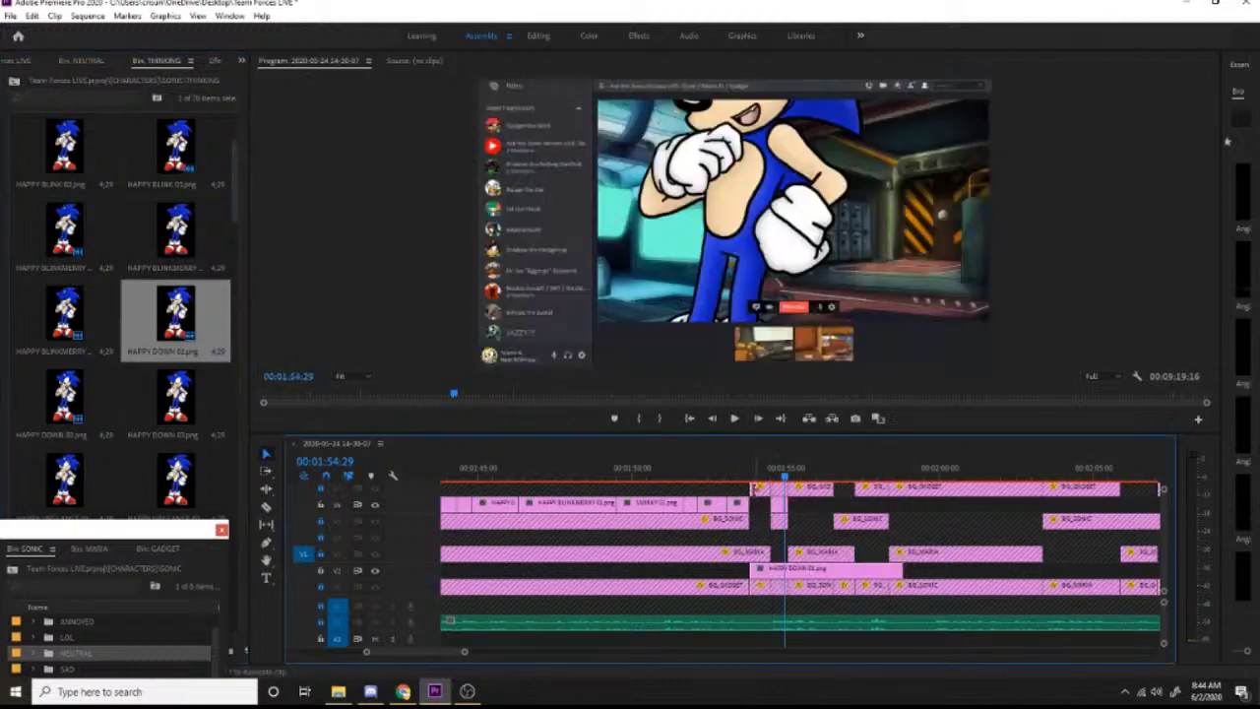
left_click(744, 473)
key("space")
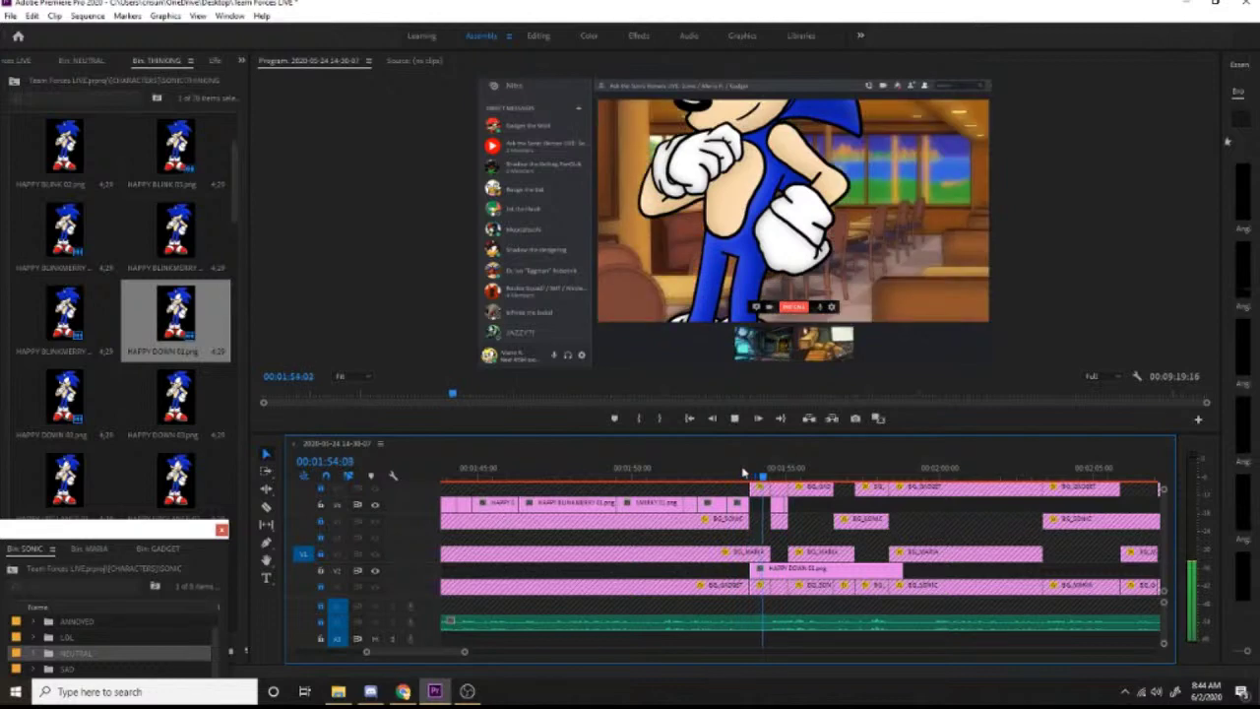
left_click_drag(898, 569, 768, 569)
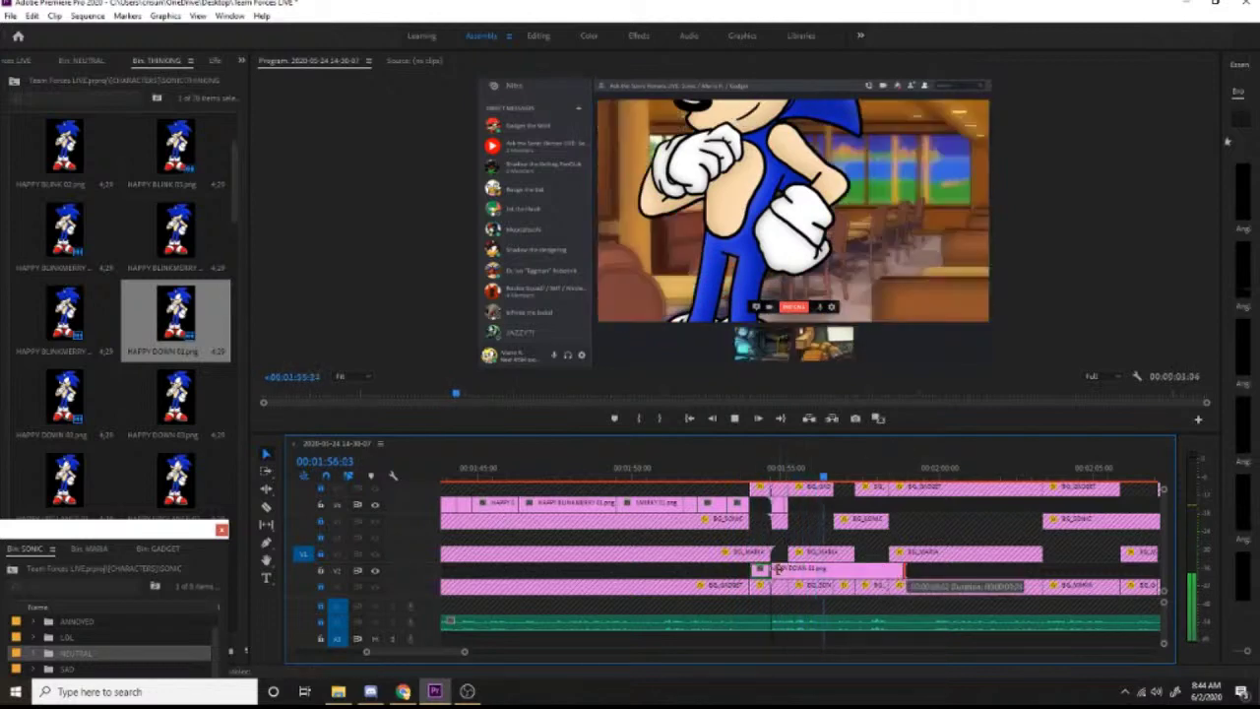
Step: Replay up to 00:01:55:00 and add HAPPY DOWN 02.png to V2 right after the short BG_SONIC section
left_click(748, 466)
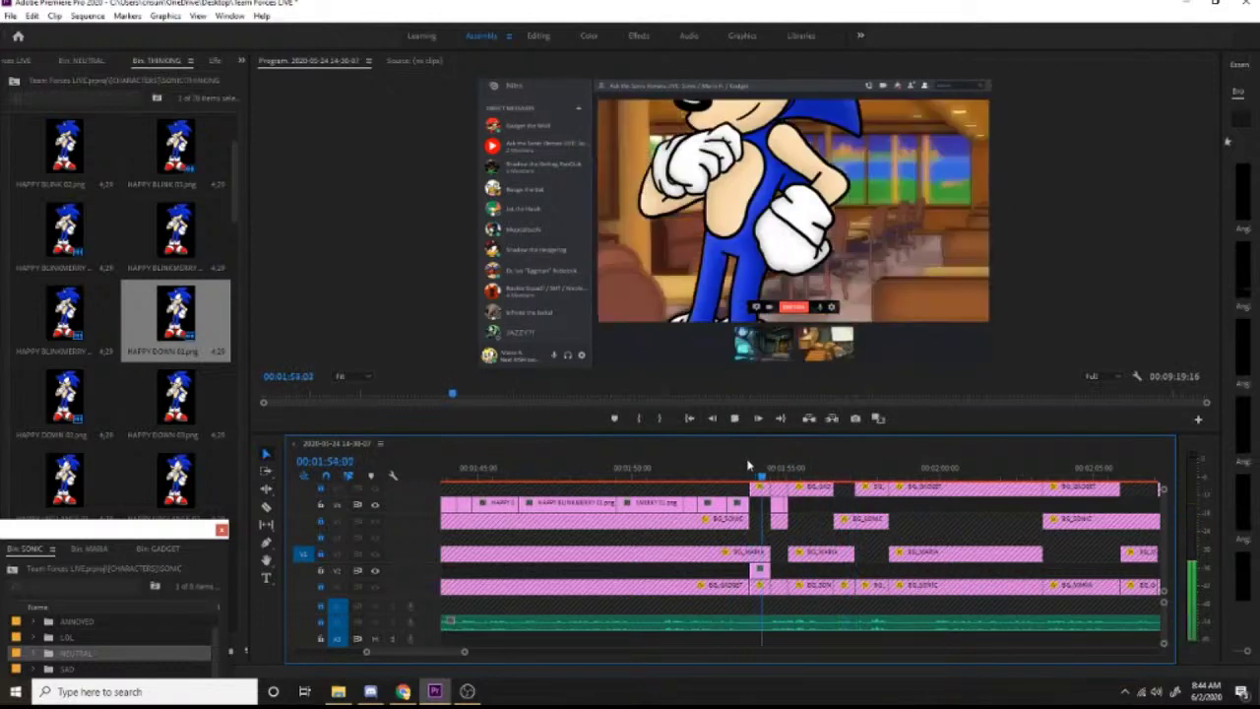
key("space")
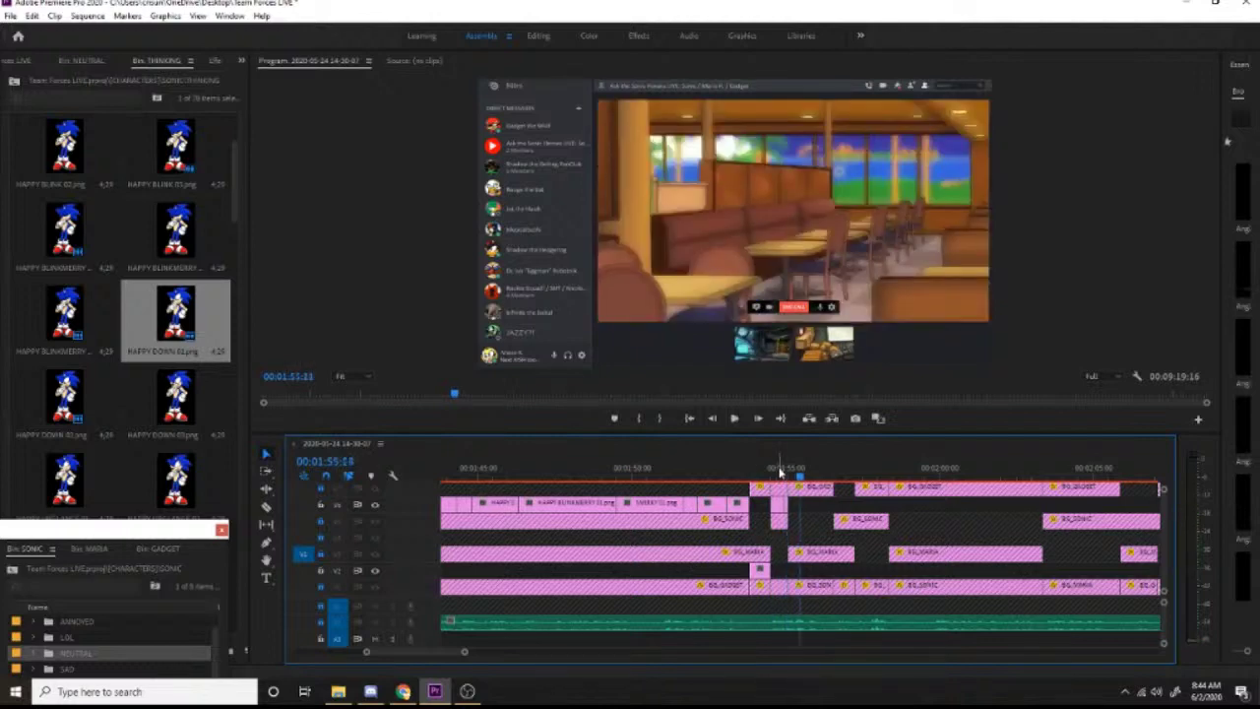
left_click_drag(777, 472, 789, 477)
left_click(785, 474)
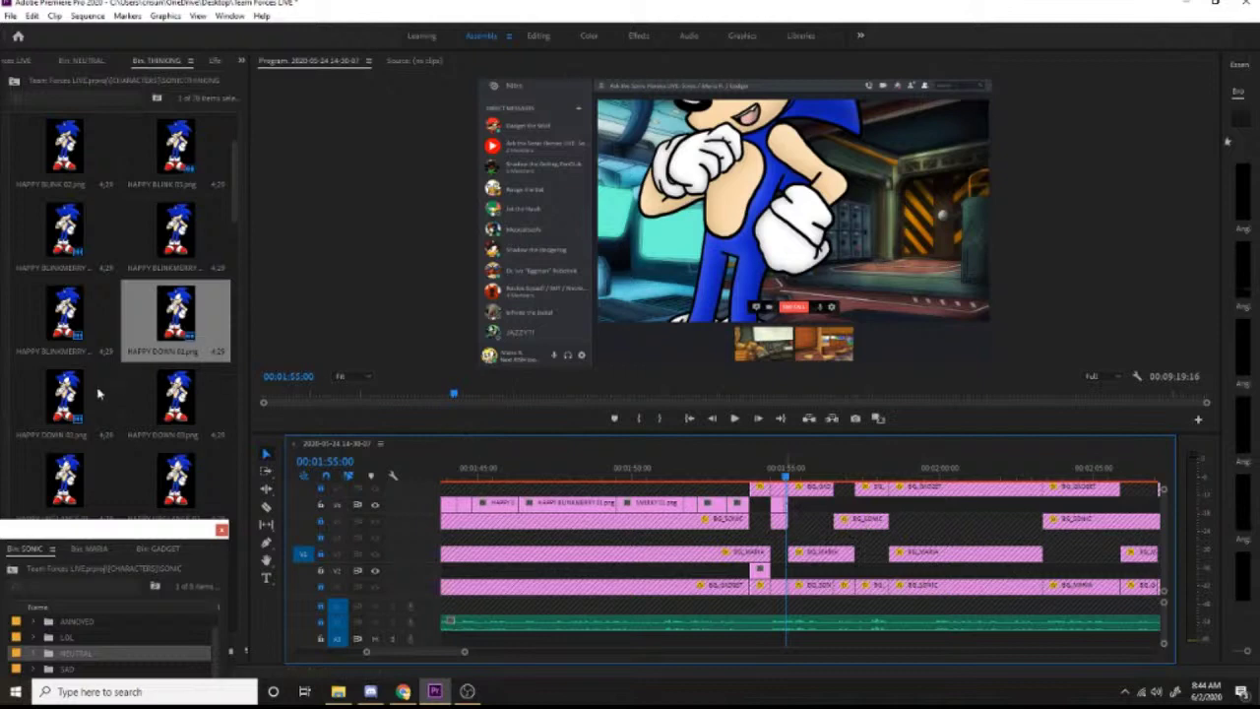
left_click_drag(65, 398, 802, 589)
Step: Play on to about 00:01:55:20 and add HAPPY DOWN 03.png there on V2
key("space")
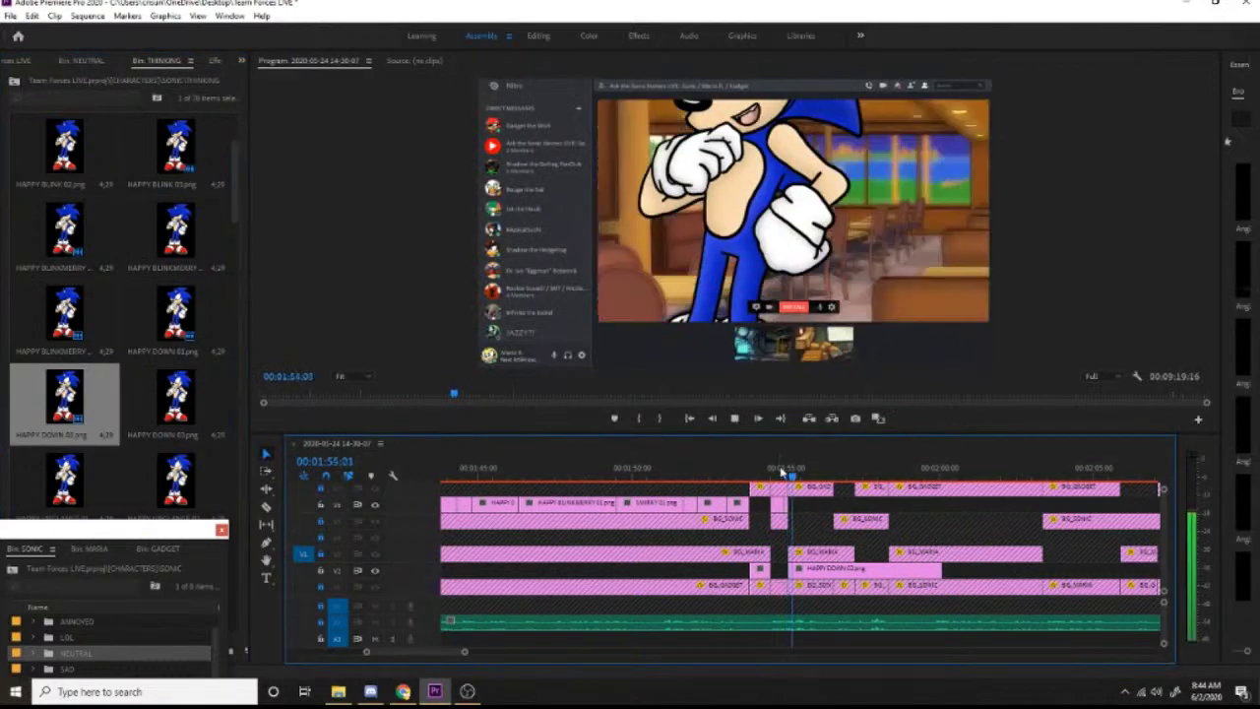
key("space")
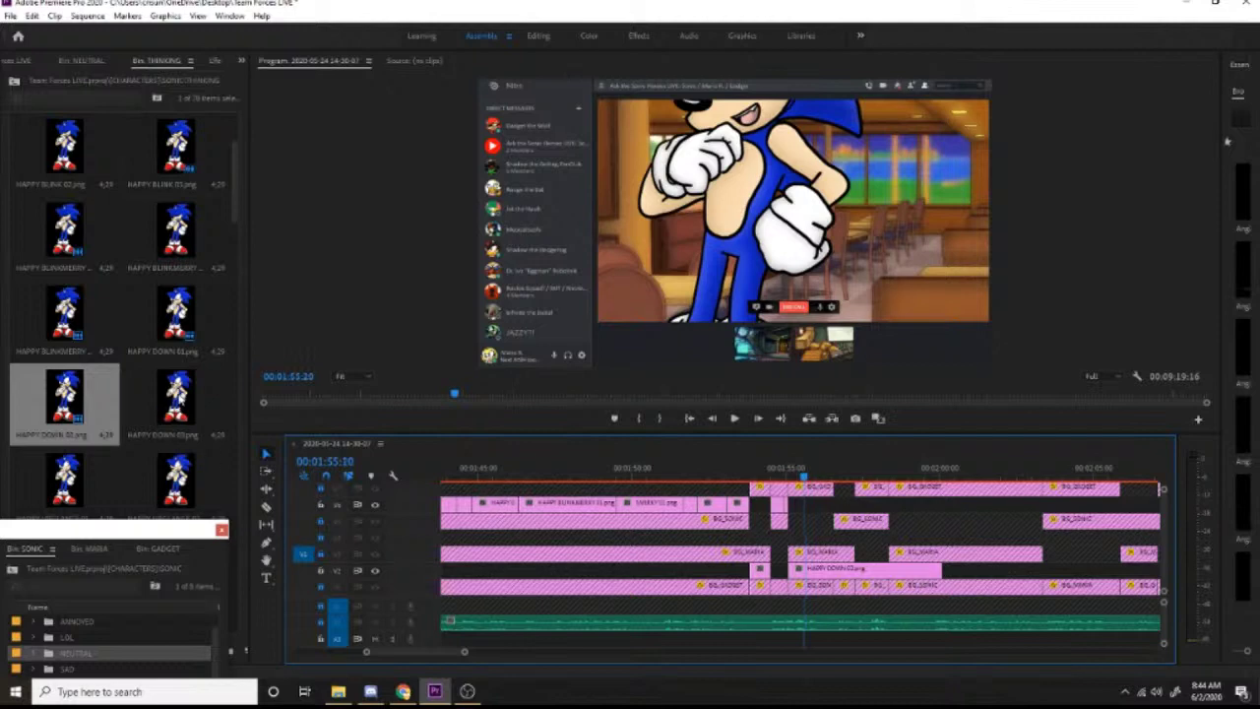
left_click_drag(178, 395, 831, 571)
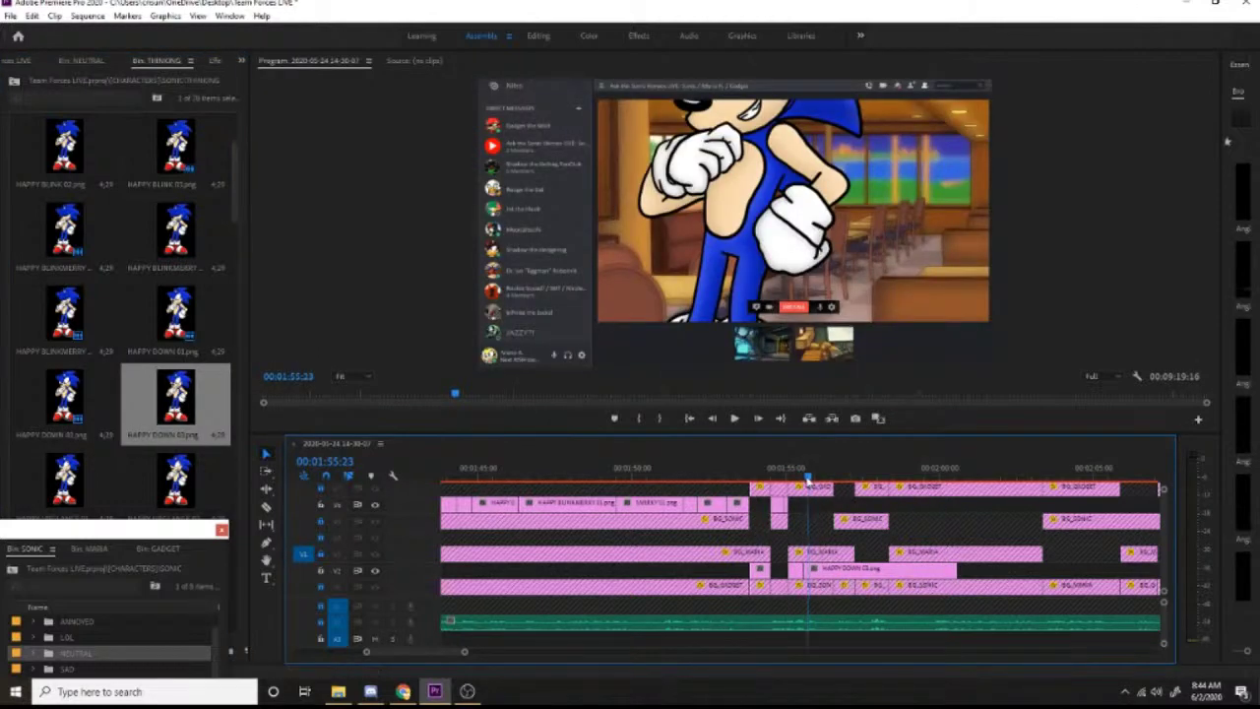
left_click_drag(790, 568, 812, 571)
Step: Add HAPPY BLINKMERRY 02.png at 00:01:55:23 and HAPPY BLINKMERRY 03.png at 00:01:56:00 on V2, trimming the last to the next BG_SONIC section's start
left_click_drag(207, 264, 820, 579)
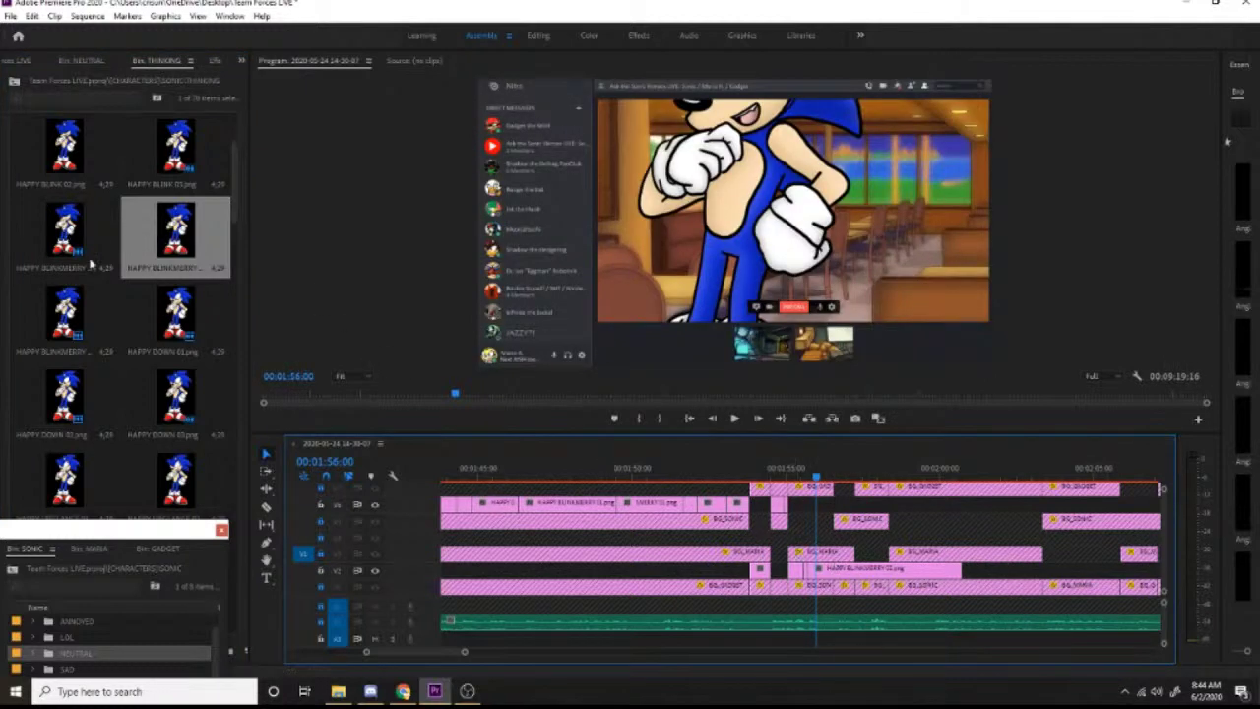
left_click_drag(81, 309, 839, 571)
key("space")
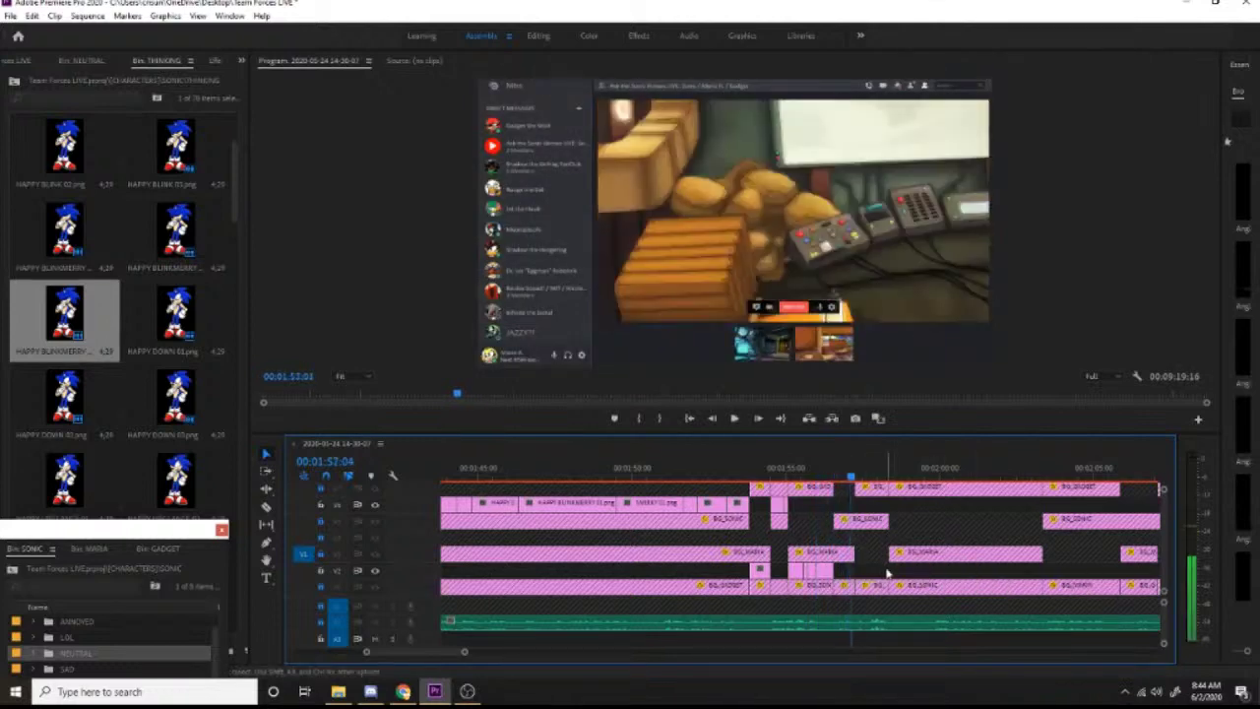
Step: Close the open THINKING and NEUTRAL bins and return the playhead to 00:01:34:13, the start of the long BG_GADGET section
left_click_drag(779, 468, 547, 500)
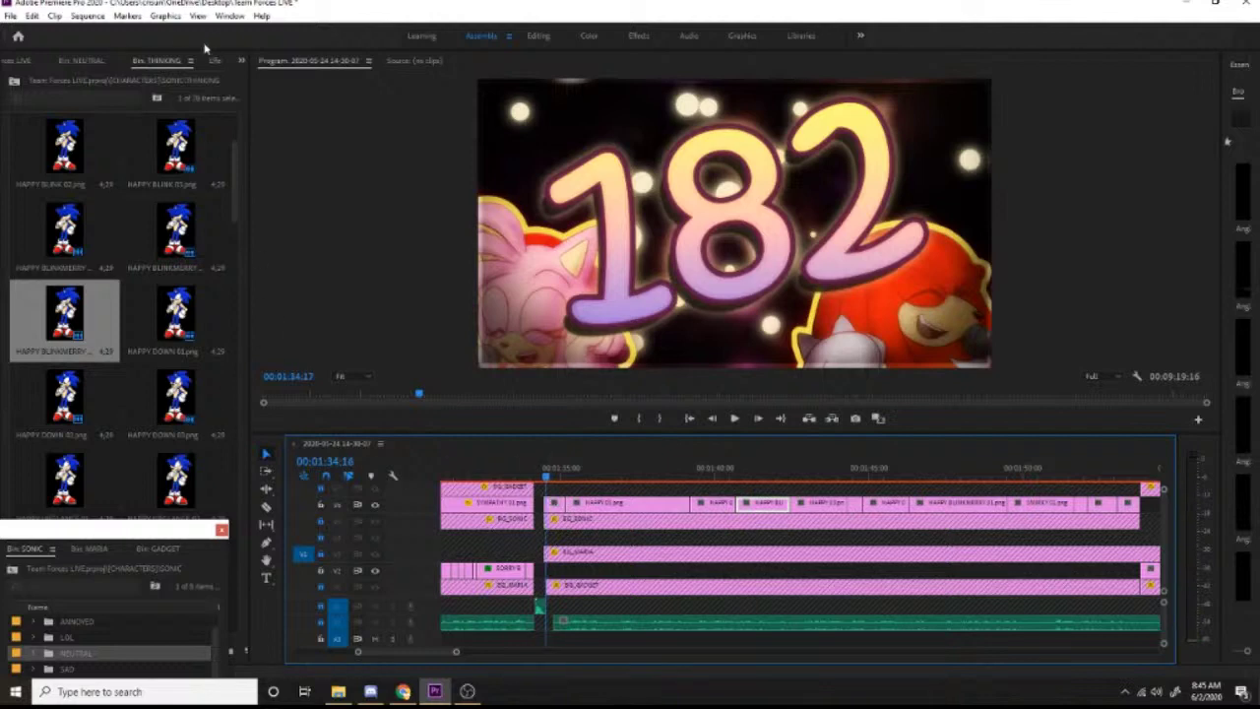
left_click(190, 60)
left_click(224, 66)
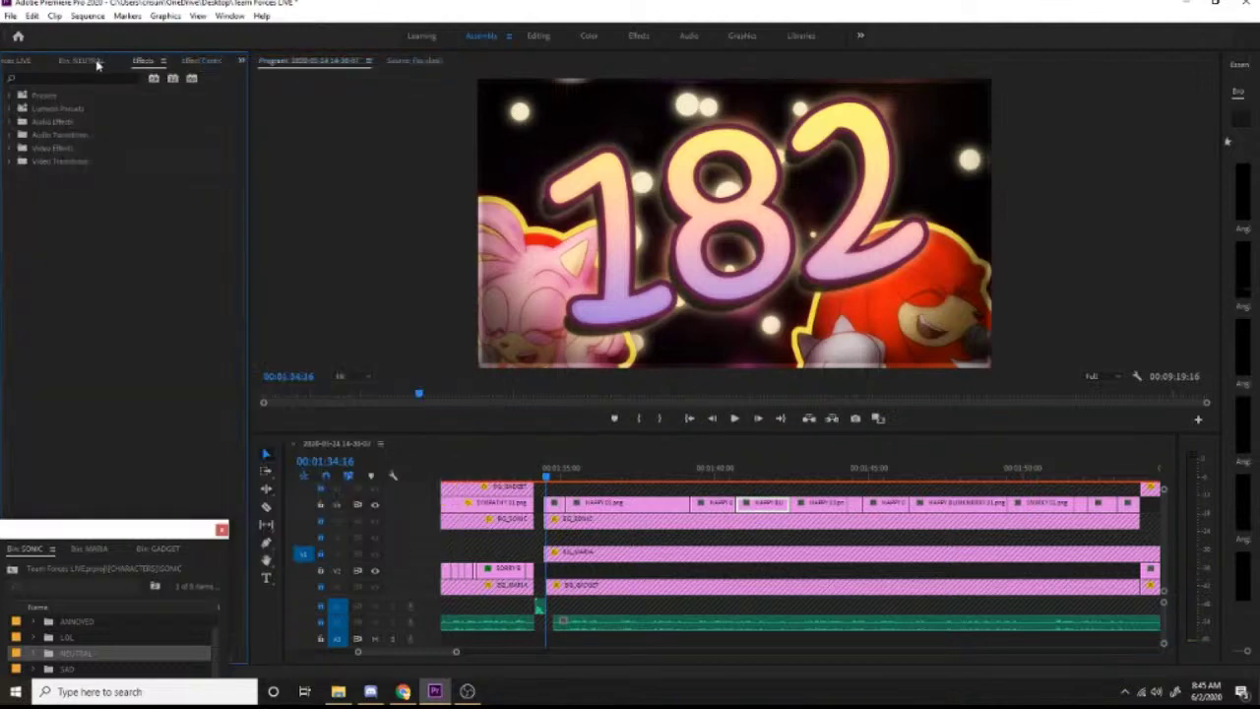
left_click(97, 63)
left_click(110, 60)
left_click(168, 63)
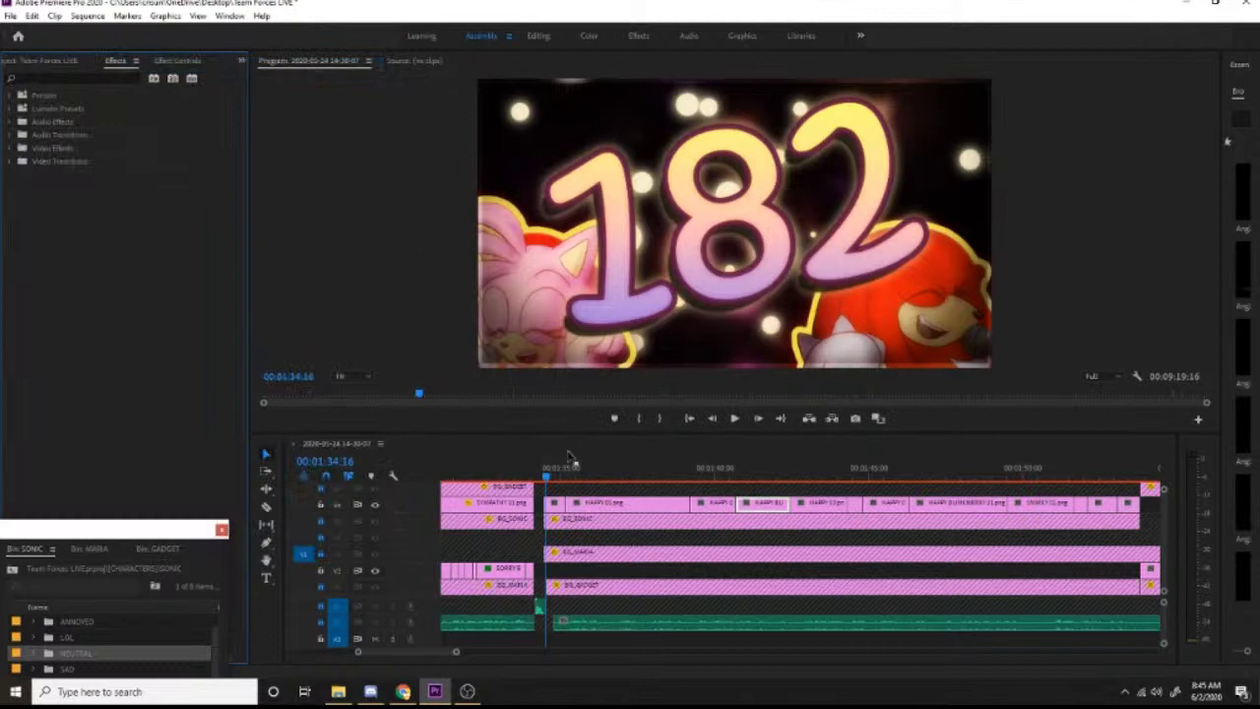
left_click(540, 477)
left_click_drag(543, 476, 545, 476)
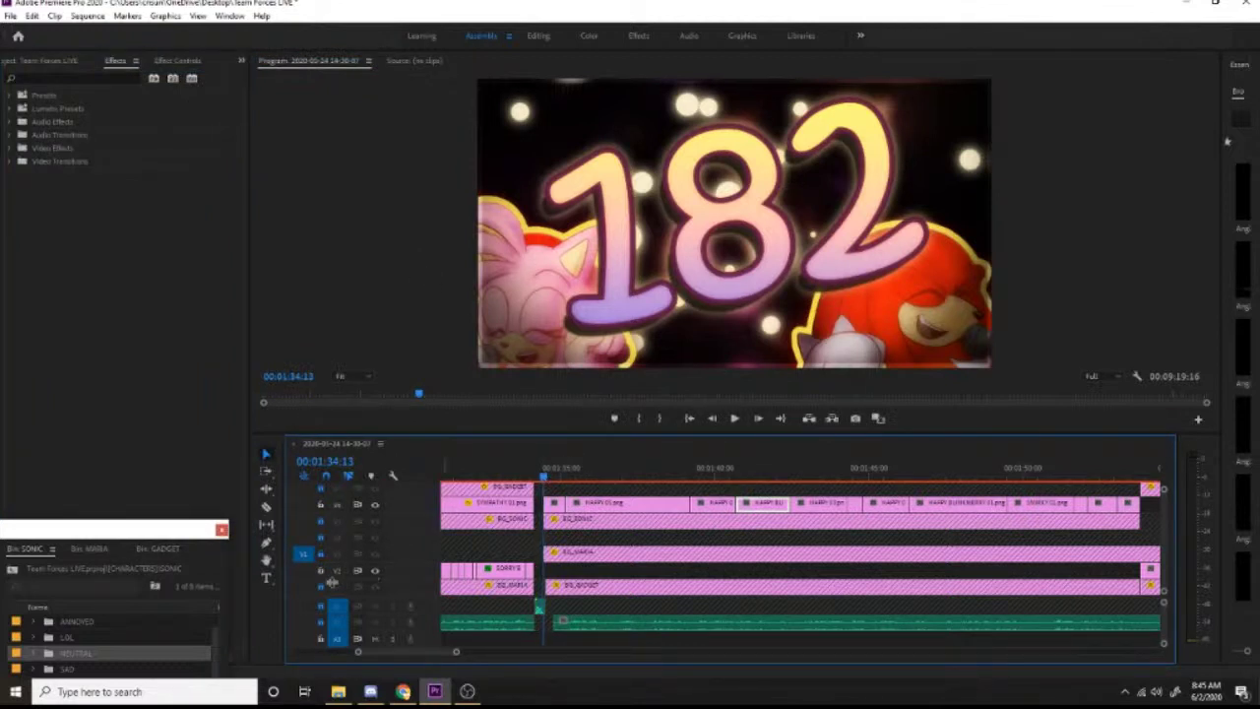
left_click(448, 574)
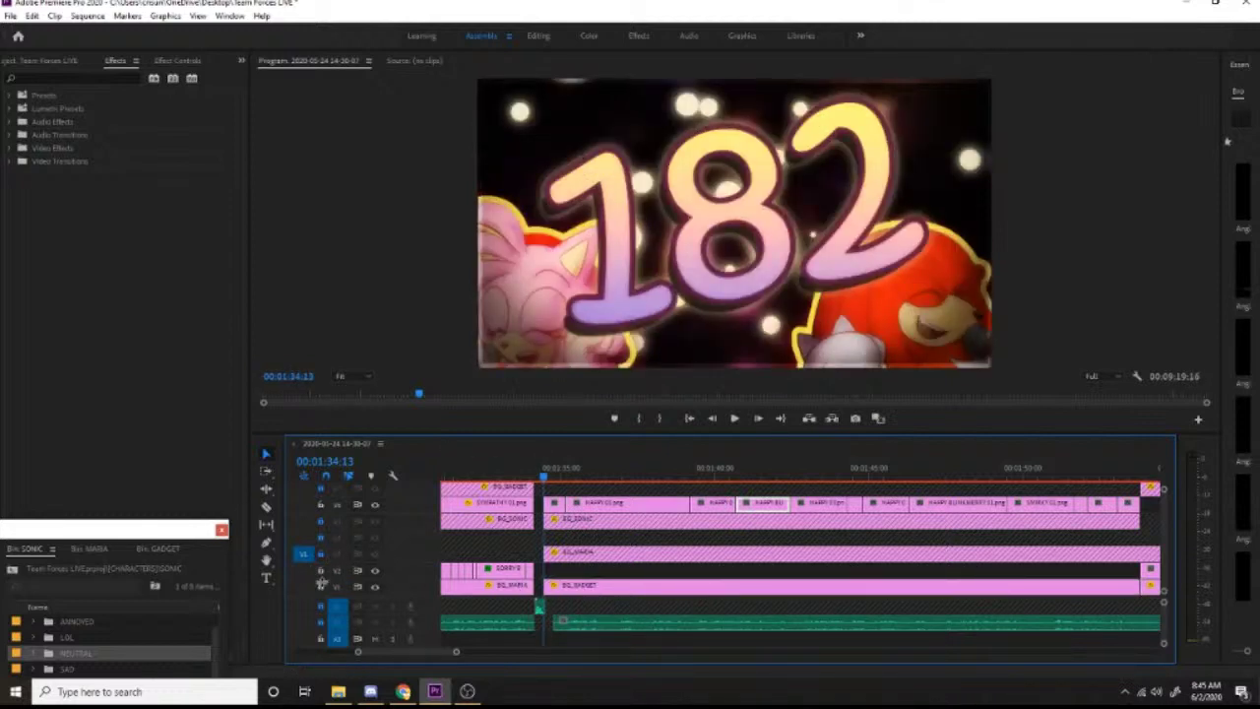
Step: Open Gadget's NEUTRAL bin and place HAPPY 03.png on V2 at the start of the long BG_GADGET section, replacing it with HAPPY 01.png
left_click_drag(185, 547, 224, 222)
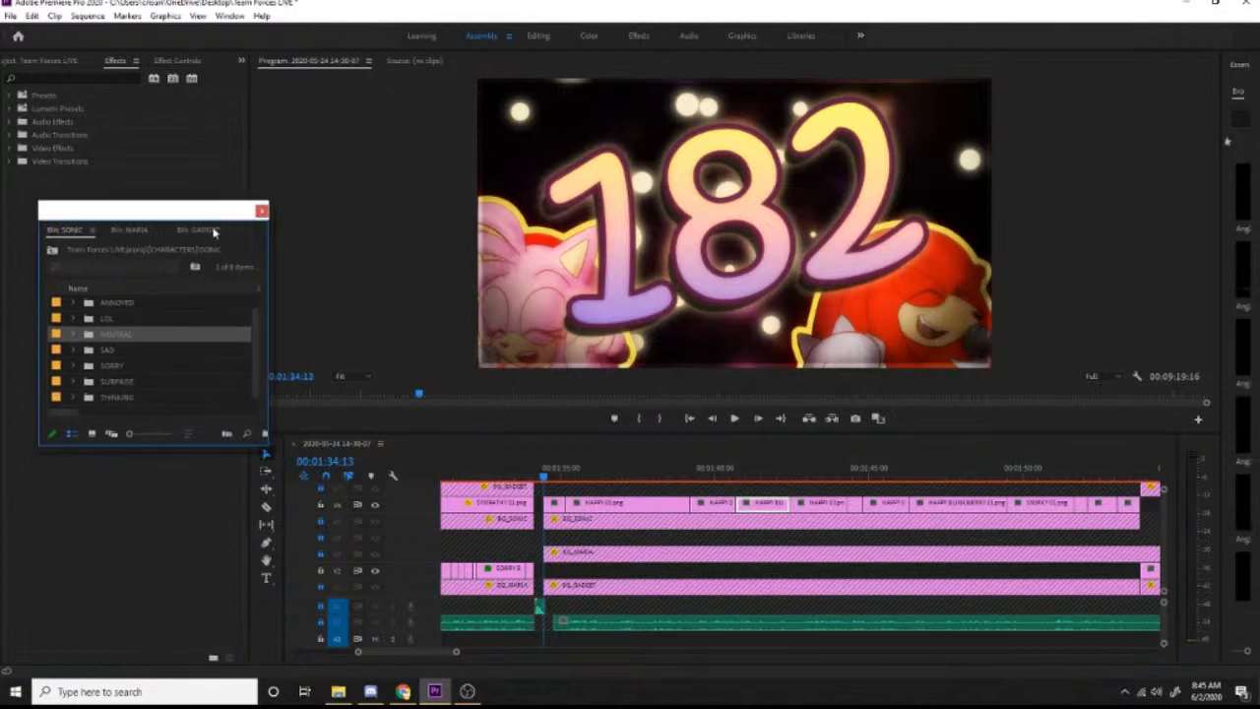
double_click(88, 336)
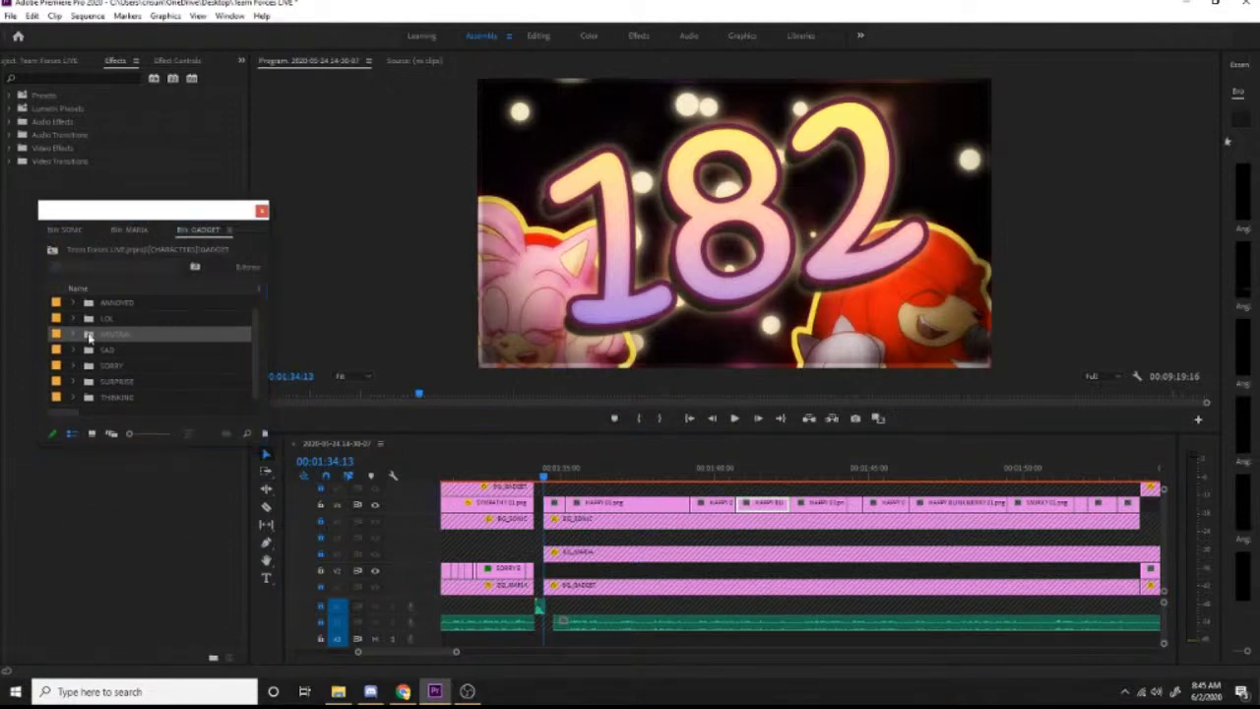
left_click_drag(202, 215, 401, 134)
left_click_drag(108, 240, 550, 569)
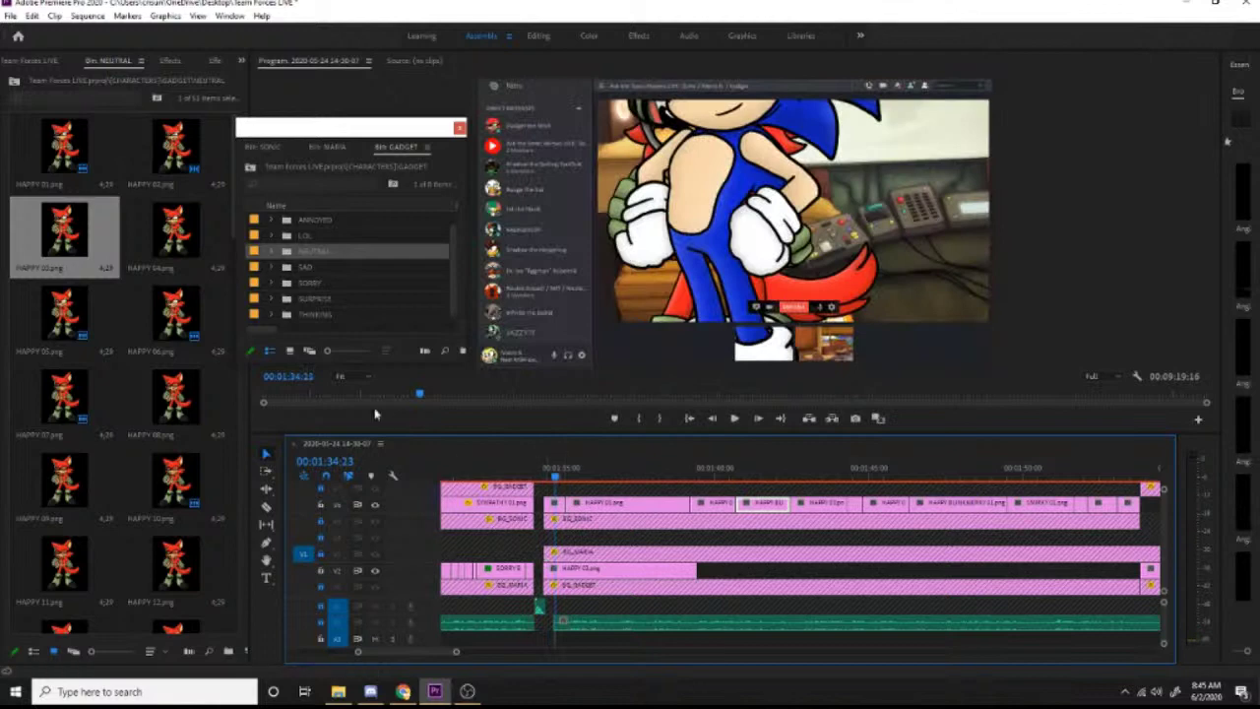
left_click_drag(64, 147, 546, 576)
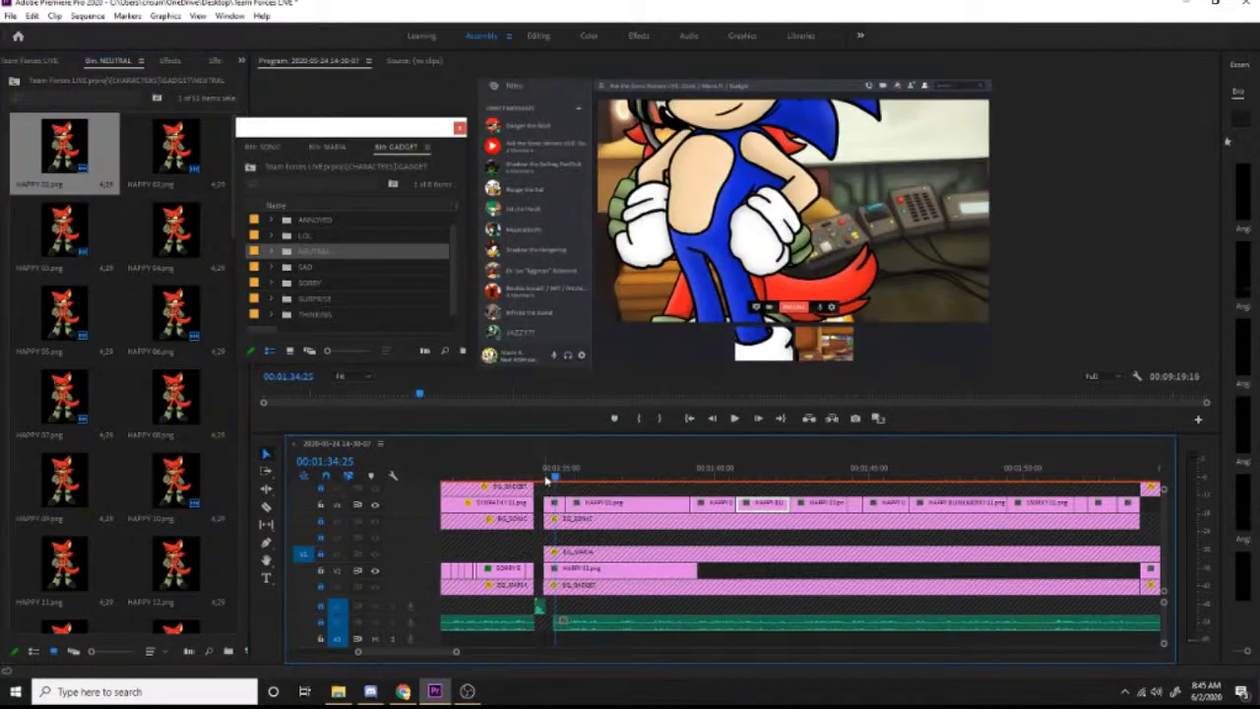
Step: Play just past 00:01:35:00 and add HAPPY 03.png there on V2, followed by HAPPY 02.png at 00:01:35:09
left_click_drag(551, 470, 546, 480)
key("space")
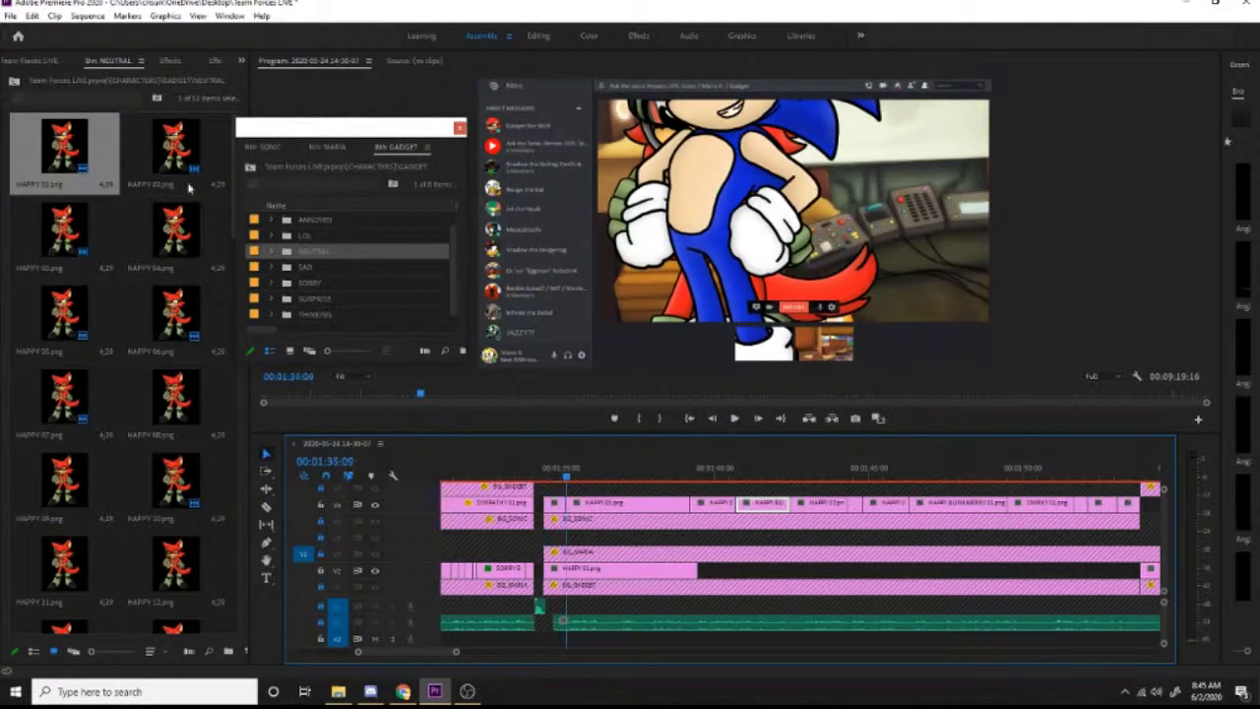
left_click_drag(64, 226, 571, 578)
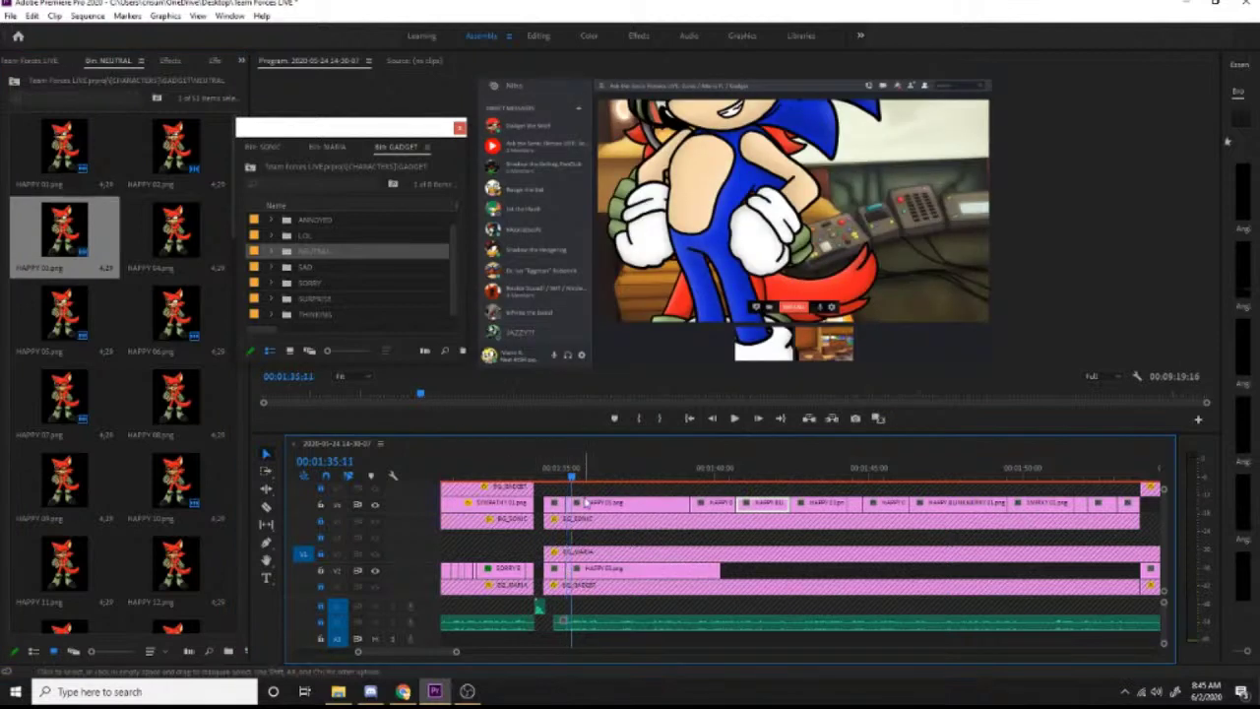
key("Left")
key("Left")
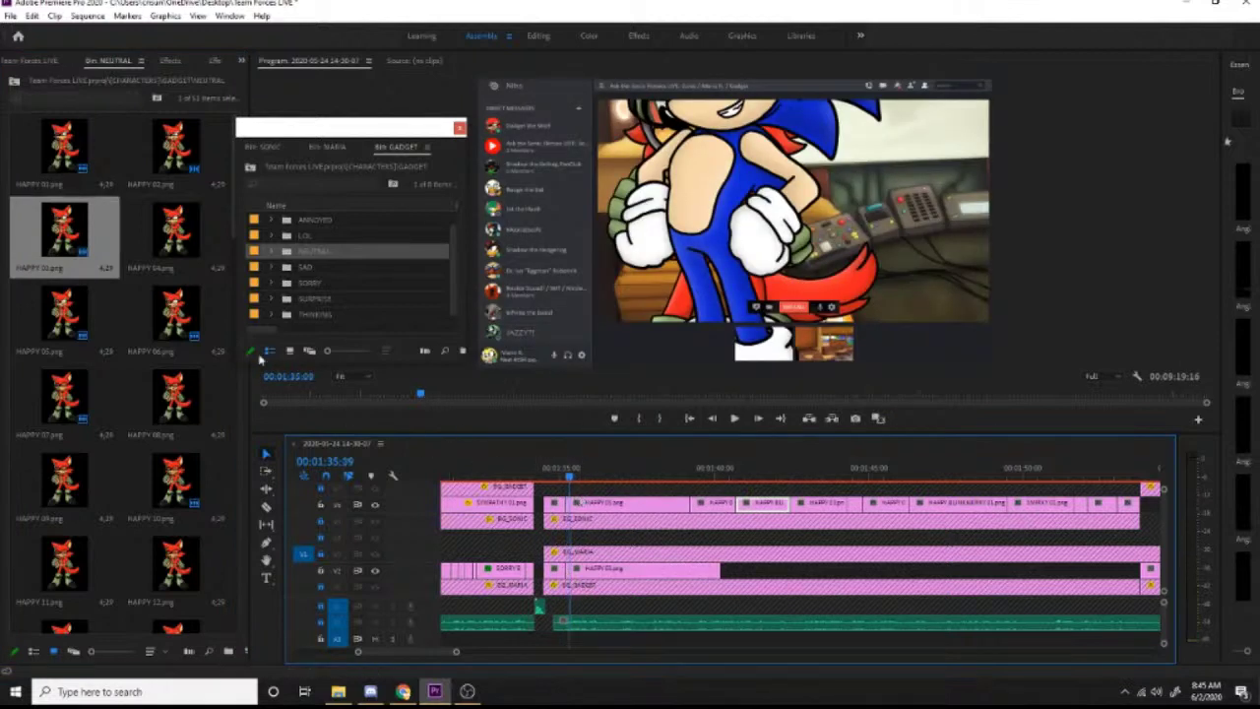
left_click_drag(176, 175, 566, 518)
Step: Play on to 00:01:36:12 and add HAPPY 08.png there on V2, followed by HAPPY 09.png at 00:01:36:22
key("space")
key("space")
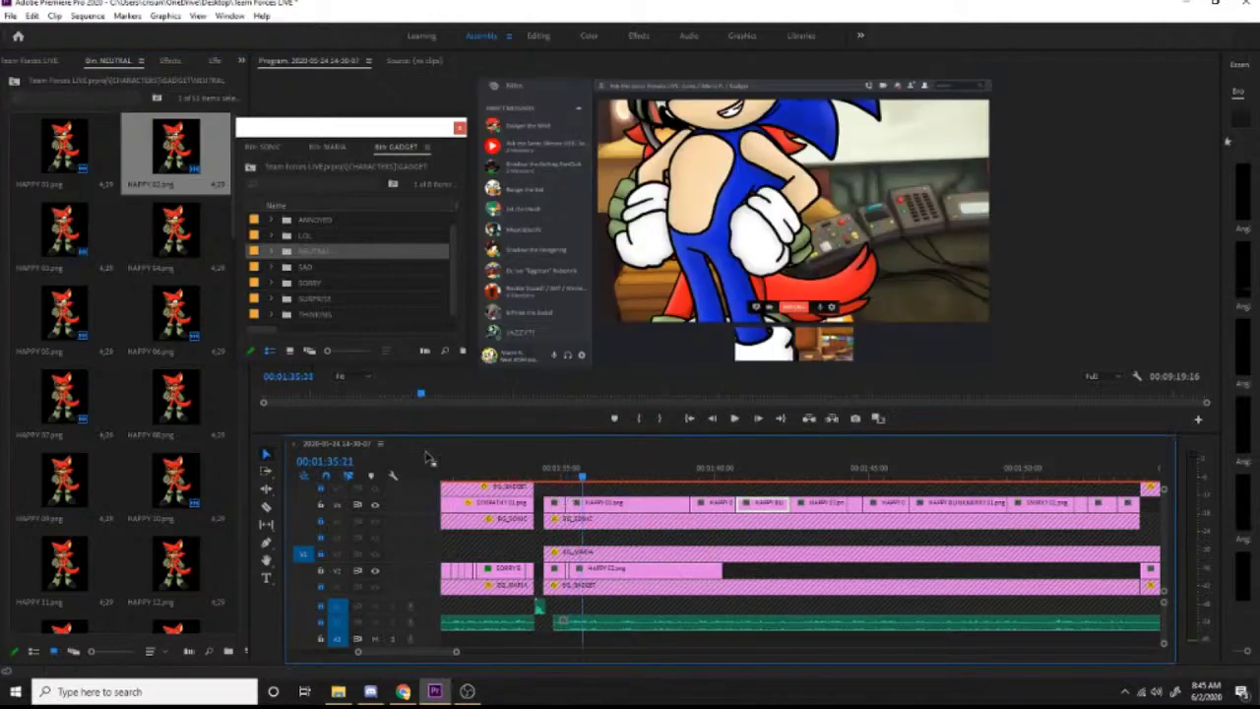
key("space")
key("space")
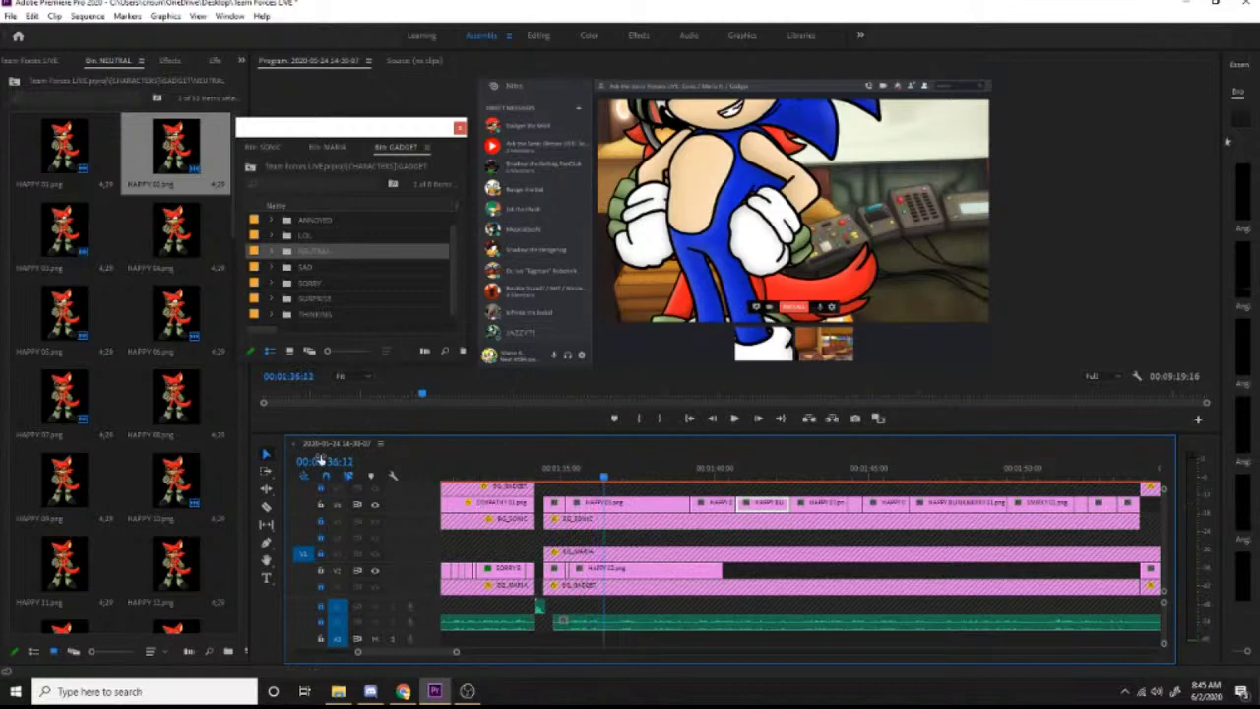
left_click_drag(175, 405, 612, 576)
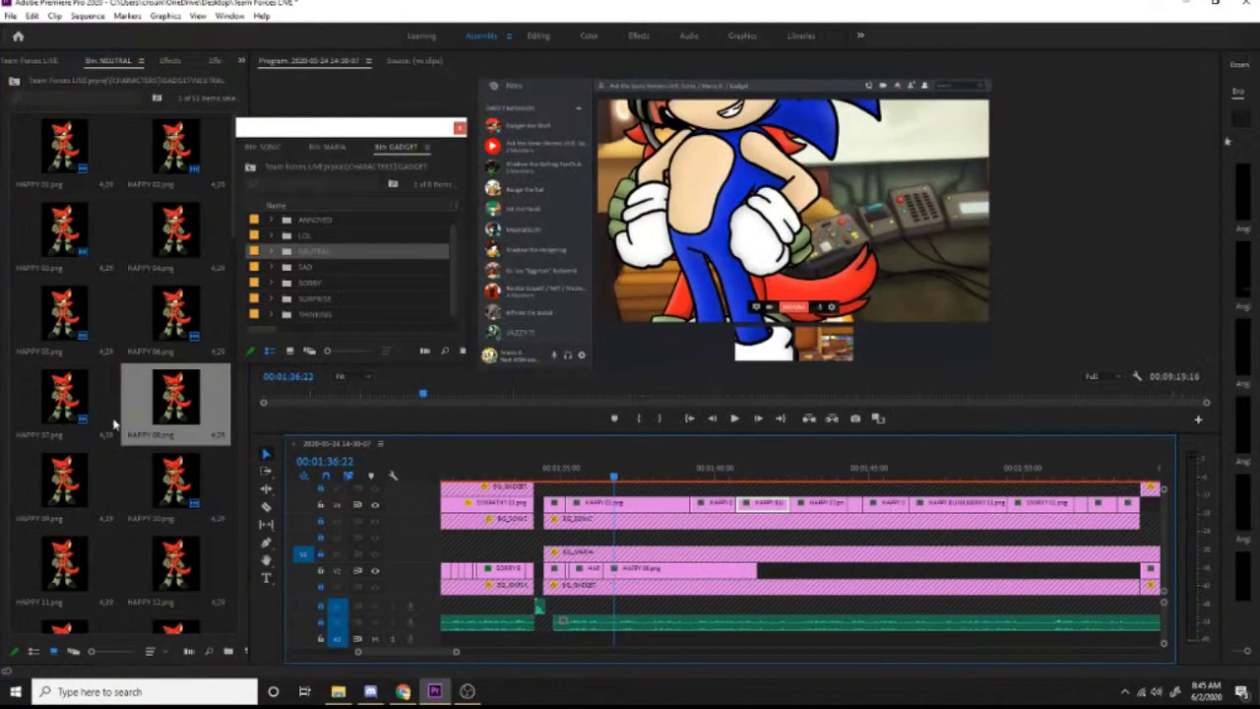
left_click_drag(77, 482, 632, 584)
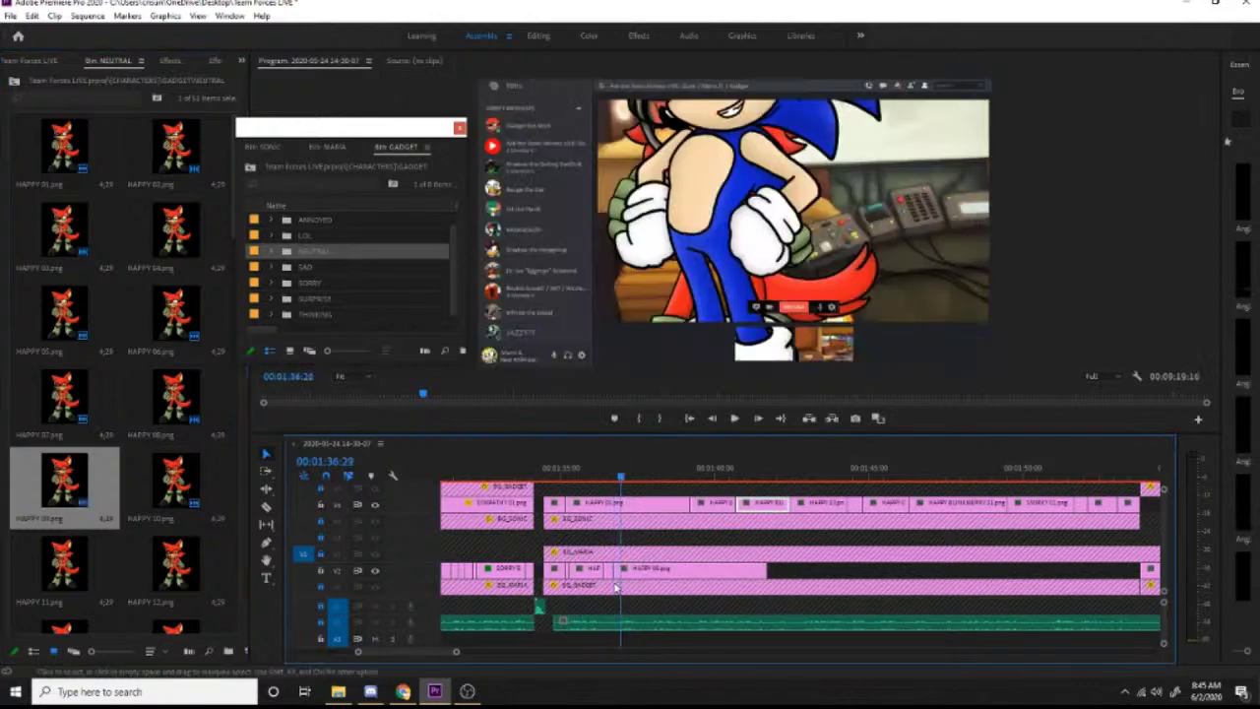
Step: Add HAPPY 02.png at 00:01:36:29 and HAPPY 01.png at 00:01:37:13 on V2
left_click_drag(160, 173, 628, 587)
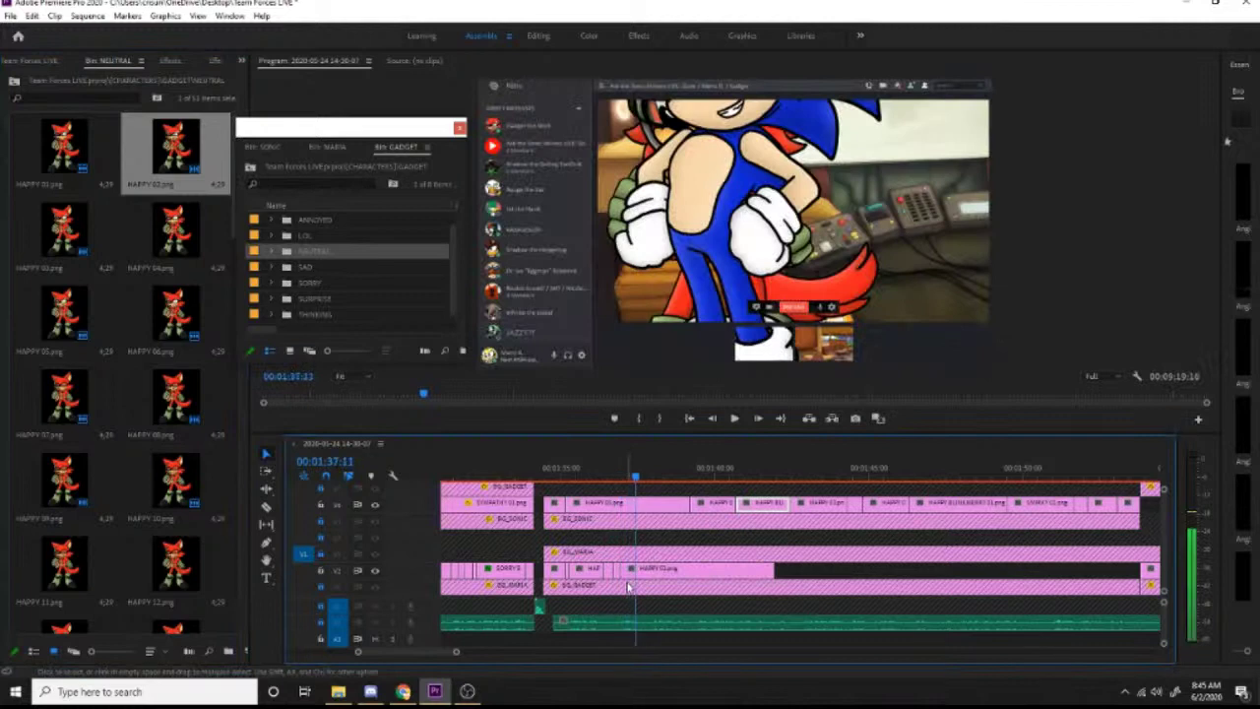
left_click(67, 154)
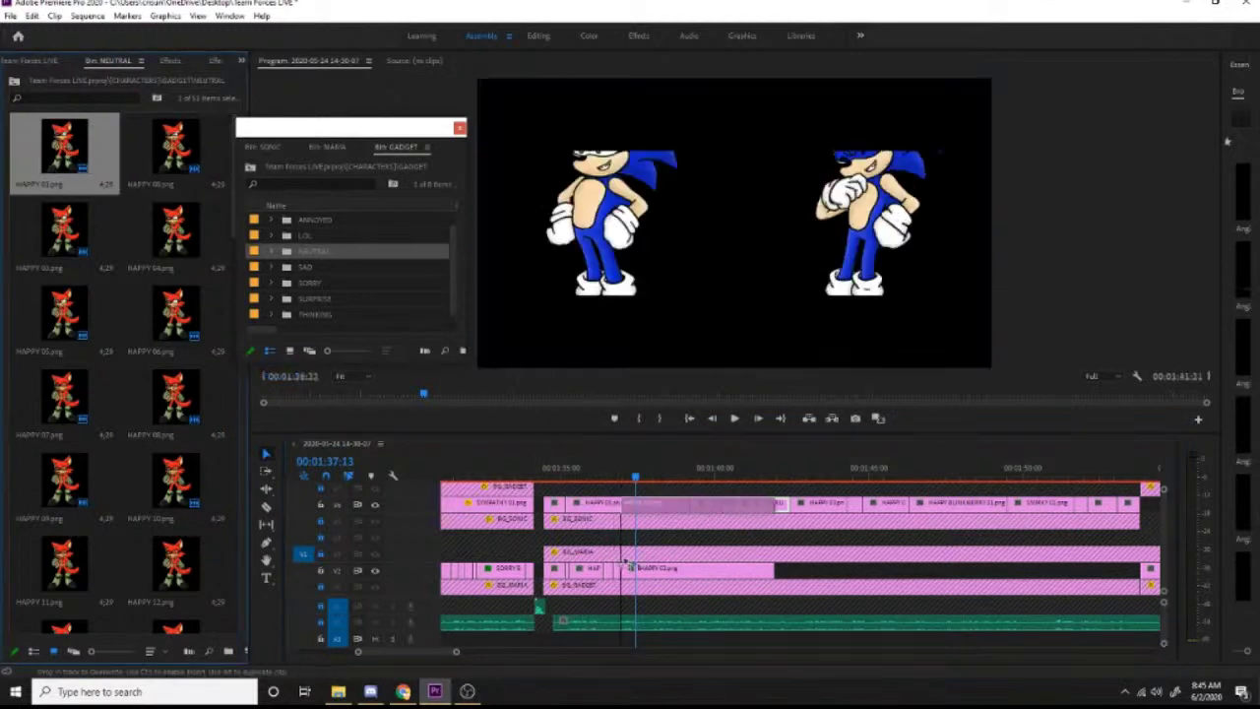
left_click_drag(628, 570, 642, 570)
Step: Play on to 00:01:38:00, add HAPPY 11.png there on V2 and trim its end to 00:01:39:03
key("space")
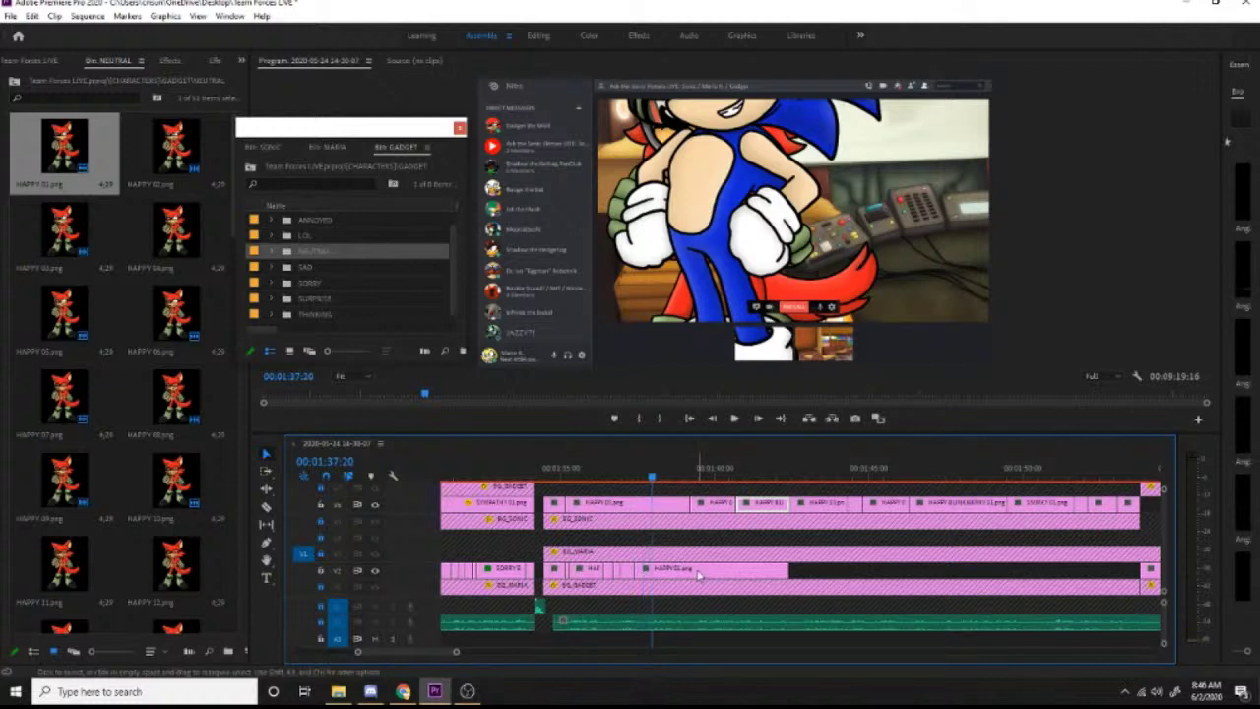
key("space")
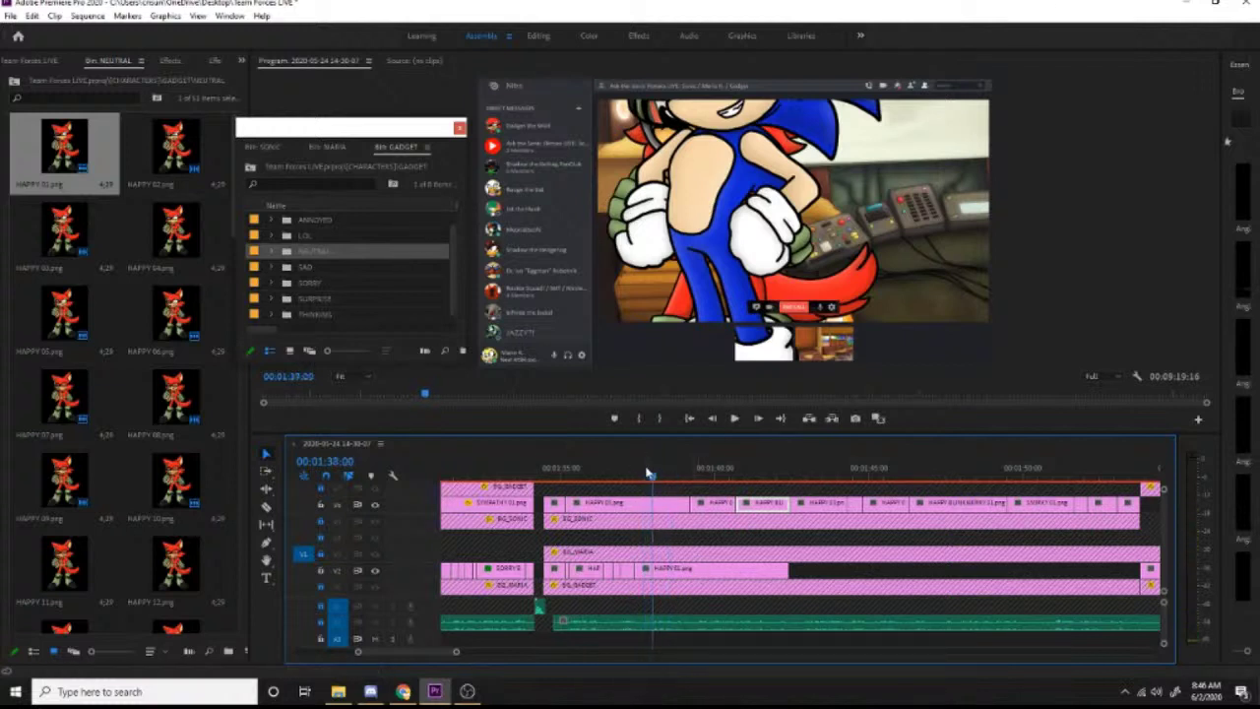
left_click_drag(72, 564, 653, 575)
key("space")
key("space")
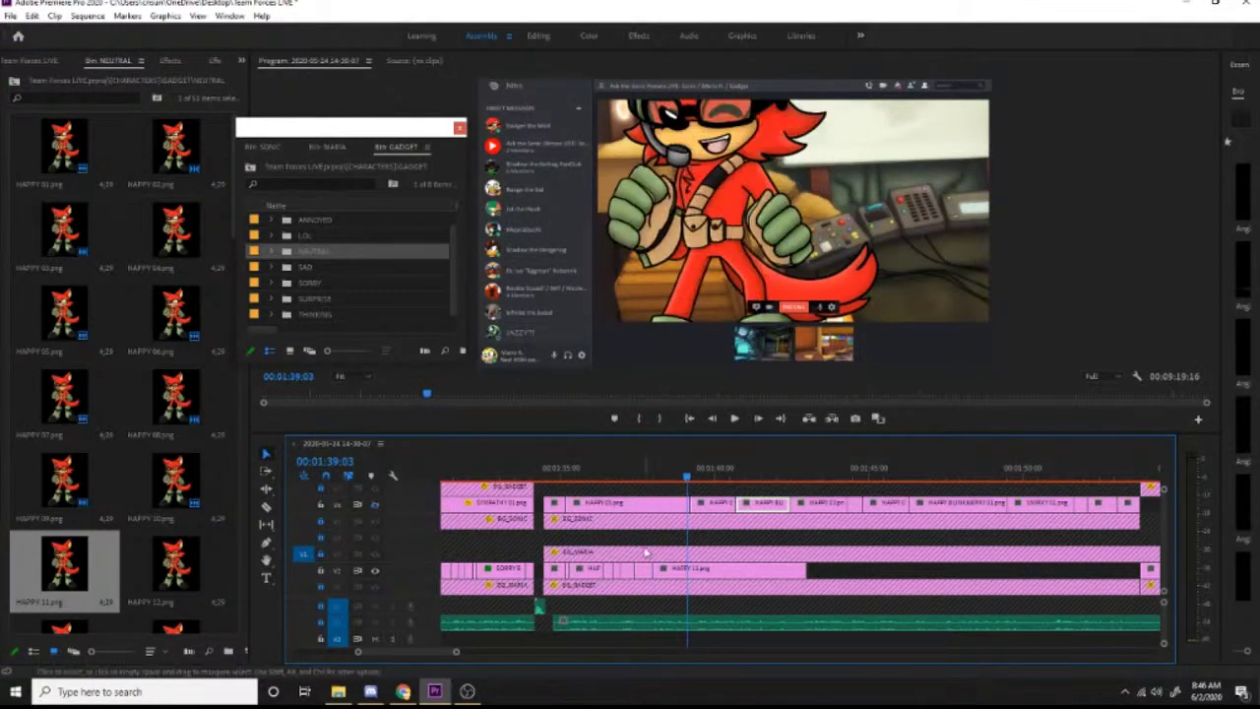
left_click_drag(805, 569, 686, 568)
Step: Add HAPPY 10.png right after HAPPY 11.png on V2 and trim its end to 00:01:39:14
left_click(701, 481)
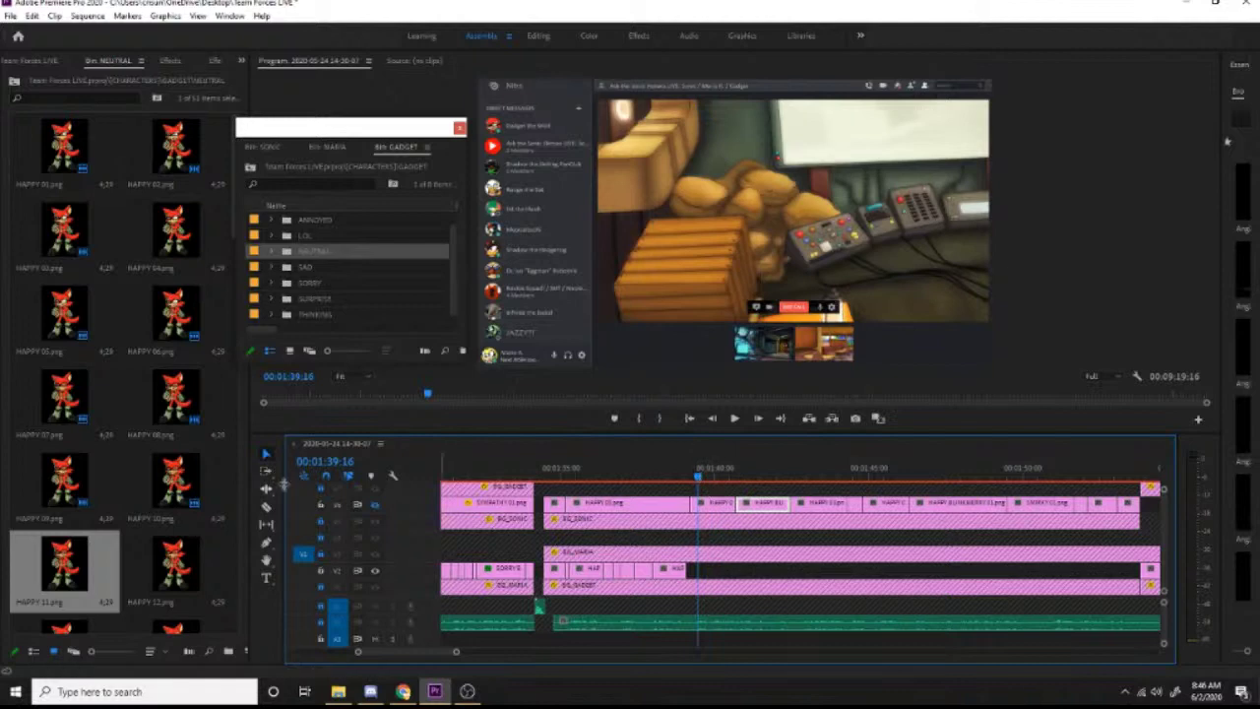
left_click_drag(183, 484, 695, 571)
left_click_drag(844, 571, 697, 571)
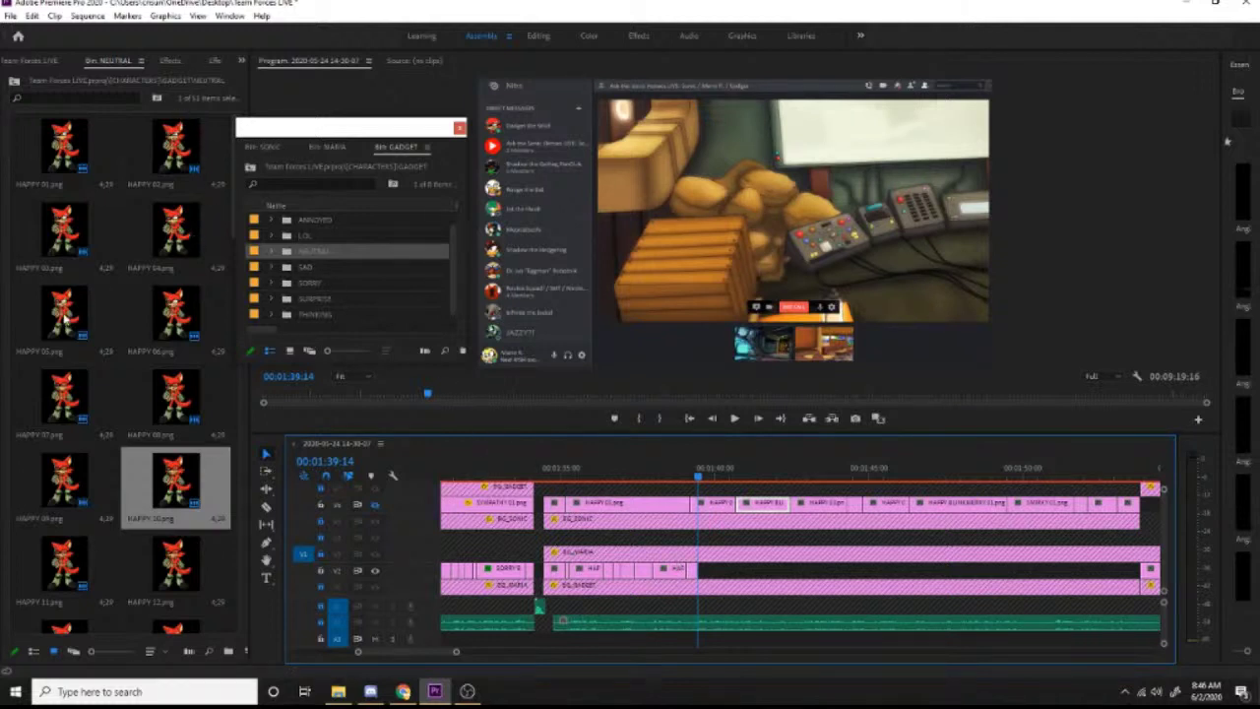
Step: Open Gadget's THINKING bin and add HAPPY 05.png at 00:01:39:14 and HAPPY 04.png at about 00:01:39:19 on V2
double_click(288, 311)
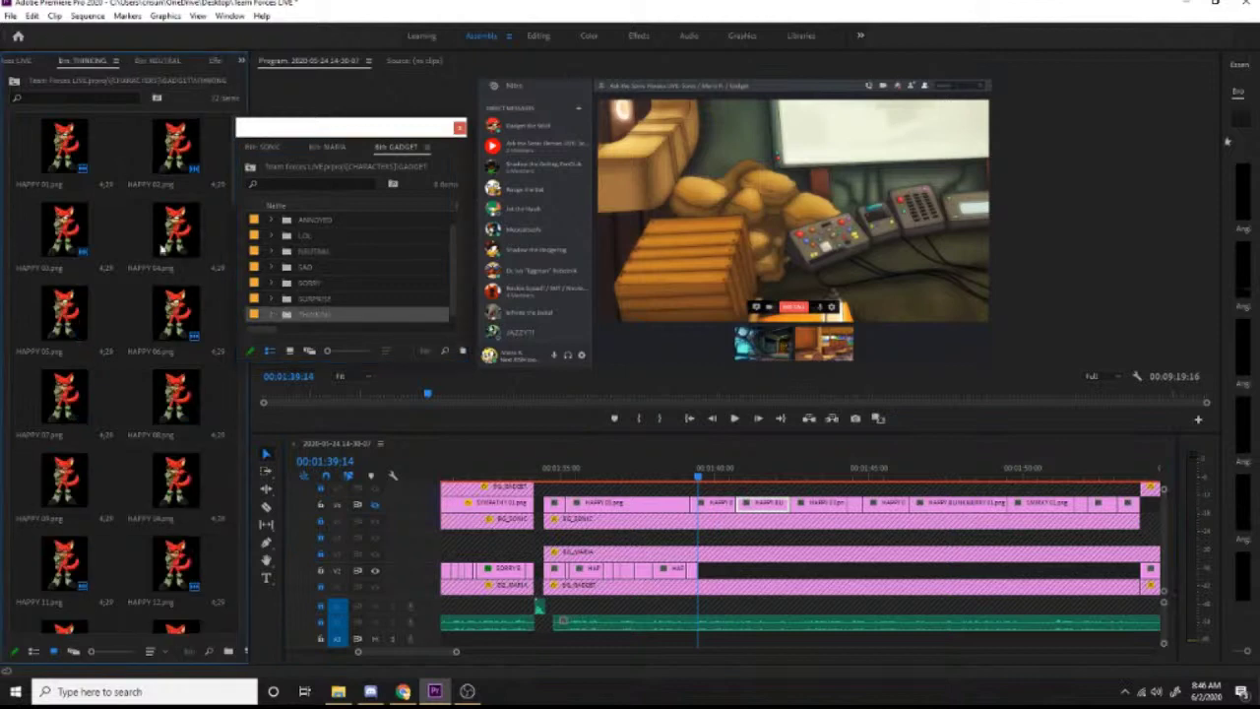
left_click_drag(63, 311, 697, 571)
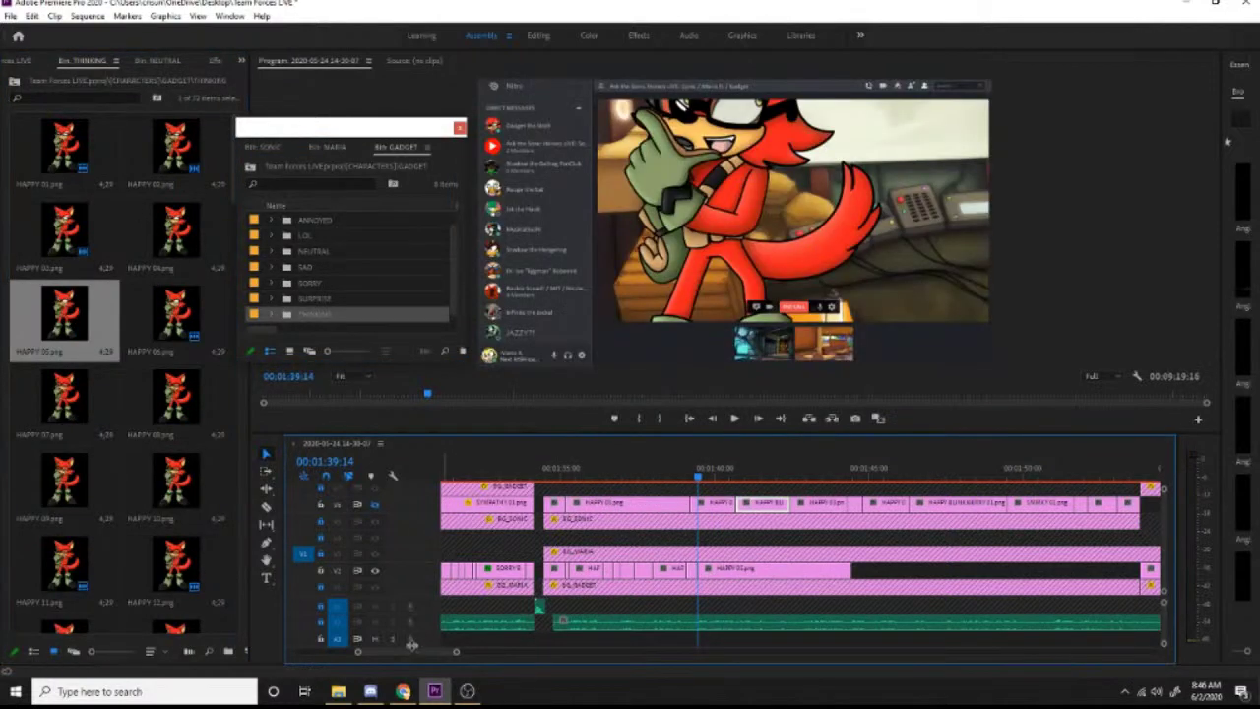
scroll(414, 650, "down", 2)
scroll(413, 649, "down", 3)
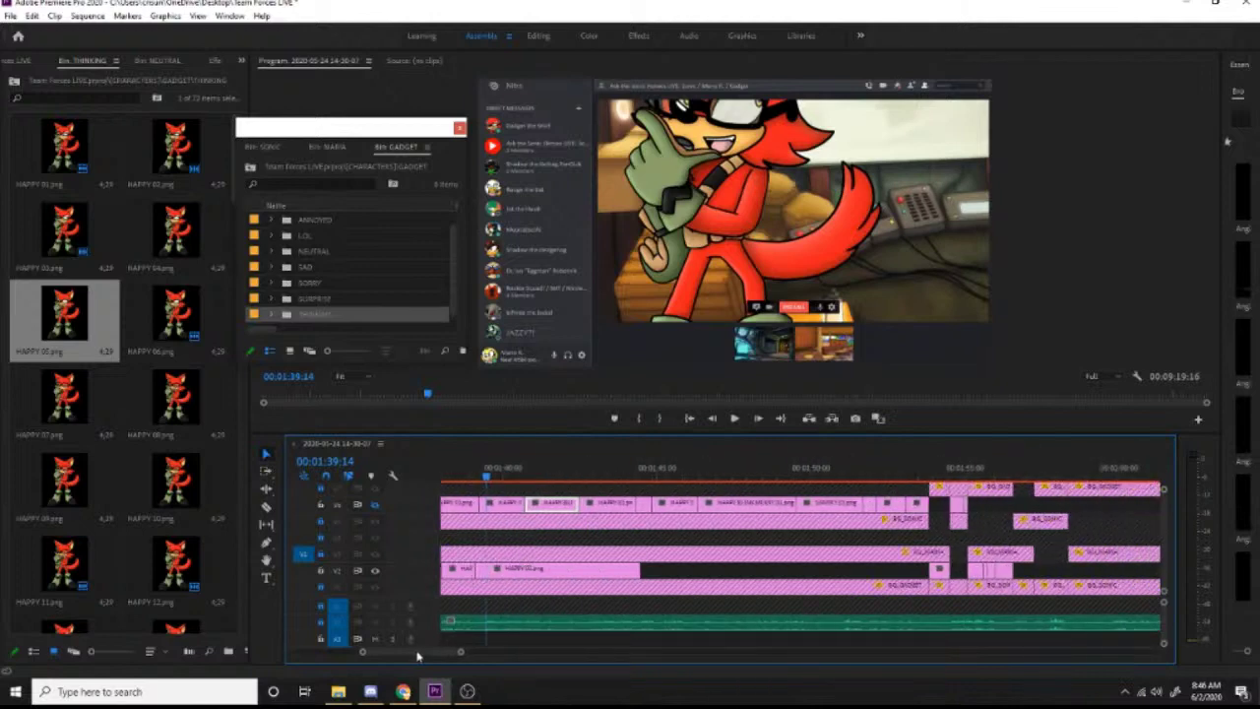
key("Down")
key("Left")
key("Left")
key("Left")
key("Left")
key("Left")
left_click_drag(173, 274, 495, 581)
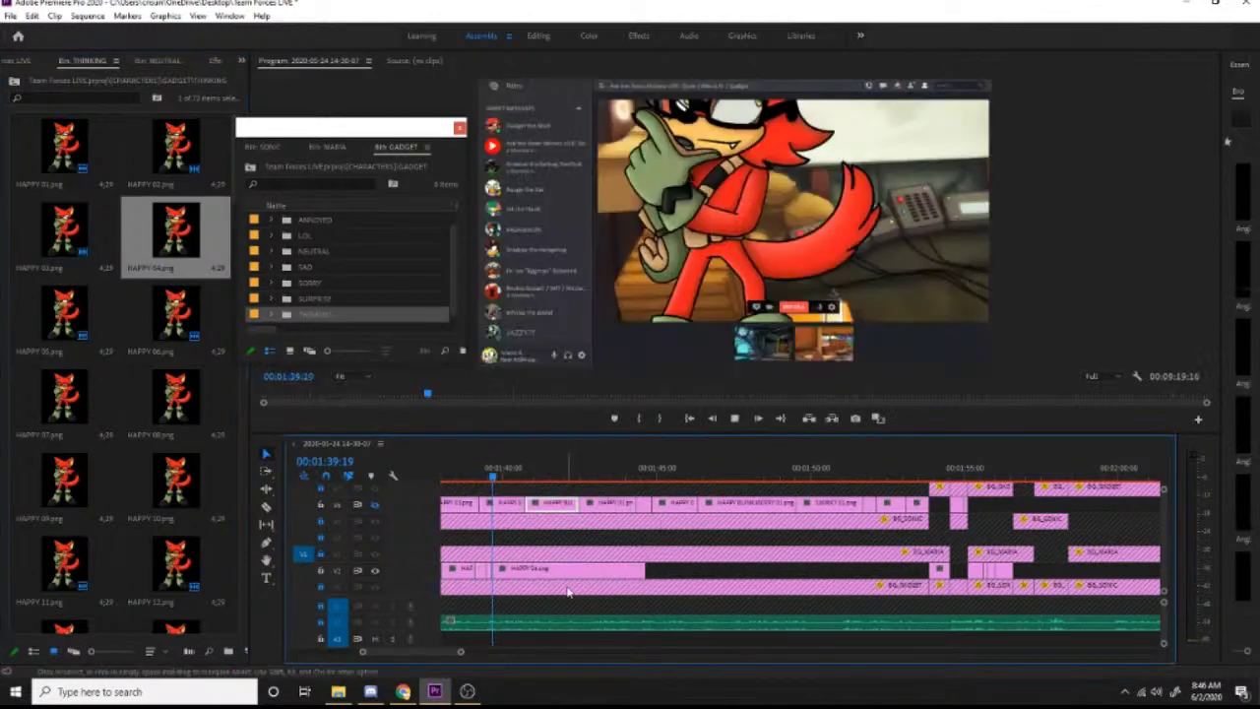
Step: Add the THINKING images HAPPY 11.png at about 00:01:39:26 and HAPPY 12.png at 00:01:41:17 on V2
left_click_drag(580, 572, 504, 571)
key("space")
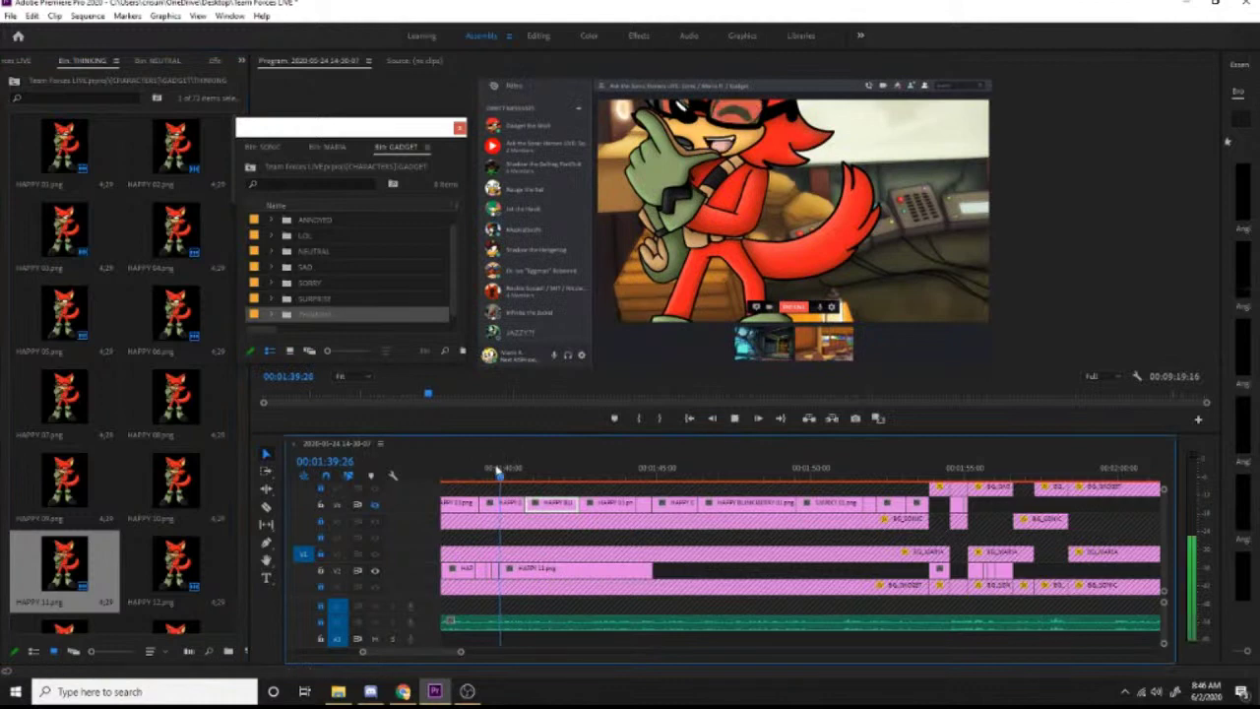
key("space")
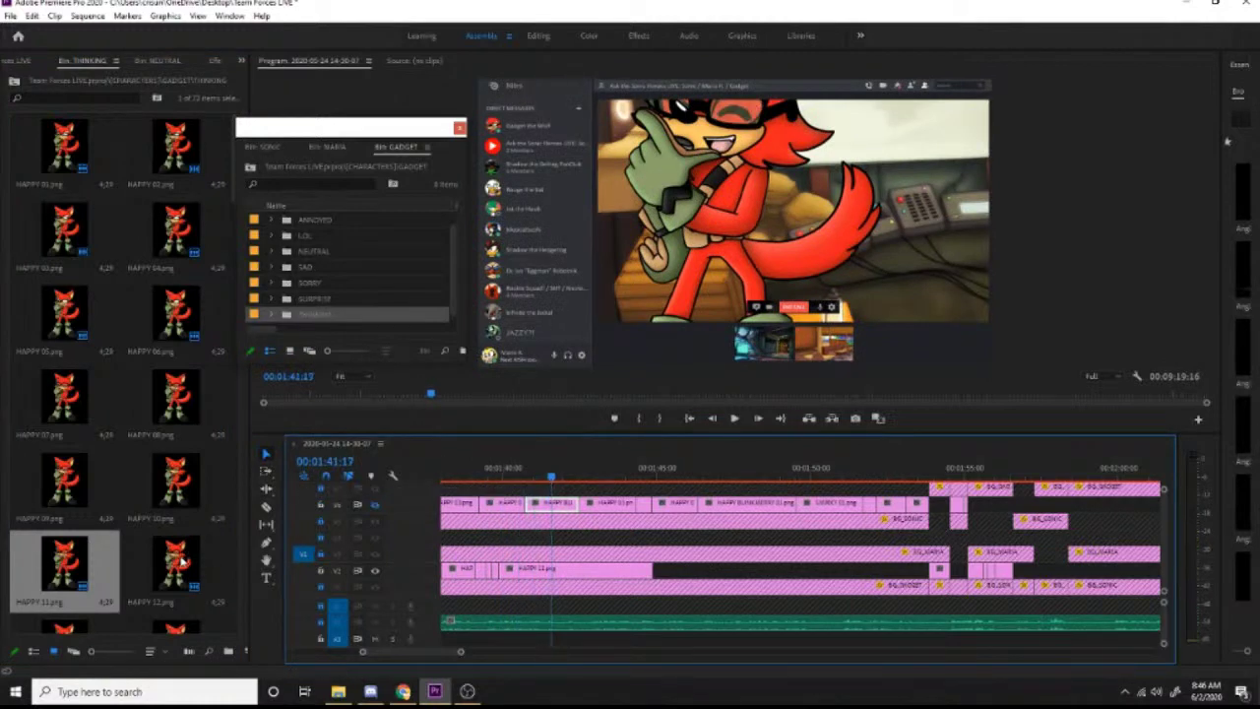
left_click_drag(182, 561, 590, 576)
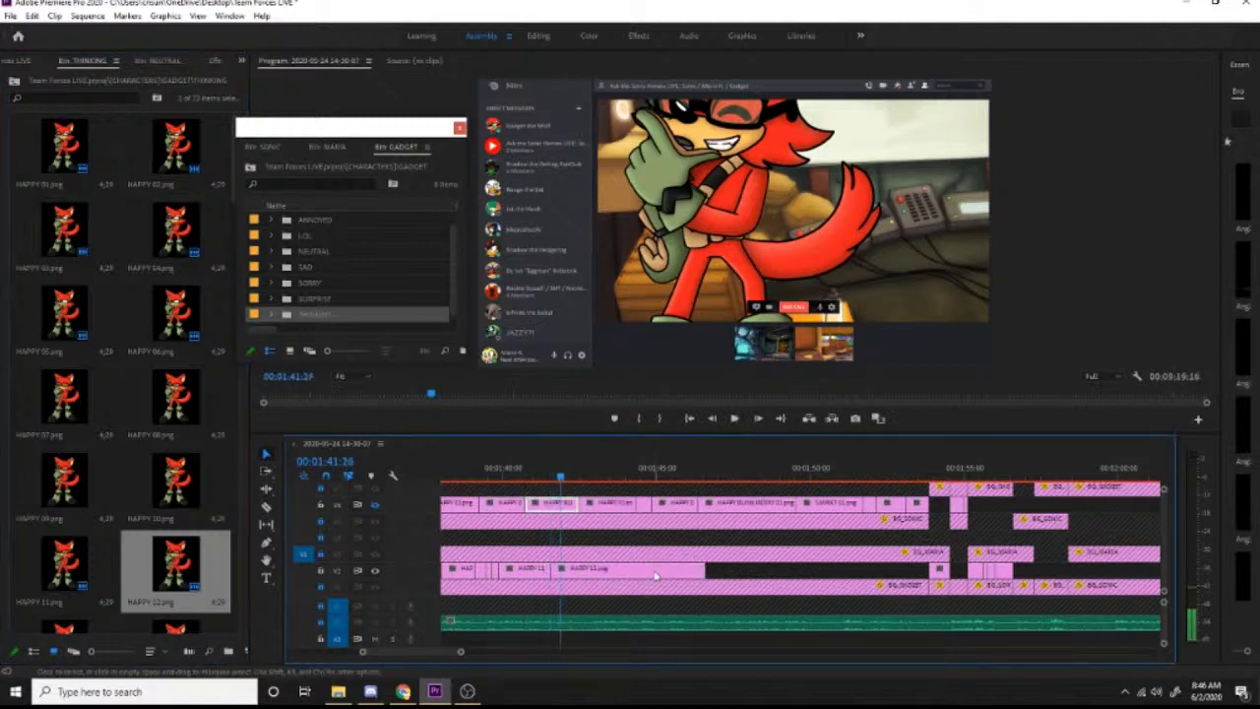
Step: Move the playhead to 00:01:42:00 and add the THINKING image HAPPY 05.png there on V2
mouse_move(560, 479)
left_mouse_down()
mouse_move(580, 478)
mouse_move(567, 478)
left_mouse_up()
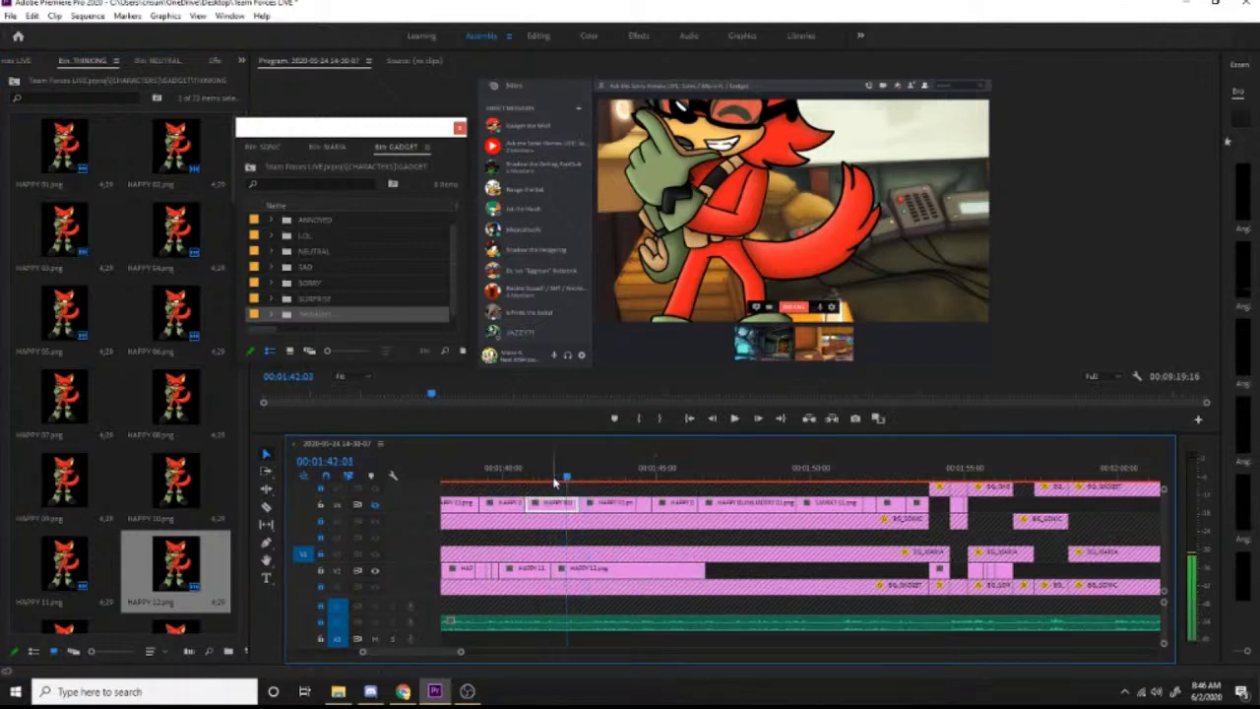
key("Left")
key("Left")
key("Left")
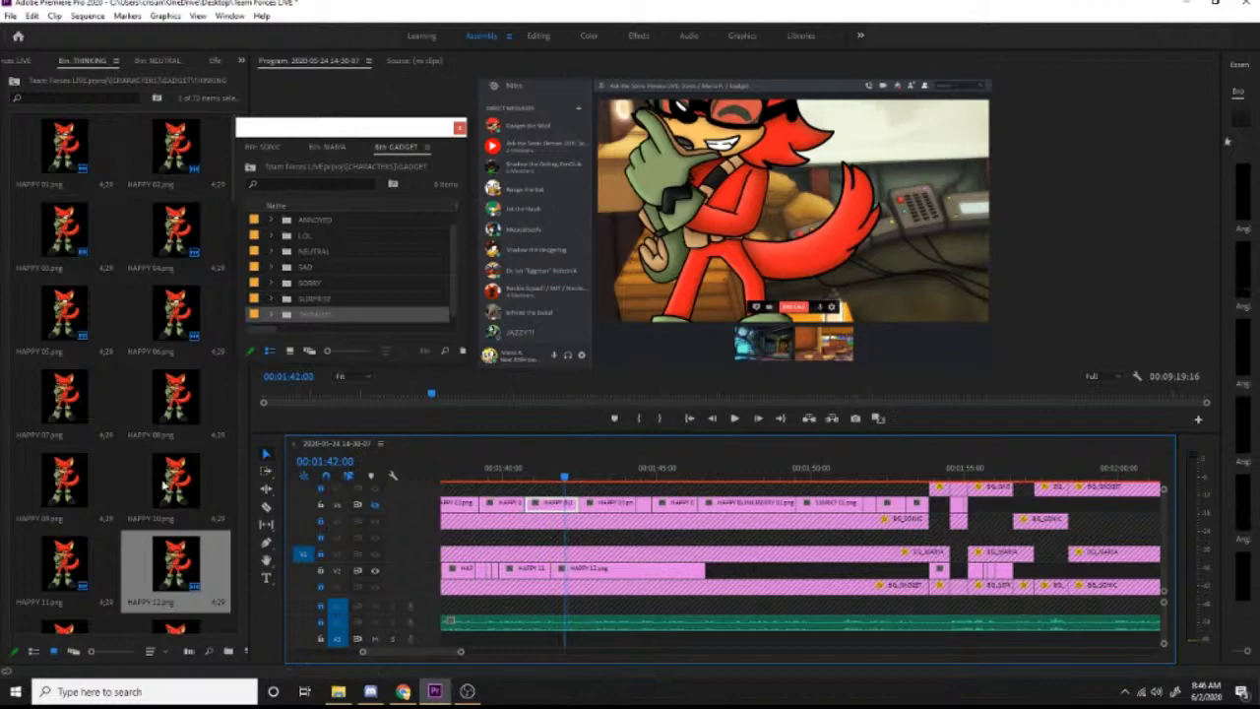
left_click_drag(71, 311, 557, 576)
Step: Play on to 00:01:42:10 and add the THINKING image HAPPY 04.png there on V2
key("space")
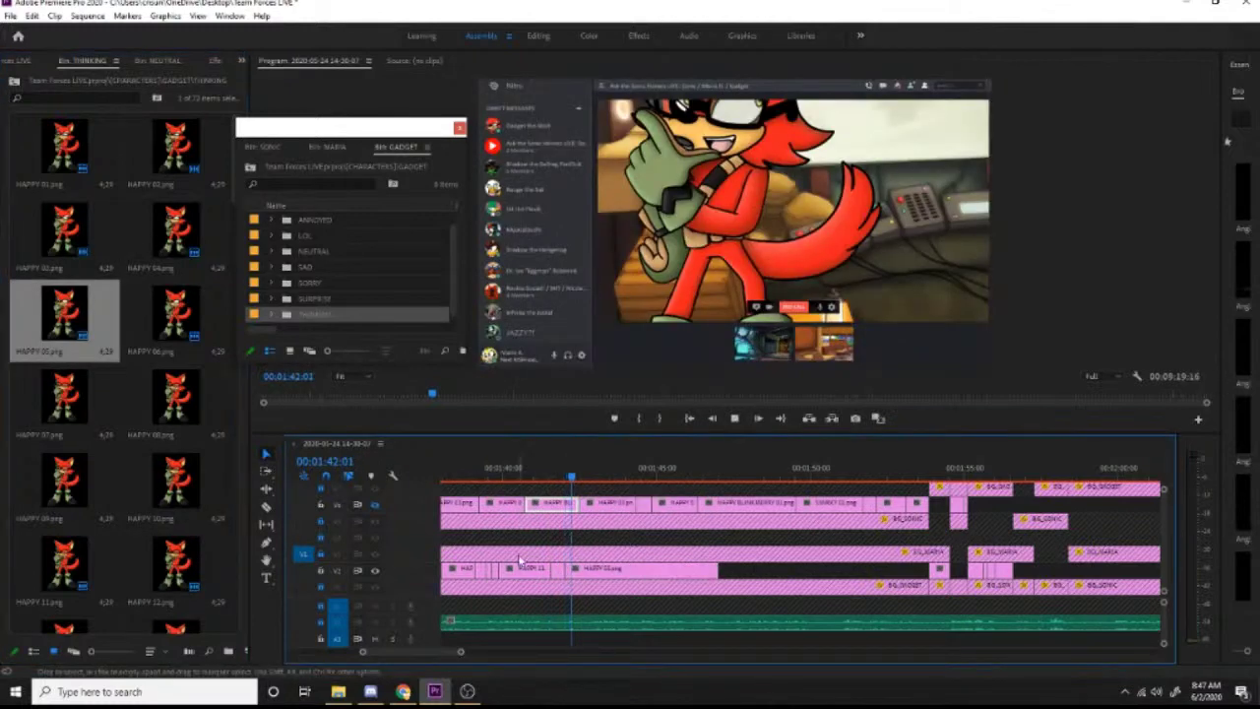
key("space")
left_click_drag(583, 578, 592, 579)
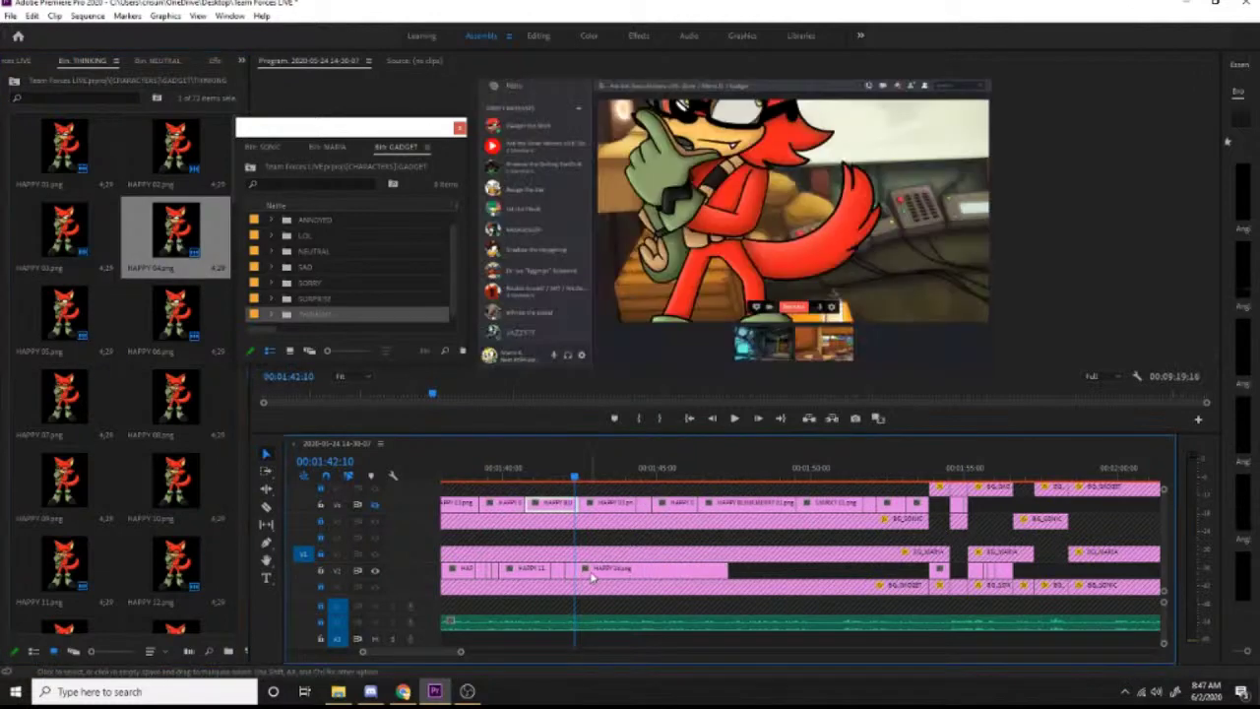
Step: Move the playhead to 00:01:42:20 and add HAPPY 11.png from Gadget's NEUTRAL bin there on V2
key("space")
key("space")
left_click(584, 477)
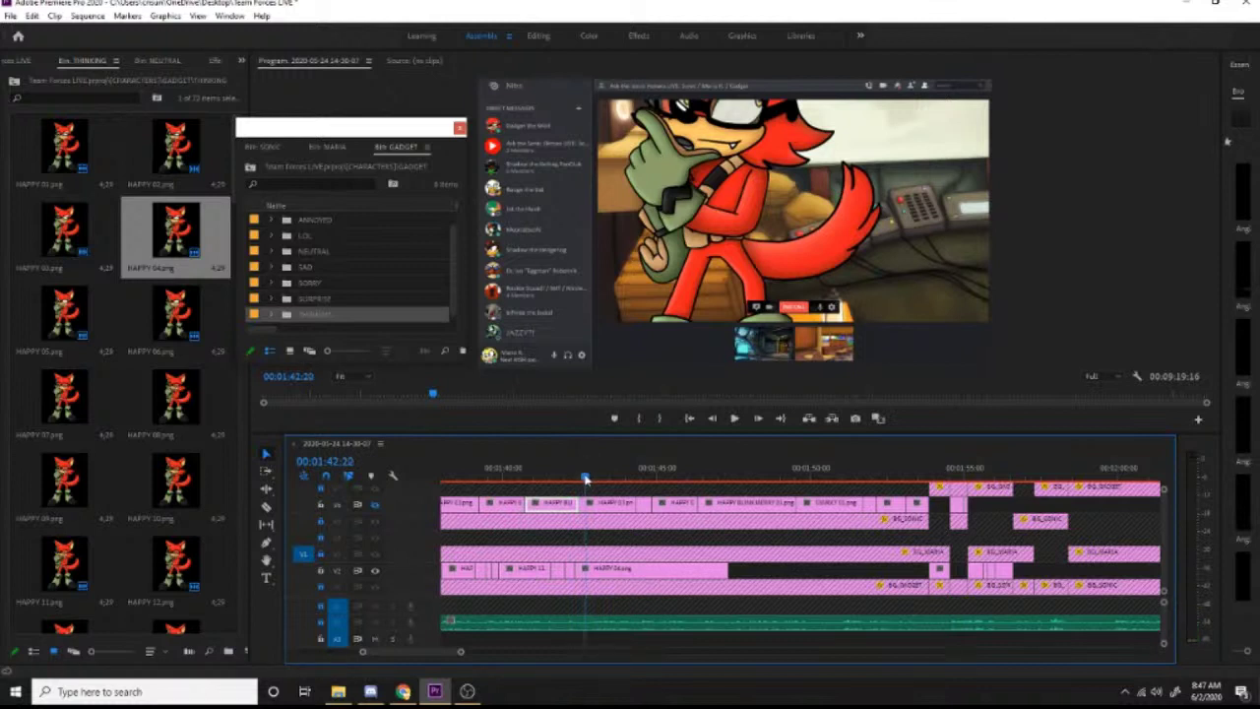
left_click(163, 62)
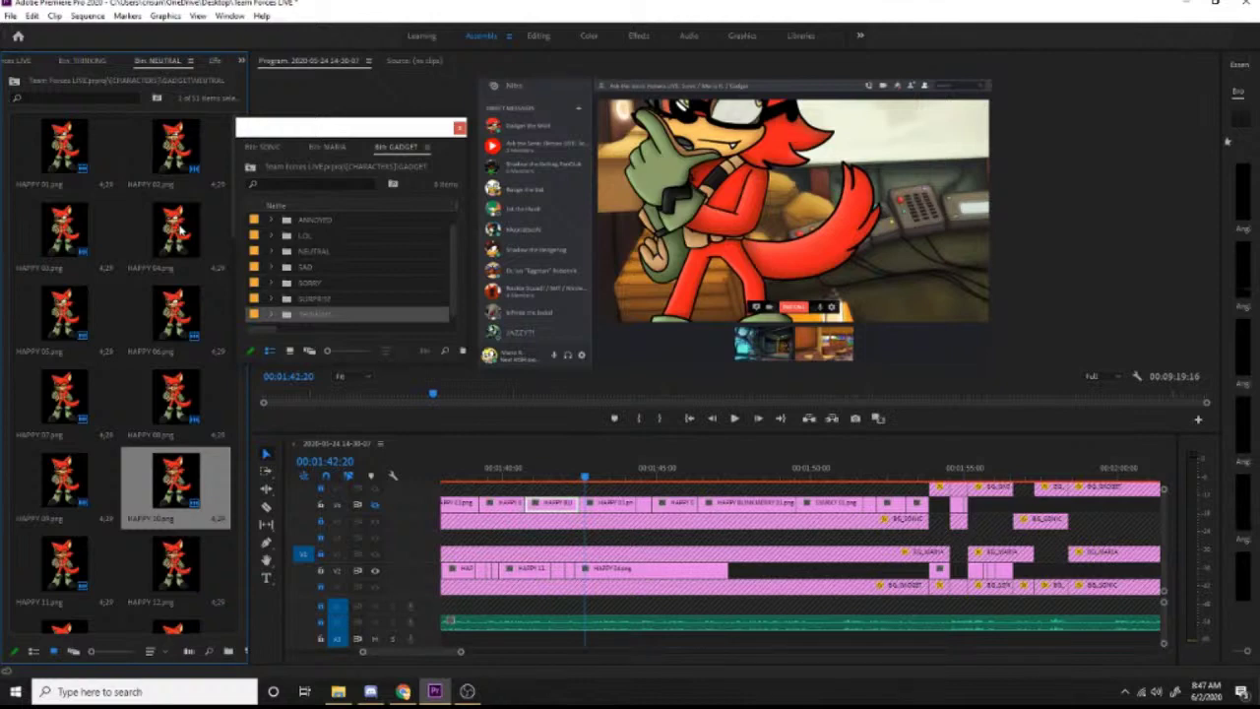
scroll(180, 230, "down", 1)
left_click_drag(64, 476, 590, 573)
Step: Play on to 00:01:43:19 and add the NEUTRAL image HAPPY 05.png there on V2
key("space")
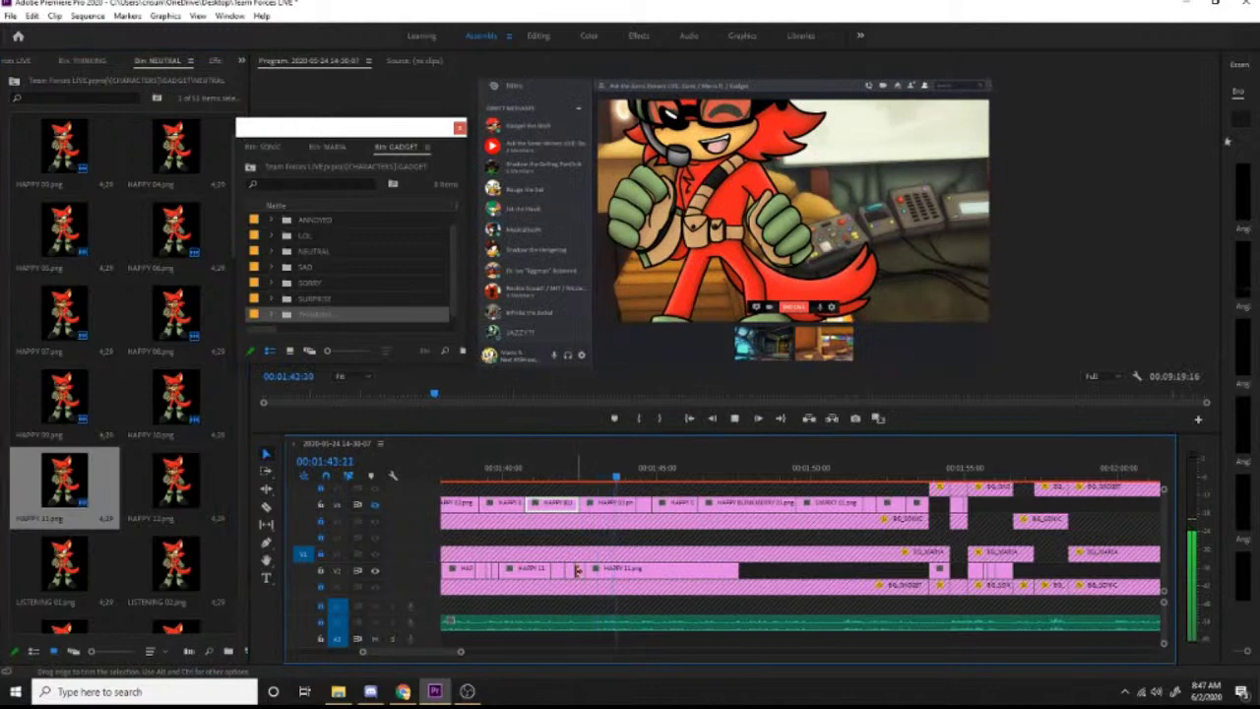
left_click(595, 474)
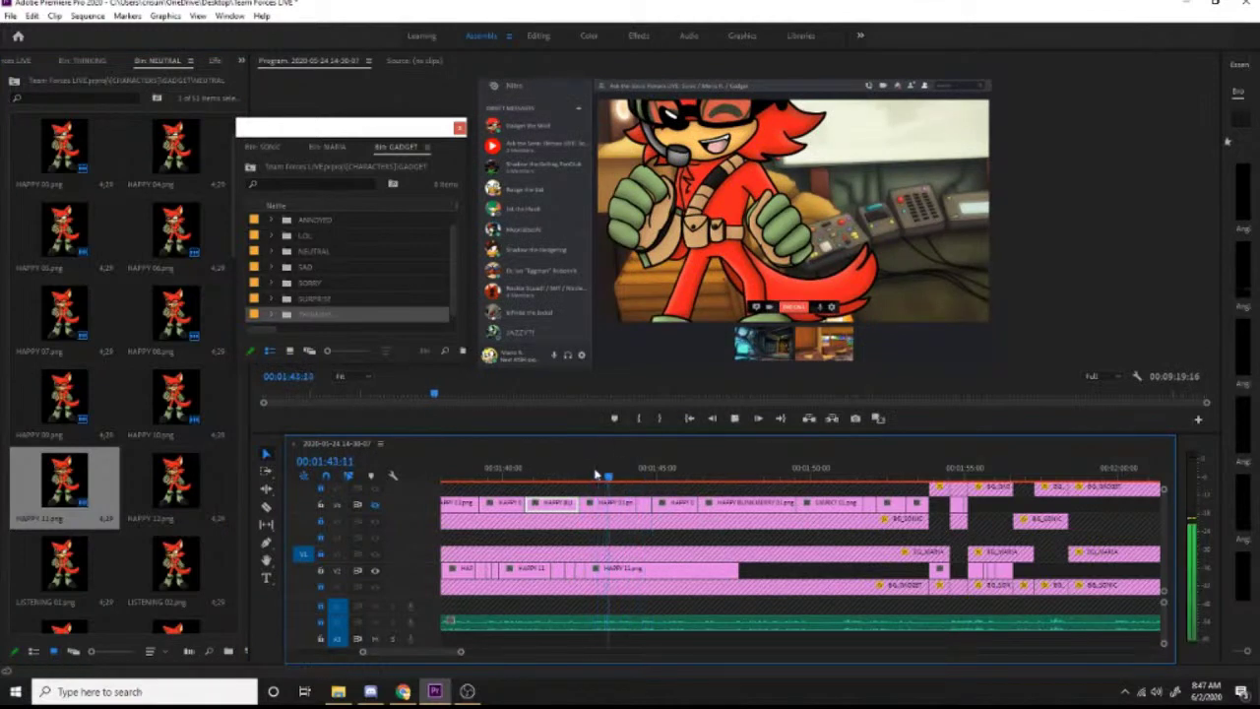
key("space")
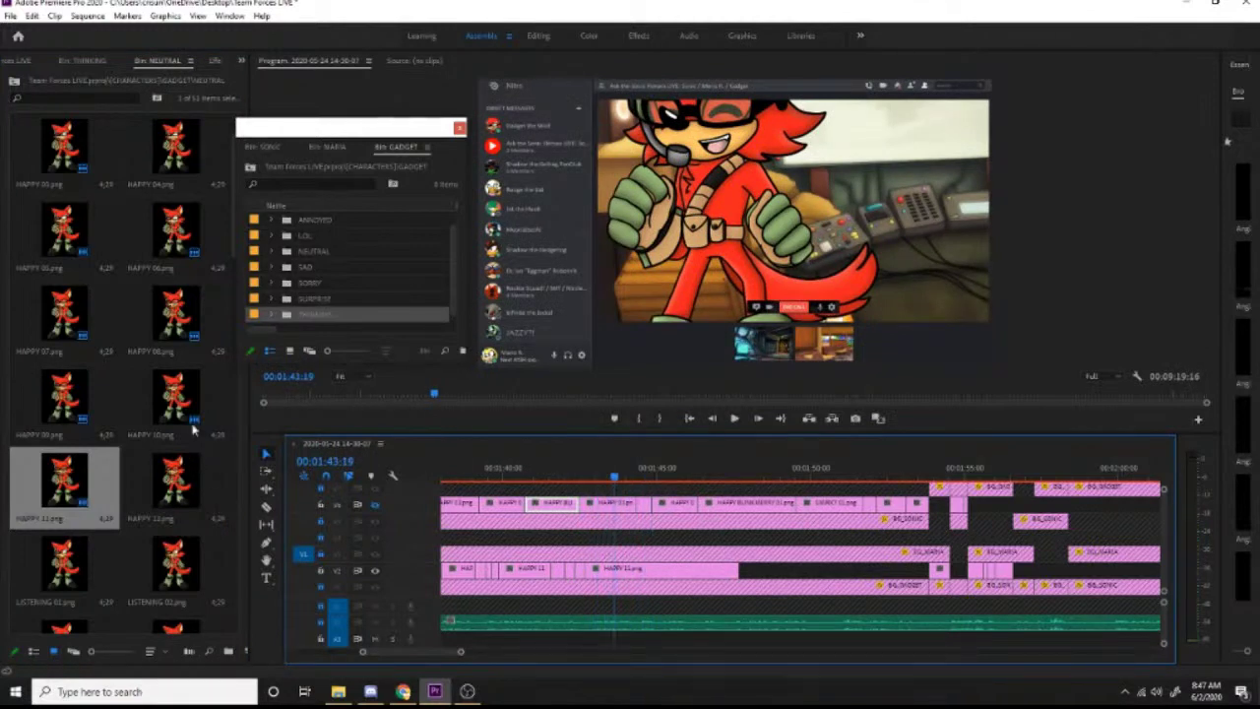
left_click_drag(72, 236, 621, 582)
Step: Add the NEUTRAL images HAPPY 06.png at about 00:01:44:25 and HAPPY 02.png at 00:01:45:00 on V2
key("space")
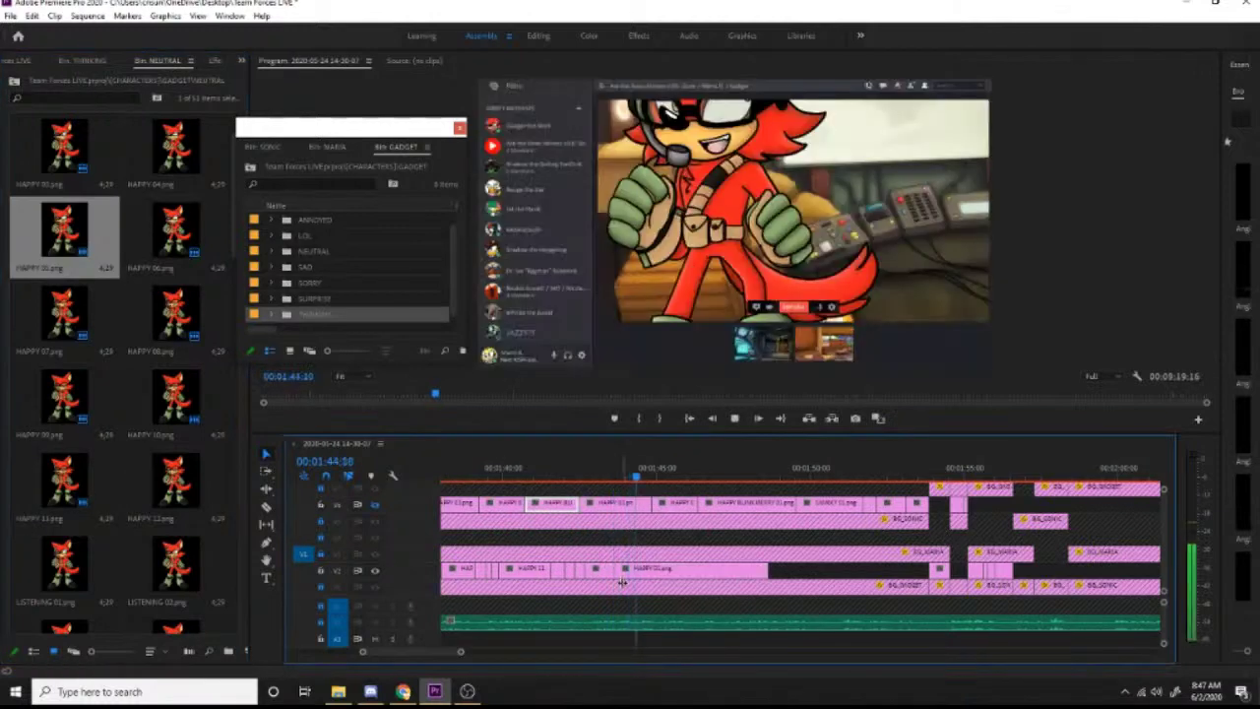
key("space")
left_click(211, 258)
left_click_drag(211, 258, 658, 569)
left_click(649, 469)
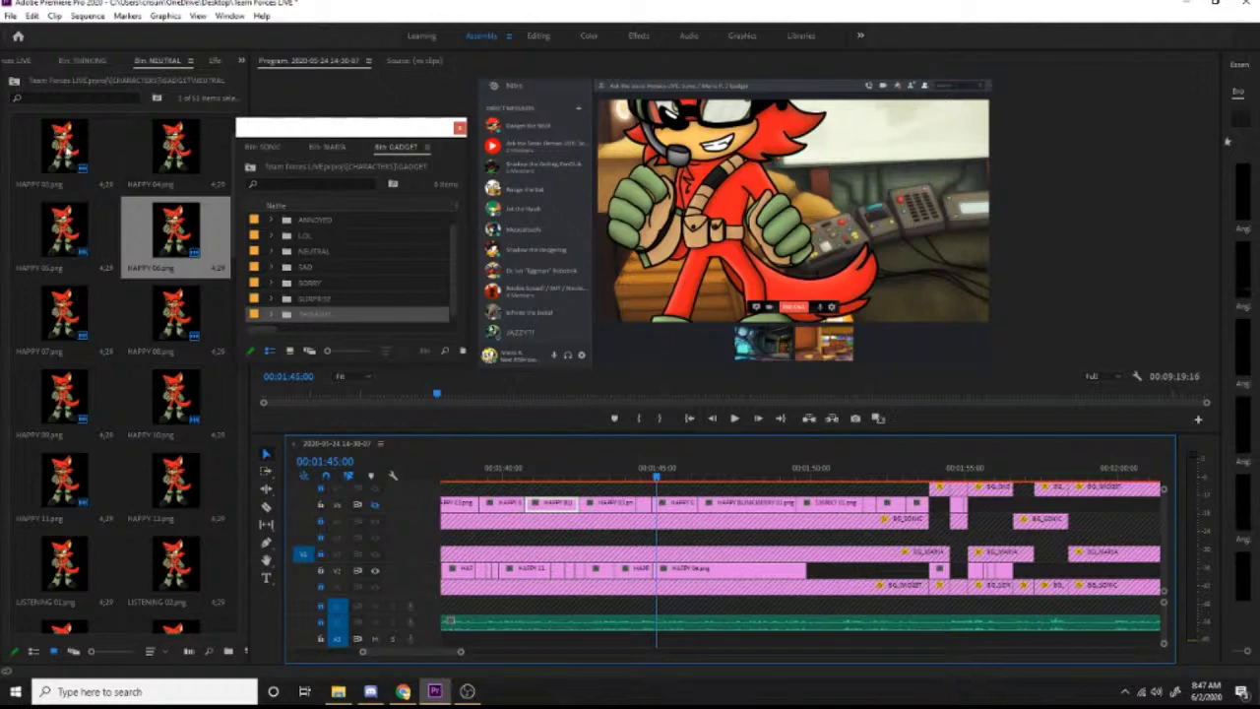
scroll(172, 285, "up", 1)
left_click_drag(152, 175, 658, 576)
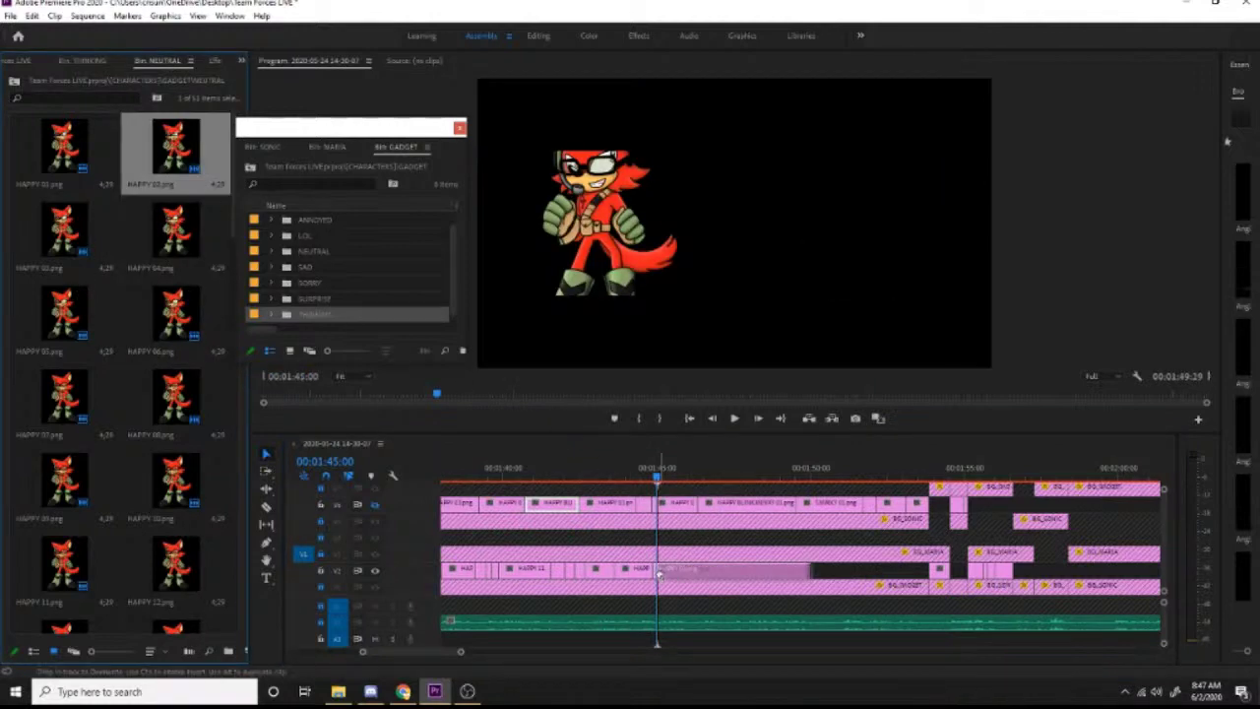
Step: Add the NEUTRAL images HAPPY 03.png, HAPPY 08.png and HAPPY 09.png in sequence between about 00:01:45:06 and 00:01:45:26 on V2
key("space")
left_click(651, 476)
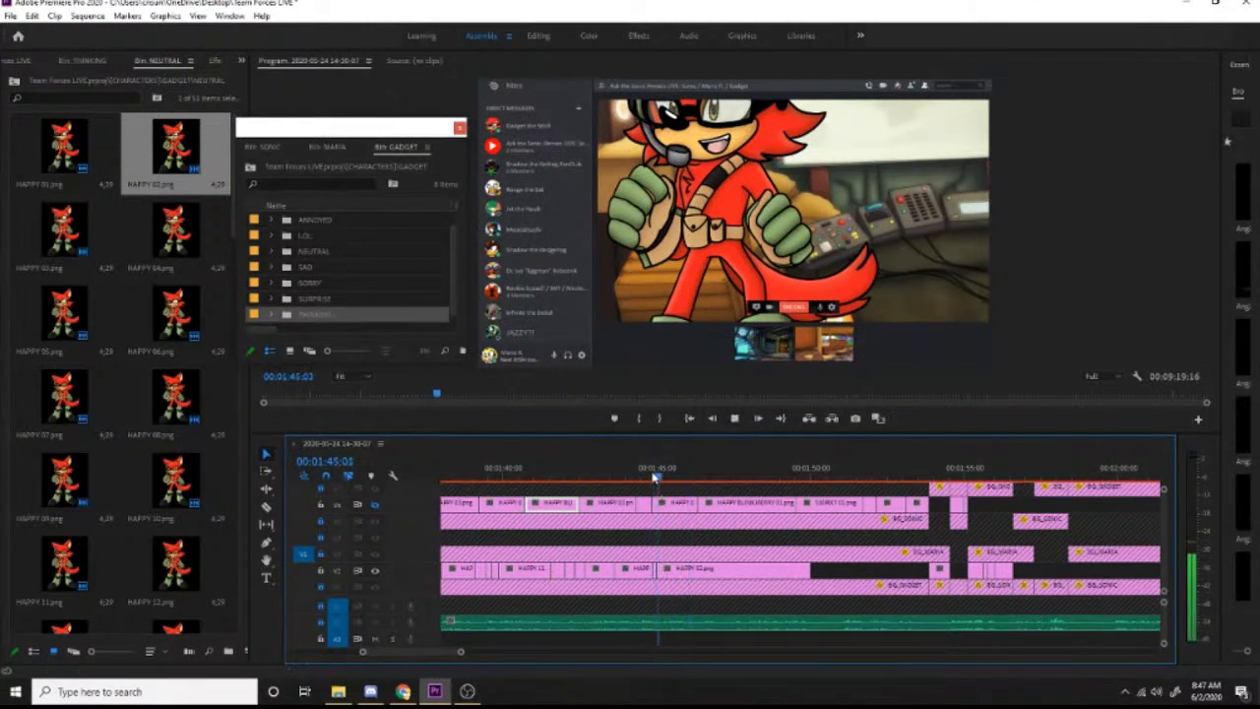
key("space")
key("space")
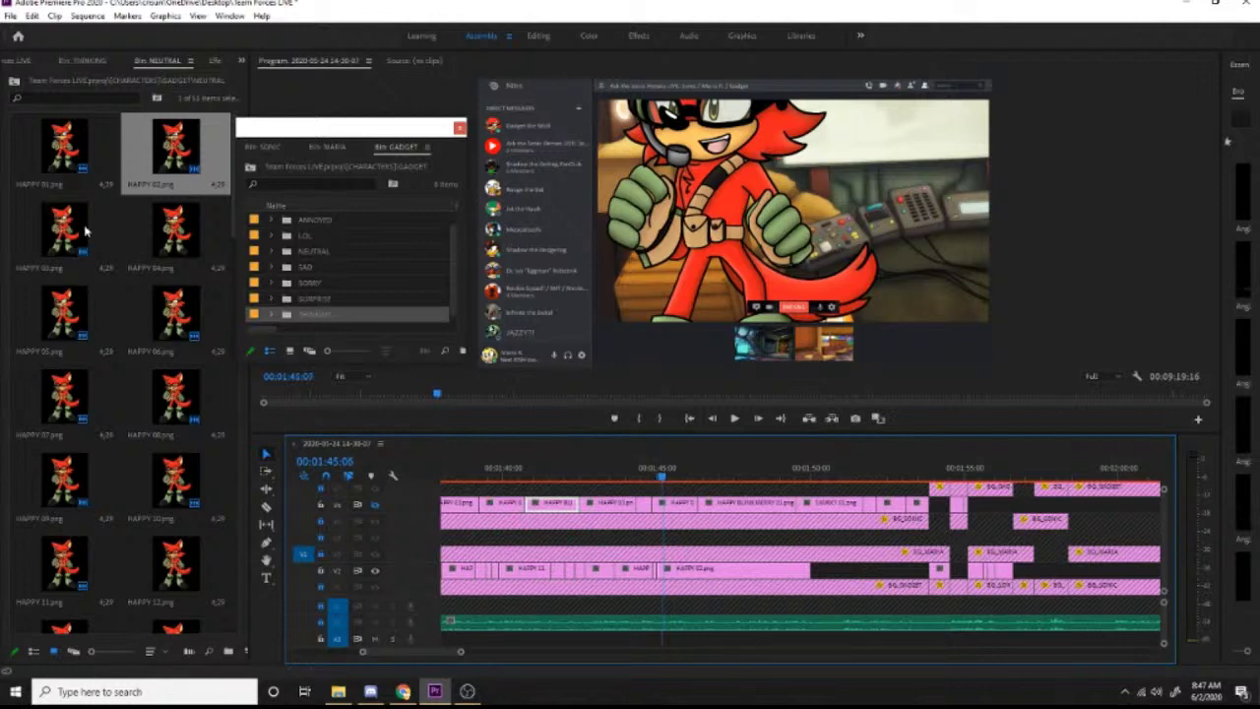
left_click_drag(84, 230, 661, 588)
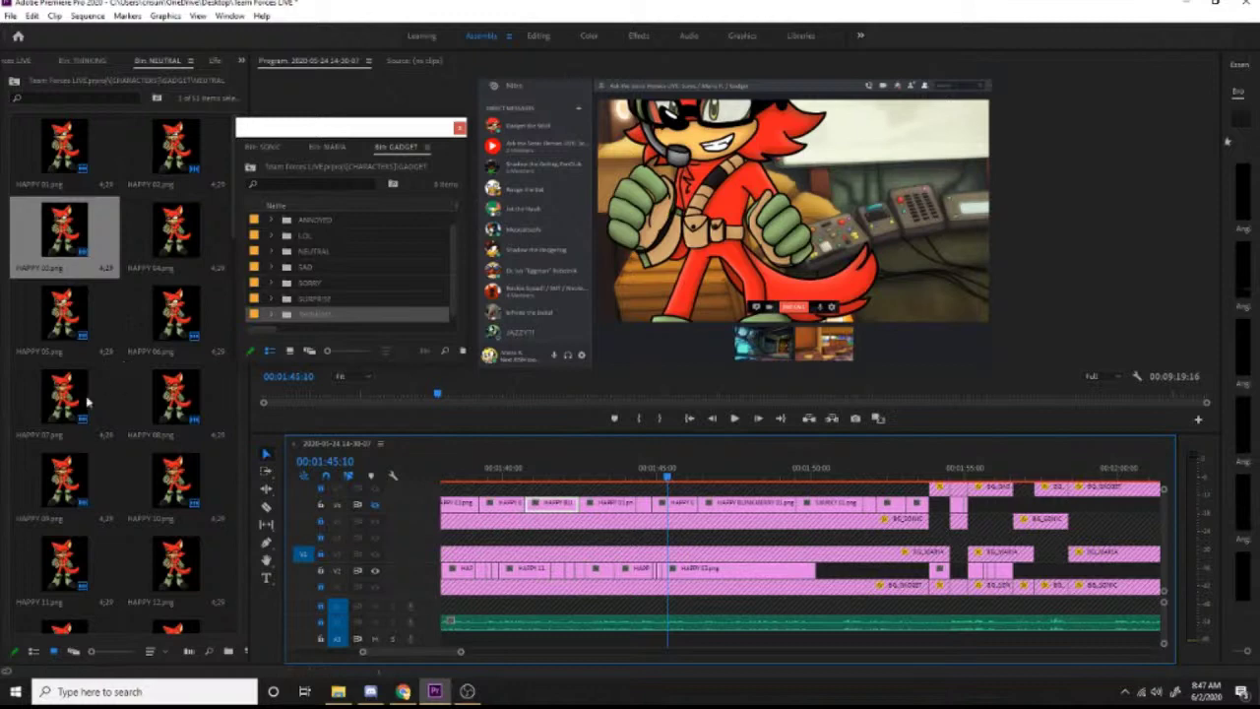
left_click_drag(177, 406, 649, 571)
left_click_drag(74, 492, 701, 579)
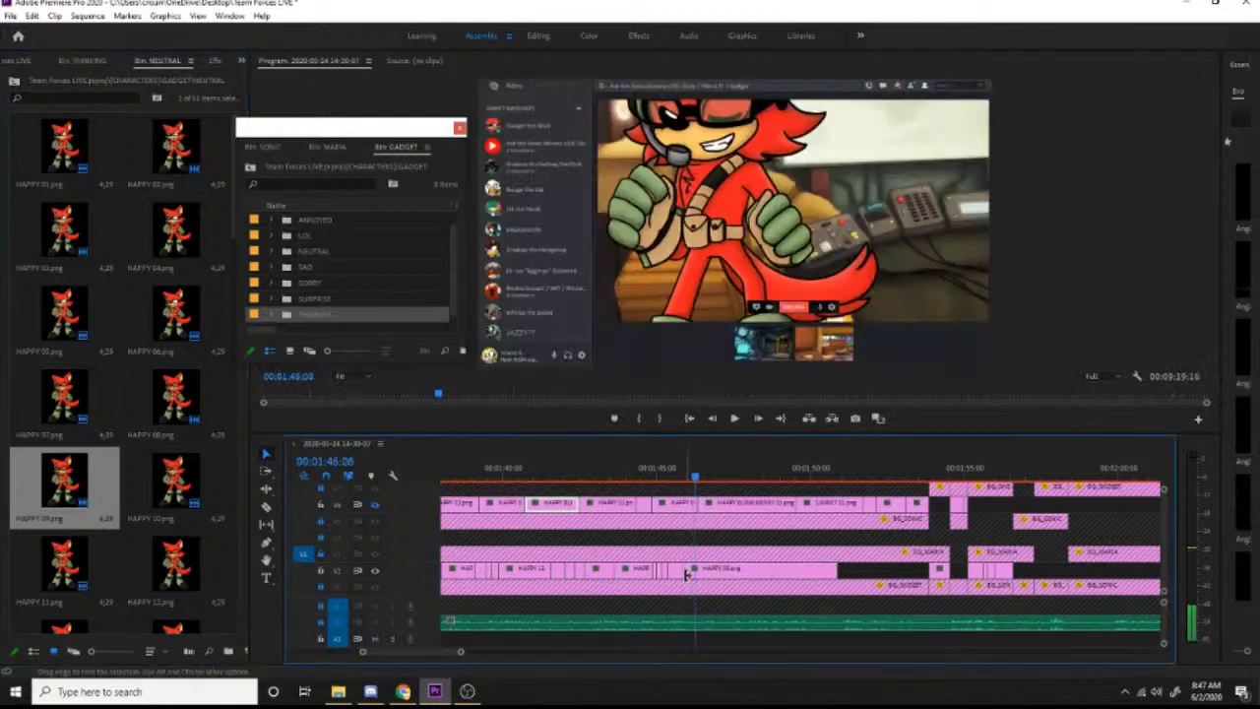
Step: Add the NEUTRAL images HAPPY 02.png at about 00:01:46:08 and HAPPY 01.png at 00:01:46:26 on V2
key("space")
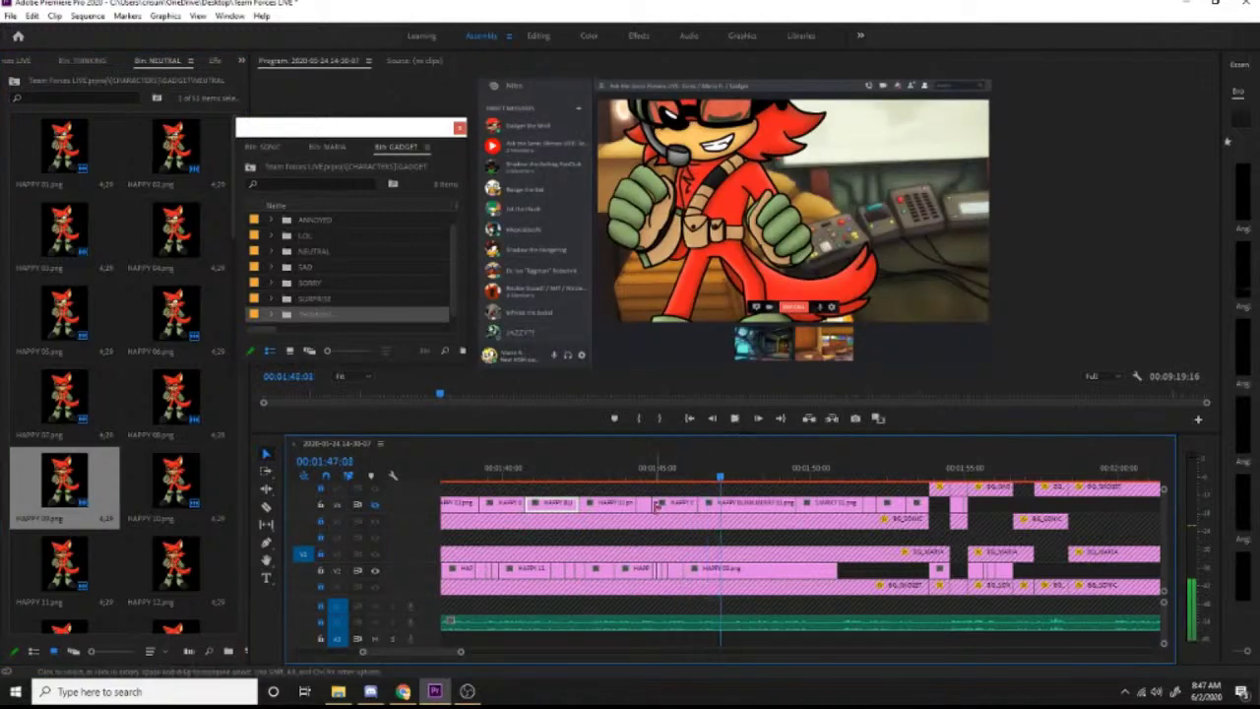
left_click(686, 476)
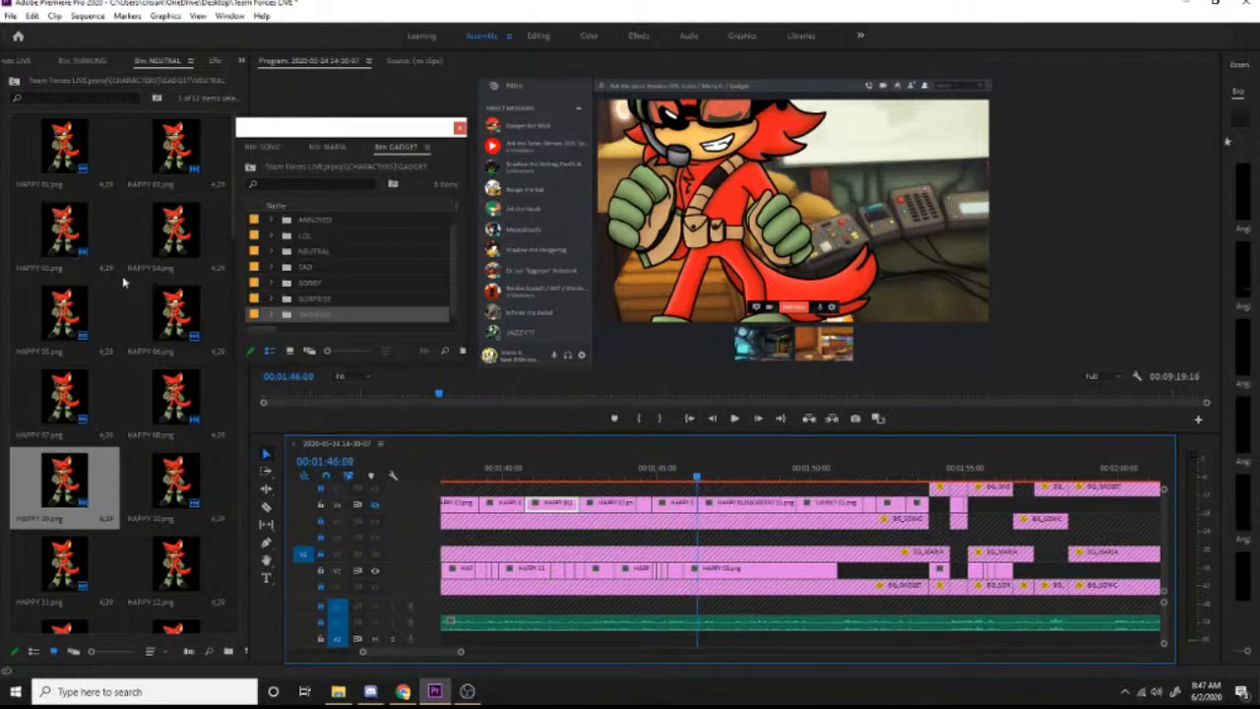
left_click_drag(169, 143, 680, 582)
left_click(750, 579)
key("space")
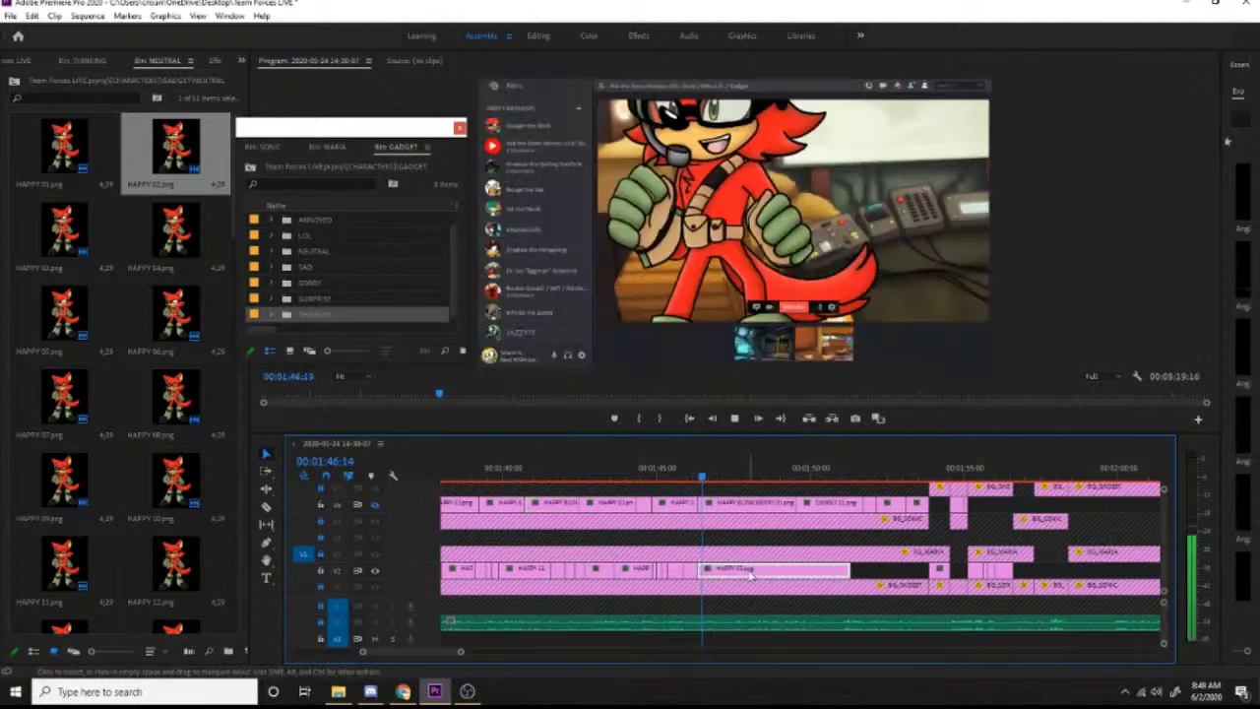
left_click_drag(61, 152, 718, 579)
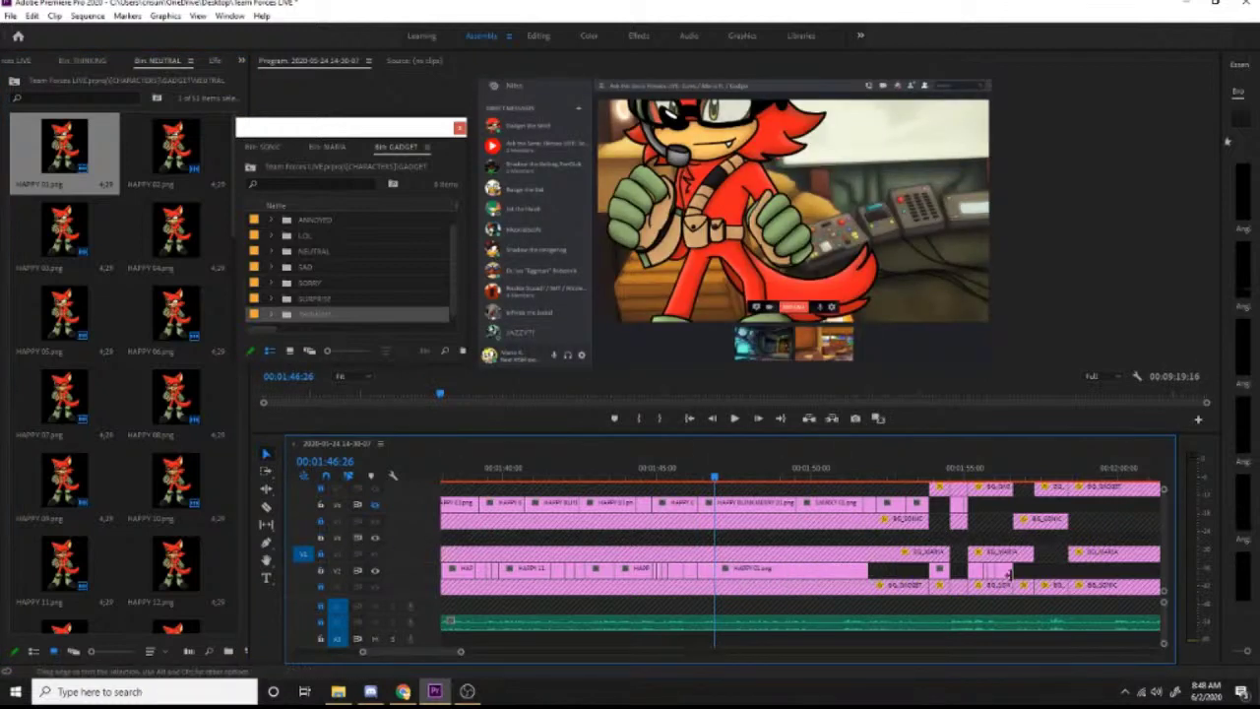
Step: Move the existing clips between about 00:01:54 and 00:01:56:15 from V2 to the empty track above the BG_MARIA clips
left_click_drag(998, 567, 996, 537)
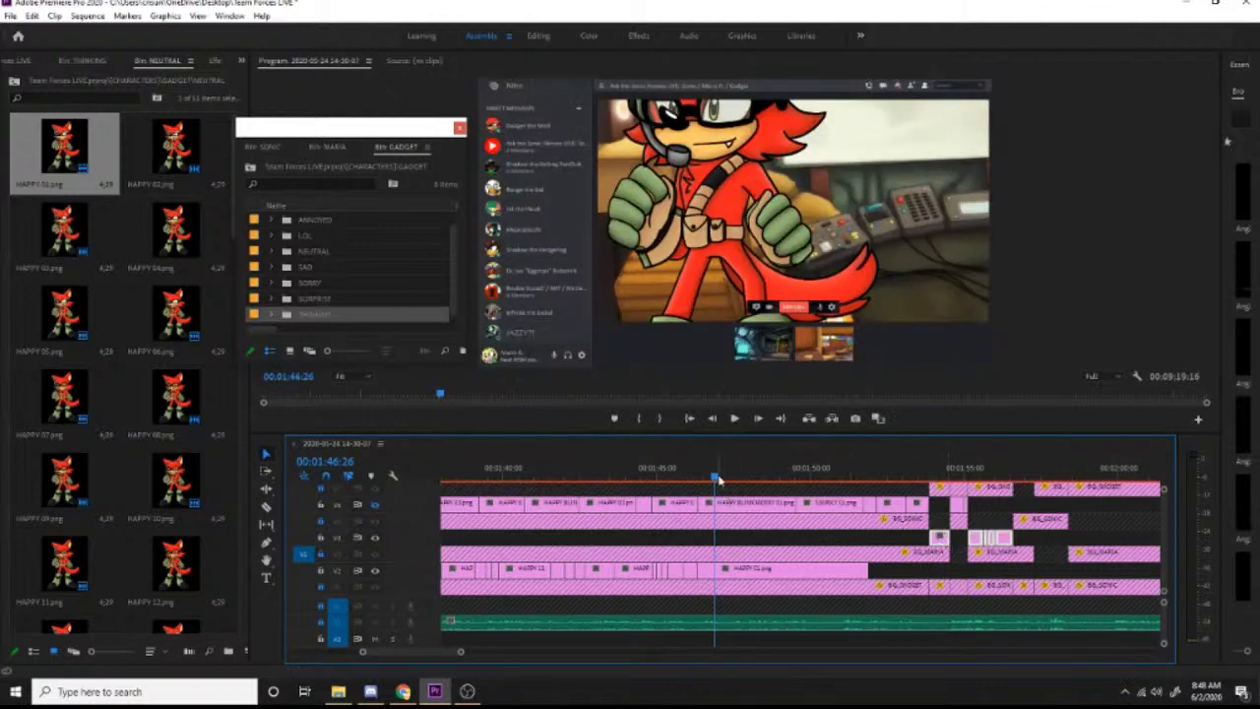
key("space")
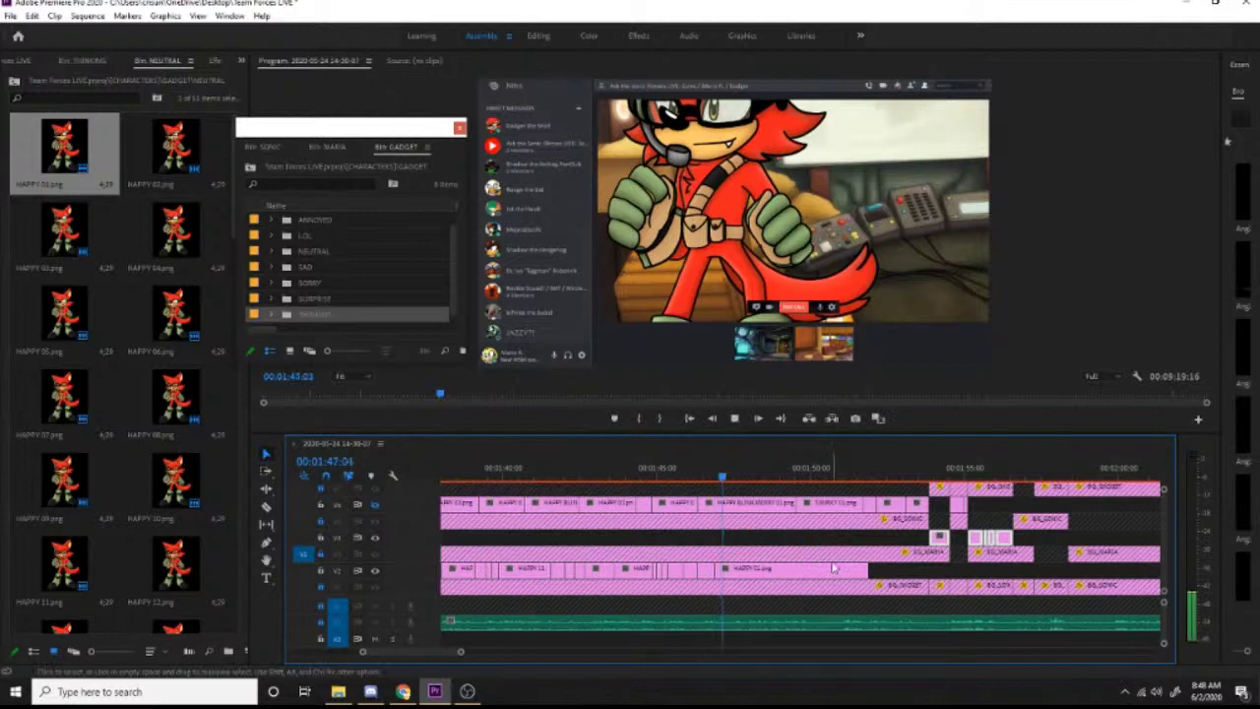
key("space")
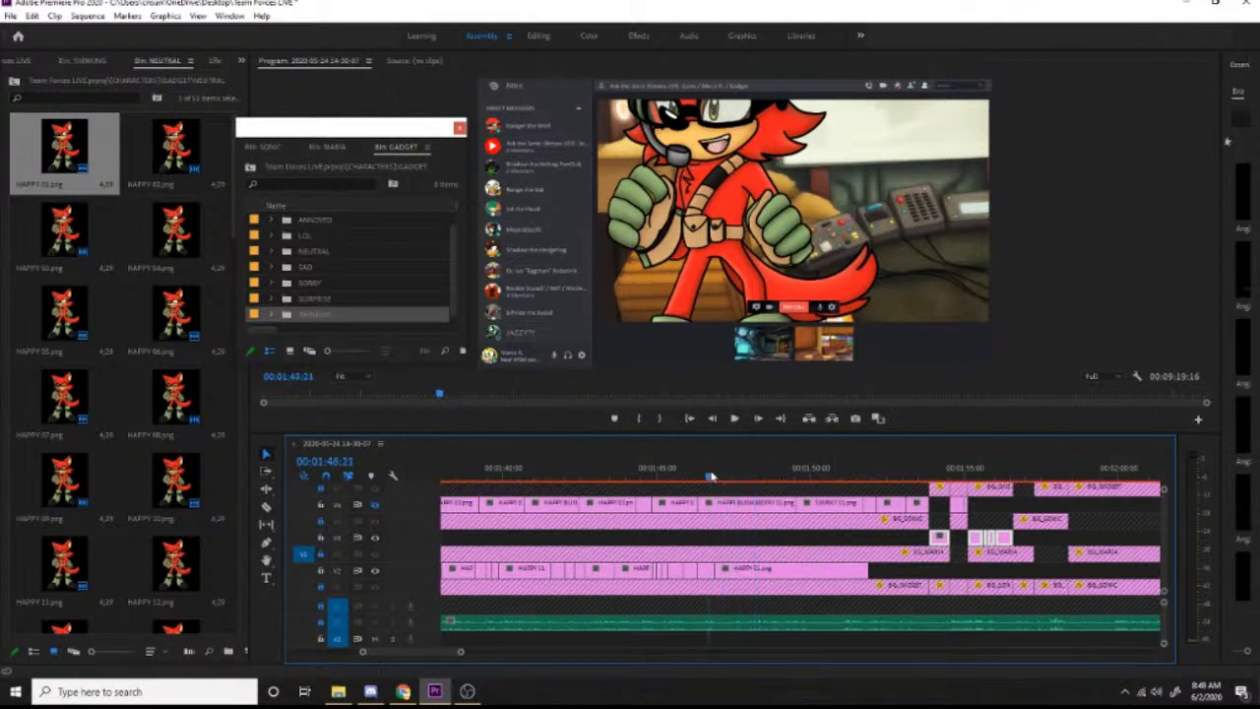
Step: Add HAPPY 05.png from Gadget's THINKING bin at about 00:01:47:13 on V2
key("space")
key("Right")
left_click(82, 63)
left_click_drag(56, 311, 734, 577)
Step: Add the THINKING images HAPPY 04.png at about 00:01:47:22 and HAPPY 08.png at about 00:01:47:28 on V2
key("space")
left_click(725, 476)
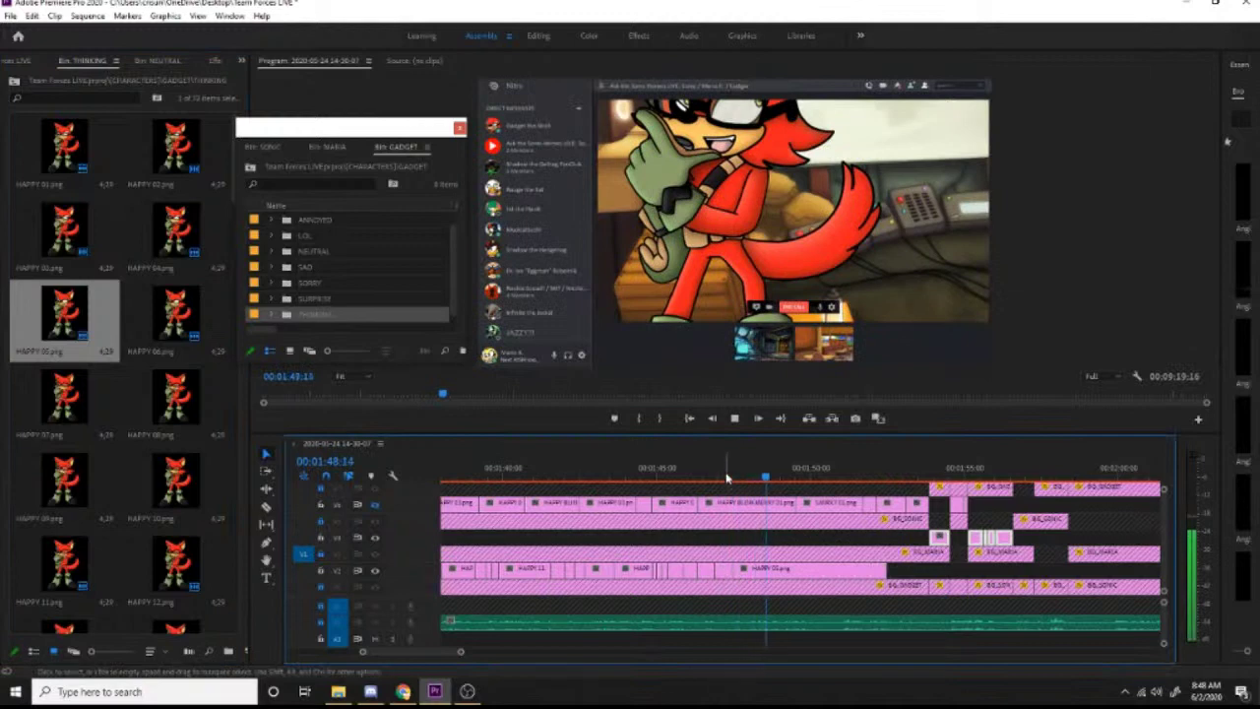
key("space")
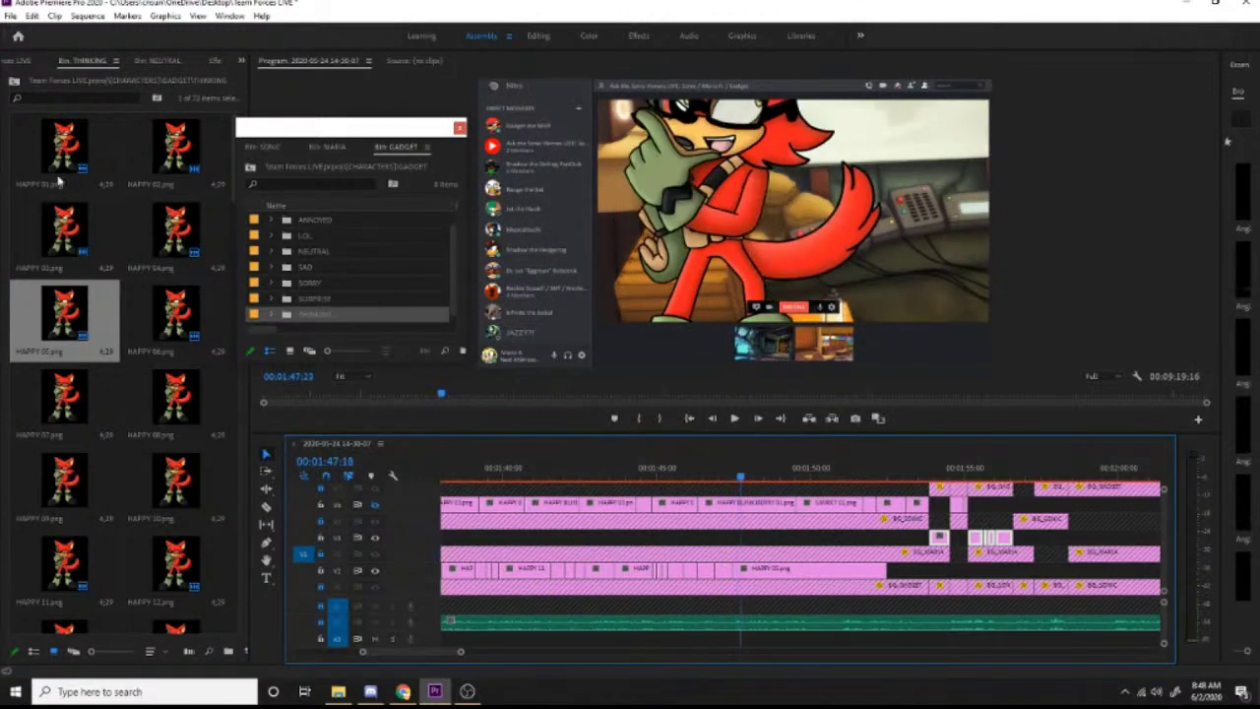
left_click_drag(165, 239, 736, 575)
scroll(399, 655, "right", 5)
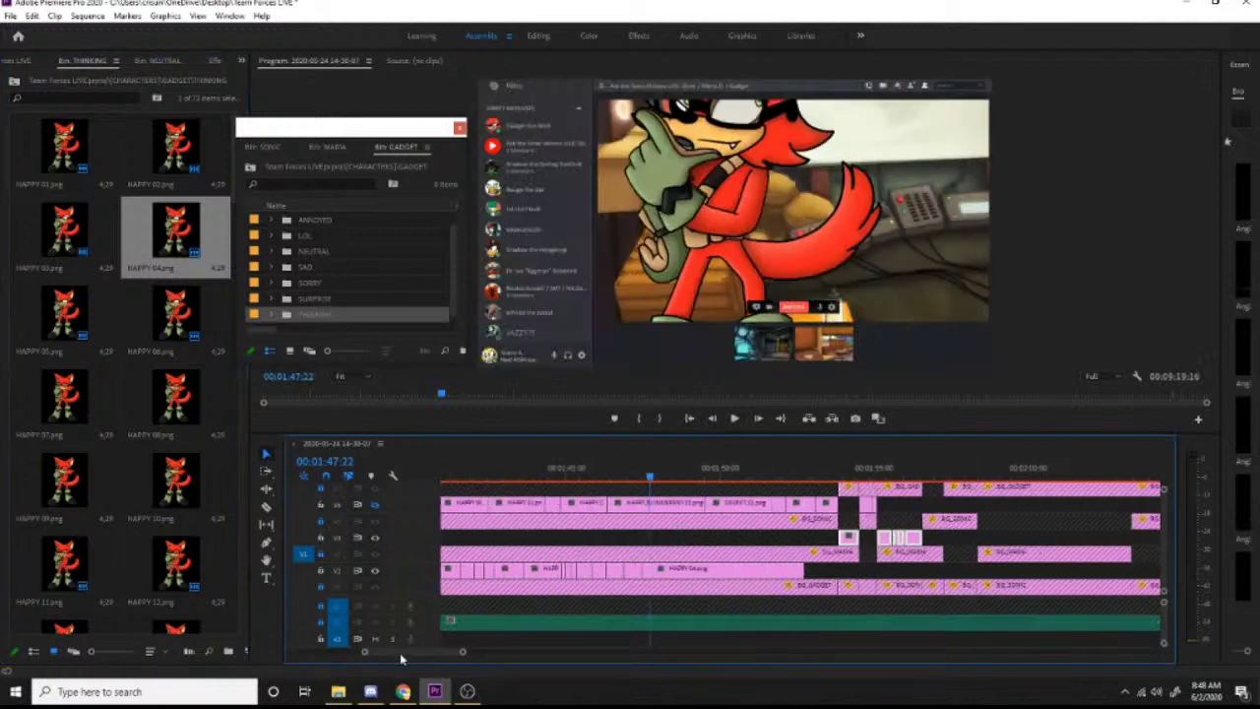
key("space")
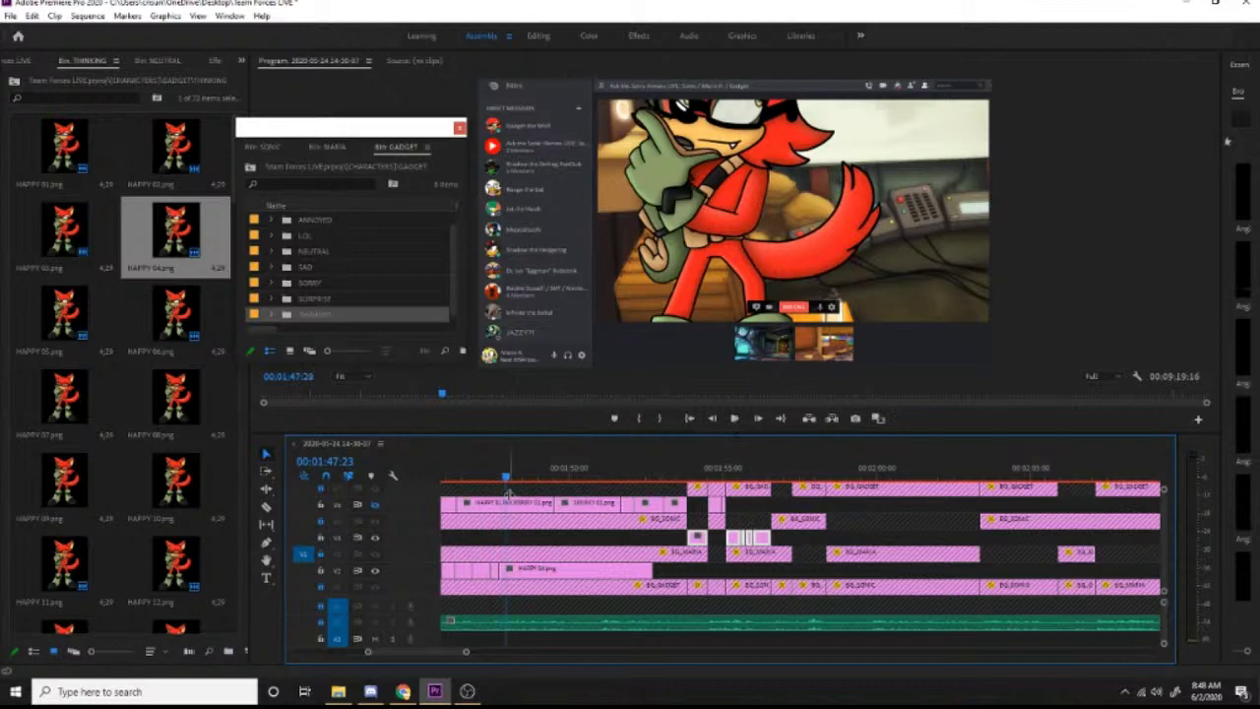
left_click_drag(173, 404, 510, 571)
Step: Add the THINKING image HAPPY 09.png at about 00:01:50:09 on V2 and trim its end to 00:01:51:01
key("space")
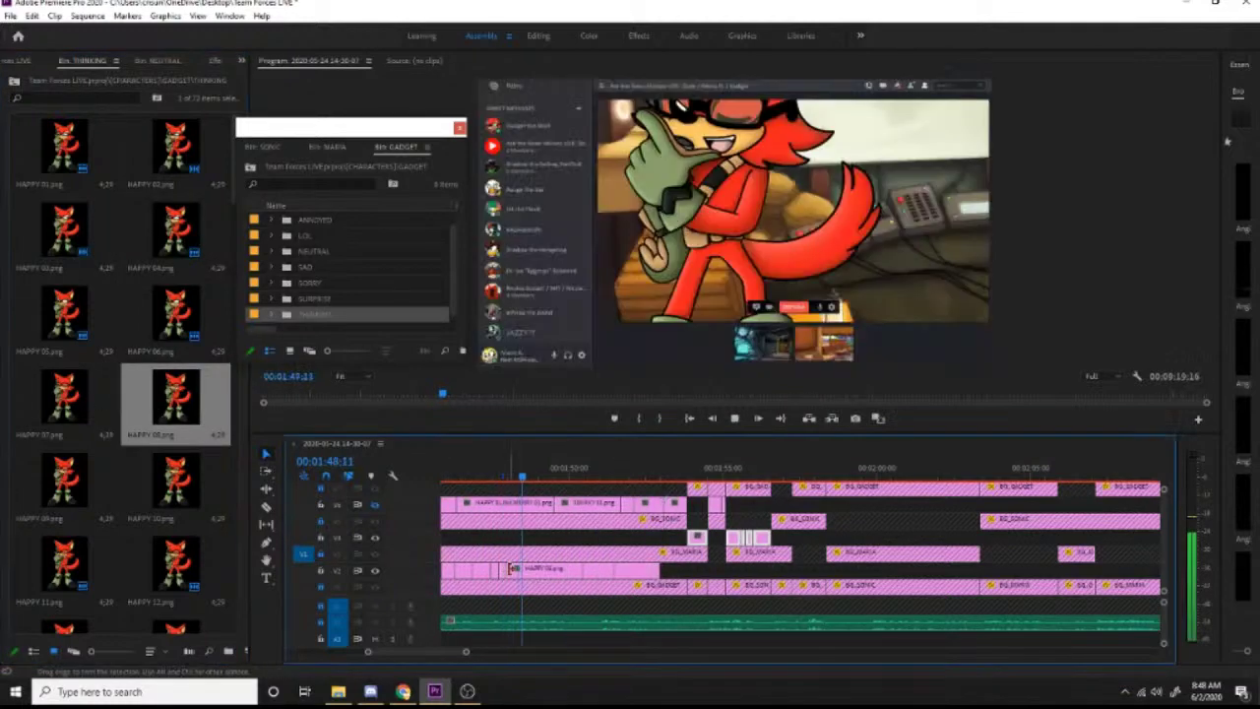
key("space")
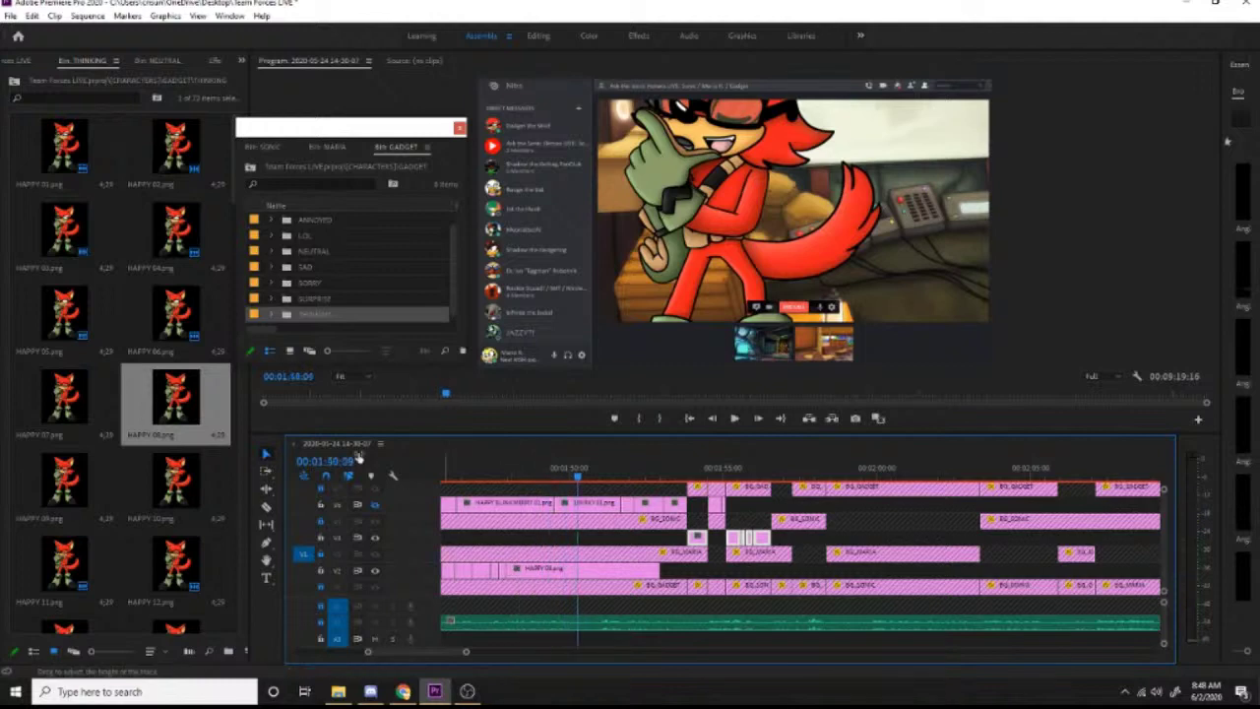
left_click_drag(69, 483, 591, 571)
key("space")
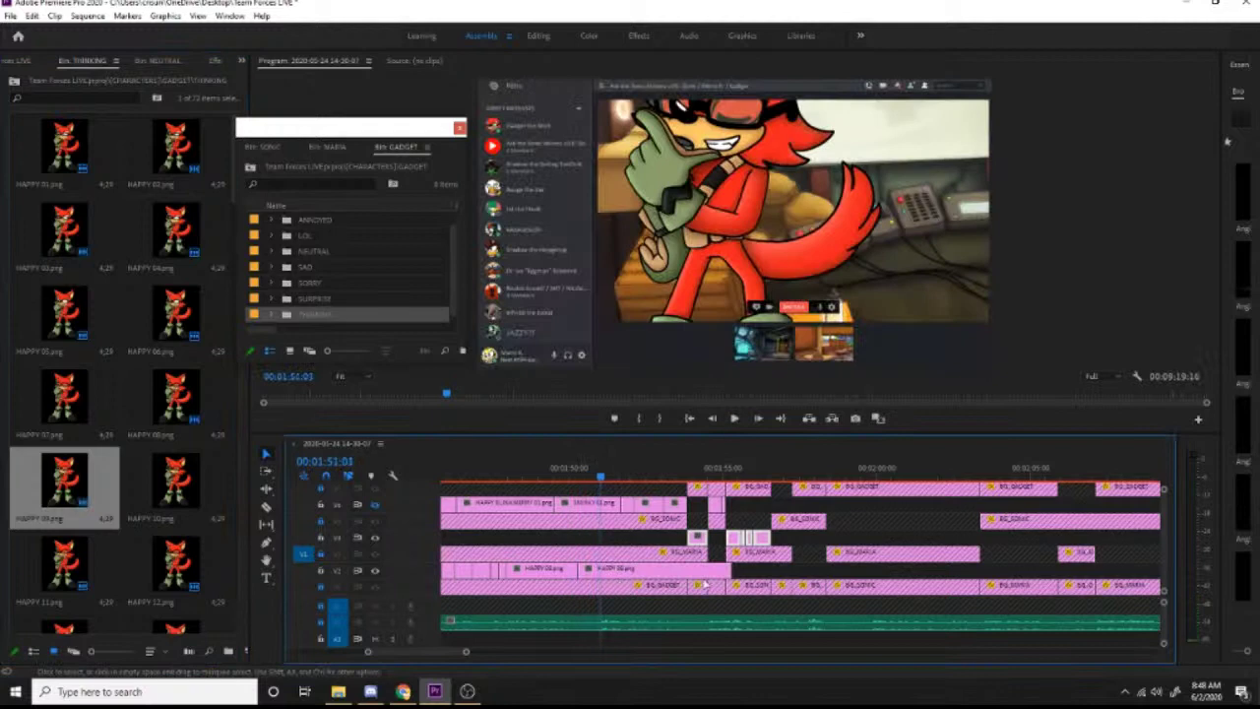
left_click_drag(733, 569, 598, 569)
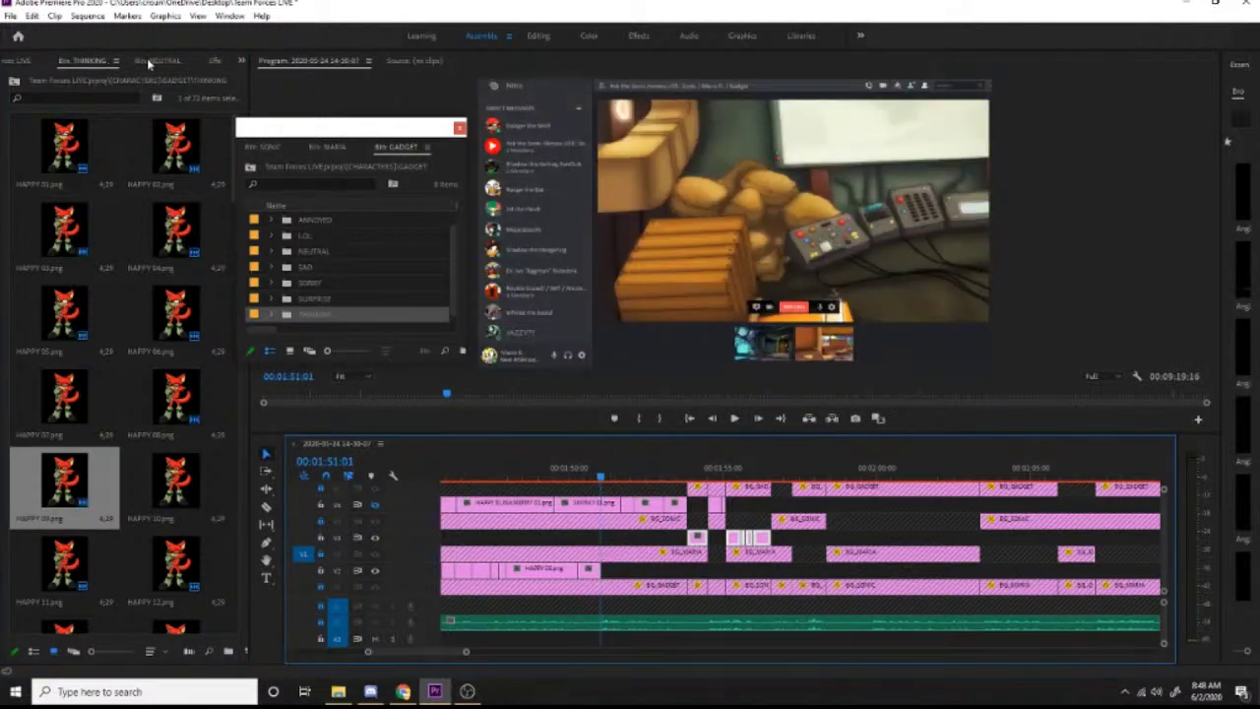
Step: Add the NEUTRAL images HAPPY 11.png at 00:01:51:01 and HAPPY 10.png at about 00:01:51:22 on V2
left_click(148, 60)
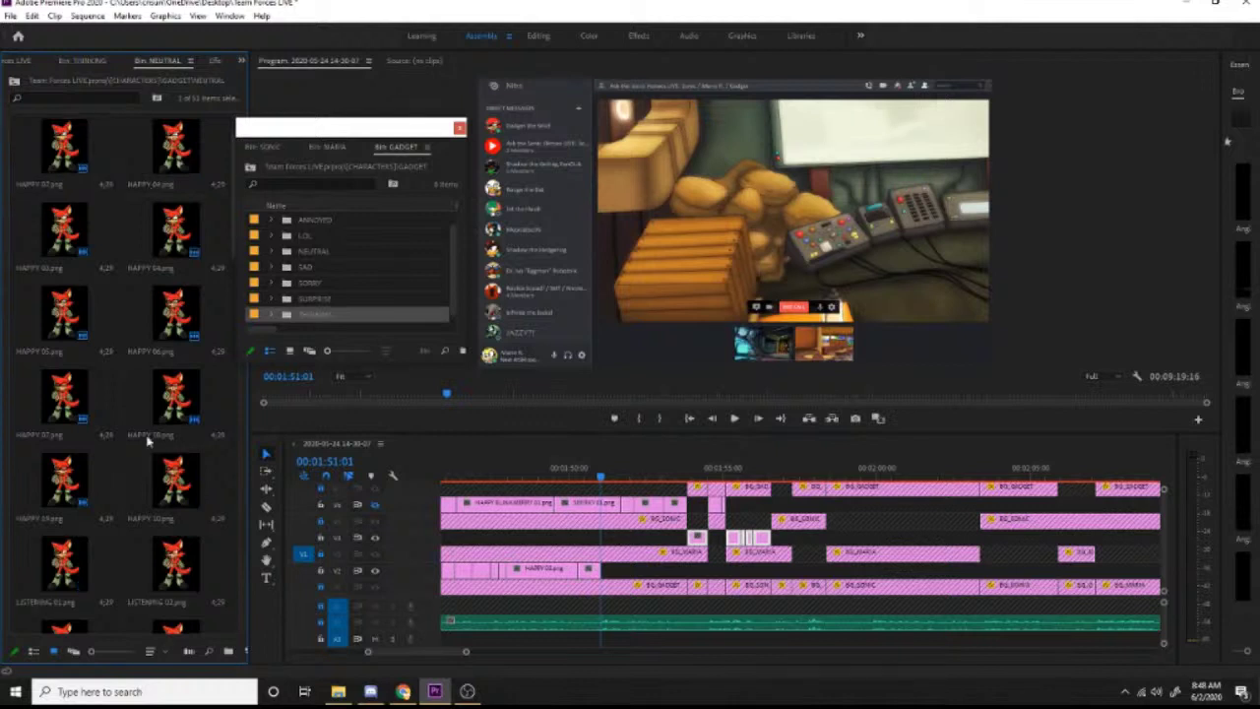
left_click_drag(63, 479, 608, 571)
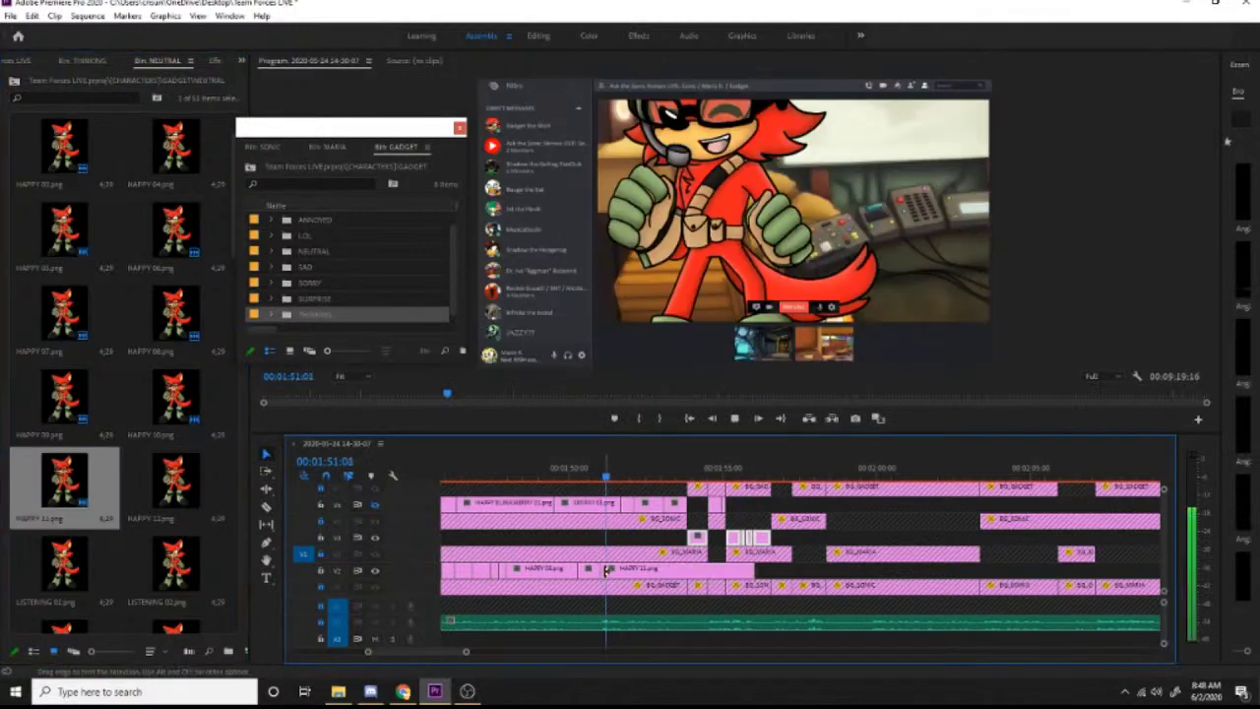
key("space")
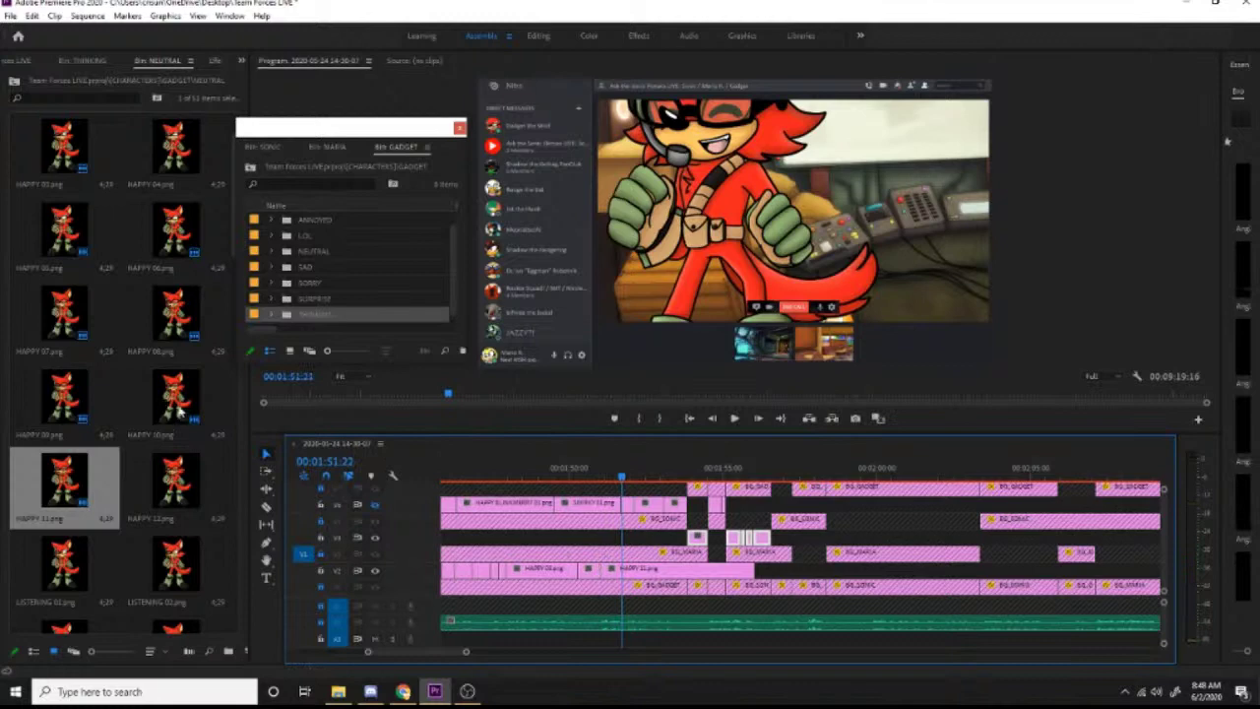
left_click_drag(178, 398, 626, 593)
Step: Add the NEUTRAL images HAPPY 11.png at about 00:01:51:26 and HAPPY 12.png at about 00:01:53:00 on V2
left_click_drag(78, 477, 630, 572)
key("space")
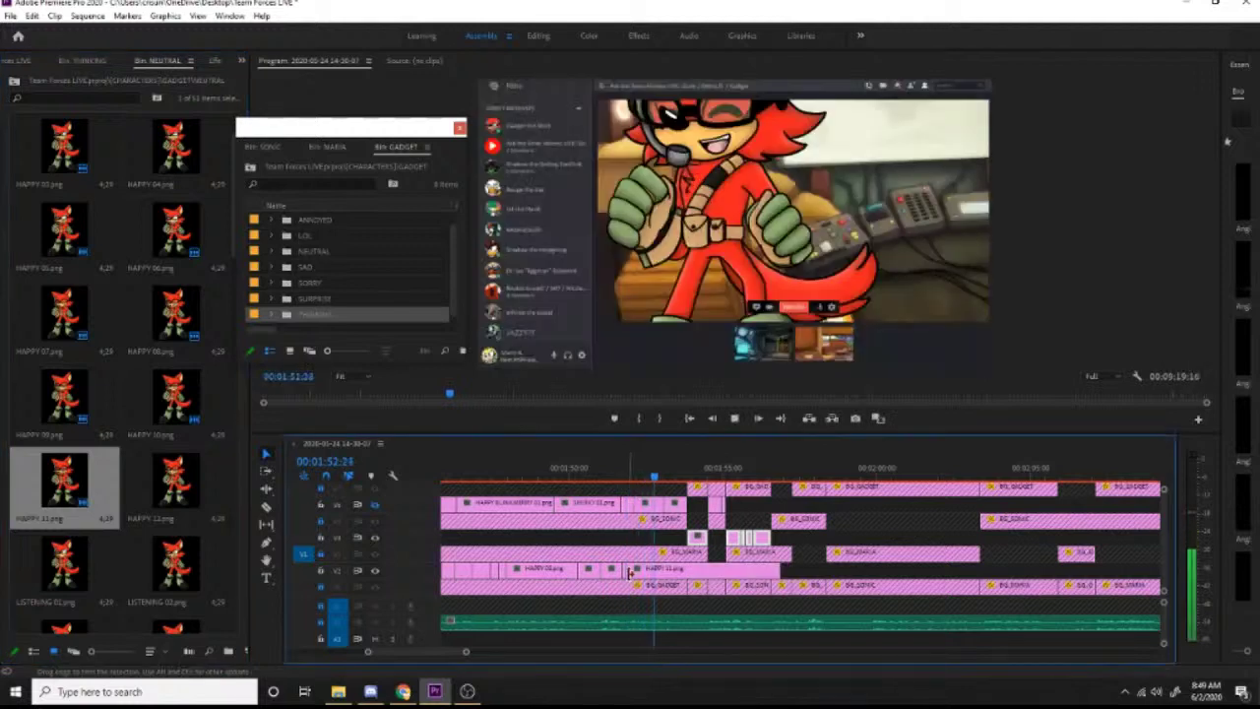
left_click_drag(177, 472, 658, 572)
key("space")
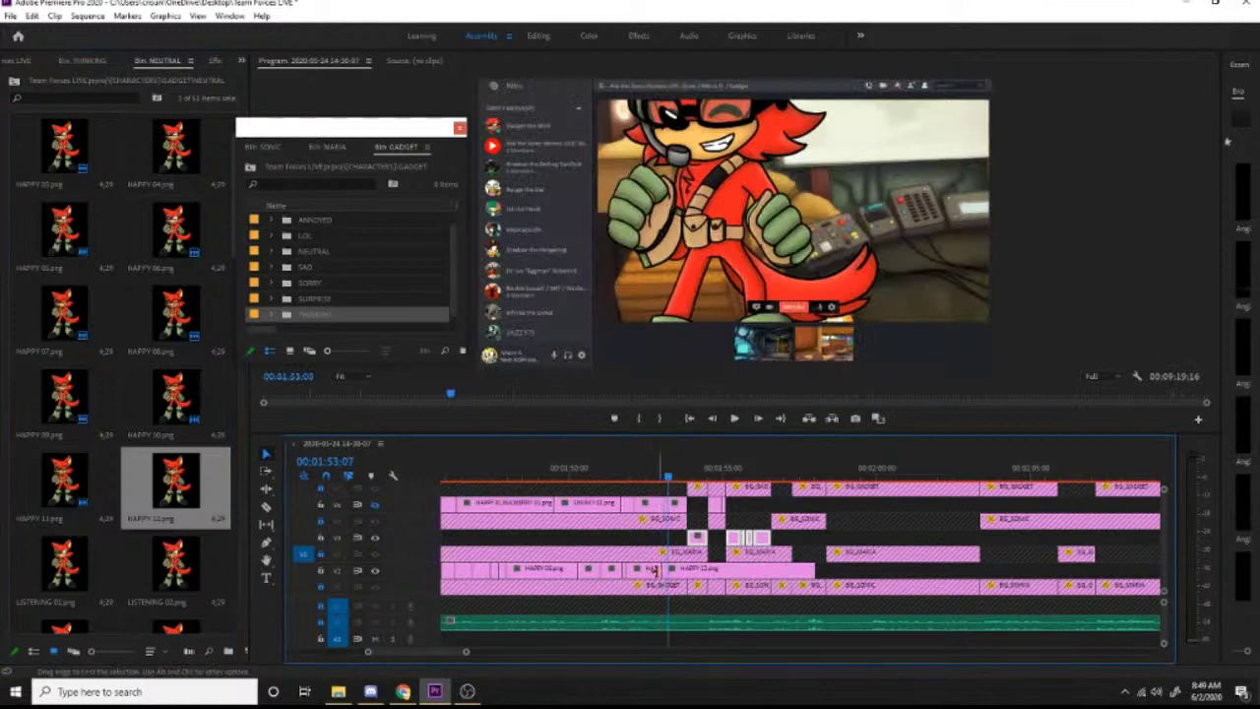
Step: Add the LOL image HAPPY 11.png from Gadget's expressions at about 00:01:53:20 on V2
double_click(283, 237)
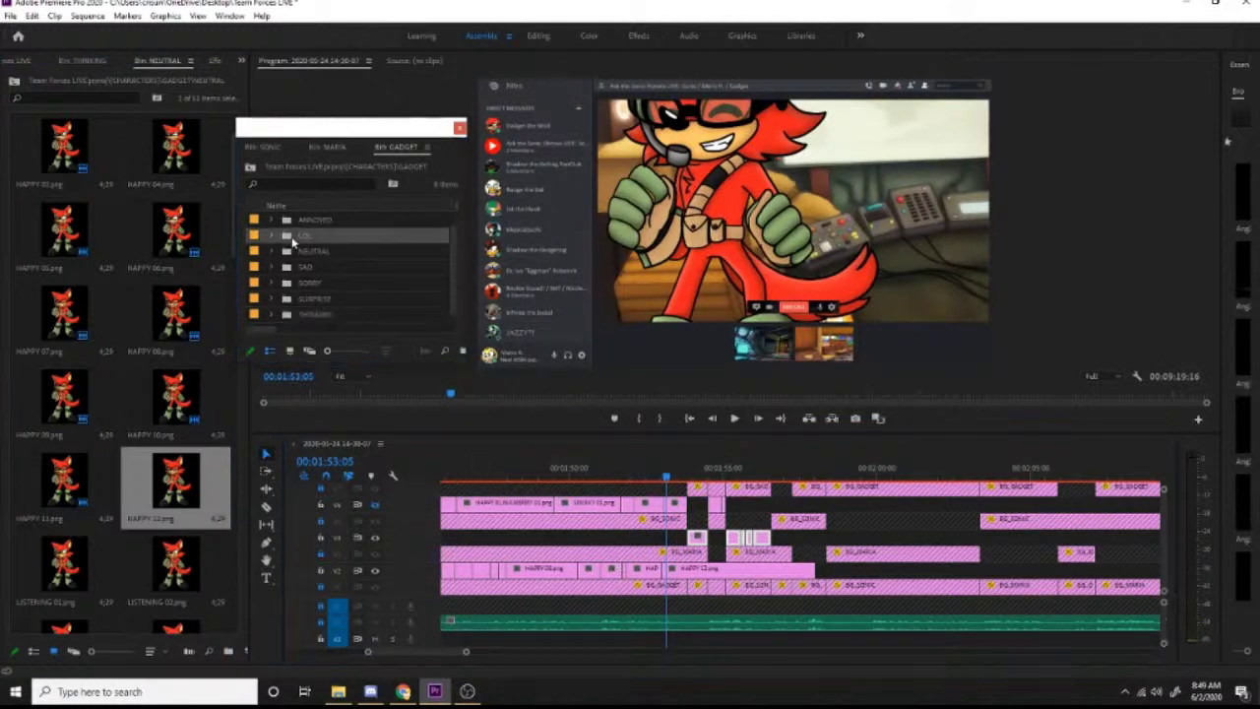
left_click(54, 653)
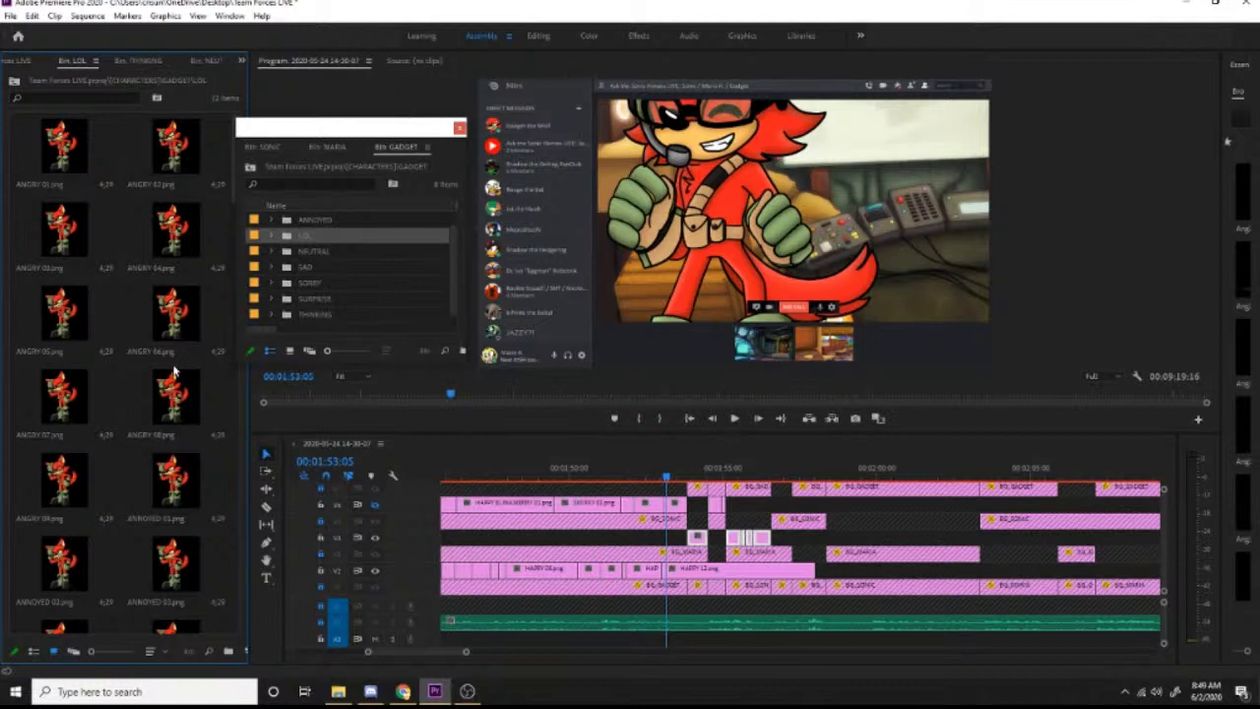
scroll(174, 370, "down", 4)
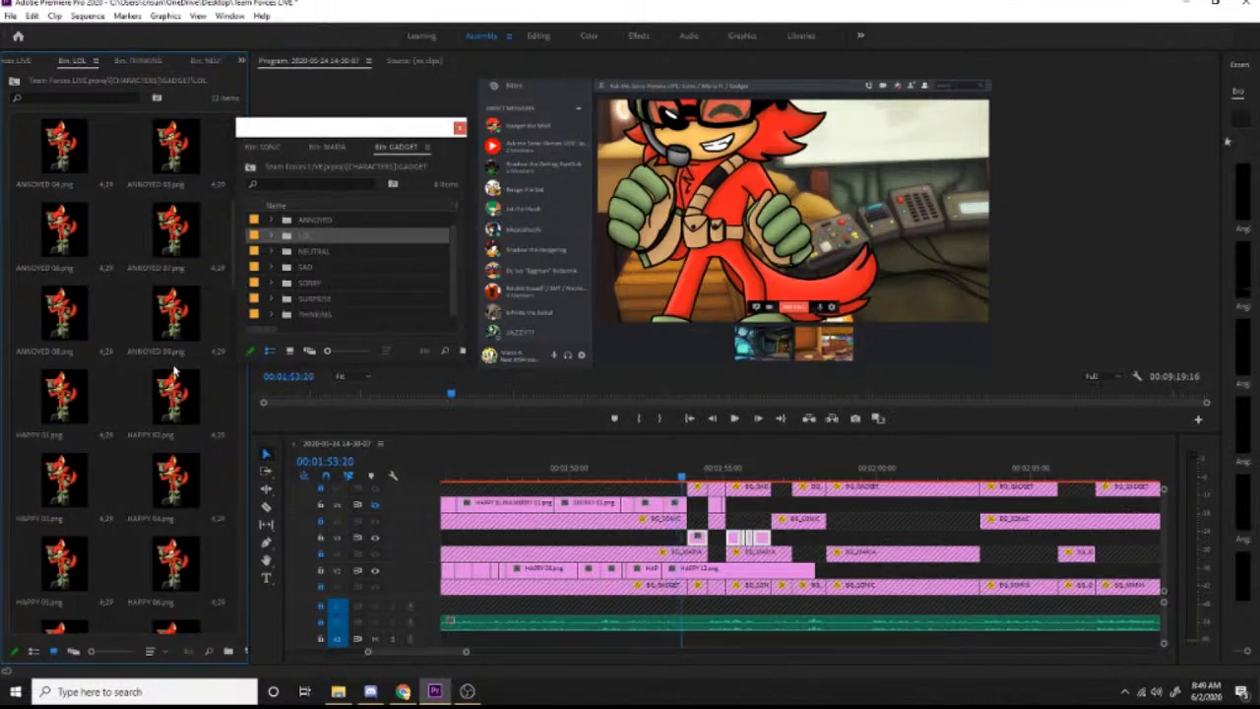
scroll(174, 370, "down", 7)
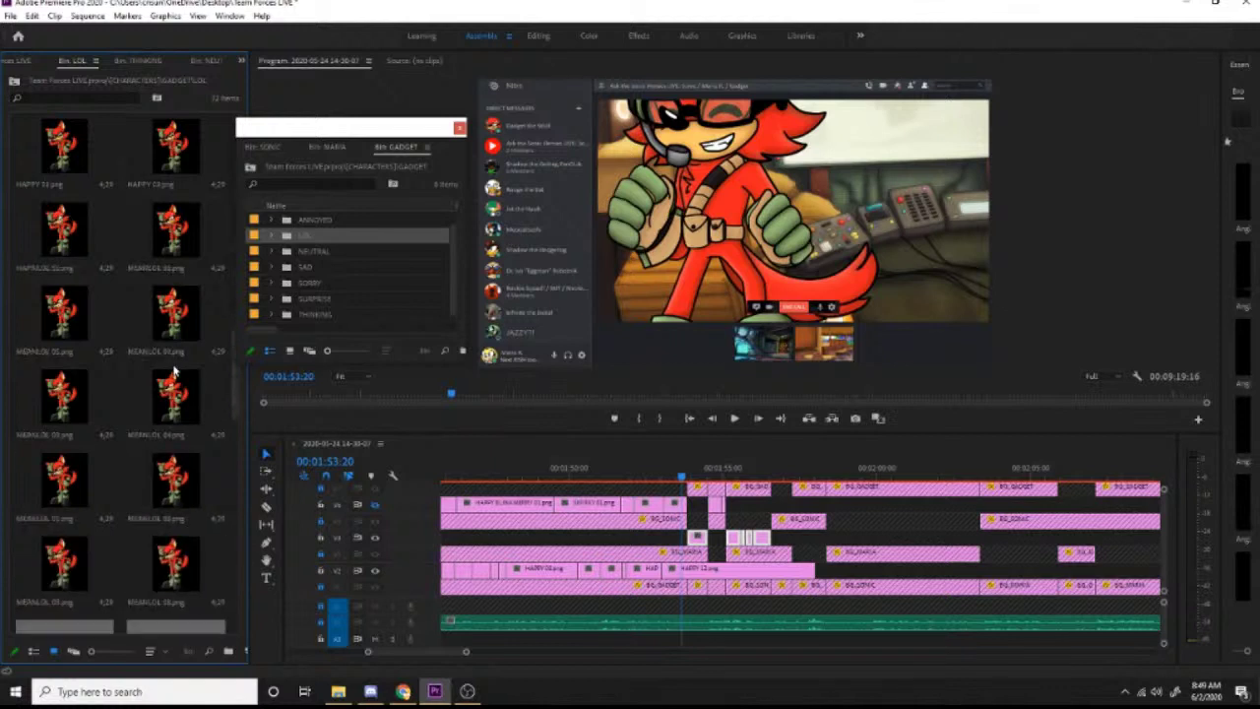
scroll(173, 370, "down", 3)
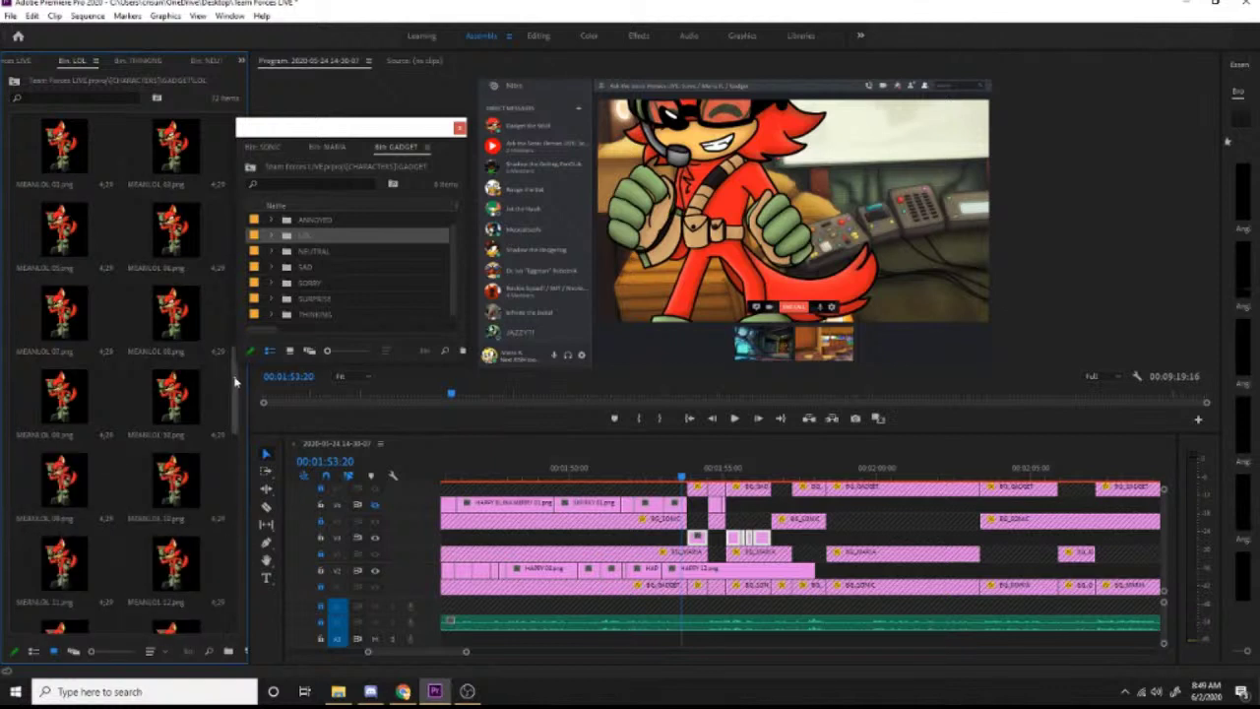
left_click_drag(236, 386, 237, 339)
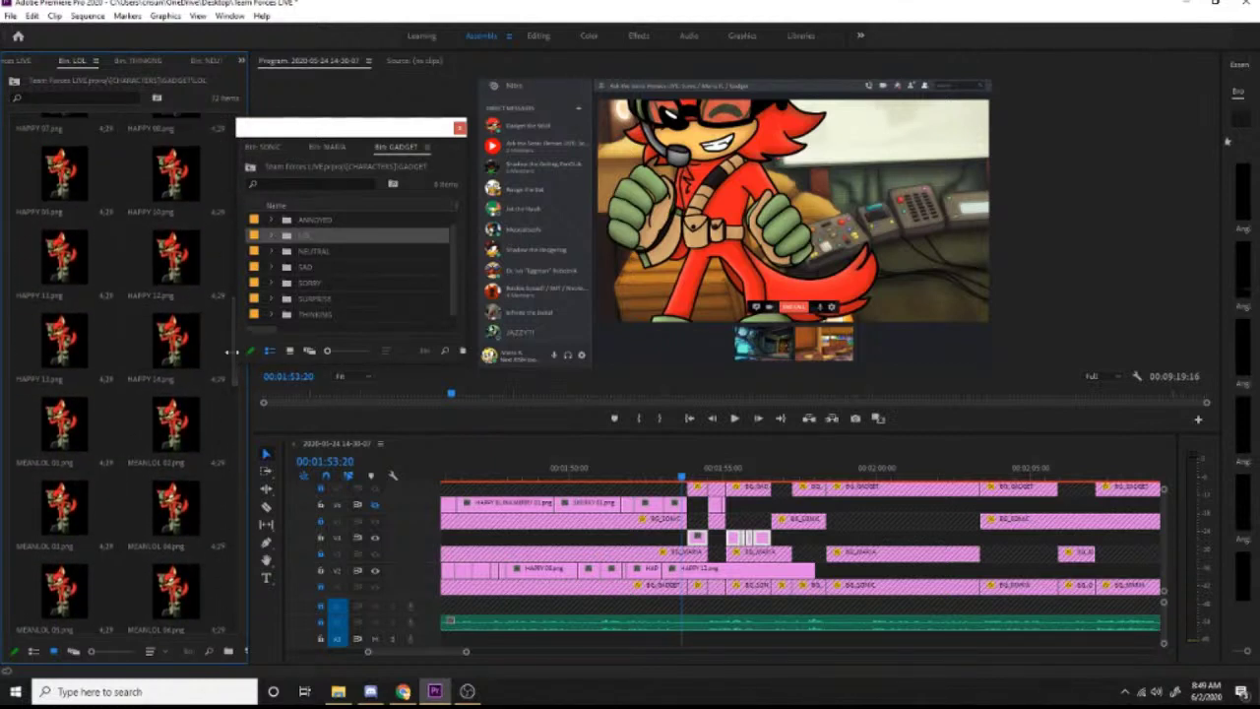
left_click_drag(57, 260, 695, 580)
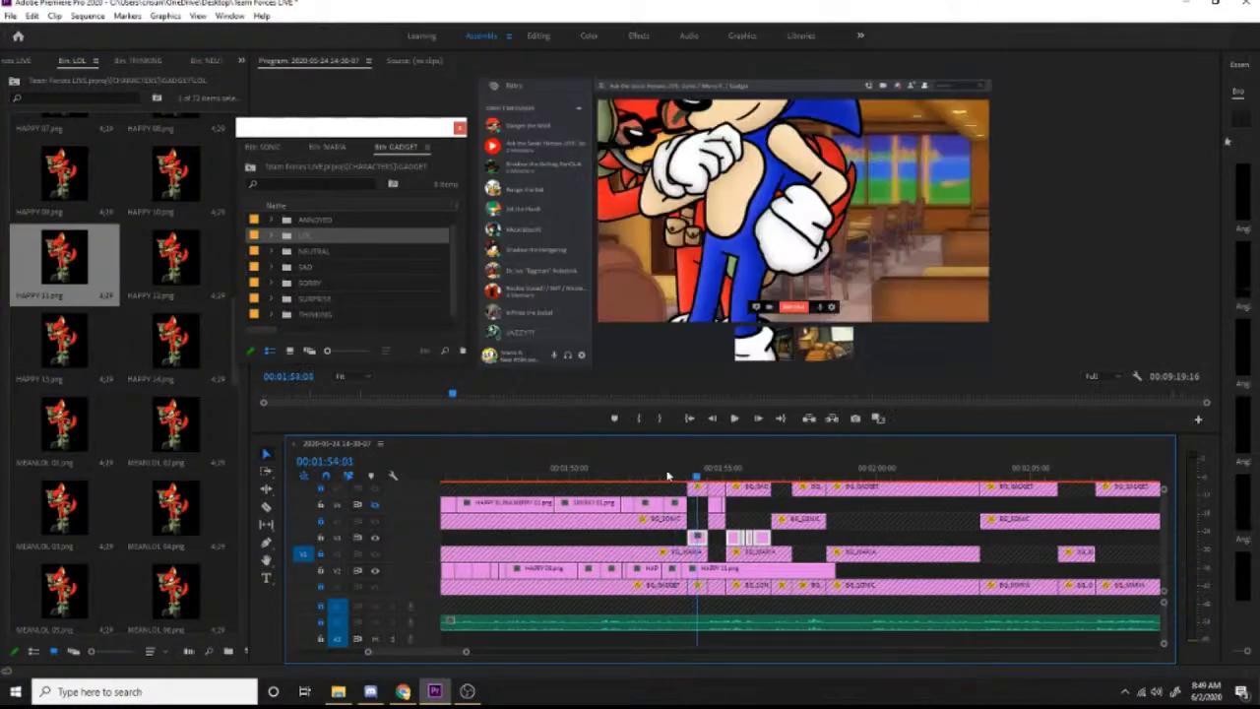
Step: Play back the line around 00:01:53:10 and move the LOL image HAPPY 11.png on V2 to start at about 00:01:53:05
key("space")
key("space")
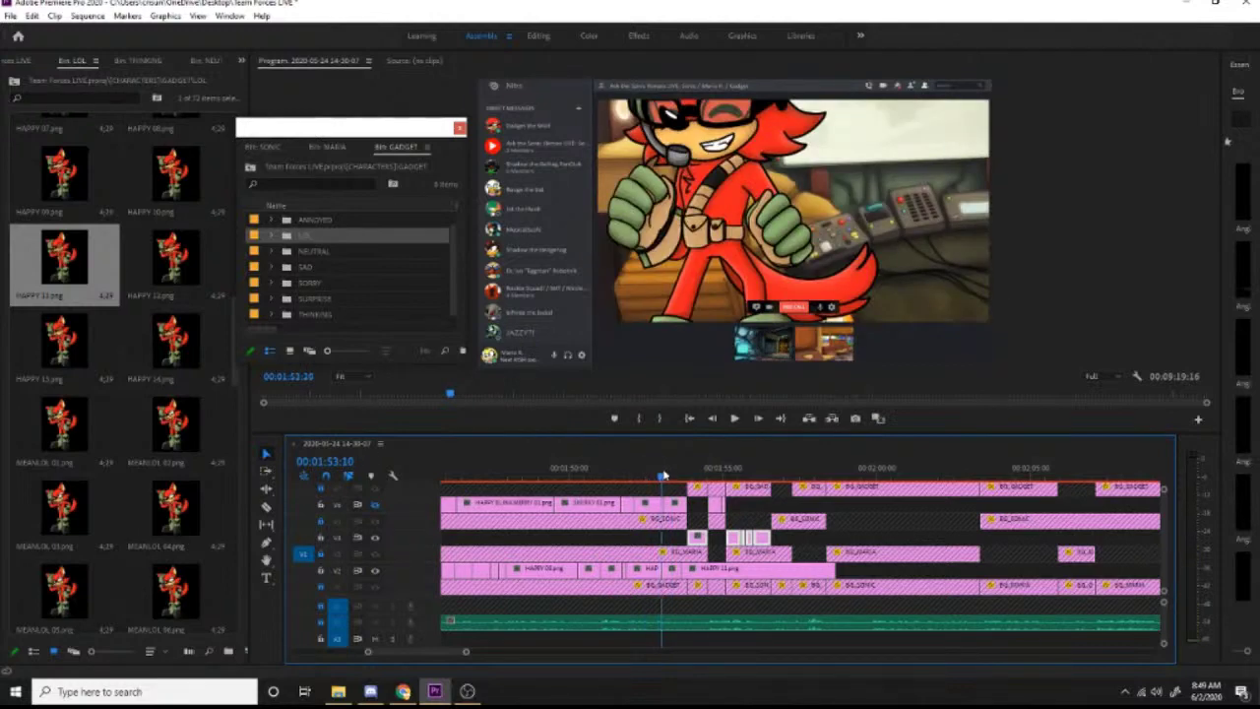
left_click_drag(663, 475, 666, 475)
left_click(704, 569)
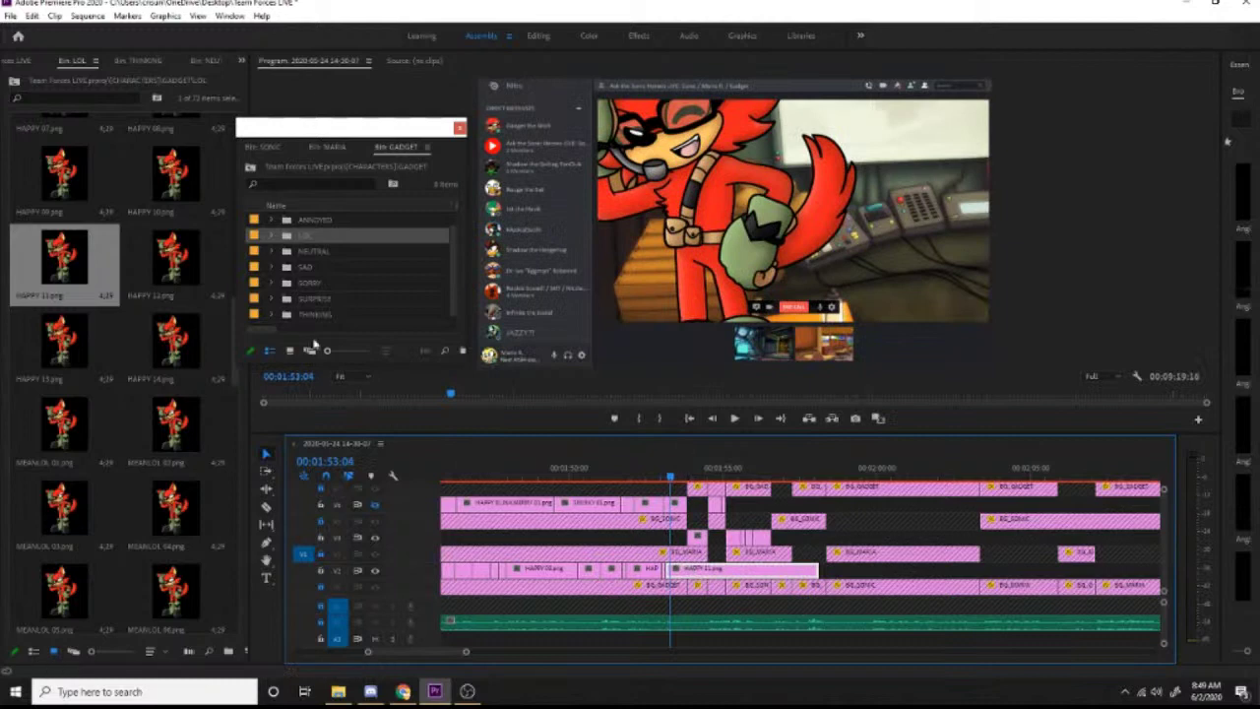
Step: Add the LOL image HAPPY 12.png at about 00:01:53:09 on V2 and trim its end to the start of HAPPY DOWN 01.png
left_click_drag(175, 258, 656, 521)
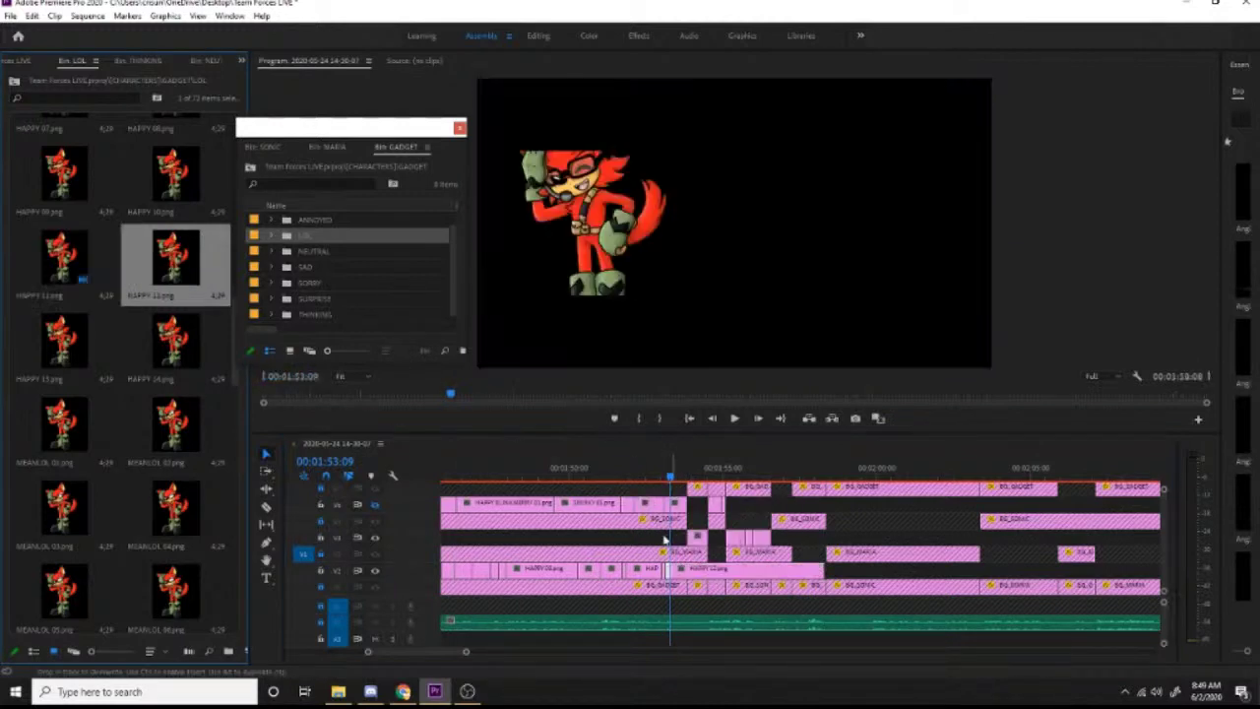
left_click(658, 474)
key("space")
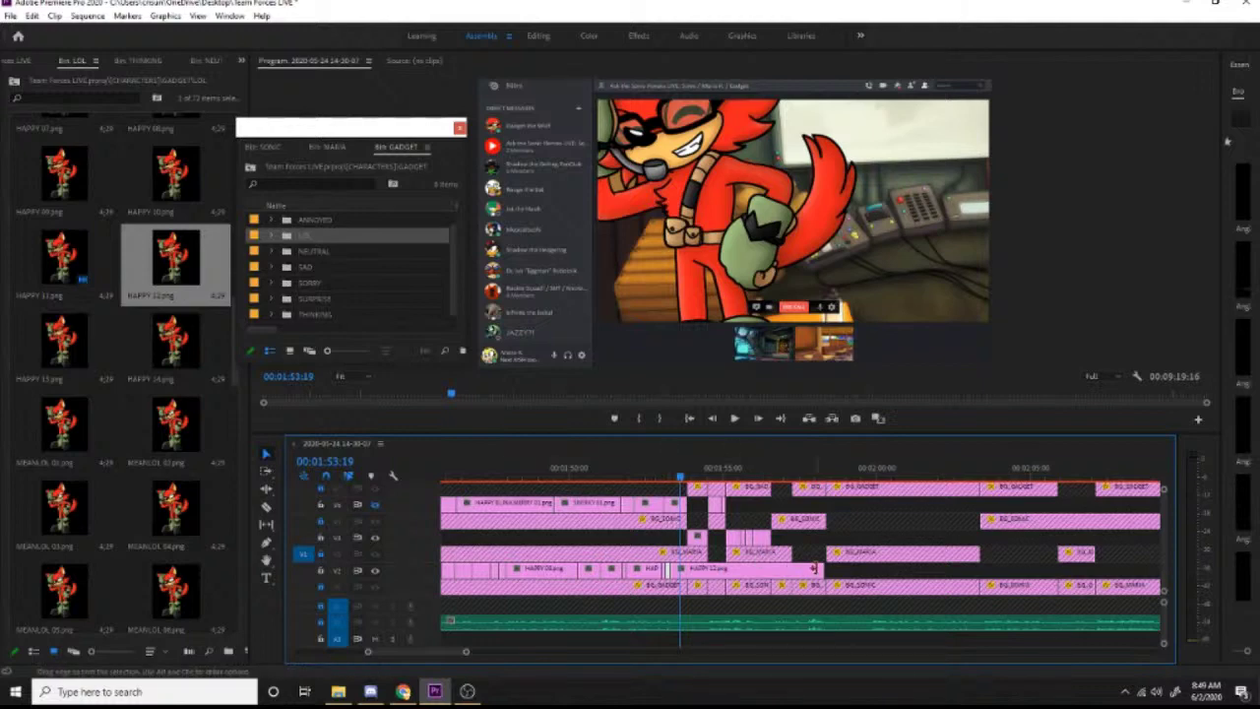
left_click_drag(792, 569, 707, 571)
key("space")
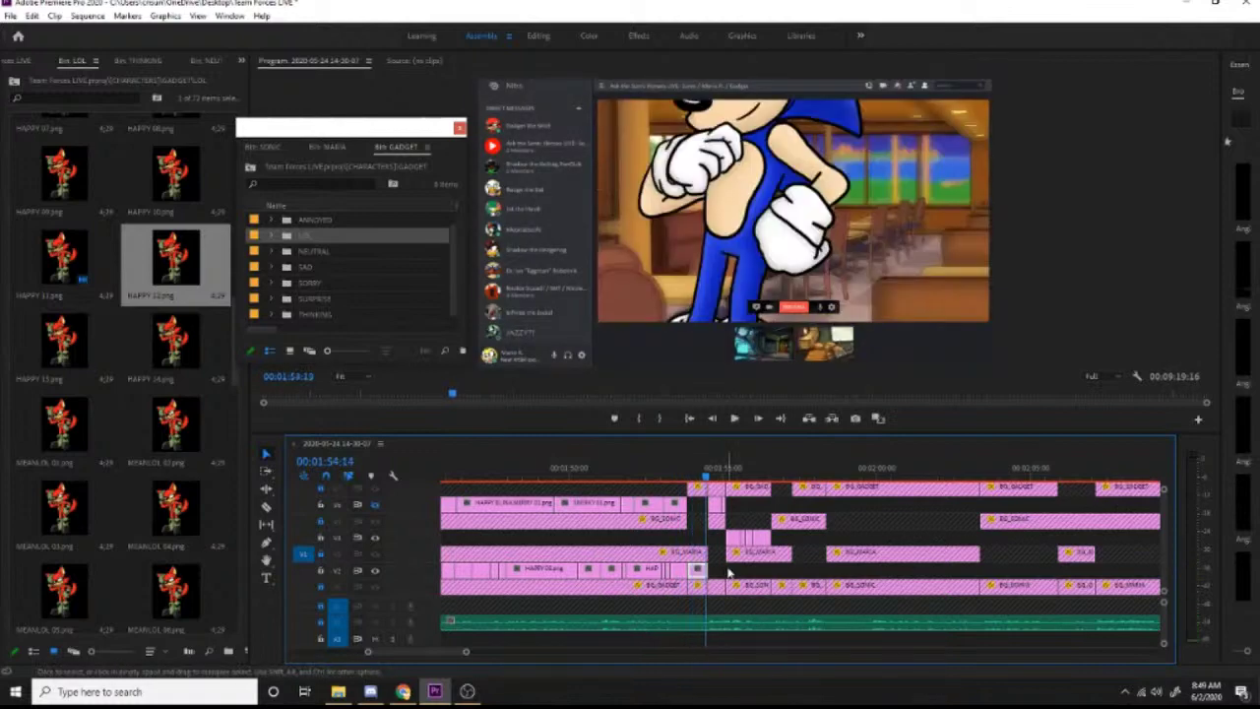
left_click_drag(697, 571, 696, 539)
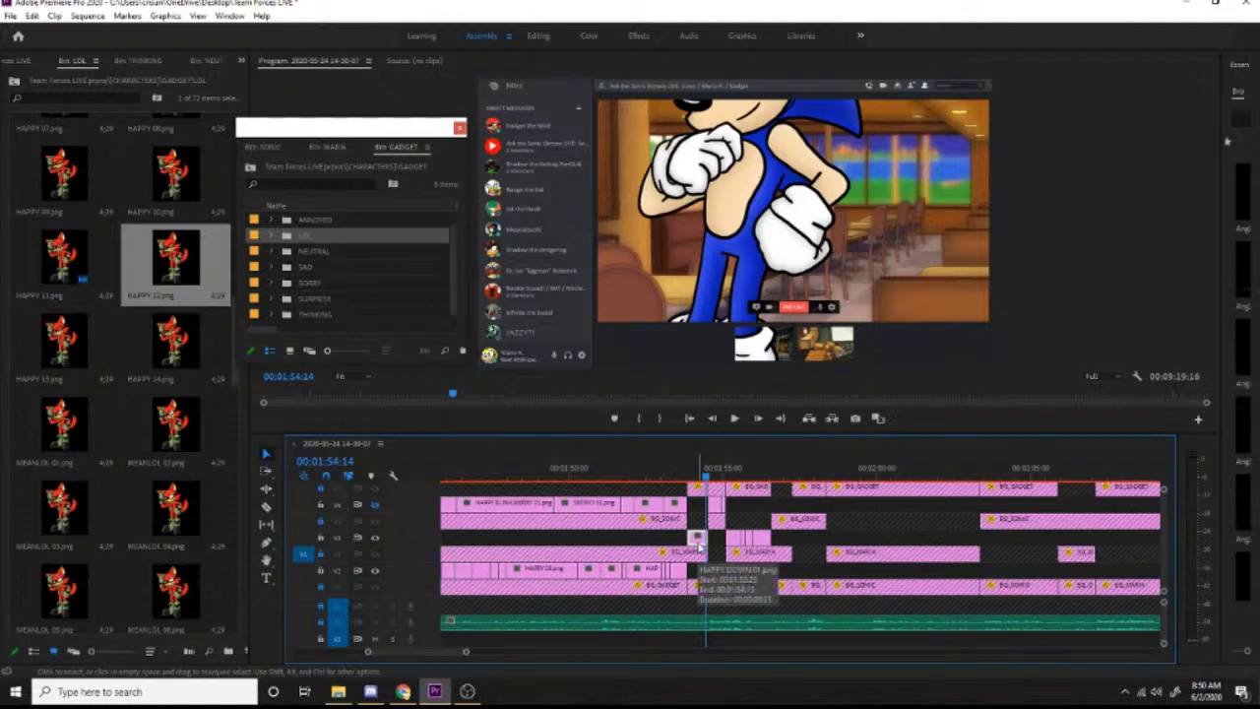
Step: Copy Gadget's already repositioned image clip at about 00:00:56:09 on V2 as the source for its attributes
left_click_drag(635, 470, 566, 475)
left_click_drag(370, 656, 290, 656)
left_click(499, 470)
left_click_drag(502, 471, 528, 472)
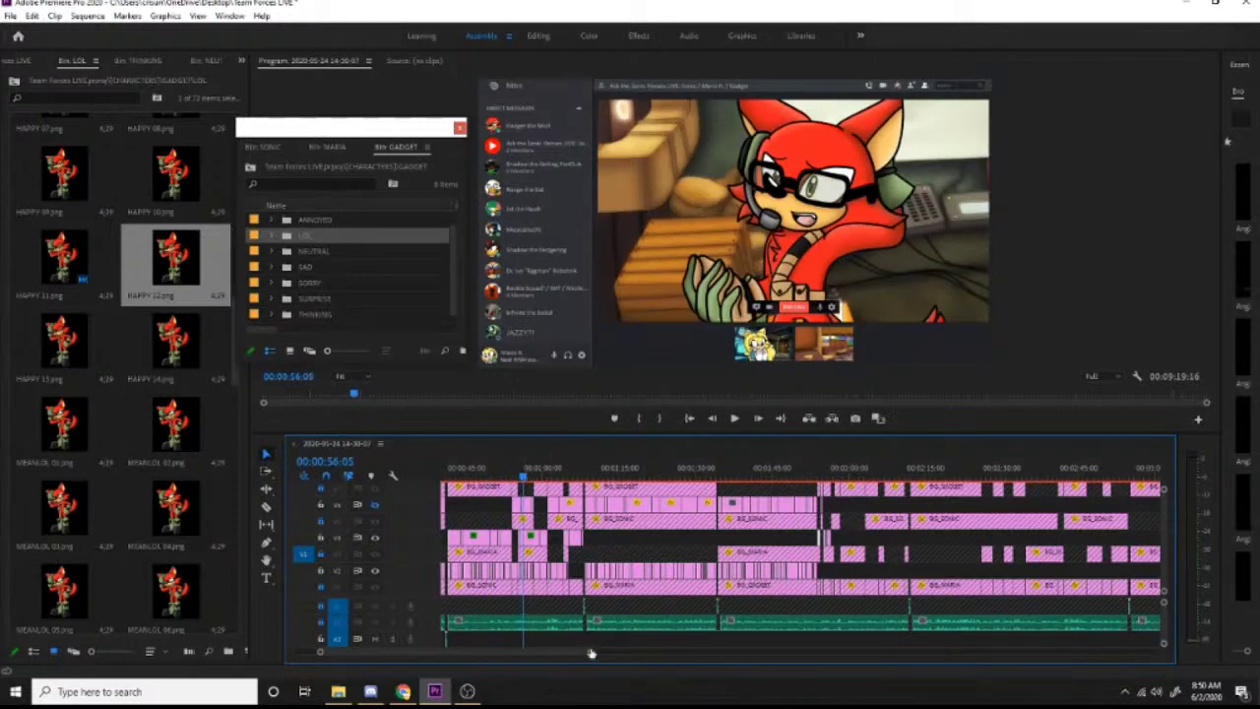
left_click_drag(591, 652, 376, 651)
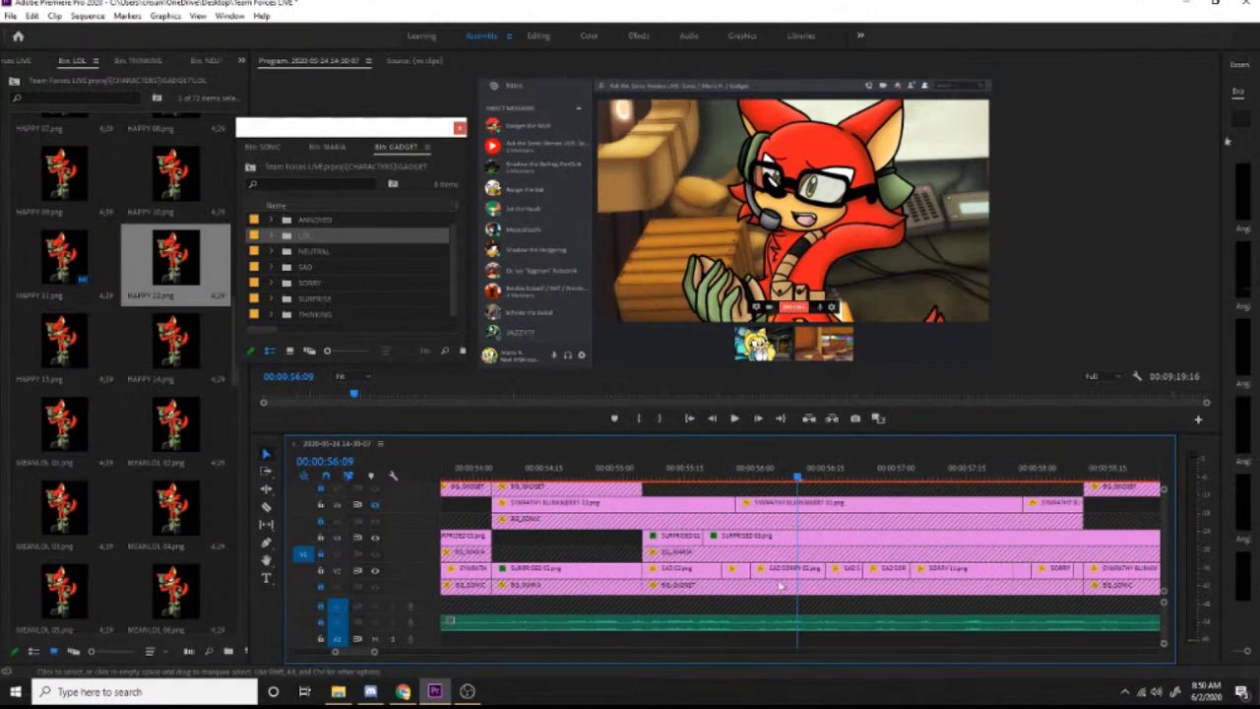
right_click(793, 574)
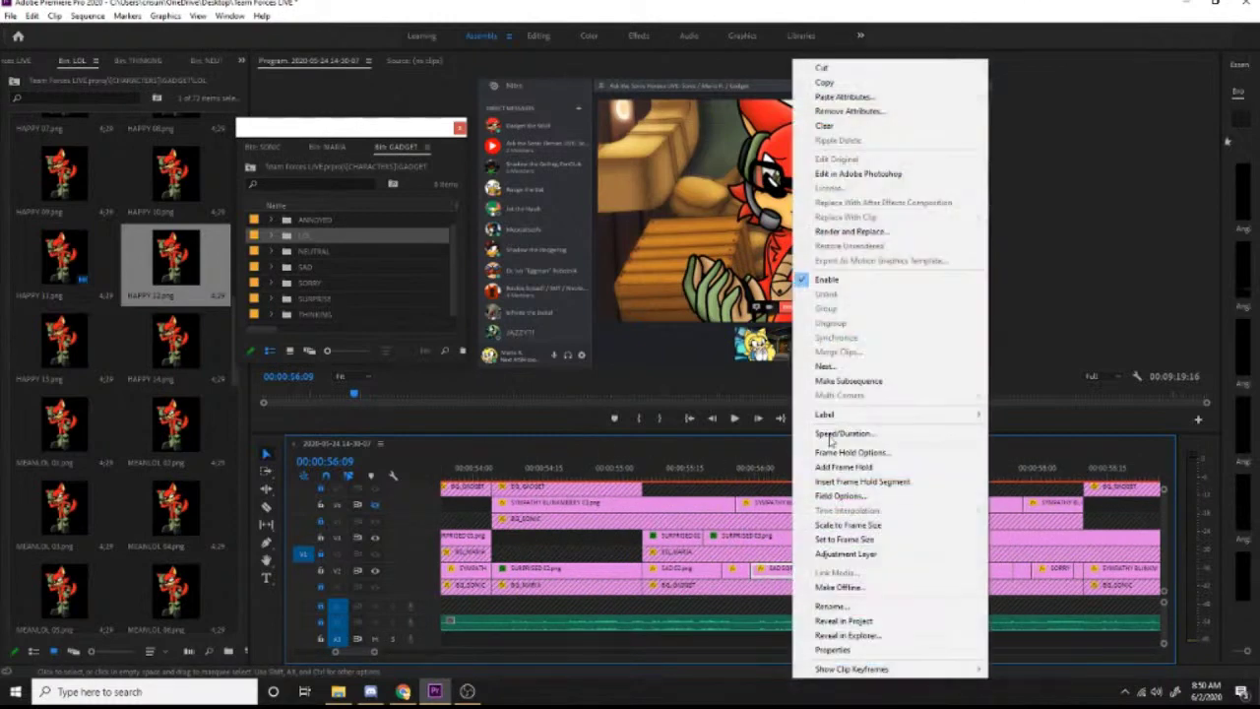
left_click(829, 84)
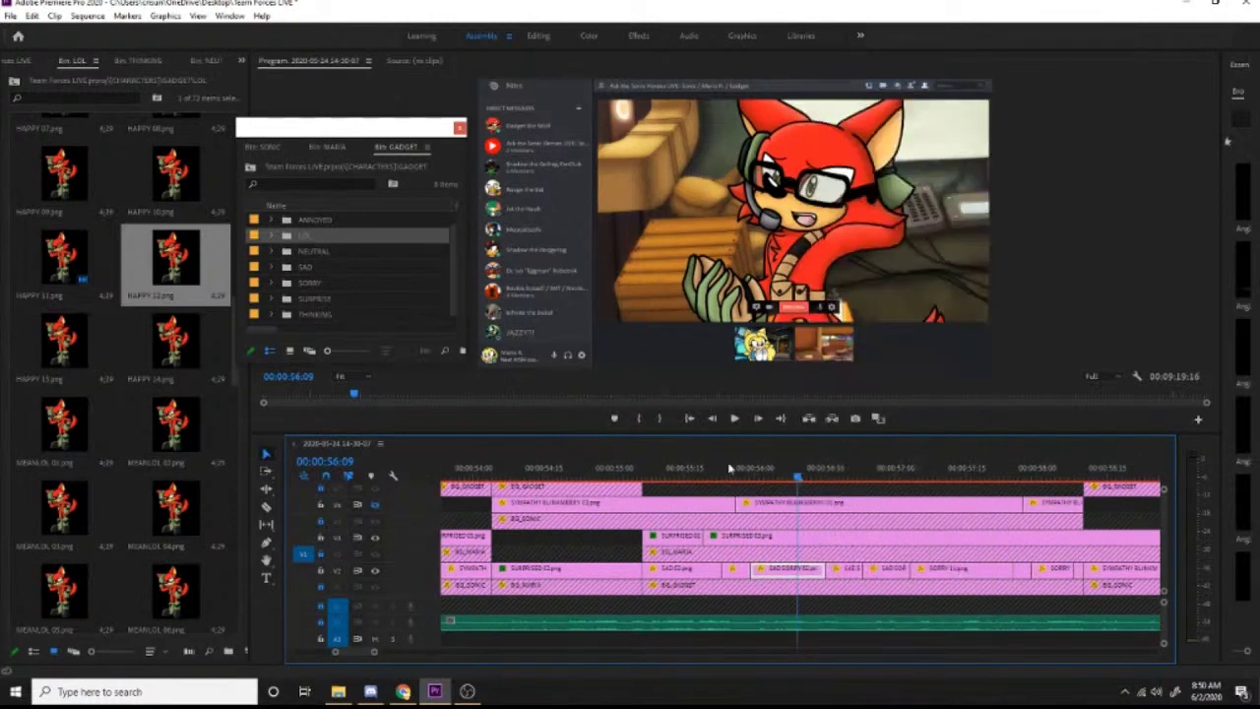
Step: Paste the copied Motion, Opacity and Time Remapping attributes onto all Gadget images on V2 from about 00:01:34 to 00:01:54 and review the framing
left_click_drag(375, 654, 567, 652)
left_click_drag(923, 479, 626, 479)
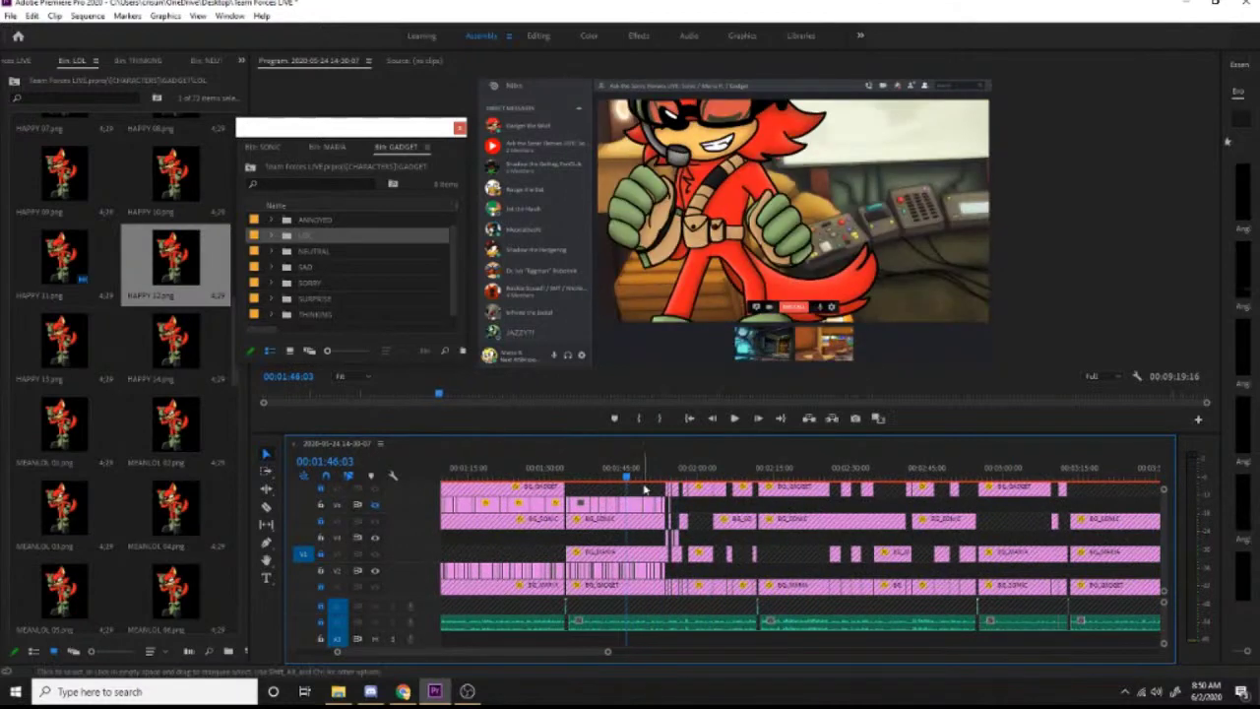
left_click_drag(608, 654, 468, 652)
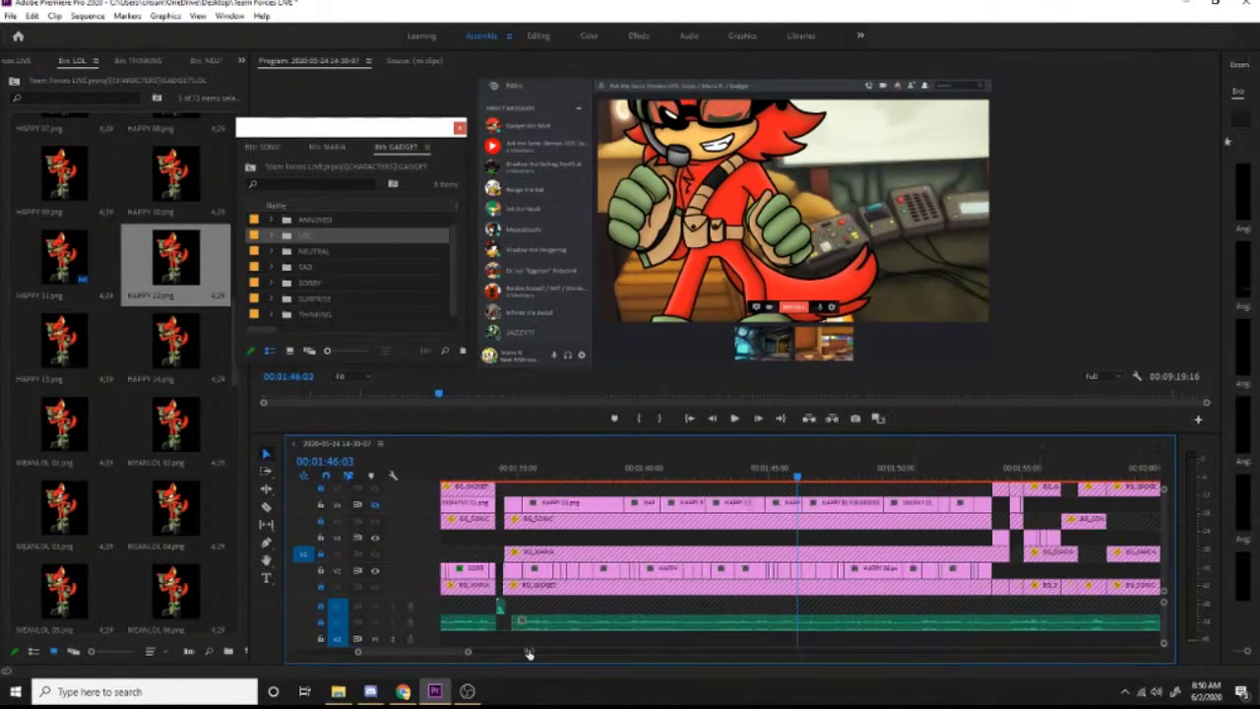
left_click_drag(1005, 576, 504, 569)
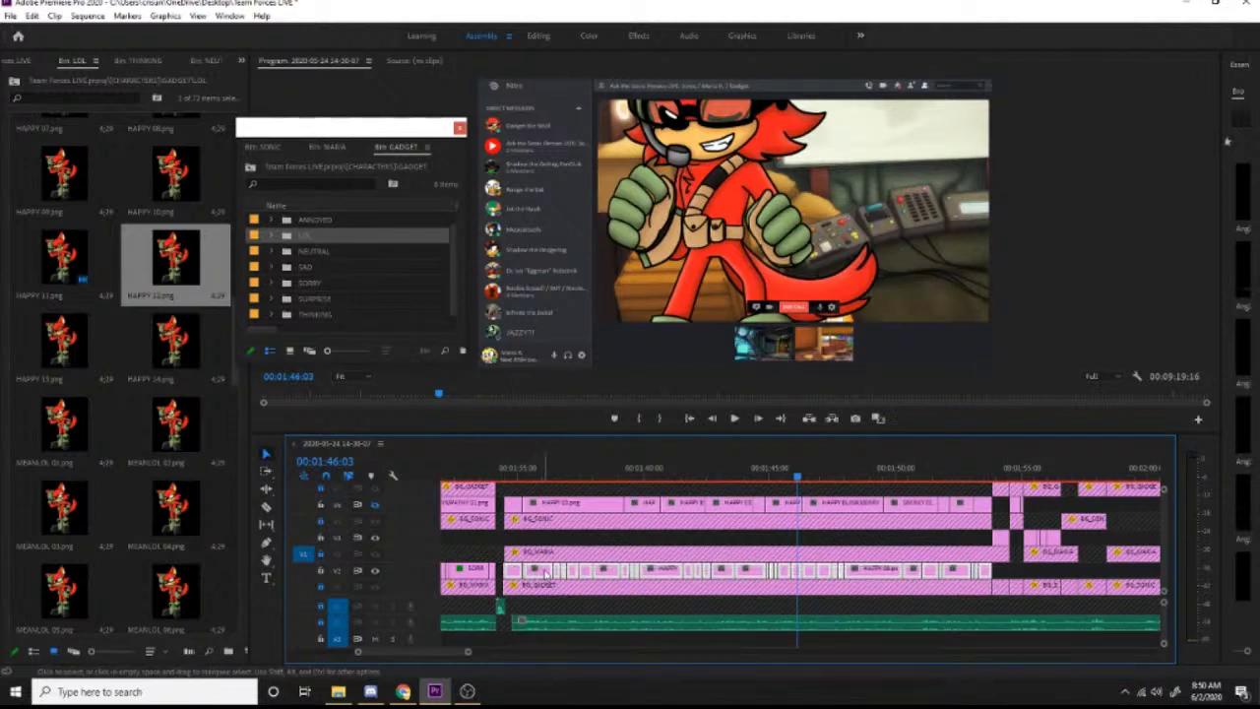
right_click(797, 578)
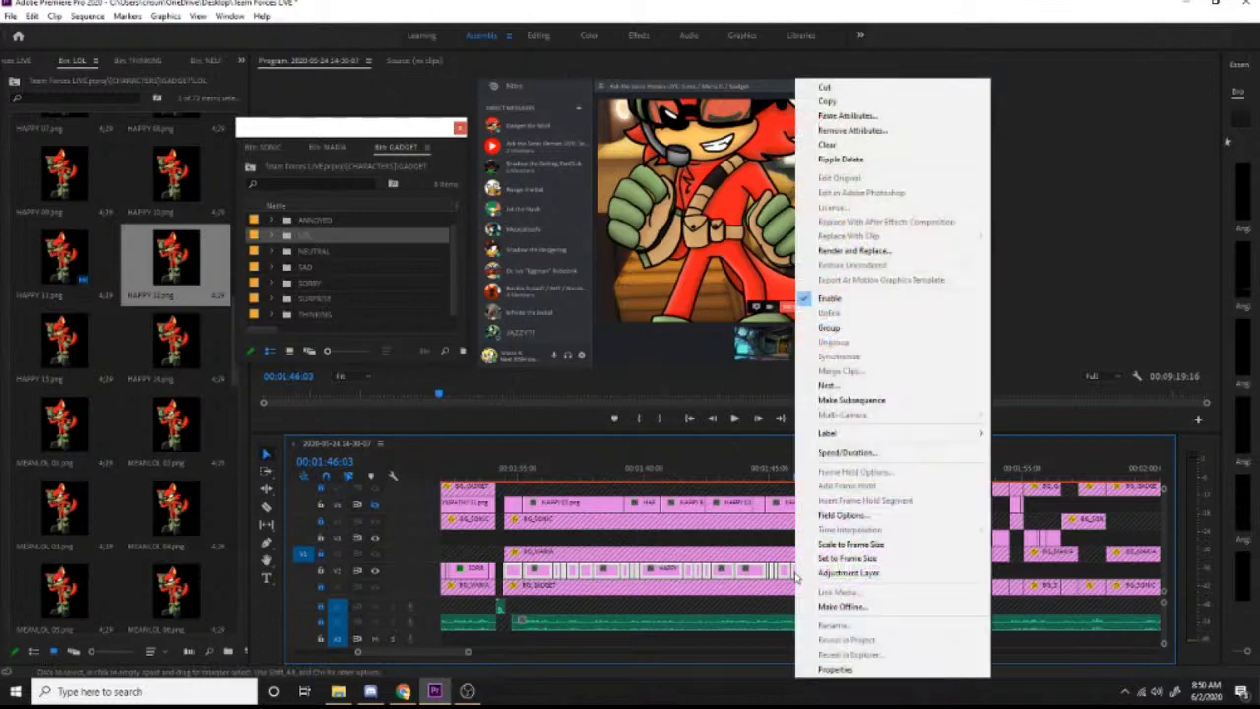
left_click(832, 116)
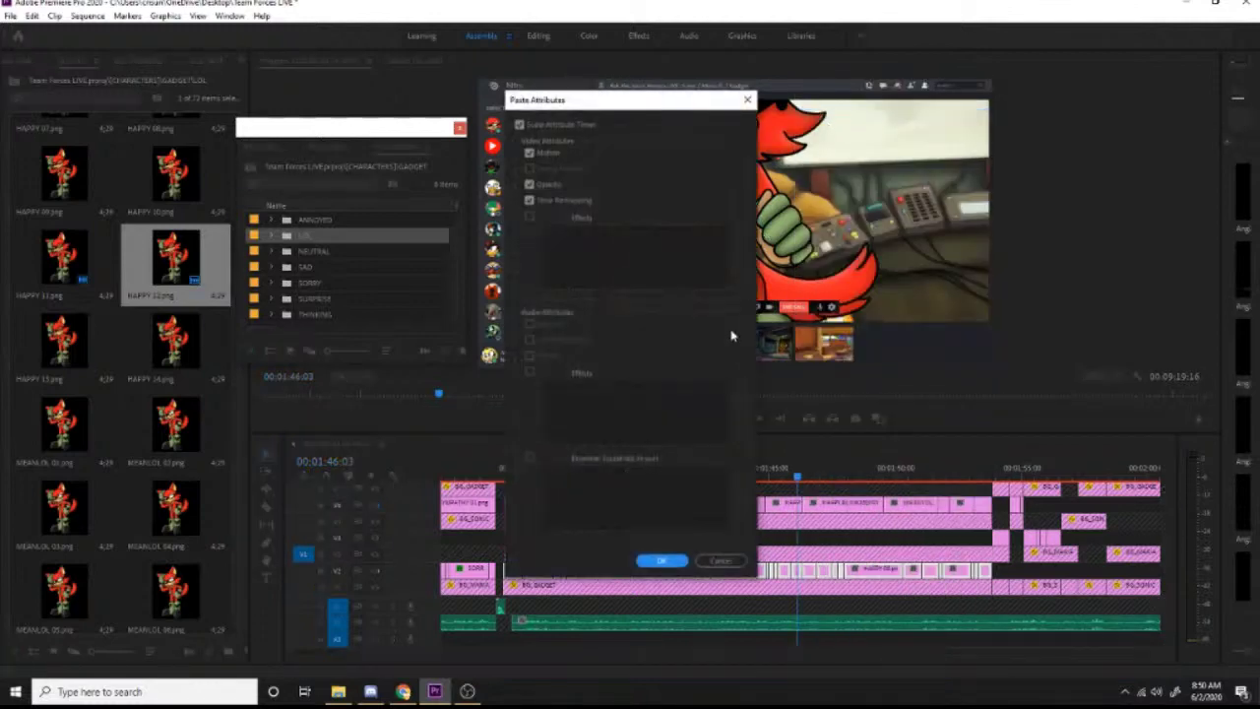
left_click(661, 560)
left_click_drag(717, 477, 907, 497)
left_click(557, 476)
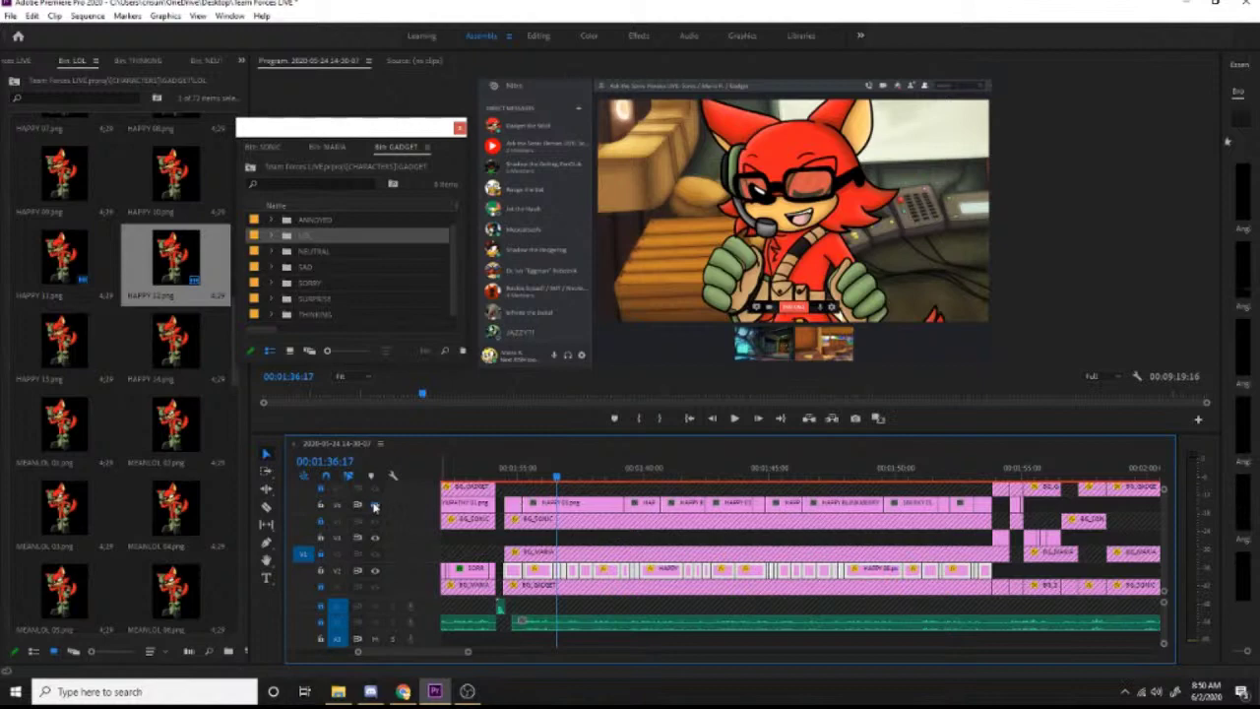
Step: Make track V6 visible again and copy Sonic's SYMPATHY image clip around 00:01:32 on that track
left_click_drag(504, 477, 465, 476)
left_click(493, 508)
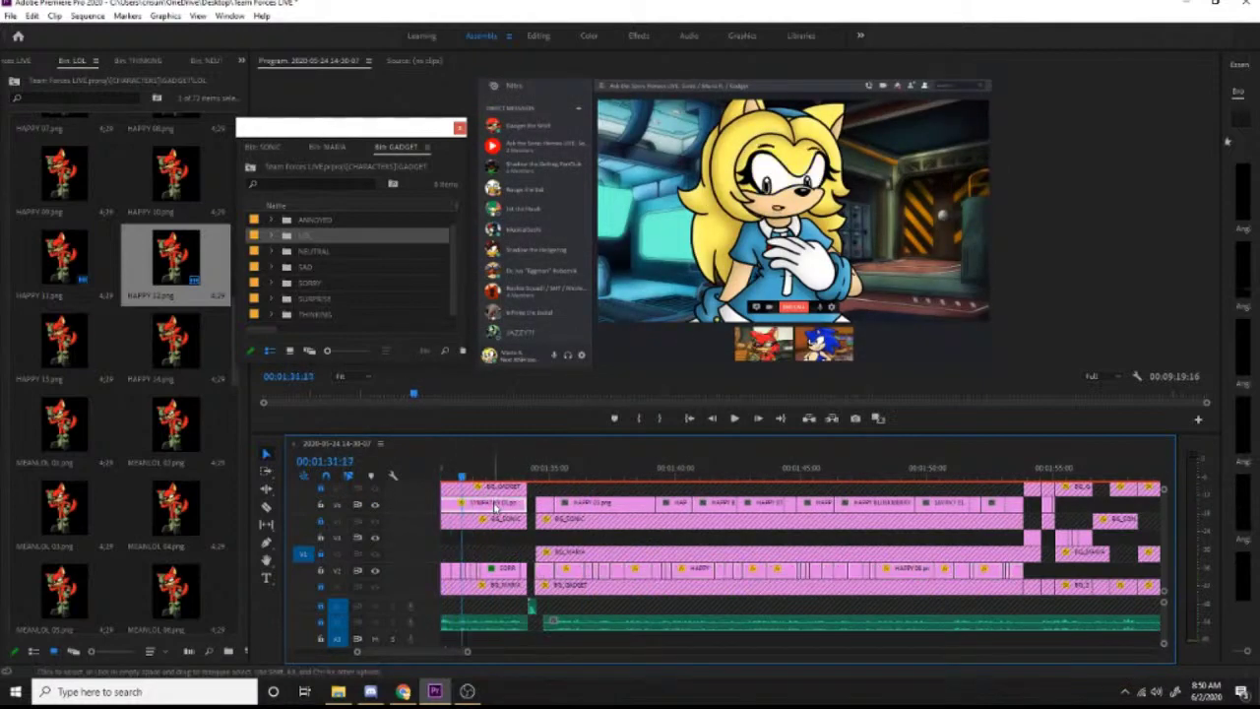
right_click(493, 508)
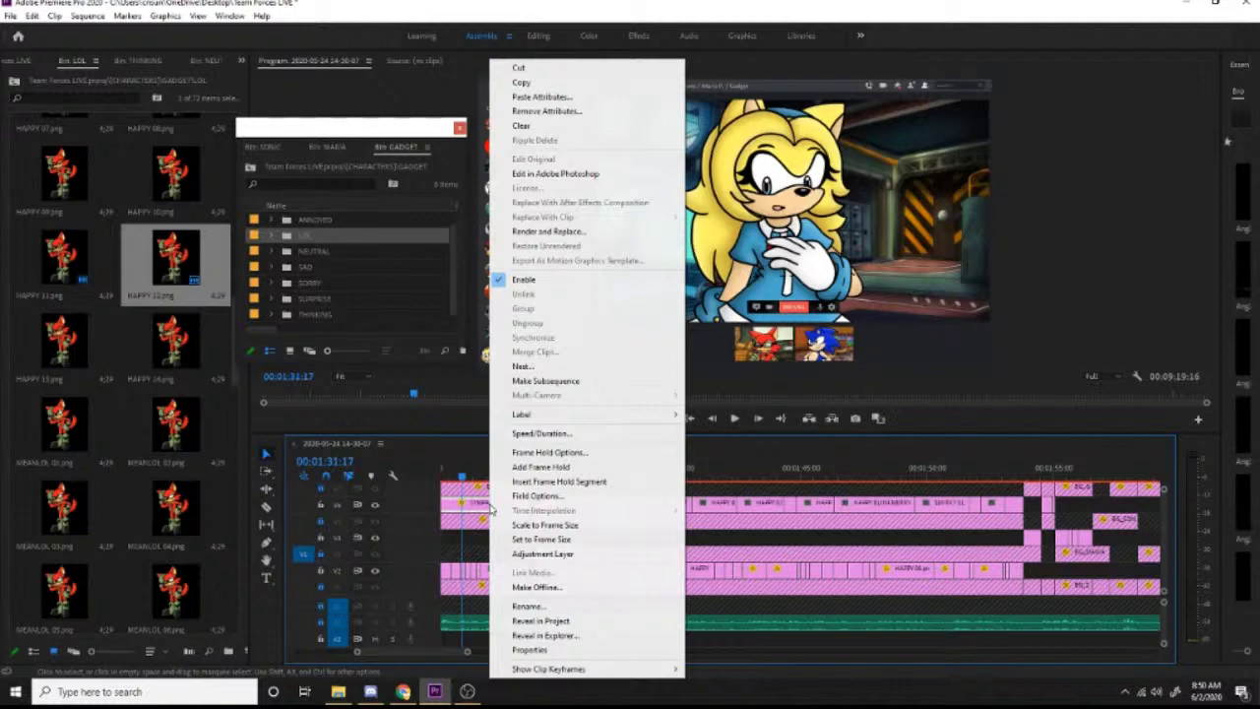
left_click(522, 82)
Step: Paste the copied clip's attributes onto all Sonic images on V6 from about 00:01:34 to 00:01:55 and scrub through the section
left_click_drag(549, 502, 1017, 511)
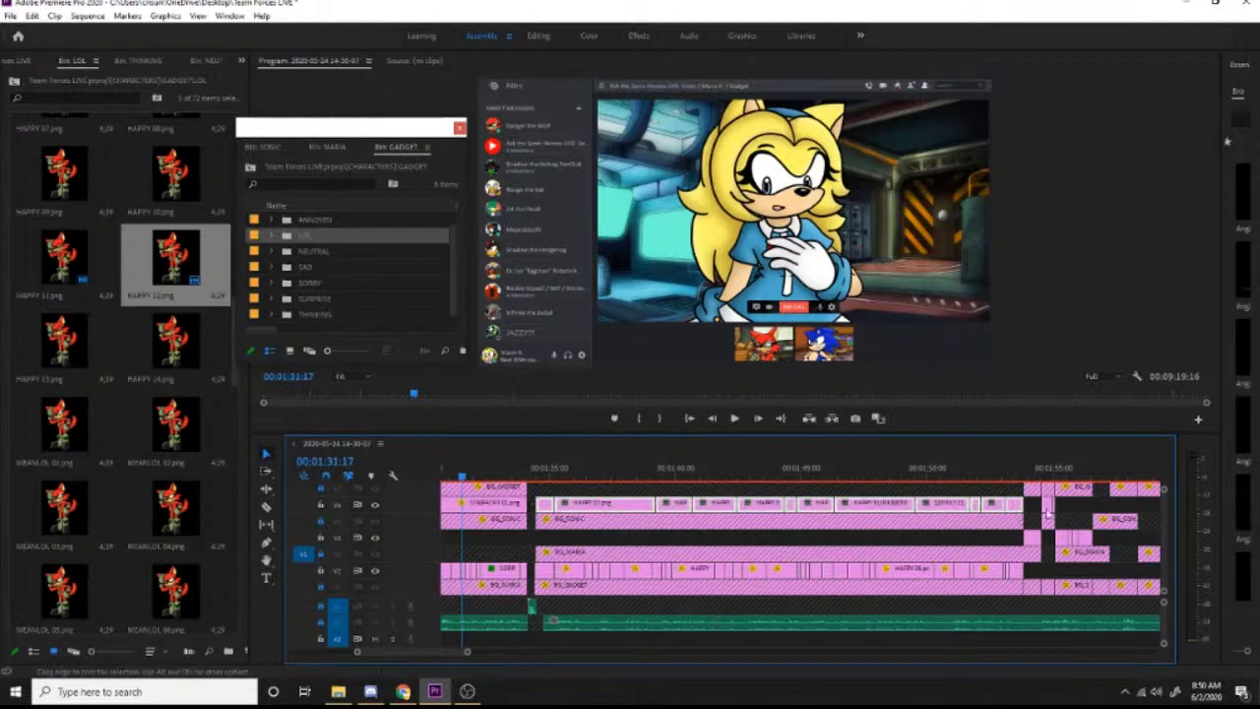
left_click_drag(1073, 506, 541, 505)
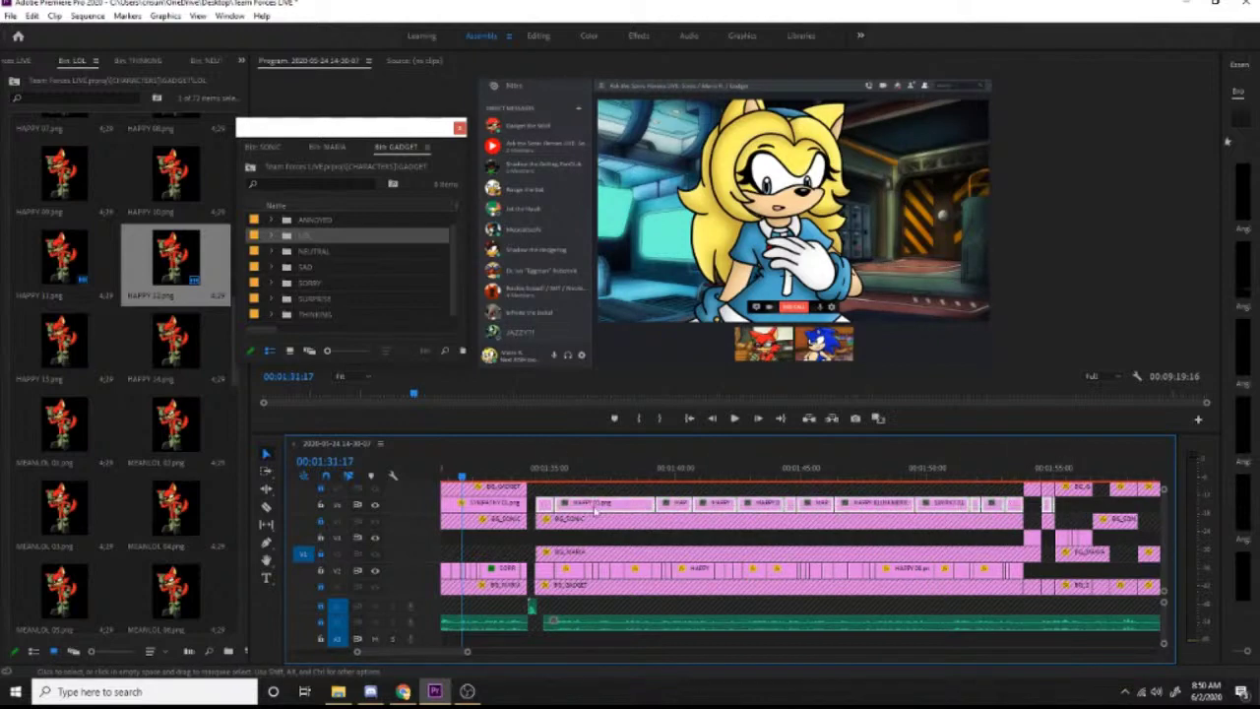
right_click(602, 507)
left_click(649, 116)
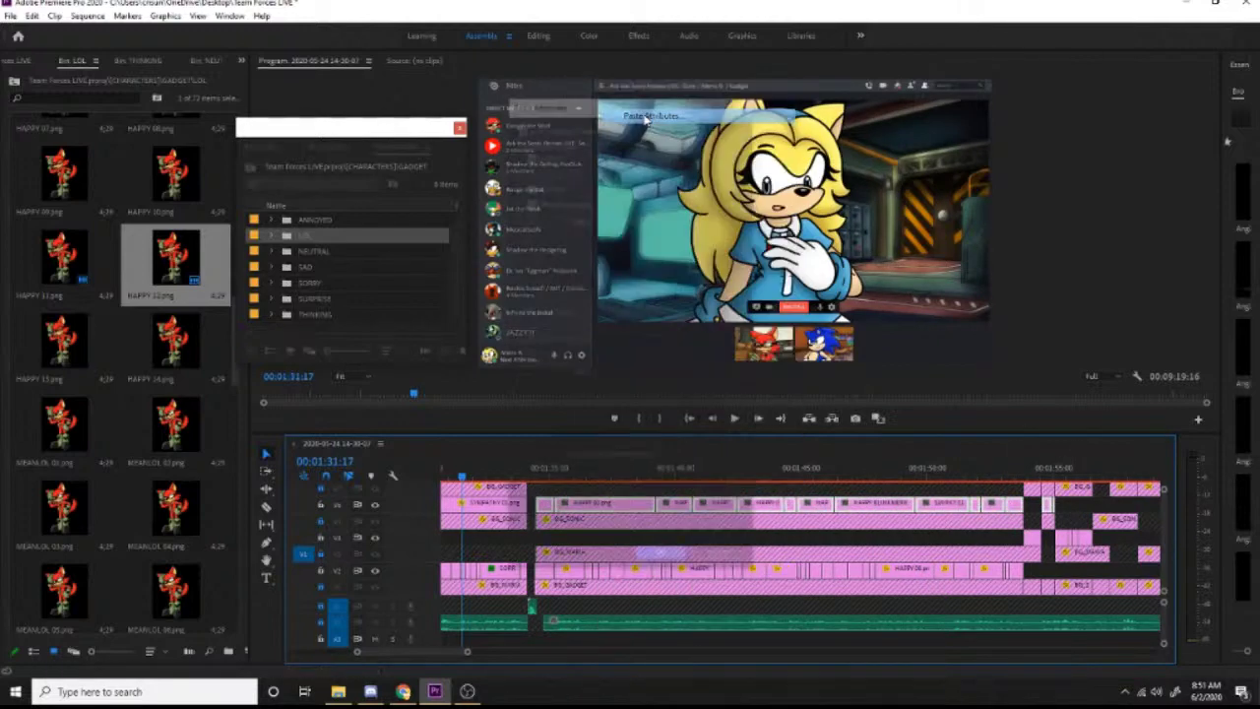
left_click(659, 559)
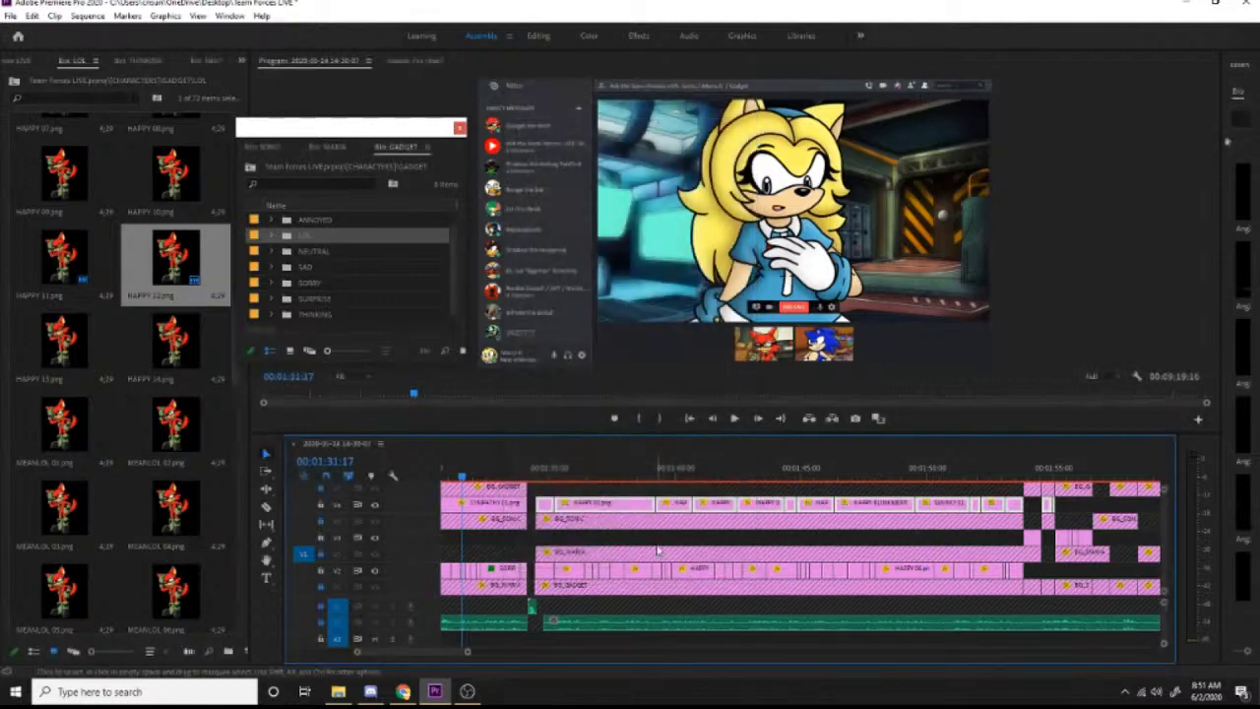
left_click_drag(541, 474, 819, 476)
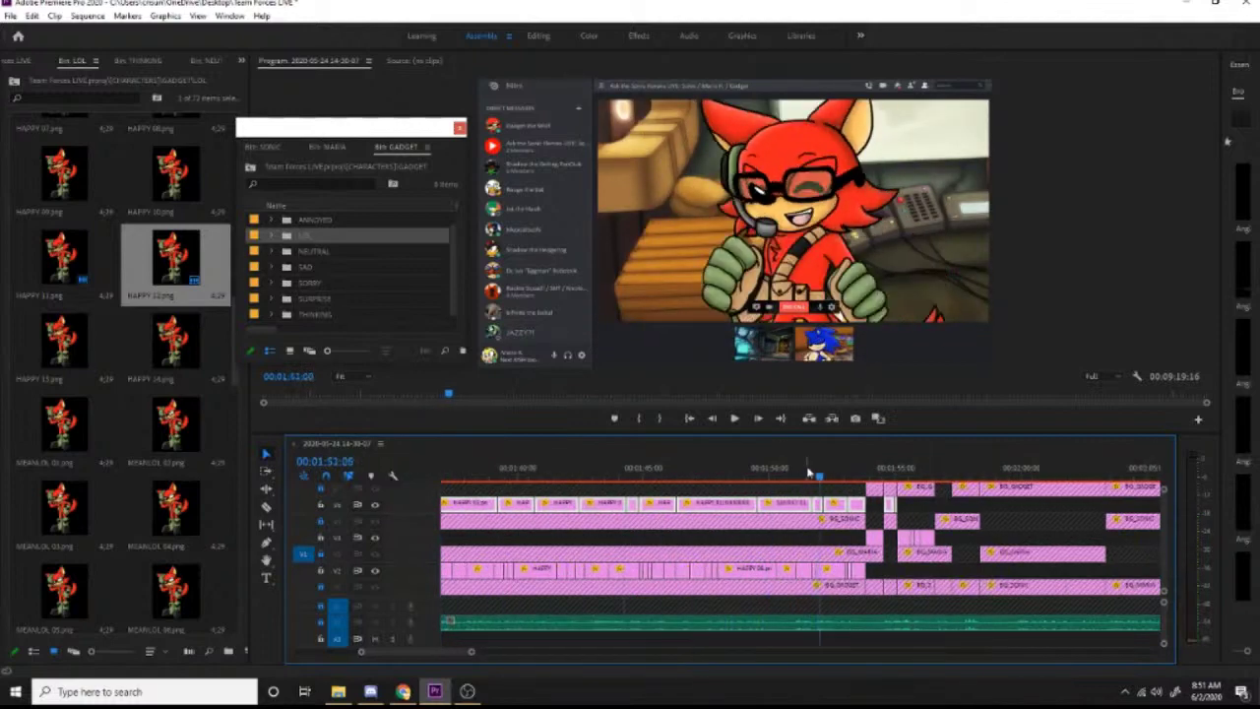
Step: Play back the section from about 00:01:54:10 and move the HAPPY DOWN 01.png clip at about 00:01:54 from V4 down to V2
left_click(916, 537)
left_click(883, 473)
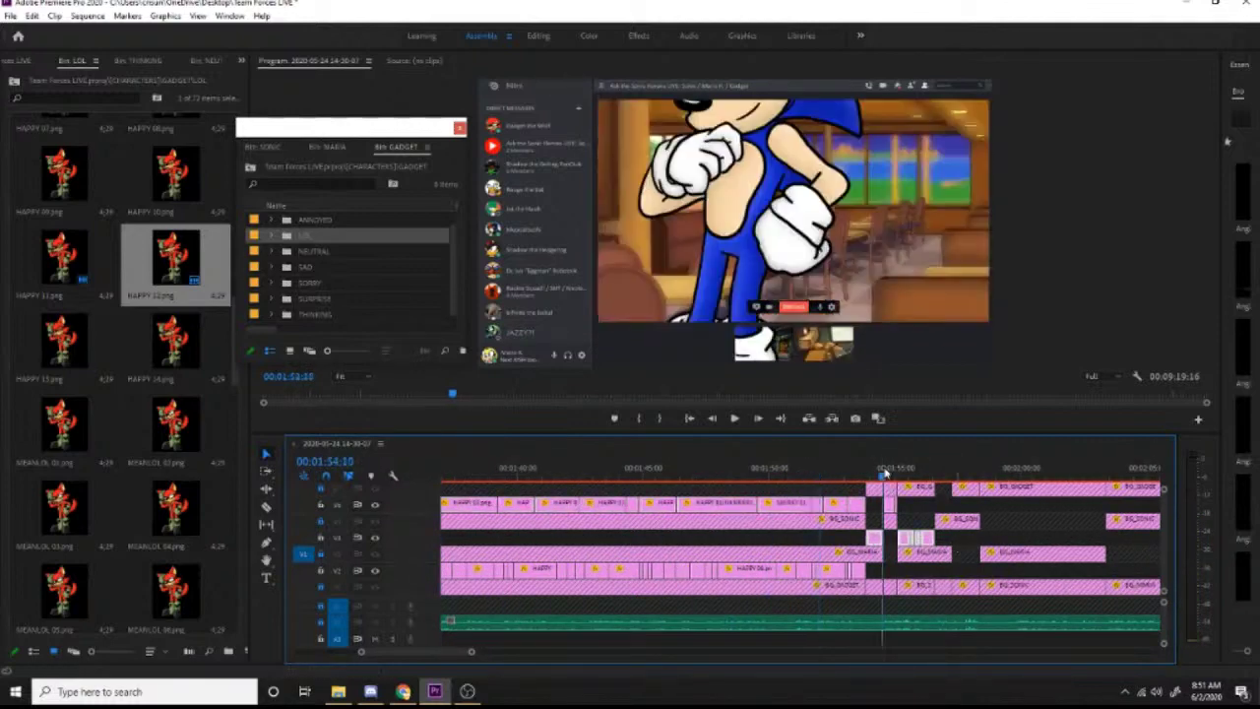
key("space")
key("space")
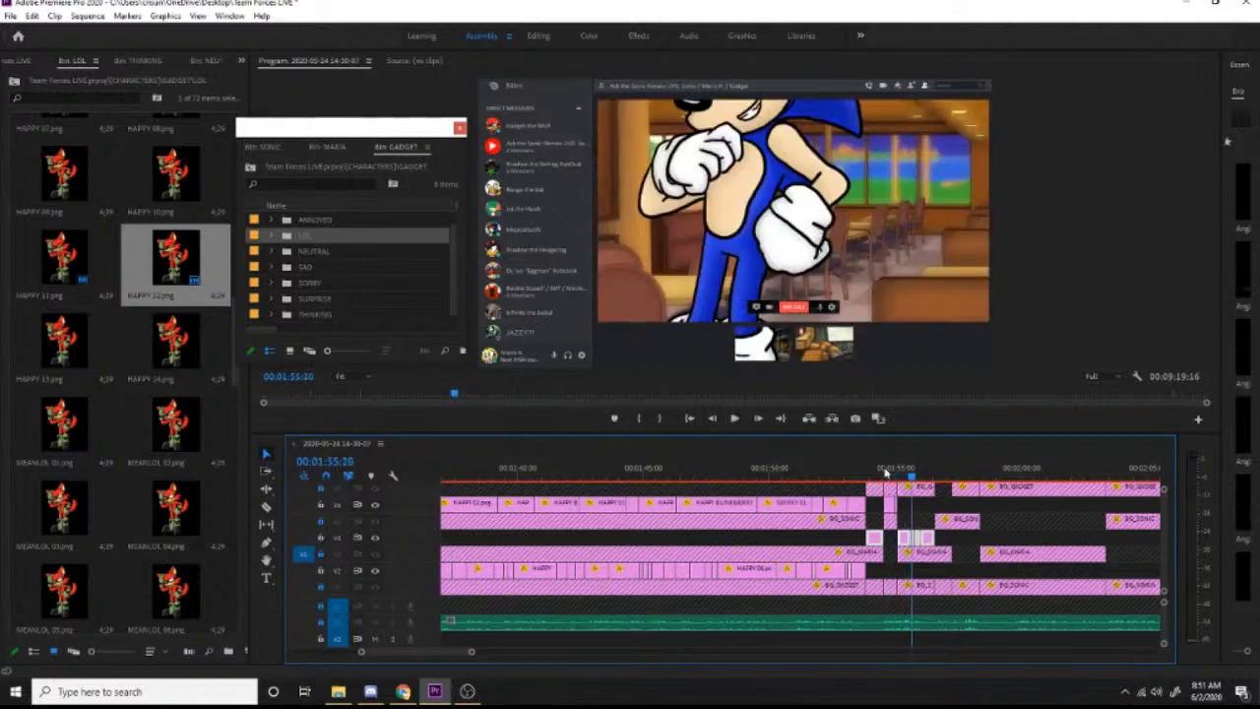
left_click(854, 537)
key("Delete")
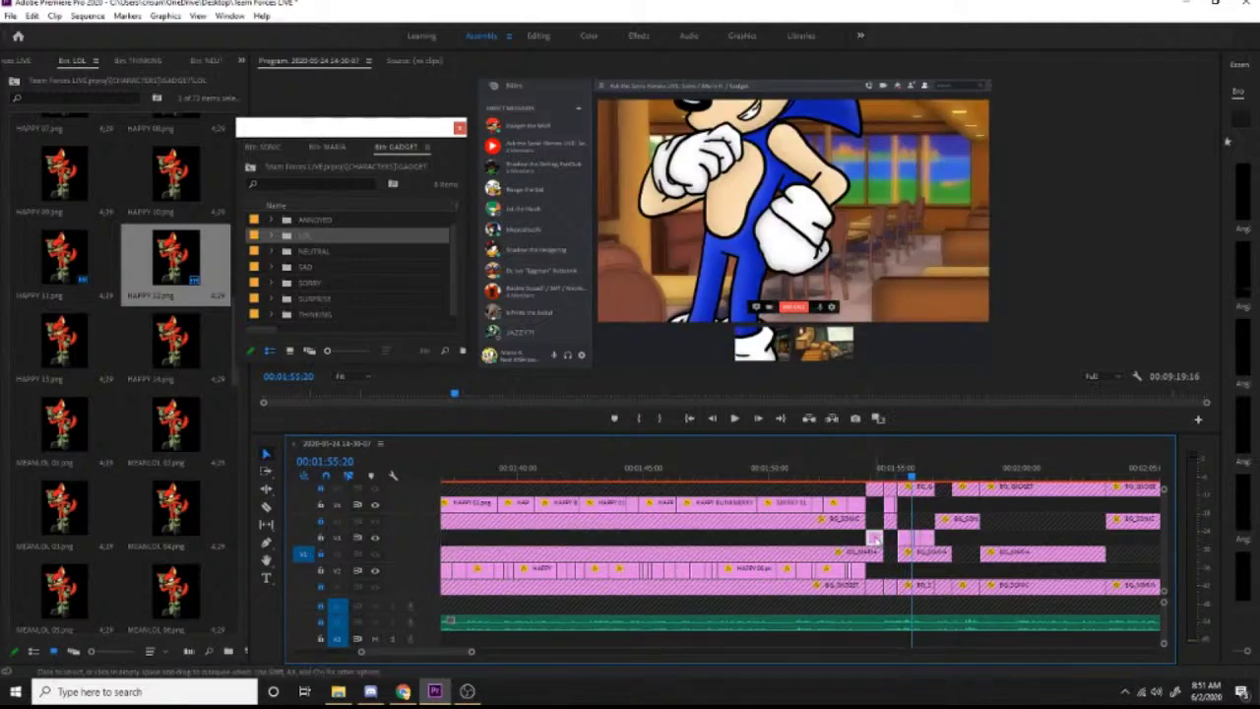
left_click(875, 568)
left_click(866, 476)
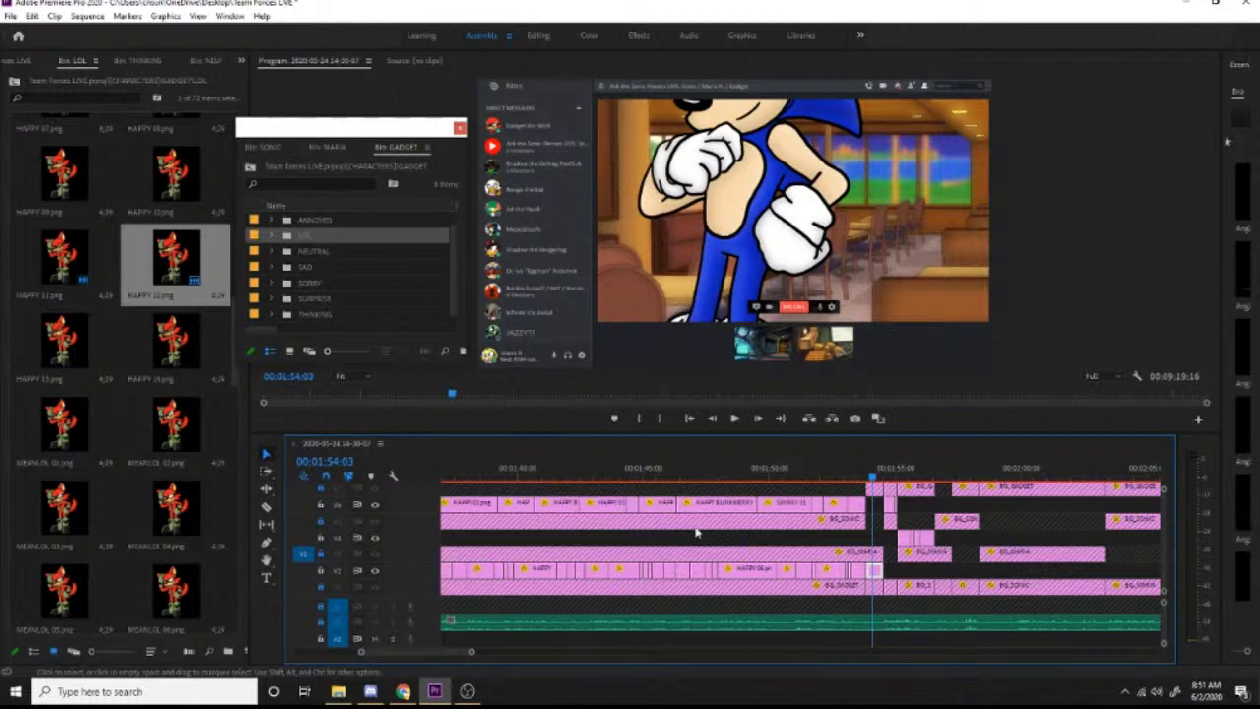
scroll(371, 657, "down", 3)
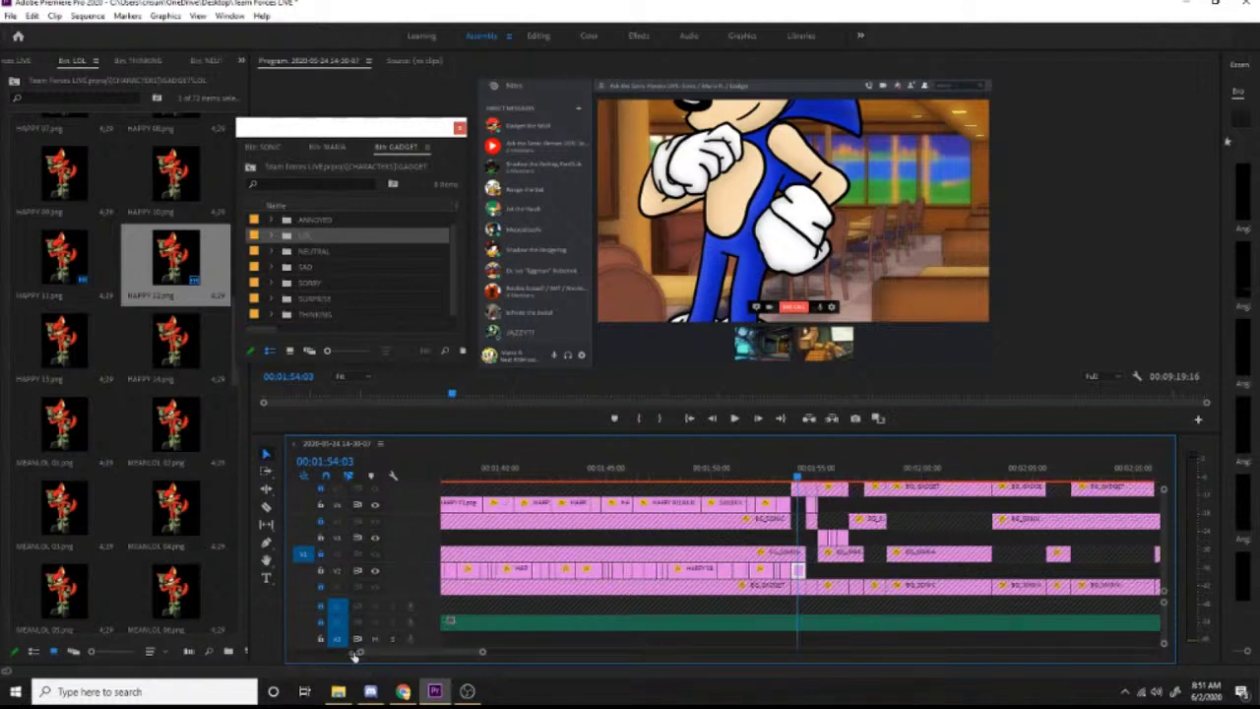
Step: Copy Sonic's laughing image clip on V2 at about 00:01:00:13
left_click_drag(370, 657, 348, 651)
key("j")
key("j")
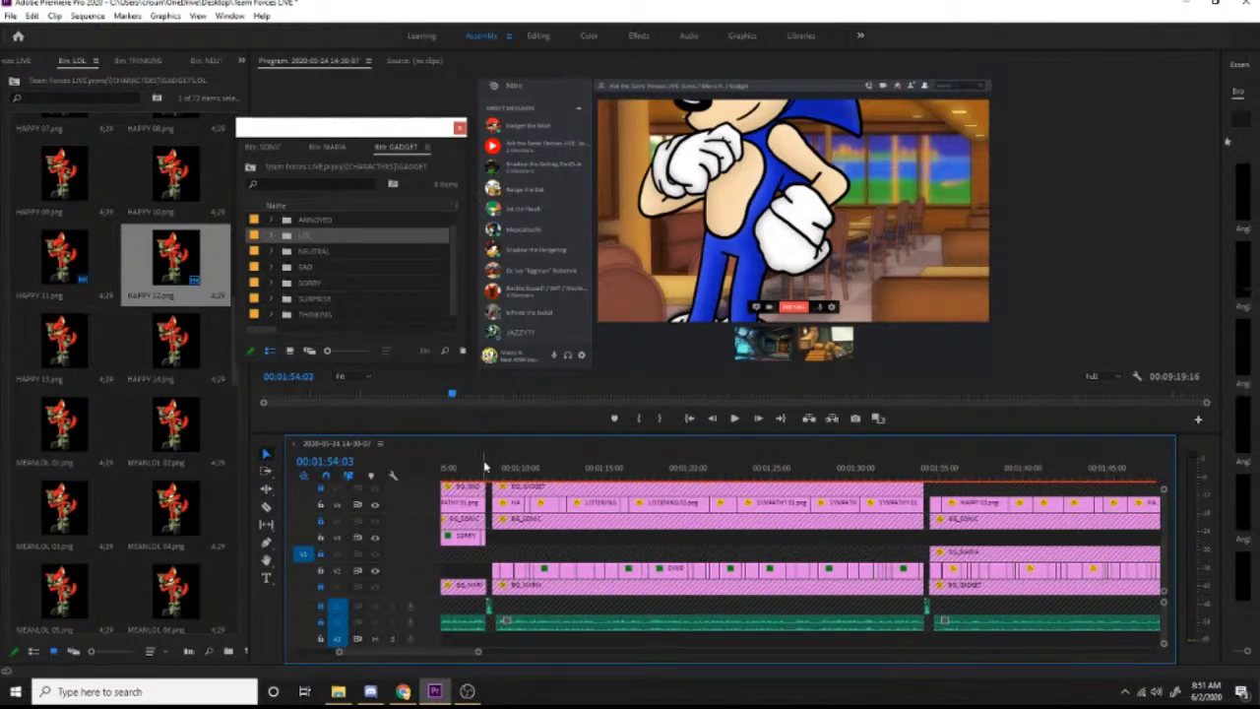
left_click_drag(531, 484, 554, 484)
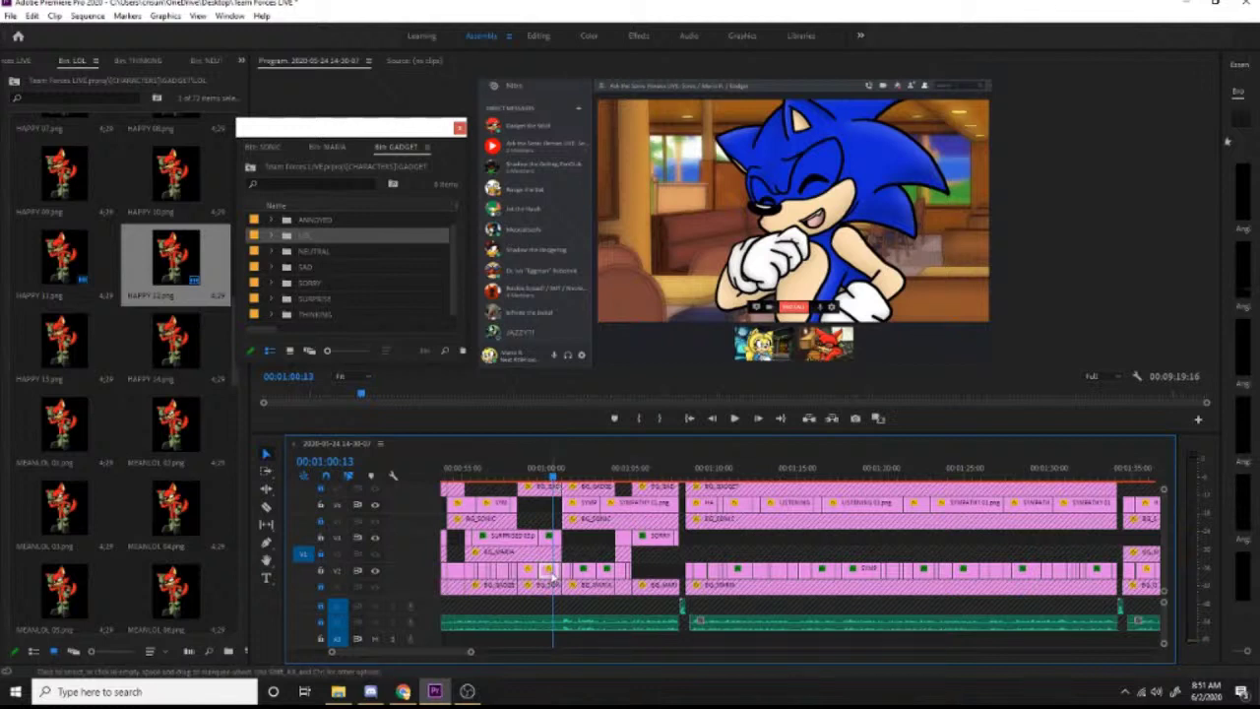
left_click(550, 572)
left_click(547, 578)
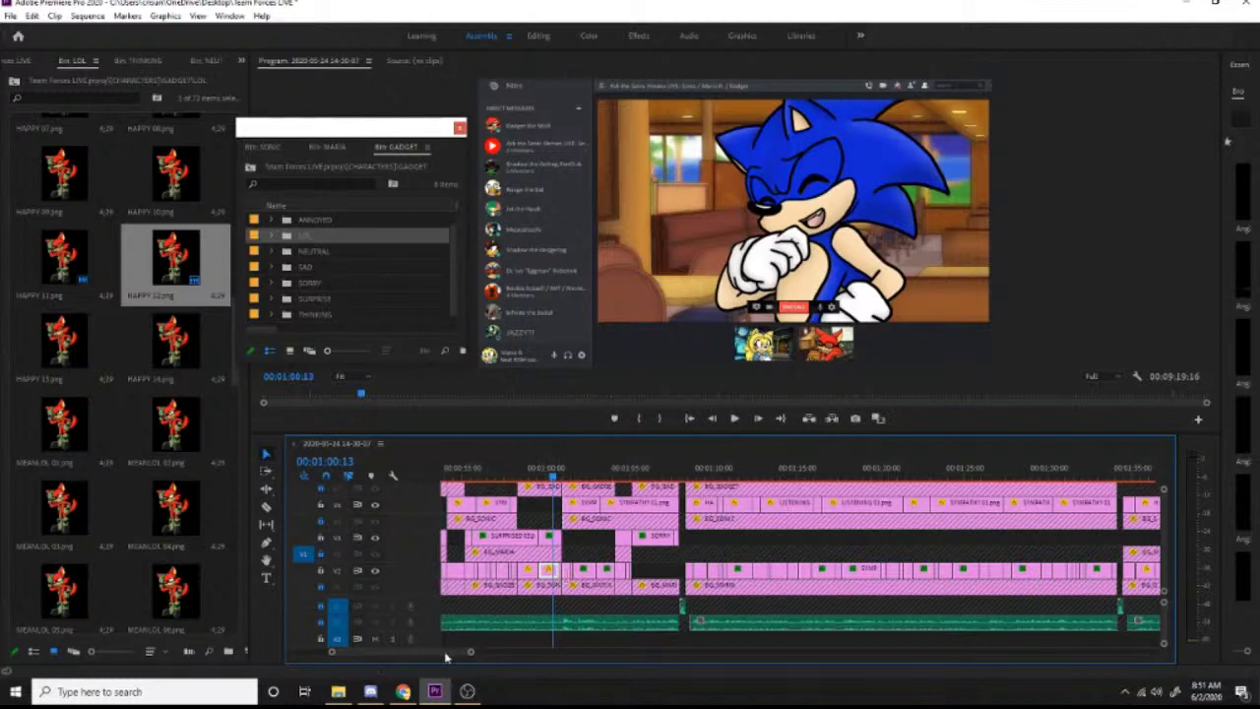
Step: Paste the copied Motion, Opacity and Time Remapping attributes onto Sonic's HAPPY DOWN 01.png clip on V2 at about 00:01:54
scroll(451, 658, "down", 2)
left_click_drag(452, 657, 474, 655)
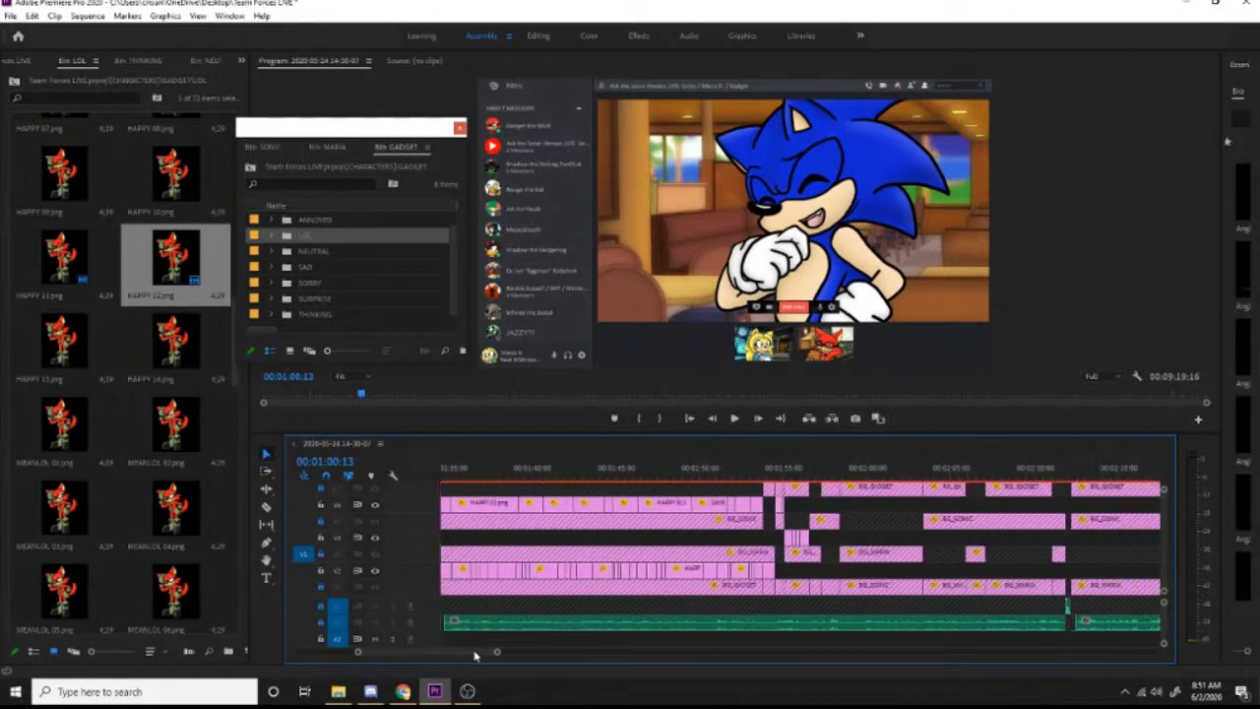
left_click(755, 466)
left_click_drag(757, 464, 769, 571)
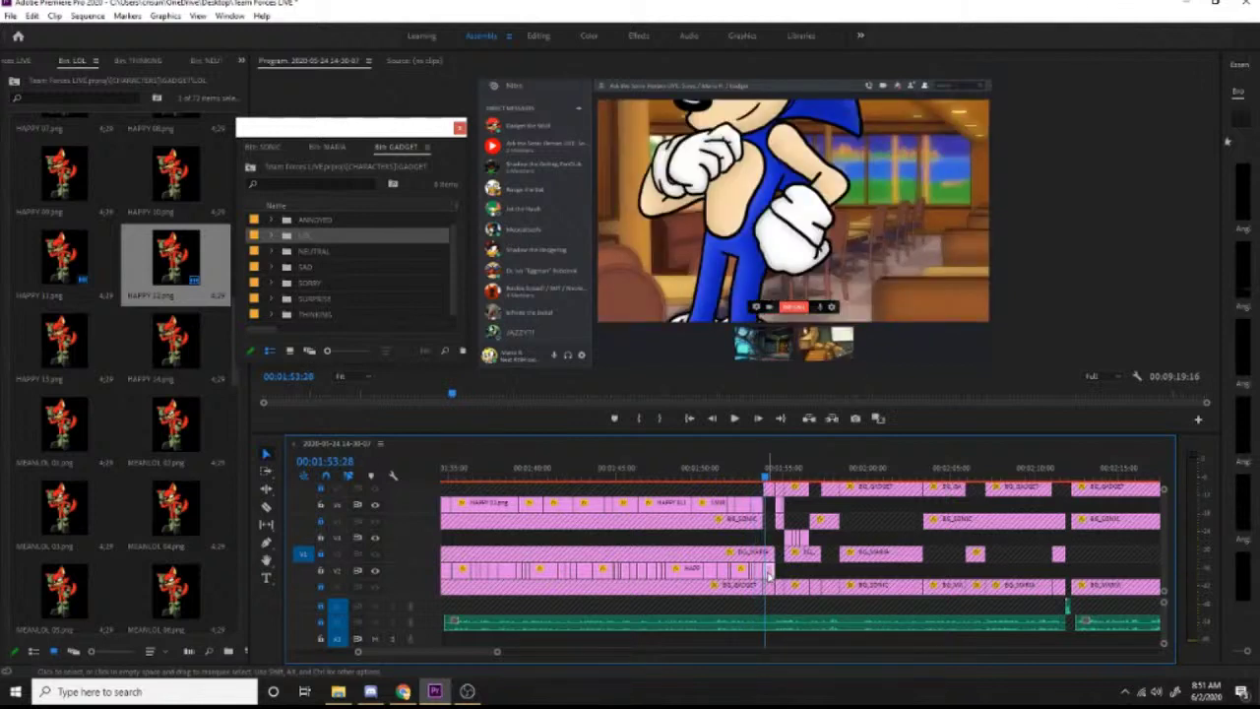
right_click(769, 575)
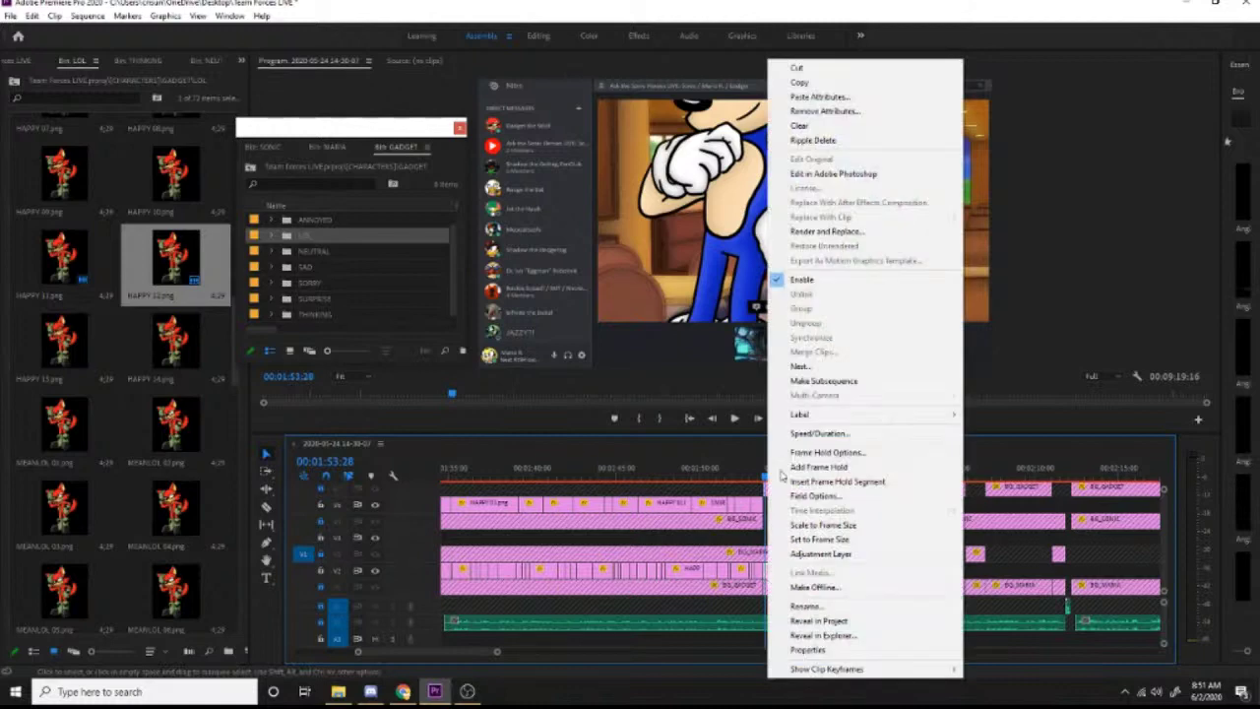
left_click(806, 99)
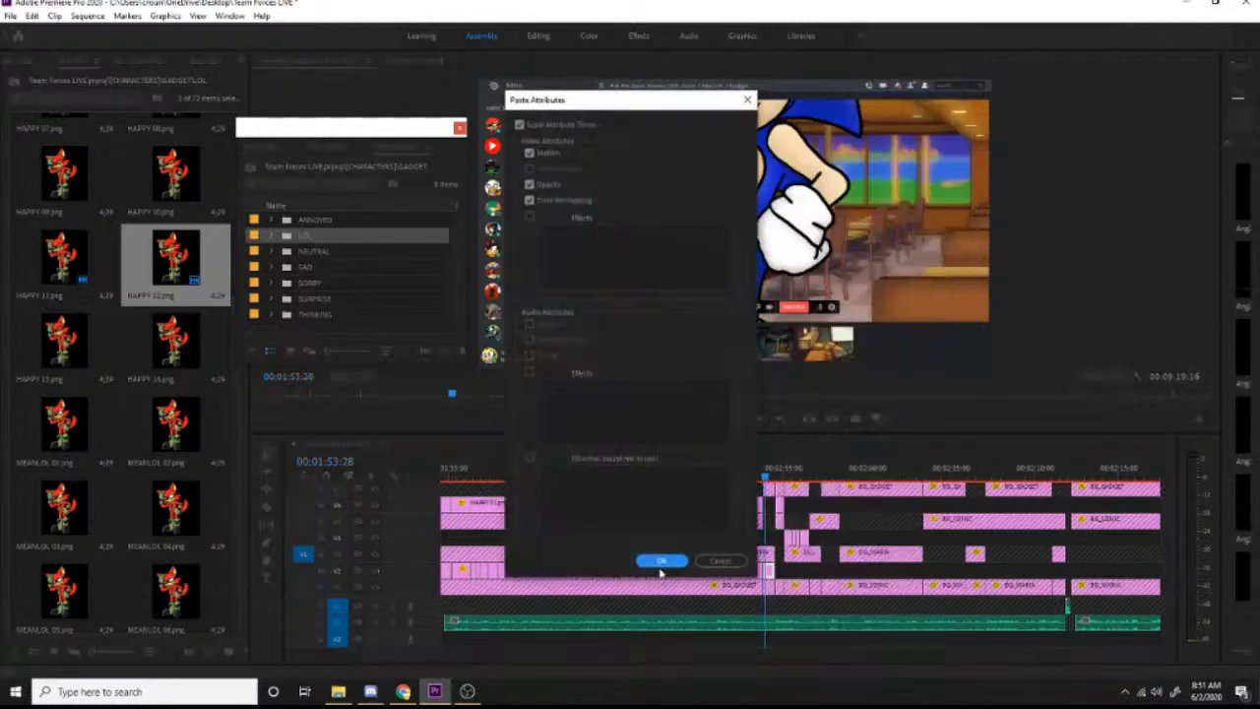
left_click(661, 561)
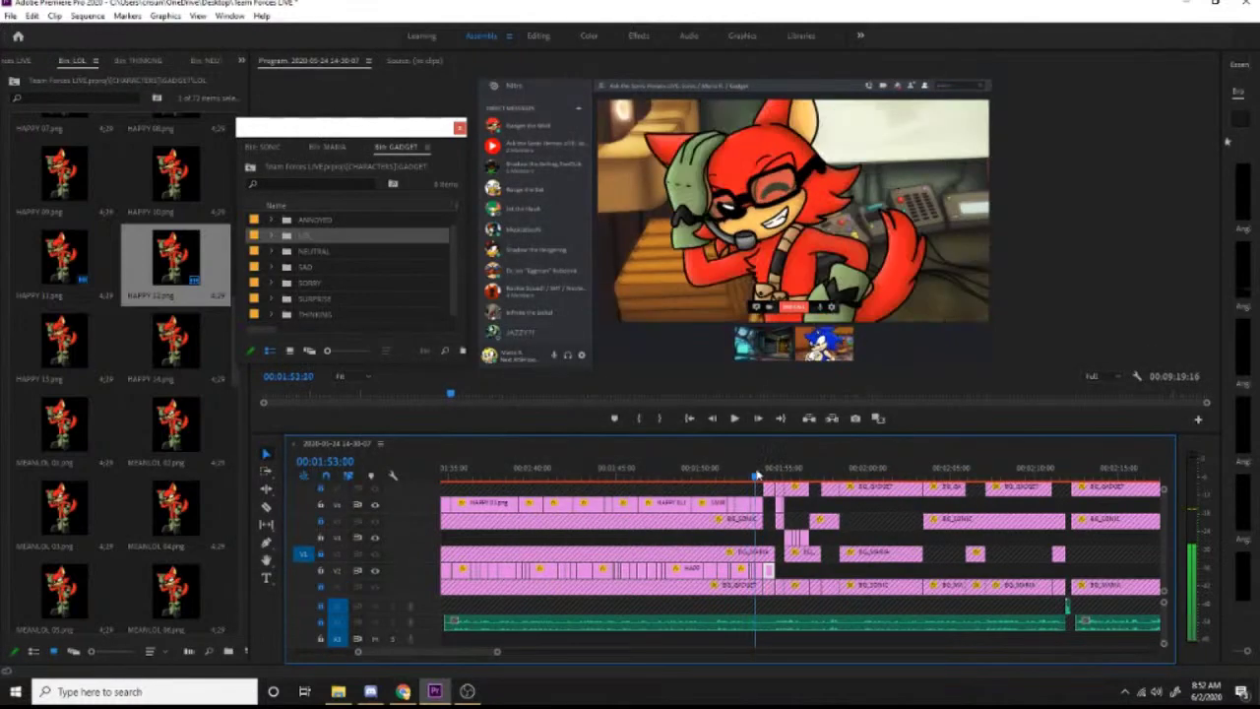
Step: Paste the same Motion, Opacity and Time Remapping attributes onto the group of Sonic images on V4 at about 00:01:55:10
left_click_drag(756, 475, 790, 476)
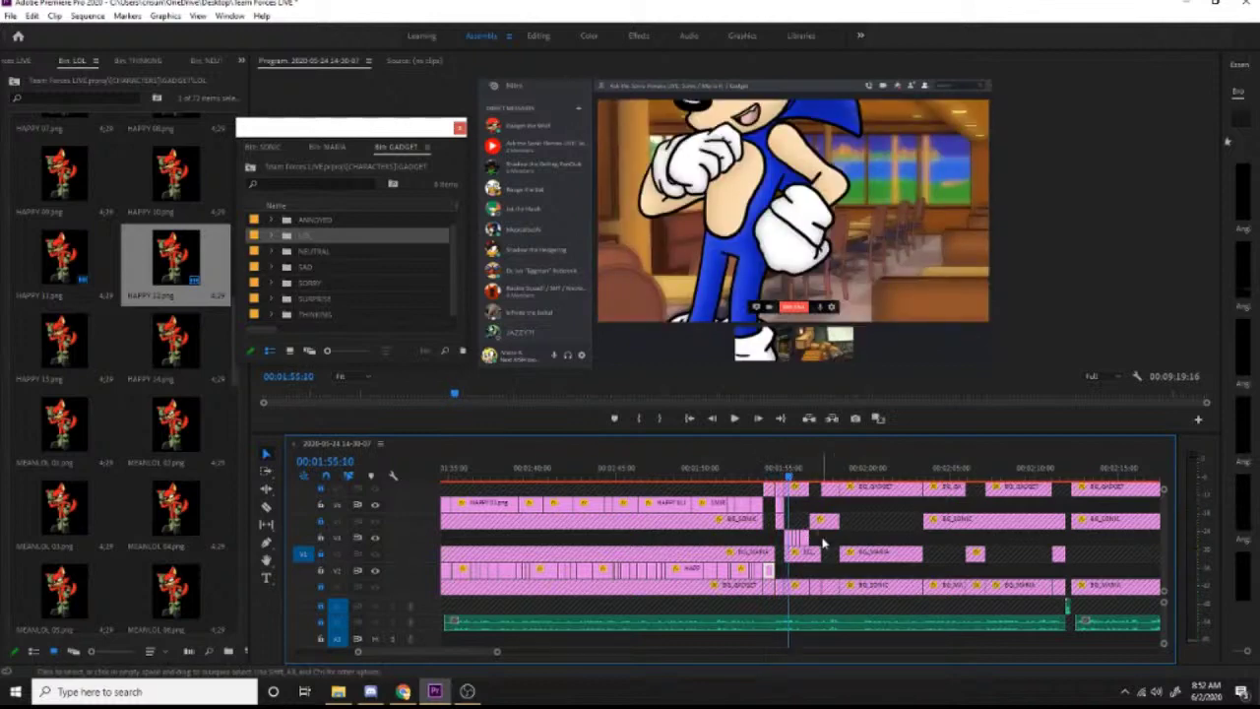
right_click(793, 537)
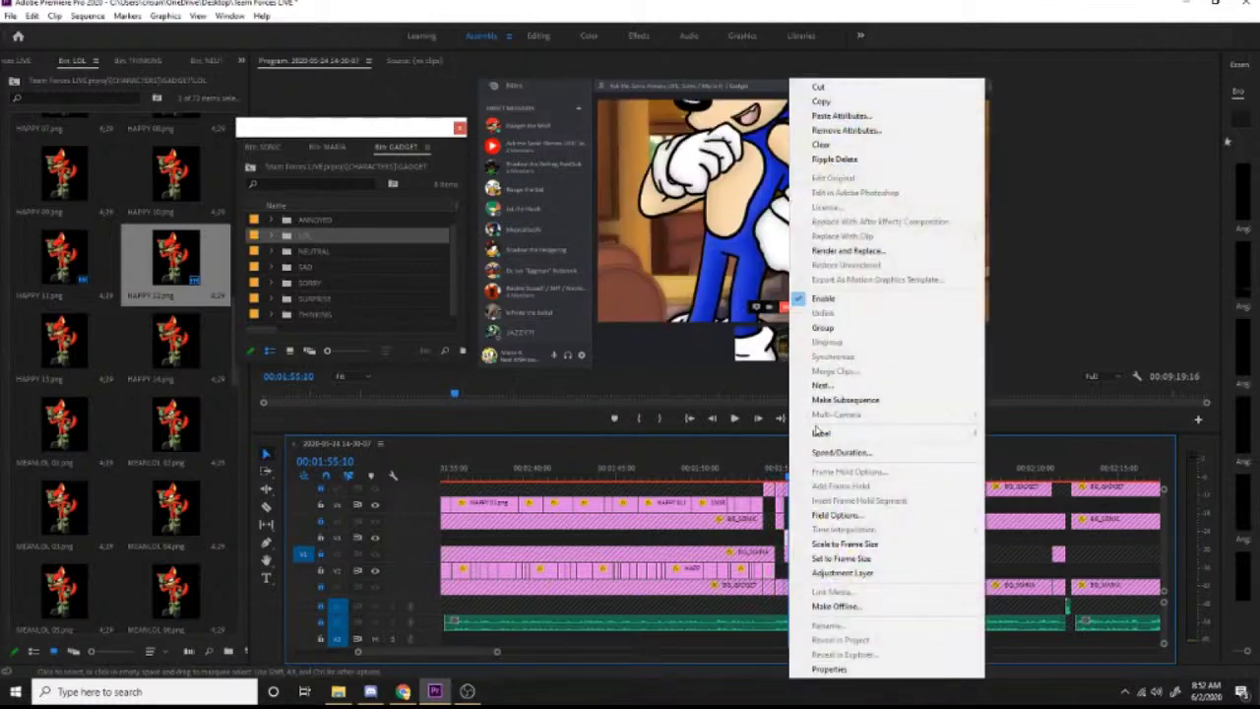
left_click(866, 126)
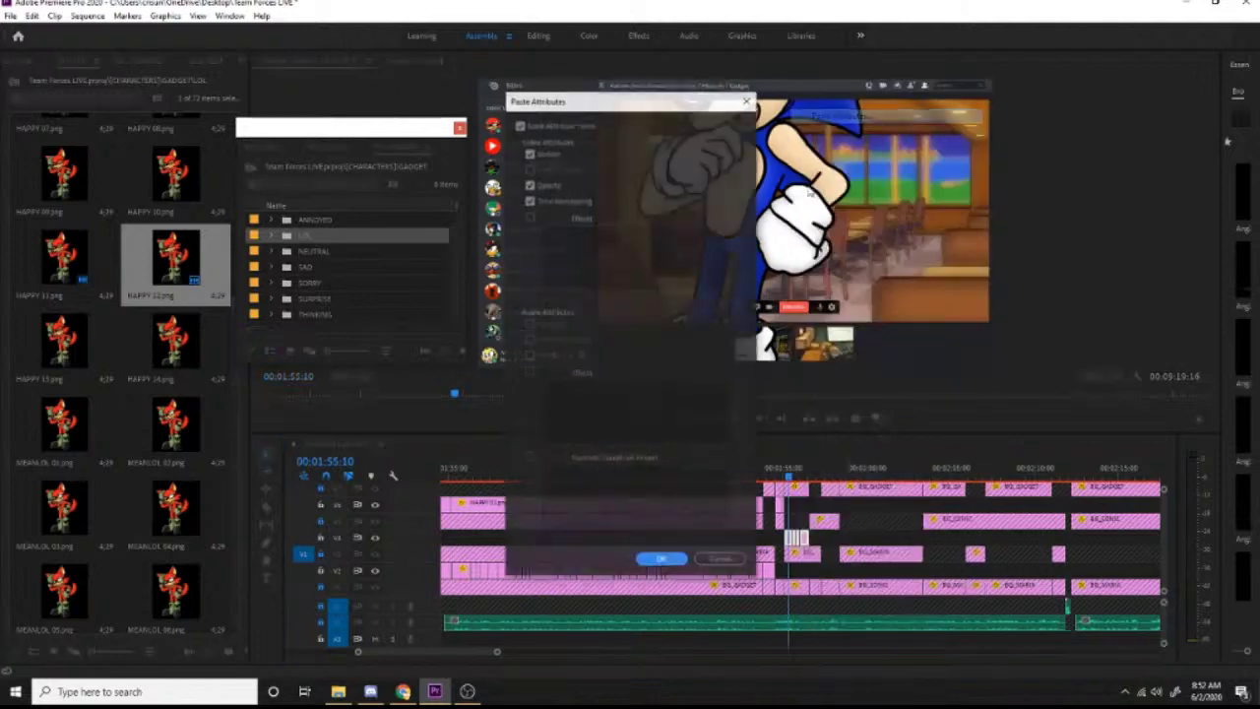
left_click(670, 560)
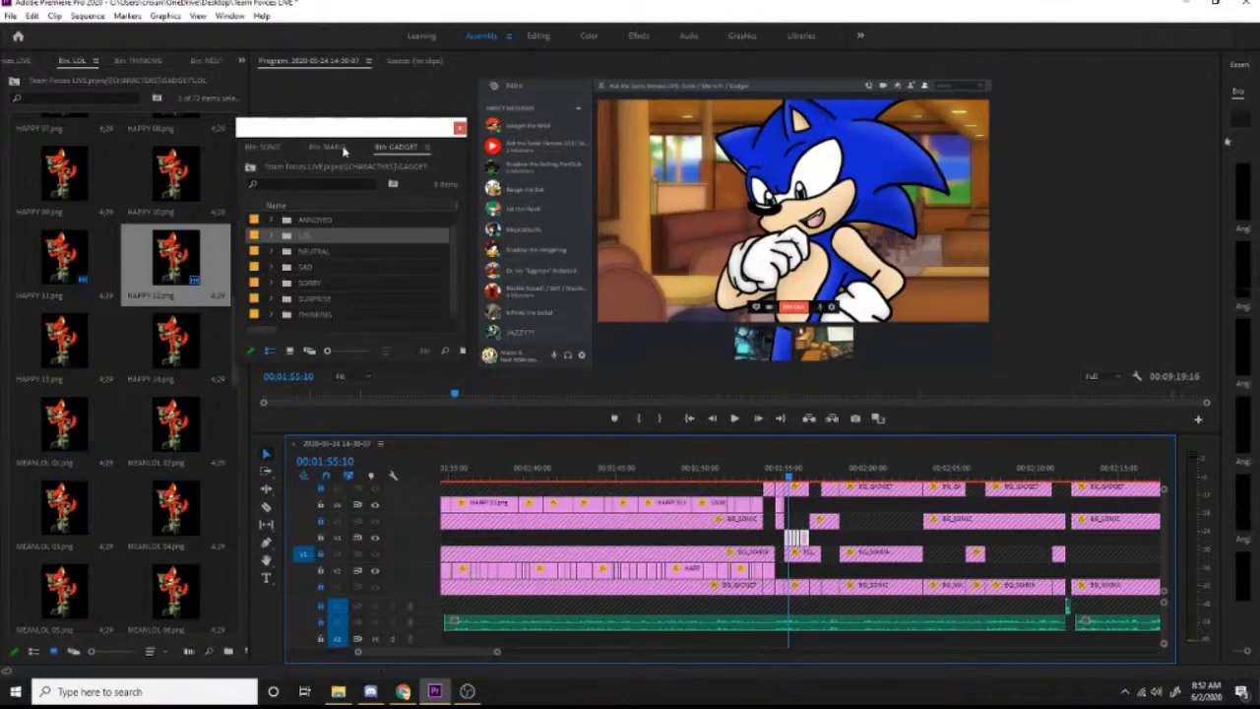
Step: Place a LAUGH BLINKMERRY image from Maria's LOL bin on V2 after Sonic's clip and trim it to end at 00:01:55:00
left_click(335, 146)
double_click(293, 256)
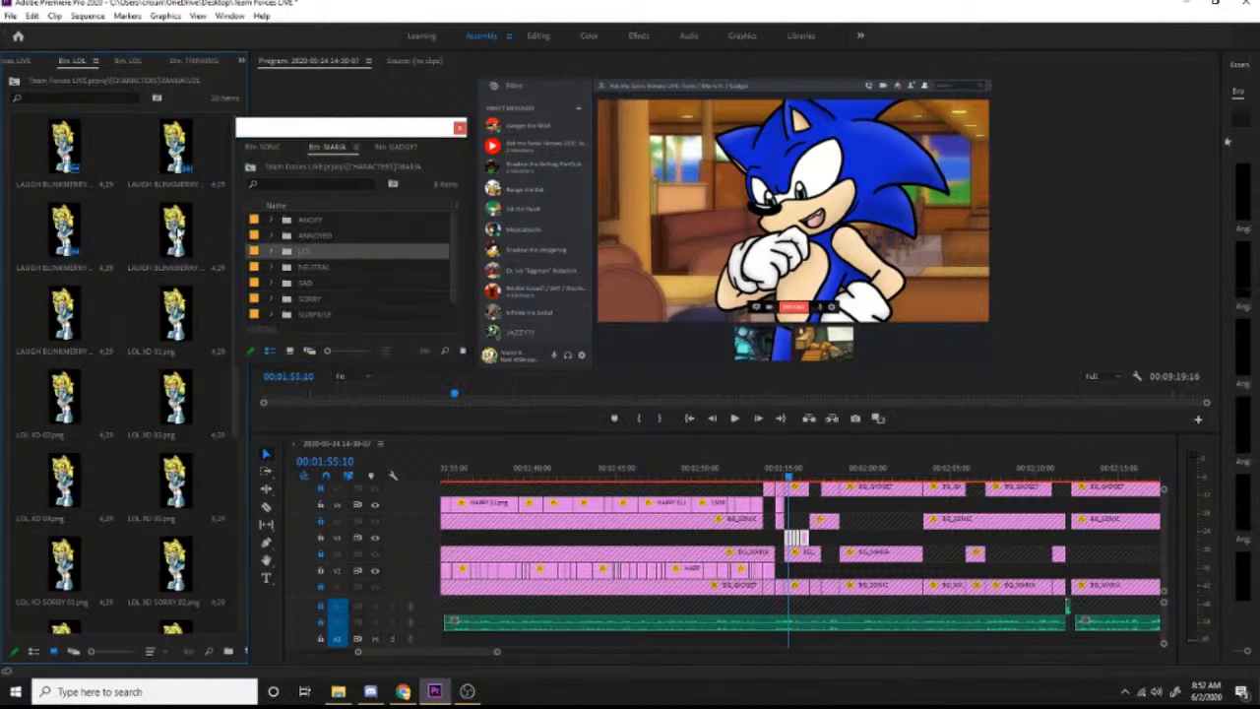
left_click_drag(178, 225, 787, 571)
left_click(770, 472)
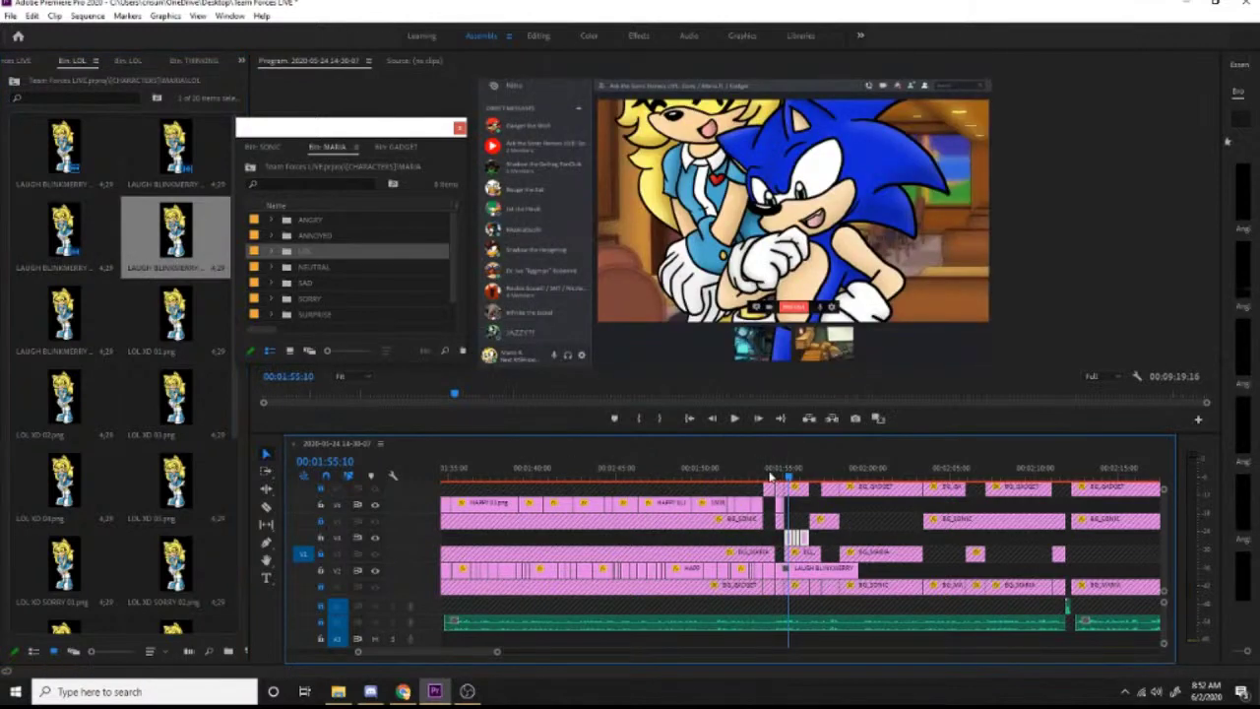
left_click_drag(770, 476, 783, 476)
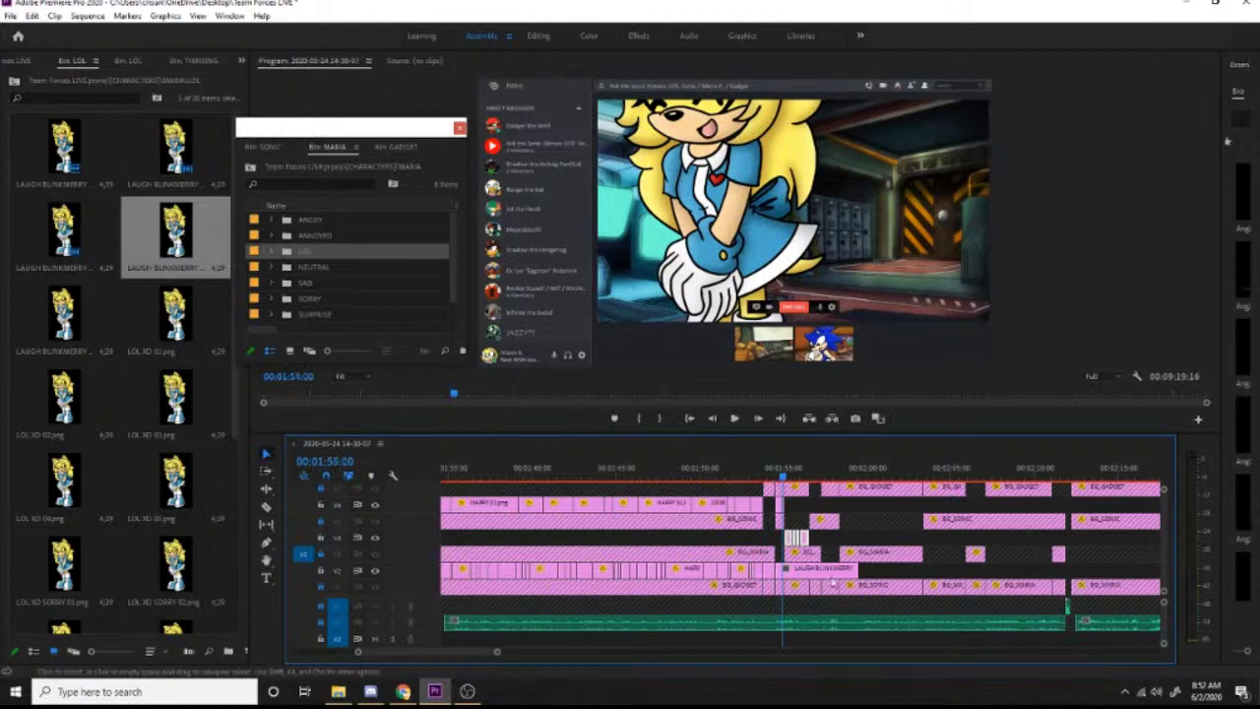
left_click_drag(865, 571, 790, 575)
key("Delete")
Step: Play back the section from about 00:01:54 to 00:01:55:20 to check the timing of Maria's laughing image
key("space")
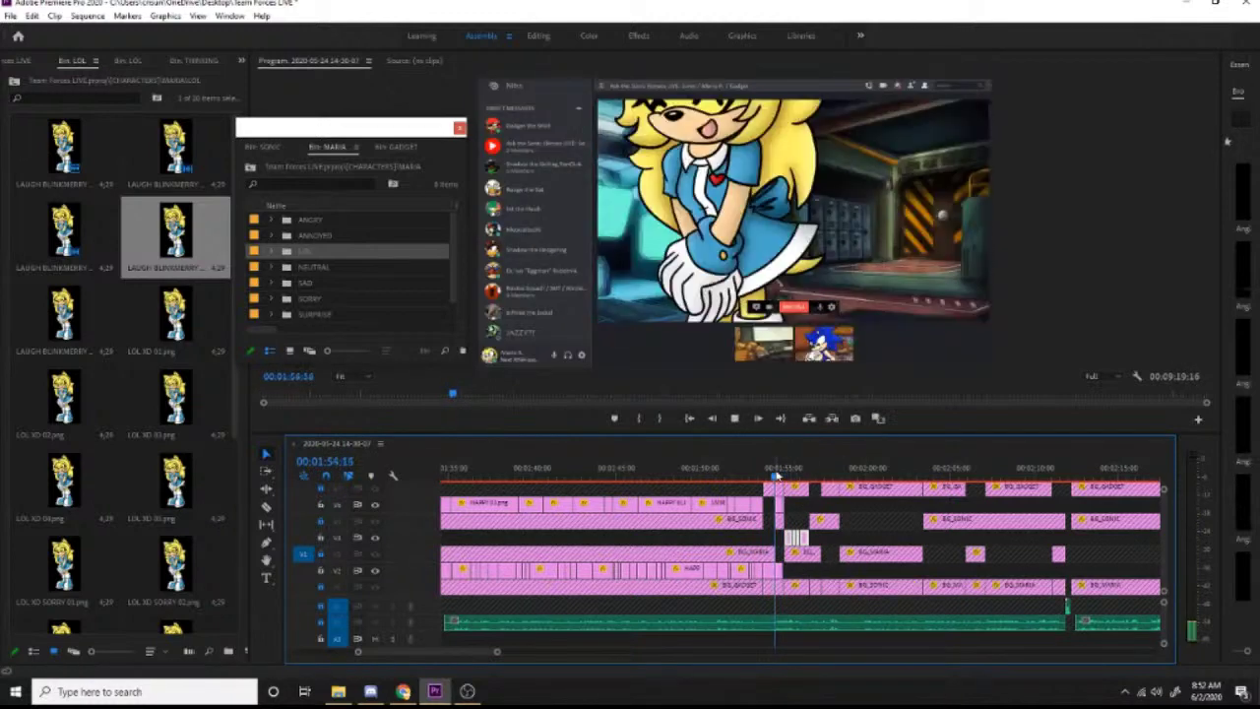
key("space")
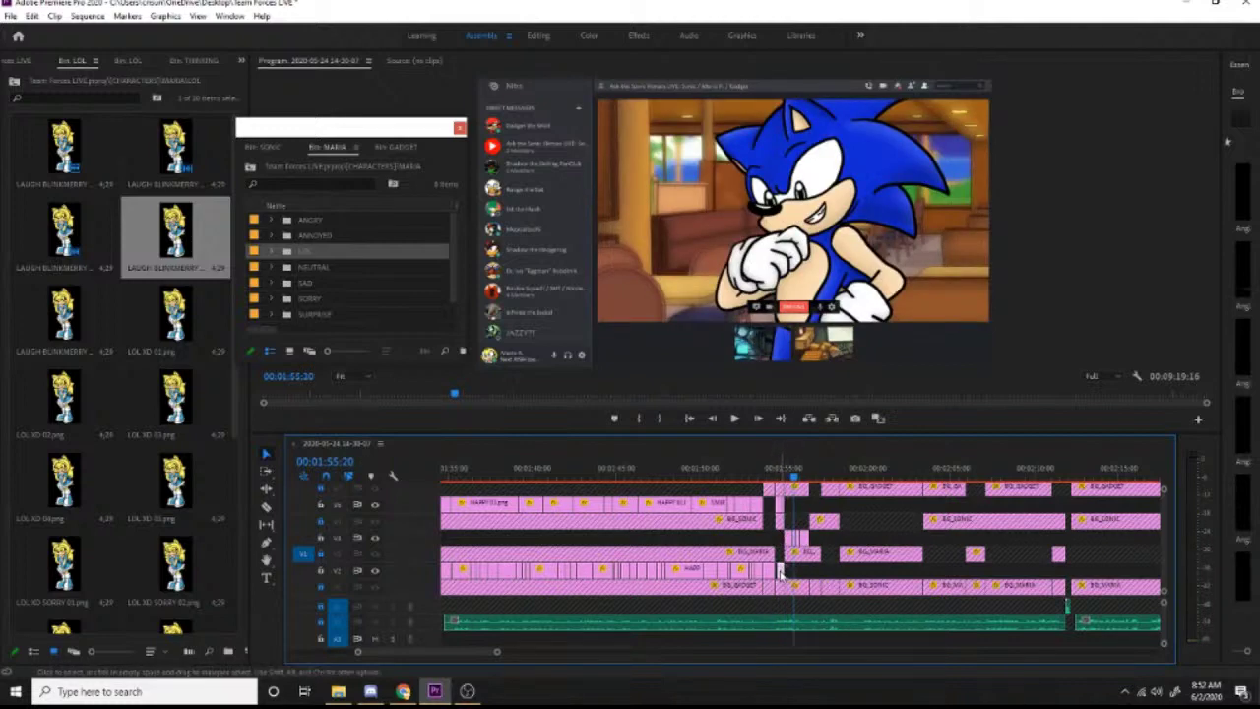
left_click(780, 569)
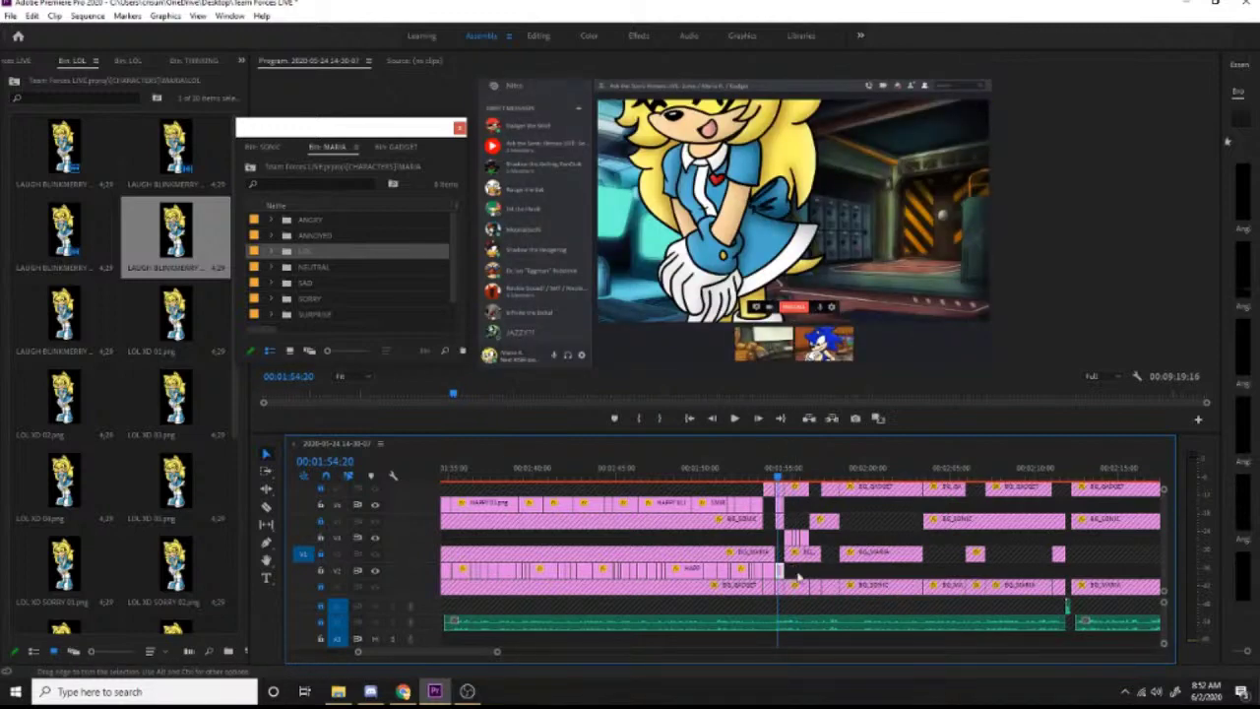
left_click(770, 475)
key("space")
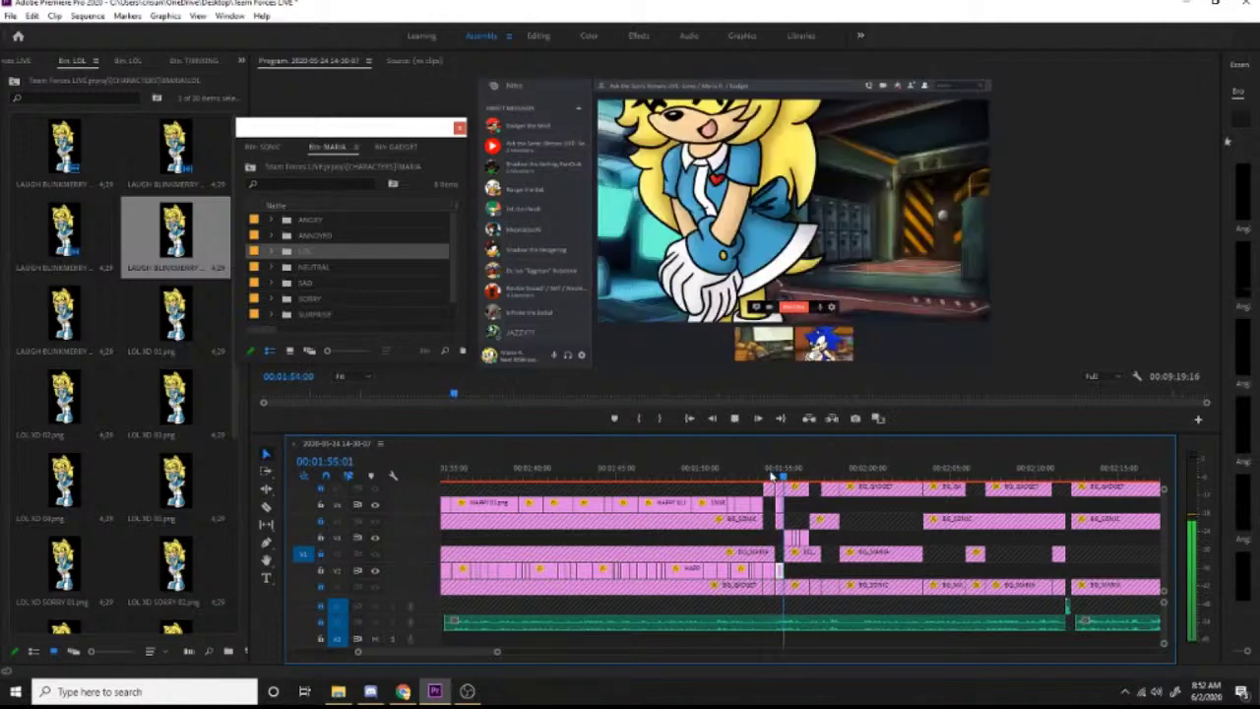
key("space")
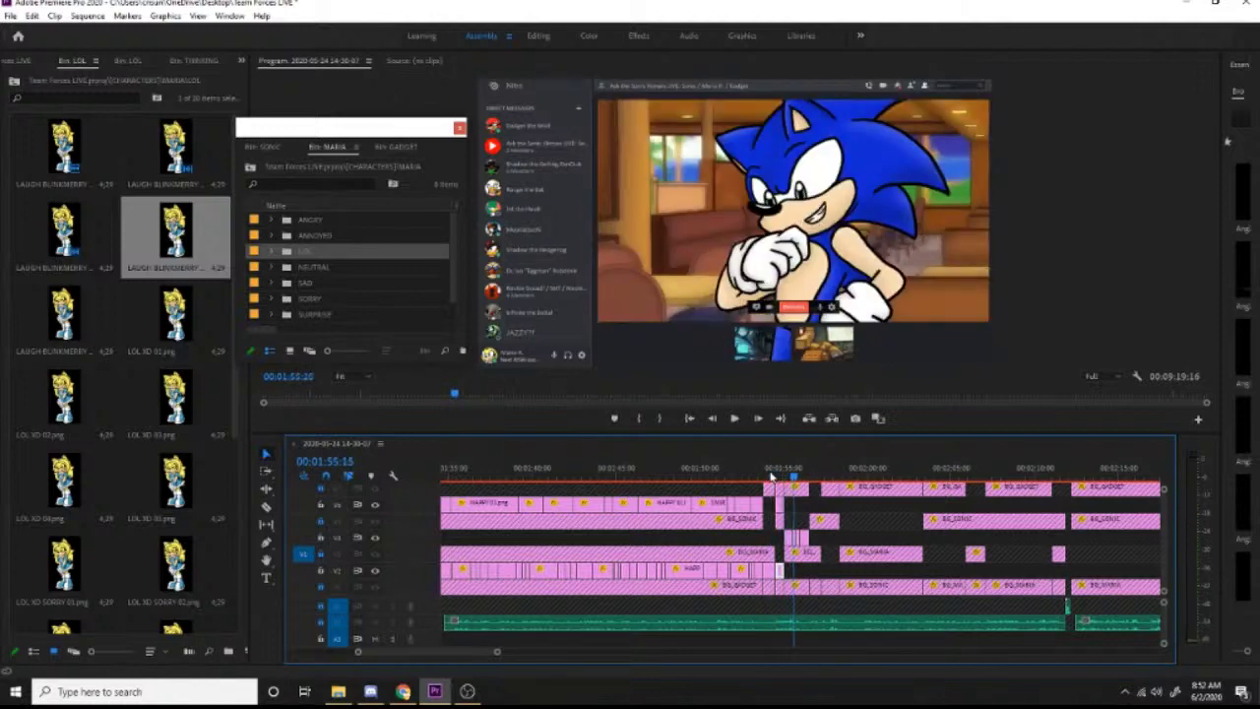
Step: Move the group of Sonic images at about 00:01:55 from V4 down to V2, directly after Maria's clip
left_click(779, 476)
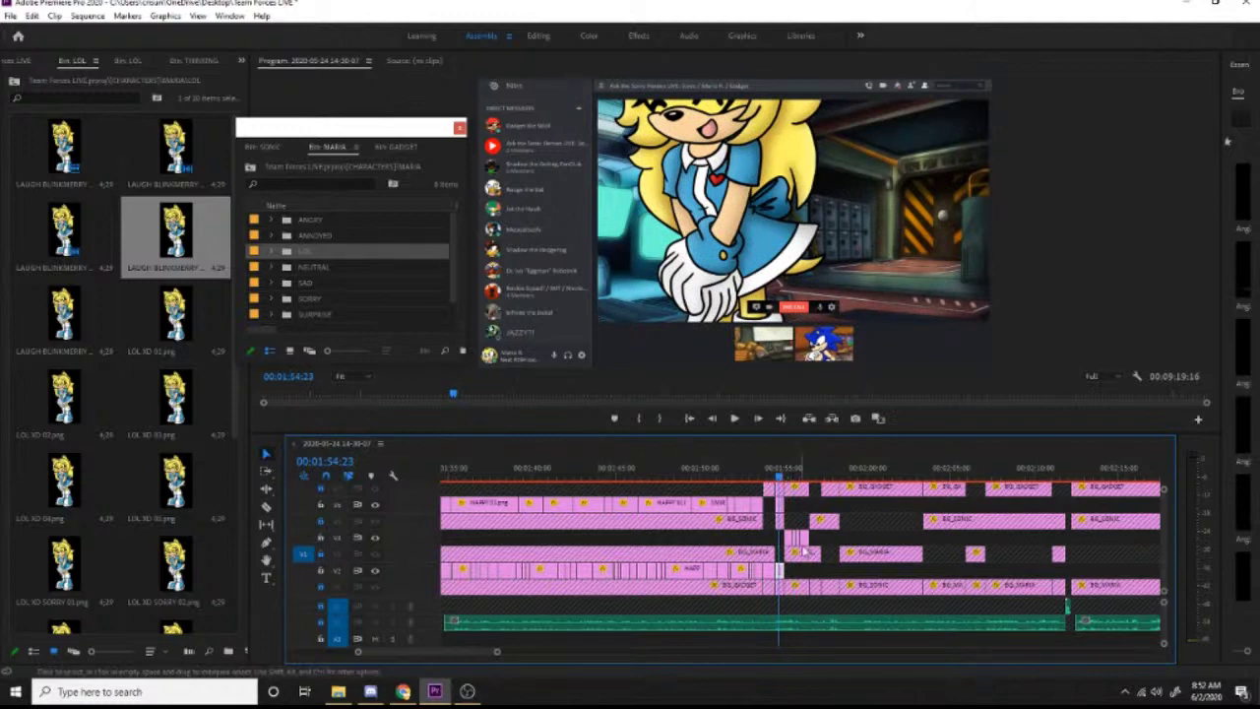
left_click_drag(793, 538, 813, 579)
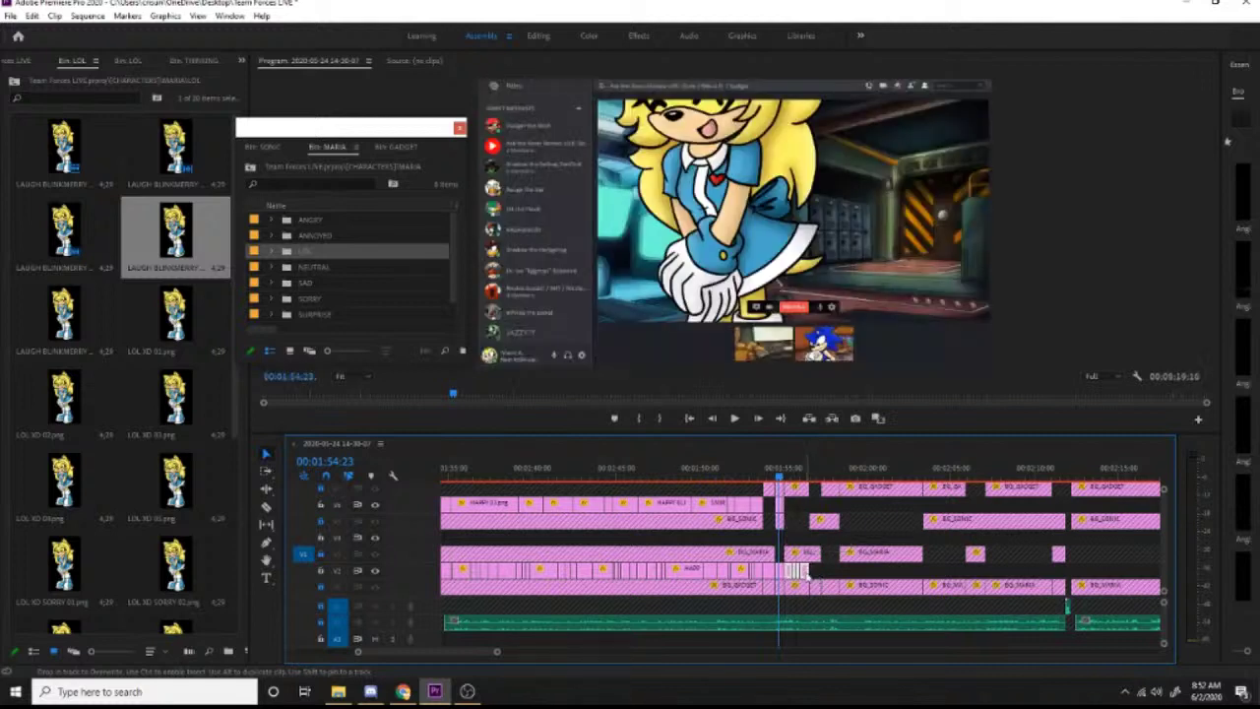
mouse_move(780, 476)
left_mouse_down()
mouse_move(802, 476)
mouse_move(770, 479)
mouse_move(798, 480)
mouse_move(786, 484)
left_mouse_up()
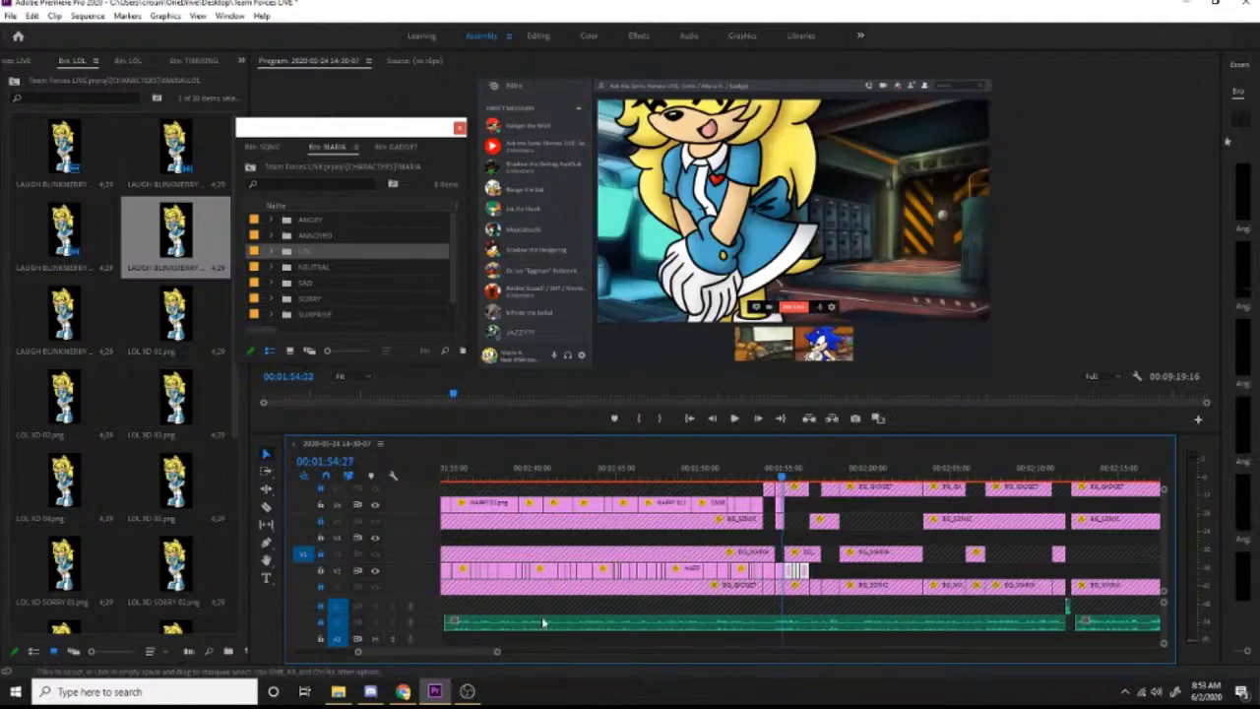
Step: Copy Maria's framed image clip on V2 at about 00:01:14:06
left_click_drag(472, 658, 455, 659)
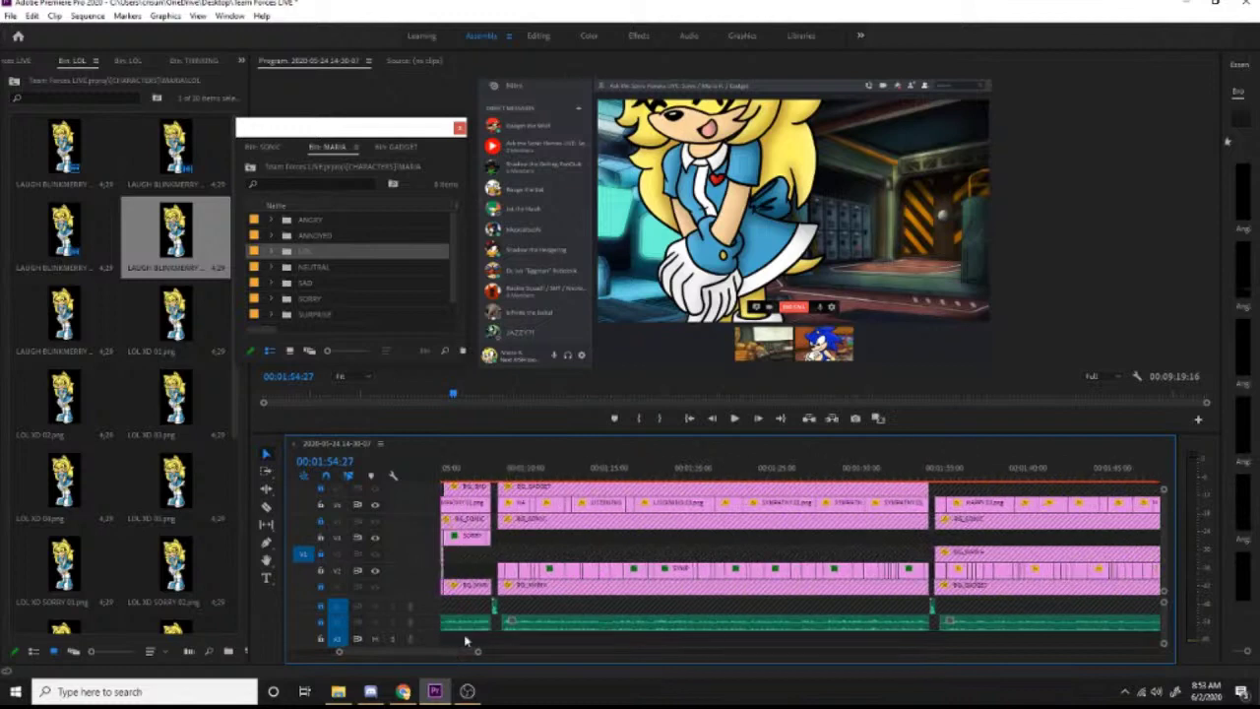
left_click(593, 475)
left_click_drag(593, 475, 596, 477)
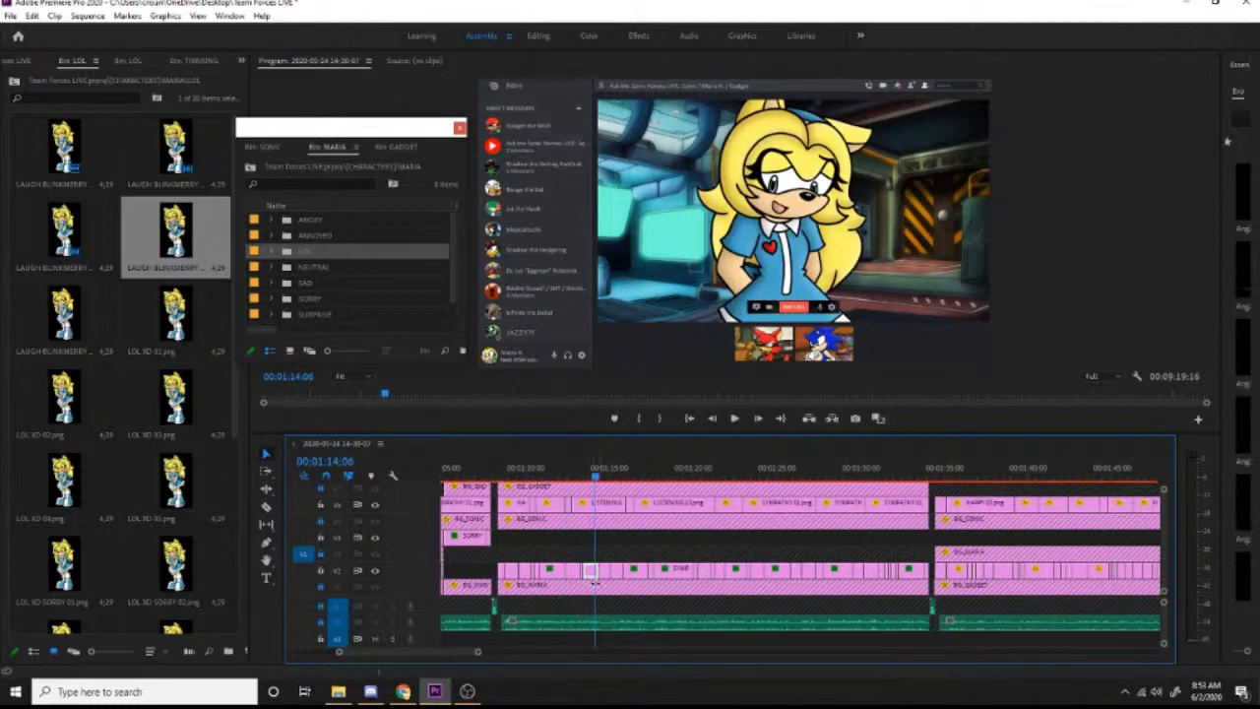
Step: Paste the copied Motion, Opacity, Time Remapping and Horizontal Flip attributes onto Maria's laughing image on V2 at about 00:01:54:21
left_click_drag(475, 652, 498, 654)
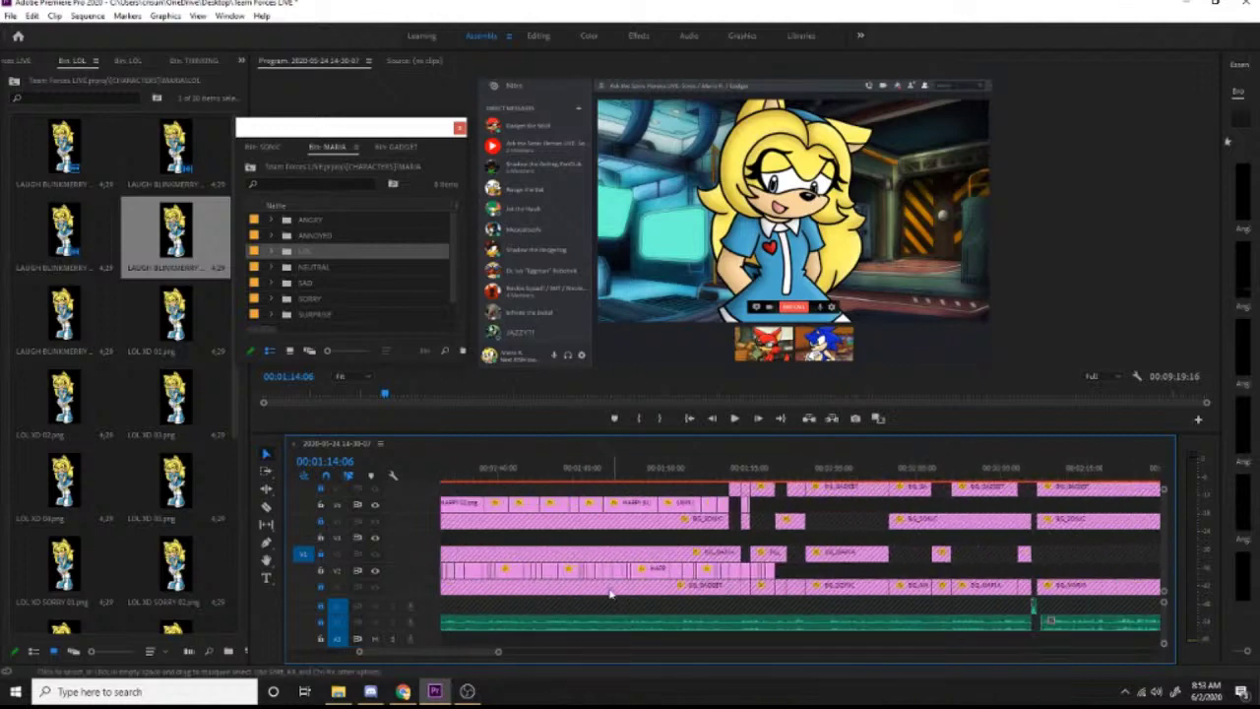
left_click(730, 478)
left_click_drag(730, 478, 744, 478)
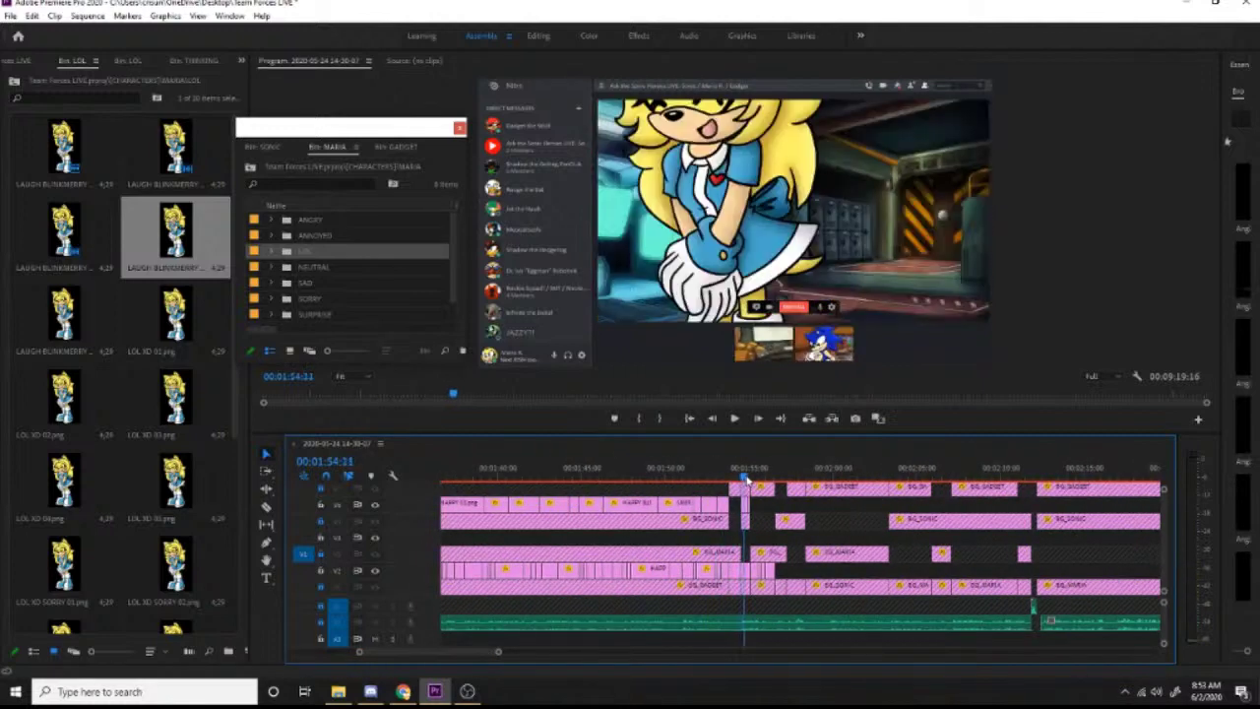
right_click(746, 576)
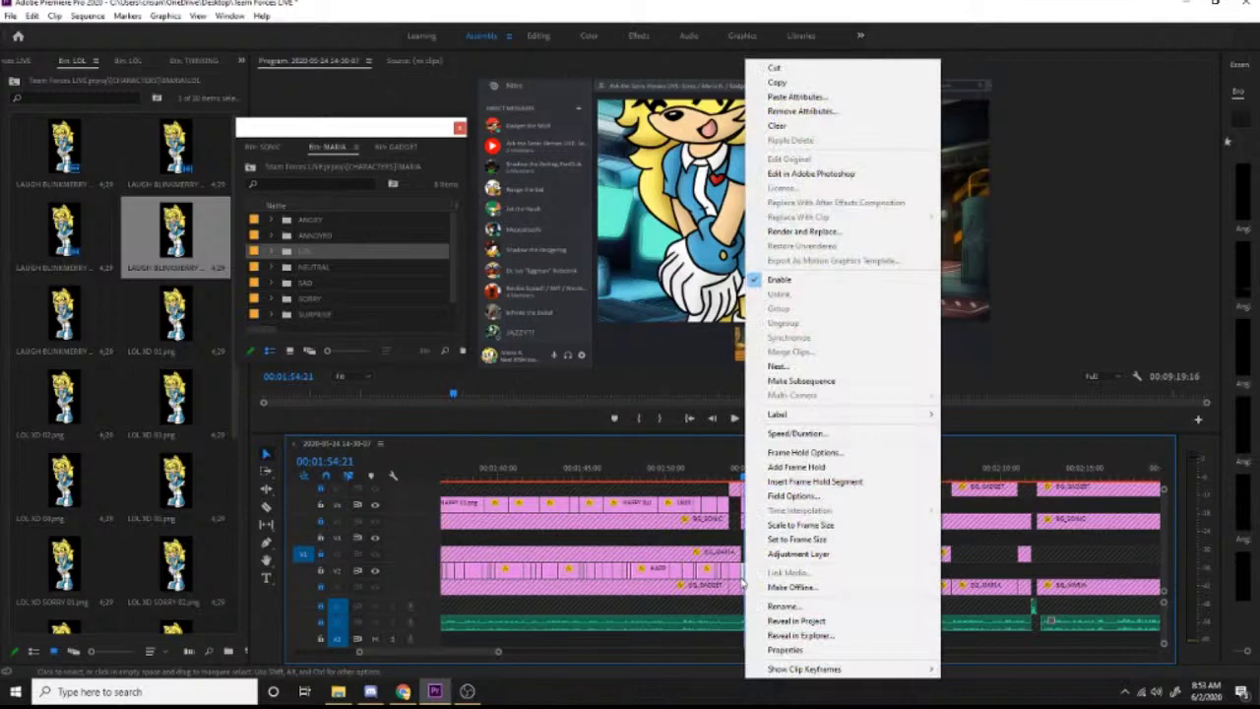
left_click(788, 100)
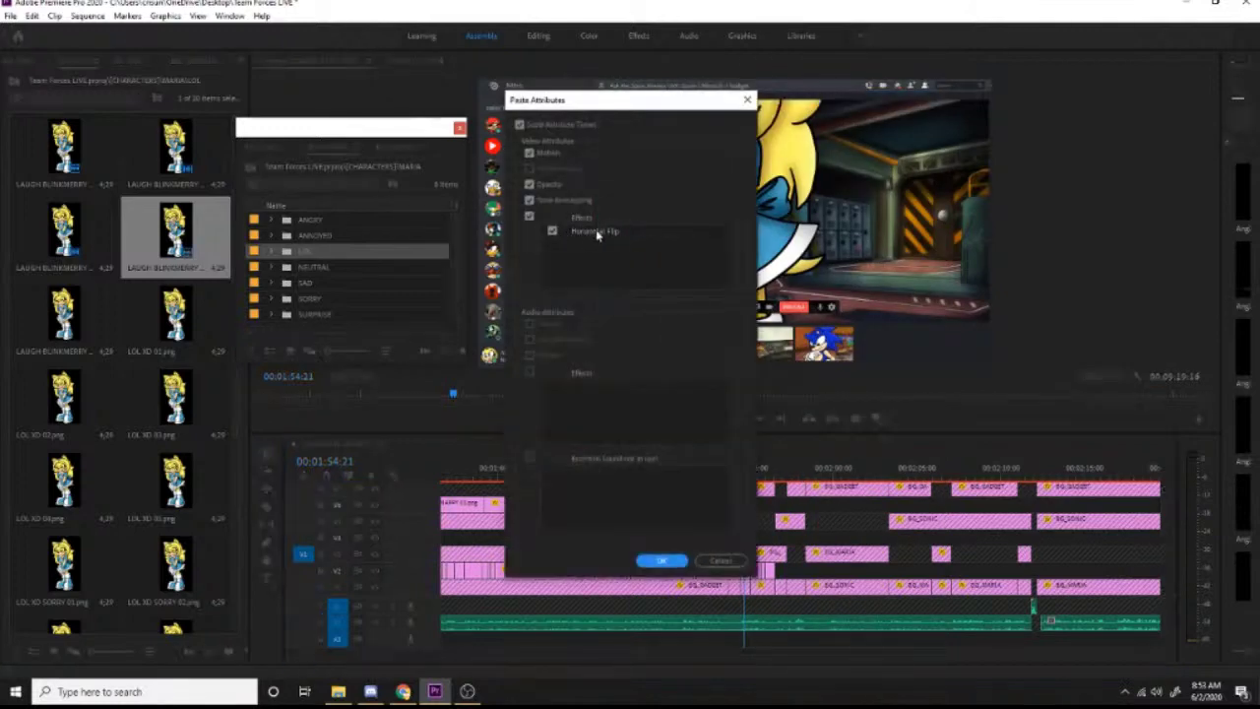
left_click(662, 558)
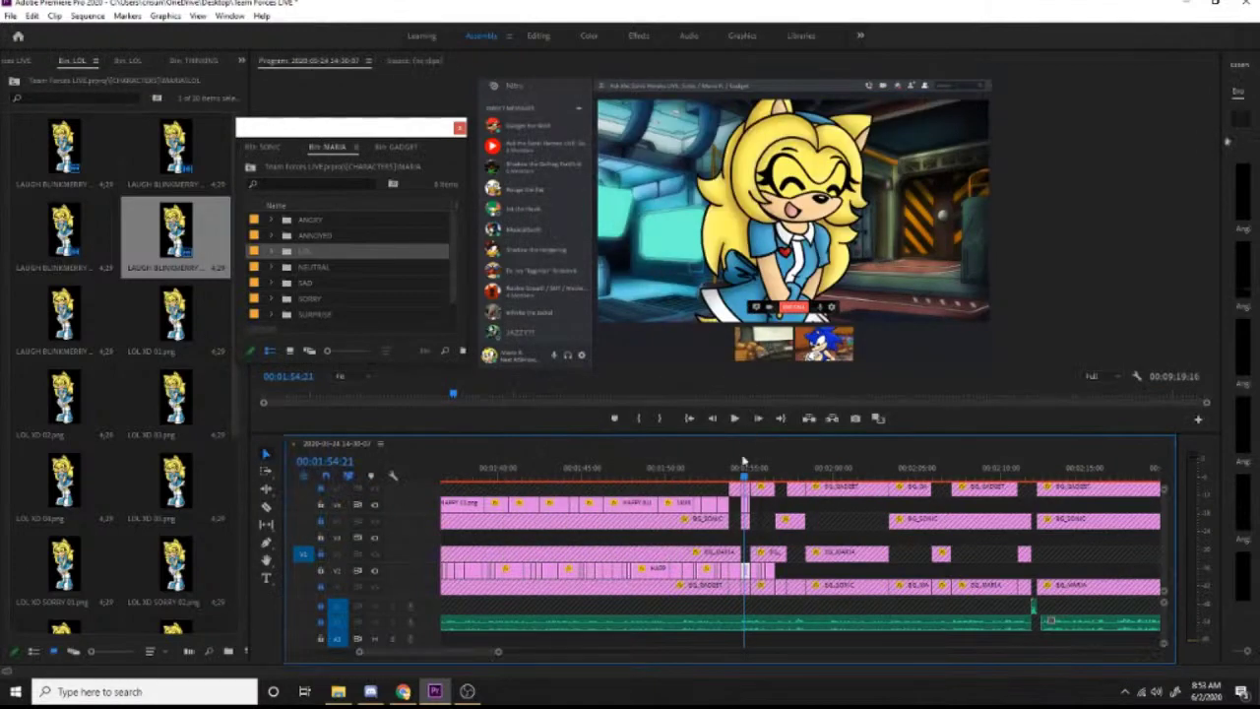
Step: Play back the reframed section, return to the section start at 00:01:34:14 and lock track V6
key("space")
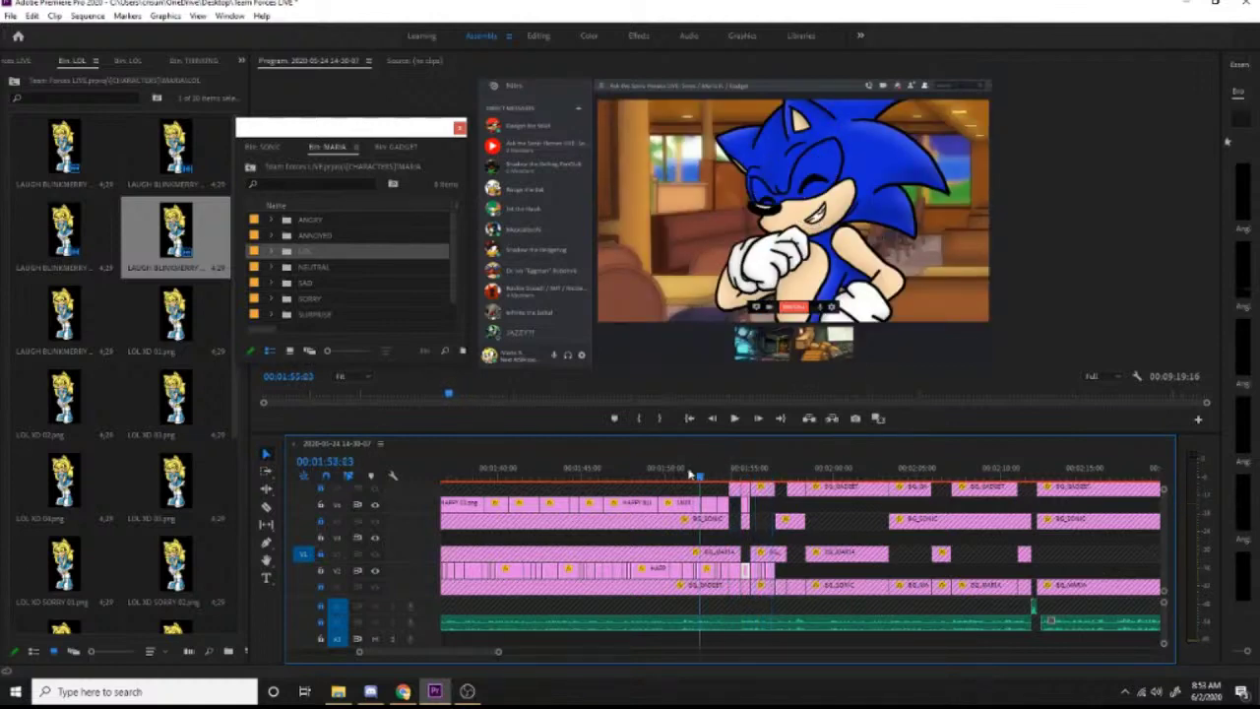
left_click_drag(691, 476, 565, 482)
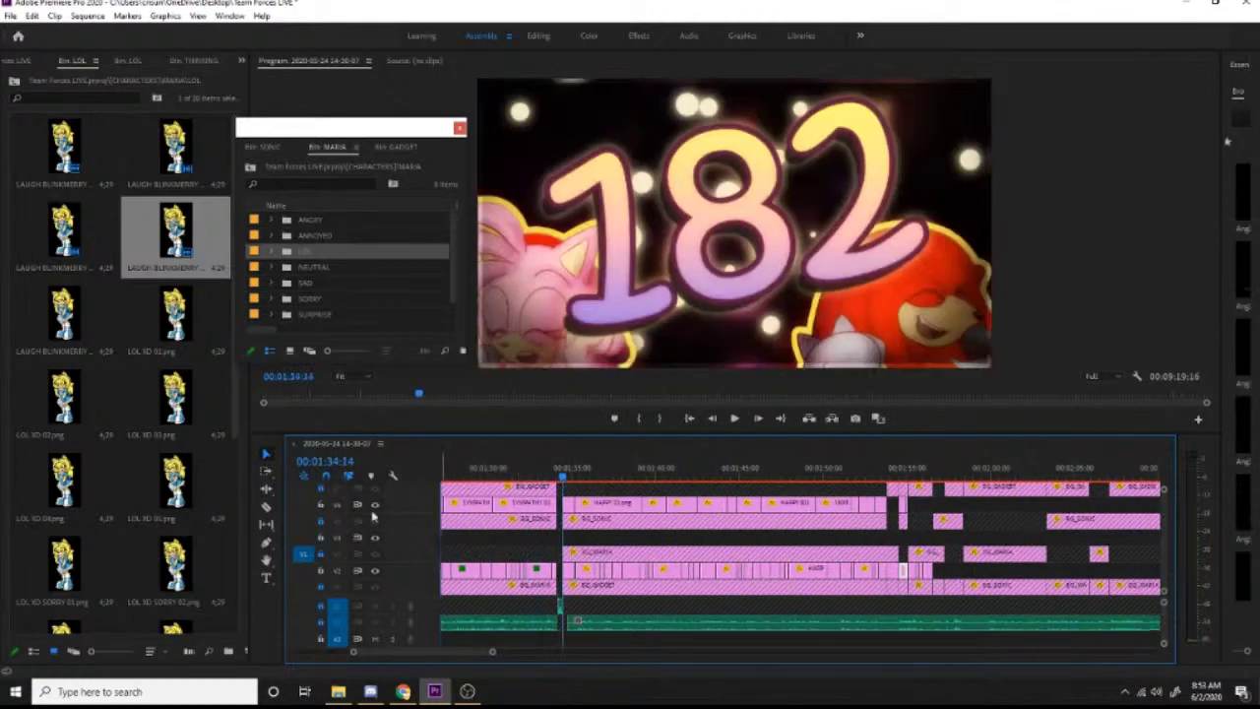
left_click(325, 507)
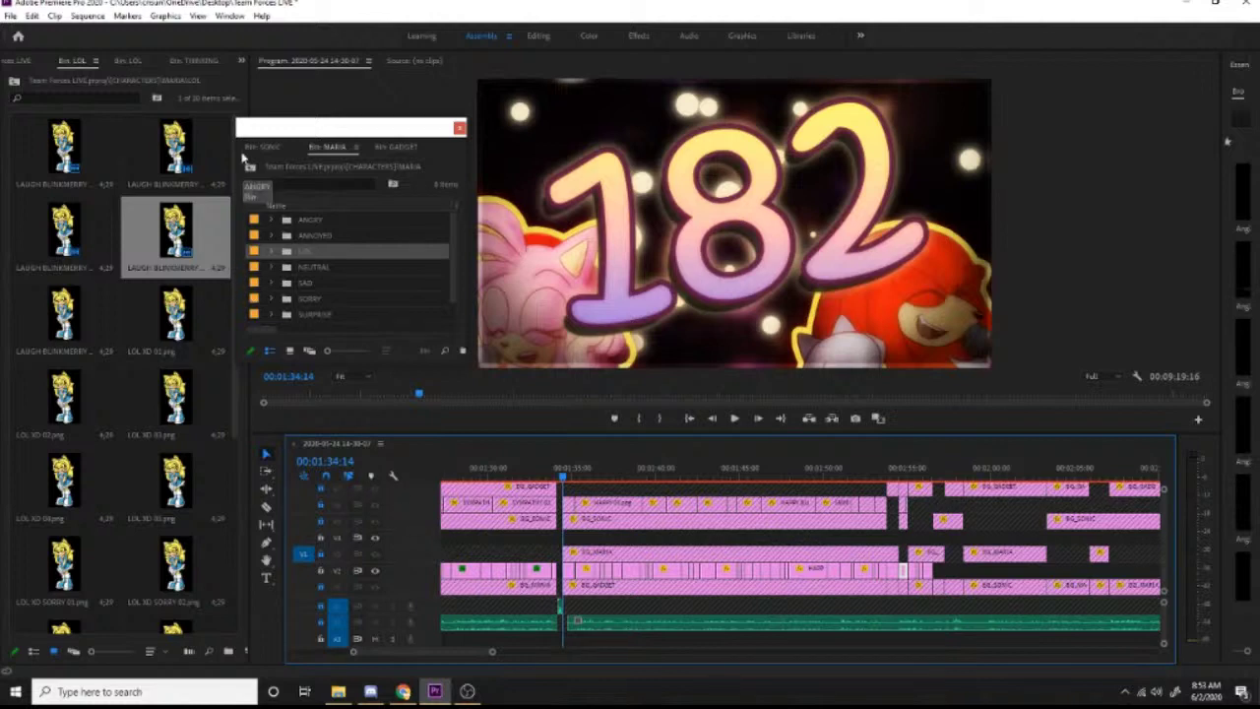
Step: Close the open LOL and THINKING expression bins docked beside the Effects panel
left_click(96, 61)
left_click(123, 61)
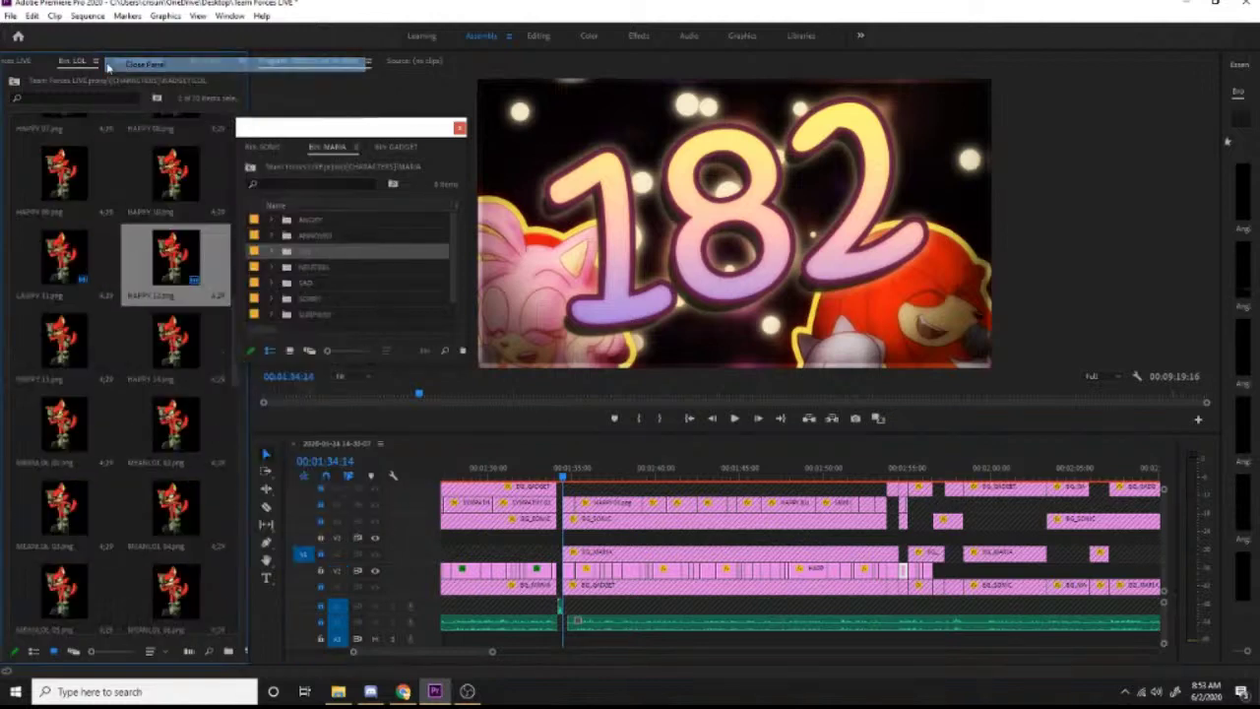
left_click(119, 62)
left_click(114, 62)
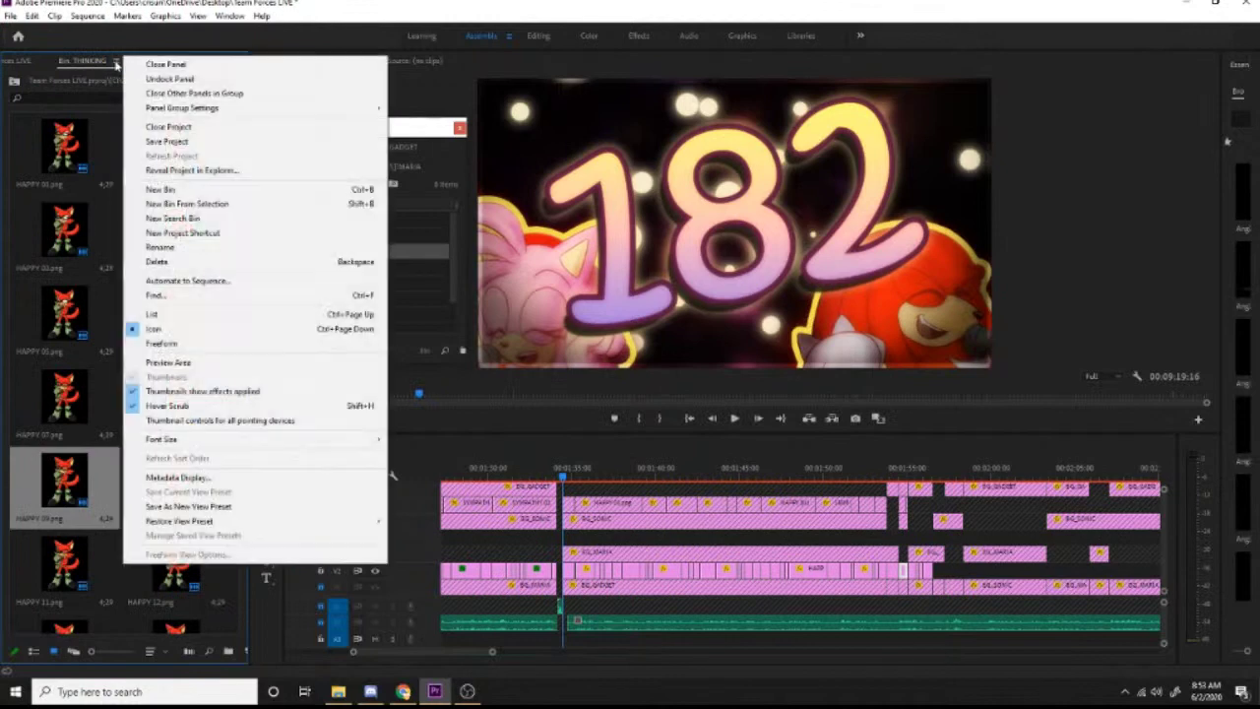
left_click(122, 65)
left_click(113, 62)
left_click(138, 64)
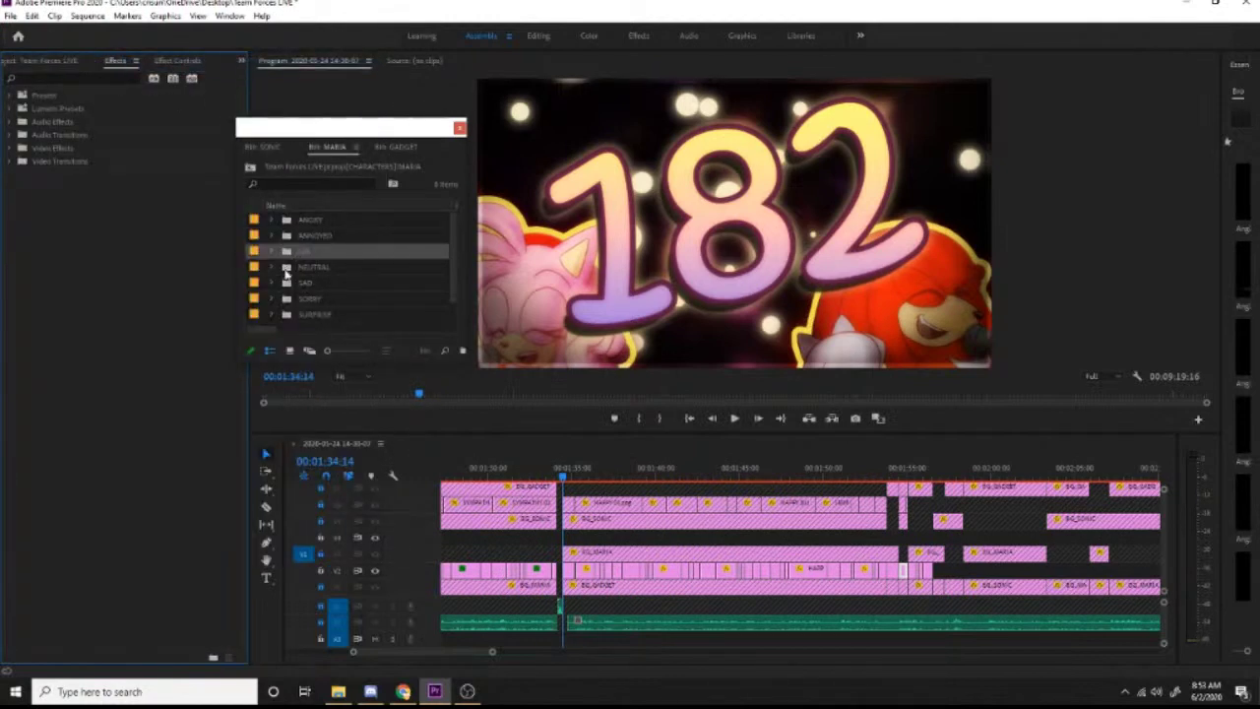
Step: Open Maria's NEUTRAL bin, place HAPPY 01.png on V4 at 00:01:34:14 and play it back to find the next change
double_click(288, 274)
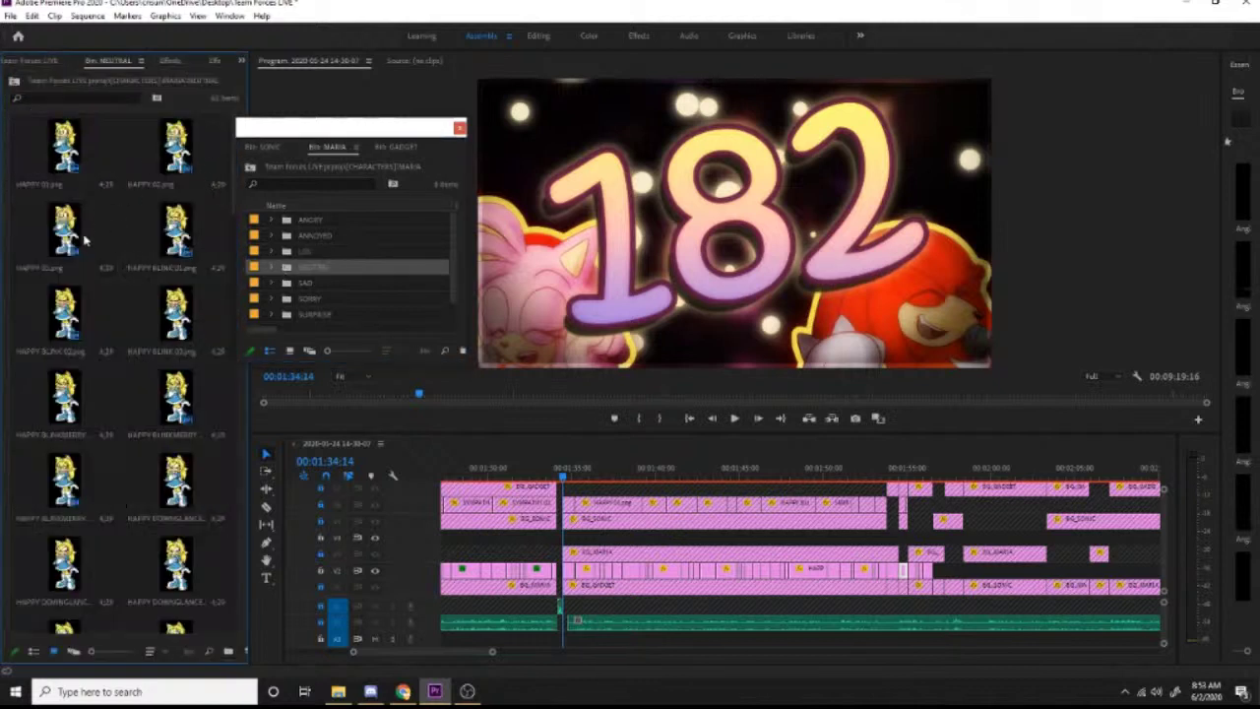
left_click_drag(65, 149, 569, 541)
key("space")
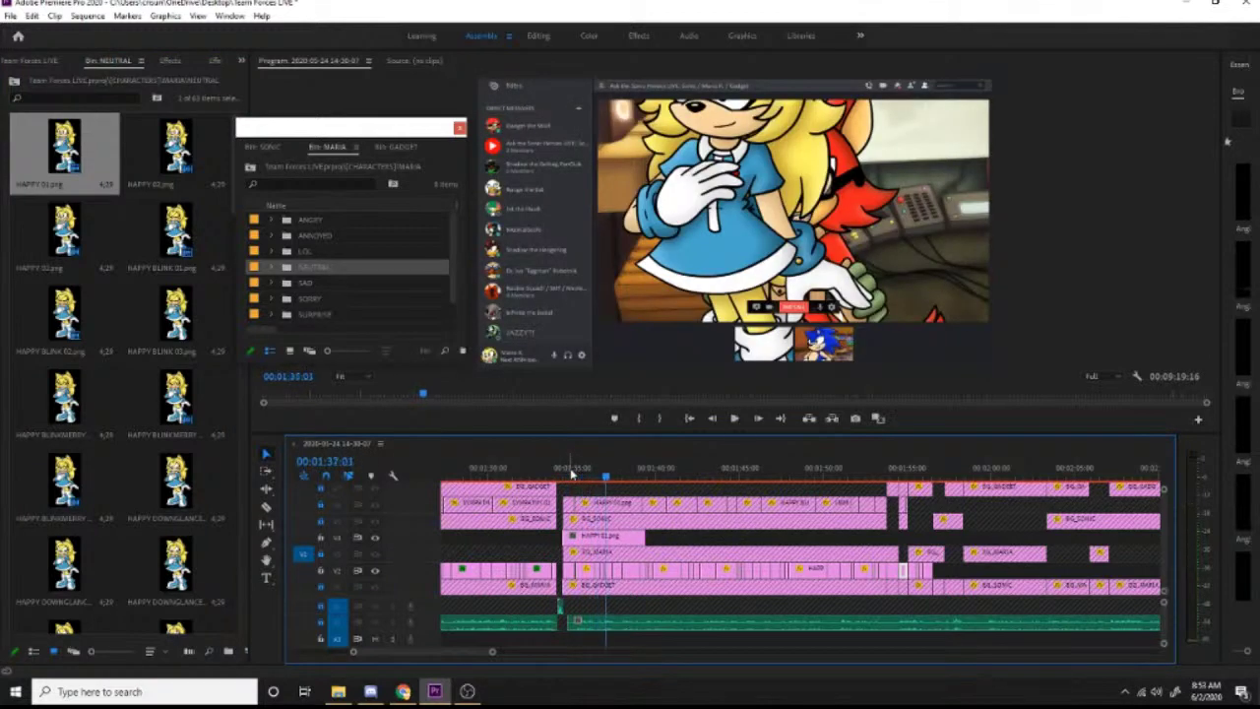
key("space")
Step: Add HAPPY BLINK 01.png on V4 at about 00:01:38, followed within a few frames by HAPPY 01.png
left_click_drag(167, 233, 622, 545)
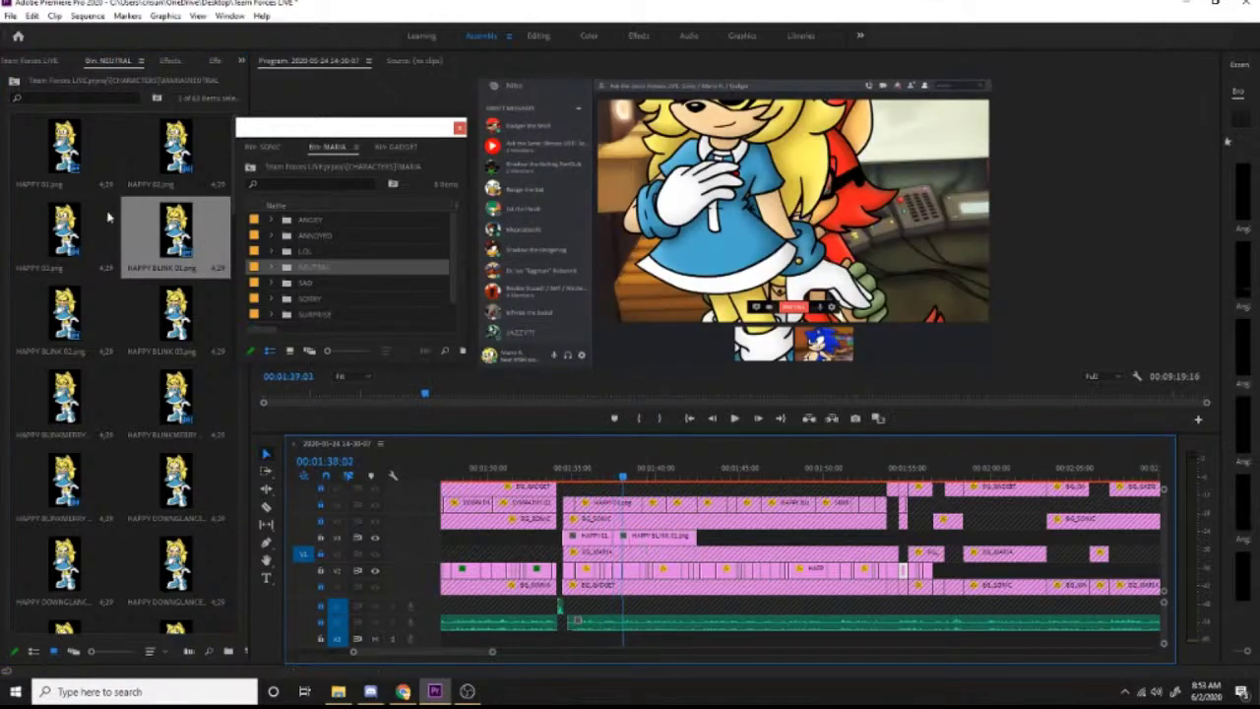
left_click_drag(67, 153, 635, 549)
key("space")
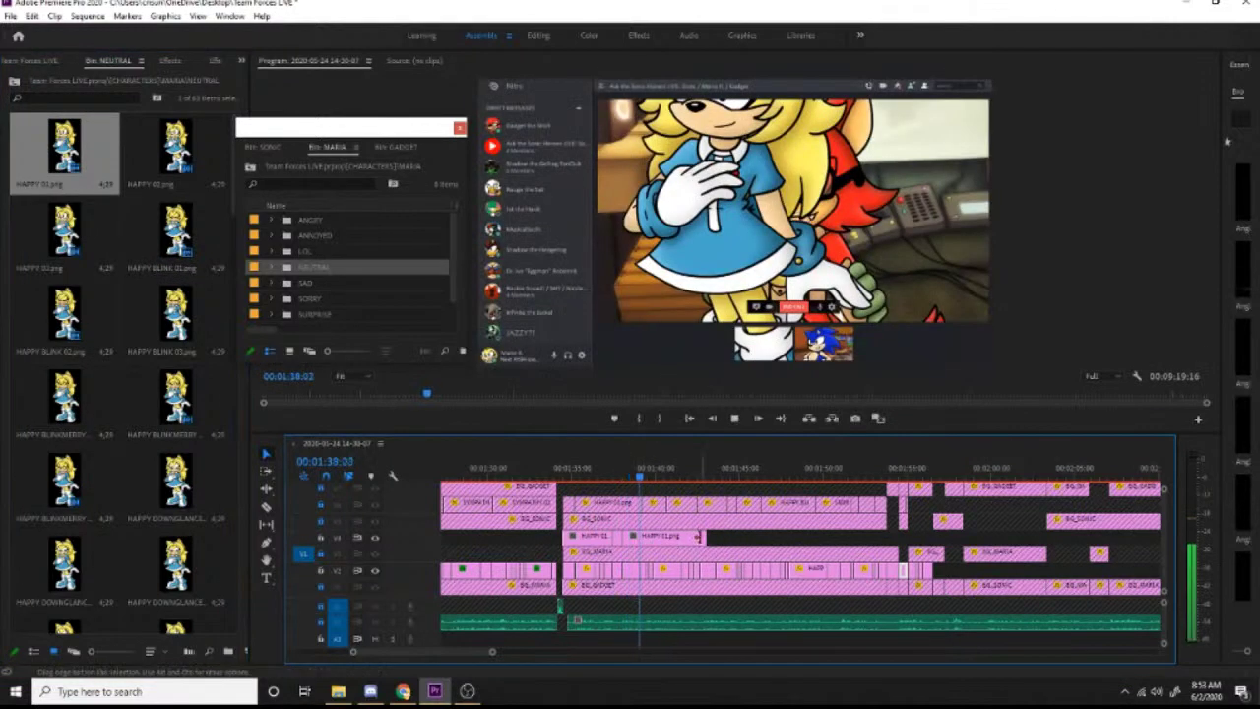
key("space")
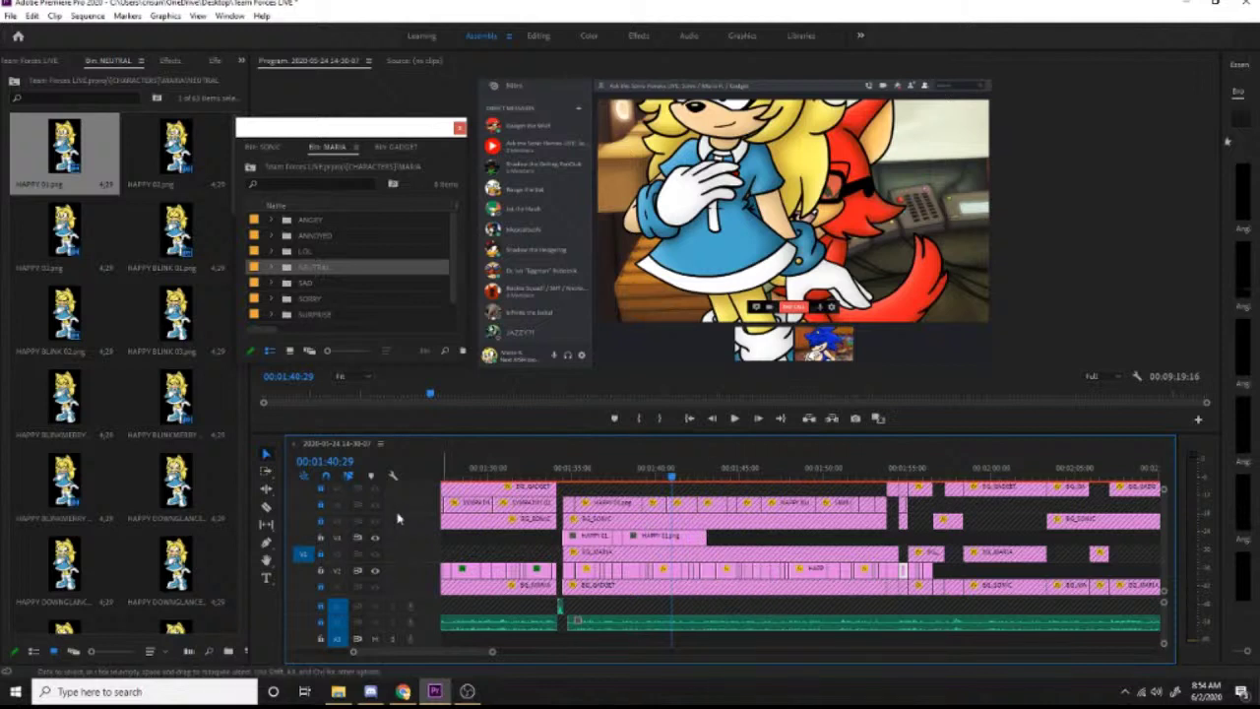
Step: Place a HAPPY BLINKMERRY image on V4 at about 00:01:41 and HAPPY 01.png at about 00:01:46
key("space")
left_click_drag(75, 402, 679, 539)
key("space")
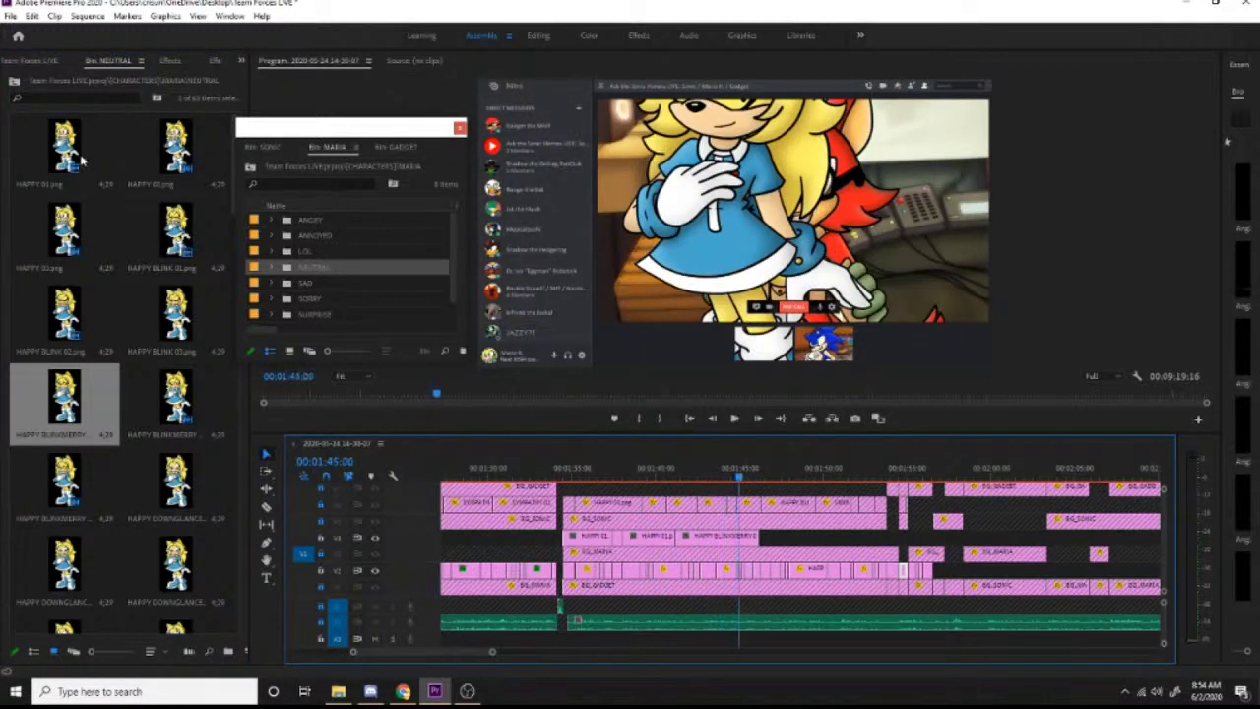
key("space")
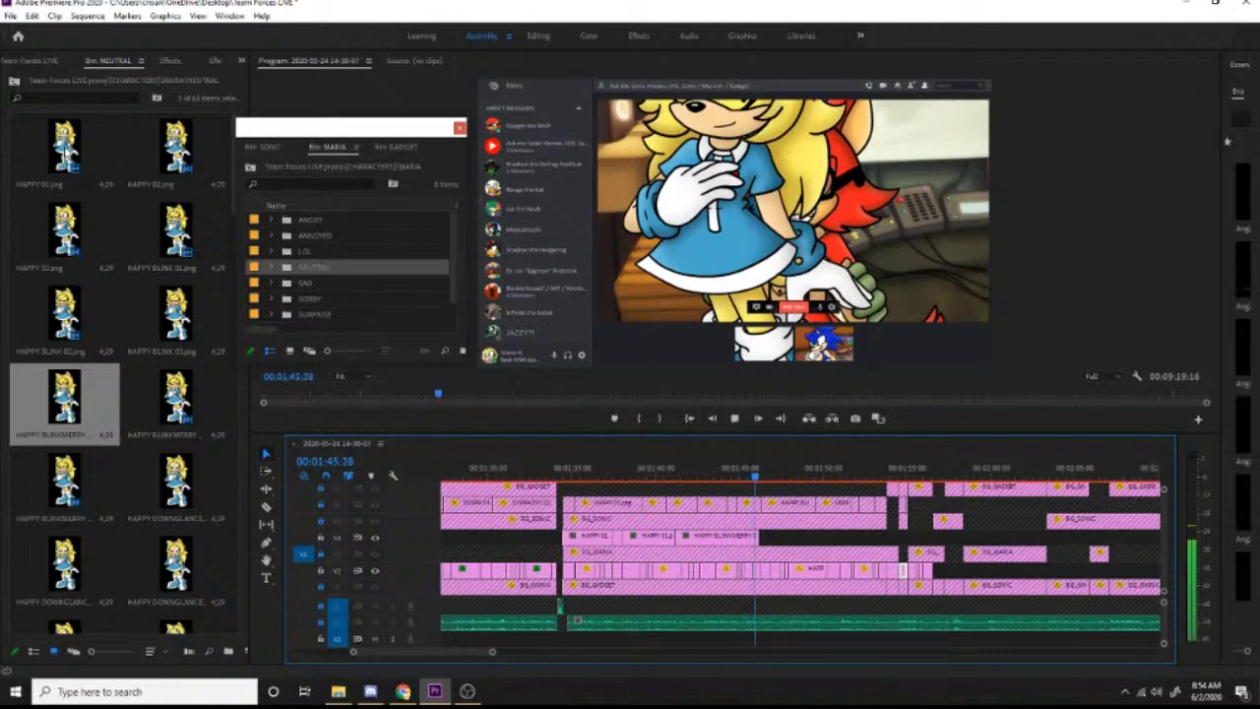
left_click(64, 148)
key("period")
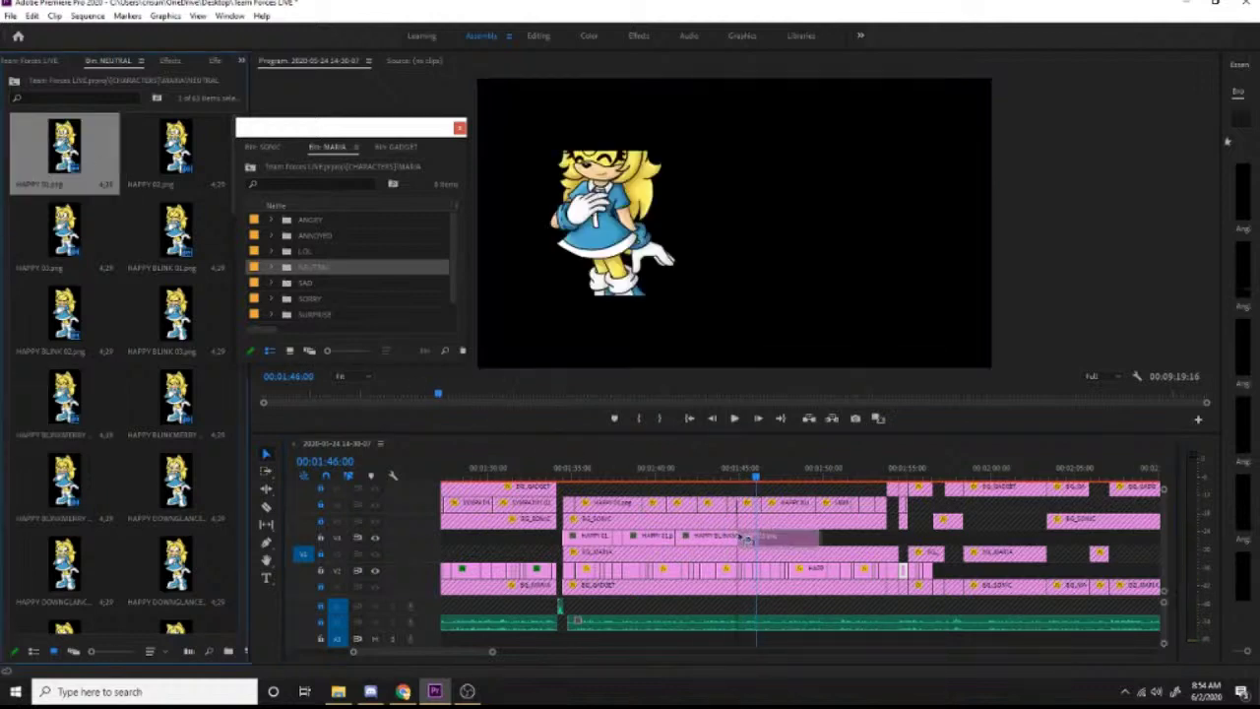
left_click(743, 539)
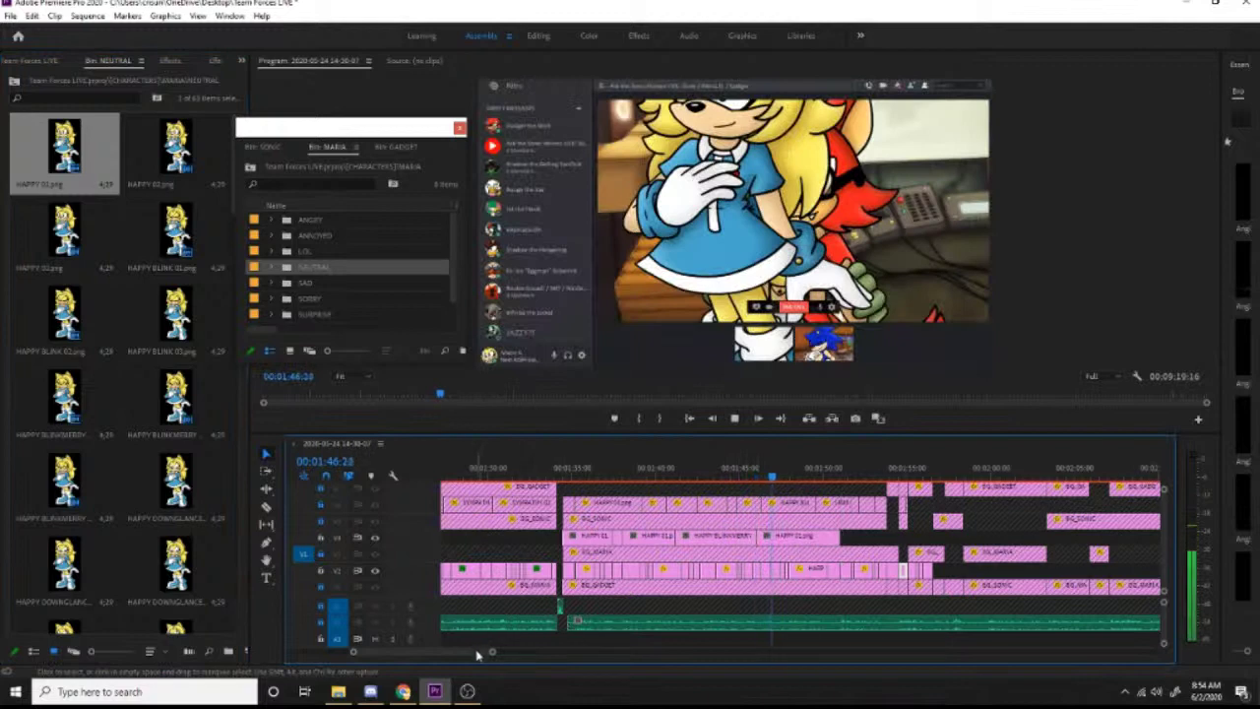
Step: Add a blink on V4 at about 00:01:49 using HAPPY BLINK 01.png followed by HAPPY 01.png
scroll(484, 652, "down", 3)
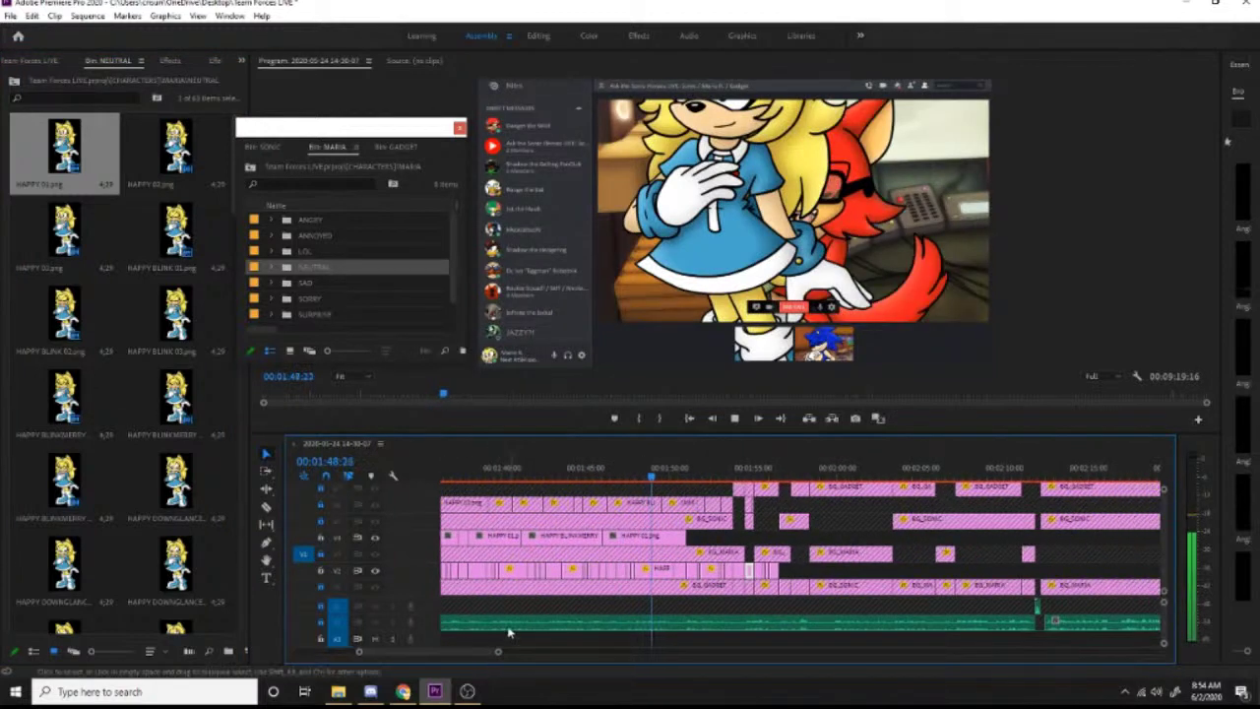
key("space")
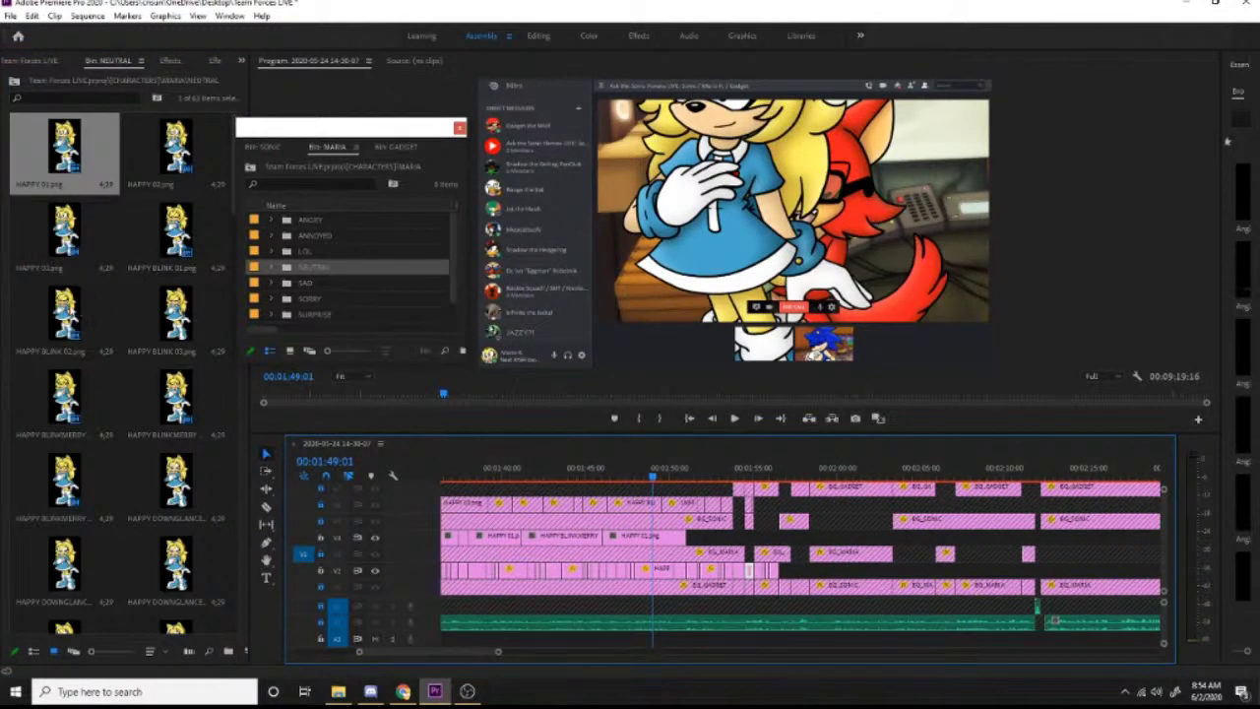
left_click_drag(178, 236, 661, 553)
key("space")
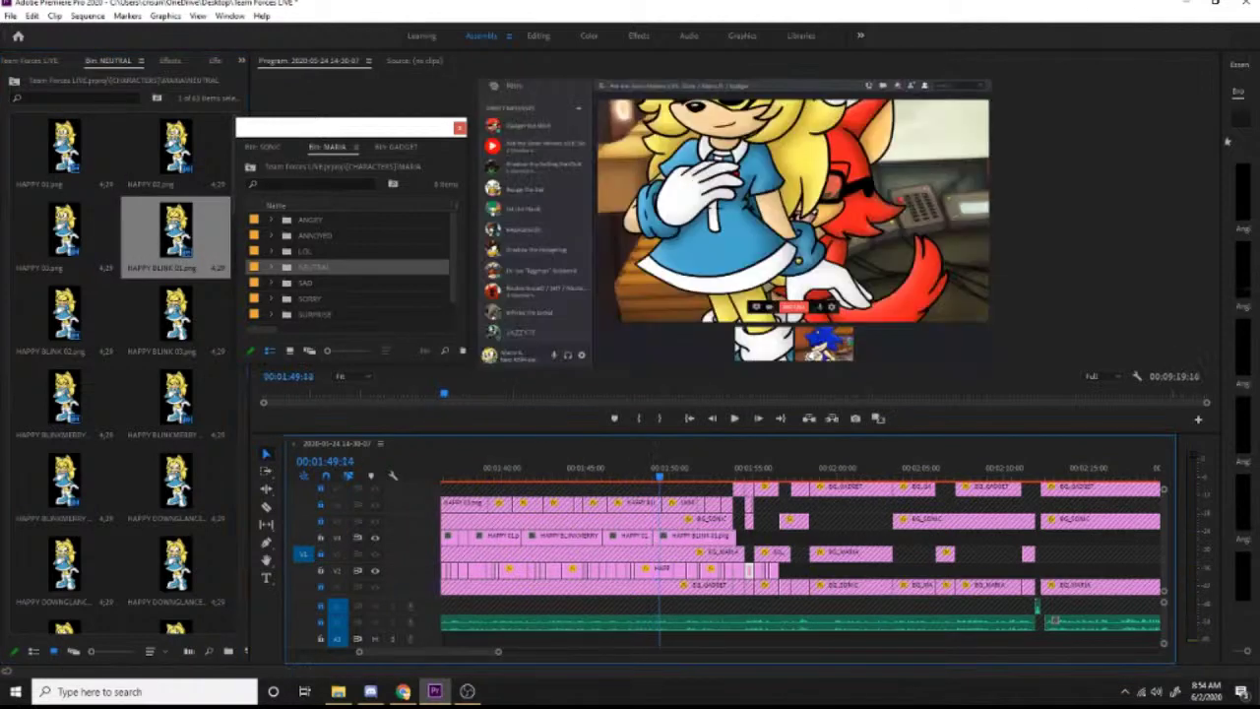
left_click_drag(69, 153, 669, 553)
key("space")
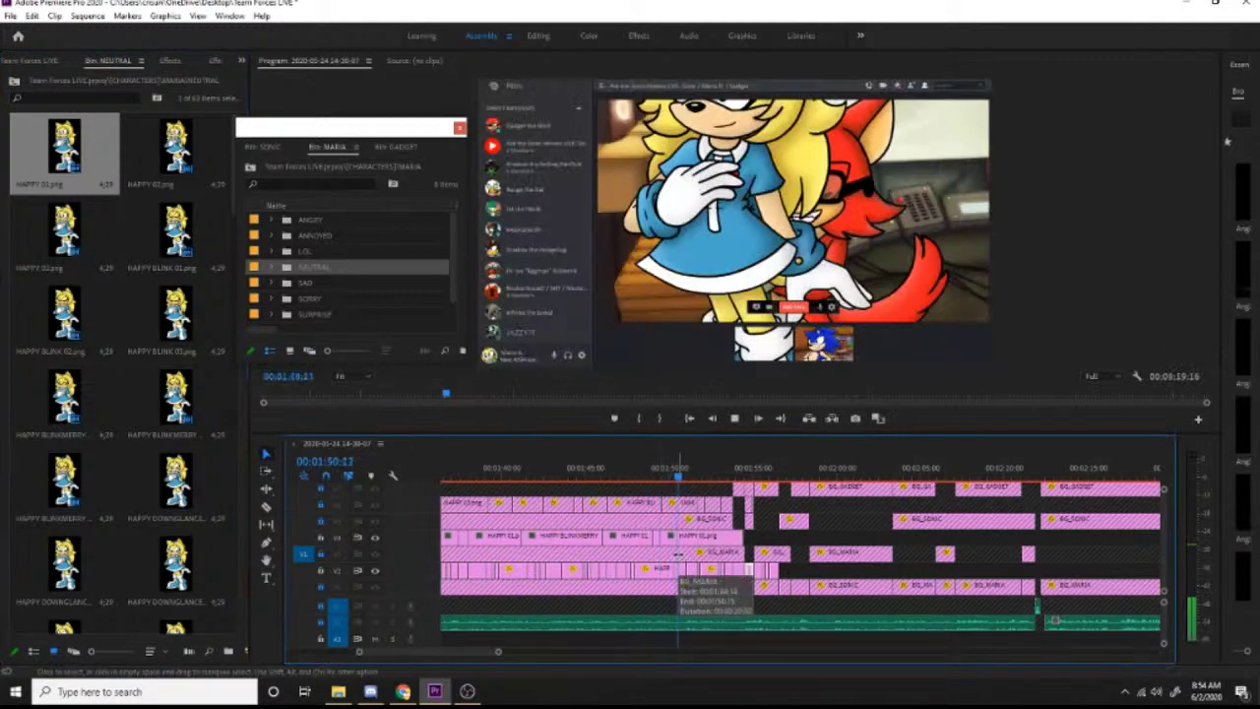
key("space")
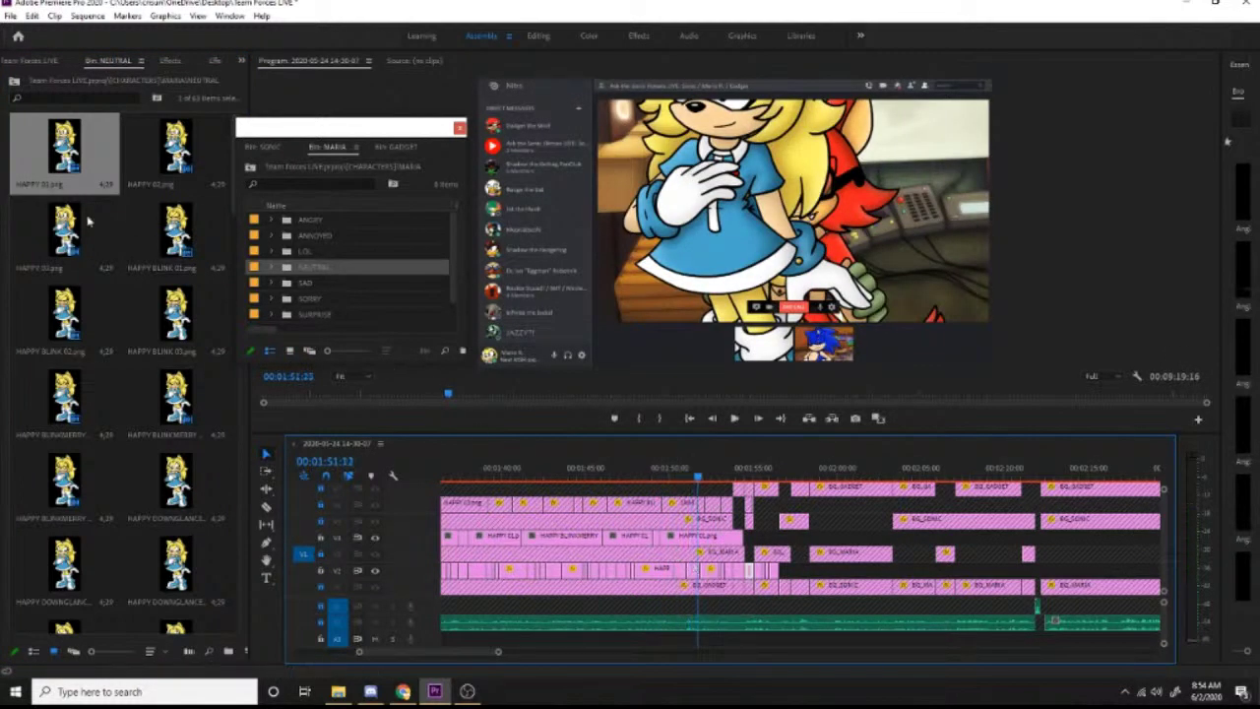
Step: Add HAPPY BLINK 01.png and HAPPY 01.png on V4 at about 00:01:52, ending the last image with Maria's background
left_click_drag(175, 236, 699, 548)
key("space")
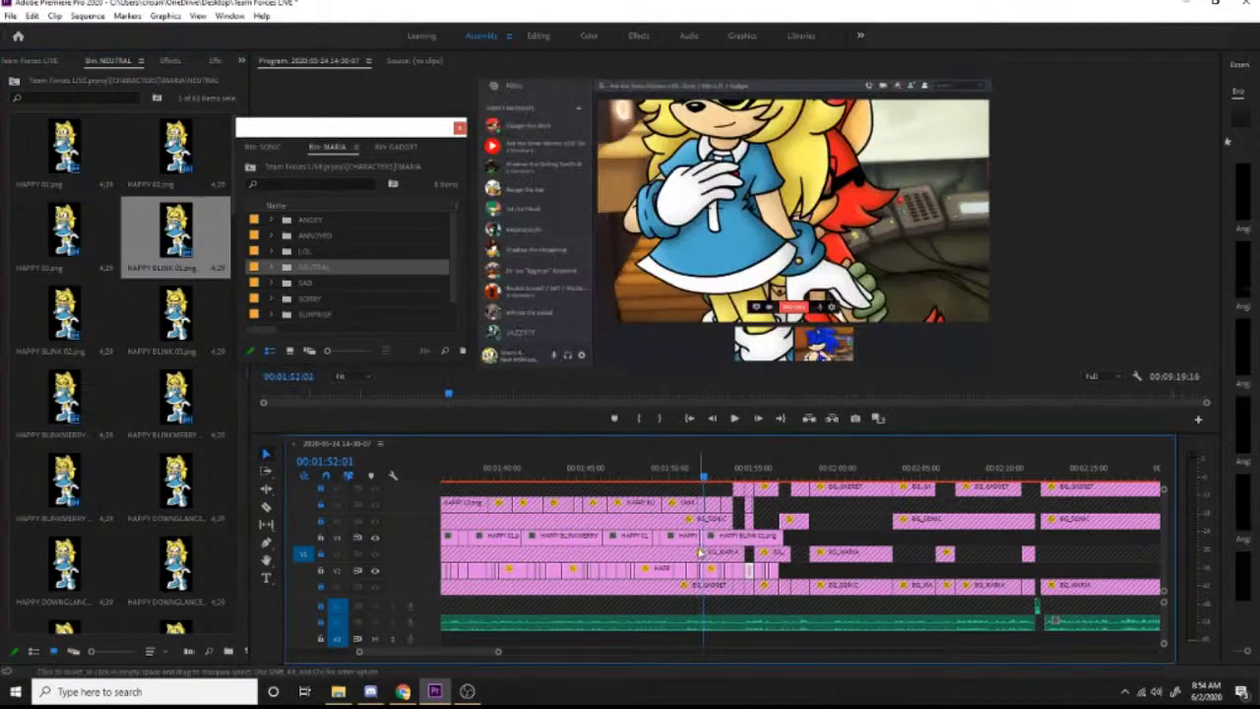
key("space")
left_click_drag(64, 148, 709, 546)
key("space")
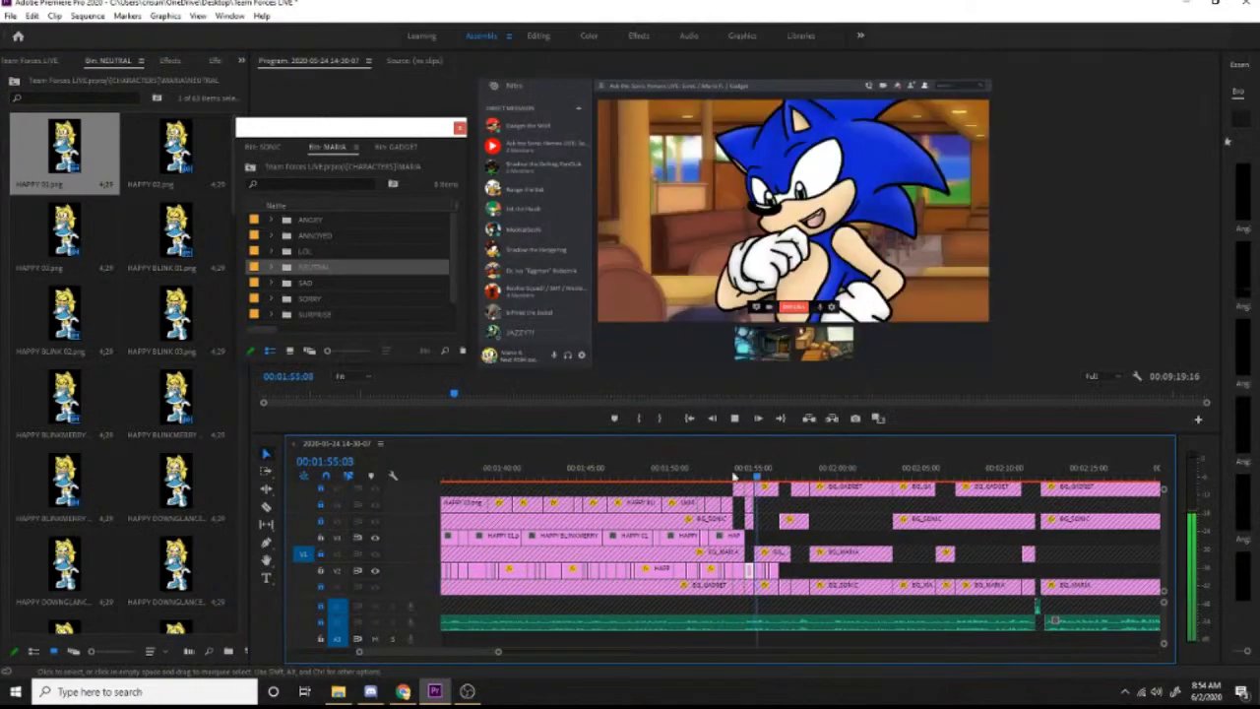
Step: Place two successive LAUGH BLINKMERRY images from Maria's LOL bin on V4, starting at about 00:01:55
left_click(731, 476)
mouse_move(731, 477)
left_mouse_down()
mouse_move(760, 479)
mouse_move(741, 481)
left_mouse_up()
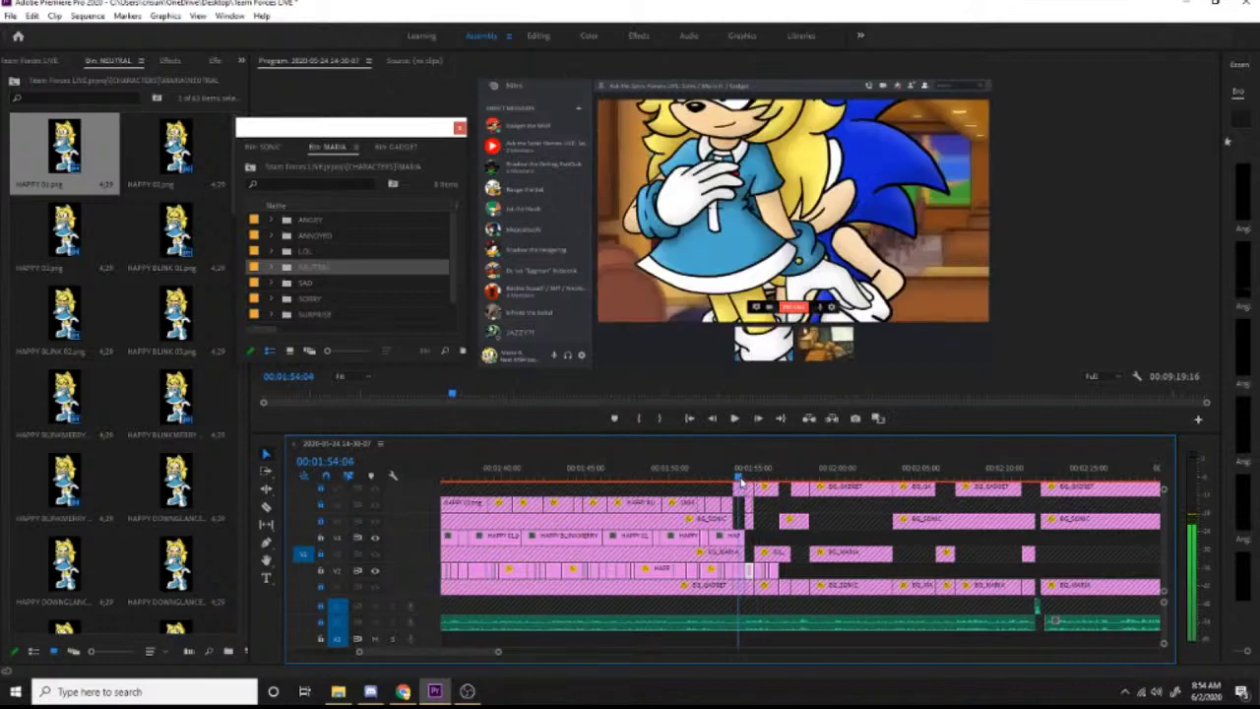
key("space")
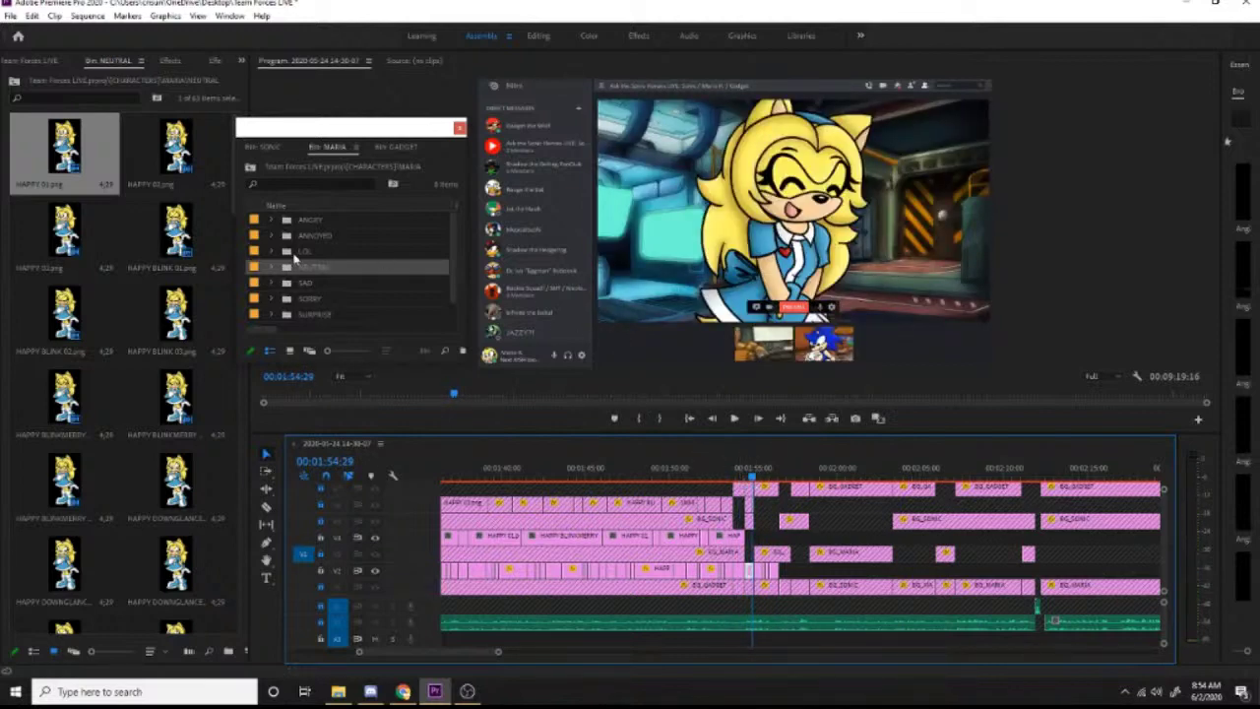
double_click(290, 253)
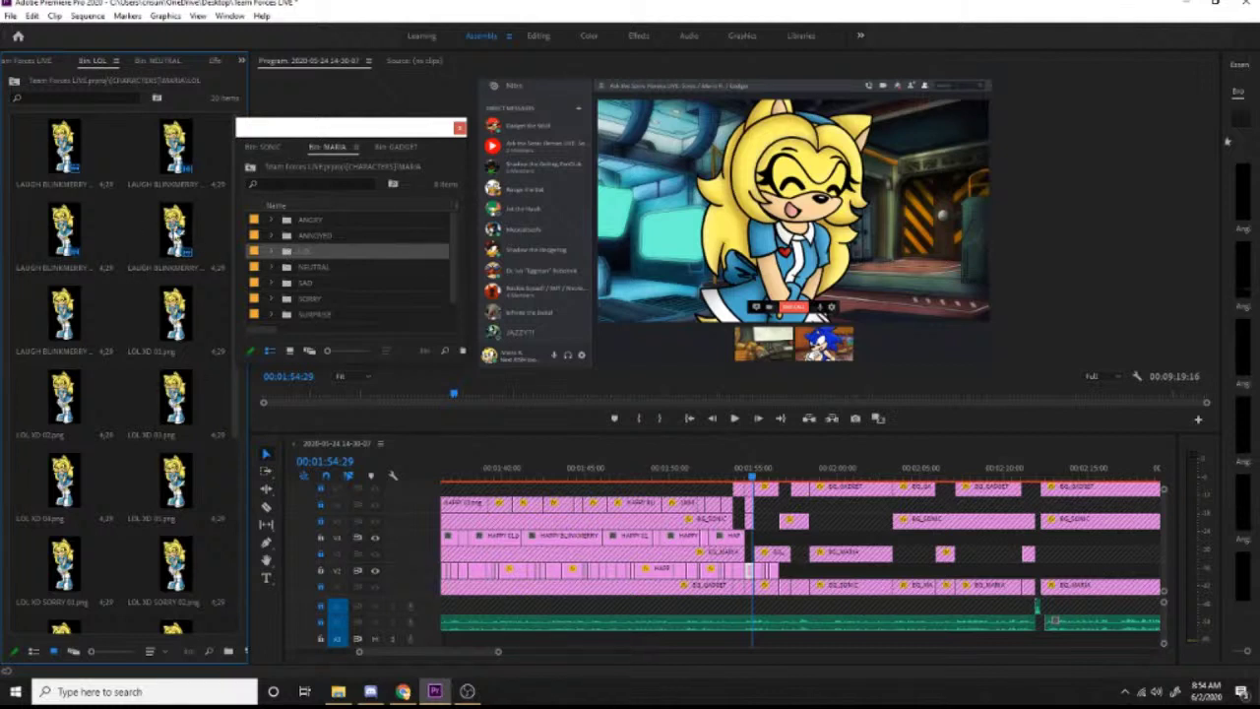
left_click_drag(175, 233, 763, 547)
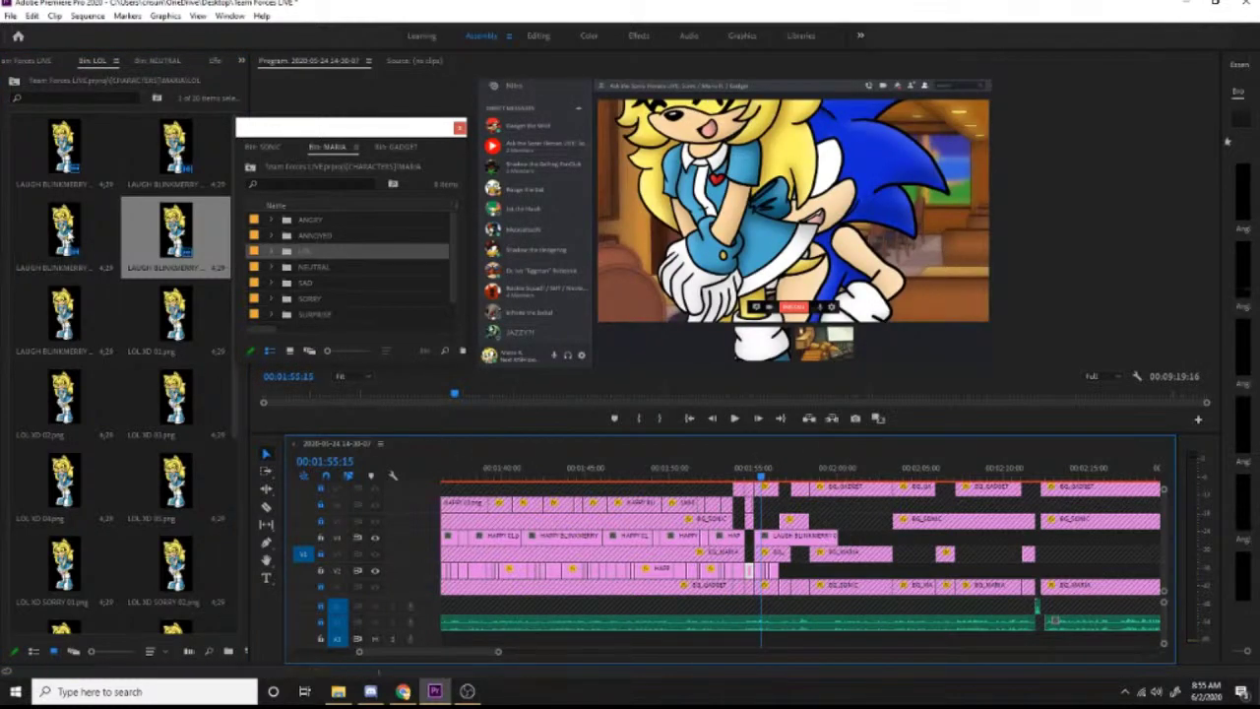
left_click_drag(66, 233, 763, 549)
Step: Trim the end of Maria's laughing image on V4 to about 00:01:57:06 and play back the cut
key("space")
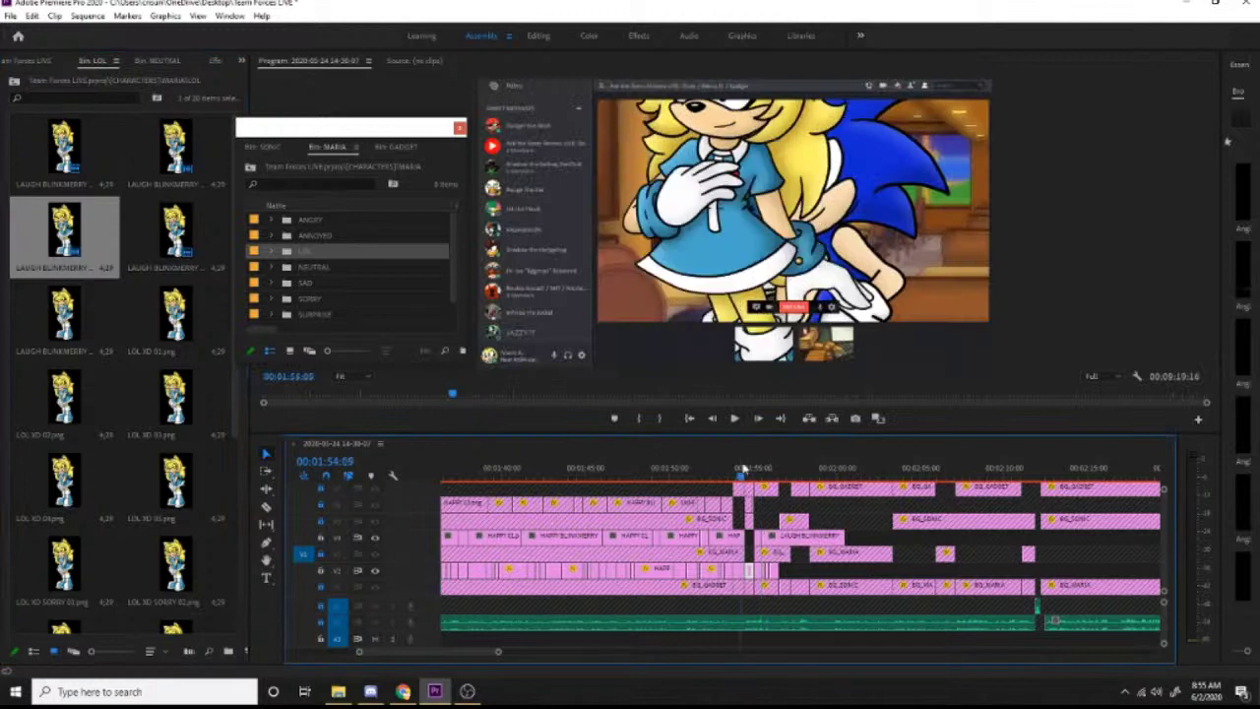
left_click(743, 469)
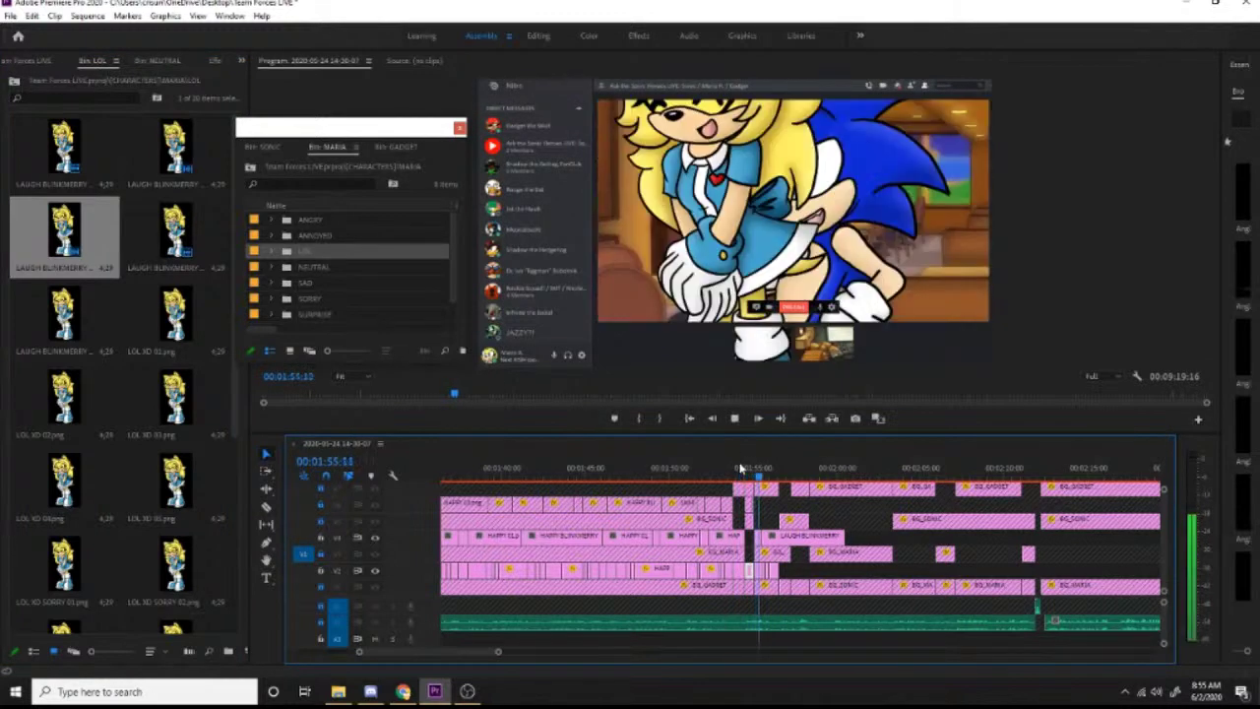
key("space")
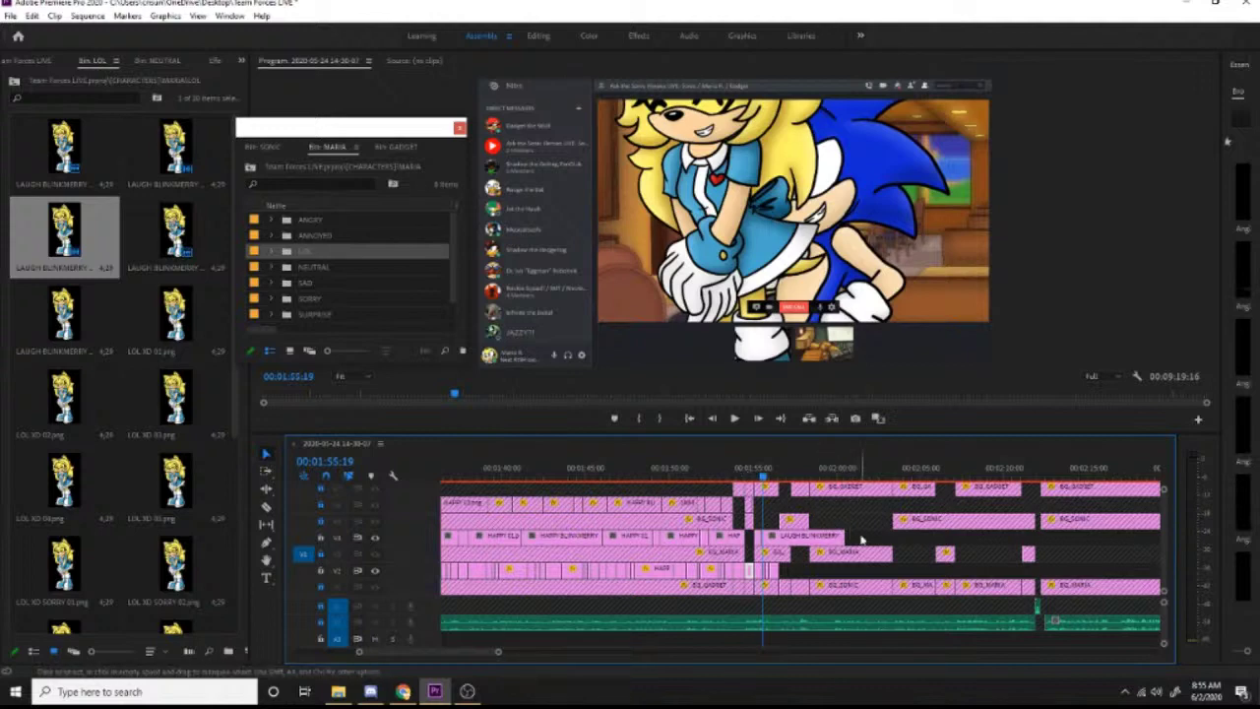
key("space")
left_click_drag(845, 535, 794, 537)
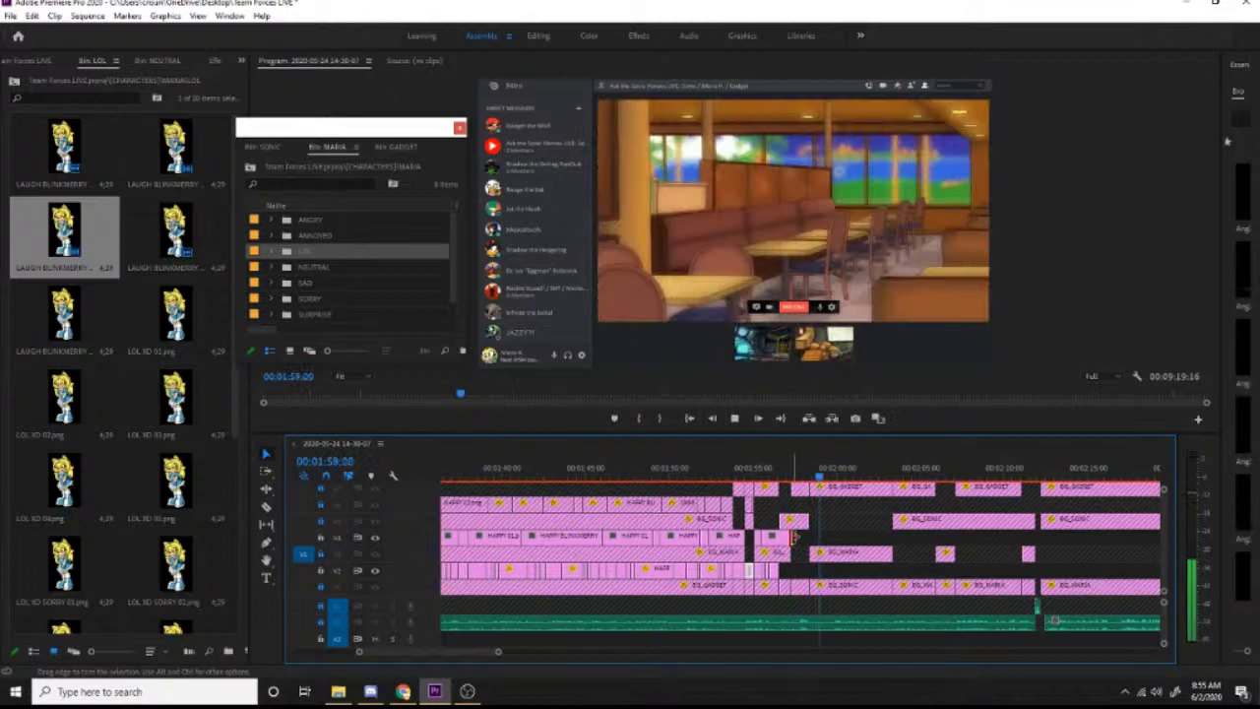
left_click(775, 467)
key("space")
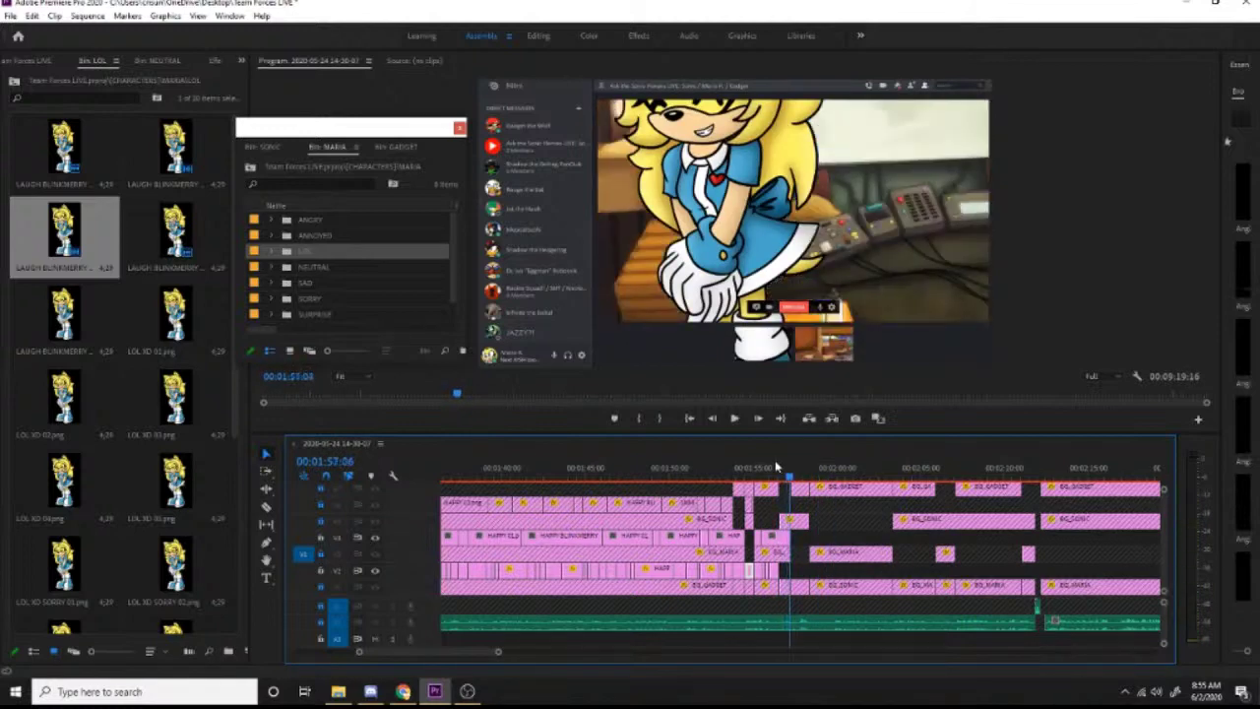
key("space")
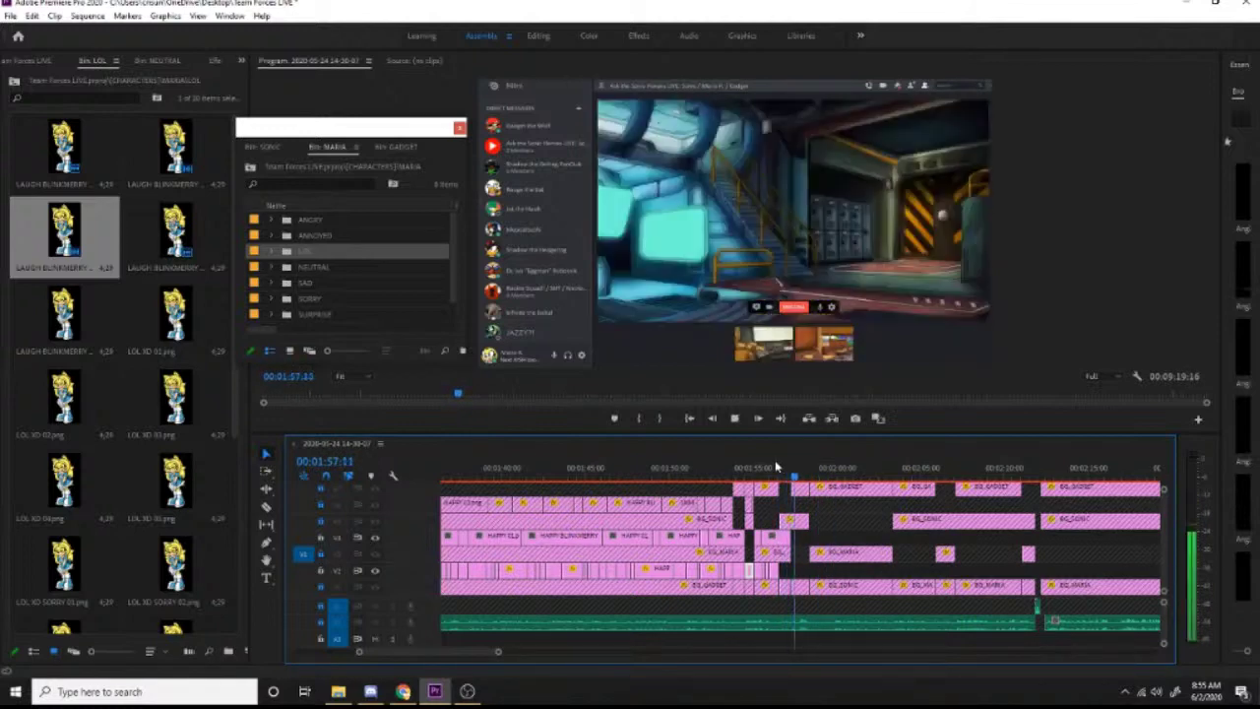
key("space")
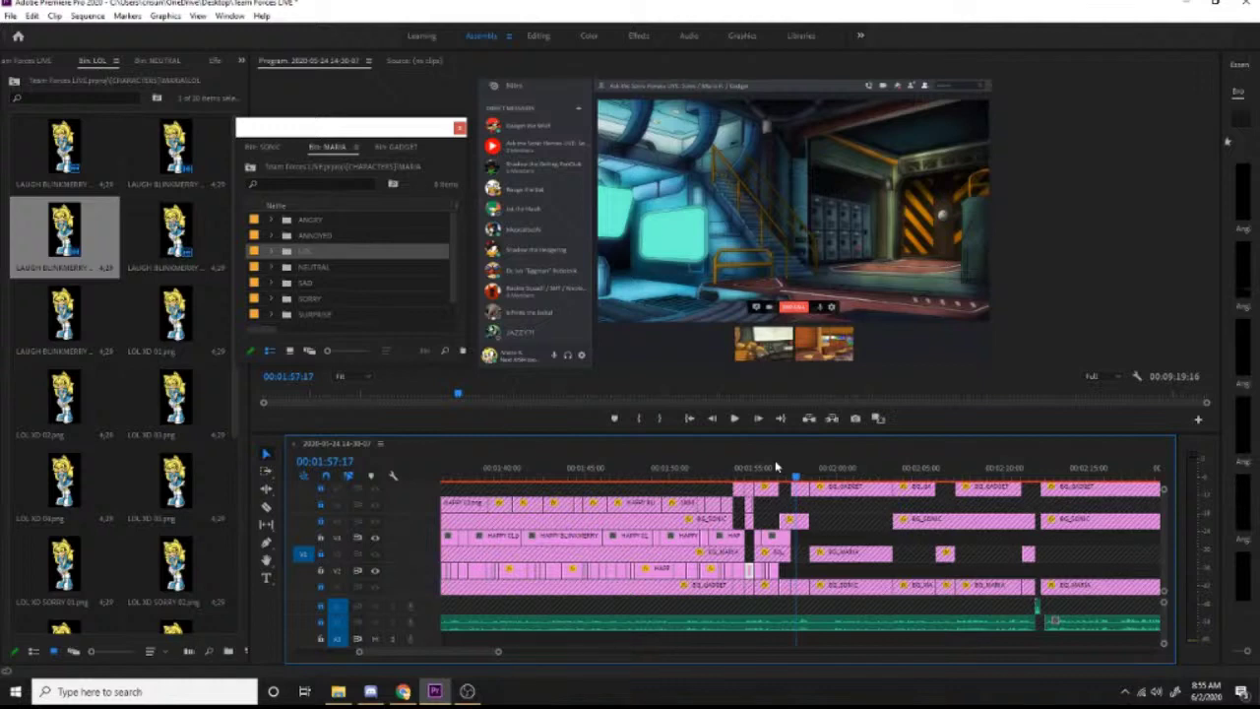
Step: Copy Maria's framed SURPRISED image clip on V4 at about 00:00:56:04
key("Up")
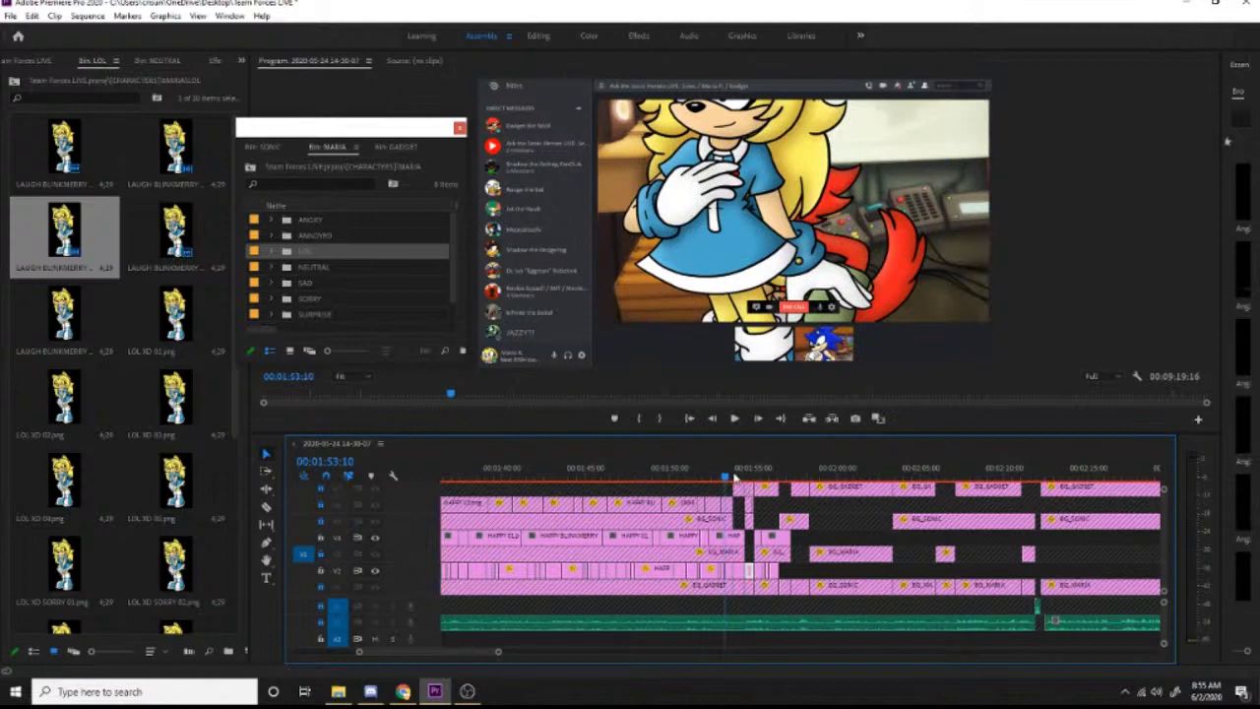
left_click(475, 479)
key("space")
left_click_drag(452, 483, 519, 484)
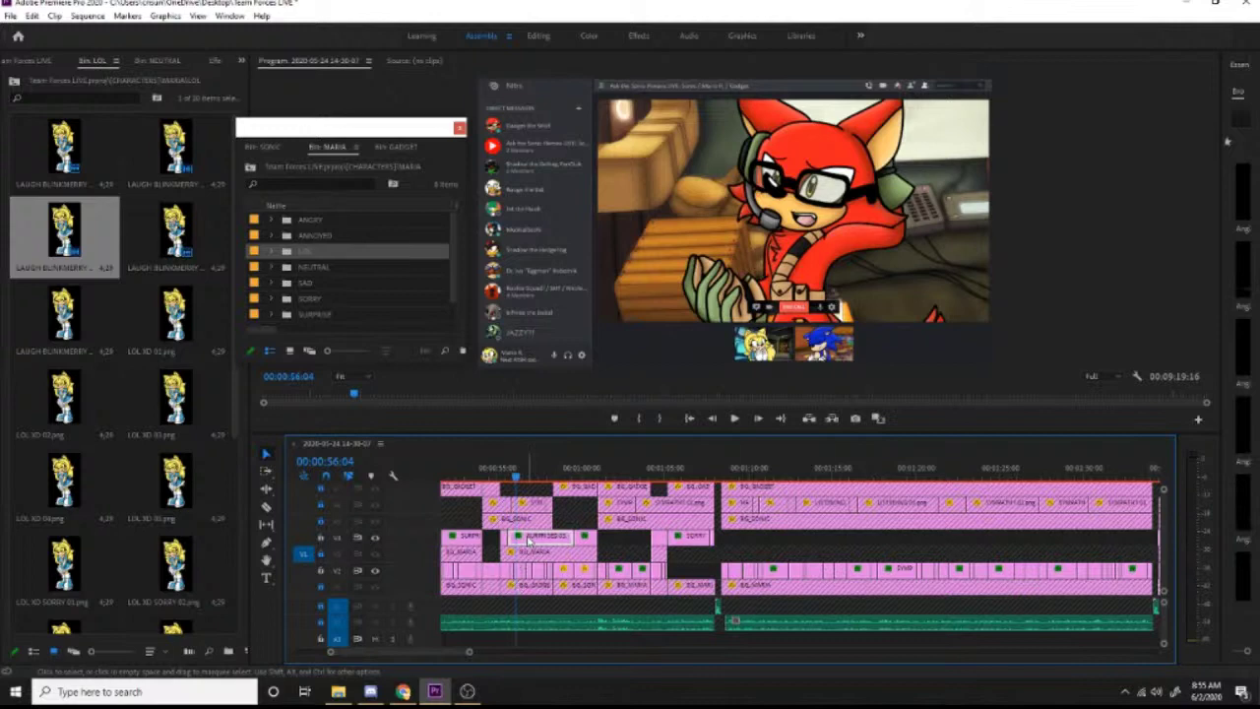
Step: Paste the copied framing attributes onto all of Maria's V4 image clips between about 00:01:34 and 00:01:57
left_click(968, 472)
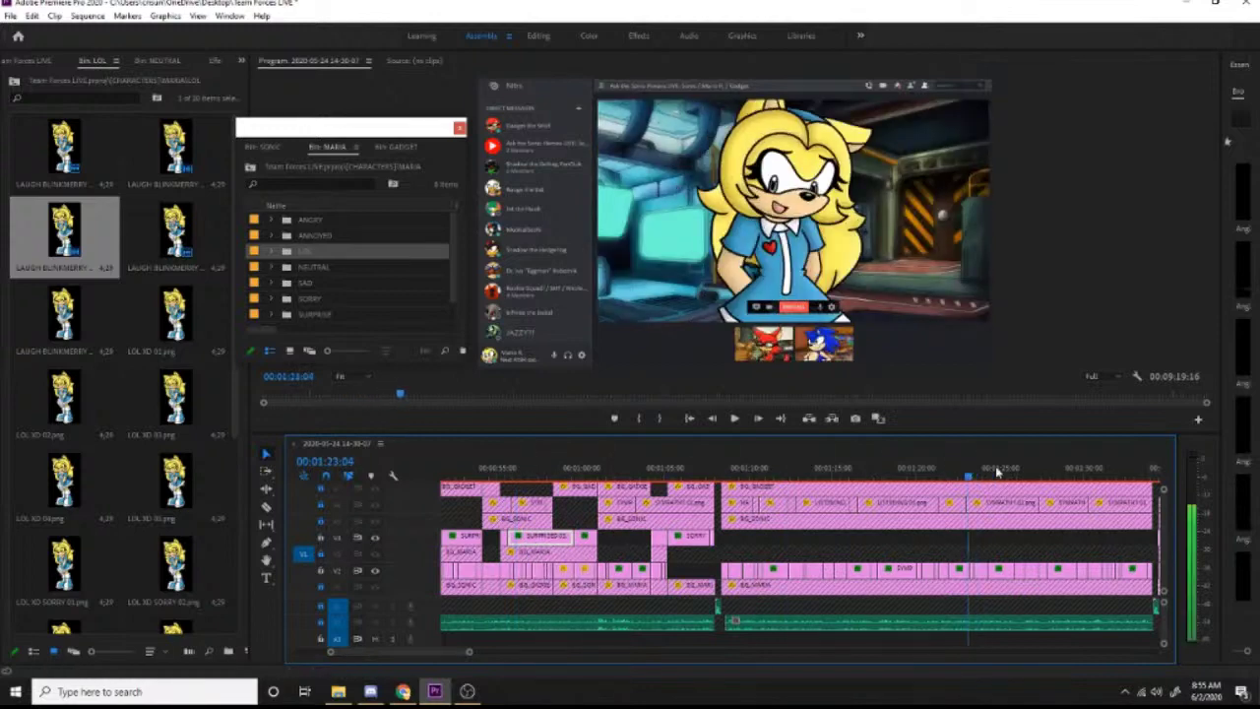
left_click_drag(997, 474, 729, 474)
left_click_drag(813, 549, 589, 540)
right_click(588, 540)
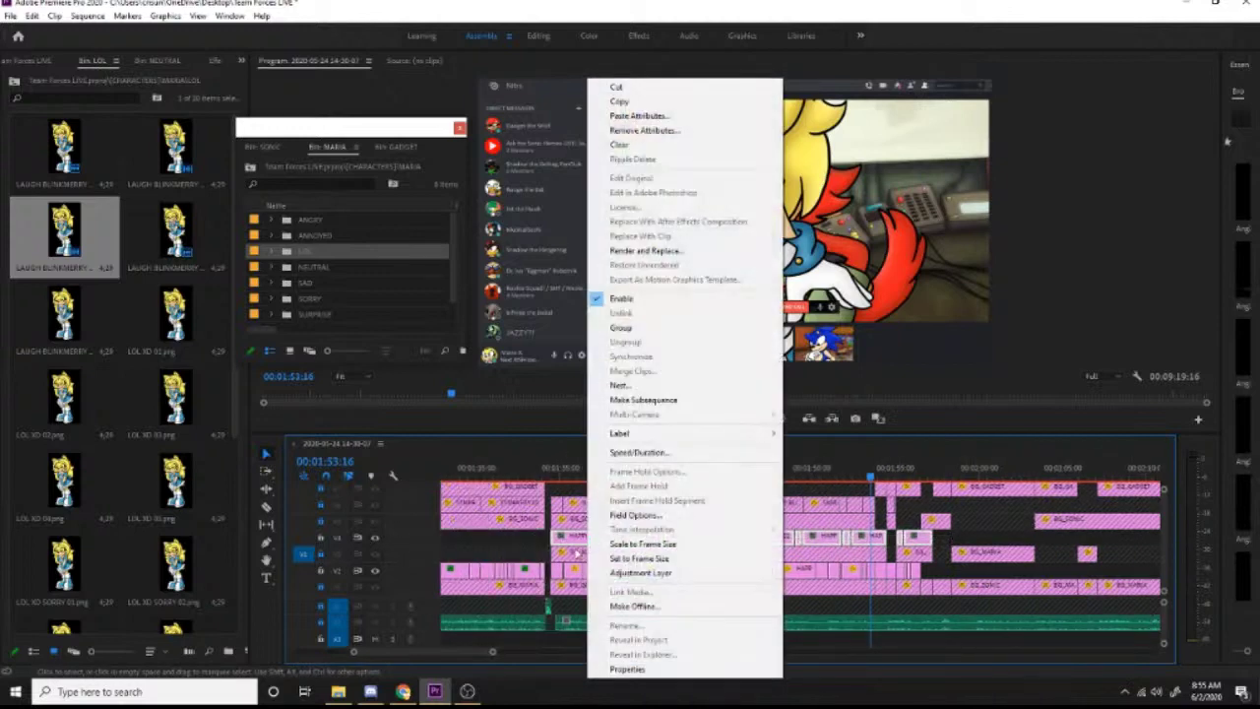
left_click(637, 120)
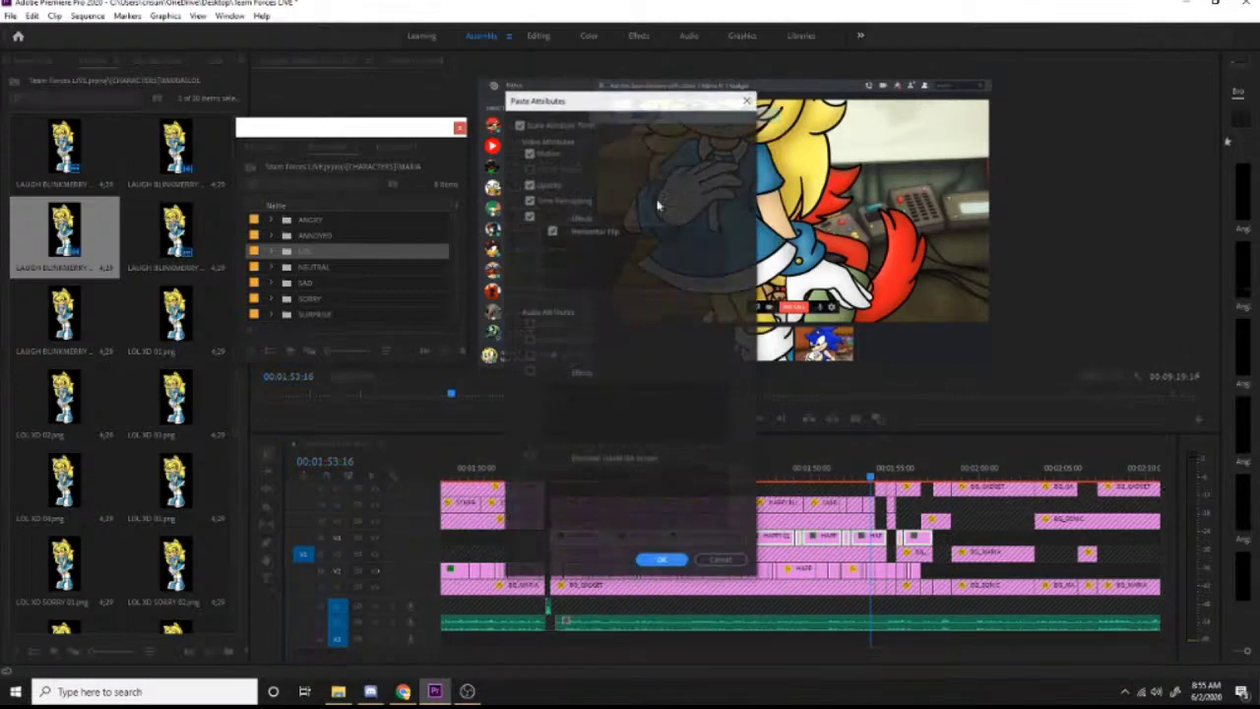
left_click(662, 561)
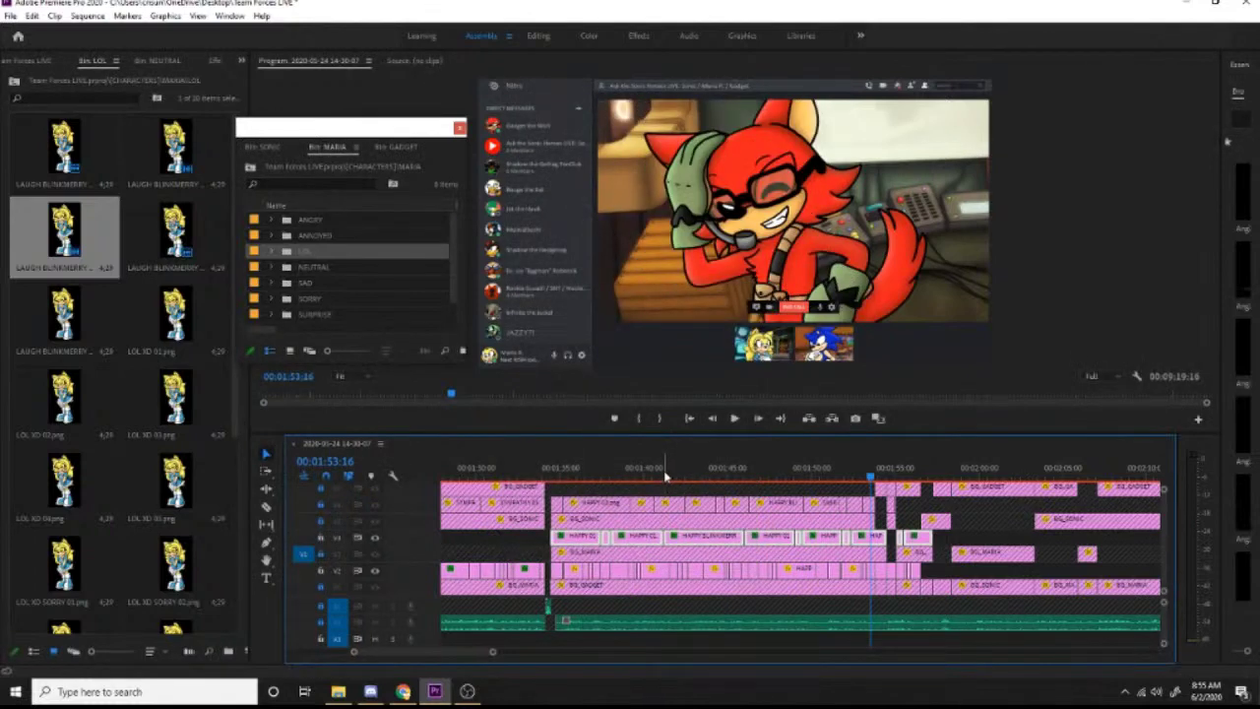
Step: Play back the newly framed section, preview the following dialogue up to about 00:02:12, and save the project
left_click_drag(665, 476, 839, 483)
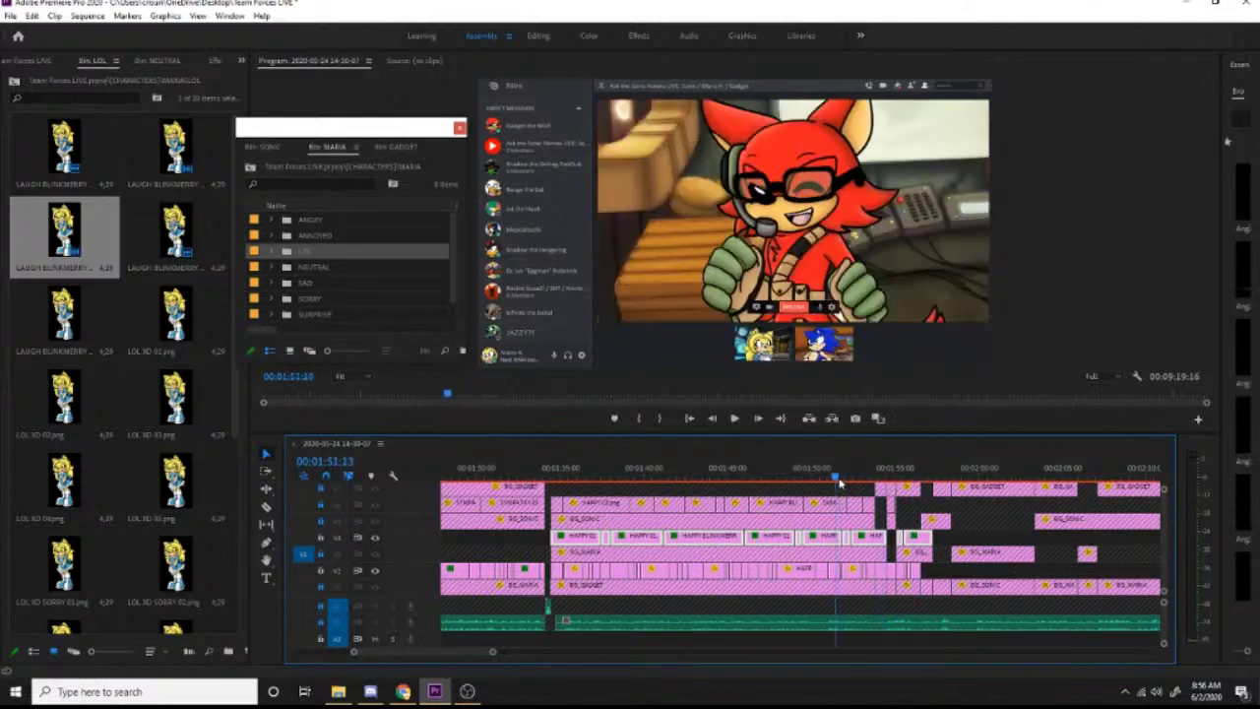
key("space")
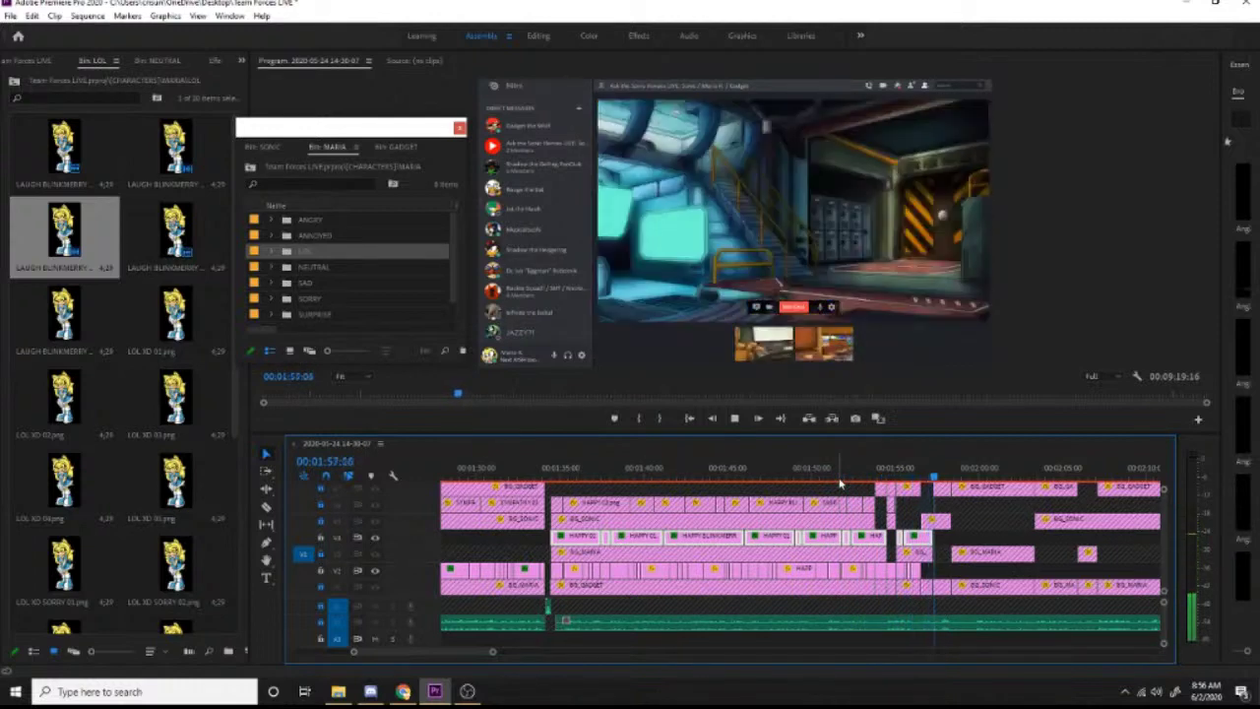
key("l")
key("l")
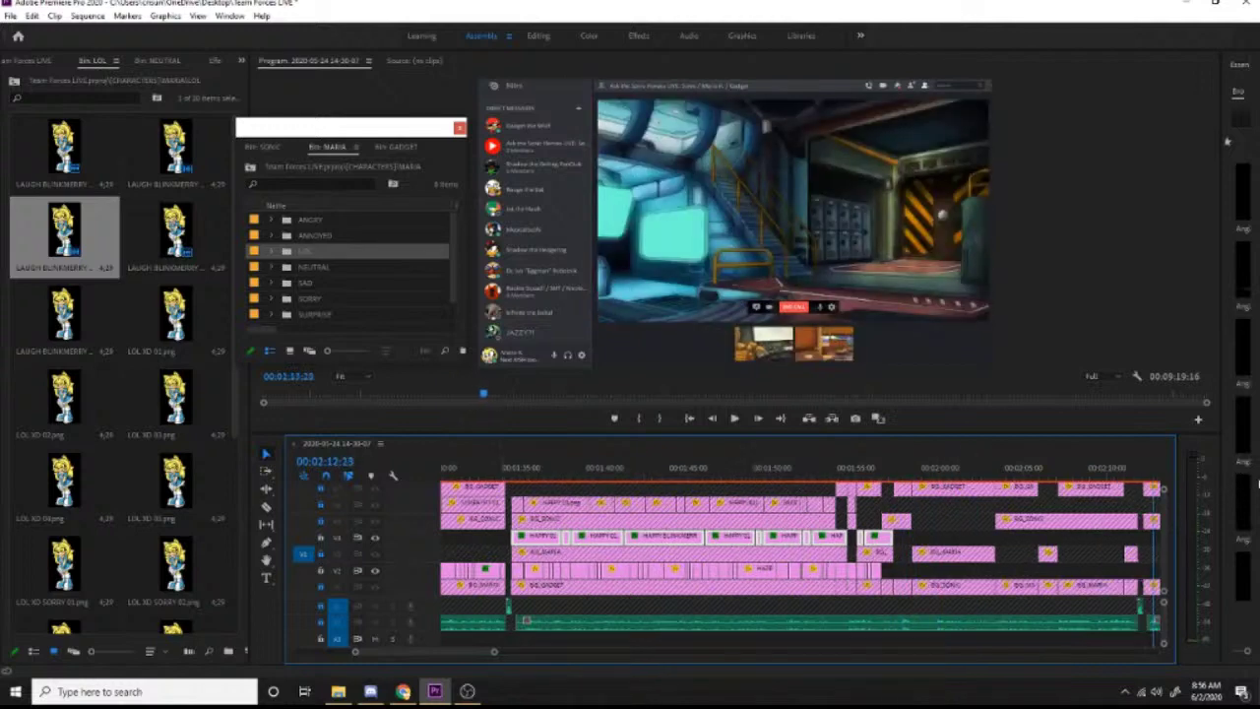
key("k")
left_click_drag(836, 479, 679, 475)
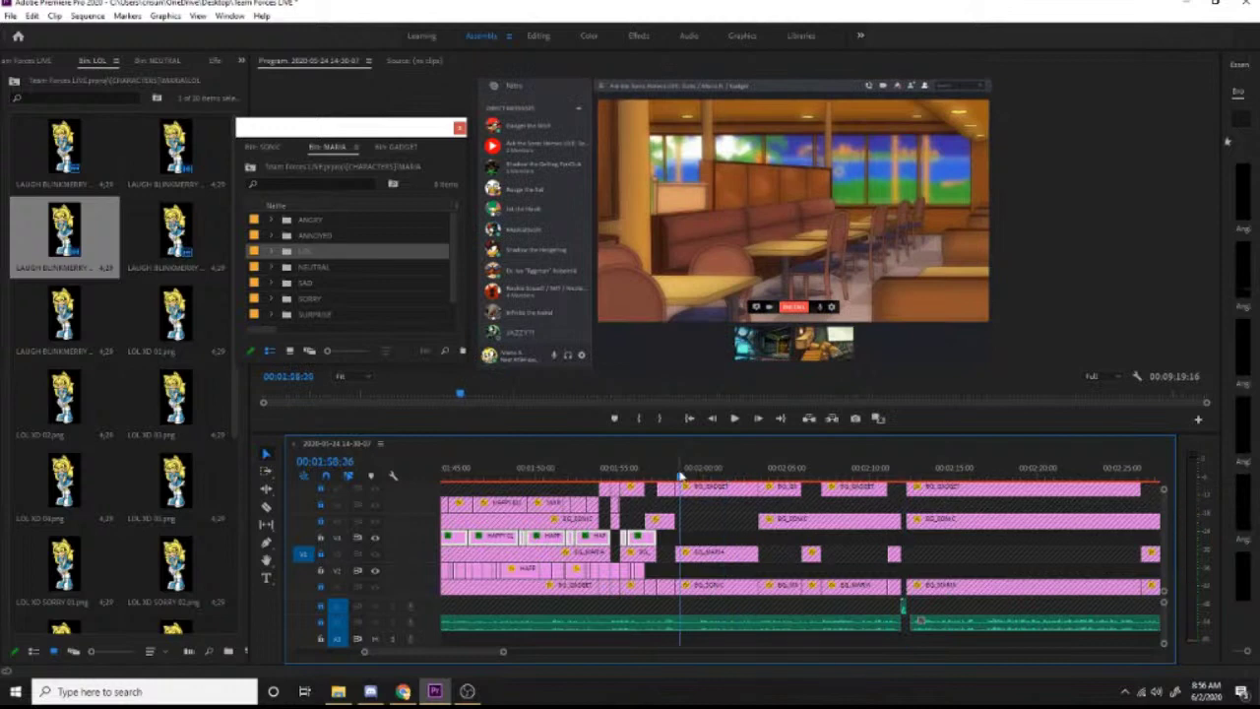
key("ctrl+s")
left_click_drag(671, 473, 642, 473)
key("space")
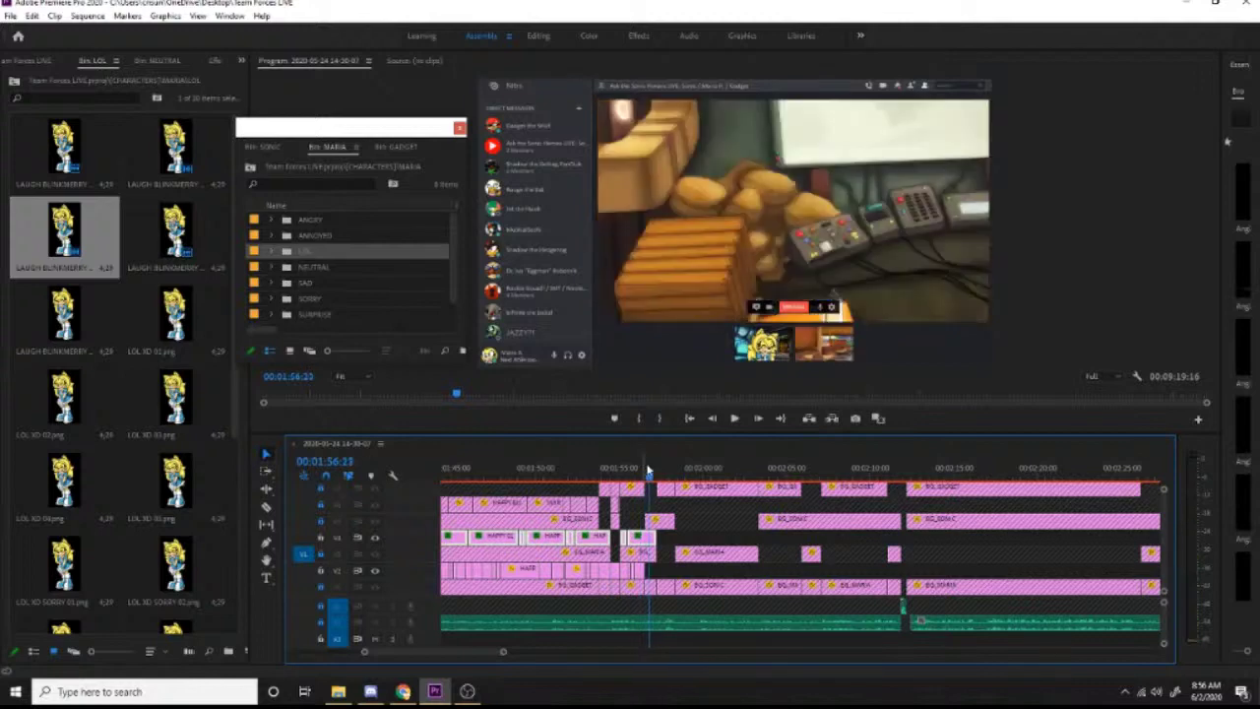
Step: Place HAPPY 02.png from Gadget's THINKING bin on V2 at about 00:01:56:25 and play back the cut
left_click(116, 62)
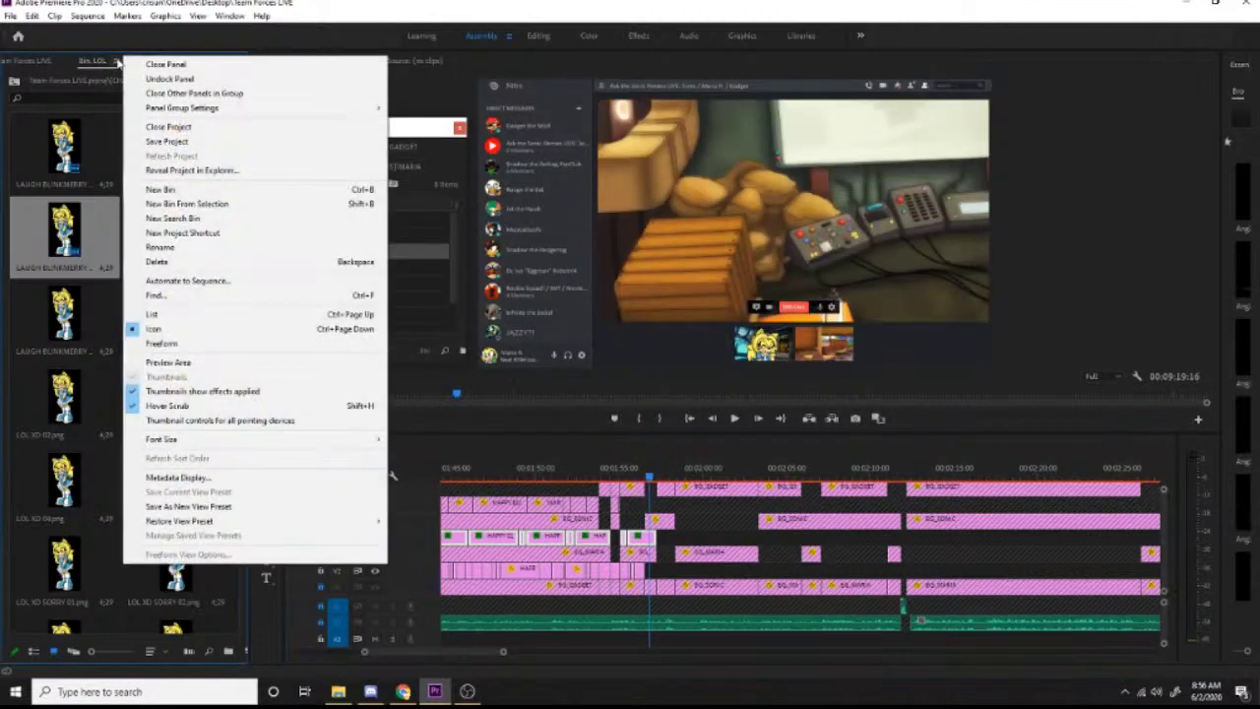
left_click(408, 132)
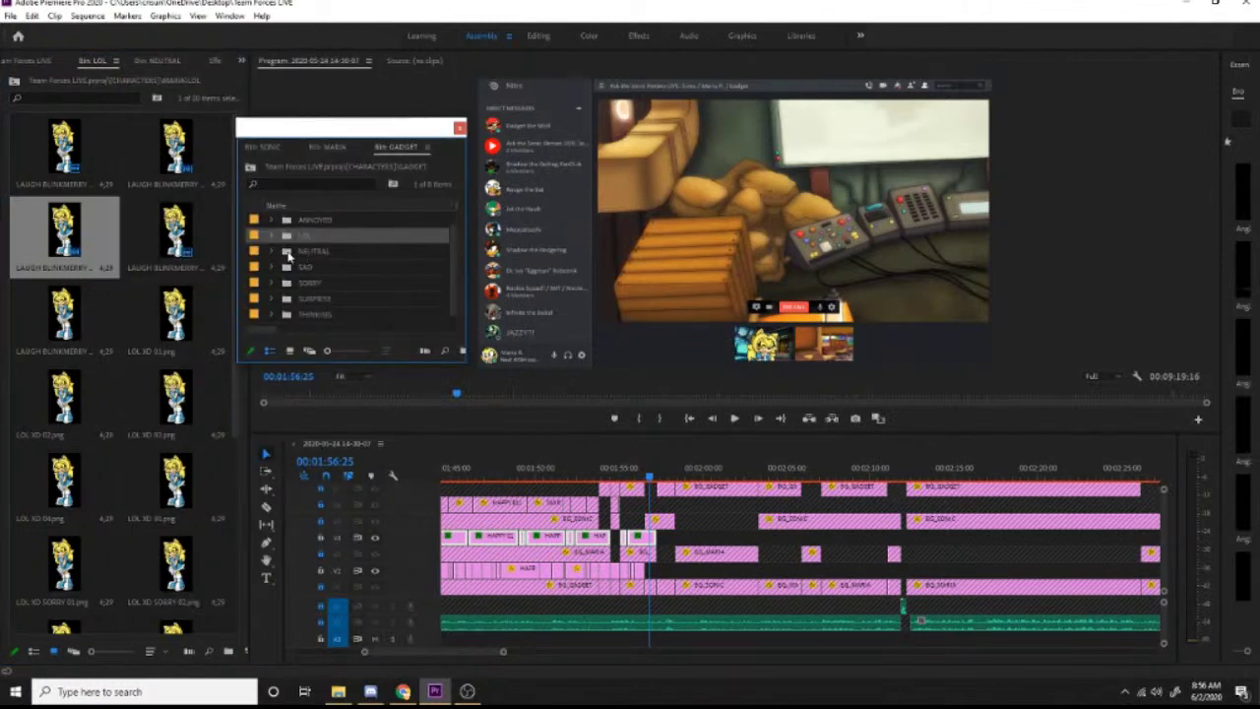
left_click_drag(287, 252, 307, 297)
double_click(295, 314)
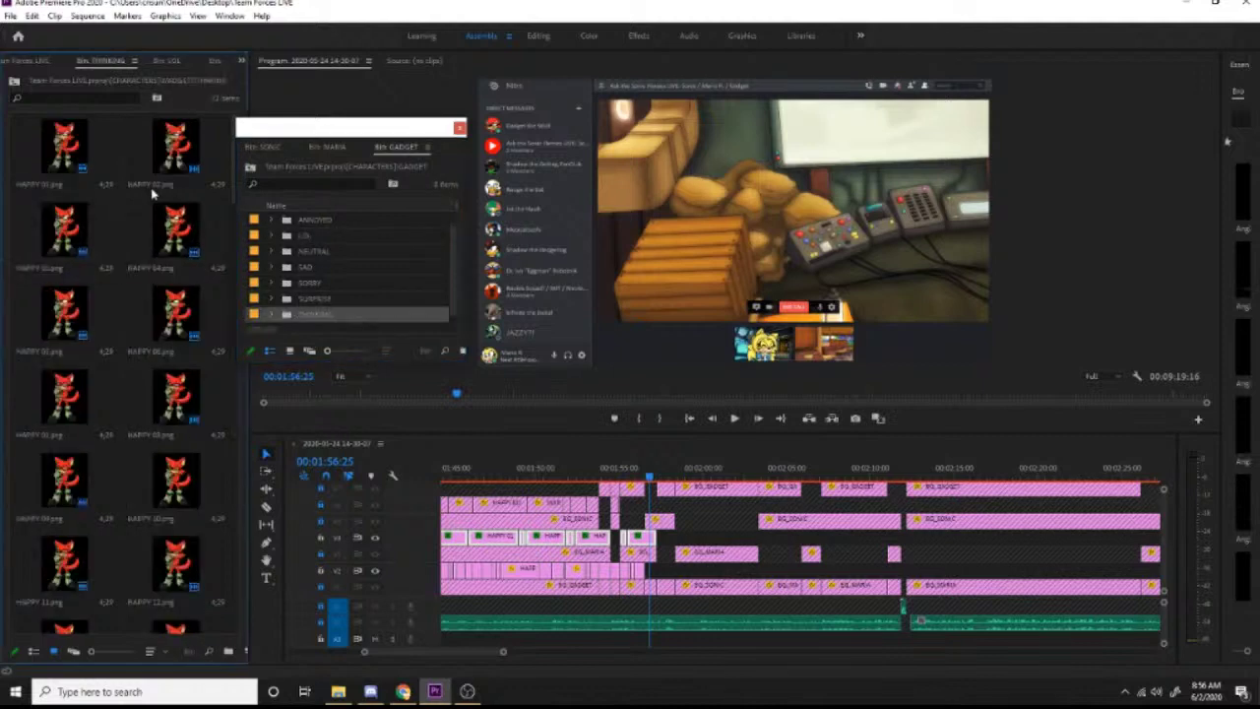
left_click_drag(172, 147, 655, 581)
left_click(644, 473)
key("space")
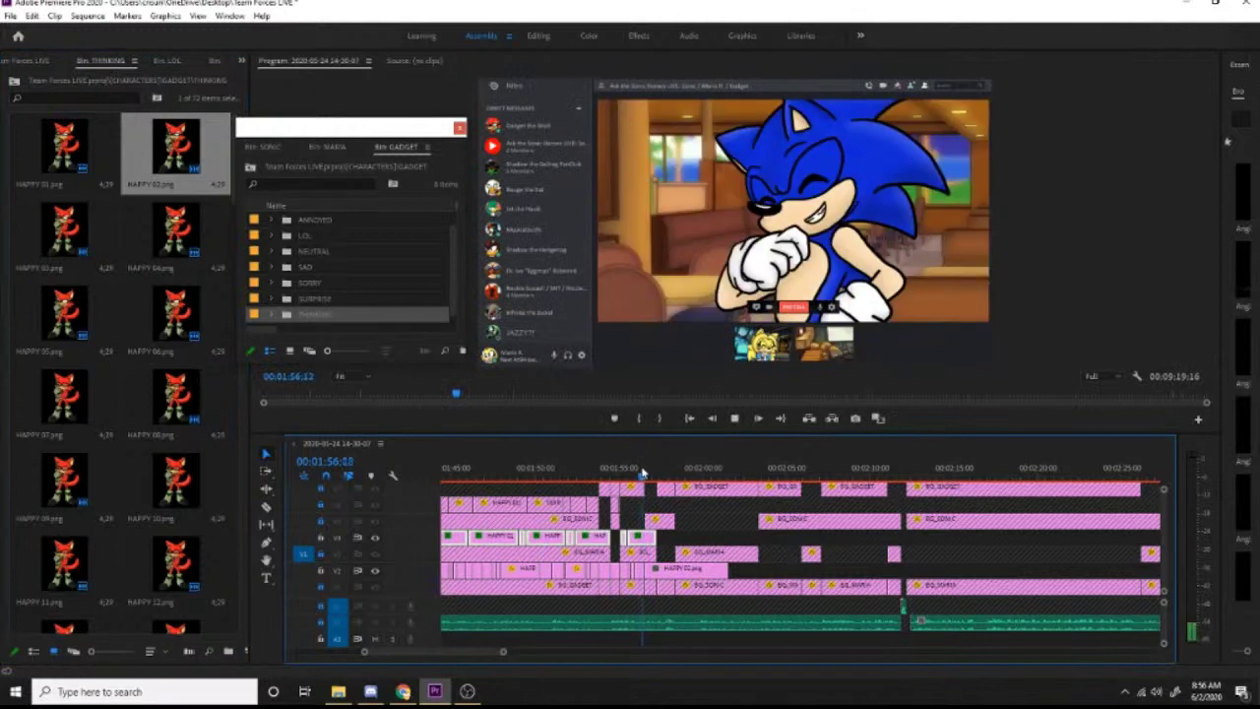
key("space")
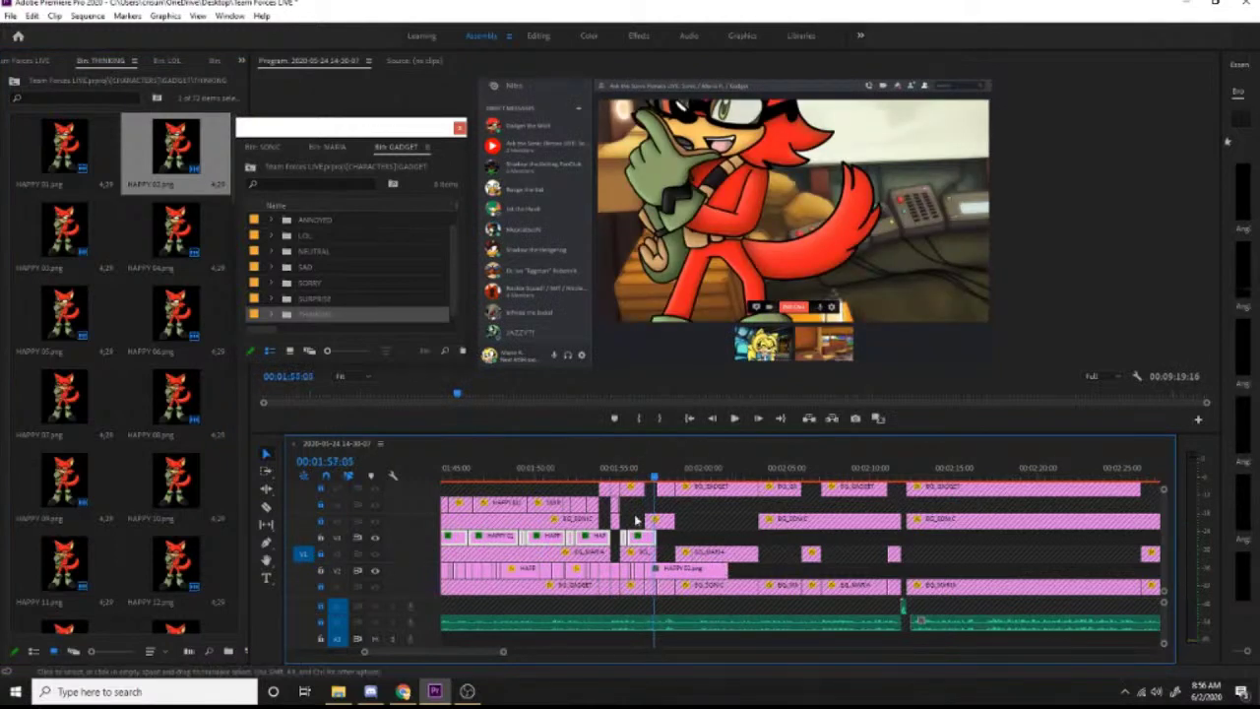
Step: Add Gadget's HAPPY 03.png after HAPPY 02.png on V2, trim its end to about 00:01:57:06, and review the transition
left_click(645, 477)
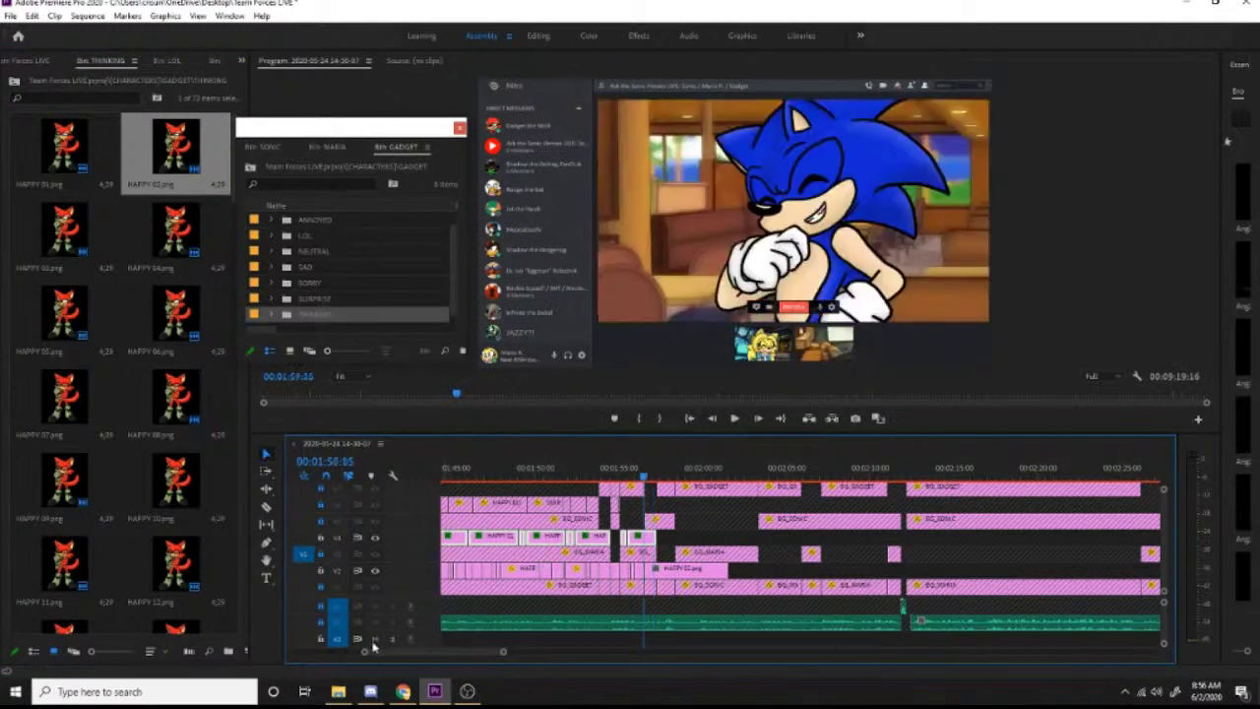
scroll(366, 654, "up", 3)
key("space")
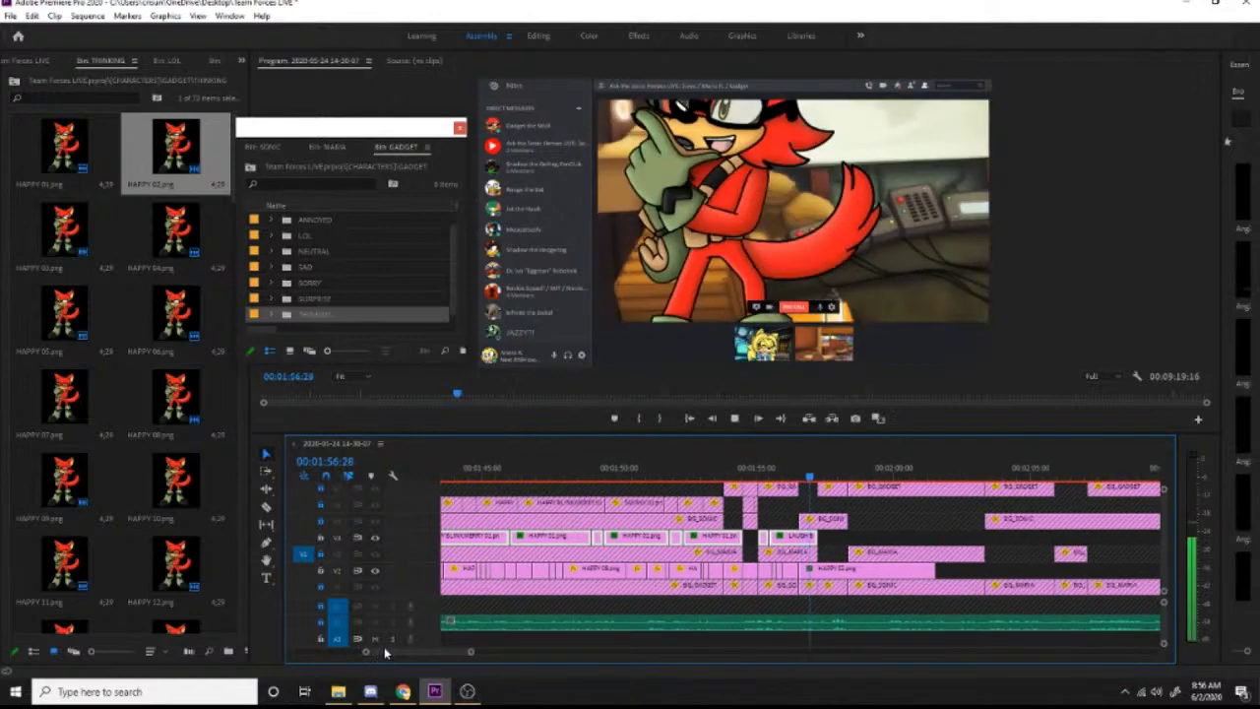
key("space")
left_click_drag(64, 236, 825, 580)
left_click_drag(953, 571, 817, 571)
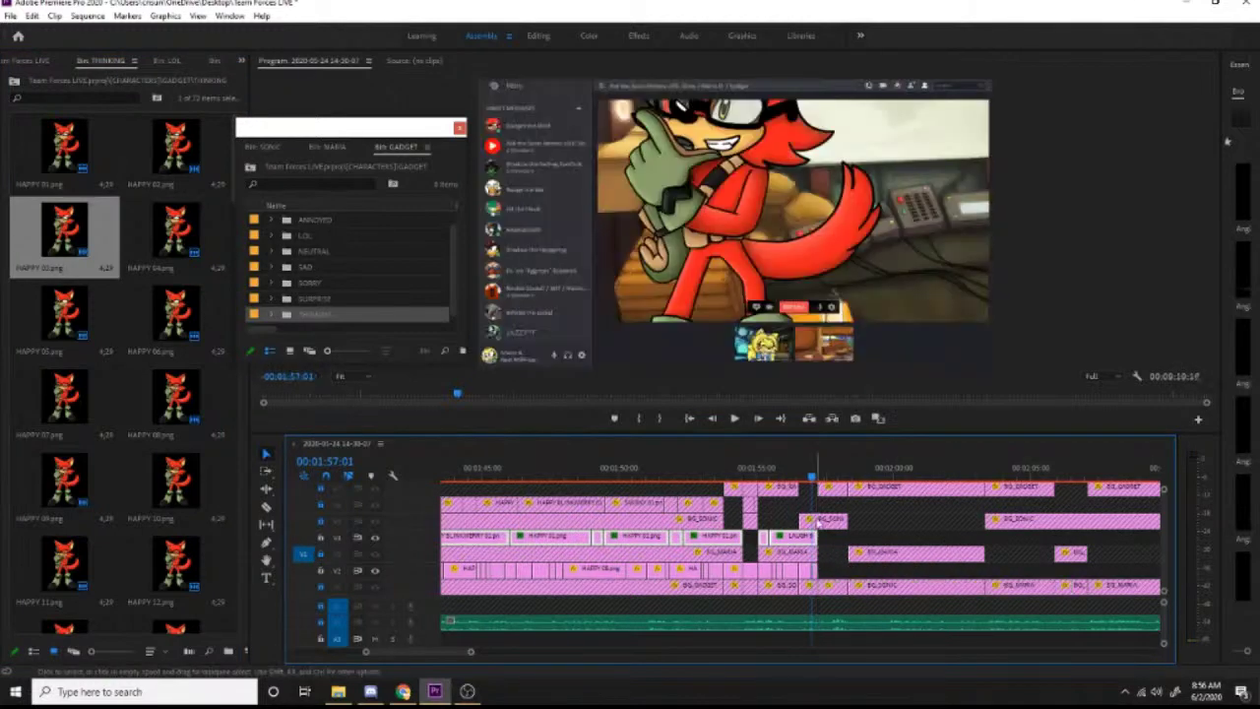
key("space")
key("space")
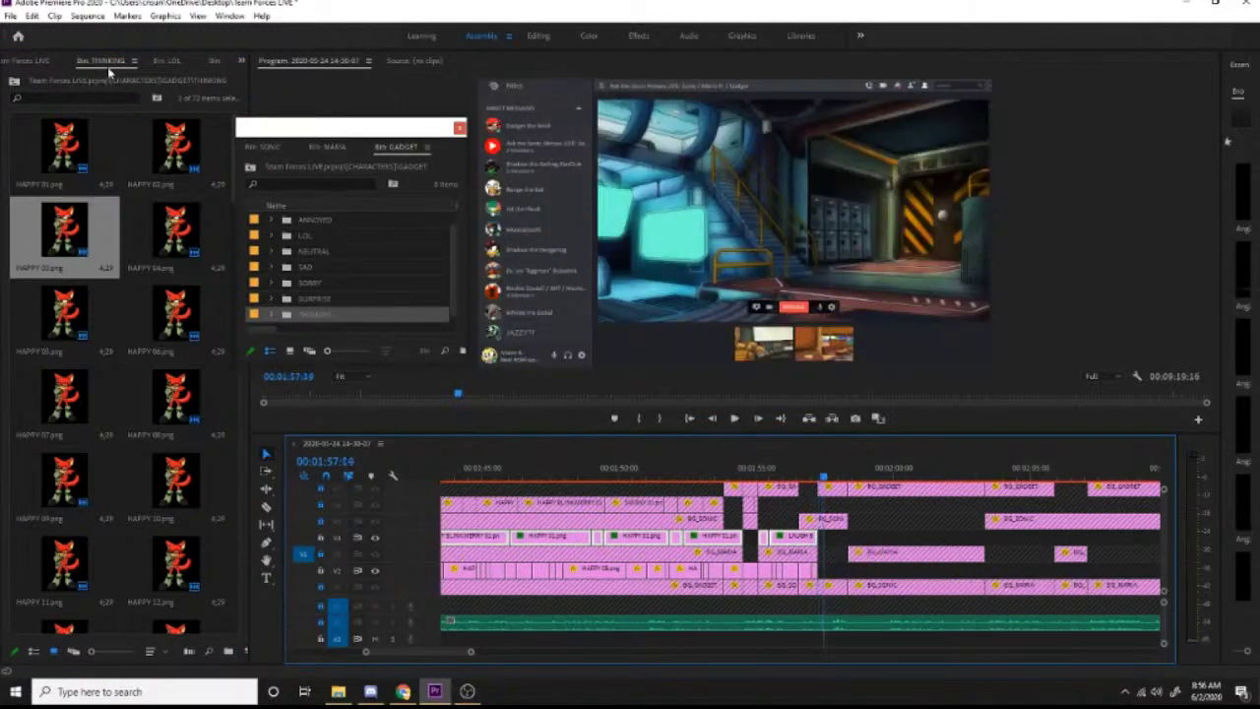
Step: Place LOL XD 04.png from Maria's LOL bin on V2 at about 00:01:57:06 and play back the section
left_click(165, 61)
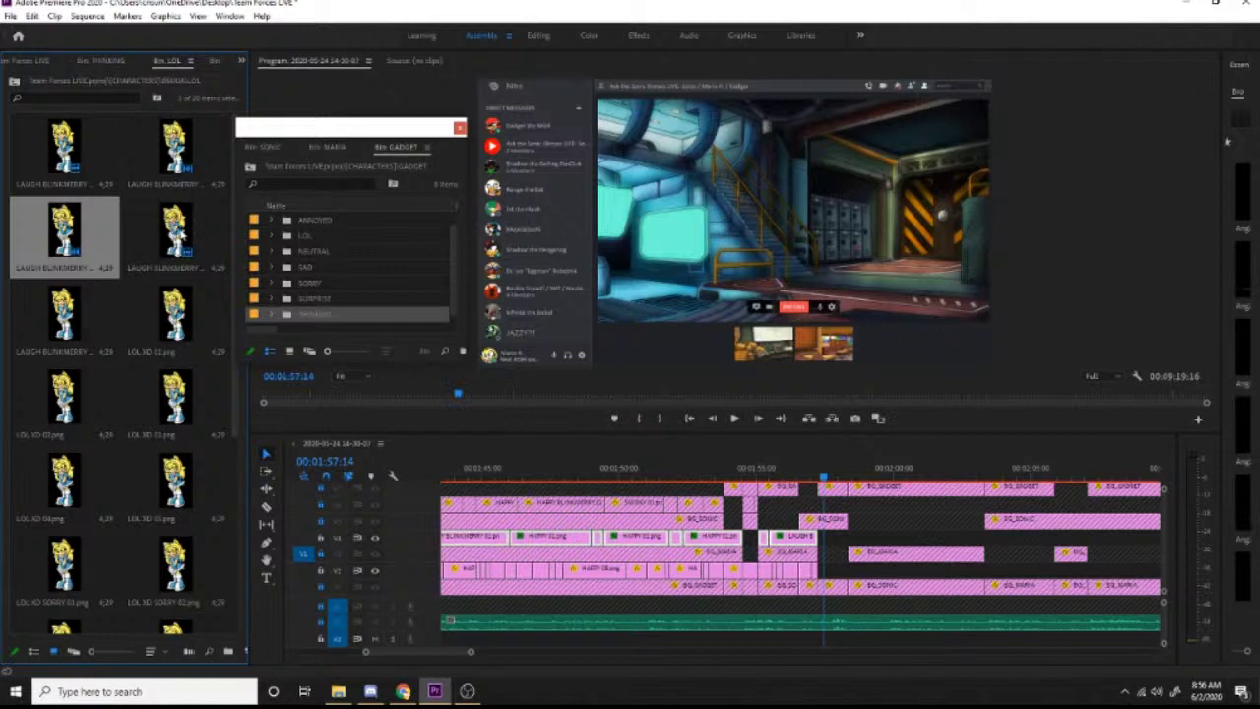
left_click(177, 231)
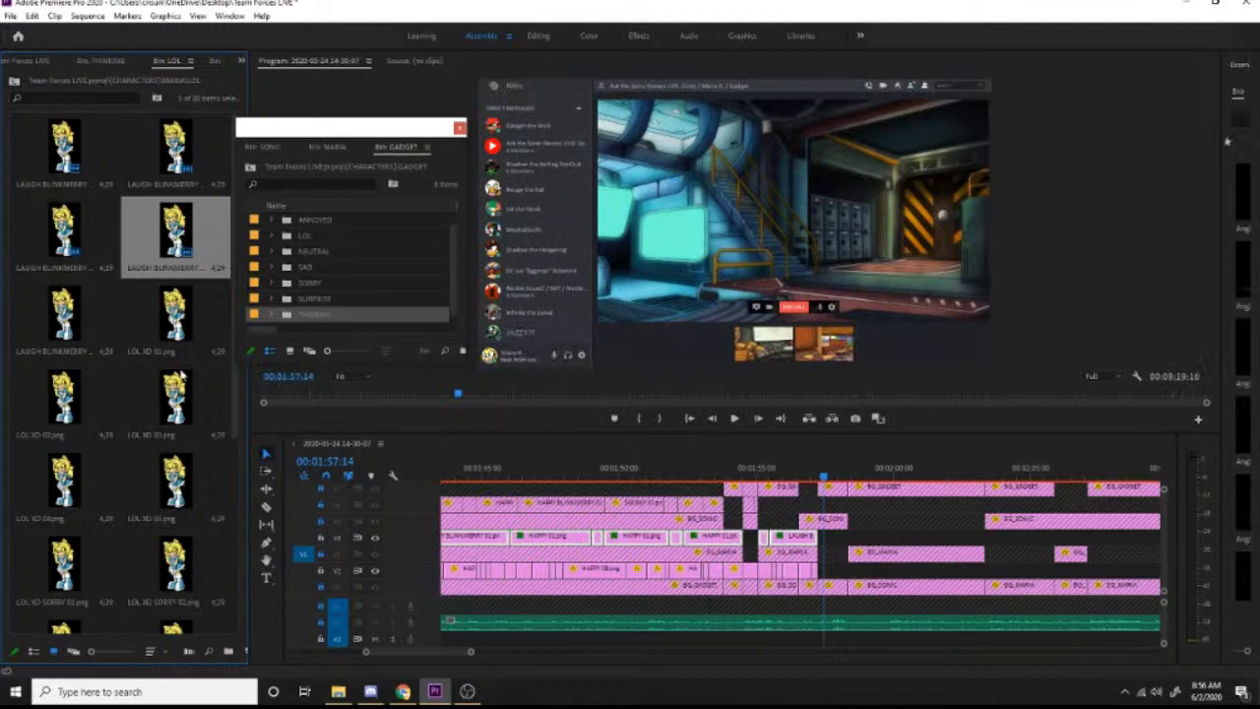
left_click_drag(64, 482, 824, 568)
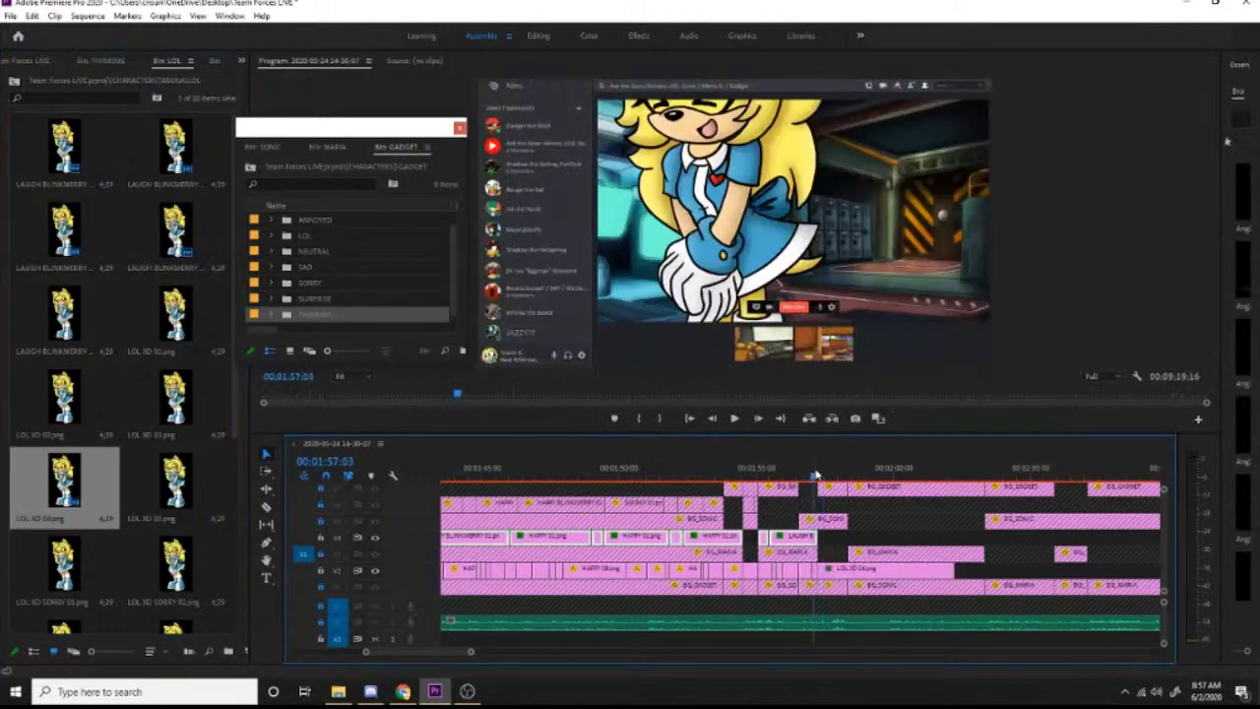
key("space")
key("space")
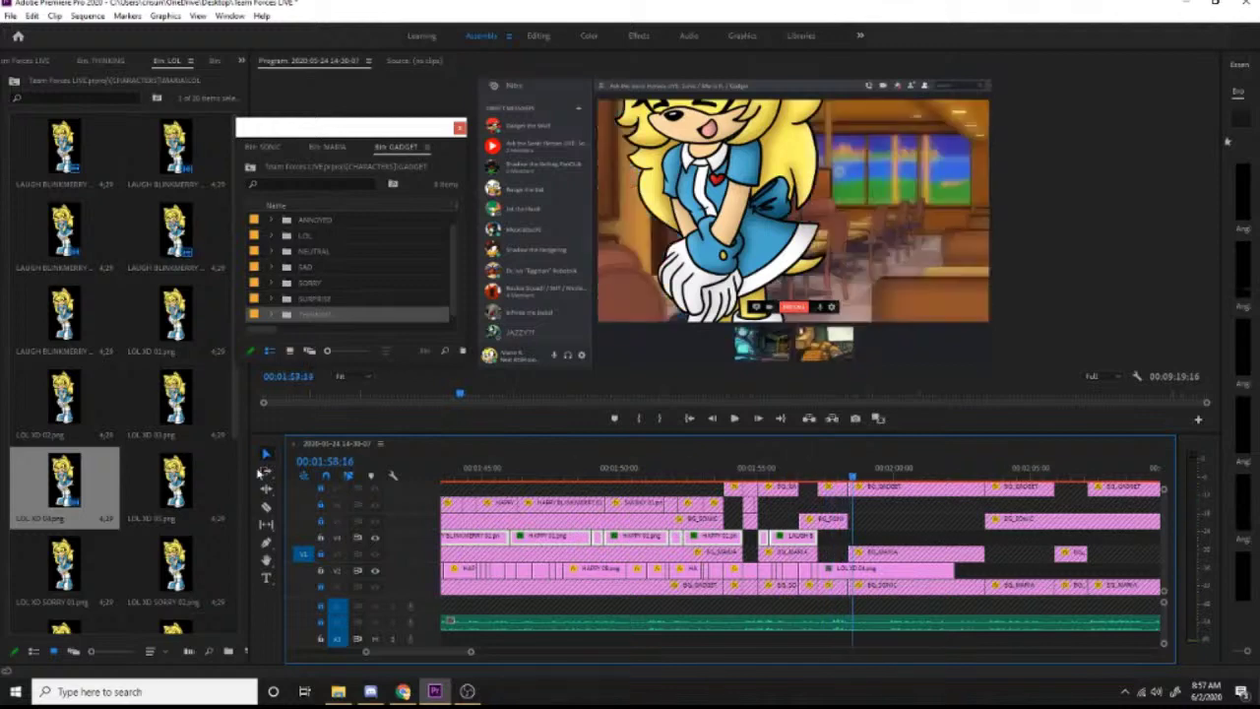
left_click(843, 471)
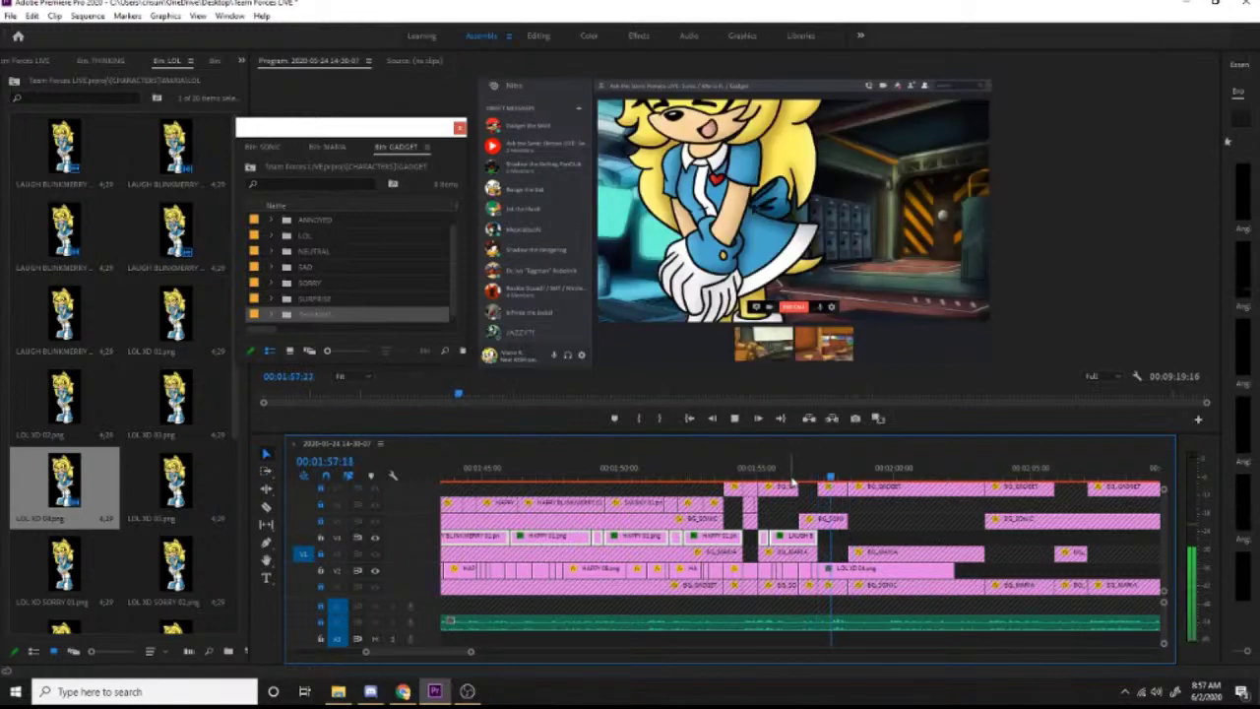
Step: Add Maria's LOL XD 03.png after LOL XD 04.png on V2 and trim its end to about 00:01:58:11
left_click_drag(190, 414, 854, 586)
left_click_drag(981, 568, 829, 568)
key("Down")
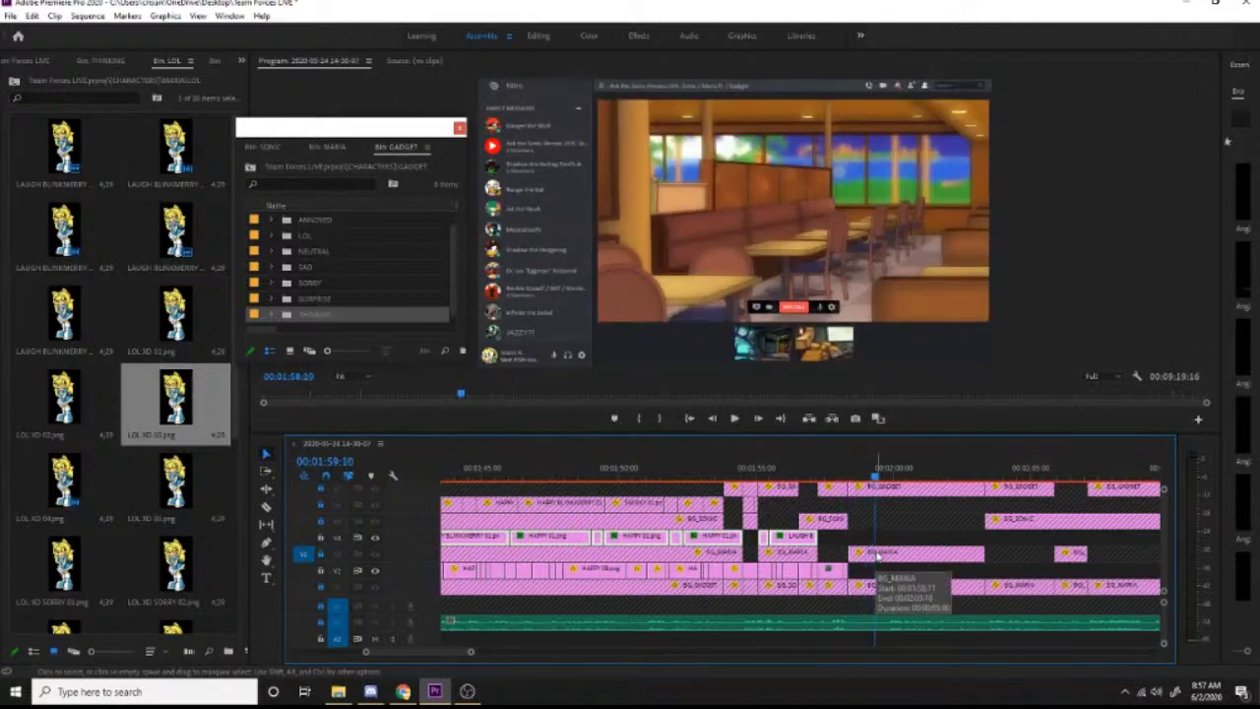
left_click_drag(874, 478, 848, 493)
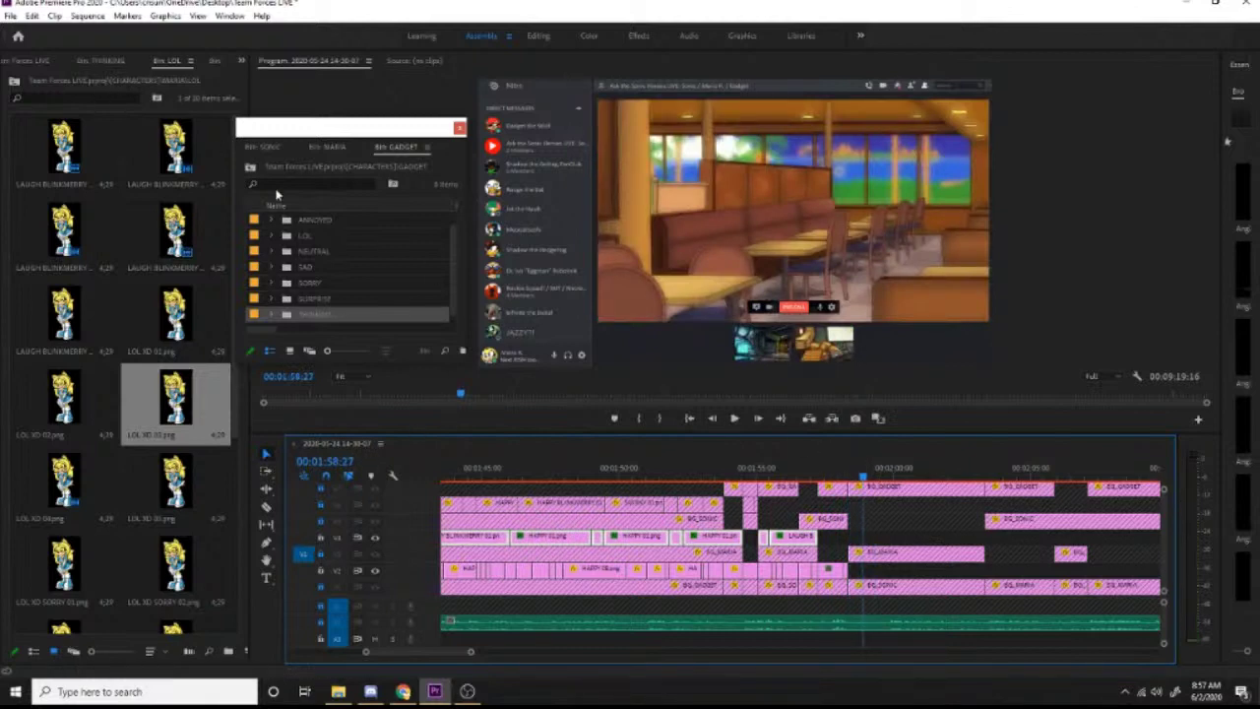
Step: Close Maria's LOL bin, the NEUTRAL bin and Gadget's THINKING bin
left_click(191, 61)
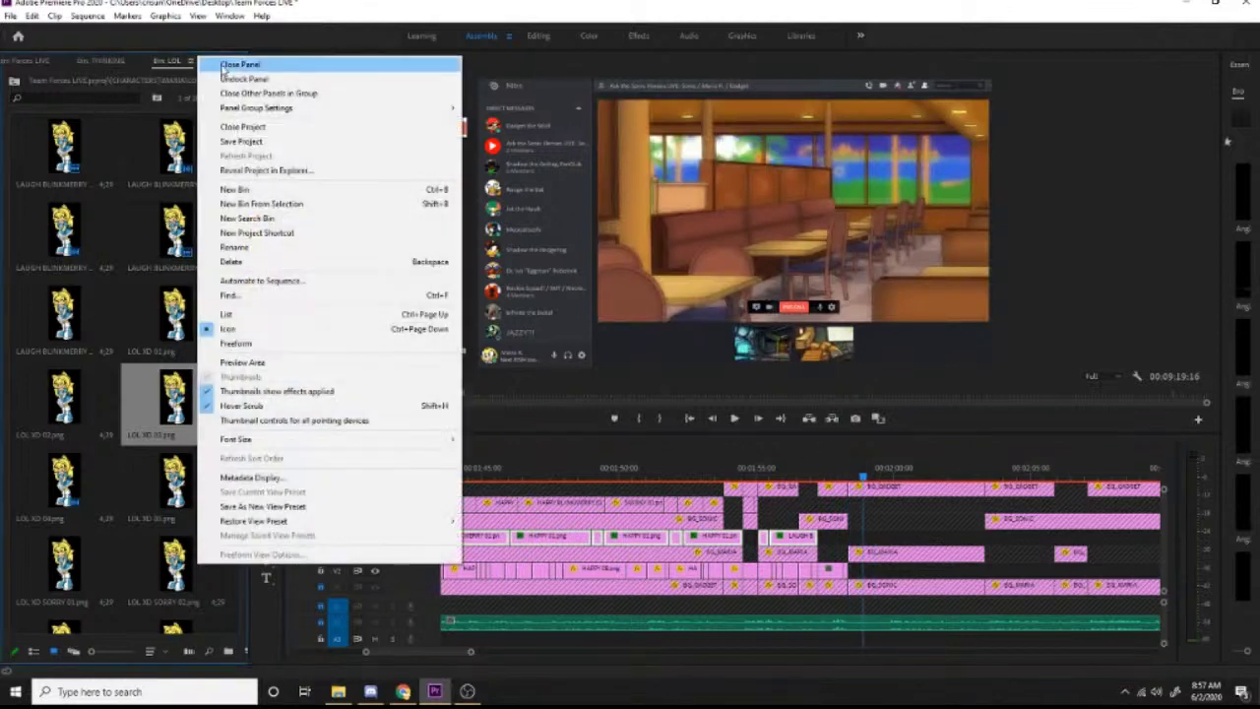
left_click(224, 65)
left_click(190, 61)
left_click(226, 64)
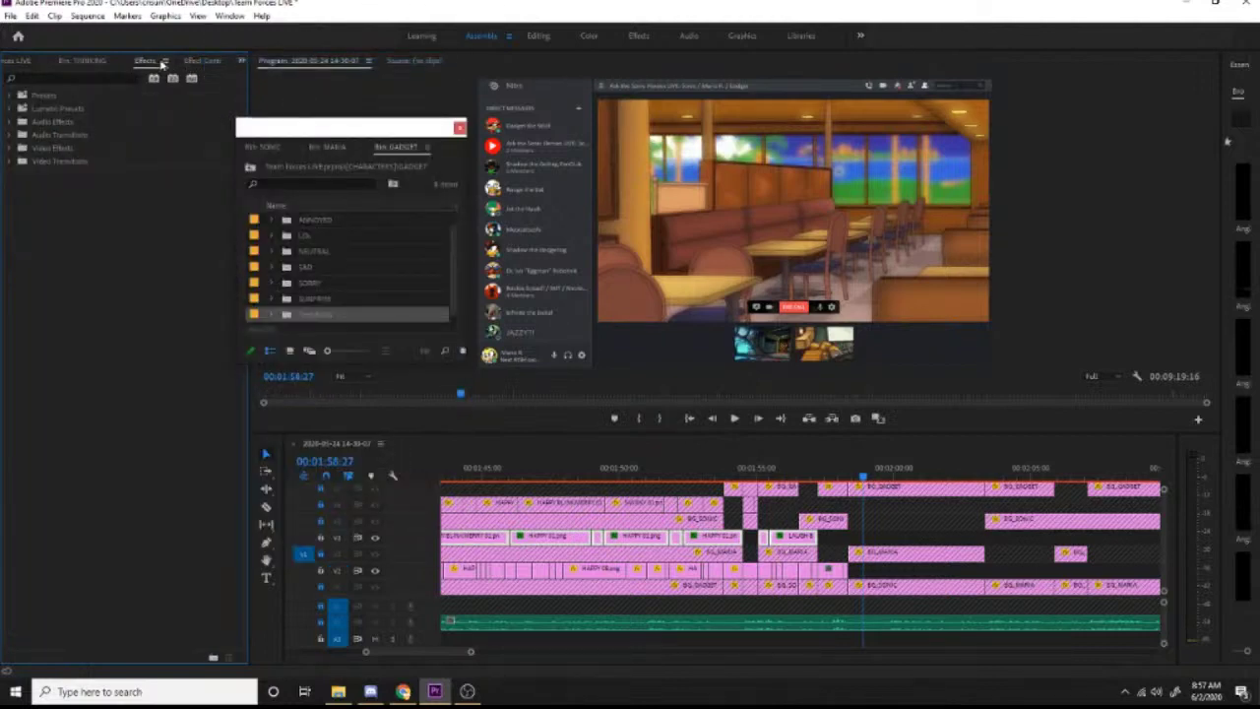
left_click(105, 61)
left_click(118, 62)
left_click(165, 64)
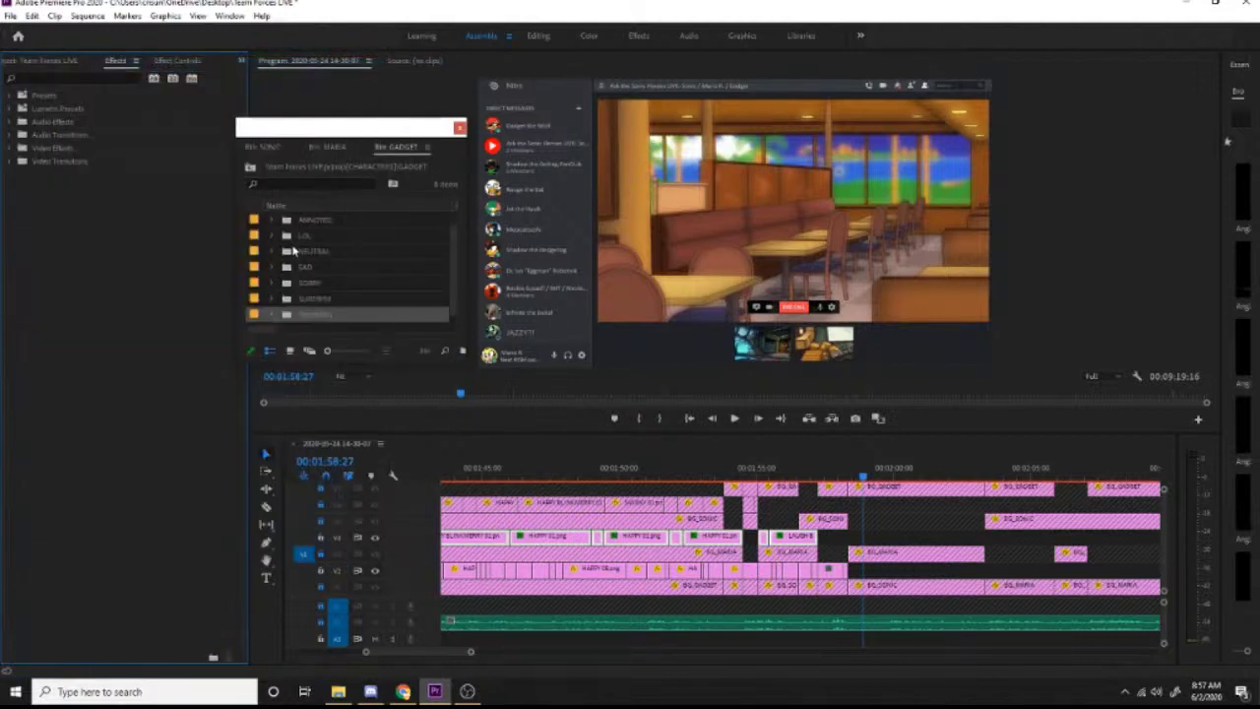
Step: Place LISTENING DOWN 01.png from Sonic's THINKING bin on V2 at about 00:01:58:11
left_click(262, 147)
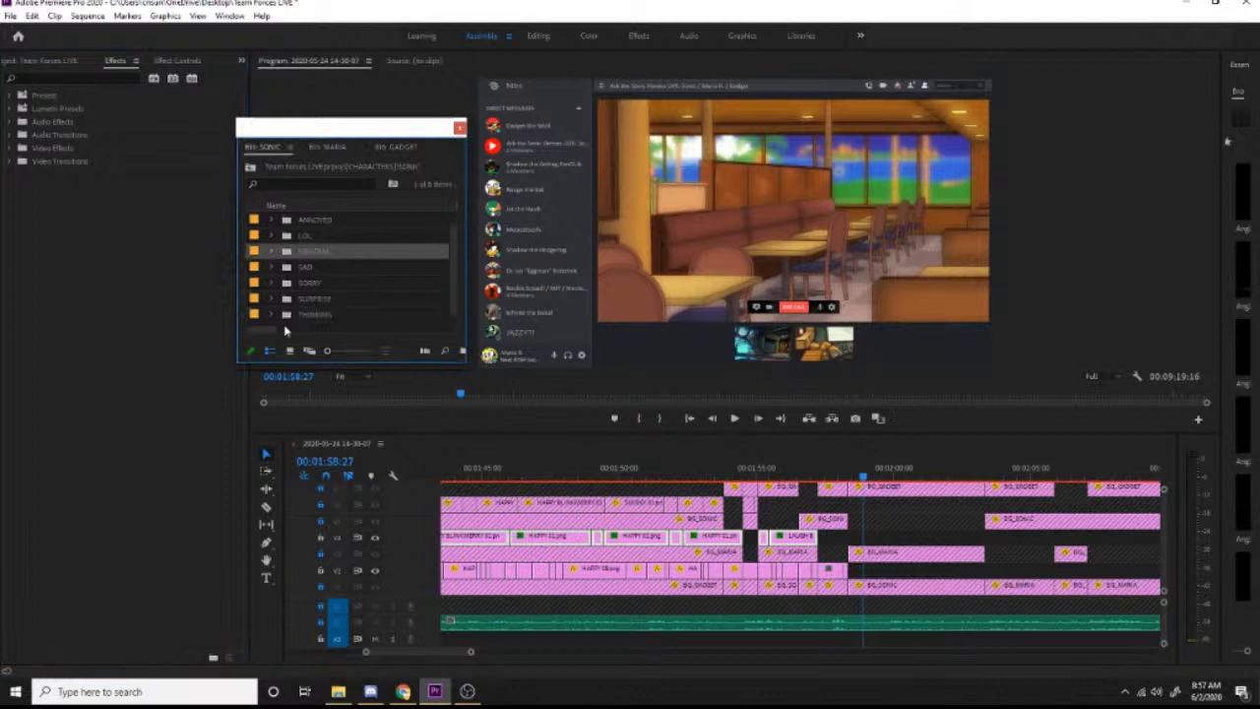
double_click(290, 314)
scroll(177, 377, "down", 4)
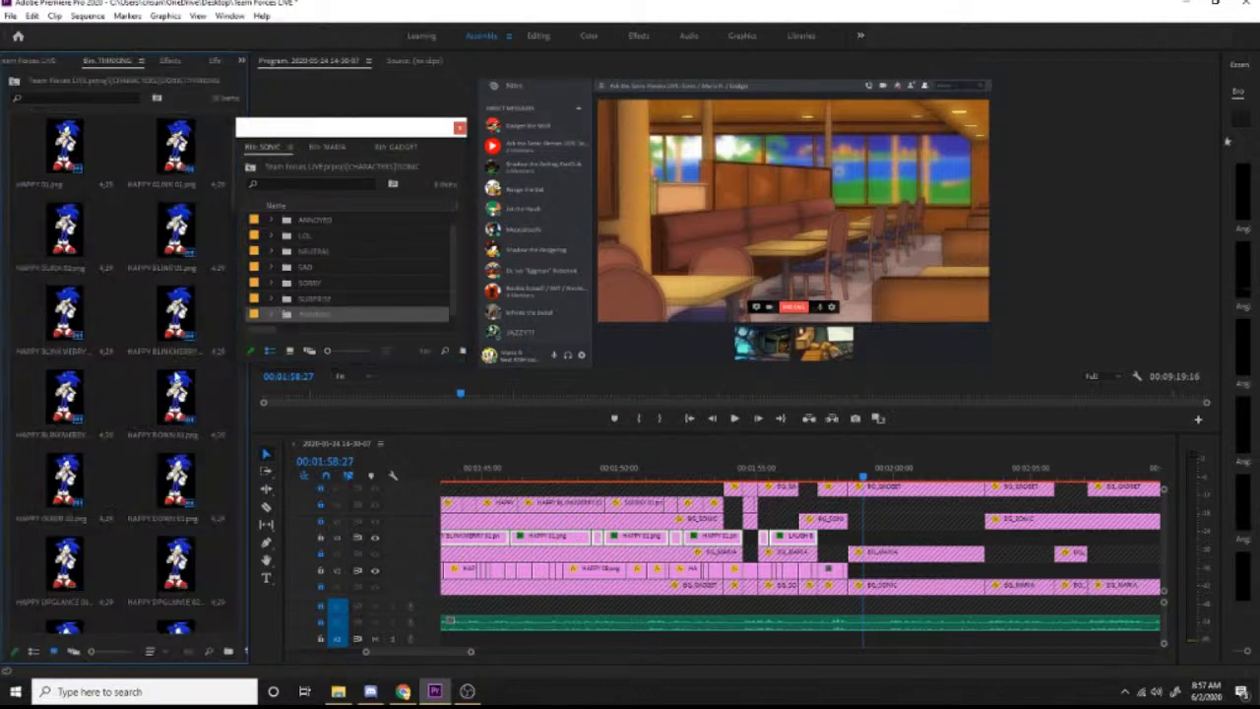
scroll(177, 377, "down", 1)
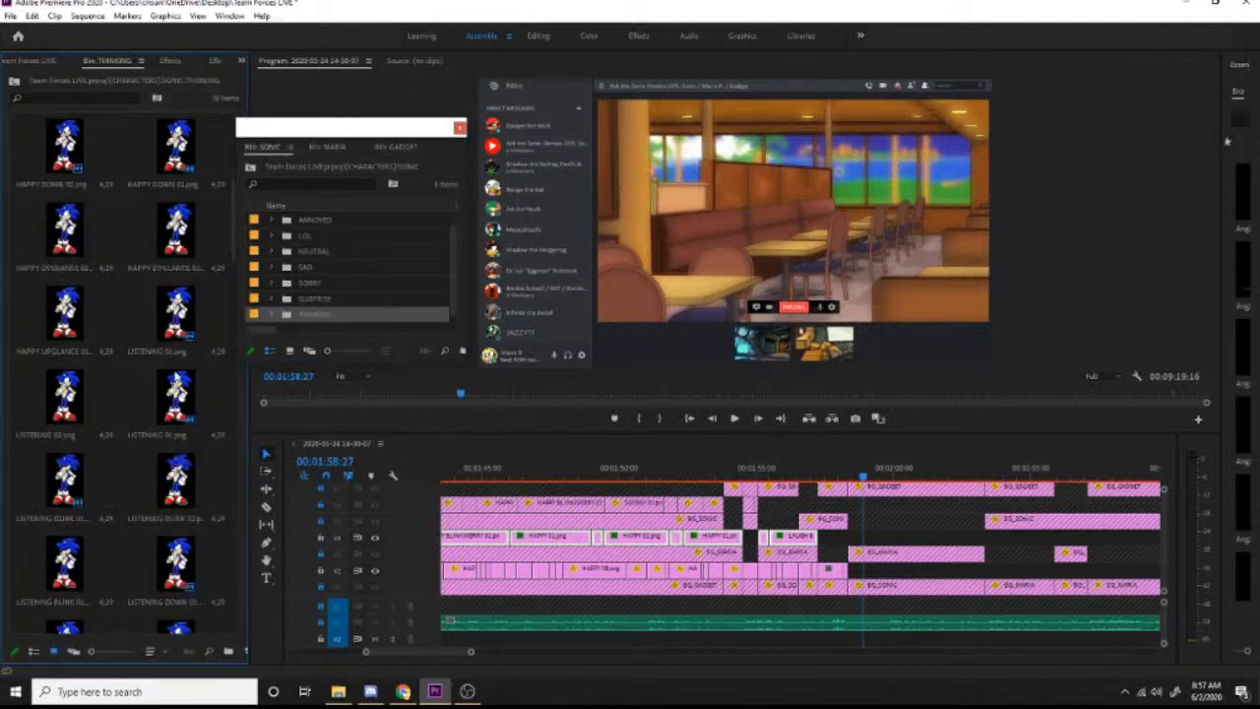
scroll(177, 377, "down", 1)
left_click_drag(190, 479, 871, 572)
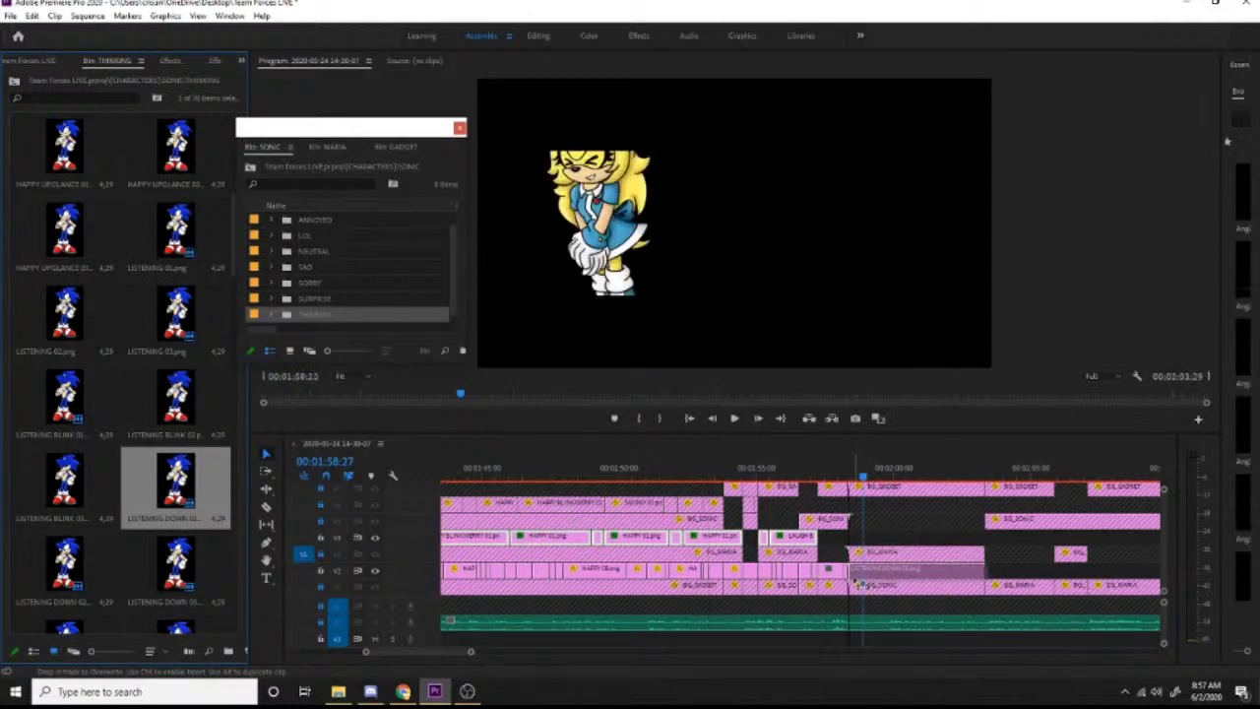
Step: Place LISTENING UPGLANCE 01.png from Sonic's THINKING bin on V2 at about 00:01:58:28 and play back the section
left_click_drag(1220, 464, 661, 502)
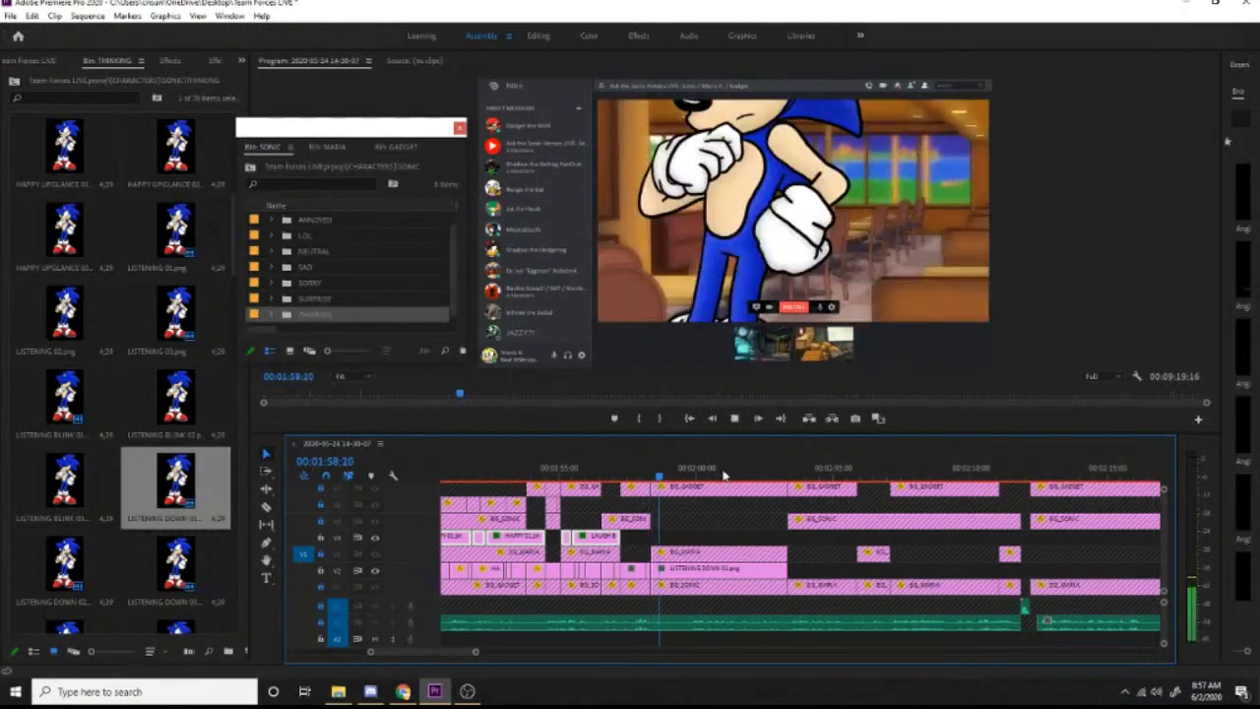
key("Right")
key("Right")
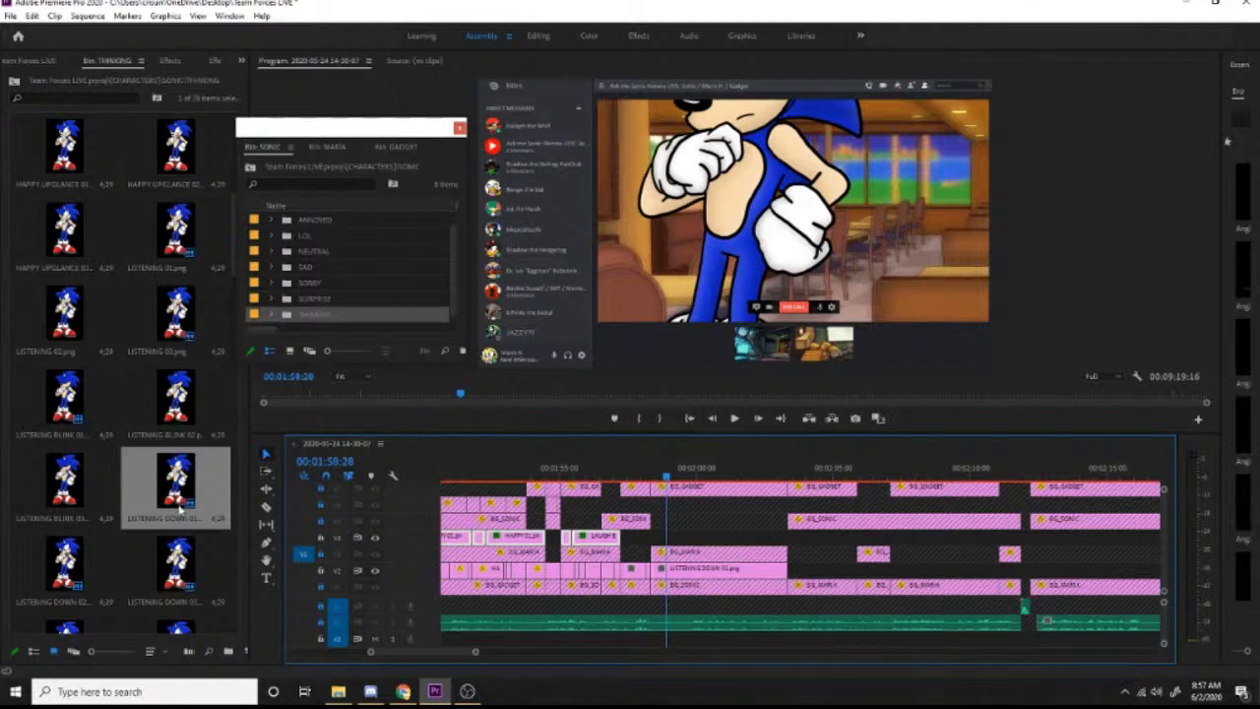
scroll(180, 507, "down", 1)
left_click(62, 569)
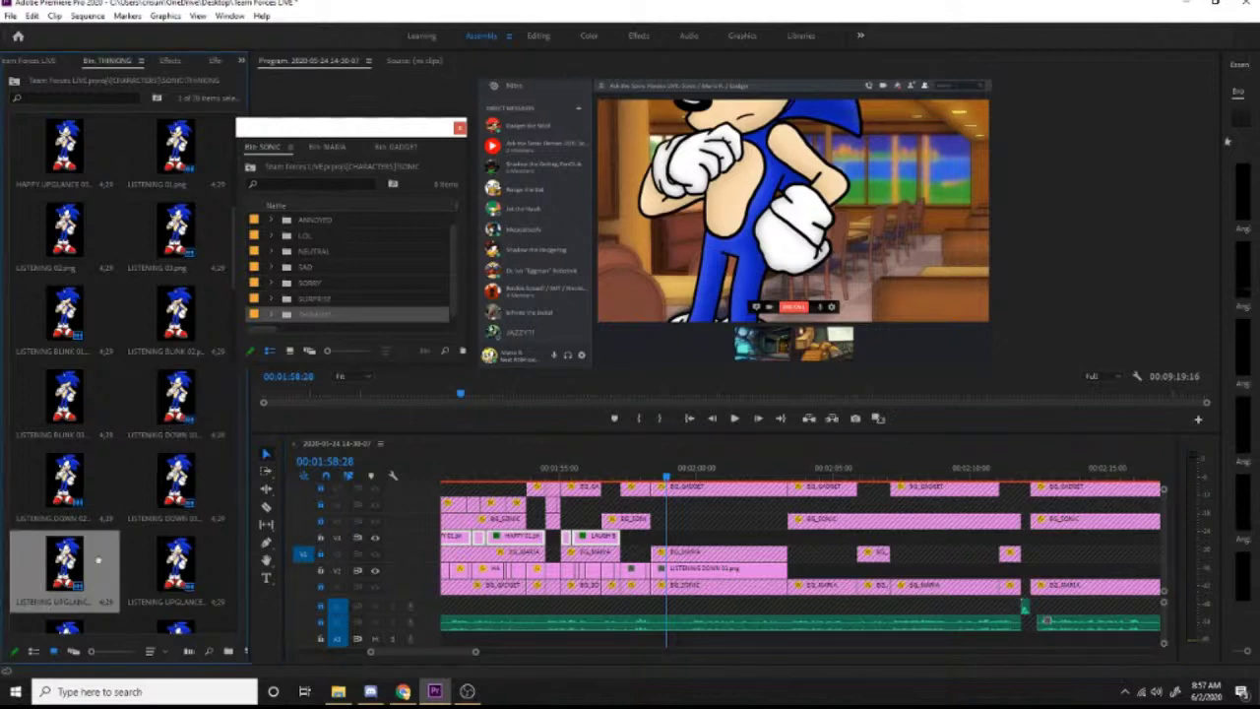
left_click_drag(136, 561, 681, 589)
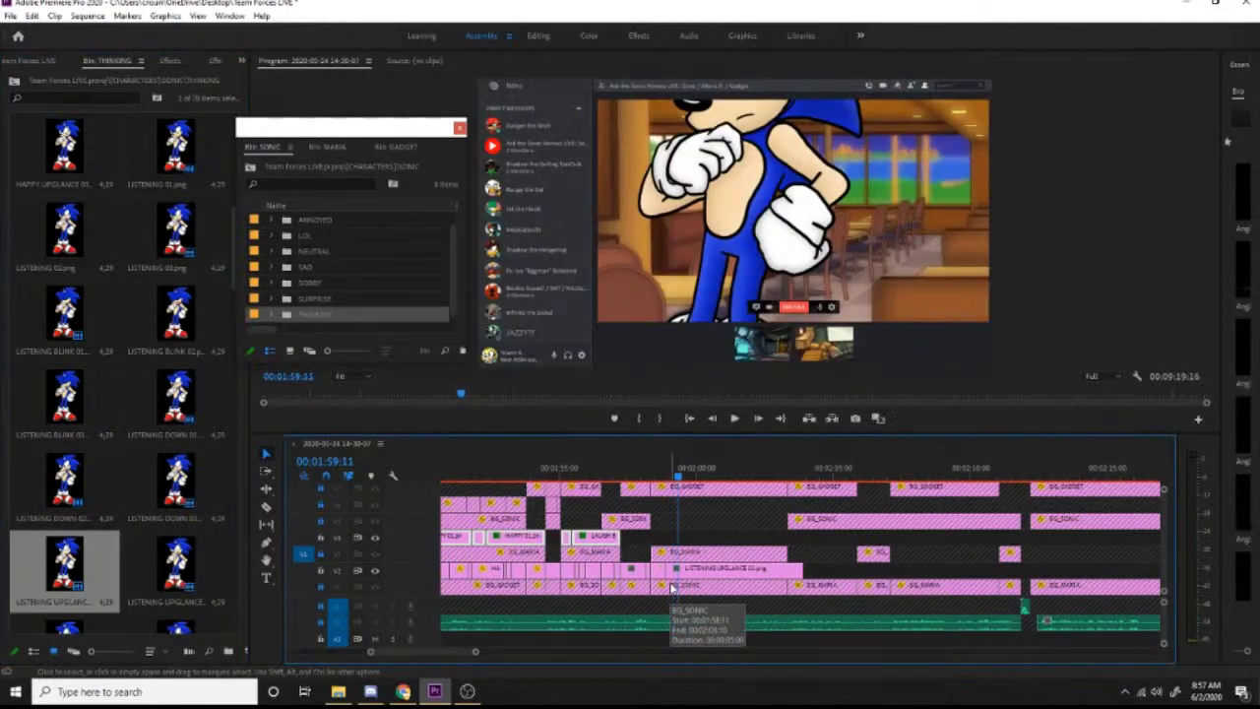
key("space")
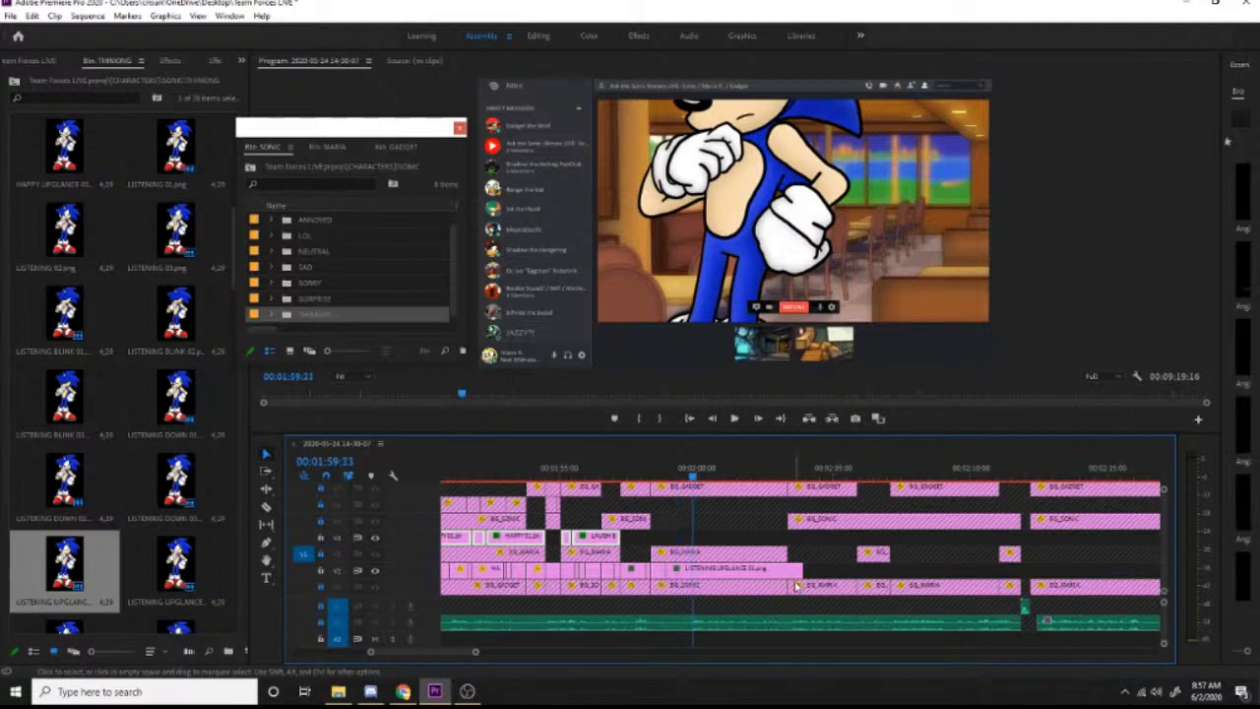
left_click(675, 477)
Step: Place HAPPY 02.png on V2 from Sonic's THINKING bin at about 00:01:59:27 and from his NEUTRAL bin at about 00:02:00:22
scroll(139, 364, "up", 5)
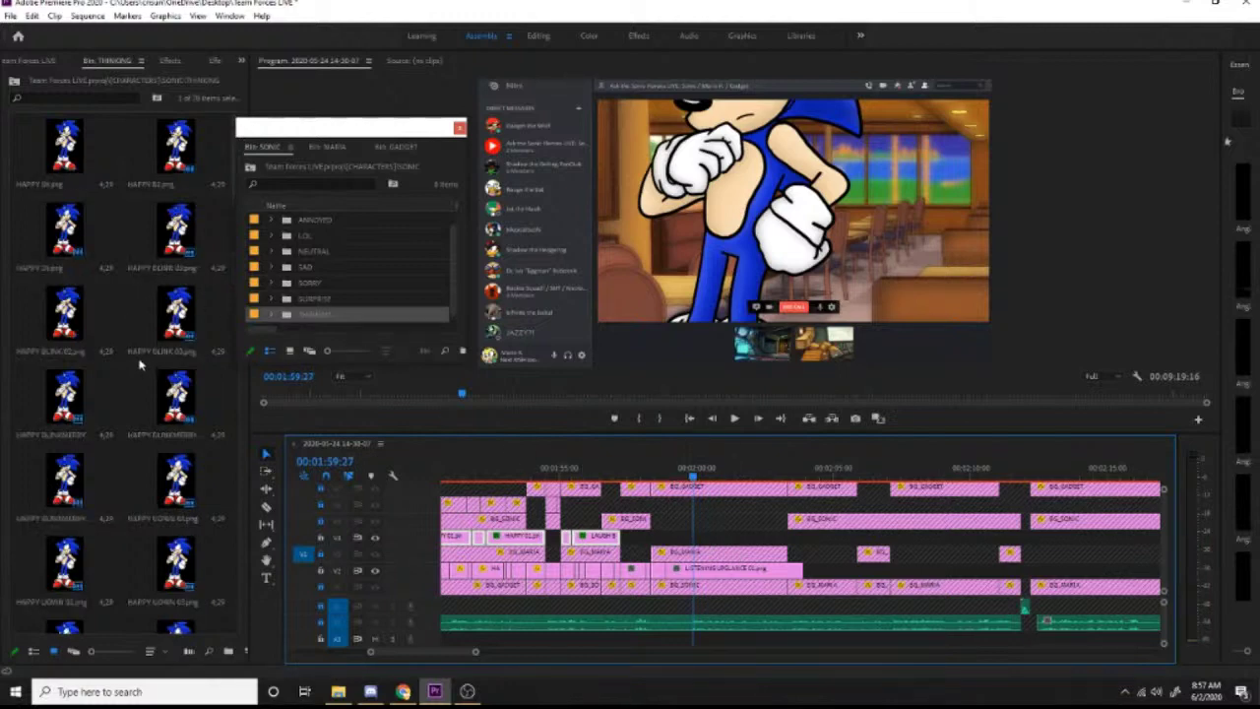
left_click_drag(179, 174, 689, 571)
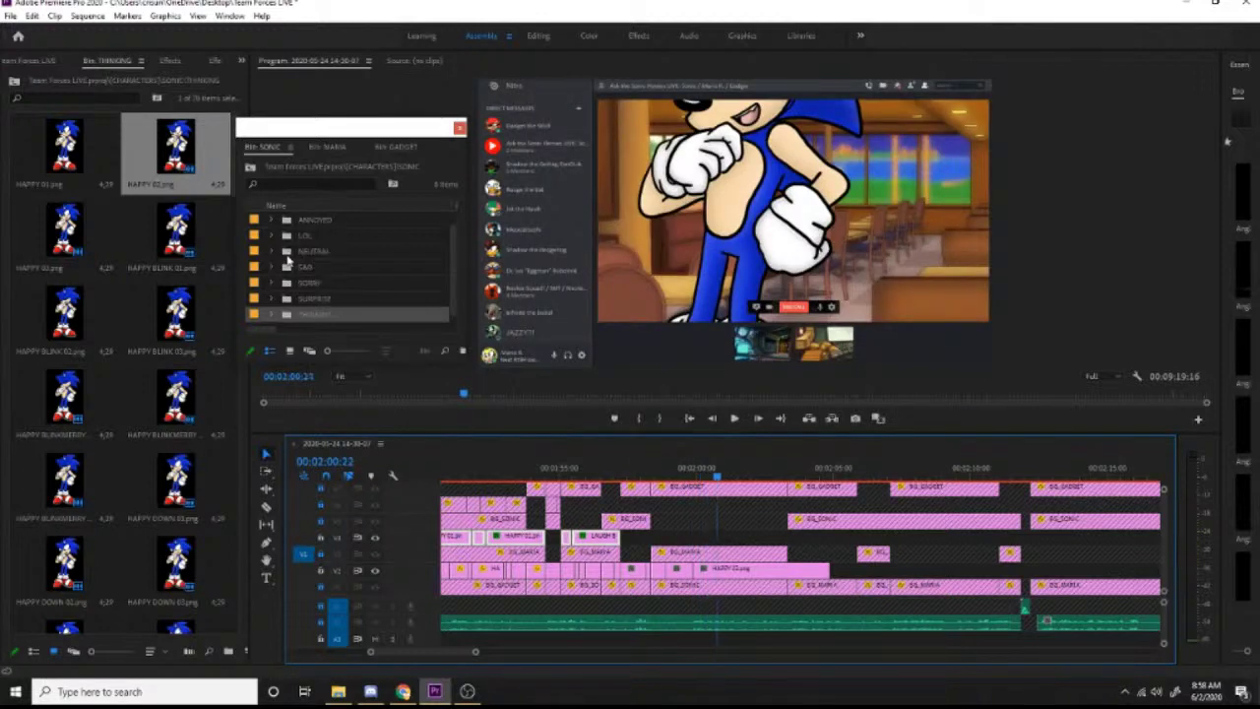
left_click(289, 253)
double_click(289, 254)
left_click_drag(183, 148, 711, 571)
key("space")
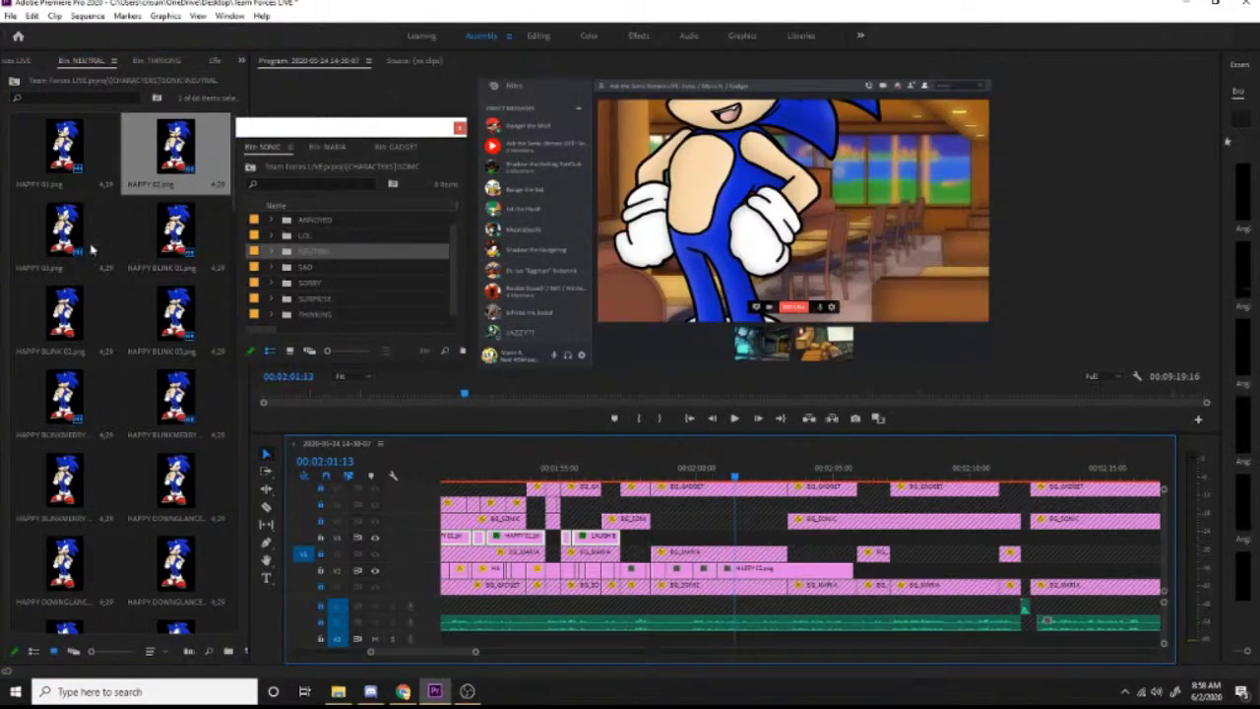
Step: Place Sonic's neutral HAPPY 03.png on V2 at about 00:02:01:13, replace it with HAPPY BLINK 02.png and play back the section
left_click_drag(90, 250, 738, 576)
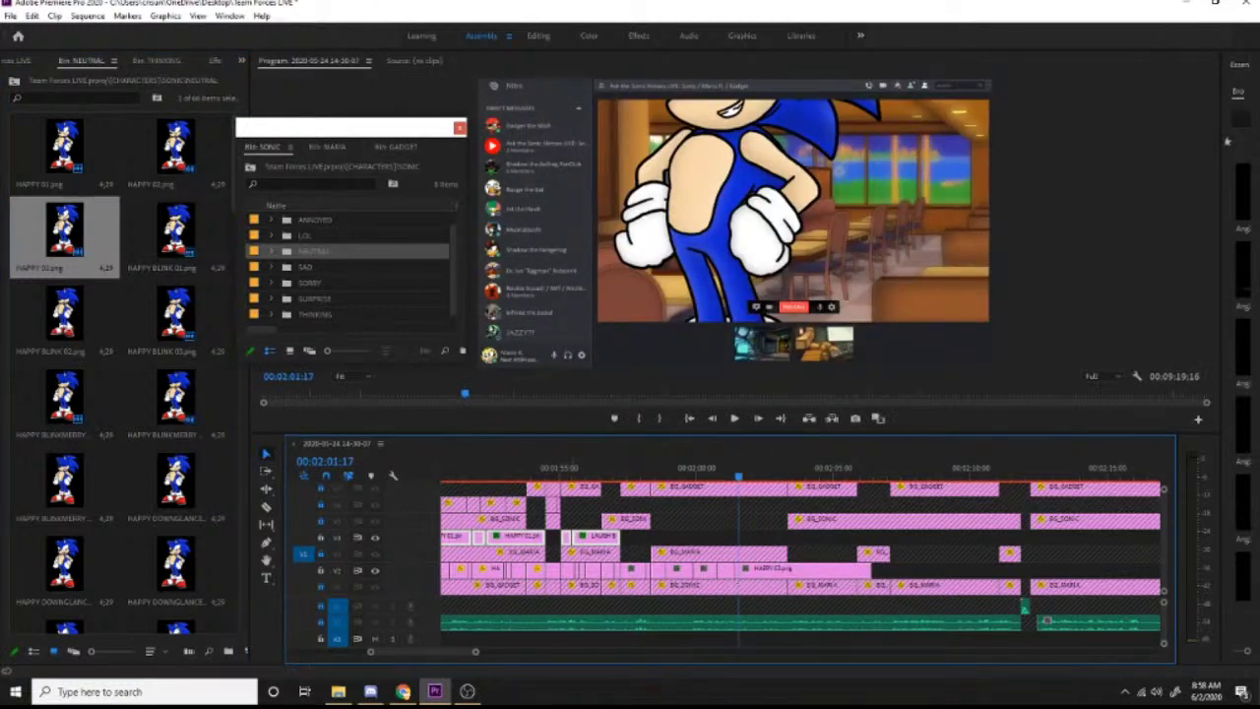
left_click_drag(66, 320, 742, 575)
left_click(721, 467)
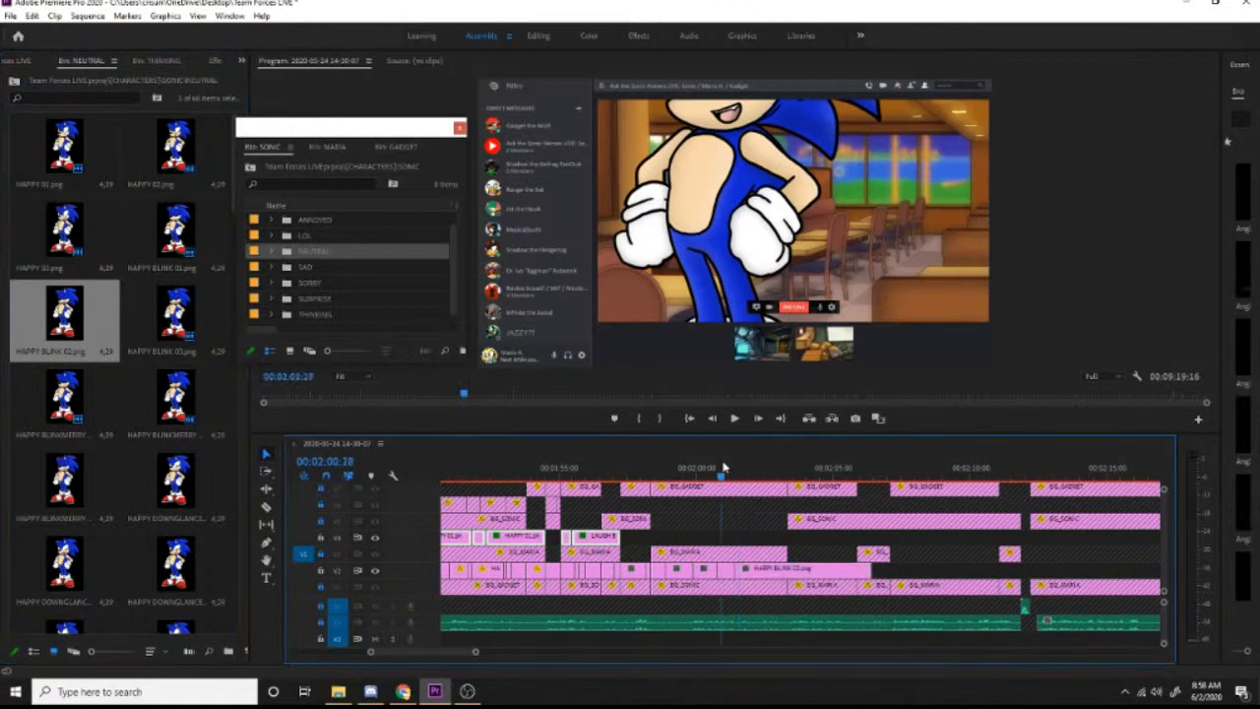
key("space")
Step: Place Sonic's neutral HAPPY BLINK 03.png on V2 at about 00:02:01:26 and play back the section
left_click_drag(176, 315, 757, 570)
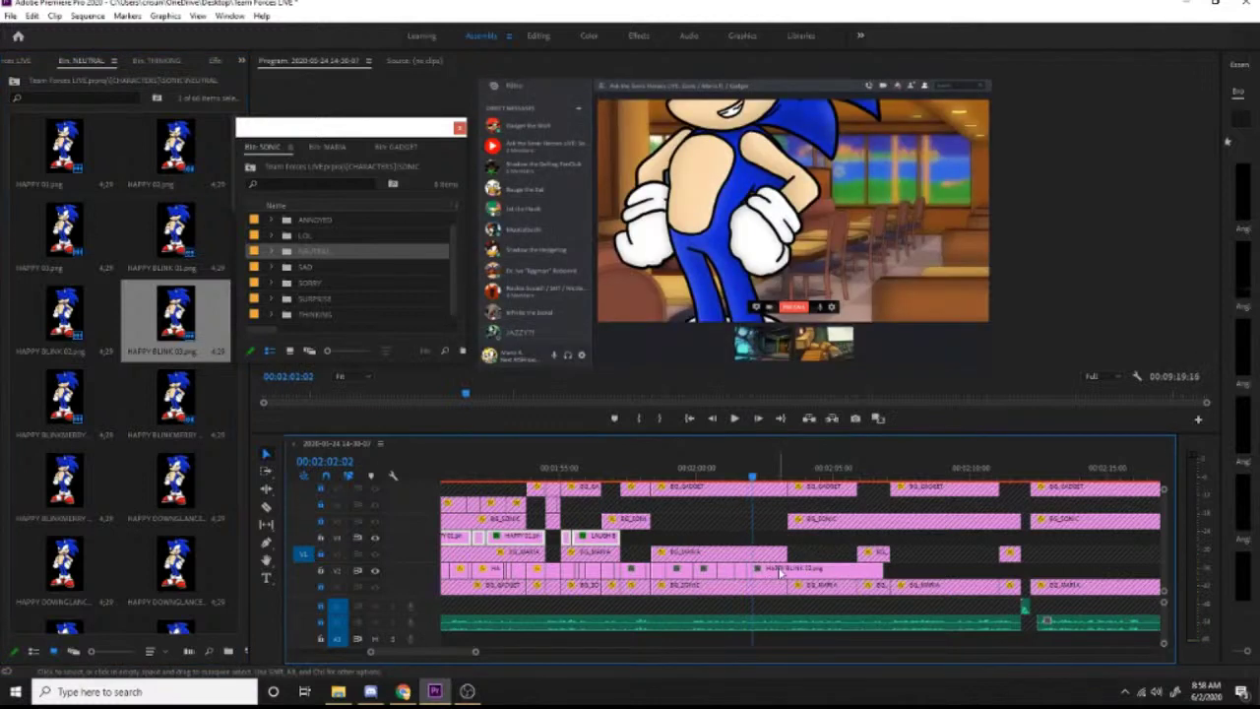
key("space")
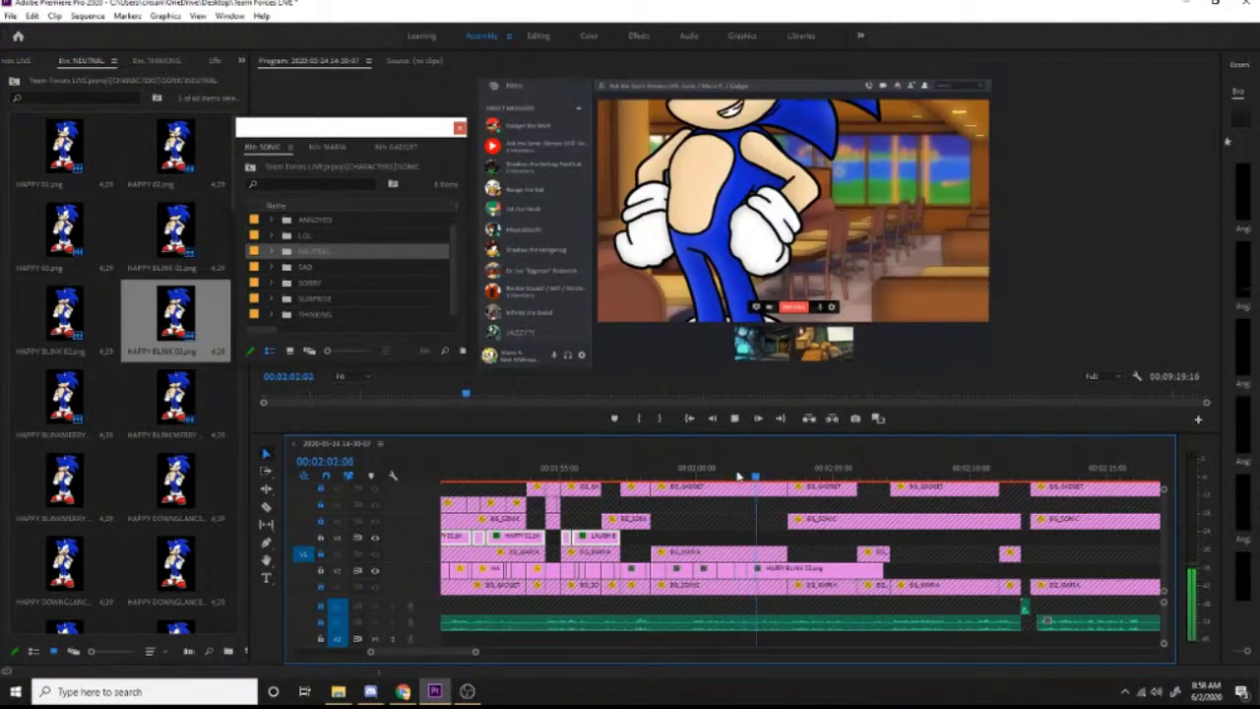
key("space")
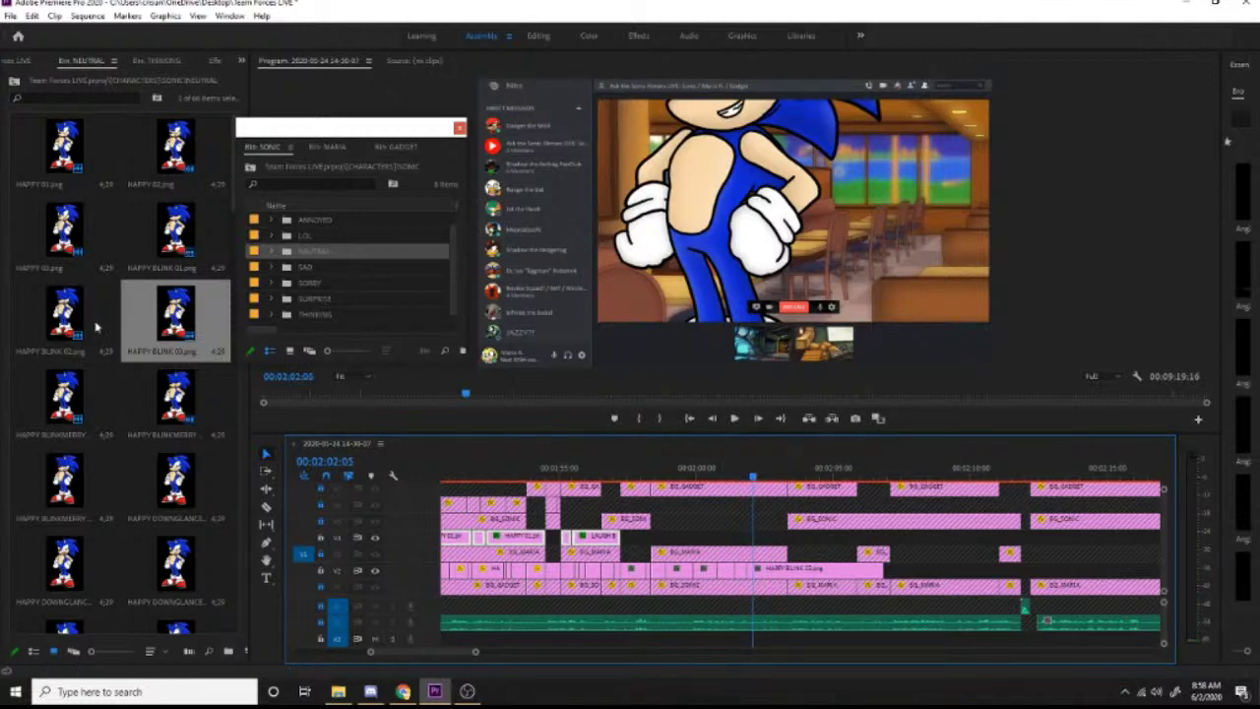
Step: Place Sonic's neutral HAPPY BLINK 02.png at about 00:02:02:05 and HAPPY BLINK 03.png at about 00:02:03:08 on V2, and play them back
left_click_drag(68, 317, 758, 569)
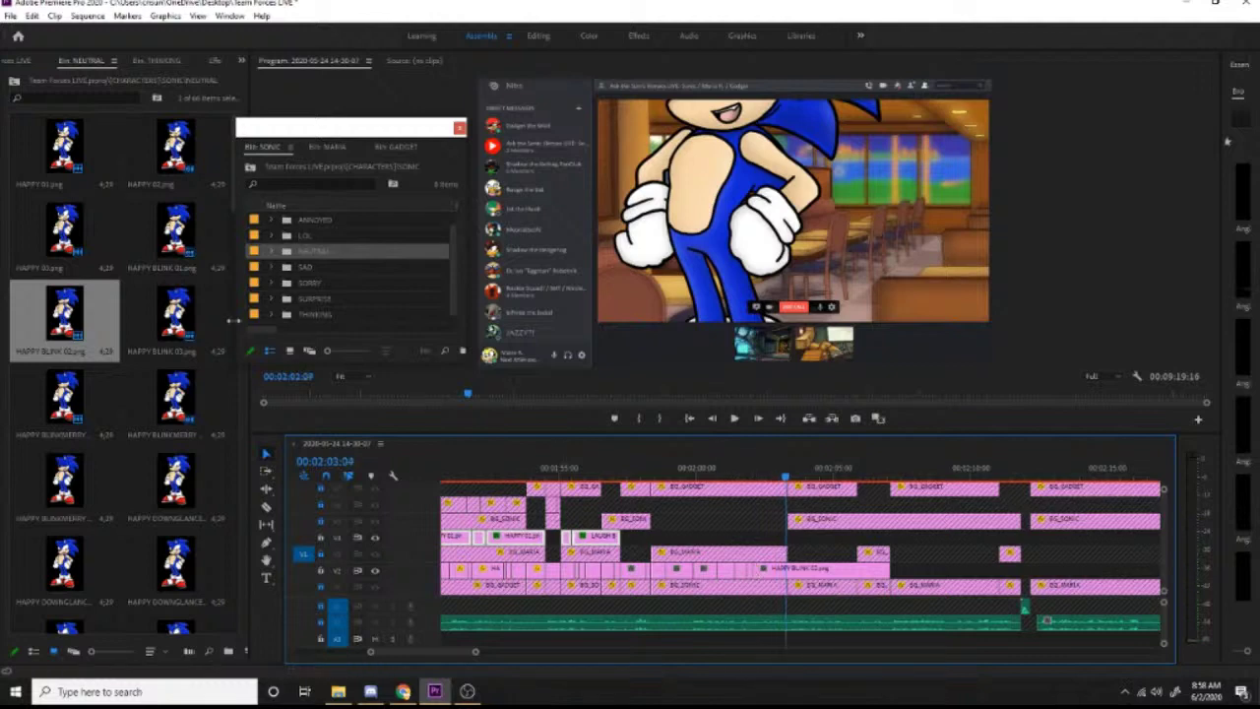
left_click_drag(176, 315, 792, 583)
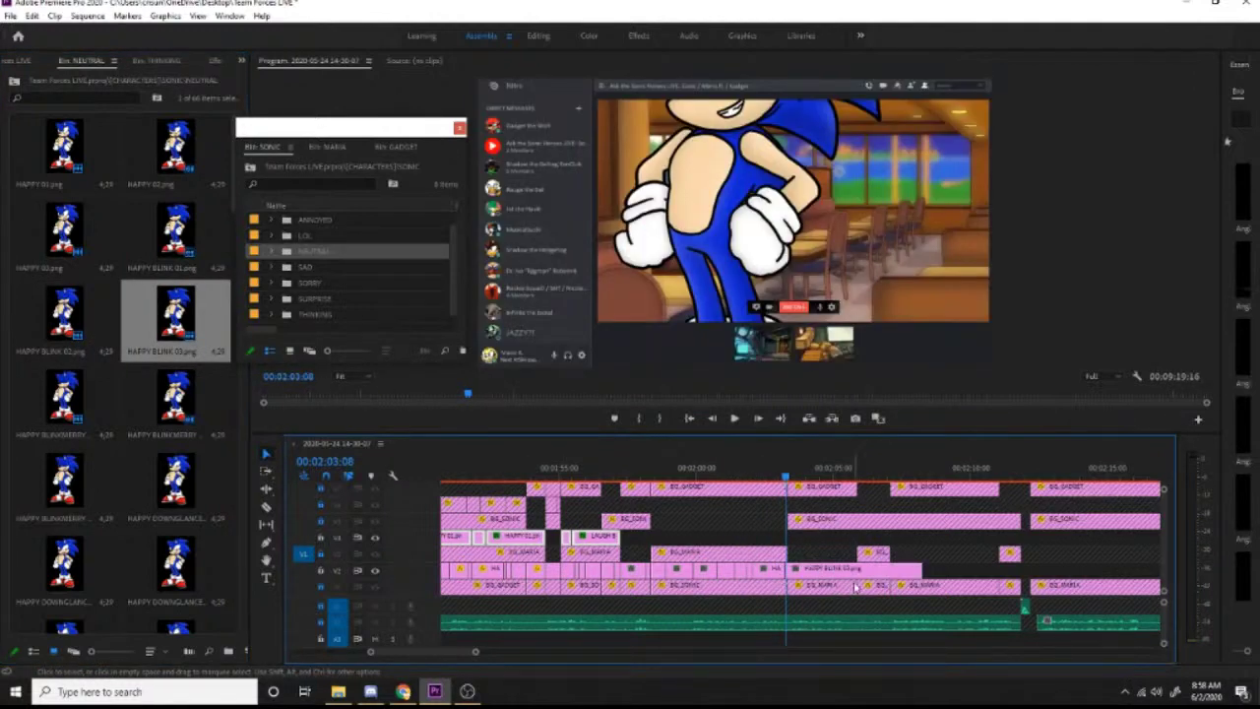
left_click(765, 477)
key("space")
key("space")
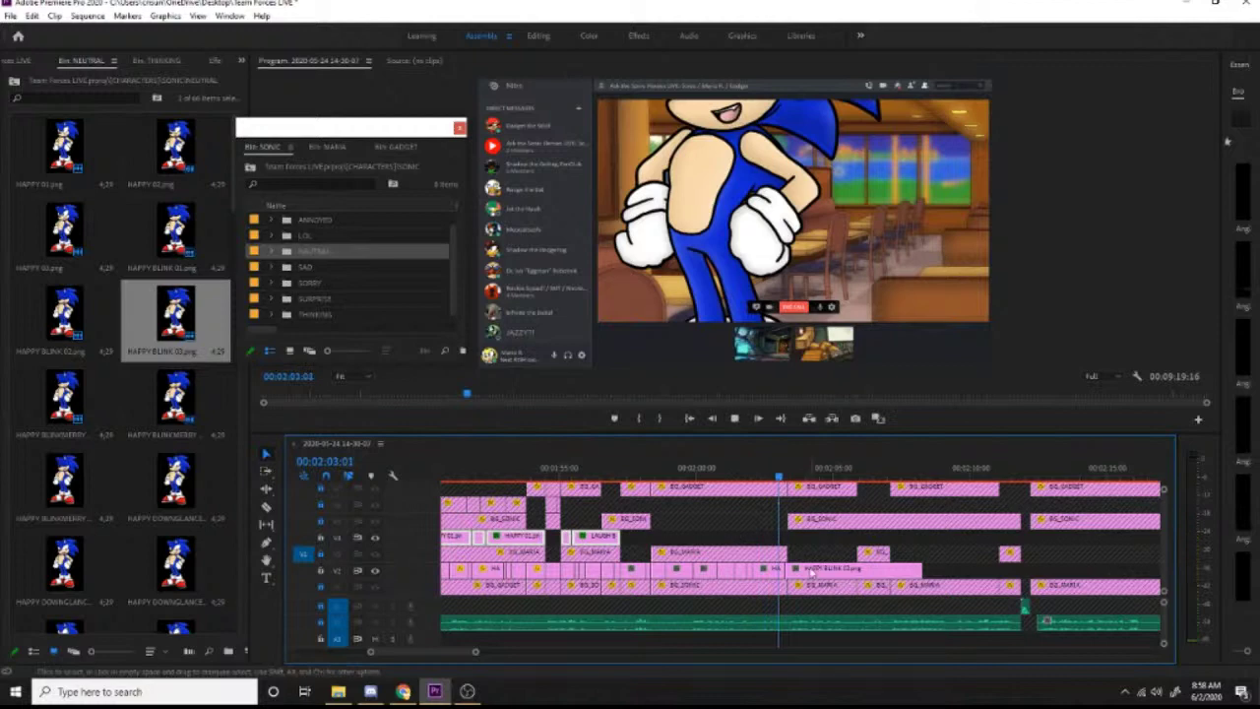
Step: Move the last HAPPY BLINK 03.png clip on V2 earlier to 00:02:03:03 and play back the section
left_click_drag(813, 571, 807, 571)
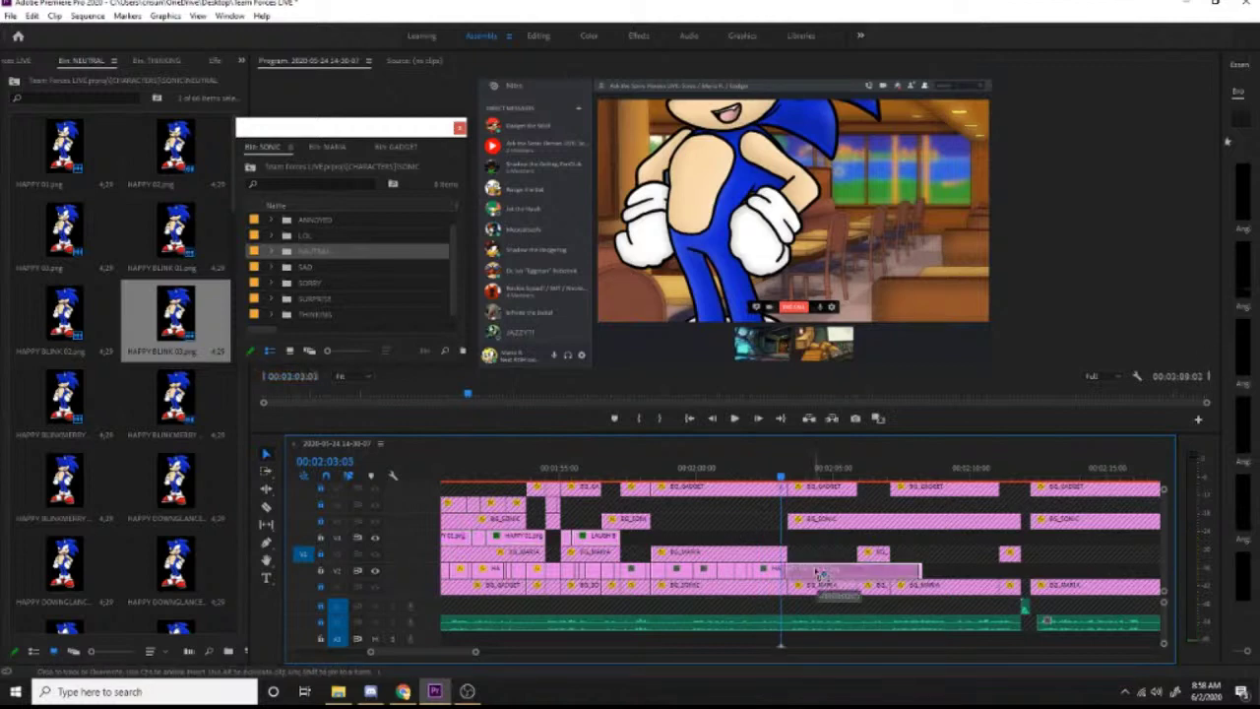
left_click(776, 479)
key("space")
key("space")
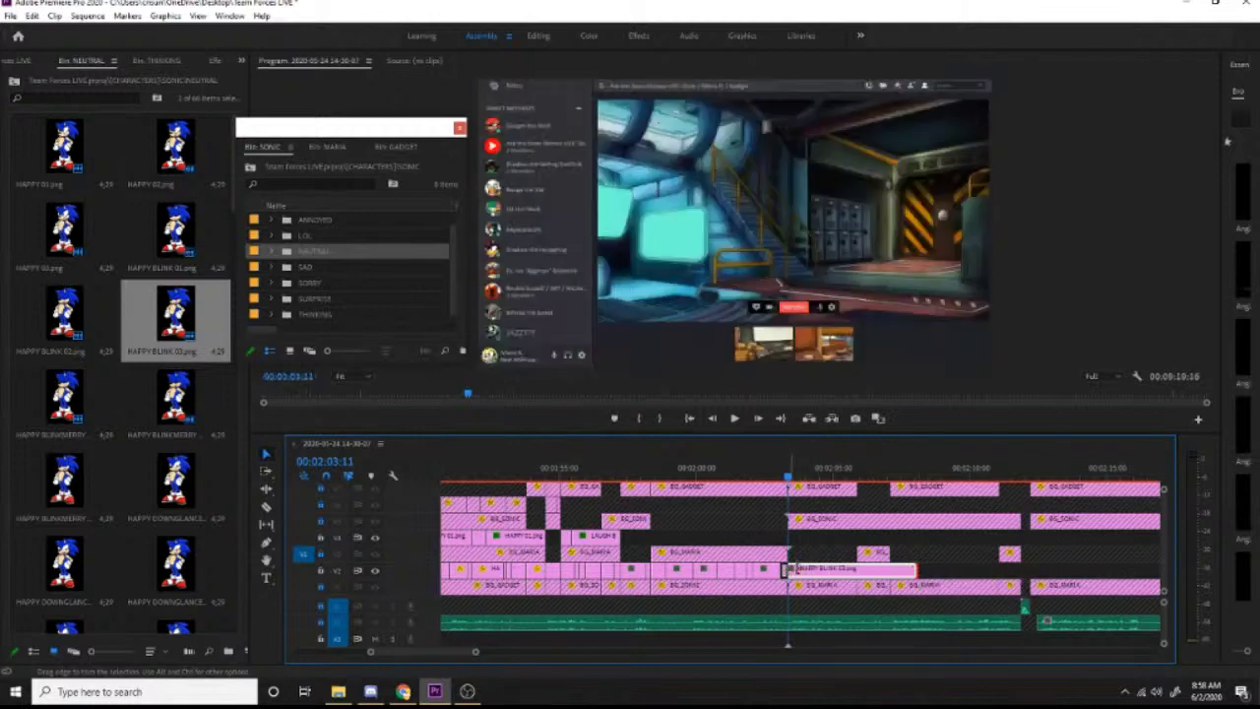
Step: Delete the HAPPY BLINK 03.png clip from track V2, play the empty section that follows, and save the project
key("Delete")
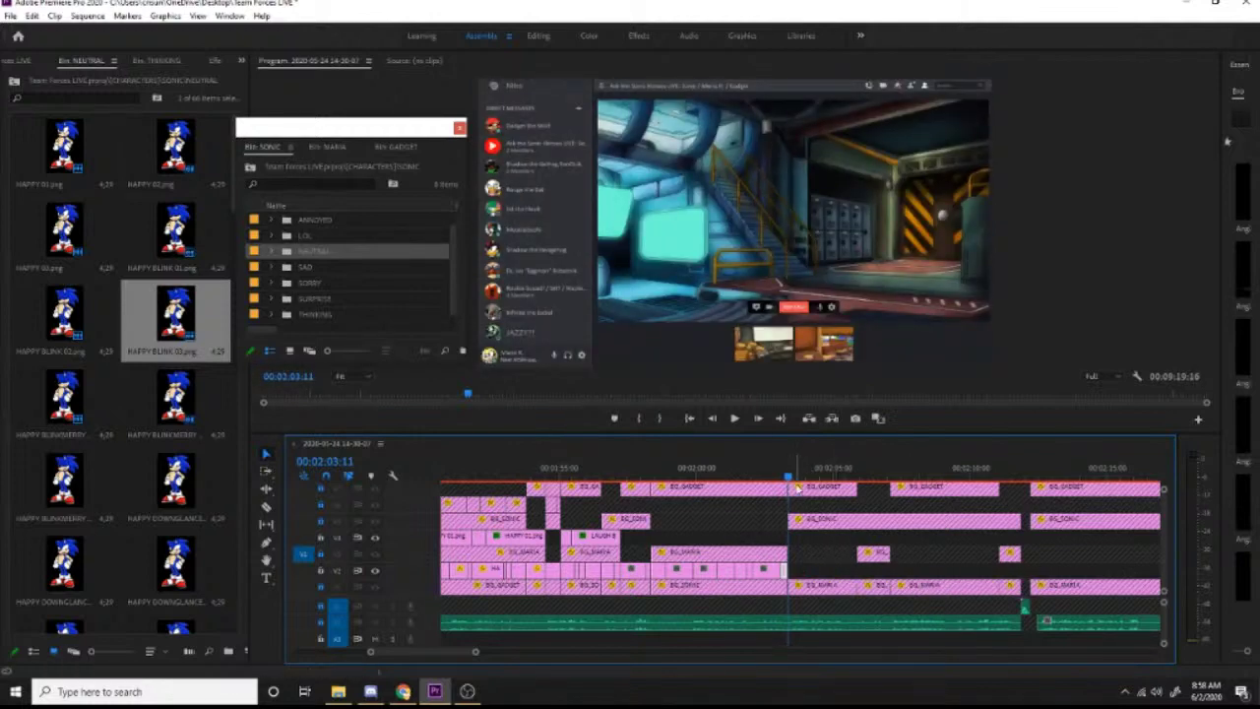
key("space")
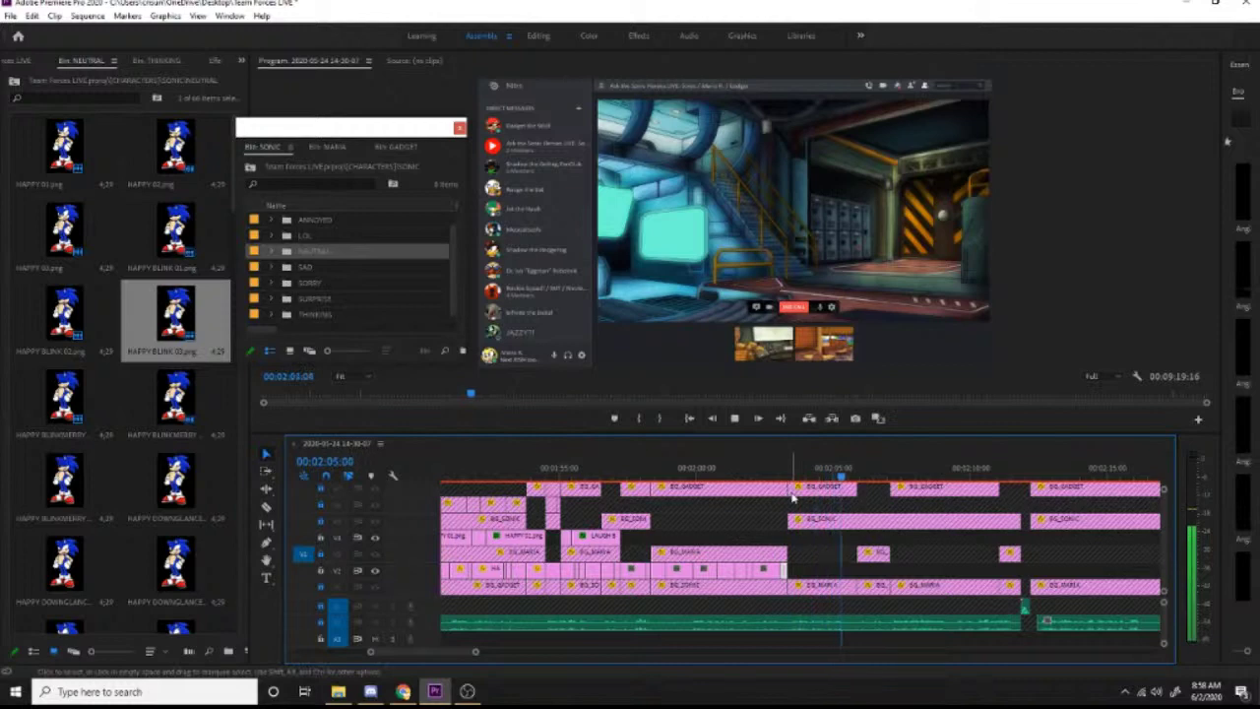
key("space")
key("ctrl+s")
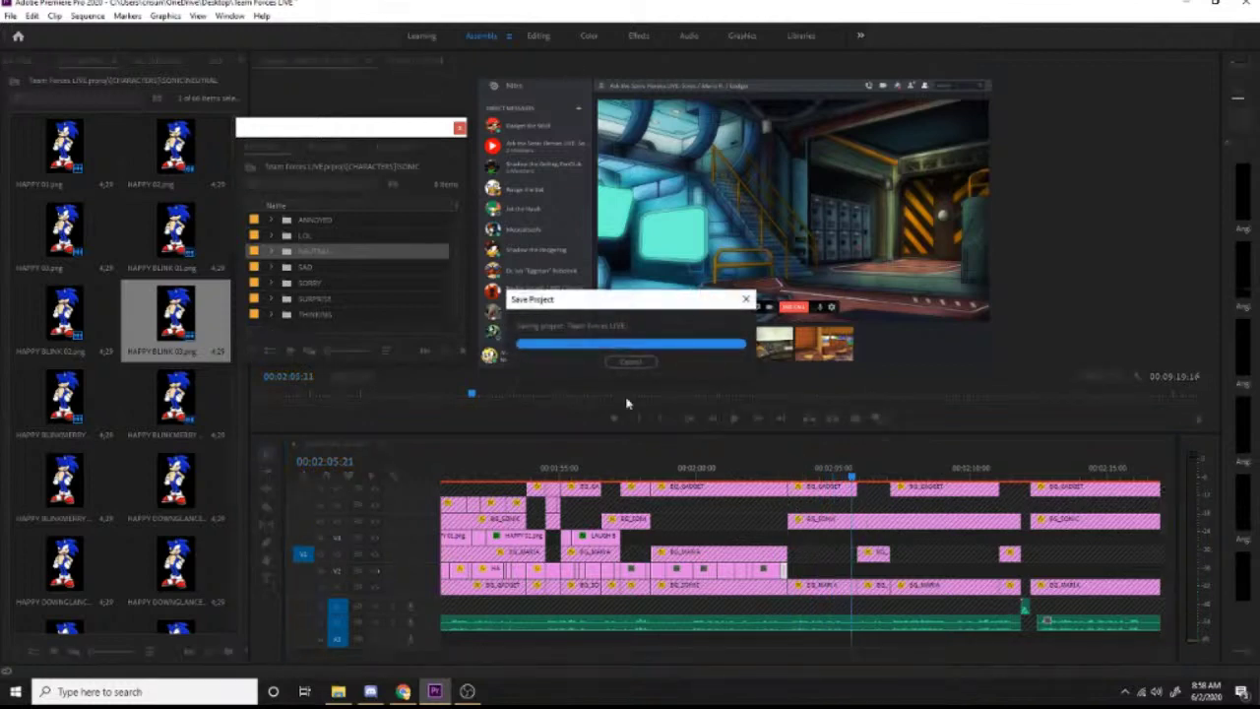
Step: Close Sonic's NEUTRAL and THINKING bins and open Maria's NEUTRAL bin
left_click(114, 62)
left_click(140, 66)
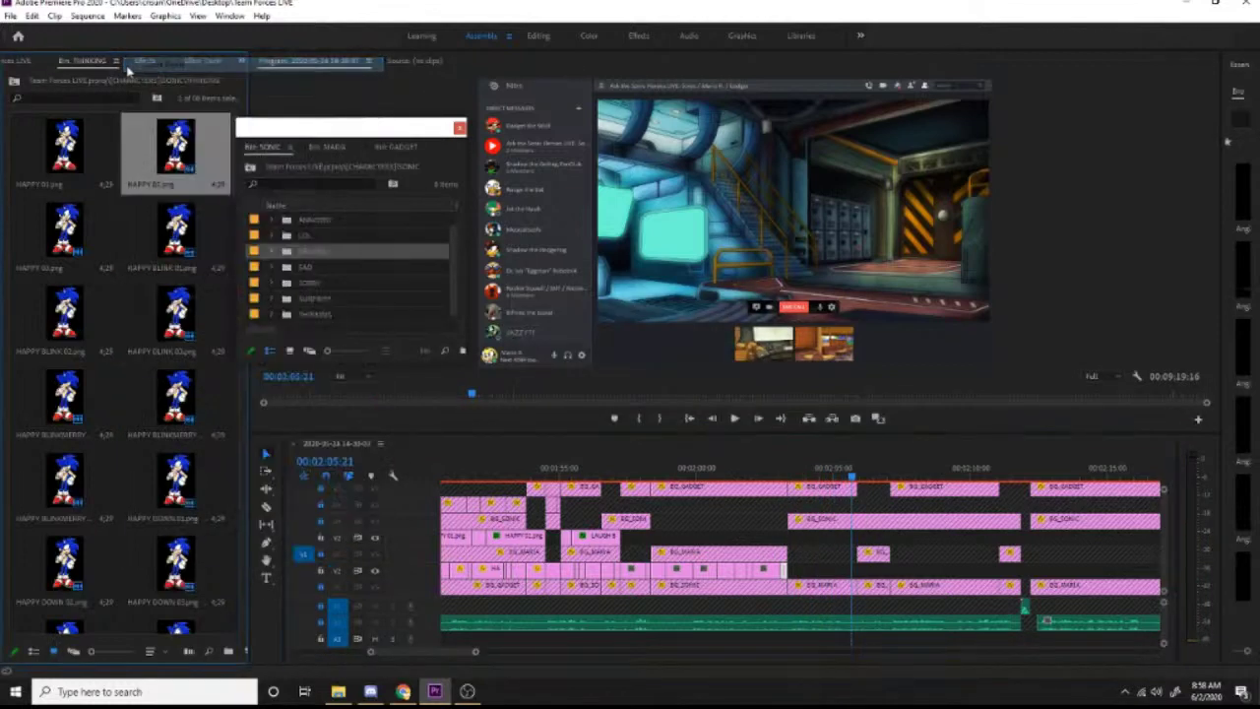
left_click(119, 63)
left_click(145, 68)
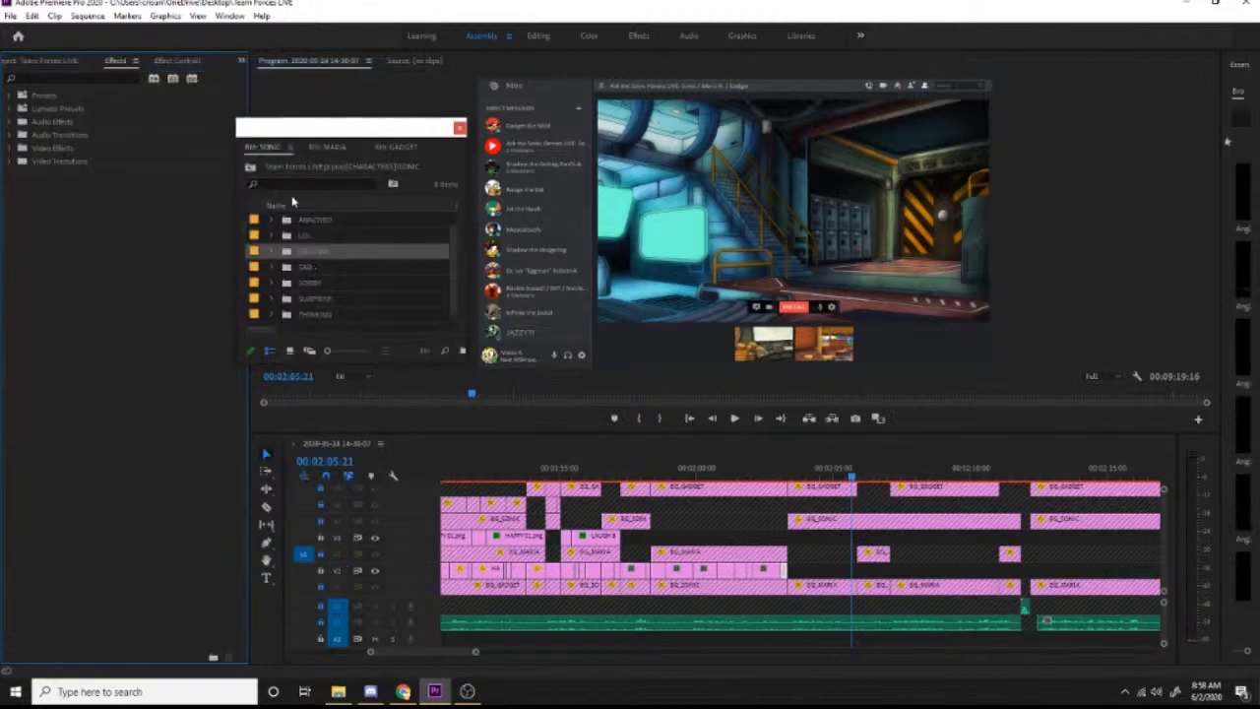
left_click(327, 147)
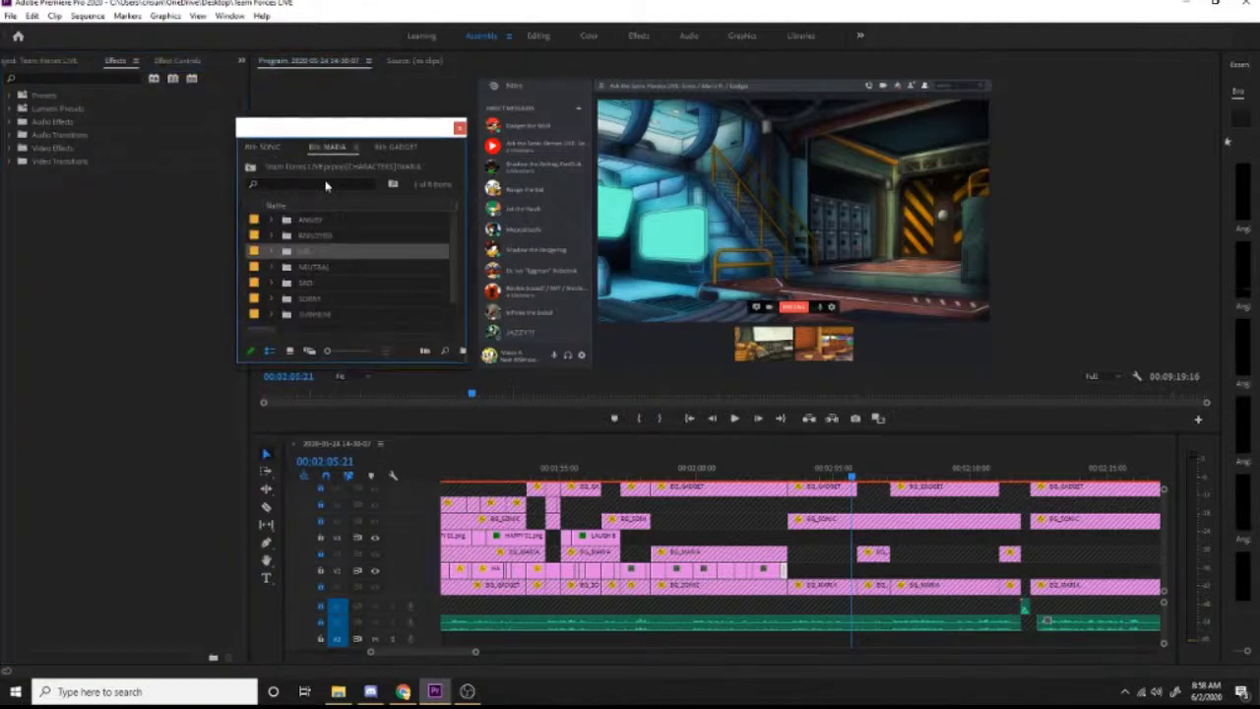
double_click(286, 269)
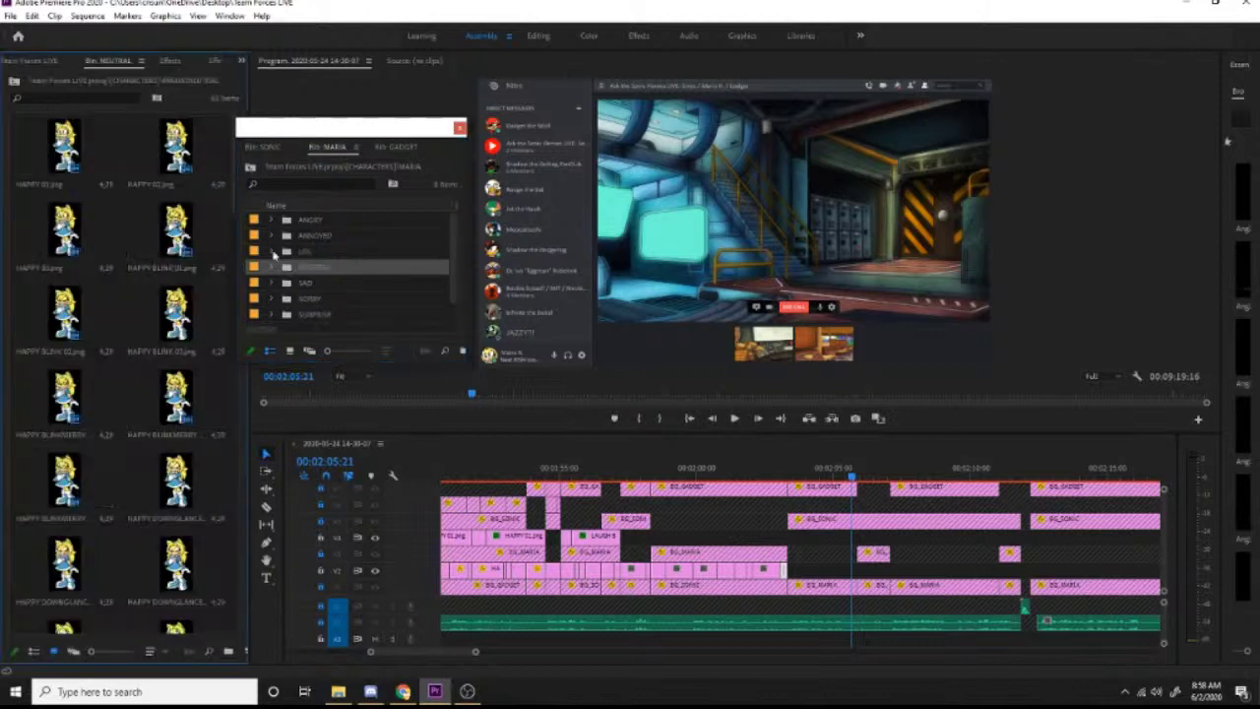
Step: Place Maria's HAPPY BLINKMERRY image on V2 right after the last Sonic clip and play the section to check its timing
left_click_drag(183, 399, 794, 571)
left_click(779, 472)
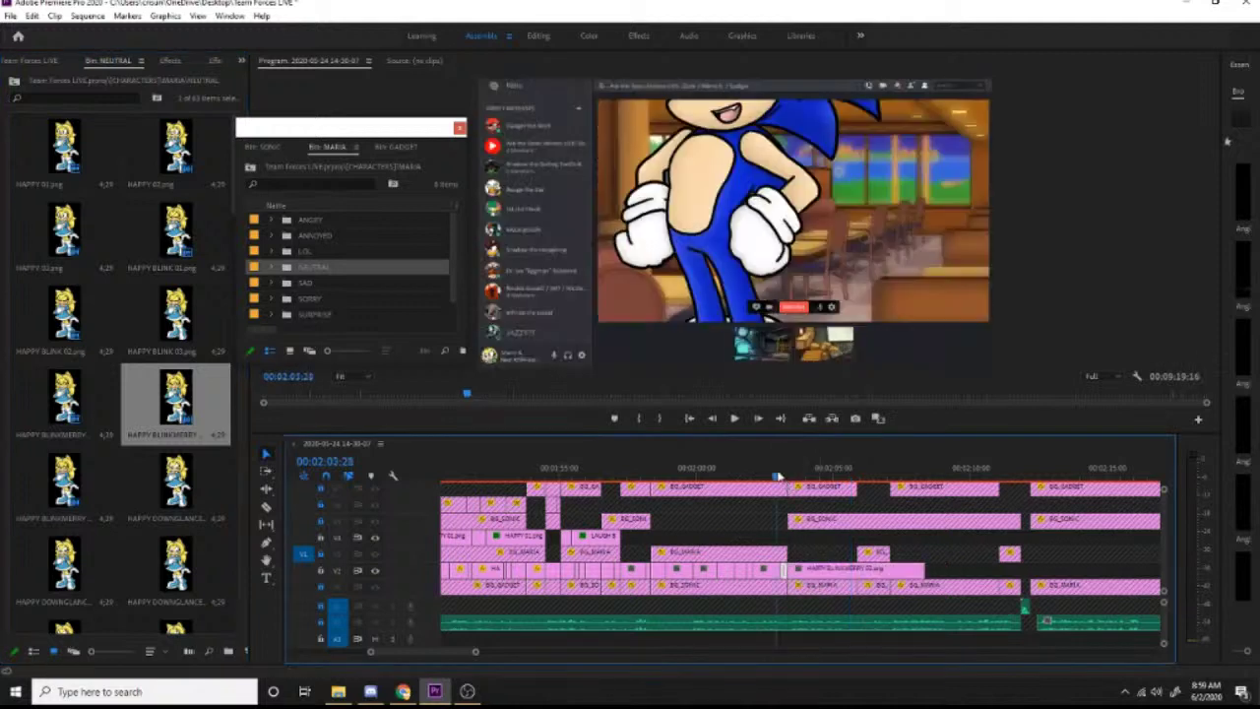
key("space")
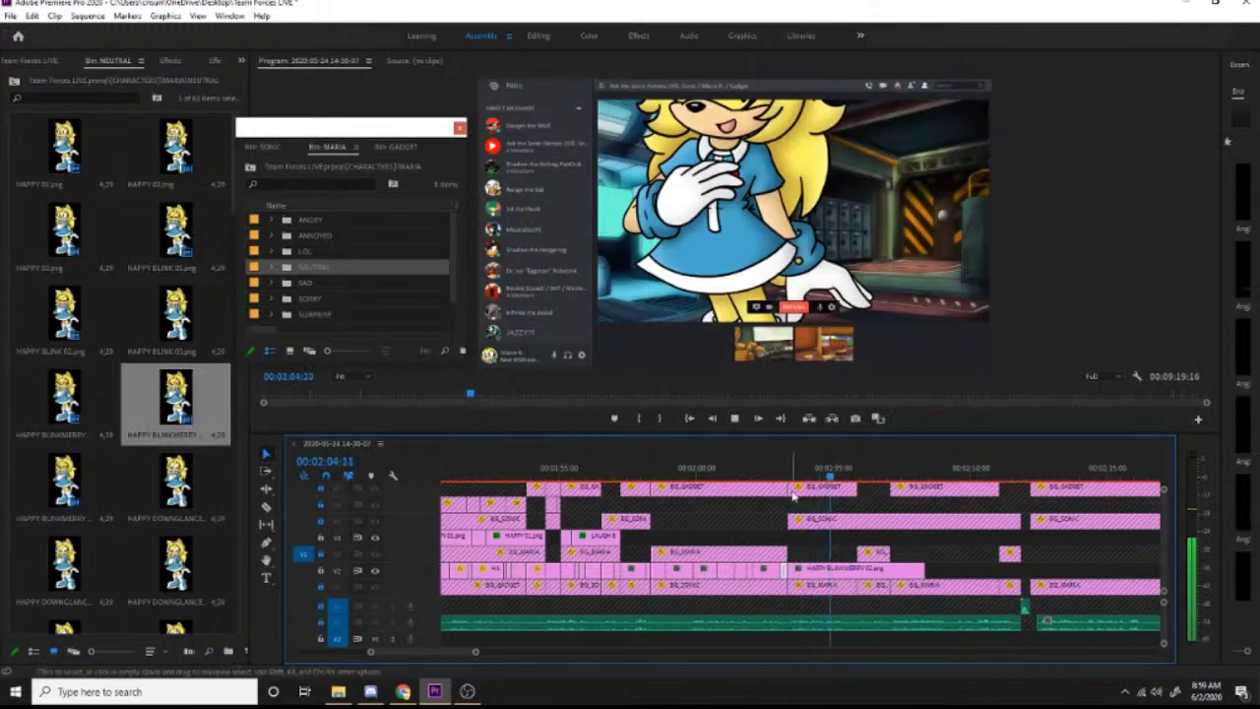
key("space")
left_click(802, 474)
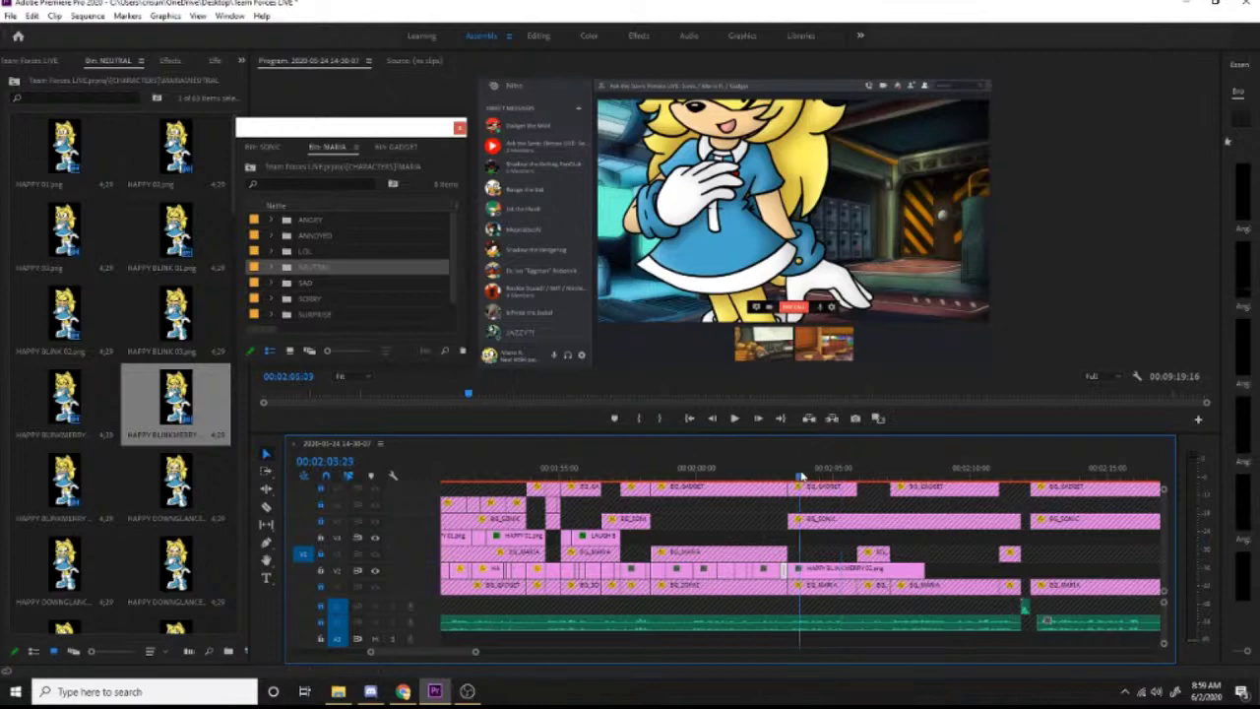
key("space")
left_click(736, 417)
Step: Open Maria's LOL bin and overlay two successive LAUGH BLINKMERRY images on V2, starting at about 00:02:04:25
double_click(293, 252)
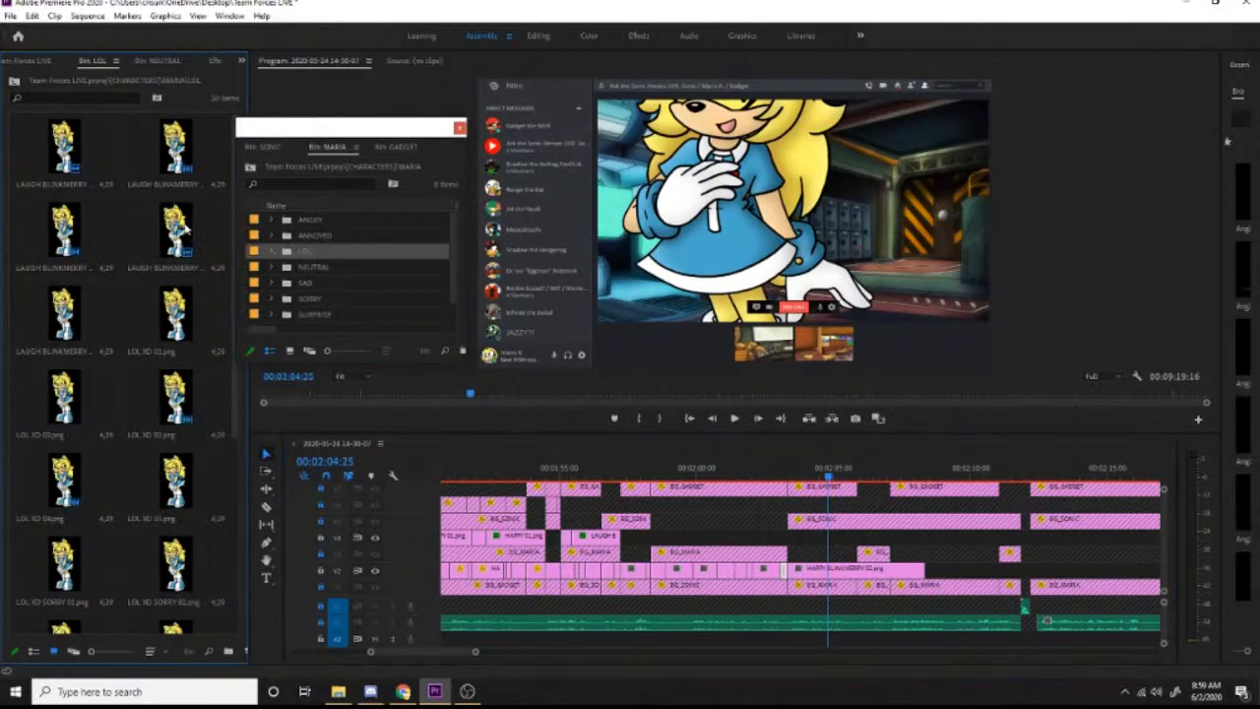
left_click_drag(184, 228, 835, 571)
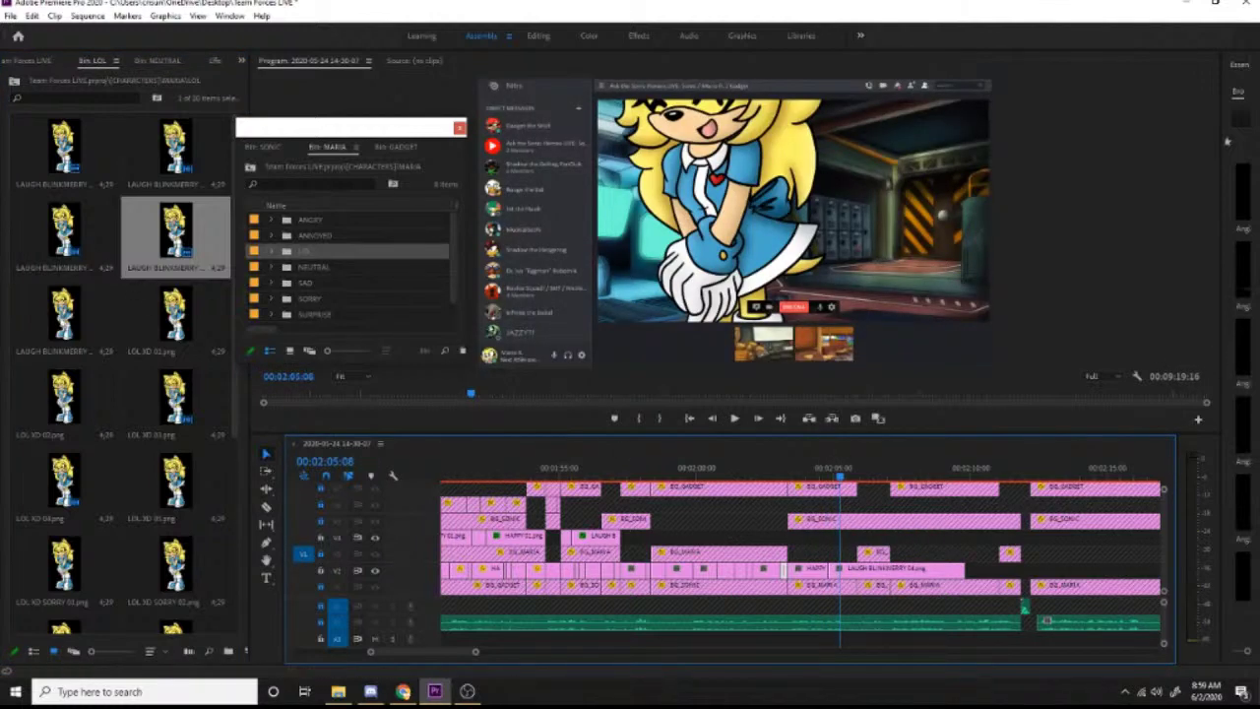
left_click_drag(64, 315, 852, 569)
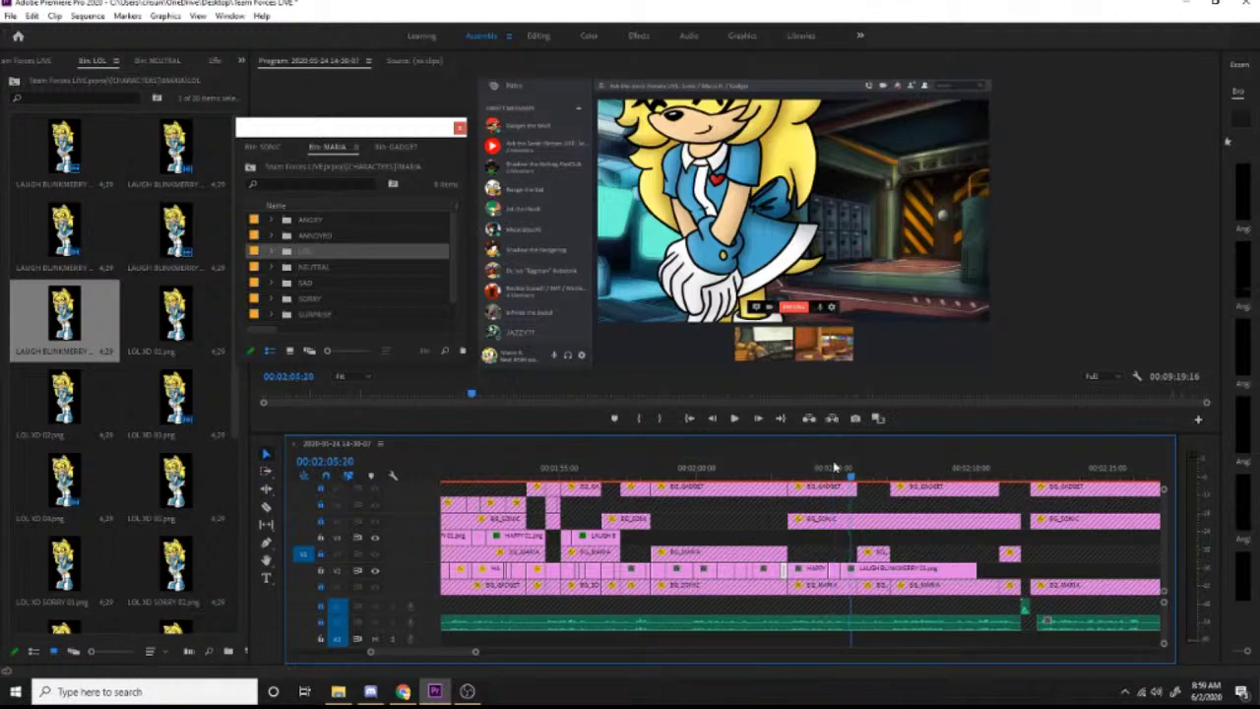
Step: Add further LAUGH BLINKMERRY images on V2, delete the excess past the cut to Gadget's background, and play on into that scene
mouse_move(835, 468)
left_mouse_down()
mouse_move(818, 468)
mouse_move(844, 468)
left_mouse_up()
left_click_drag(175, 231, 852, 576)
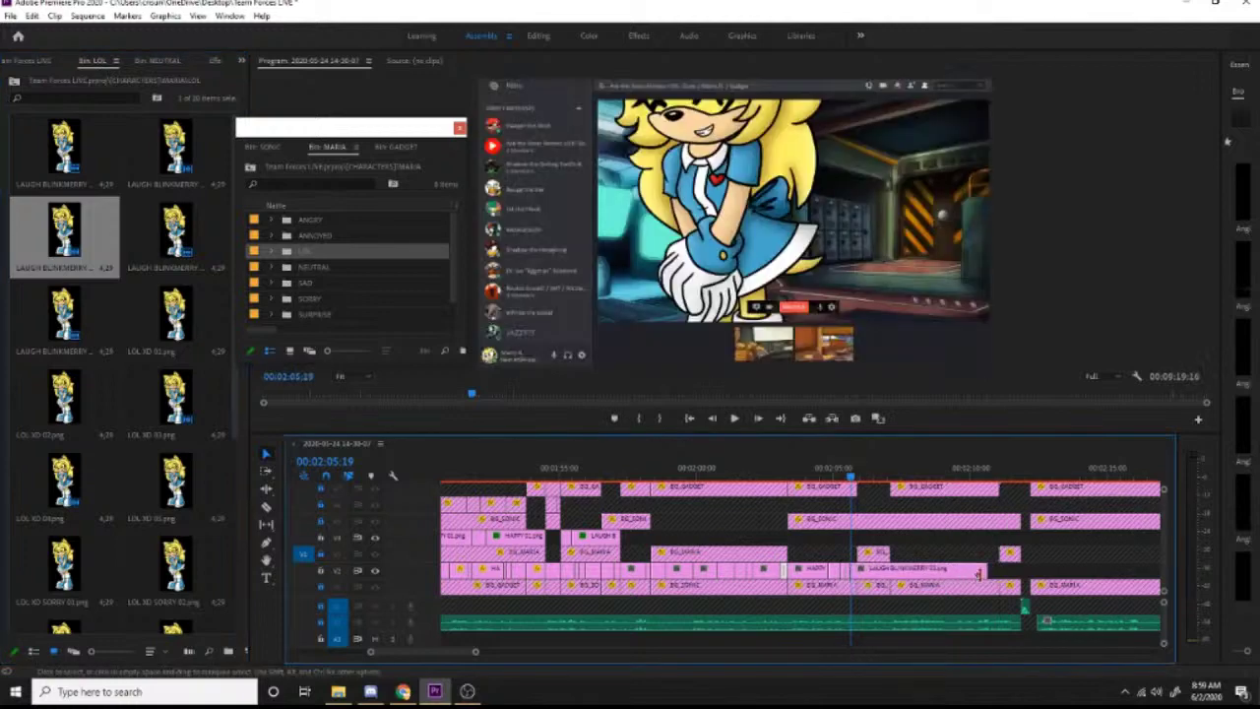
left_click_drag(978, 574, 989, 575)
left_click_drag(856, 572, 866, 547)
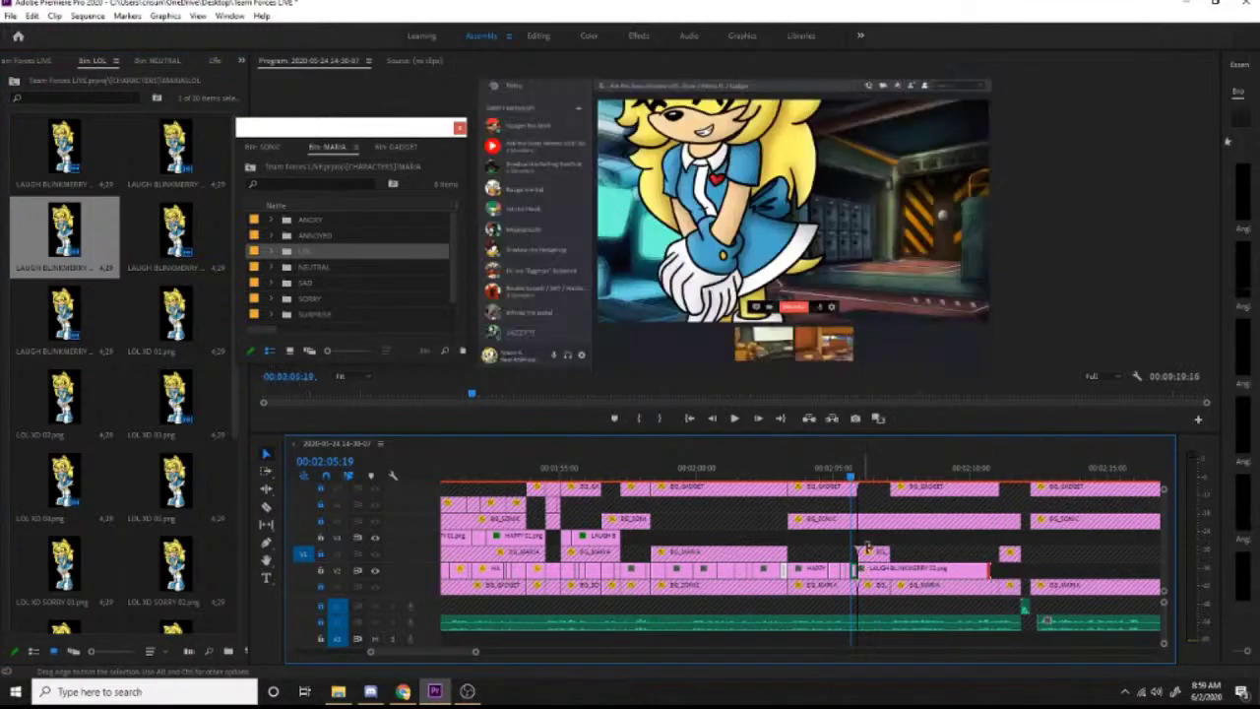
key("Delete")
left_click(830, 468)
key("space")
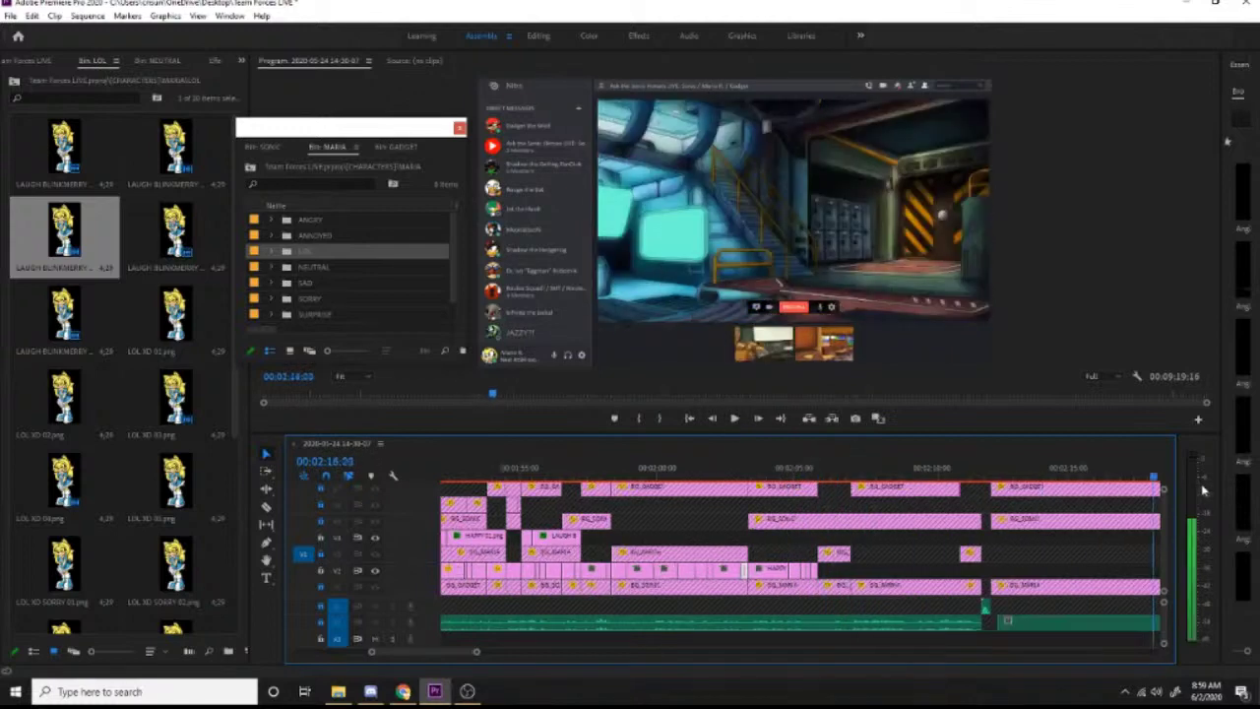
left_click_drag(751, 504, 700, 502)
key("space")
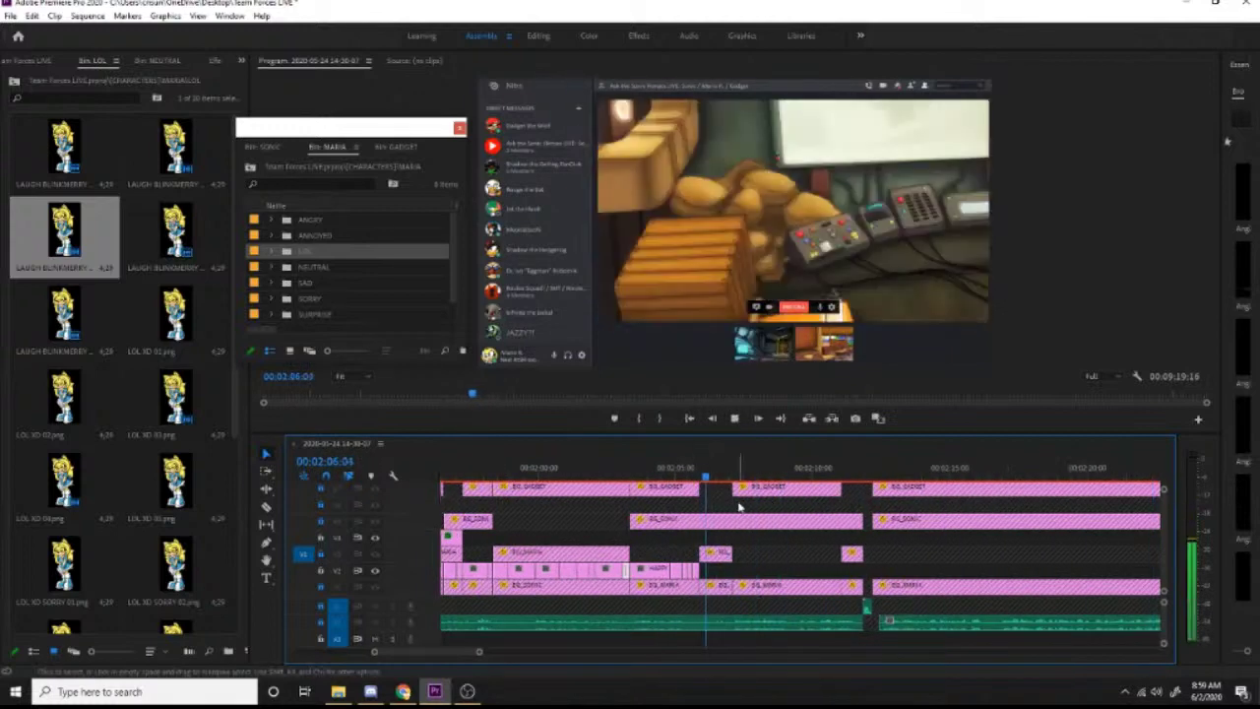
key("space")
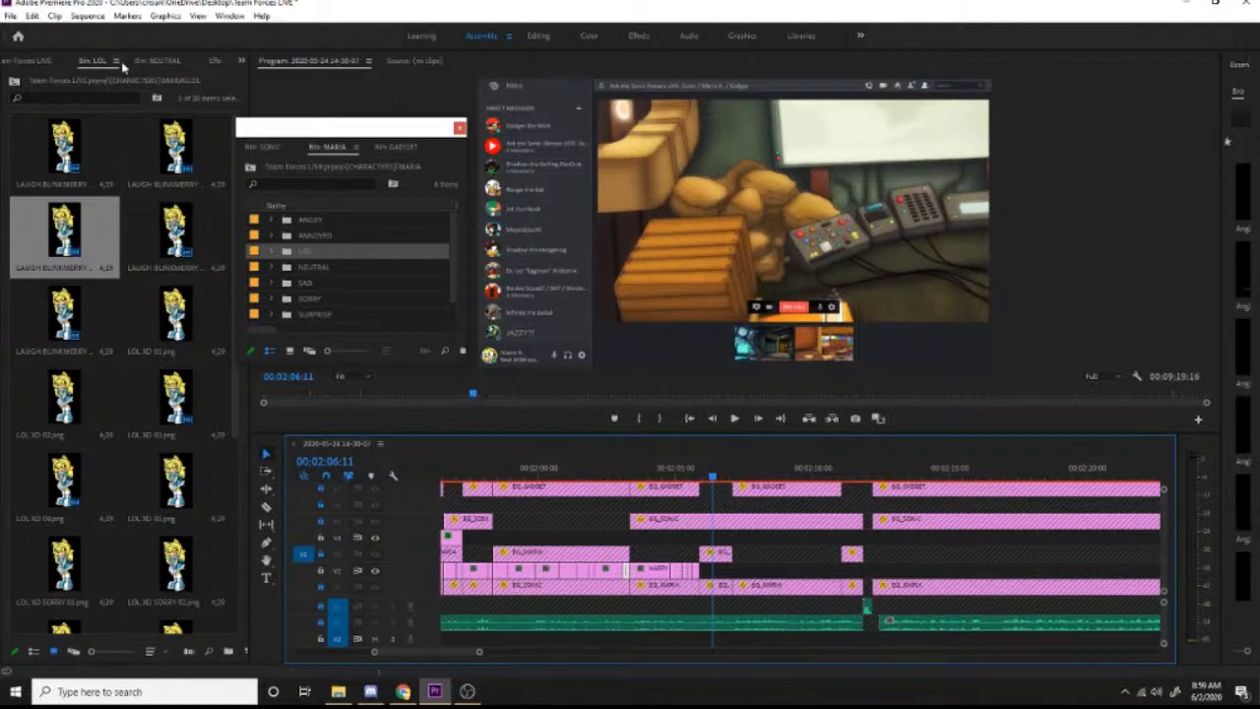
Step: Close Maria's LOL and NEUTRAL bins and open Gadget's NEUTRAL bin
left_click(120, 62)
left_click(148, 64)
left_click(134, 61)
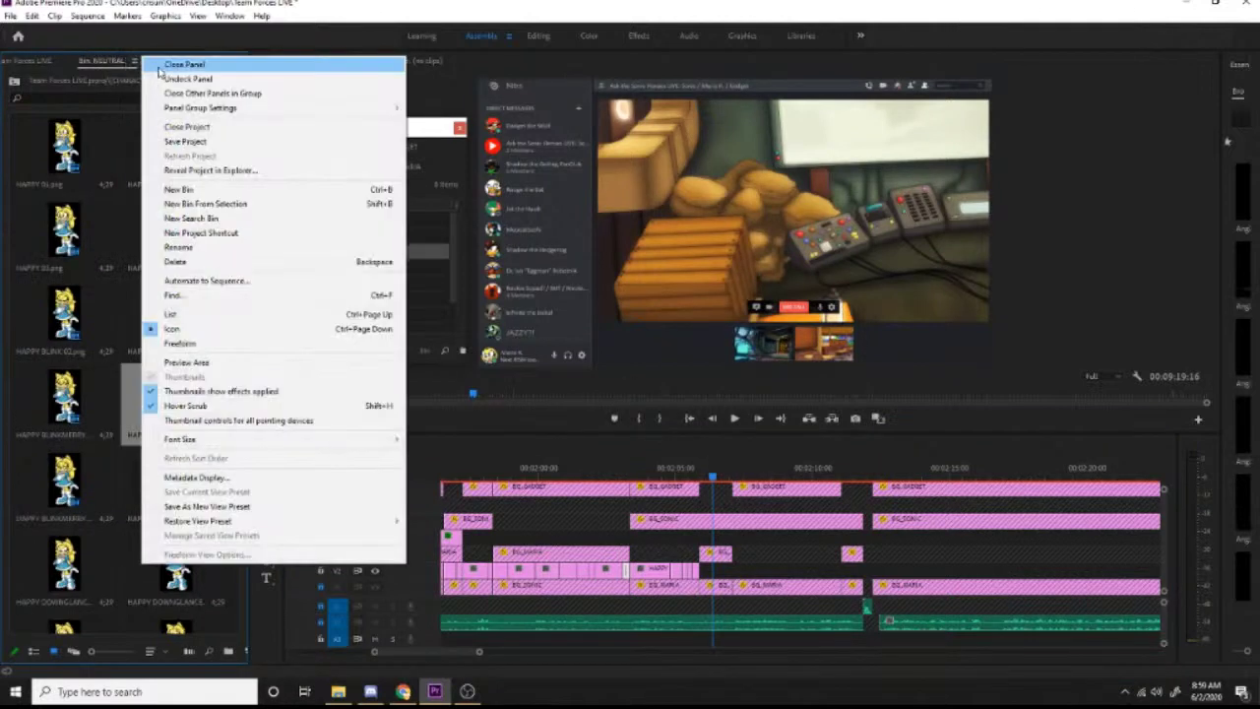
left_click(158, 67)
left_click(395, 147)
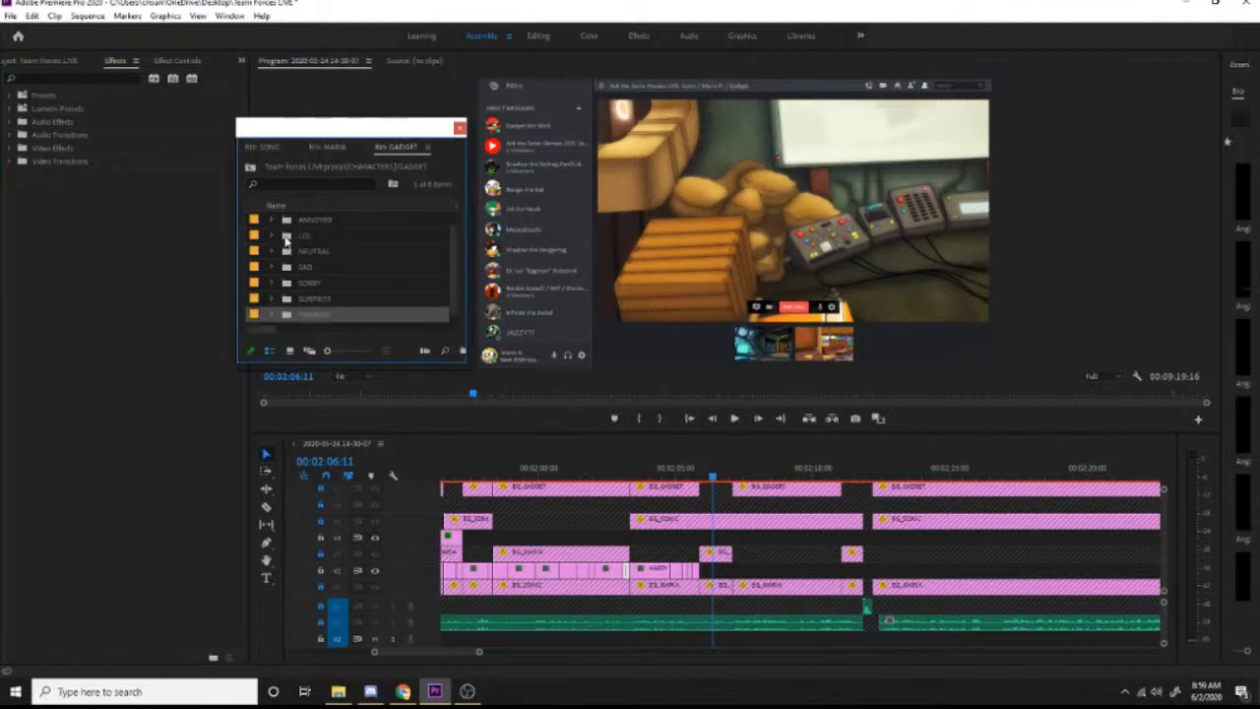
double_click(287, 252)
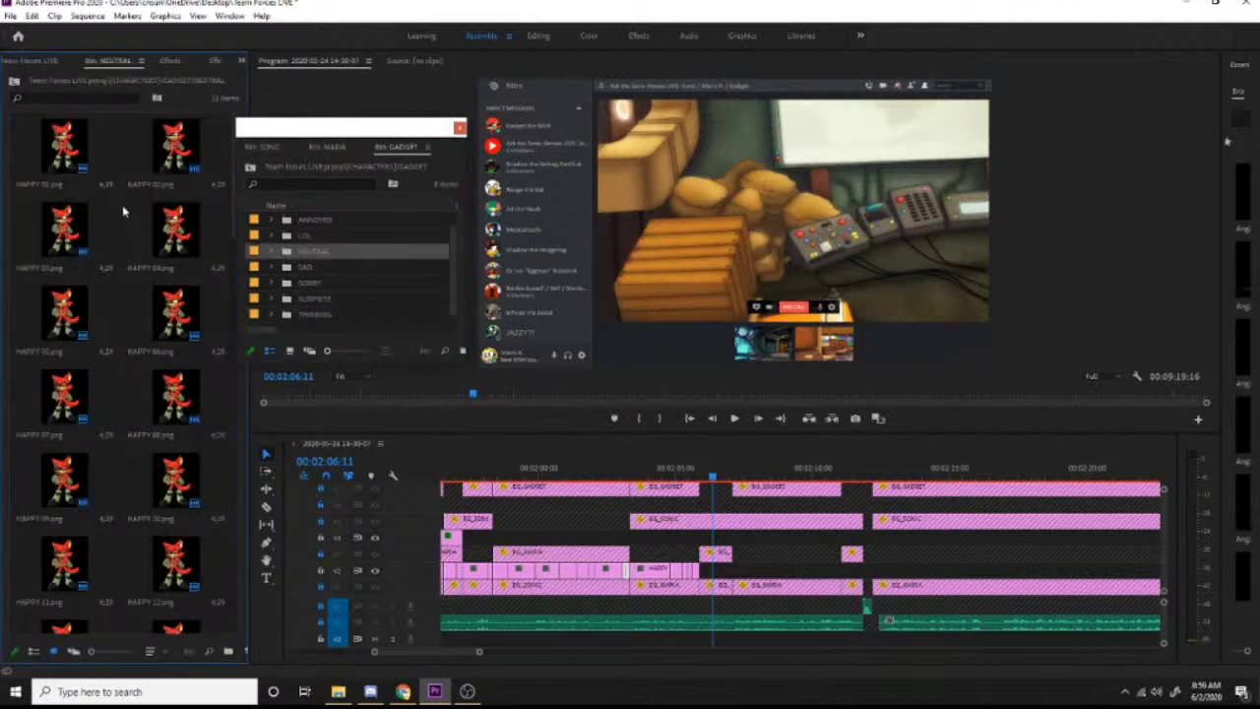
Step: Place Gadget's HAPPY 02.png on V2 at the start of his full-screen background and play it back
left_click_drag(174, 149, 707, 576)
left_click(704, 474)
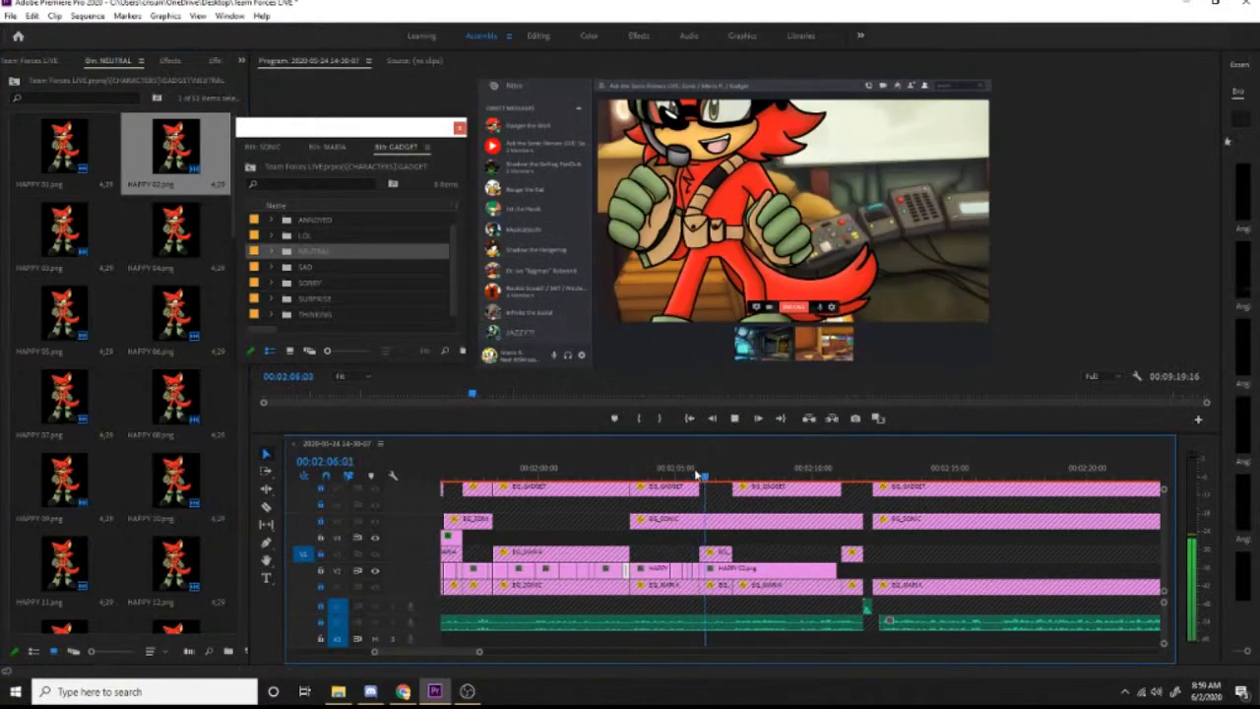
key("space")
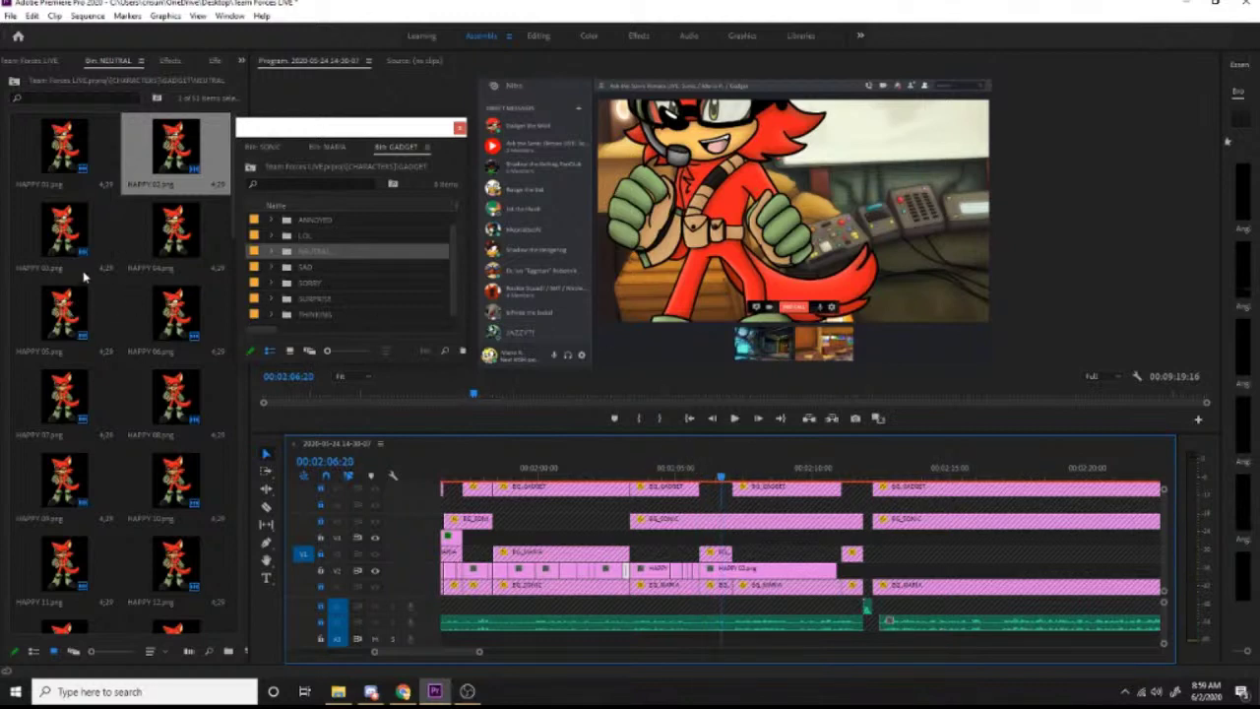
Step: Overlay Gadget's HAPPY 03.png and HAPPY 05.png in succession on V2 after HAPPY 02.png and play the result
left_click_drag(80, 248, 730, 580)
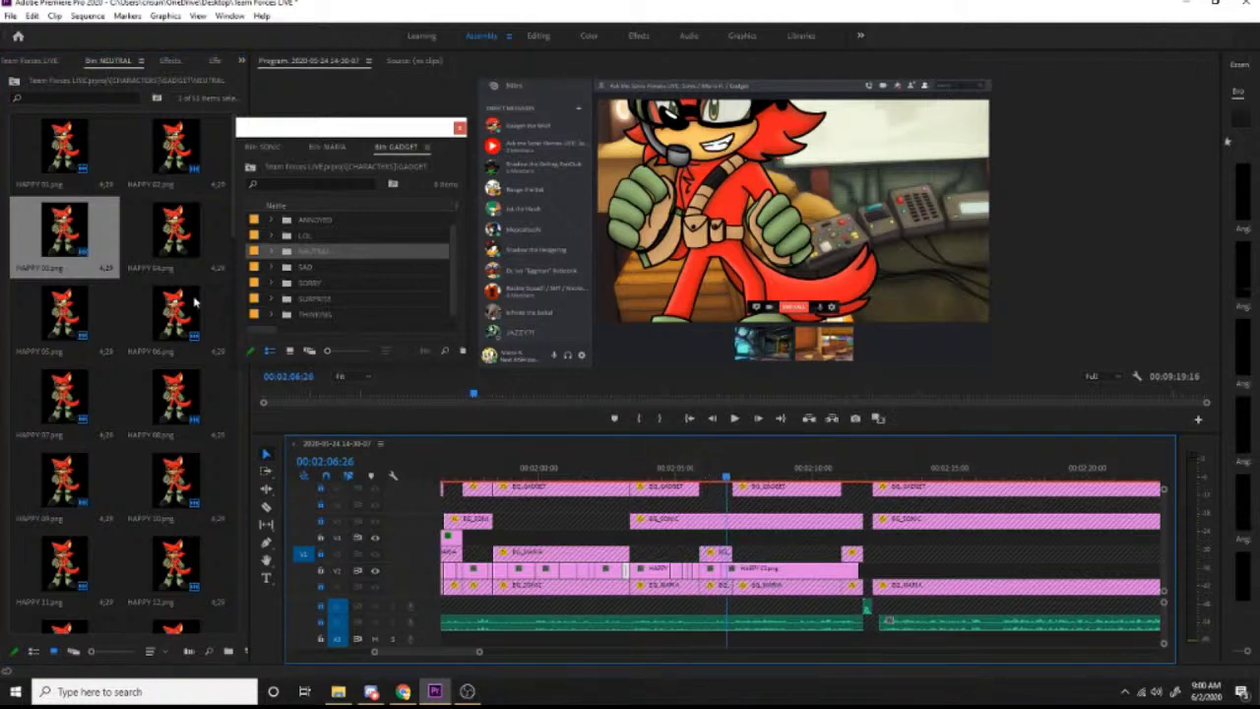
left_click_drag(76, 316, 736, 571)
key("space")
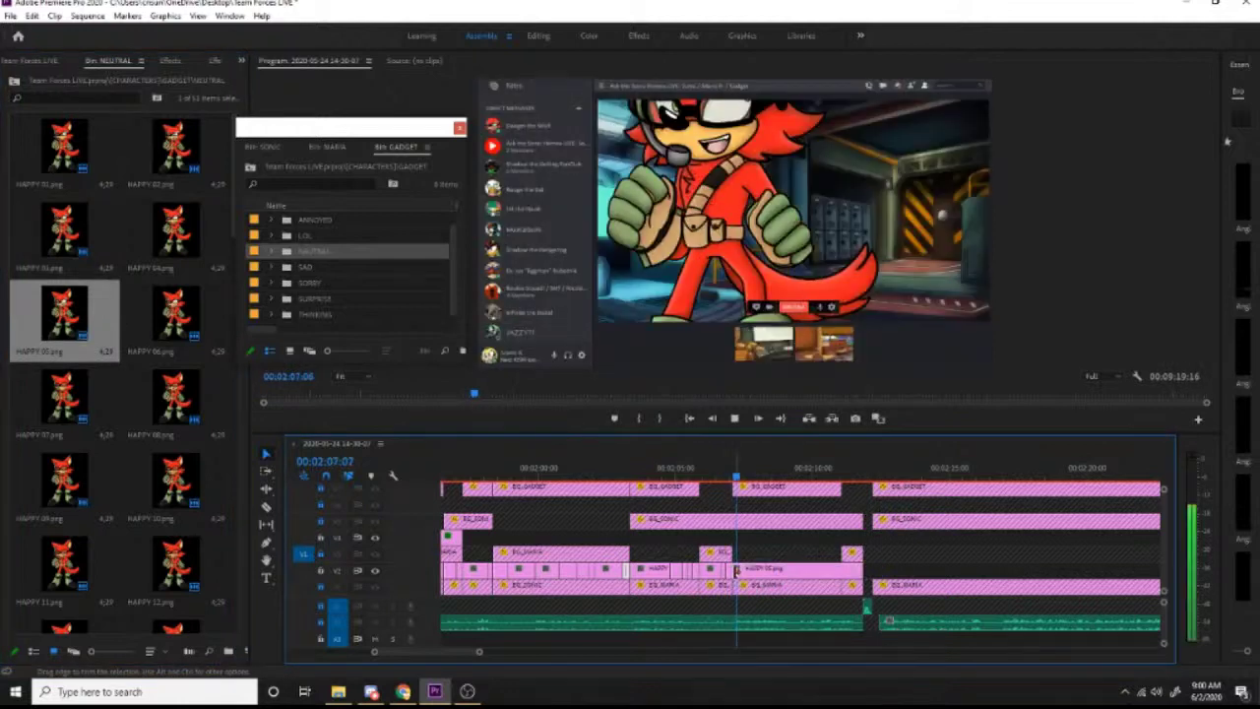
Step: Remove the part of Gadget's last V2 clip that runs past his background and play across the cut
left_click(793, 578)
left_click_drag(862, 570, 731, 571)
left_click(727, 471)
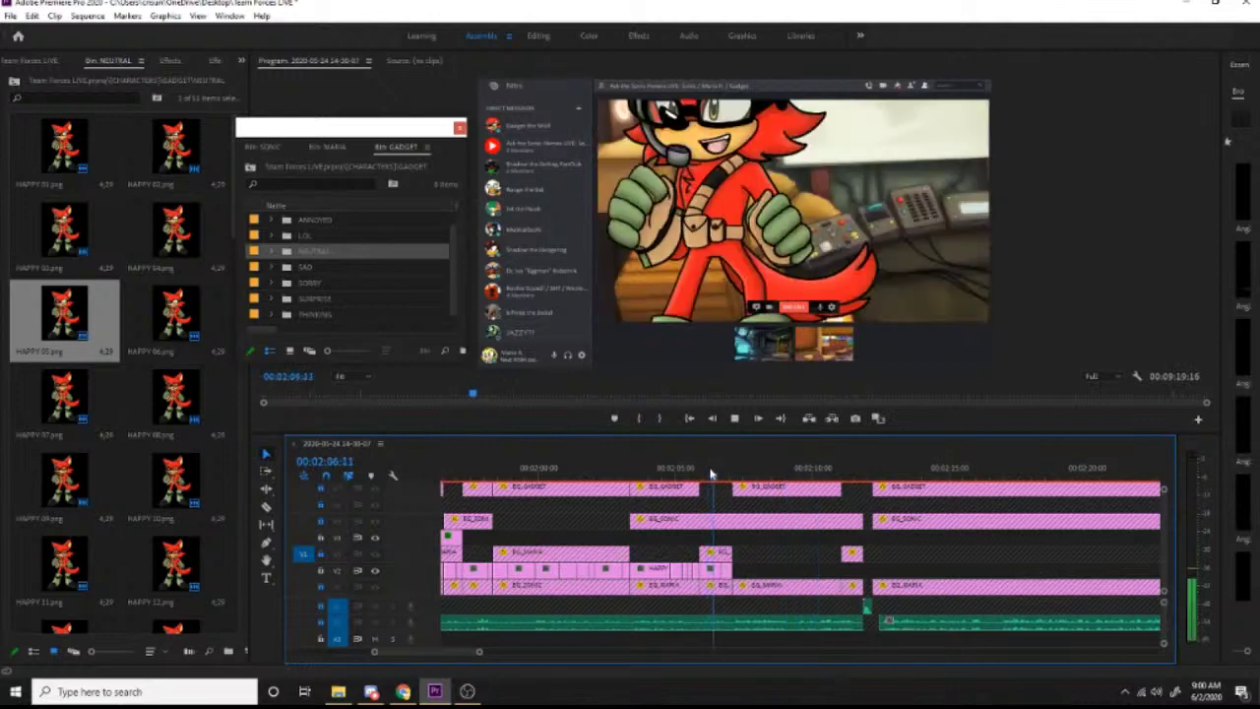
key("space")
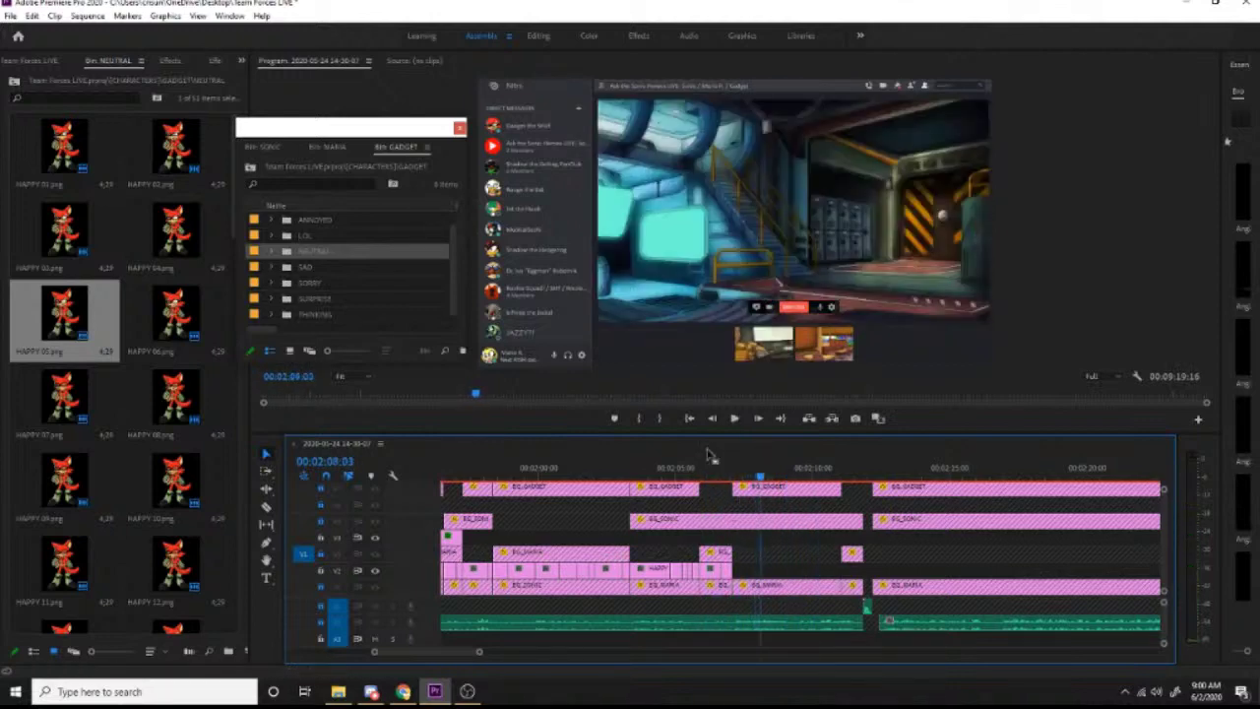
Step: Open Maria's LOL bin, place the LAUGH BLINKMERRY 04.png image on V2 right after Gadget's clips, and preview the section
left_click(327, 148)
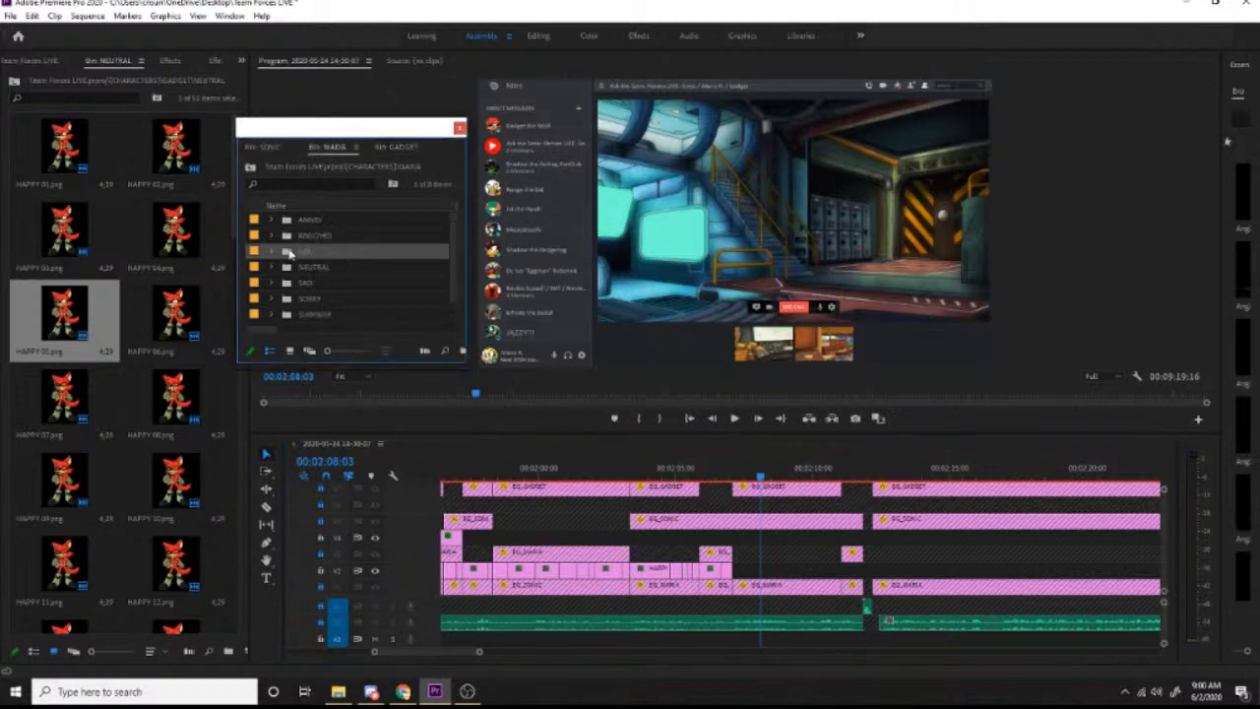
double_click(290, 254)
left_click_drag(175, 231, 748, 572)
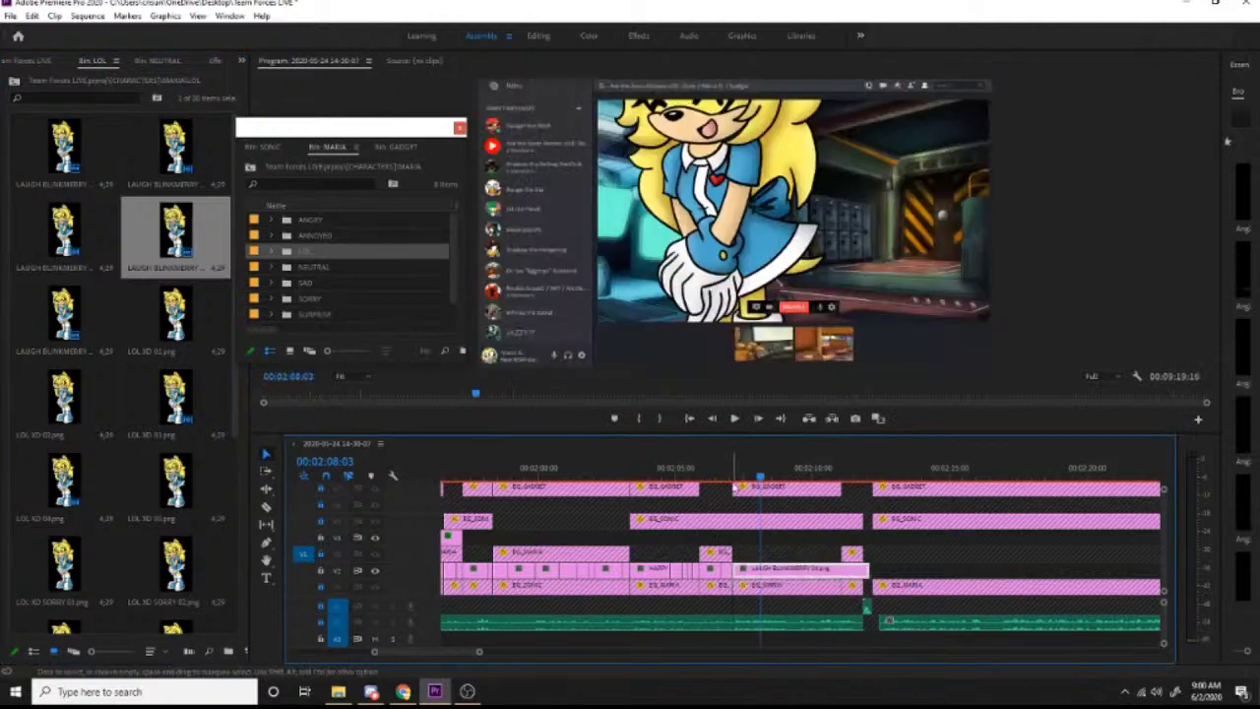
left_click(727, 470)
key("space")
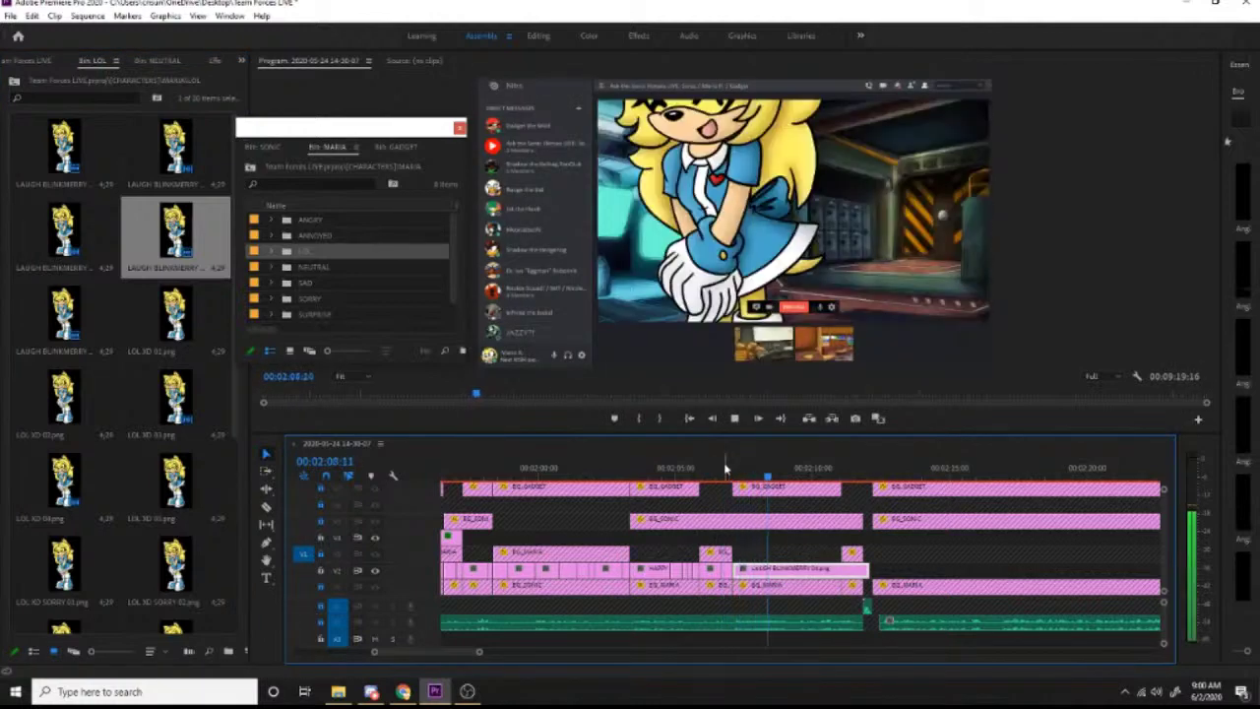
key("space")
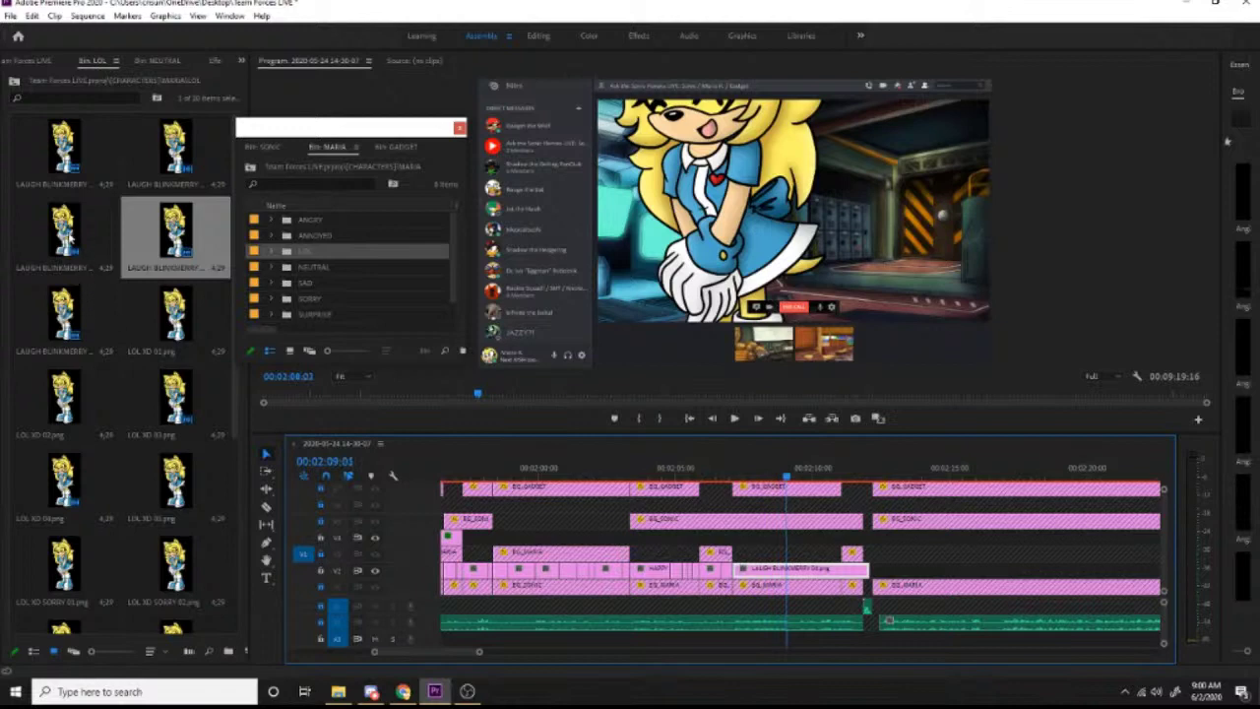
Step: Overlay LAUGH BLINKMERRY 01.png on V2 at 00:02:09:02 and play it back
left_click_drag(76, 148, 784, 572)
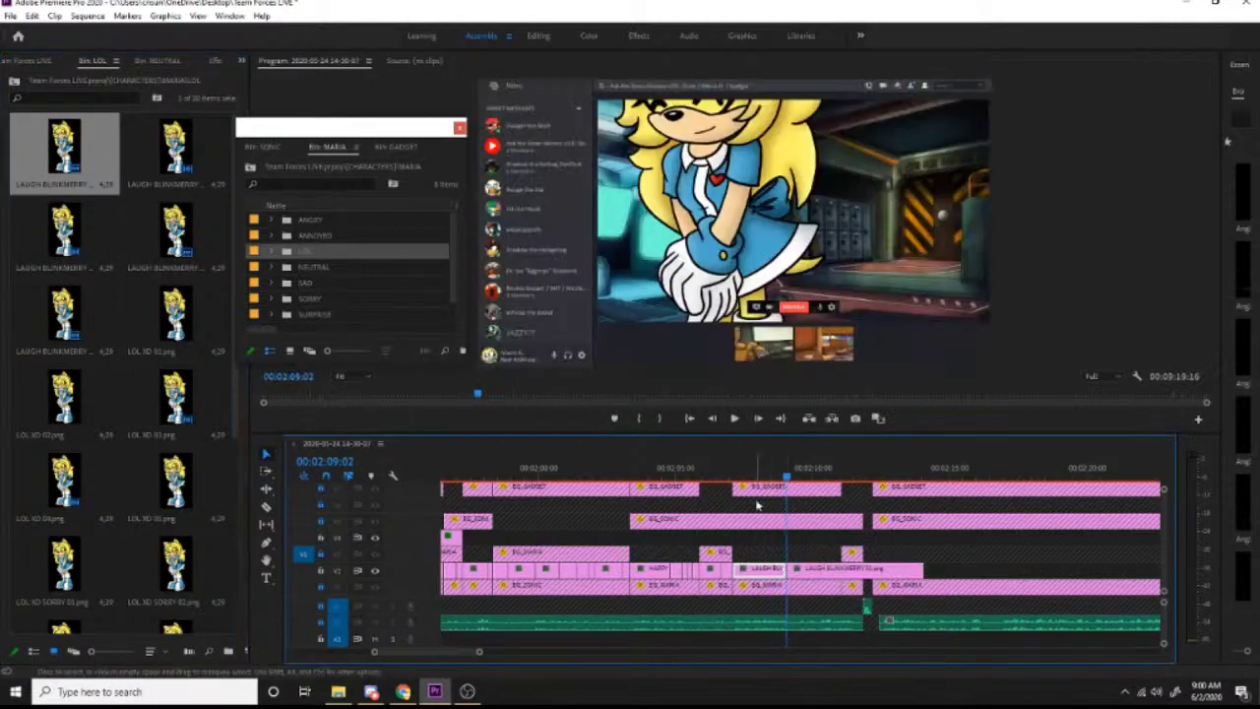
left_click(776, 475)
key("space")
key("space")
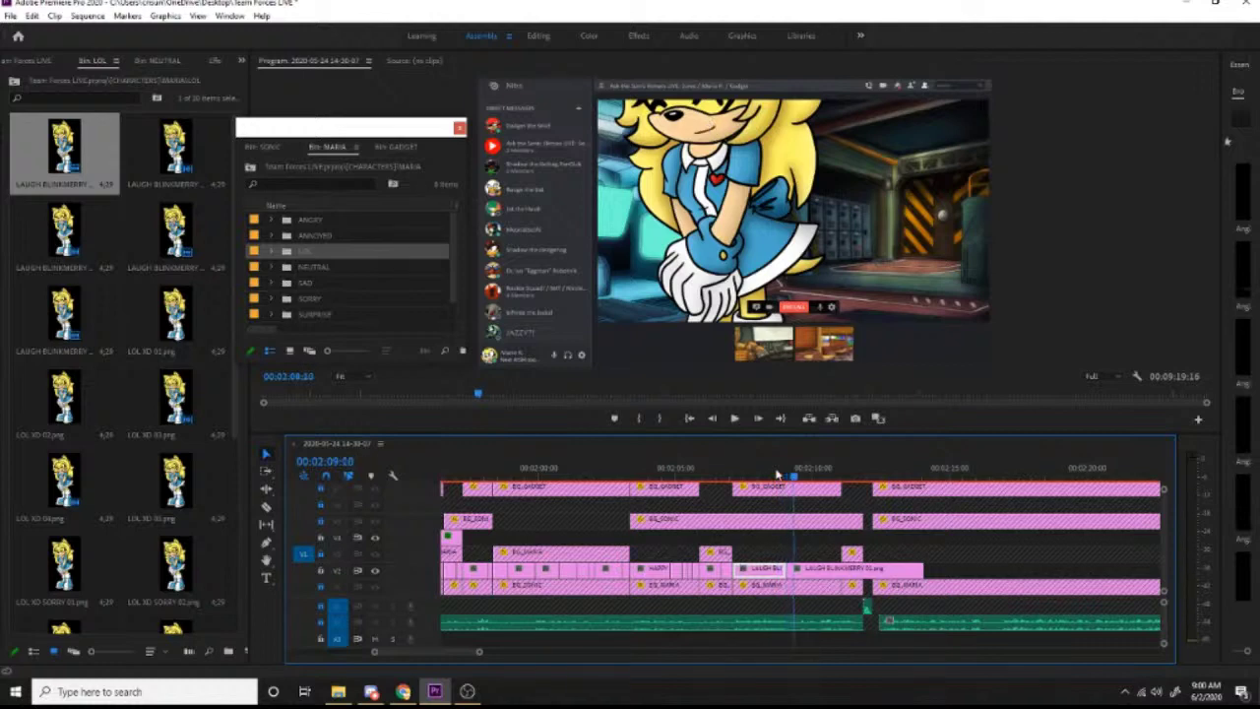
Step: Overlay LAUGH BLINKMERRY 03.png at about 00:02:09:08 on V2, add LAUGH BLINKMERRY 04.png shortly after it, and play the section
left_click_drag(64, 231, 832, 573)
left_click(793, 476)
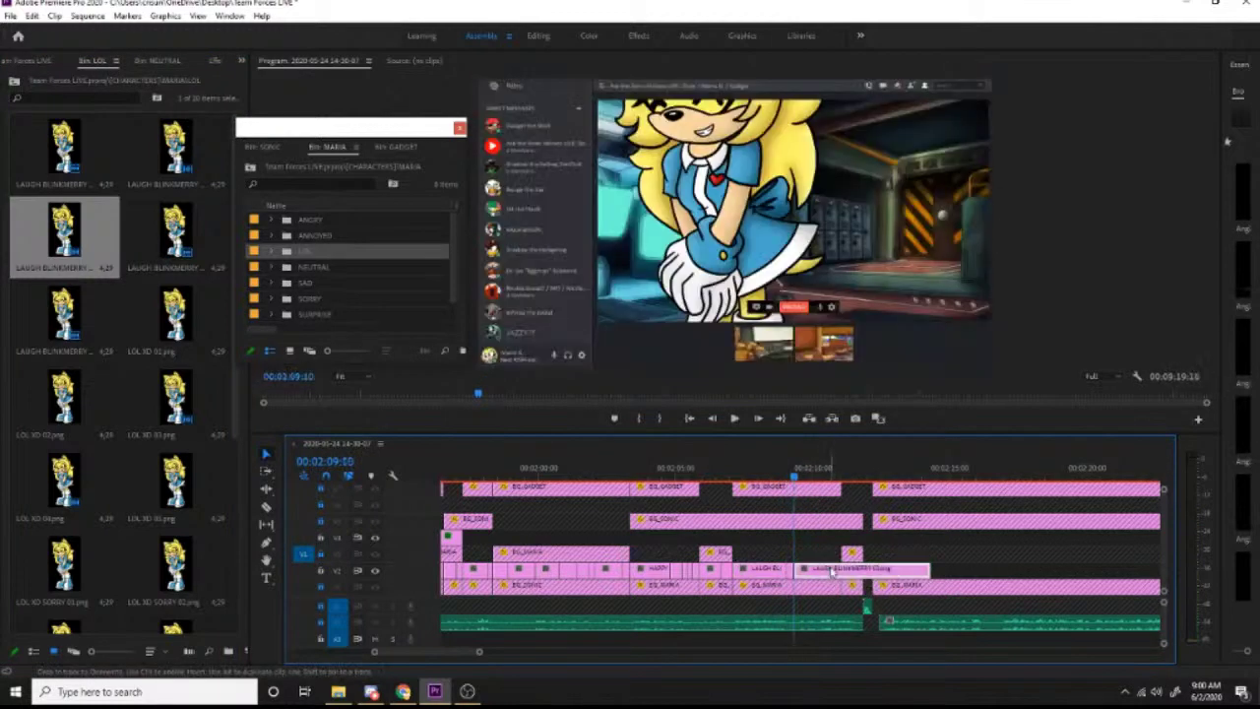
key("space")
key("space")
left_click_drag(152, 235, 805, 572)
key("space")
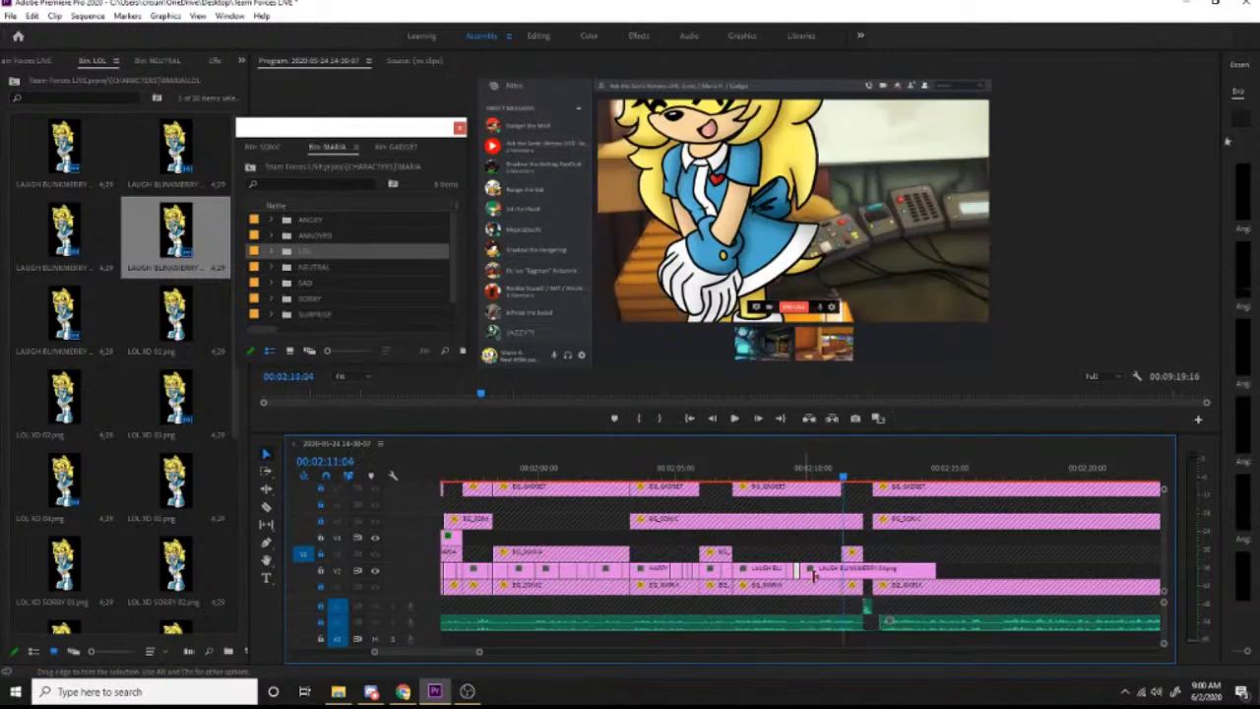
Step: Try LAUGH BLINKMERRY 03.png on V2 from about 00:02:11:07, shift its start slightly, and play the section
left_click_drag(813, 474, 842, 480)
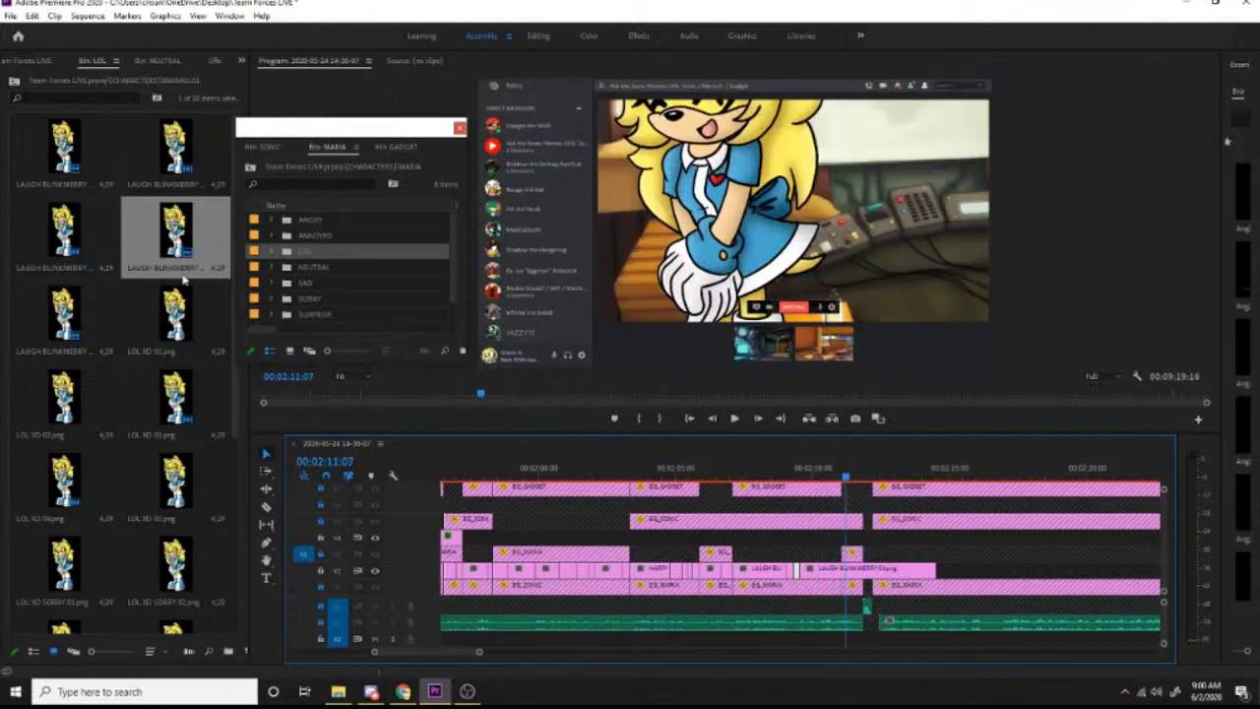
left_click_drag(65, 226, 848, 573)
key("space")
key("space")
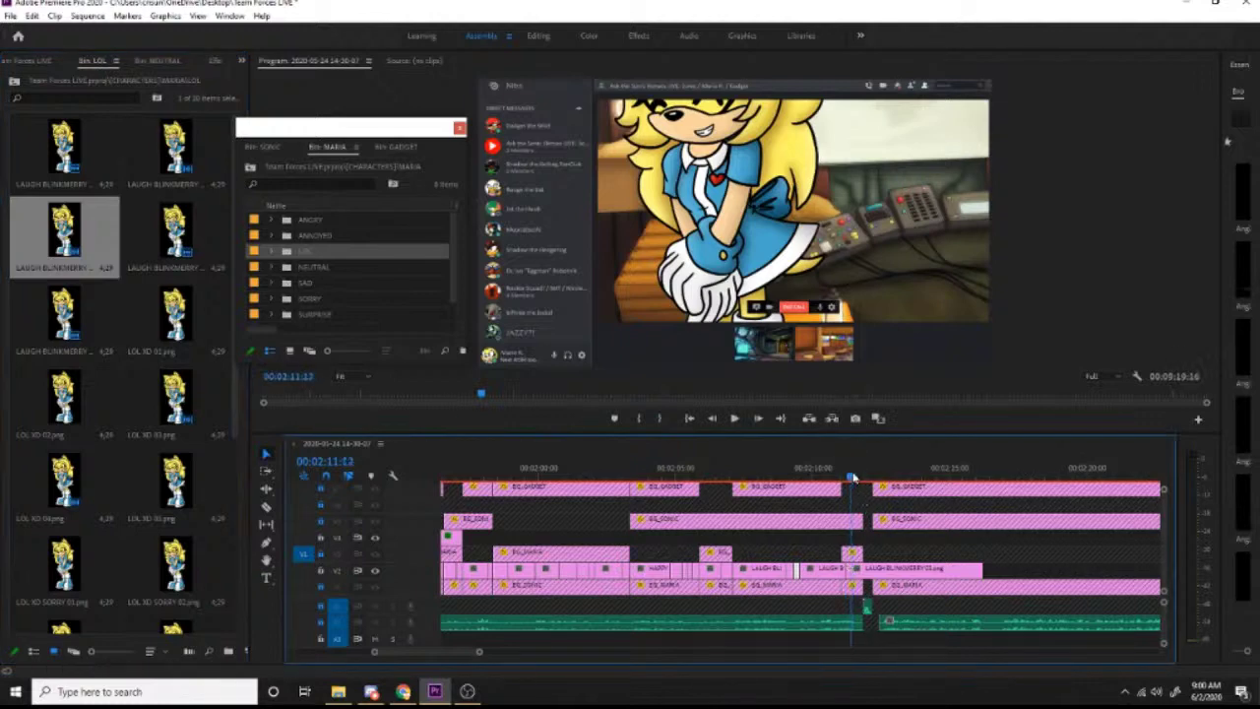
left_click_drag(874, 573, 849, 574)
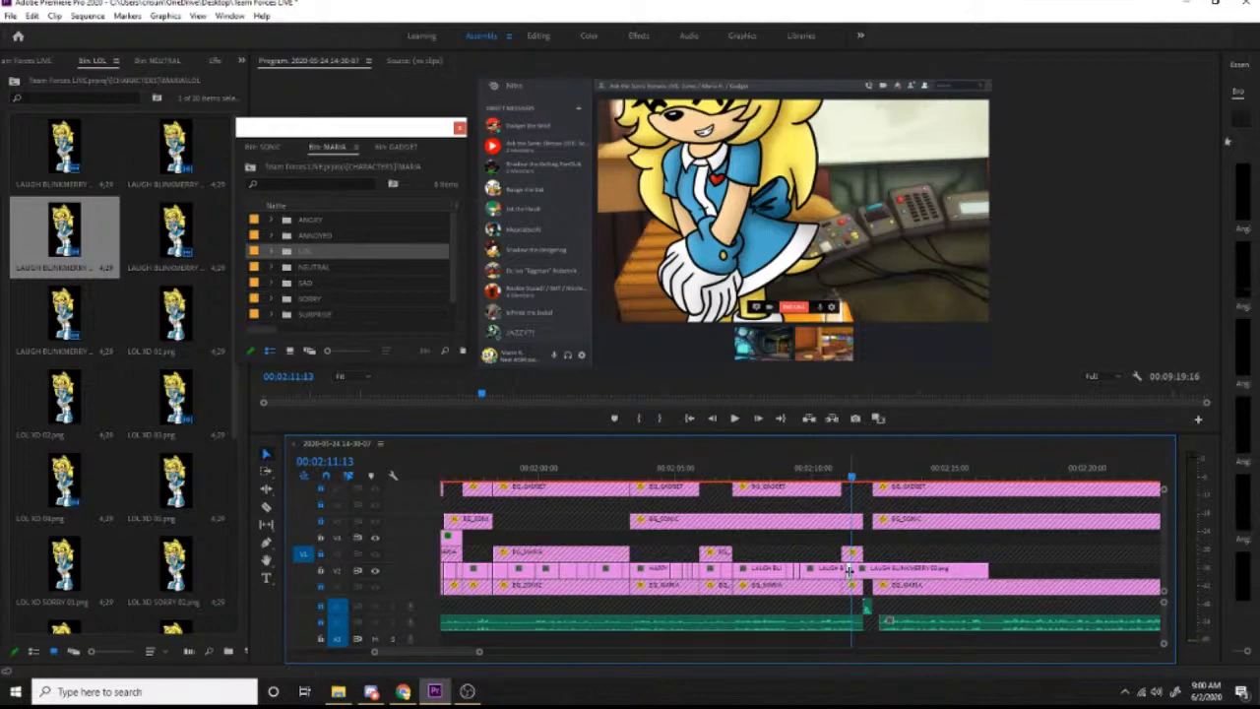
left_click(842, 570)
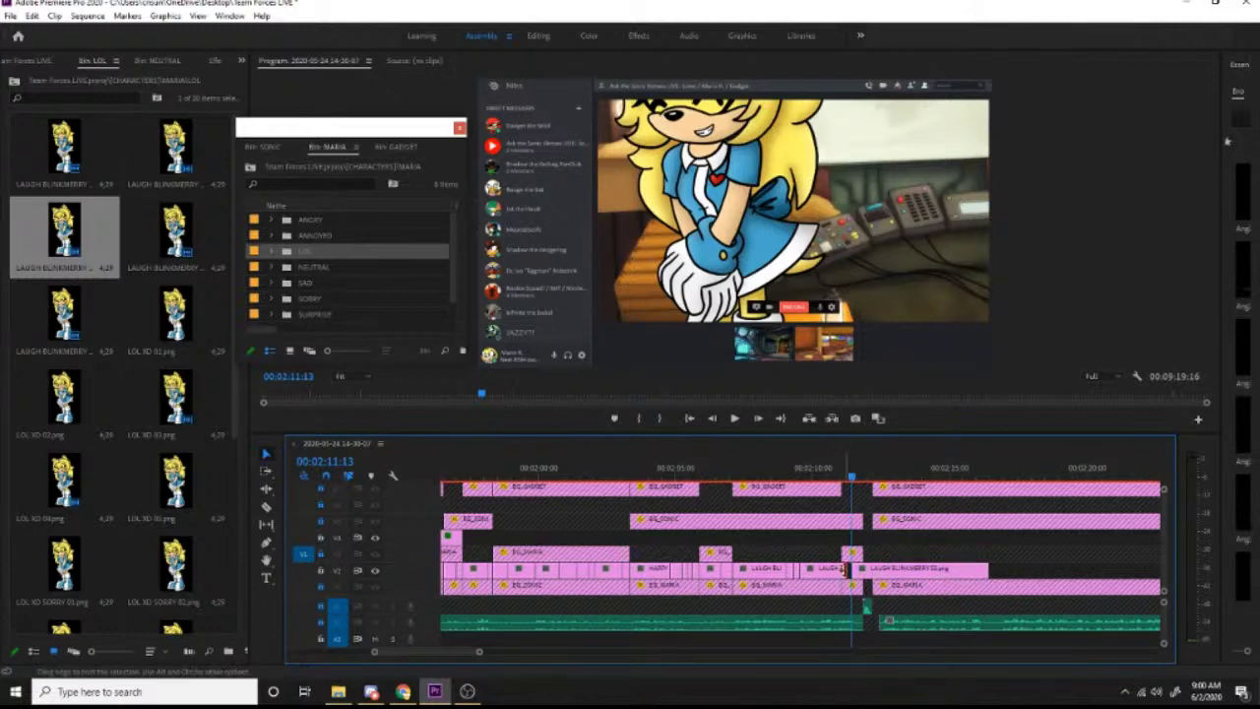
left_click(838, 469)
key("space")
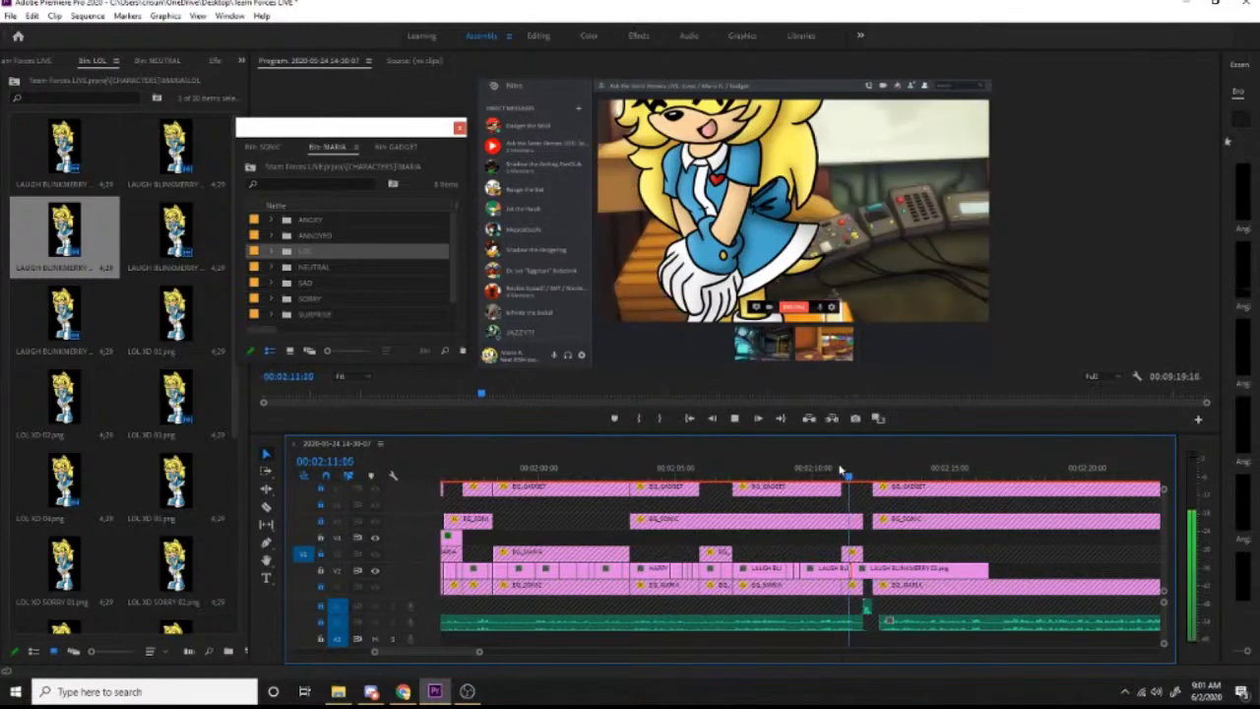
key("space")
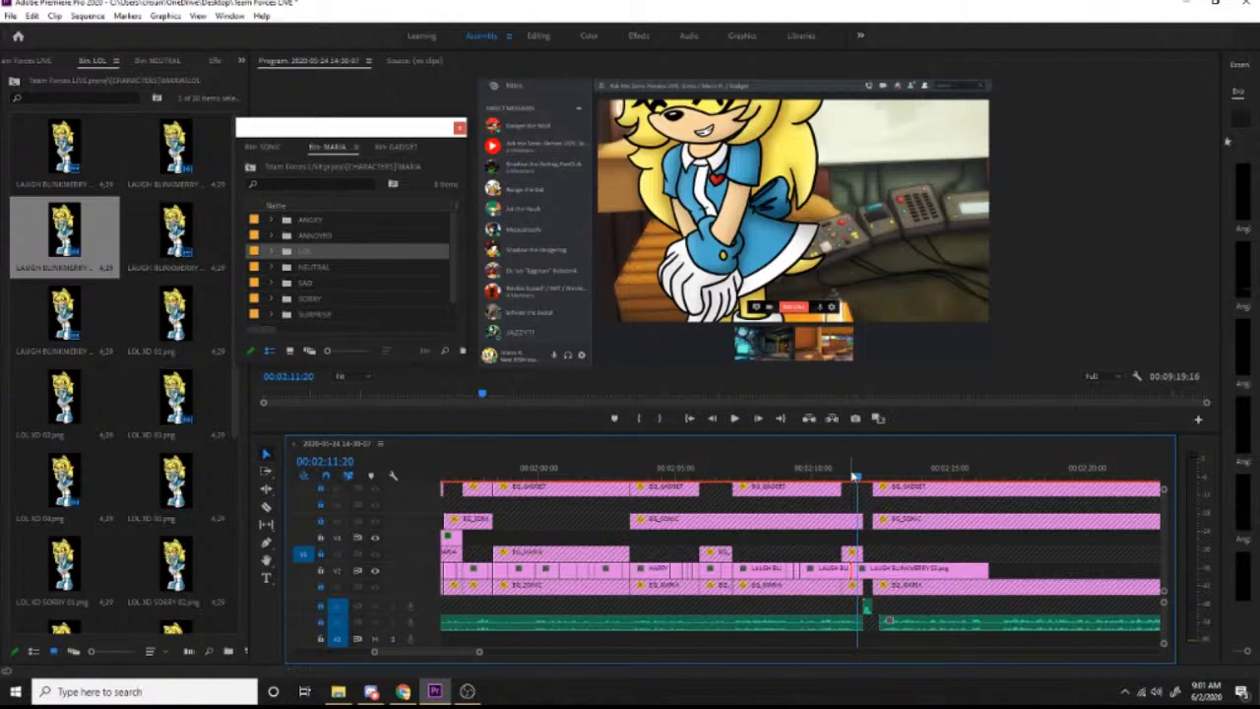
left_click_drag(852, 475, 836, 477)
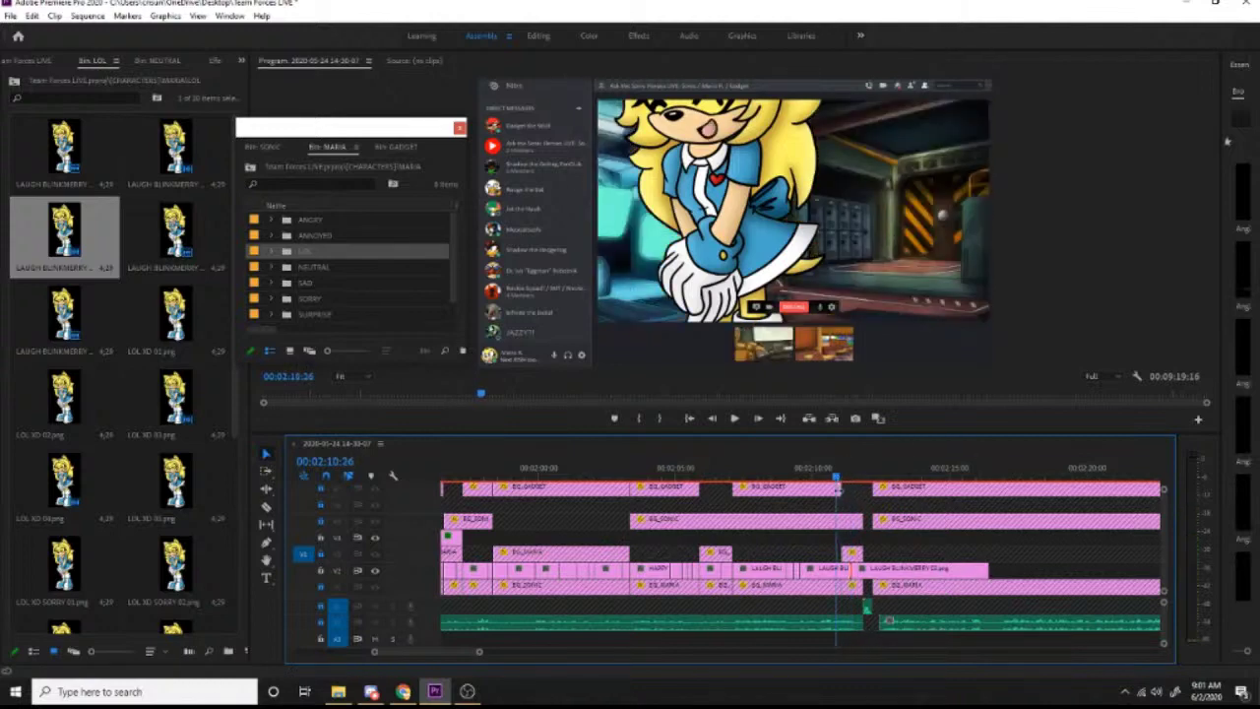
Step: Trim Maria's last V2 laugh clip to the cut to Gadget's background, delete the LAUGH BLINKMERRY 03.png clip after it, and play across the cut
left_click_drag(844, 571, 845, 571)
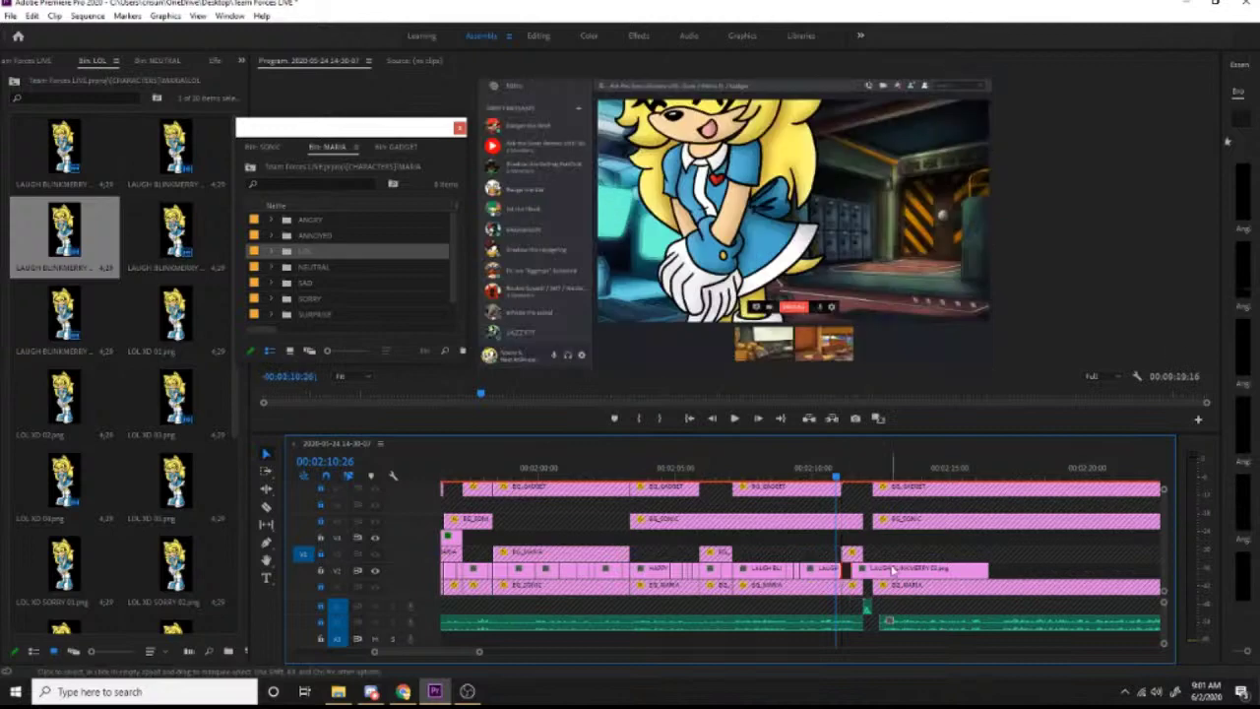
left_click(891, 569)
key("Delete")
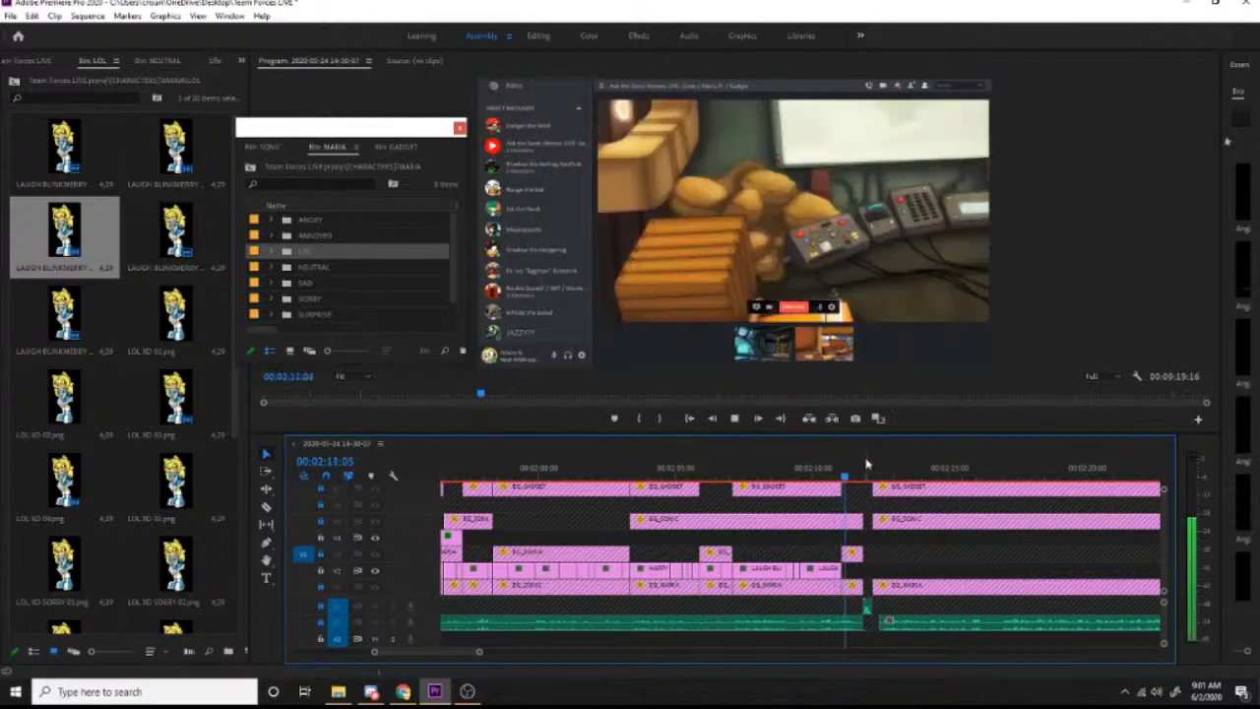
key("Down")
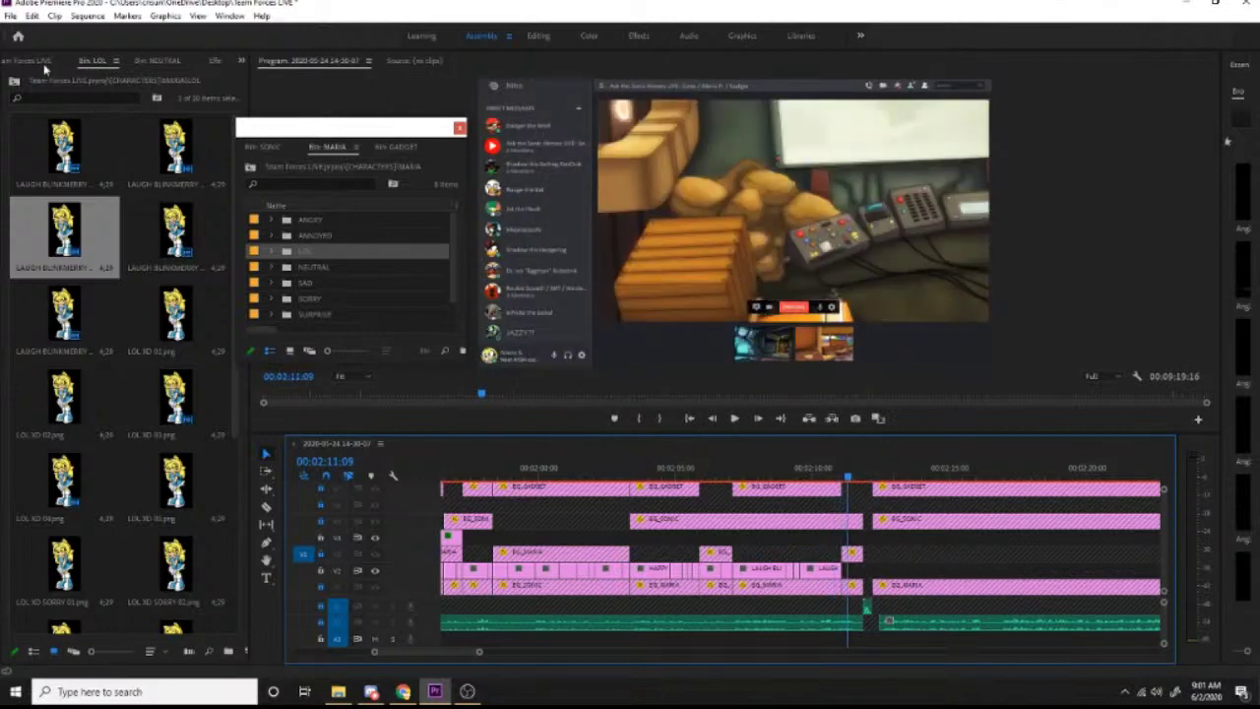
Step: Open Gadget's NEUTRAL bin, place HAPPY 11.png on V2 right after Maria's clips, and play it back
left_click(159, 61)
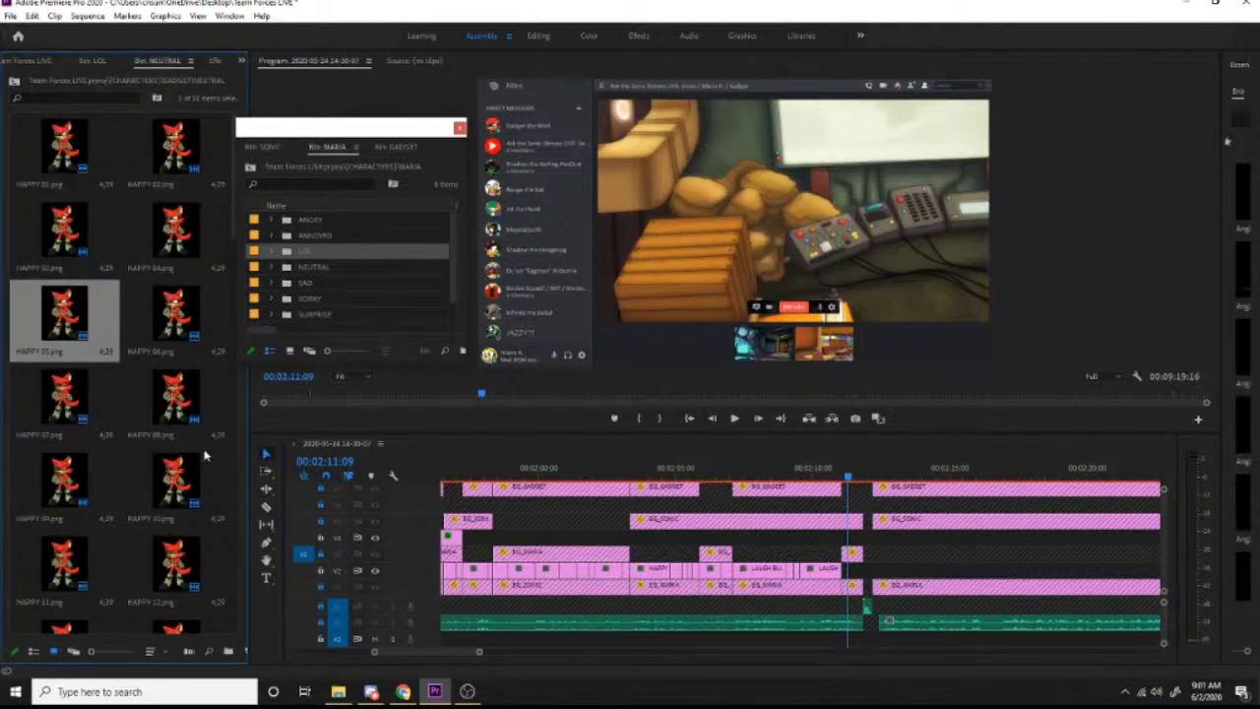
left_click_drag(66, 564, 829, 585)
left_click(835, 477)
key("space")
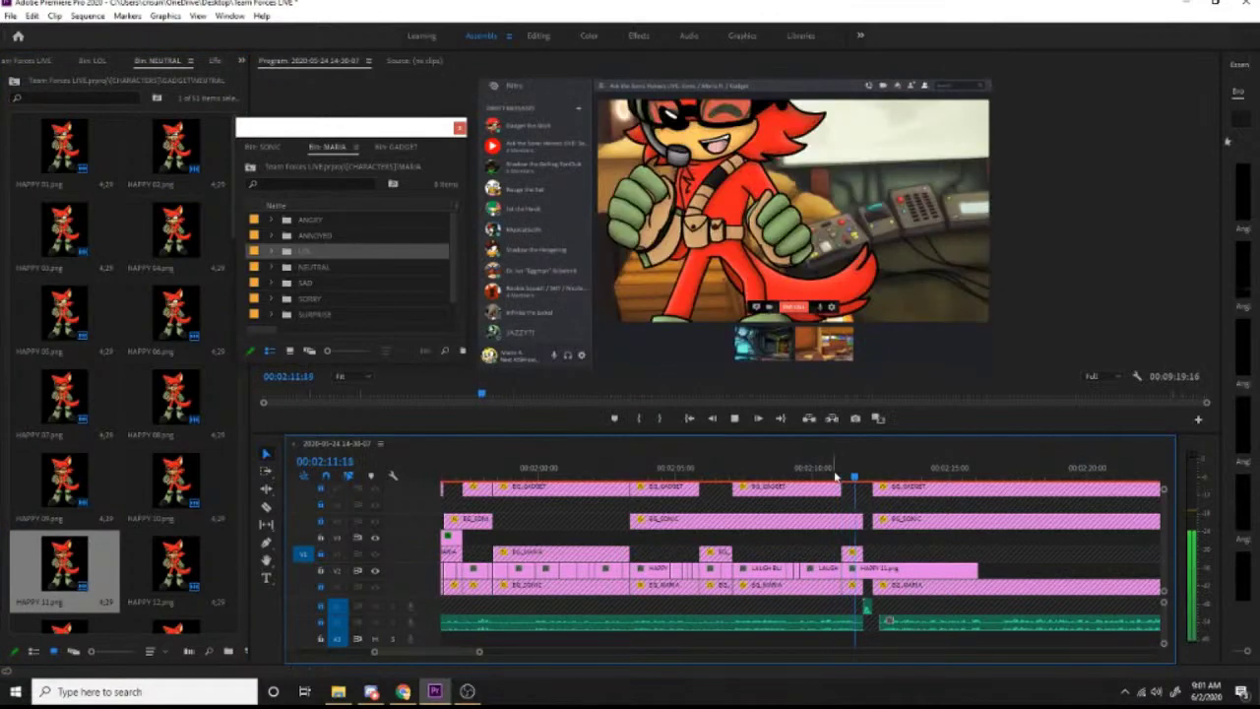
key("space")
left_click(836, 468)
key("space")
key("space")
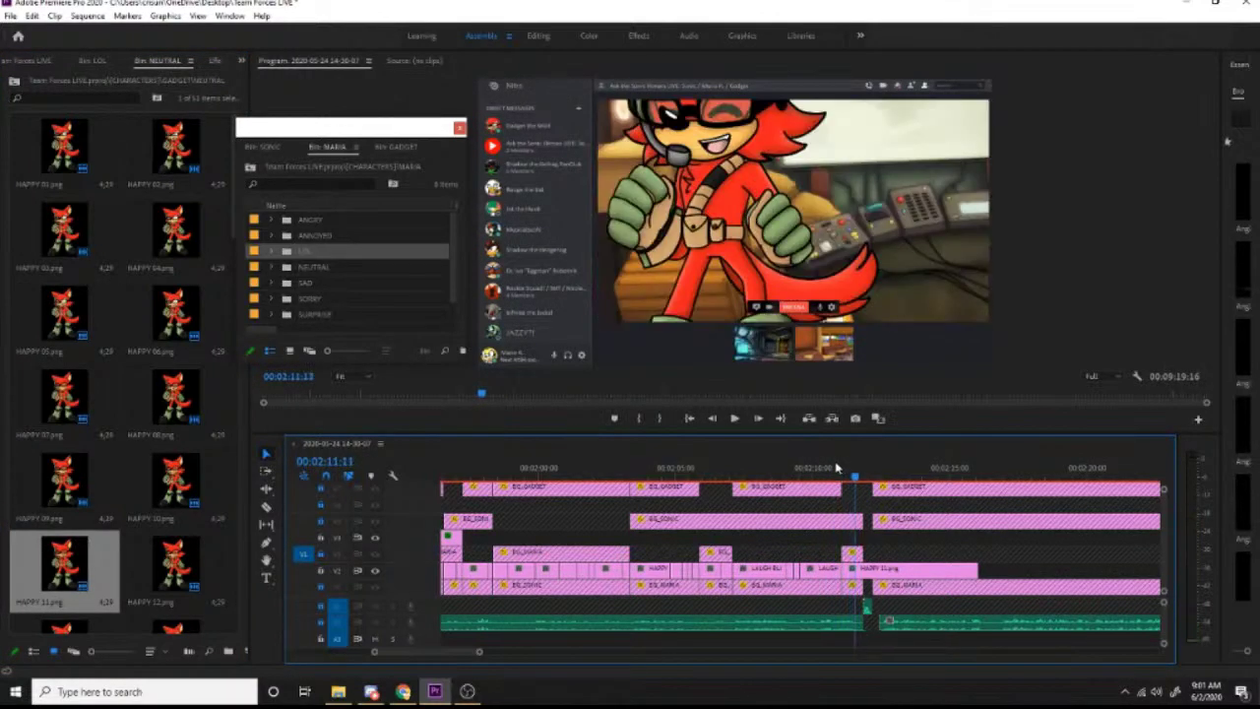
Step: Overlay HAPPY 12.png on V2 shortly after HAPPY 11.png starts, remove the part running past Gadget's background, and play on
left_click_drag(176, 563, 859, 570)
key("Delete")
key("Down")
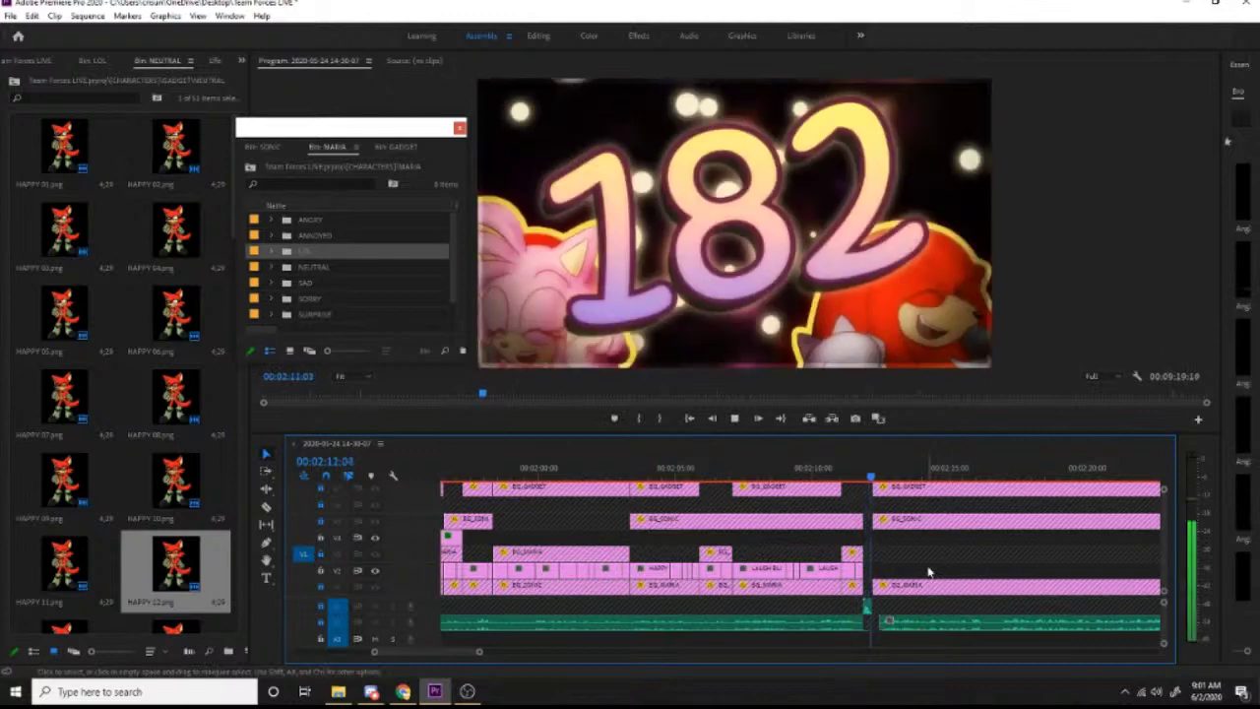
Step: Copy Sonic's V2 clip at 00:01:54:06 and paste its attributes onto all of Sonic's V2 clips in the shot at 00:01:58:22
left_click_drag(718, 475, 497, 487)
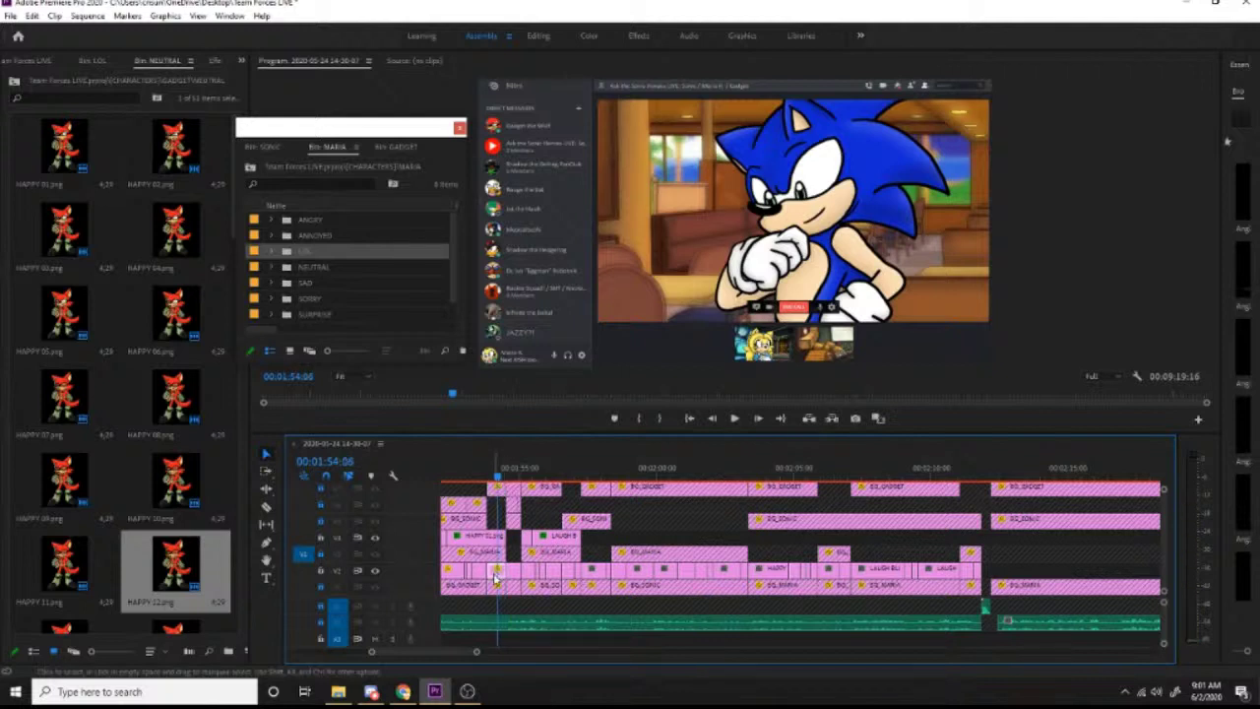
left_click(533, 477)
left_click_drag(533, 477, 622, 480)
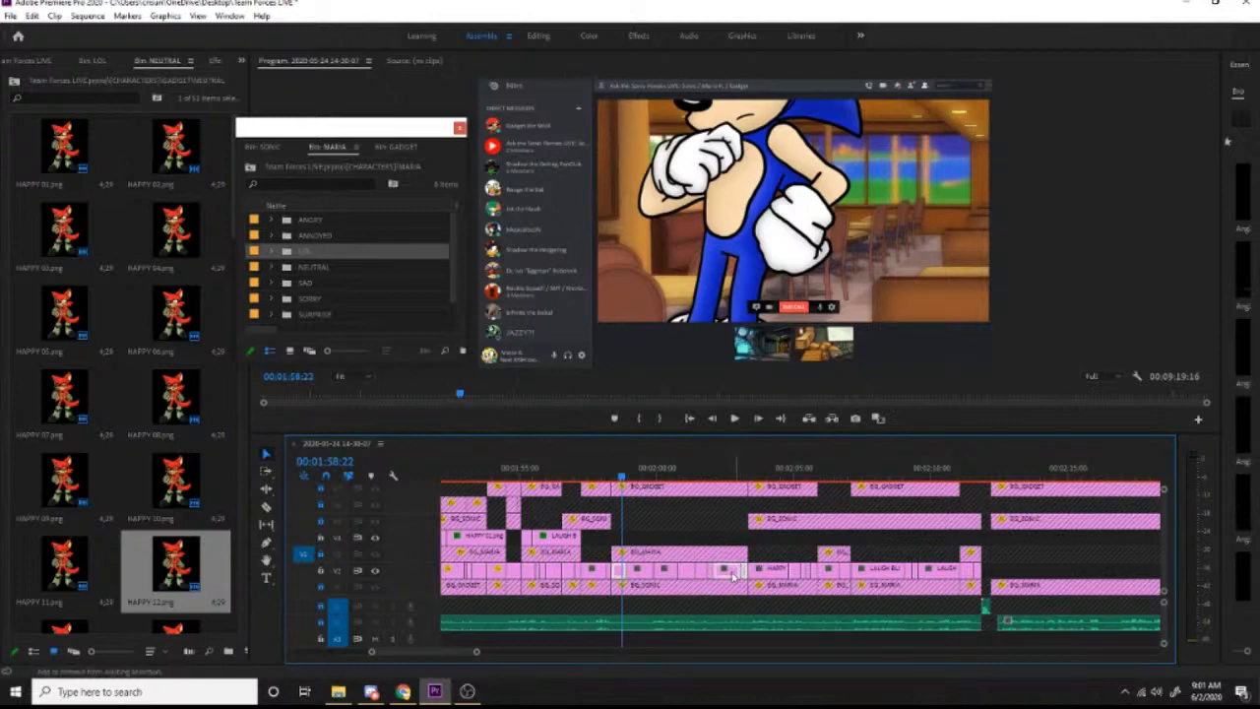
right_click(651, 576)
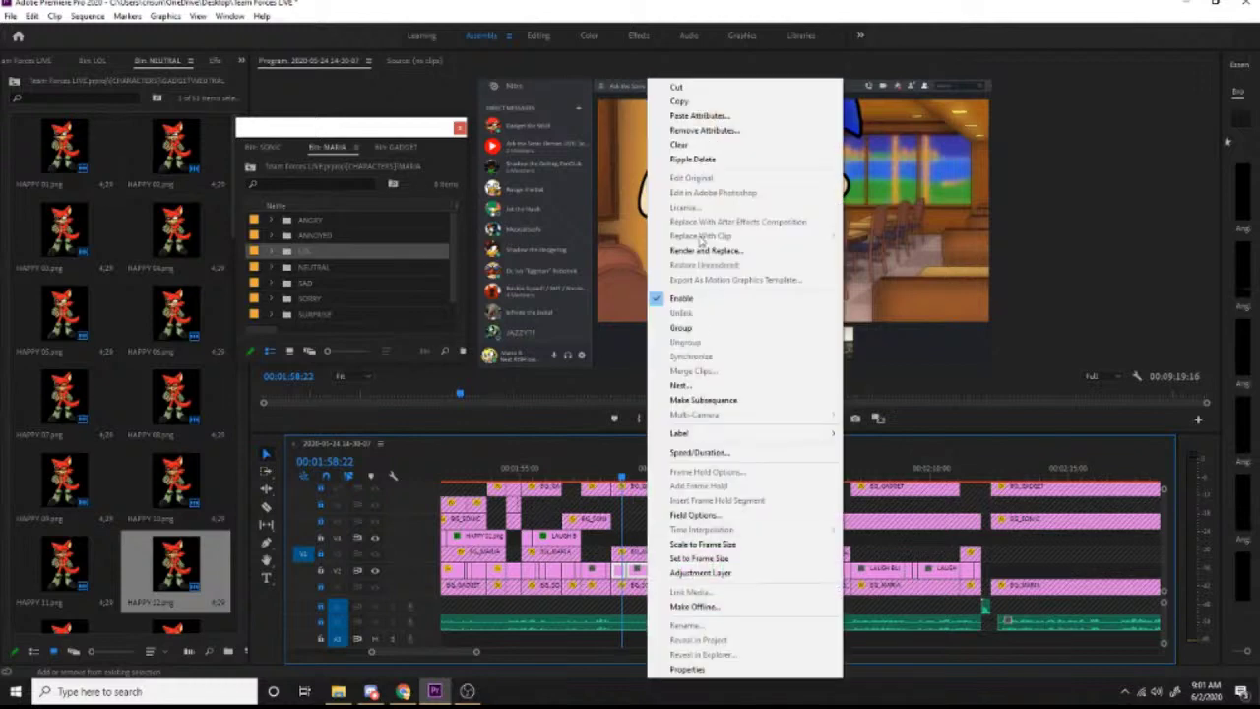
left_click(702, 122)
left_click(662, 560)
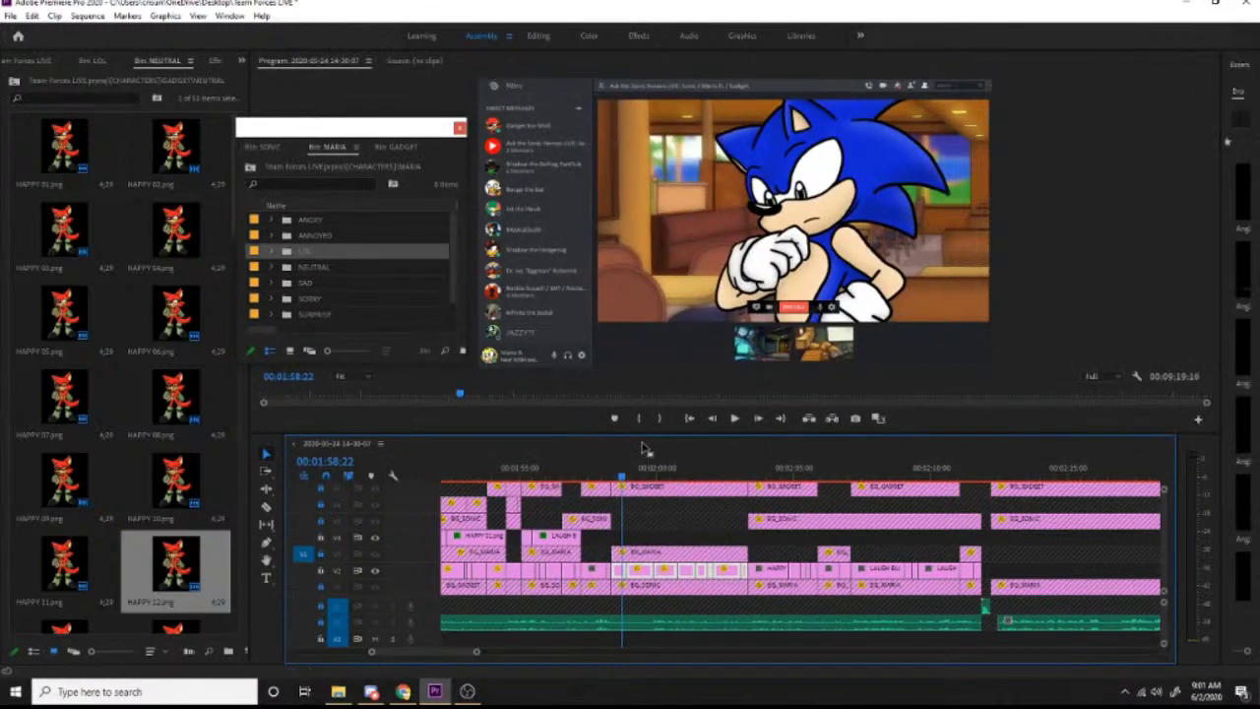
Step: Copy Maria's V2 clip at 00:01:54:19 and paste its attributes, including Horizontal Flip, onto her V2 clip at 00:01:57:27
left_click_drag(624, 476, 508, 504)
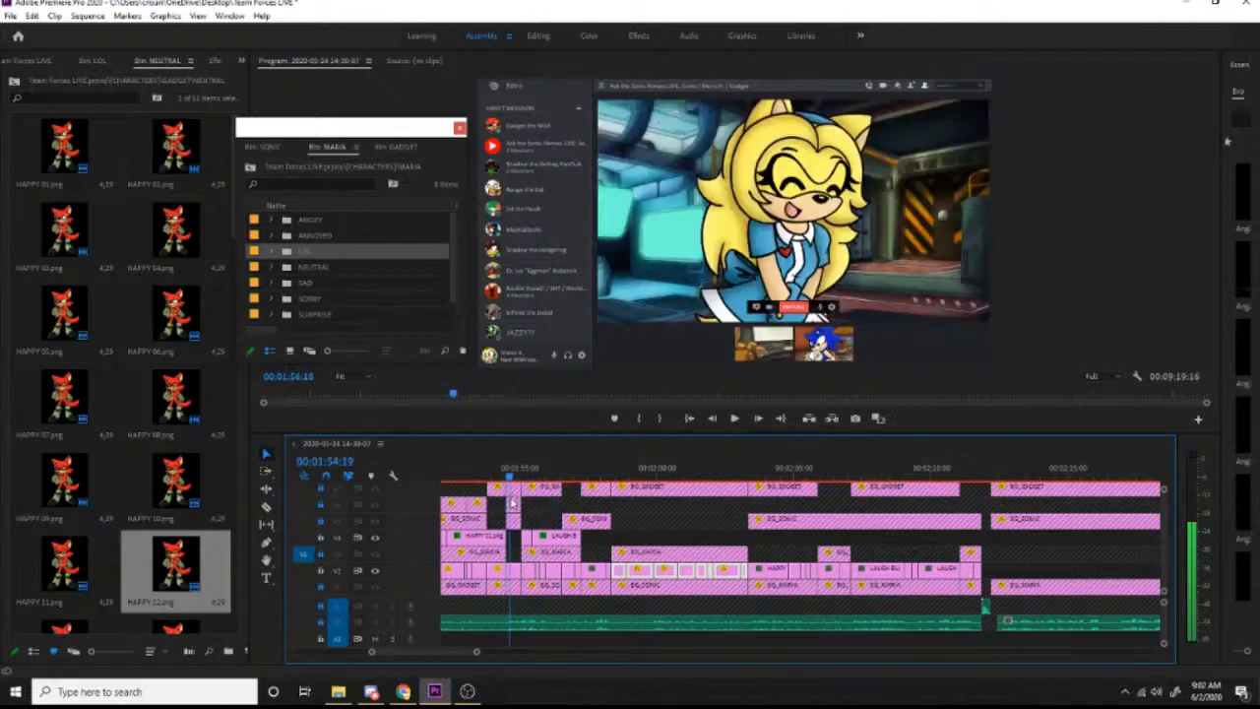
left_click(513, 571)
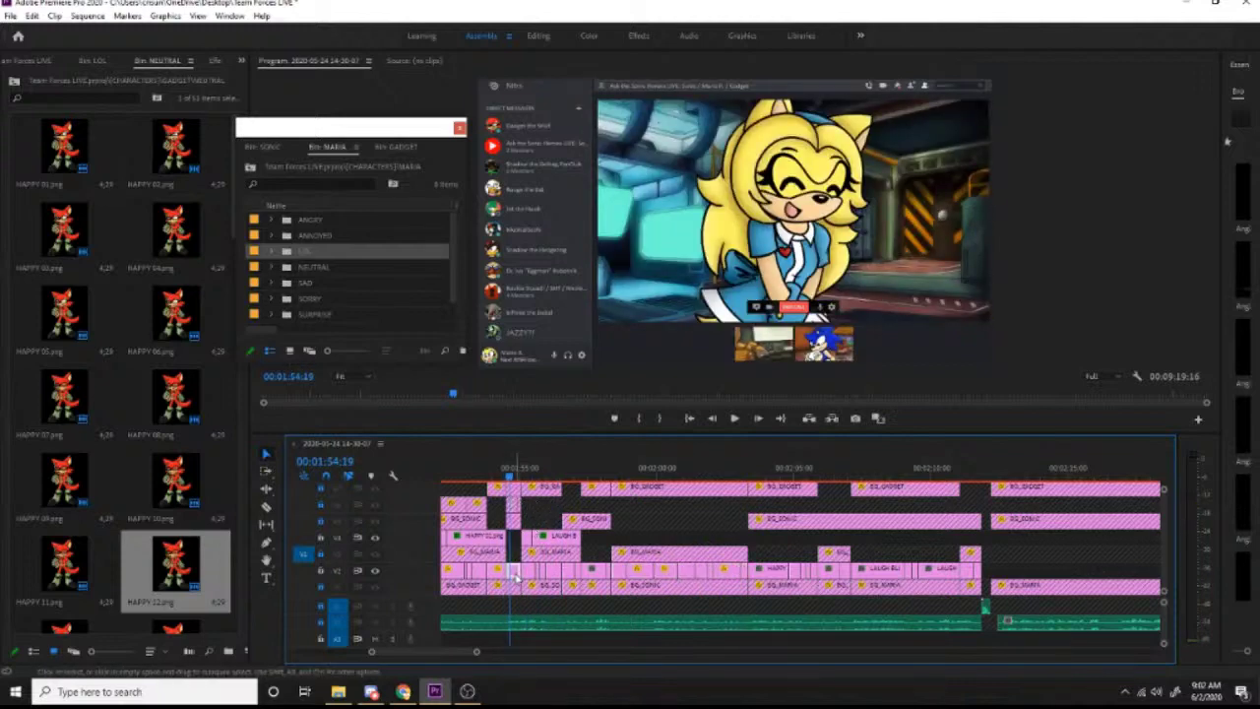
left_click_drag(554, 480, 603, 482)
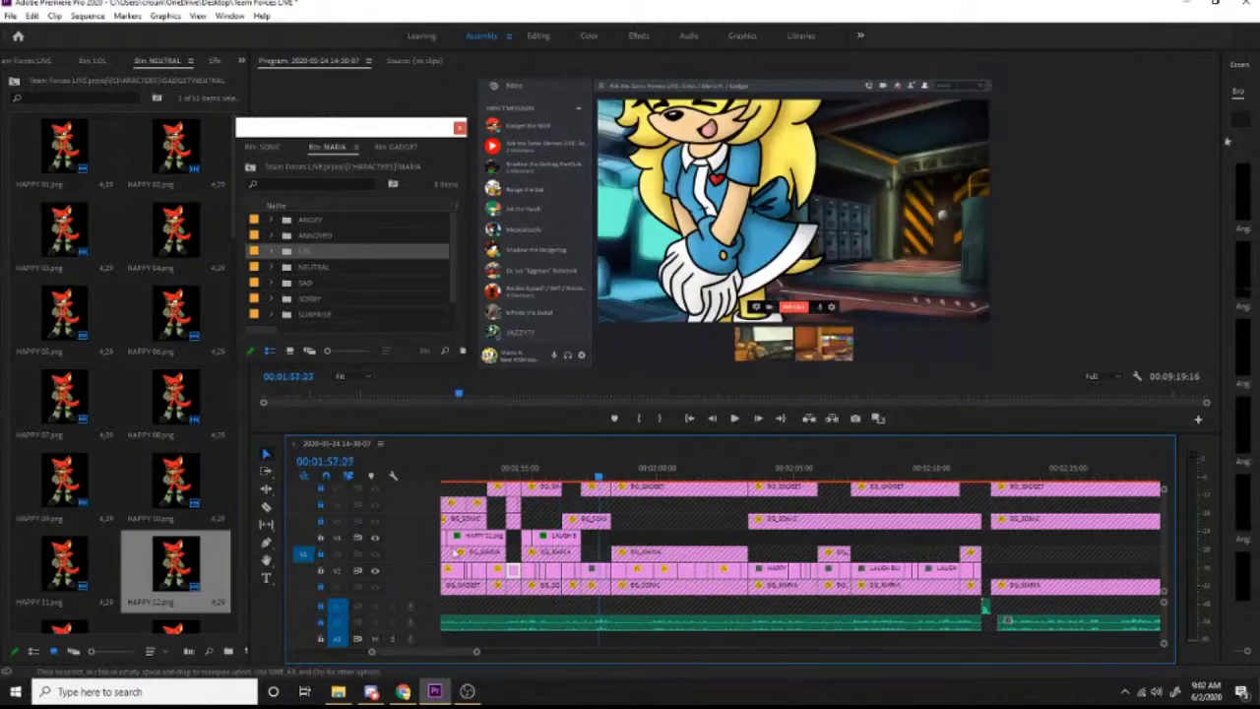
left_click(592, 569)
right_click(606, 573)
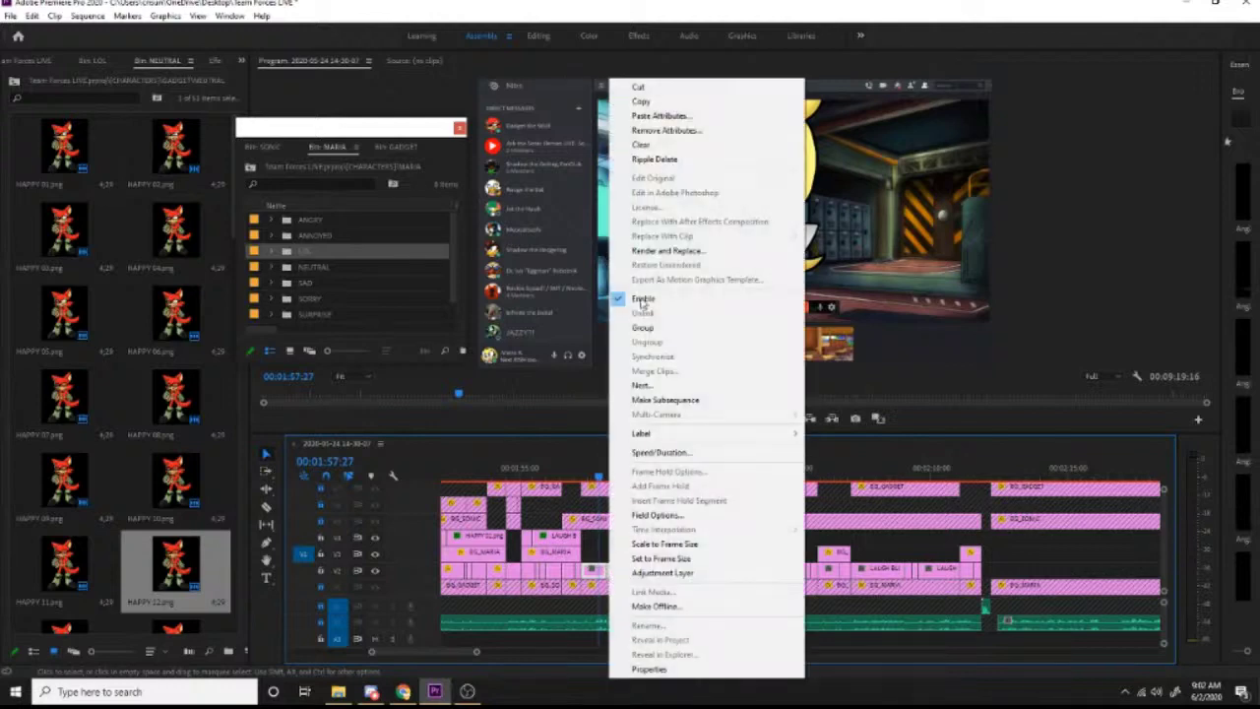
left_click(669, 115)
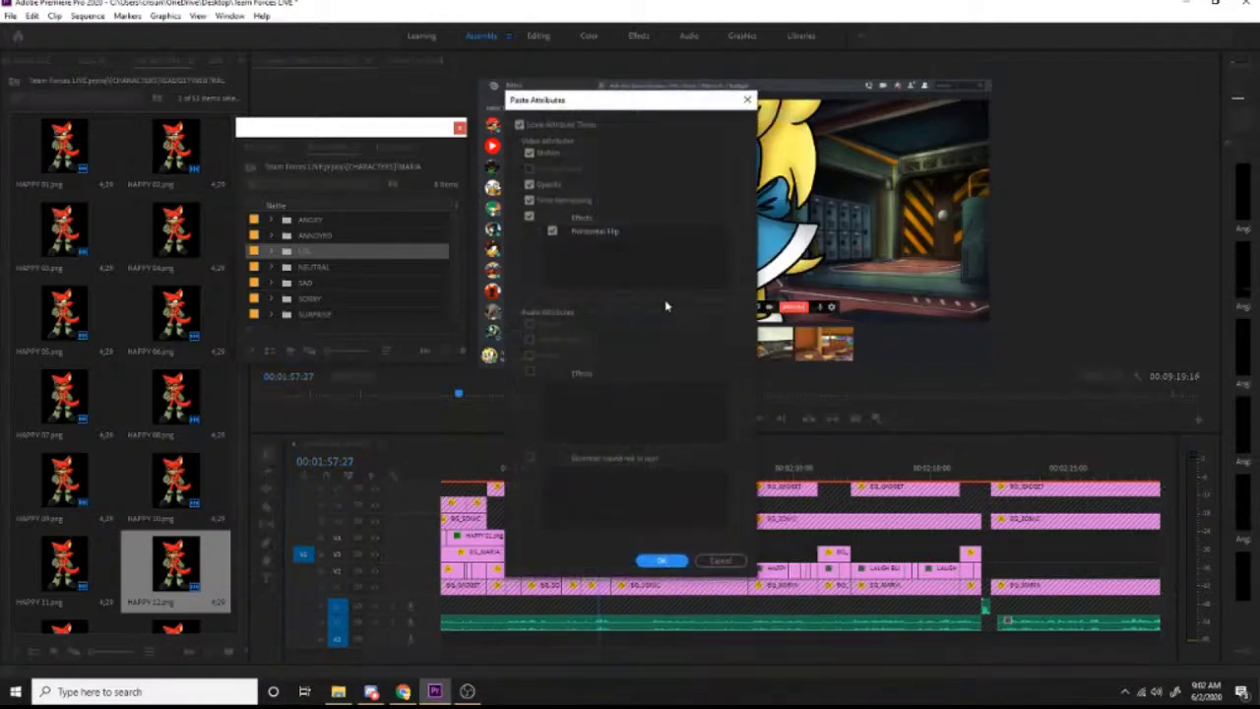
left_click(662, 560)
Step: Paste the copied Maria attributes, including Horizontal Flip, onto all her V2 clips in the shot at 00:02:04:07
left_click(565, 476)
left_click_drag(566, 476, 773, 479)
left_click_drag(767, 569, 811, 567)
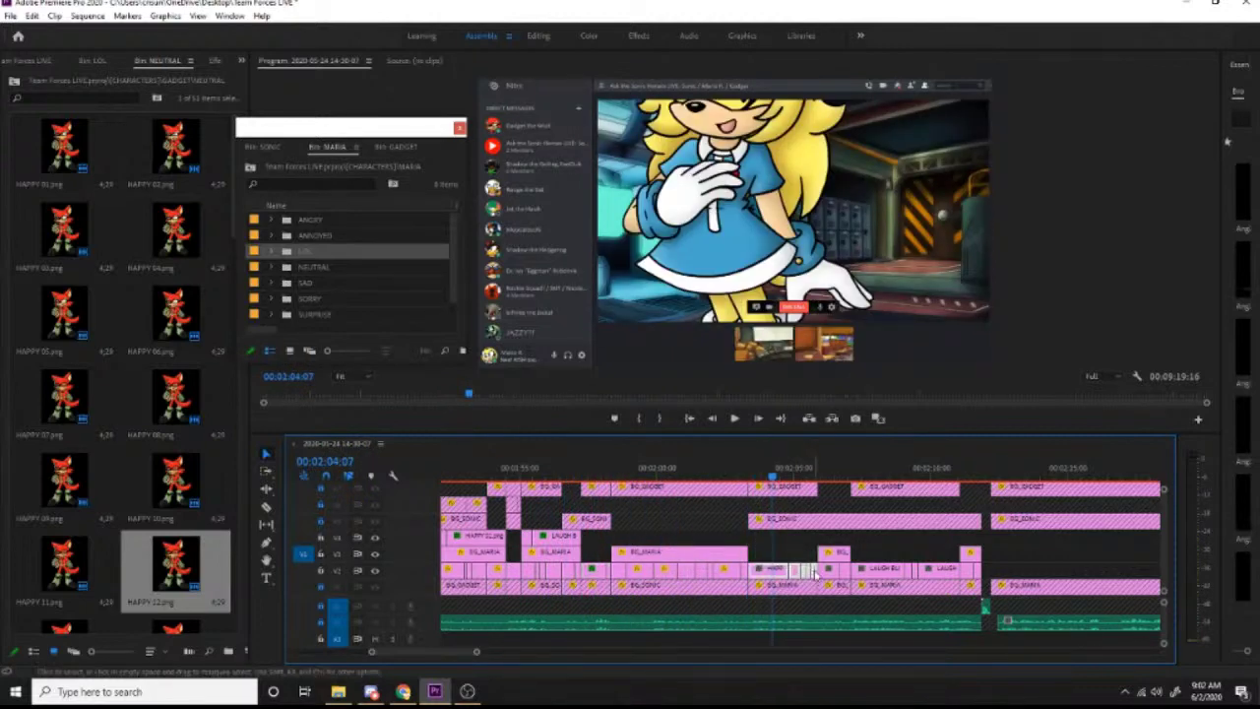
right_click(811, 567)
left_click(863, 116)
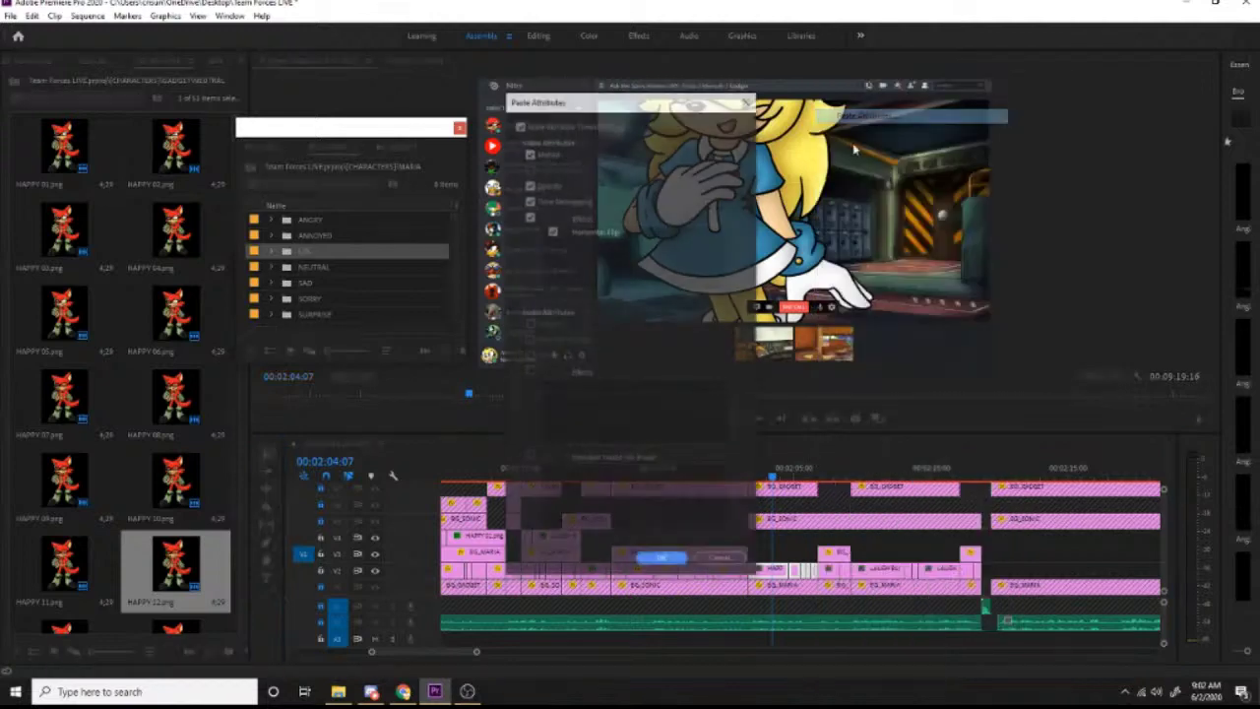
left_click(658, 557)
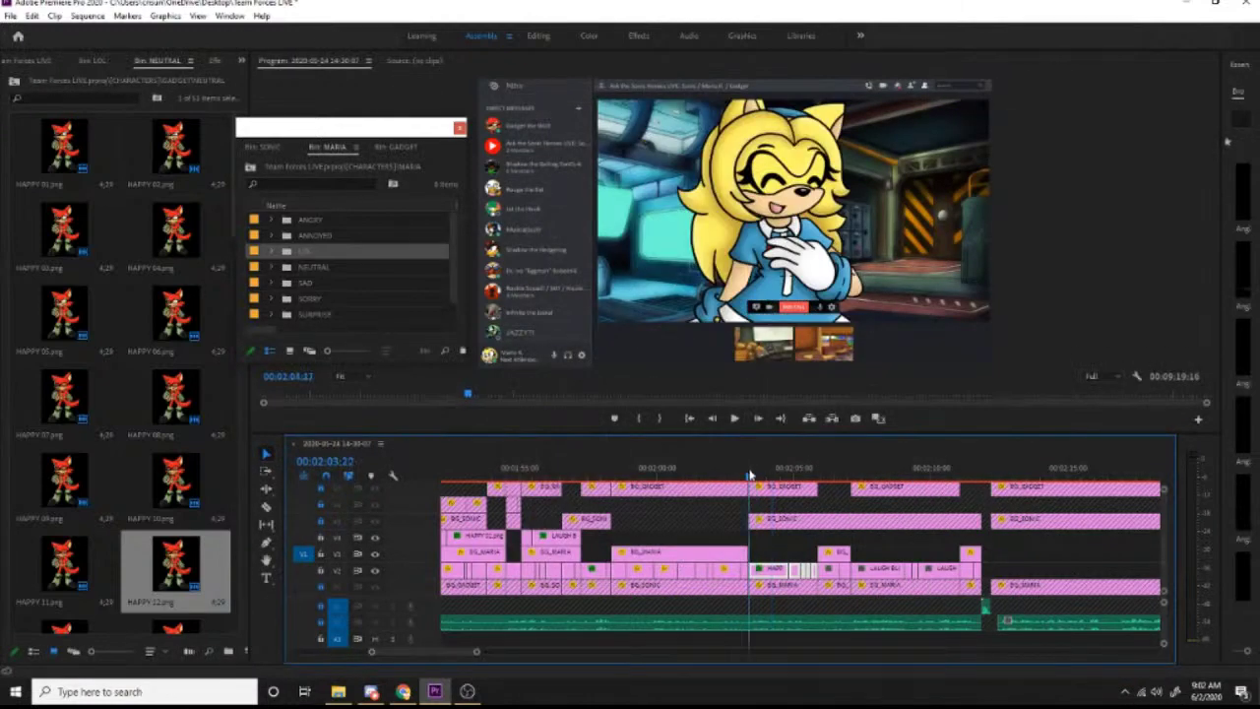
Step: Paste the same Maria attributes onto her V2 laugh clips in the shot starting around 00:02:07:14
left_click_drag(771, 472, 862, 479)
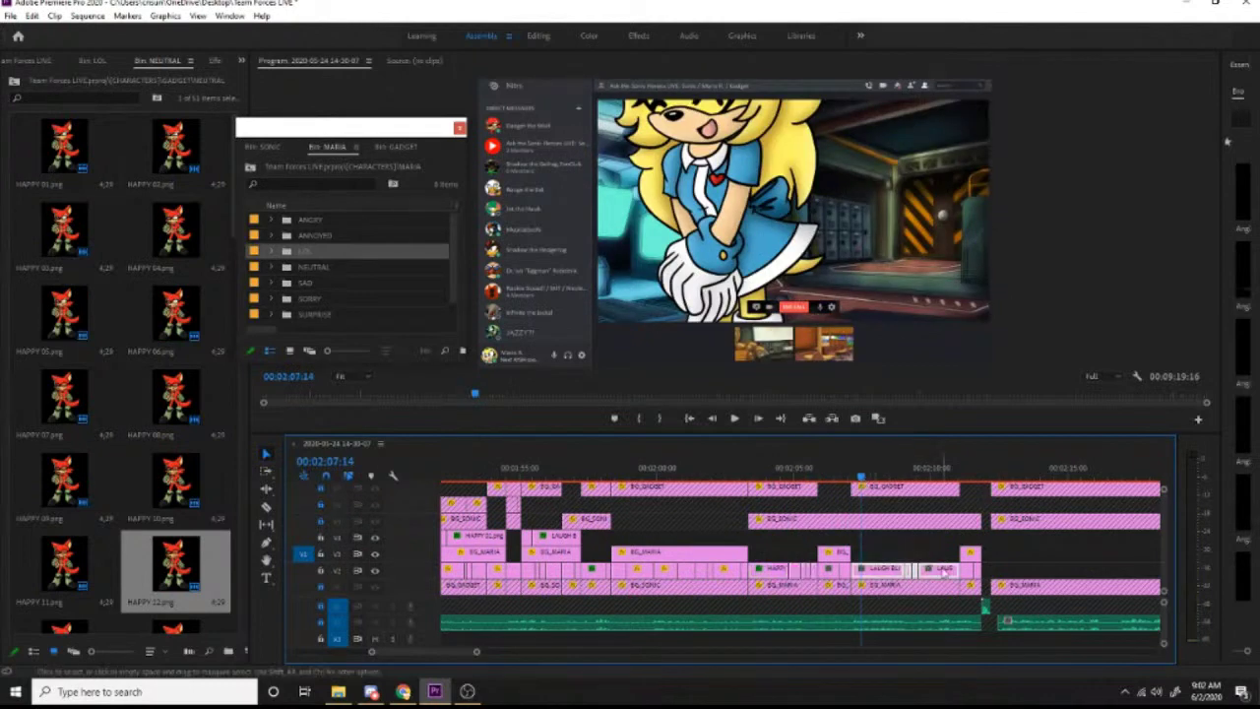
right_click(939, 573)
left_click(994, 115)
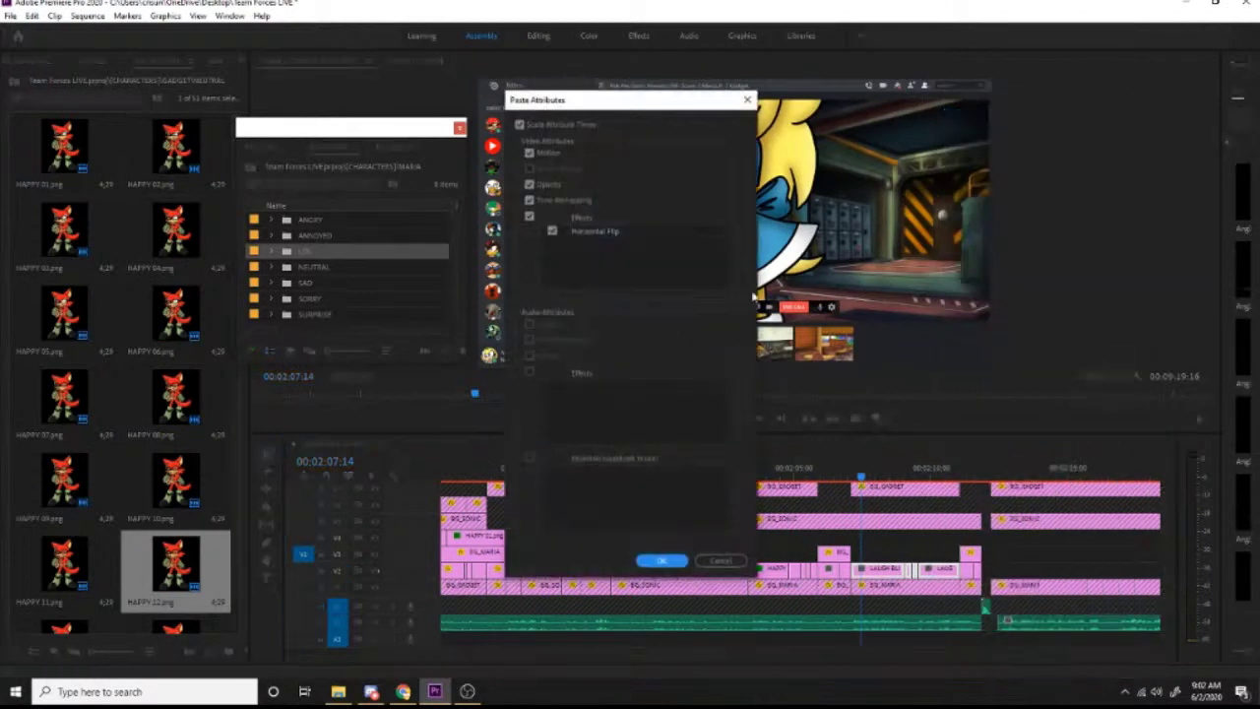
left_click(662, 560)
Step: Copy Gadget's V2 clip at 00:01:53:14 and paste its motion, opacity and time remapping attributes onto his V2 clips at 00:01:56:21
left_click(839, 479)
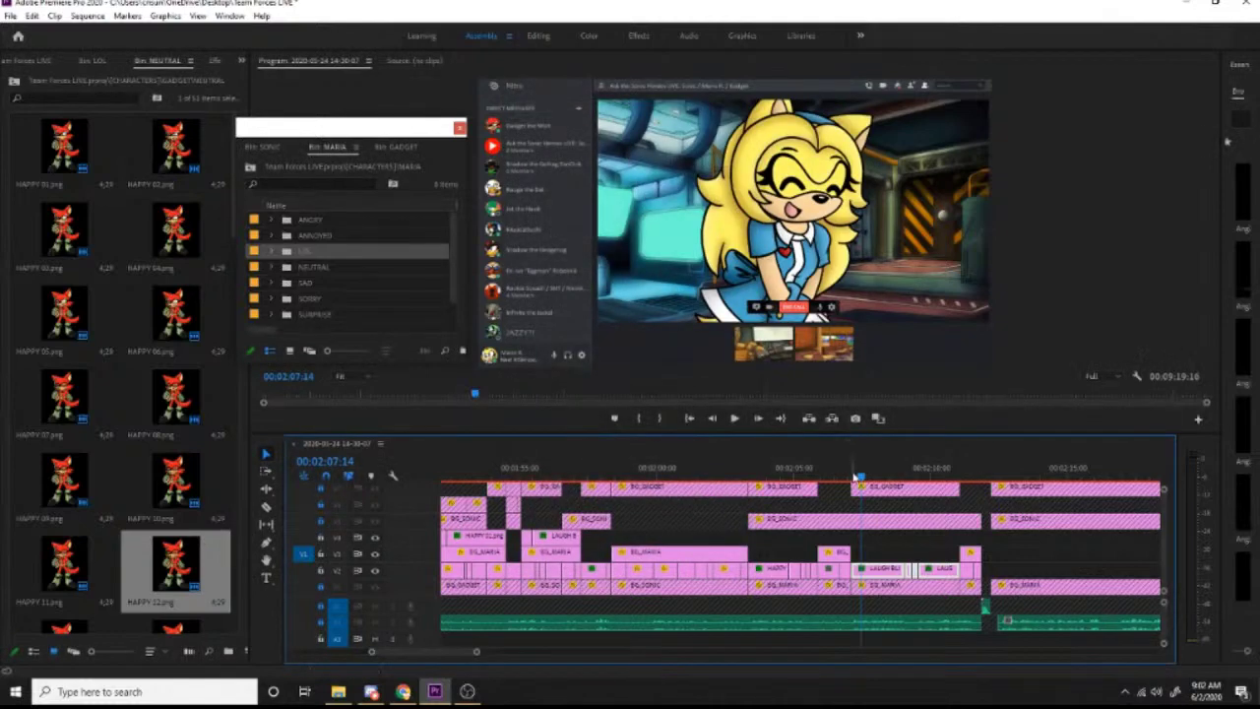
left_click_drag(838, 480, 477, 476)
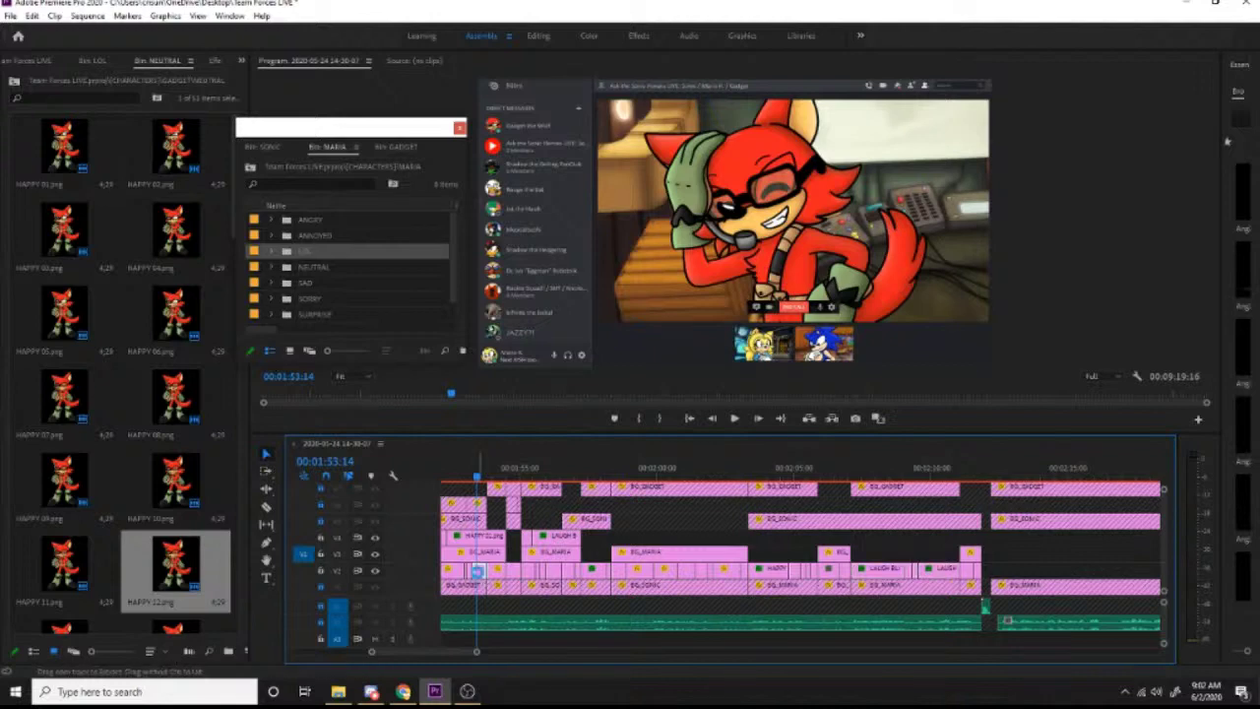
mouse_move(571, 472)
left_mouse_down()
mouse_move(587, 475)
mouse_move(539, 474)
mouse_move(569, 476)
left_mouse_up()
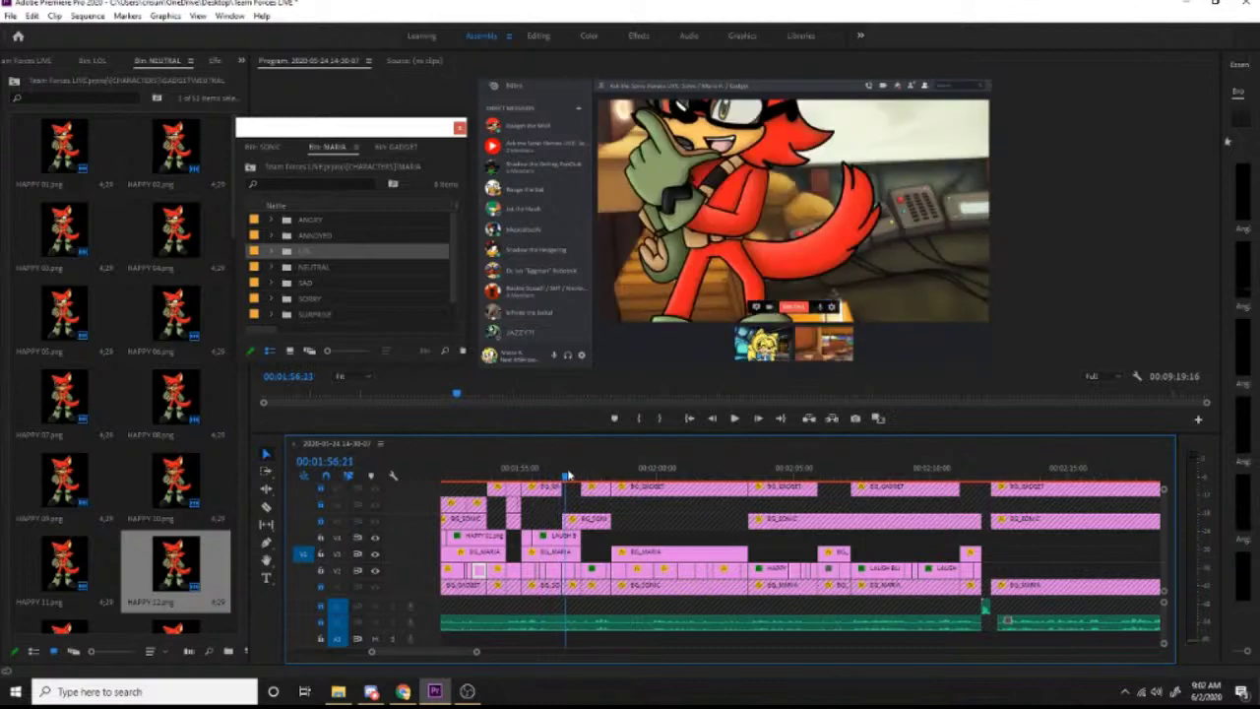
right_click(578, 574)
left_click(632, 115)
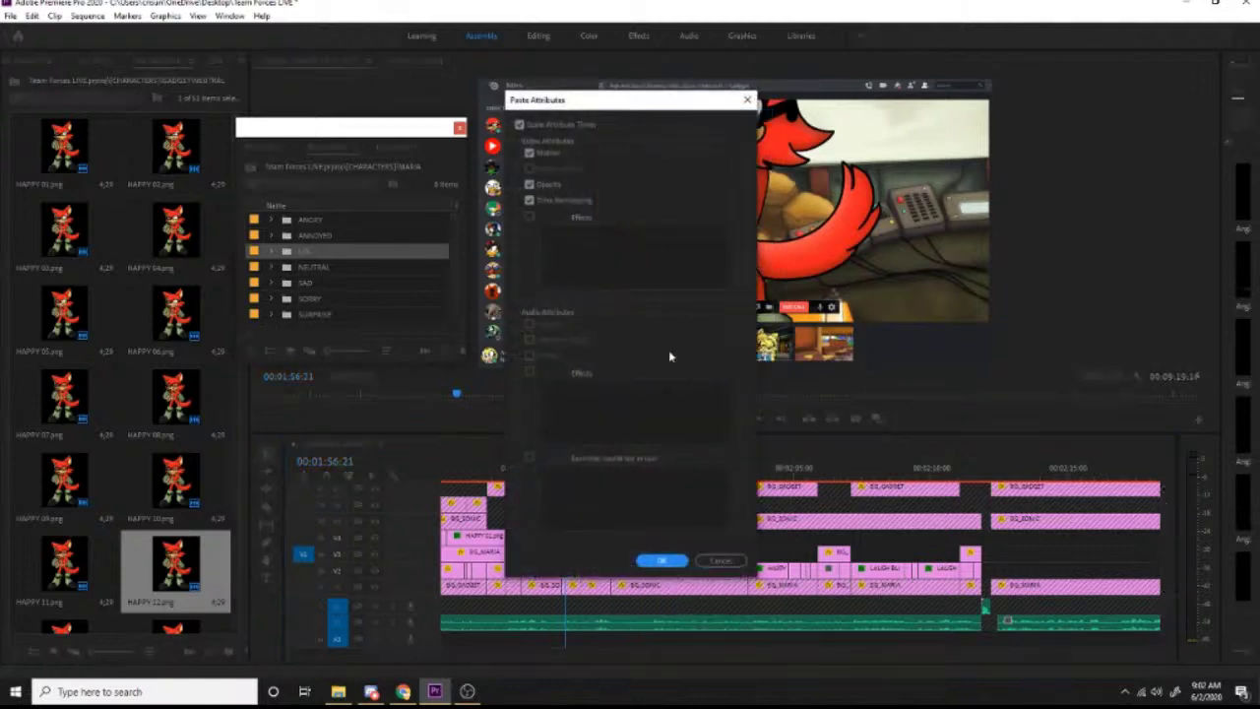
left_click(660, 561)
Step: Paste Gadget's copied motion, opacity and time remapping attributes onto his V2 clips in the shot at 00:02:06:16
left_click(513, 475)
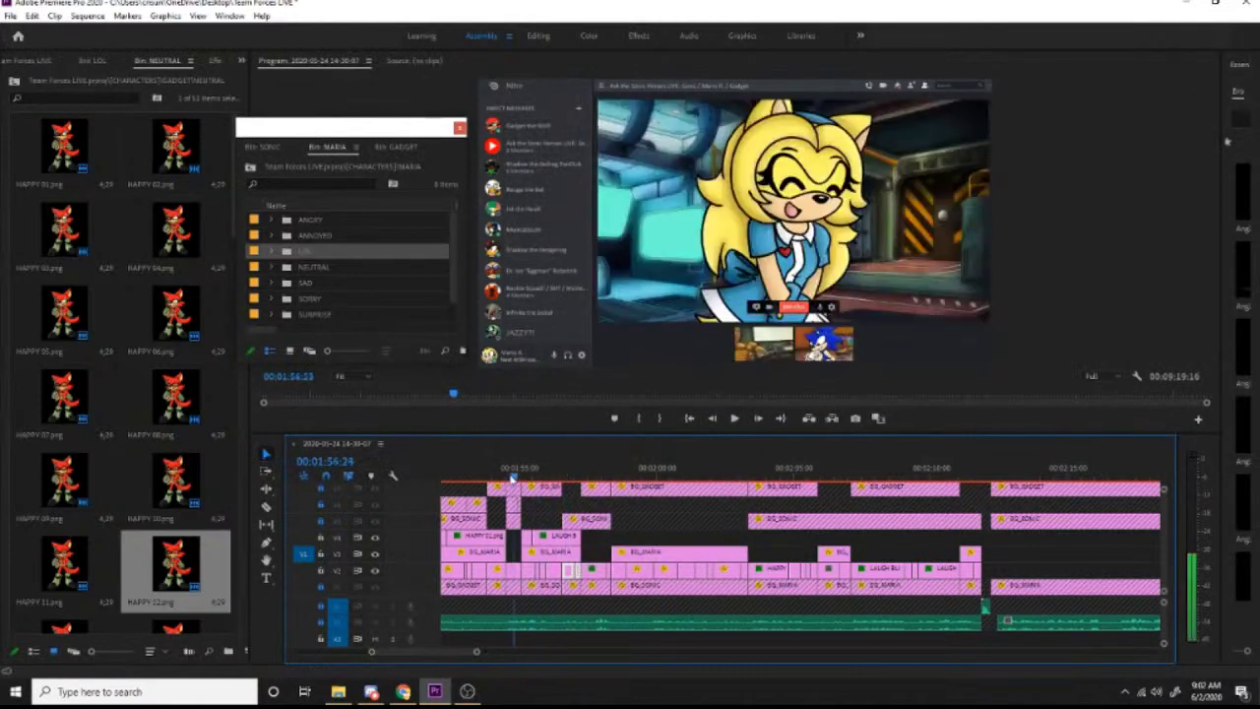
left_click_drag(520, 481, 835, 504)
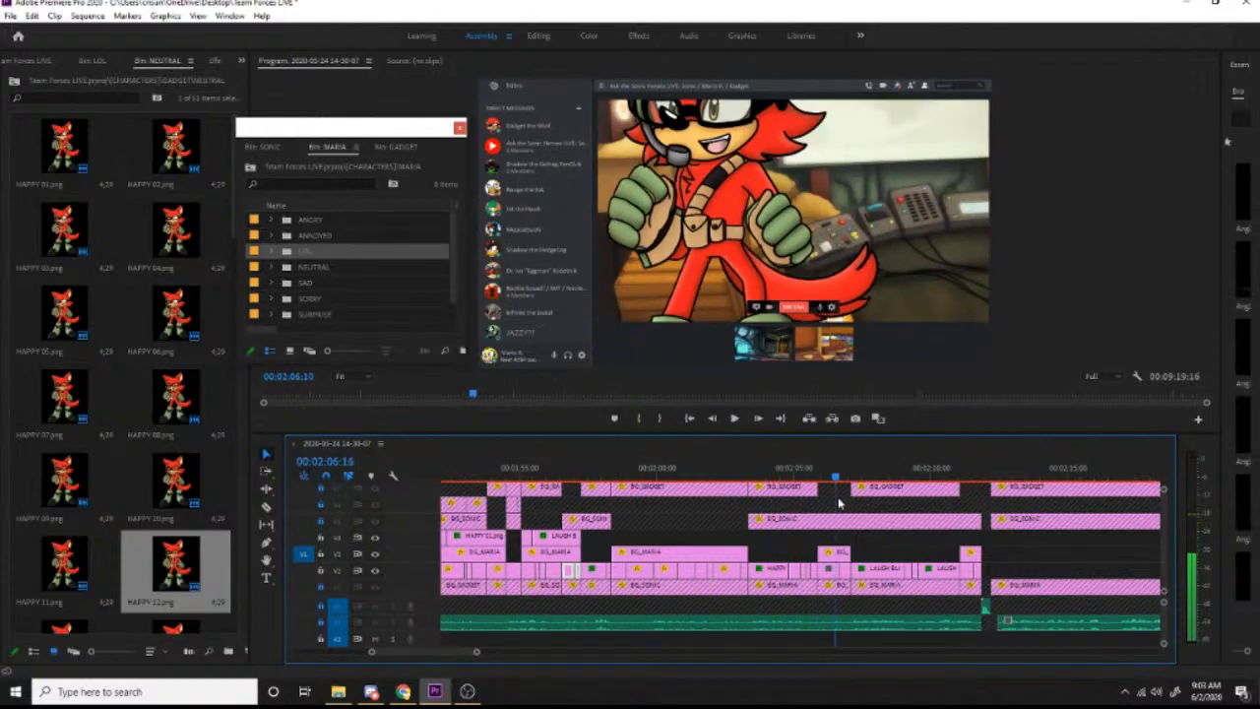
left_click(835, 573, "shift")
right_click(833, 577)
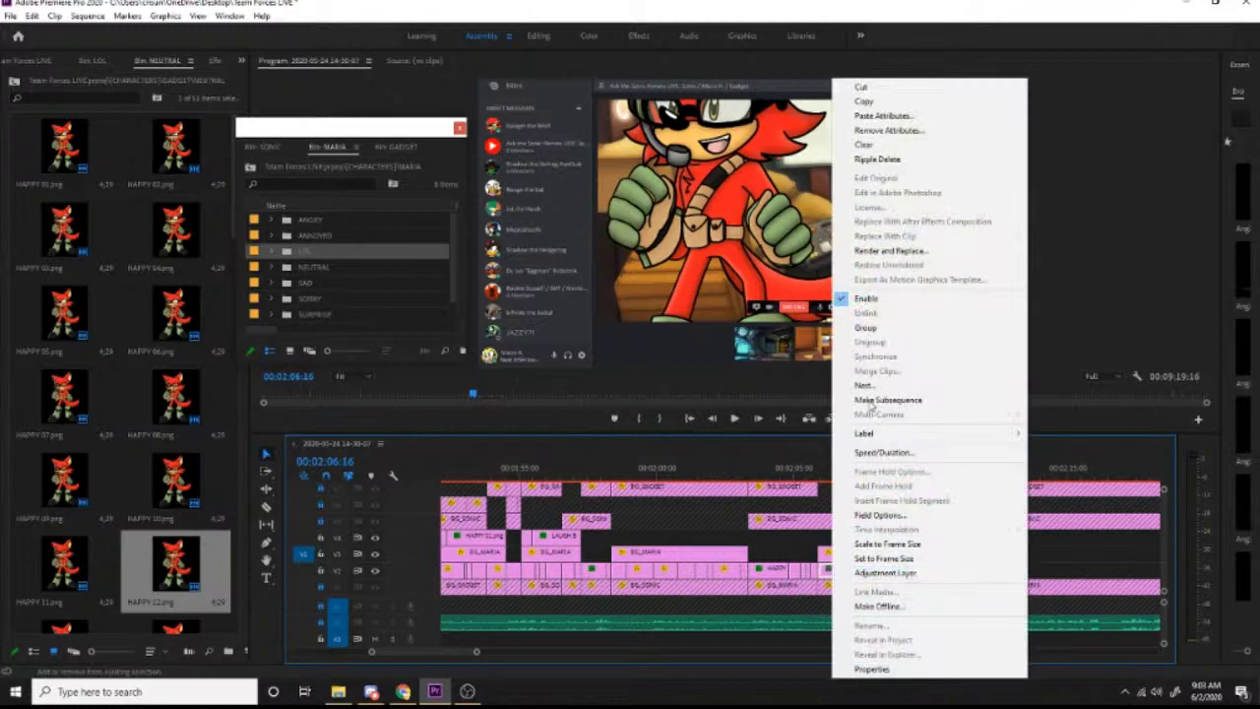
left_click(871, 117)
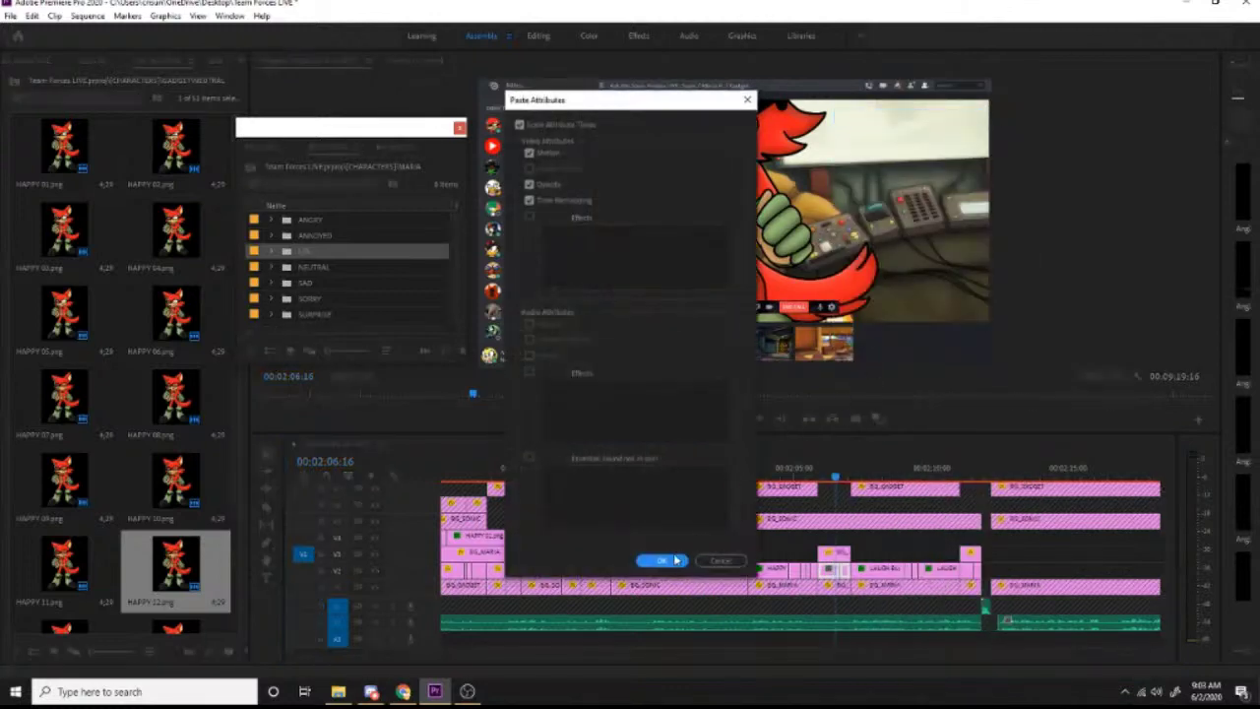
left_click(675, 560)
Step: Paste the same Gadget attributes onto his V2 clips at 00:02:11:08 and save the project
left_click(822, 480)
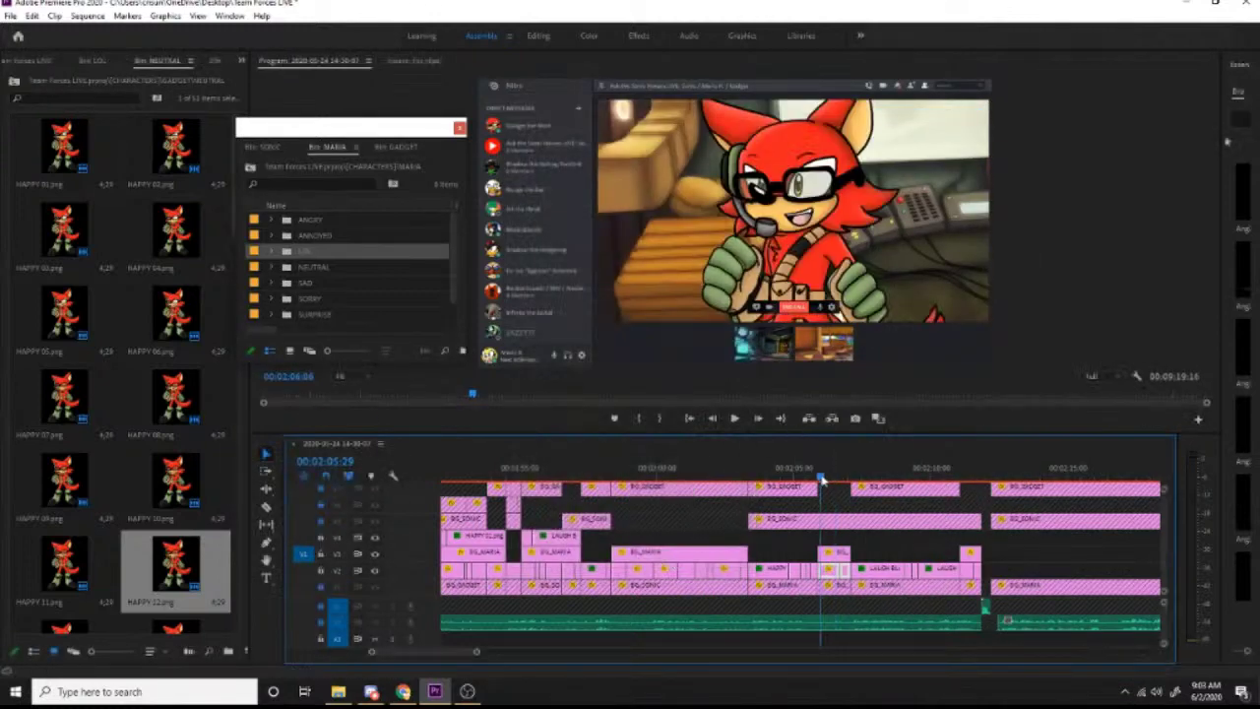
left_click_drag(822, 479, 962, 474)
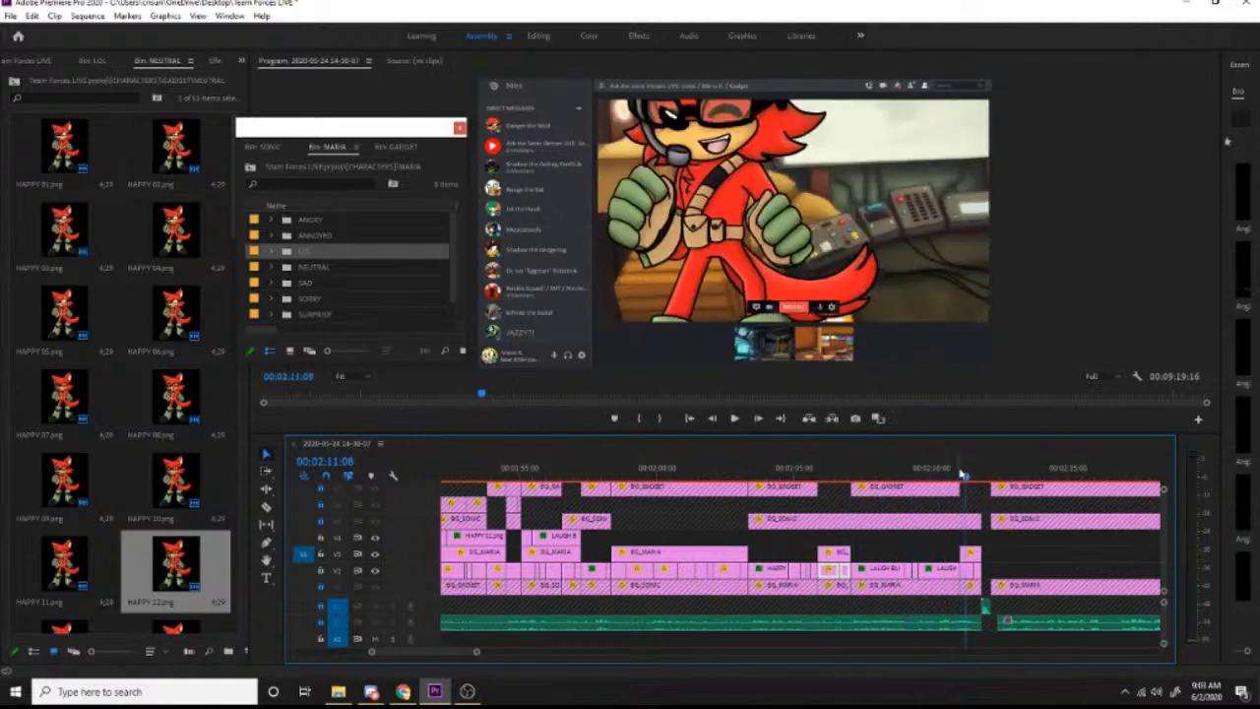
right_click(967, 578)
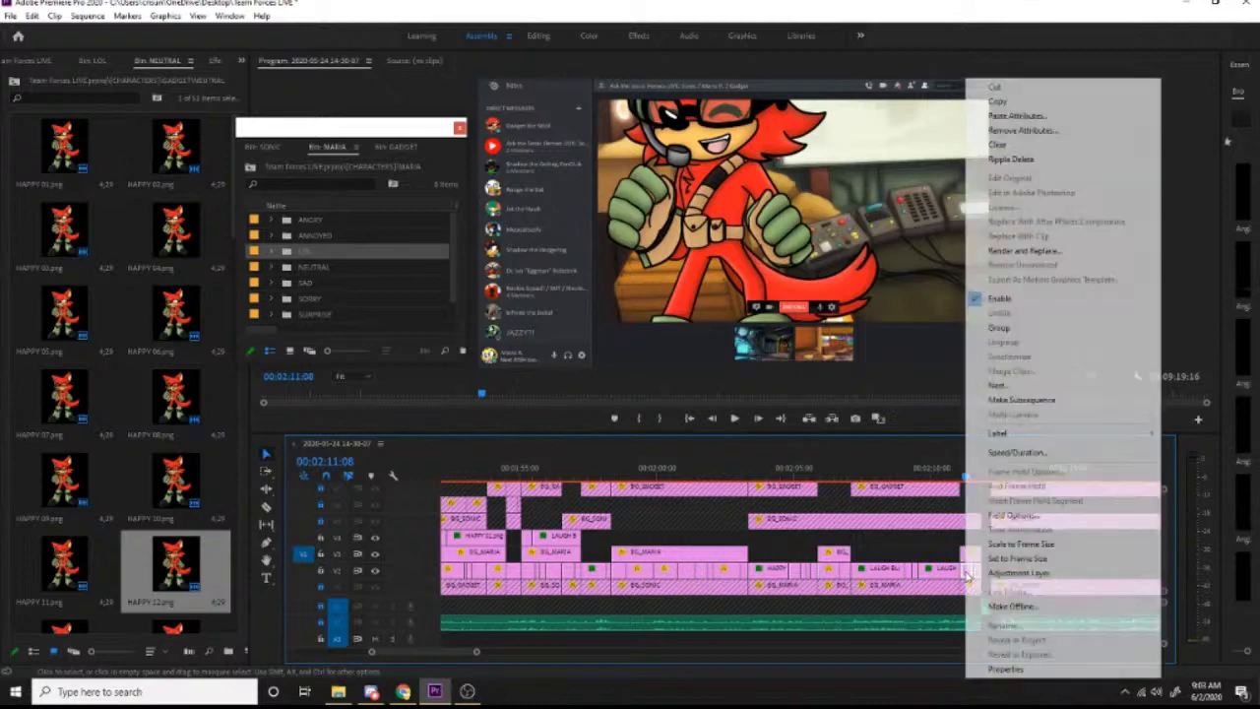
left_click(1016, 115)
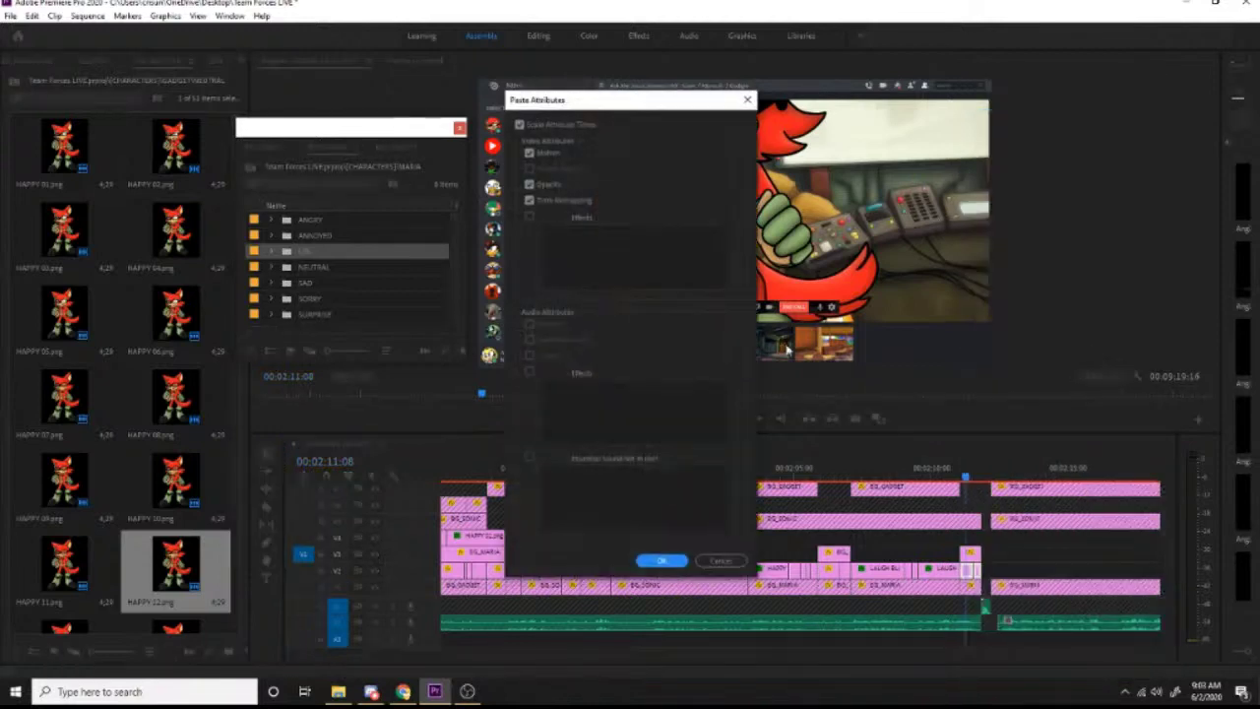
left_click(665, 560)
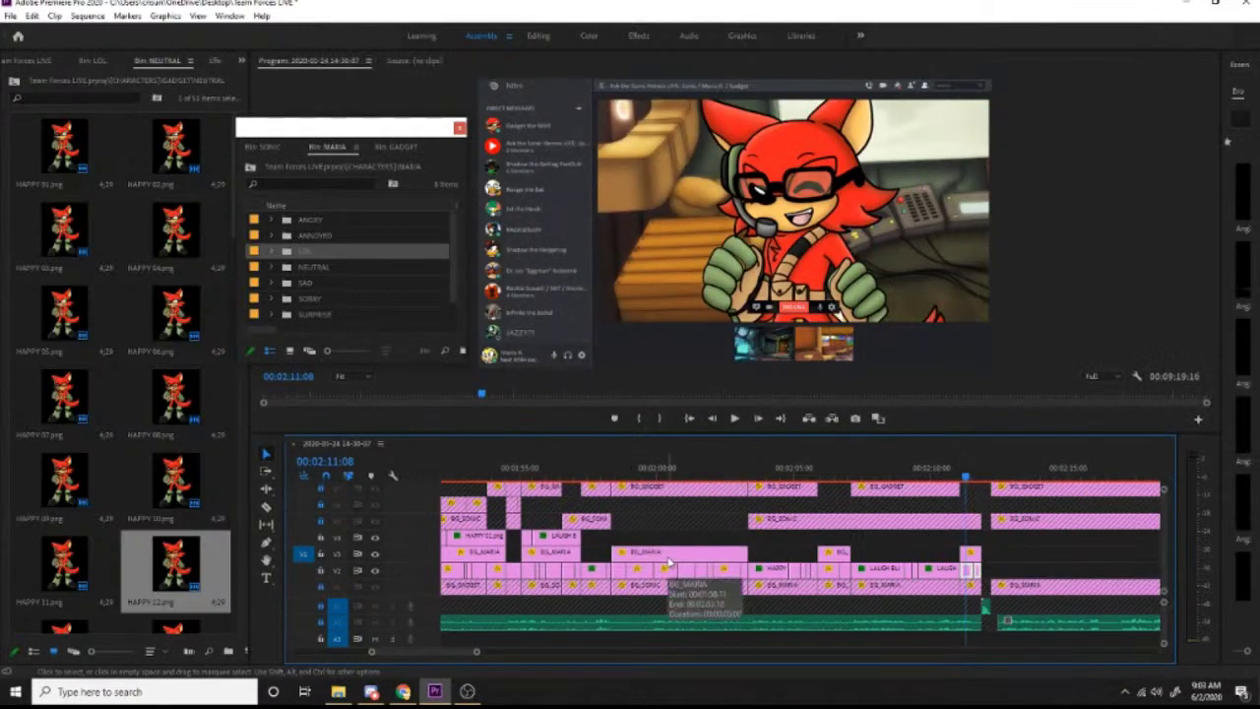
key("ctrl+s")
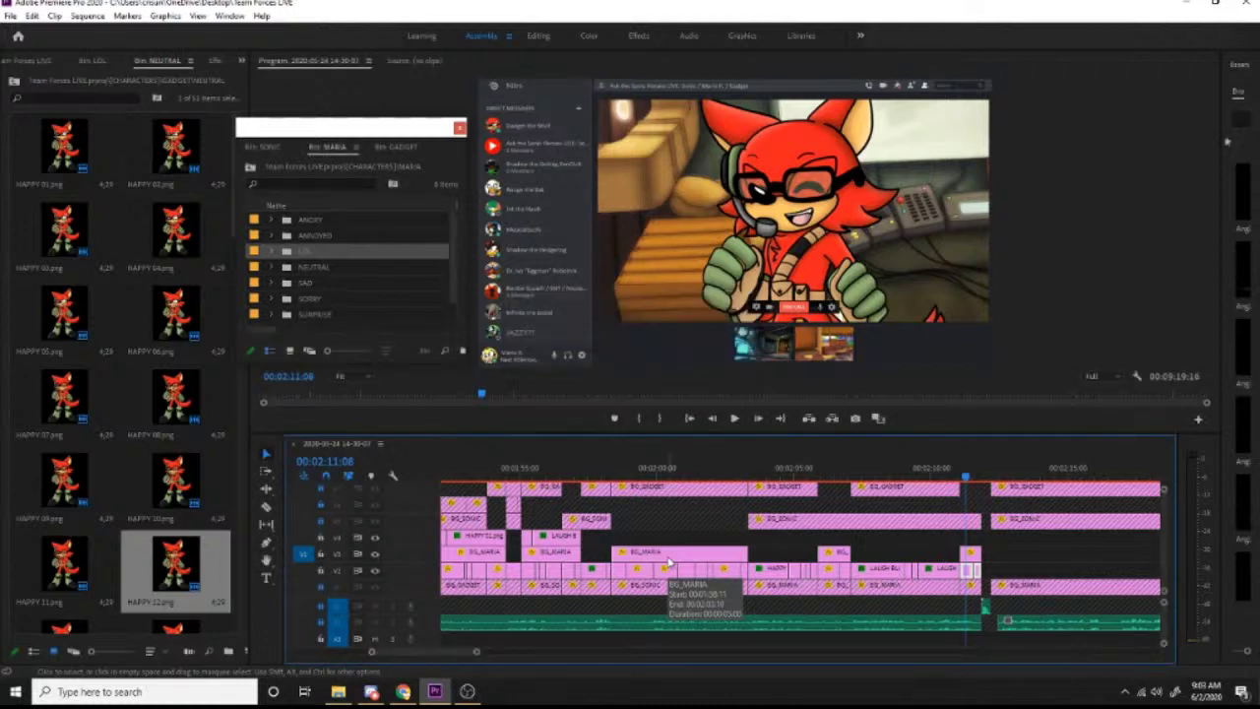
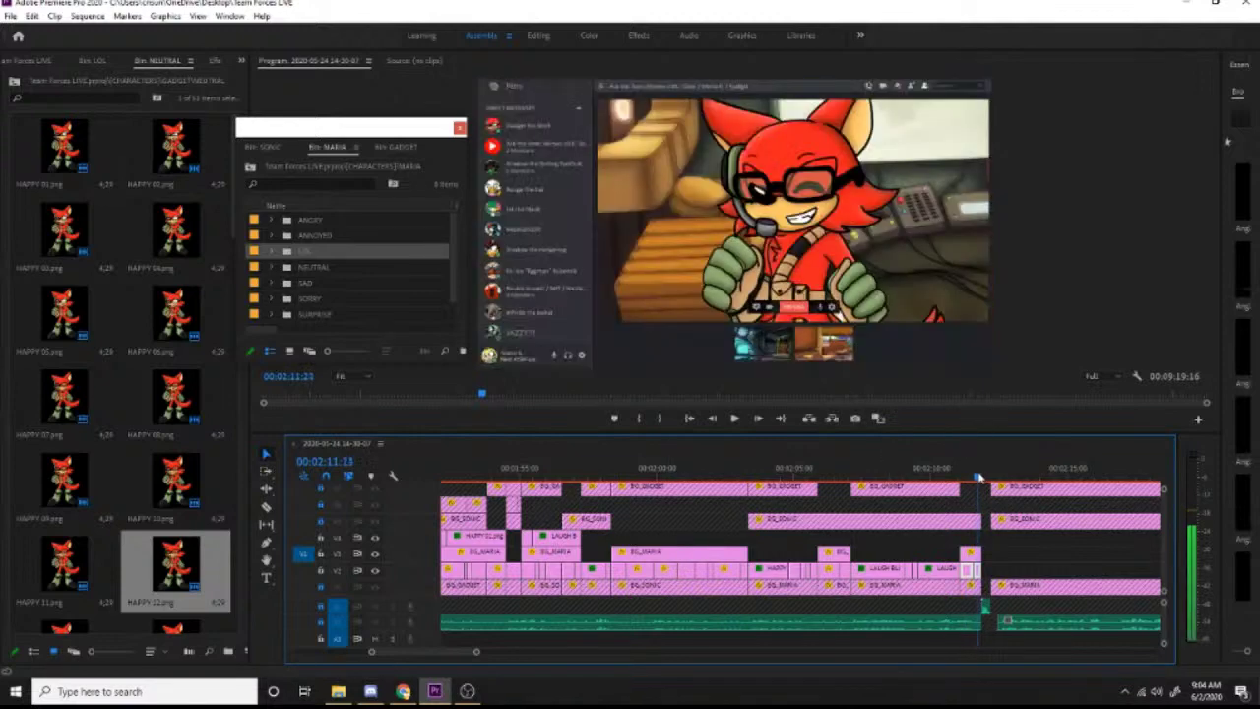
Step: Lock the finished video tracks and enlarge the timeline to expose the empty track above BG_GADGET around 00:01:54:00
left_click_drag(968, 475, 657, 478)
left_click_drag(535, 497, 730, 516)
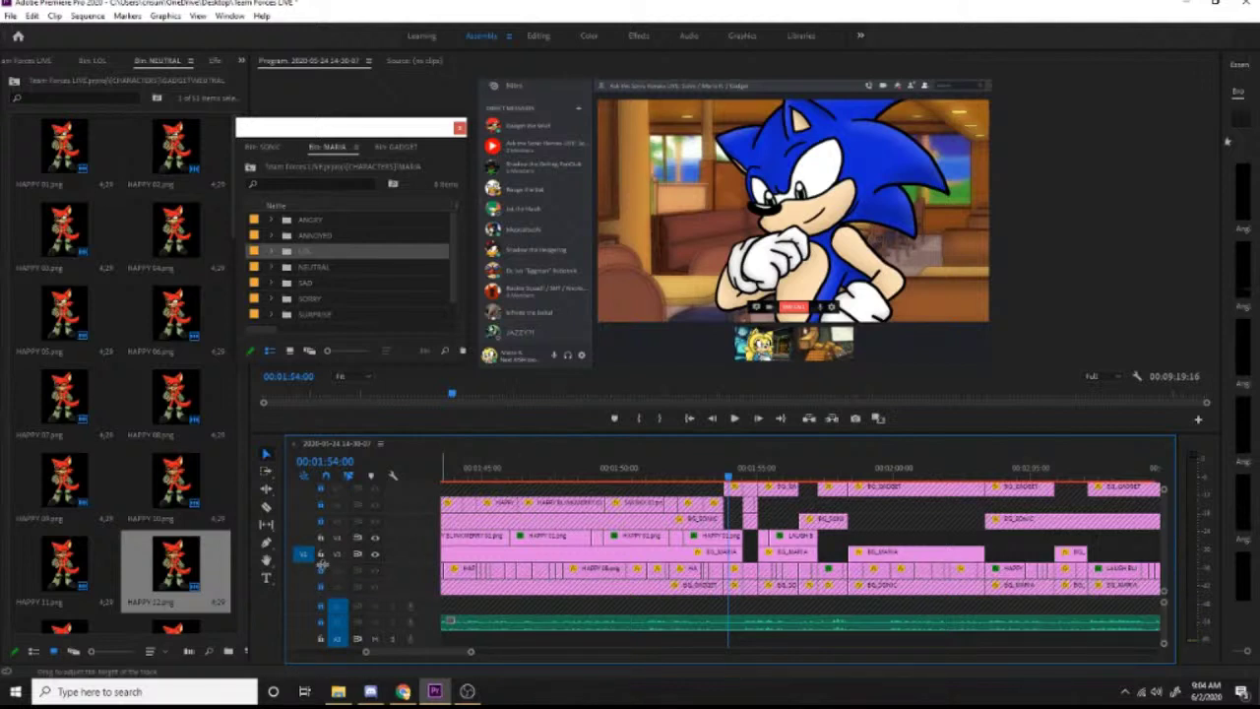
left_click(320, 556)
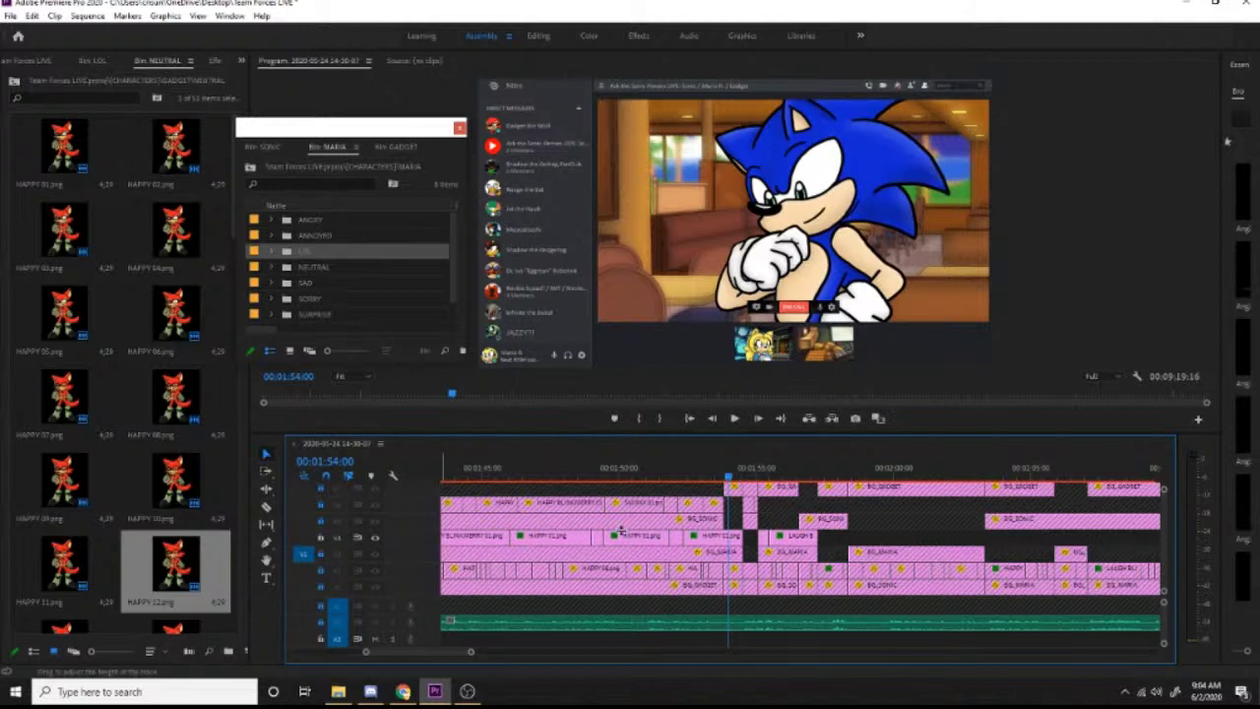
left_click_drag(662, 431, 654, 386)
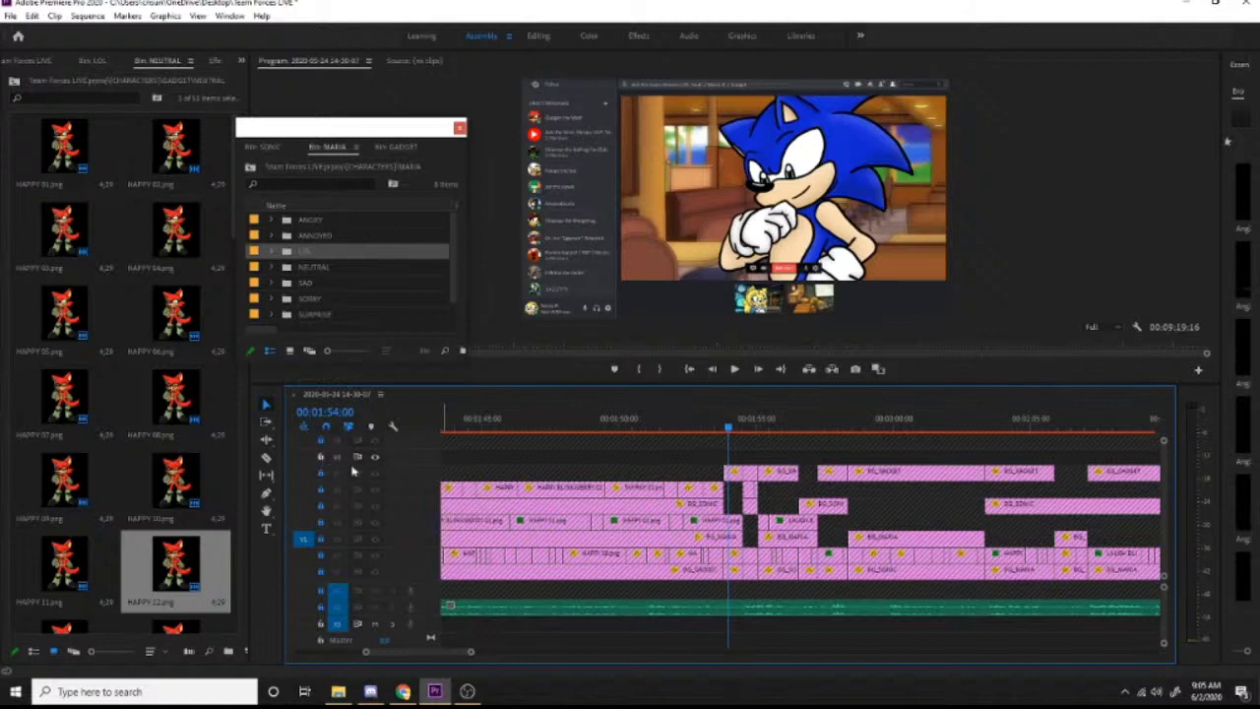
left_click(719, 423)
key("space")
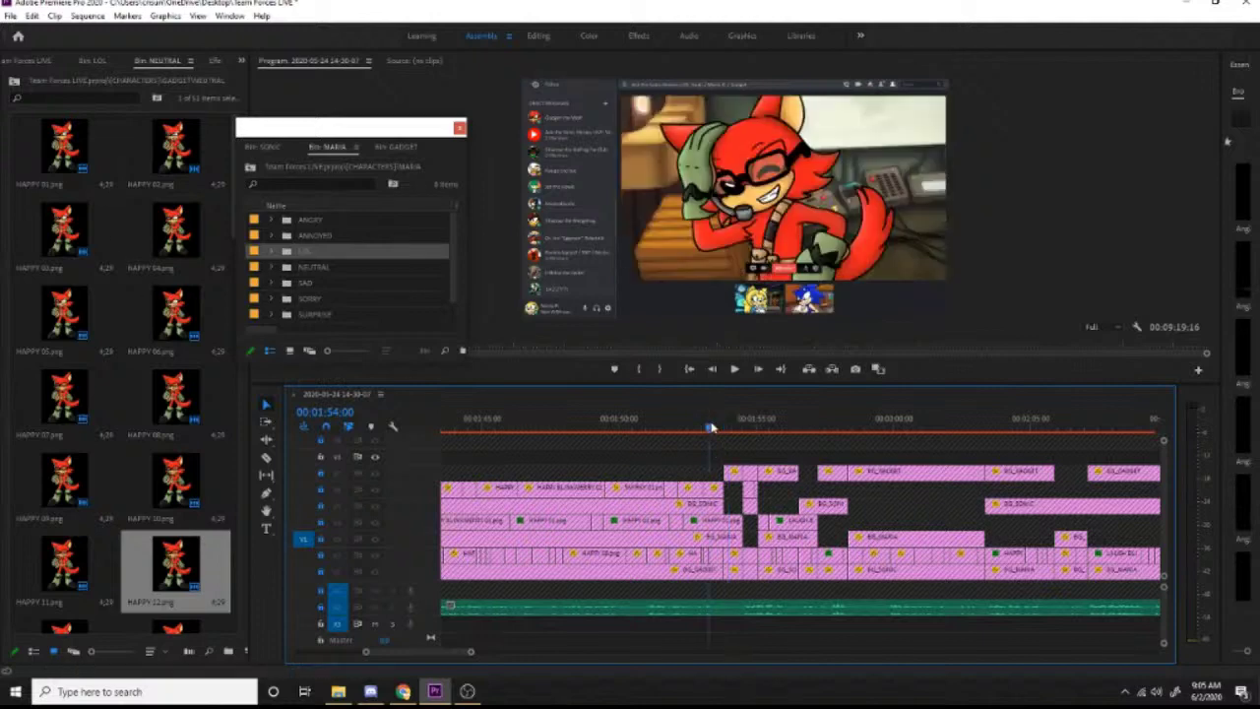
key("space")
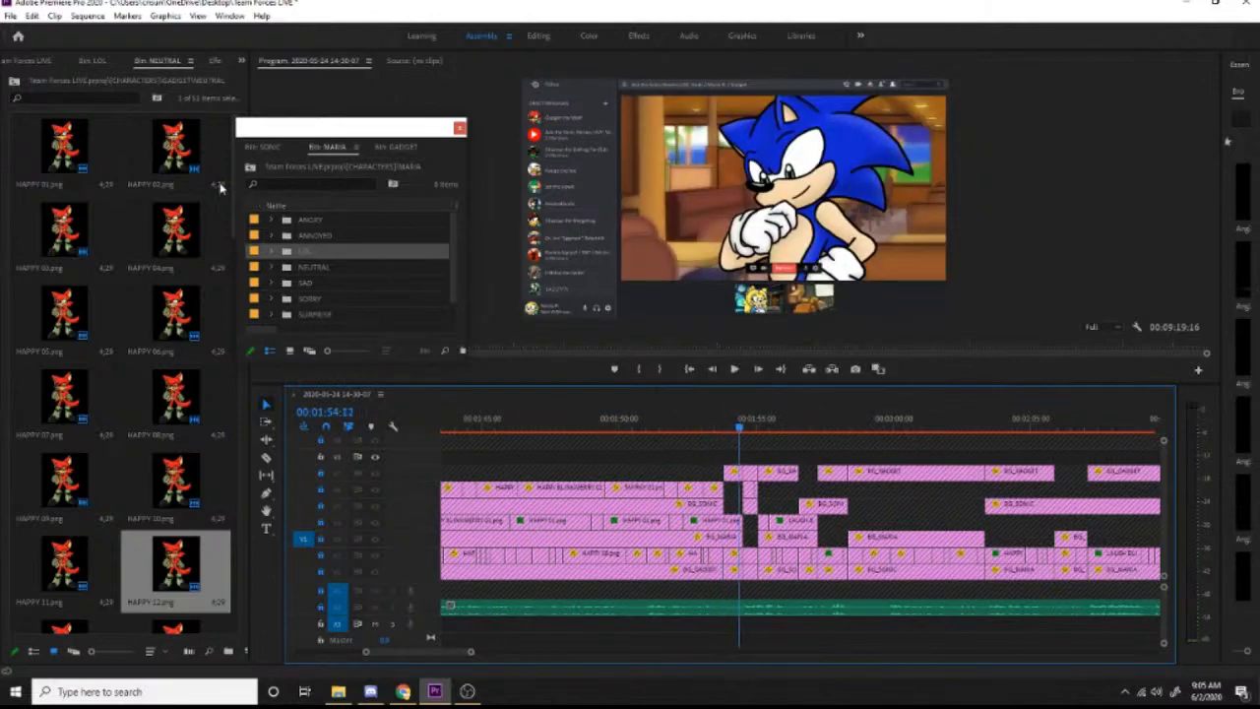
Step: Close Maria's open LOL bin and Gadget's open NEUTRAL bin
left_click(93, 62)
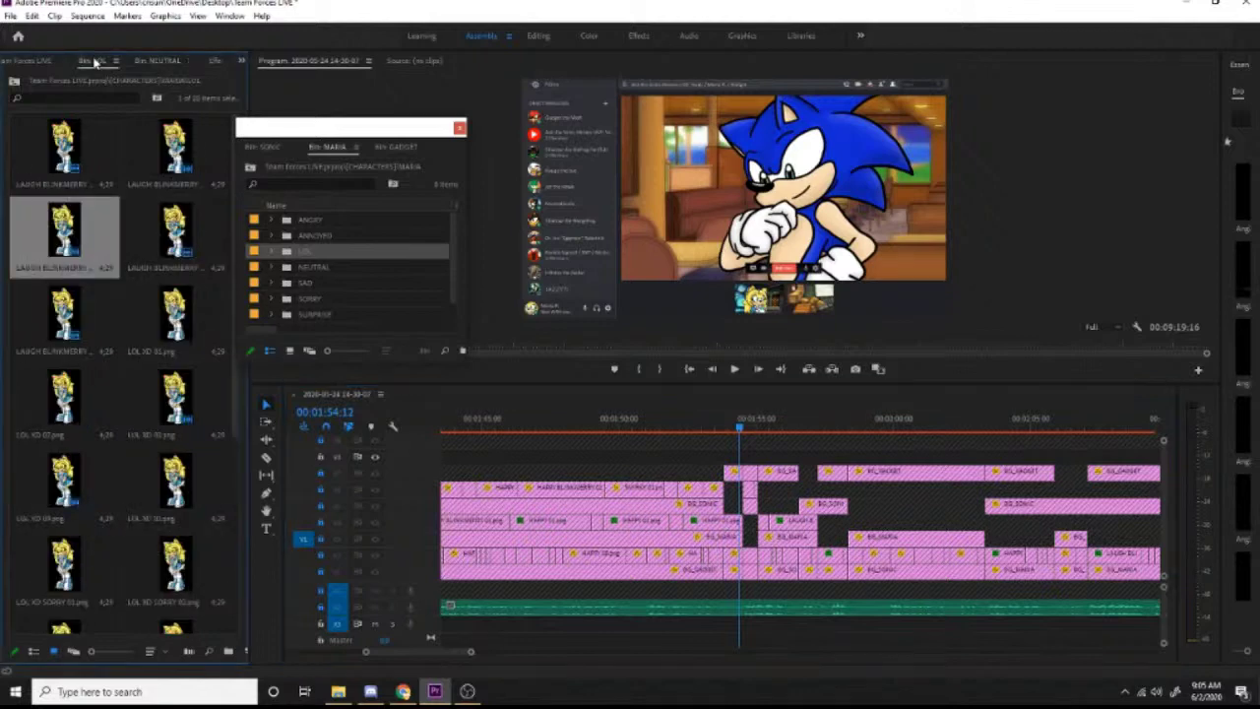
left_click(116, 61)
left_click(167, 64)
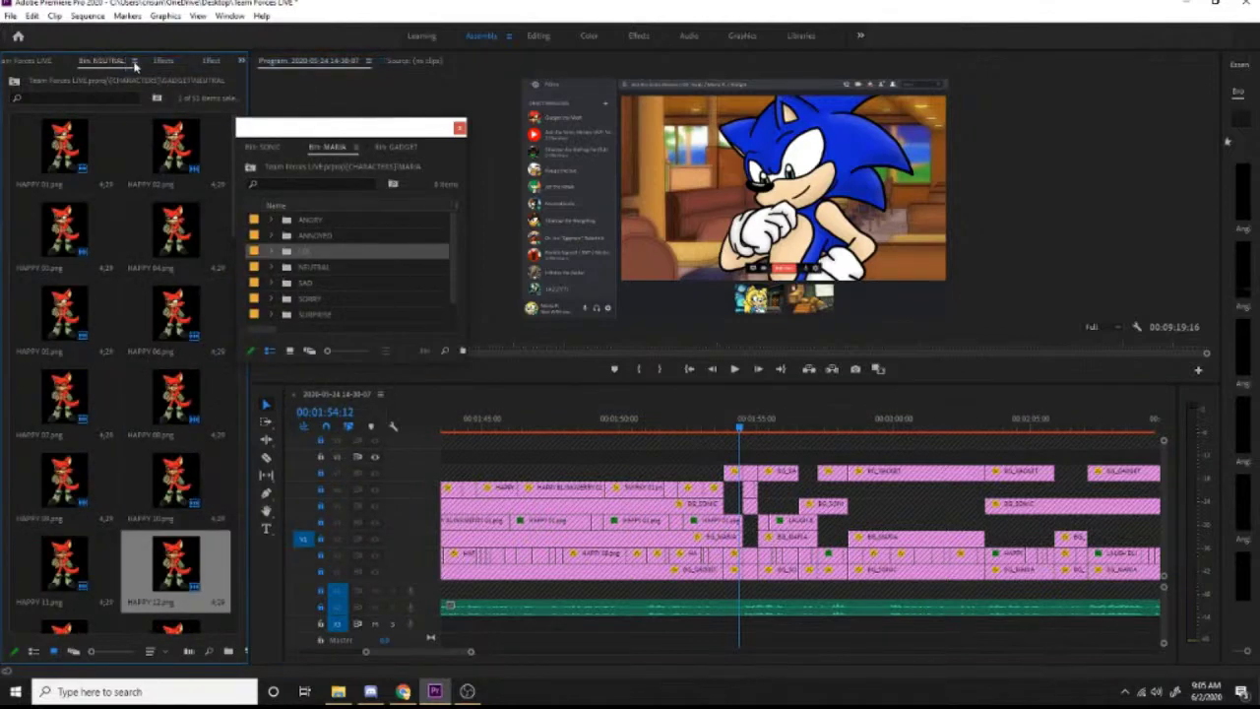
left_click(137, 62)
left_click(169, 65)
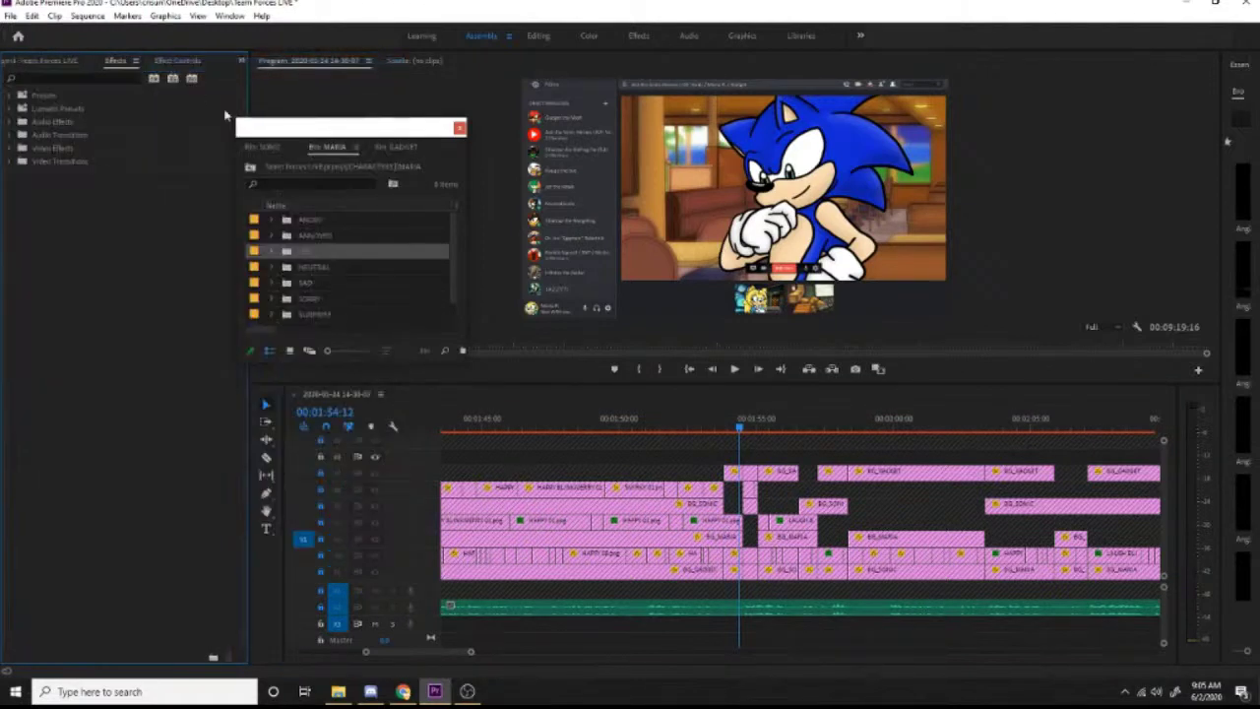
double_click(293, 252)
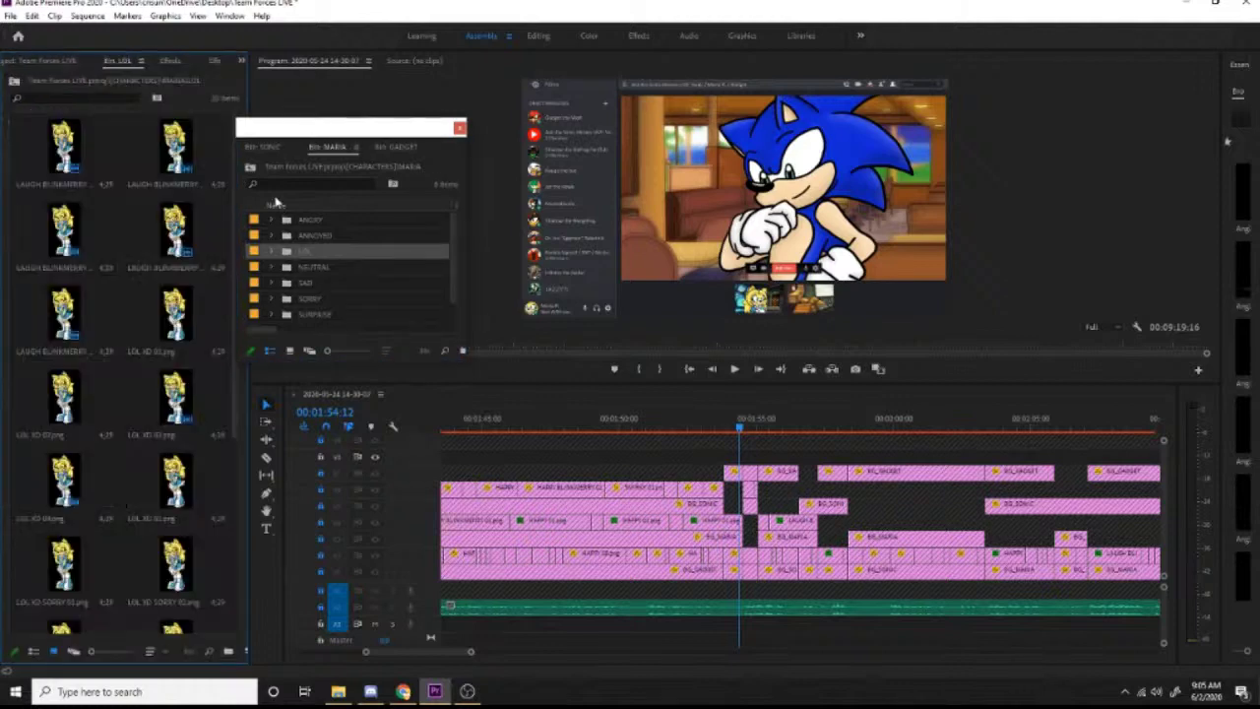
left_click(143, 62)
left_click(169, 65)
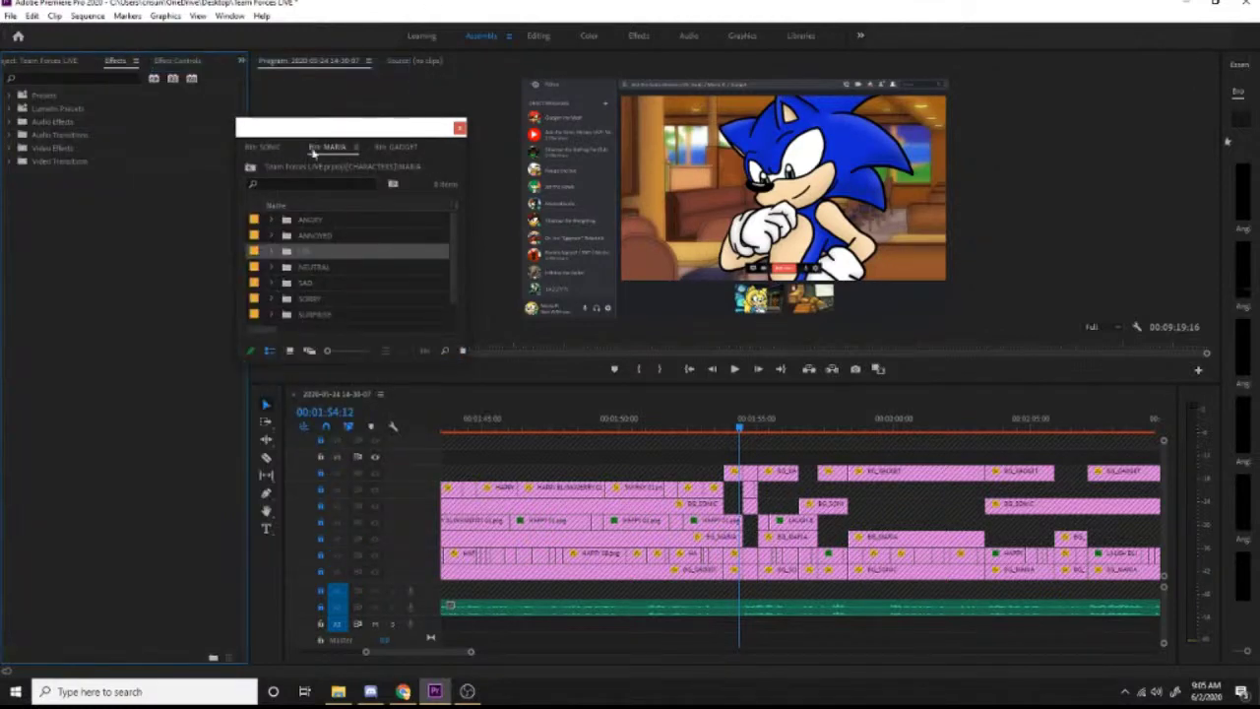
Step: Place HAPPY 12.png from Gadget's LOL bin on the unlocked track above BG_GADGET, starting with the Sonic shot just before 00:01:54:00
left_click(385, 149)
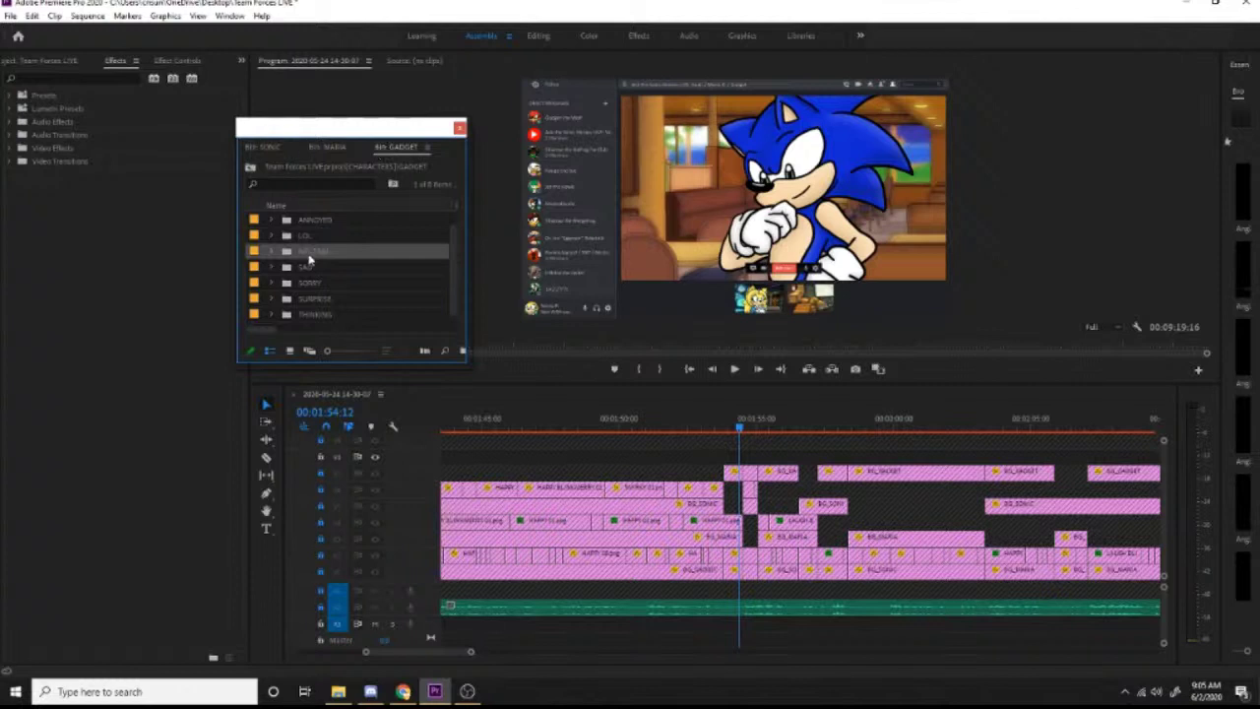
left_click(294, 238)
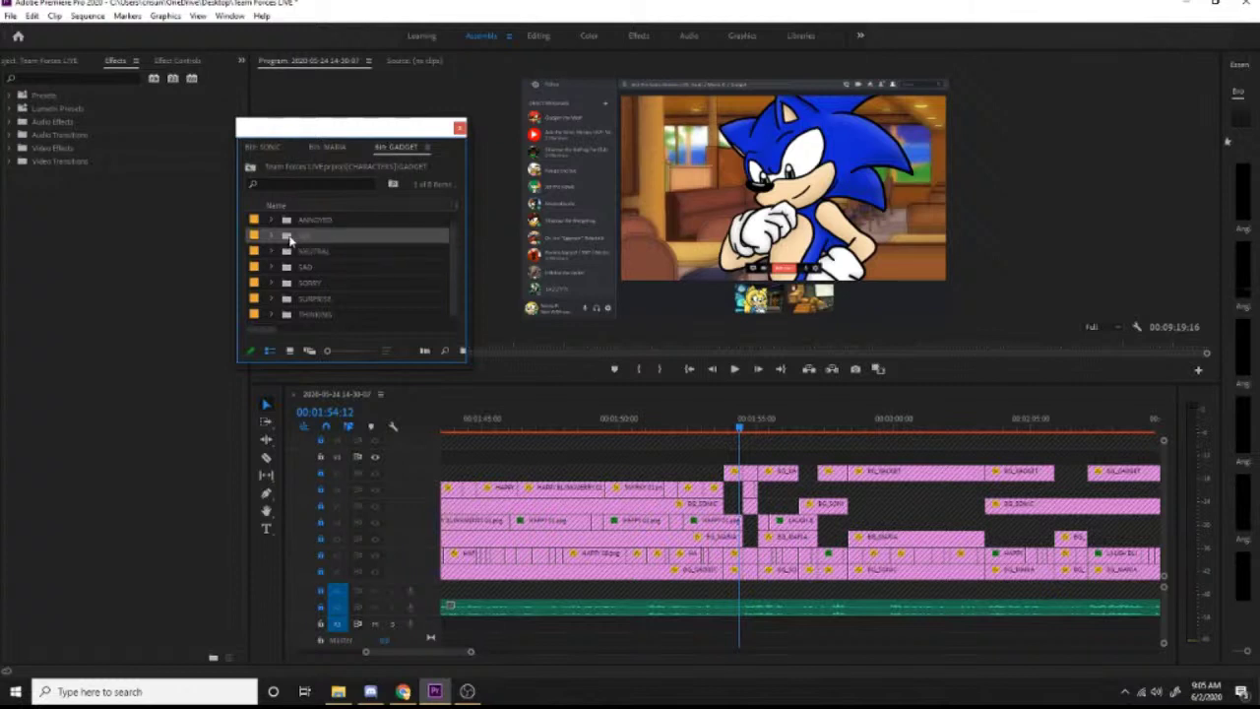
double_click(289, 240)
left_click_drag(739, 429, 722, 436)
key("space")
key("space")
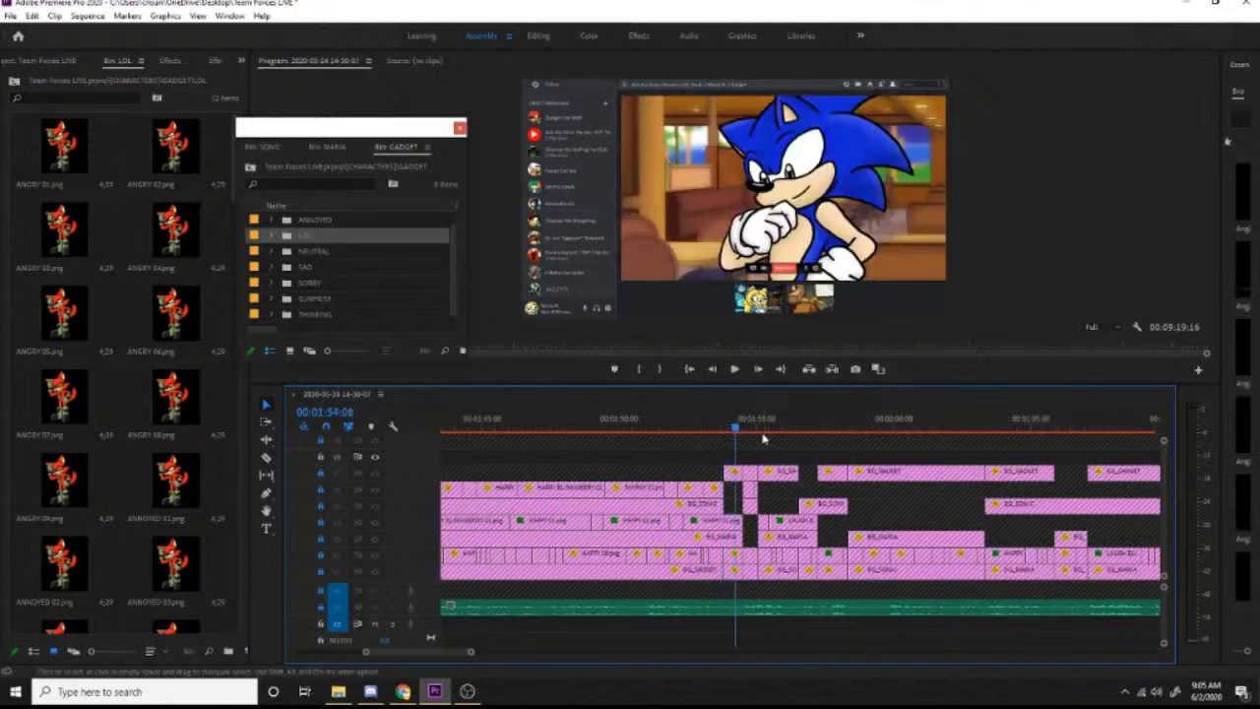
scroll(209, 323, "down", 5)
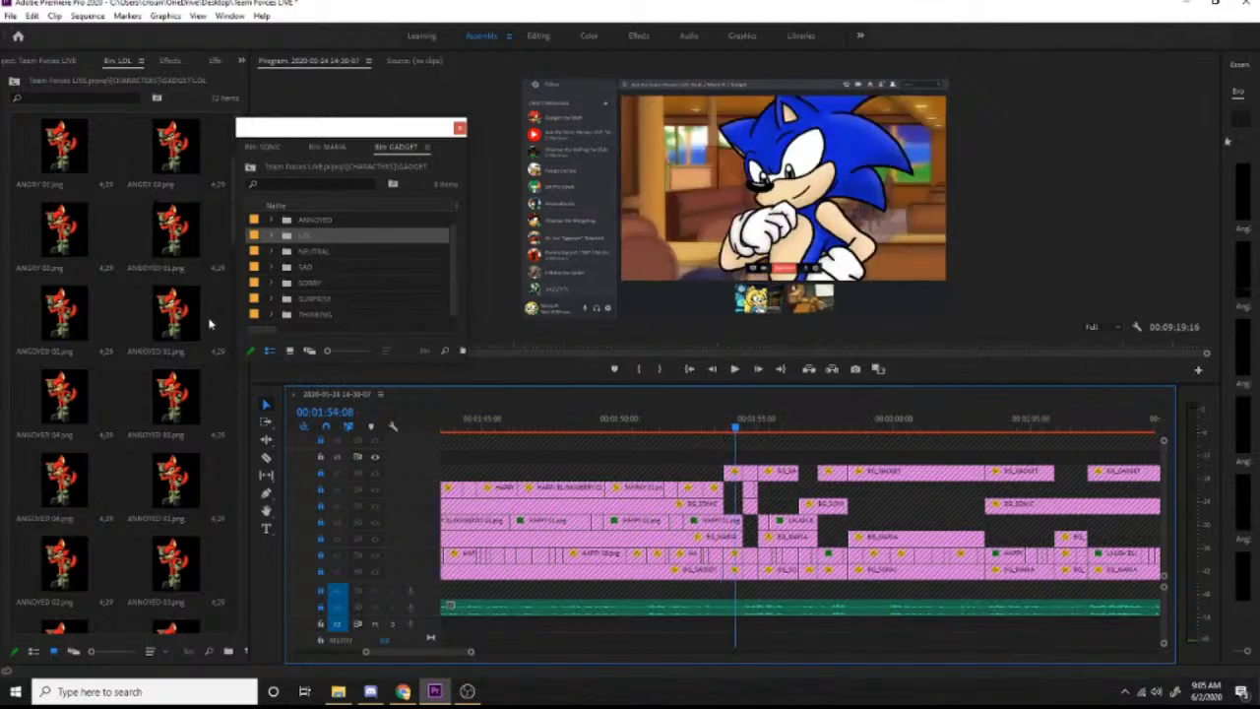
scroll(209, 323, "down", 5)
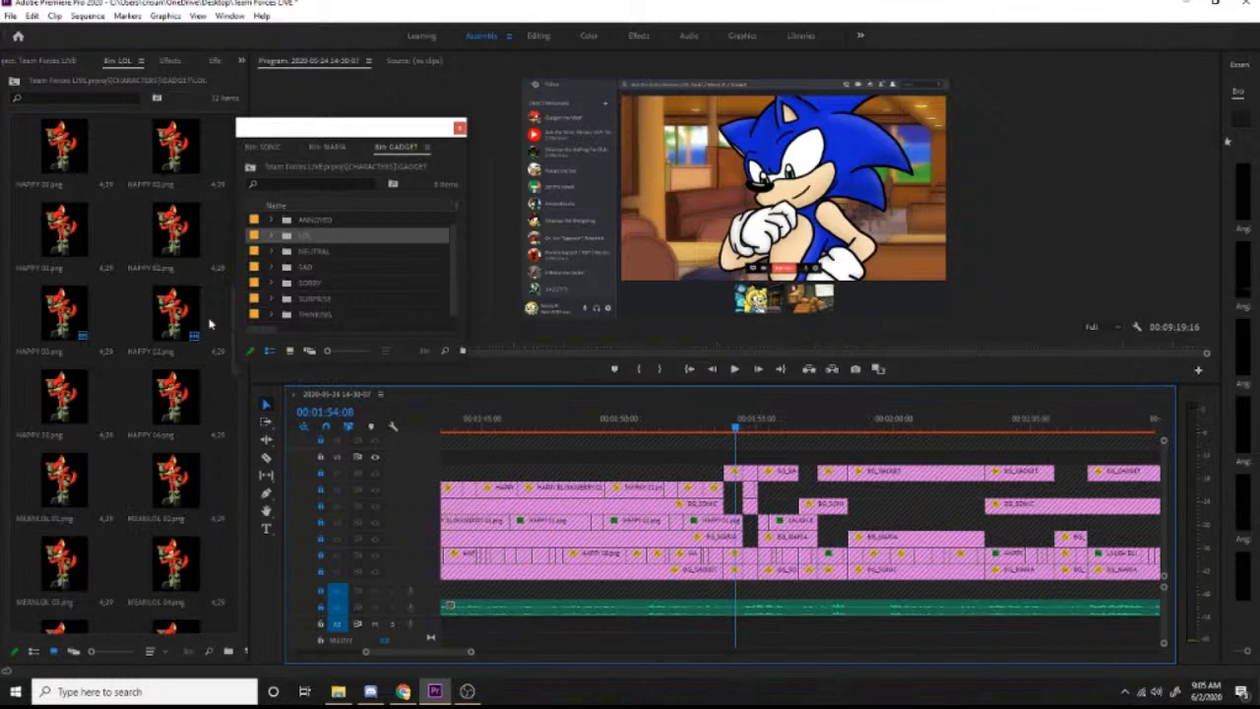
left_click_drag(175, 149, 715, 431)
Step: Play the shot against the dialogue and trim the HAPPY 12.png clip to end at 00:01:54:23
left_click(718, 429)
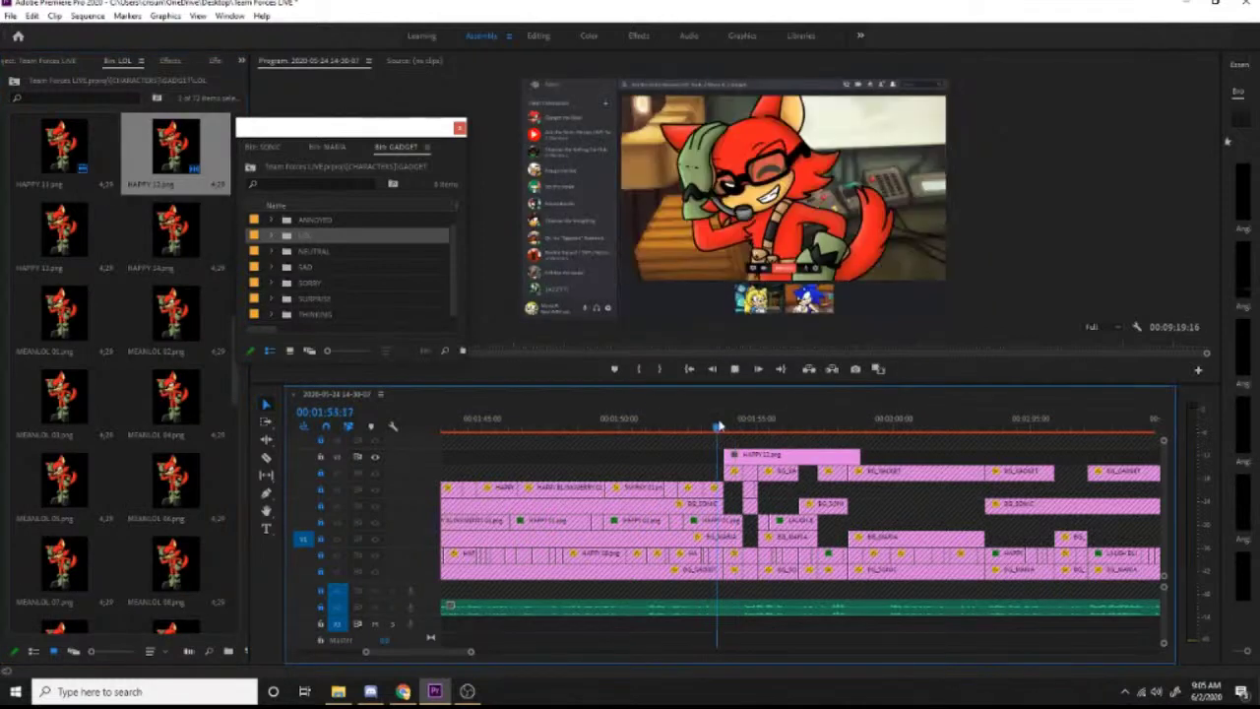
key("space")
key("space")
key("space")
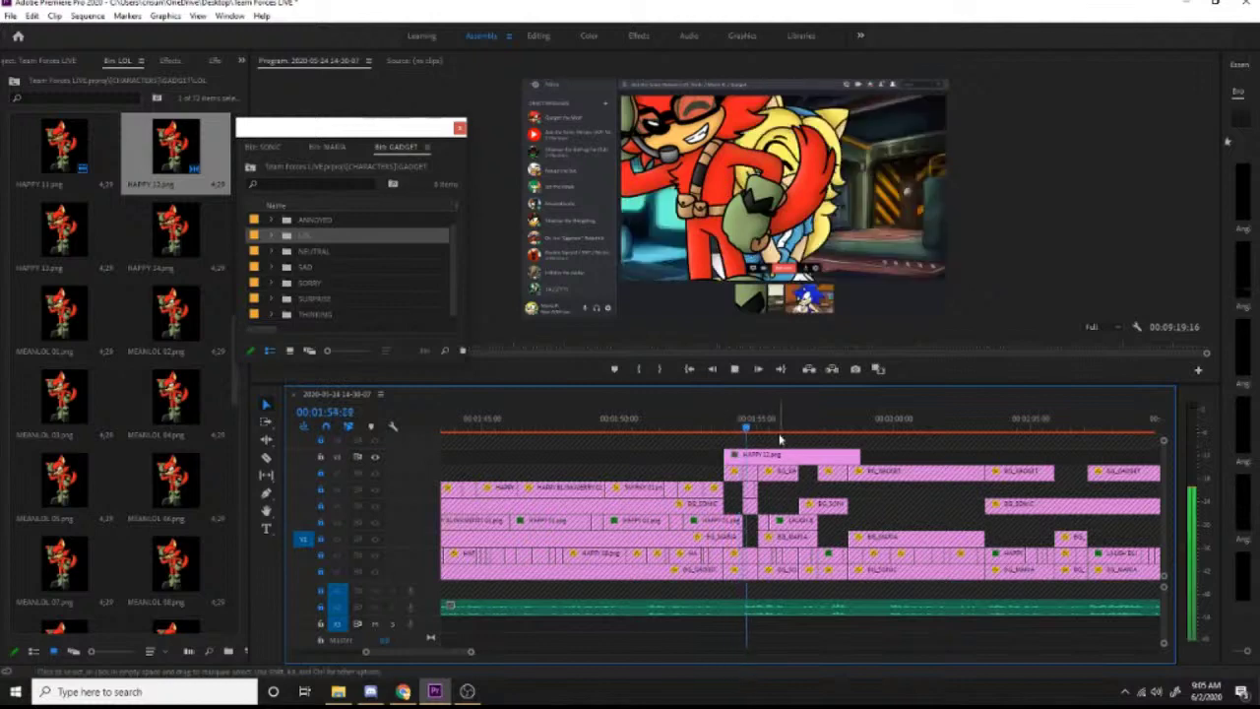
key("space")
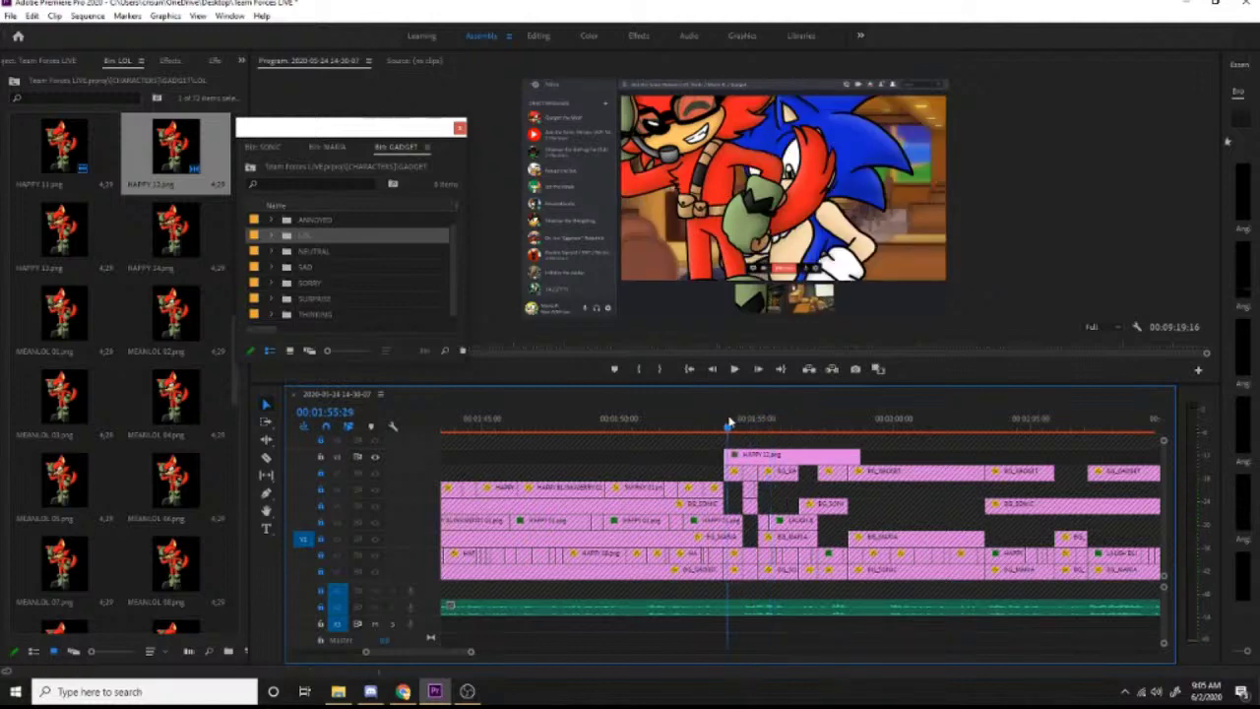
left_click(748, 423)
left_click_drag(864, 453, 749, 455)
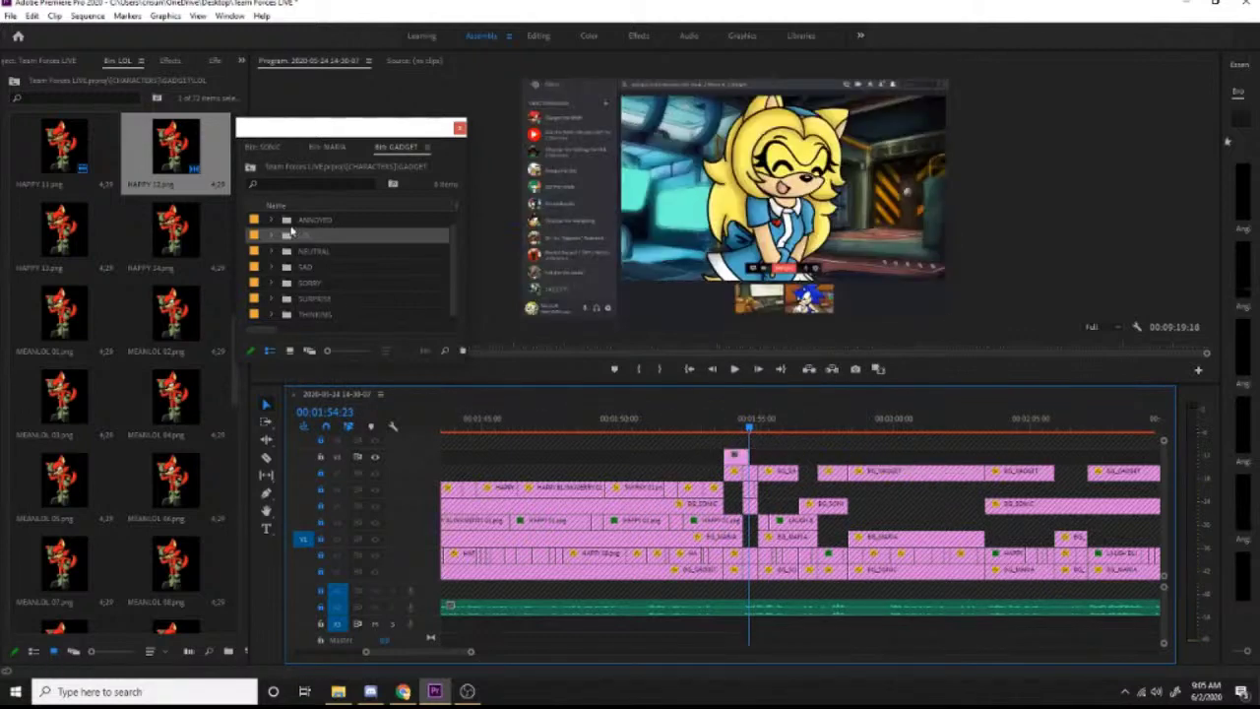
Step: Add HAPPY 03.png from Gadget's NEUTRAL bin directly after the HAPPY 12.png clip and play it back
double_click(292, 252)
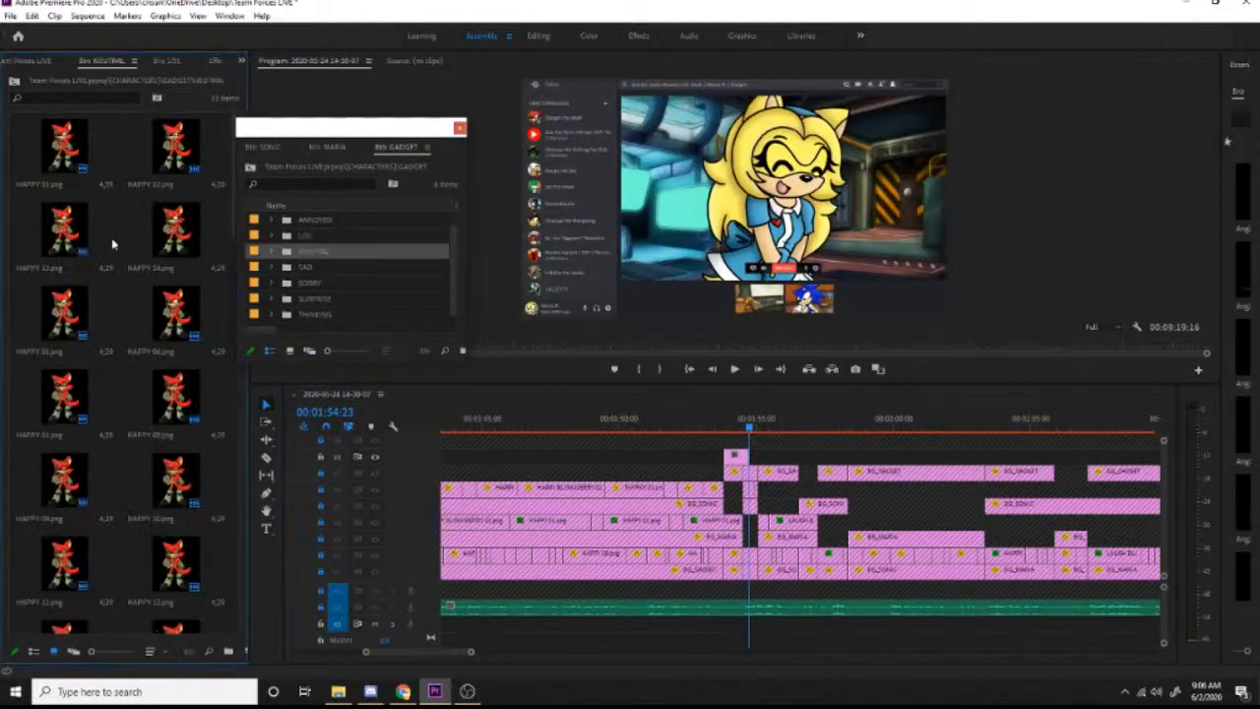
left_click_drag(87, 233, 753, 458)
key("space")
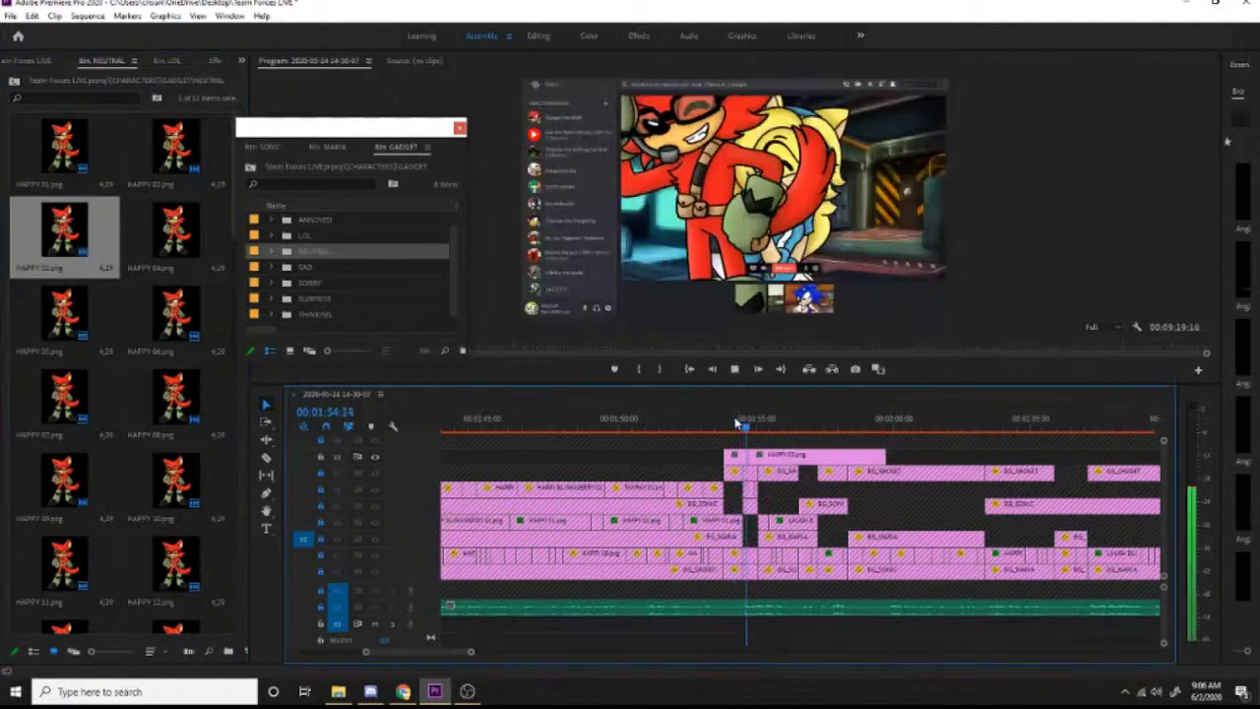
key("space")
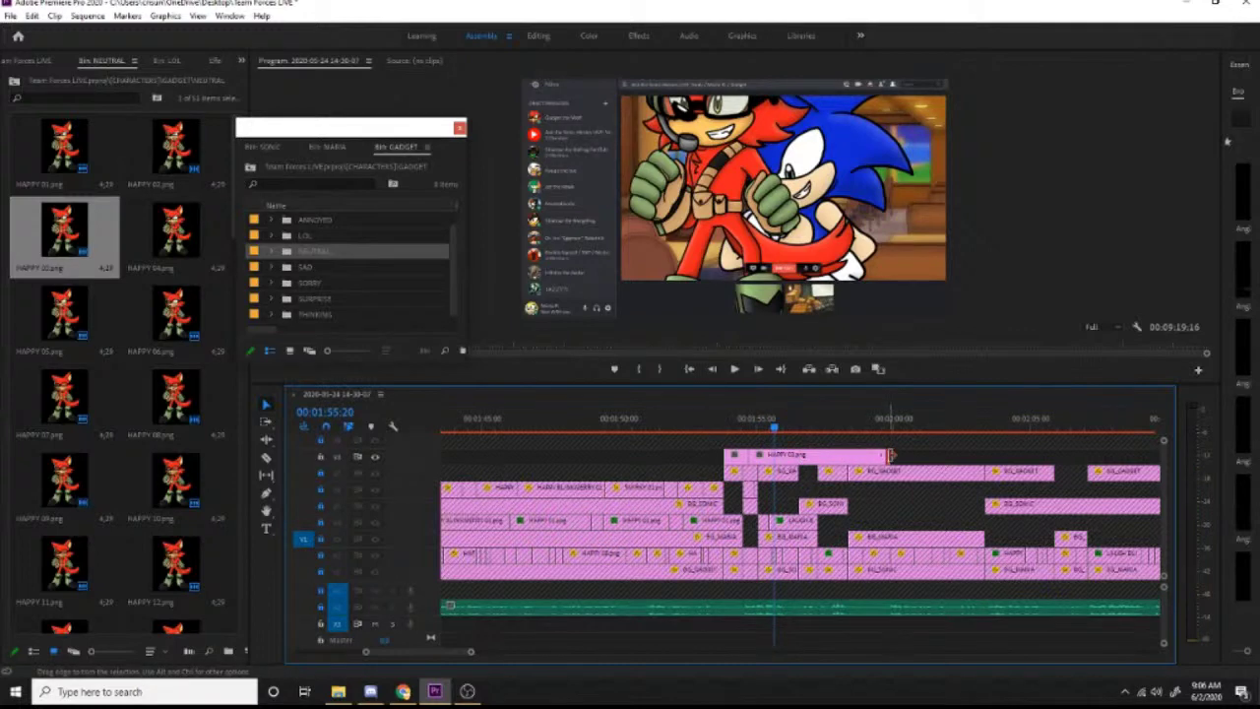
Step: Trim the HAPPY 03.png clip to end with the short BG_GADGET clip below it, before Gadget's own shot
key("space")
key("space")
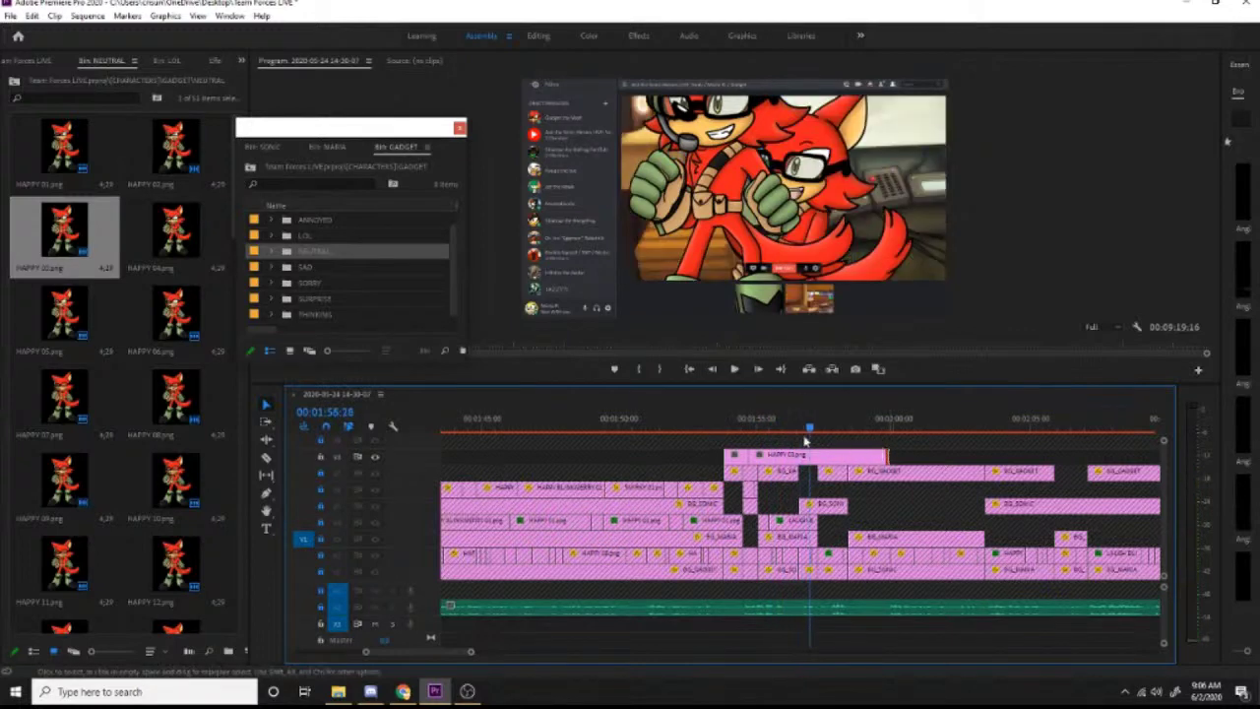
left_click(779, 425)
key("space")
left_click_drag(858, 454, 700, 430)
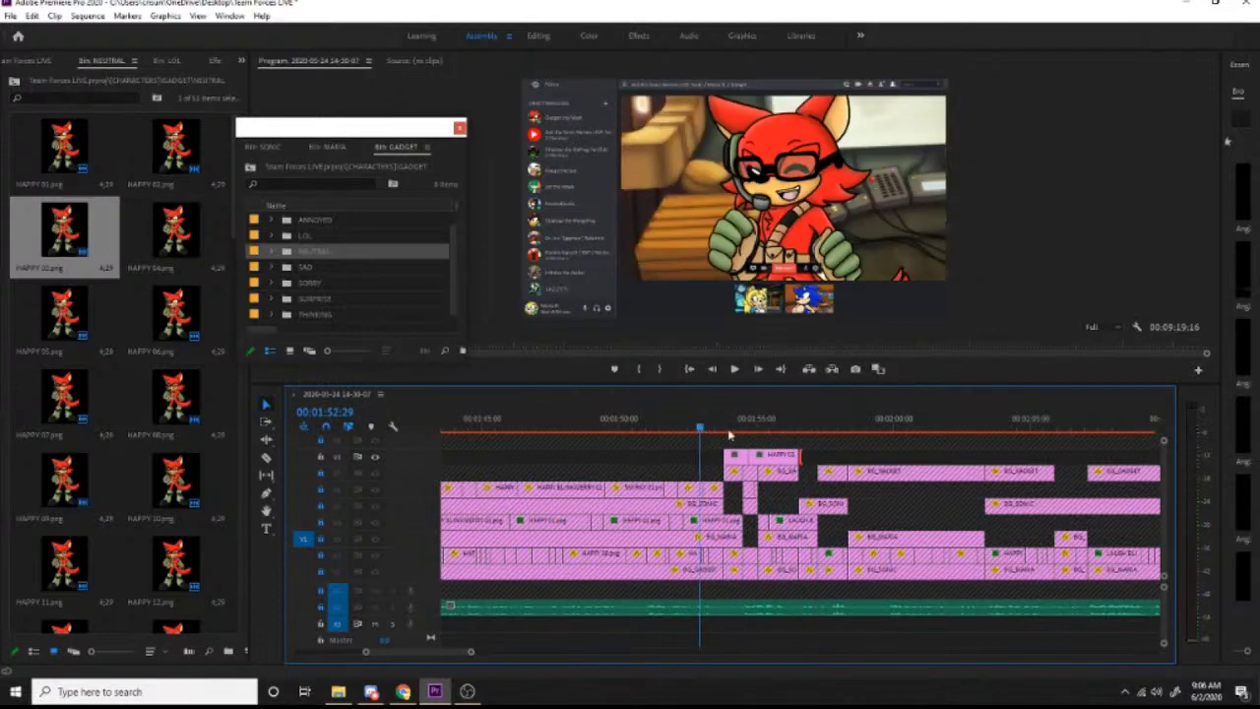
Step: Paste the copied preview framing attributes onto the HAPPY 12.png and HAPPY 03.png clips above BG_GADGET
left_click(320, 474)
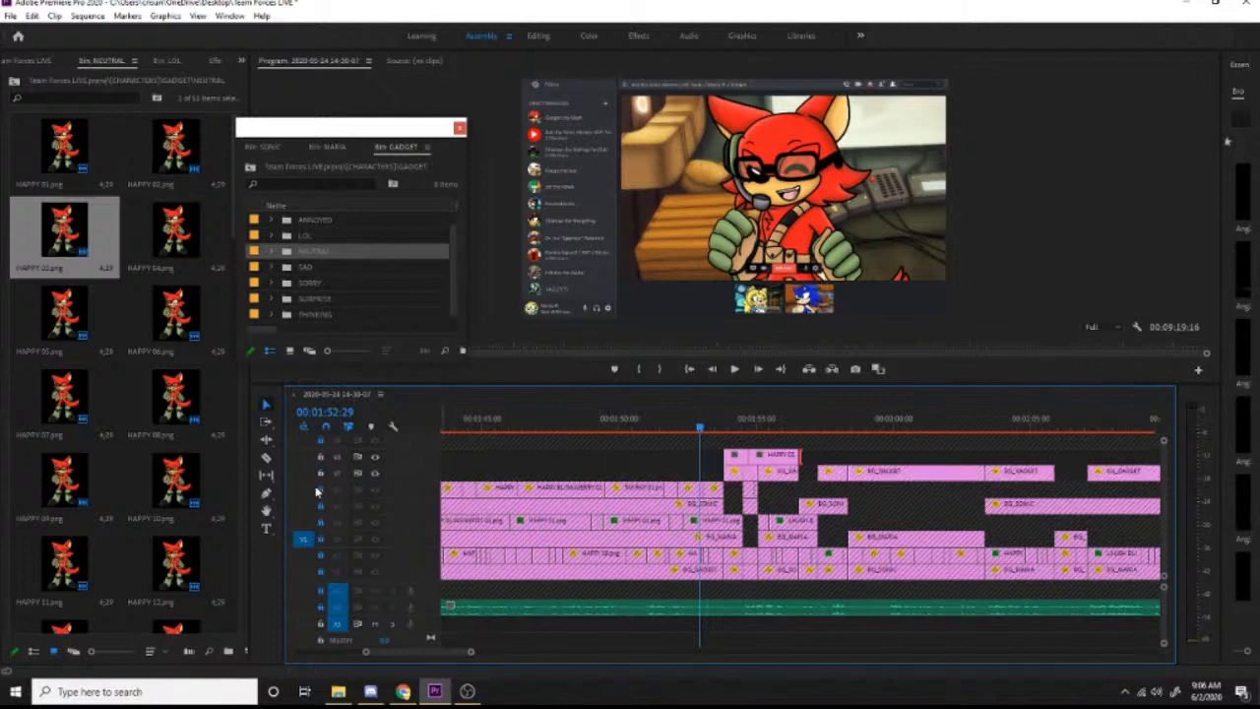
left_click(319, 489)
mouse_move(735, 430)
left_mouse_down()
mouse_move(760, 433)
mouse_move(740, 431)
mouse_move(756, 432)
mouse_move(741, 443)
left_mouse_up()
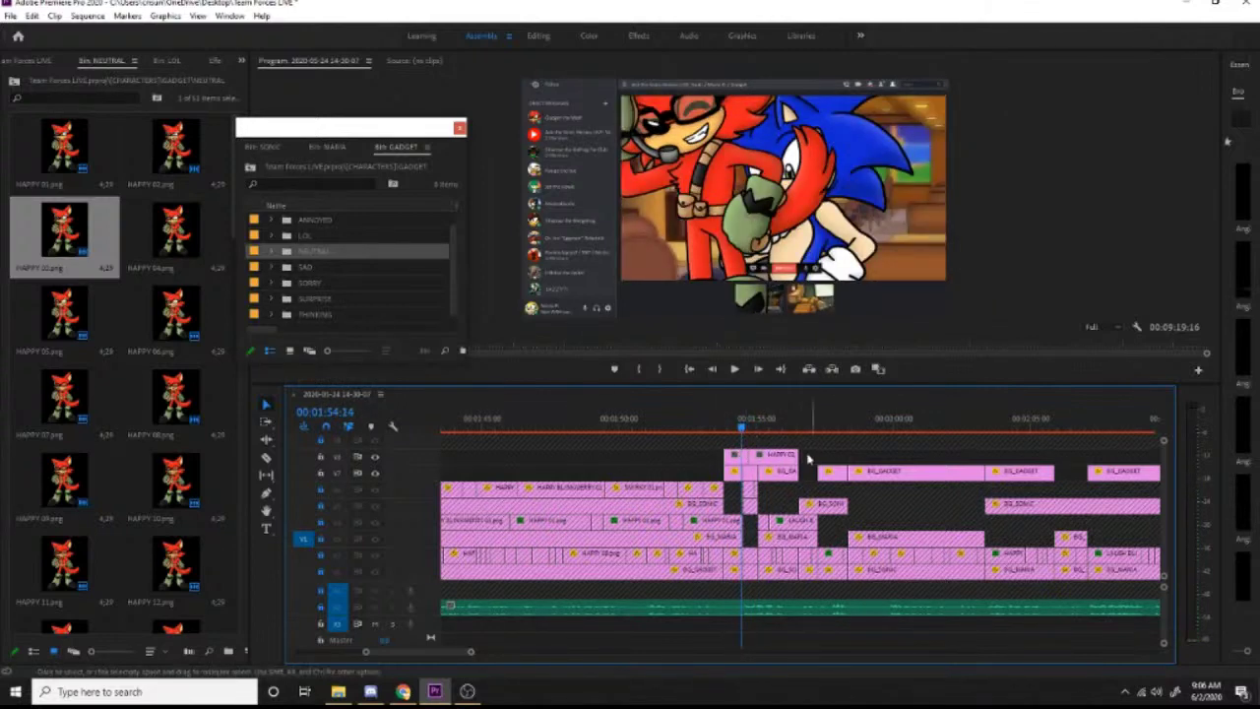
right_click(773, 458)
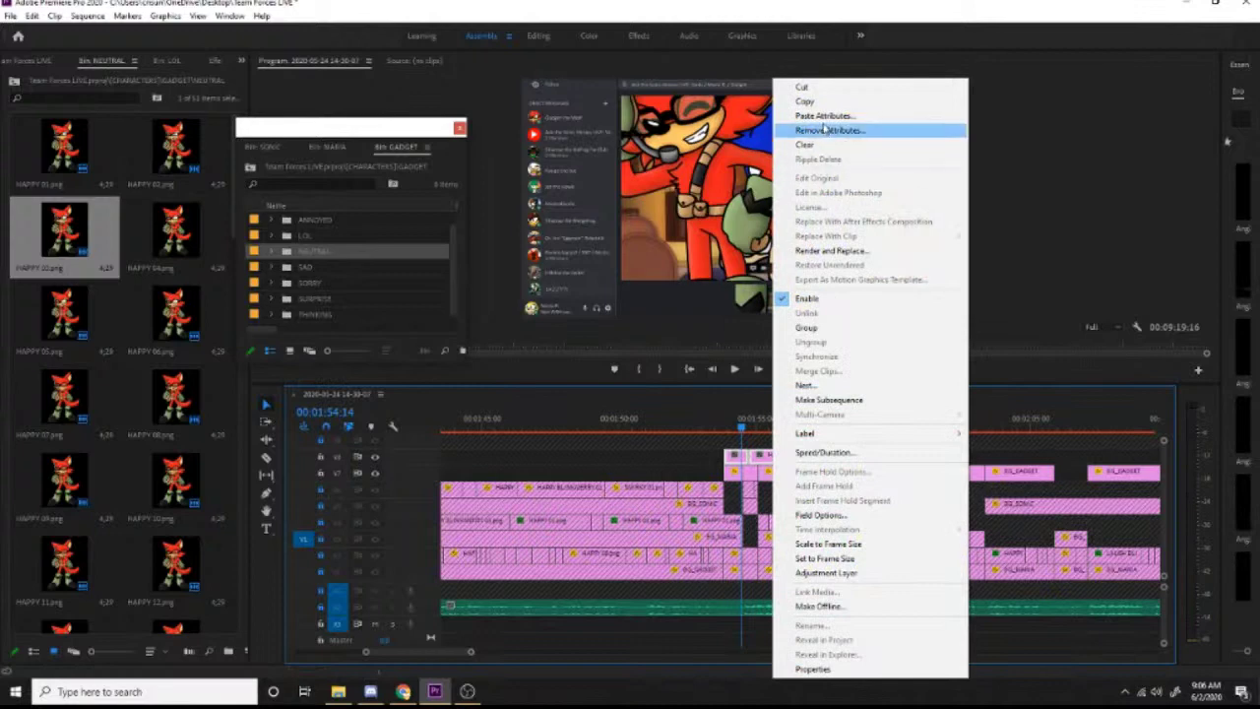
left_click(817, 116)
left_click(675, 561)
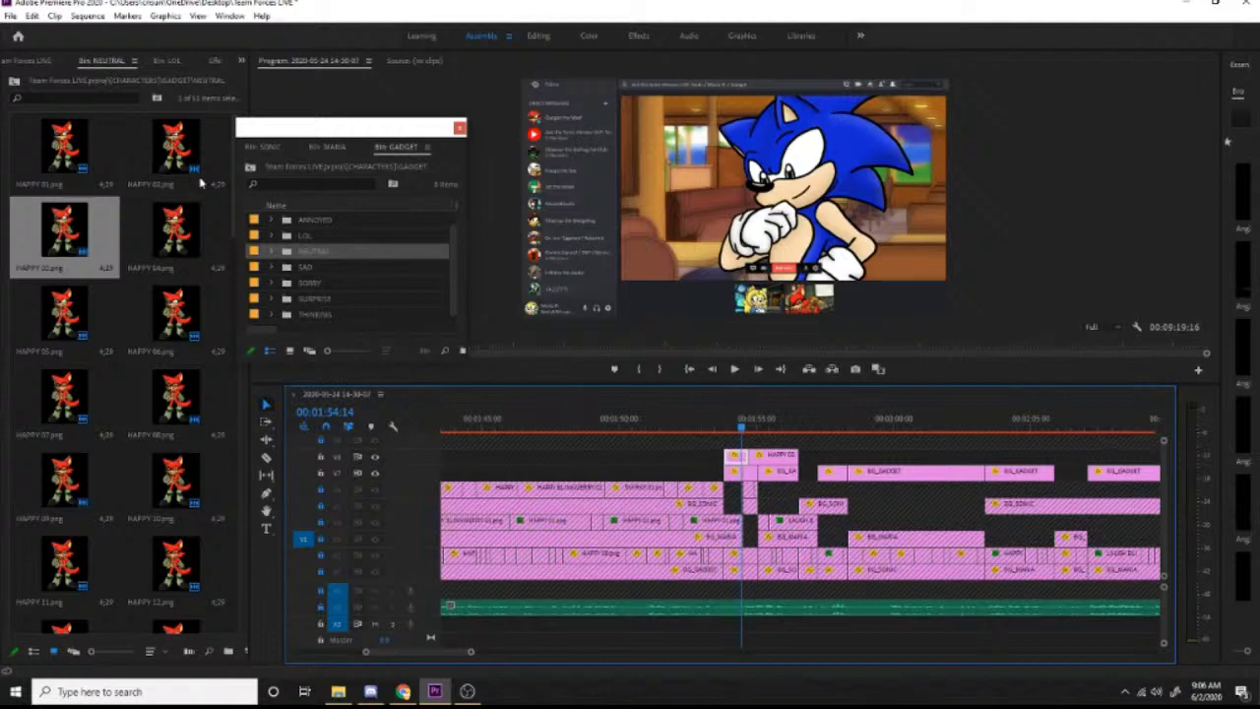
Step: Close Gadget's NEUTRAL and LOL bins and display the effect settings of the HAPPY 12.png clip
left_click(140, 62)
left_click(159, 65)
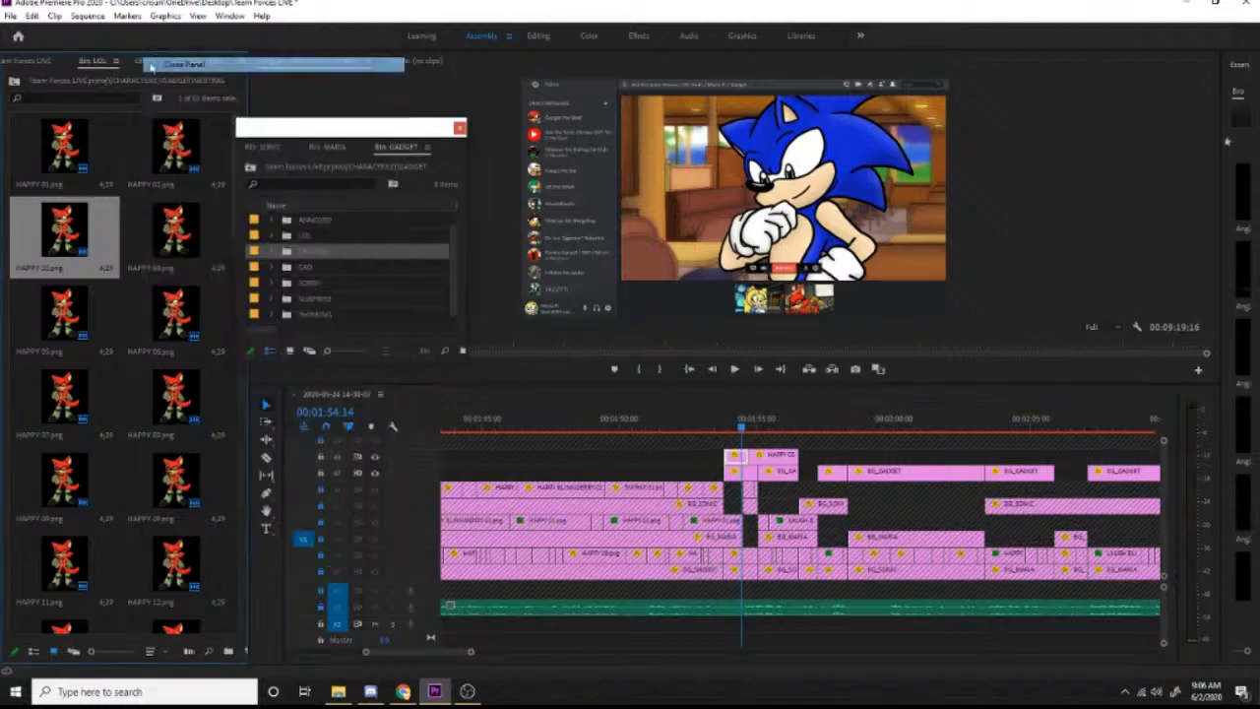
left_click(119, 61)
left_click(145, 65)
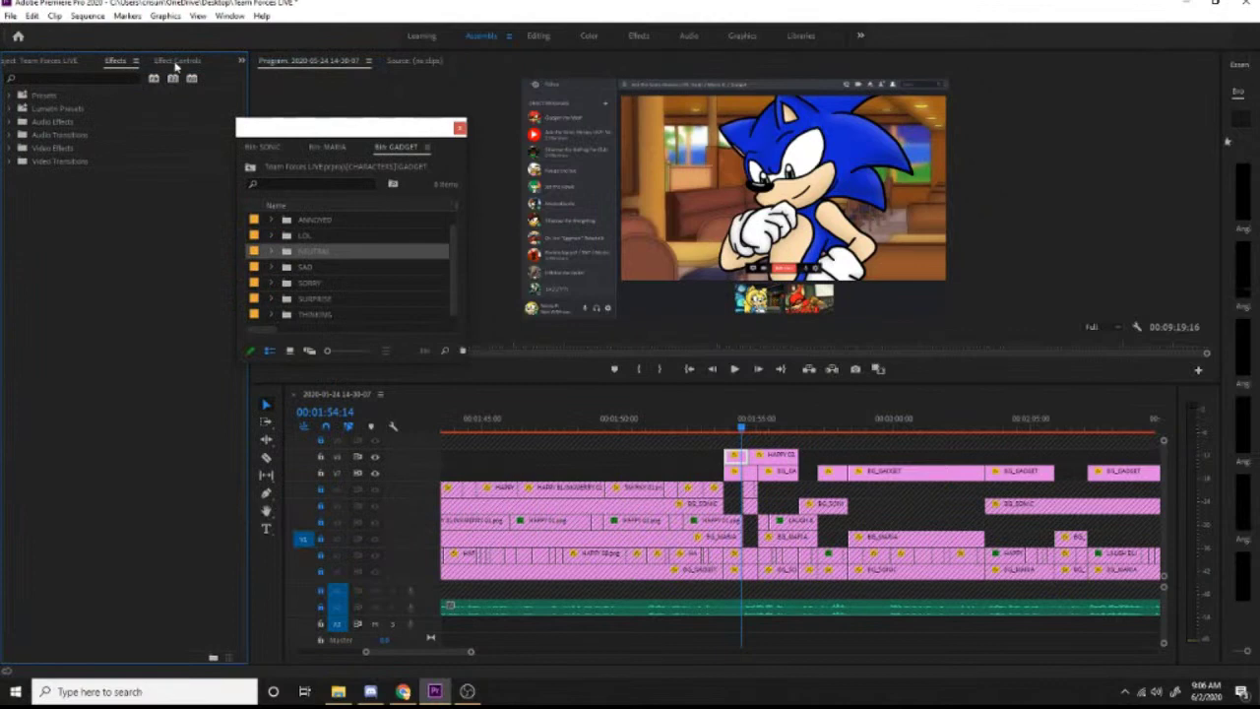
left_click(176, 61)
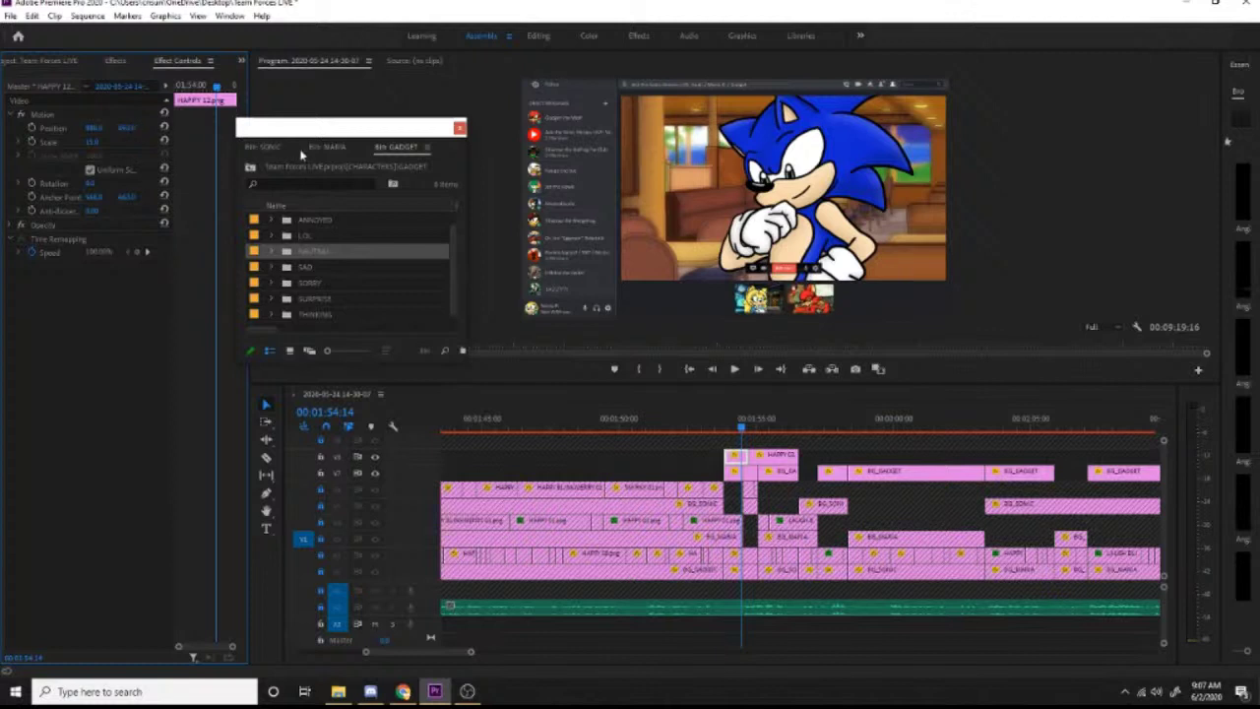
Step: Paste the motion, opacity and time remapping attributes onto the clip following HAPPY 12.png
left_click(744, 462)
right_click(774, 456)
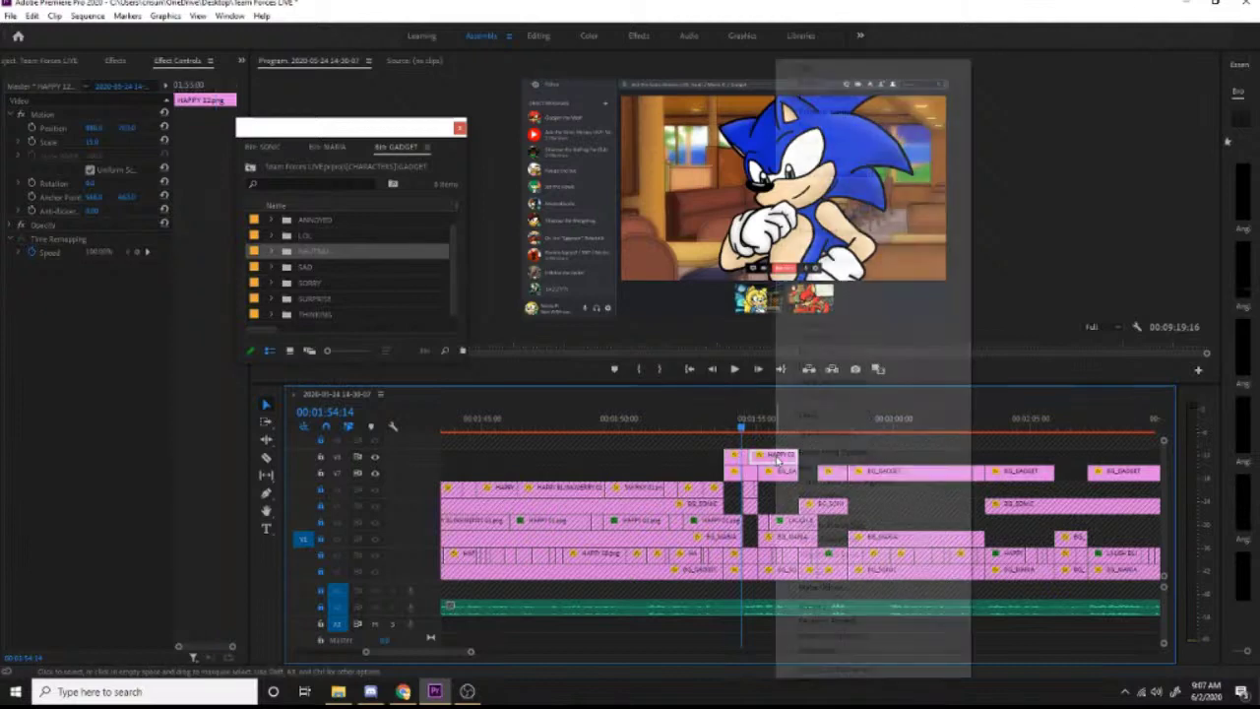
left_click(826, 97)
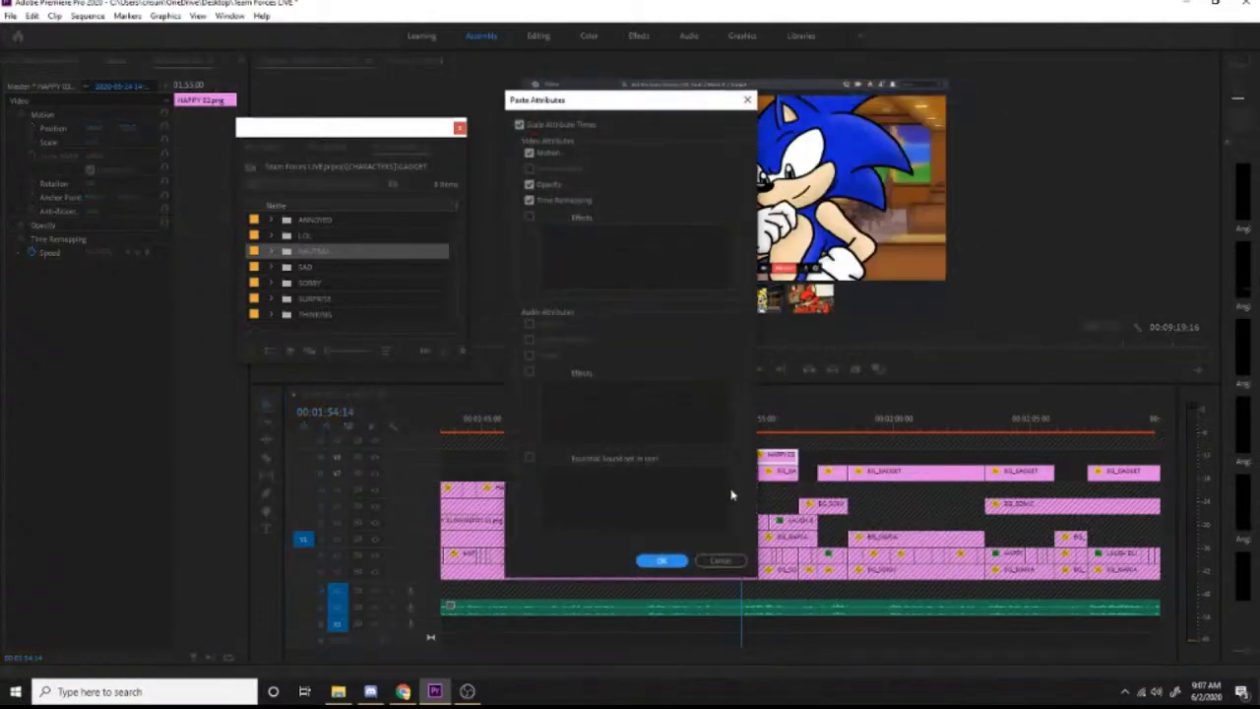
left_click(662, 562)
Step: Extend the start of the clip following HAPPY 12.png back to the beginning of Maria's shot
left_click_drag(736, 423, 745, 456)
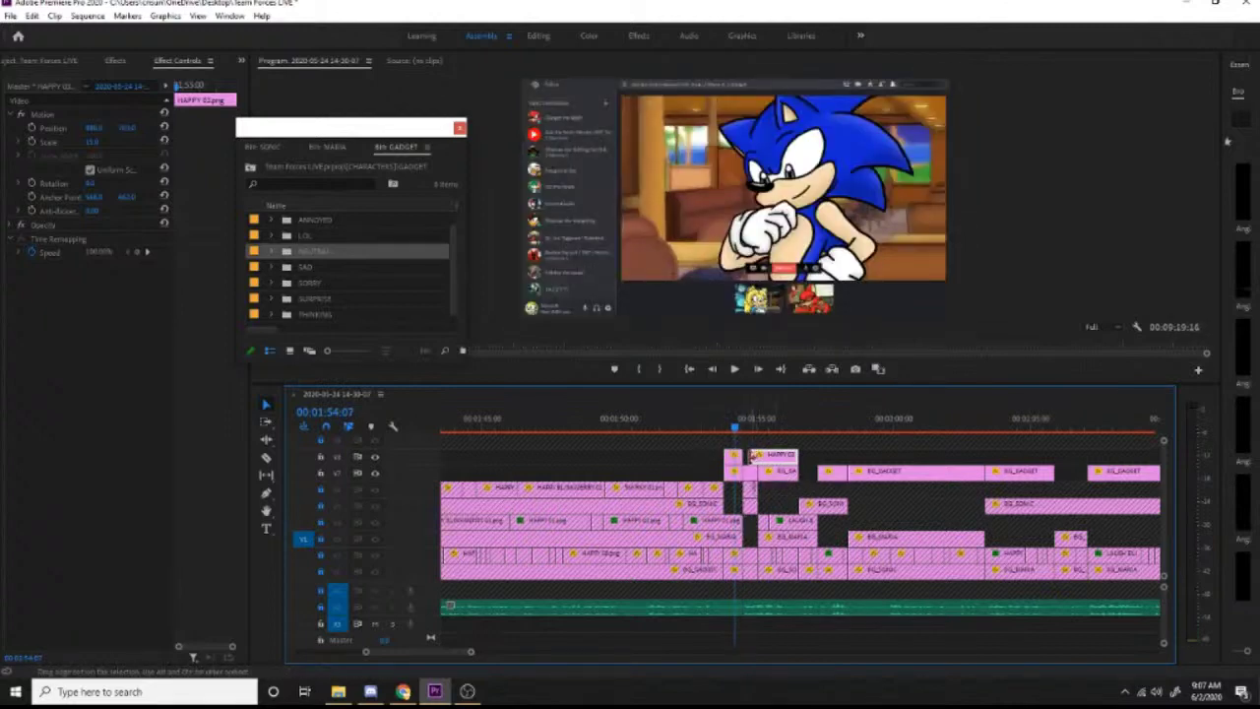
left_click(746, 431)
mouse_move(746, 431)
left_mouse_down()
mouse_move(763, 433)
mouse_move(750, 439)
left_mouse_up()
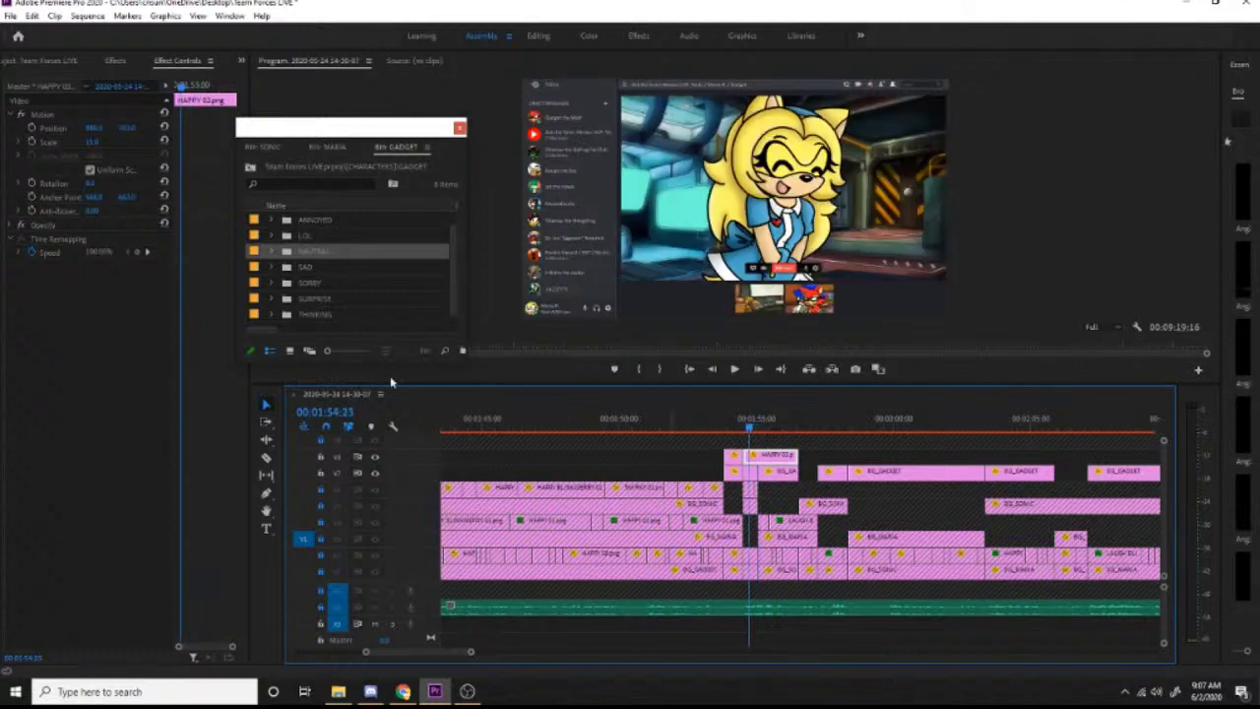
Step: Split that clip at the end of Maria's short shot and change the first piece's horizontal position to fit Gadget's preview window there
left_click(265, 456)
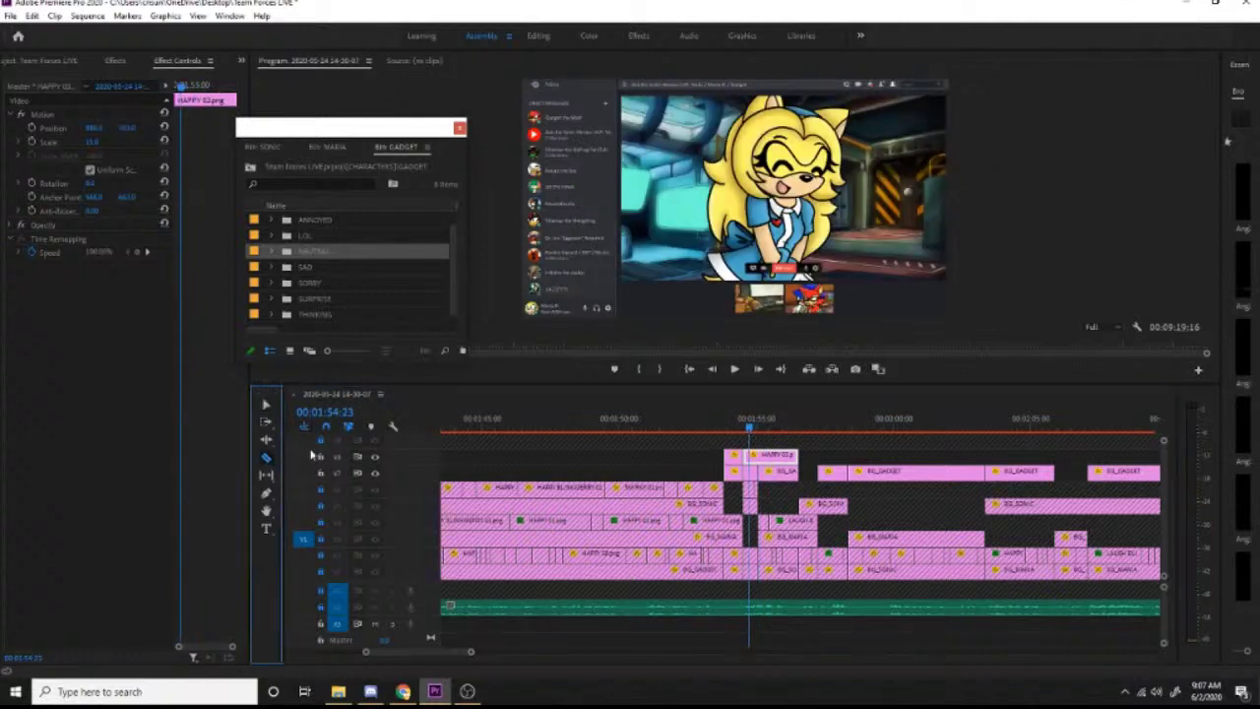
left_click(764, 456)
left_click(267, 405)
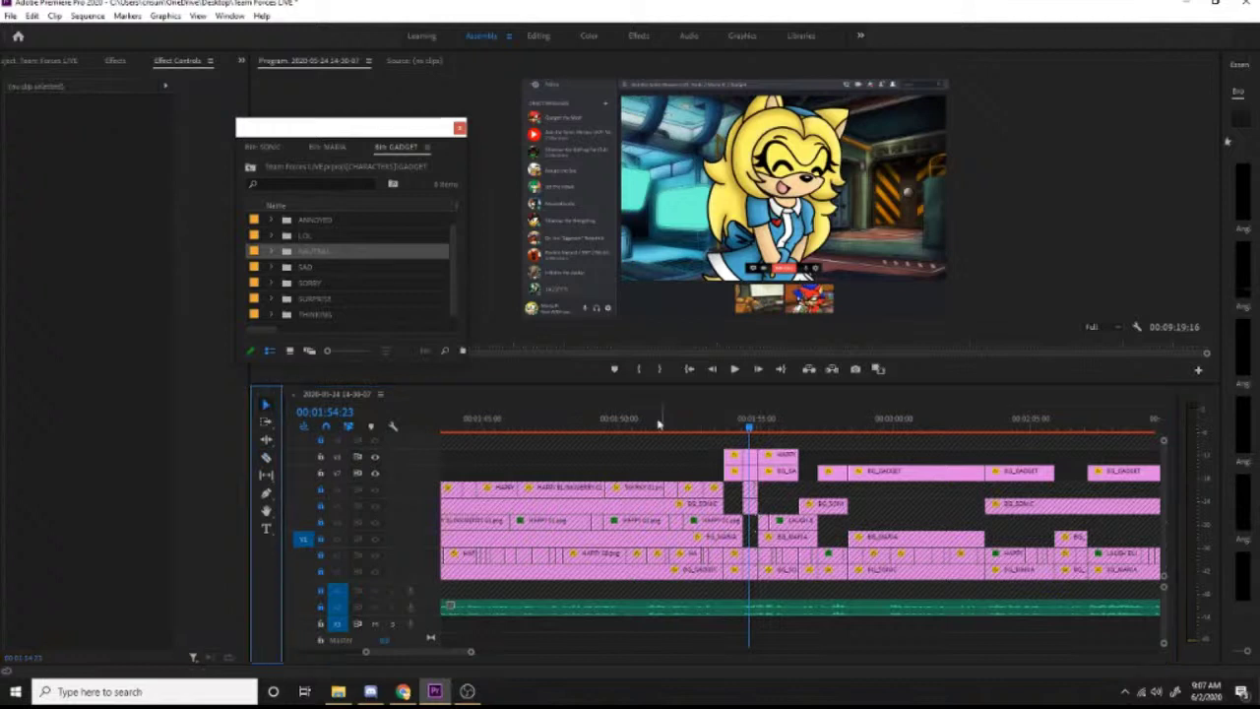
left_click(753, 458)
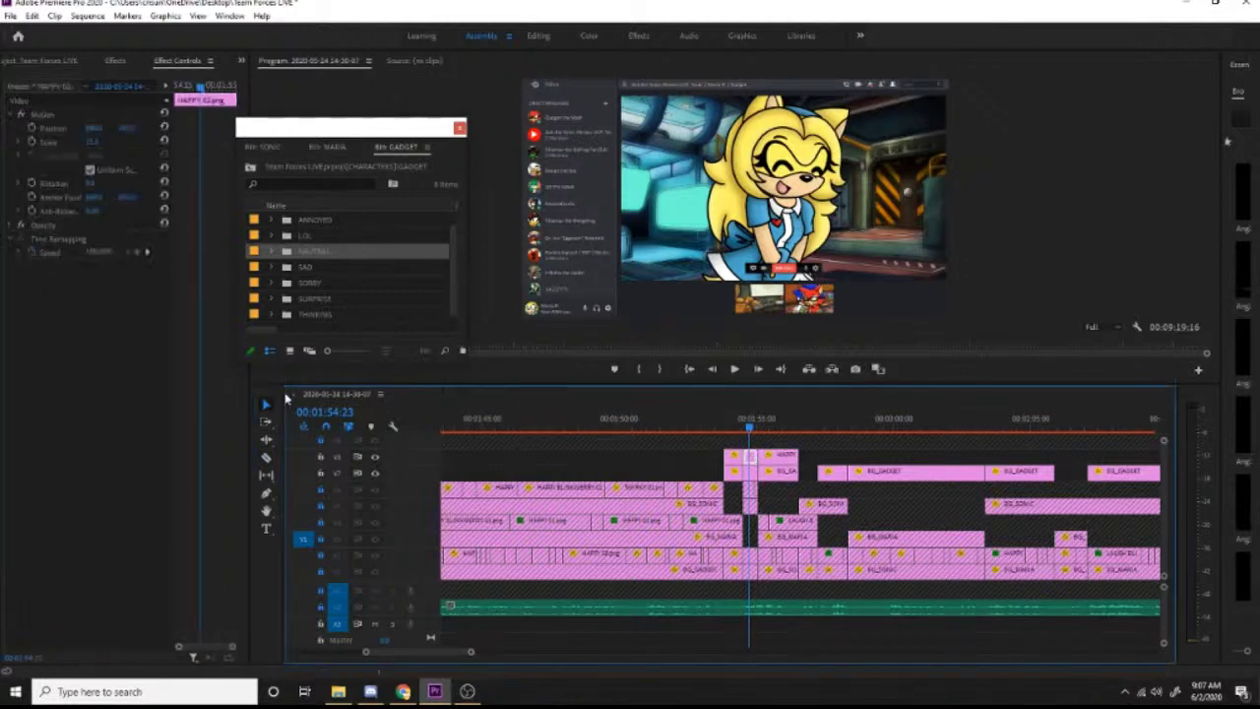
left_click(89, 128)
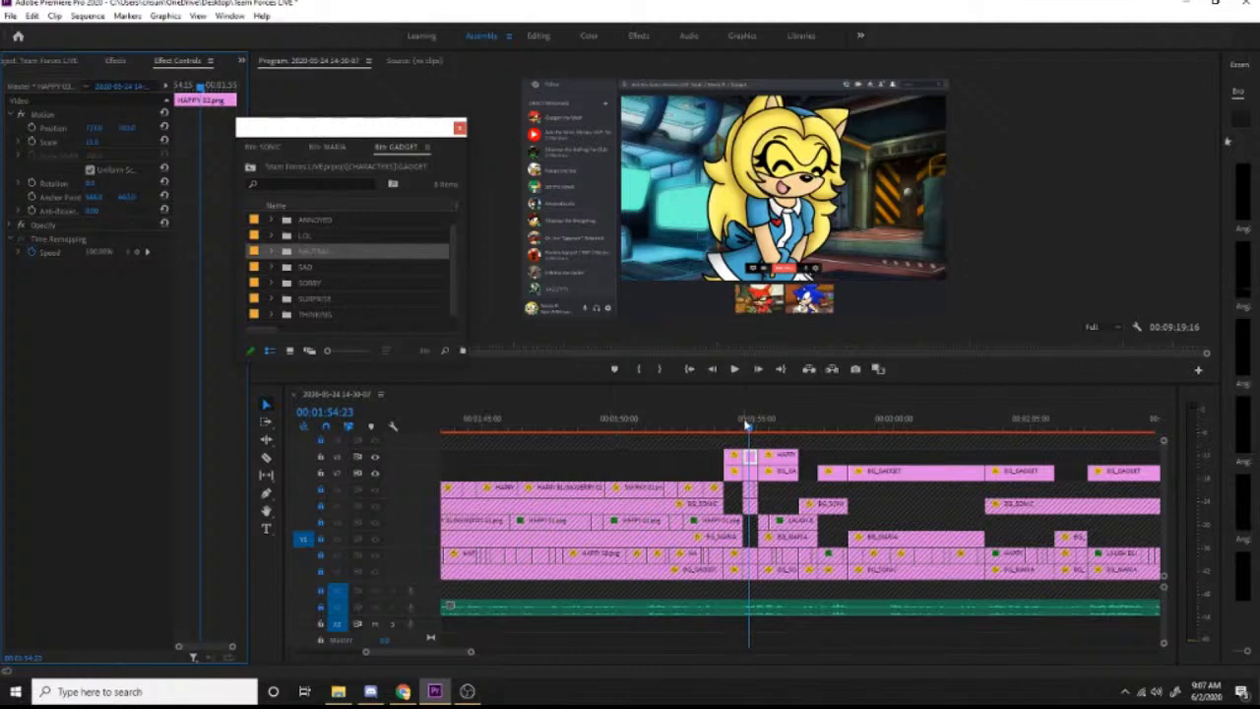
Step: Copy Gadget's full-size pose clip from his shot before 00:01:57:04 and paste it on the track above BG_GADGET at 00:01:57:17
left_click_drag(748, 425, 783, 433)
left_click_drag(1127, 433, 1166, 431)
left_click(534, 423)
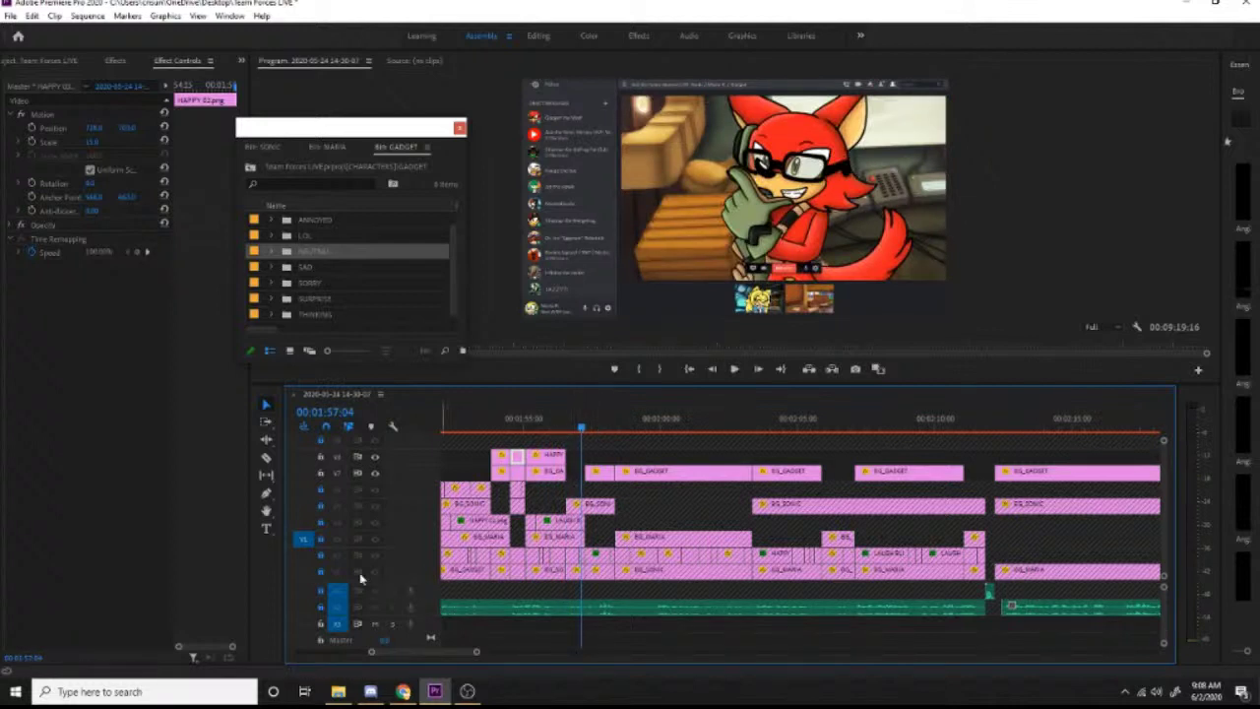
left_click(583, 558)
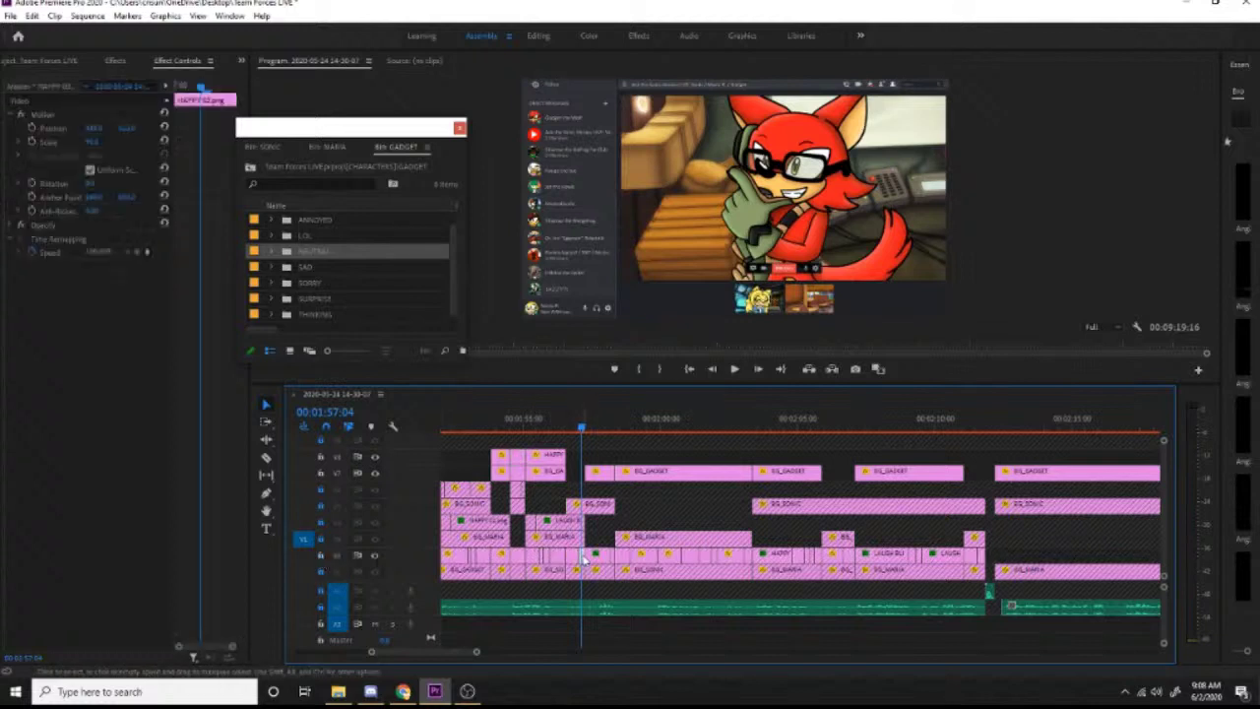
left_click(347, 556)
key("space")
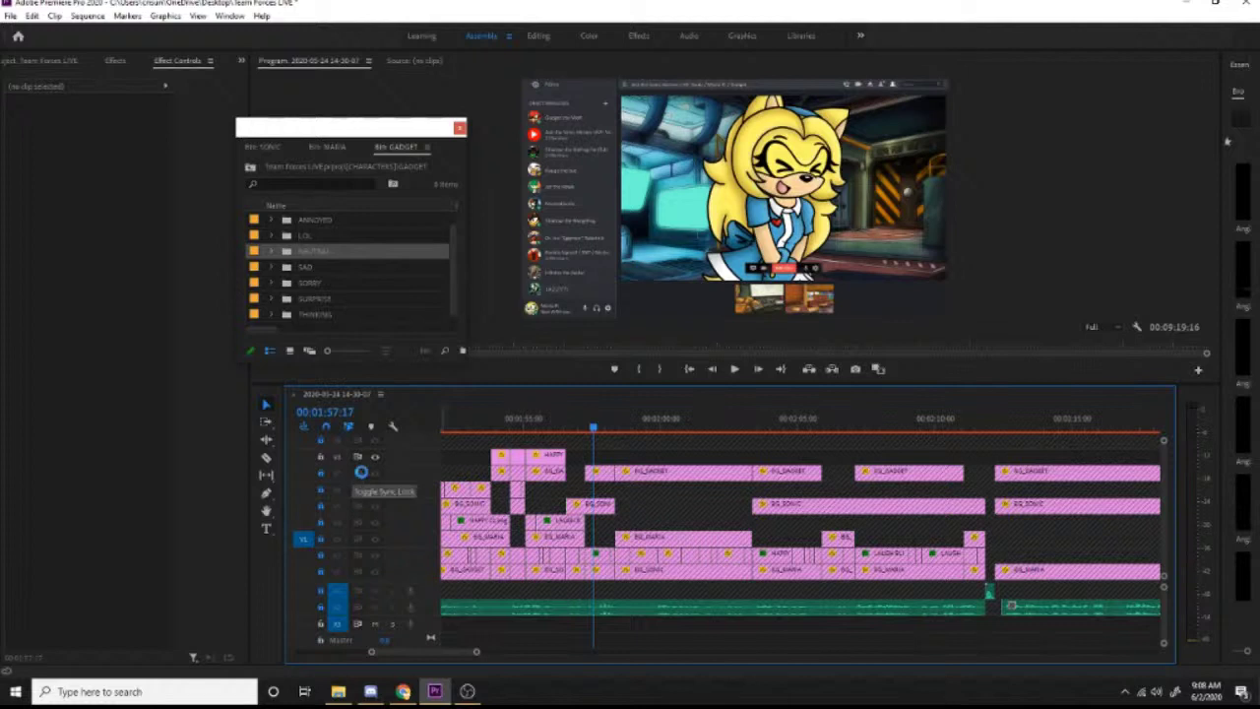
left_click(531, 455)
left_click(576, 429)
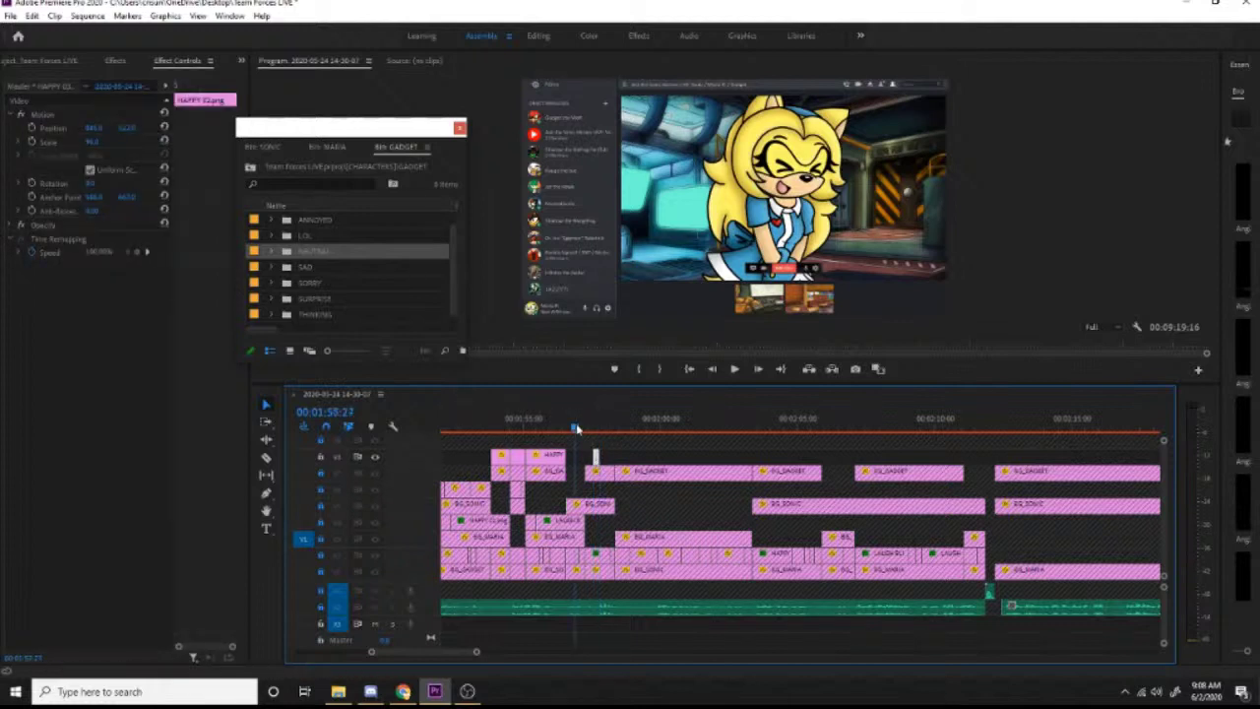
Step: Extend both ends of the pasted pose clip to span the short BG_GADGET clip during Maria's shot, and play it back
key("space")
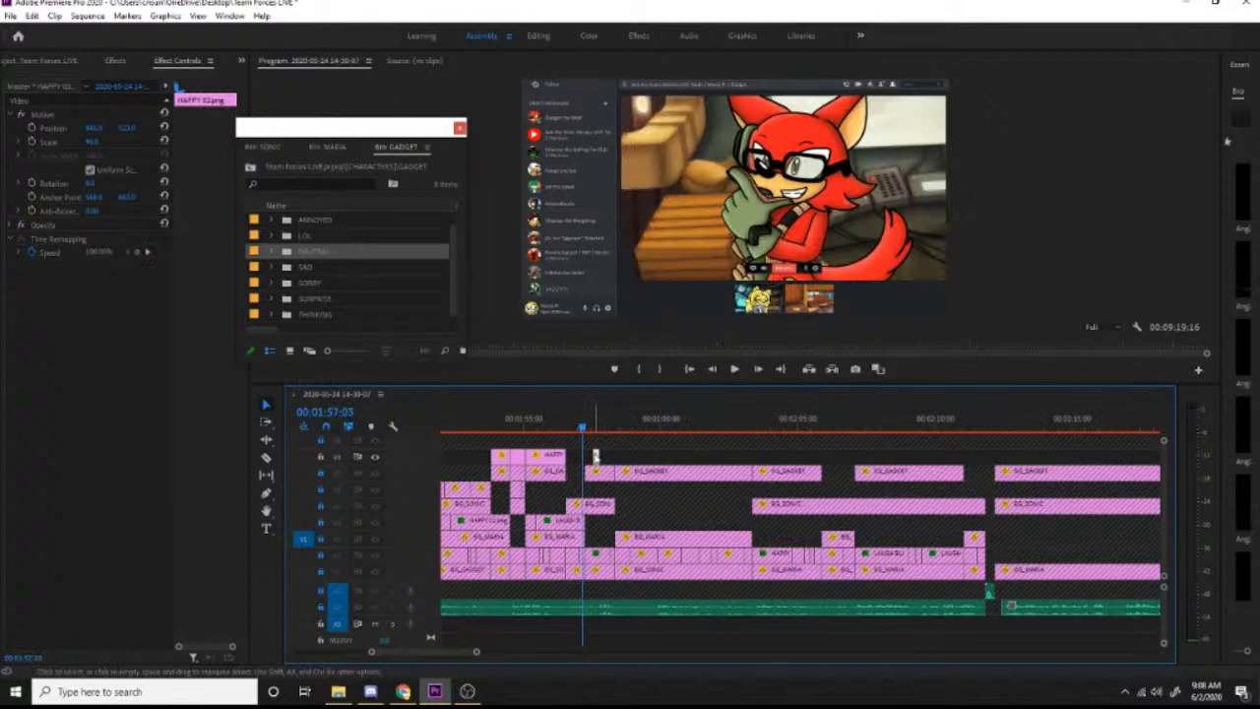
key("space")
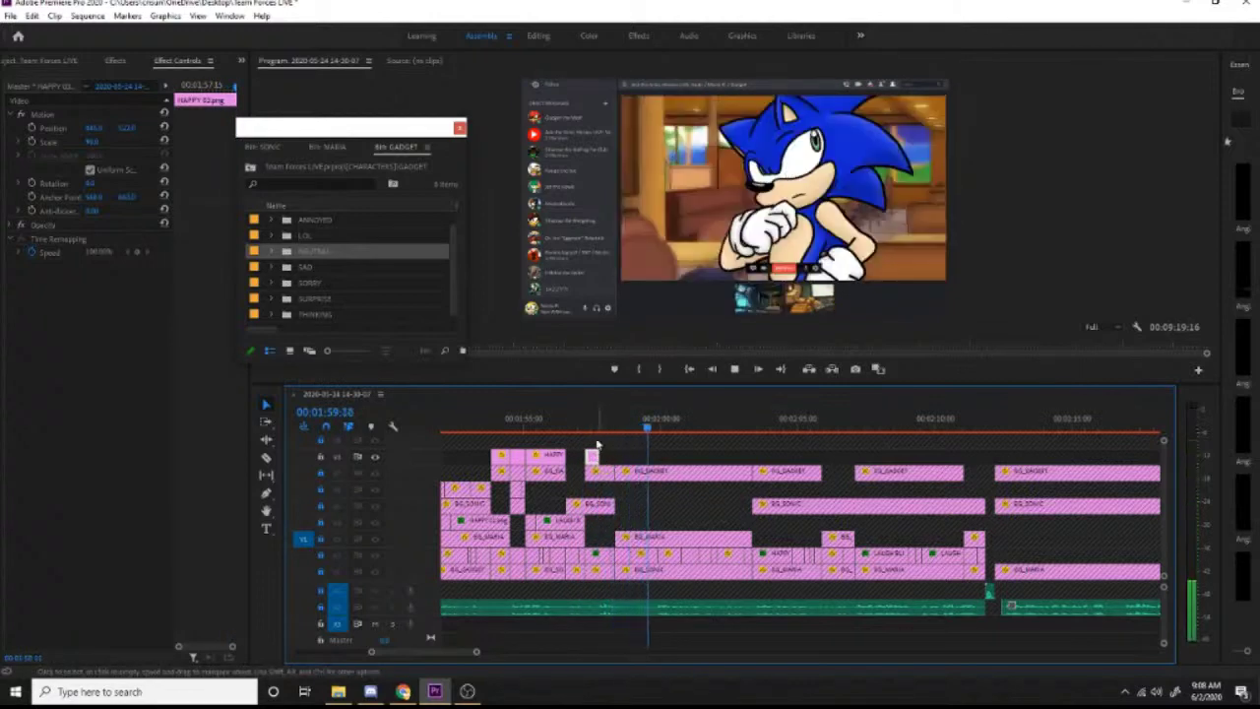
left_click(594, 430)
left_click_drag(597, 457, 587, 430)
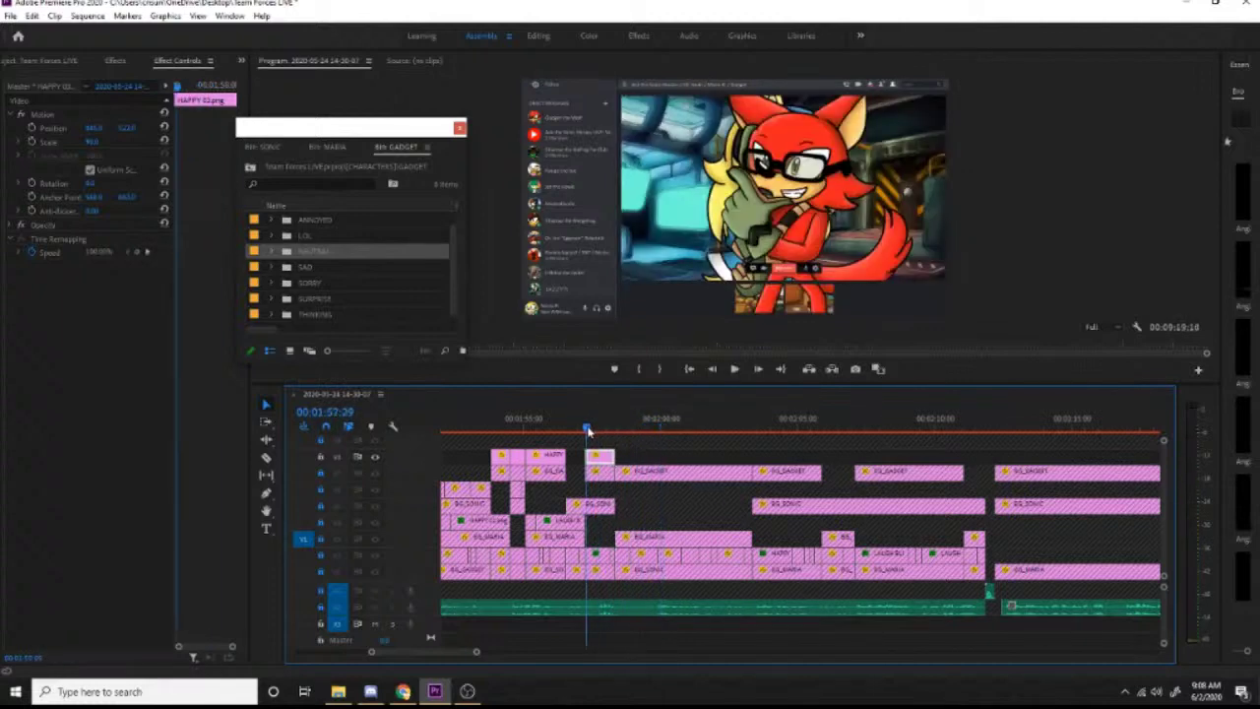
key("space")
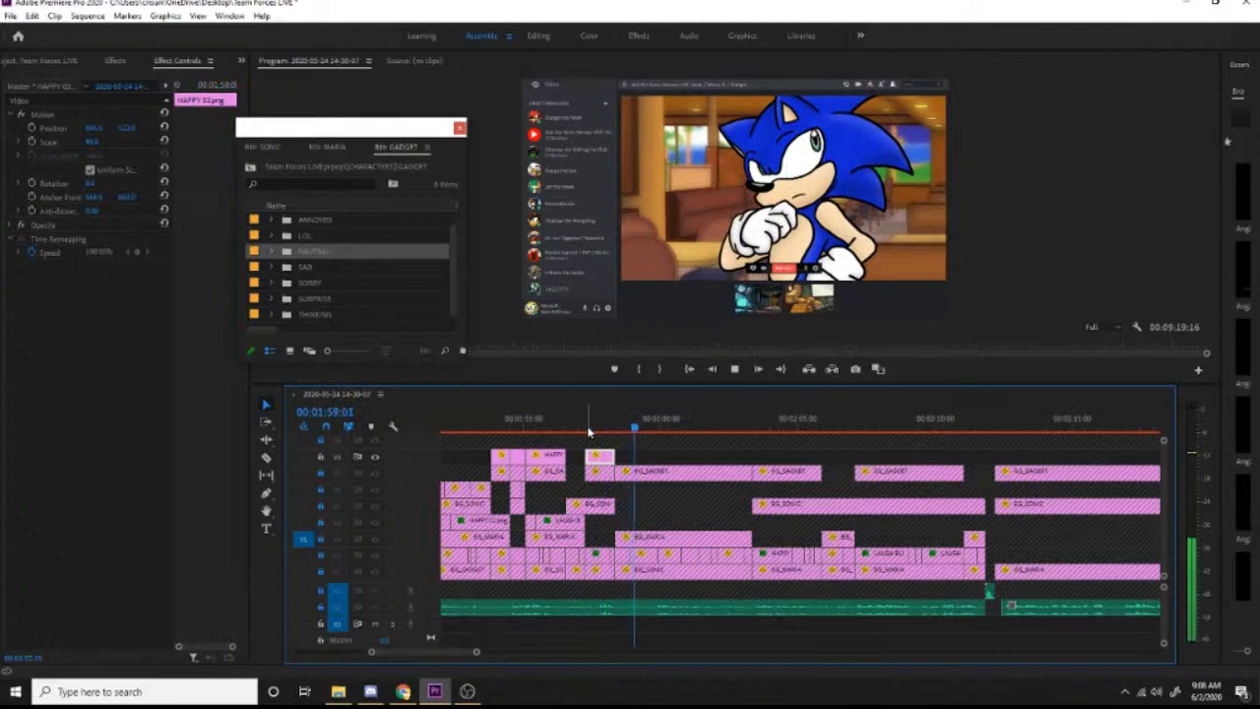
key("space")
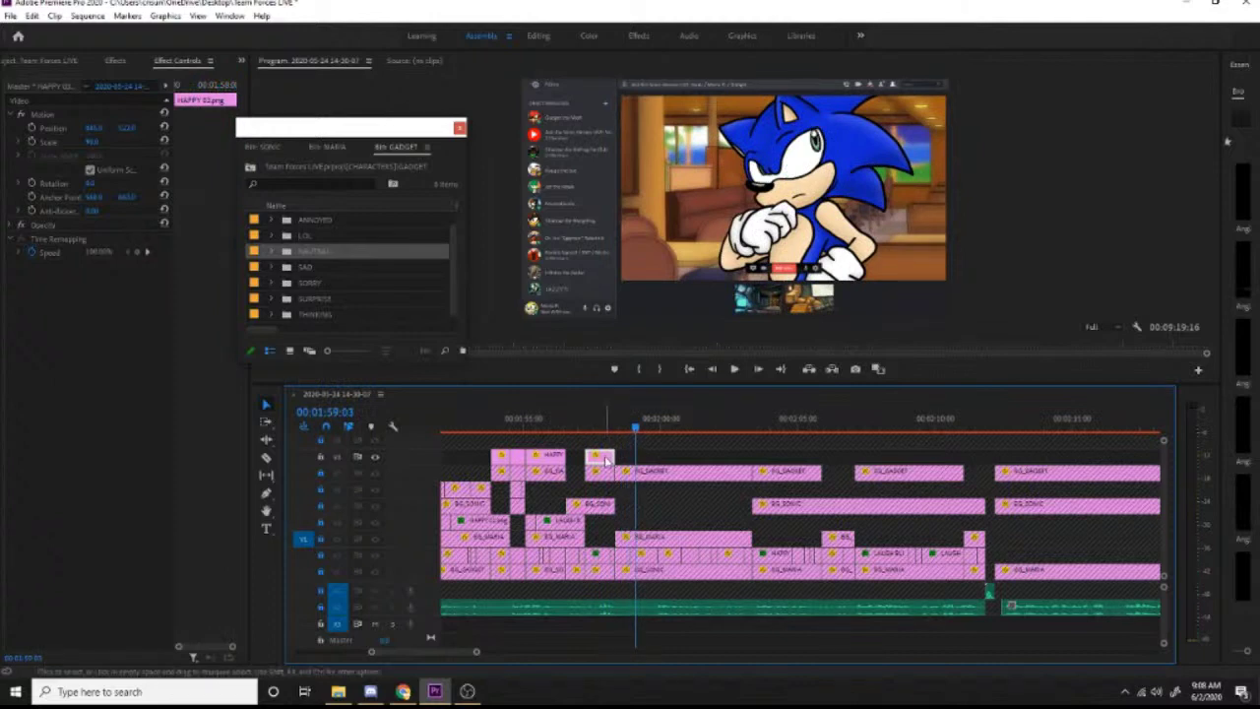
Step: Duplicate the pose clip directly after itself into Sonic's shot and extend the copy to end at 00:02:00:00
left_click_drag(604, 459, 632, 461)
left_click(598, 429)
key("space")
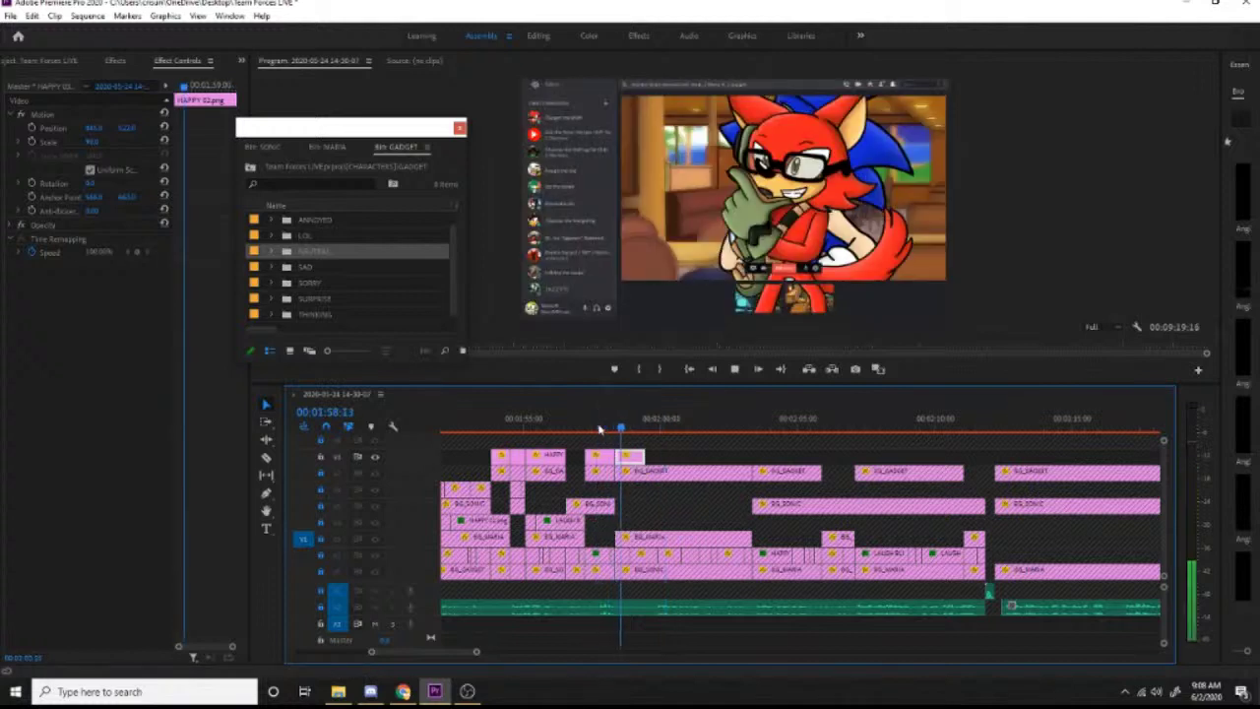
key("space")
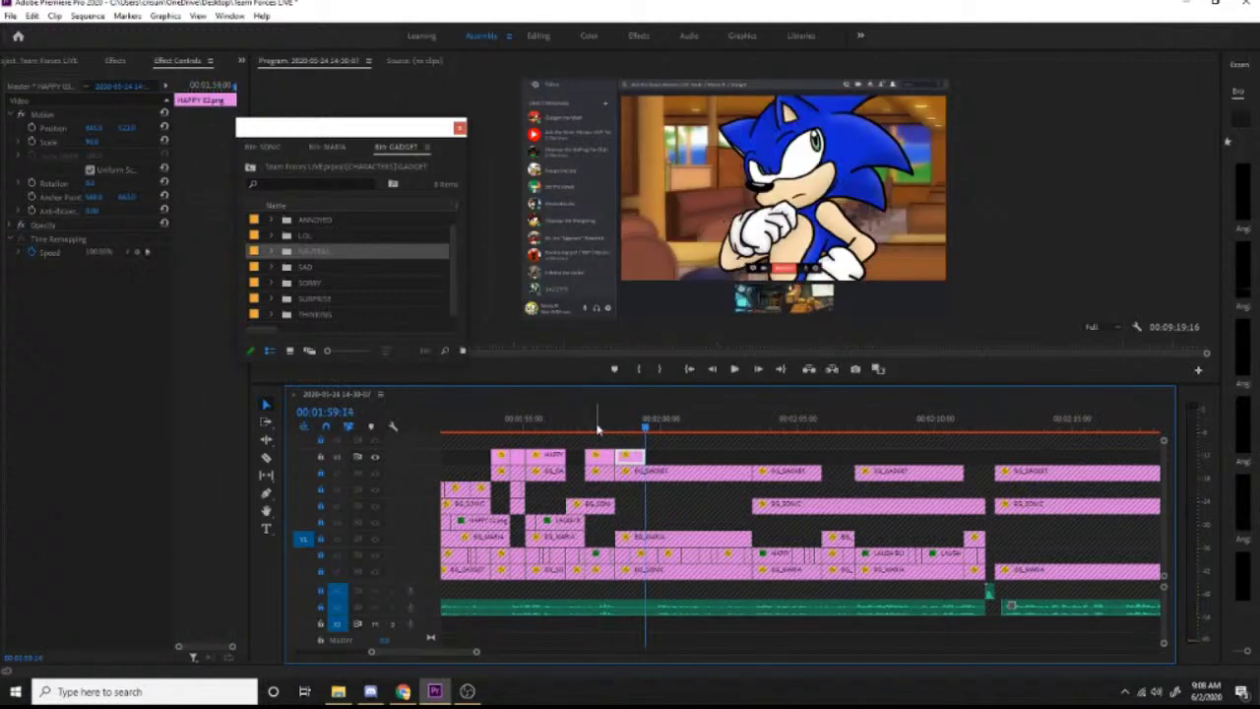
left_click_drag(597, 429, 662, 432)
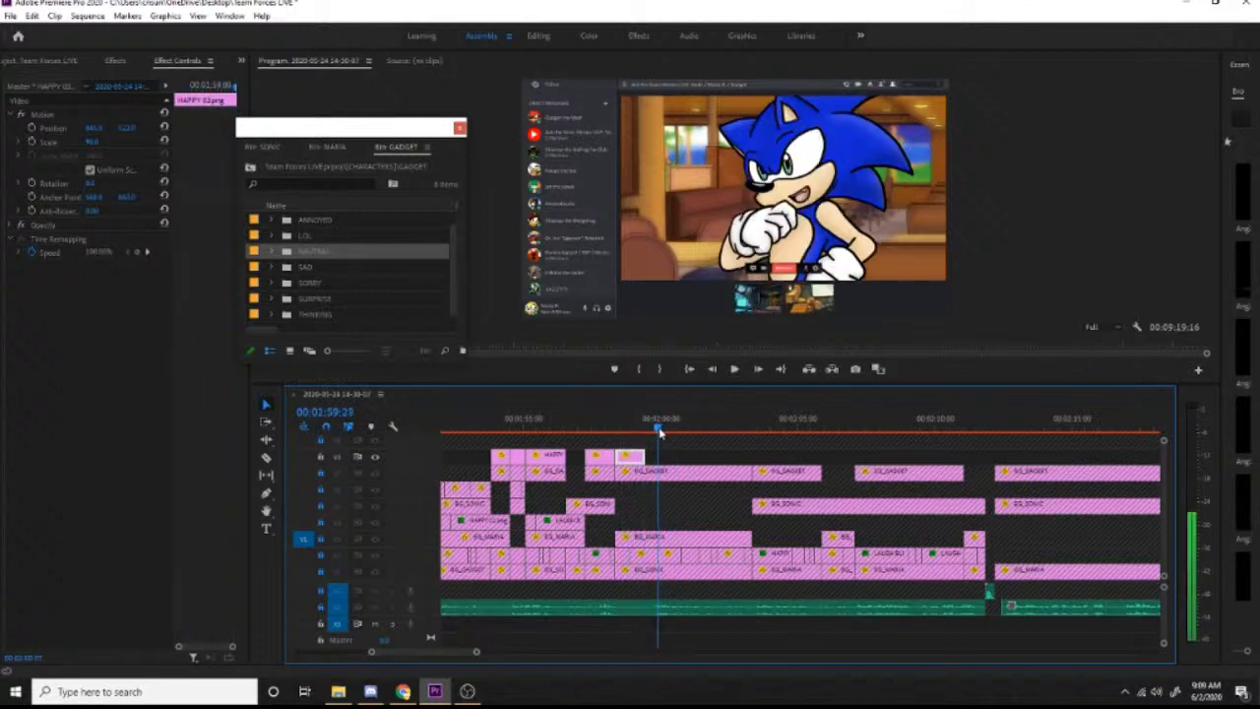
left_click_drag(644, 456, 659, 456)
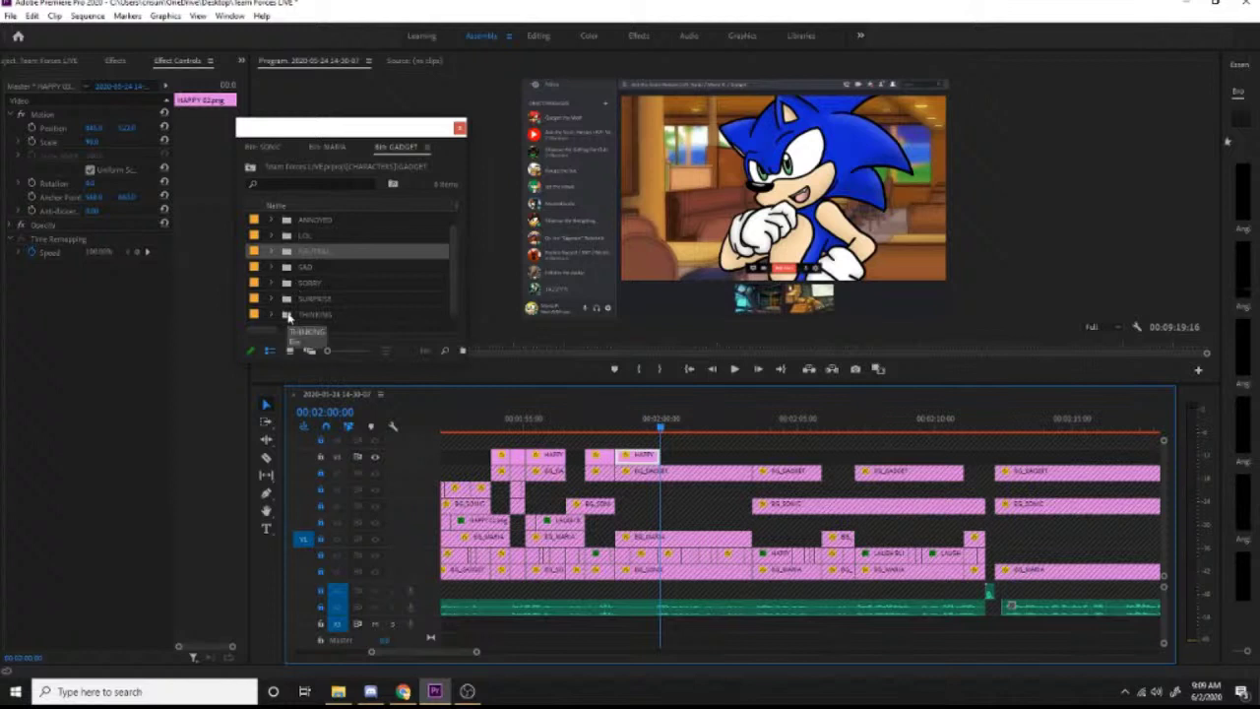
Step: Add HAPPY 11.png from Gadget's THINKING bin at 00:02:00:00 after the pose clip and play it against the dialogue
double_click(279, 316)
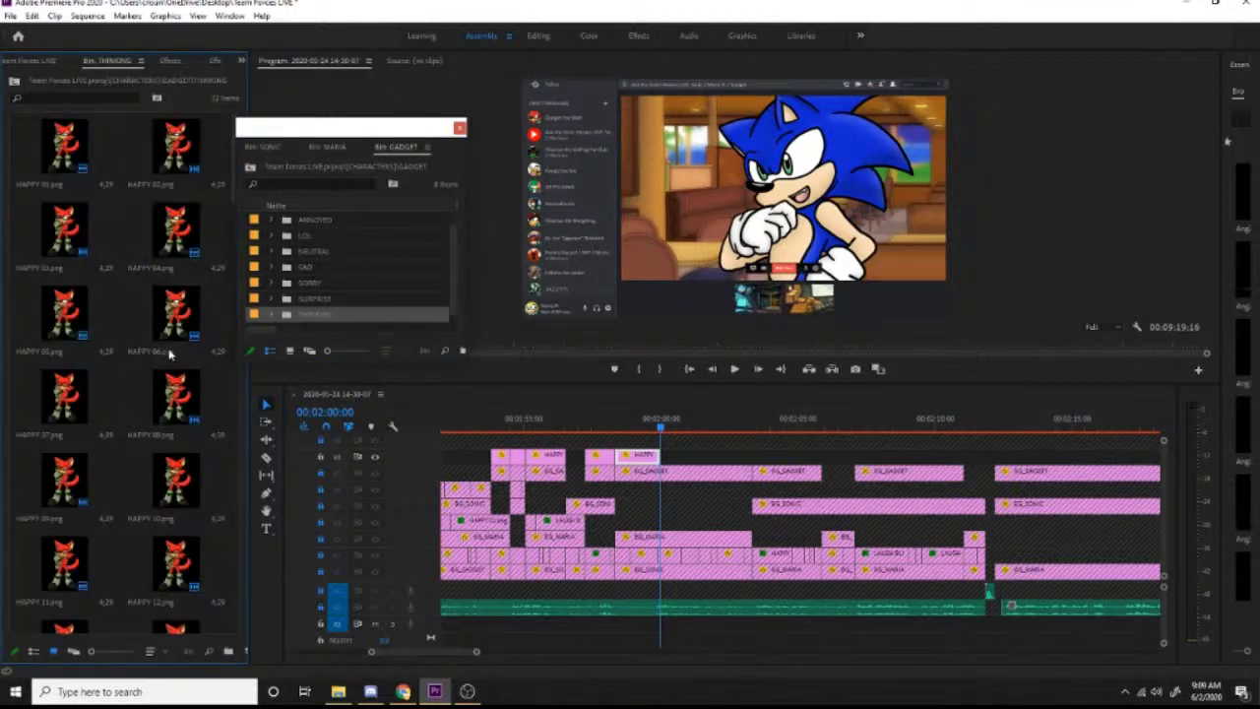
left_click_drag(92, 468, 655, 436)
key("space")
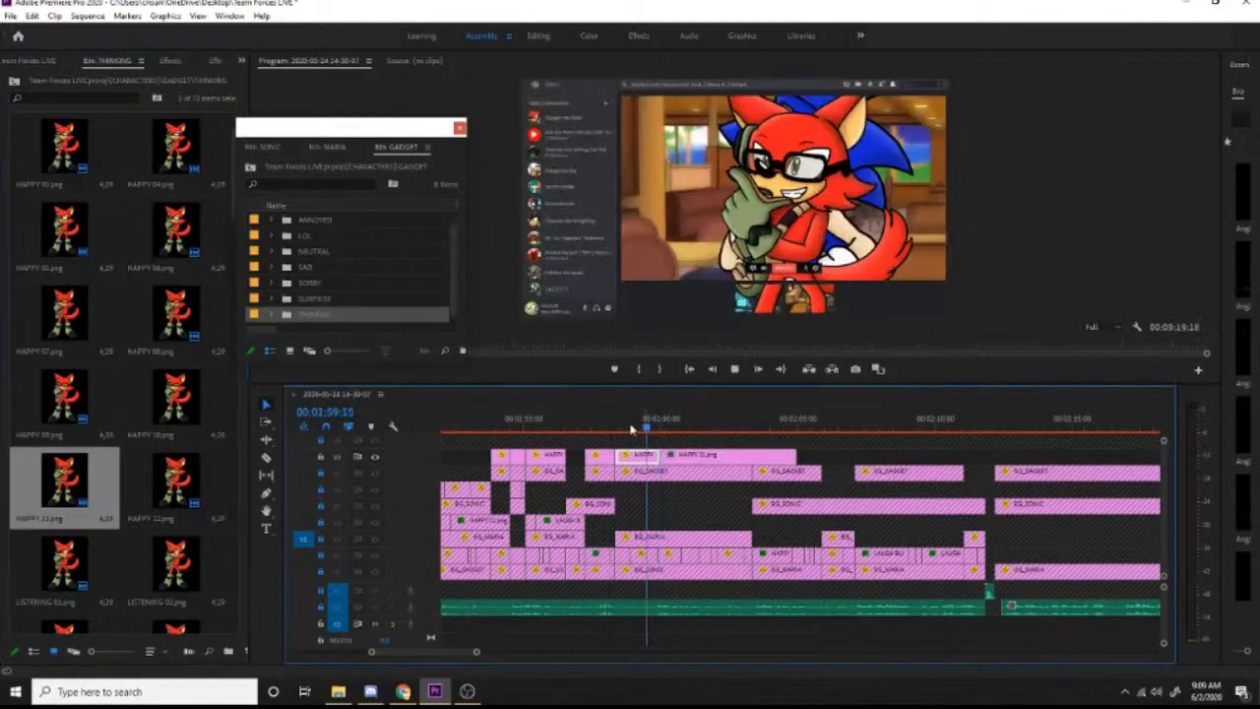
key("space")
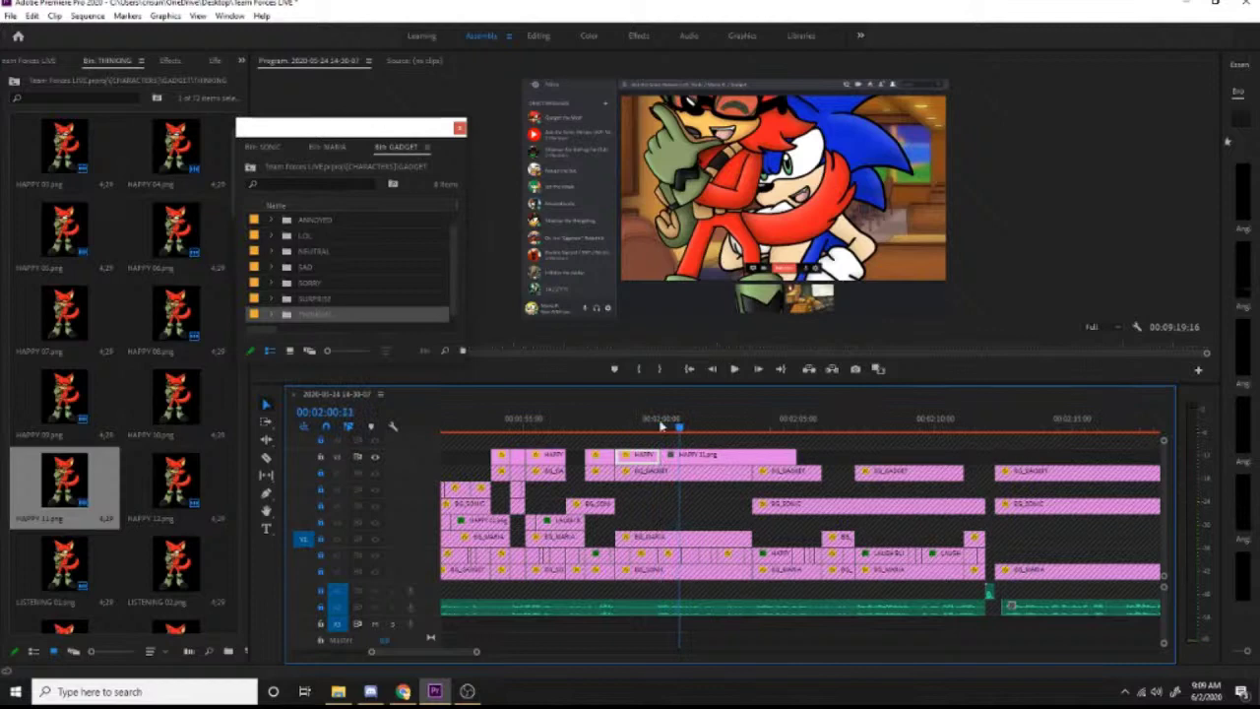
Step: Place HAPPY 12.png from the THINKING bin over the HAPPY 11.png clip about half a second after its start, and play on
left_click_drag(662, 425, 674, 425)
left_click_drag(180, 470, 679, 463)
key("space")
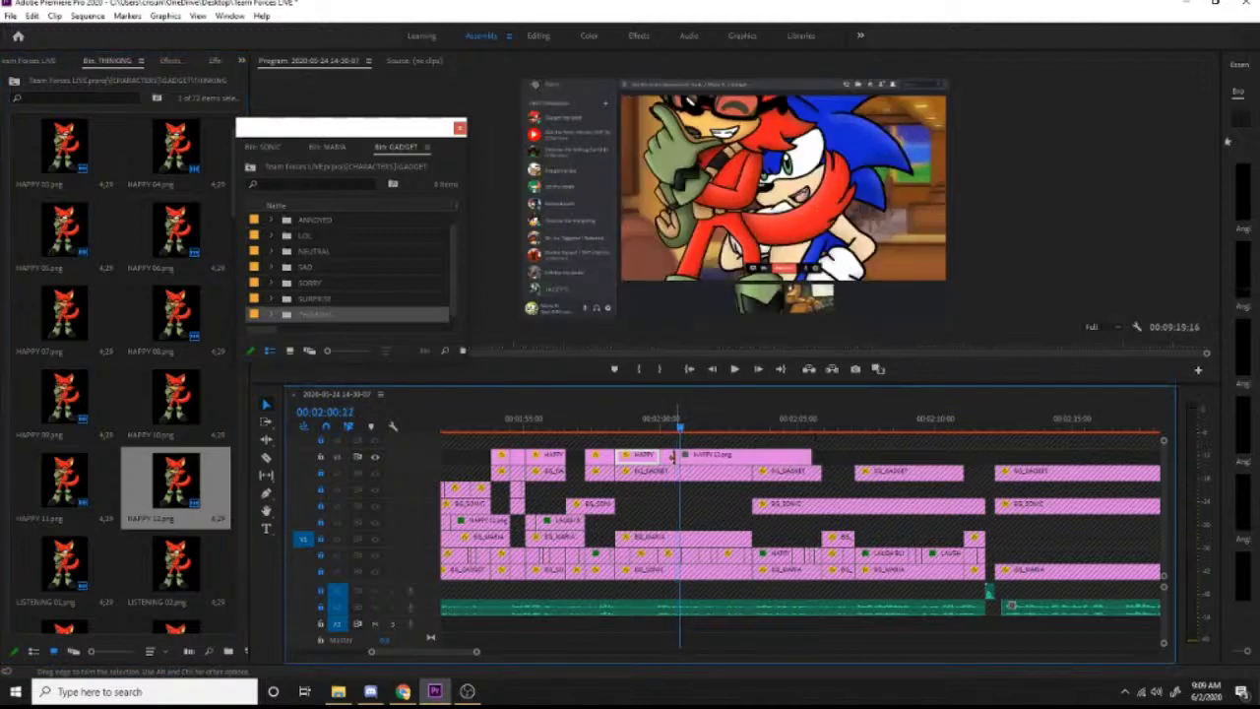
key("space")
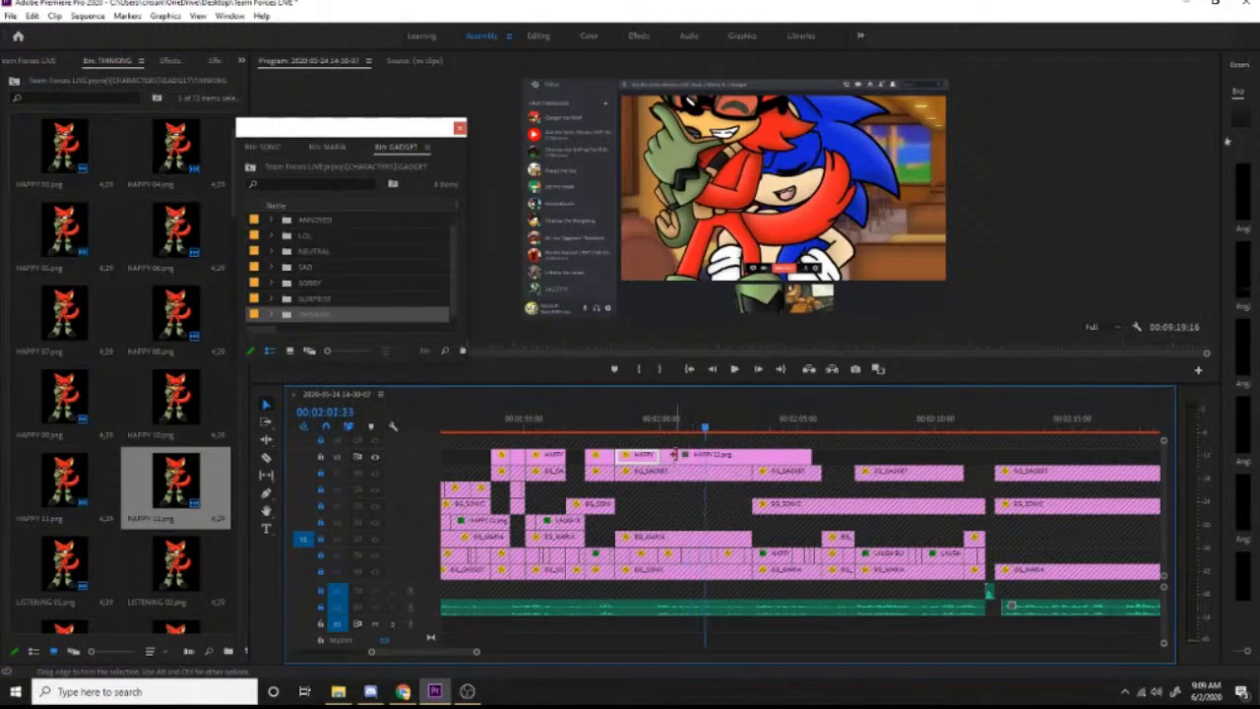
Step: Continue alternating Gadget's thinking poses with HAPPY 11.png at about 00:02:01:17 and HAPPY 12.png about one second after it, checking playback
left_click_drag(64, 479, 703, 462)
key("space")
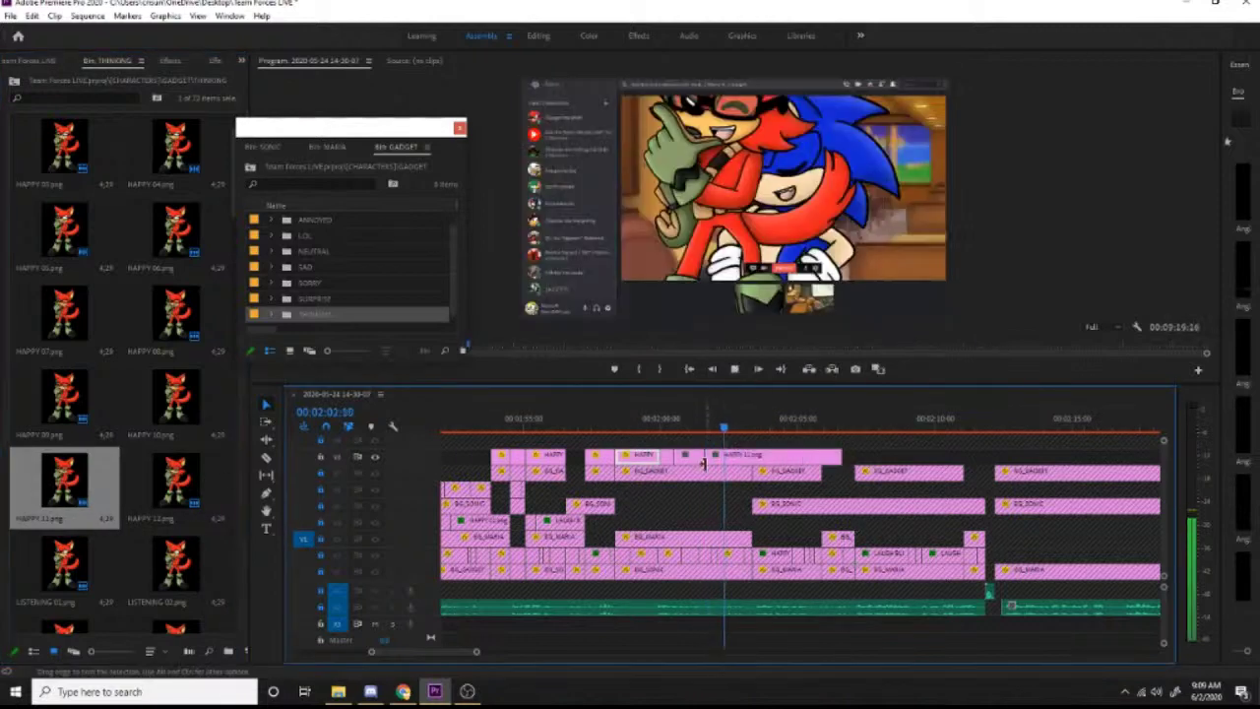
key("space")
left_click_drag(190, 485, 729, 476)
key("space")
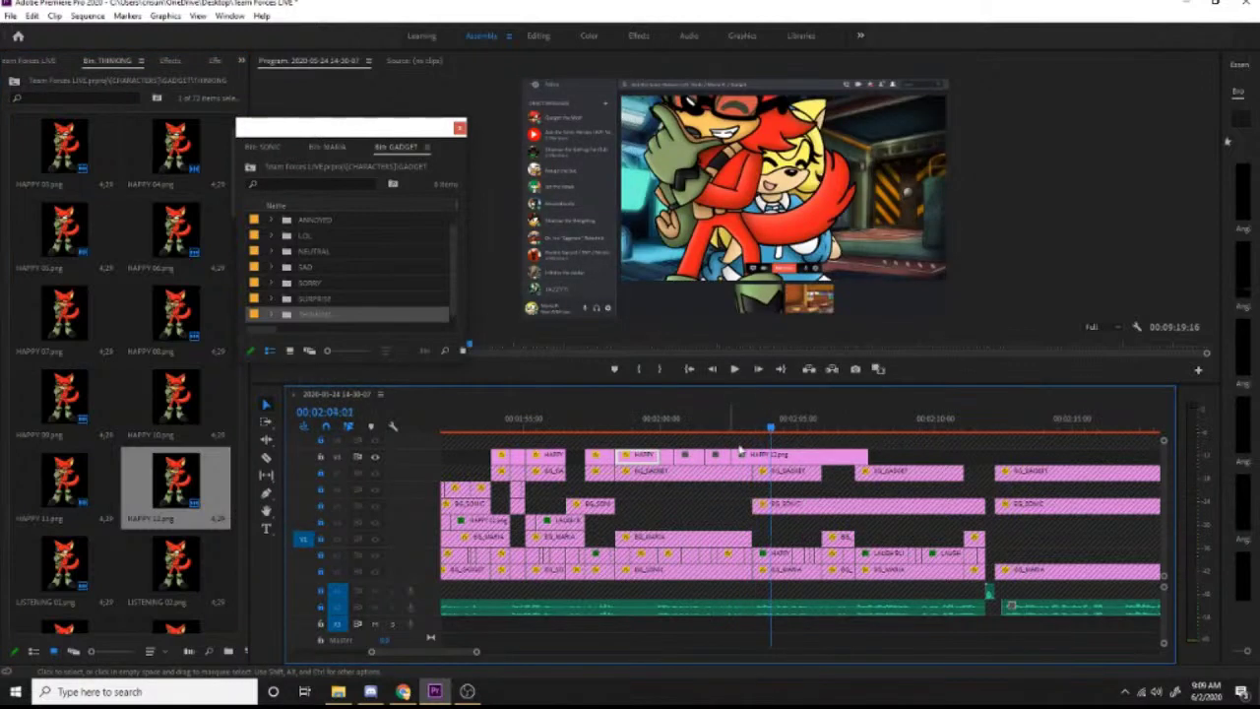
Step: Trim the HAPPY 12.png clip to end at about 00:02:03:10 and duplicate it directly after itself into the next shot
left_click(738, 425)
key("space")
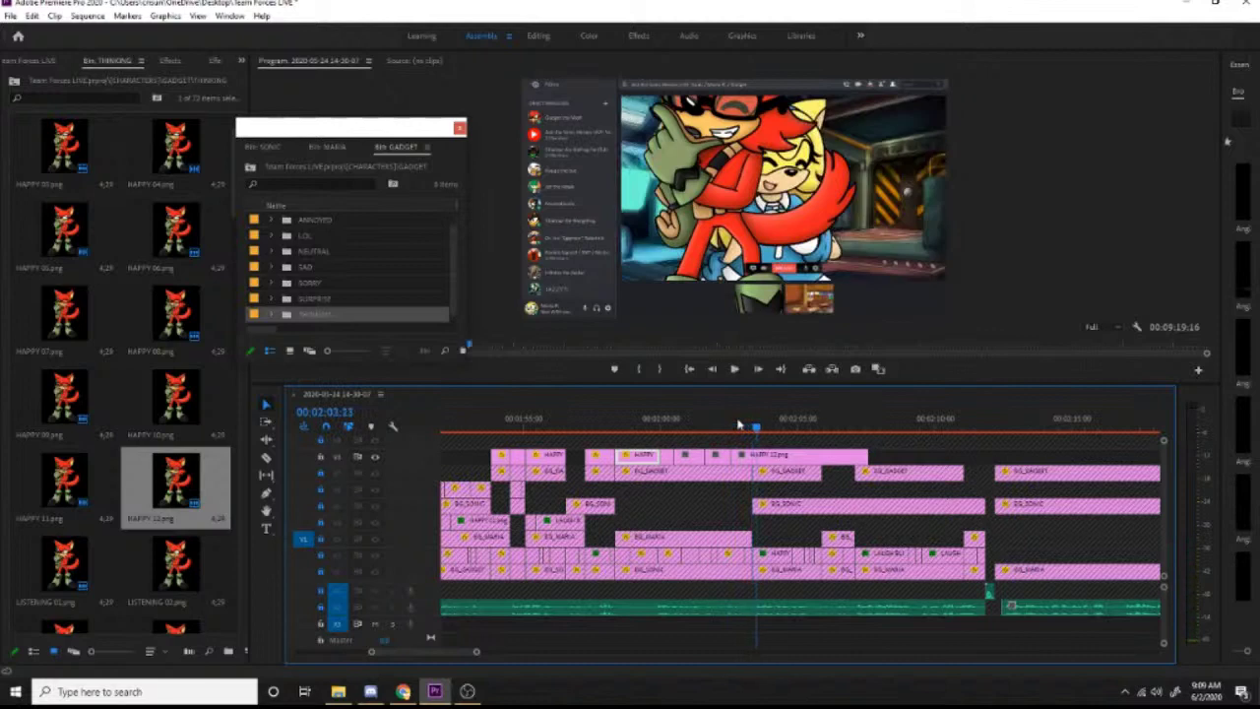
left_click_drag(867, 456, 745, 462)
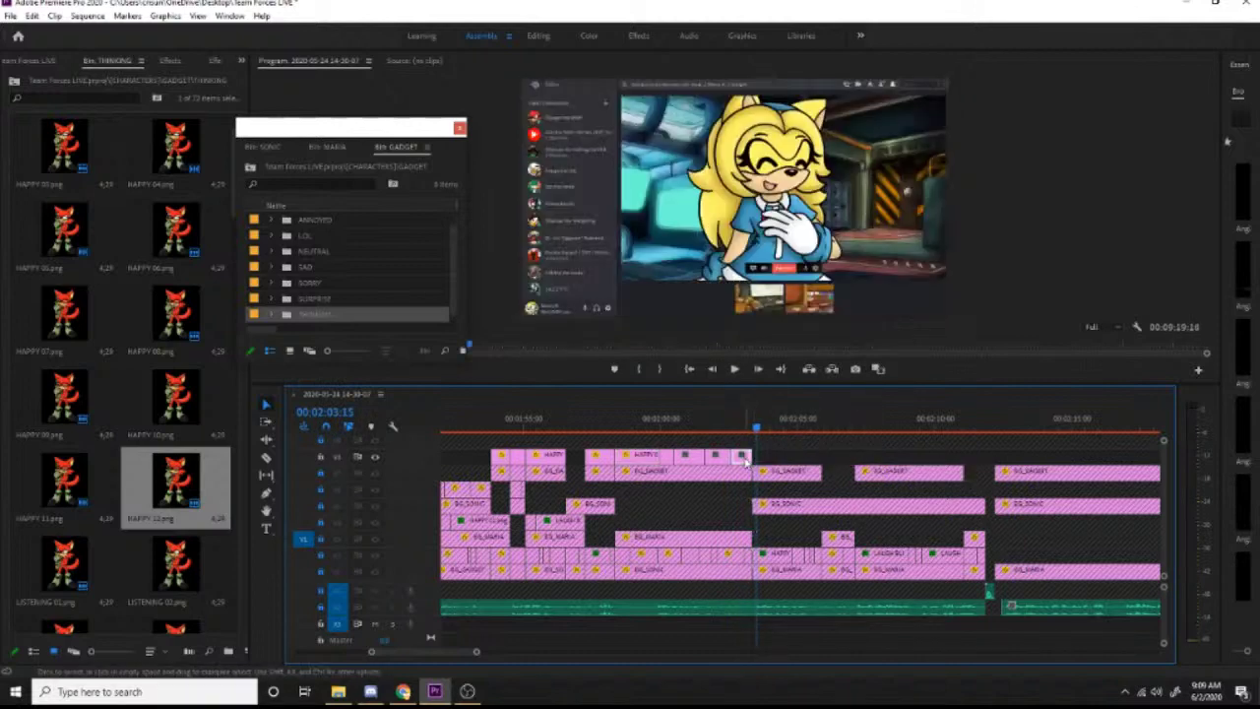
key("ctrl+v")
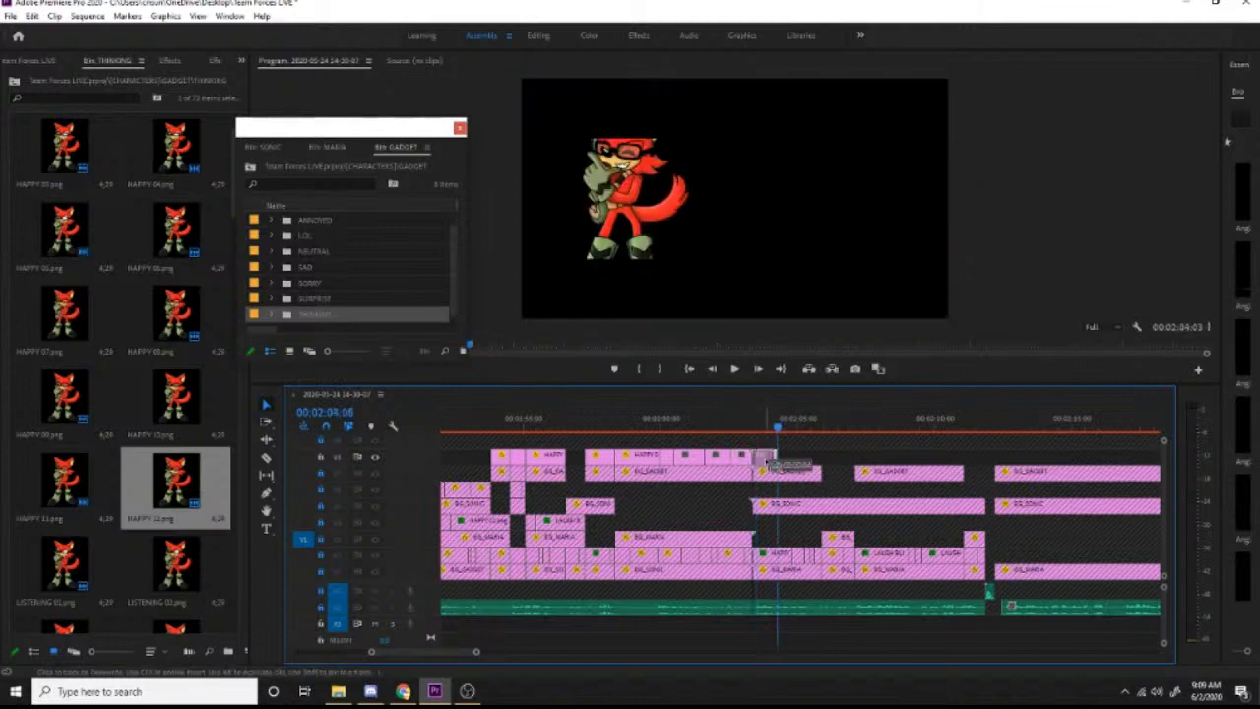
key("shift+Left")
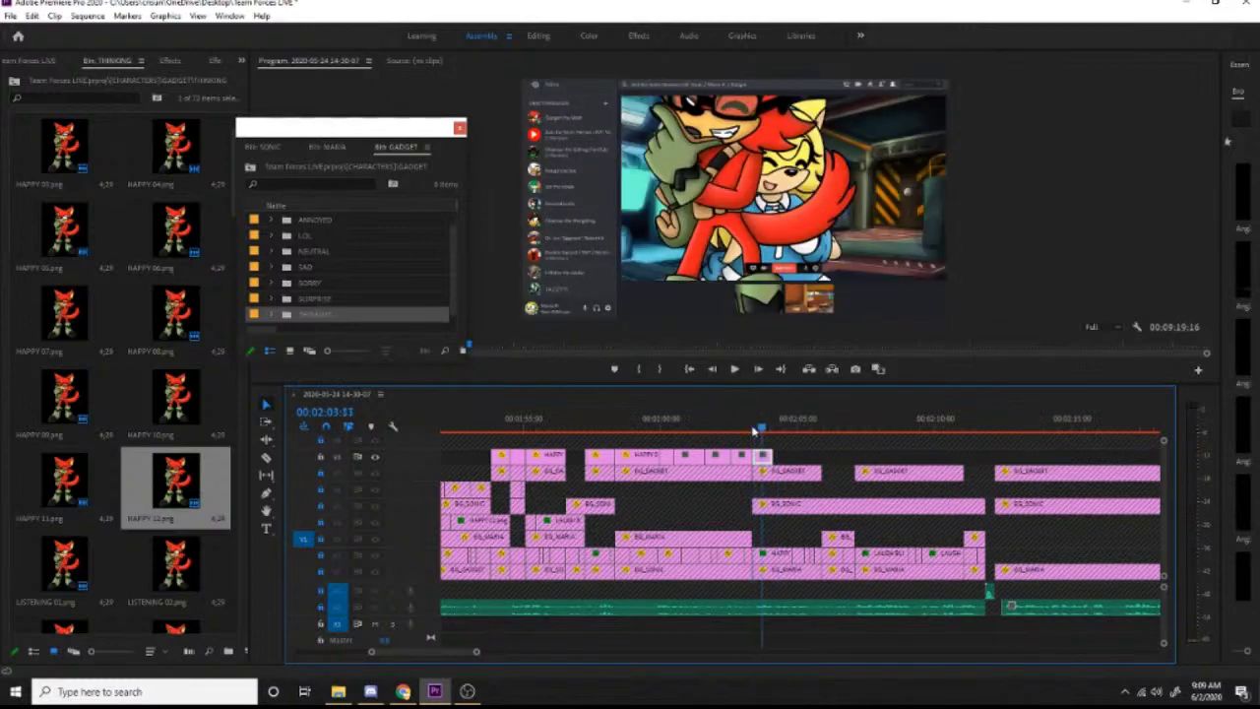
Step: Place HAPPY 02.png from Gadget's THINKING bin over the duplicated pose at 00:02:03:22, where the dialogue calls for it
key("space")
key("space")
key("shift+Left")
scroll(179, 173, "up", 1)
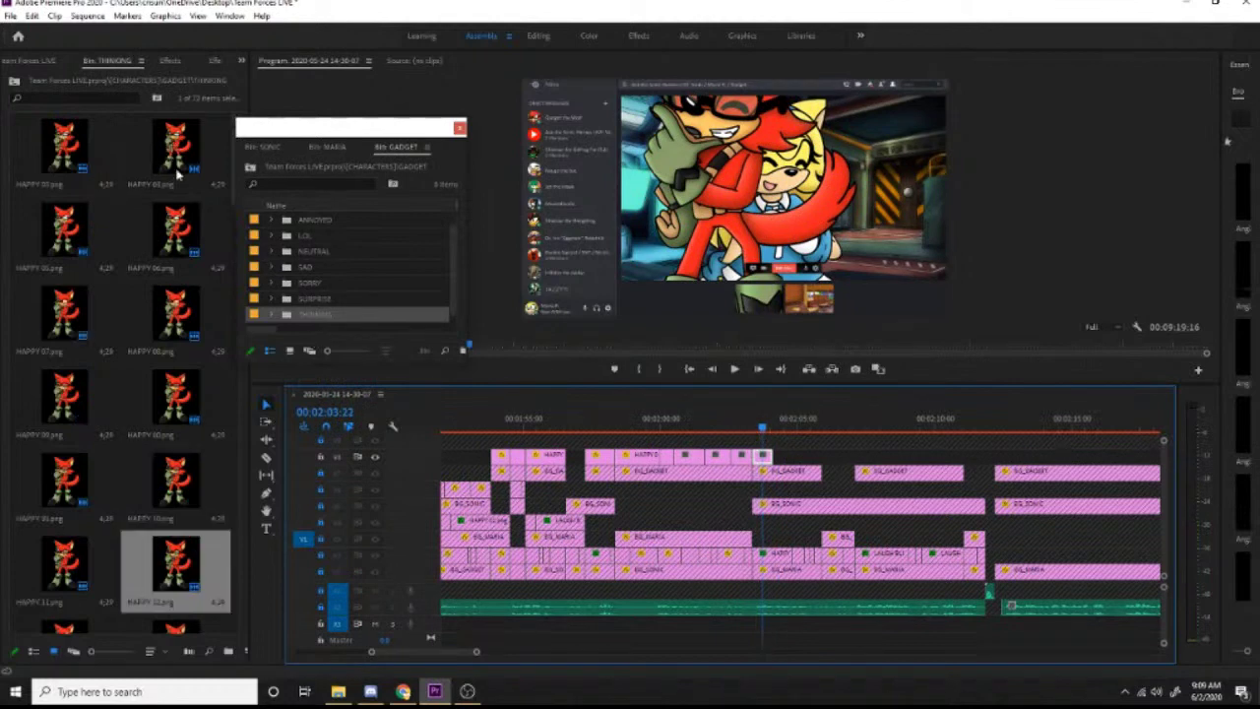
left_click(208, 169)
key("period")
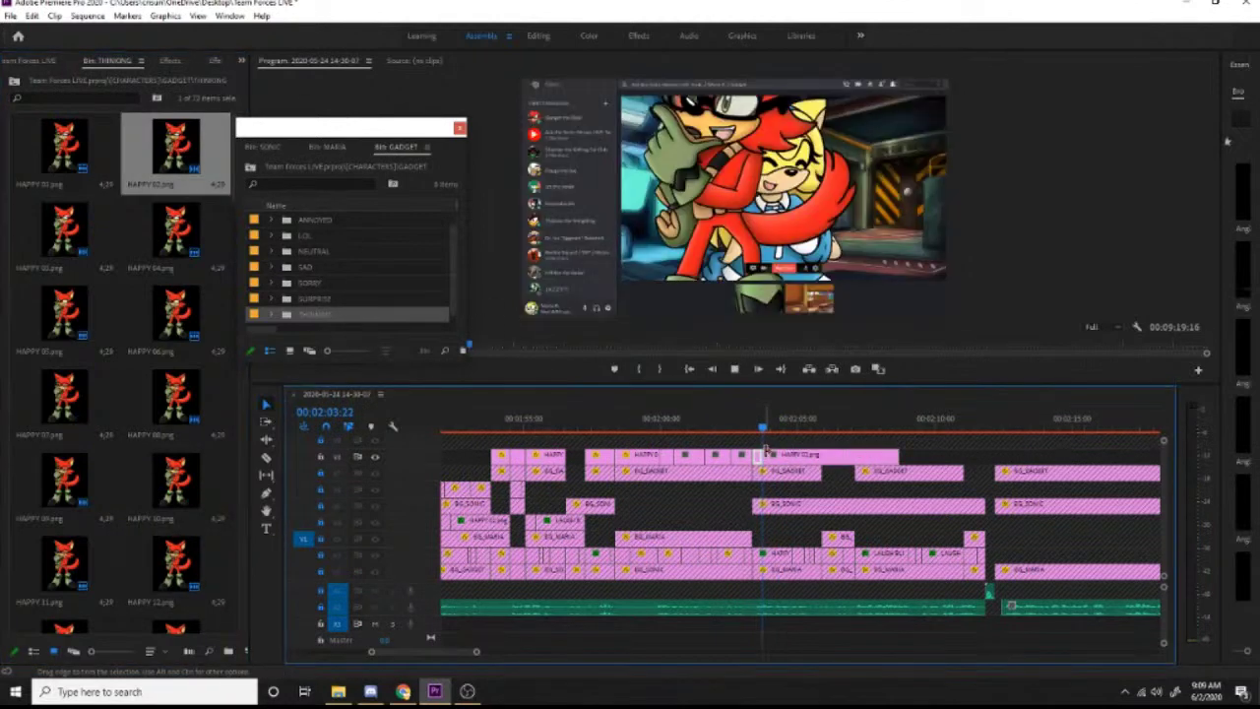
Step: Play the new pose against the dialogue and place HAPPY 01.png from the THINKING bin over it at 00:02:04:06
key("shift+Right")
key("shift+Right")
left_click(754, 423)
key("space")
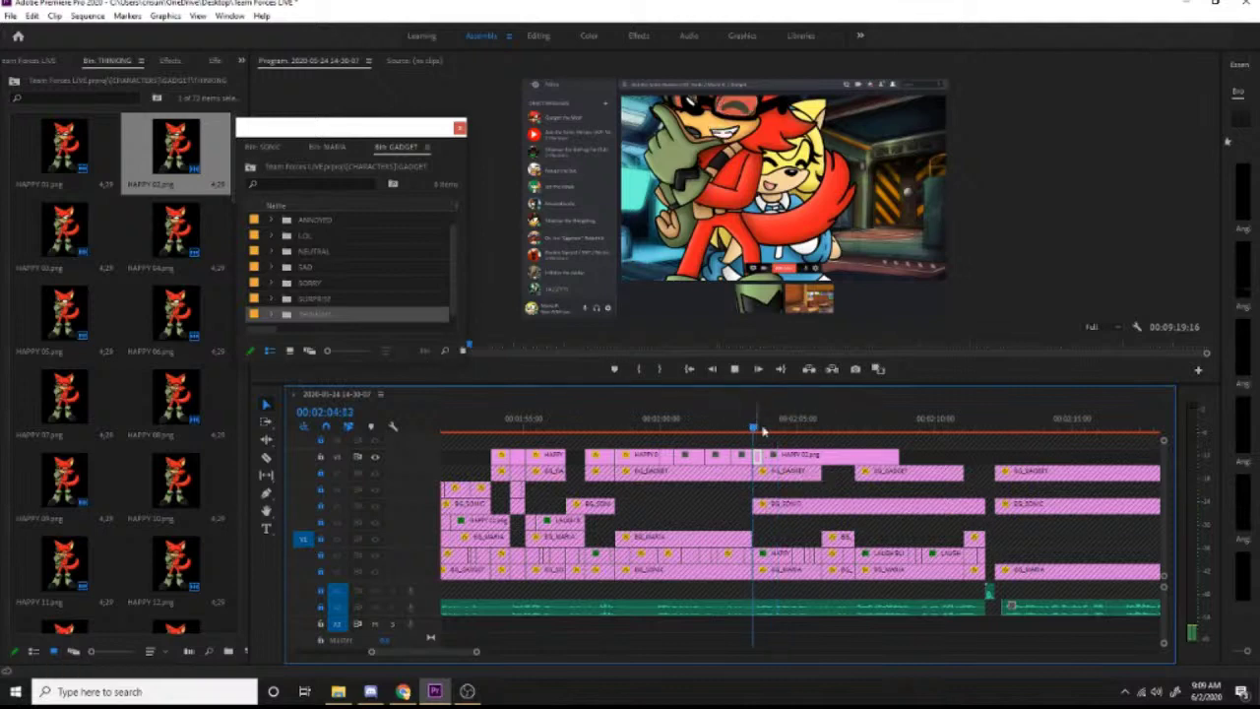
key("space")
left_click_drag(83, 163, 780, 460)
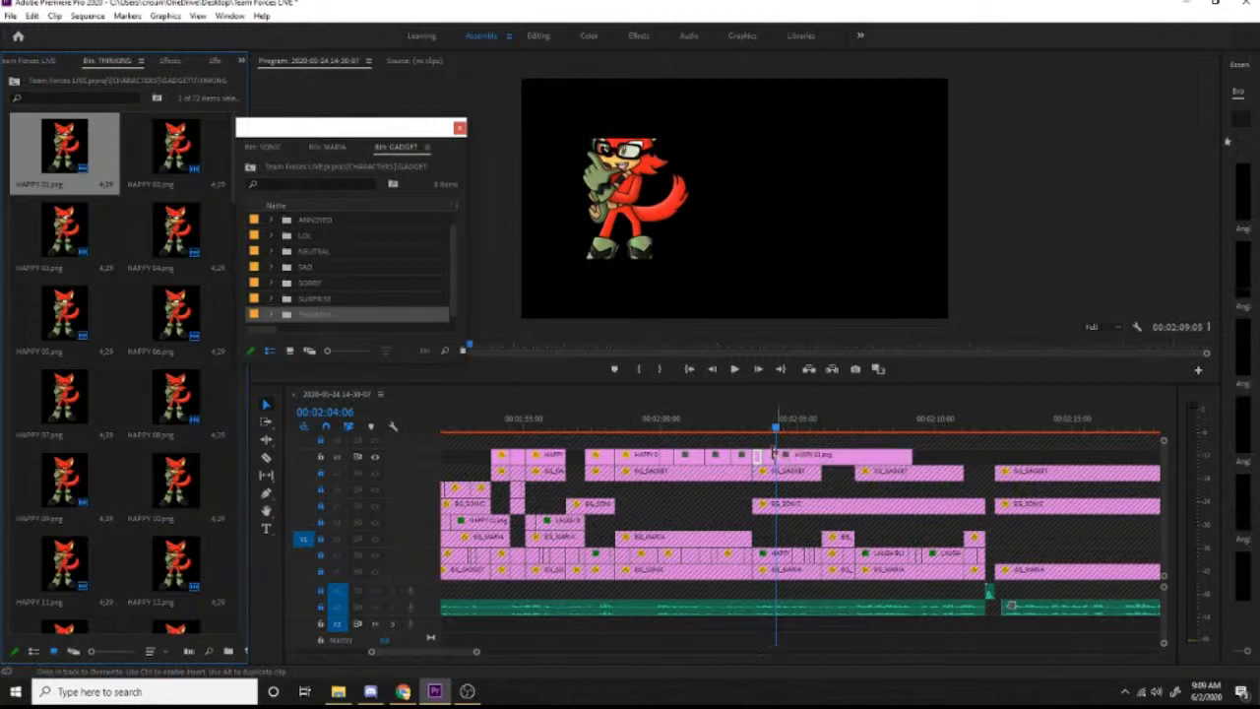
Step: Place HAPPY 03.png from the THINKING bin at about 00:02:05:02, trim it to the end of the BG_GADGET clip and check playback
key("space")
key("space")
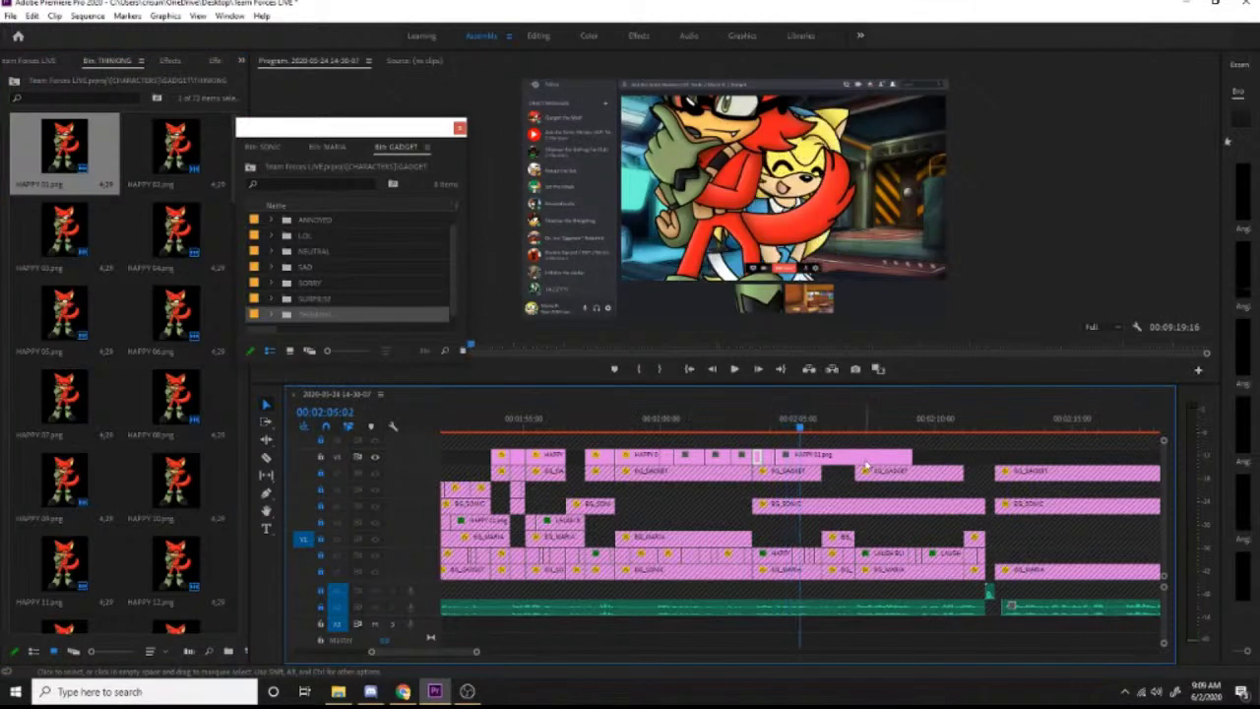
left_click_drag(98, 257, 807, 463)
key("space")
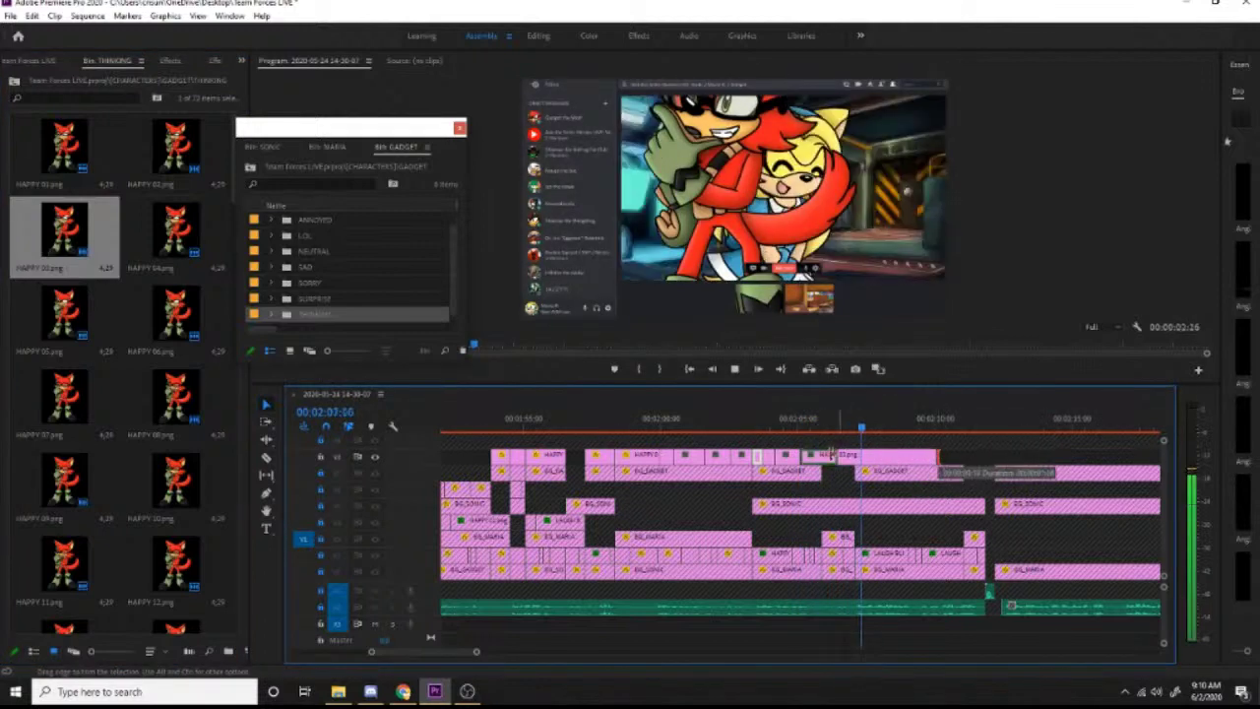
left_click(809, 428)
key("ctrl+z")
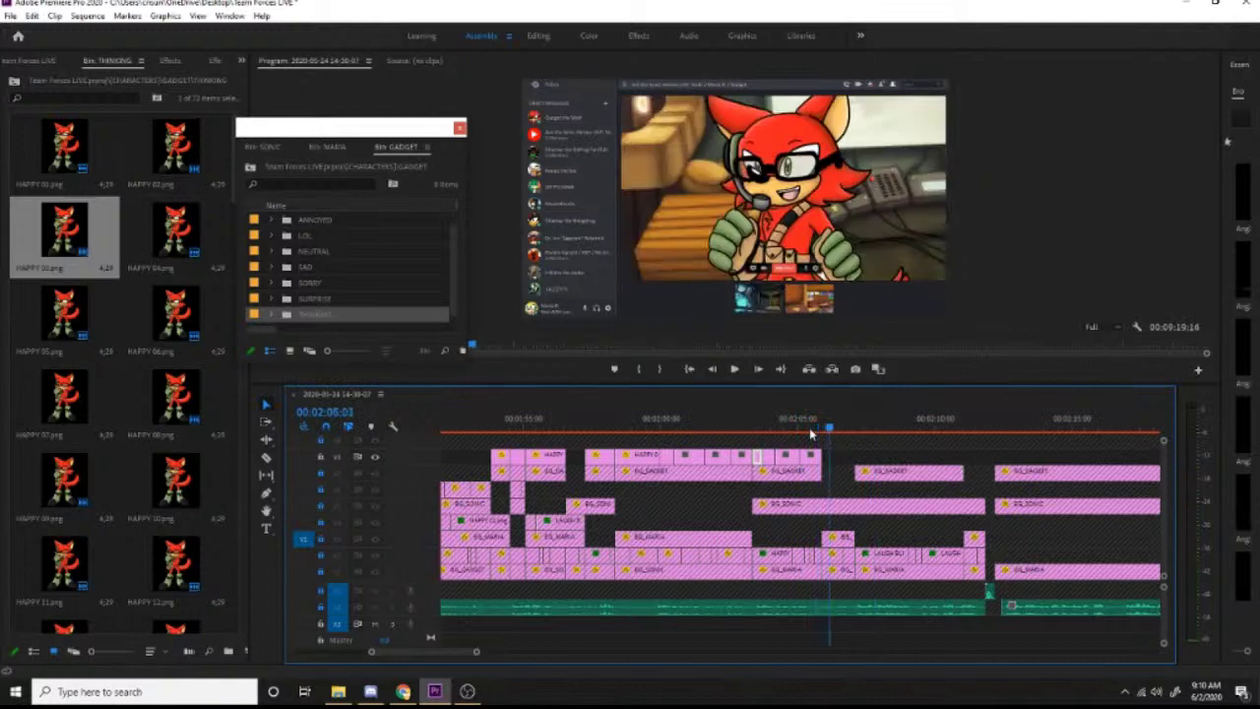
left_click(802, 430)
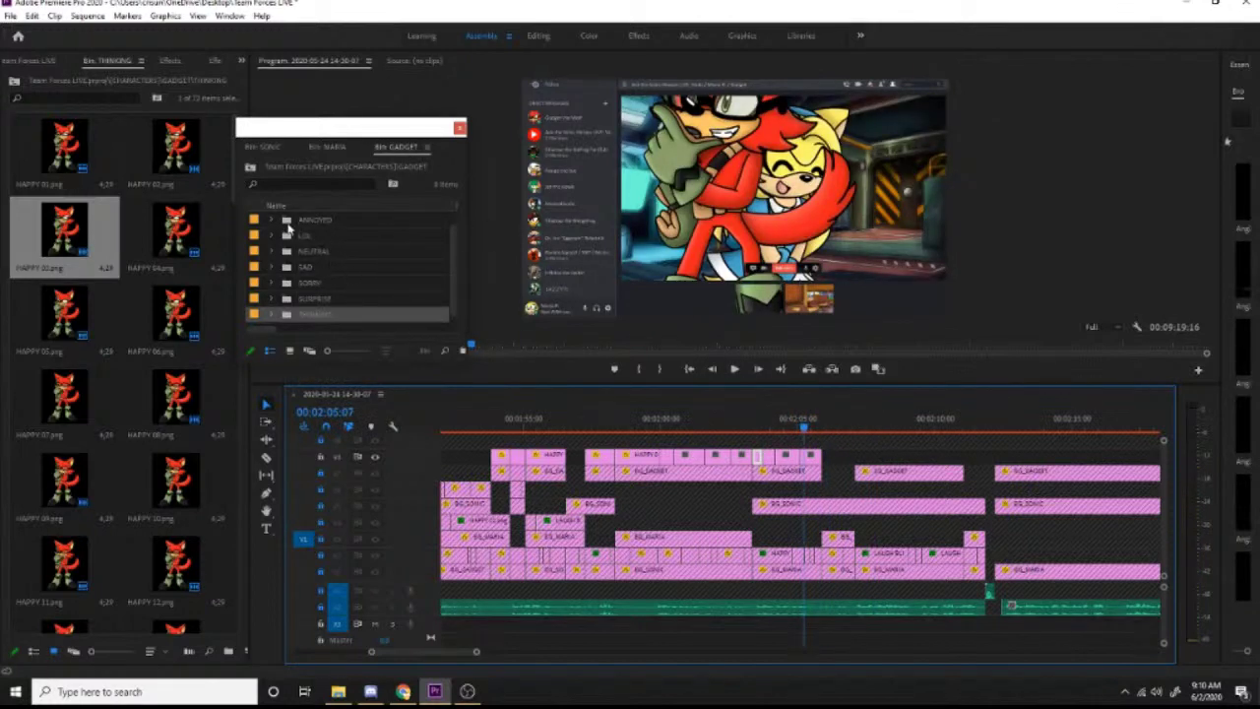
Step: Replace the last thinking pose with HAPPY 03.png from Gadget's NEUTRAL bin, trimmed to the end of the BG_GADGET clip
double_click(287, 254)
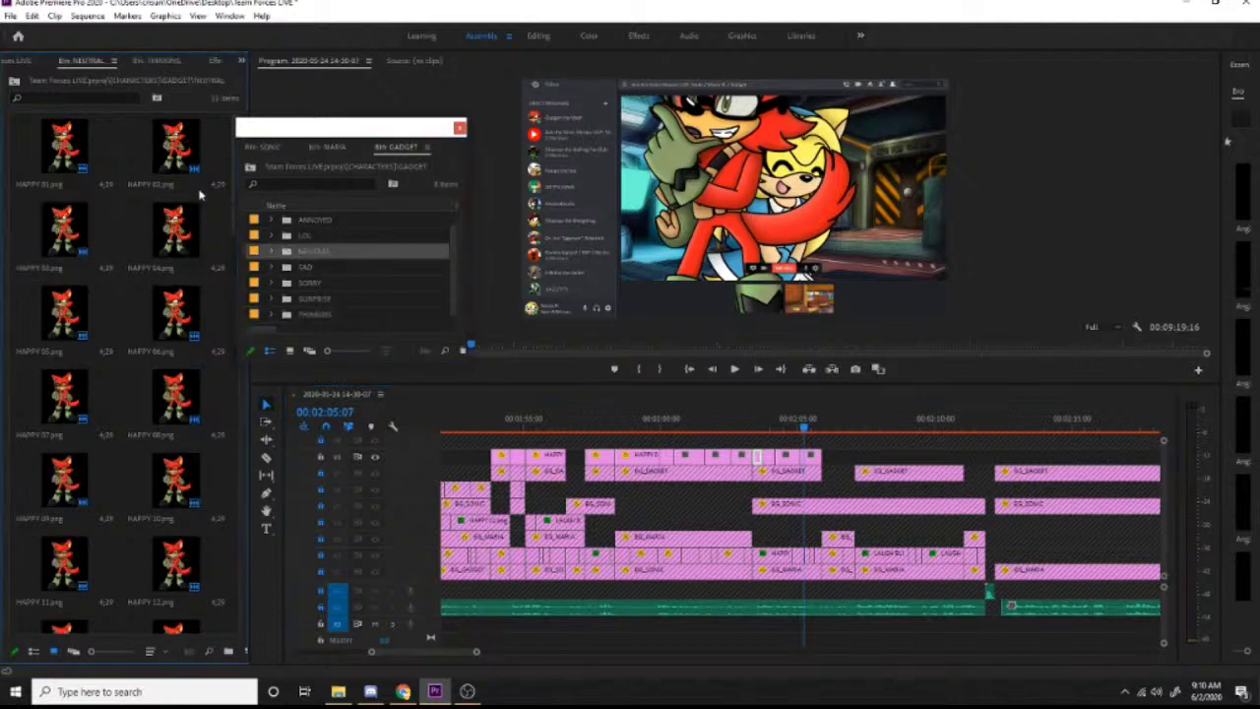
left_click_drag(67, 229, 809, 460)
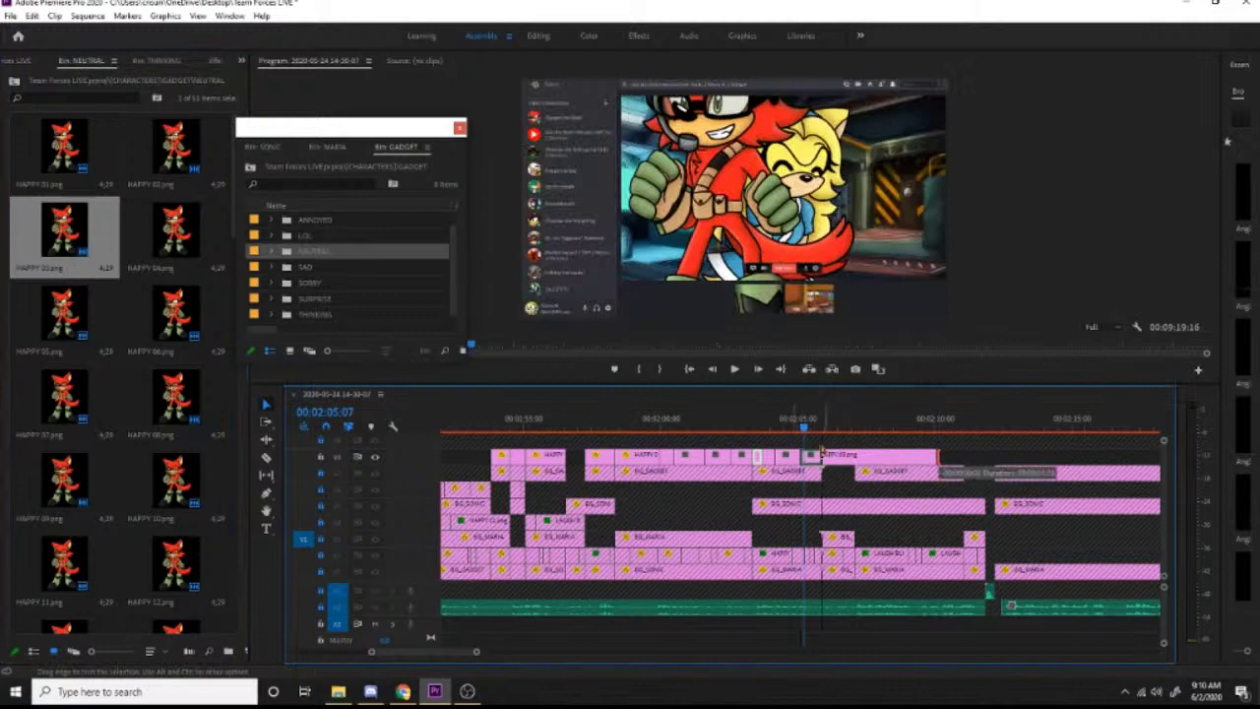
key("space")
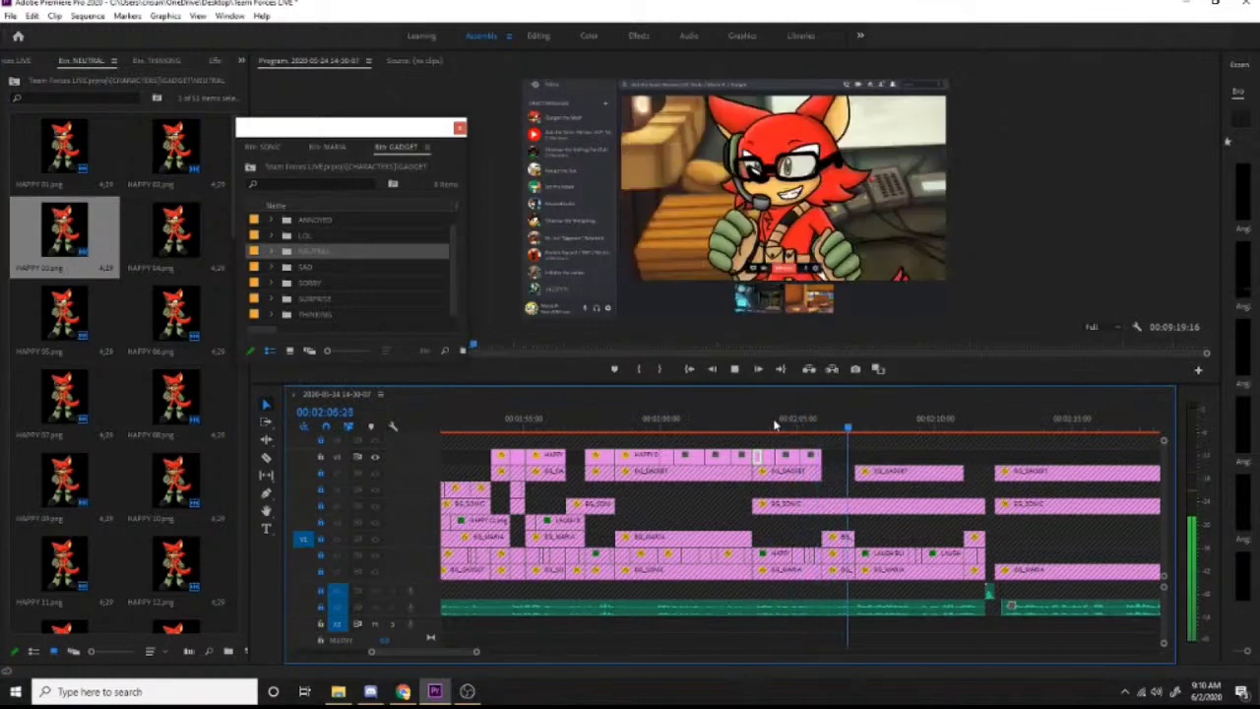
Step: Place NEUTRAL pose HAPPY 03.png at the start of the next BG_GADGET clip and HAPPY 05.png over it at 00:02:07:14
left_click(821, 423)
left_click_drag(169, 236, 858, 429)
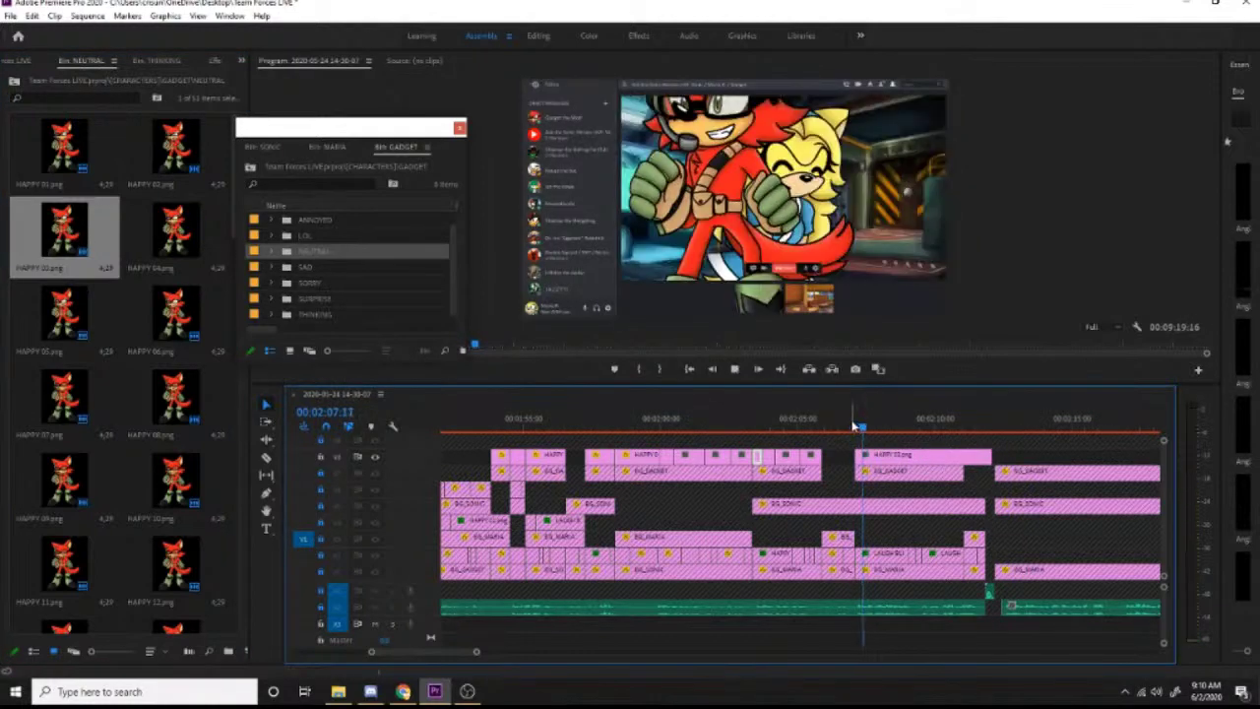
left_click(38, 307)
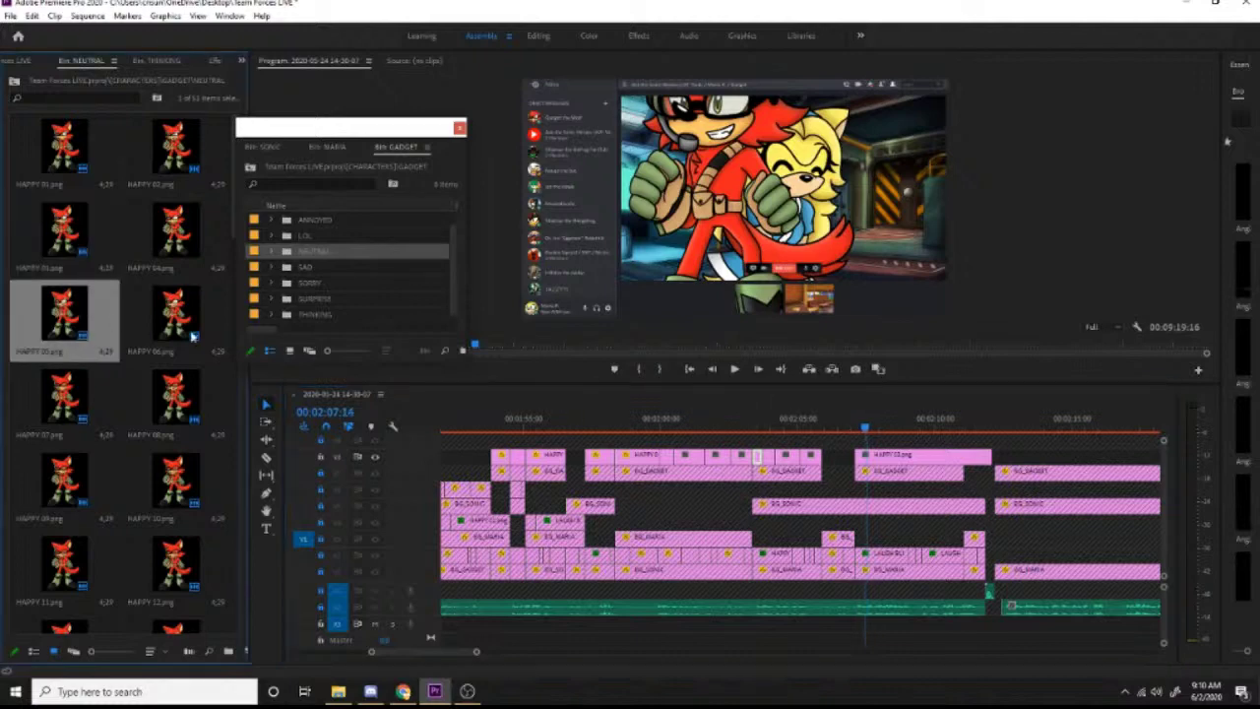
left_click(827, 445)
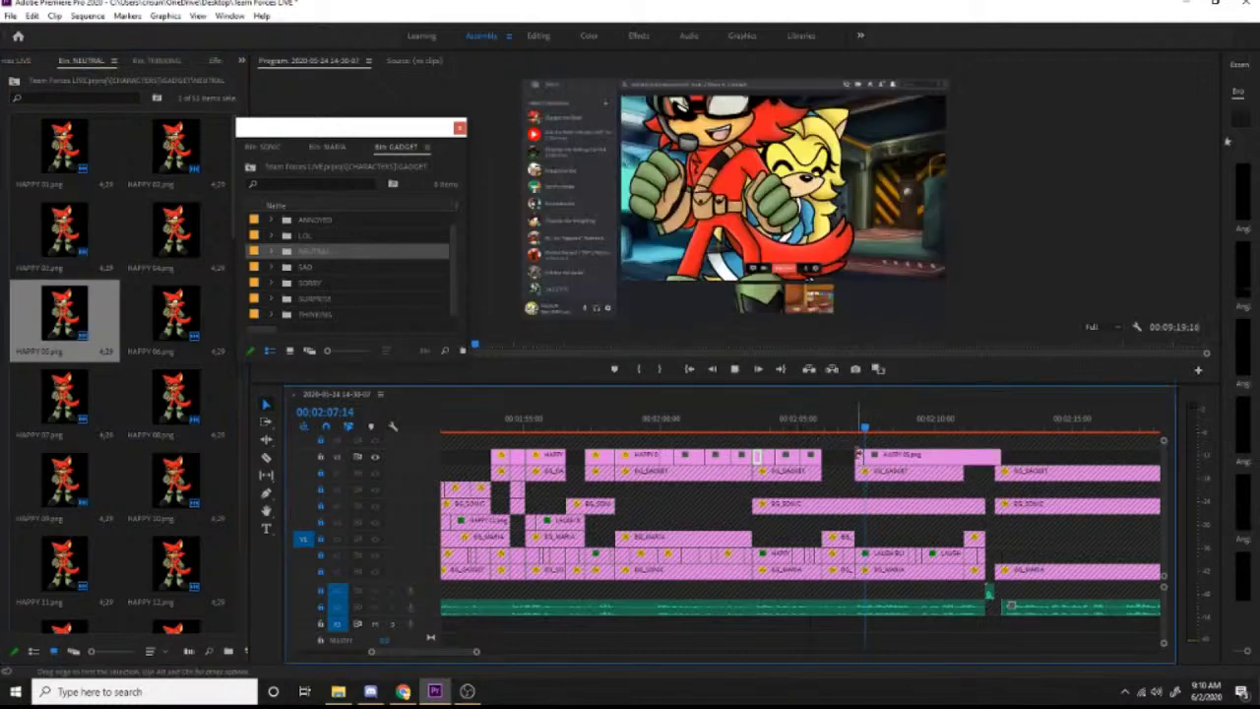
key("space")
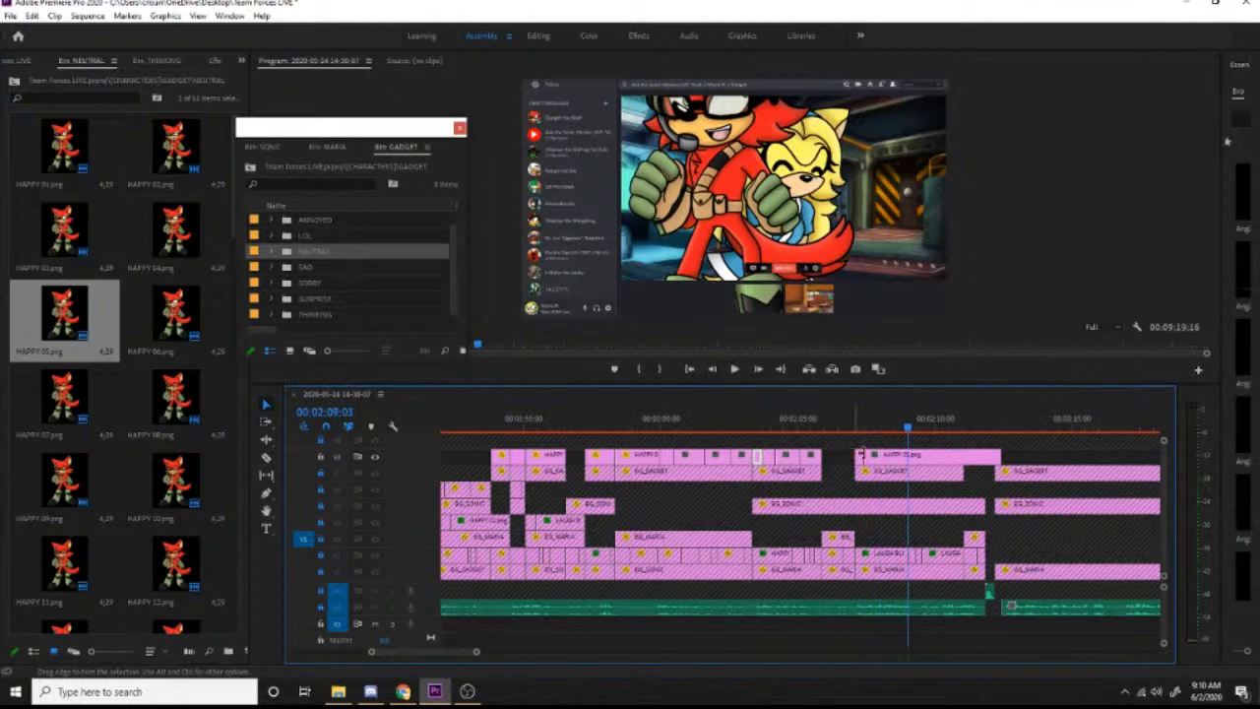
Step: Replay the dialogue from the pose change and place HAPPY 11.png from the NEUTRAL bin at 00:02:08:07
left_click(862, 426)
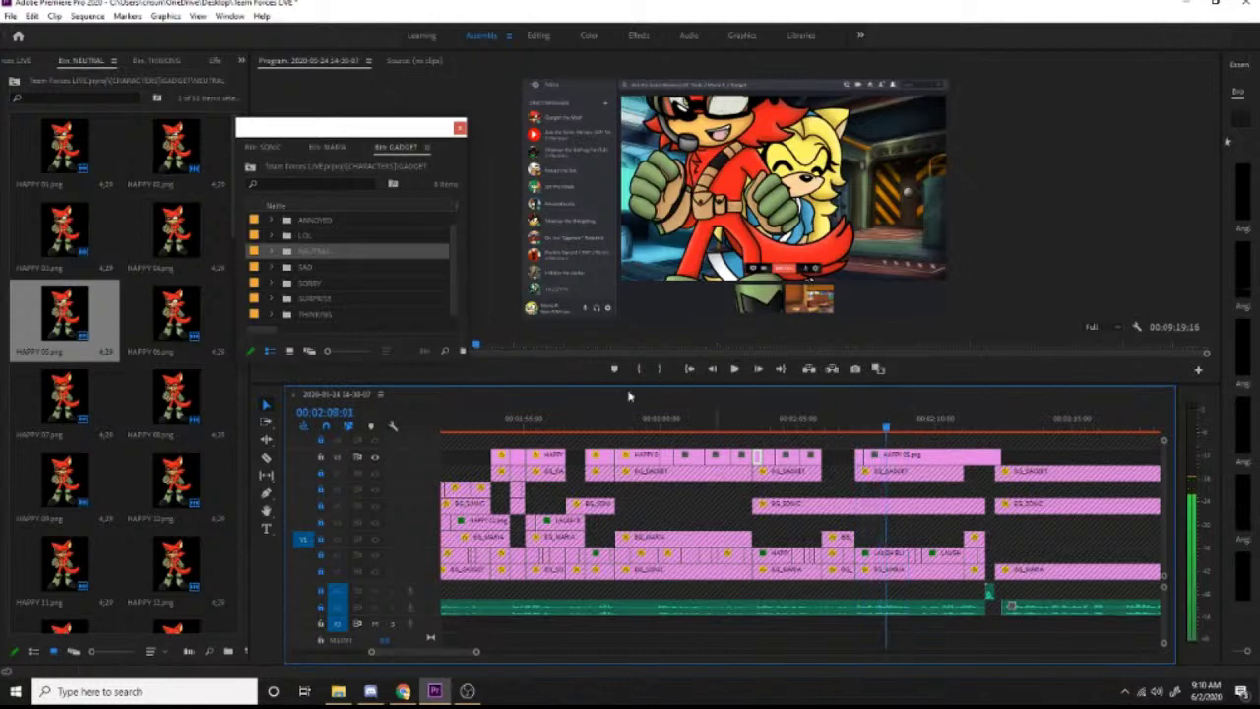
key("space")
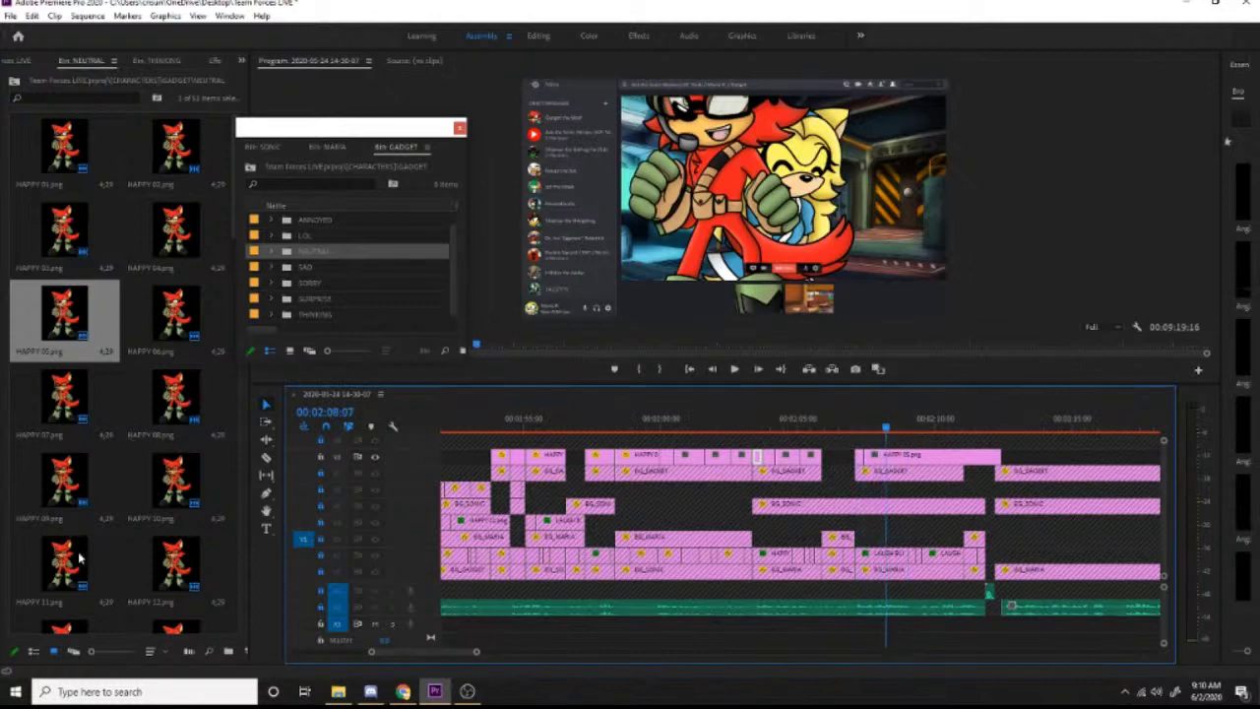
left_click_drag(80, 558, 883, 503)
key("space")
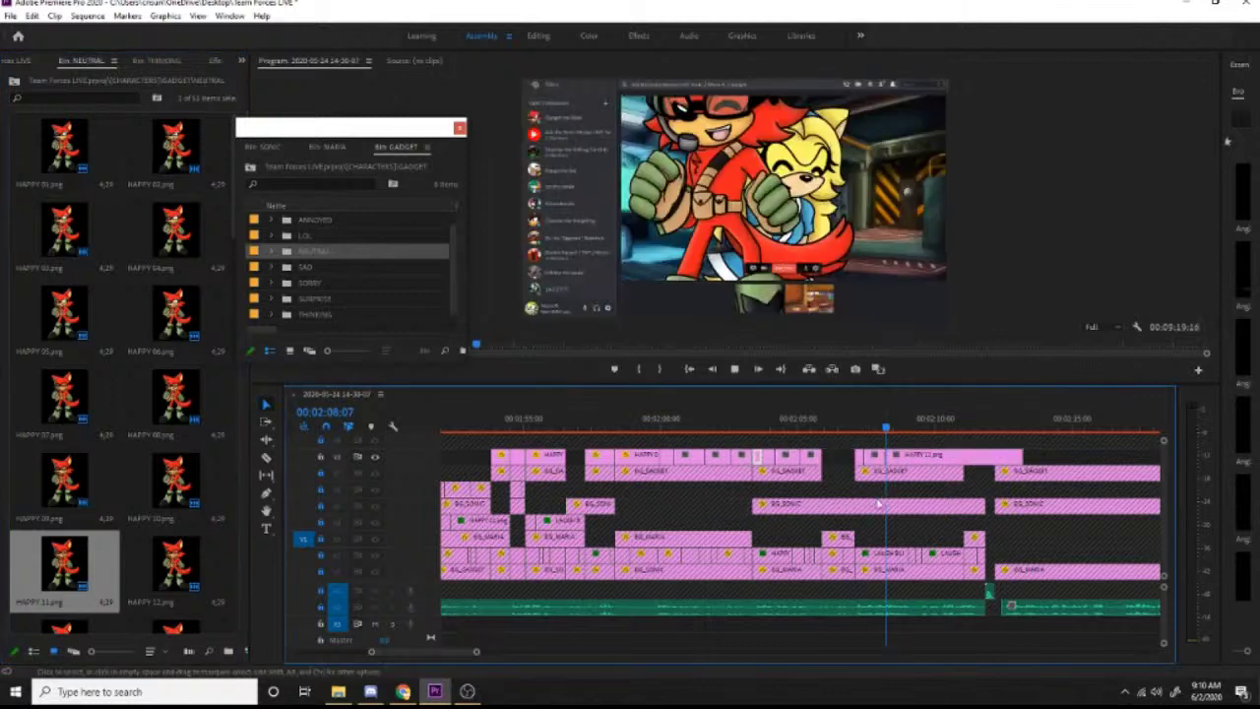
Step: Place HAPPY 12.png from the NEUTRAL bin over HAPPY 11.png at 00:02:08:26 and play on
key("space")
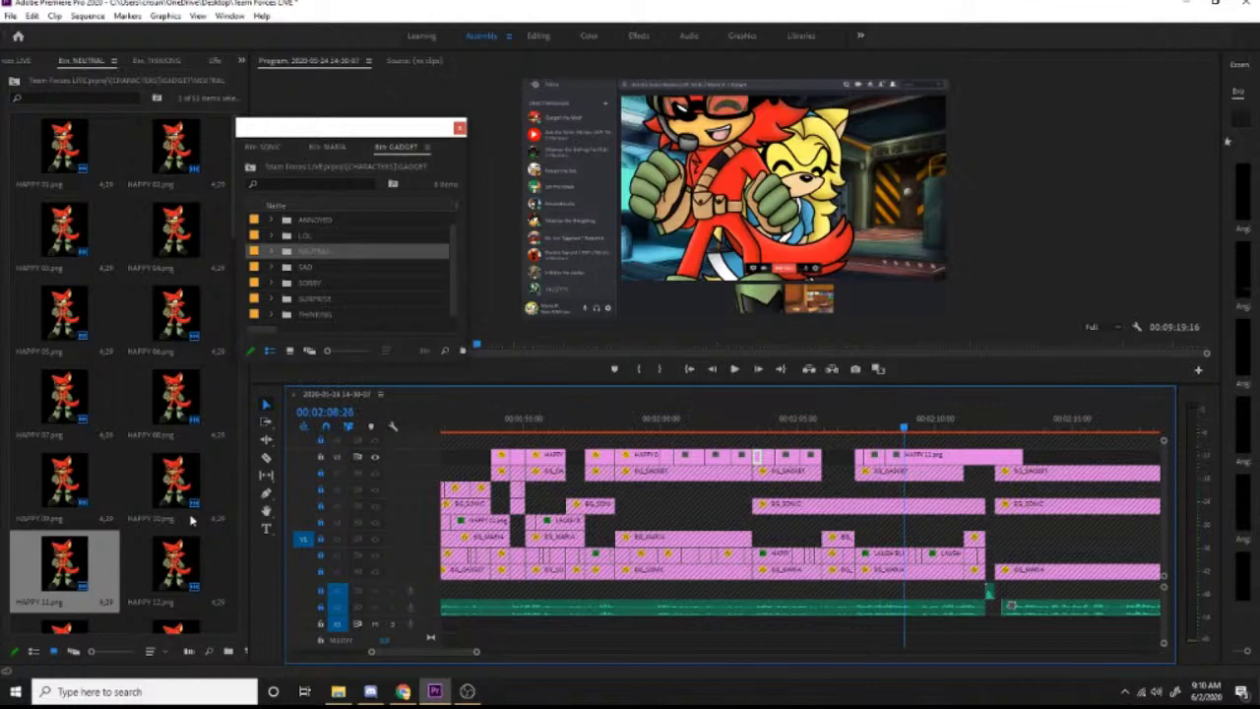
left_click_drag(177, 561, 905, 473)
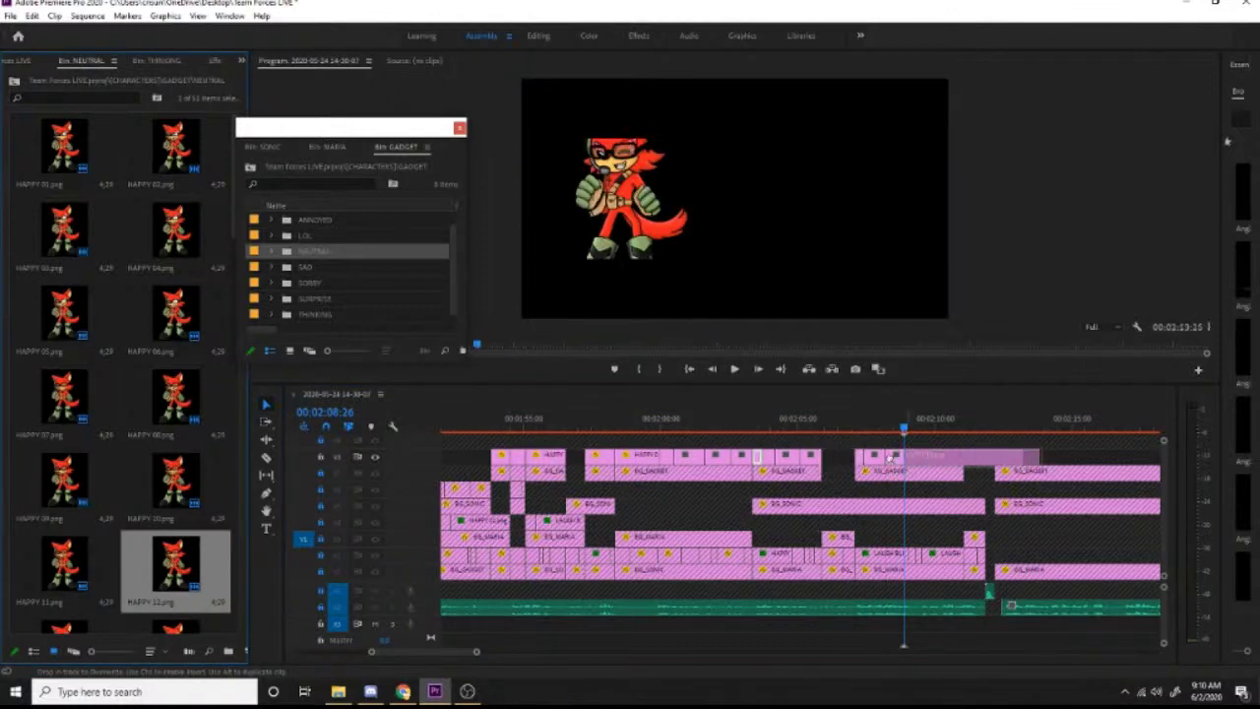
key("space")
left_click(818, 433)
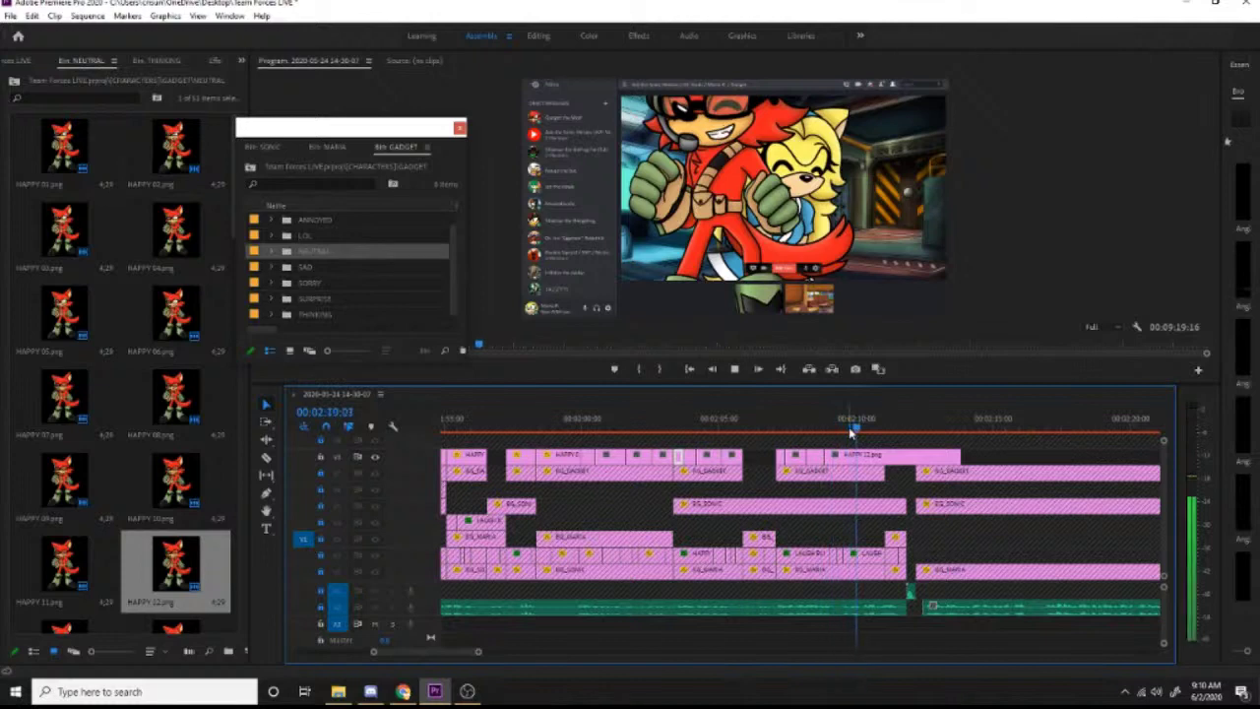
Step: Place HAPPY 11.png from the NEUTRAL bin over the HAPPY 12.png clip at about 00:02:10:08 and check it in playback
left_click(842, 428)
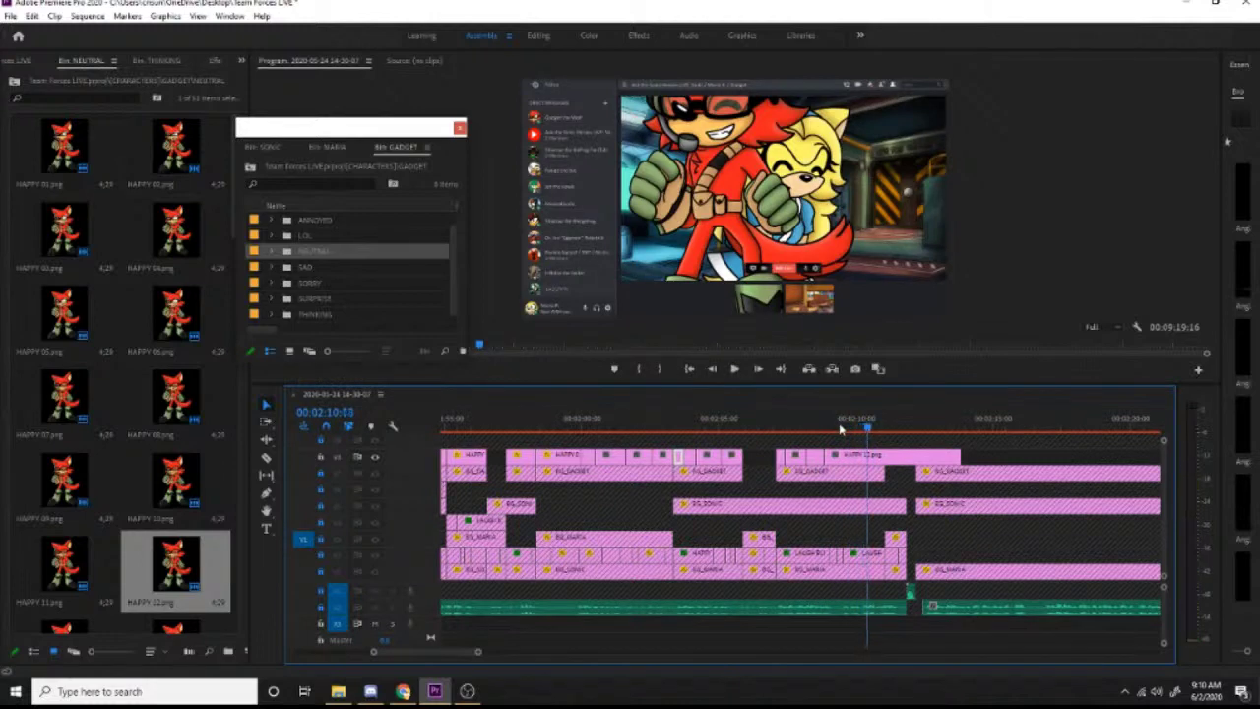
left_click_drag(64, 566, 866, 457)
left_click(859, 423)
key("space")
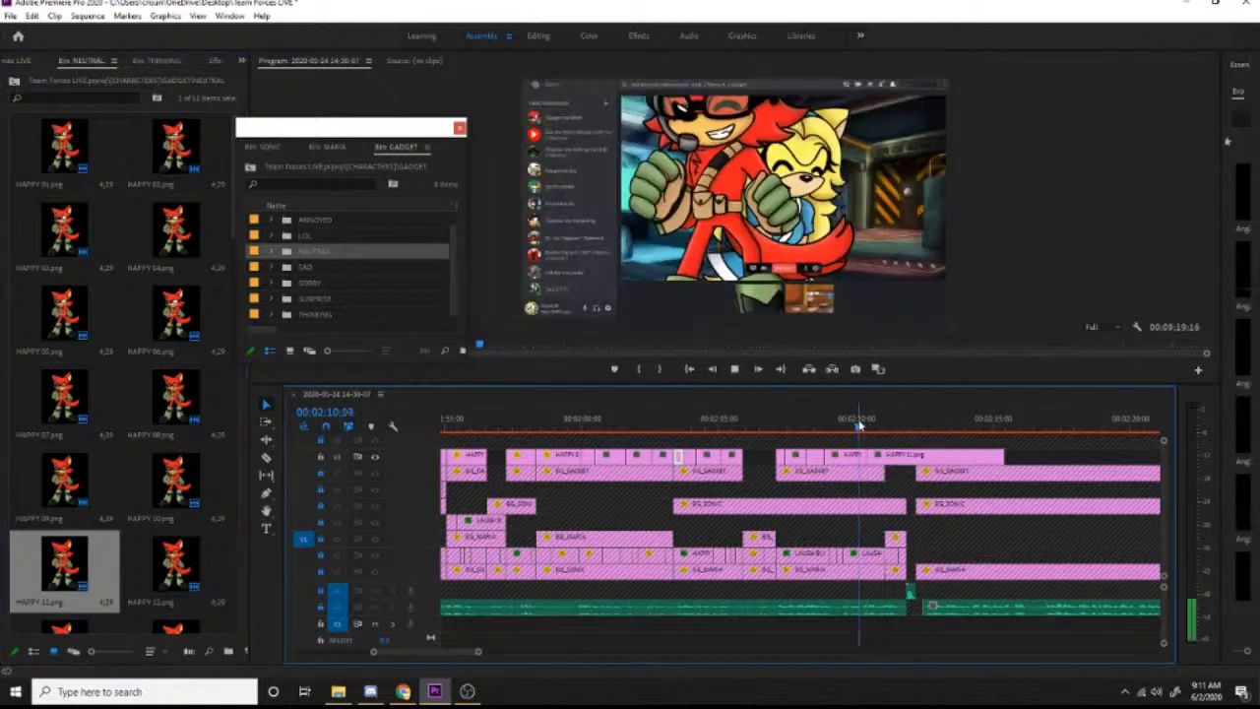
key("space")
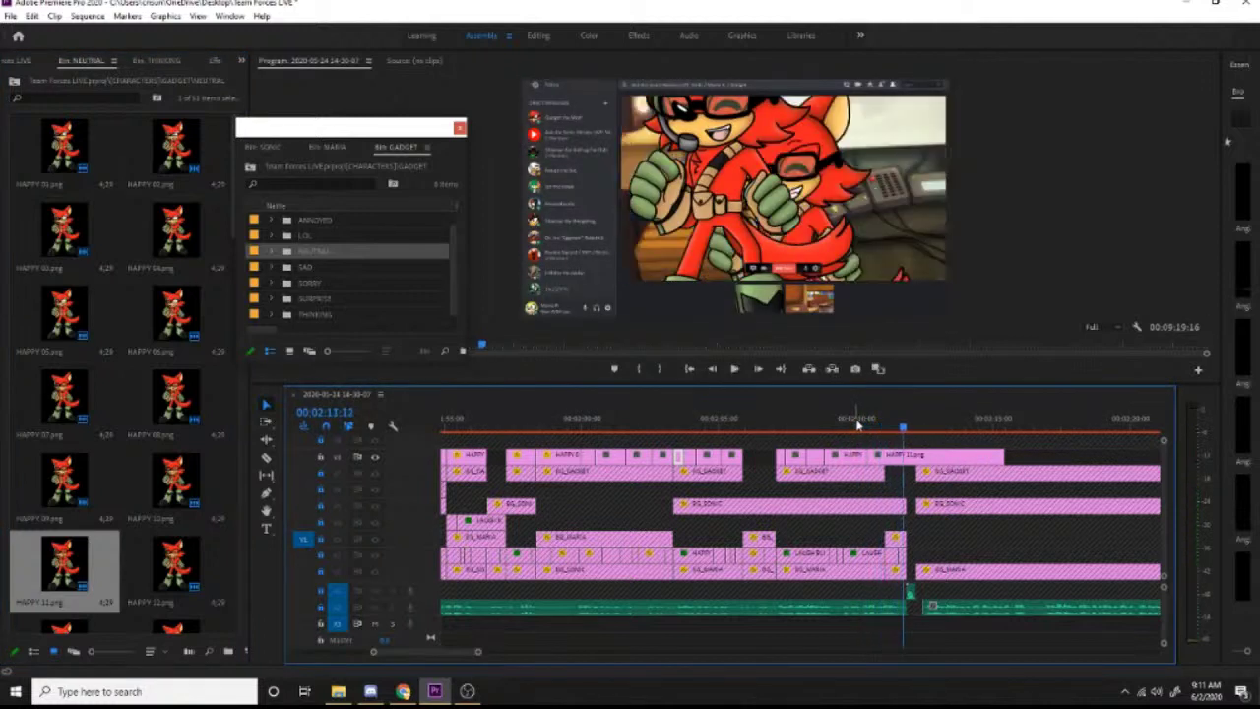
Step: Trim the last HAPPY 11.png clip to the end of the BG_GADGET clip and replay the ending
left_click_drag(1005, 457, 883, 457)
left_click(859, 423)
key("space")
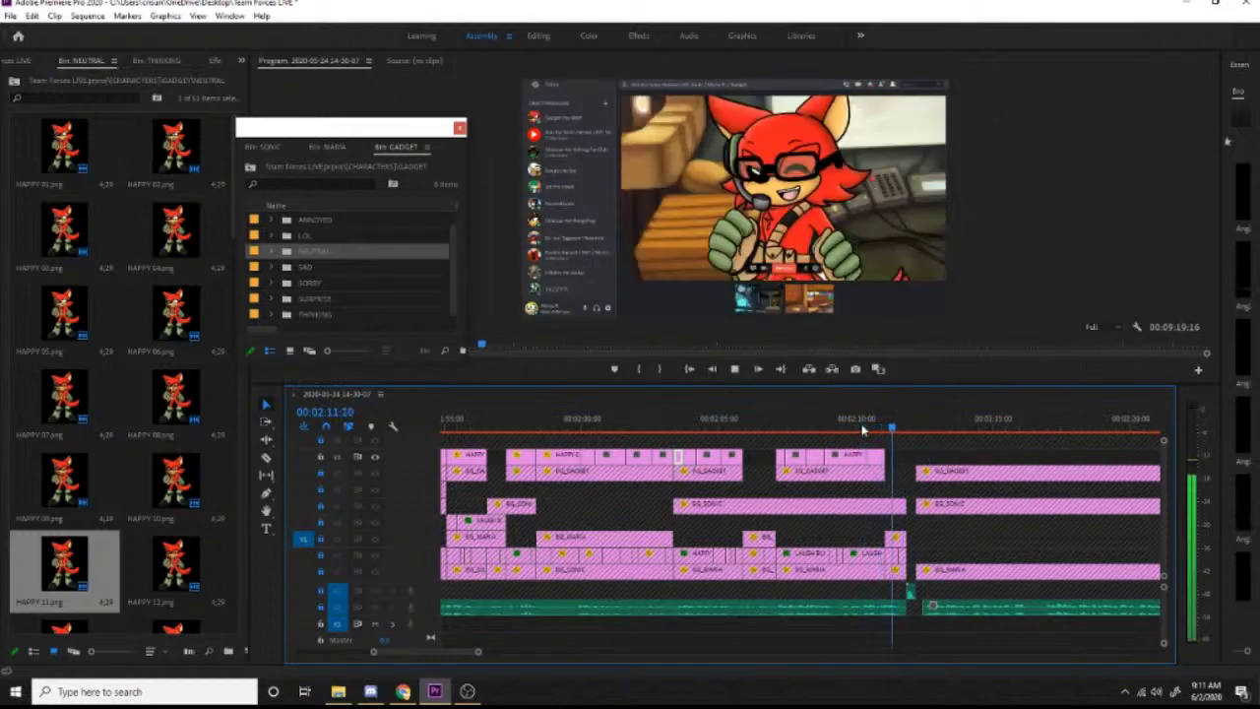
key("space")
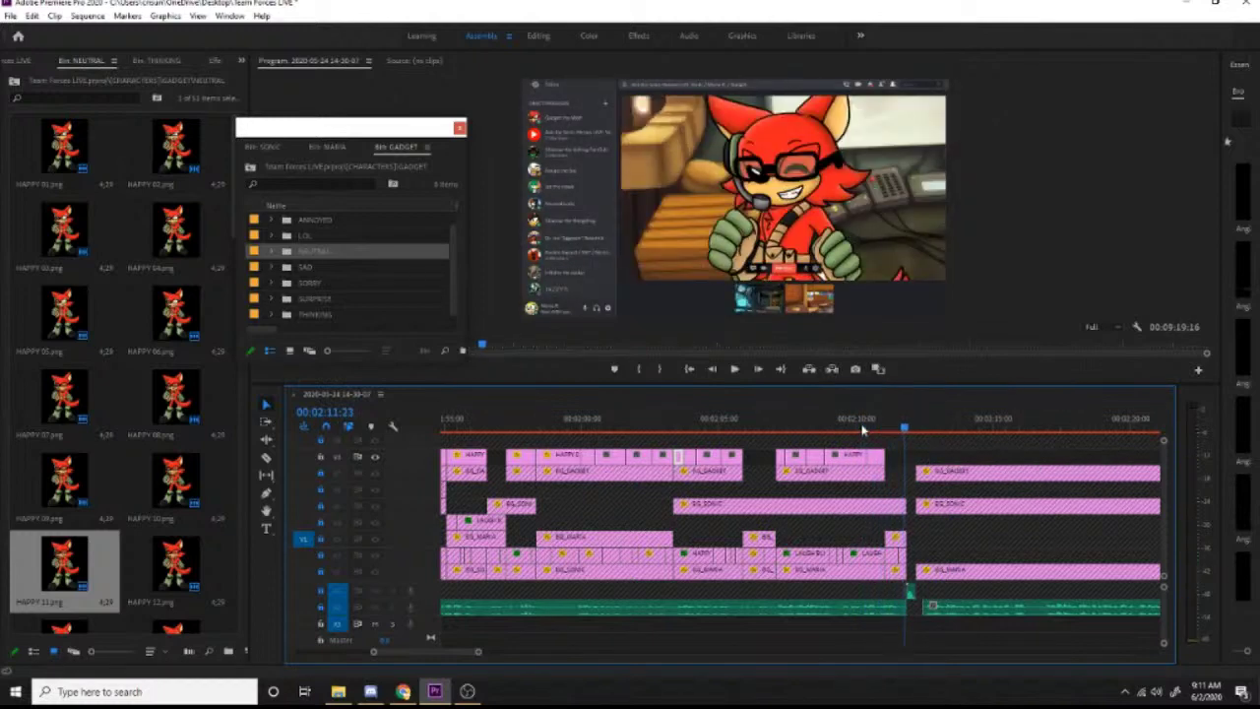
left_click(862, 429)
Step: Paste the Motion, Opacity and Time Remapping attributes of Gadget's preview pose at 00:01:54:26 onto all his following preview pose clips
left_click_drag(479, 423, 638, 424)
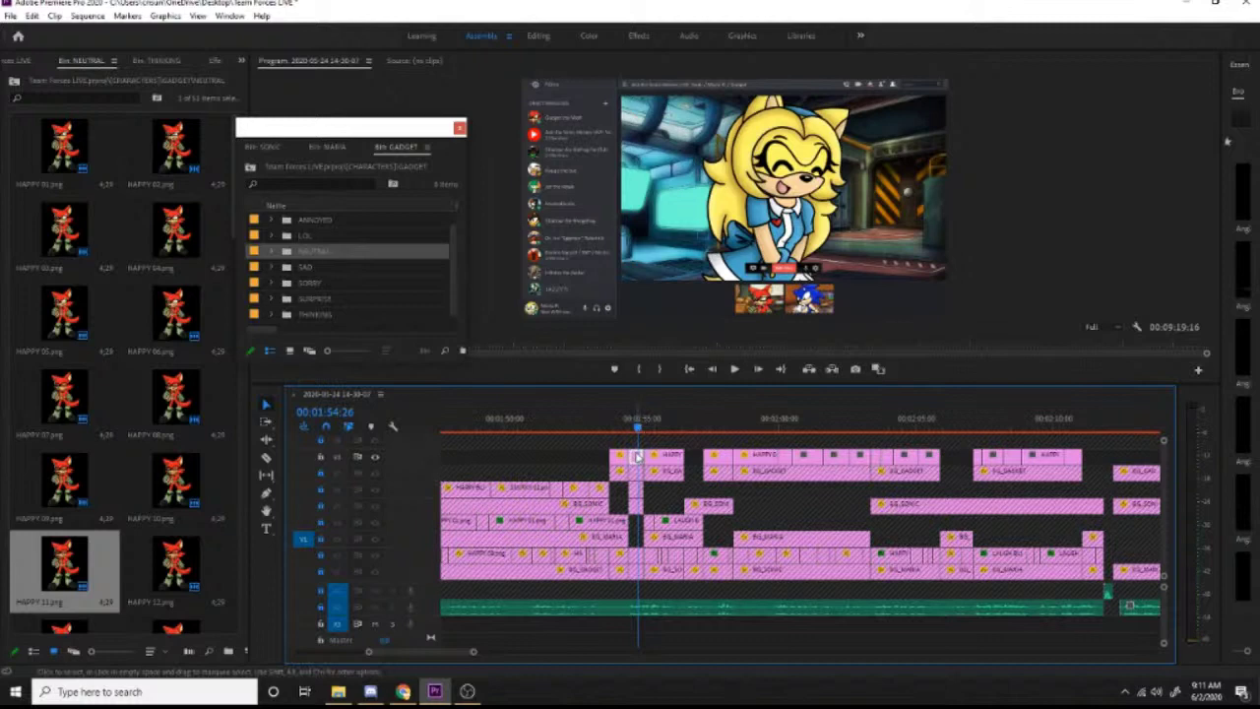
left_click(718, 425)
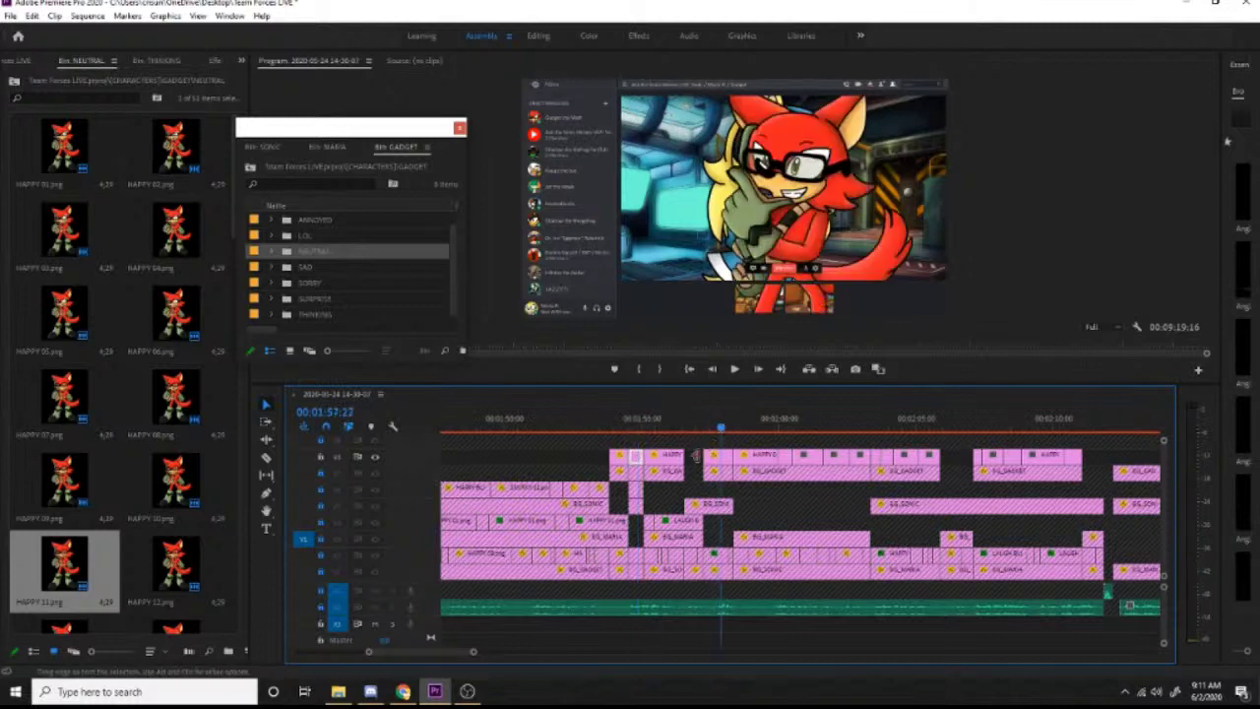
left_click_drag(695, 455, 1074, 459)
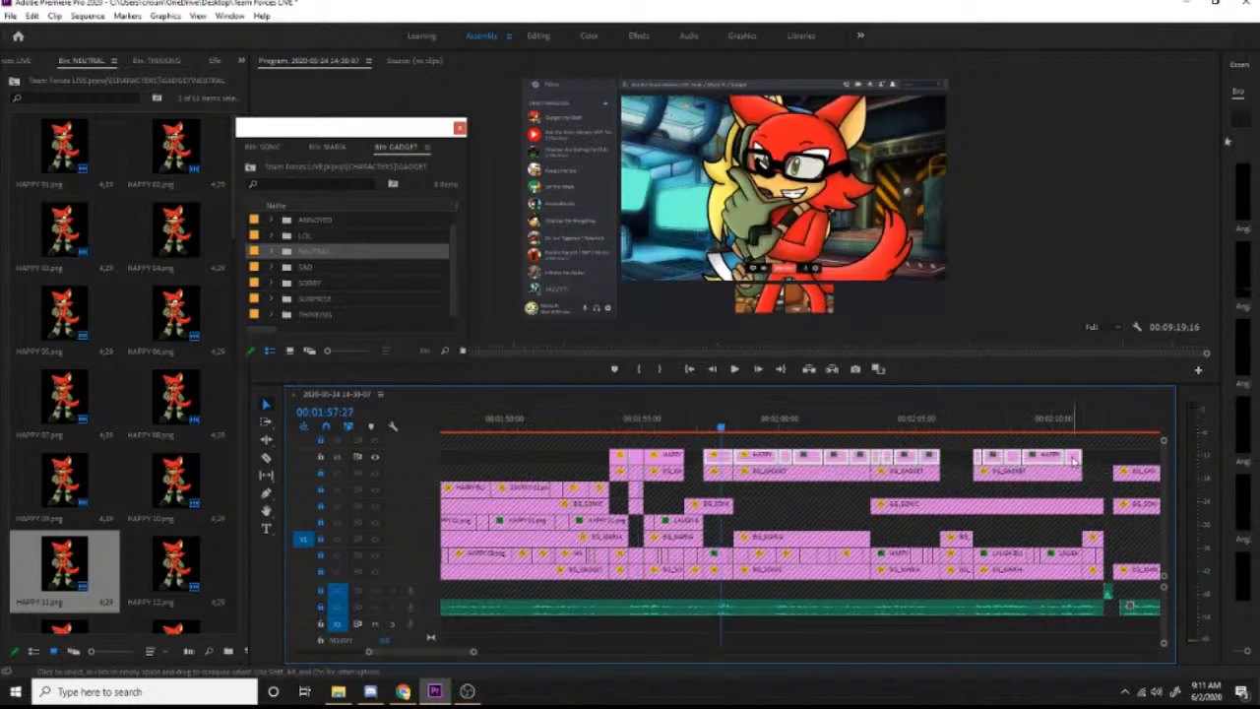
right_click(1074, 460)
left_click(1121, 113)
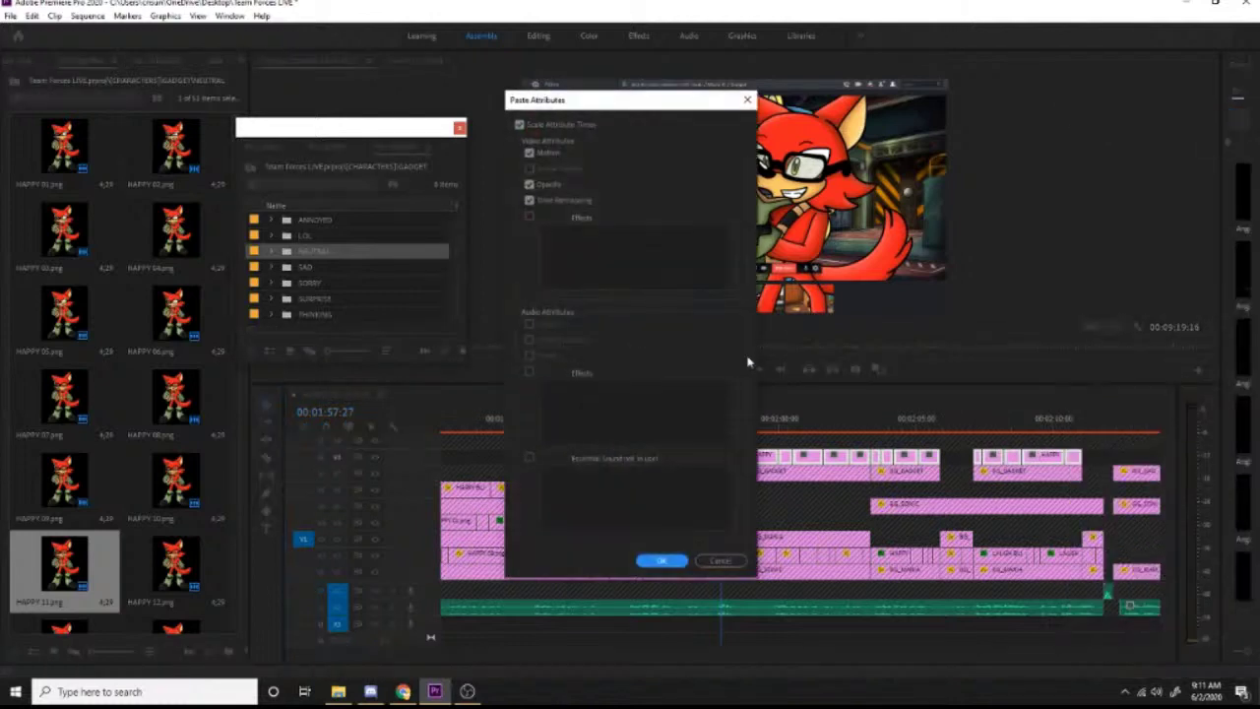
left_click(662, 561)
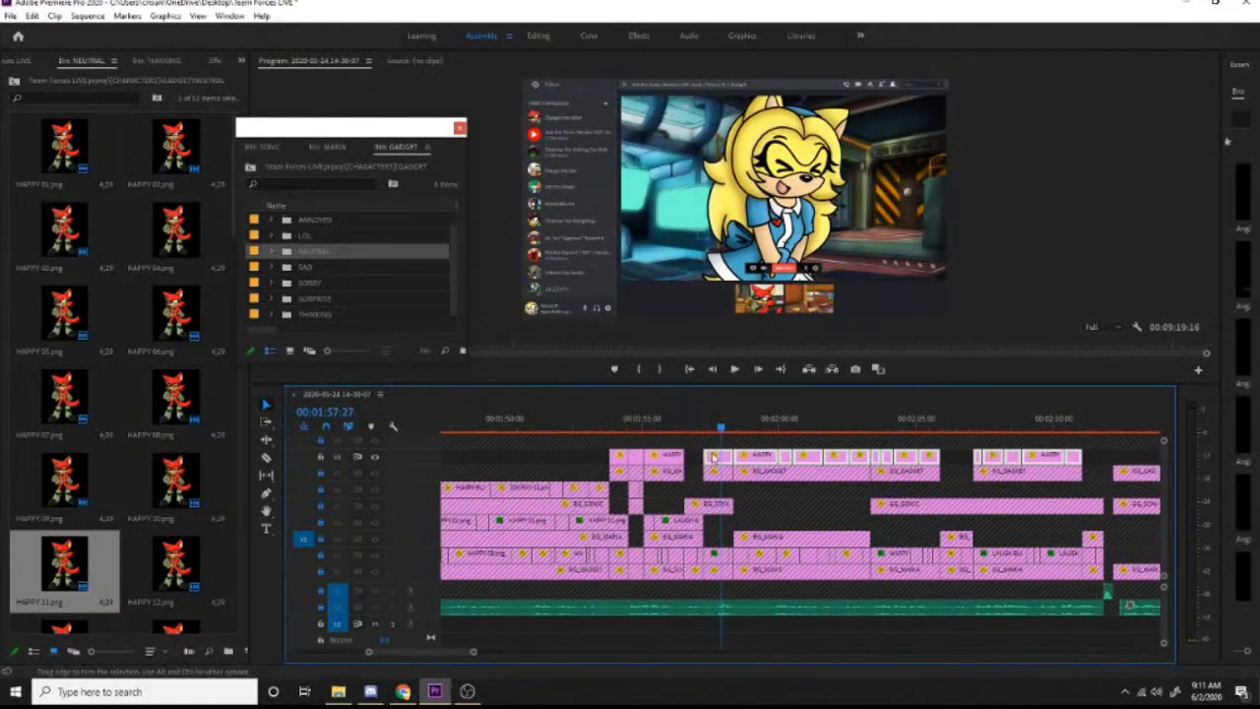
Step: Move Gadget's HAPPY 02.png preview pose at 00:01:59:06 into the second preview window over the BG_GADGET background
left_click(745, 426)
left_click(720, 429)
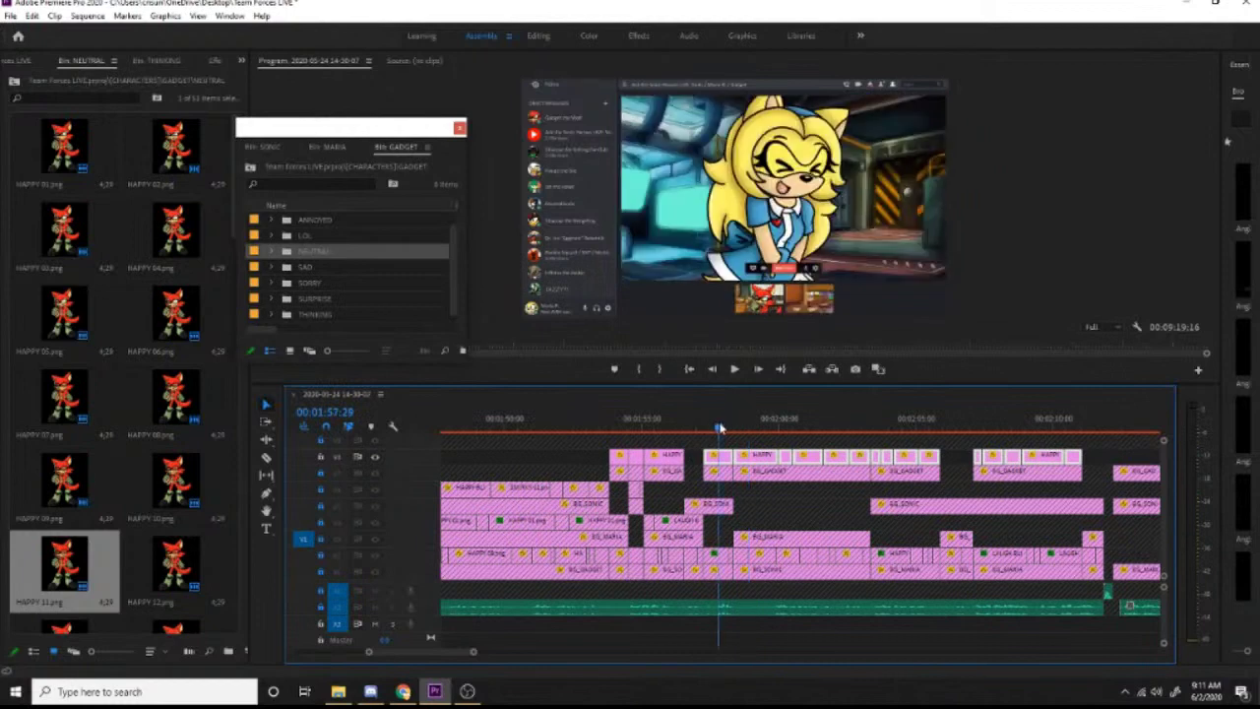
left_click(695, 458)
left_click(755, 427)
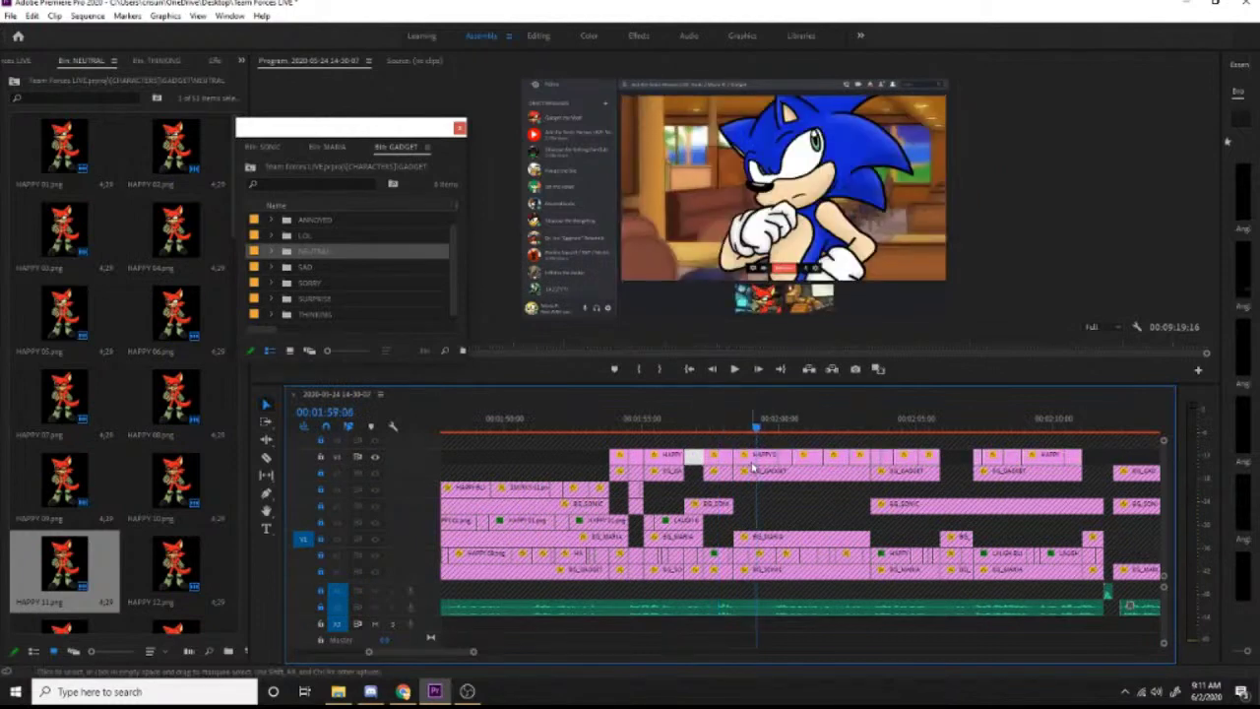
left_click(754, 458)
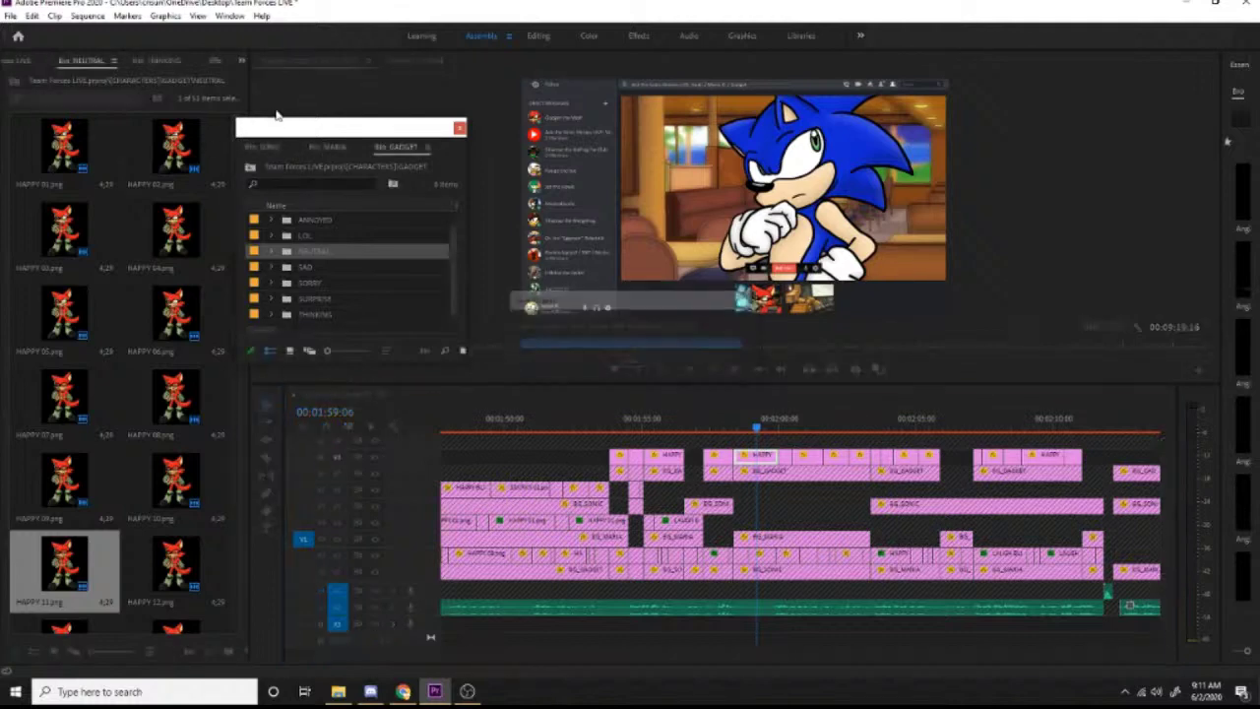
left_click(213, 62)
left_click(213, 62)
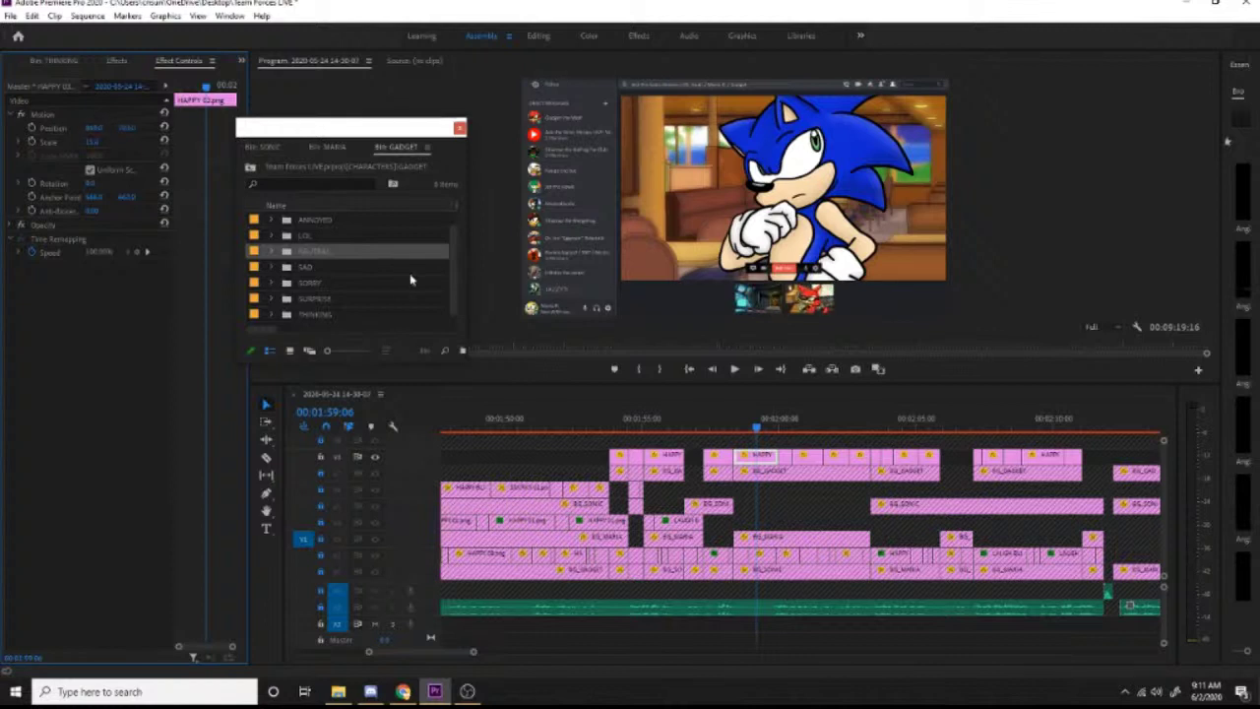
Step: Paste the repositioned pose's Motion, Opacity and Time Remapping attributes onto Gadget's HAPPY 11.png preview clip at 00:02:00:04
mouse_move(770, 423)
left_mouse_down()
mouse_move(785, 427)
mouse_move(765, 428)
left_mouse_up()
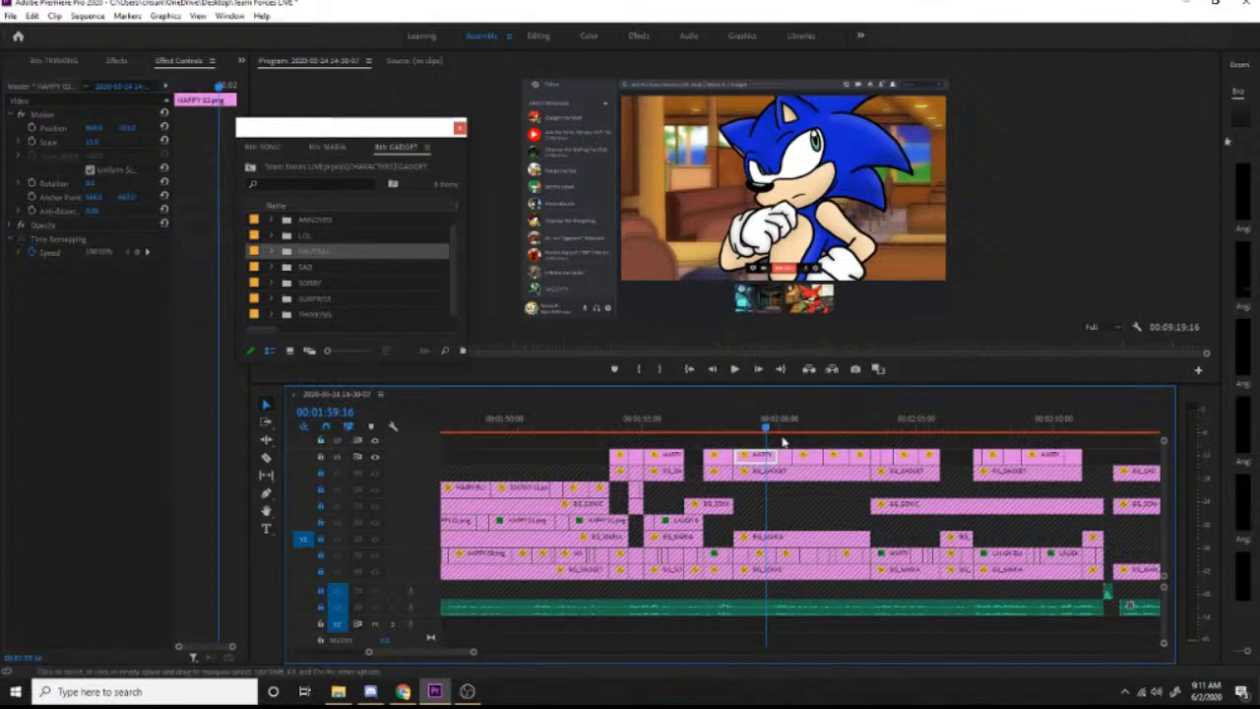
mouse_move(784, 440)
left_mouse_down()
mouse_move(884, 430)
mouse_move(771, 430)
mouse_move(786, 444)
mouse_move(784, 423)
mouse_move(712, 431)
mouse_move(782, 430)
left_mouse_up()
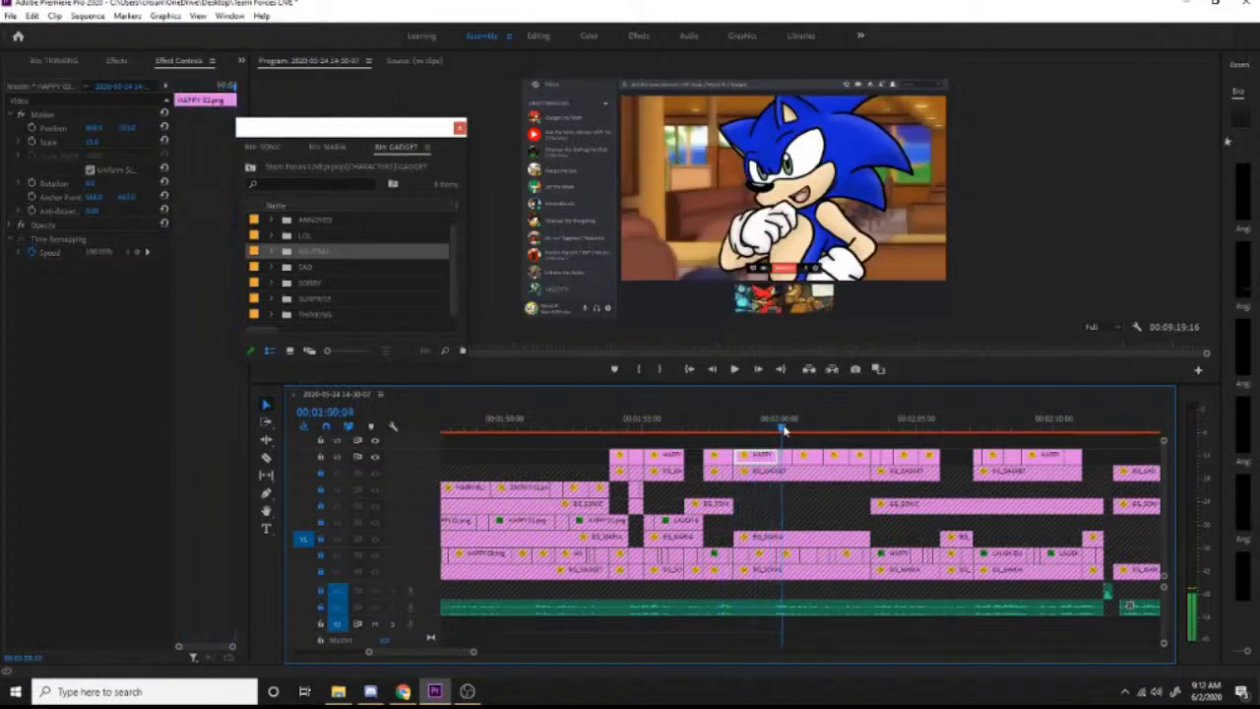
right_click(786, 457)
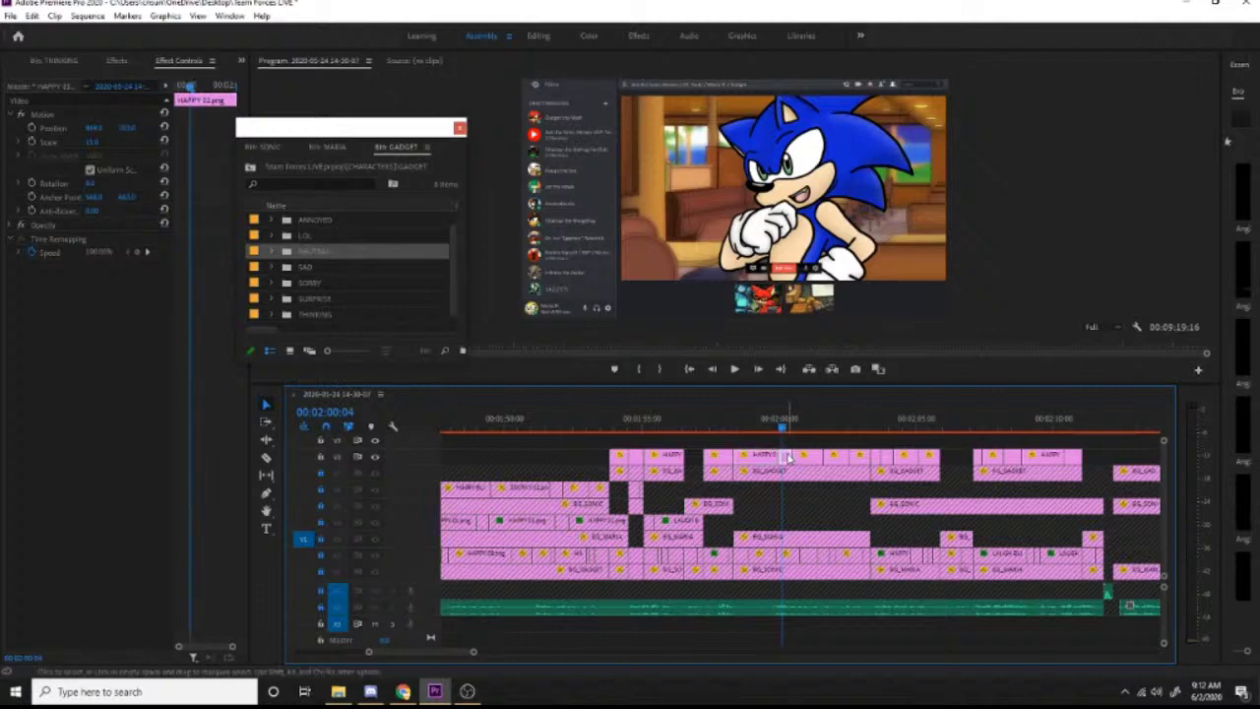
left_click(846, 96)
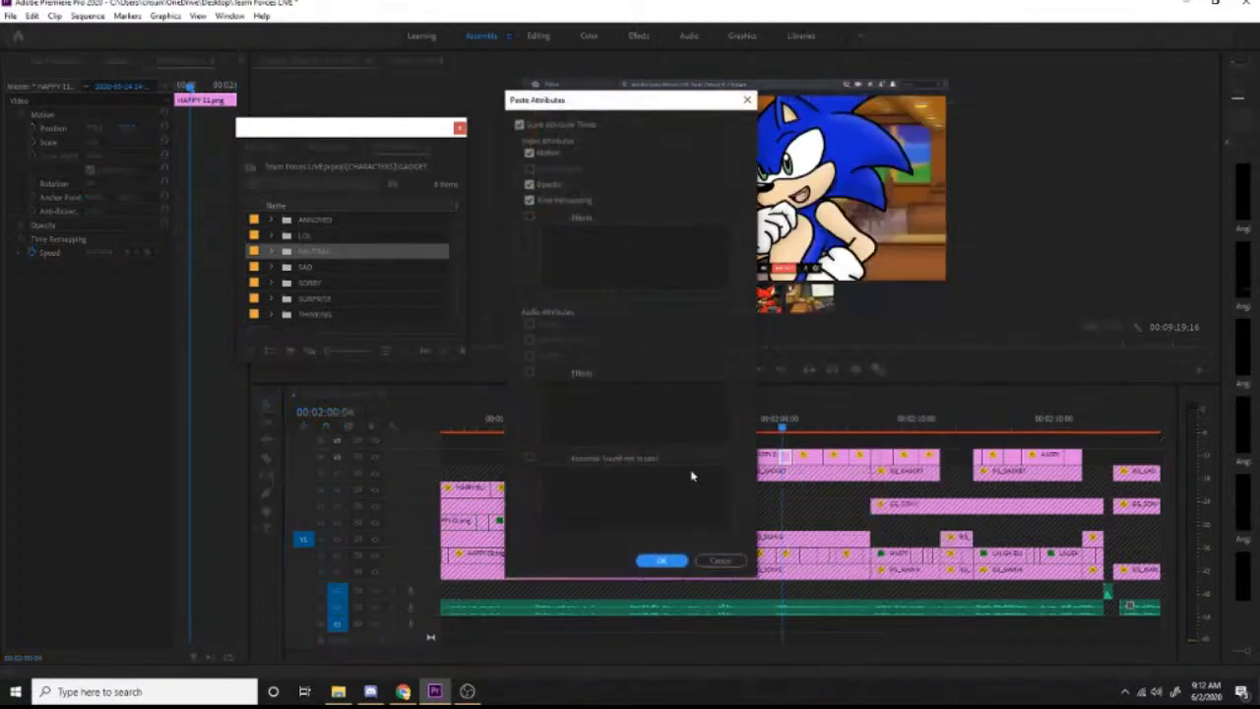
left_click(662, 561)
Step: Paste the same Motion, Opacity and Time Remapping attributes onto the next three Gadget preview clips, up to about 00:02:03:03
key("space")
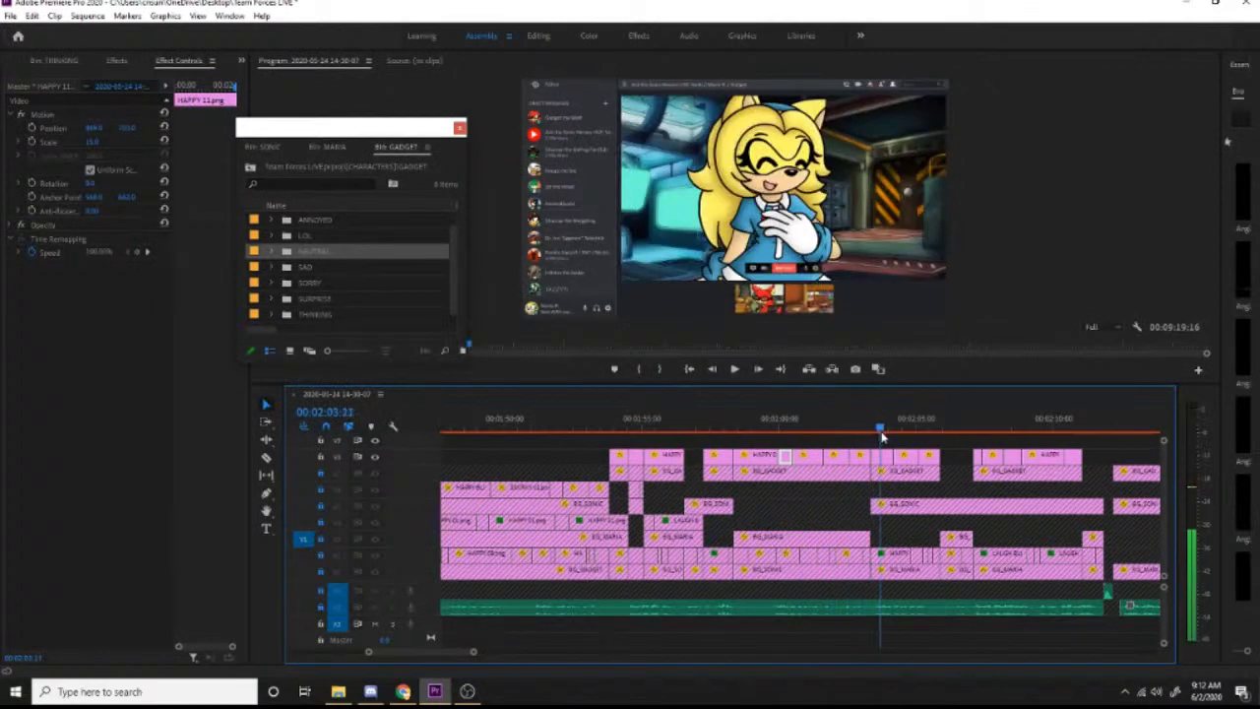
left_click_drag(879, 433, 863, 433)
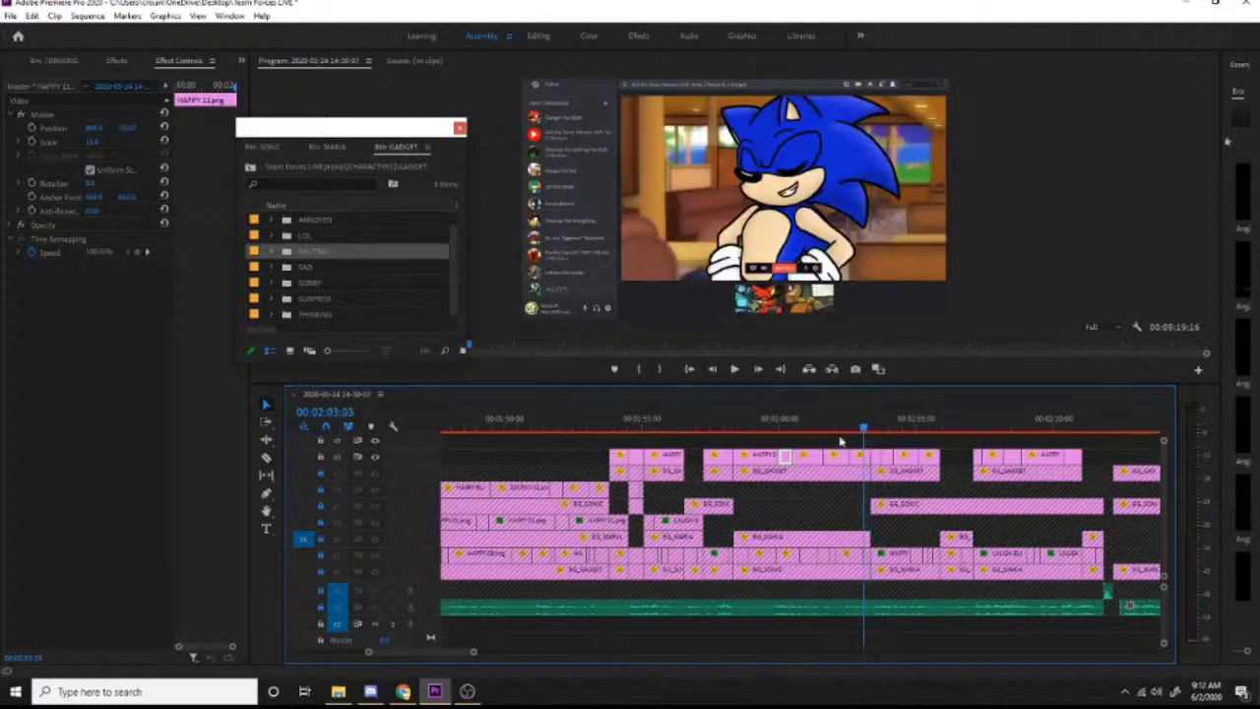
right_click(860, 455)
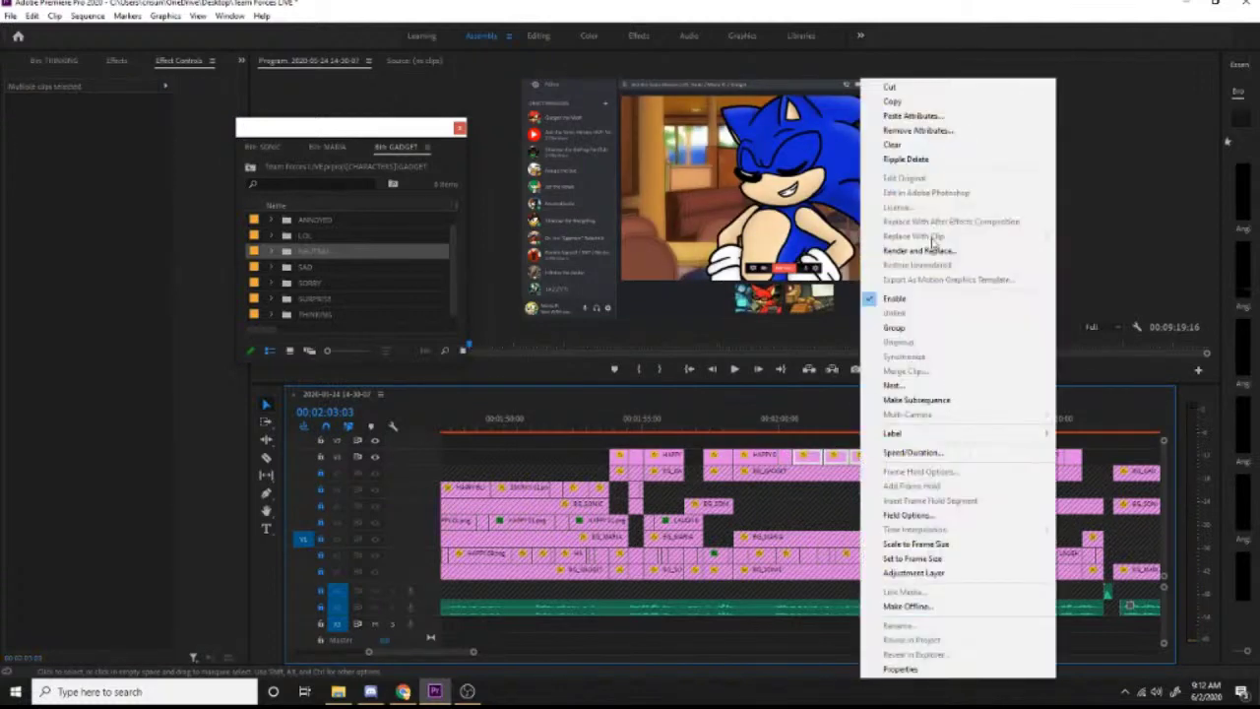
left_click(928, 112)
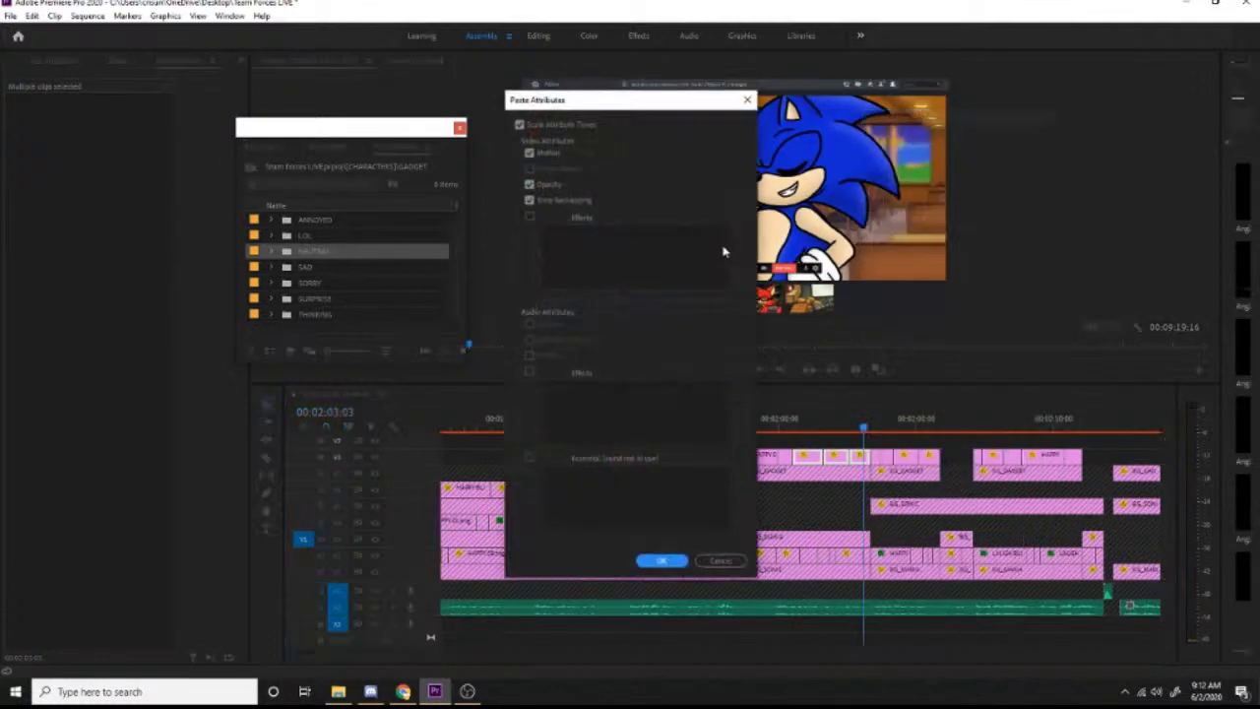
left_click(671, 561)
Step: Replay Gadget's preview poses from about 00:02:00:20 to the end of the section and save the project
left_click(795, 430)
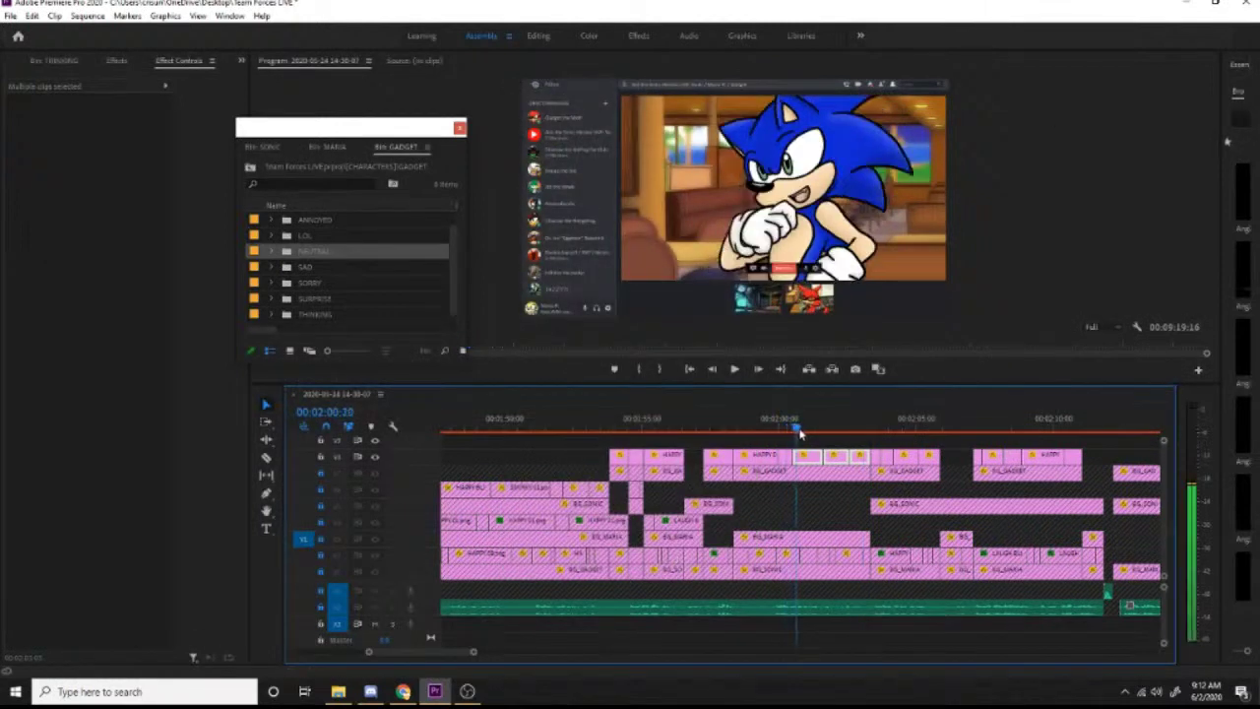
left_click_drag(799, 433, 899, 451)
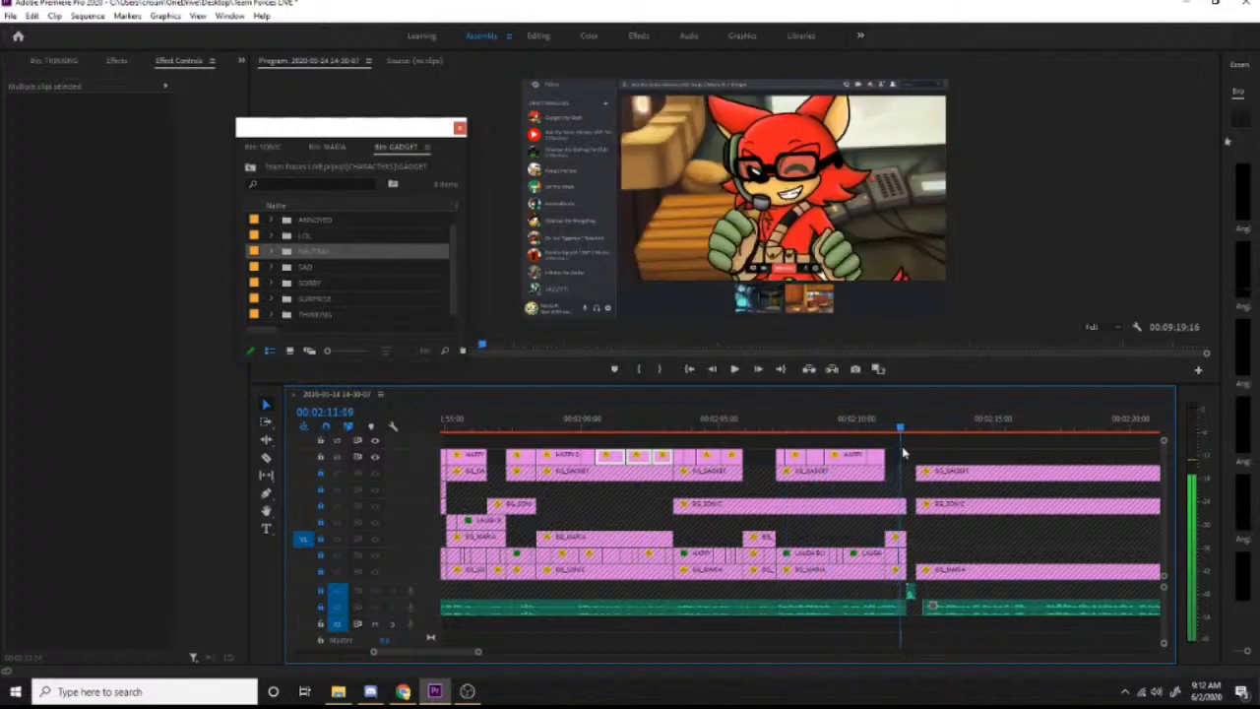
key("ctrl+s")
Step: Copy Sonic's happy blink pose at 00:01:56:14 onto his preview track at the start of the BG_SONIC clip and check it in playback
mouse_move(657, 448)
left_mouse_down()
mouse_move(590, 423)
mouse_move(365, 427)
mouse_move(594, 458)
mouse_move(544, 459)
mouse_move(659, 457)
left_mouse_up()
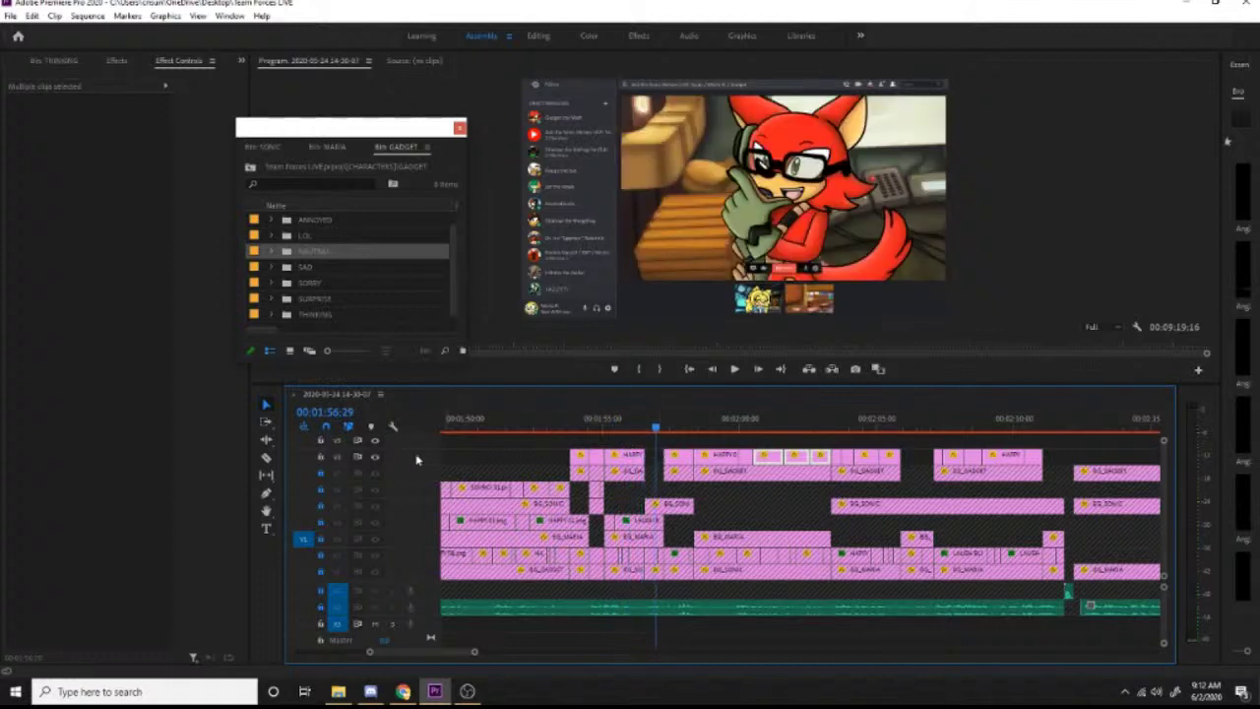
left_click(642, 429)
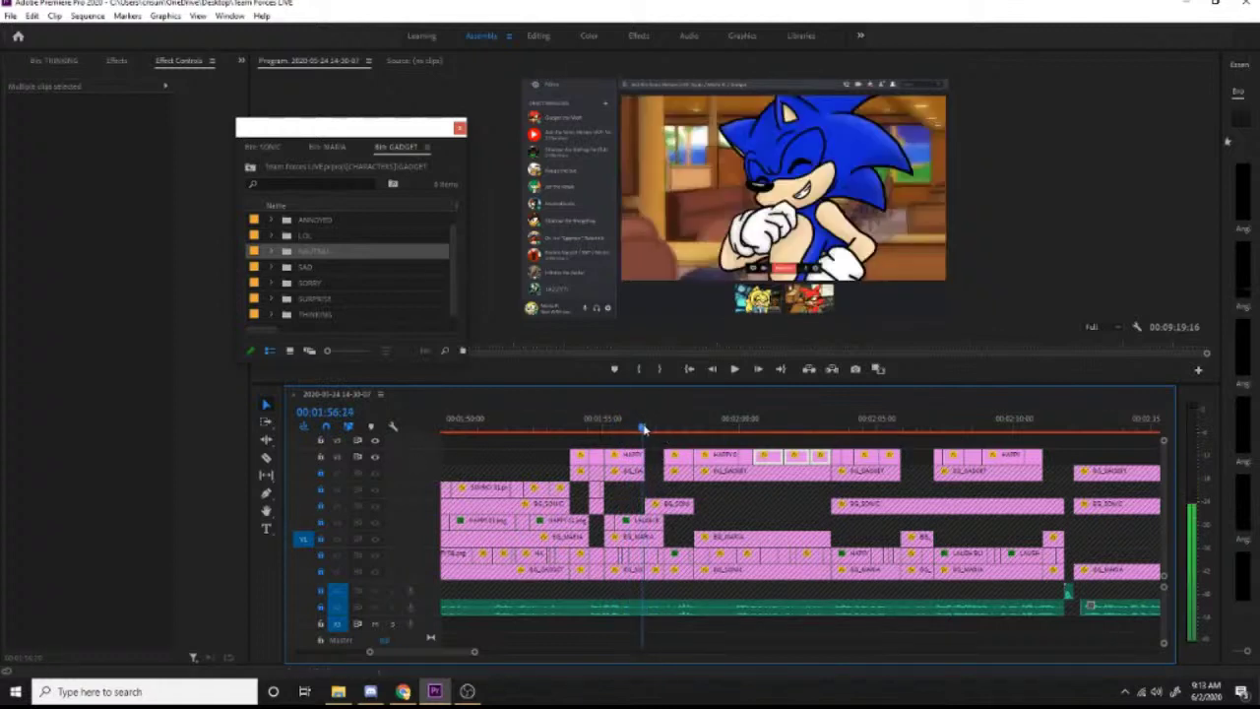
left_click(323, 461)
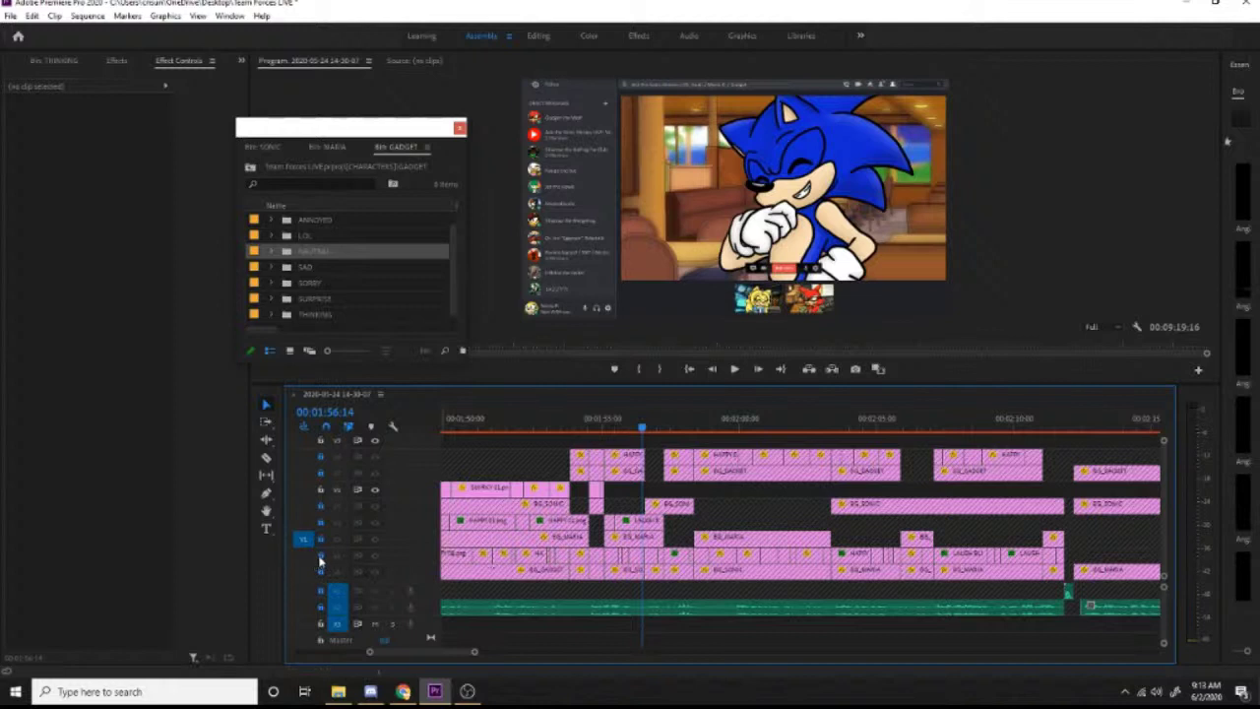
left_click(642, 558)
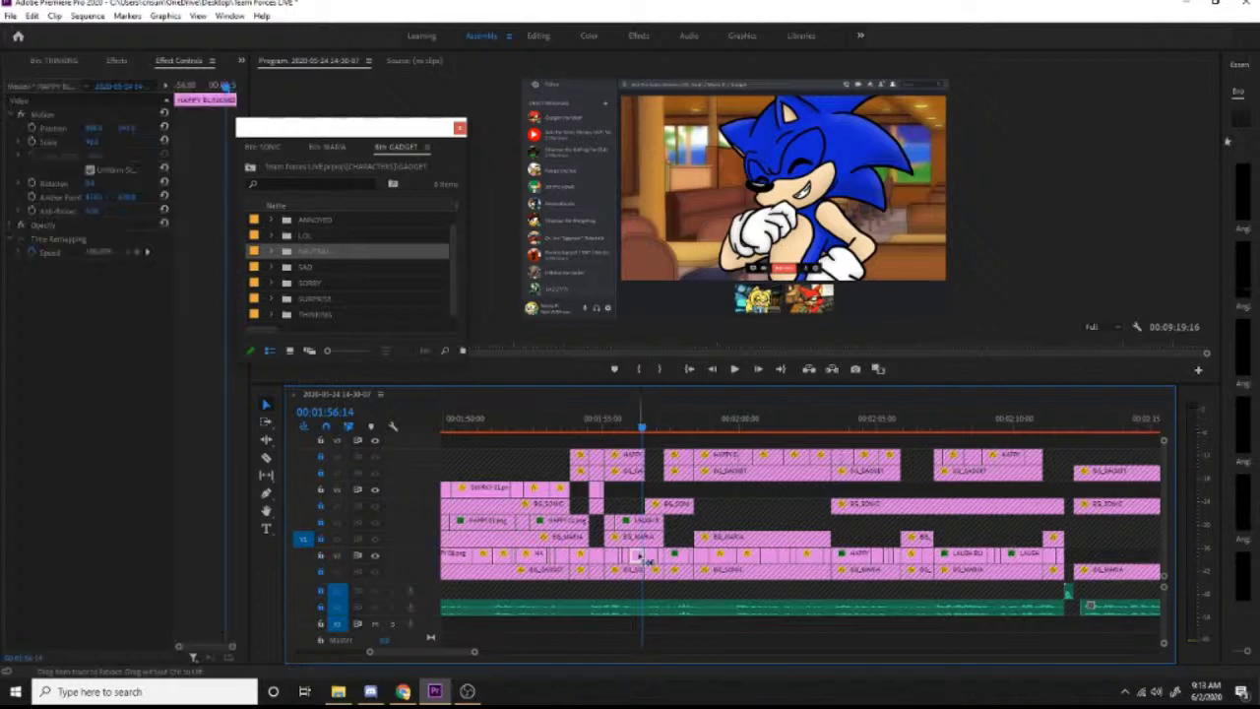
left_click(306, 559)
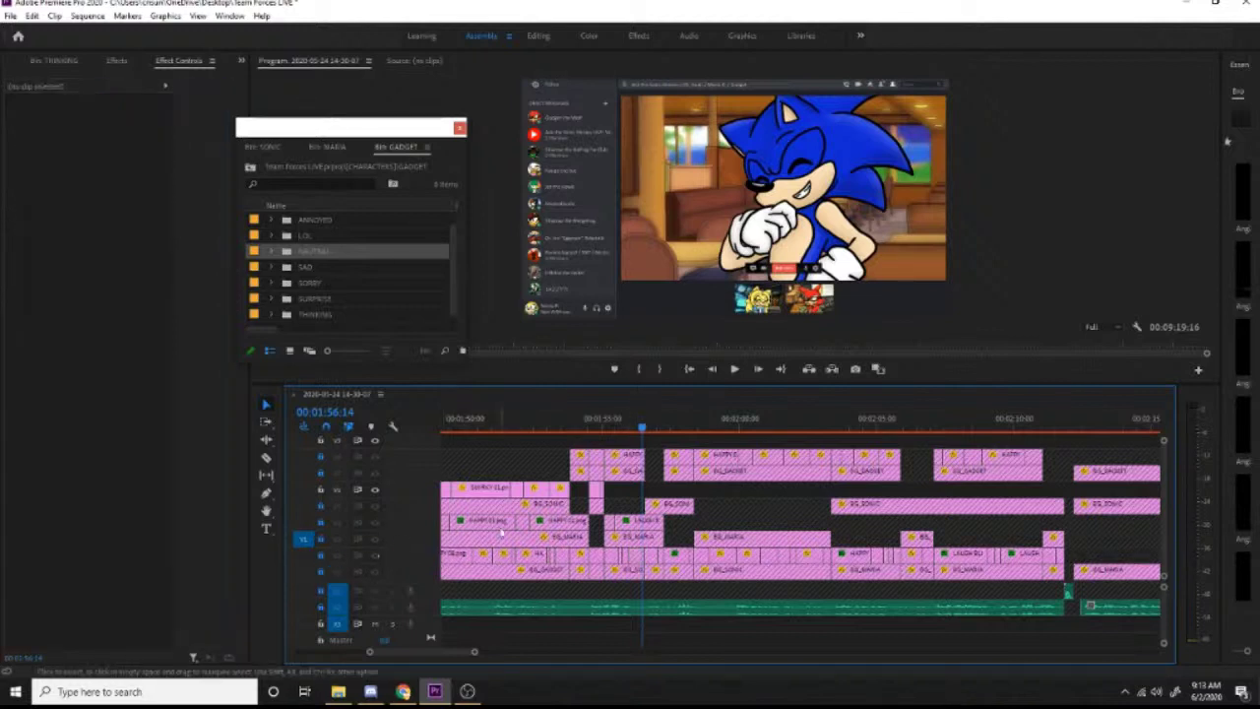
left_click(631, 529)
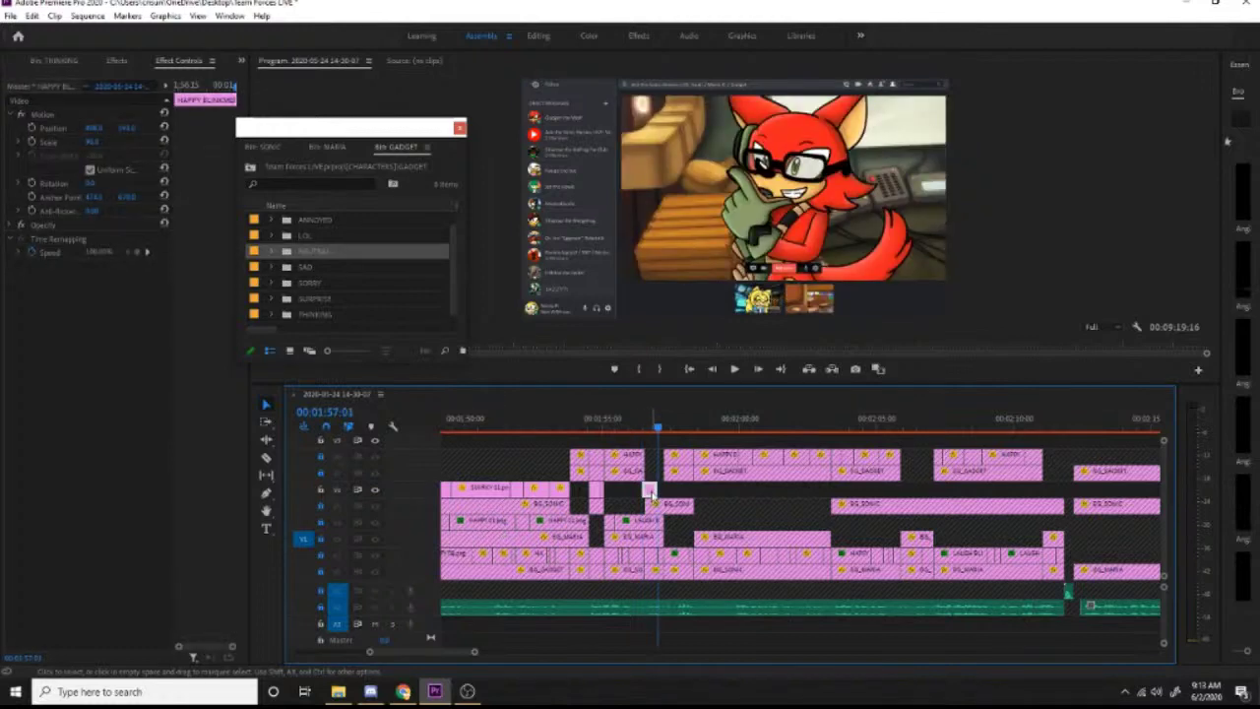
key("space")
left_click(641, 430)
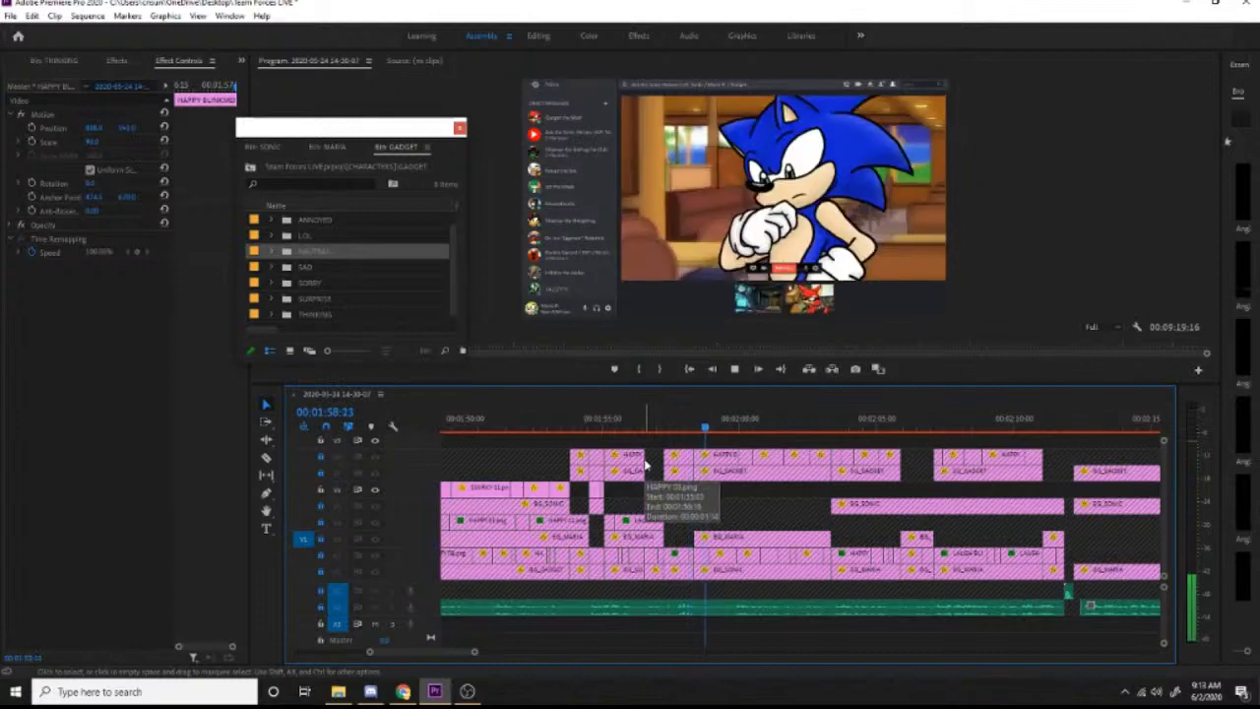
left_click(641, 430)
key("space")
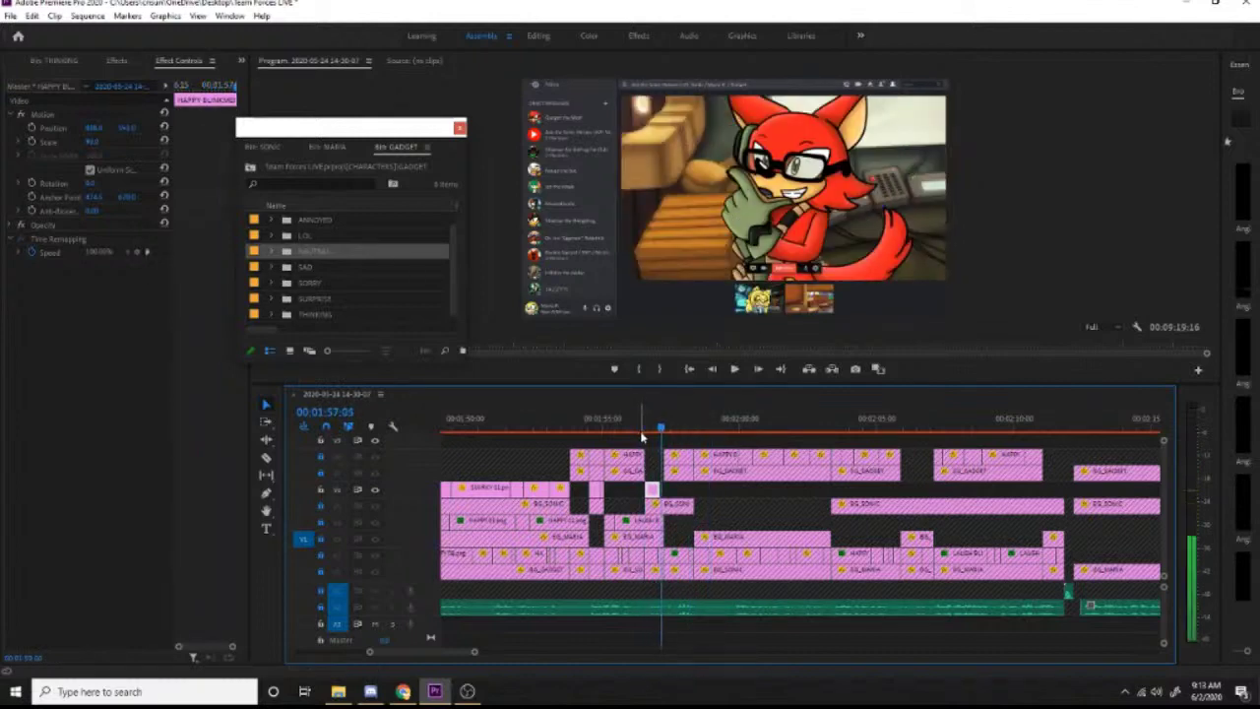
Step: Close the open THINKING and Gadget NEUTRAL bins and open Sonic's NEUTRAL bin
left_click(48, 58)
right_click(84, 67)
left_click(127, 71)
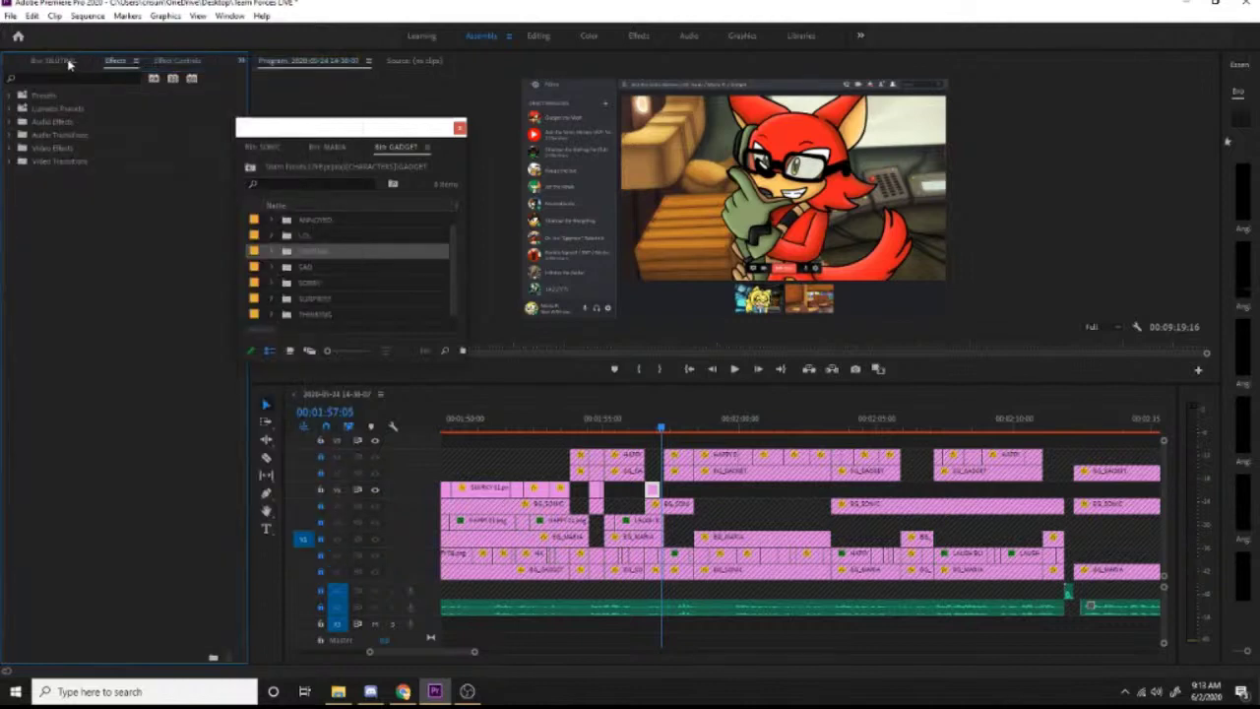
left_click(69, 64)
right_click(84, 59)
left_click(121, 71)
double_click(288, 254)
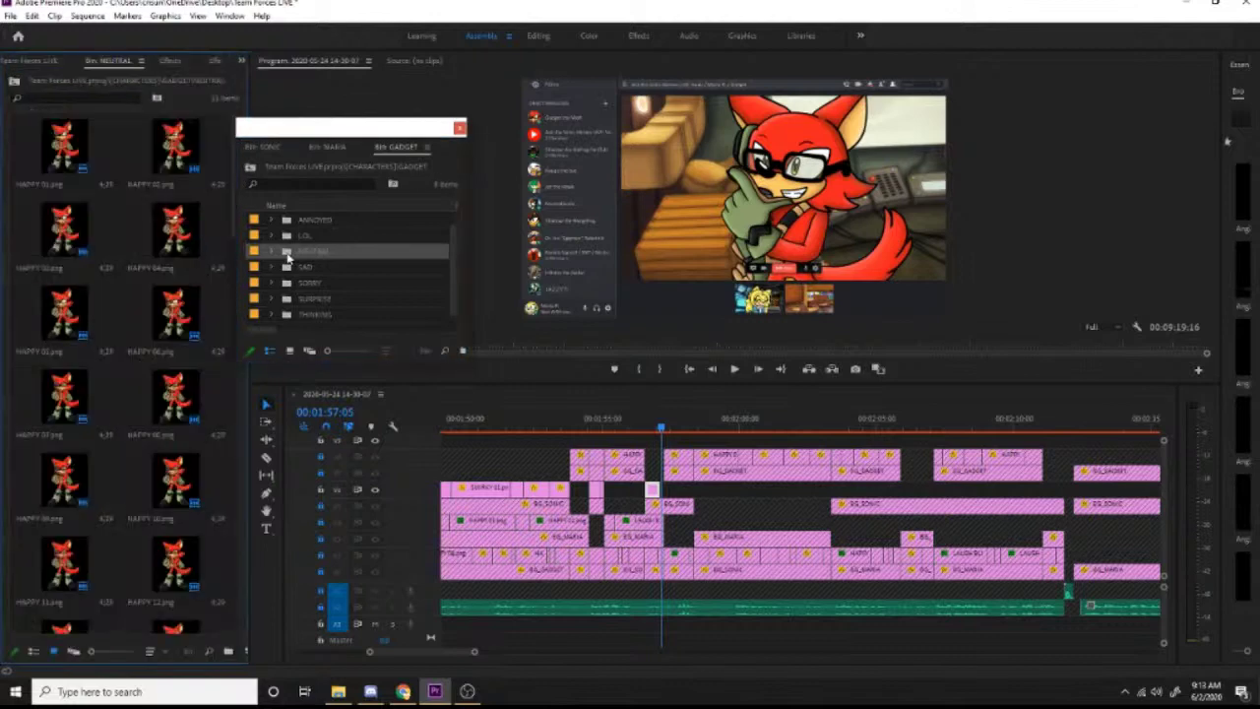
right_click(138, 63)
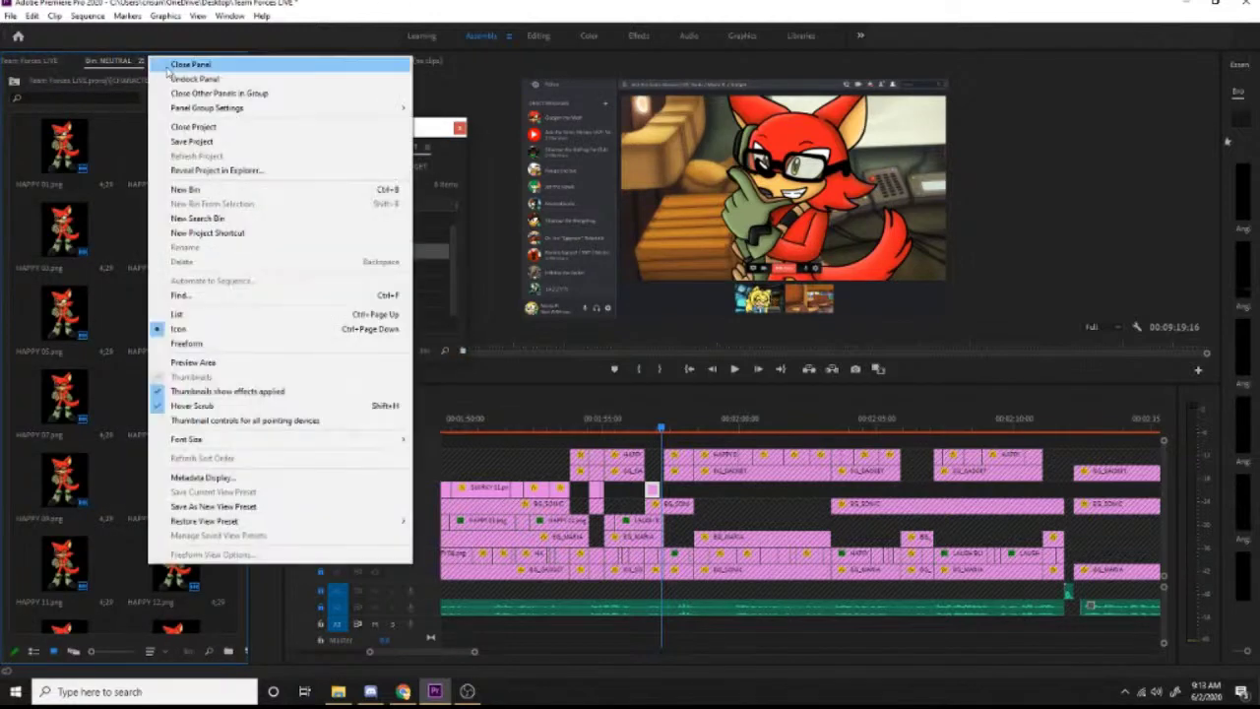
left_click(167, 61)
left_click(267, 148)
double_click(296, 254)
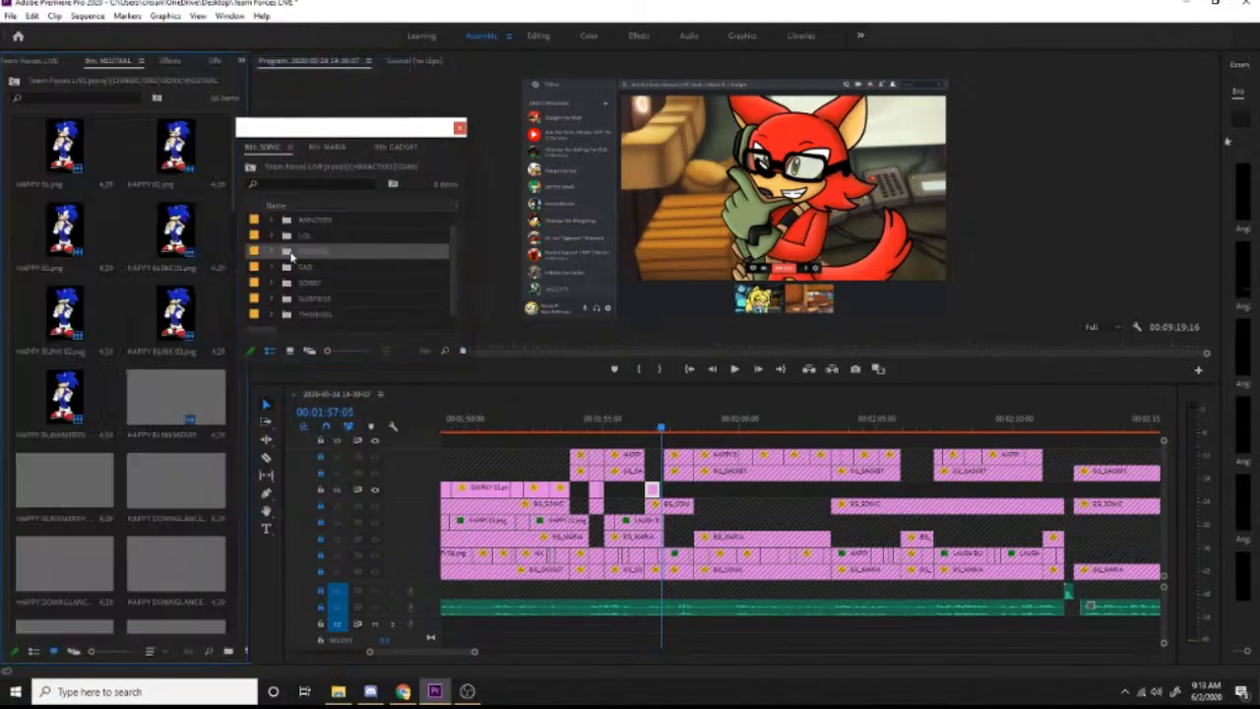
Step: Place LISTENING BLINK 01.png from Sonic's NEUTRAL bin after the happy blink pose at 00:01:57:05 on his preview track and play on
scroll(198, 381, "down", 2)
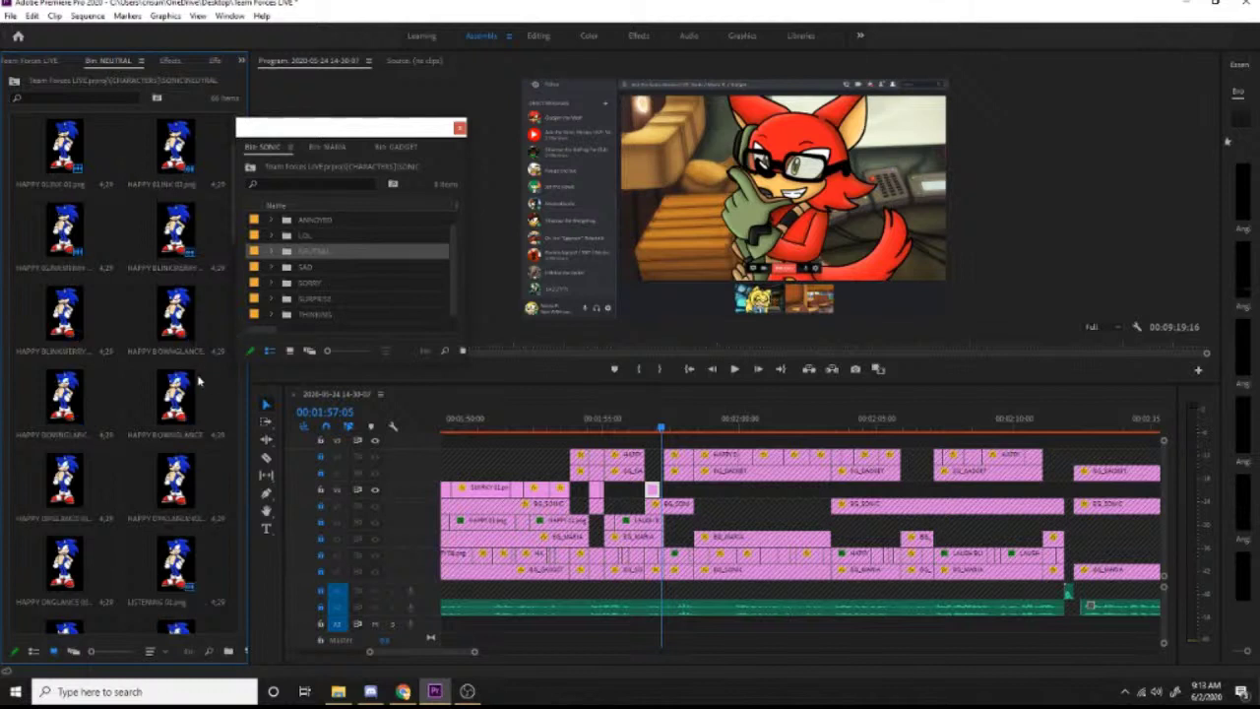
scroll(198, 380, "down", 1)
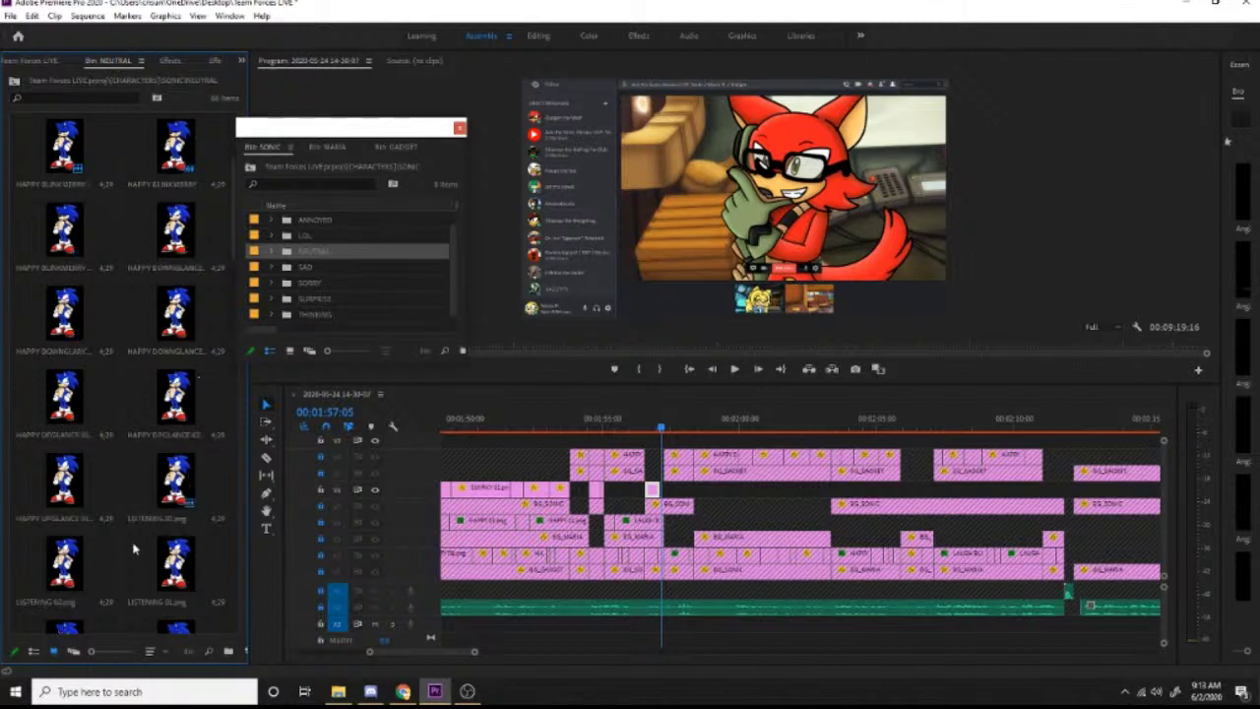
scroll(134, 548, "down", 1)
left_click_drag(72, 561, 669, 491)
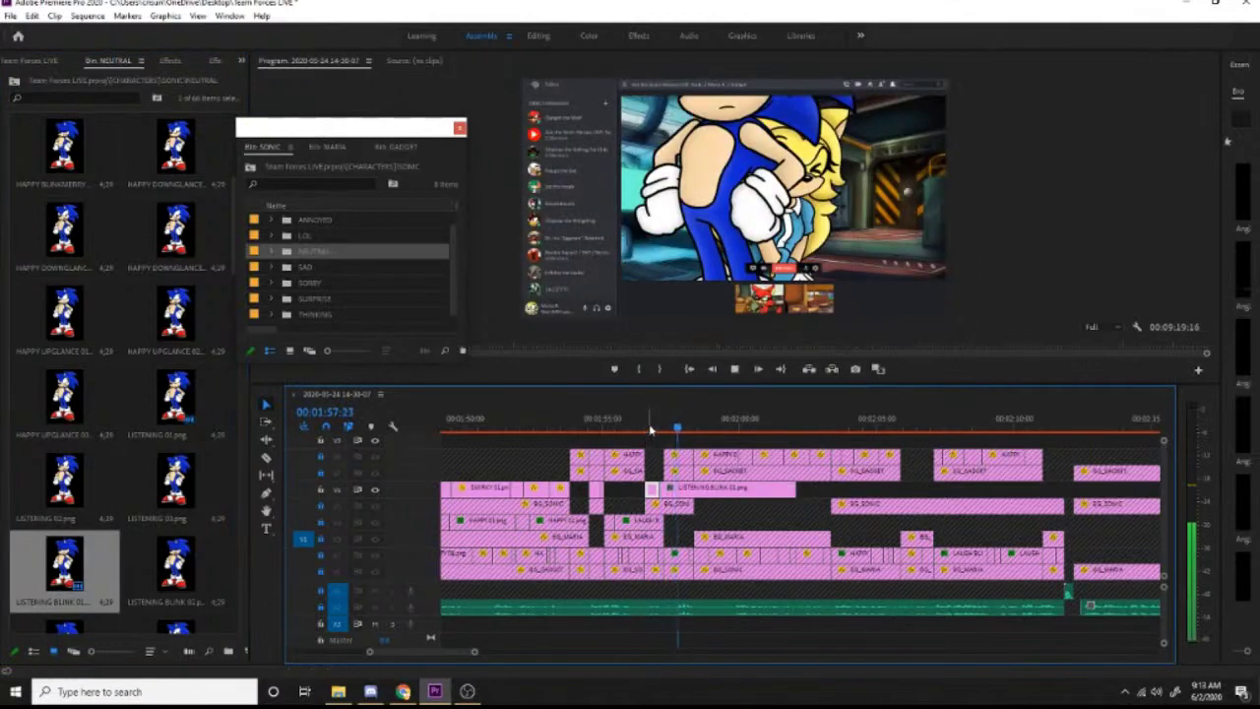
key("space")
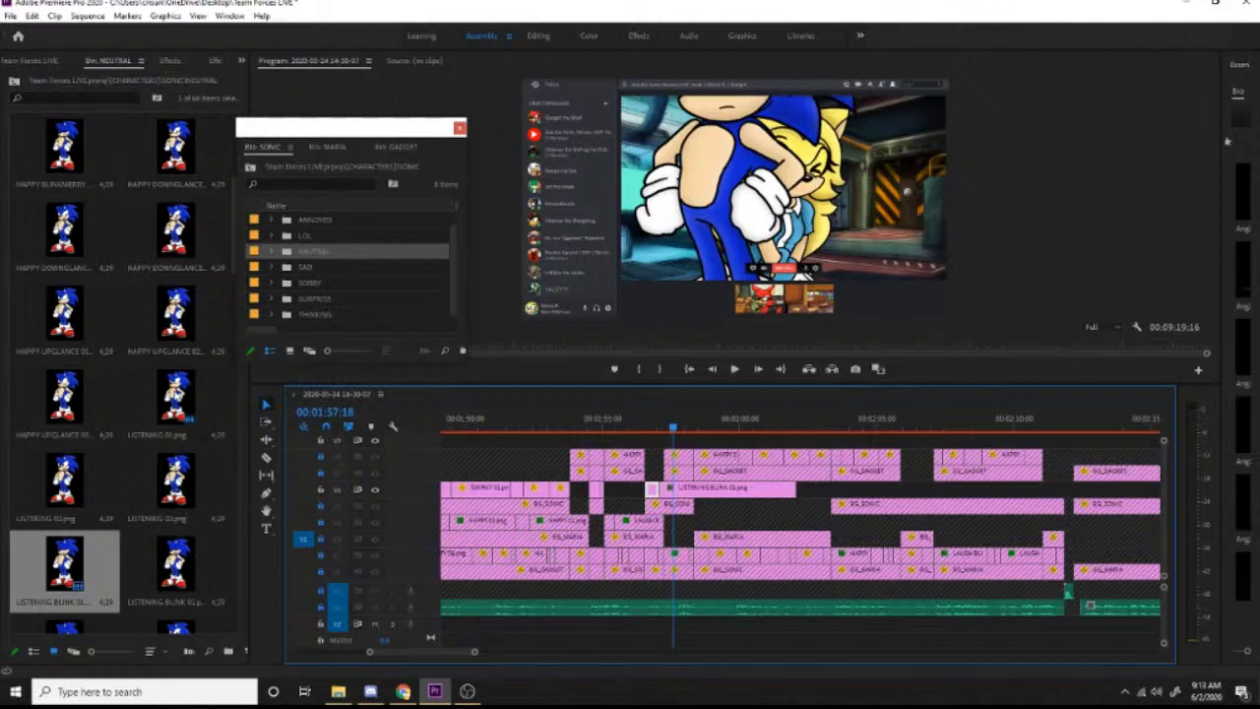
Step: Place LISTENING 01.png over Sonic's LISTENING BLINK 01.png preview clip at 00:01:57:23 and shift it slightly earlier
left_click_drag(175, 399, 723, 489)
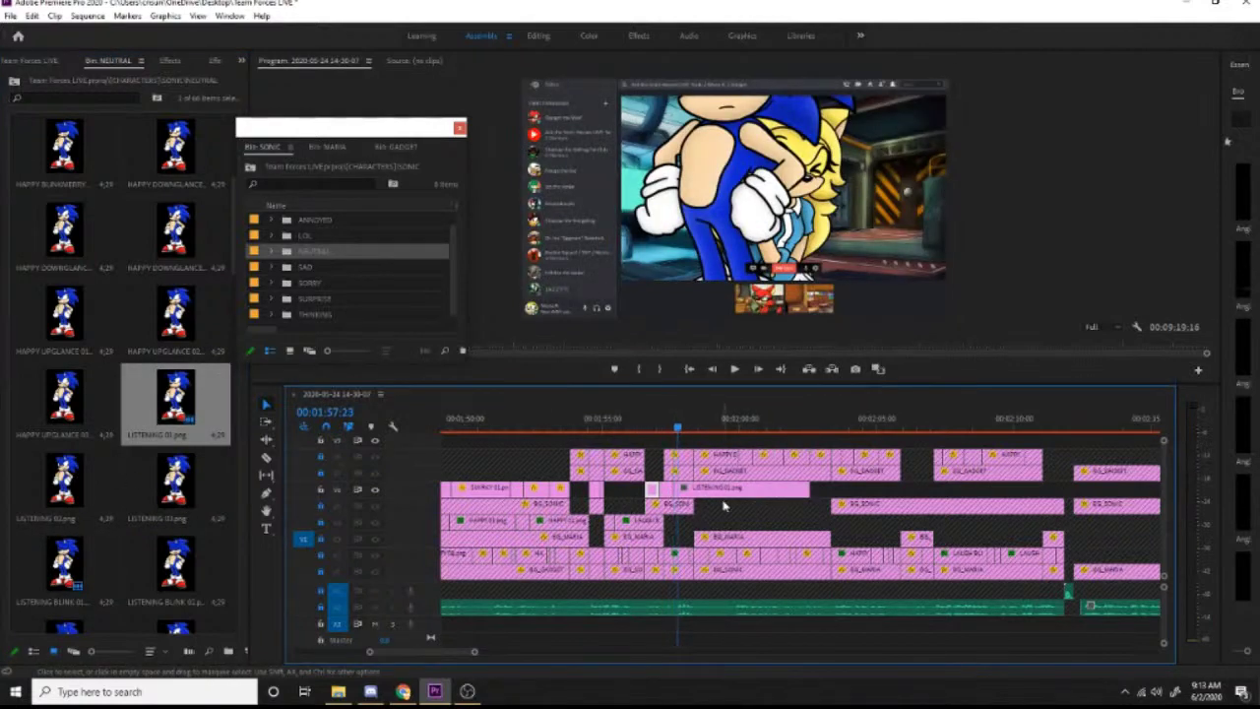
left_click(669, 430)
left_click_drag(694, 490, 697, 497)
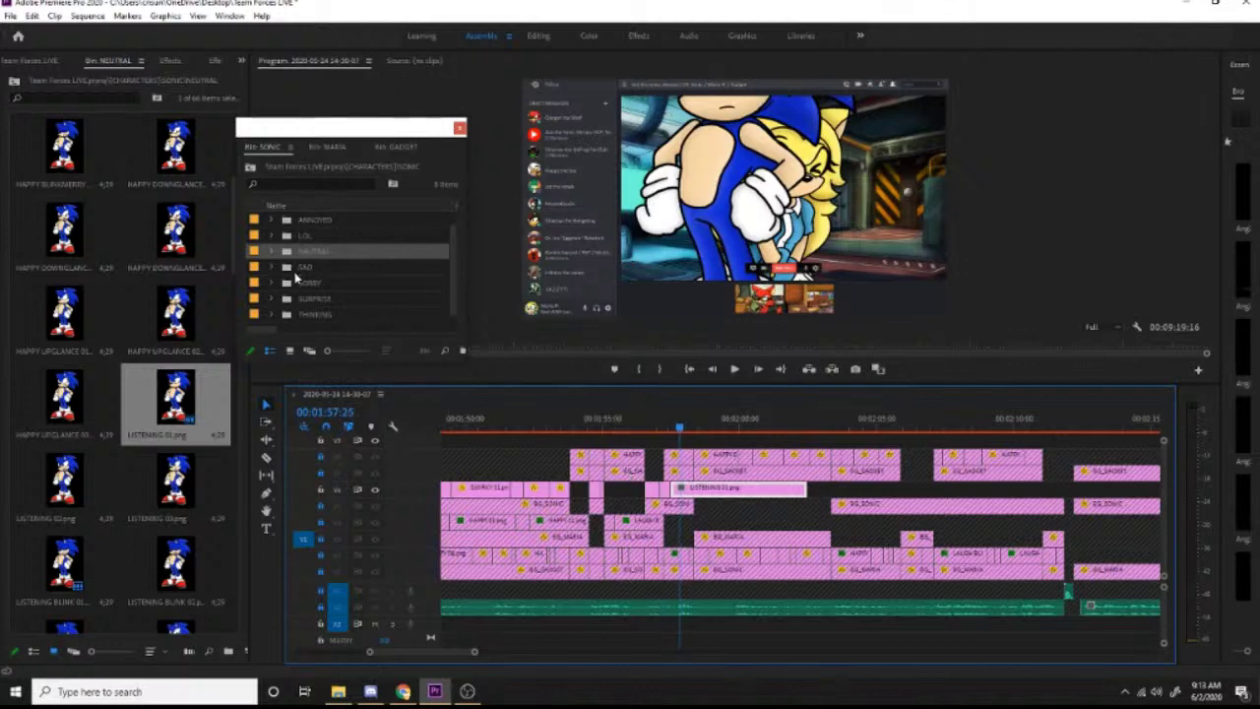
Step: Place SYMPATHY BLINK 02.png from Sonic's SORRY bin over the LISTENING 01.png preview clip at 00:01:57:25
double_click(287, 284)
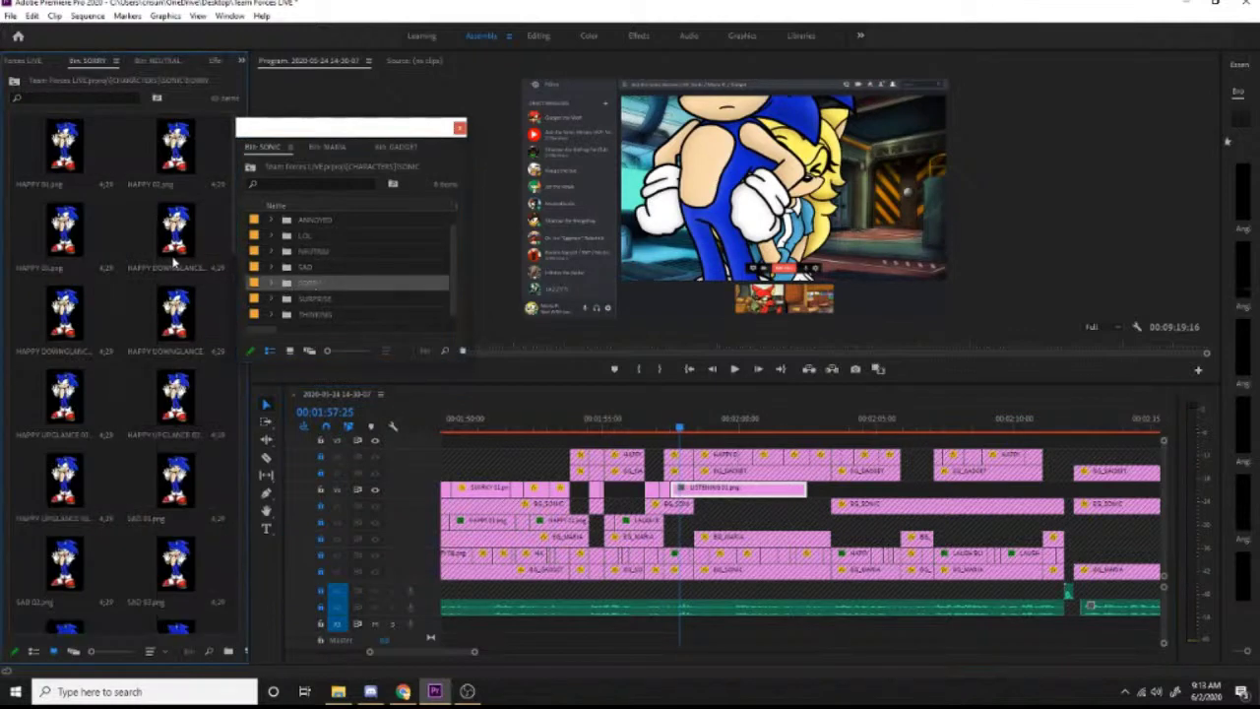
scroll(200, 330, "down", 5)
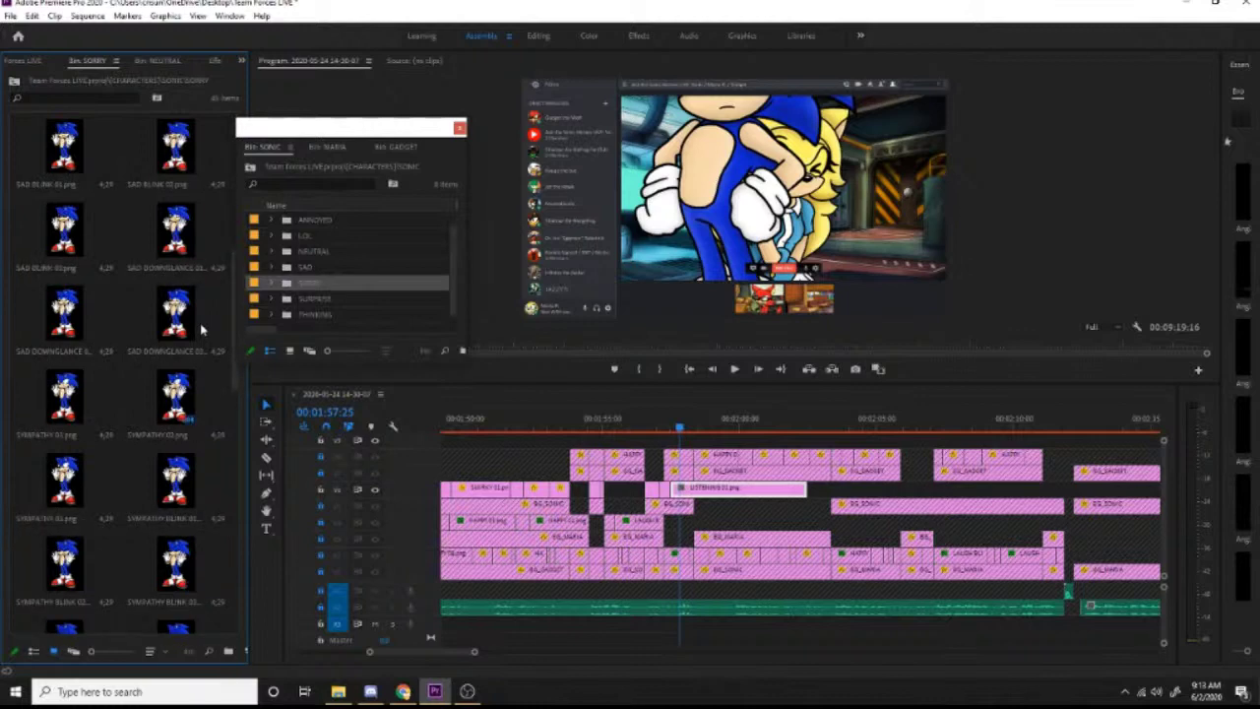
left_click_drag(69, 569, 677, 505)
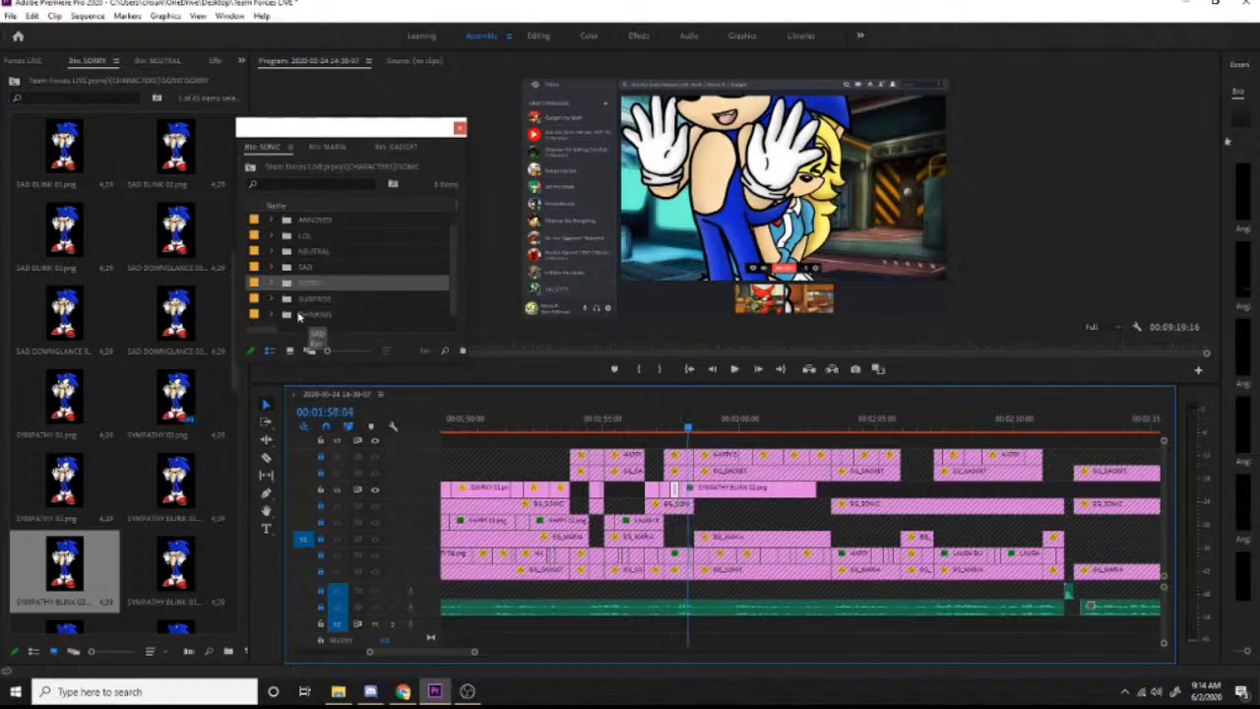
Step: Open Sonic's THINKING bin, set the playhead to 00:01:58:03 and browse to the LISTENING UPGLANCE poses
left_click(287, 315)
double_click(287, 315)
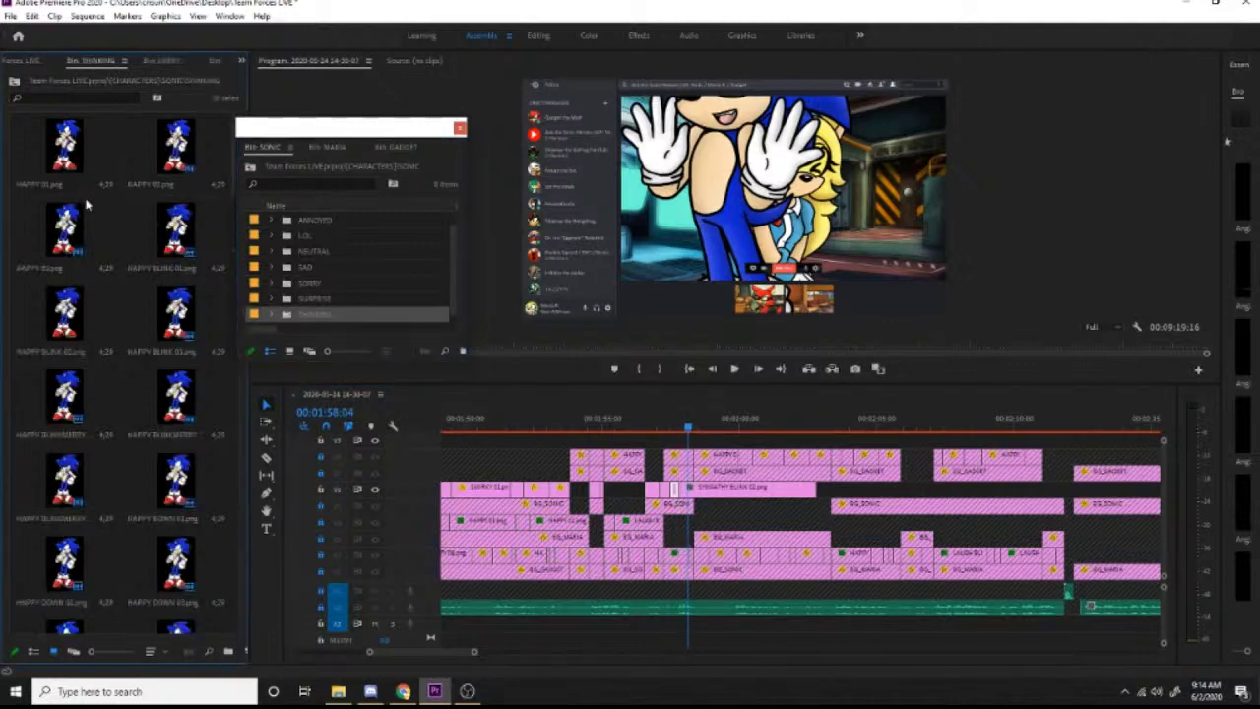
left_click_drag(715, 438, 686, 433)
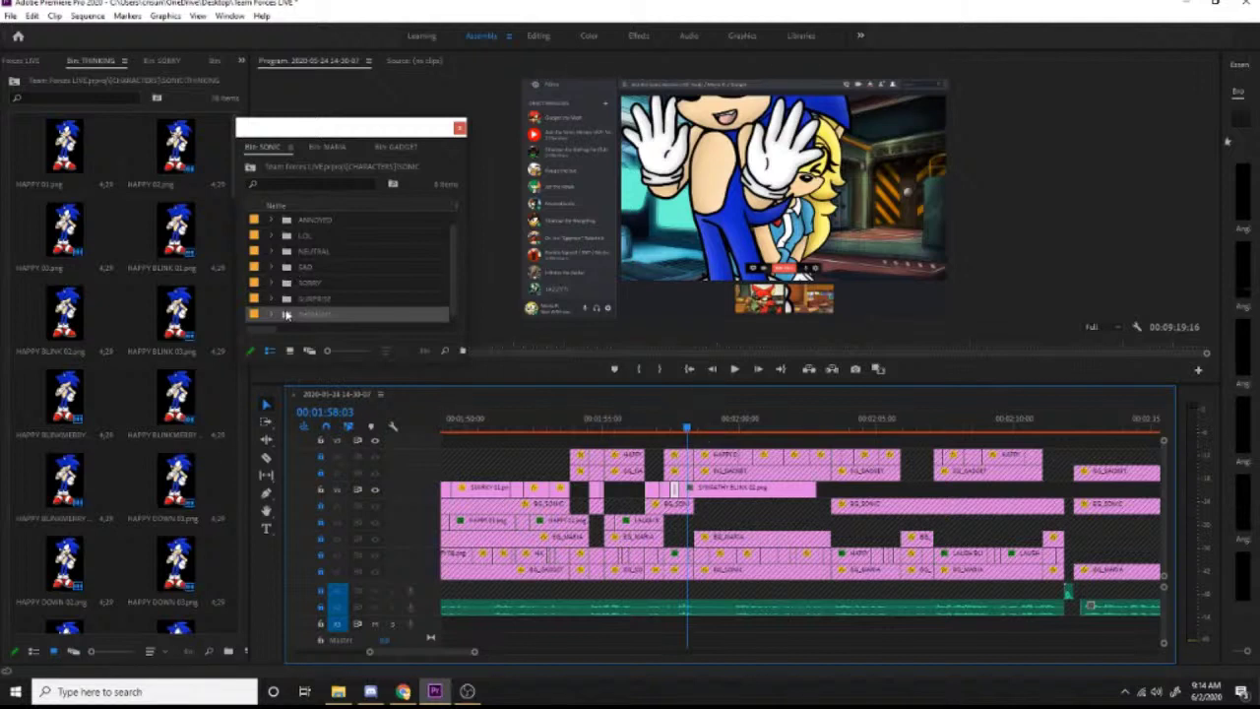
scroll(187, 307, "down", 3)
scroll(187, 306, "down", 1)
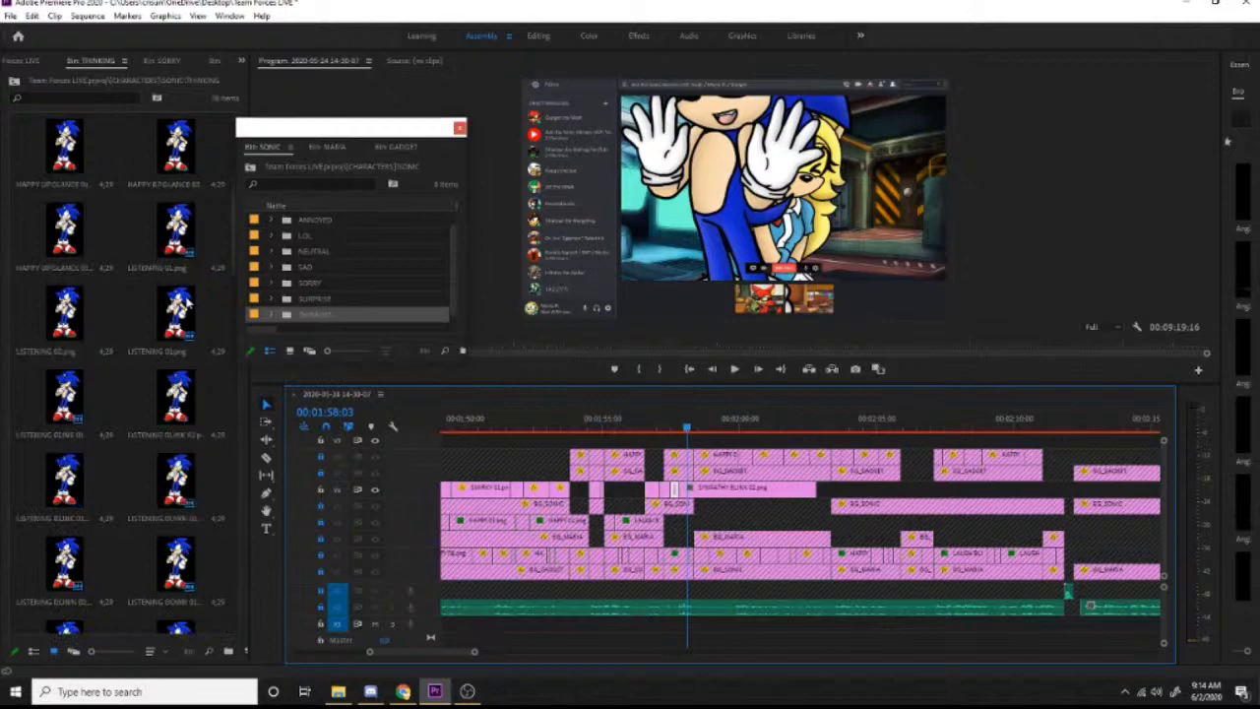
scroll(187, 305, "down", 1)
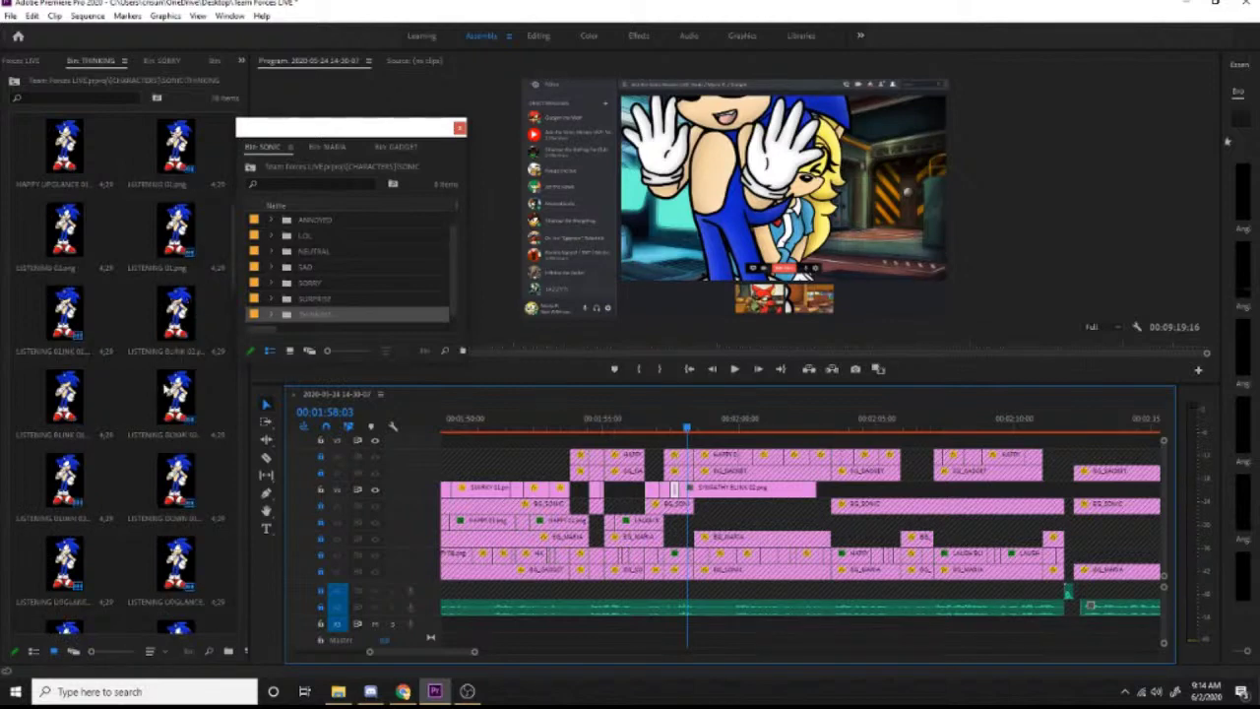
scroll(168, 391, "down", 1)
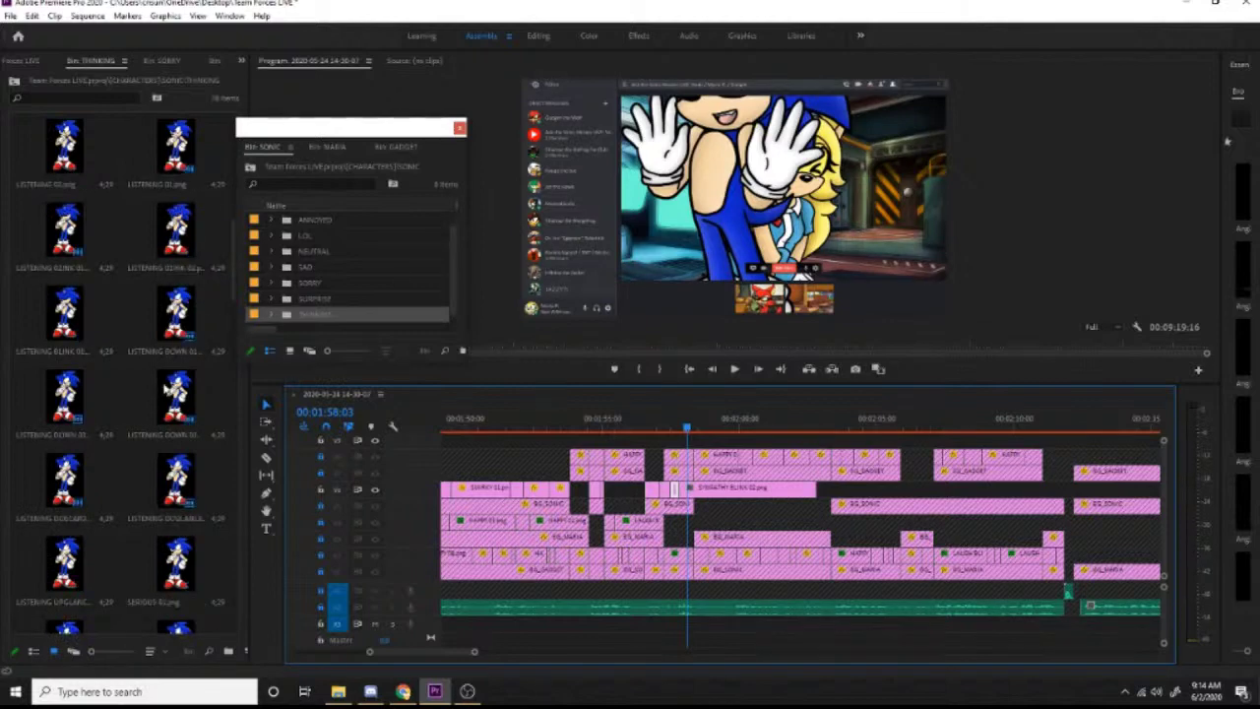
Step: Try the first LISTENING UPGLANCE pose at 00:01:58:03 on Sonic's preview track, trimmed to the end of his background clip
left_click_drag(65, 482, 696, 501)
left_click_drag(823, 491, 693, 487)
left_click_drag(647, 426, 695, 429)
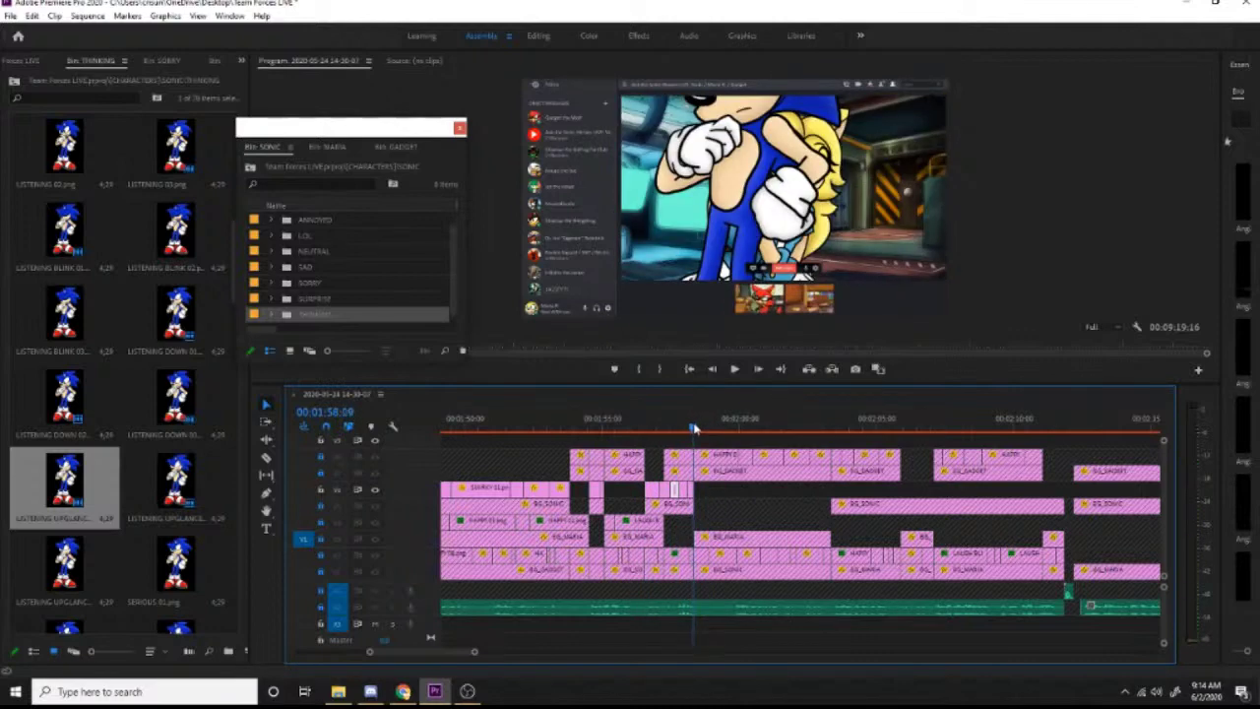
Step: Place LISTENING DOWN 01.png over the upglance pose at 00:01:58:03 on Sonic's preview track and trim it to his background clip's end
scroll(200, 540, "down", 2)
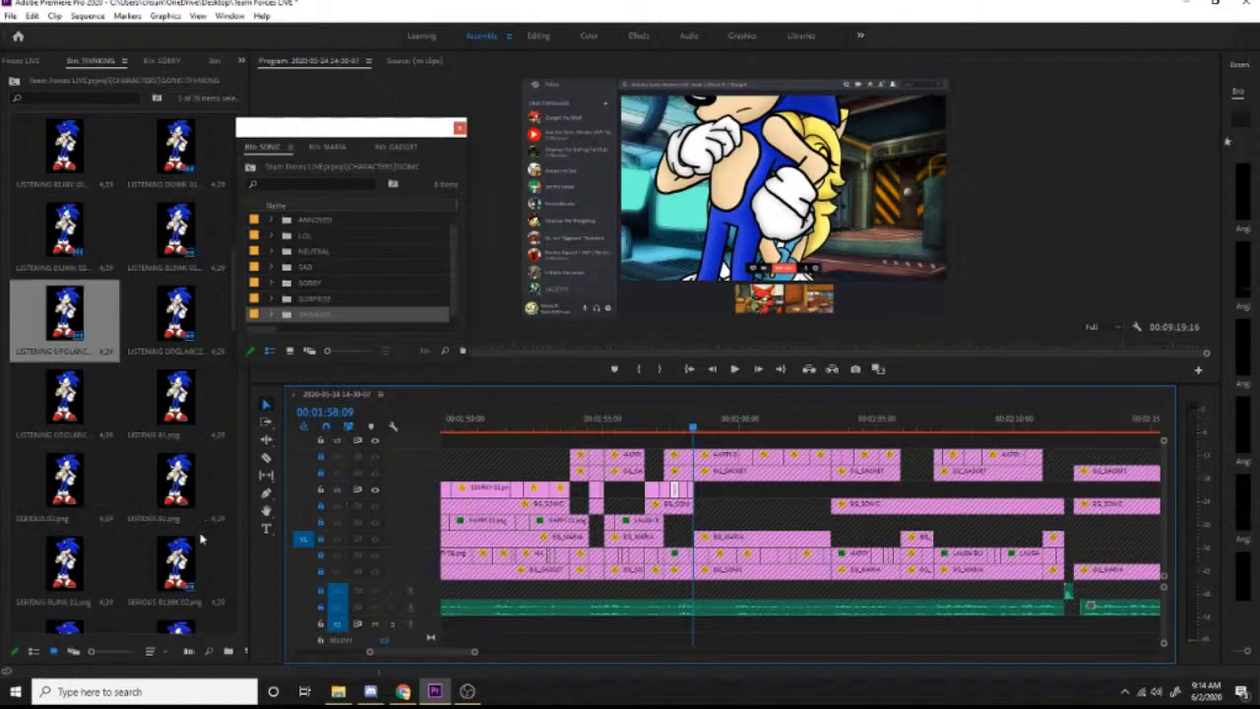
scroll(200, 539, "up", 2)
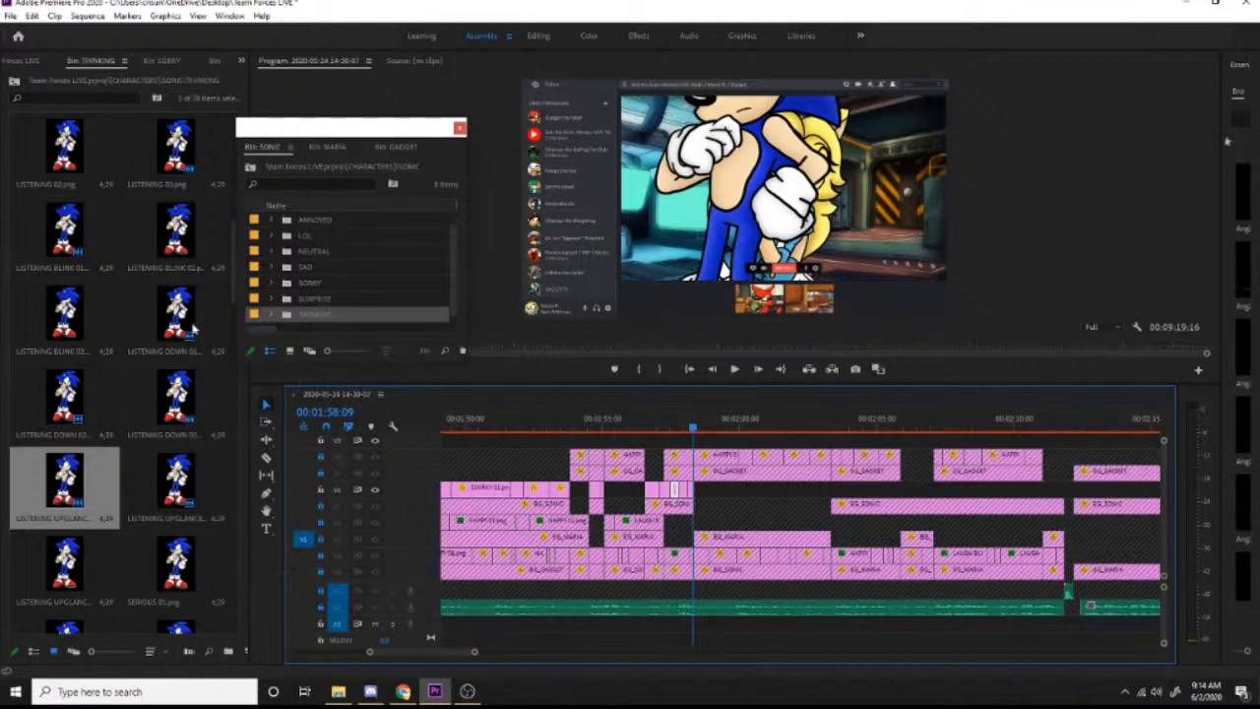
left_click_drag(194, 329, 675, 489)
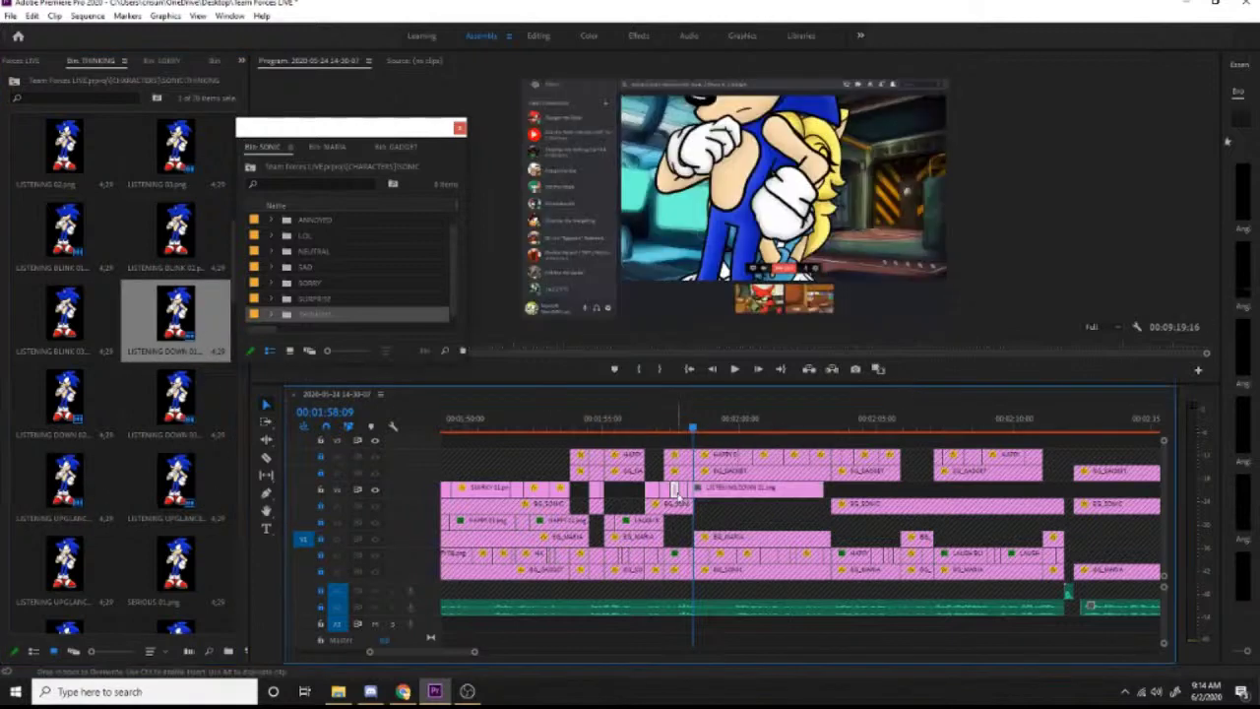
left_click_drag(822, 490, 569, 452)
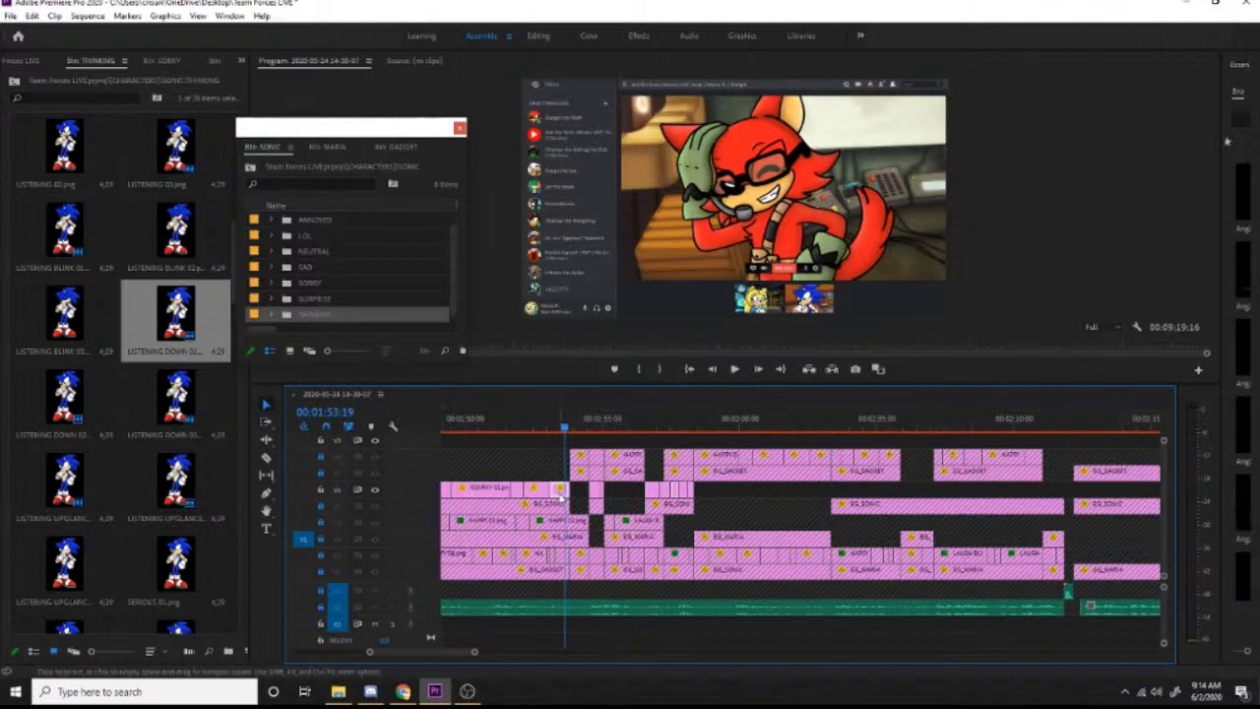
Step: Paste the attributes of Sonic's earlier preview clip onto his preview poses between about 00:01:56 and 00:01:58
left_click_drag(576, 430, 649, 429)
left_click_drag(707, 482, 659, 490)
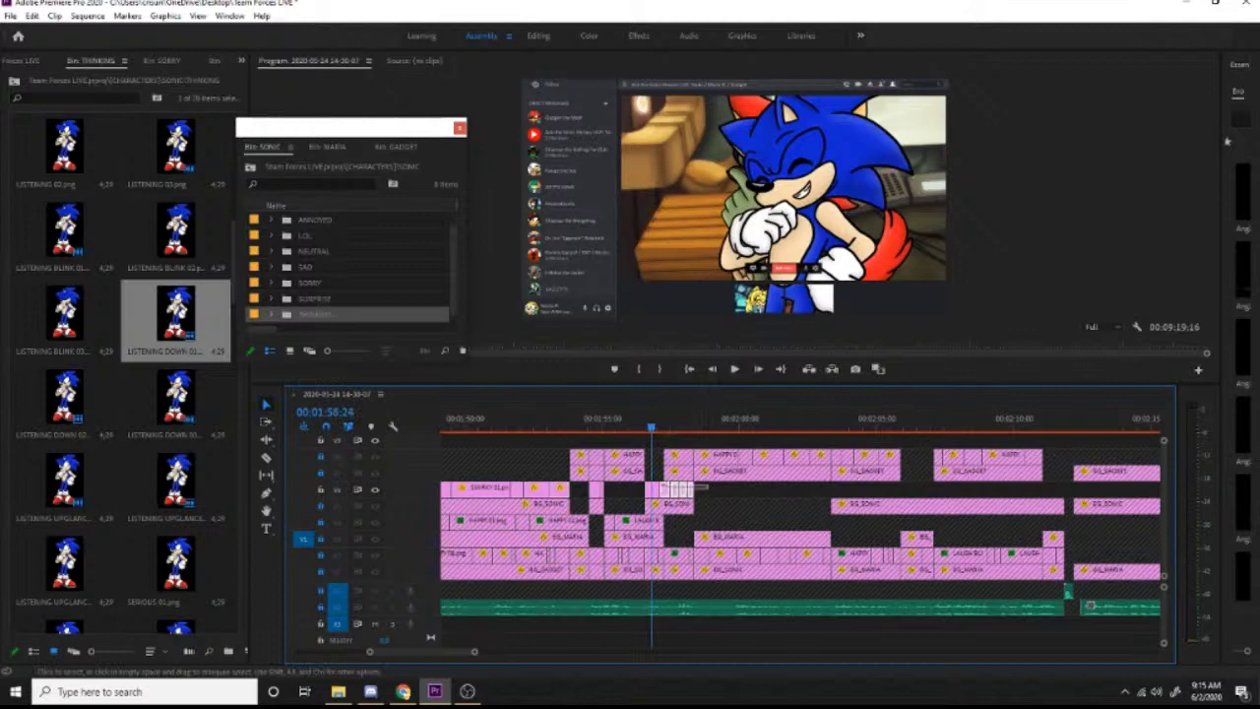
right_click(651, 489)
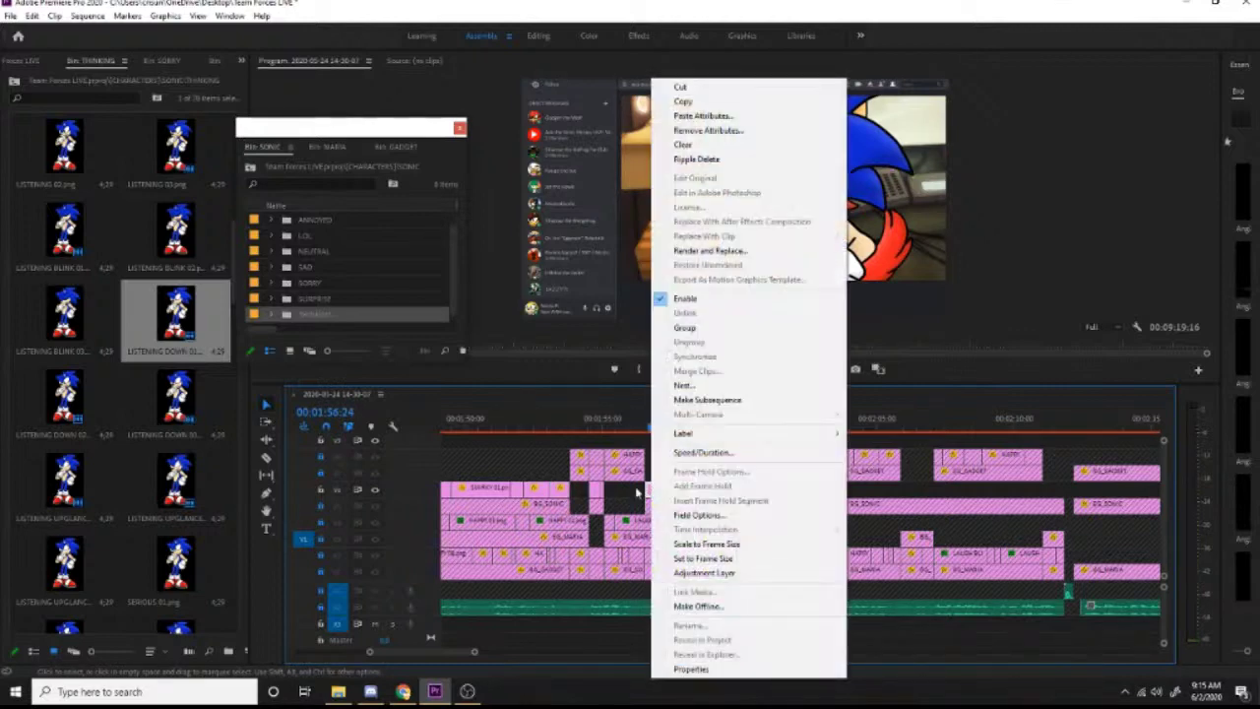
left_click(709, 114)
left_click(662, 560)
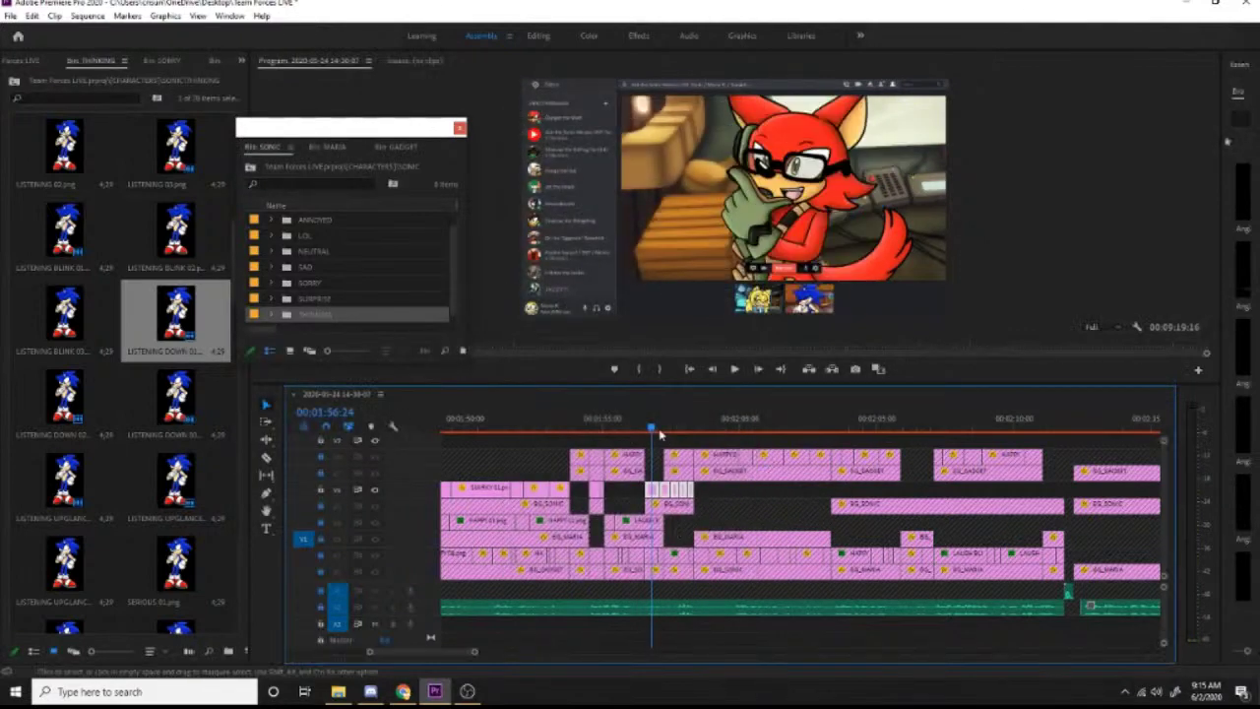
Step: Copy Sonic's main-track pose ending at 00:02:03:10 and paste it from that time onto his preview track, leaving the main track locked
left_click_drag(660, 434, 635, 450)
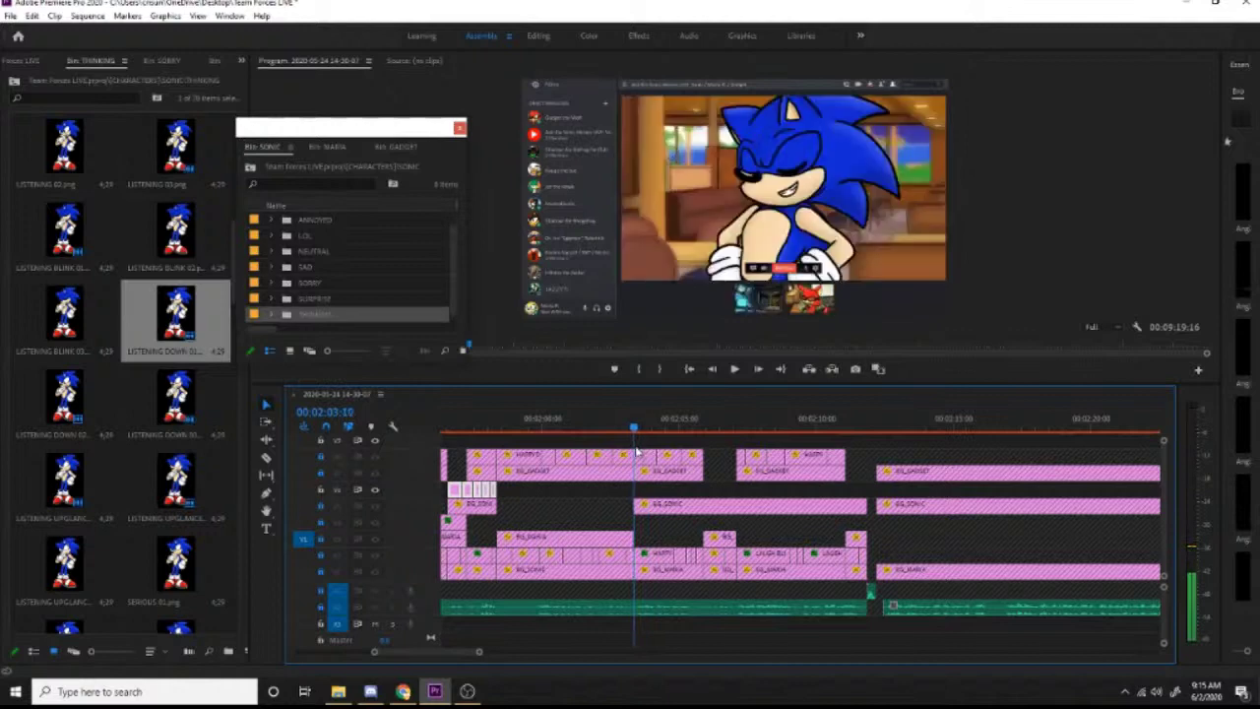
left_click(324, 557)
left_click(631, 556)
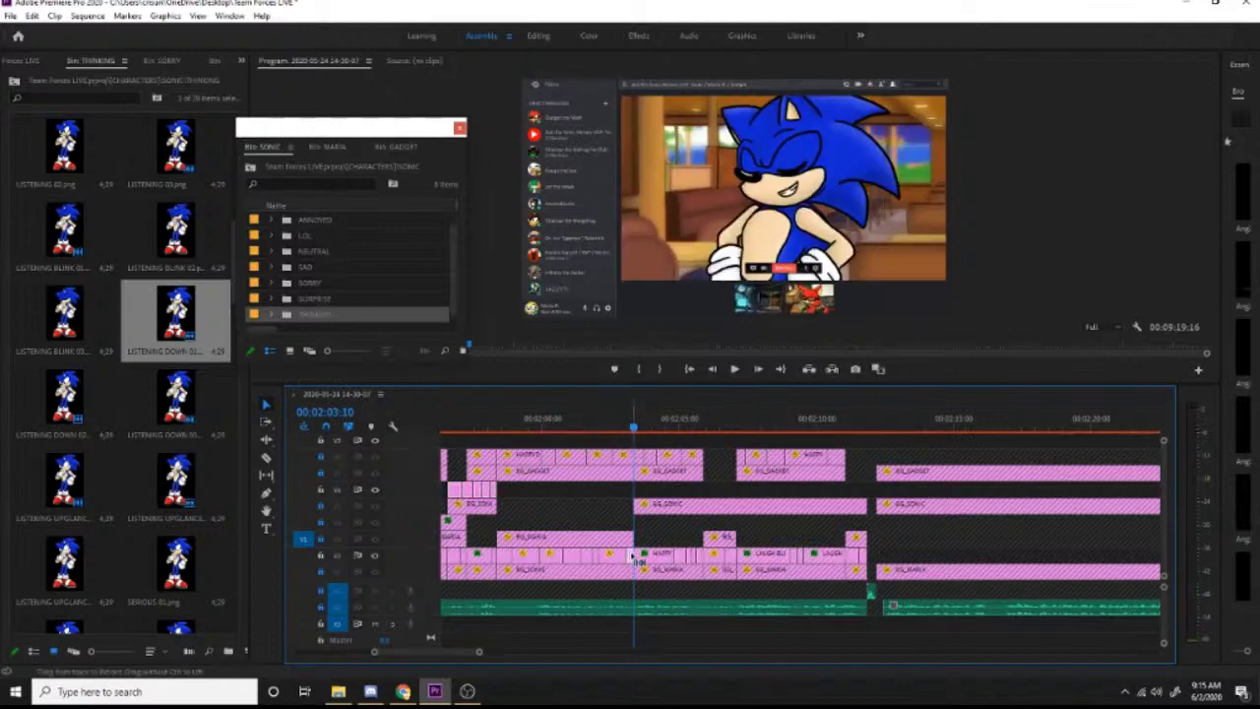
left_click(324, 557)
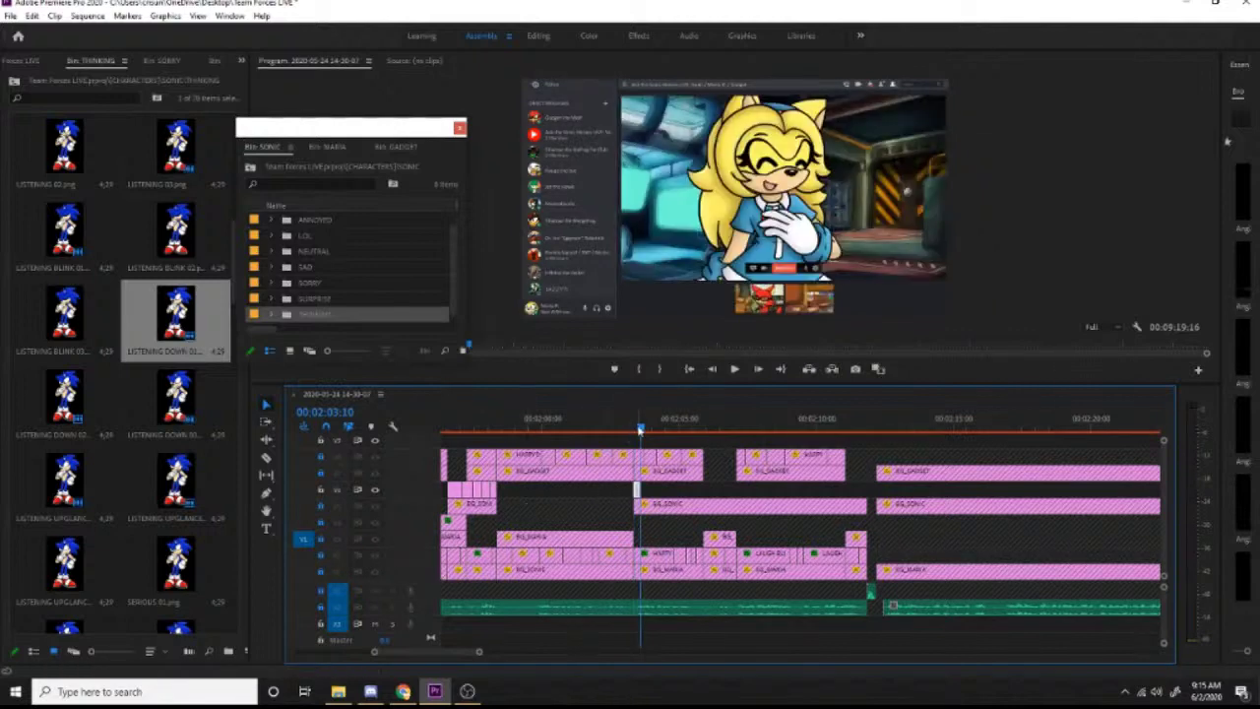
Step: Play on through the dialogue and extend Sonic's pasted preview pose to 00:02:04:07
key("space")
key("space")
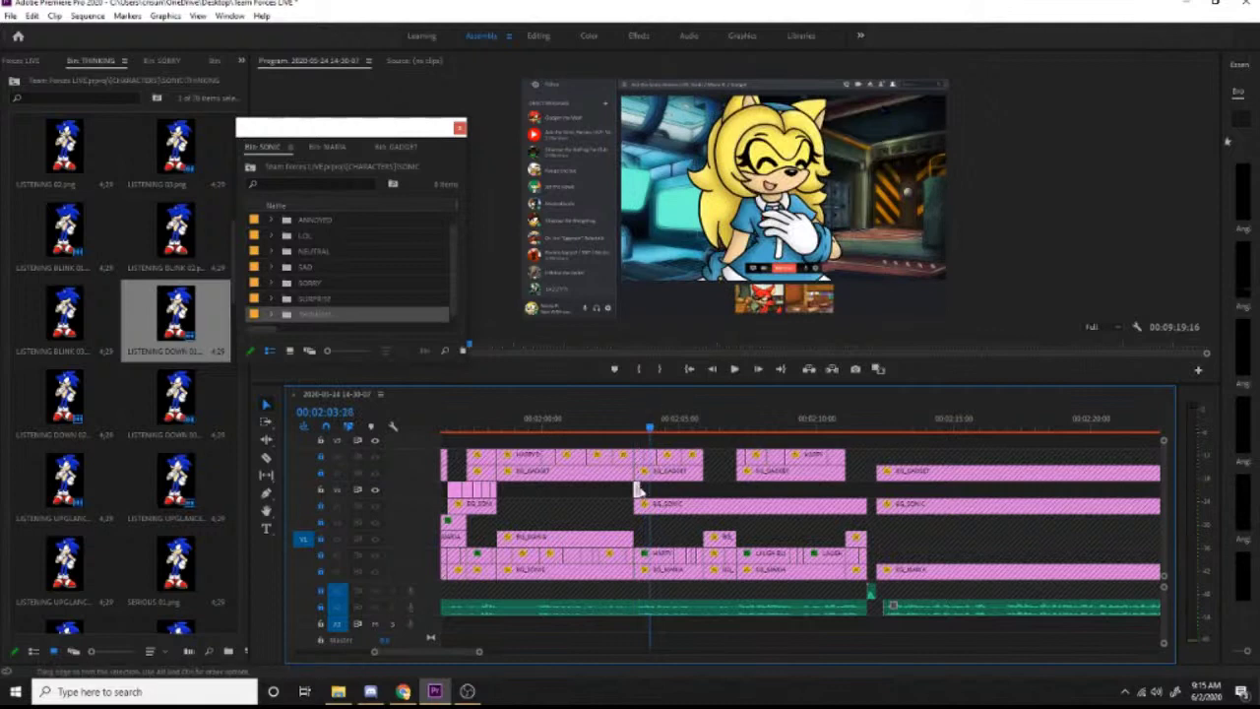
key("space")
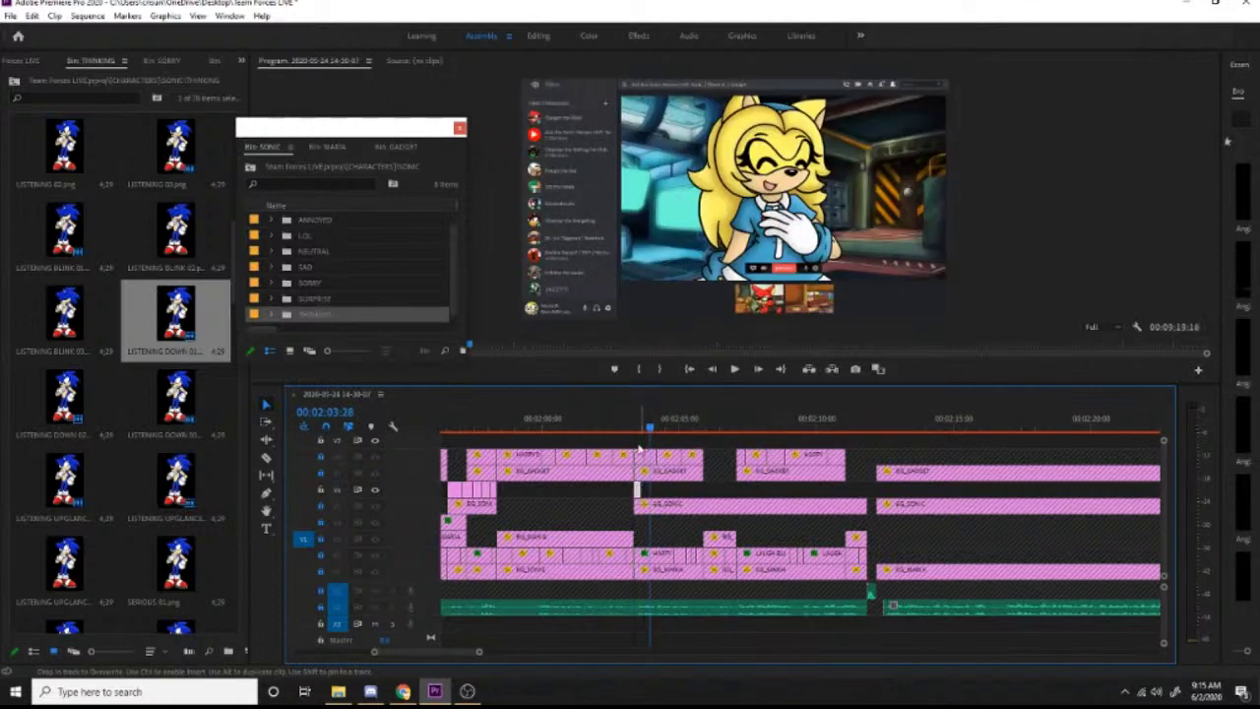
key("space")
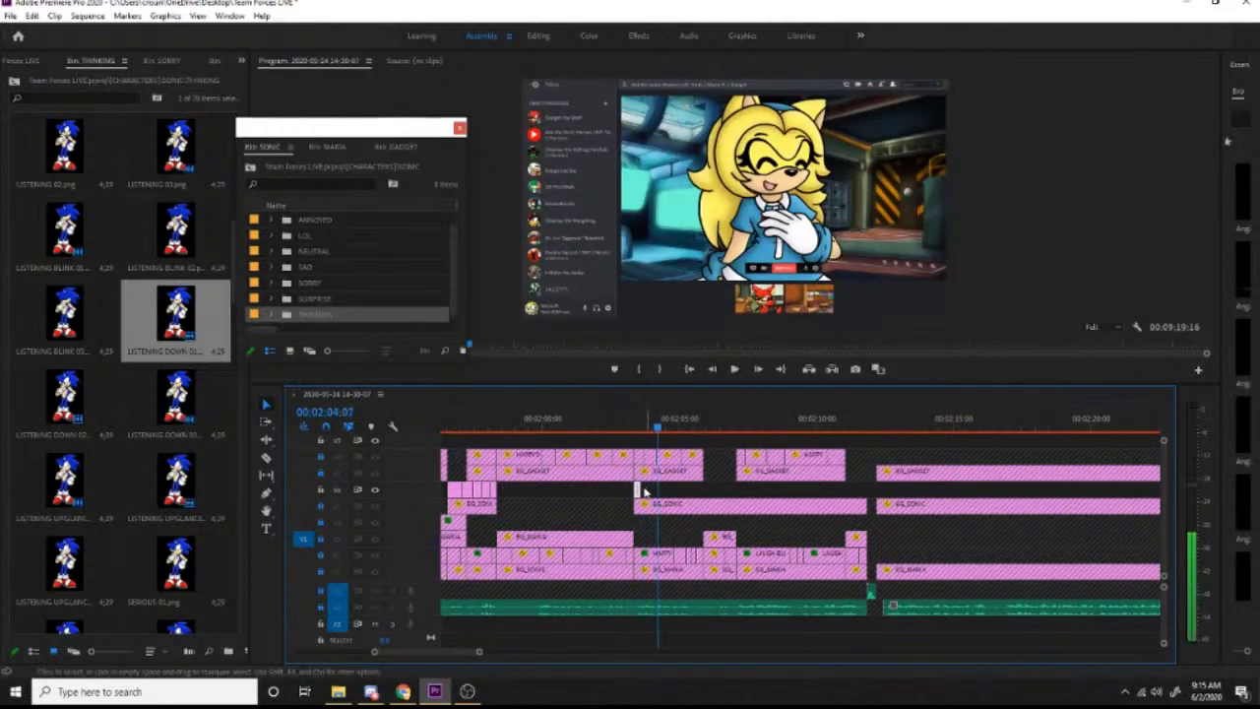
left_click_drag(640, 485, 618, 482)
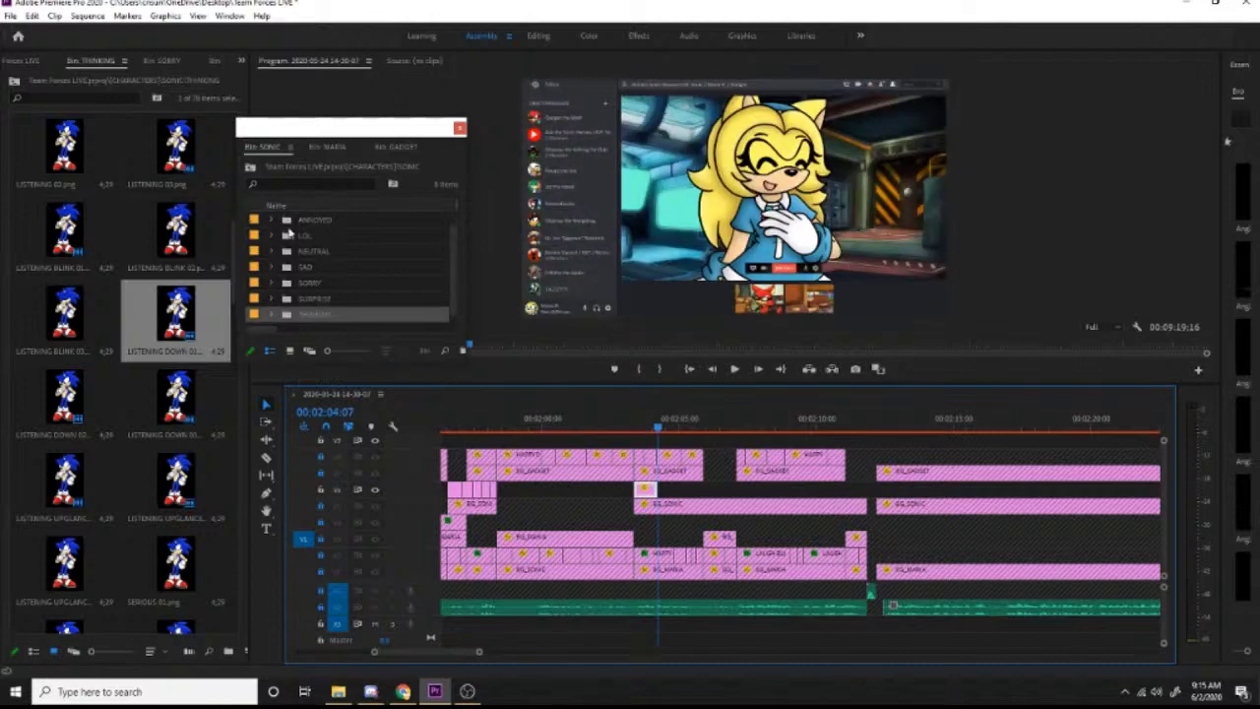
Step: Place HAPPY 01.png from Sonic's NEUTRAL bin at 00:02:04:07 on his preview track and play on to 00:02:05:08
double_click(305, 254)
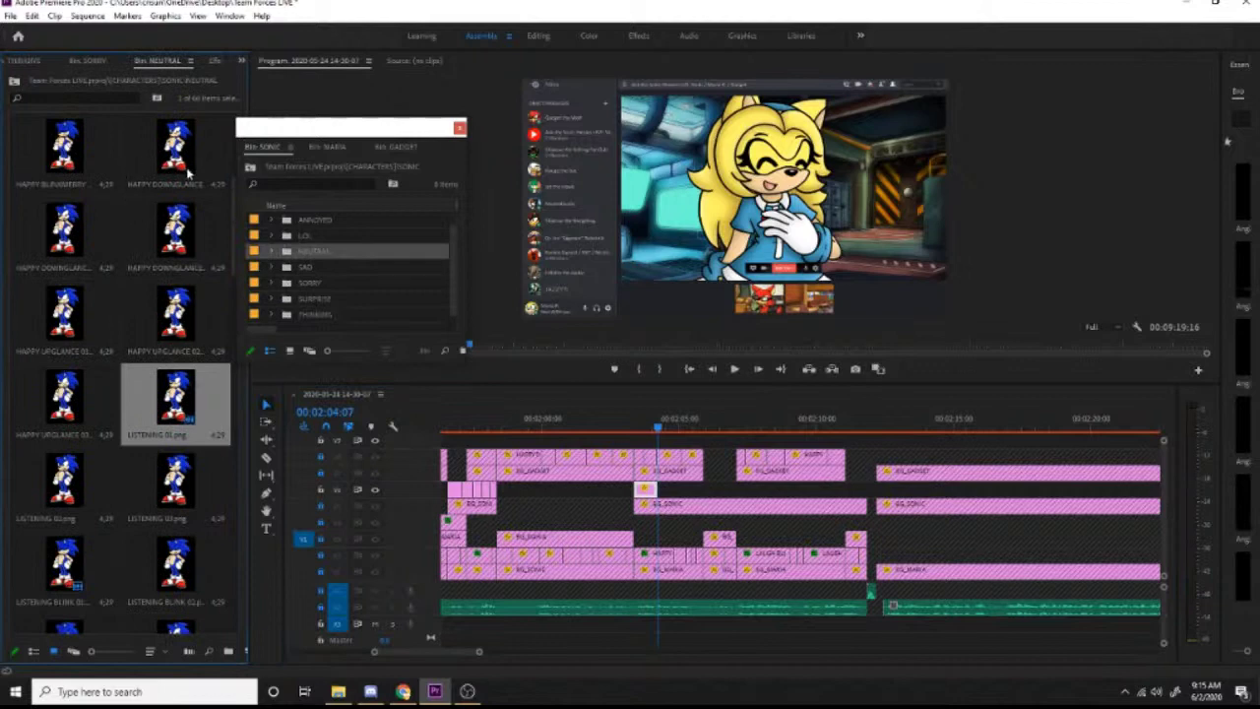
scroll(87, 258, "up", 4)
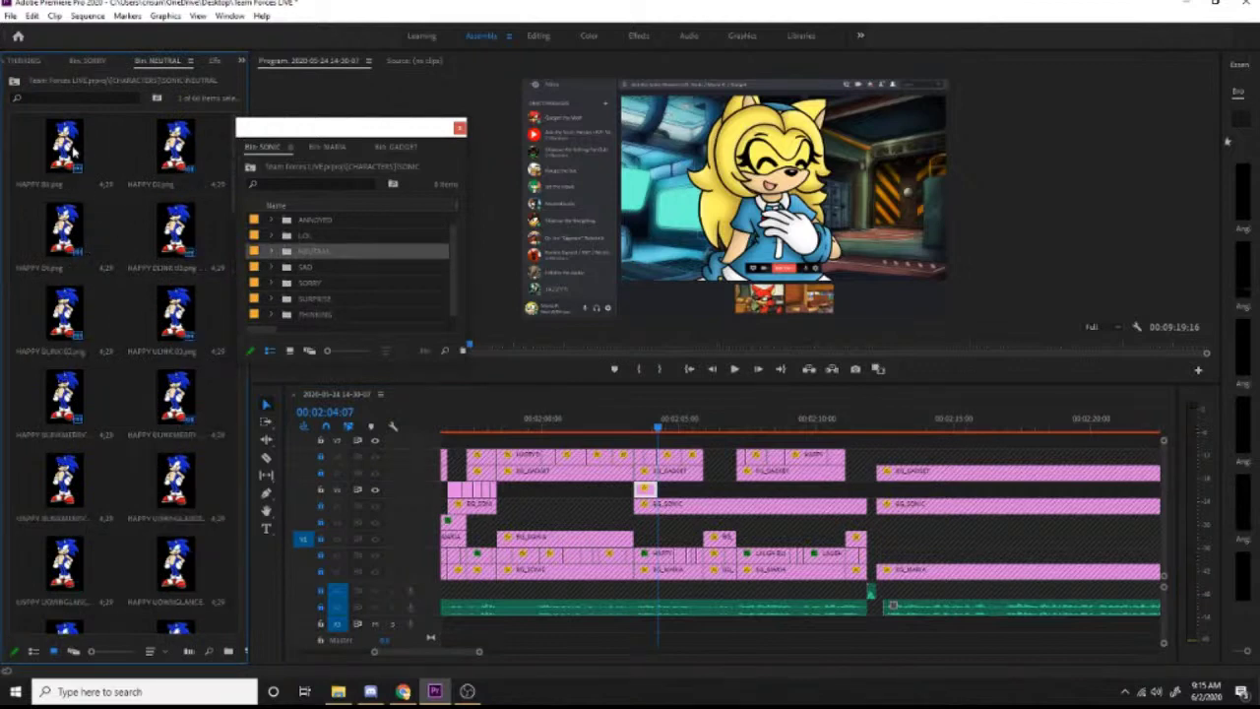
left_click_drag(73, 148, 649, 430)
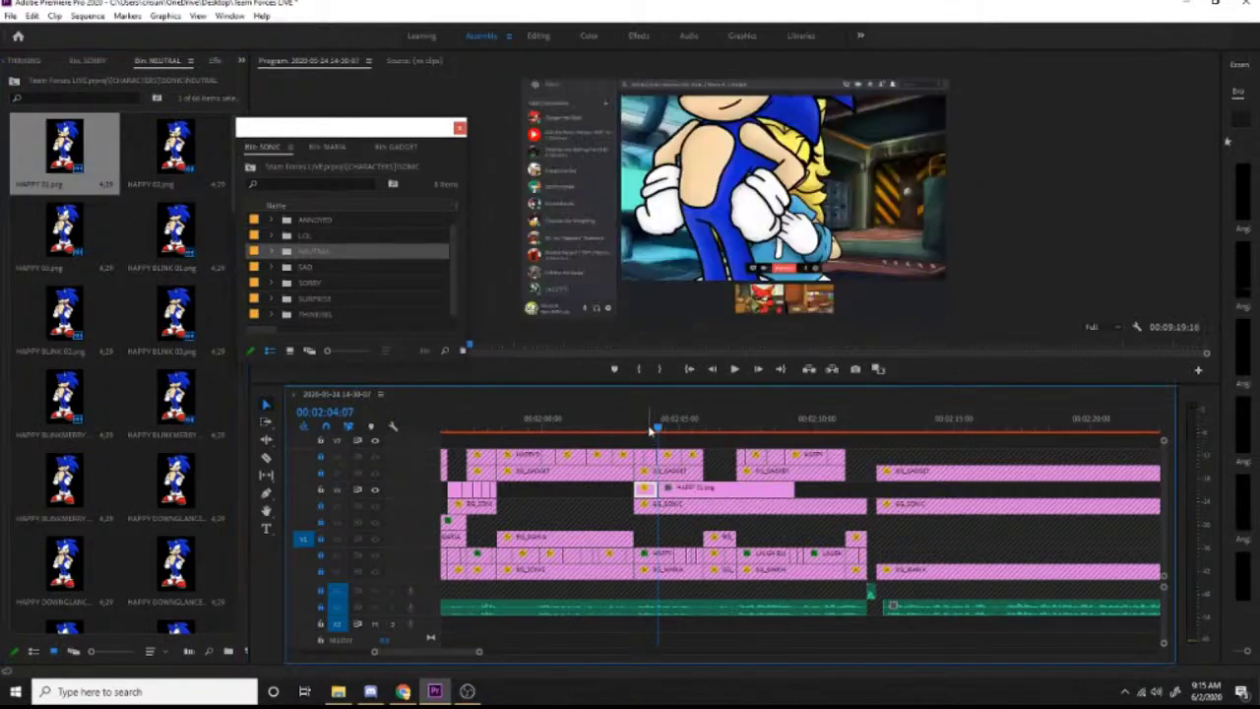
key("space")
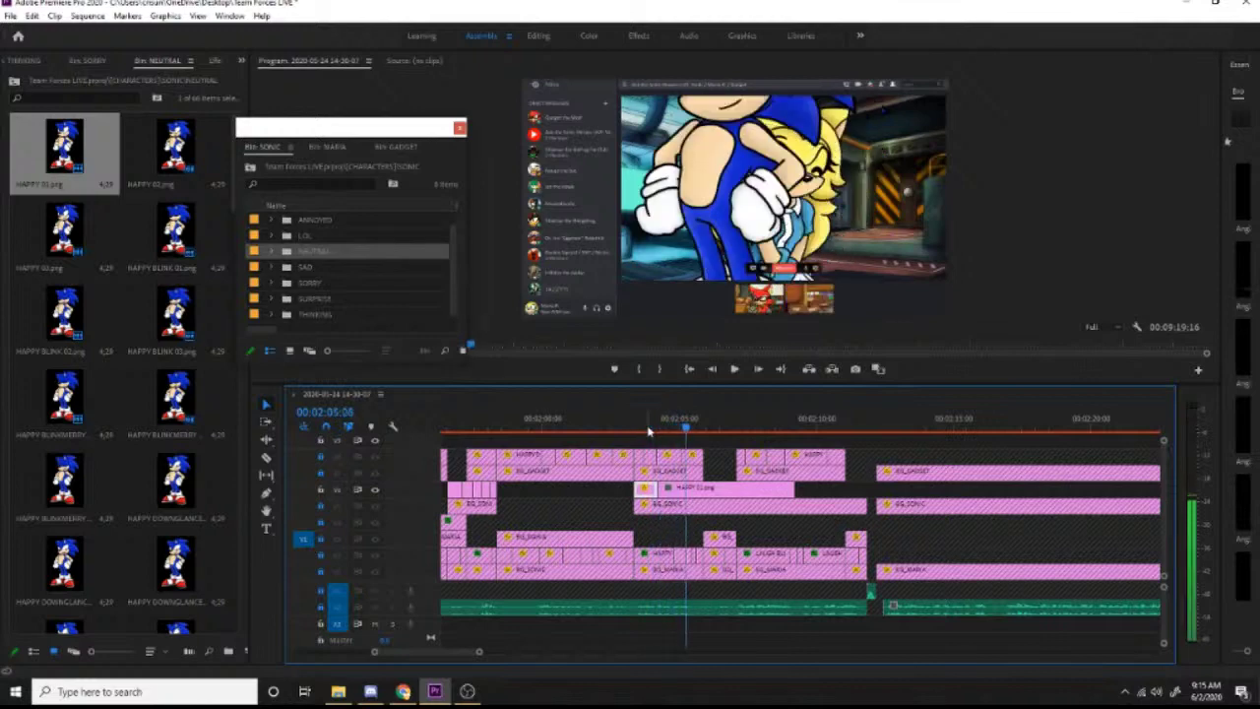
Step: Place HAPPY 03.png from Sonic's THINKING bin at 00:02:05:08 on his preview track and play on
double_click(288, 314)
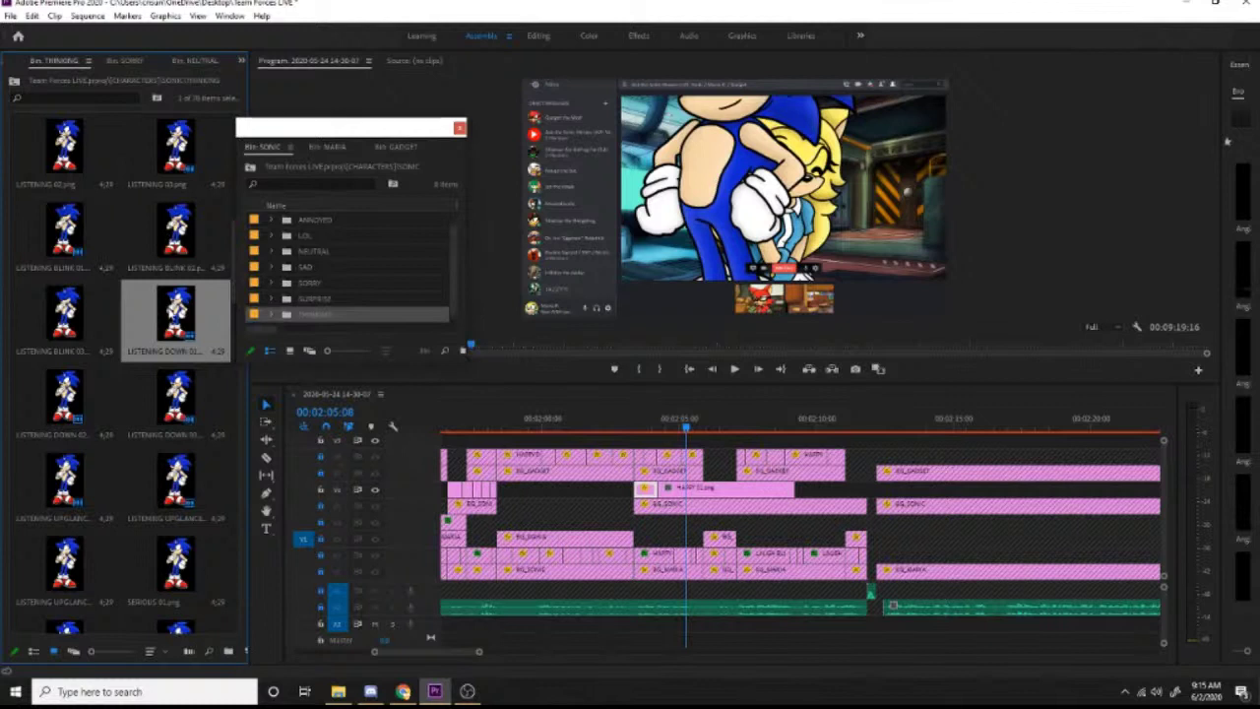
scroll(175, 570, "up", 5)
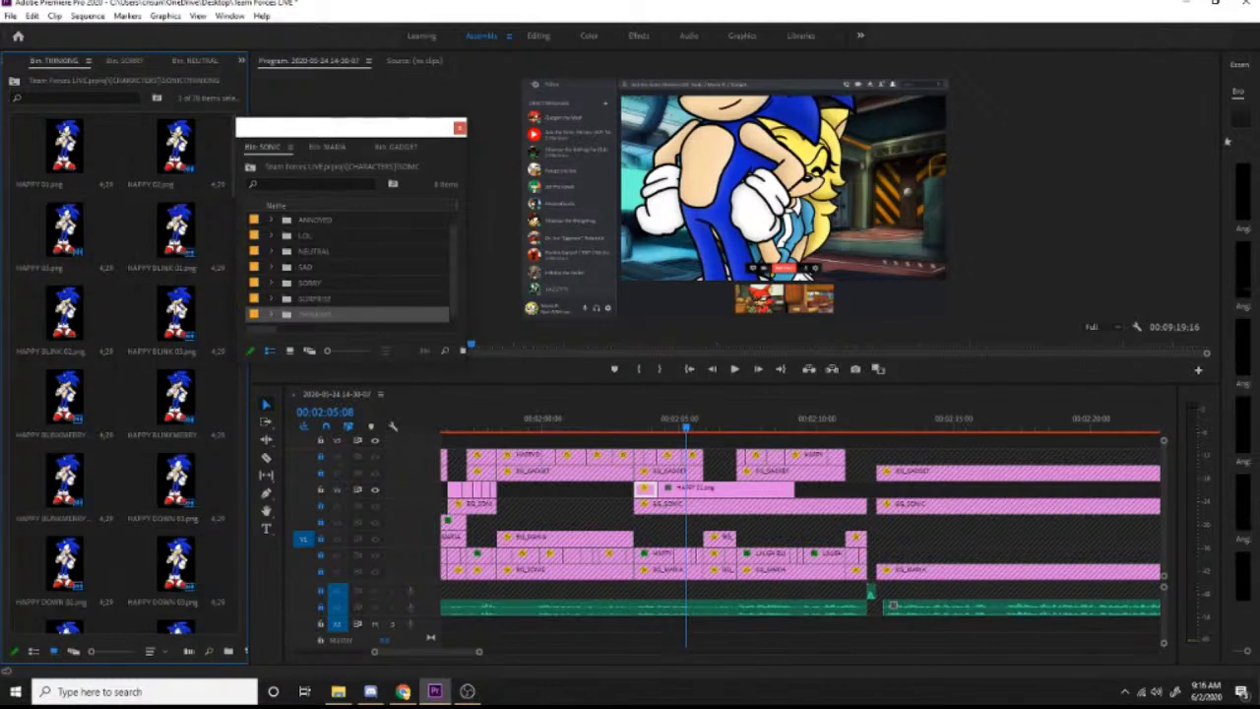
left_click_drag(62, 237, 689, 489)
key("space")
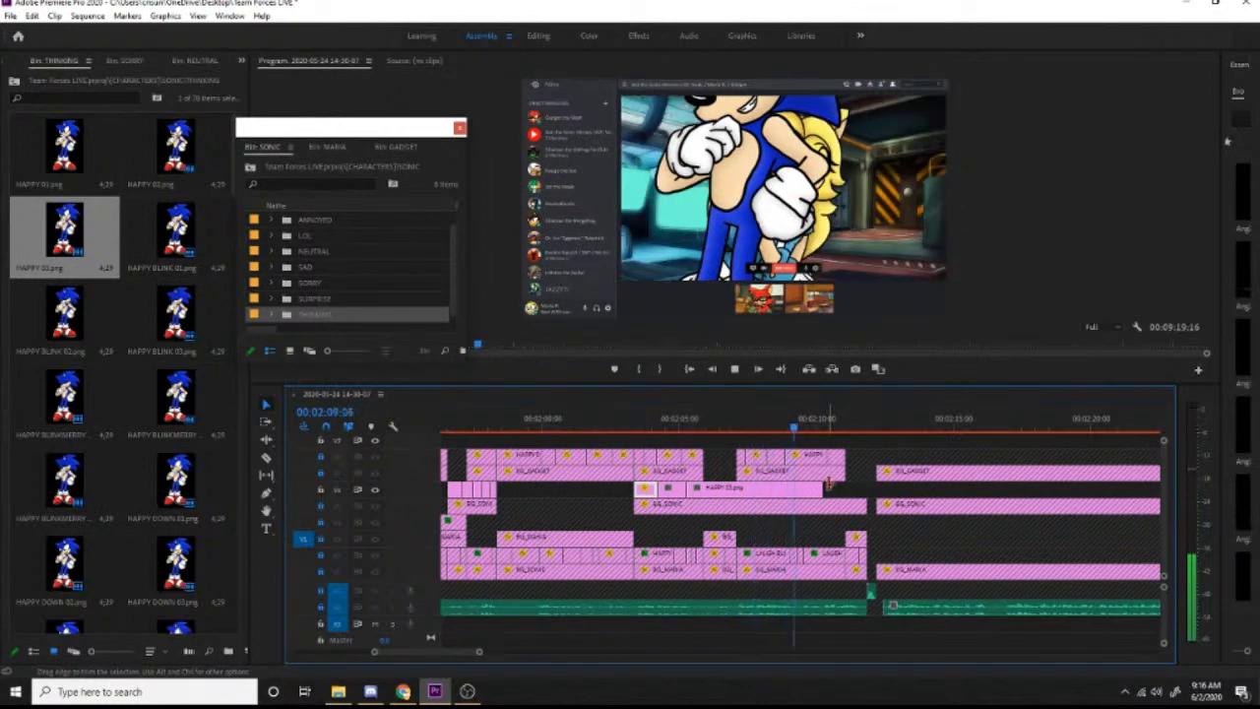
Step: Place HAPPY BLINK 03.png at 00:02:09:13 on Sonic's preview track and trim it to the end of his background clip
key("space")
left_click_drag(810, 490, 802, 489)
left_click_drag(196, 320, 812, 500)
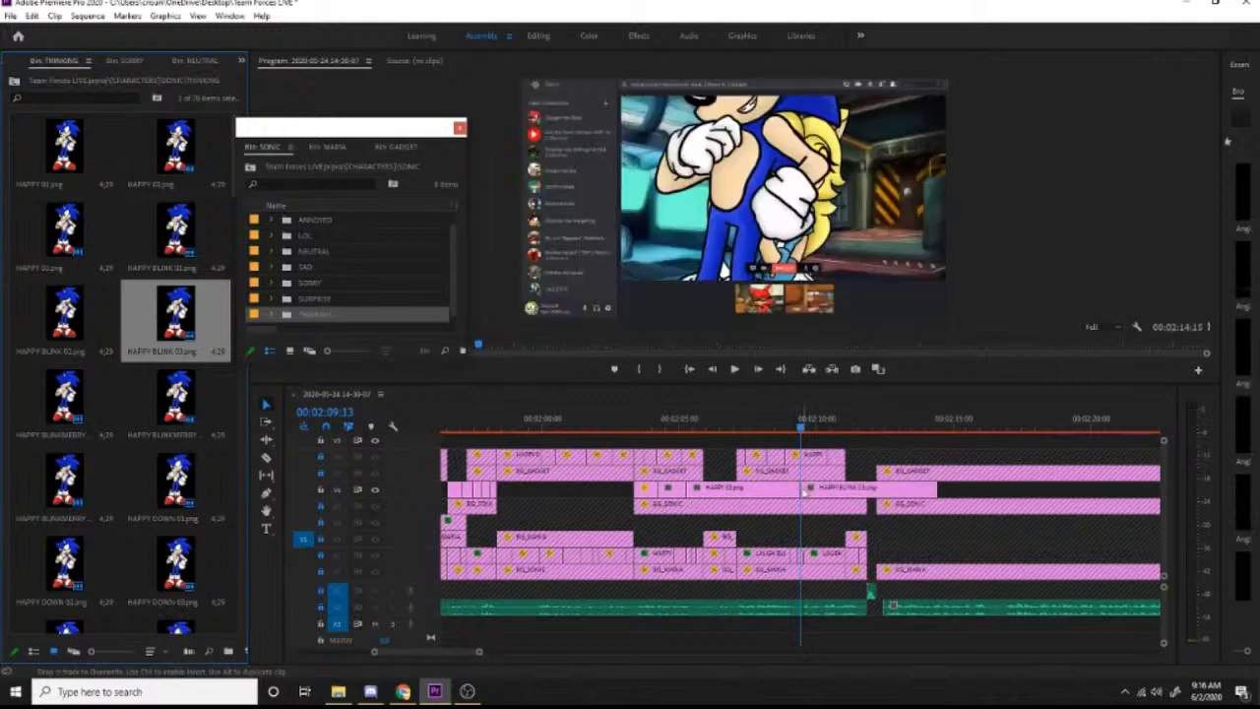
left_click_drag(937, 489, 866, 497)
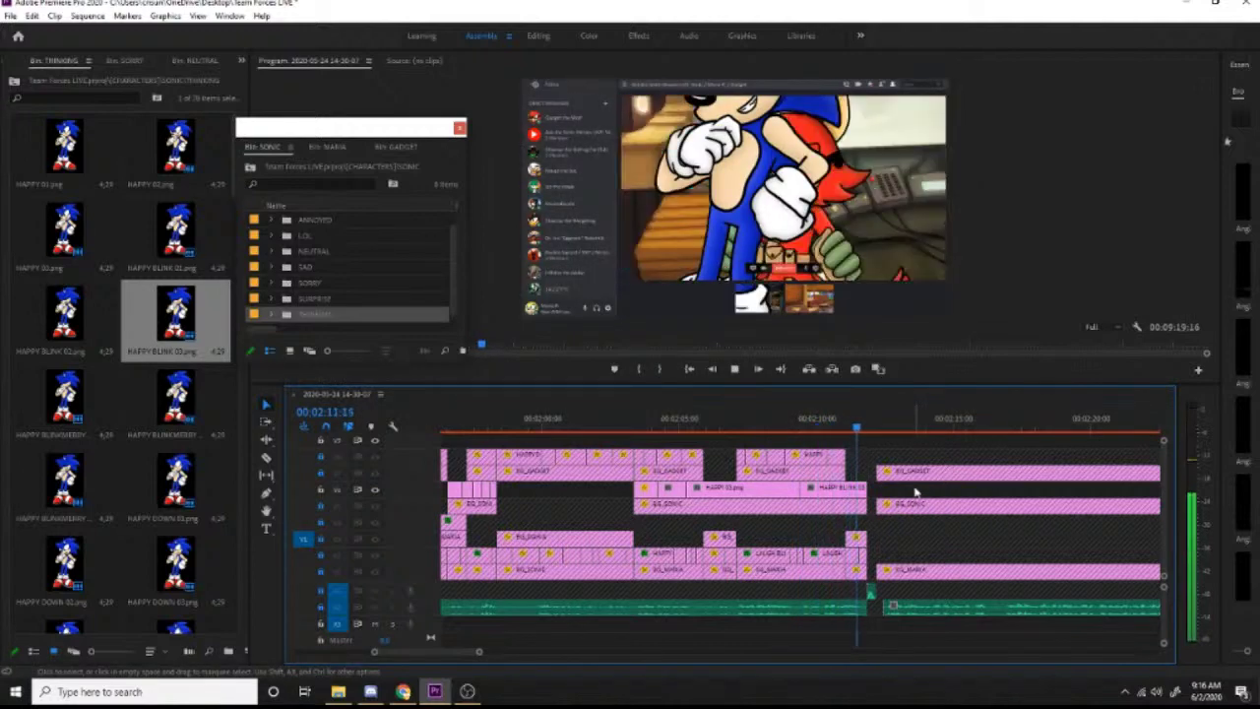
Step: Paste the attributes of Sonic's preview pose near 00:01:58:04 onto his four preview poses starting at 00:02:03:10
left_click_drag(807, 430, 492, 443)
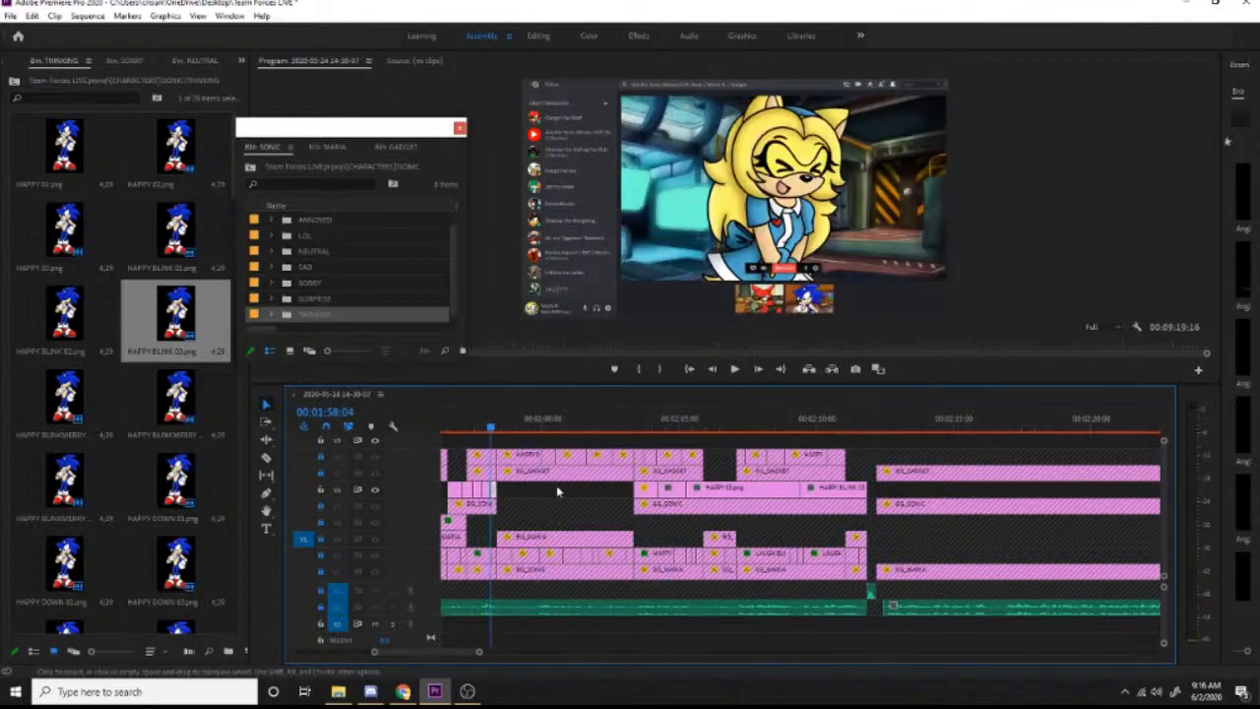
left_click_drag(599, 482, 840, 500)
right_click(839, 500)
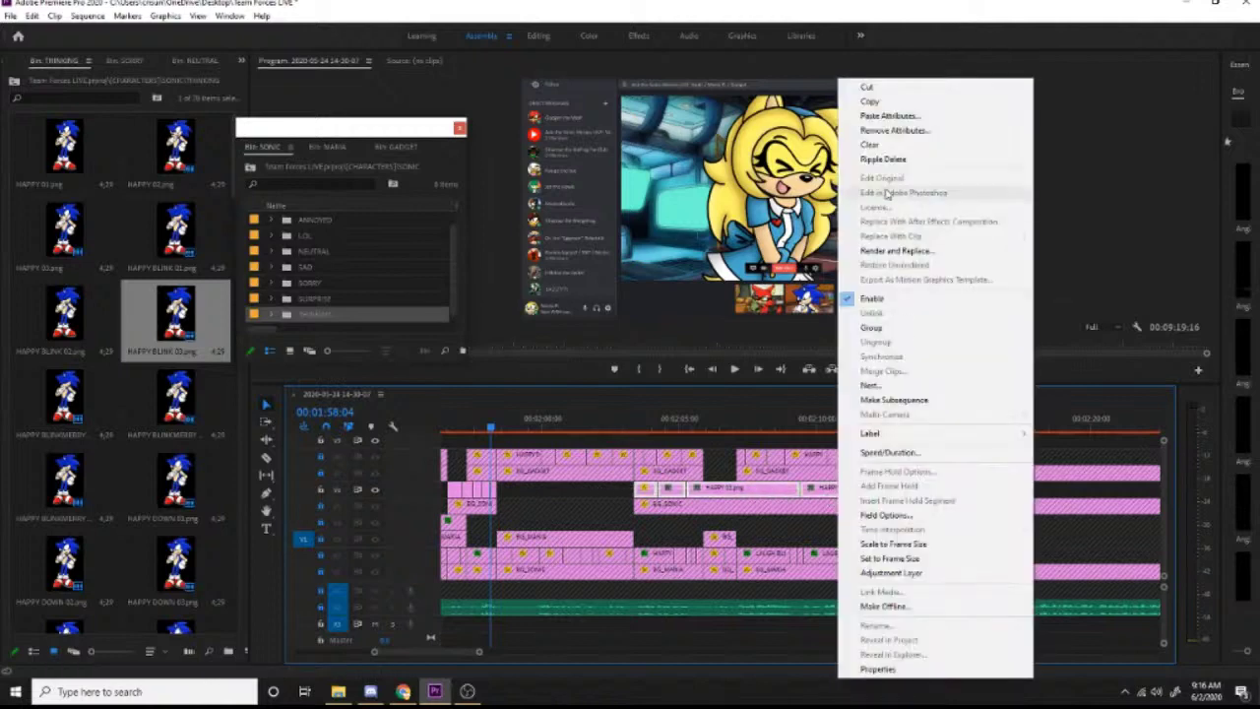
left_click(891, 112)
left_click(656, 563)
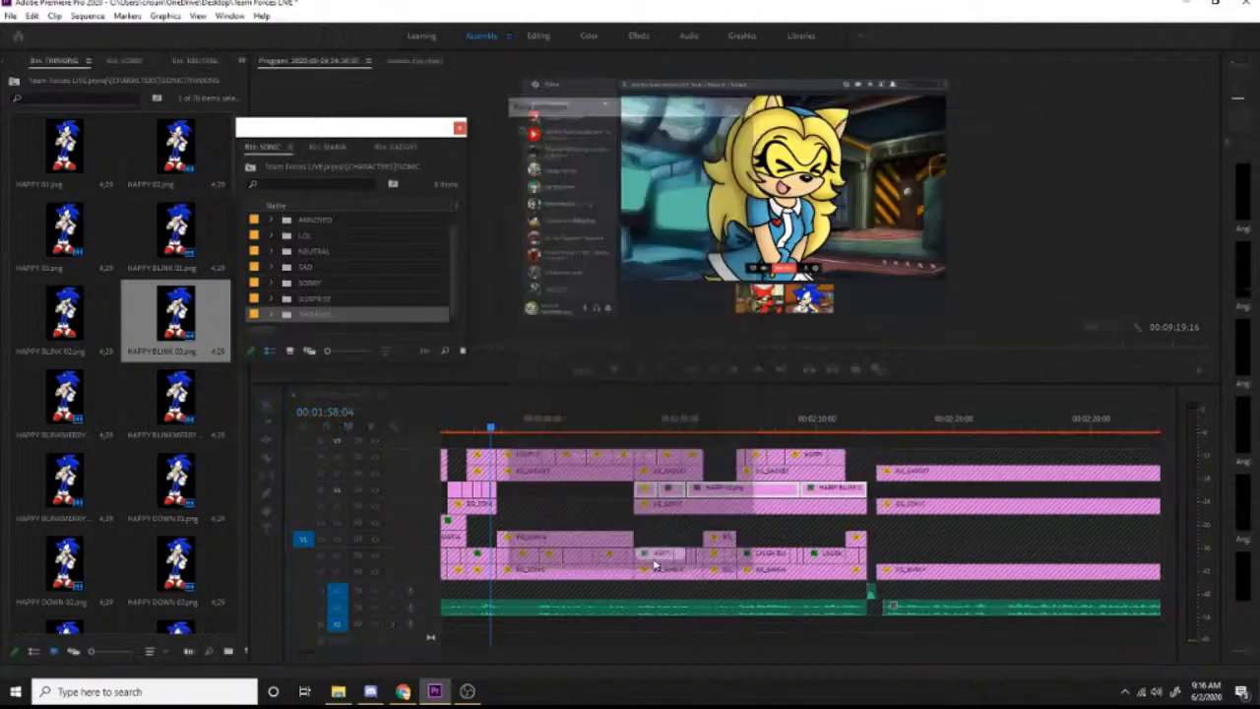
Step: Play back Sonic's resized preview poses from about 00:02:03 to 00:02:12:01, then return the playhead to 00:01:58:05
left_click(643, 419)
key("space")
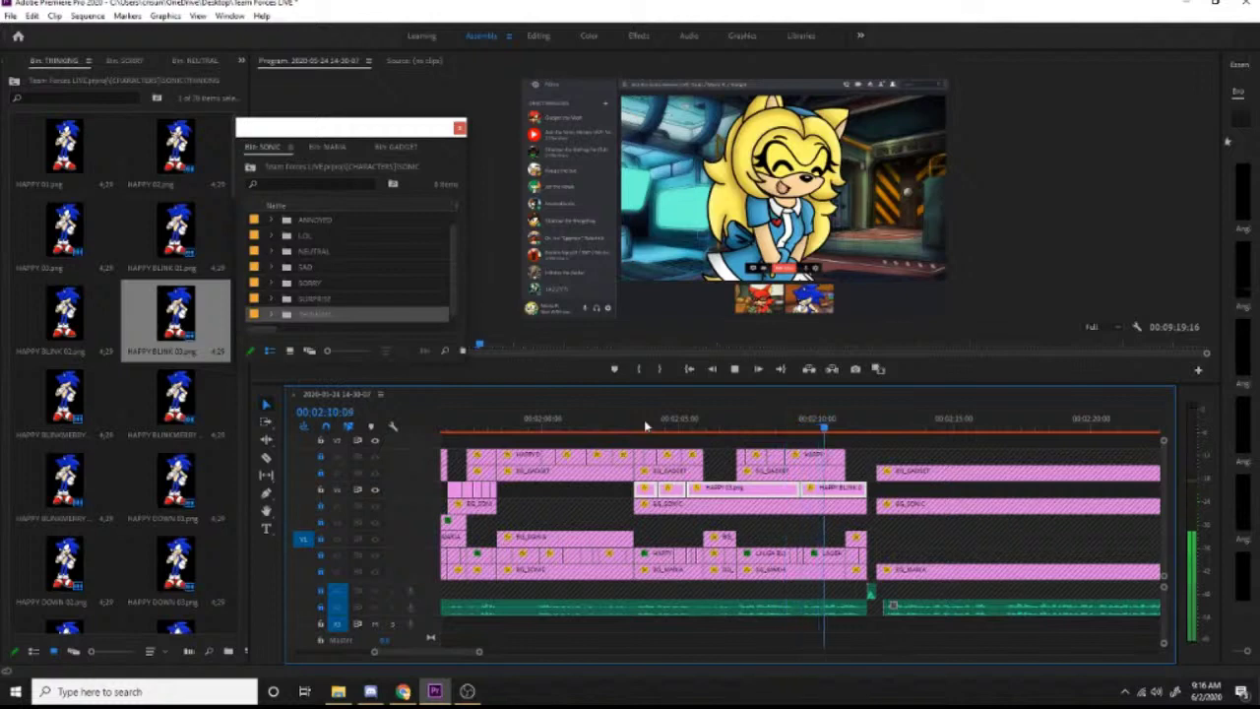
key("space")
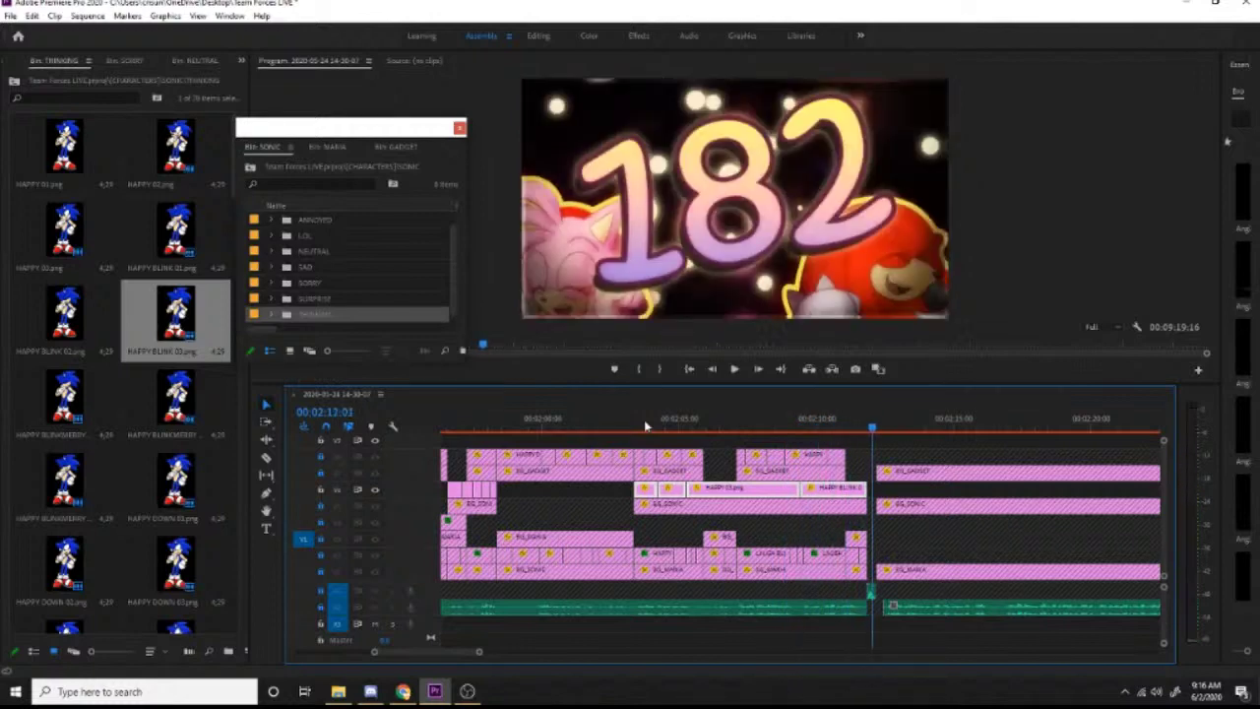
left_click_drag(702, 423, 572, 440)
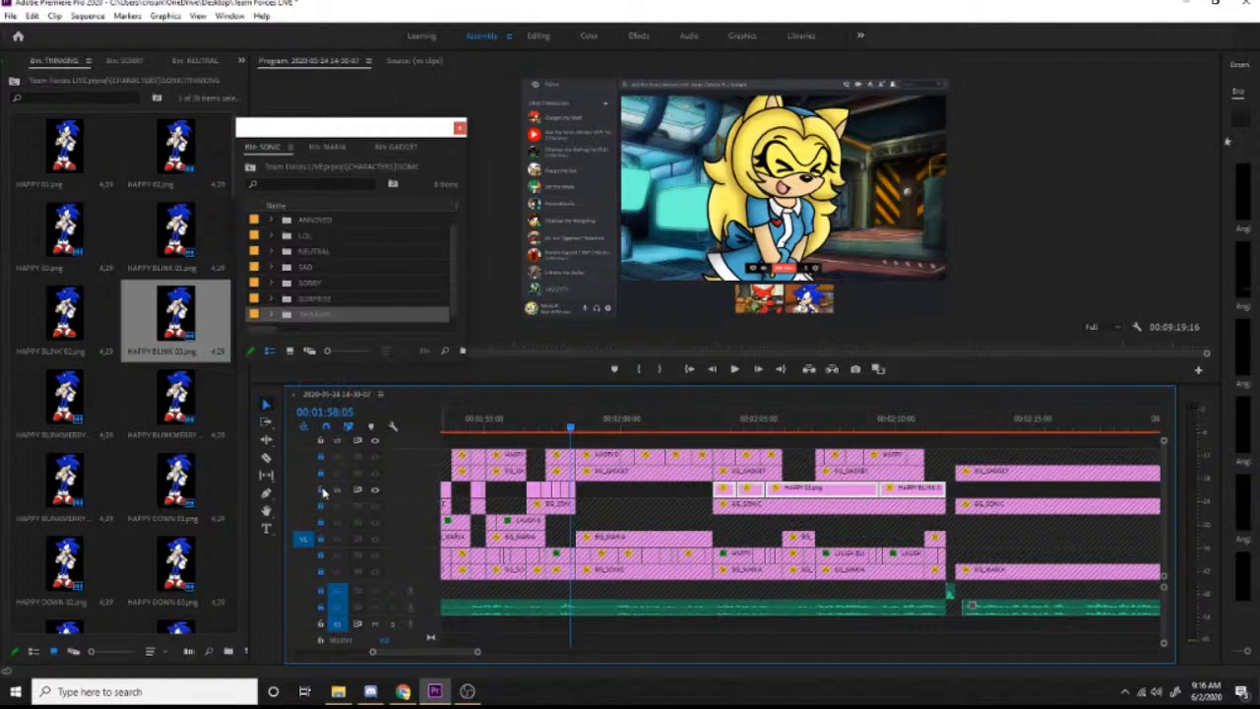
Step: Lock Sonic's preview track, unlock Maria's, and paste her LAUGH pose at 00:01:58:11 where her next preview background starts
left_click(352, 510)
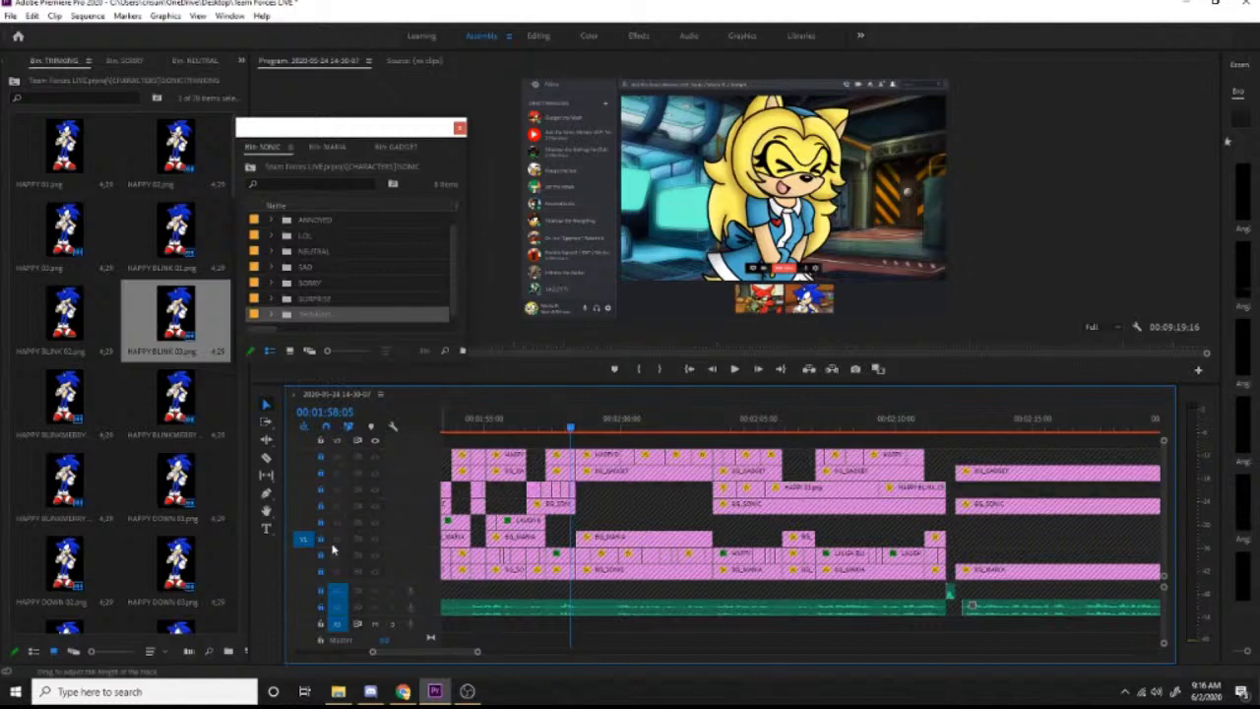
left_click(321, 541)
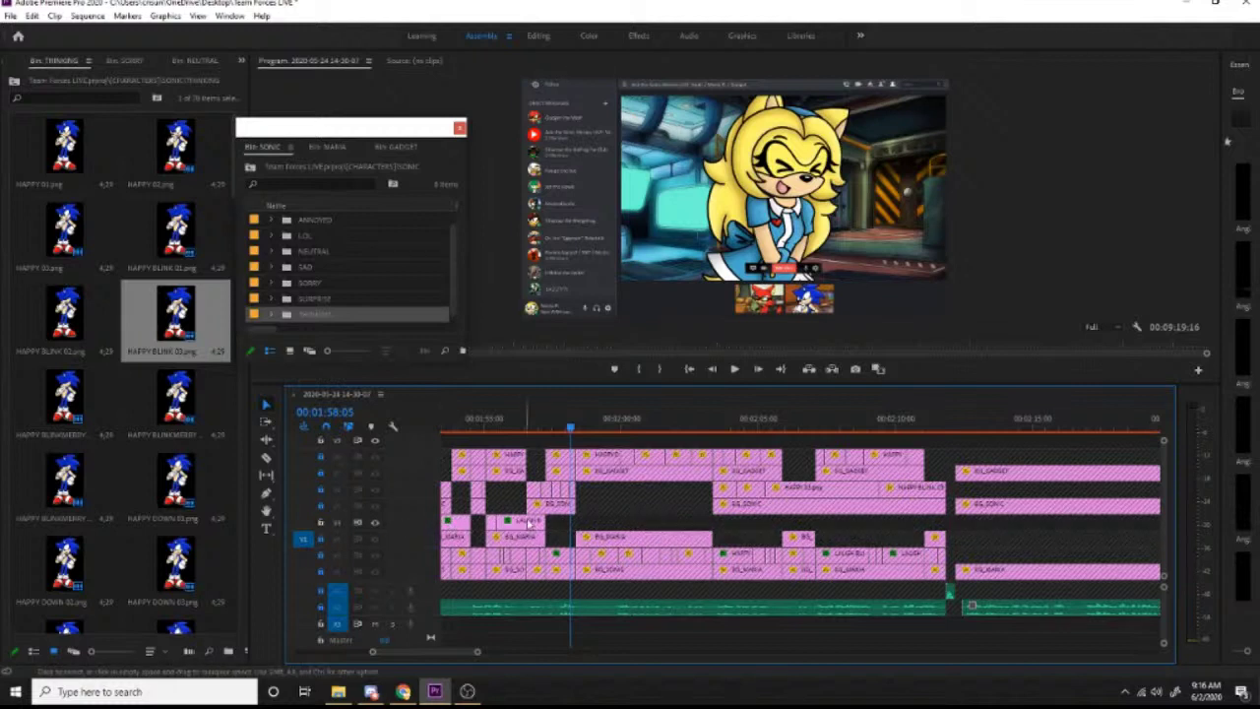
left_click_drag(568, 431, 534, 427)
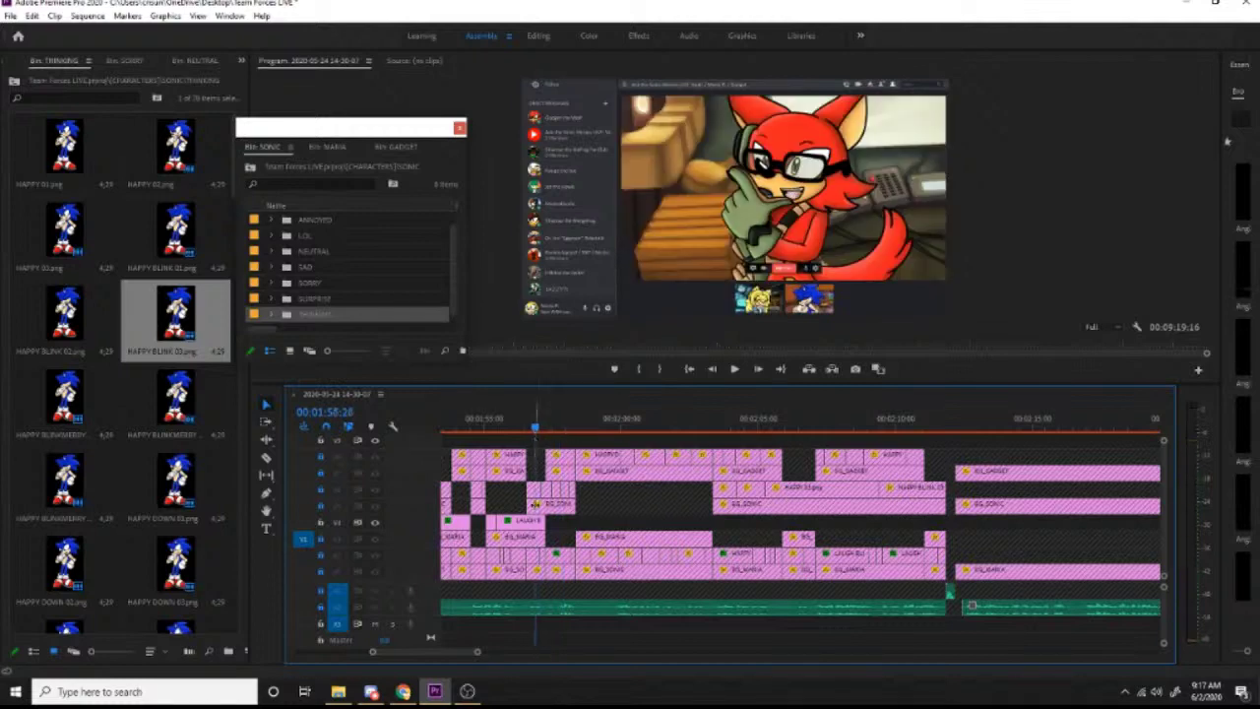
left_click(533, 522)
left_click(564, 423)
key("space")
key("space")
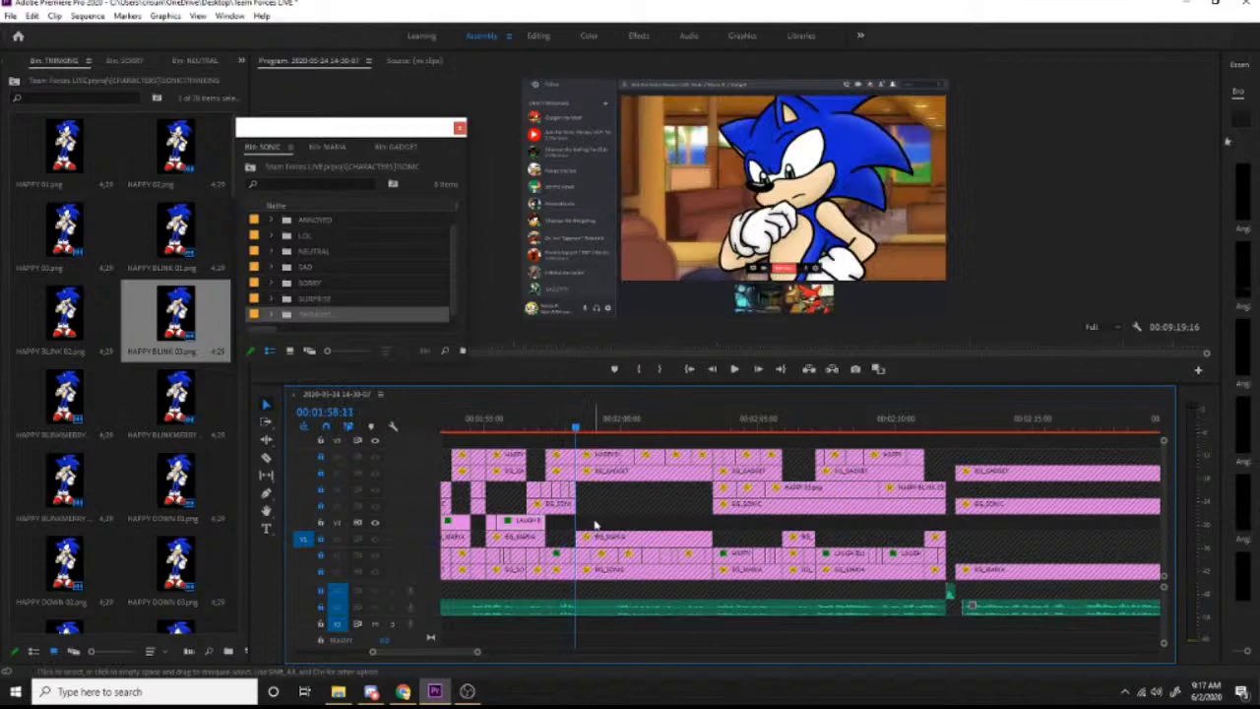
key("ctrl+v")
left_click_drag(577, 423, 576, 423)
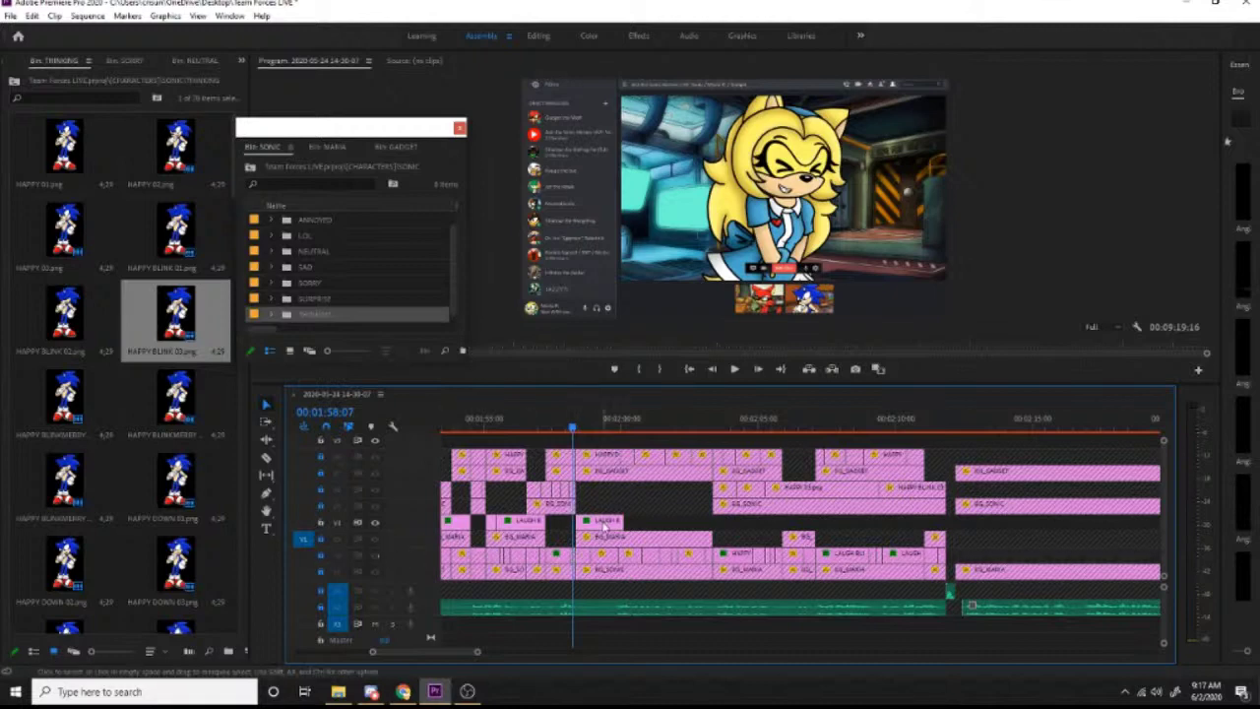
Step: Replace the pasted laugh on Maria's preview track with her short LOL pose and extend it to about 00:01:59:29
key("Delete")
key("shift+Right")
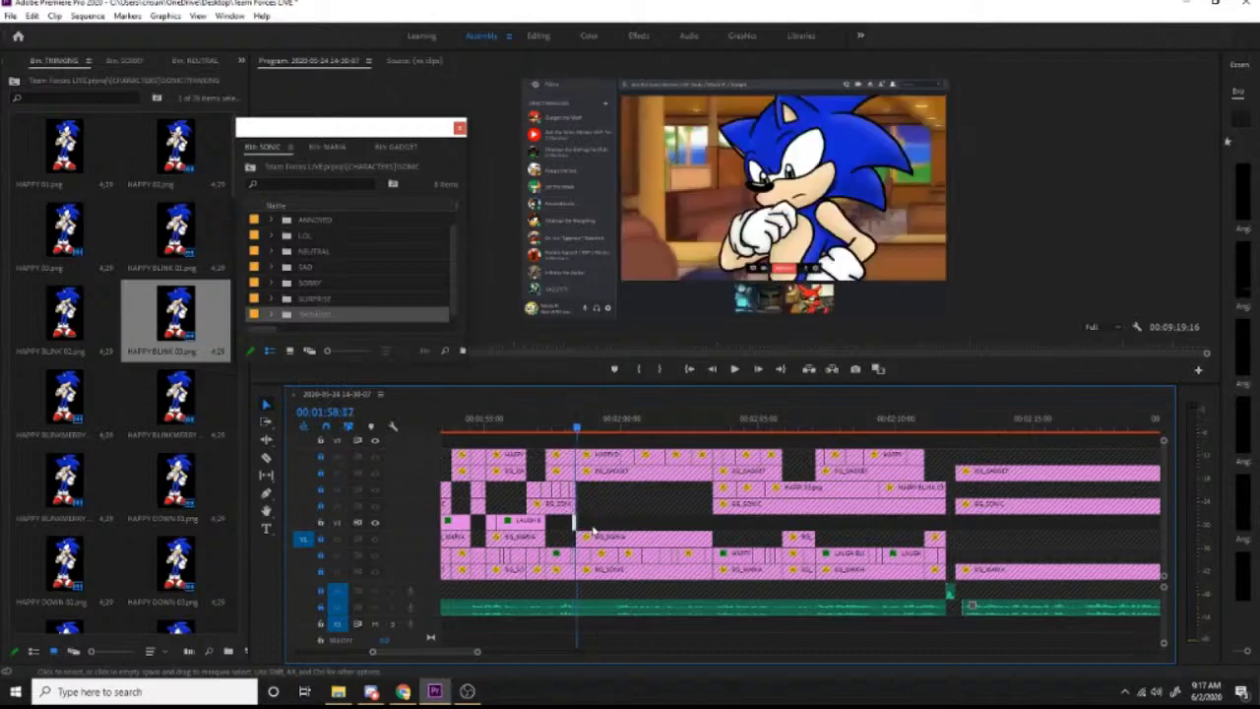
key("space")
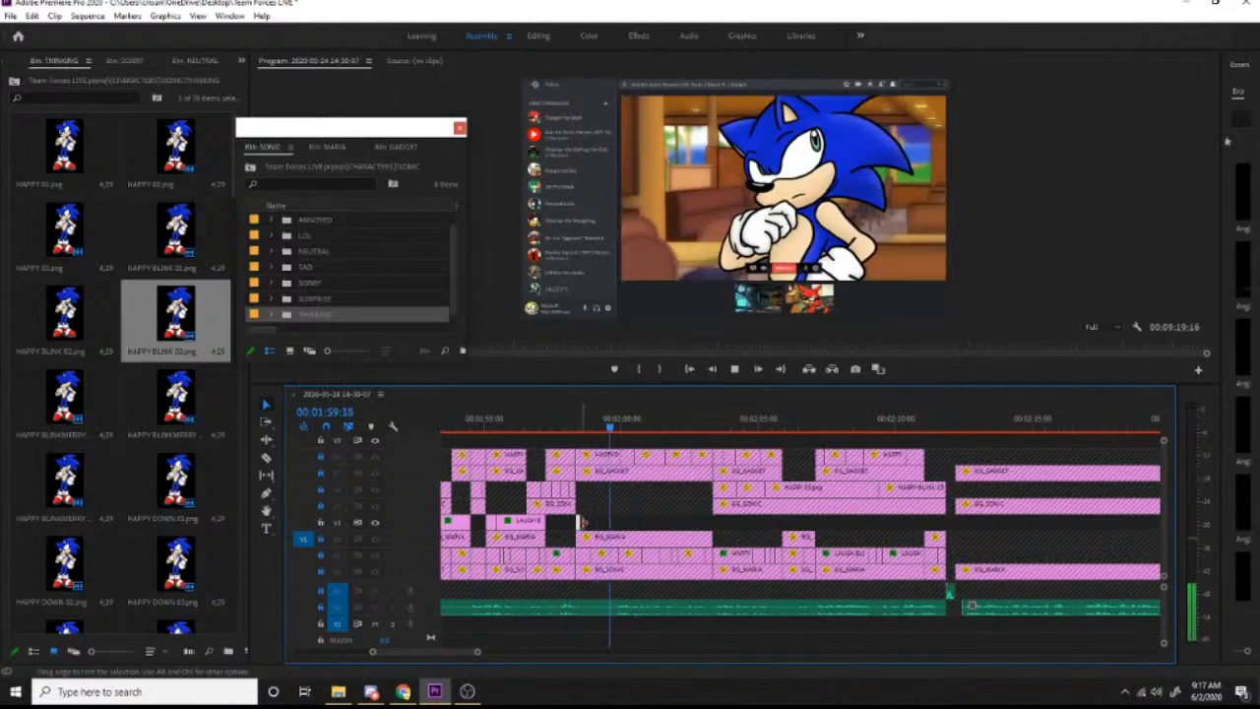
left_click_drag(581, 523, 622, 527)
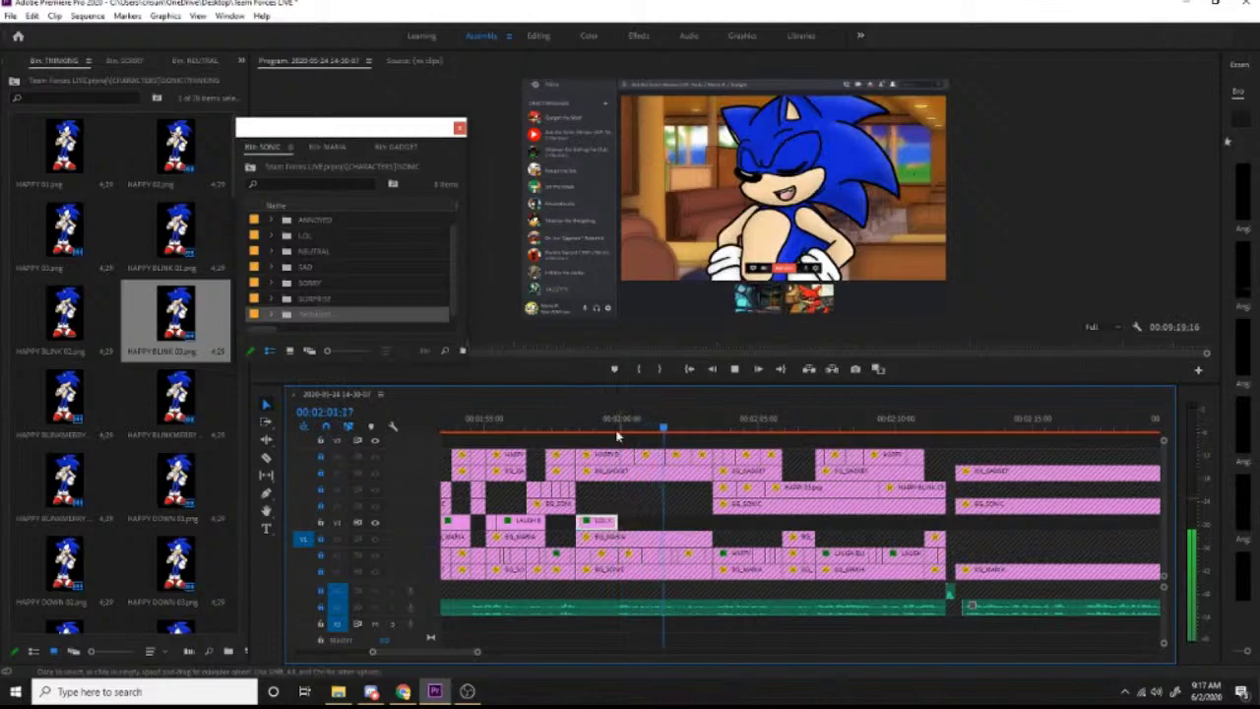
key("space")
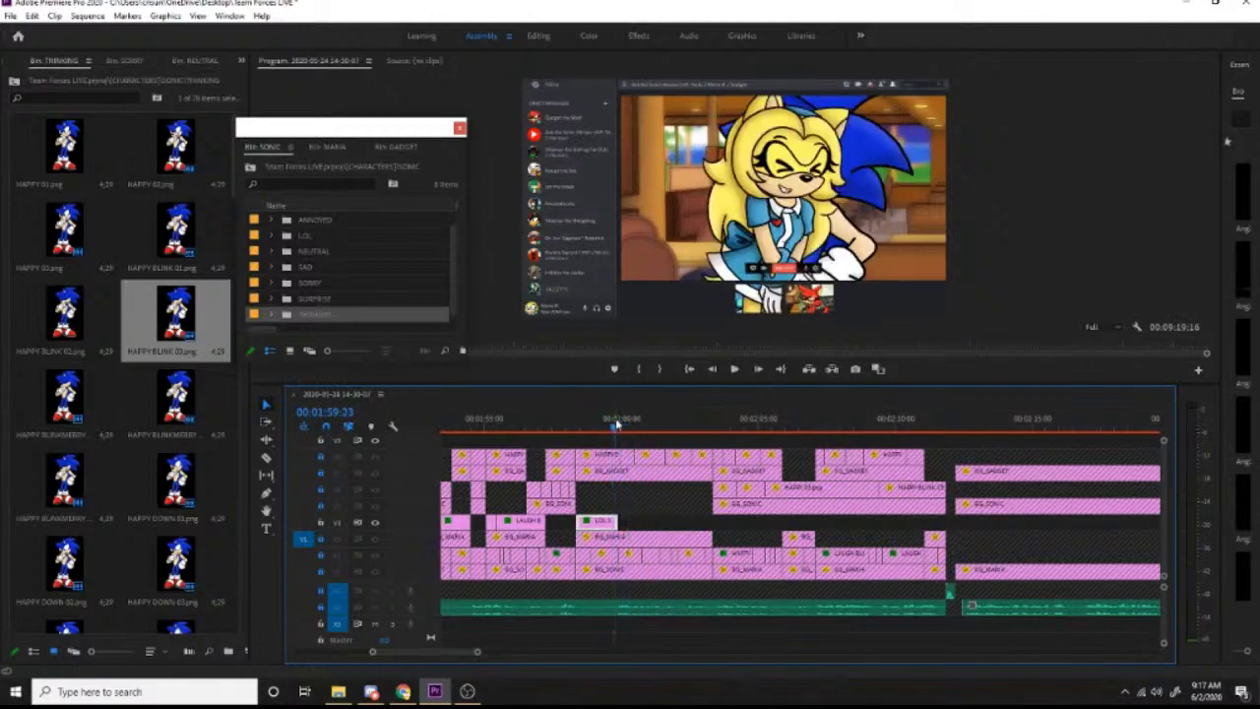
left_click(610, 521)
Step: Close Sonic's open THINKING, SORRY and NEUTRAL pose bins
left_click(86, 61)
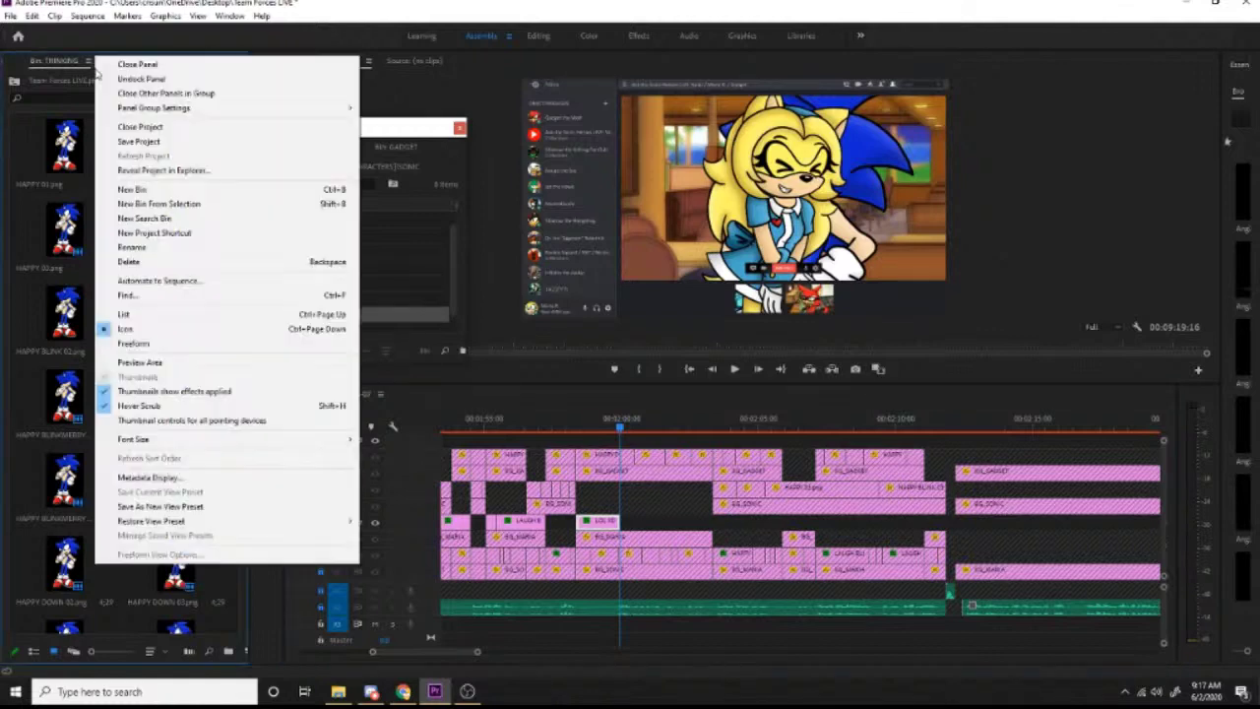
left_click(126, 64)
left_click(78, 61)
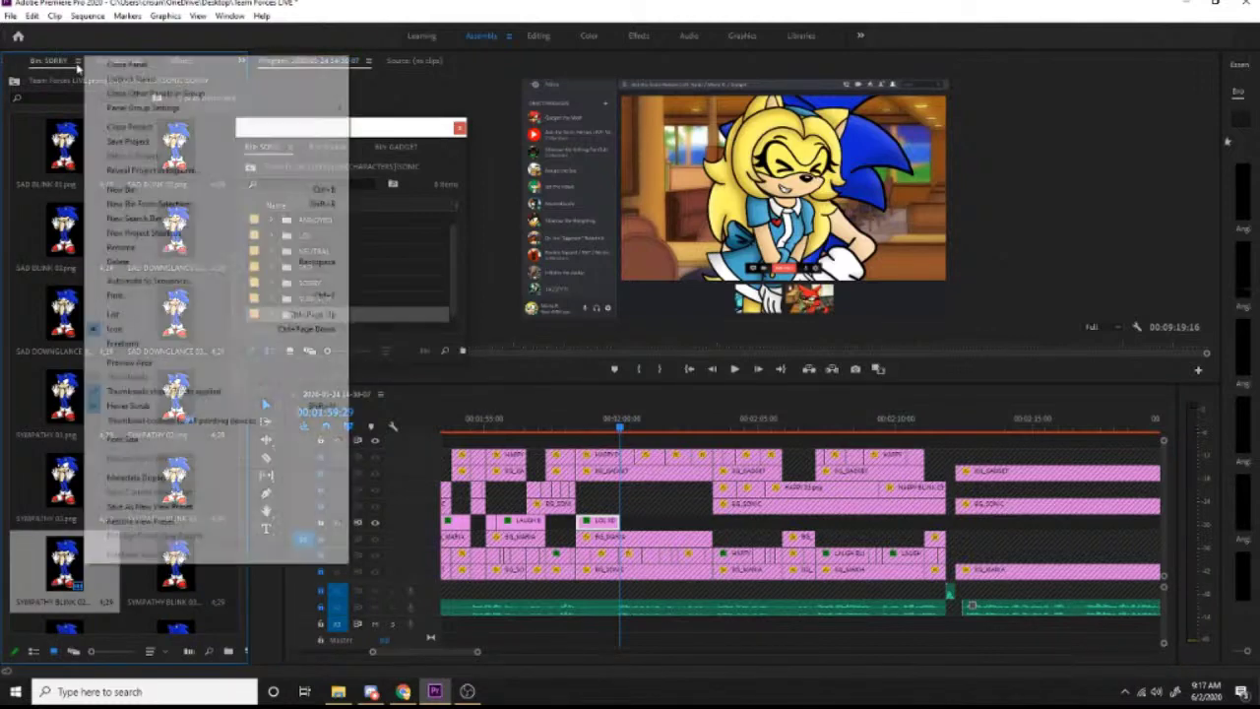
left_click(78, 60)
left_click(107, 64)
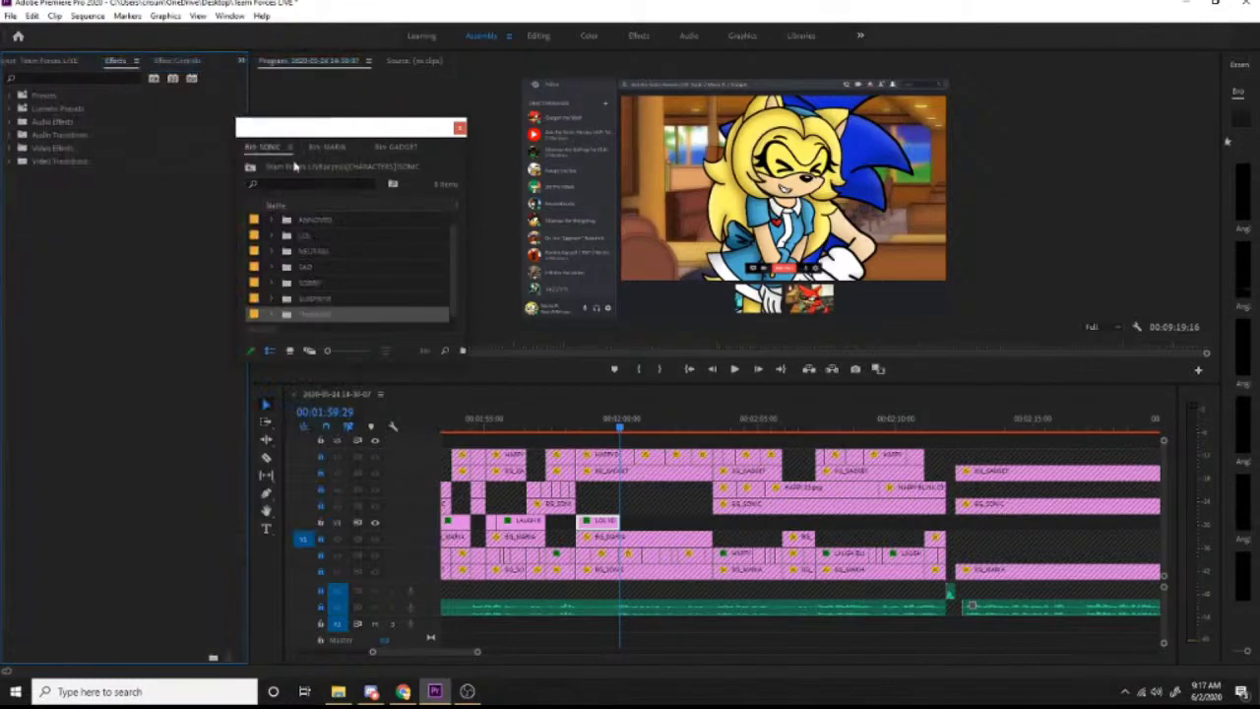
double_click(287, 254)
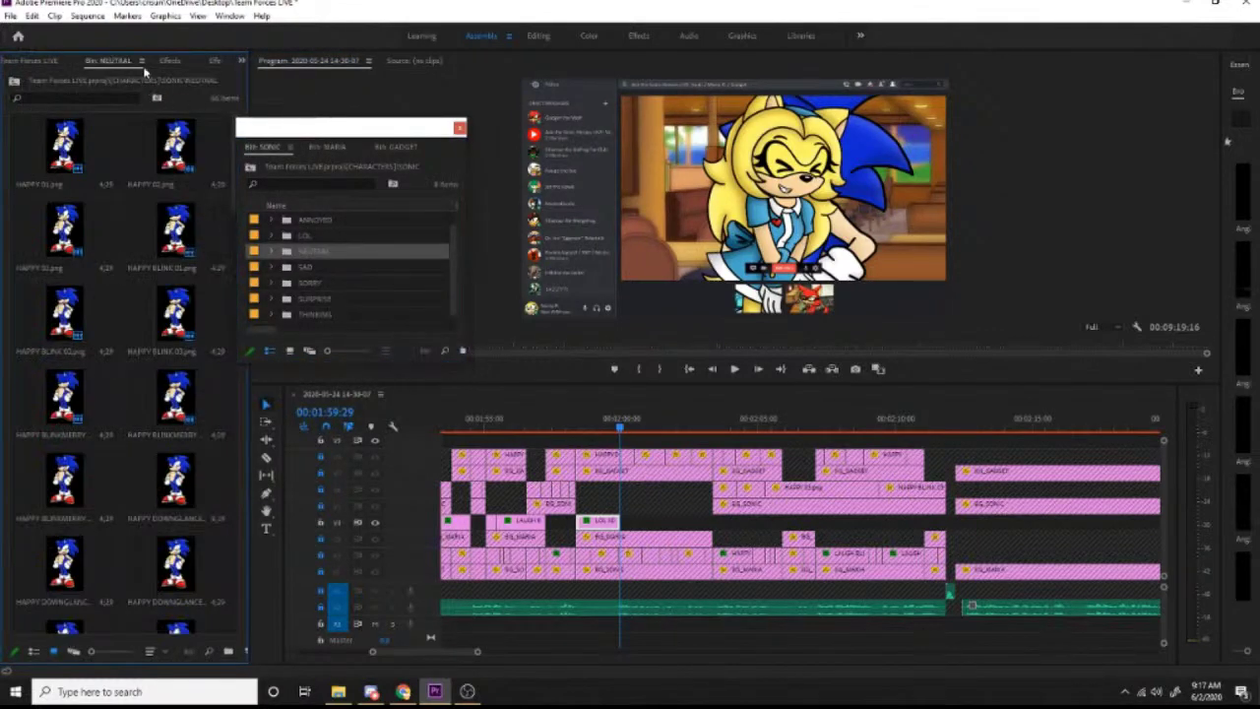
left_click(140, 60)
left_click(168, 65)
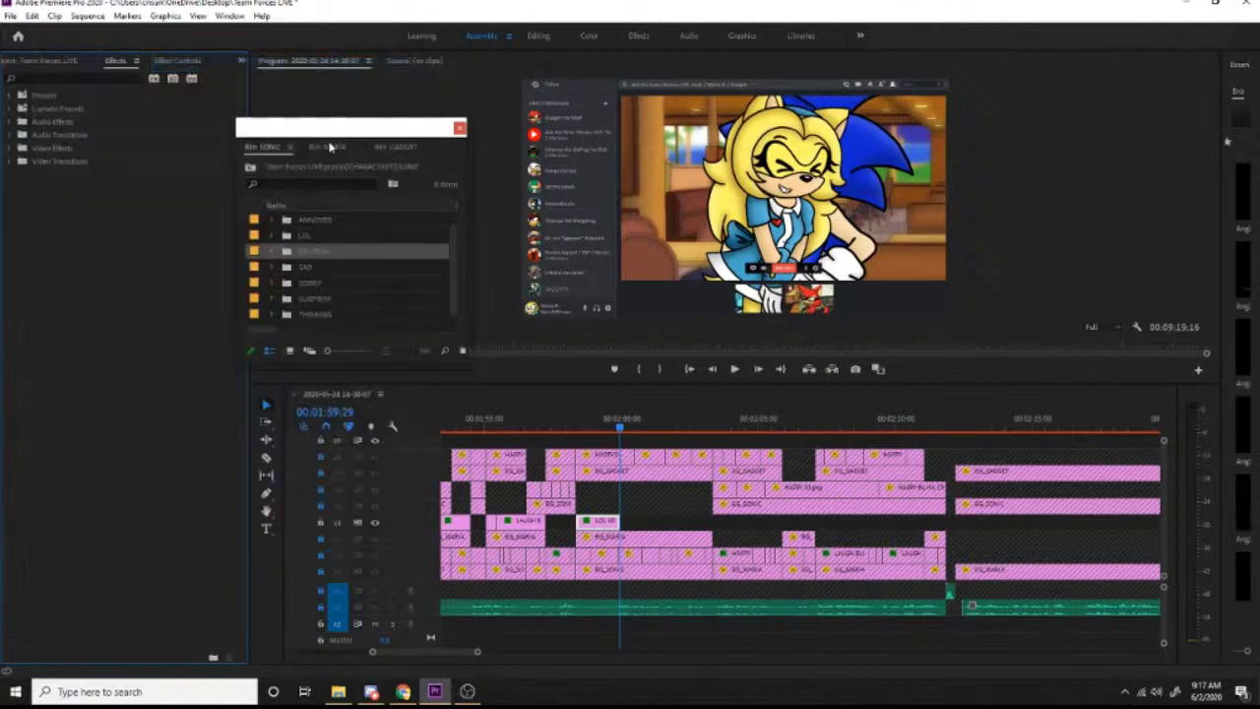
Step: Open Maria's NEUTRAL bin, place HAPPY 01.png at 00:01:59:29 on her preview track and play on to 00:02:01:18
left_click(330, 146)
double_click(291, 269)
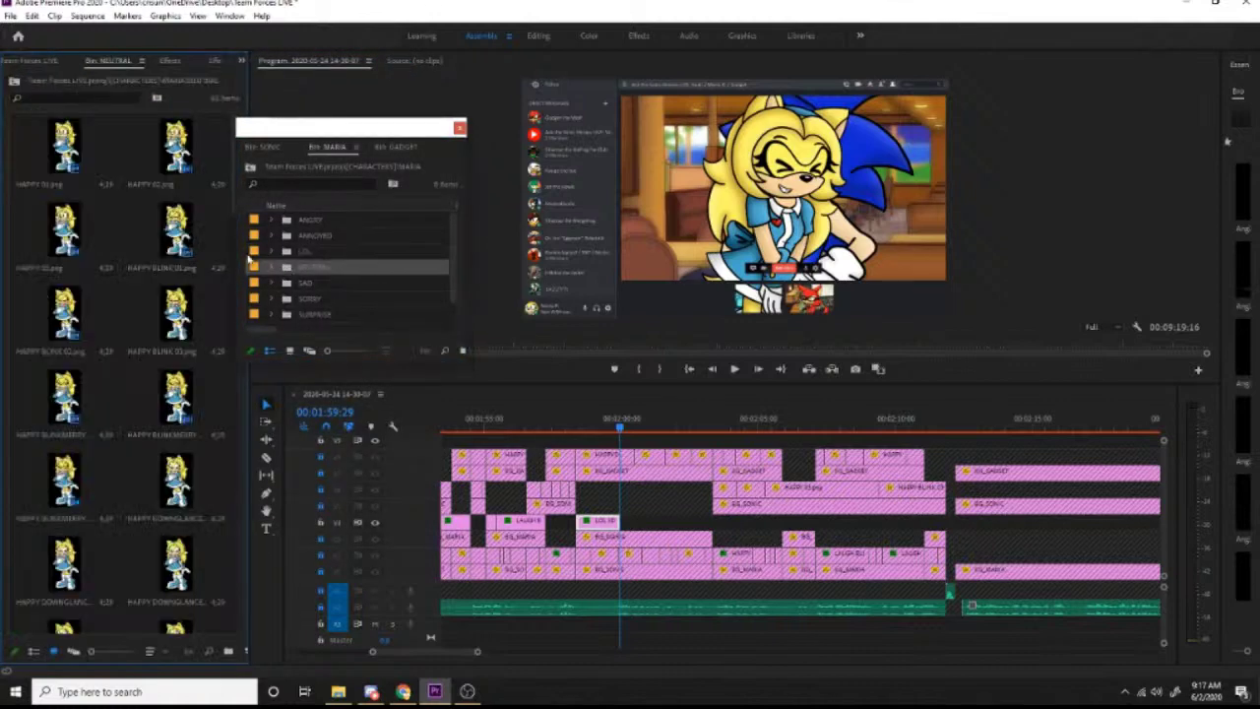
left_click_drag(64, 147, 620, 521)
key("space")
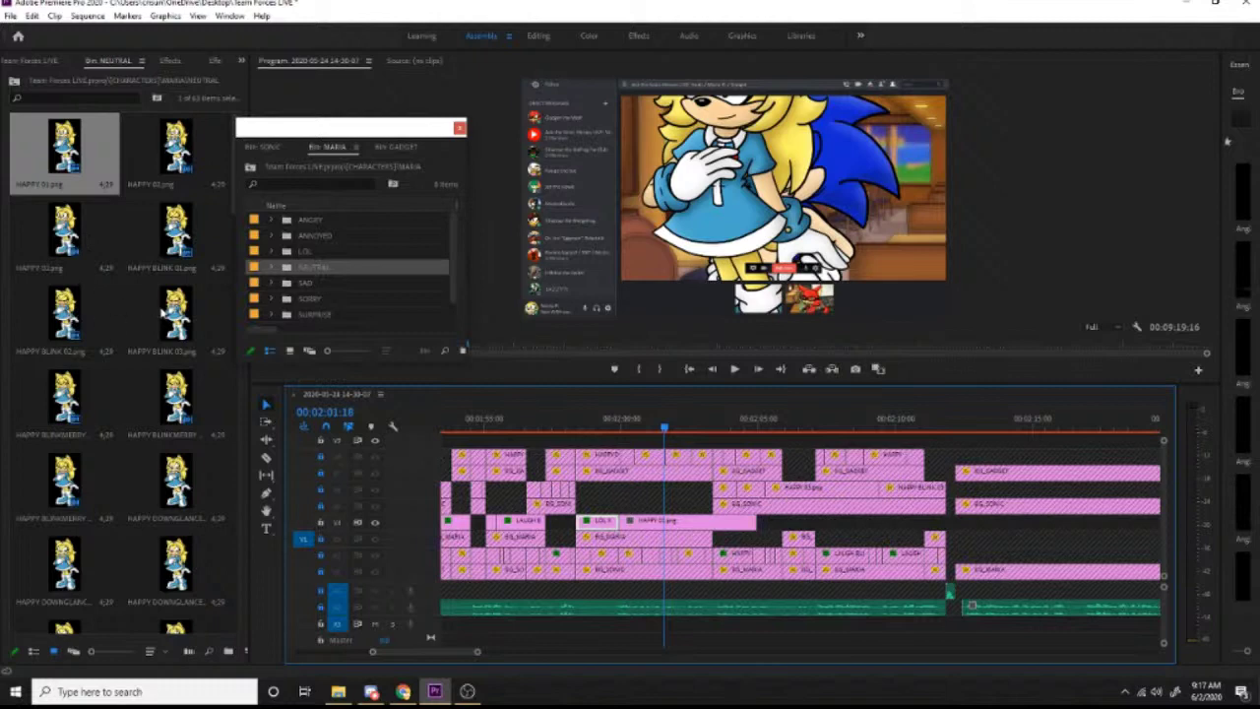
Step: Add HAPPY BLINK 03.png at 00:02:01:18 and HAPPY 03.png at 00:02:02:04 on Maria's preview track, then play on
left_click_drag(177, 320, 663, 518)
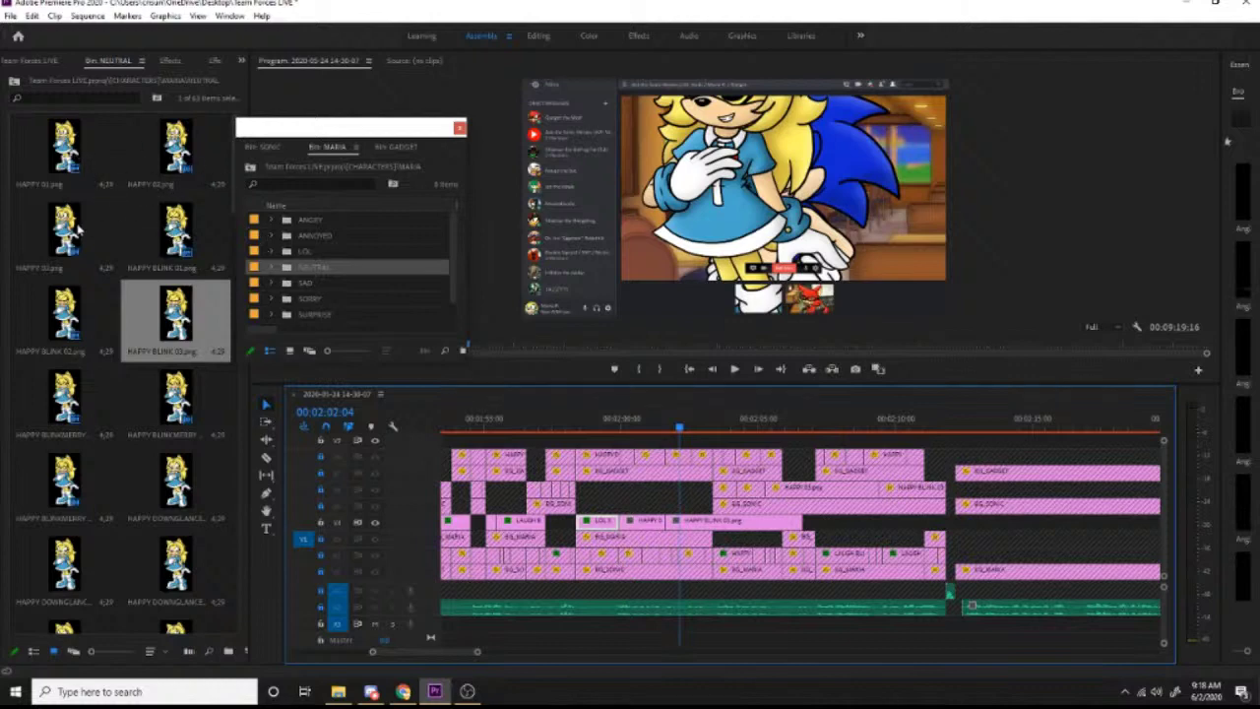
left_click_drag(81, 230, 750, 528)
key("space")
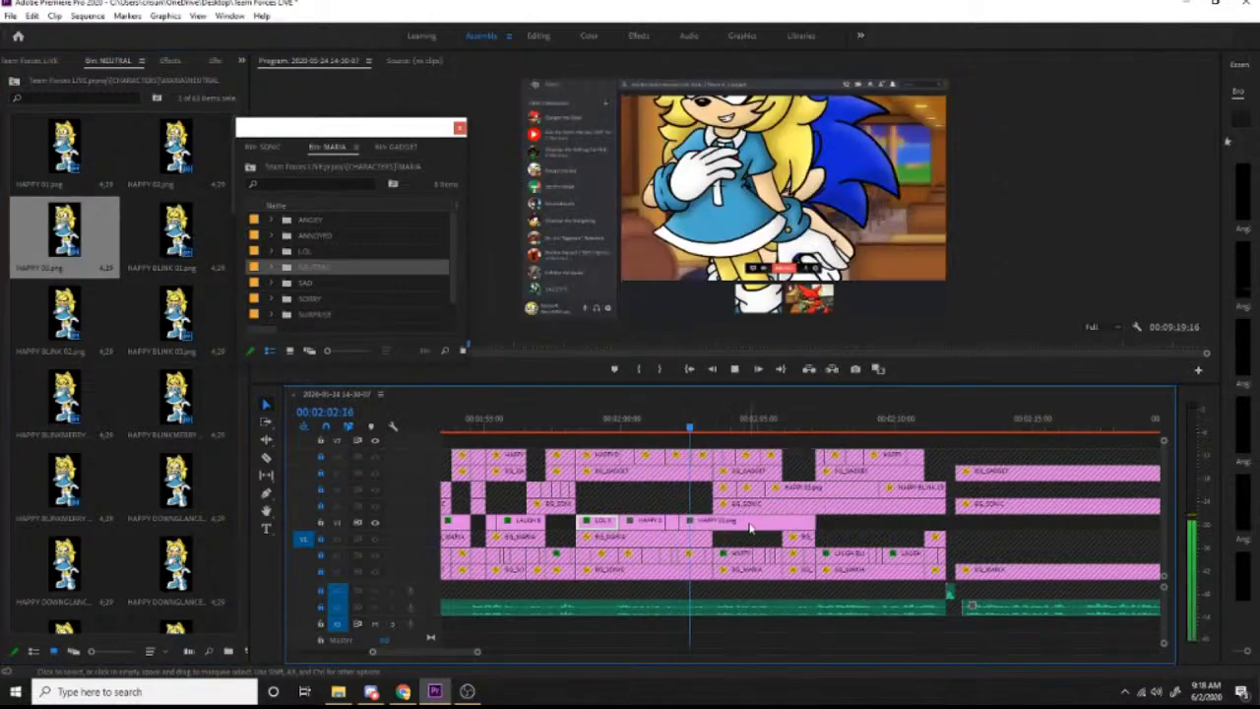
key("space")
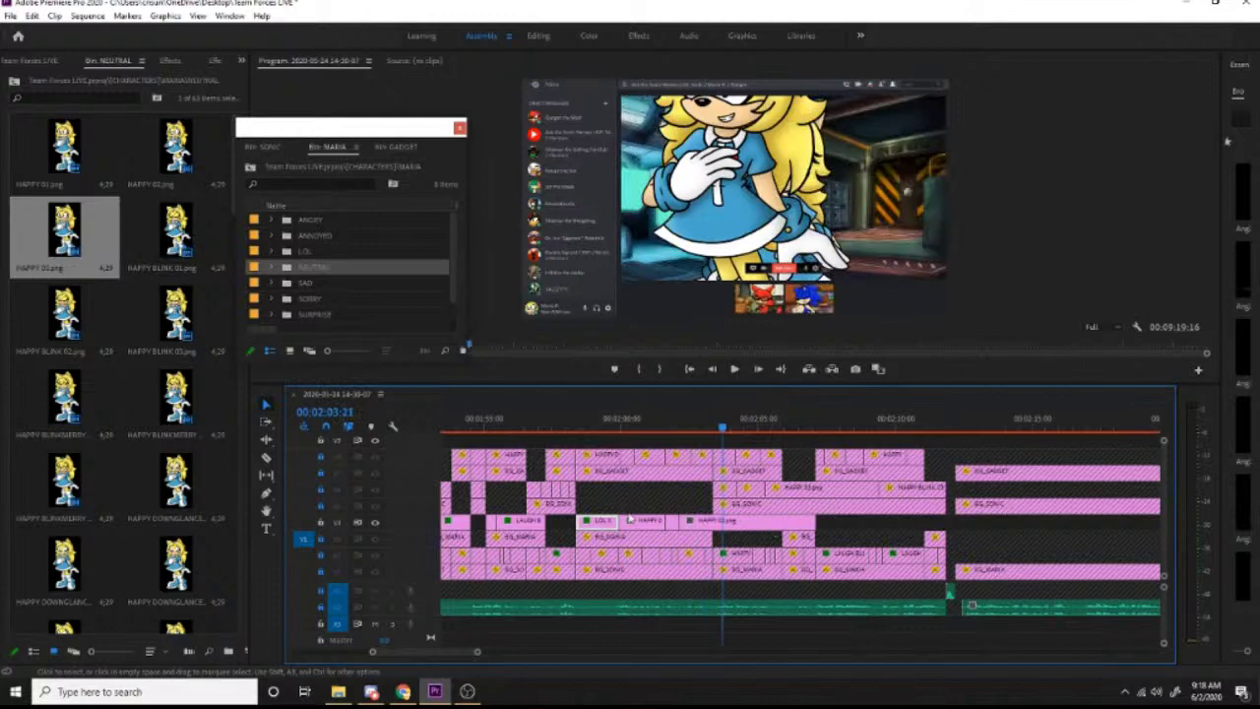
Step: Toggle Maria's preview track output to check it, and trim its last HAPPY 03.png to the end of her background clip
left_click(375, 526)
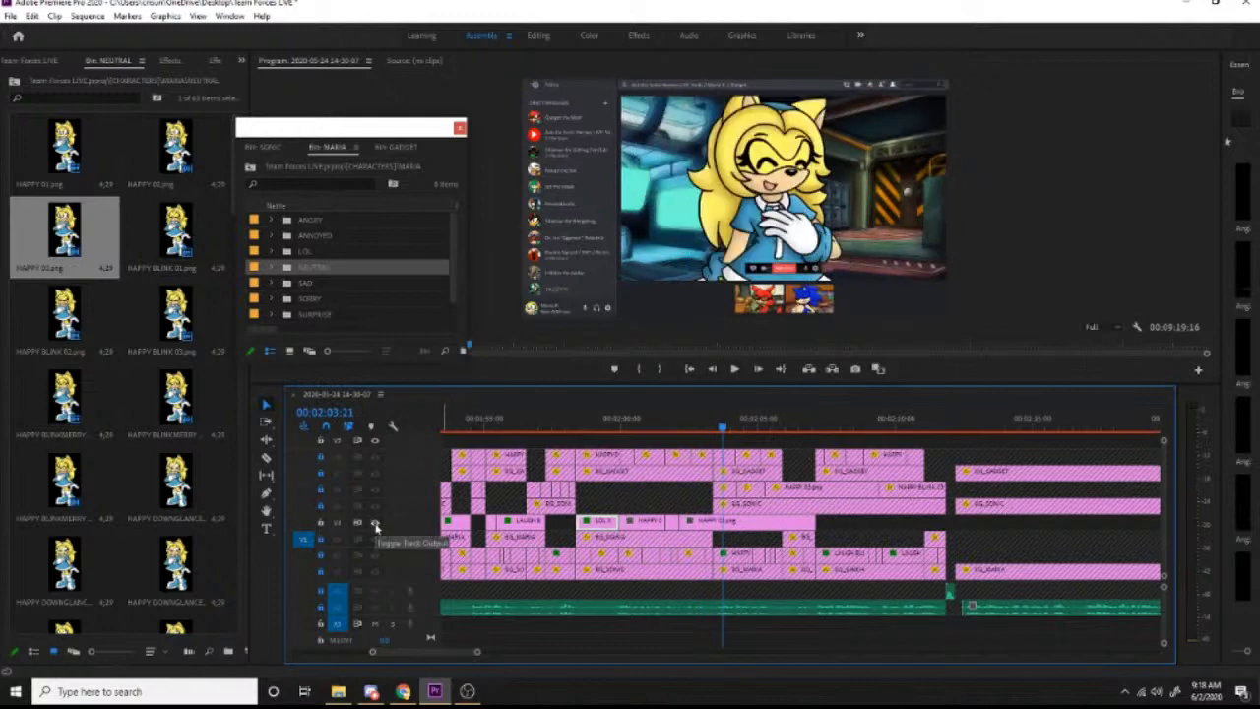
left_click(375, 525)
left_click(375, 526)
left_click(375, 526)
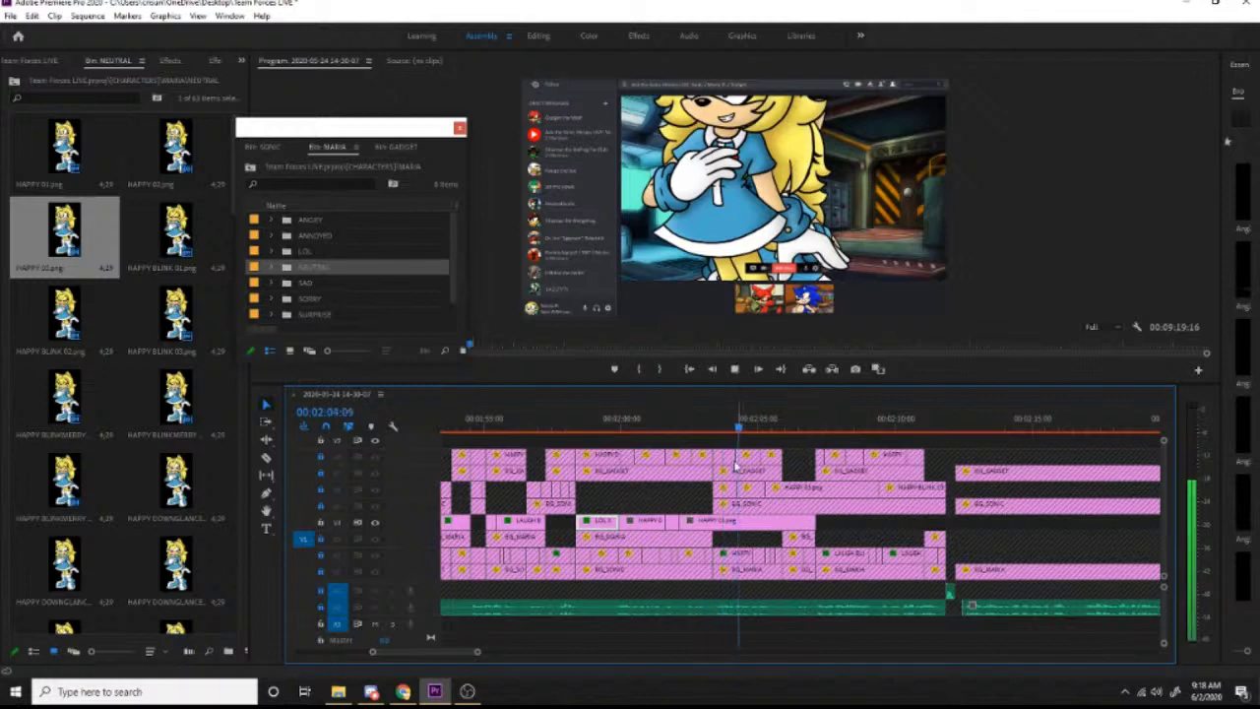
left_click_drag(825, 521, 811, 522)
left_click_drag(715, 523, 712, 522)
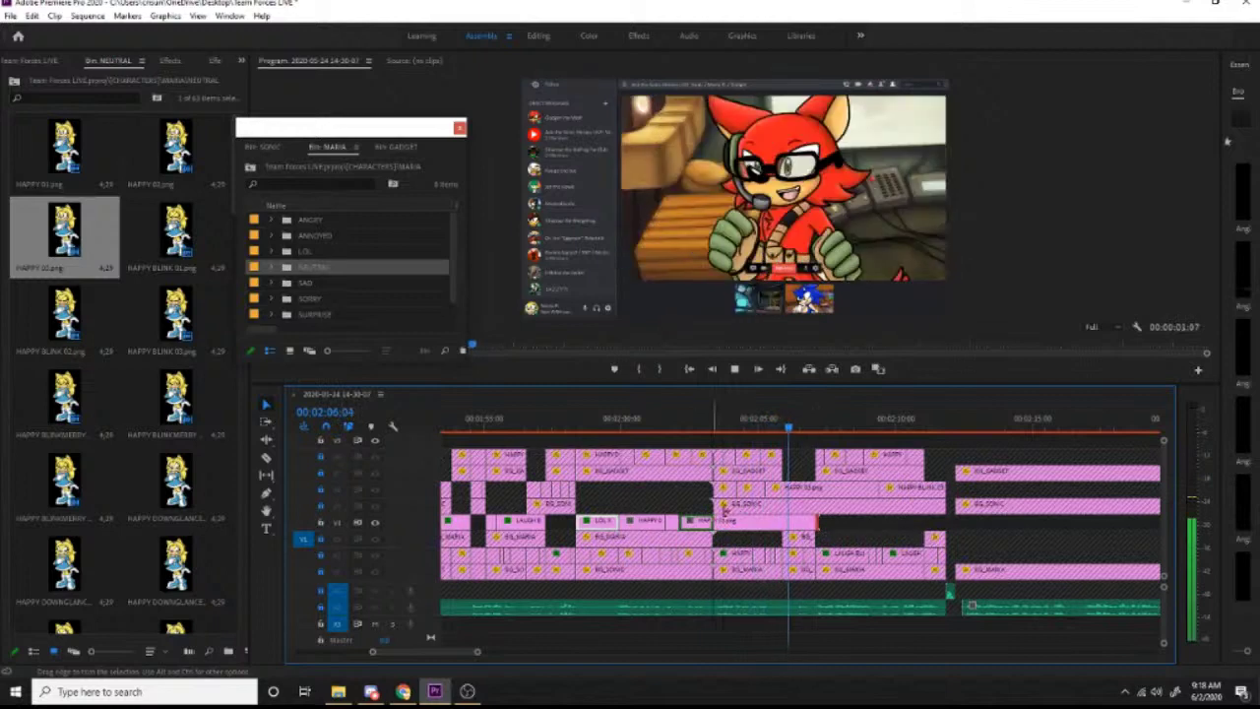
Step: Place a short copy of Maria's laugh pose on her preview track where her next background clip starts, near 00:02:05:27
left_click(770, 428)
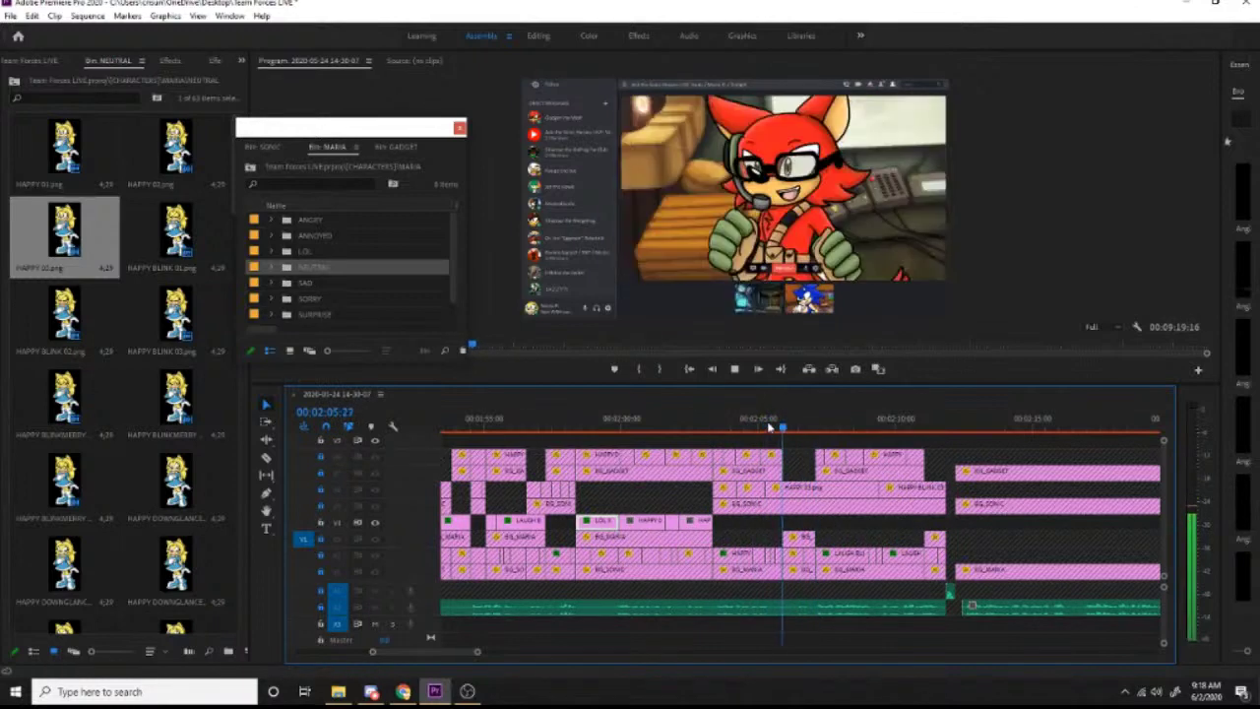
left_click(780, 426)
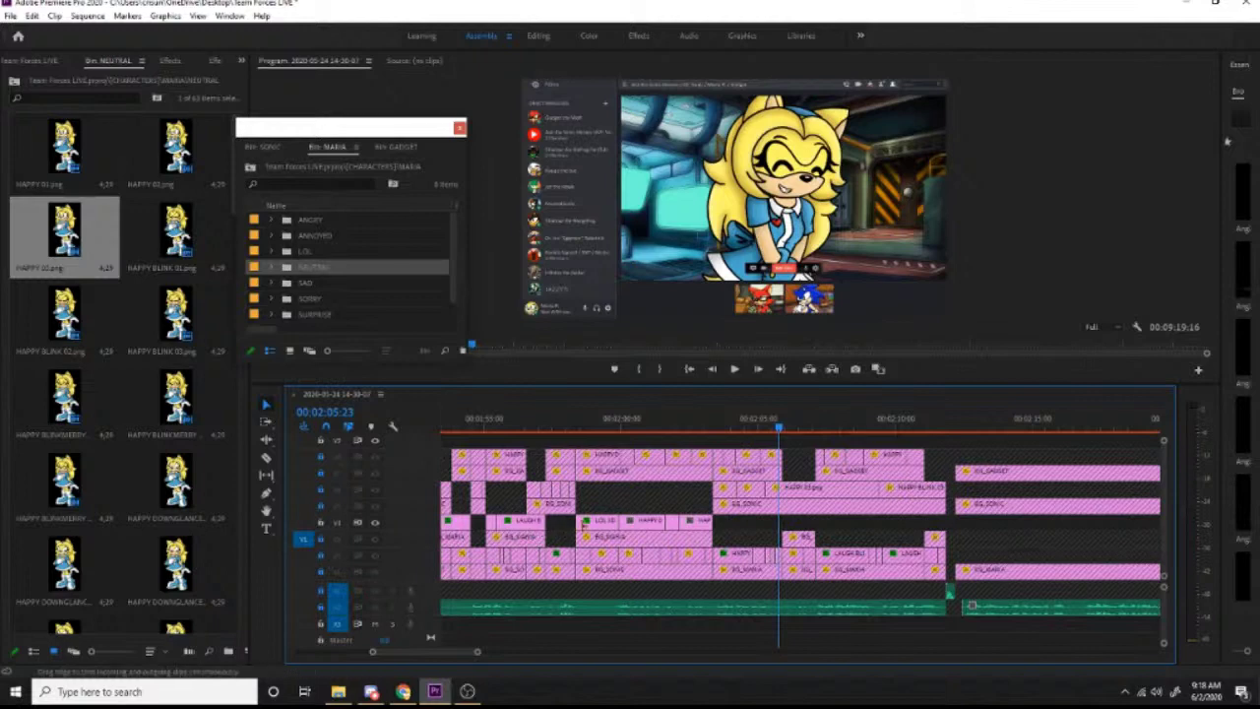
key("Down")
key("space")
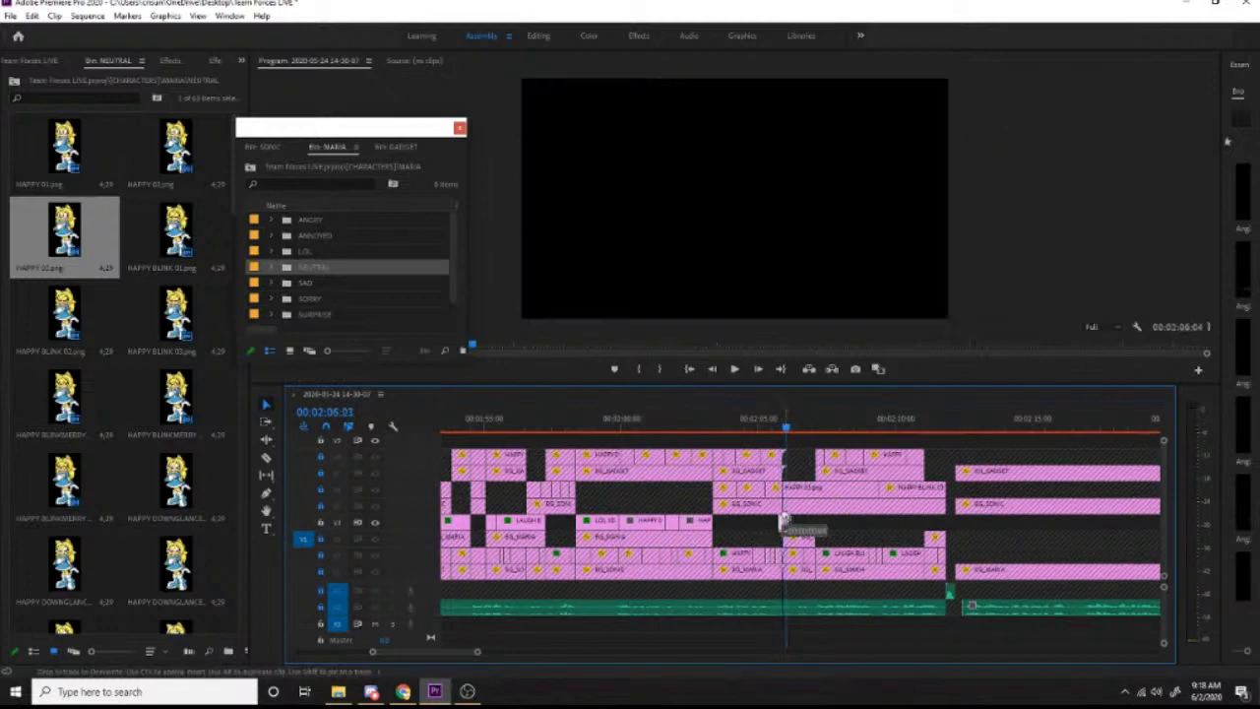
left_click(785, 423)
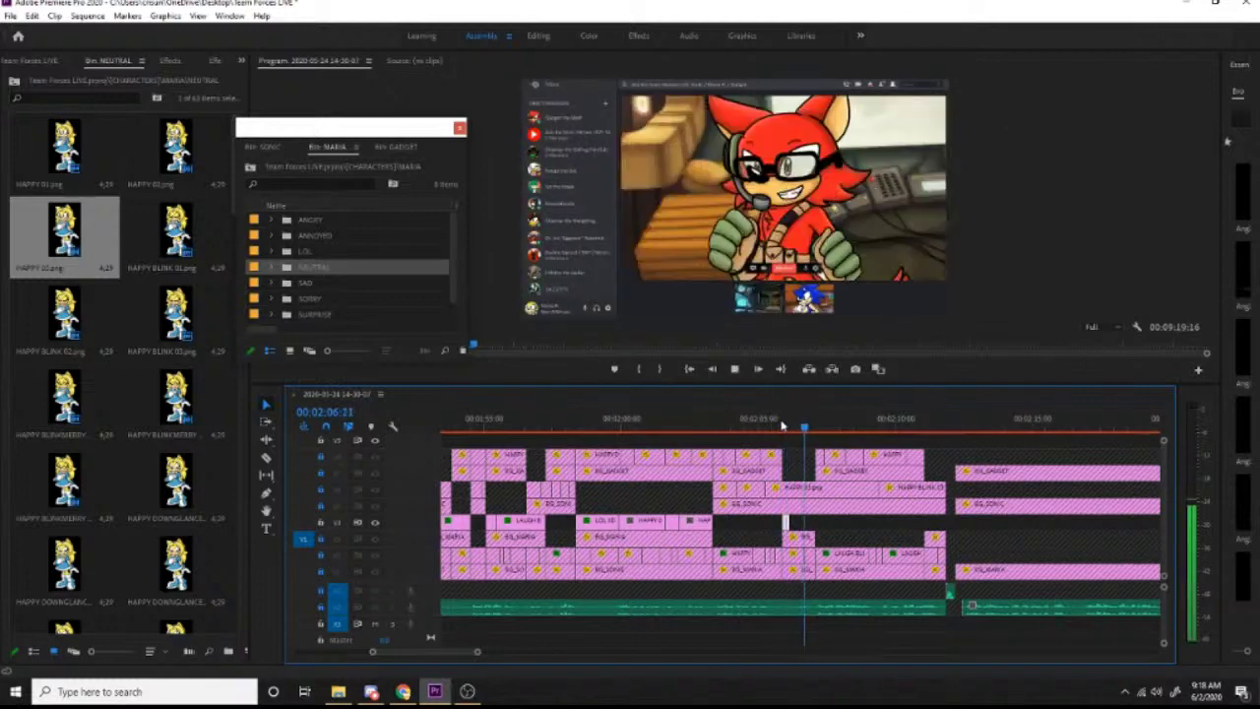
Step: Extend the short laugh pose on Maria's preview track to the end of its background clip near 00:02:07
key("space")
mouse_move(798, 531)
left_mouse_down()
mouse_move(787, 528)
mouse_move(809, 525)
left_mouse_up()
key("space")
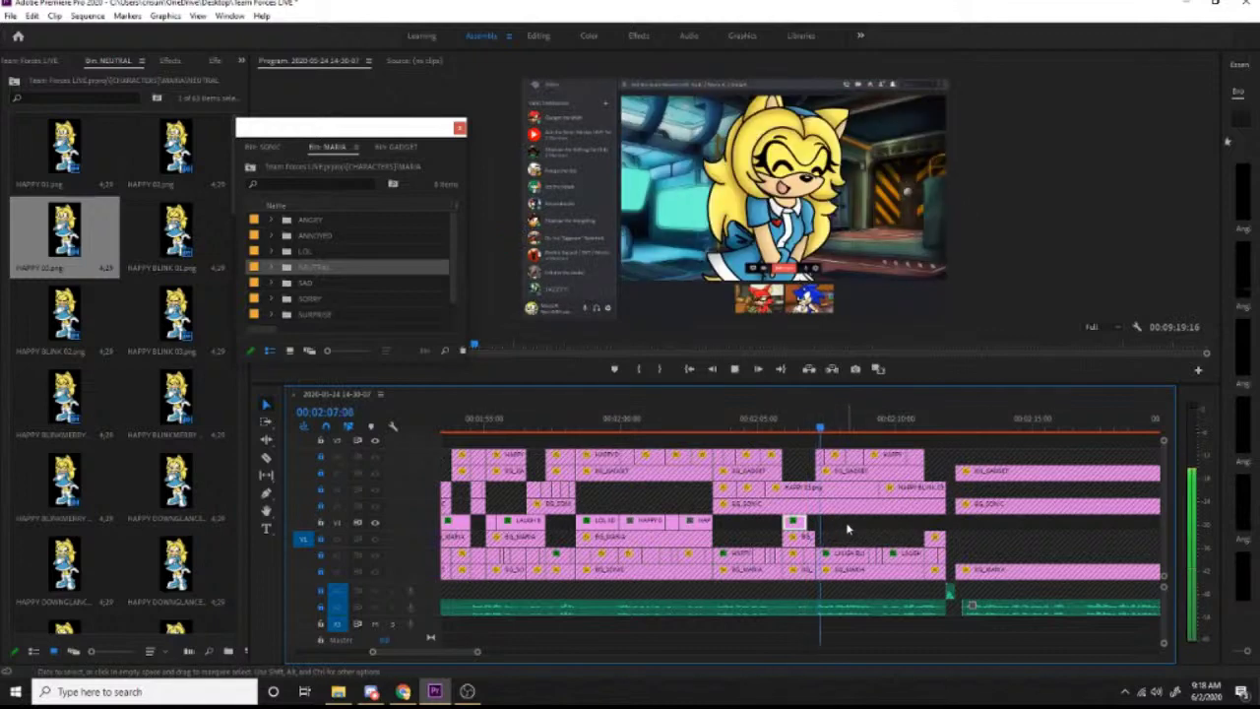
key("space")
left_click(809, 524)
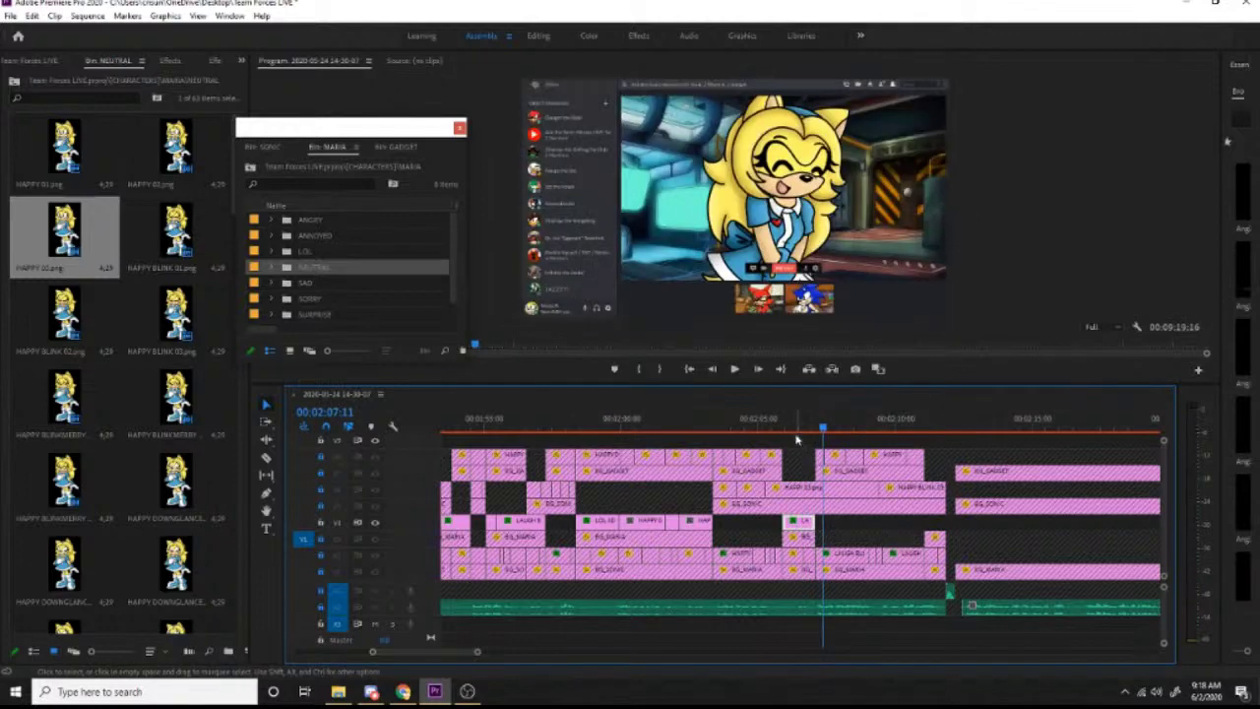
Step: Copy Maria's LAUGH BLINK pose near 00:02:07:08 from the main track and place it on her preview track at 00:02:11:03
left_click(799, 428)
key("space")
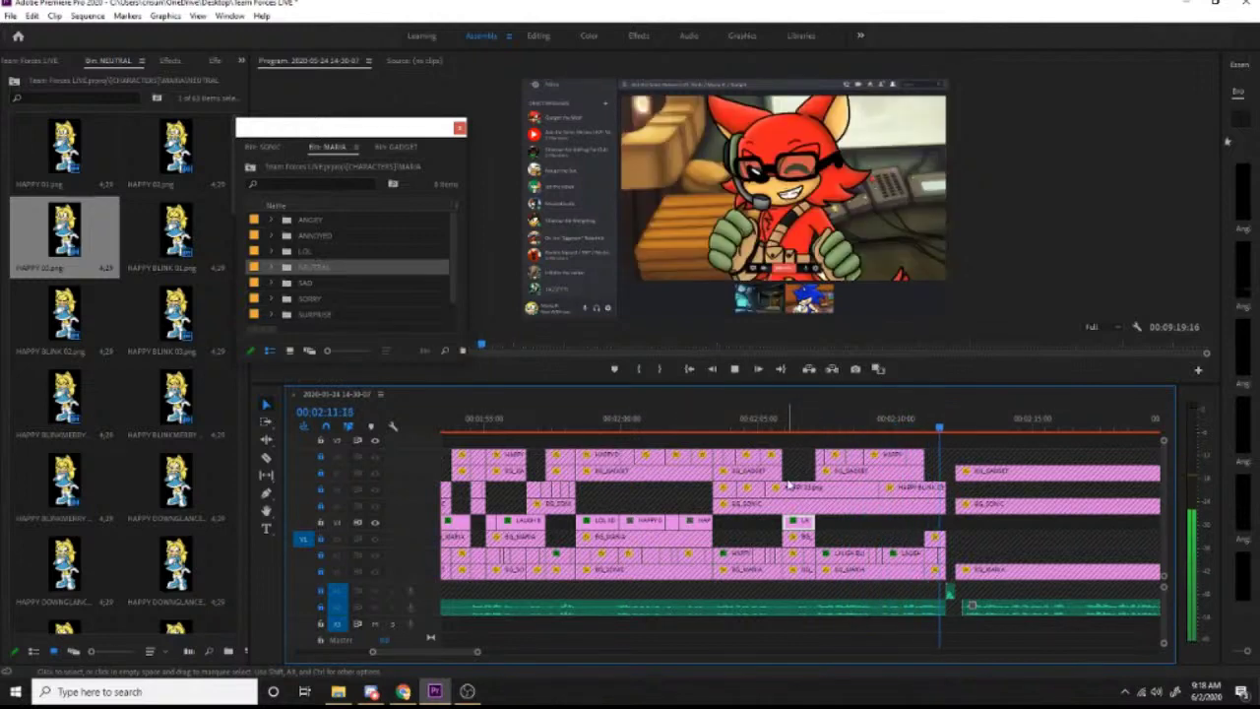
key("space")
left_click(925, 430)
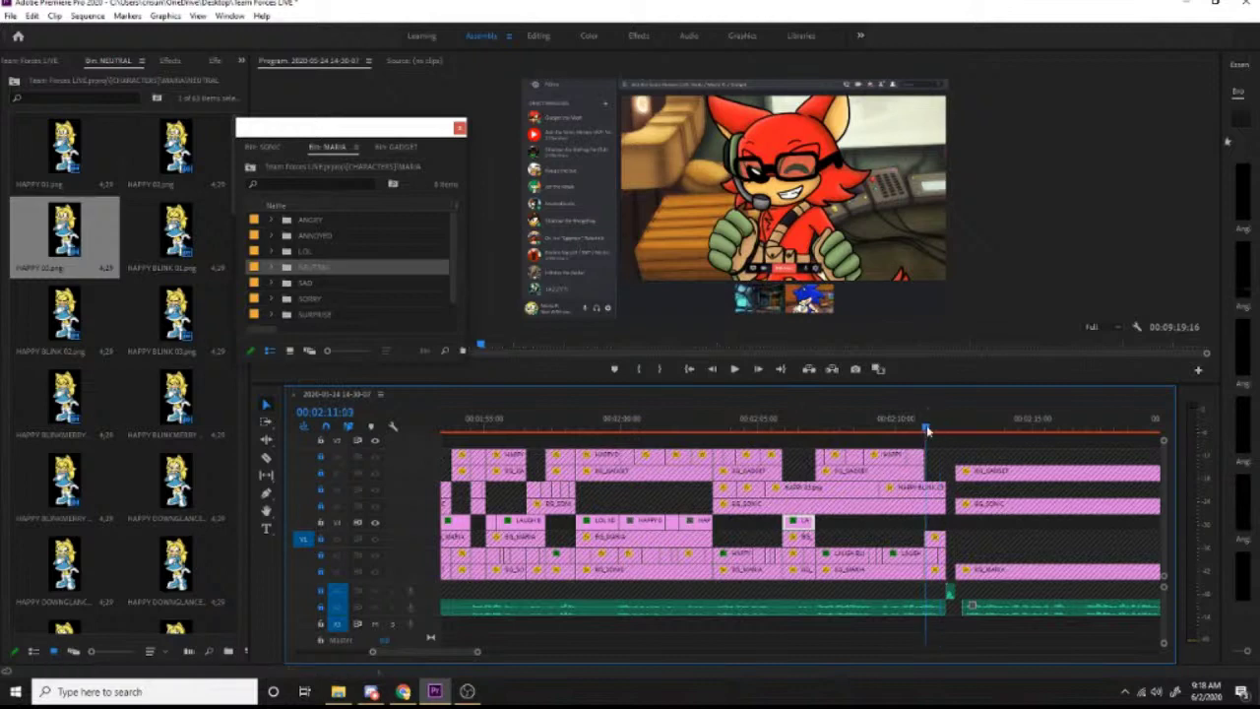
key("space")
mouse_move(809, 430)
left_mouse_down()
mouse_move(694, 430)
mouse_move(822, 436)
left_mouse_up()
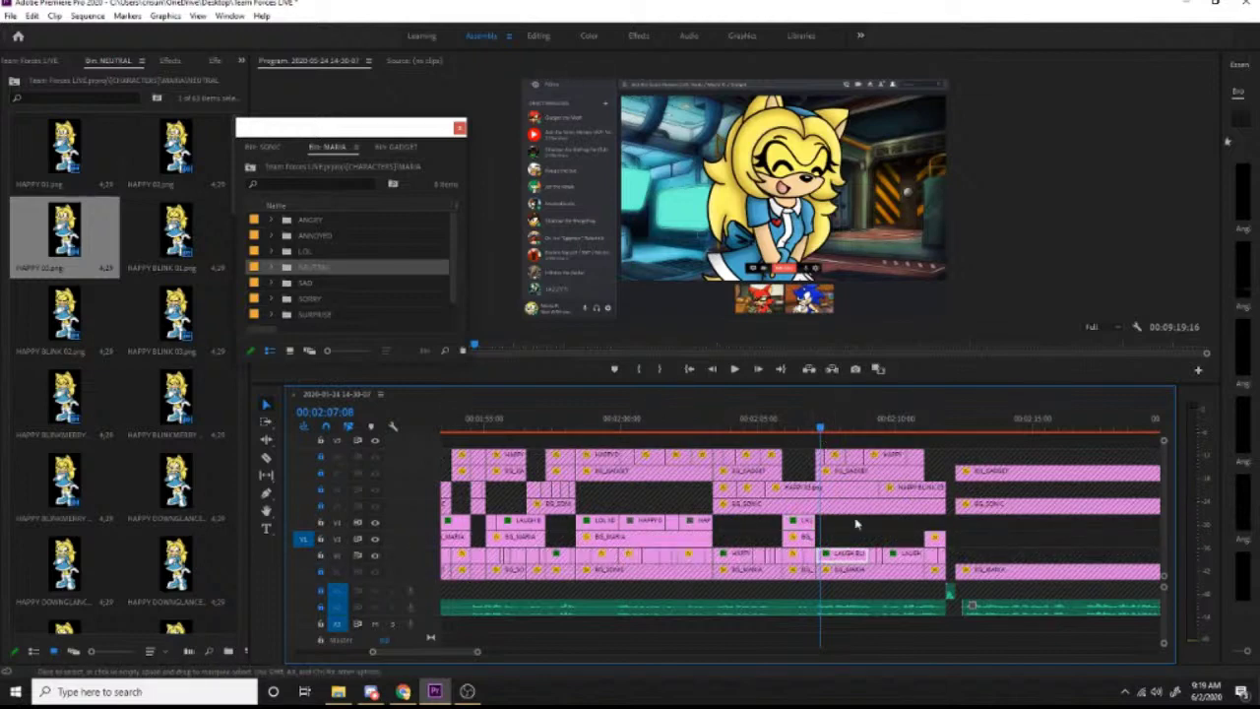
left_click_drag(828, 429, 844, 464)
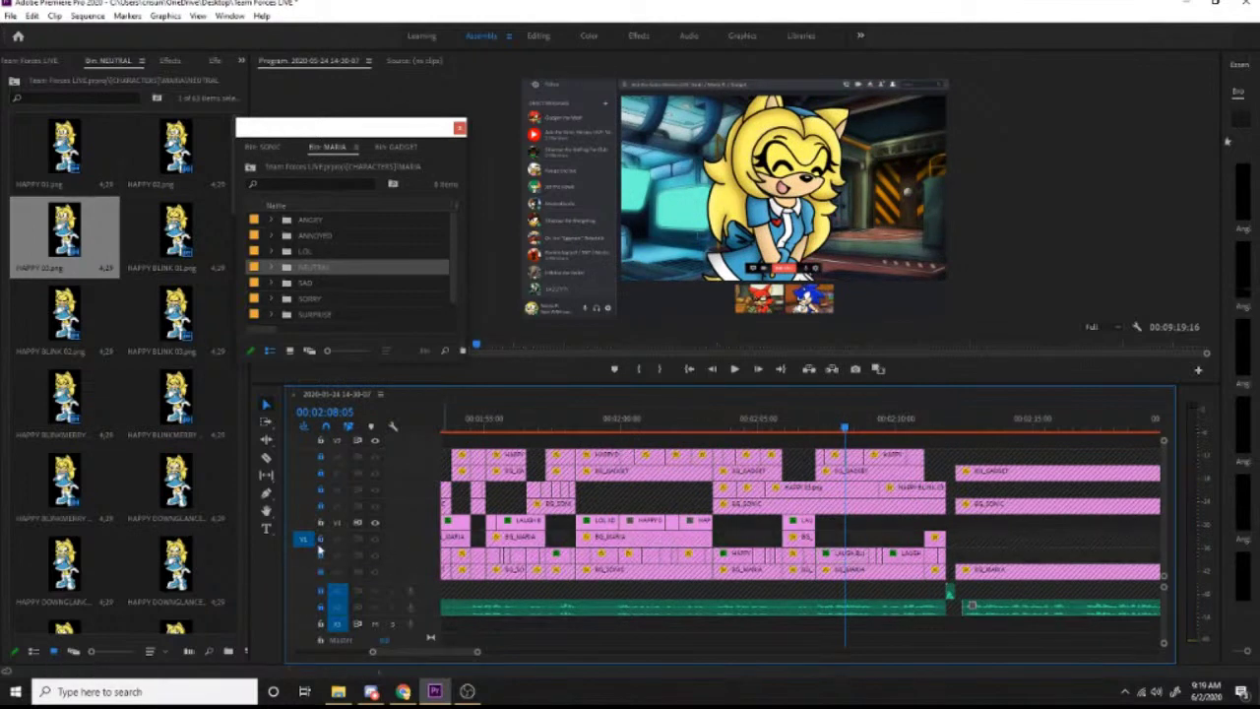
key("ctrl+v")
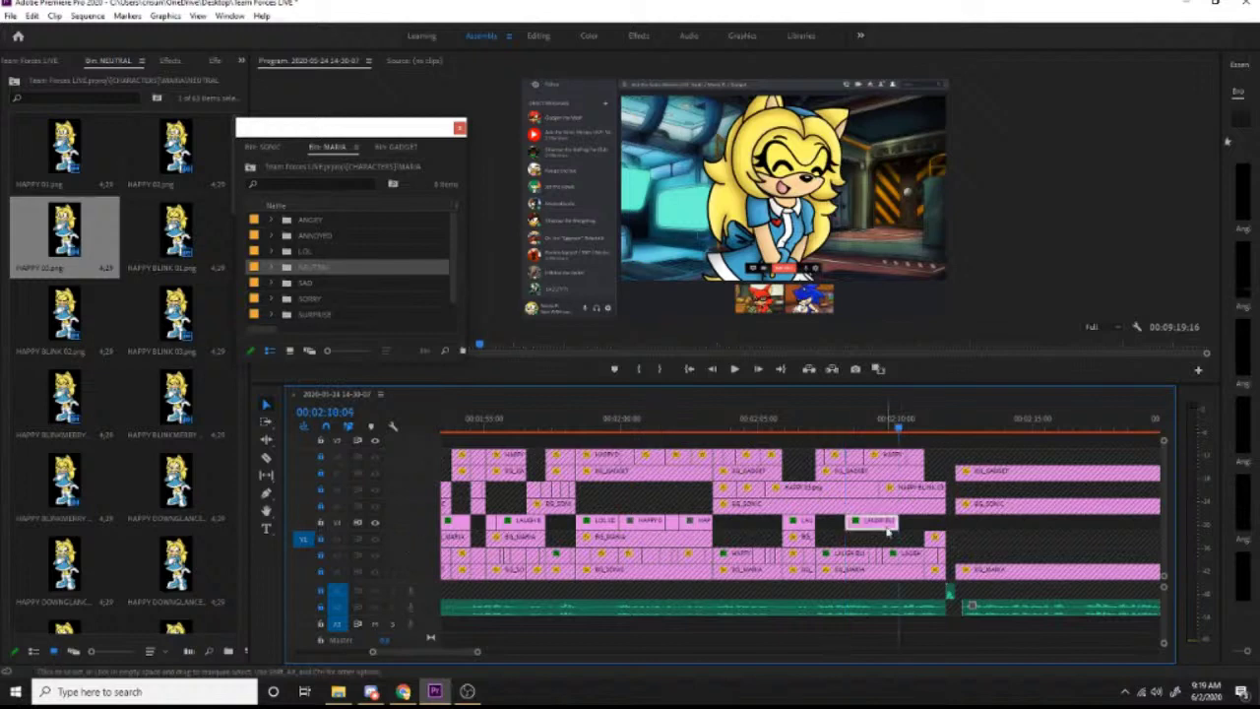
left_click_drag(910, 529, 960, 521)
key("space")
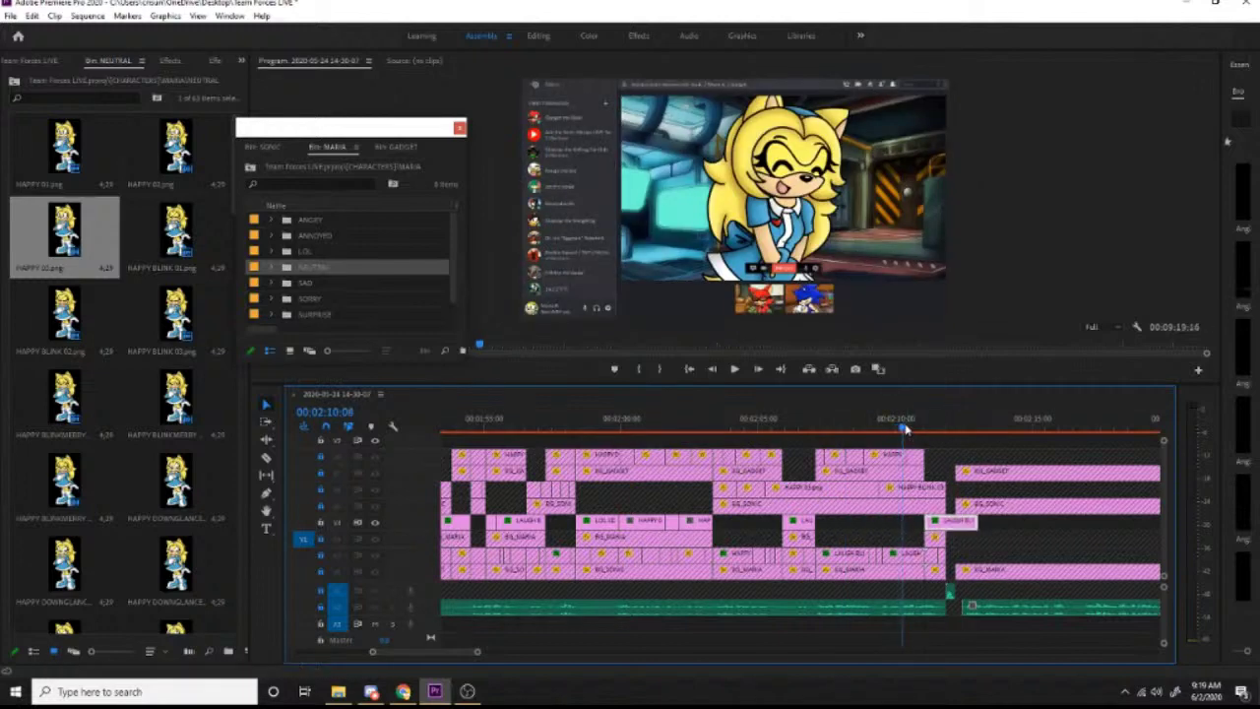
key("space")
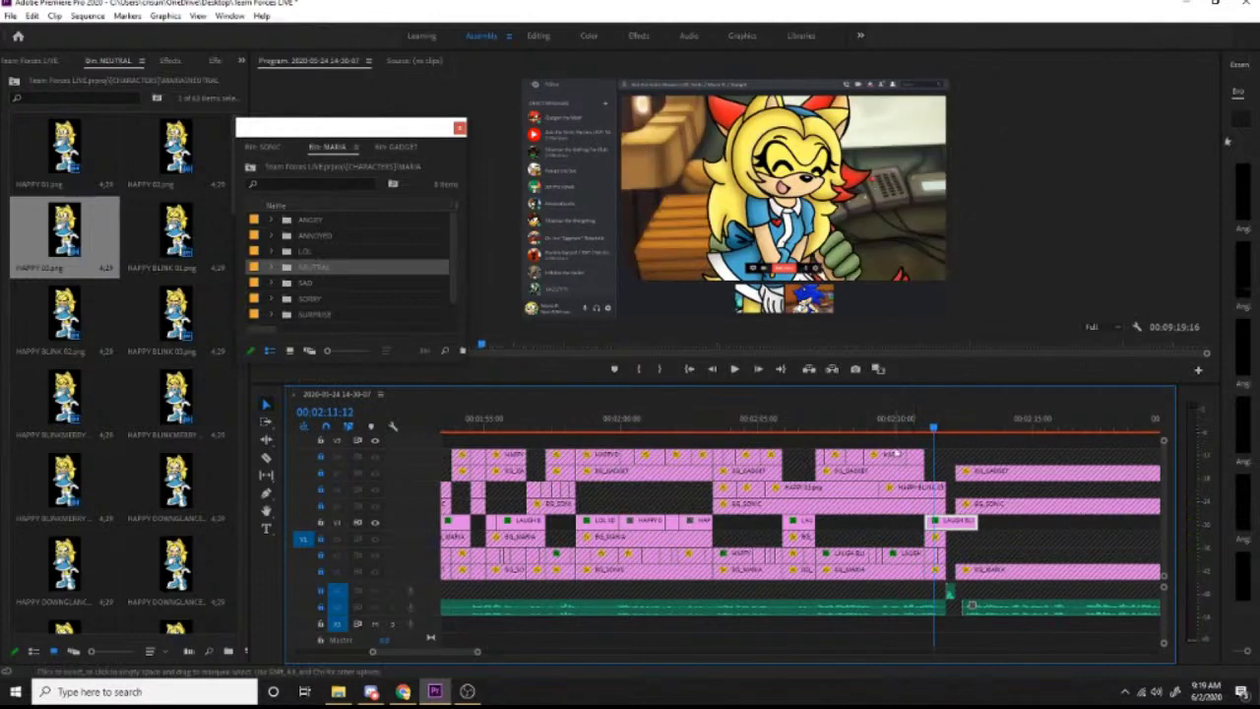
Step: Review the laugh around 00:02:11 and shorten Maria's laugh blink pose on her preview track to end near 00:02:11:11
key("Left")
key("Left")
left_click_drag(910, 433, 778, 431)
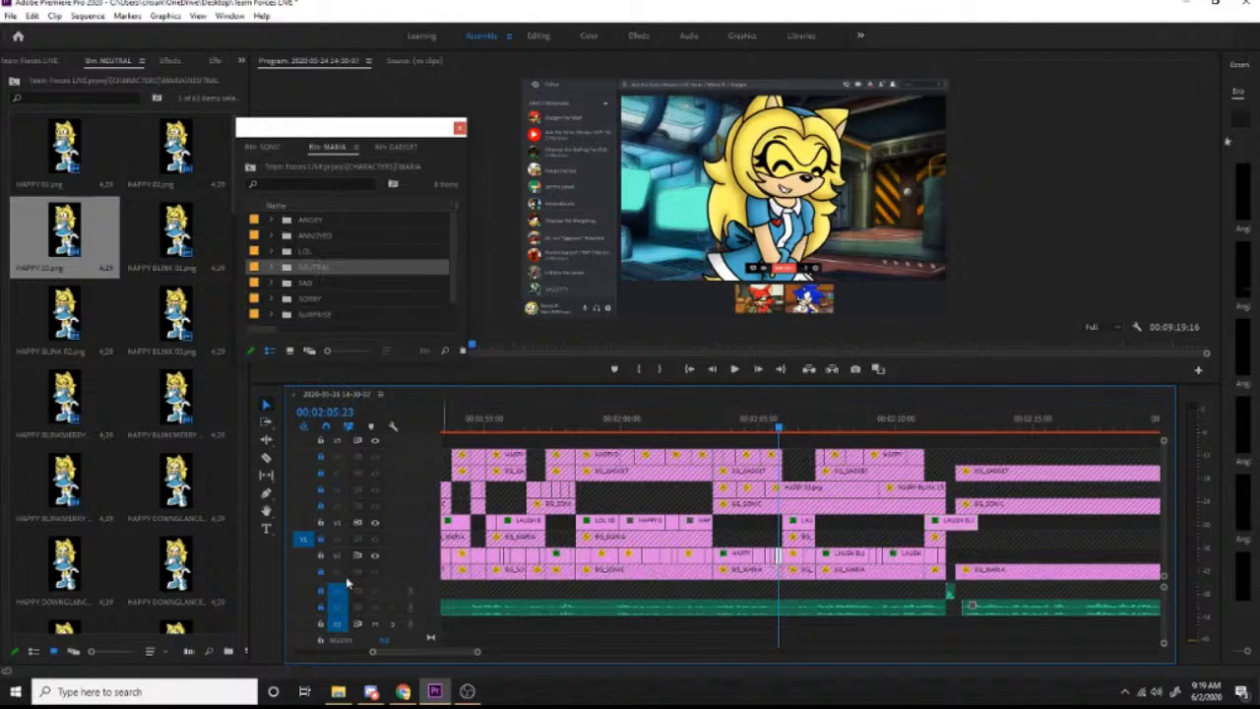
left_click(929, 427)
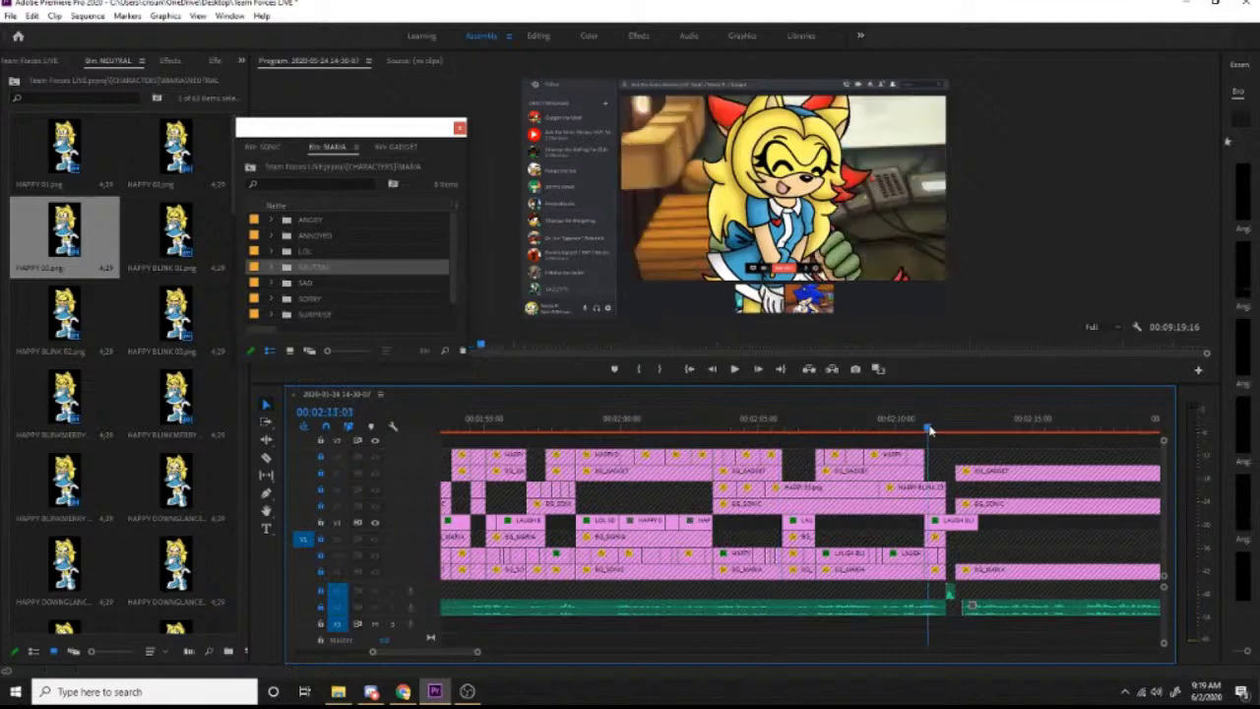
key("space")
key("space")
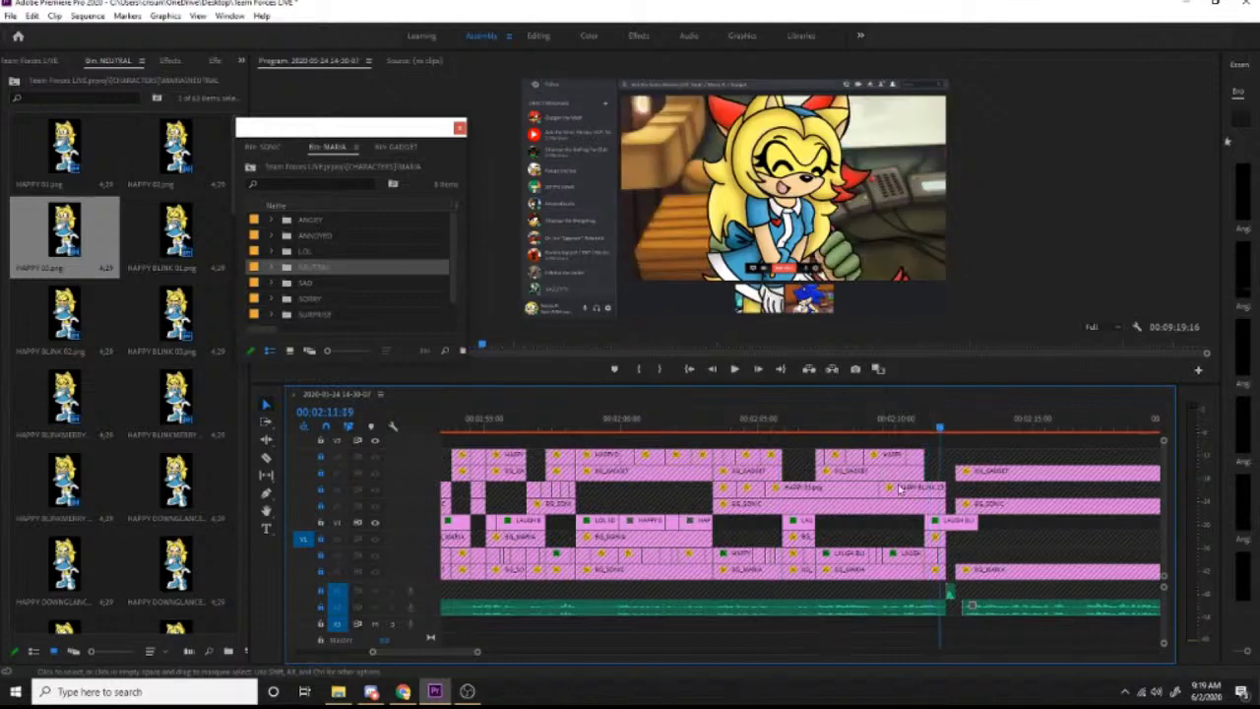
left_click_drag(975, 522, 951, 522)
left_click(925, 427)
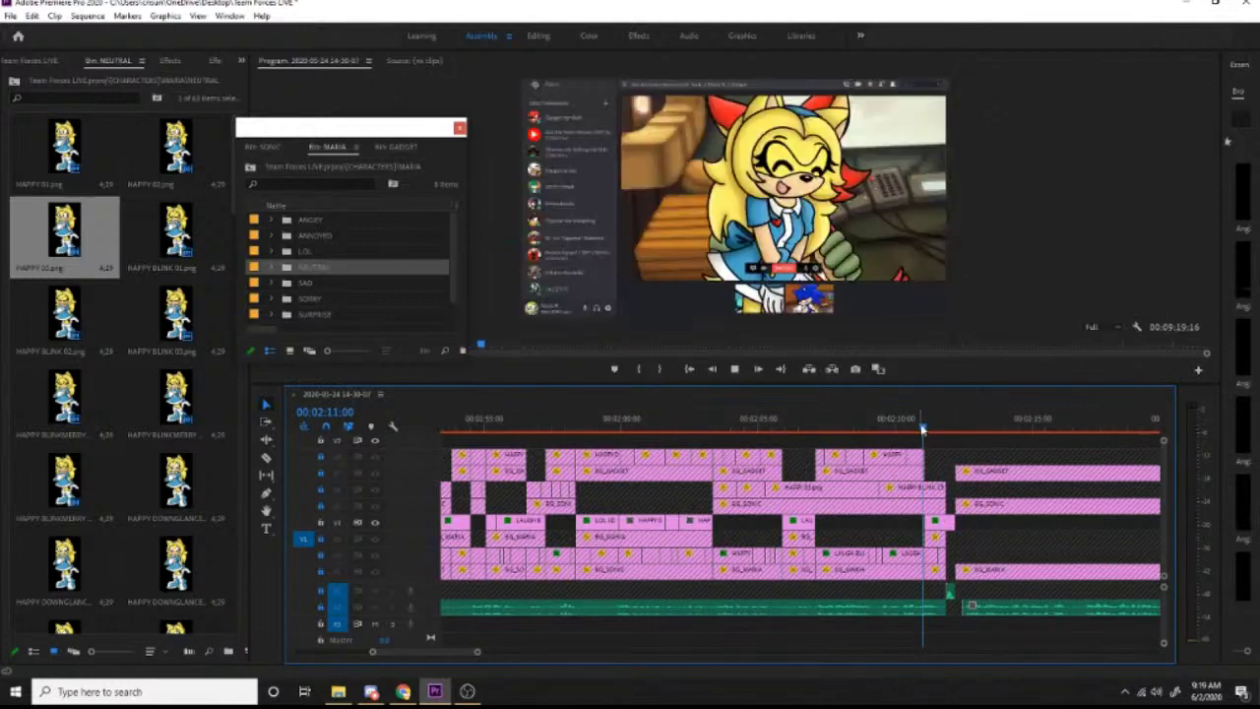
key("space")
key("space")
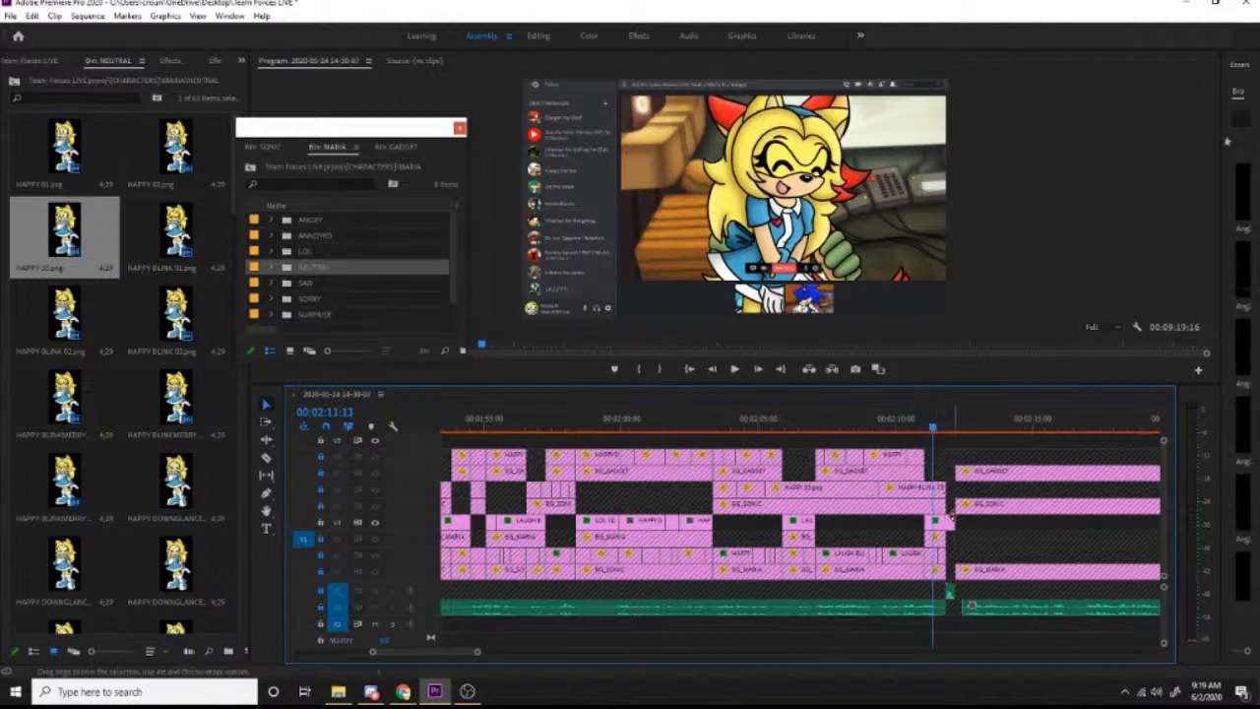
left_click_drag(950, 522, 933, 523)
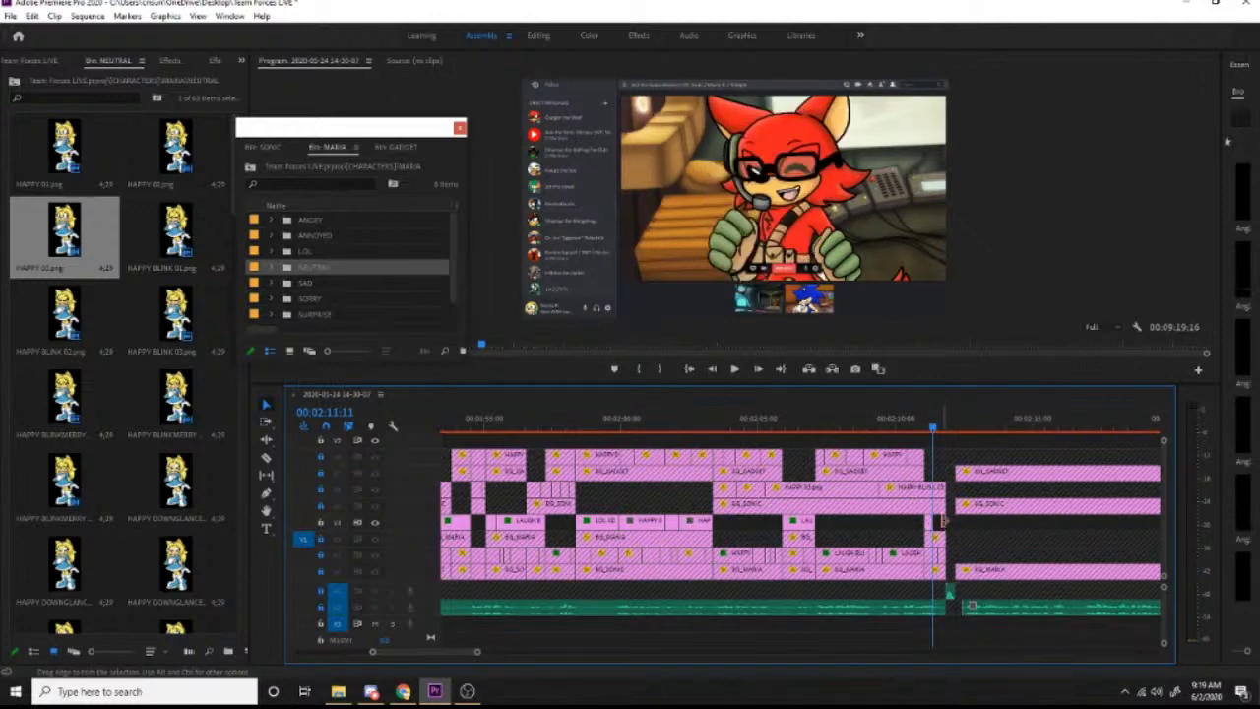
Step: Extend the second laugh blink pose on Maria's preview track to the end of her background clip, and play it back
key("space")
key("space")
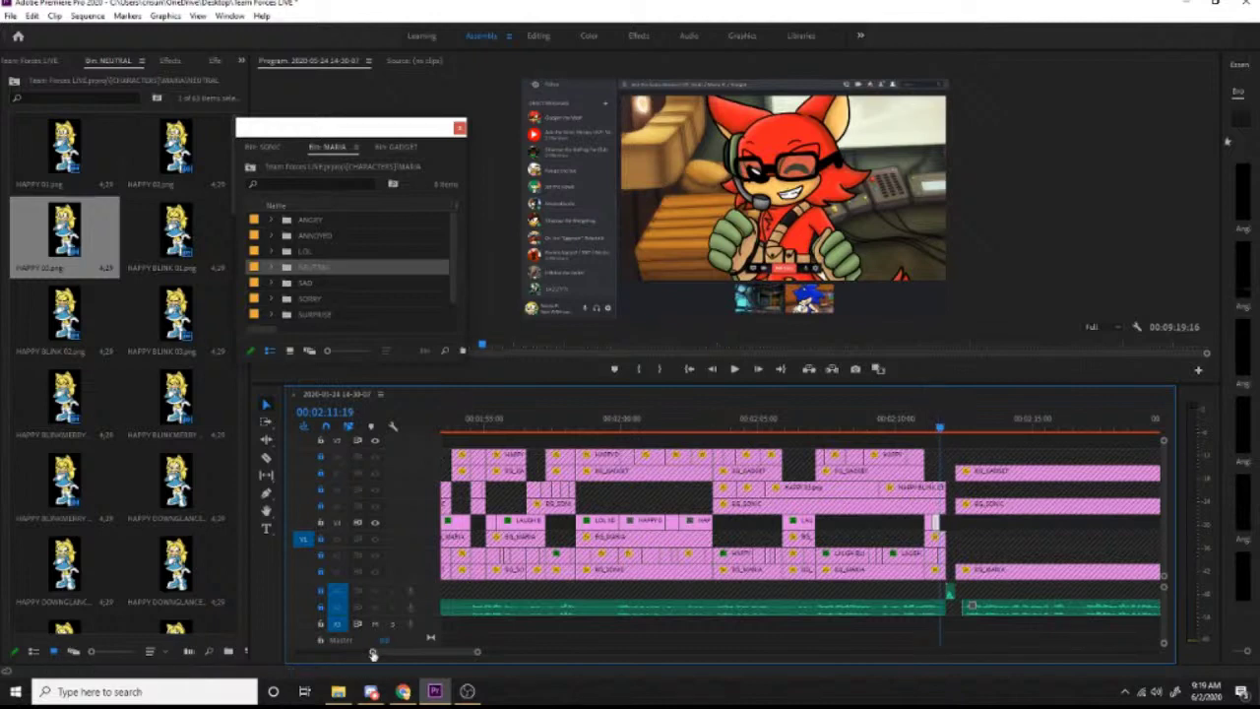
scroll(374, 652, "up", 3)
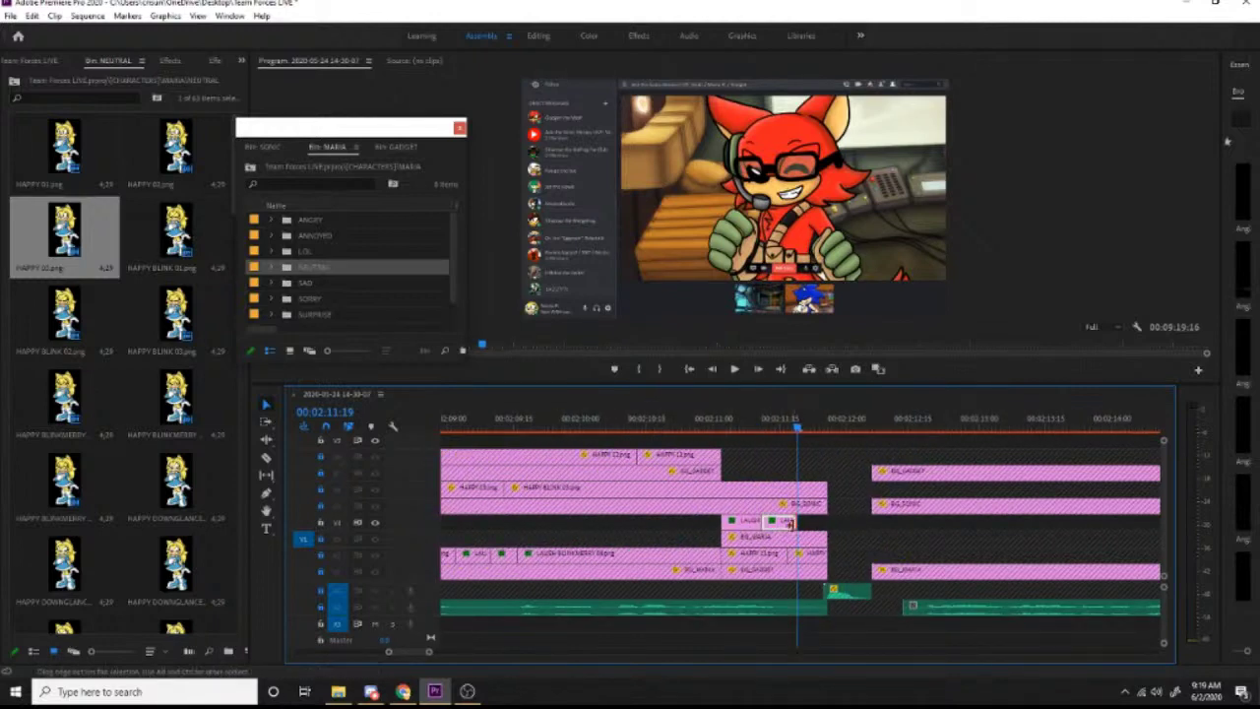
left_click_drag(795, 521, 827, 520)
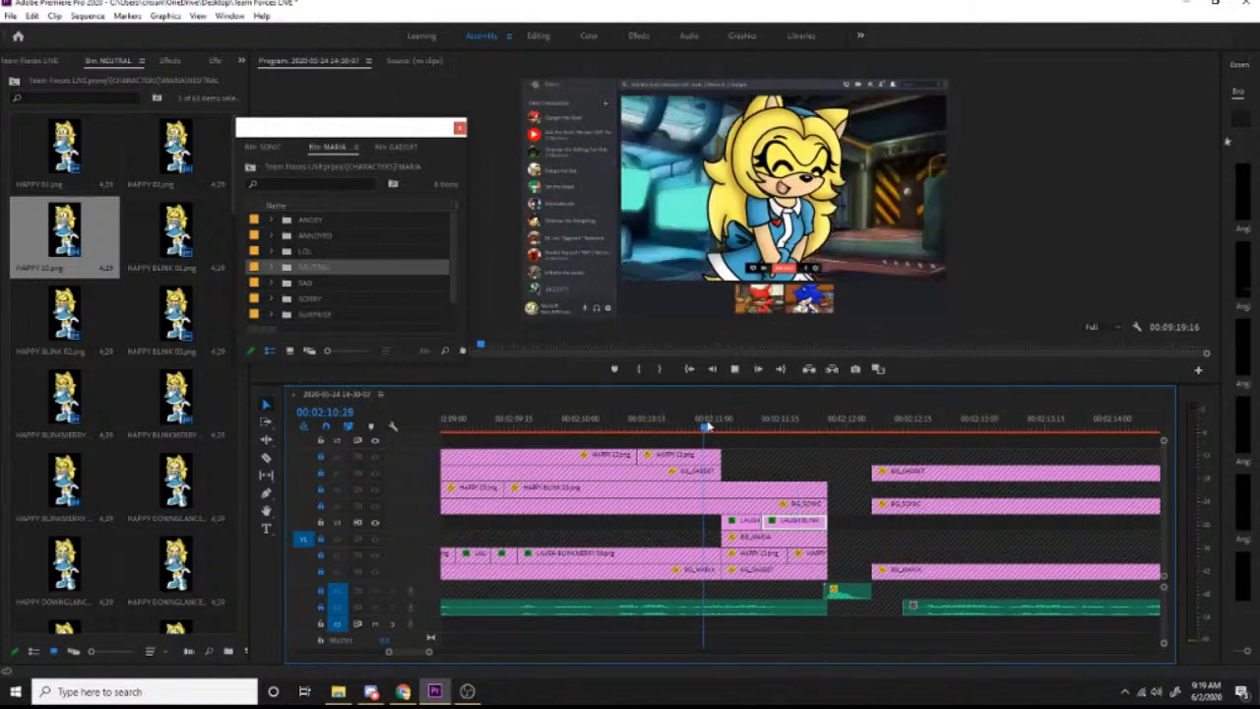
key("space")
key("space")
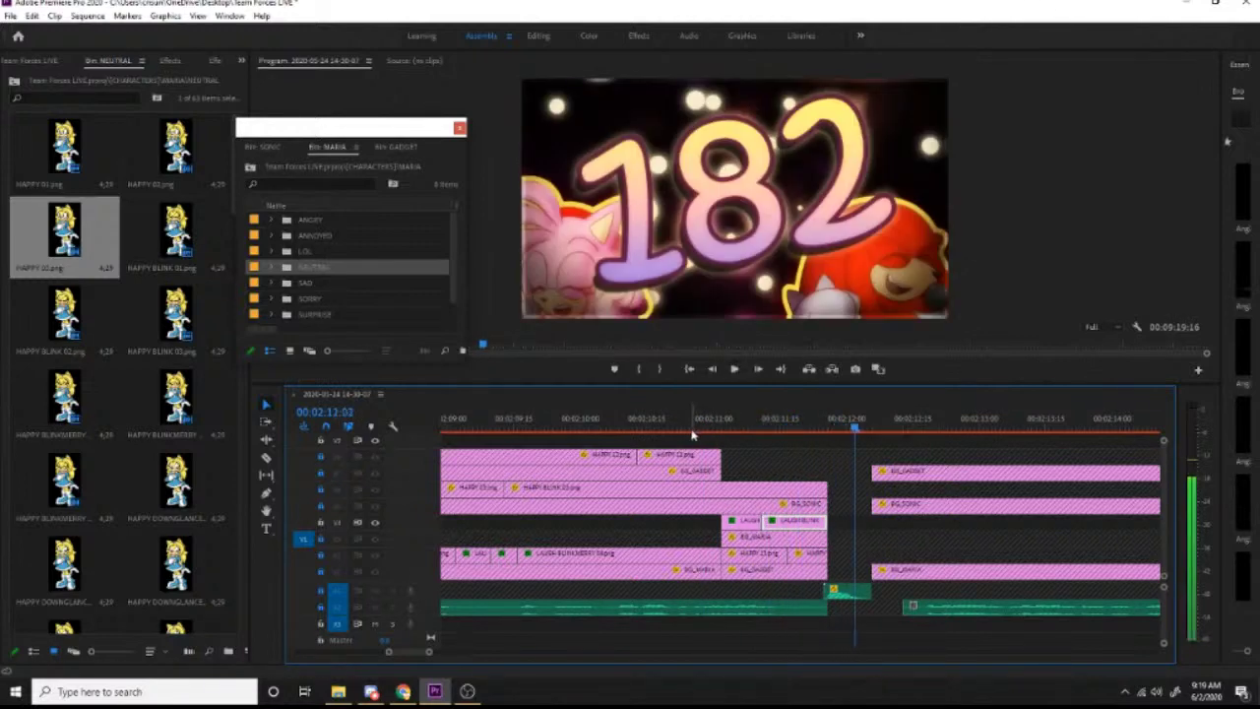
Step: Copy Maria's correctly sized preview pose near 00:01:50:20 and inspect the size of her later preview poses up to 00:01:58:13
scroll(375, 653, "down", 2)
scroll(376, 652, "down", 5)
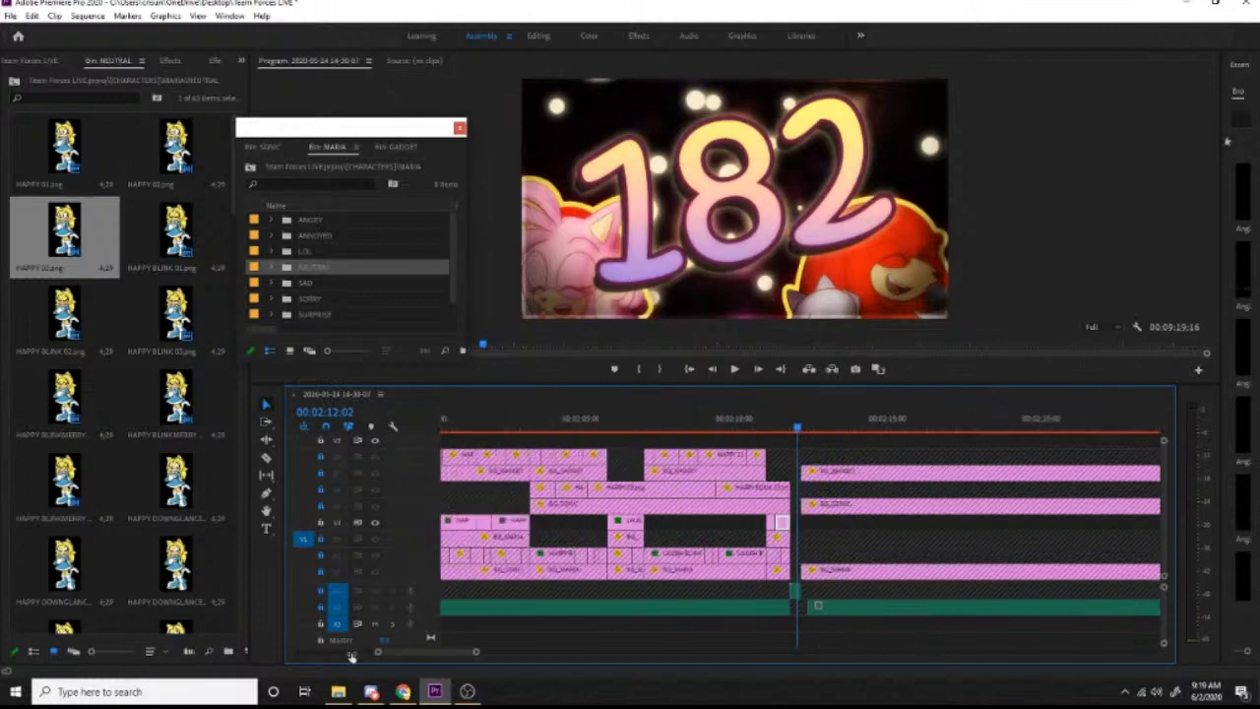
left_click(501, 417)
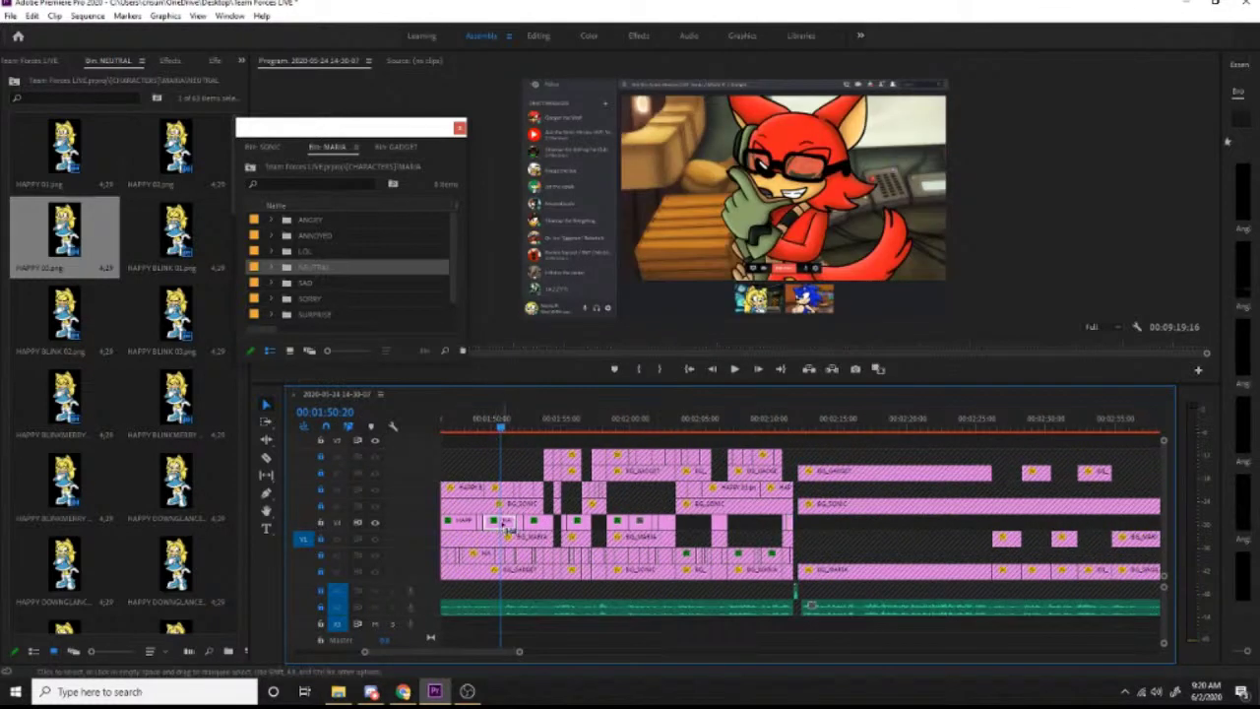
left_click_drag(815, 531, 567, 500)
left_click_drag(543, 425, 561, 438)
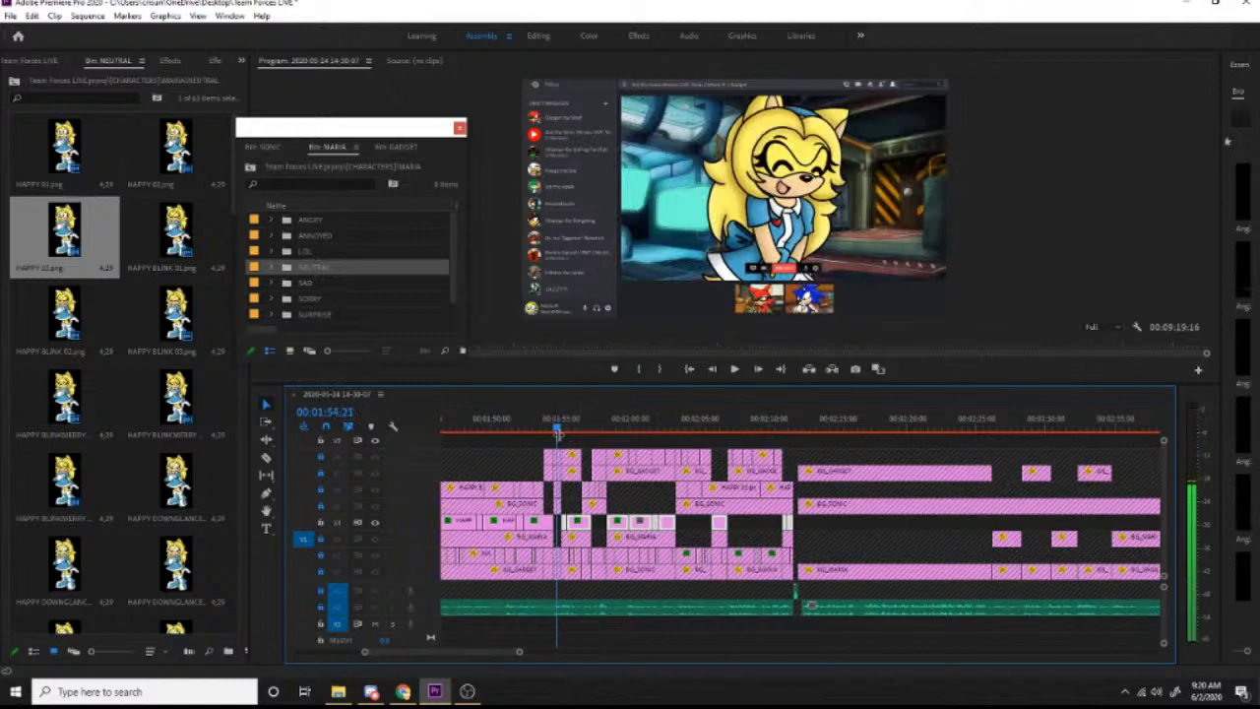
left_click_drag(564, 440, 608, 440)
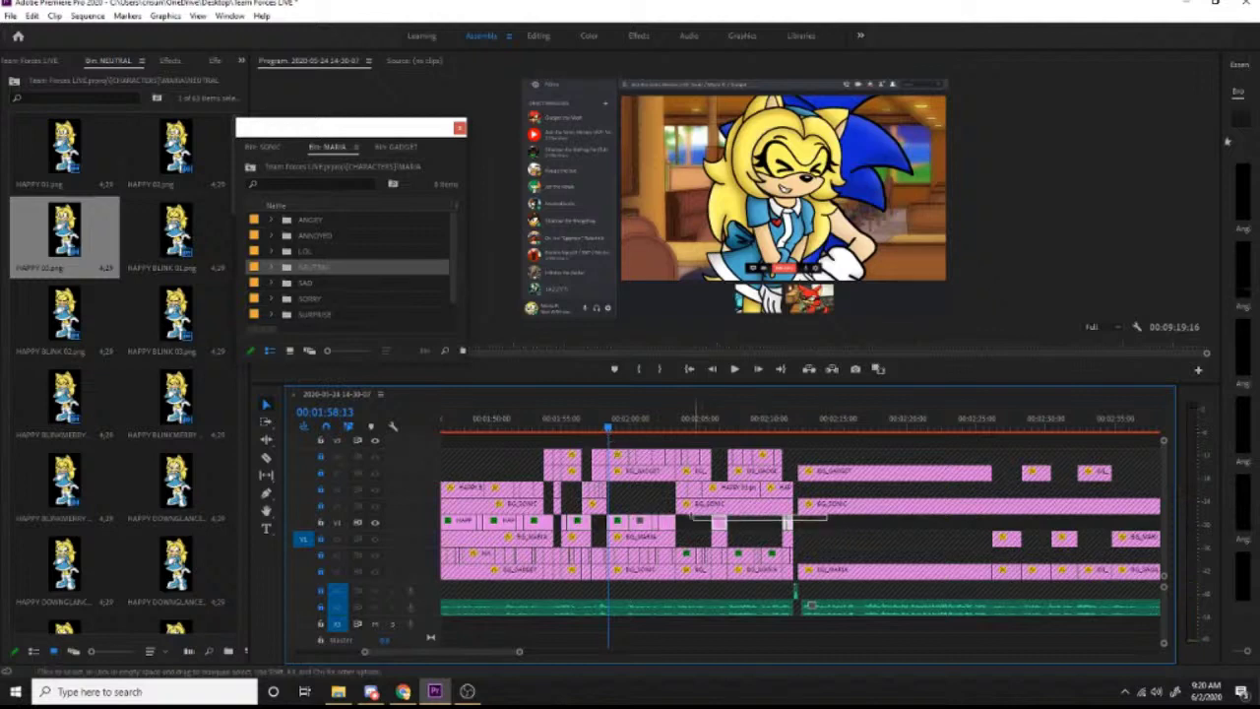
Step: Remove the attributes of Maria's preview poses from 00:01:58:13 onward and paste the small preview pose's attributes onto them
right_click(643, 528)
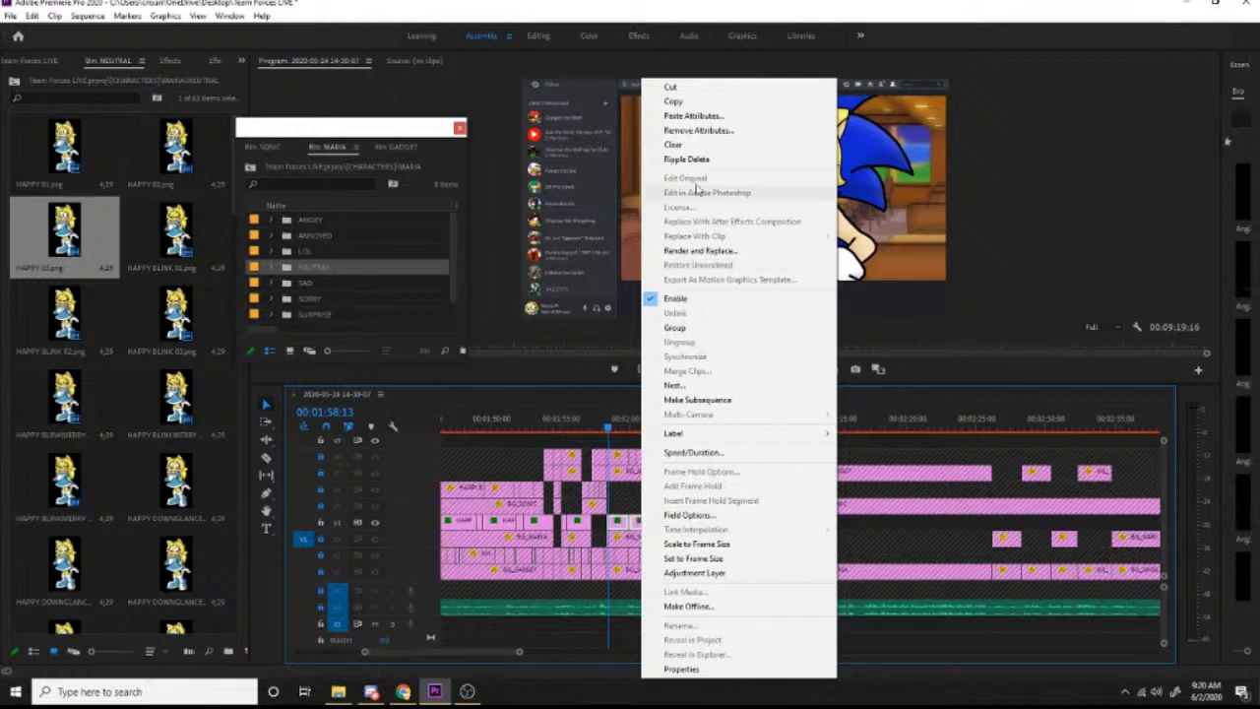
left_click(689, 149)
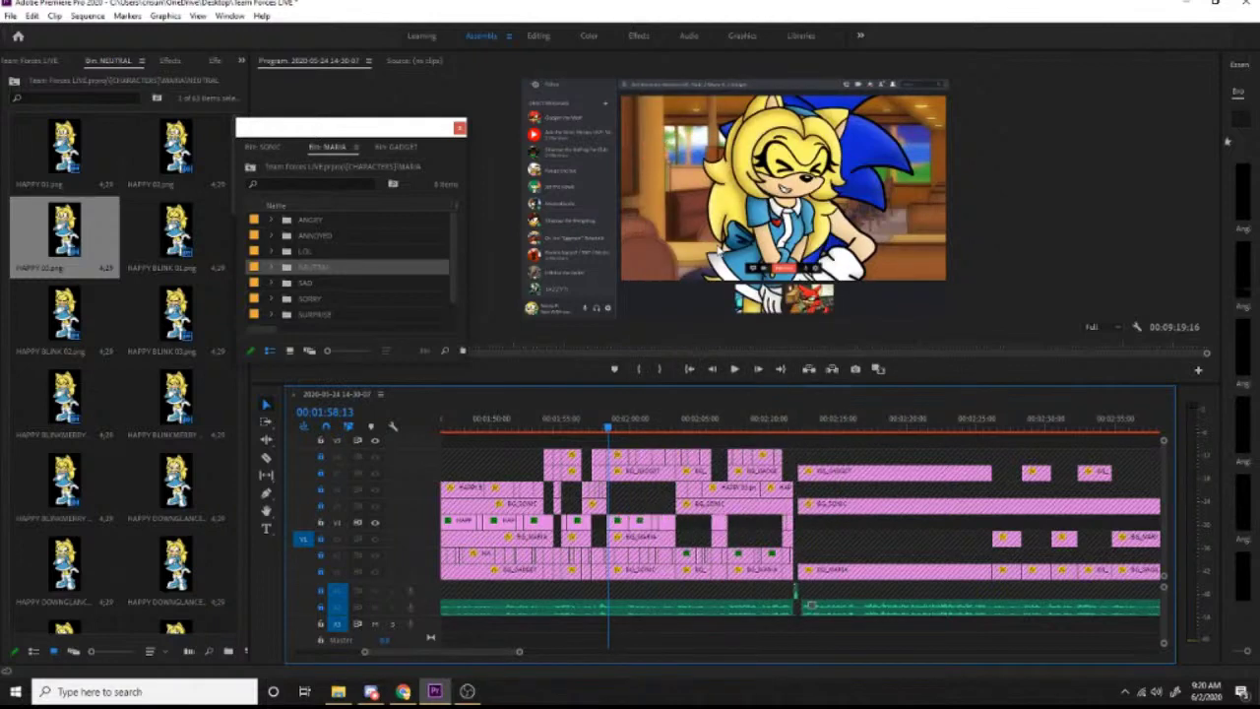
right_click(621, 527)
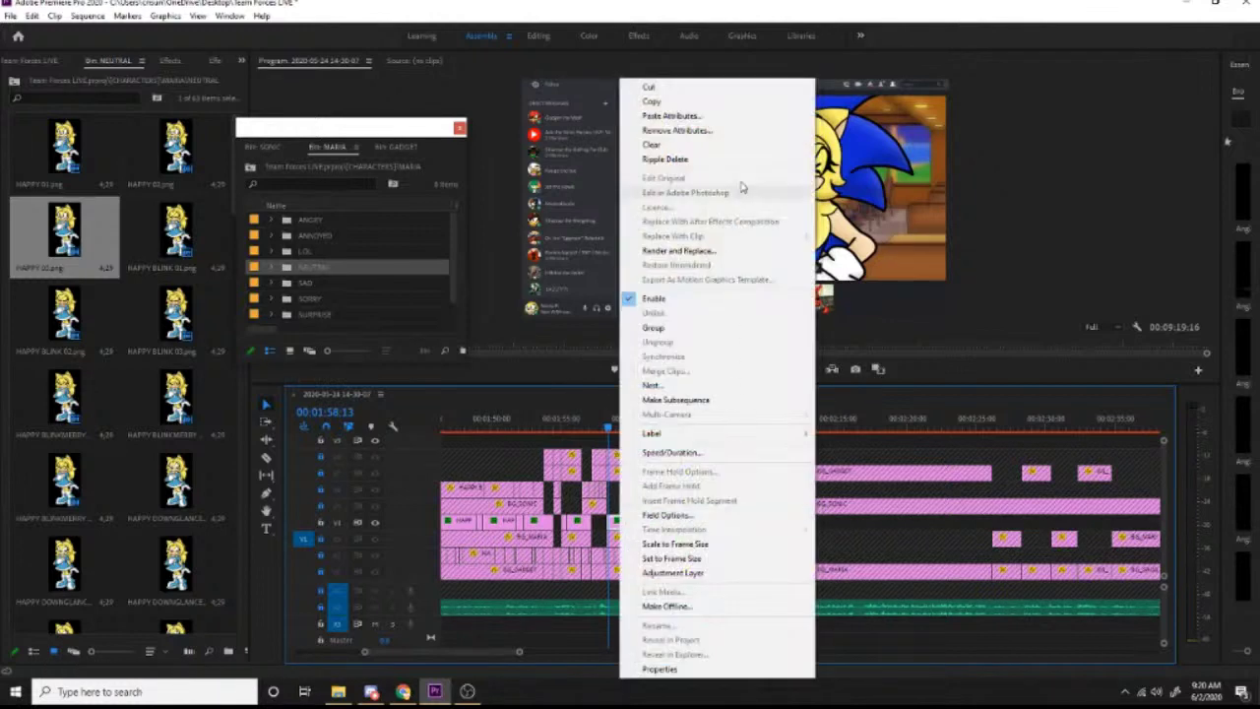
left_click(689, 130)
left_click(663, 512)
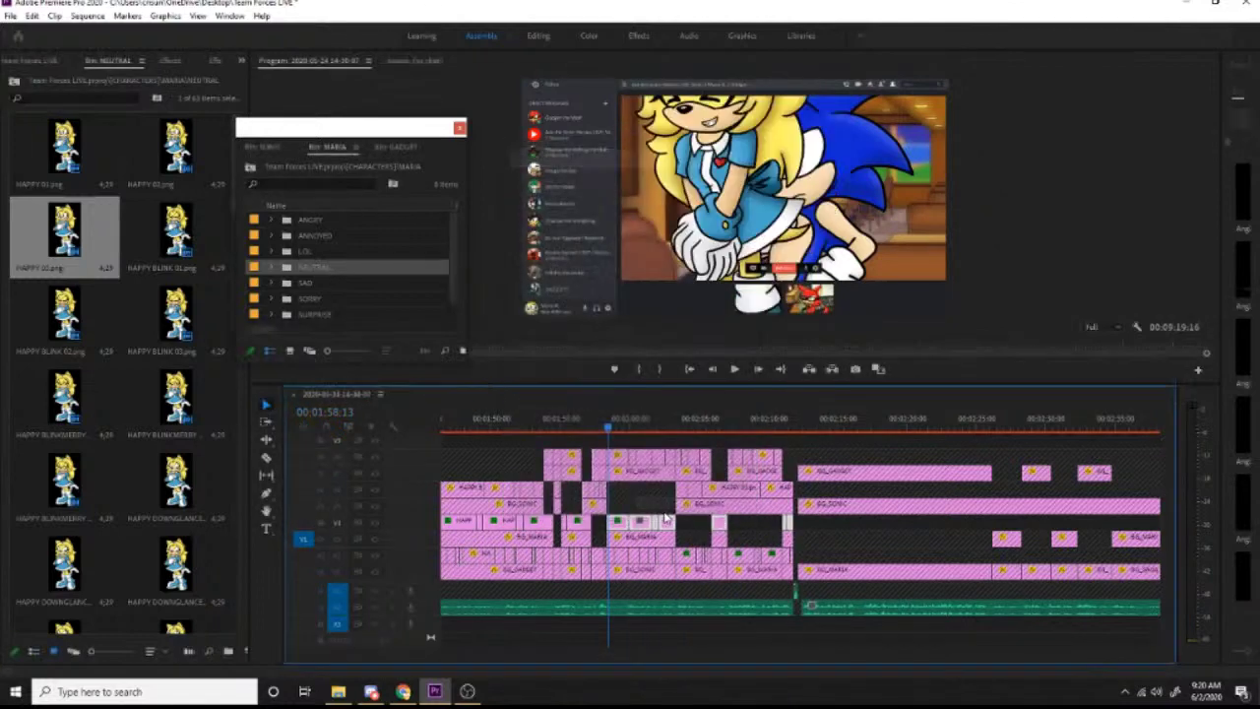
right_click(621, 523)
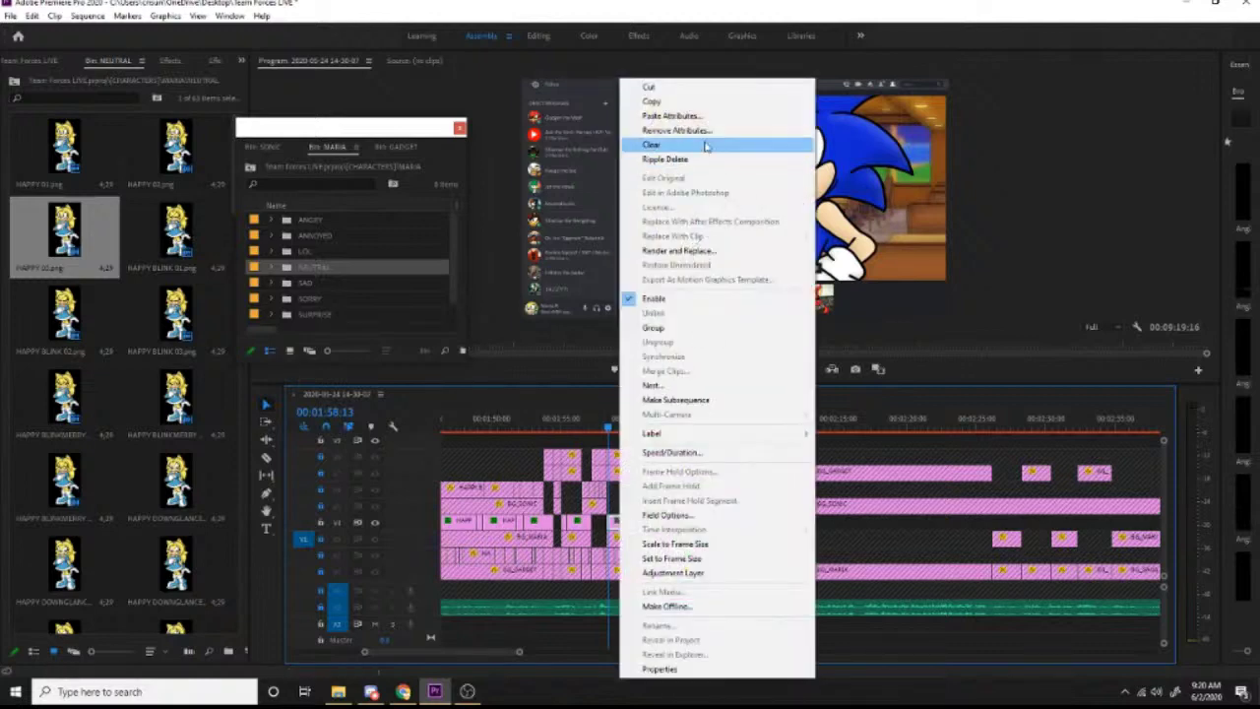
left_click(673, 116)
left_click(661, 560)
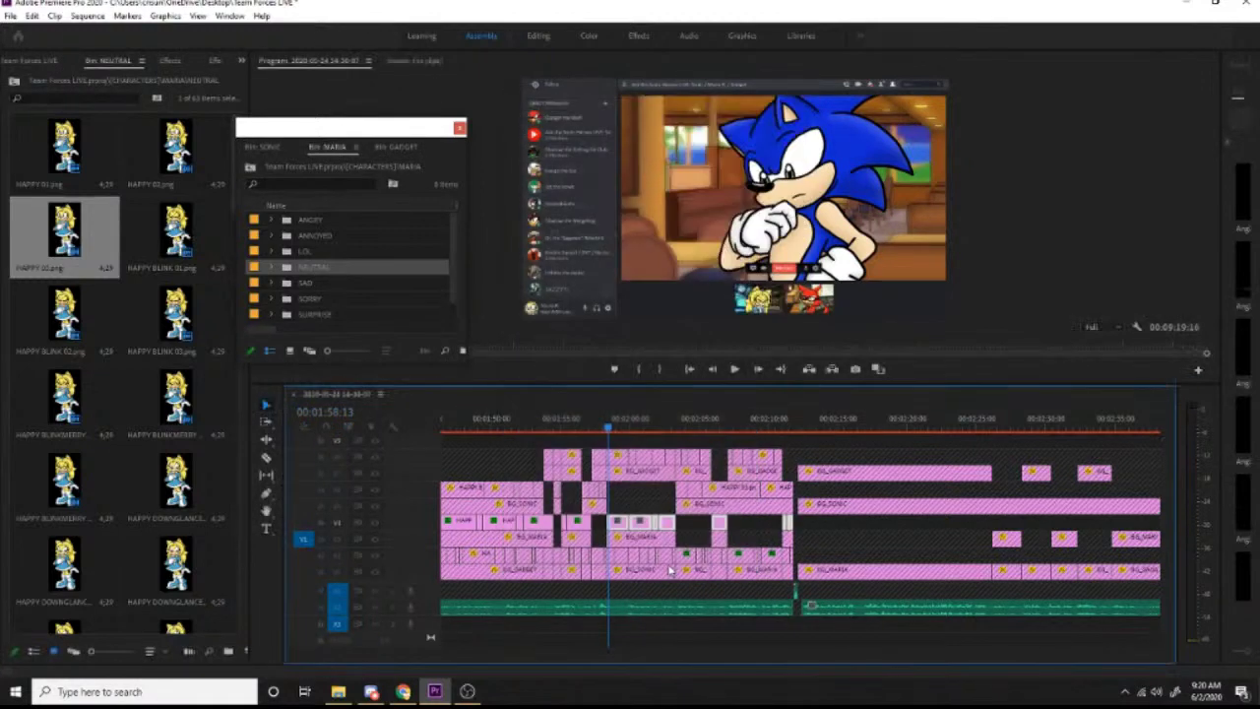
Step: Return to the start of the section near 00:01:33:06 and lock Maria's preview pose track
left_click(618, 426)
left_click_drag(618, 425, 534, 477)
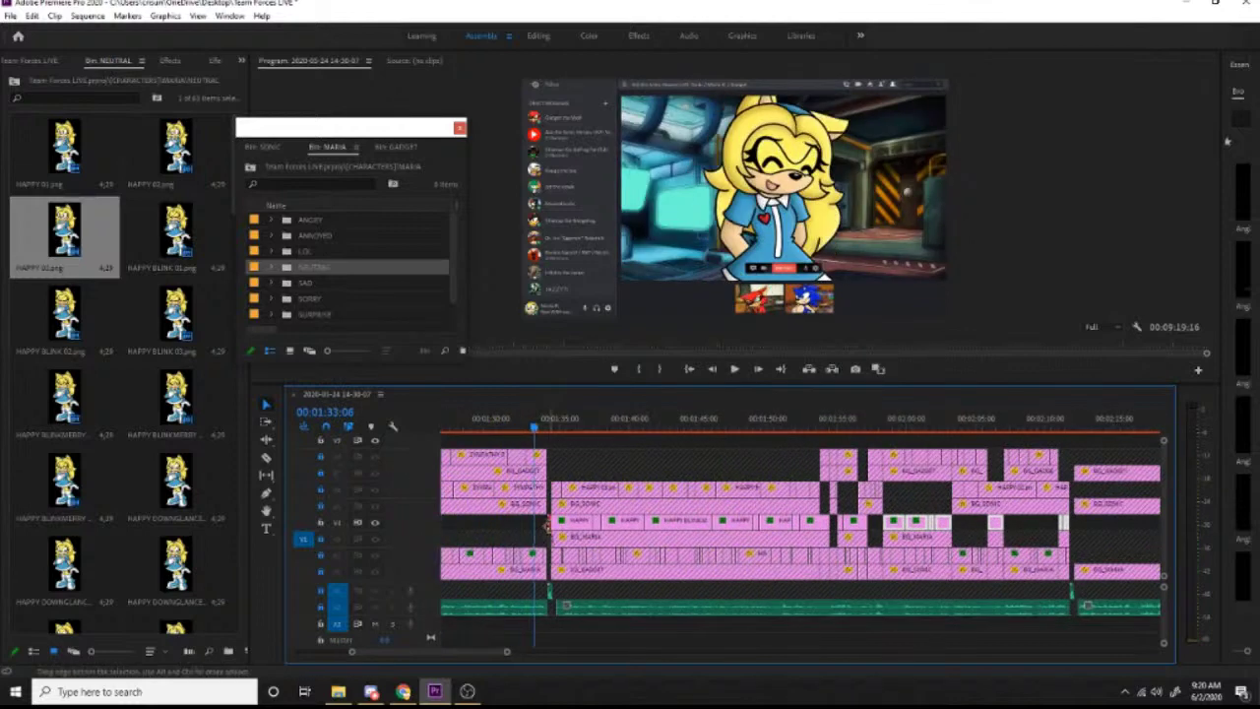
left_click_drag(548, 527, 550, 526)
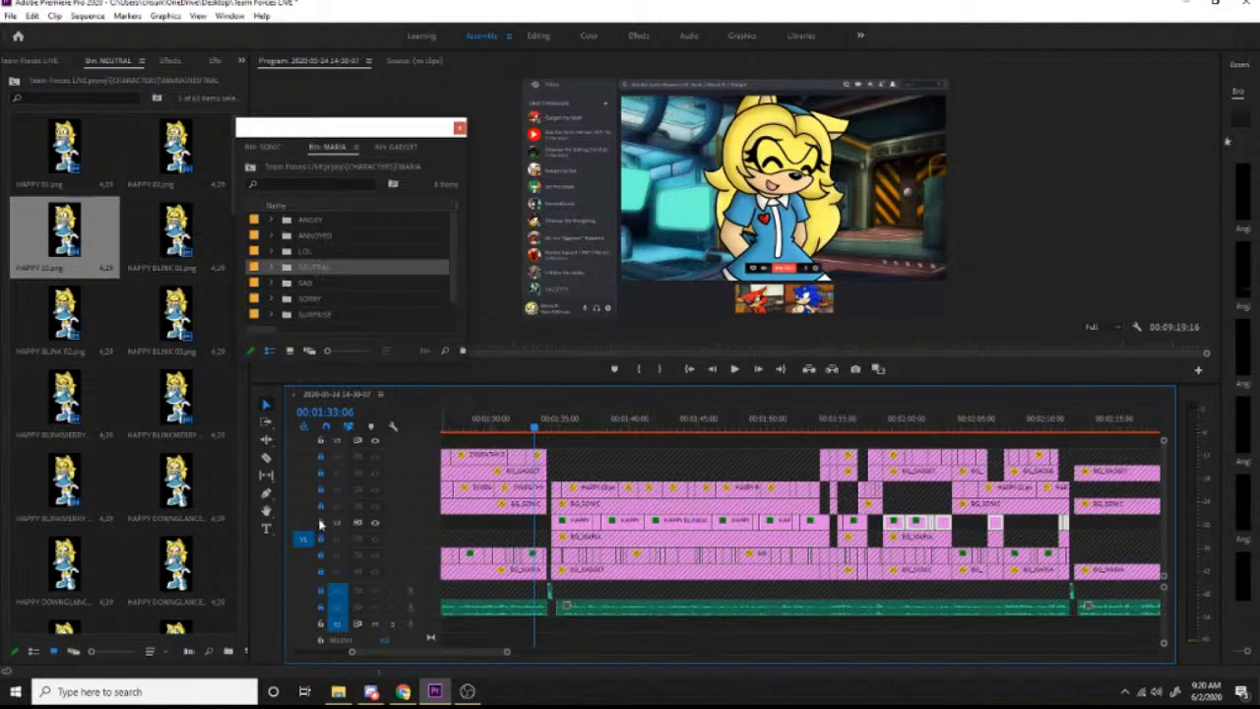
left_click(320, 523)
Step: Play the animated section from 00:01:34:10 past 00:02:12 to check all poses, enlarging the program preview
left_click_drag(545, 425, 552, 423)
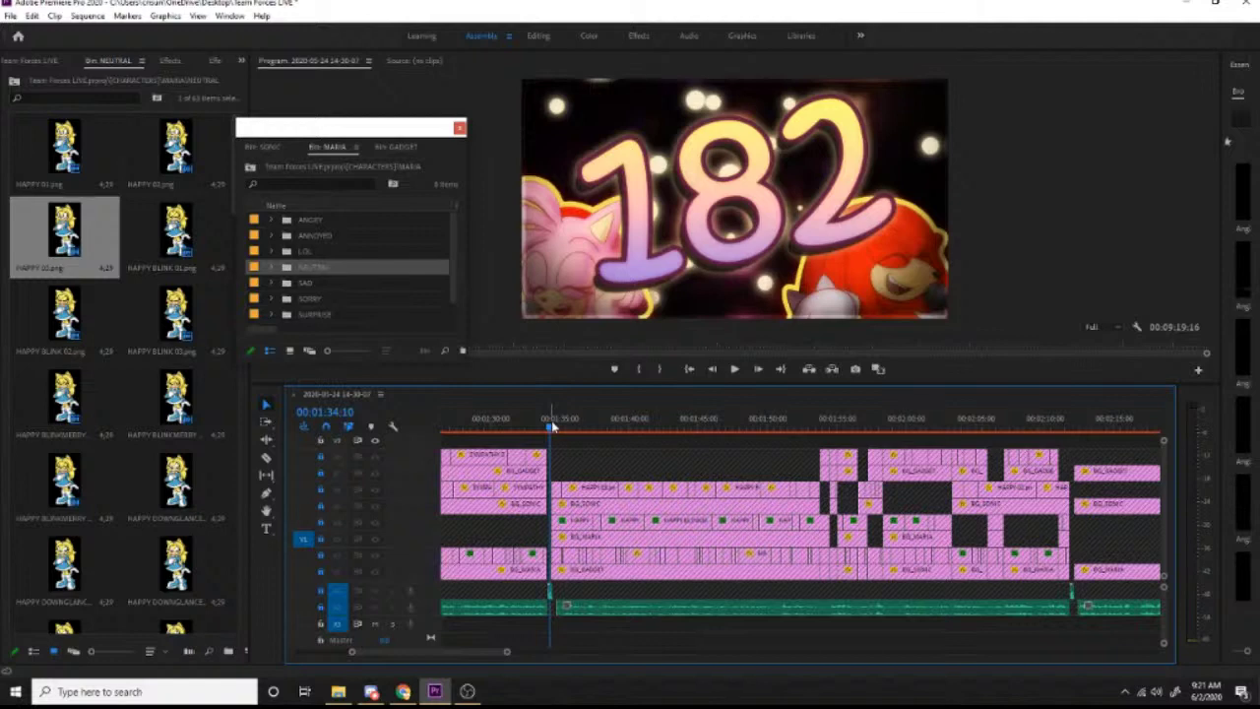
key("space")
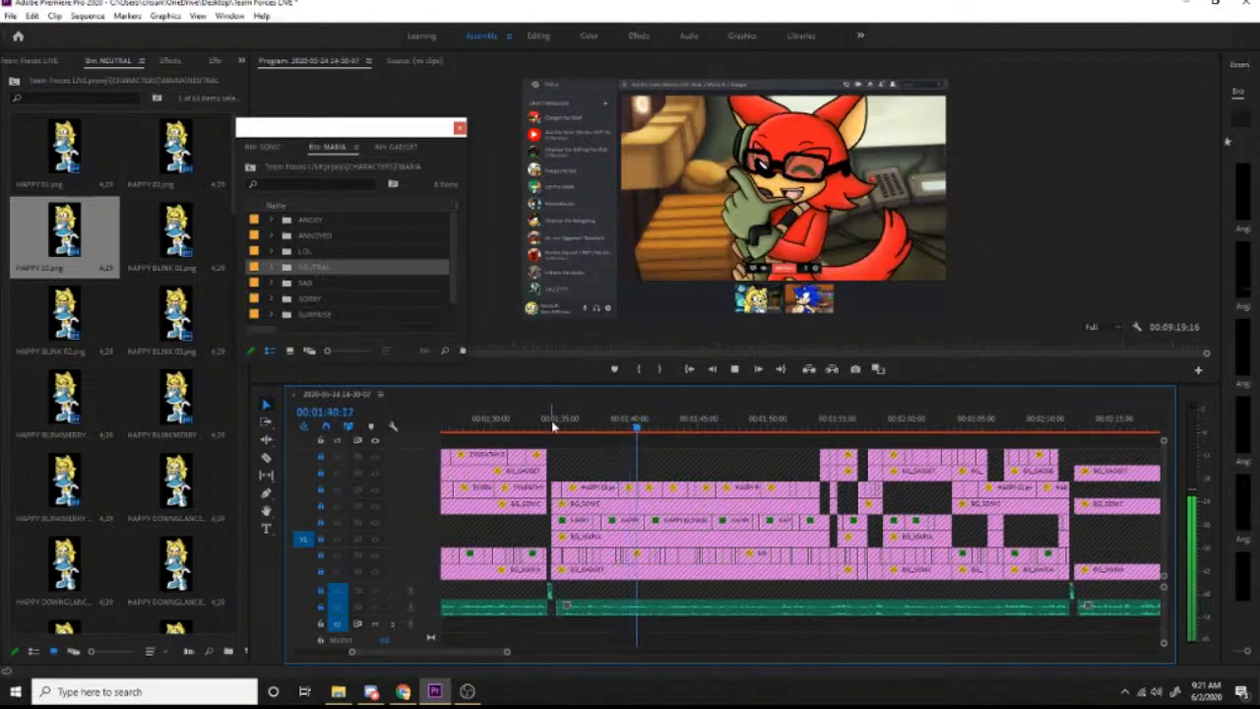
left_click_drag(655, 384, 660, 480)
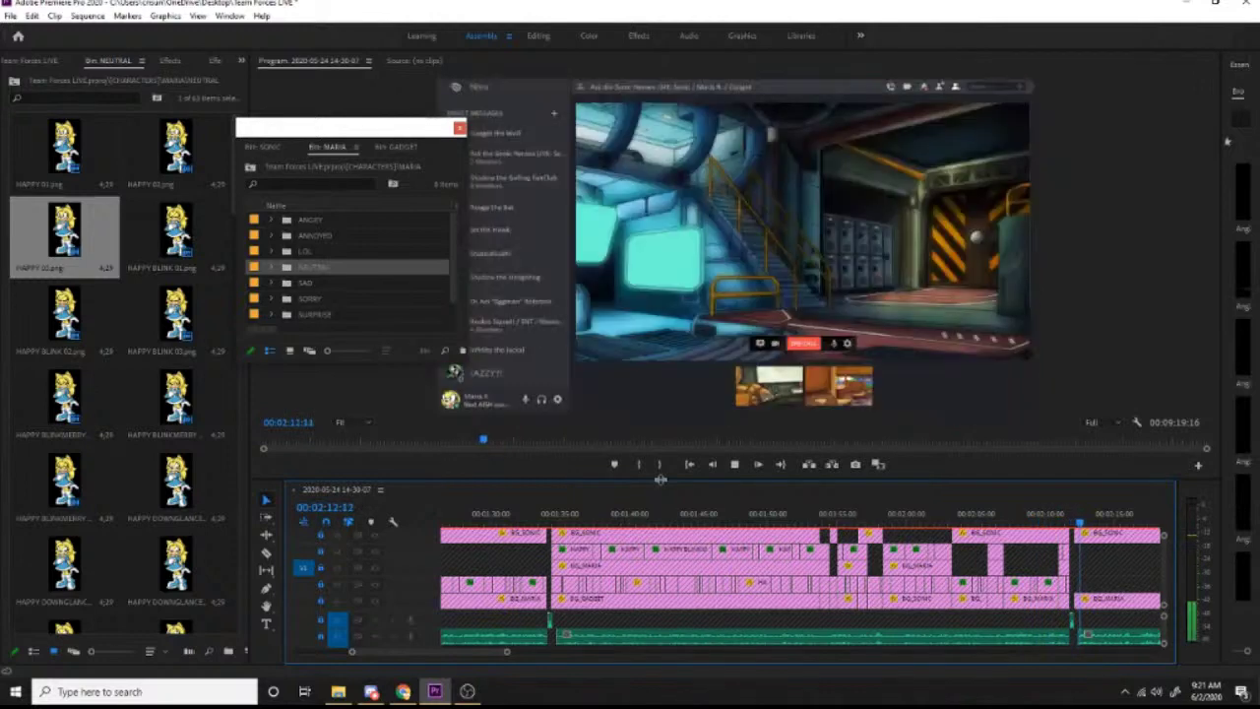
key("space")
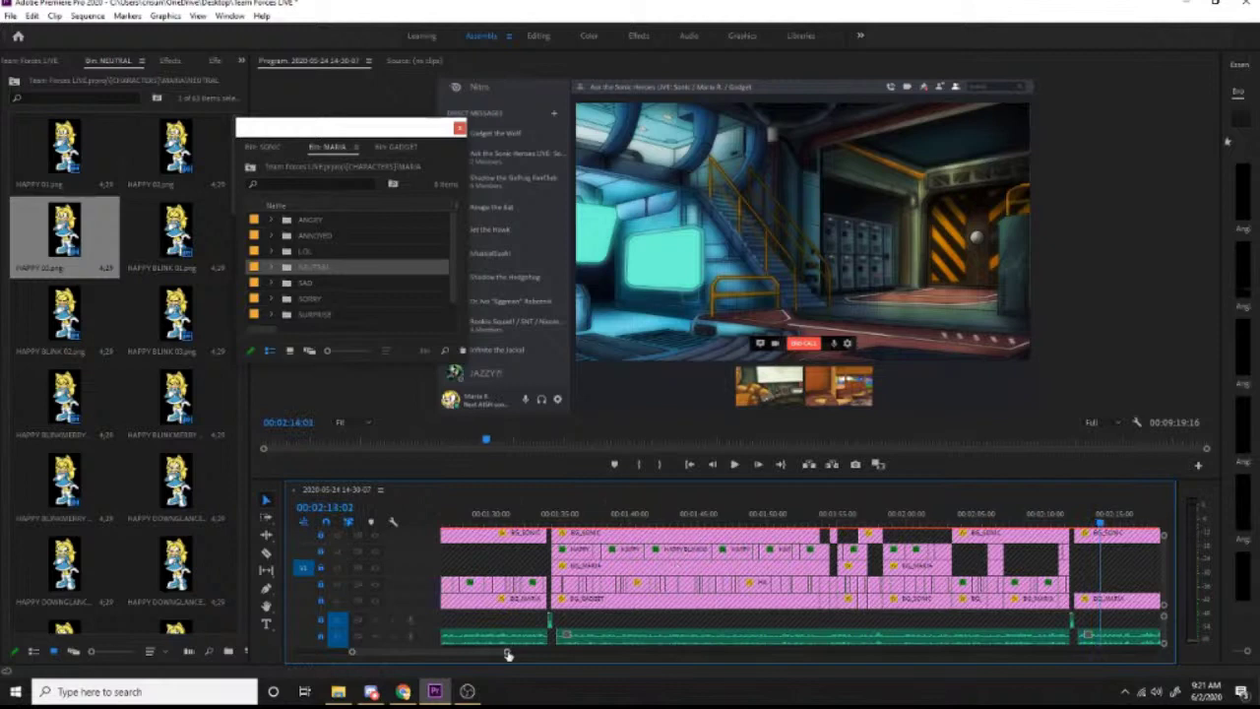
Step: Look over the section between 00:01:34:15 and 00:02:11:13 within the whole sequence, and save the project
left_click_drag(506, 651, 700, 651)
left_click(674, 518)
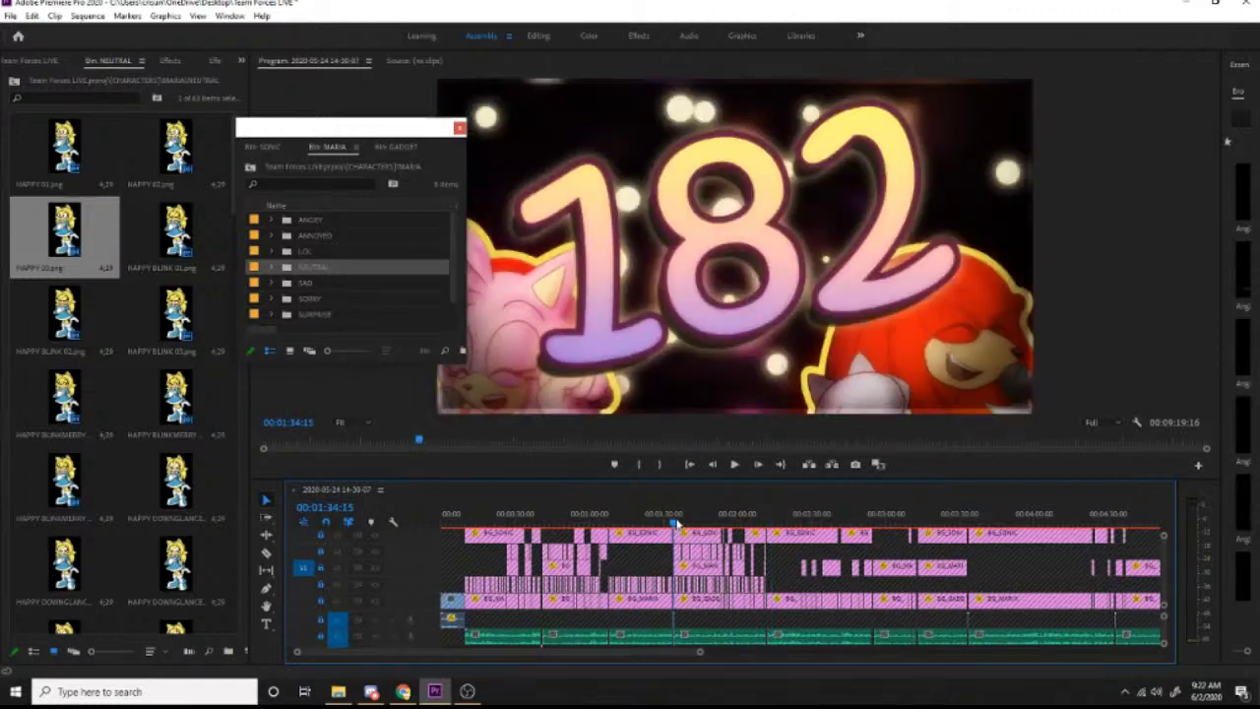
left_click(765, 521)
left_click(766, 522)
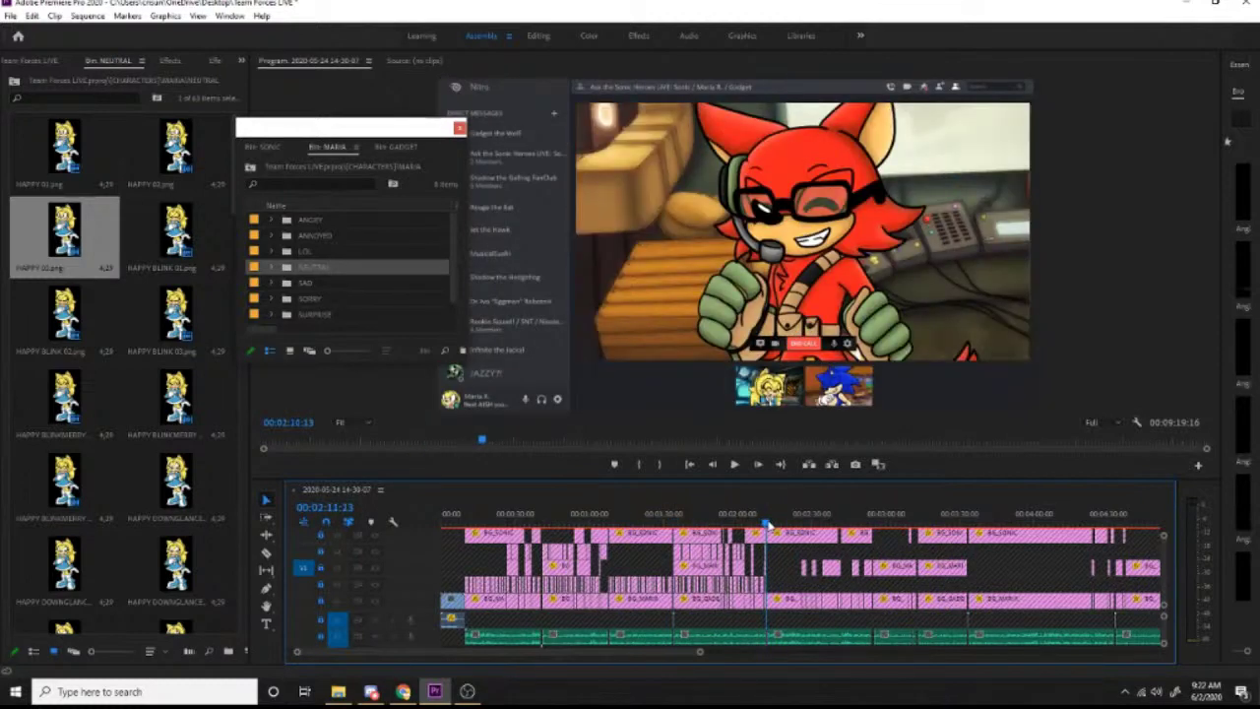
left_click_drag(767, 523, 721, 533)
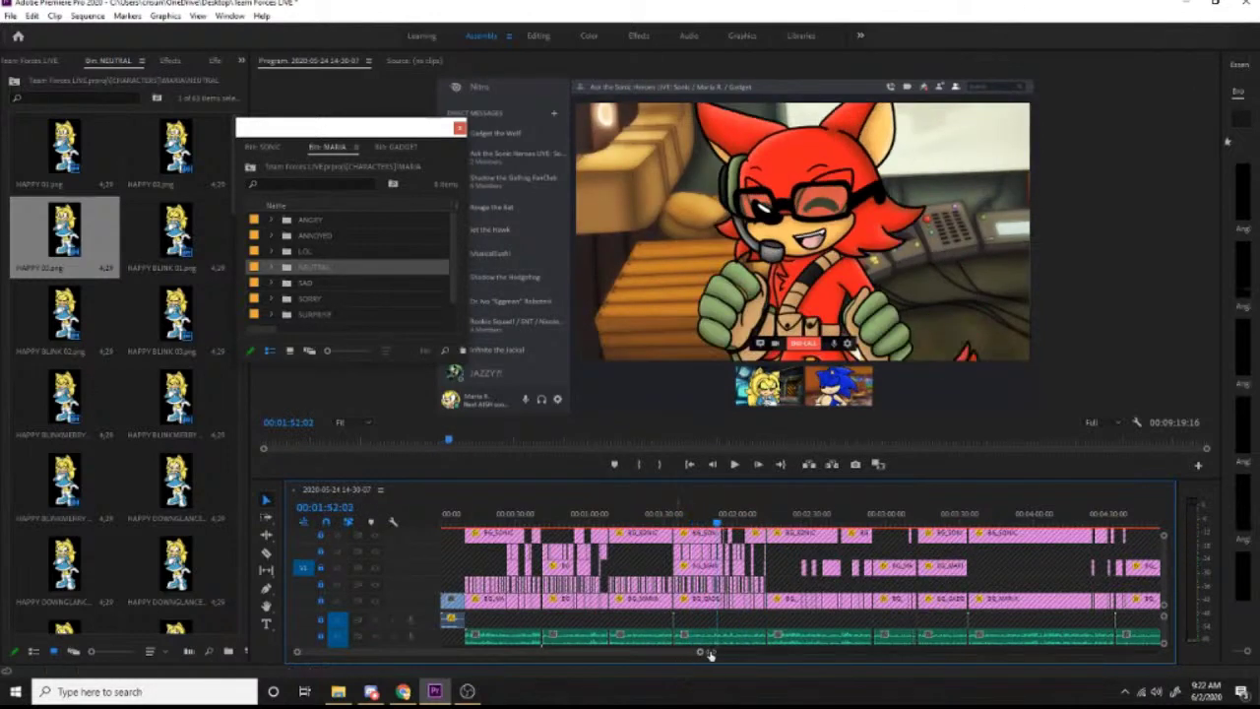
left_click_drag(703, 652, 927, 650)
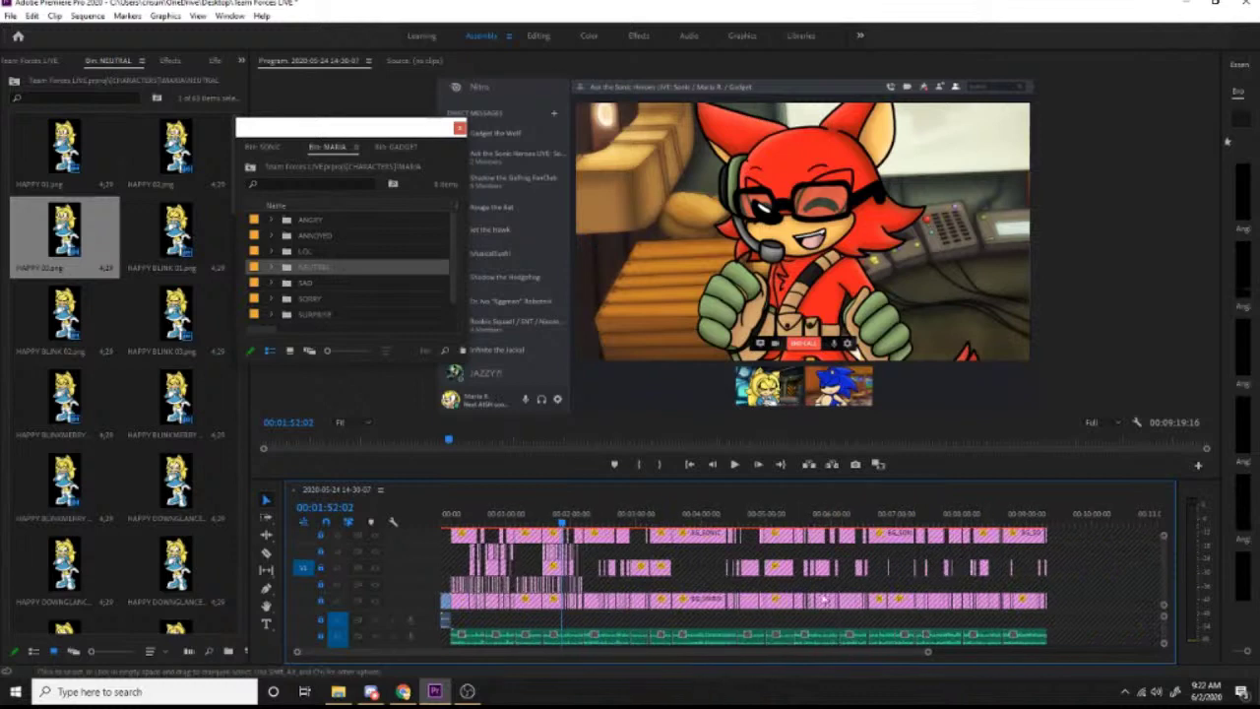
key("ctrl+s")
left_click(564, 527)
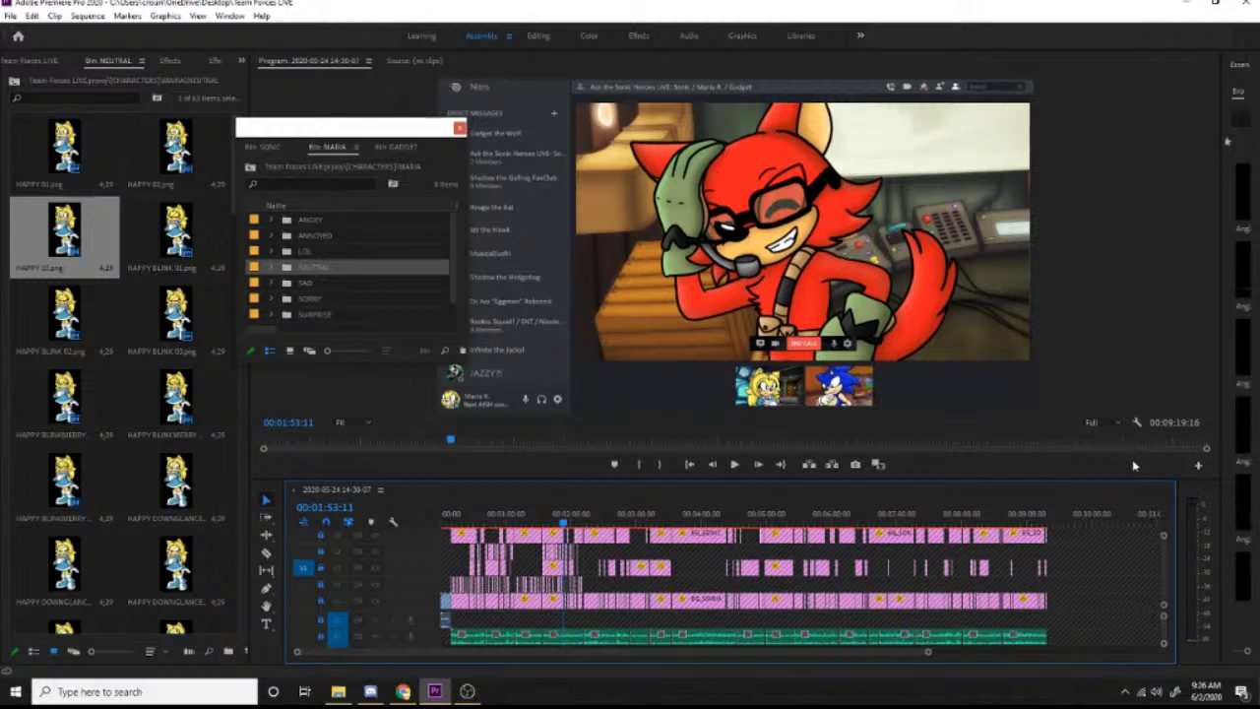
key("ctrl+s")
left_click(467, 691)
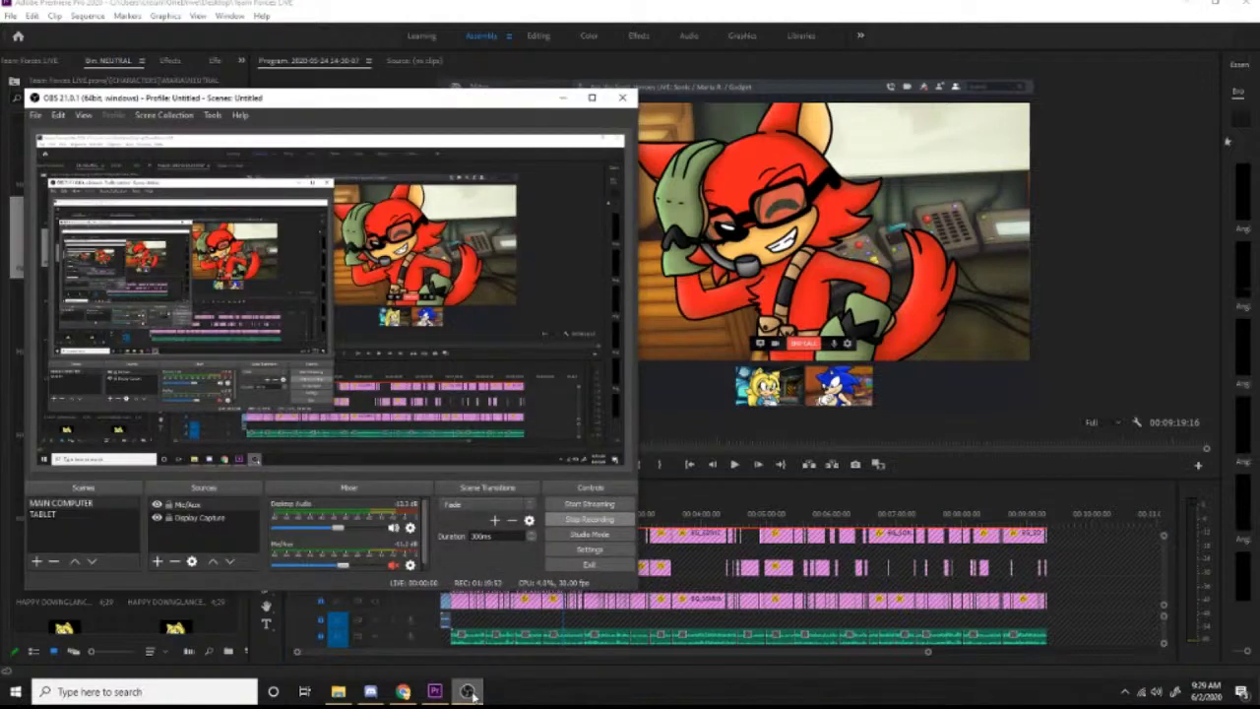
left_click(469, 691)
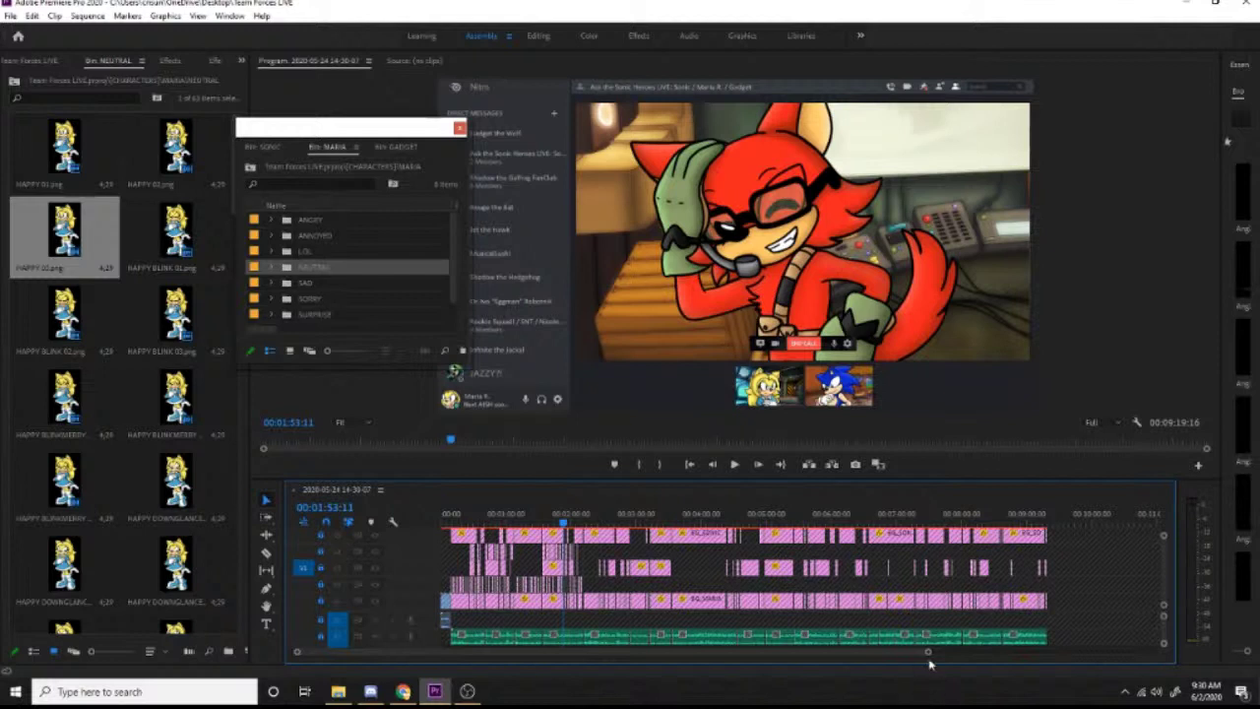
Step: Go to the start of the next dialogue section at 00:02:12:00, where the character poses are still missing
left_click_drag(926, 655, 689, 700)
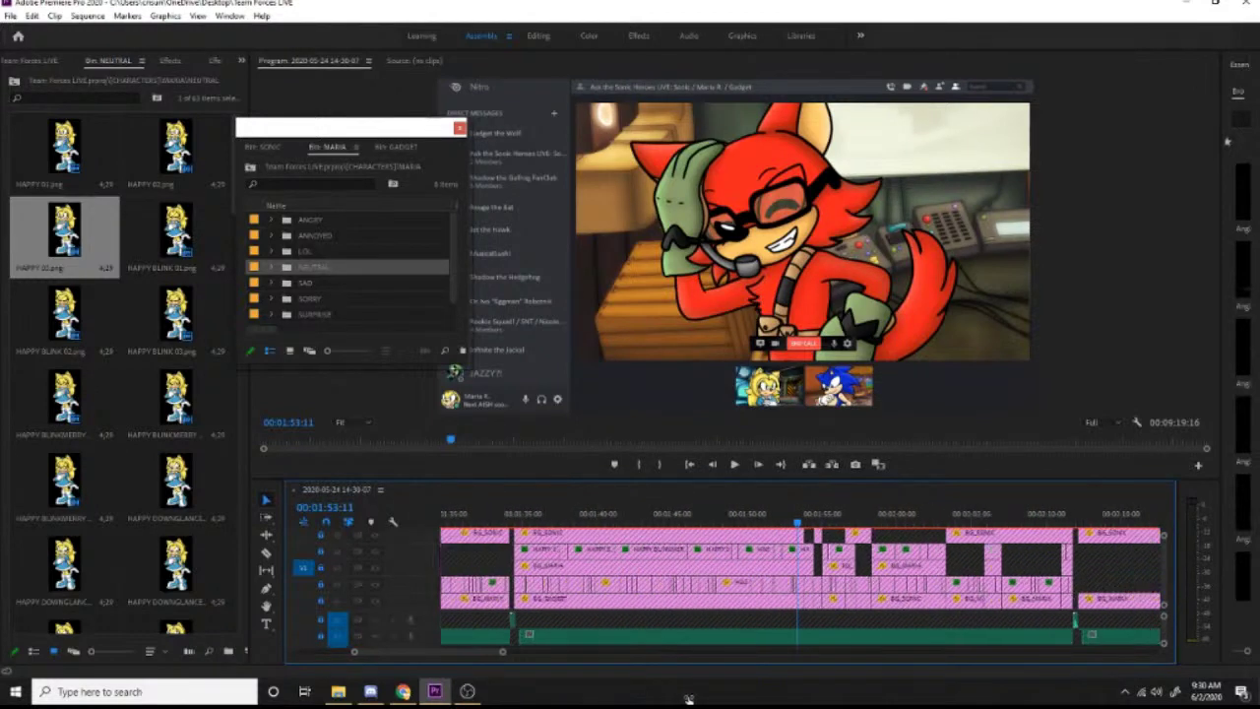
left_click(1051, 514)
left_click_drag(1054, 514, 465, 531)
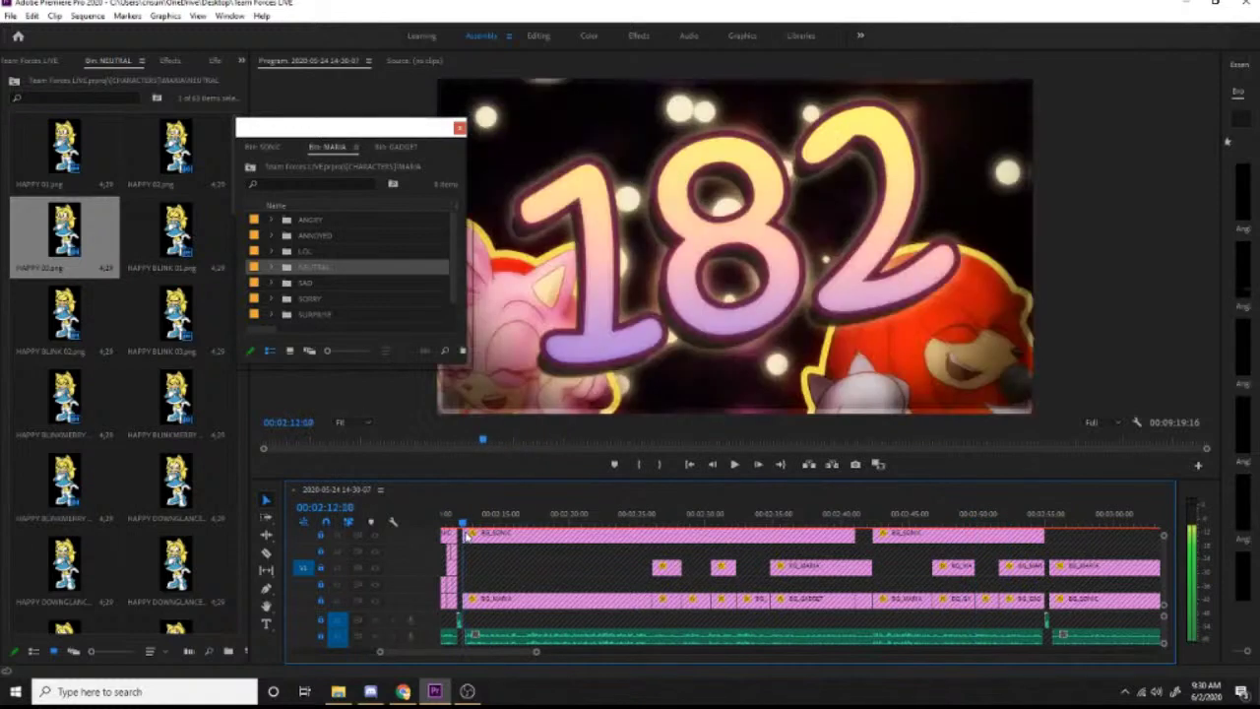
Step: Play the unposed dialogue section from 00:02:12:00 to 00:02:57:21, and return the playhead to the animated section at 00:02:01:08
key("space")
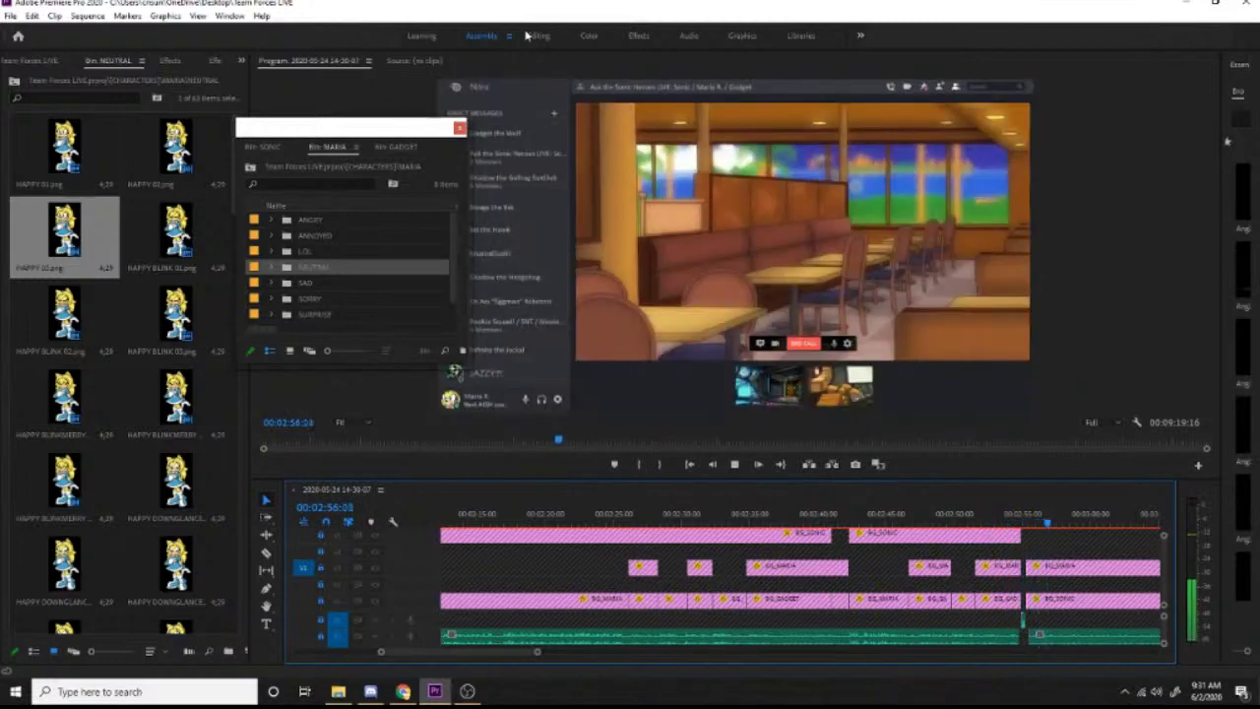
key("space")
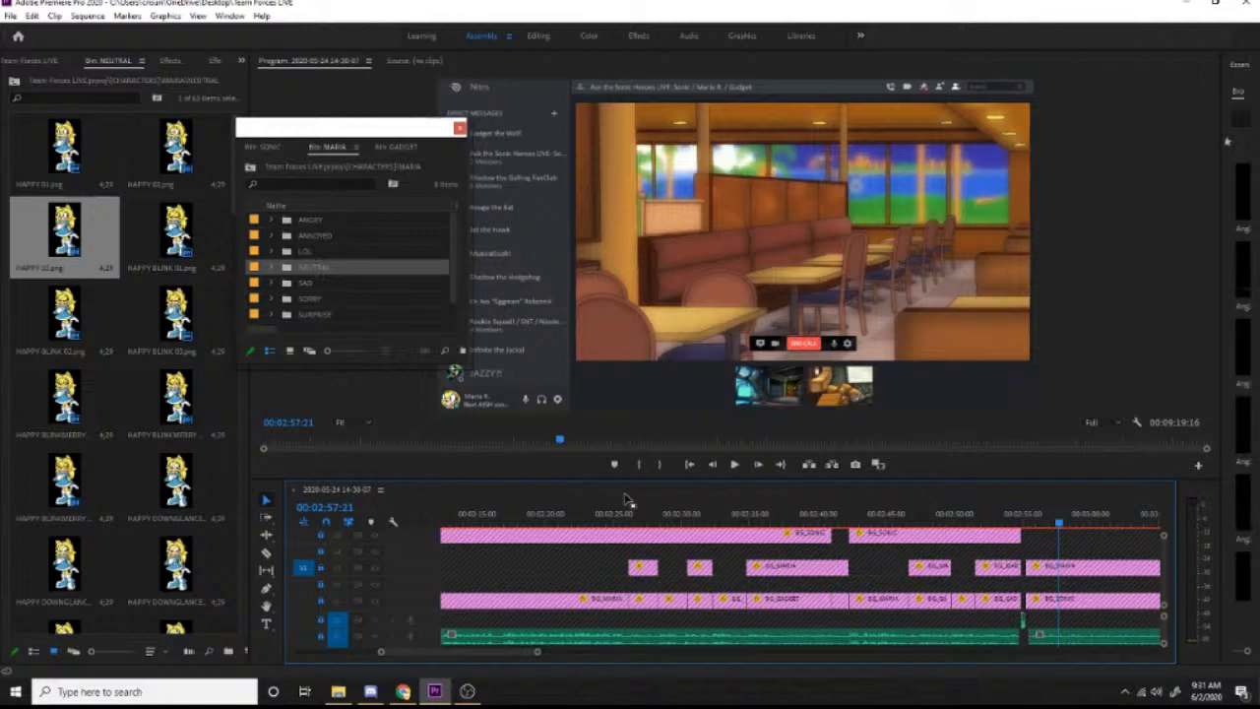
left_click(593, 524)
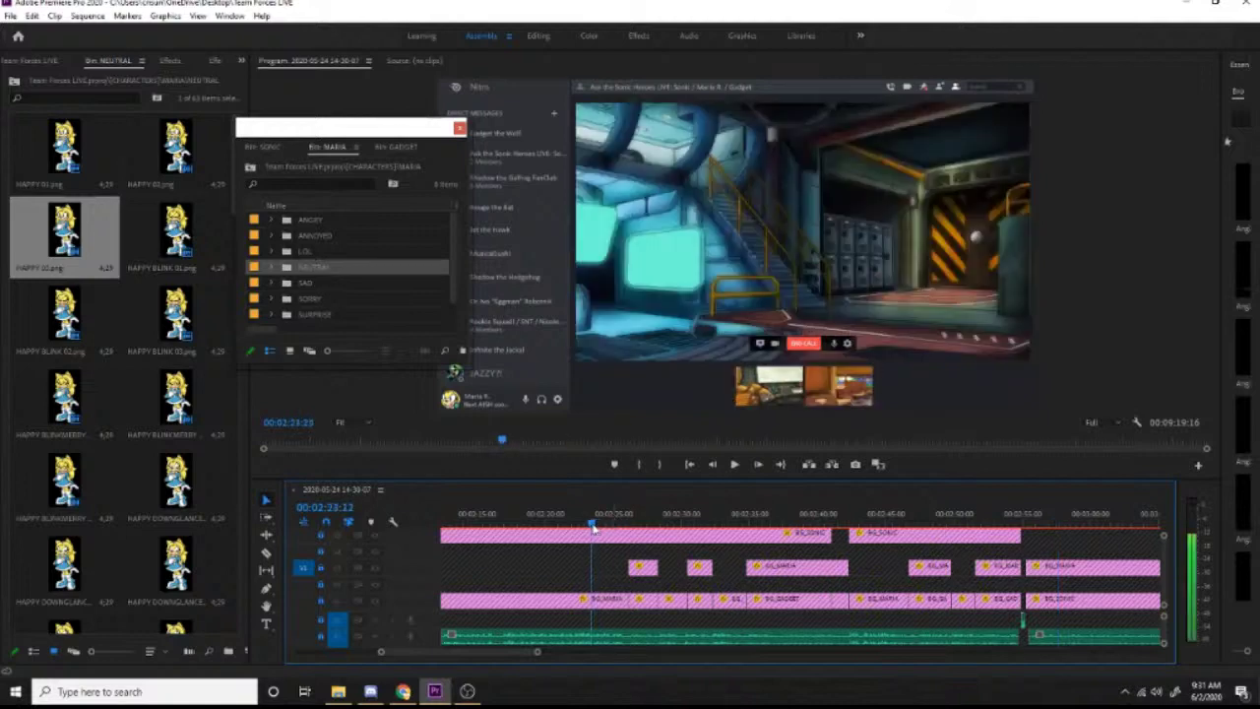
left_click_drag(592, 524, 567, 547)
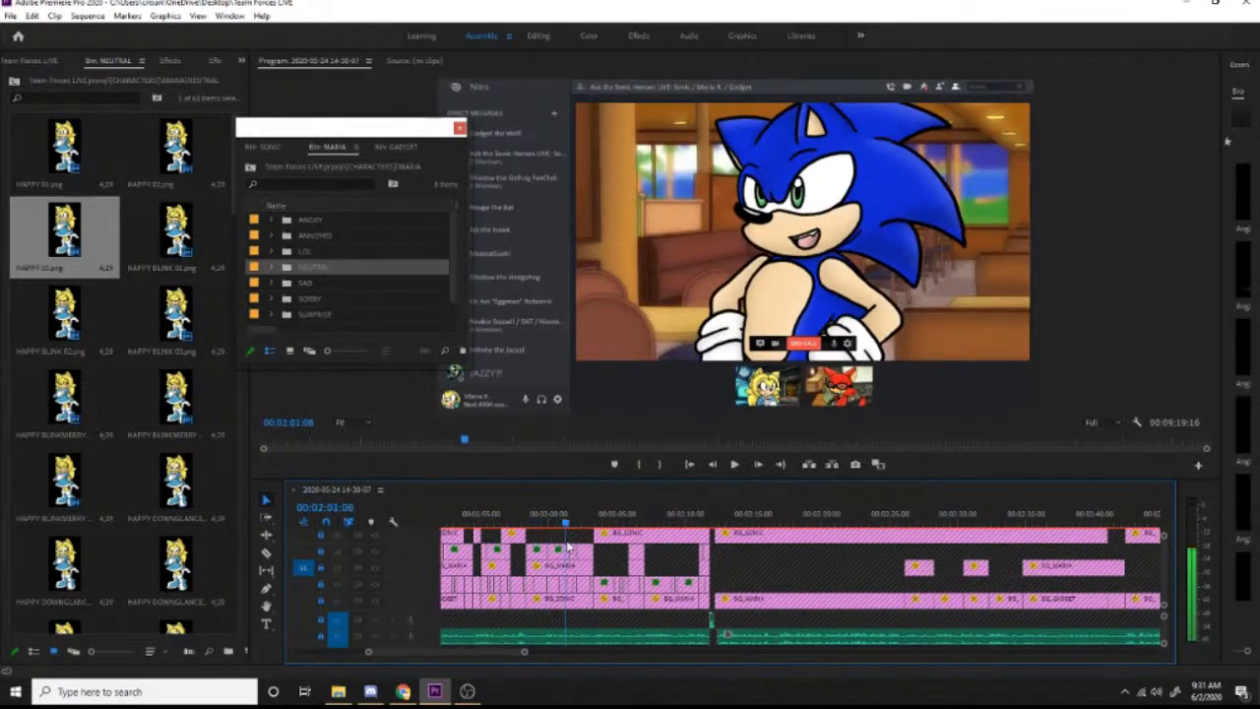
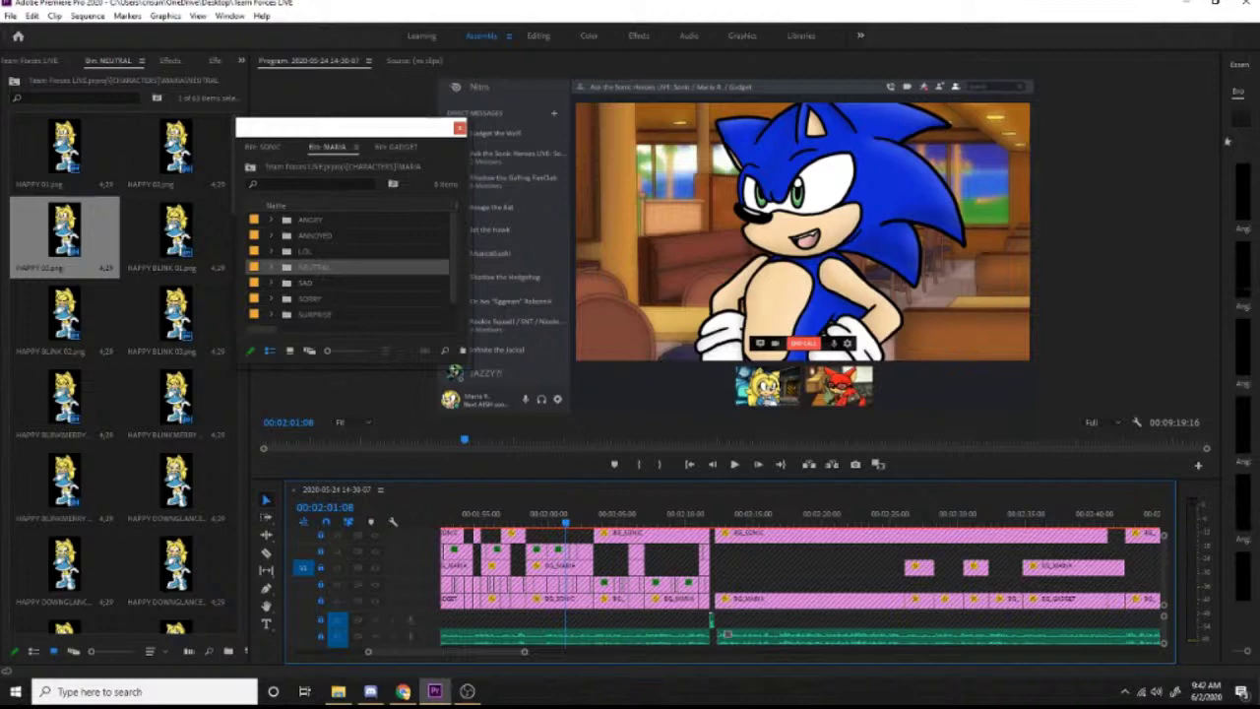
mouse_move(489, 164)
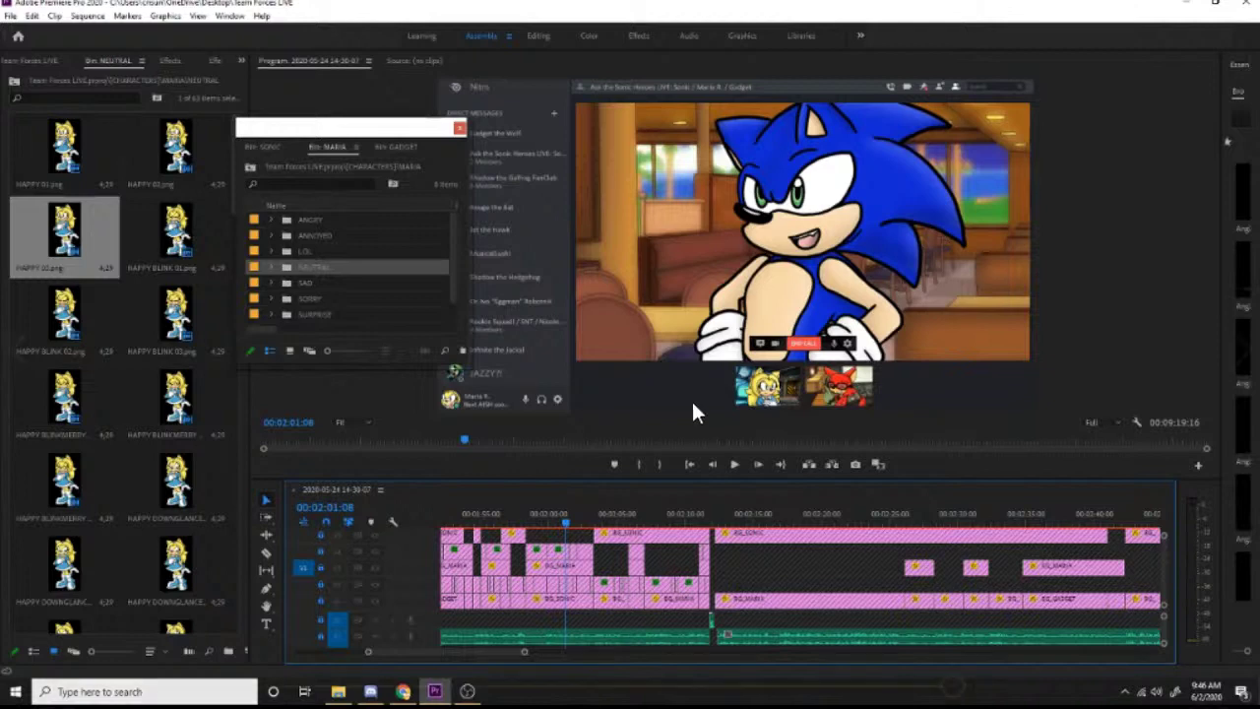
mouse_move(338, 683)
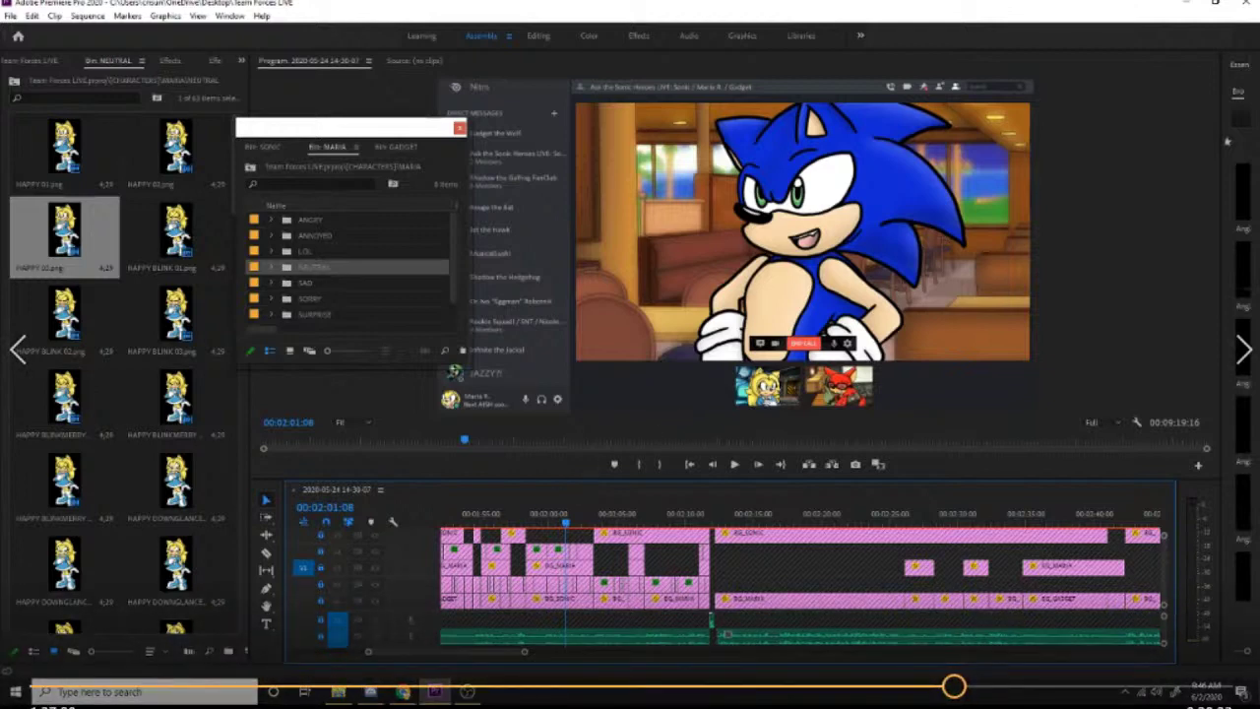
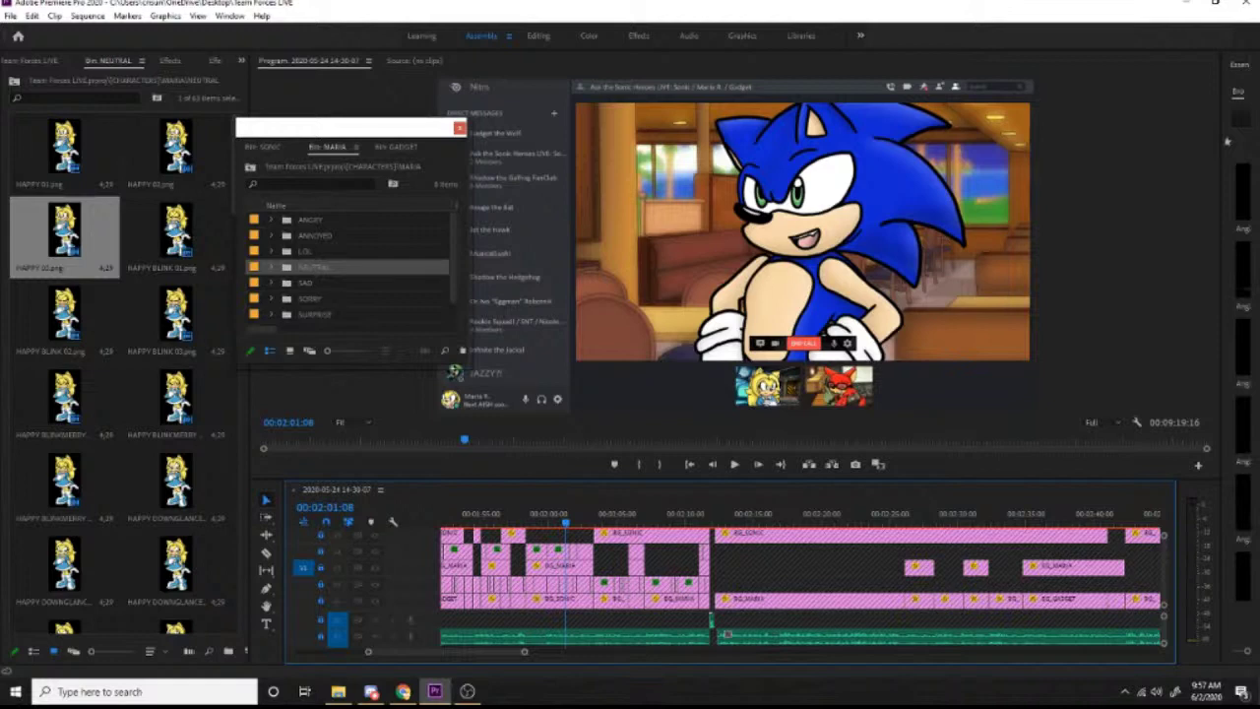
left_click(468, 691)
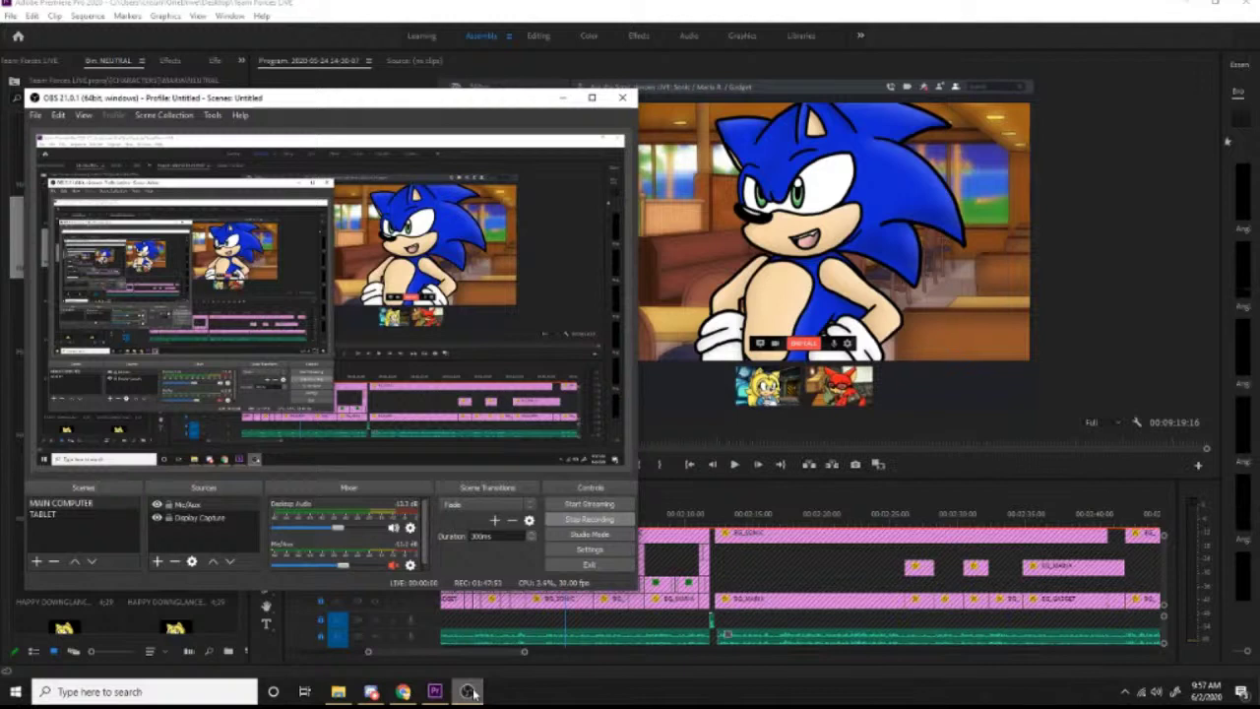
left_click(469, 691)
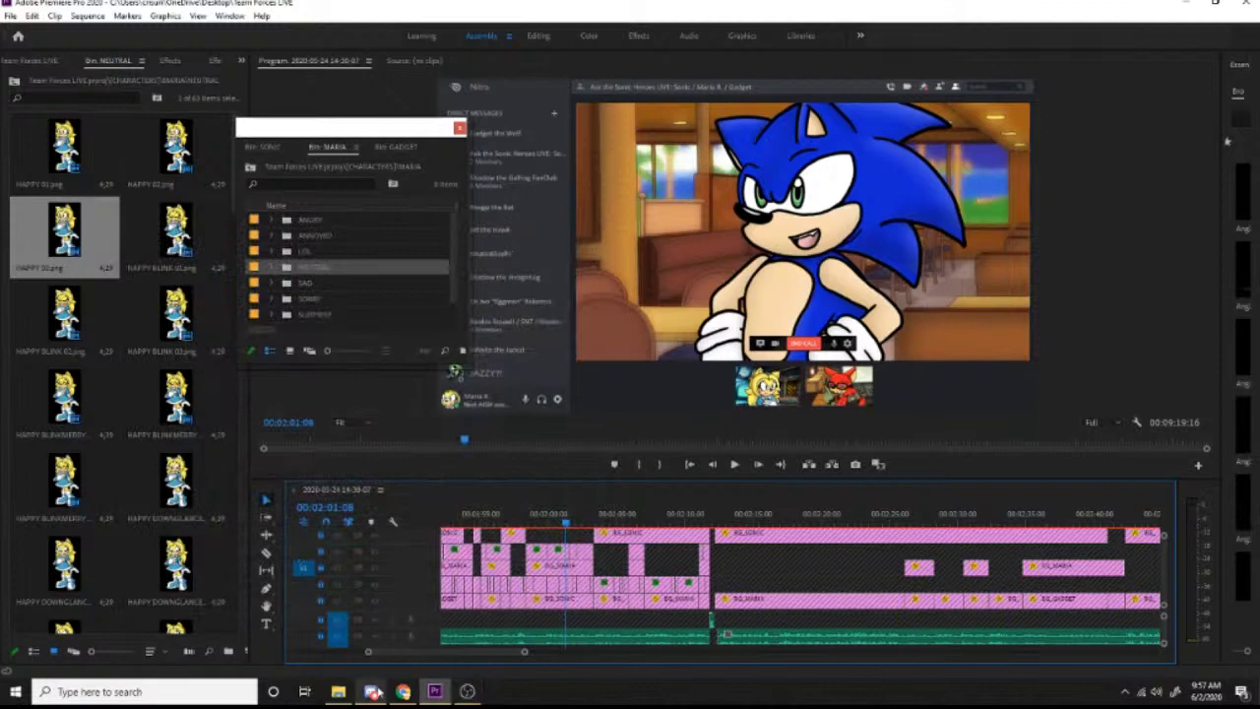